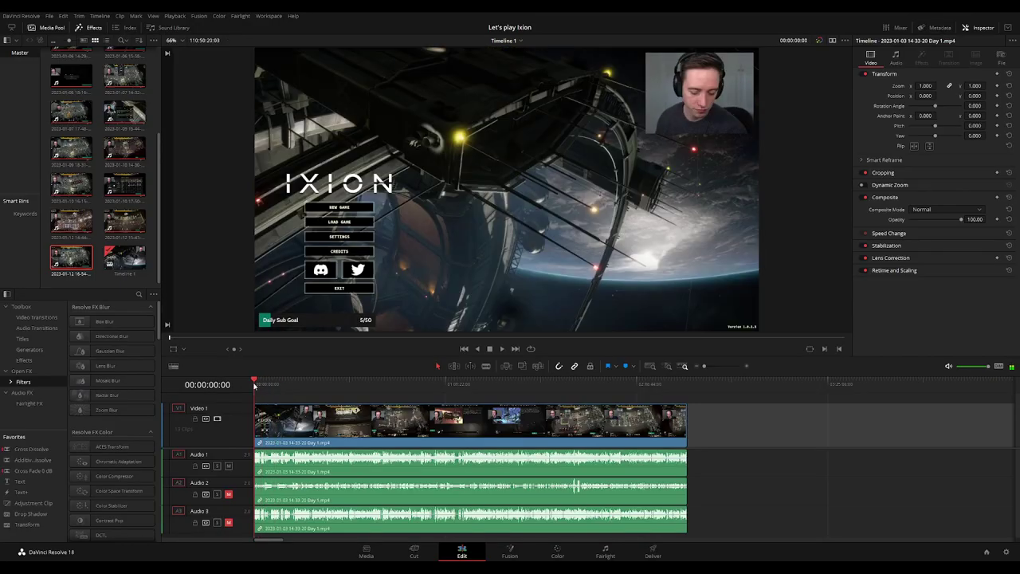
Zoom into the opening of the Ixion footage and replay it from the timeline start
key(space)
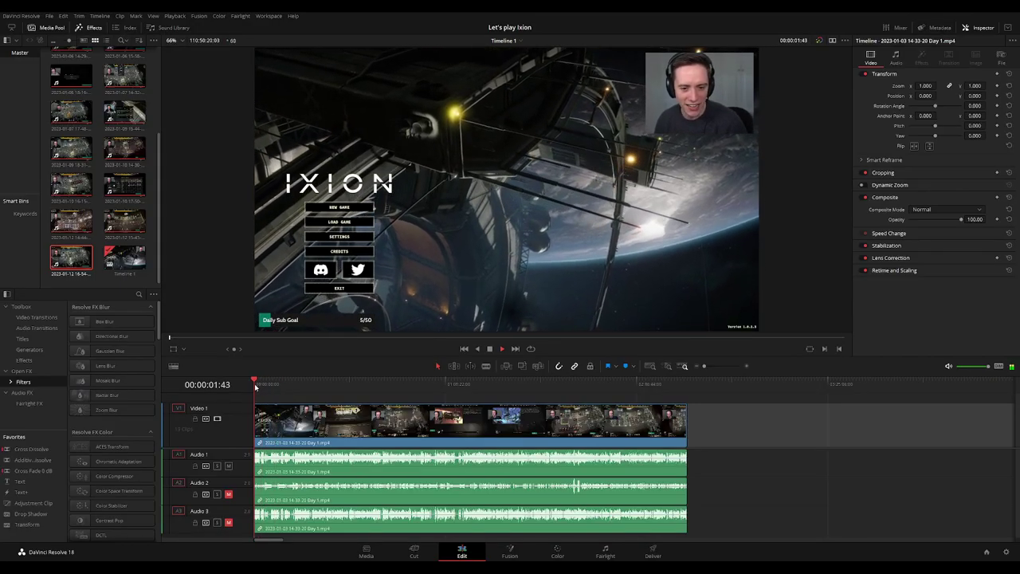
scroll(310, 415, up, 2)
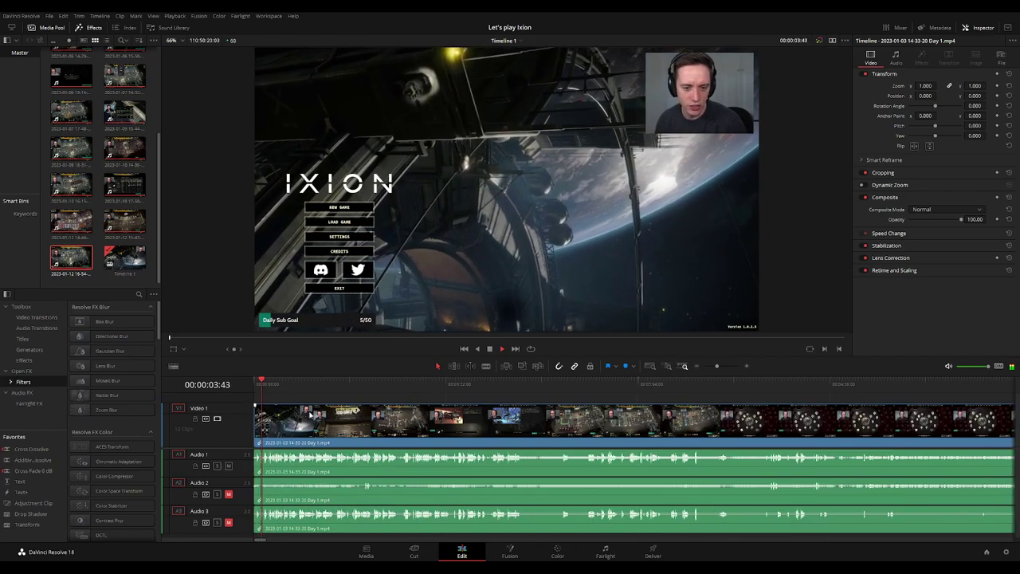
scroll(310, 416, up, 1)
click(254, 384)
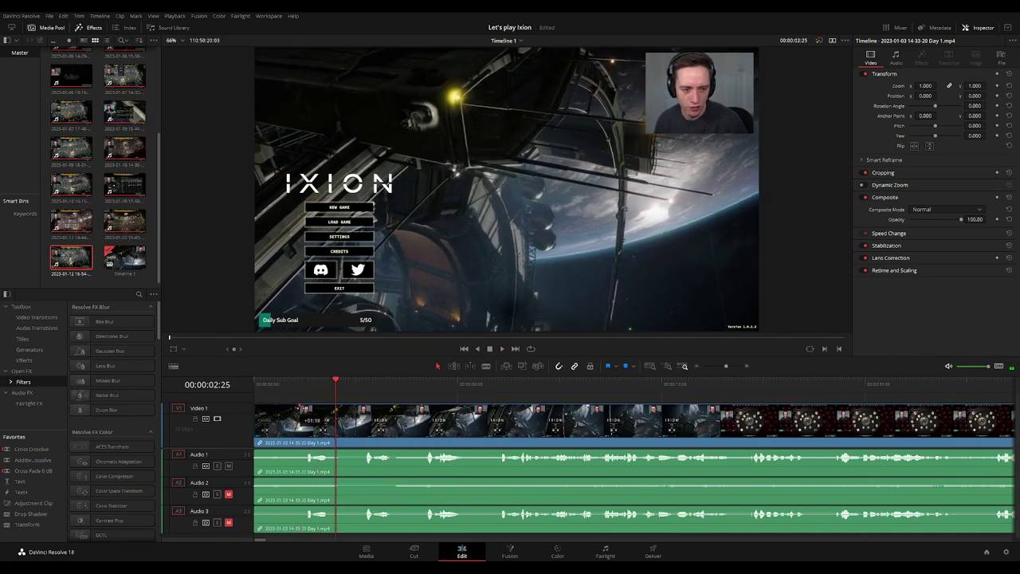
key(Home)
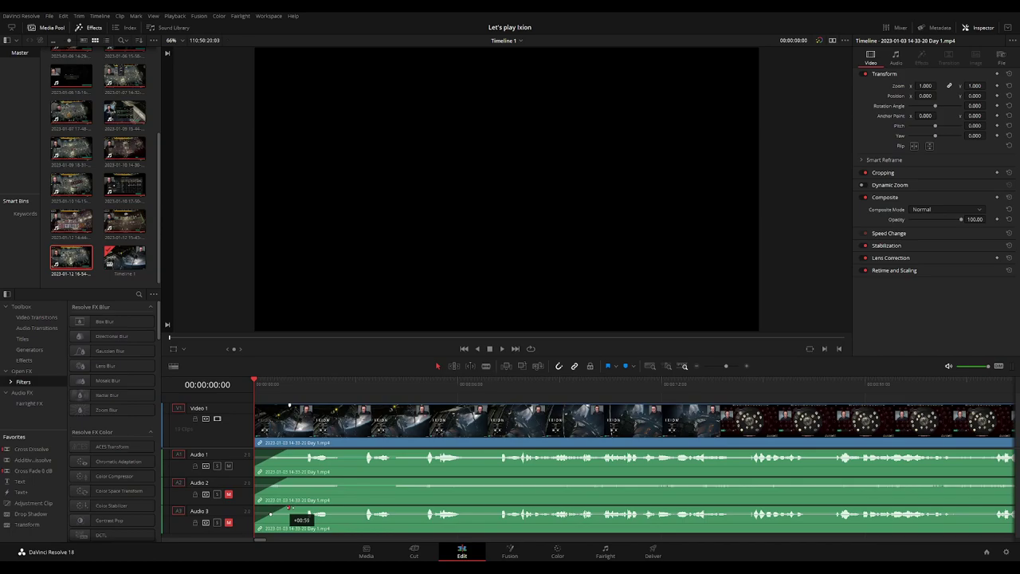
key(space)
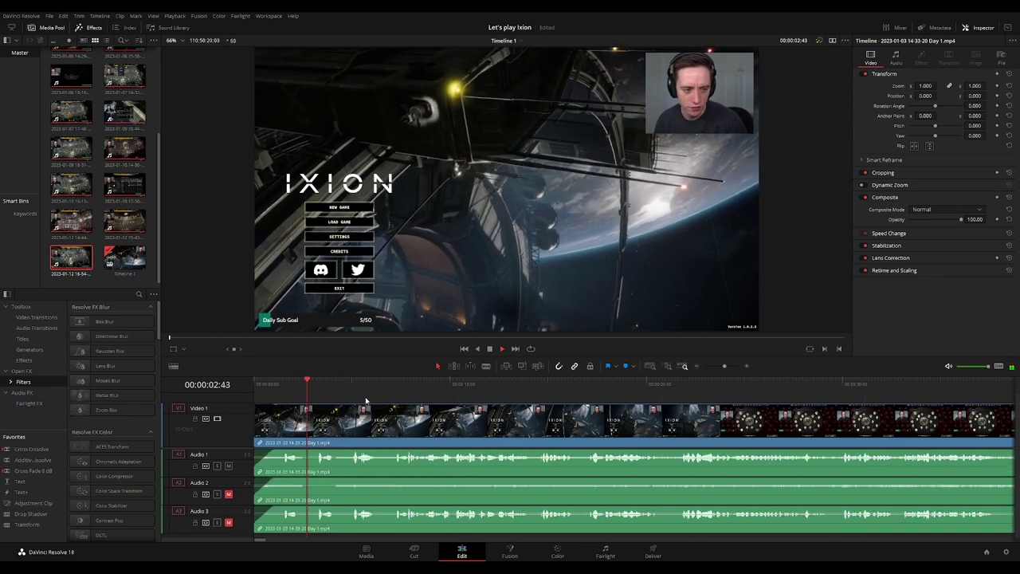
Scrub through the IXION title near 4:20, Sector 1 near 5:08, then the rocket scene near 2:56
scroll(403, 404, down, 2)
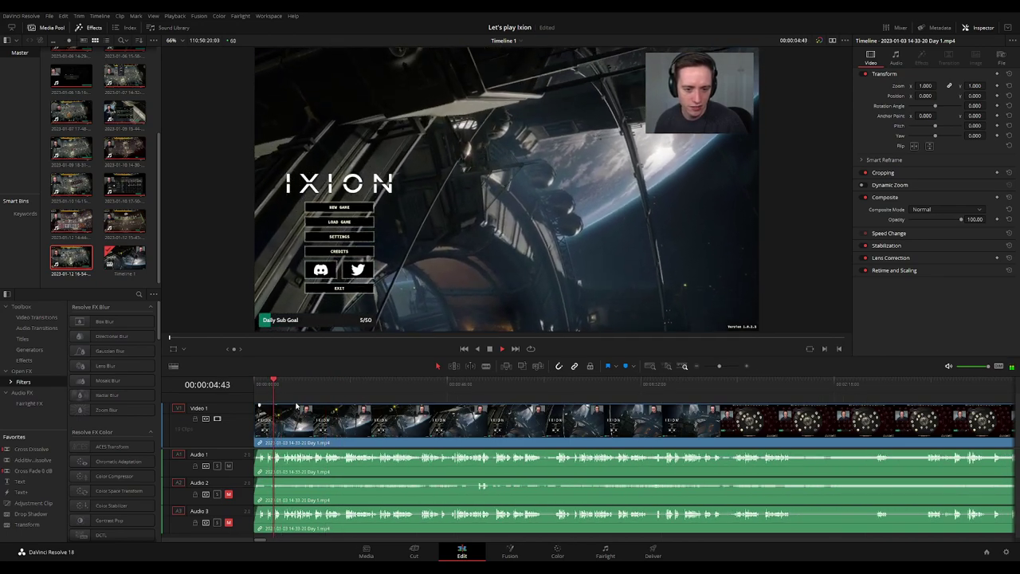
scroll(324, 407, down, 2)
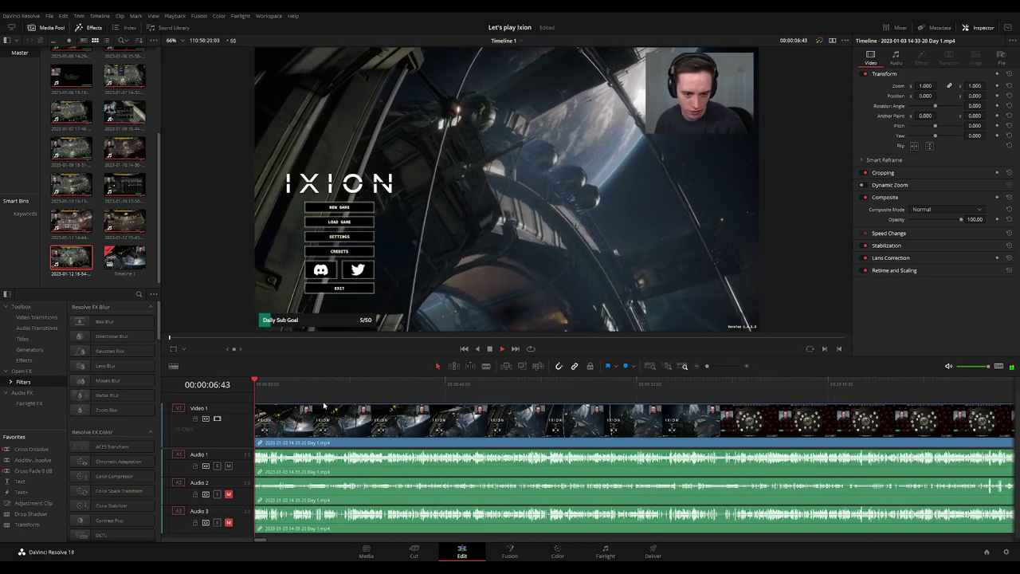
scroll(375, 408, up, 1)
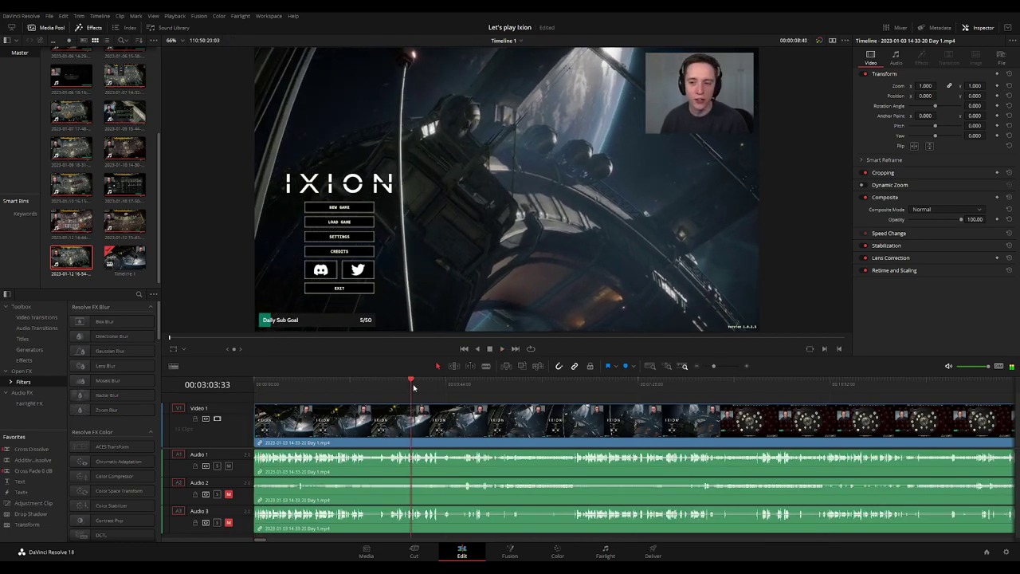
click(448, 386)
drag(448, 386, 477, 389)
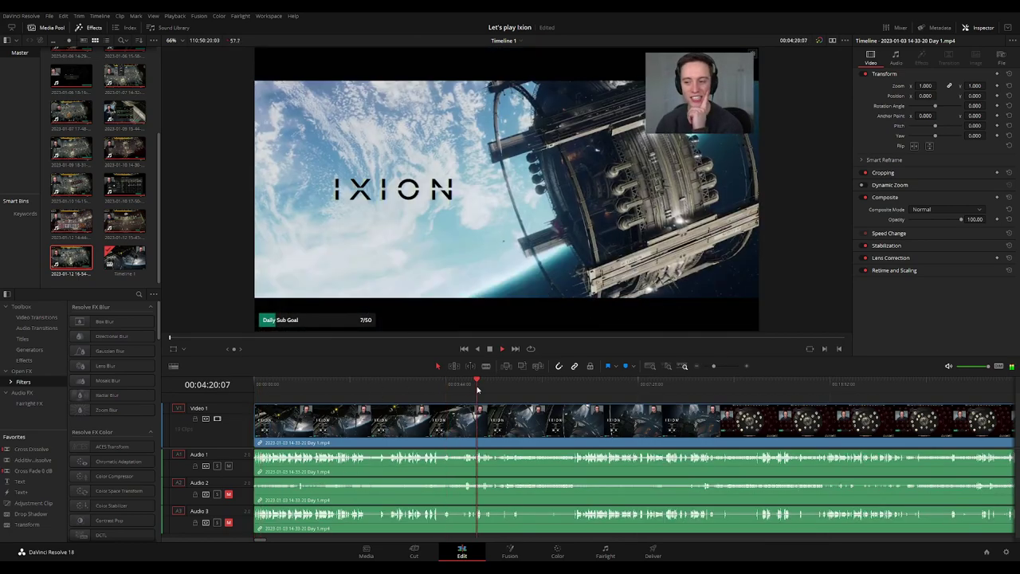
click(519, 387)
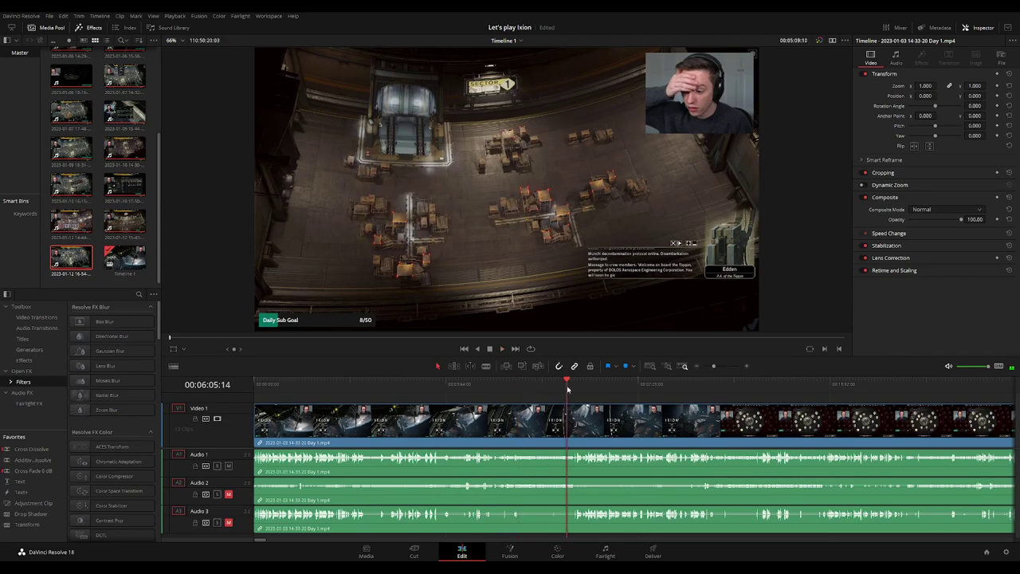
mouse_move(568, 390)
mouse_down()
mouse_move(579, 387)
mouse_move(323, 385)
mouse_up()
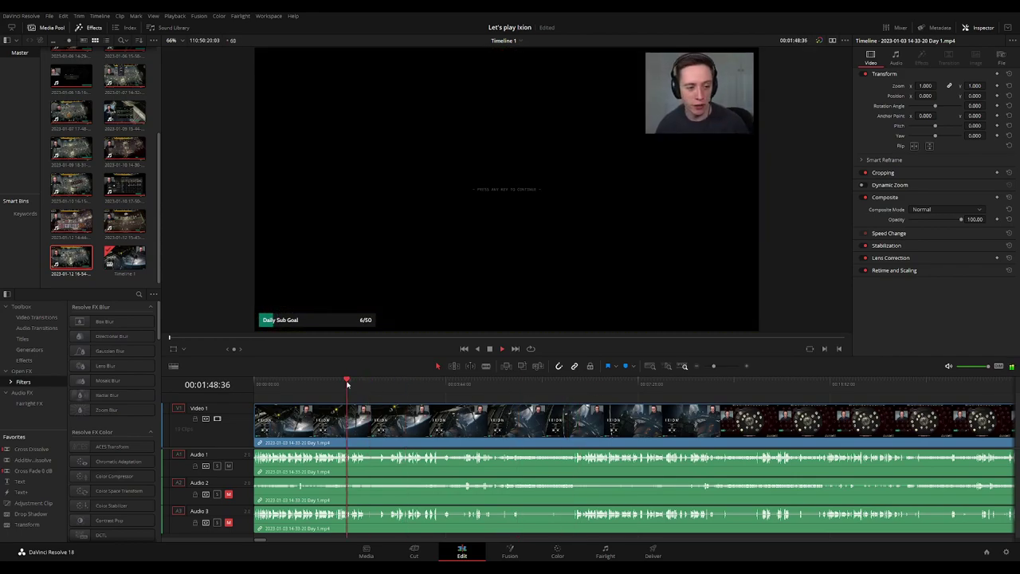
Check the camera-controls tutorial near 8:42 and station gameplay, then return to the main menu near 0:50
click(656, 387)
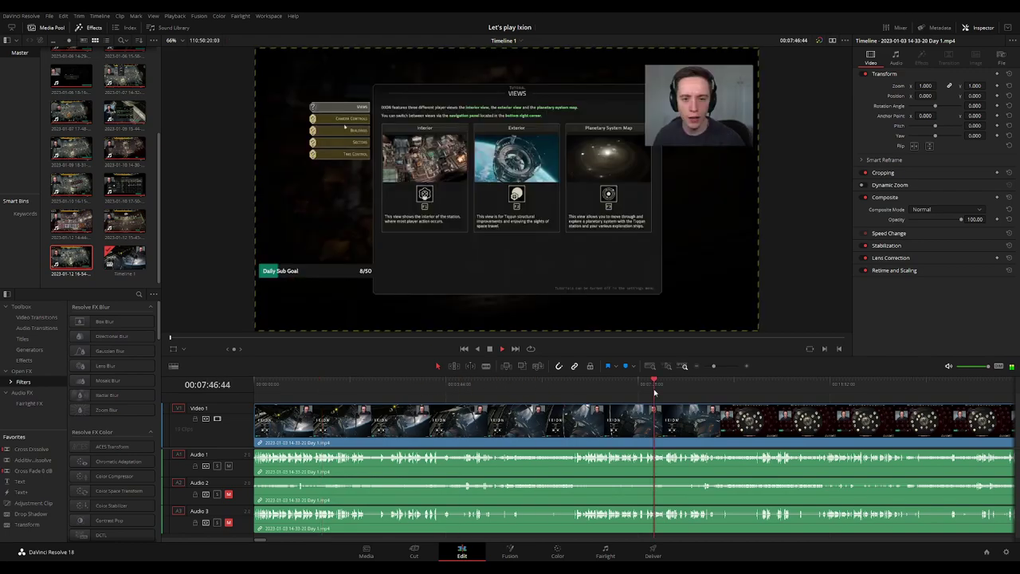
click(702, 389)
drag(704, 390, 768, 391)
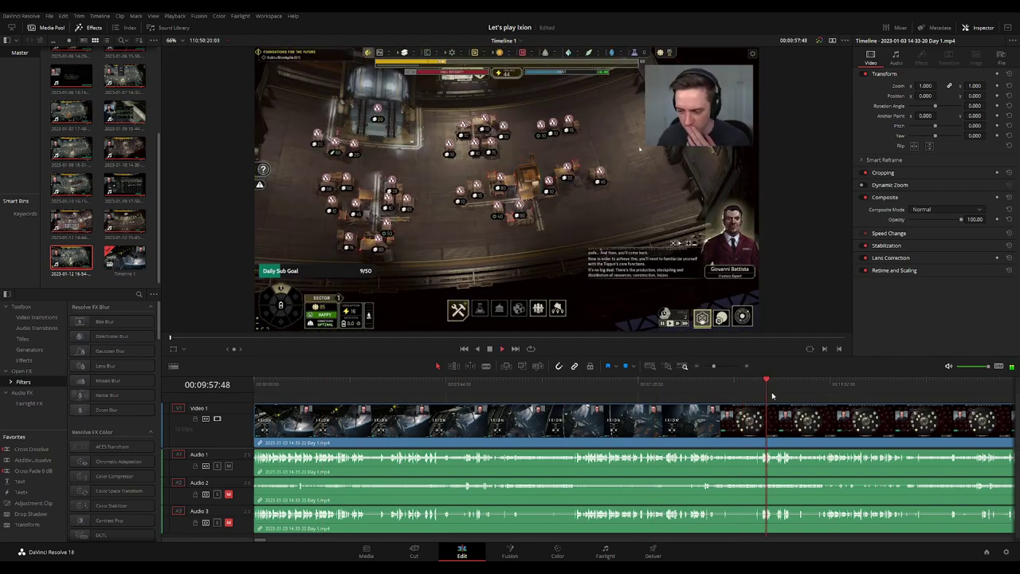
mouse_move(358, 389)
mouse_down()
mouse_move(298, 391)
mouse_move(346, 390)
mouse_up()
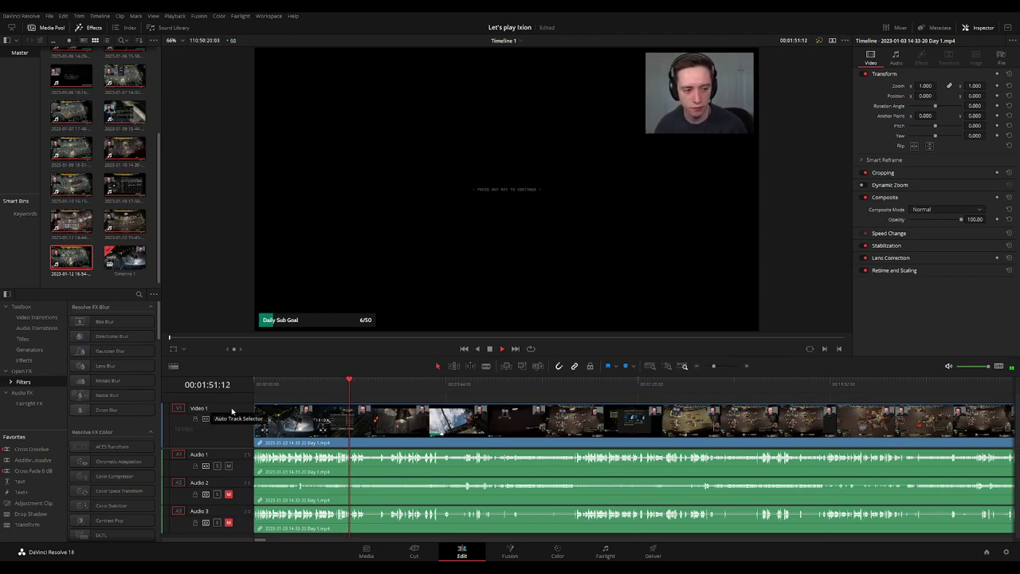
Skim the intro cinematics from the subtitled ship scene to the IXION title and colony map
drag(372, 390, 381, 391)
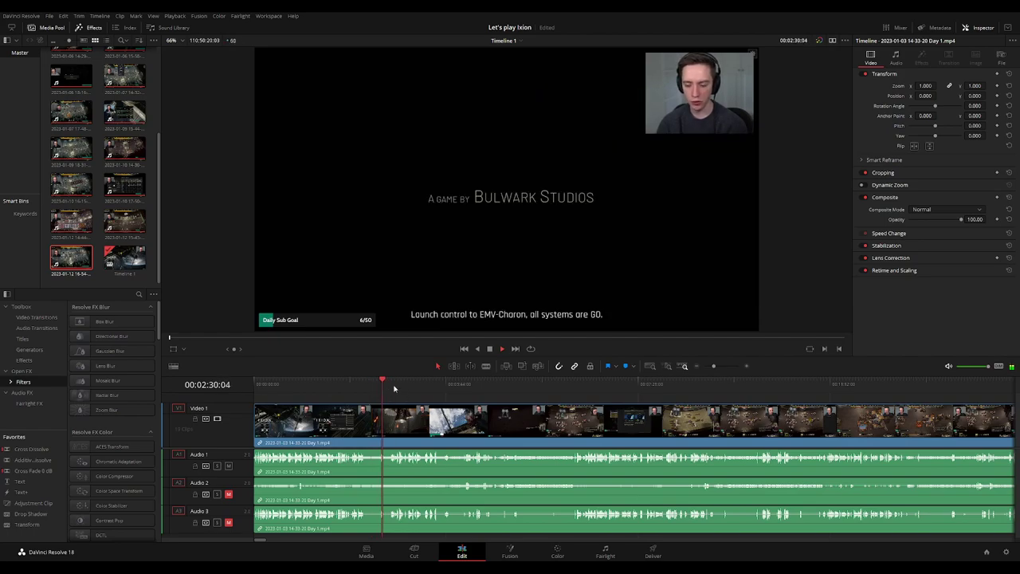
drag(381, 391, 399, 390)
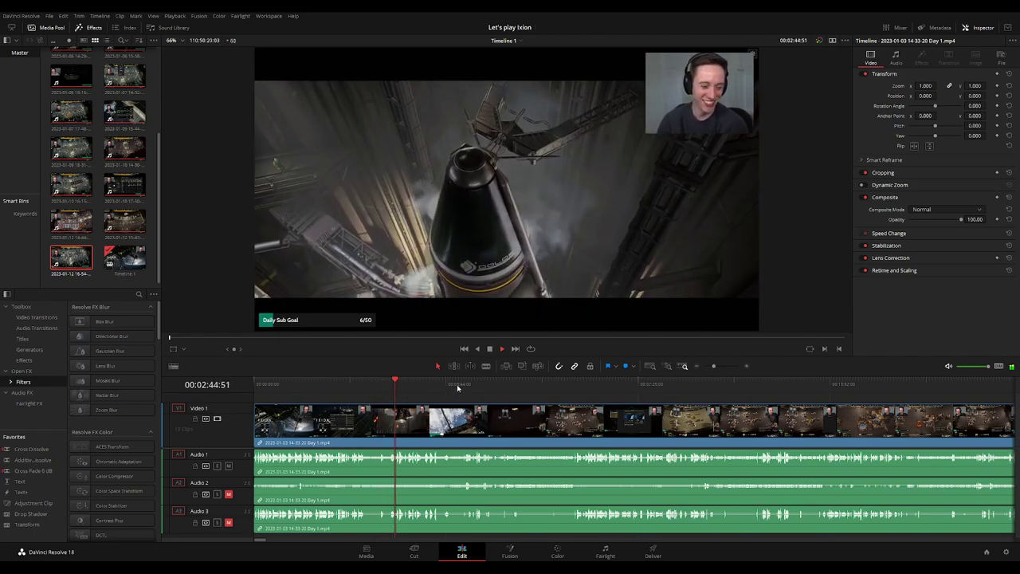
click(459, 388)
click(475, 388)
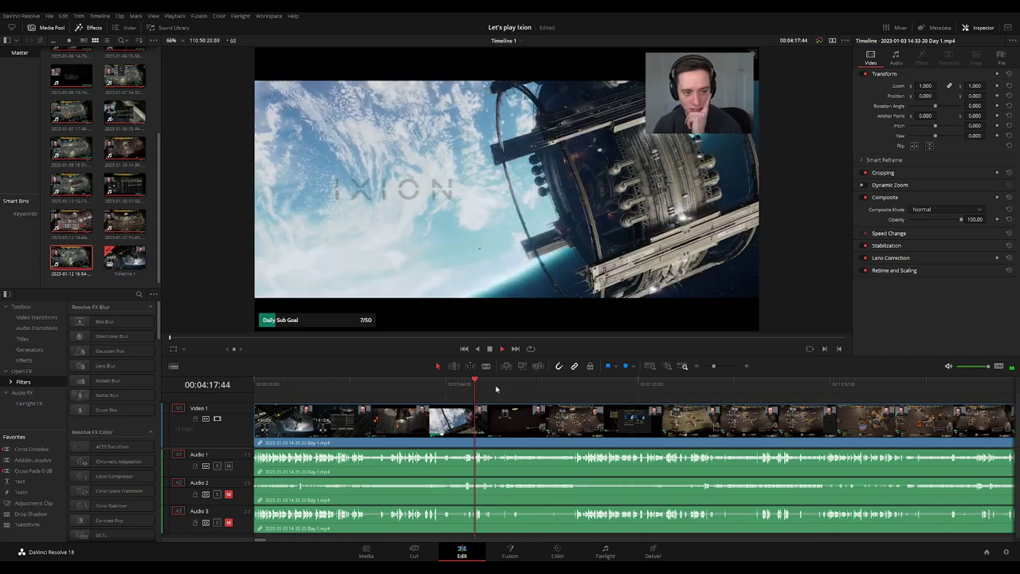
drag(494, 389, 581, 399)
Jump through gameplay at 9:09 and 10:22, step toward 14:01 and start playback
click(723, 385)
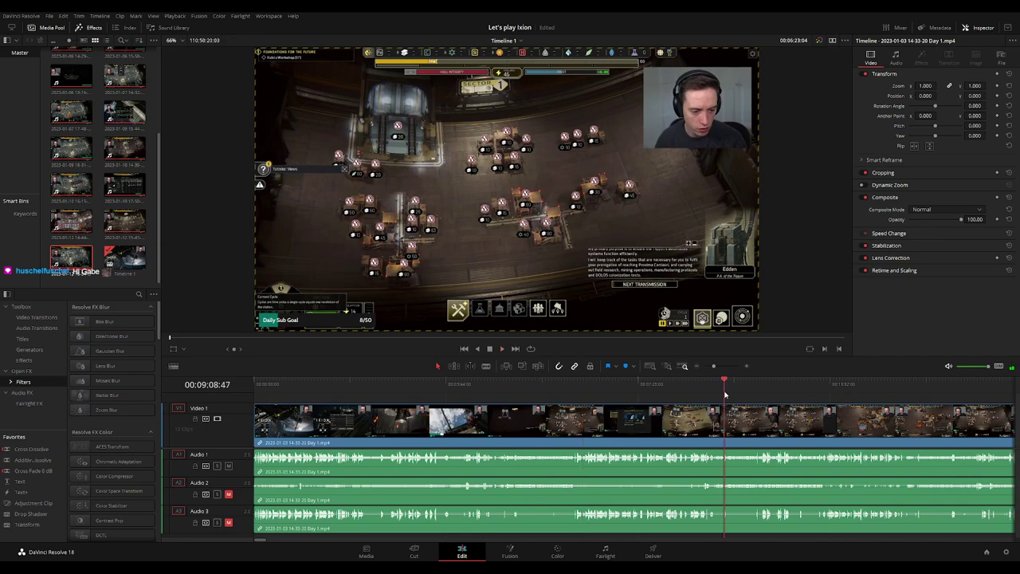
click(786, 391)
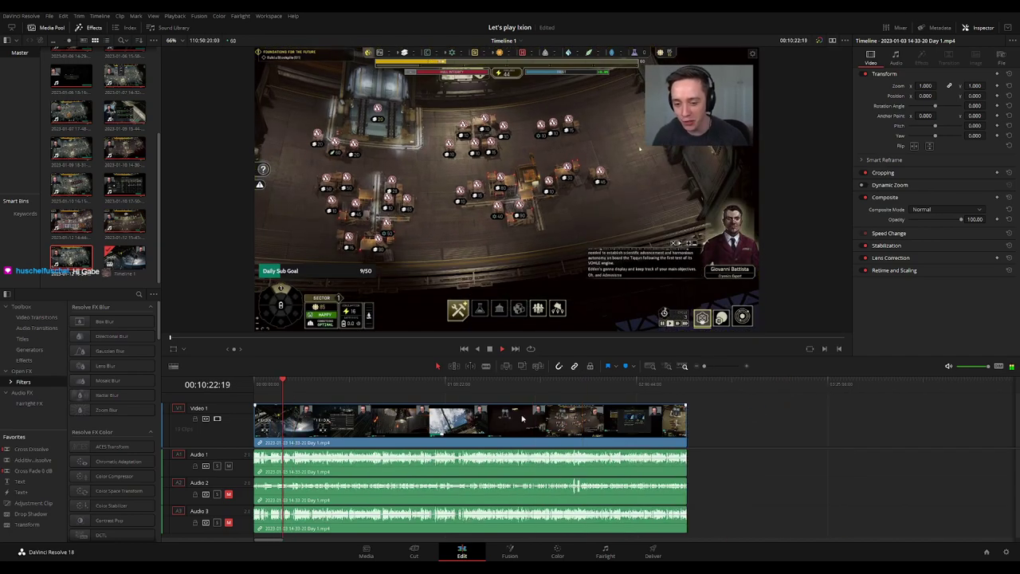
click(557, 389)
click(579, 388)
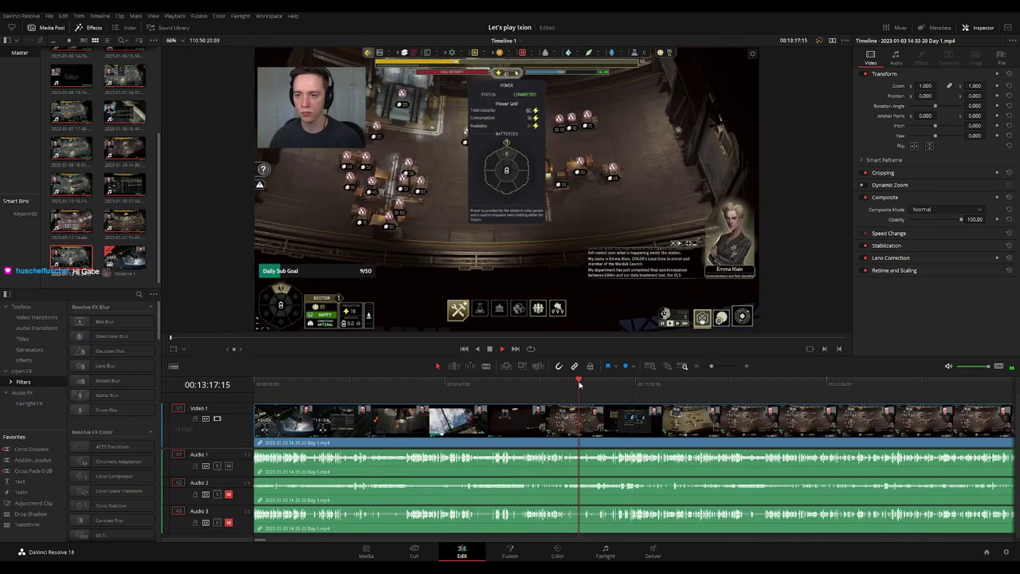
click(598, 385)
key(space)
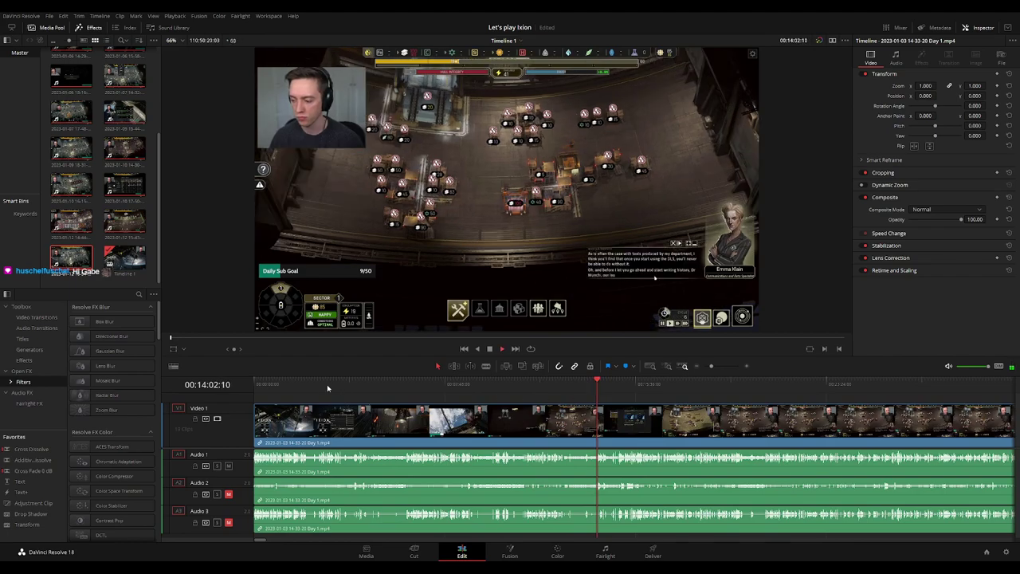
Revisit the intro between 1:47 and 2:31, then scrub forward past 5:19
click(316, 386)
click(299, 389)
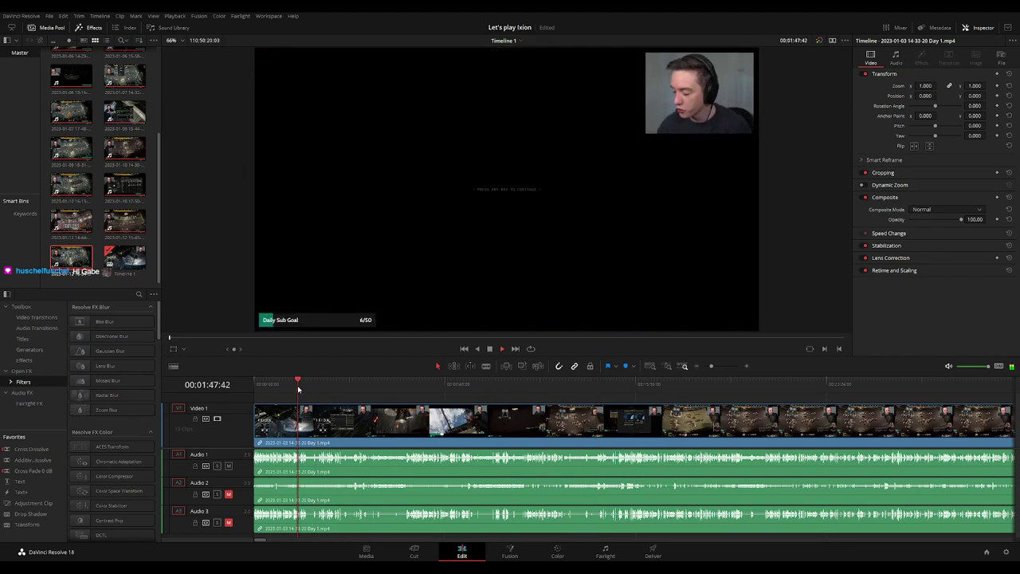
drag(287, 389, 305, 390)
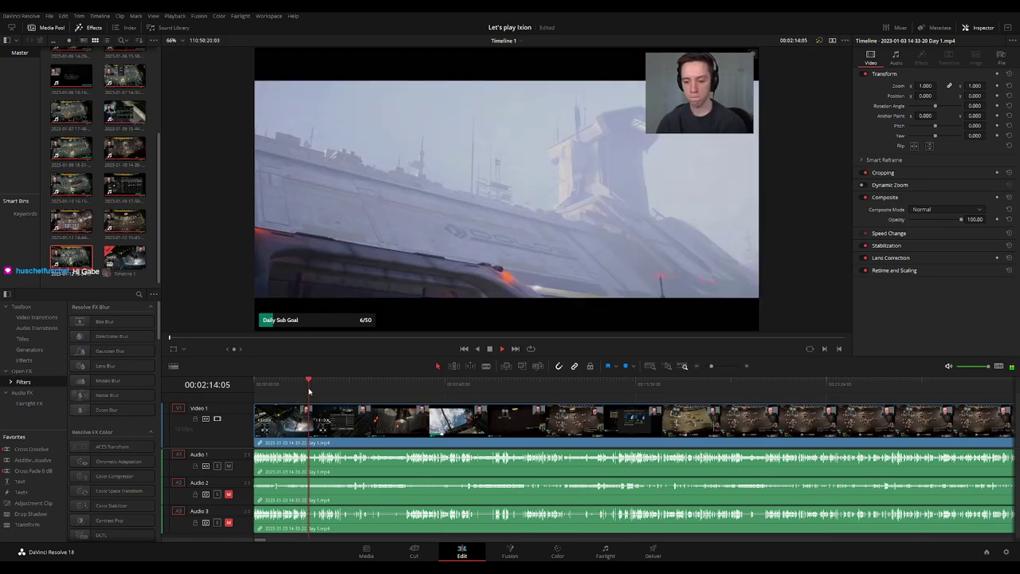
click(308, 390)
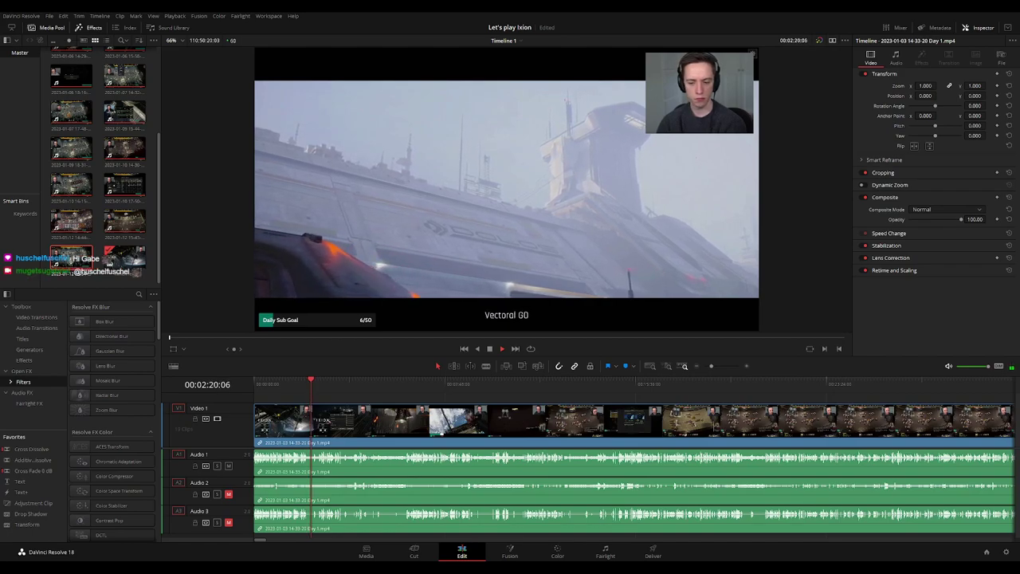
drag(313, 384, 884, 391)
Skim gameplay from 45:35 past the tech tree at 47:39 to the Mars event dialog near 49:56
key(space)
scroll(752, 405, down, 5)
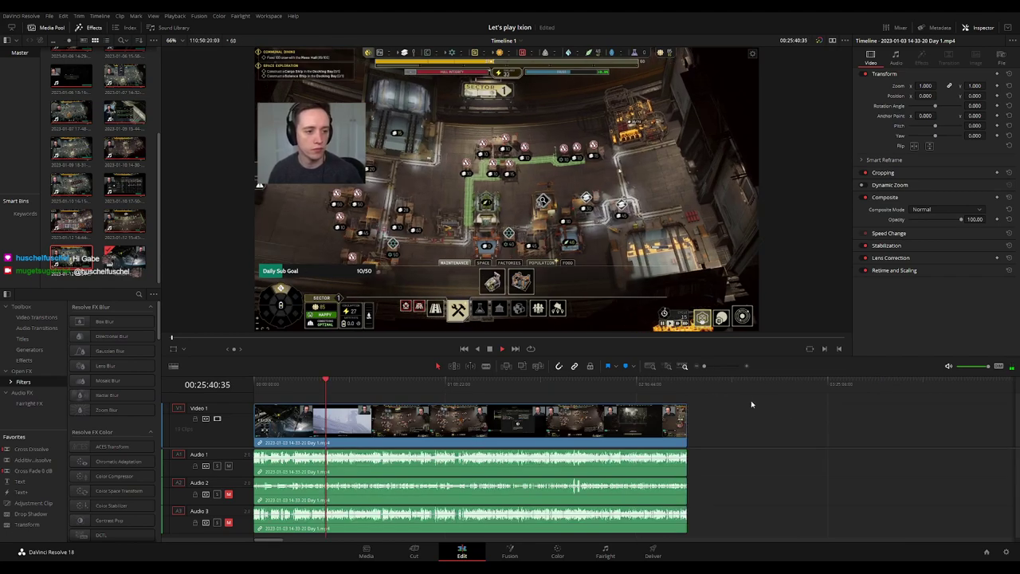
drag(329, 389, 381, 392)
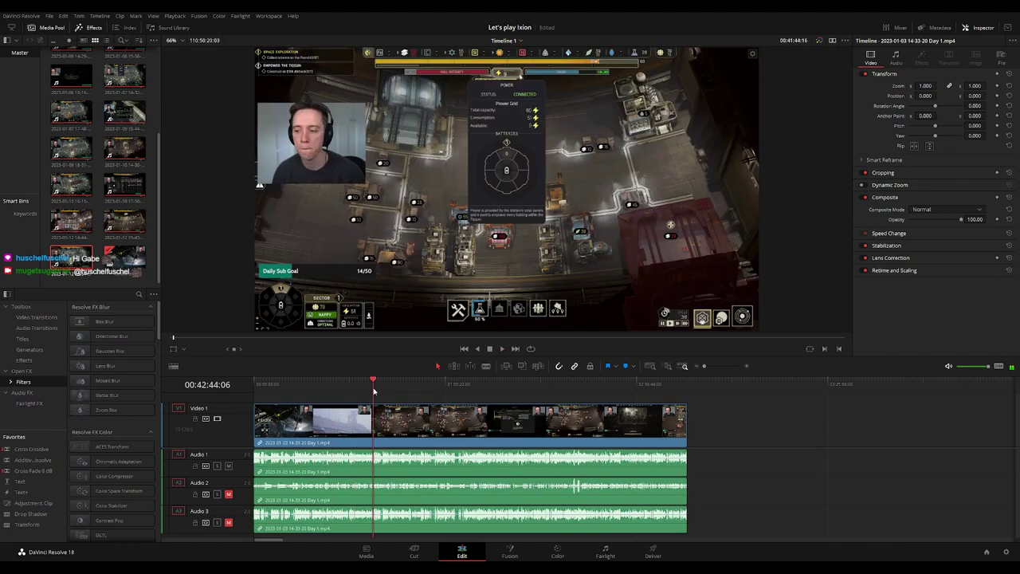
scroll(455, 416, up, 5)
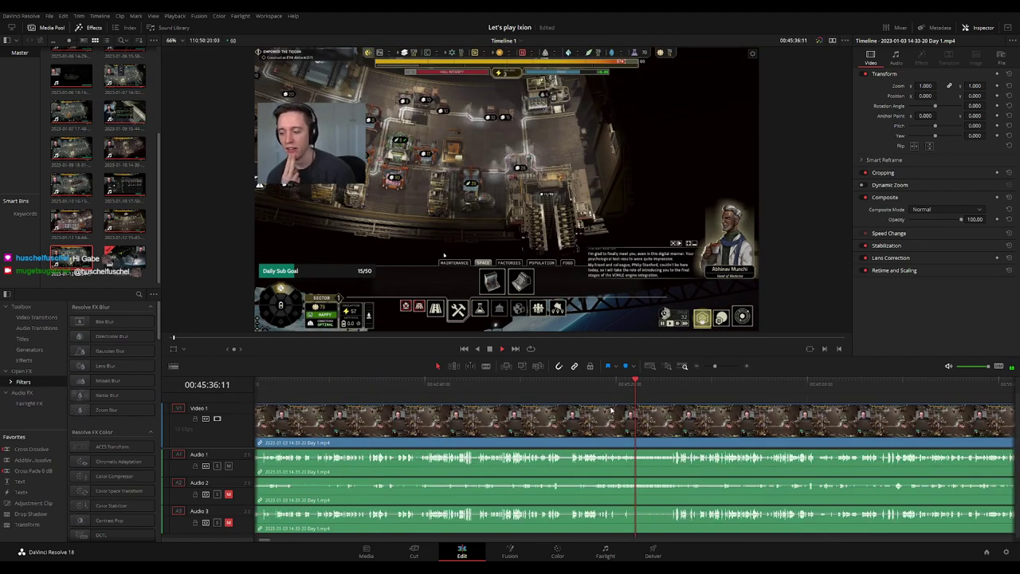
click(661, 386)
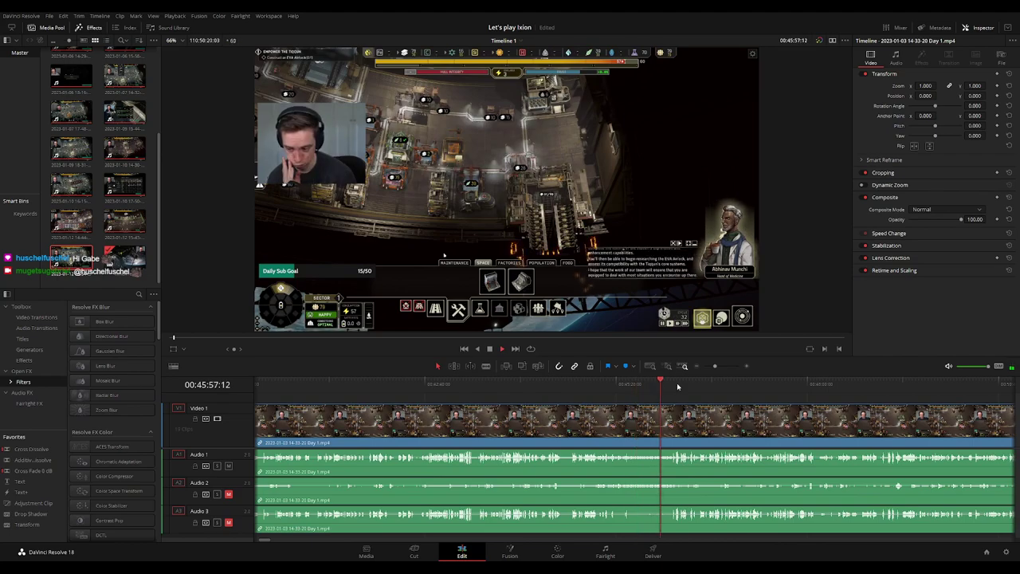
click(782, 386)
scroll(598, 412, down, 3)
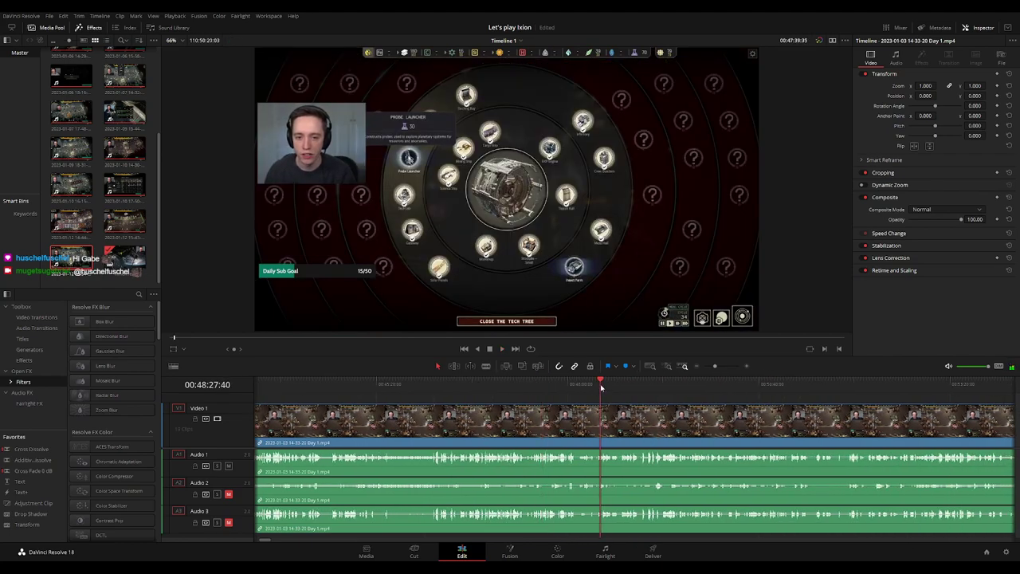
click(661, 386)
click(710, 389)
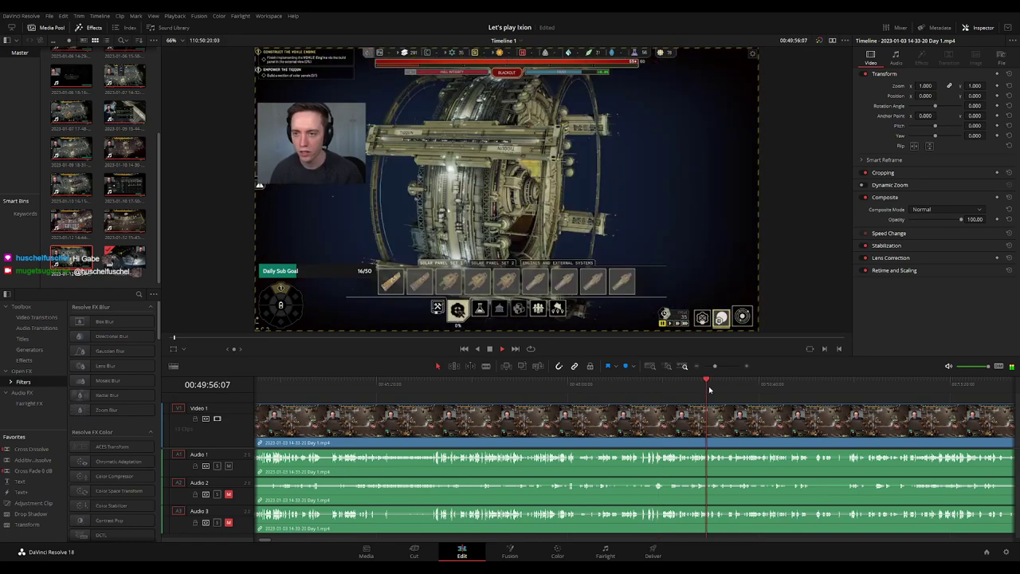
click(752, 387)
Zoom out and skip across several later gameplay scenes
scroll(761, 403, down, 2)
scroll(761, 403, down, 2)
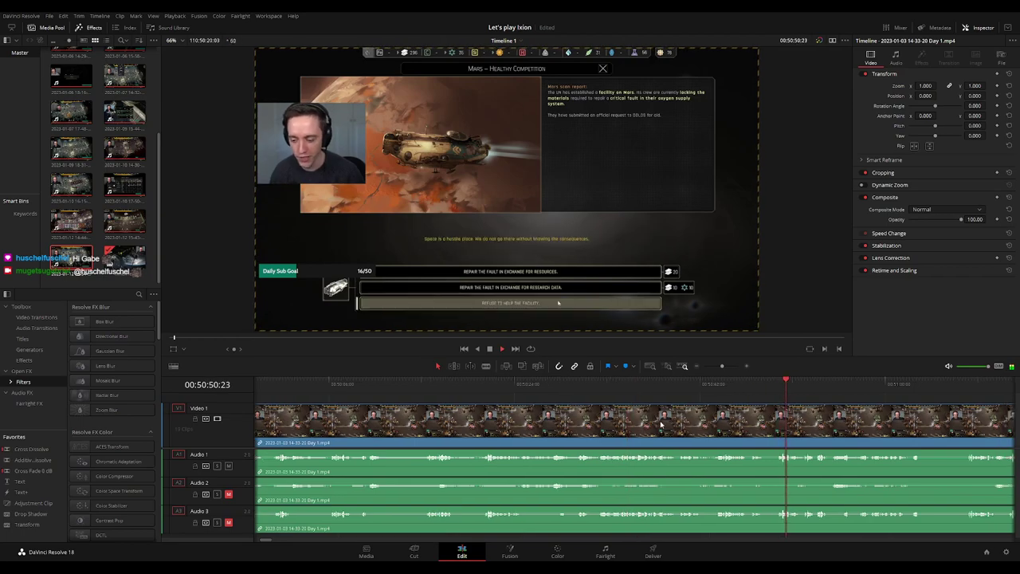
scroll(632, 387, down, 2)
click(774, 388)
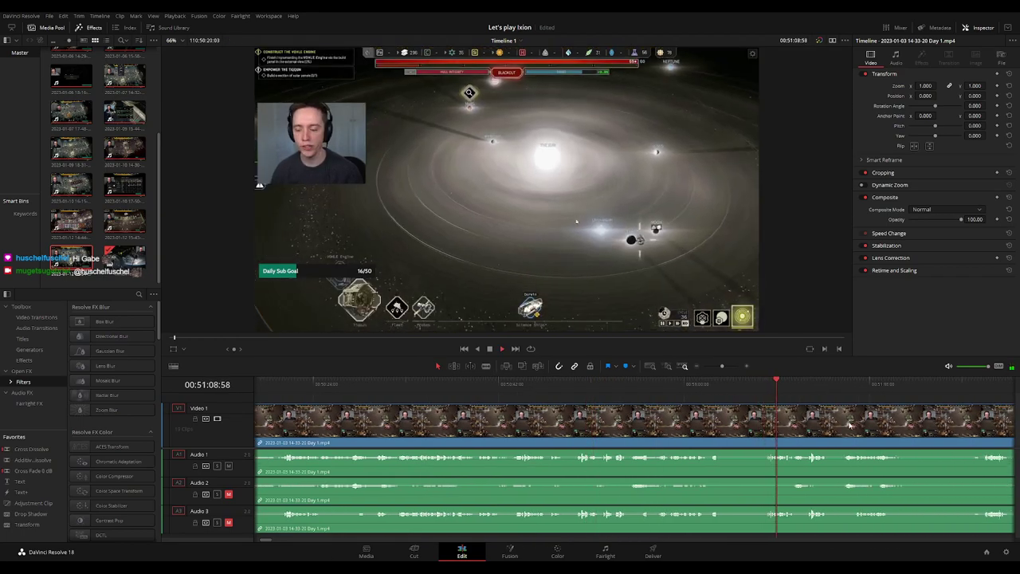
scroll(591, 418, down, 2)
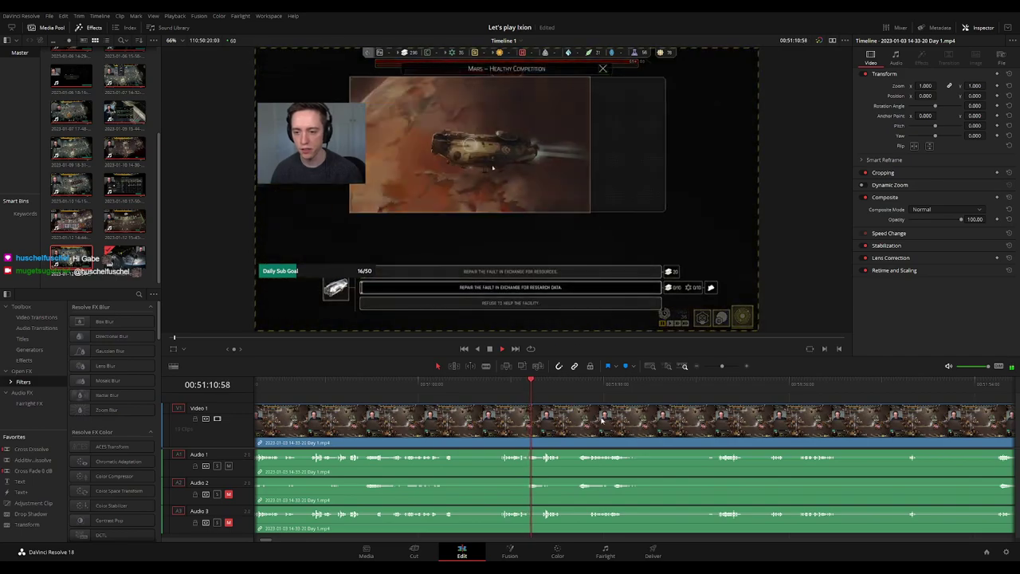
click(590, 385)
click(717, 384)
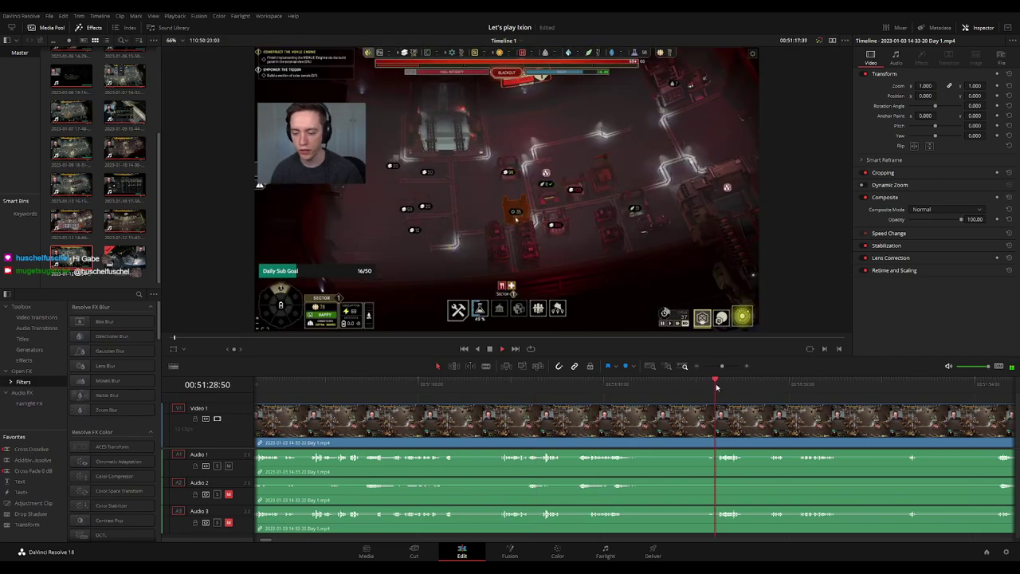
scroll(520, 406, down, 3)
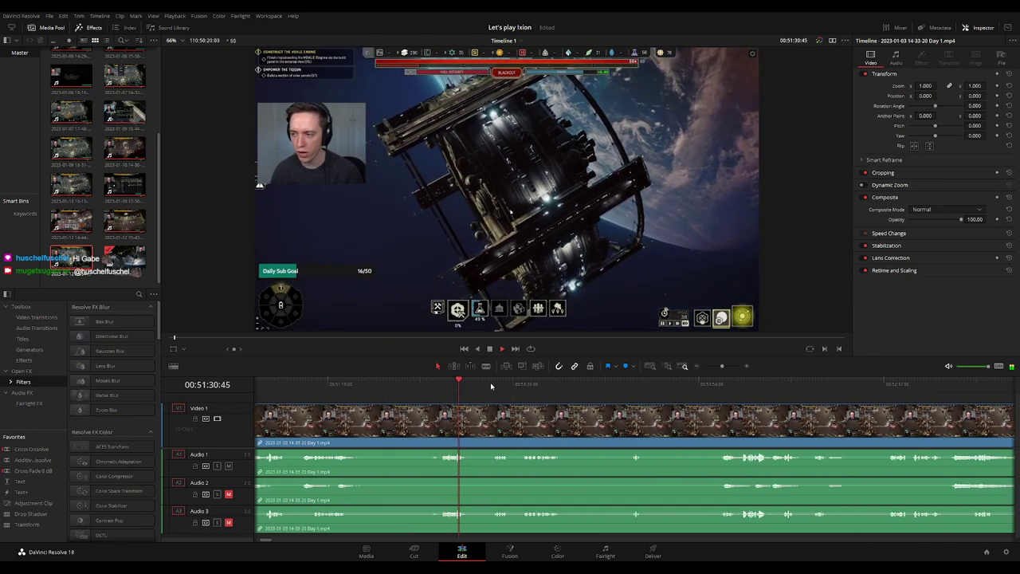
click(497, 384)
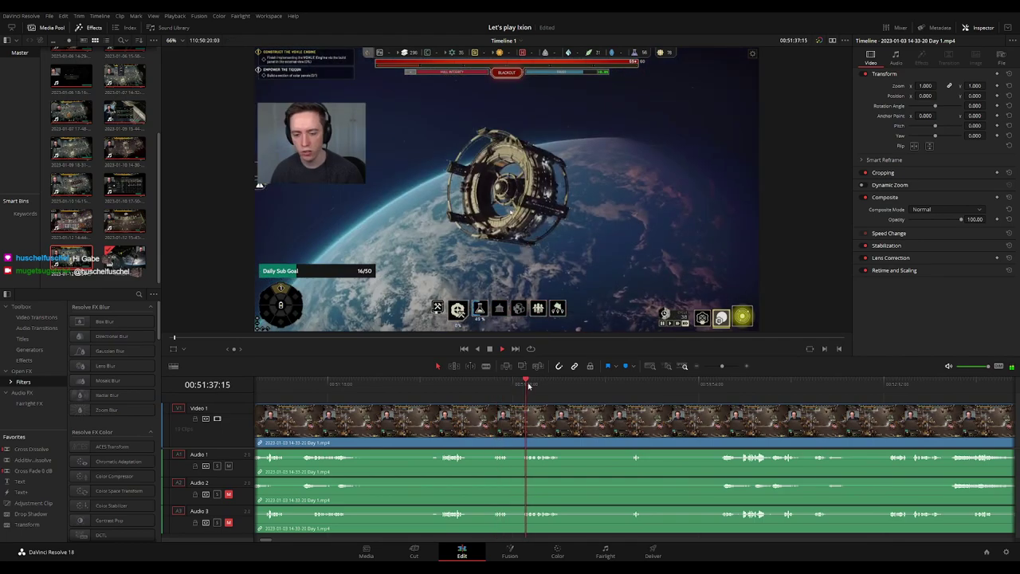
click(629, 384)
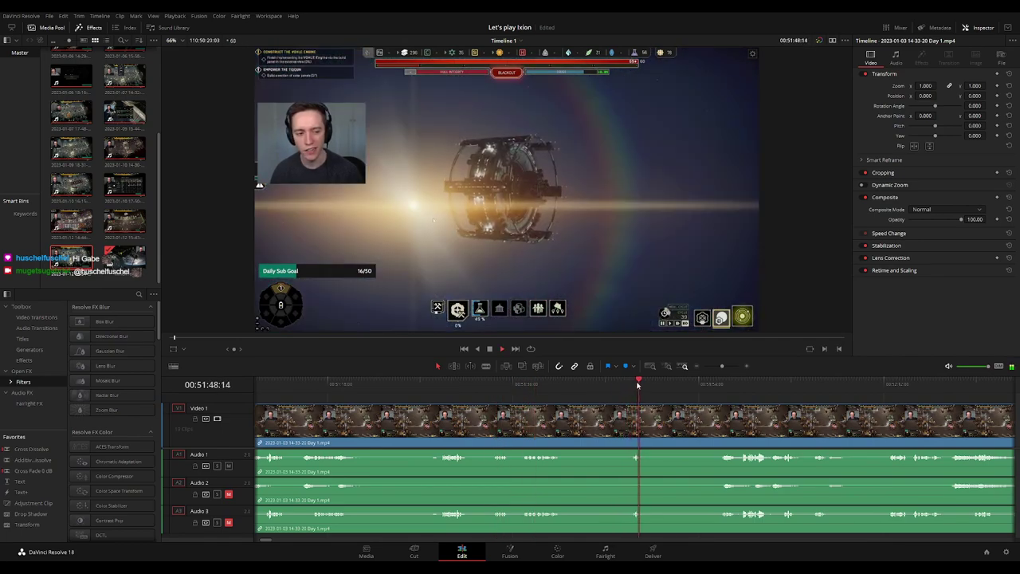
click(722, 385)
scroll(579, 407, down, 3)
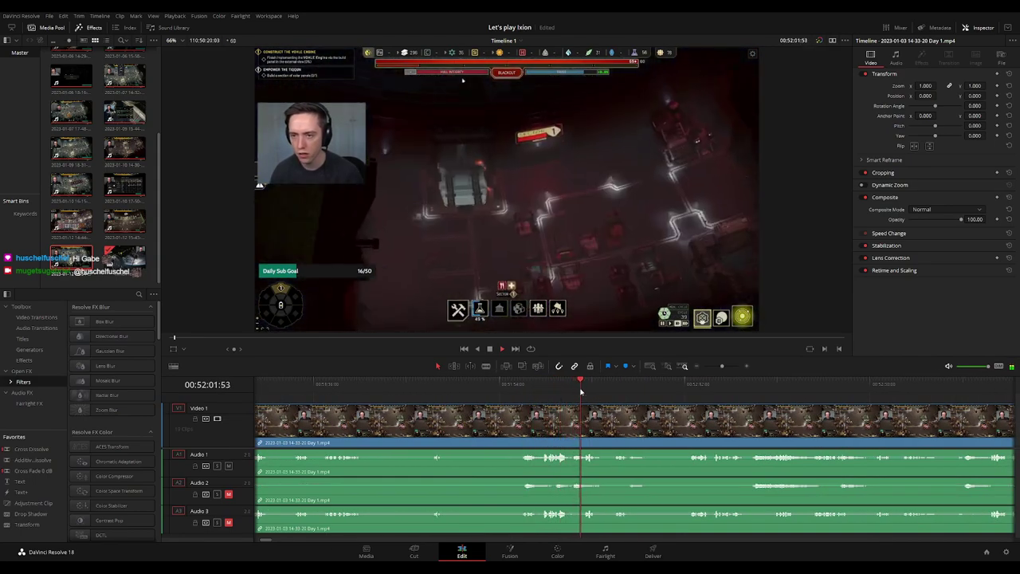
Scrub around 00:52:05 and park the playhead on the cut frame at 00:52:12
drag(581, 392, 619, 390)
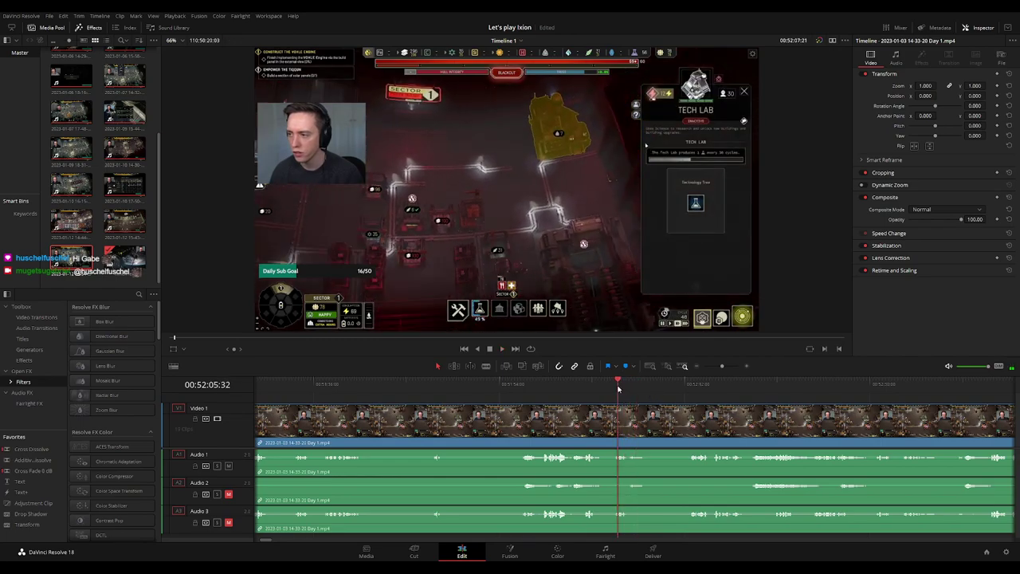
click(691, 387)
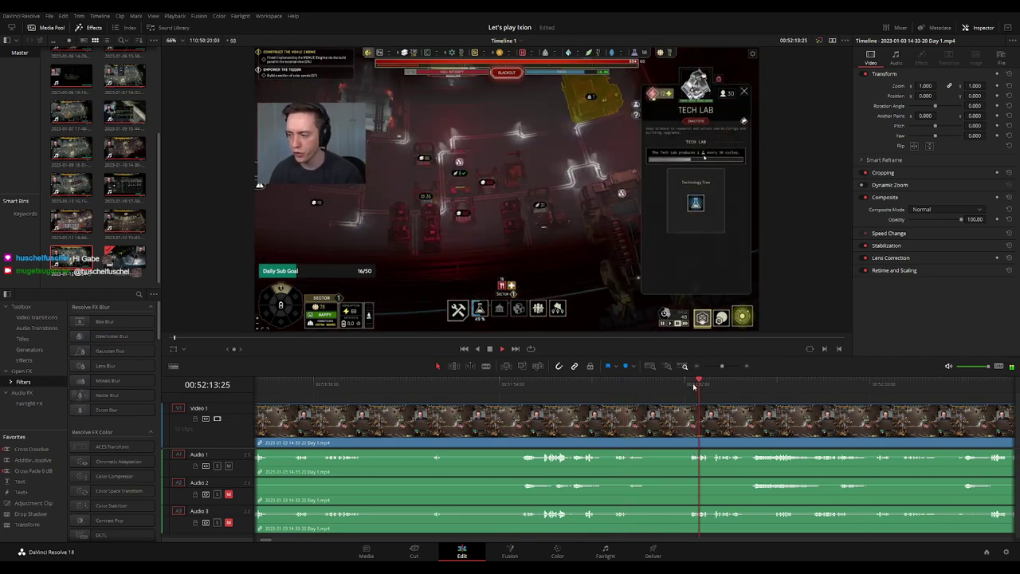
scroll(638, 390, right, 3)
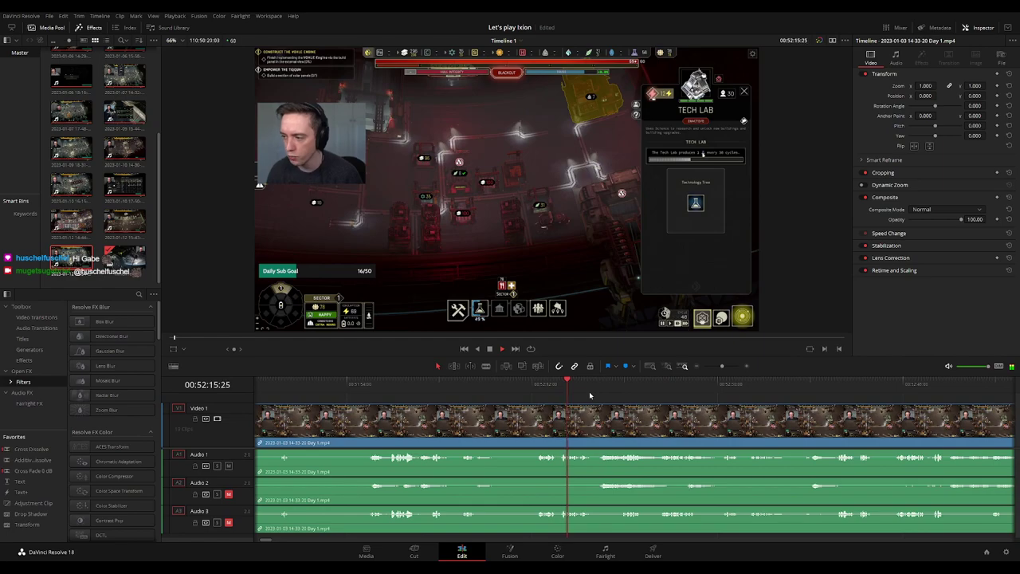
click(539, 384)
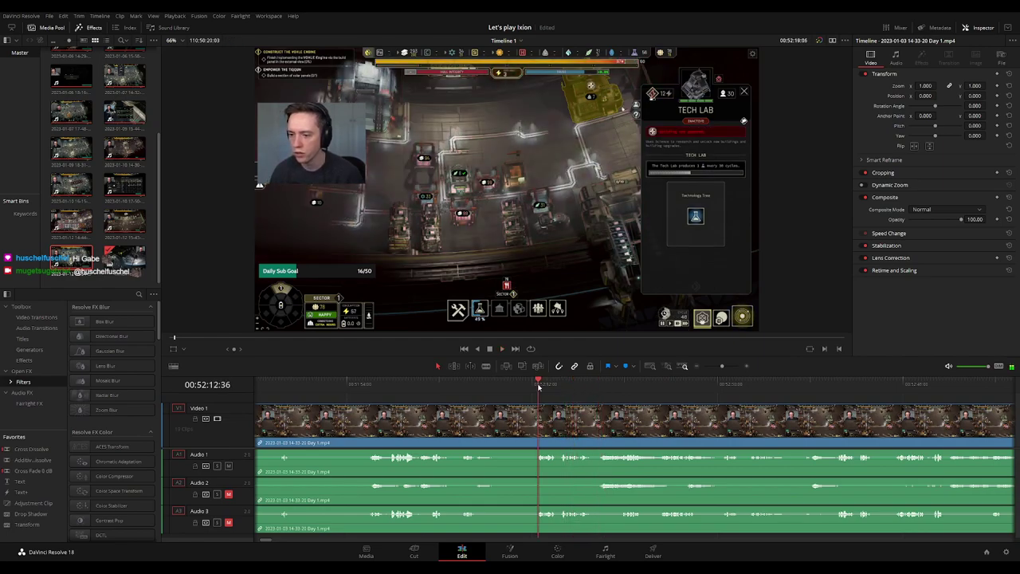
scroll(590, 388, up, 2)
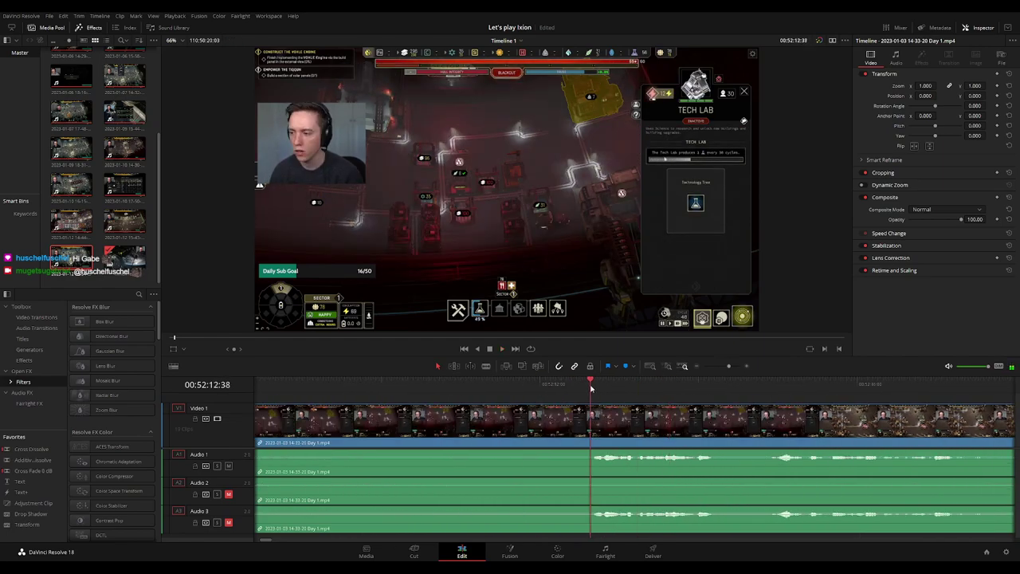
drag(592, 388, 540, 398)
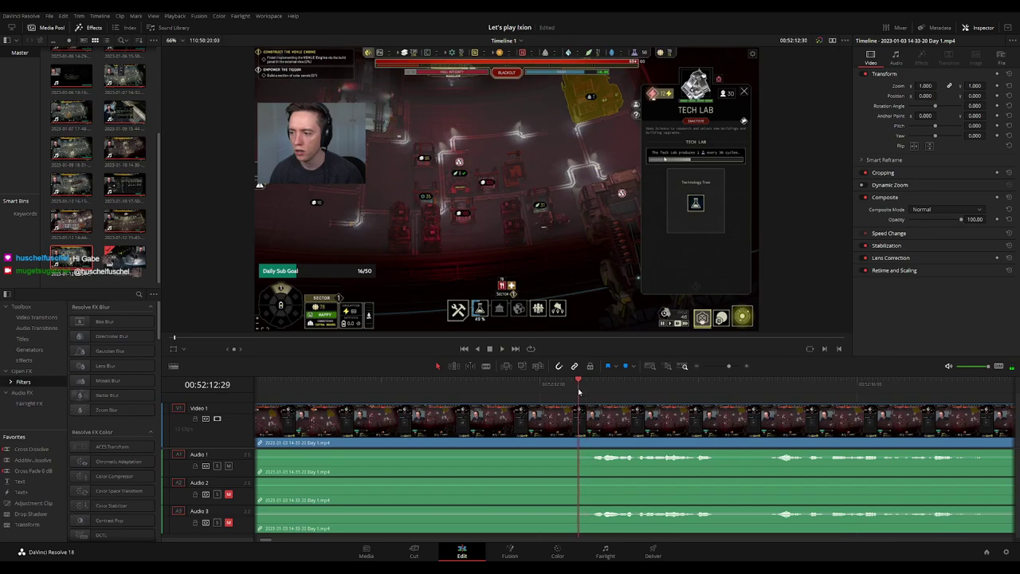
Blade the footage at 00:52:12 across all tracks, leaving the clip edge at the cut
click(544, 427)
drag(542, 415, 625, 411)
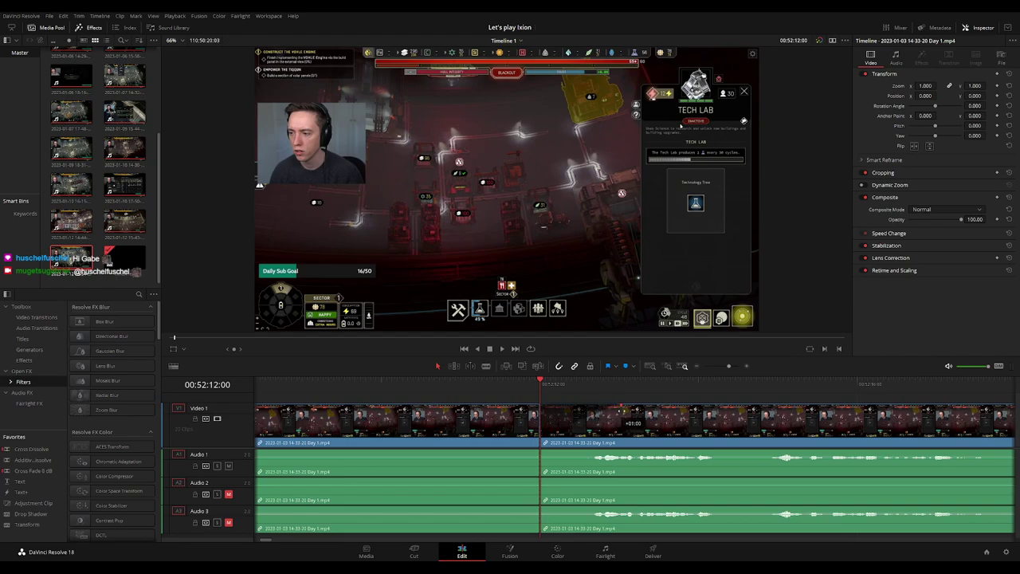
drag(554, 414, 503, 412)
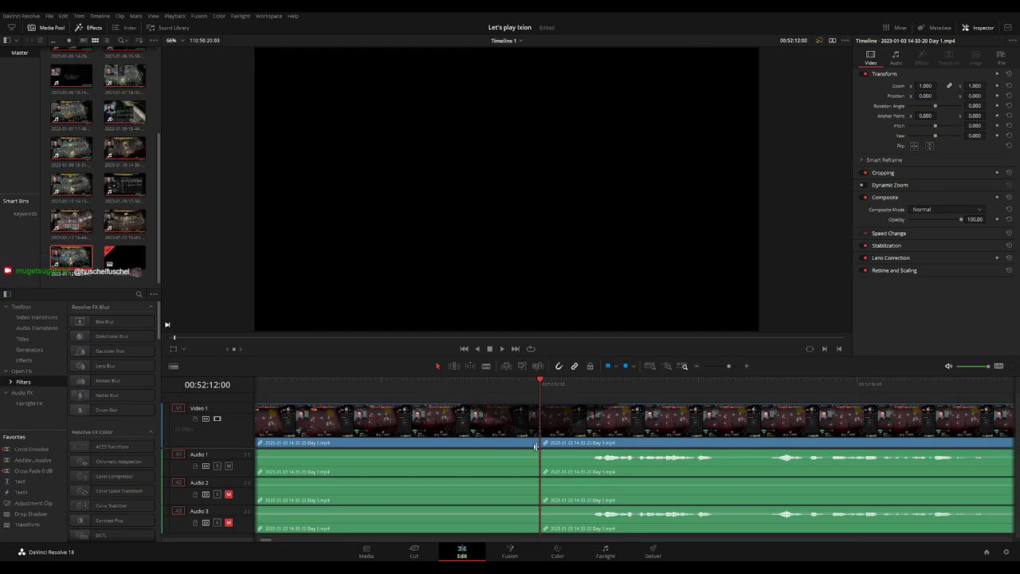
Add fade-outs before and fade-ins after the cut on Audio 1, 2 and 3, then play across it
drag(539, 451, 462, 450)
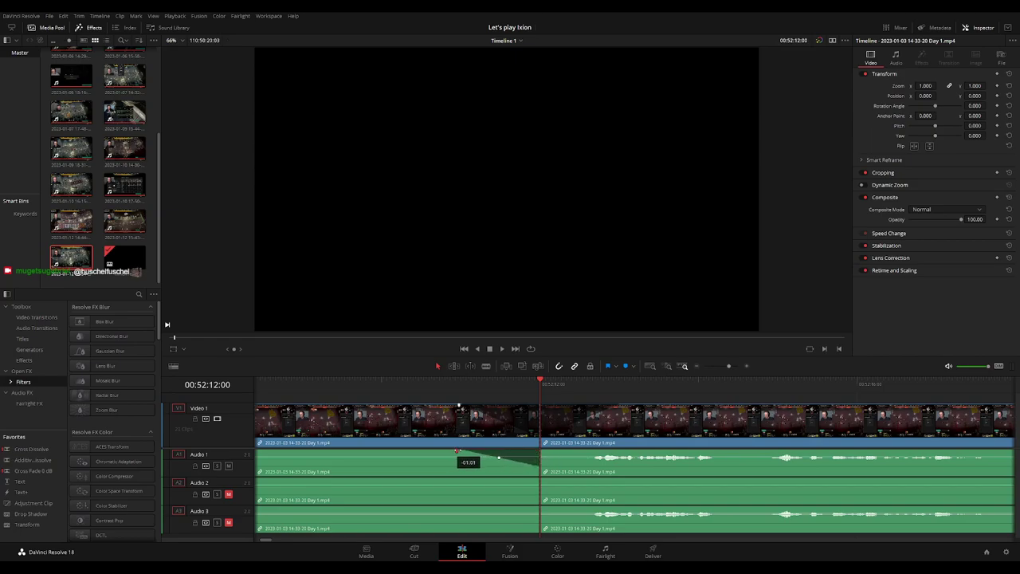
drag(565, 451, 594, 451)
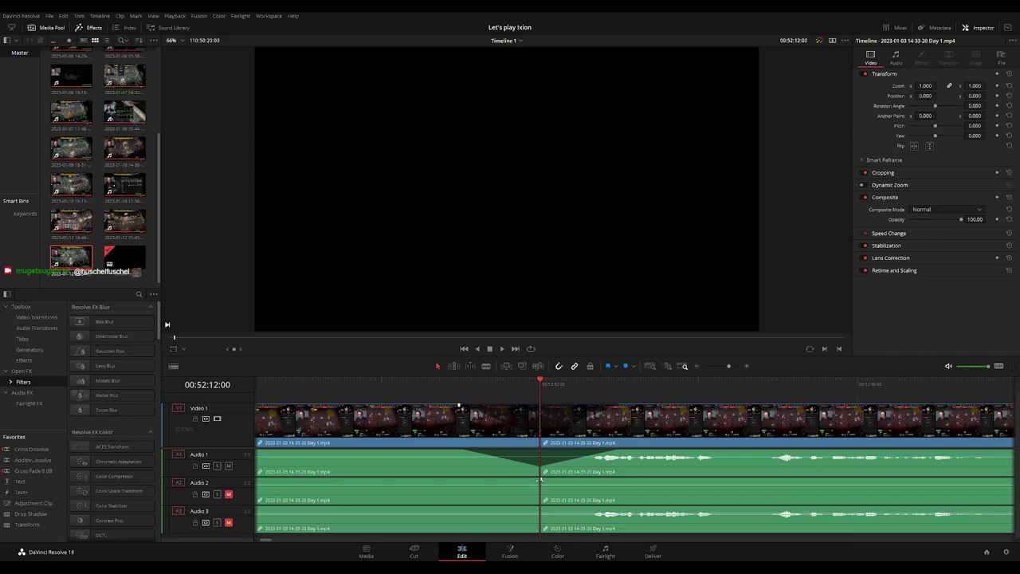
drag(539, 478, 455, 479)
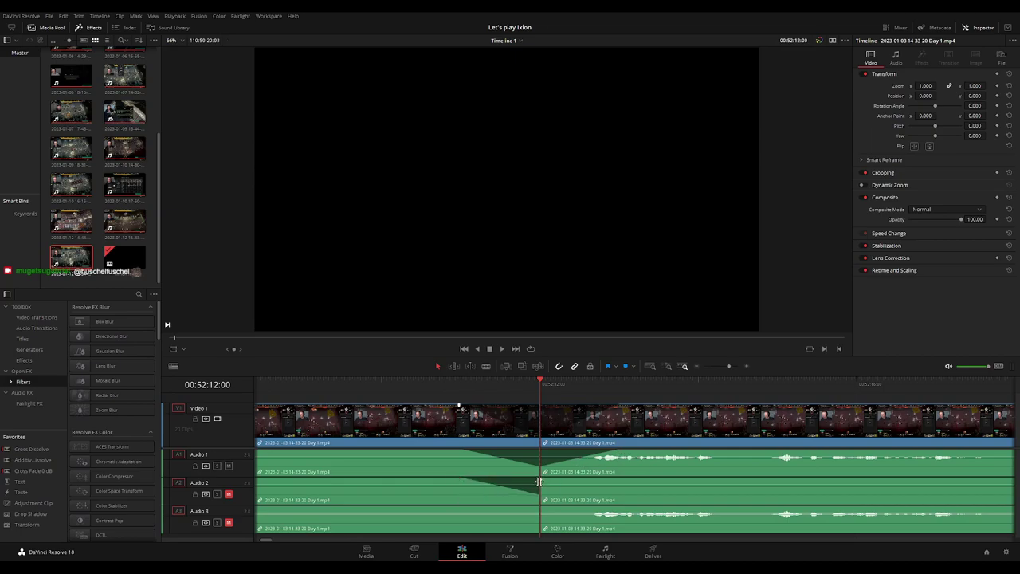
drag(539, 482, 620, 479)
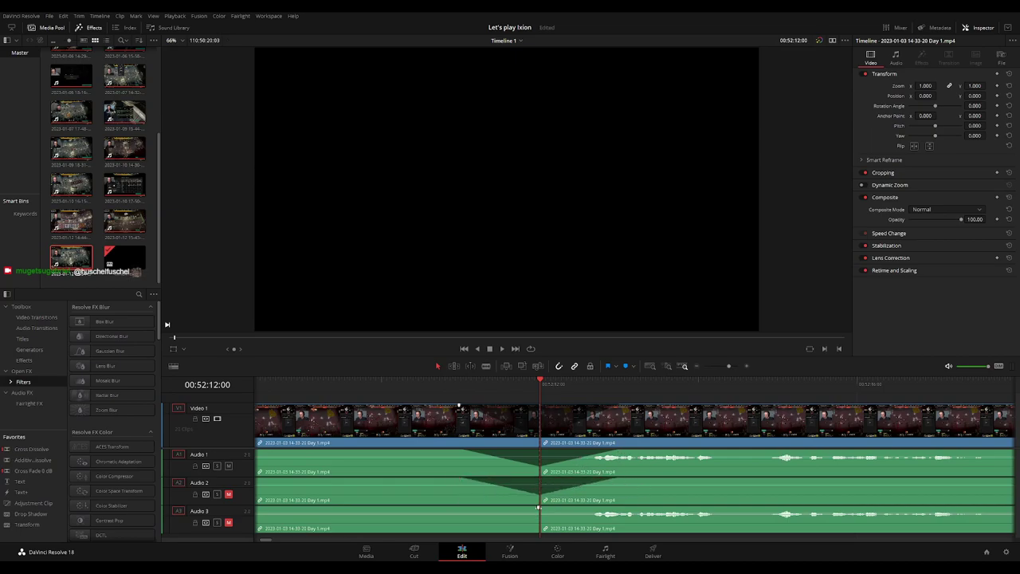
drag(539, 507, 468, 508)
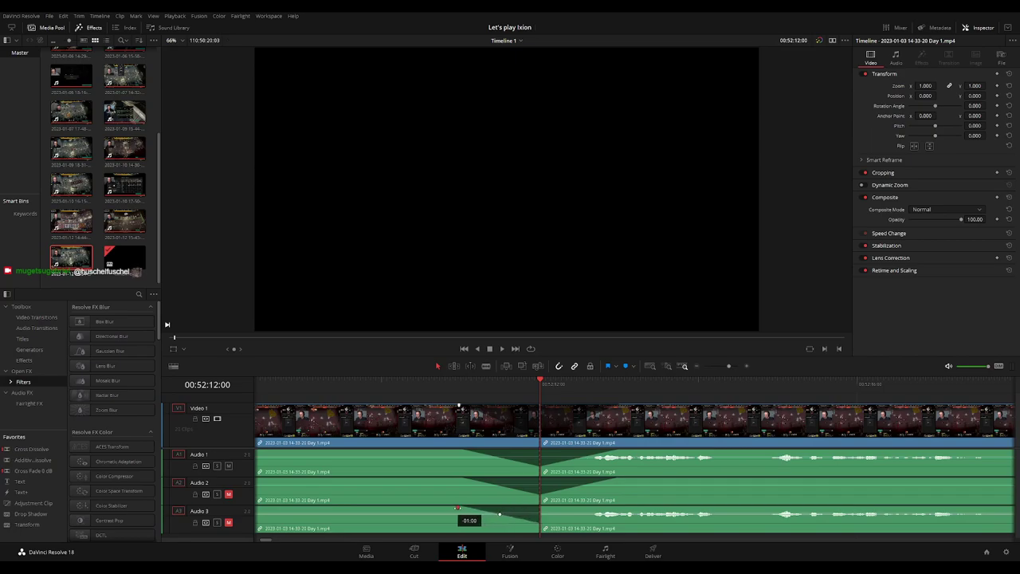
drag(541, 507, 613, 507)
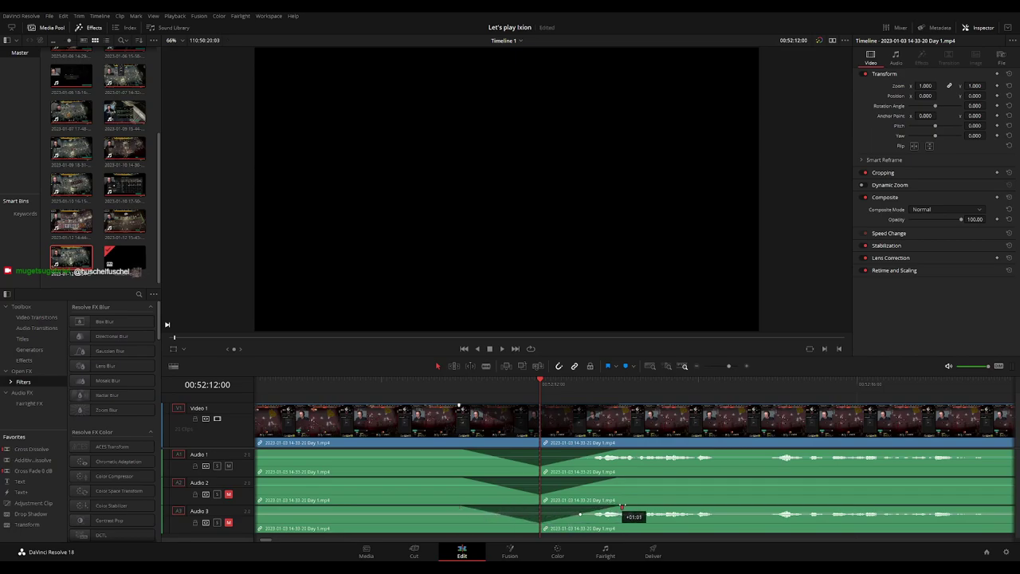
key(slash)
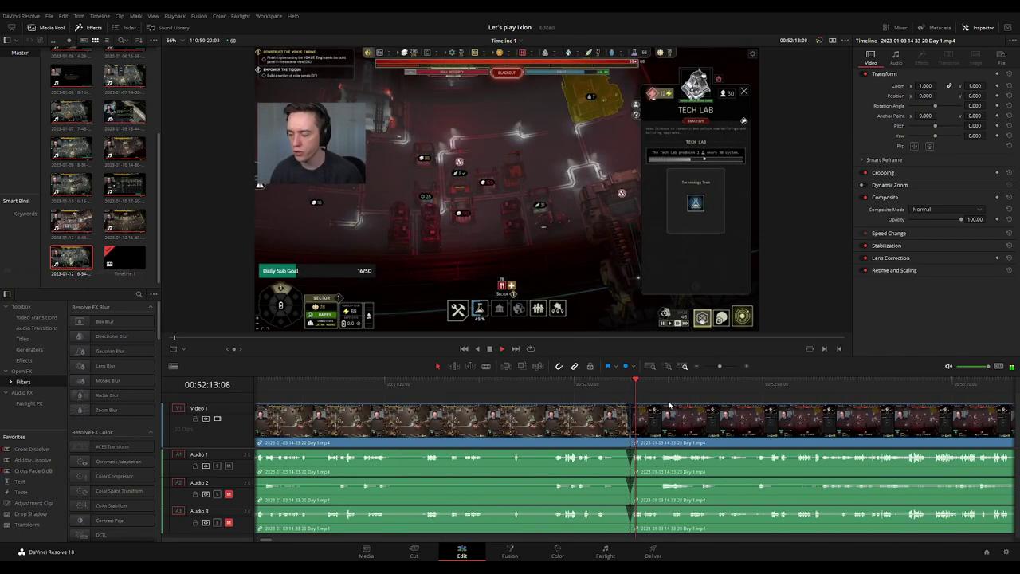
Zoom out, select the clip after the cut and drag it far to the right
scroll(670, 405, down, 3)
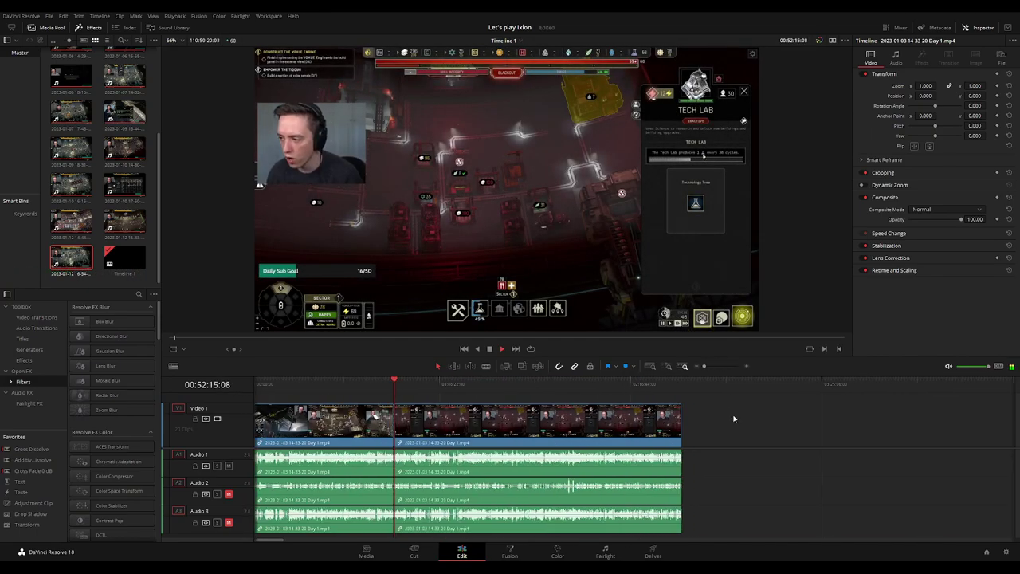
scroll(718, 418, down, 1)
scroll(715, 423, up, 1)
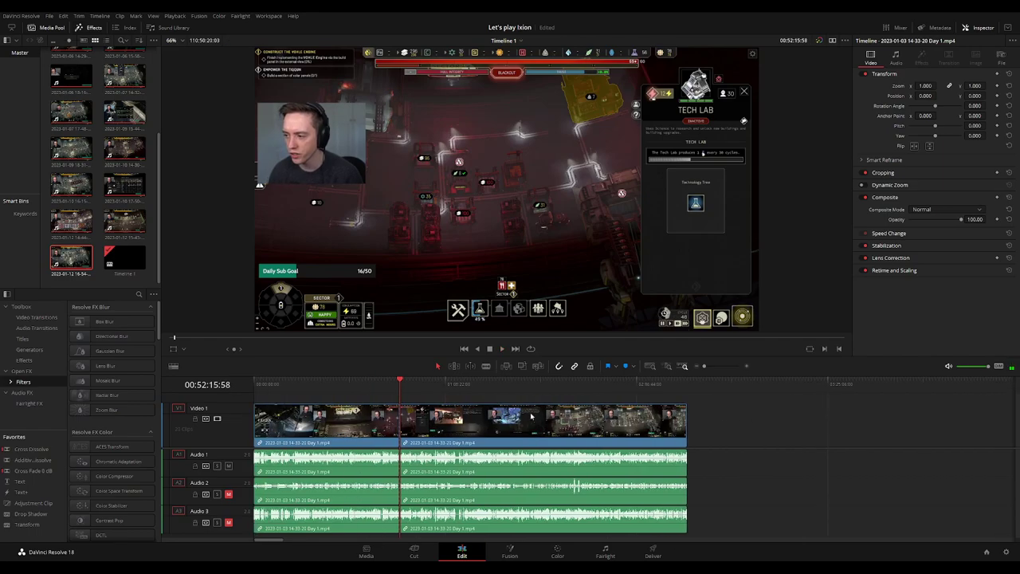
click(253, 386)
click(400, 387)
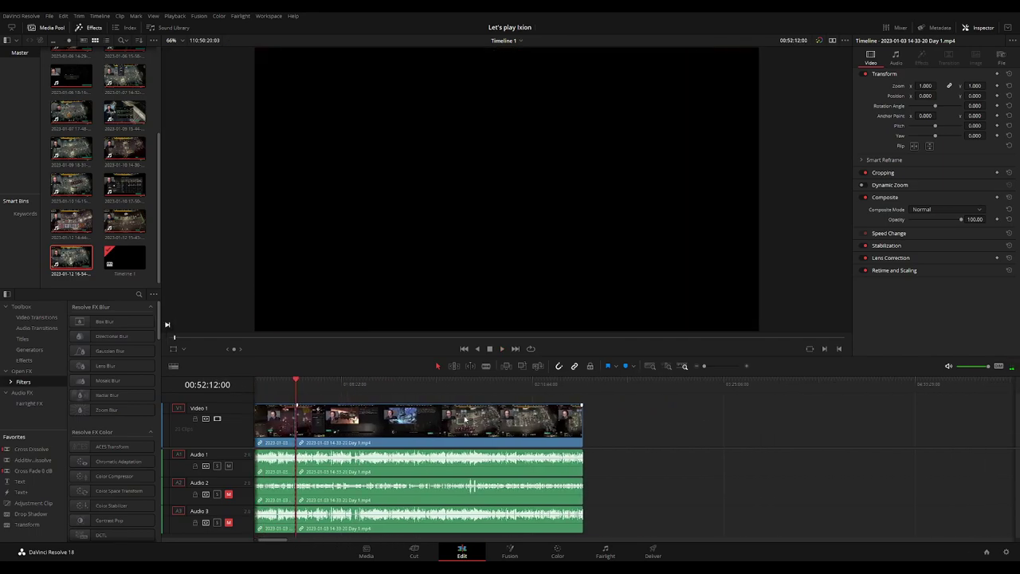
drag(414, 421, 540, 420)
click(435, 412)
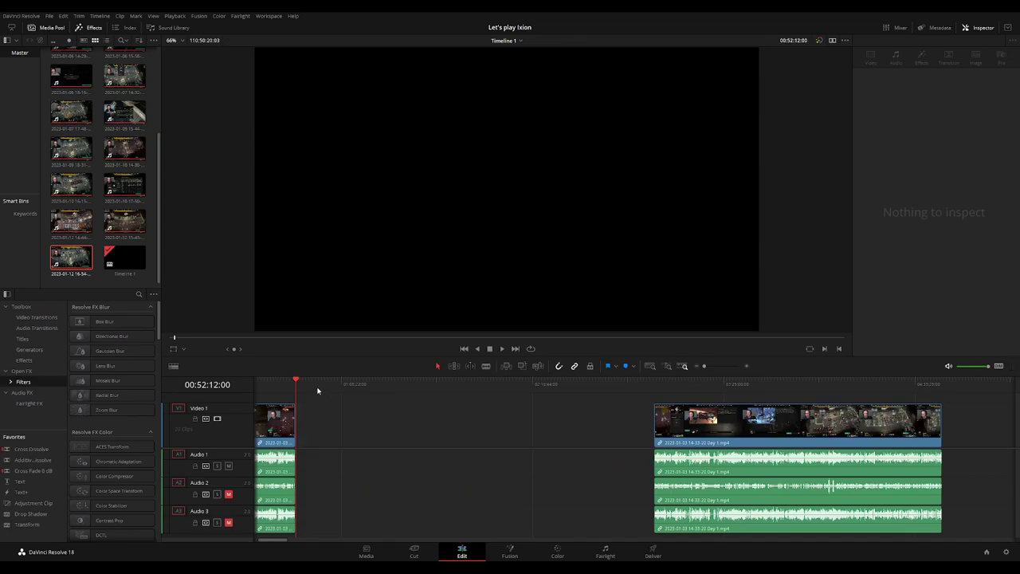
Set the playhead to 02:00:00:00, snap the second clip's start there and play it
mouse_move(317, 388)
mouse_down()
mouse_move(472, 396)
mouse_move(640, 387)
mouse_up()
scroll(558, 391, up, 2)
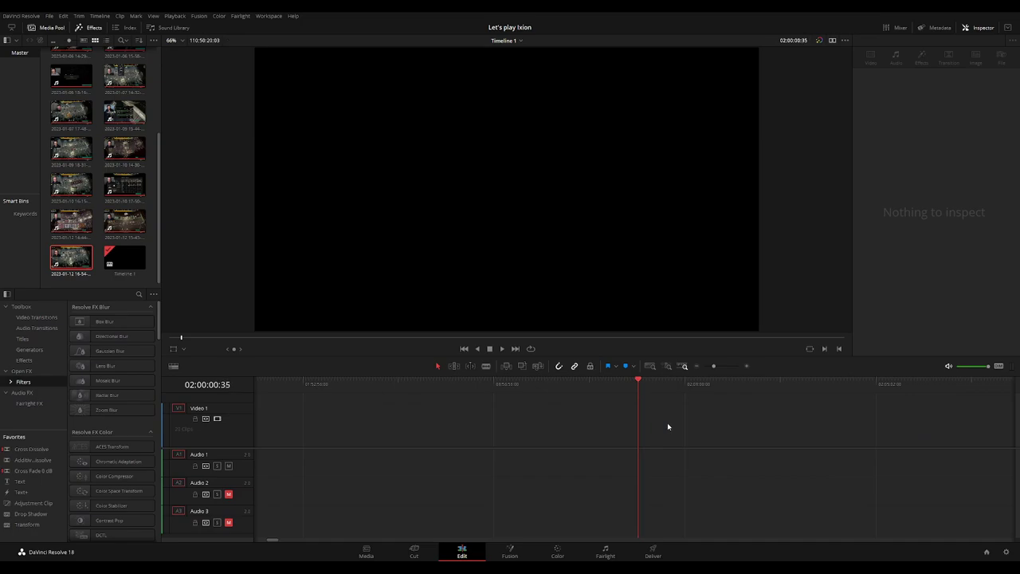
key(Left)
key(Left)
key(Left)
key(Left)
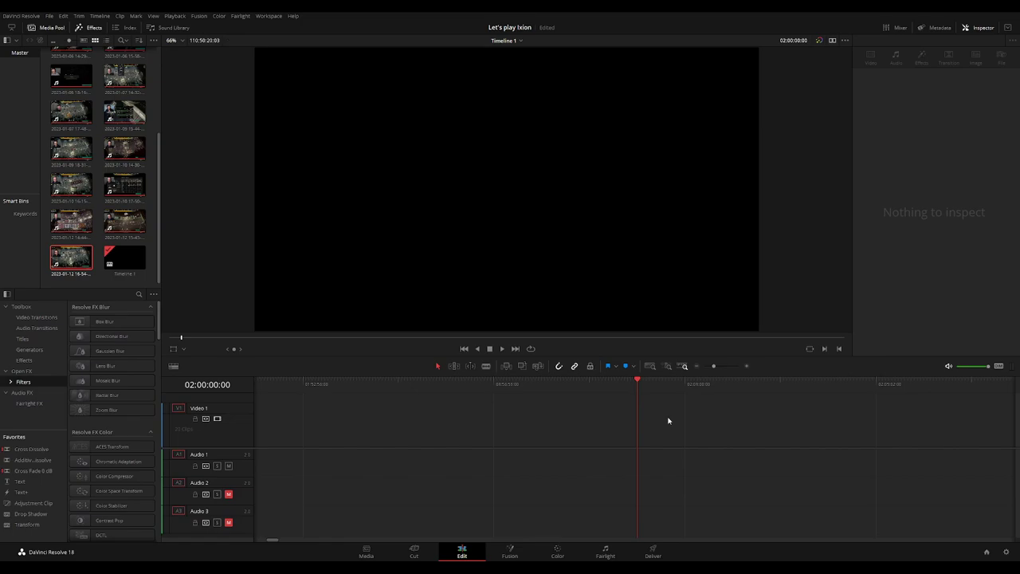
scroll(668, 420, down, 3)
drag(806, 434, 639, 435)
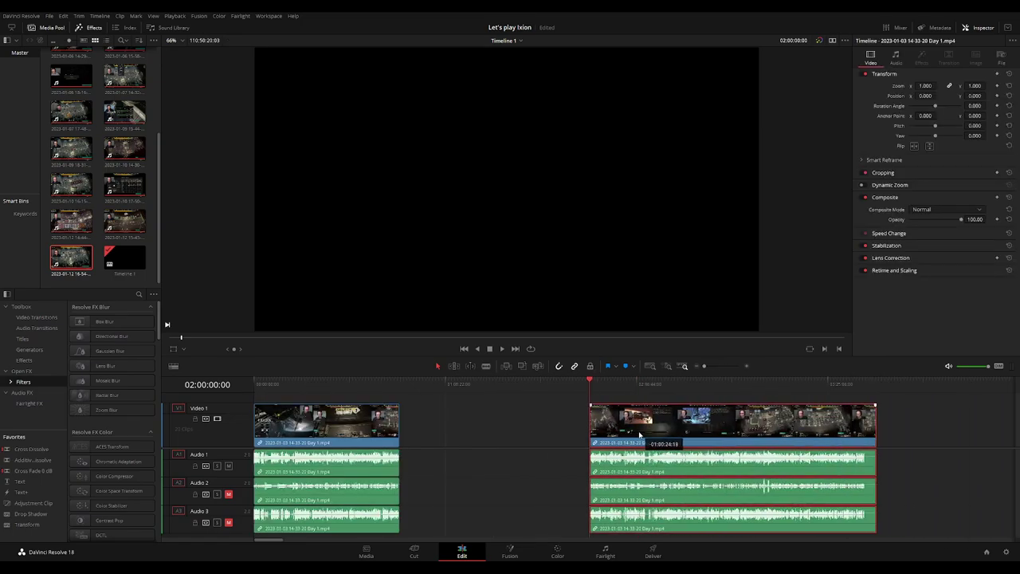
key(space)
scroll(688, 398, right, 3)
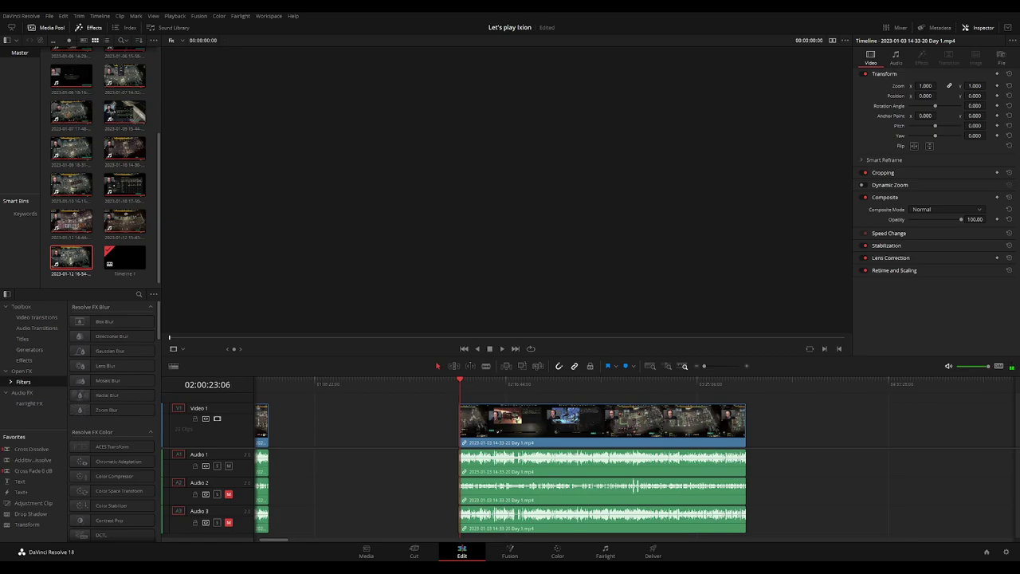
Play and scrub the second clip past the game dialog, EVA Airlock panel and Earth transmission screen
key(space)
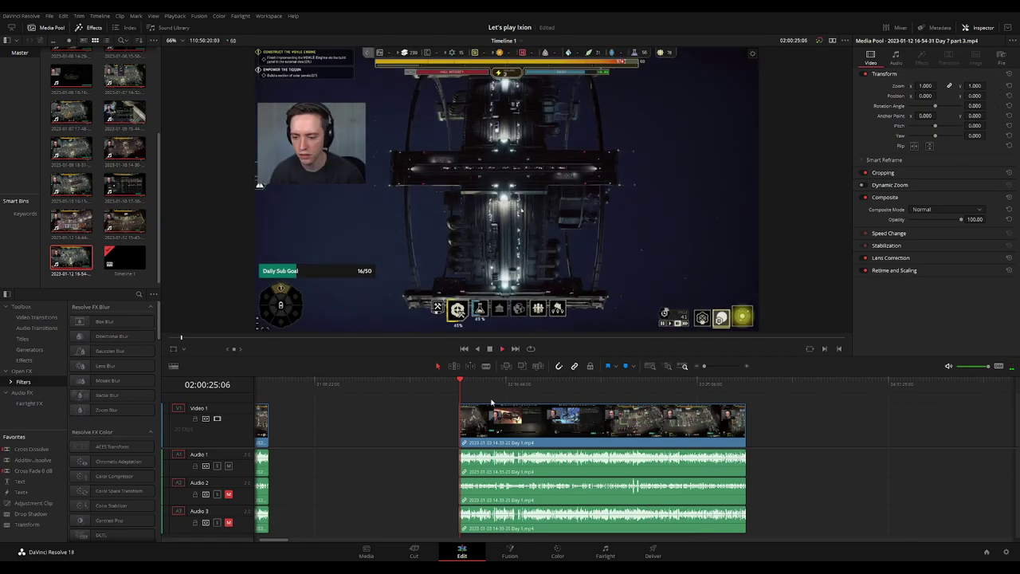
scroll(512, 398, right, 5)
mouse_move(303, 387)
mouse_down()
mouse_move(359, 389)
mouse_move(326, 391)
mouse_move(344, 391)
mouse_up()
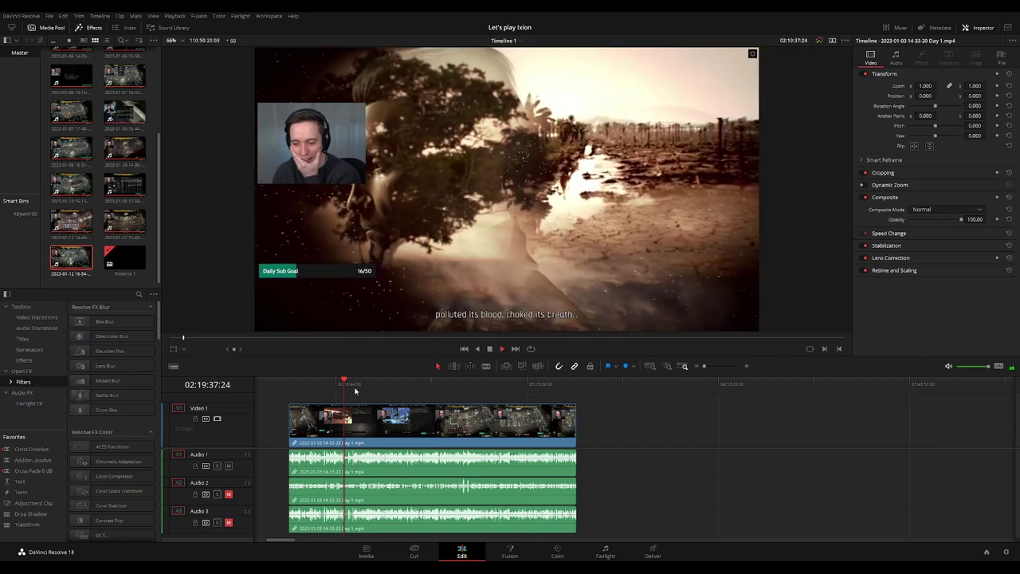
drag(344, 391, 428, 393)
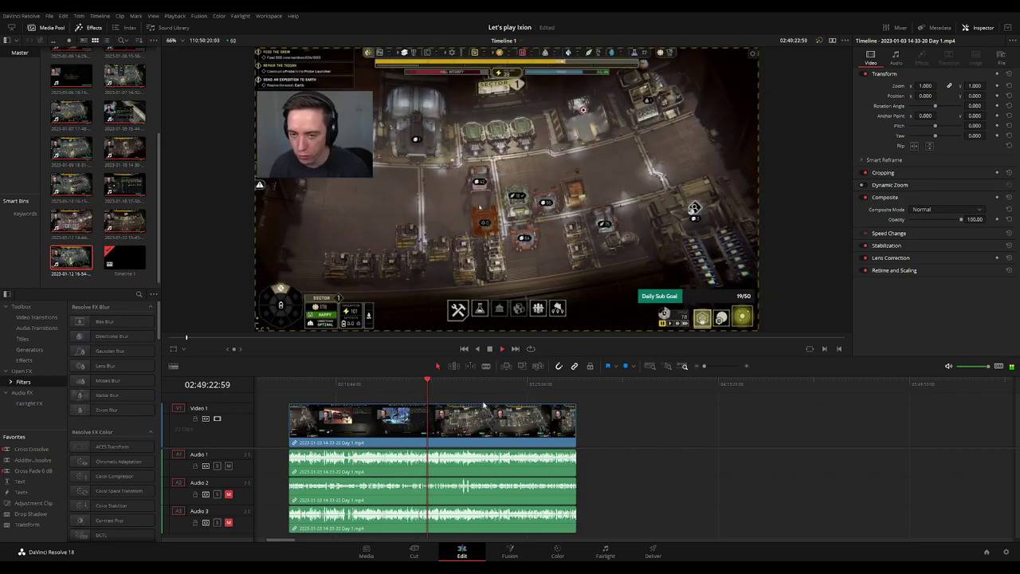
scroll(483, 407, up, 3)
mouse_move(633, 391)
mouse_down()
mouse_move(488, 391)
mouse_move(635, 387)
mouse_up()
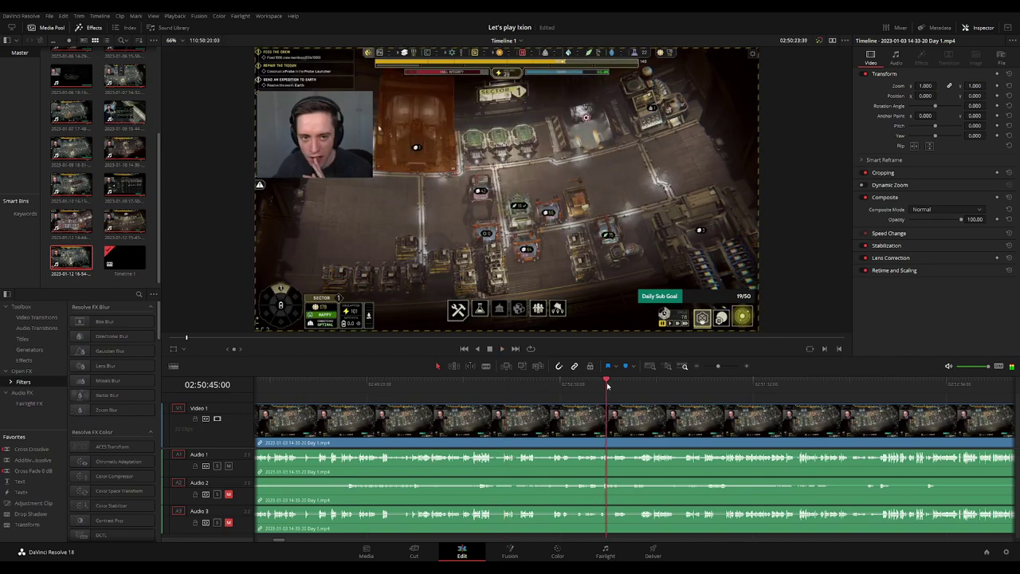
drag(430, 385, 491, 384)
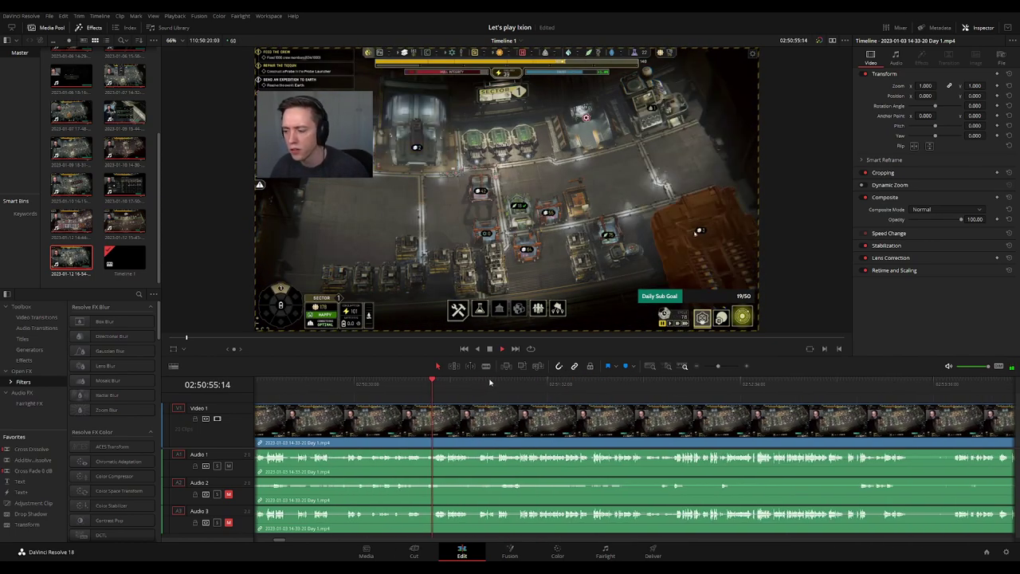
click(598, 384)
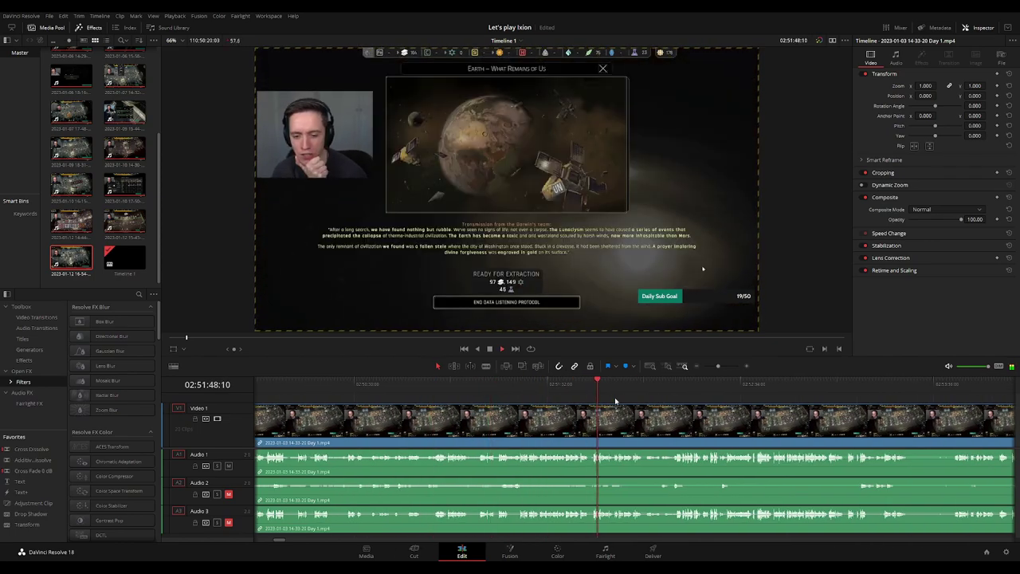
click(651, 385)
click(675, 384)
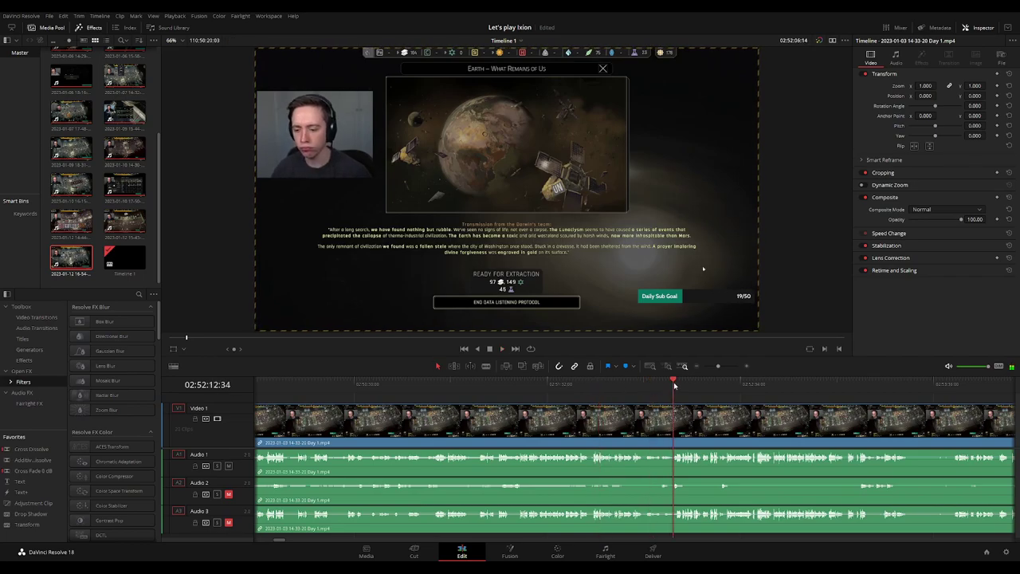
Narrow in on The Great Thaw screen and park the playhead on its first frame
scroll(558, 422, right, 5)
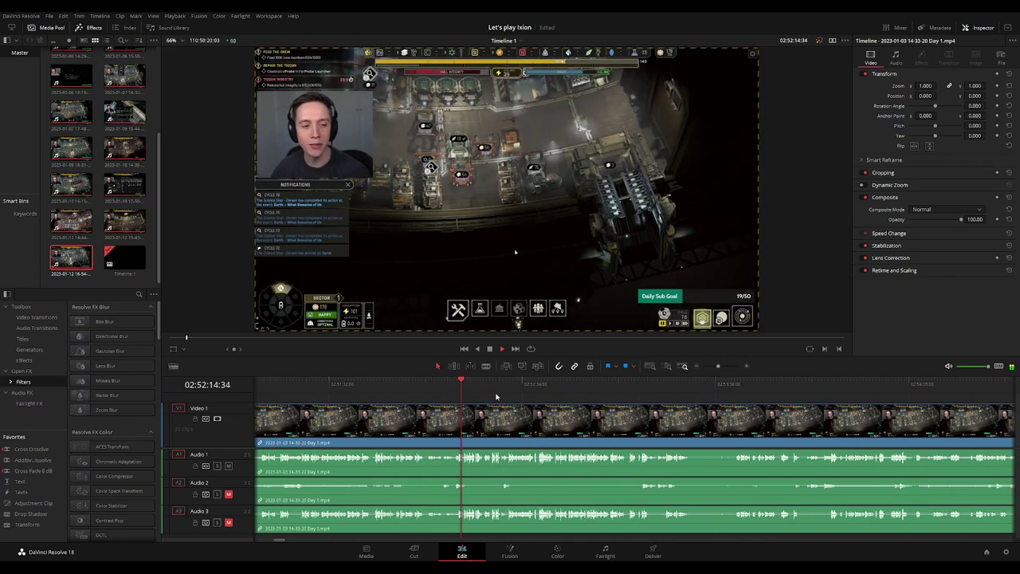
scroll(558, 399, right, 3)
click(687, 385)
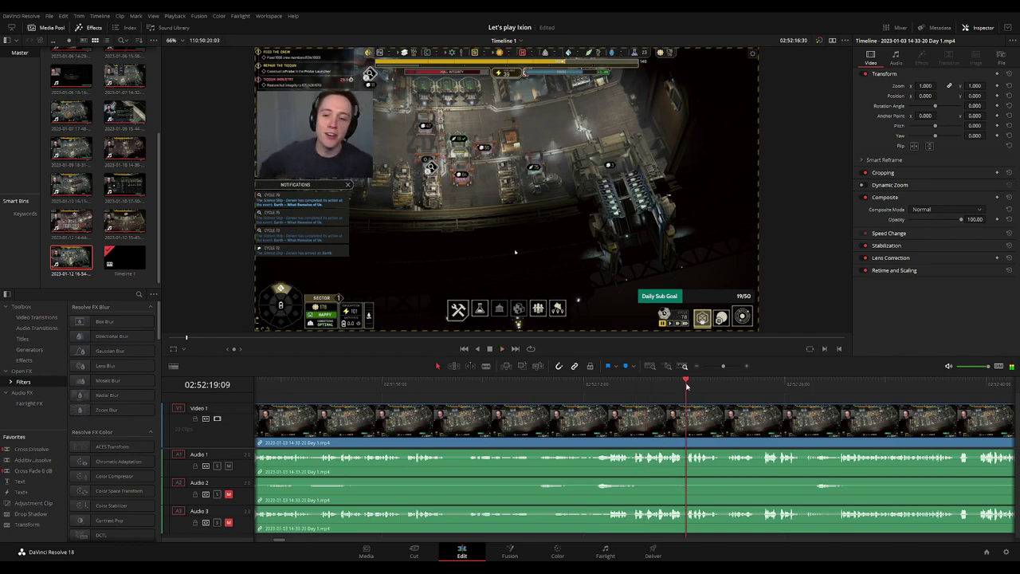
scroll(630, 391, right, 3)
drag(550, 384, 567, 384)
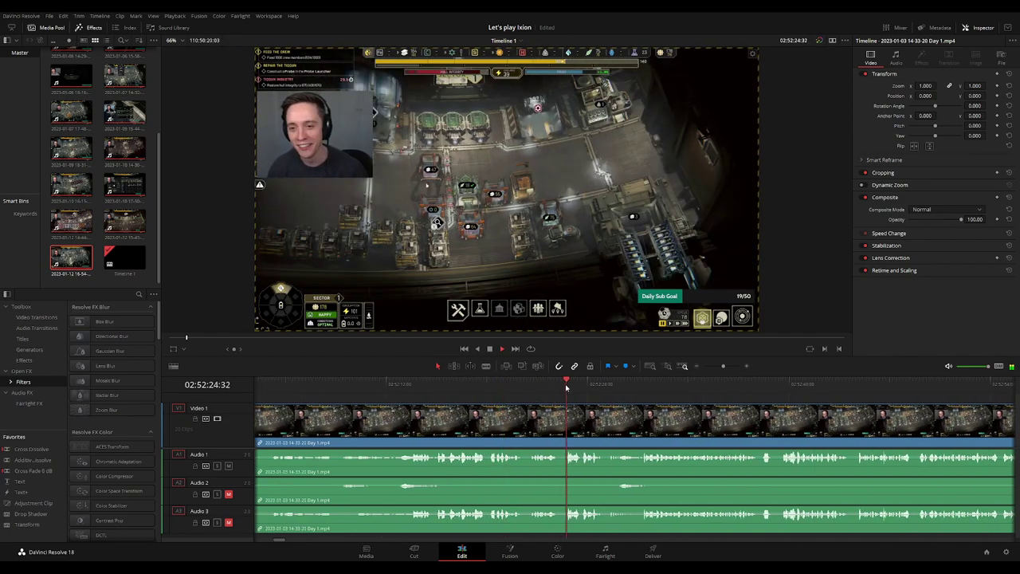
click(638, 384)
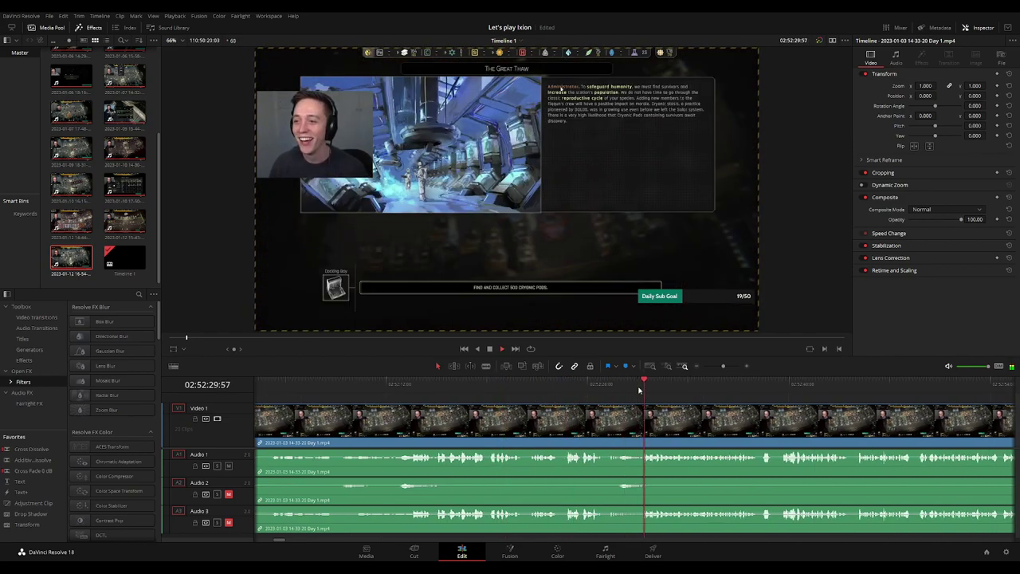
scroll(642, 390, up, 2)
click(459, 385)
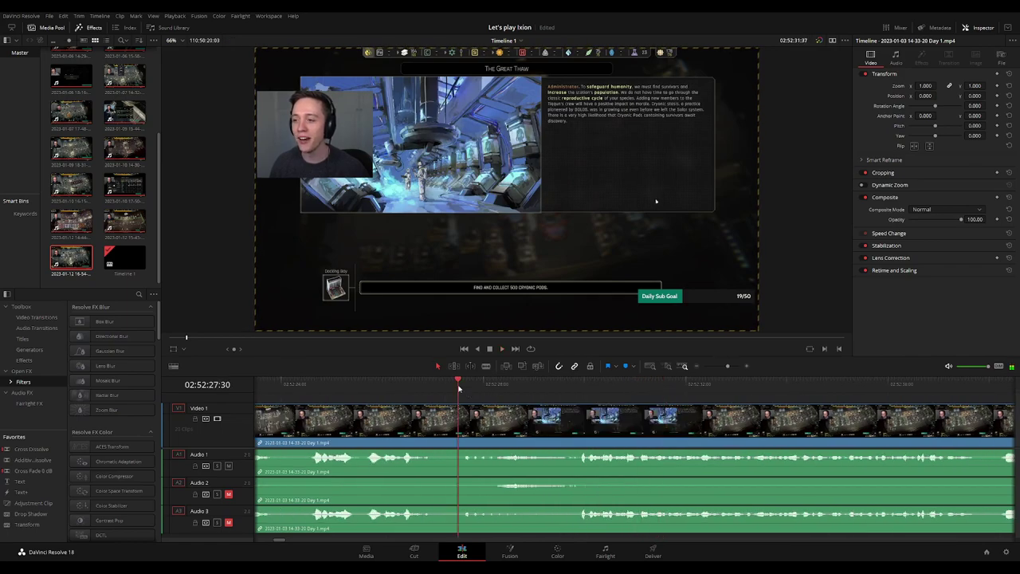
key(space)
scroll(474, 397, right, 2)
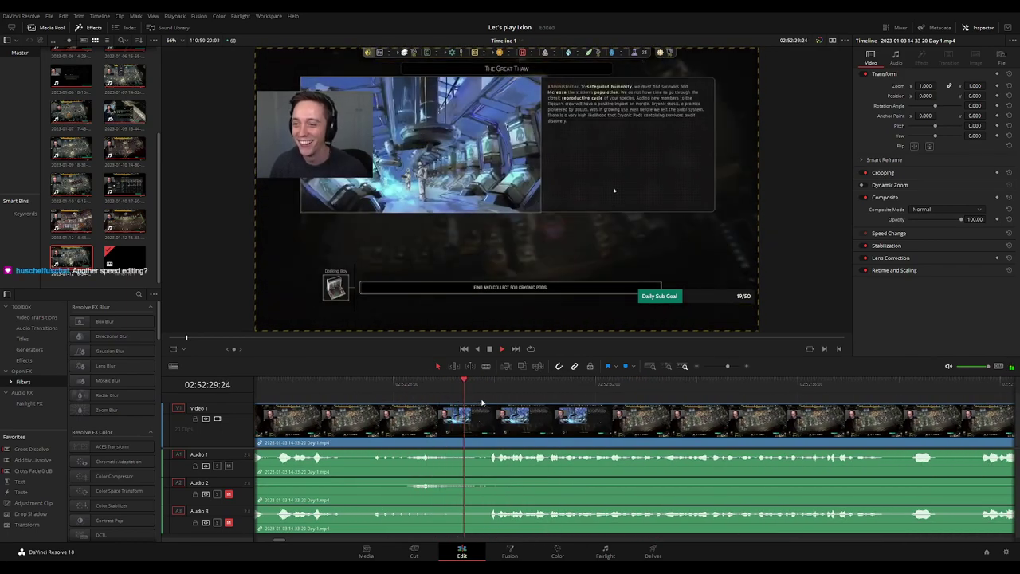
key(space)
click(489, 385)
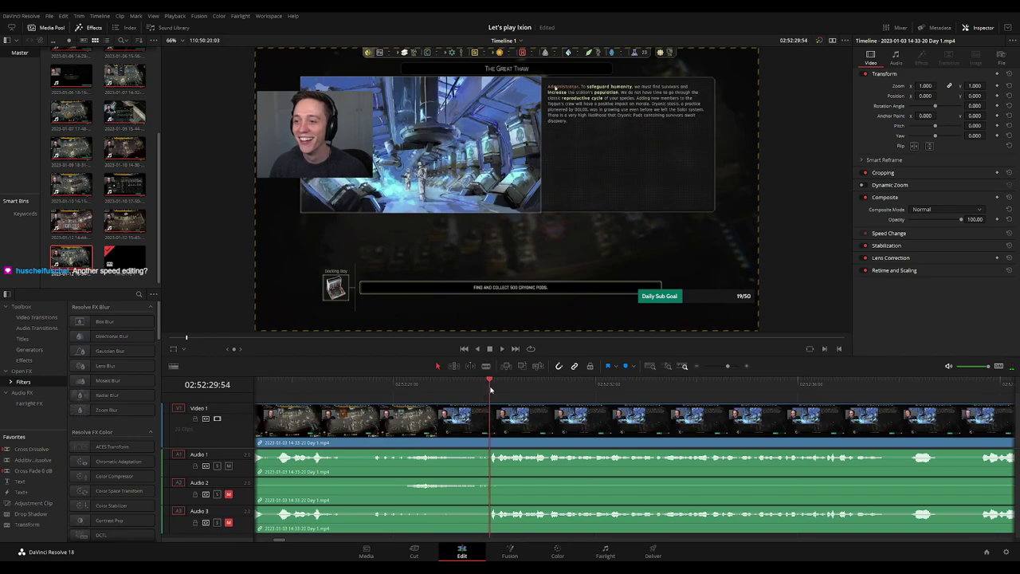
mouse_move(492, 390)
mouse_down()
mouse_move(461, 389)
mouse_move(497, 409)
mouse_up()
Blade the clip at 02:52:29:30, add fades at the cut on Audio 1–3 and play back
click(475, 428)
key(a)
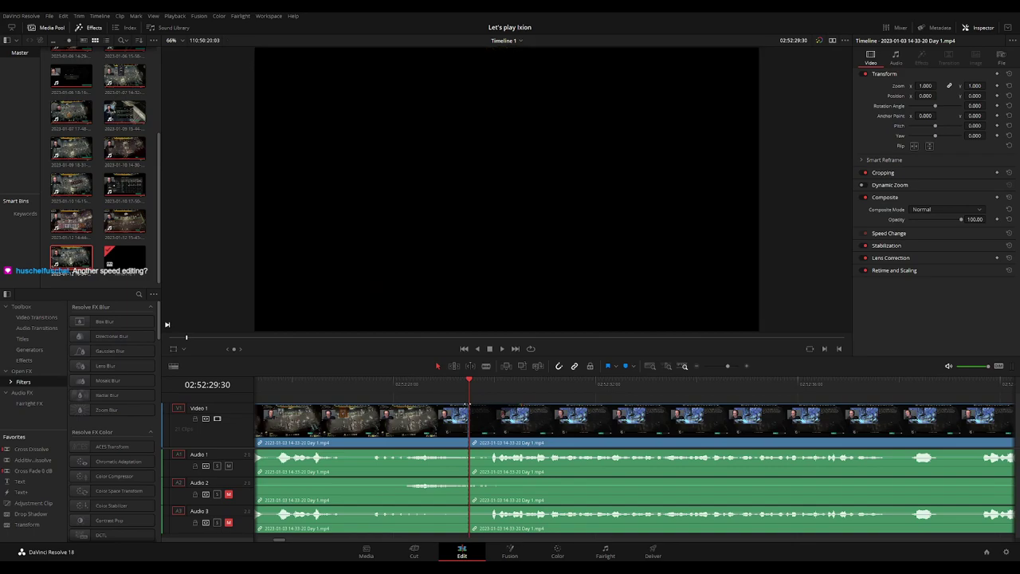
drag(491, 408, 420, 406)
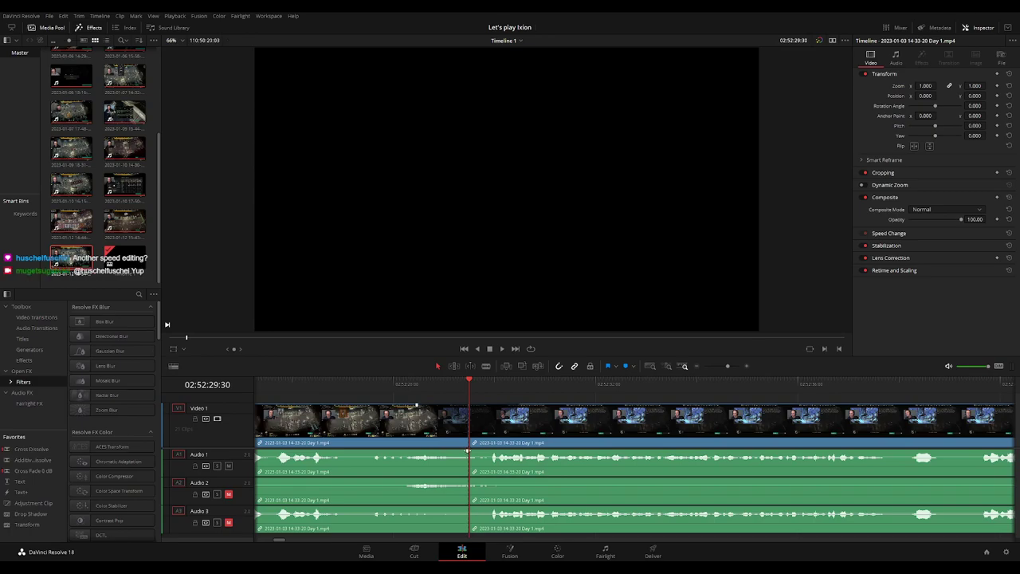
mouse_move(468, 451)
mouse_down()
mouse_move(421, 452)
mouse_move(503, 452)
mouse_up()
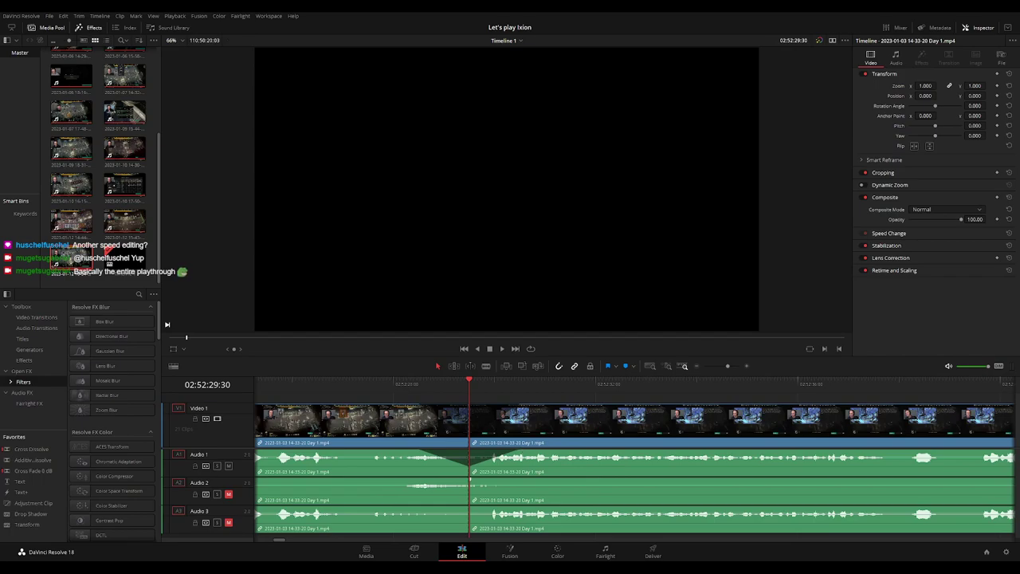
drag(433, 481, 509, 481)
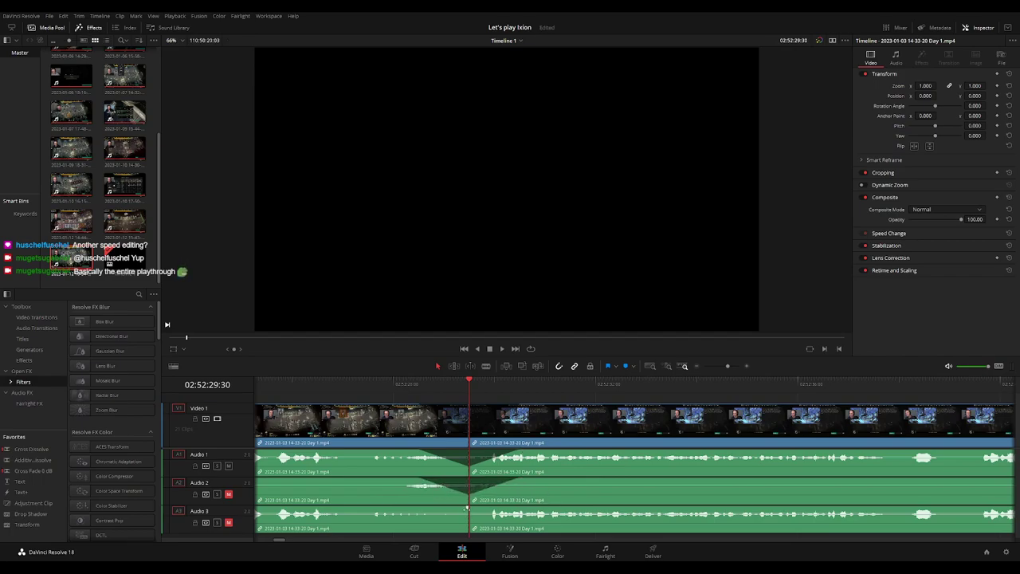
mouse_move(467, 507)
mouse_down()
mouse_move(428, 507)
mouse_move(514, 507)
mouse_up()
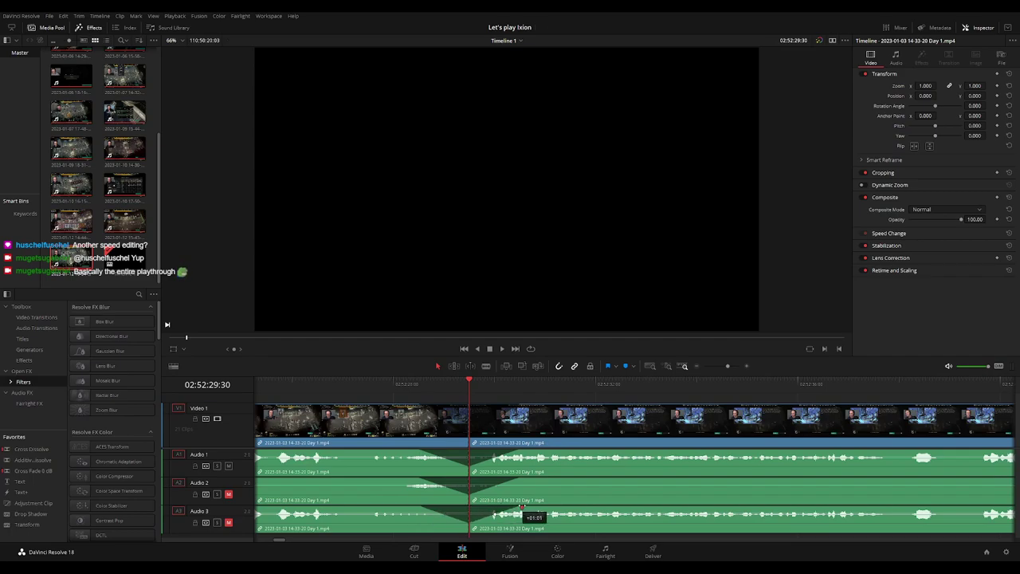
key(space)
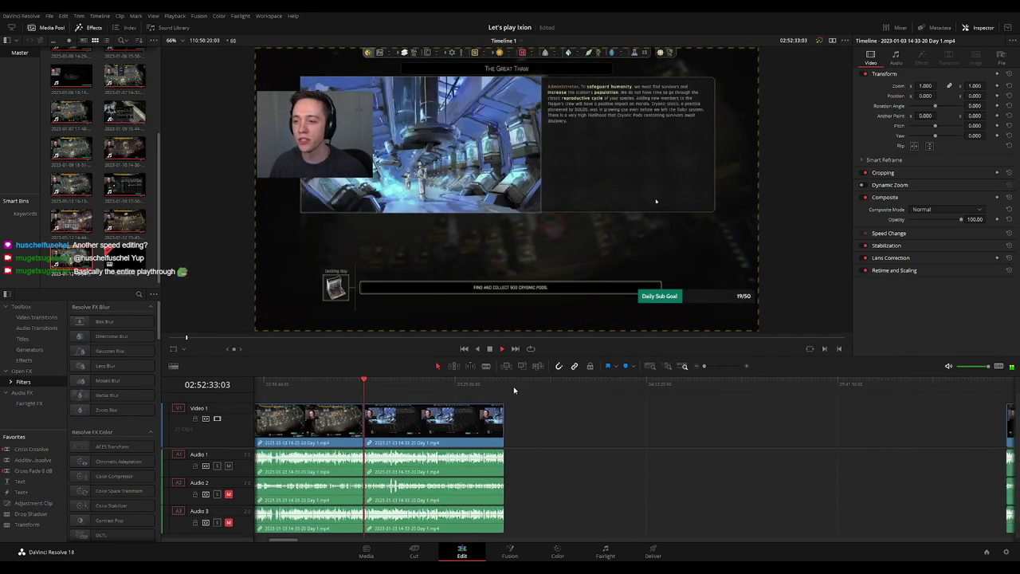
Place the playhead and slide the Day 1 clip left to snap at it
click(283, 385)
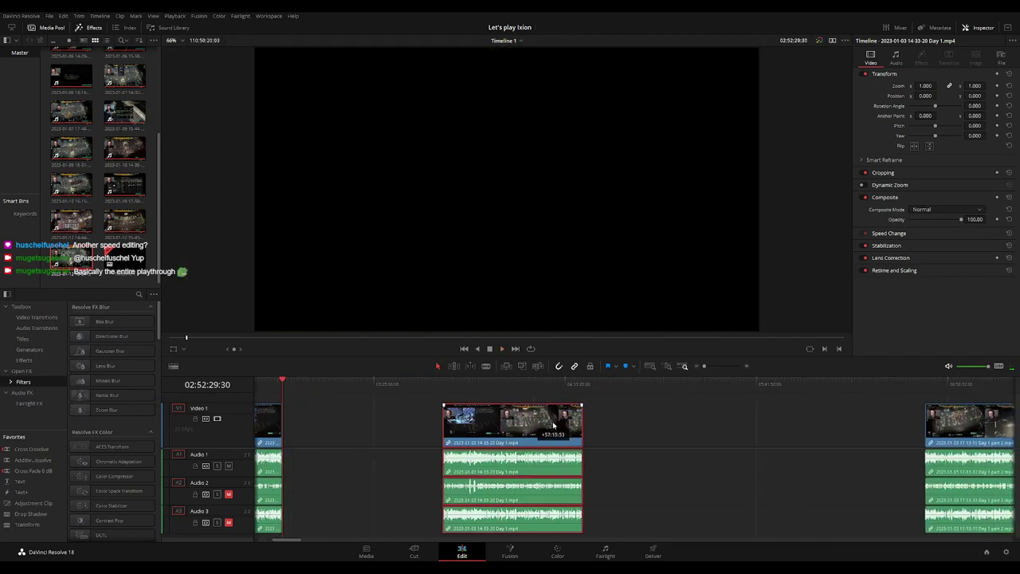
click(380, 411)
drag(382, 387, 456, 402)
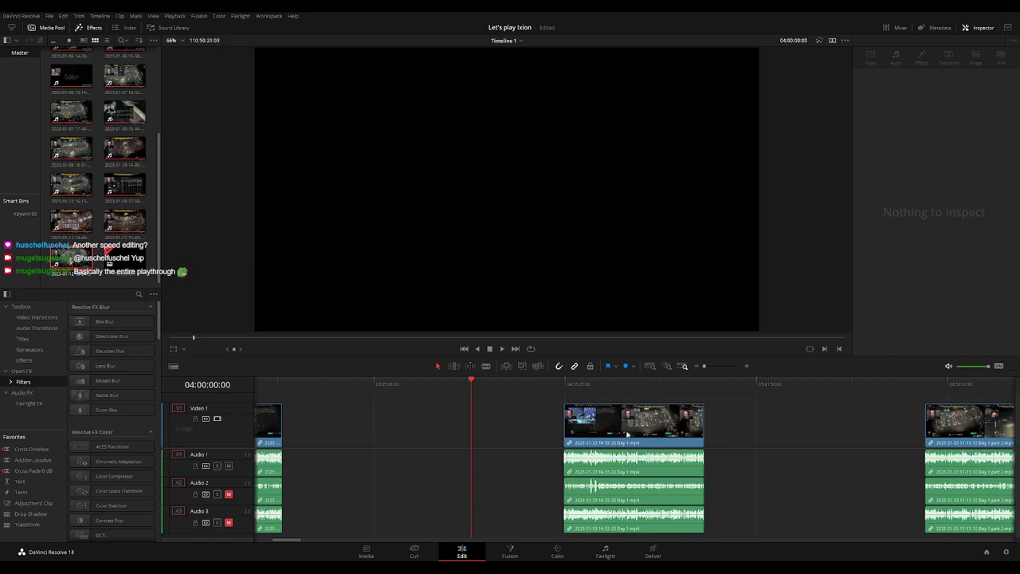
drag(630, 431, 540, 433)
Snap Day 1 part 2 against Day 1's end at 04:50:19:26, then play and zoom into the join
click(613, 387)
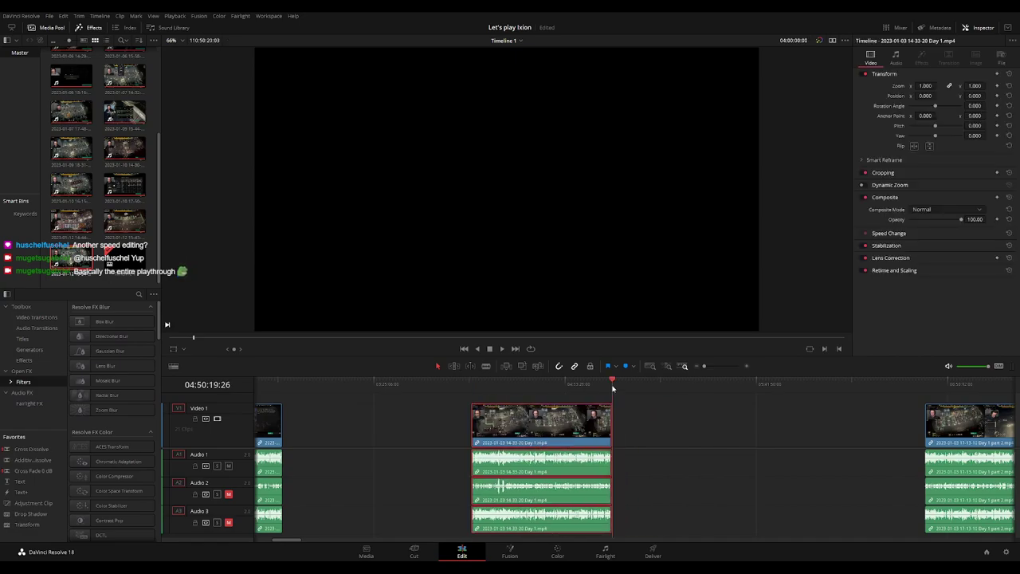
click(675, 431)
drag(963, 435, 649, 435)
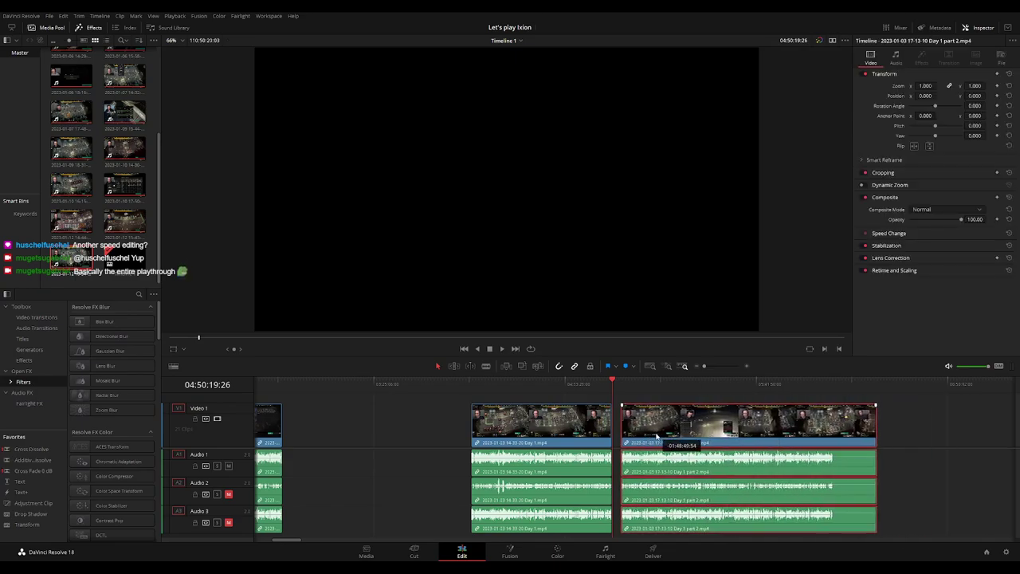
click(595, 388)
key(space)
click(469, 379)
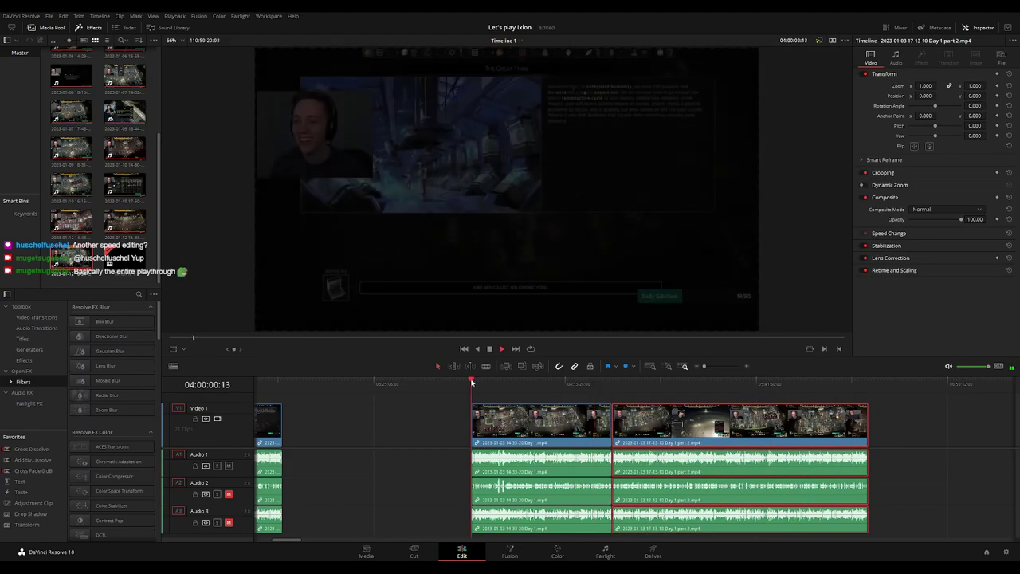
click(601, 384)
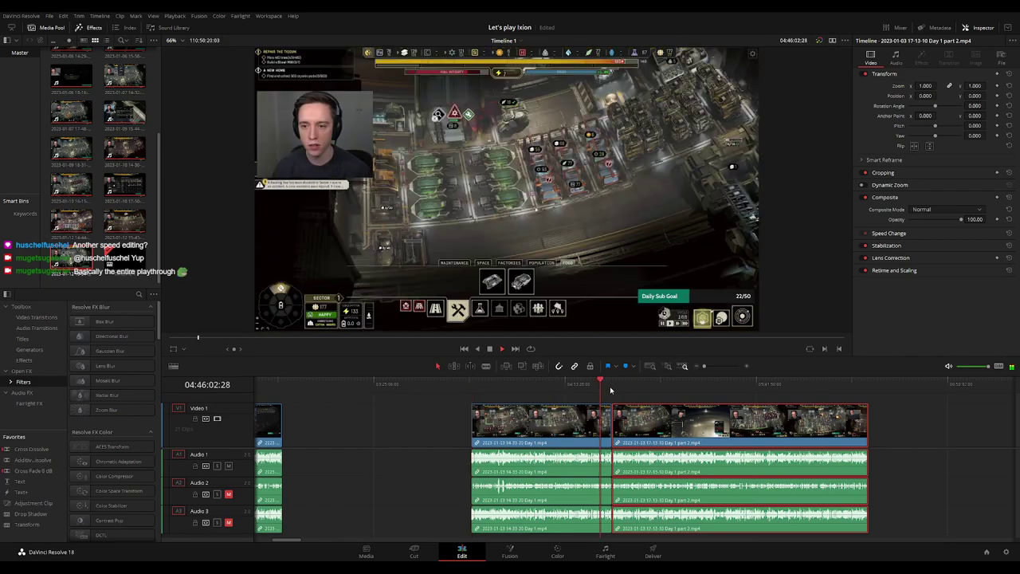
key(ctrl+equal)
key(ctrl+equal)
key(ctrl+equal)
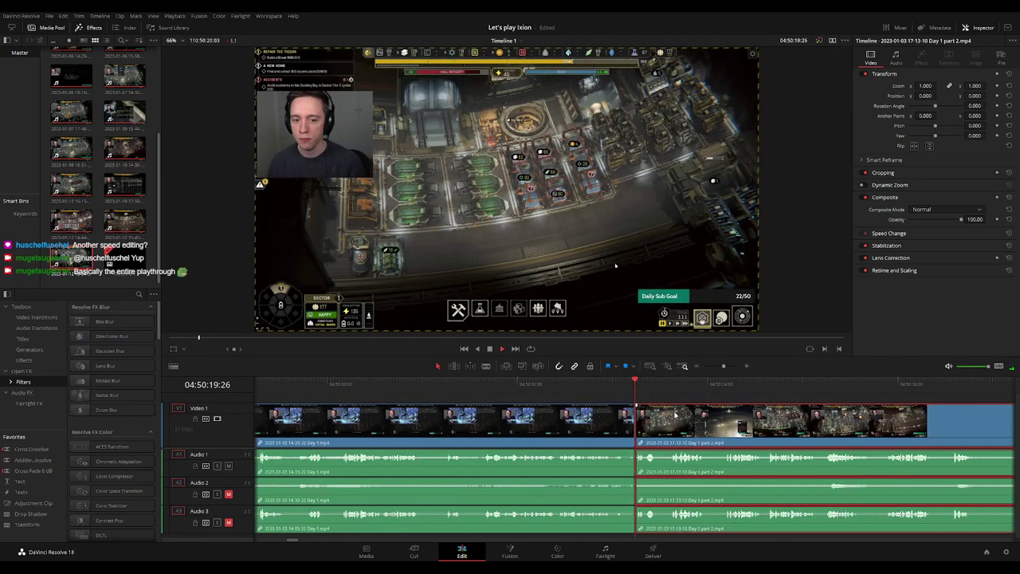
key(ctrl+equal)
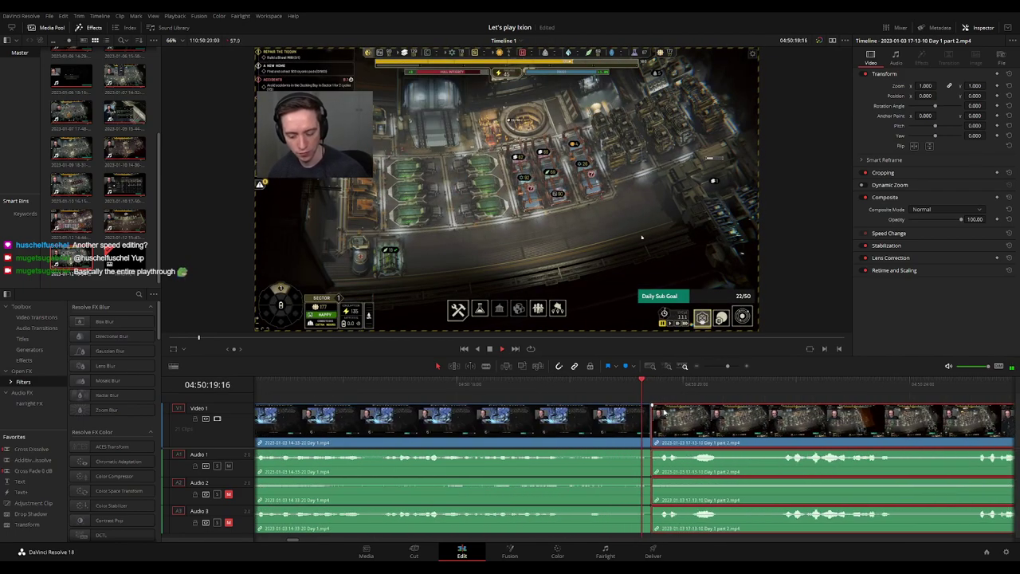
Ripple-trim the Day 1 / Day 1 part 2 edit point a few frames earlier and replay the join
key(ctrl+equal)
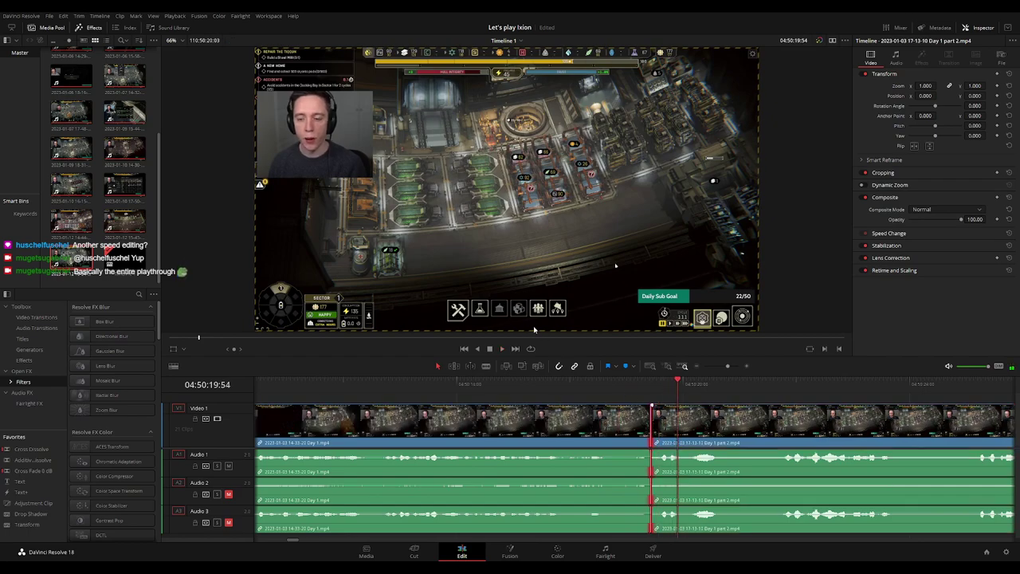
key(shift+comma)
key(slash)
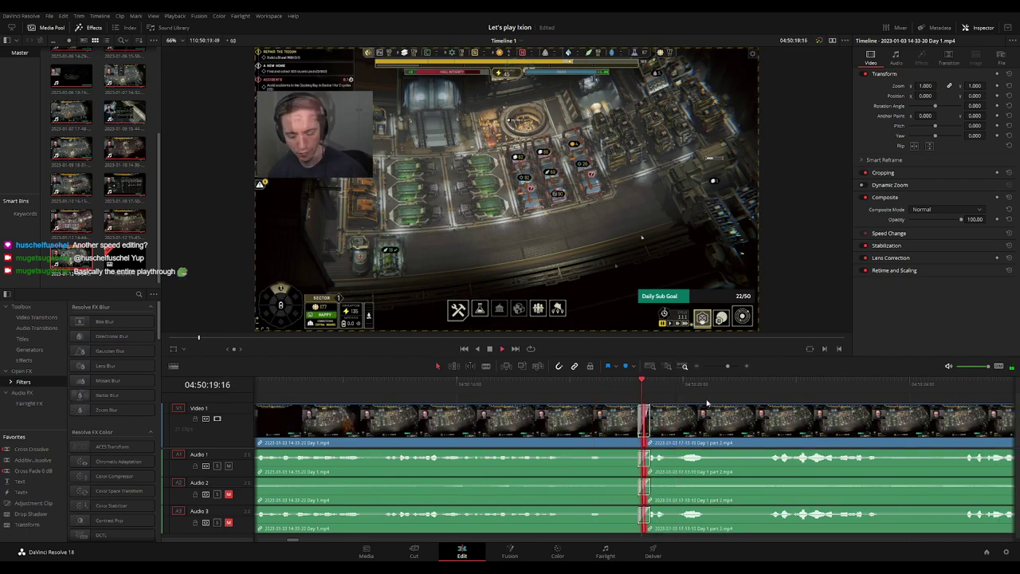
key(ctrl+minus)
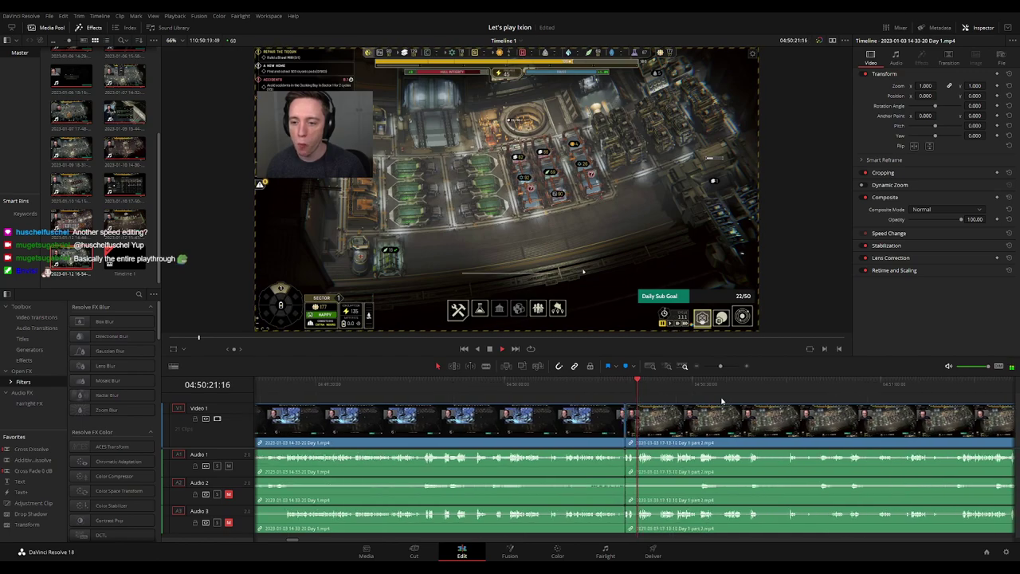
key(ctrl+minus)
key(ctrl+minus)
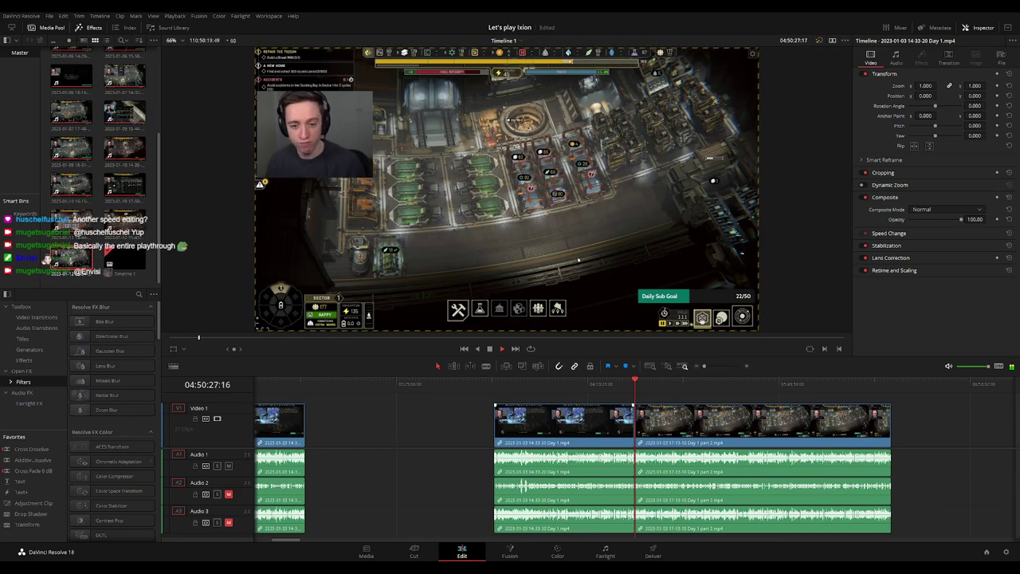
key(ctrl+equal)
key(ctrl+equal)
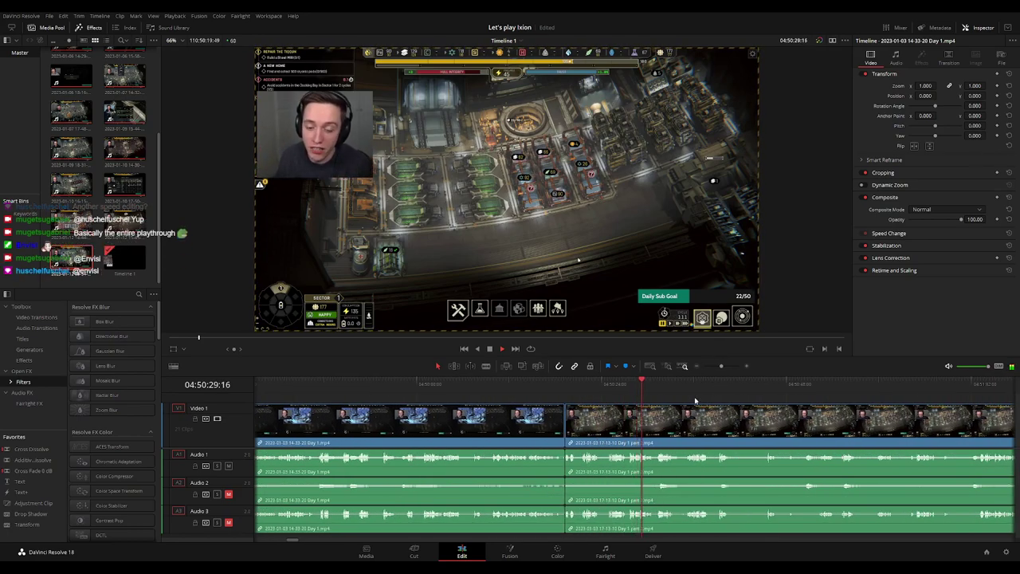
click(589, 386)
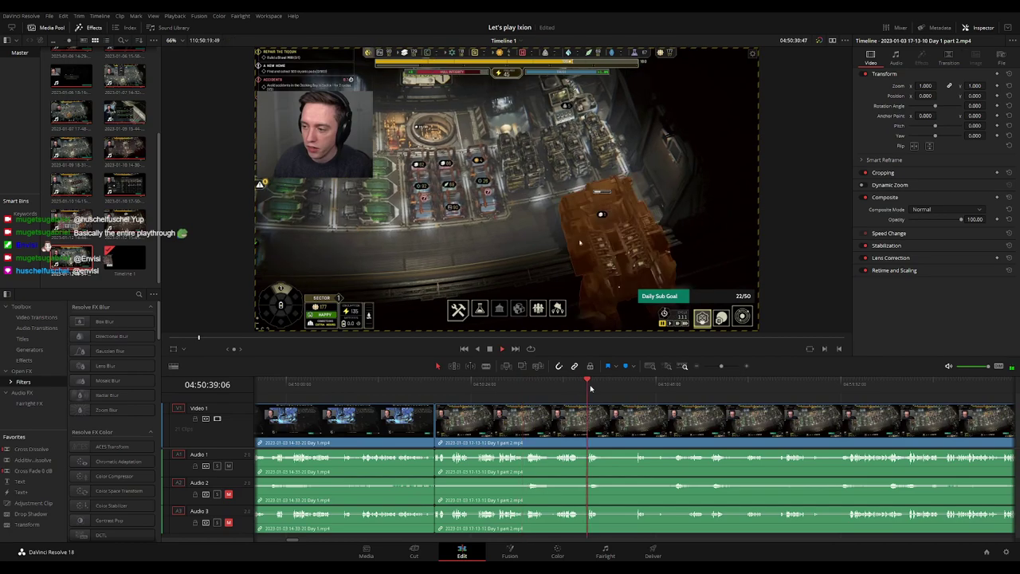
drag(591, 386, 847, 386)
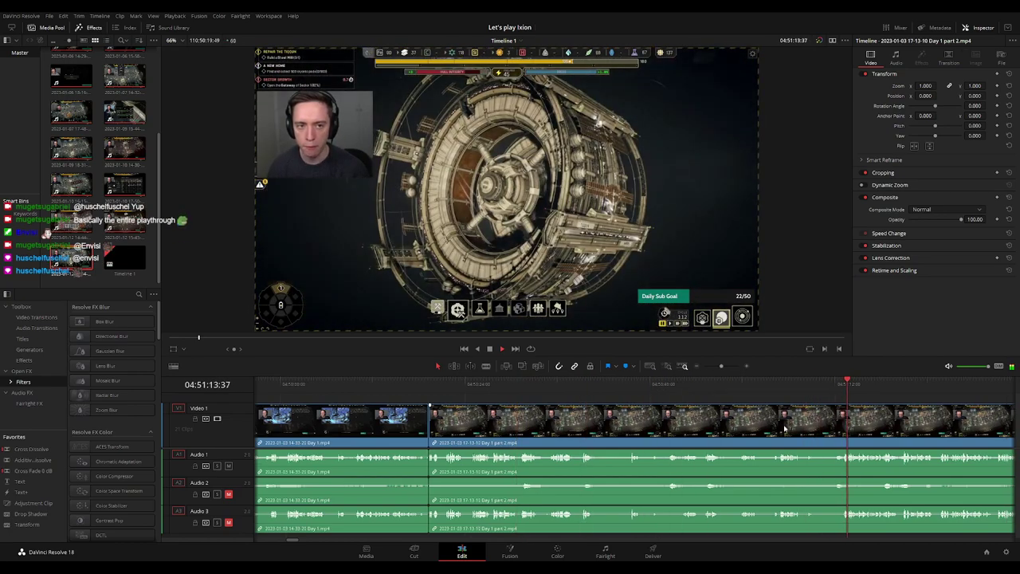
Skim ahead through the Day 1 part 2 probe scan to the station view
click(528, 386)
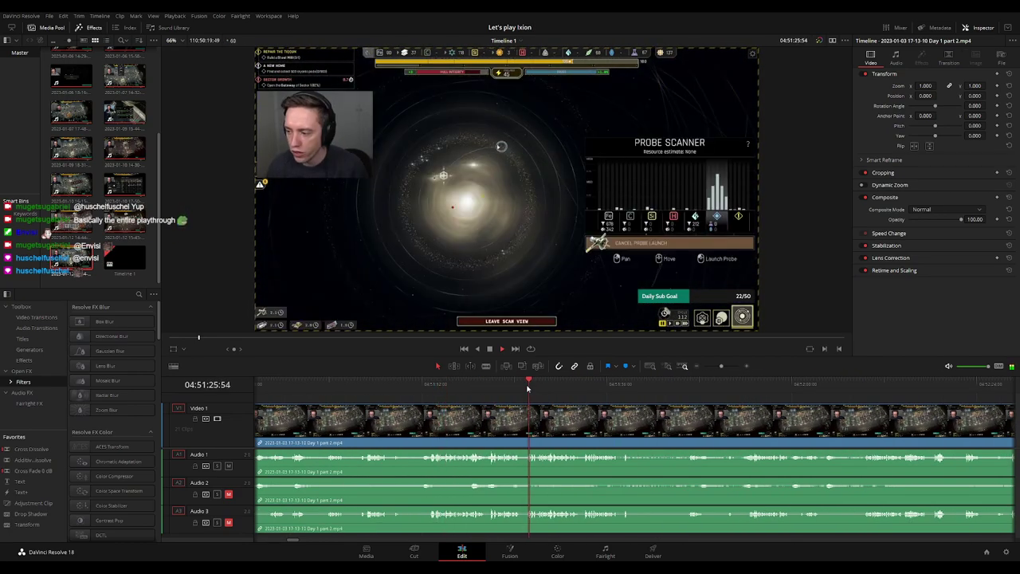
click(705, 389)
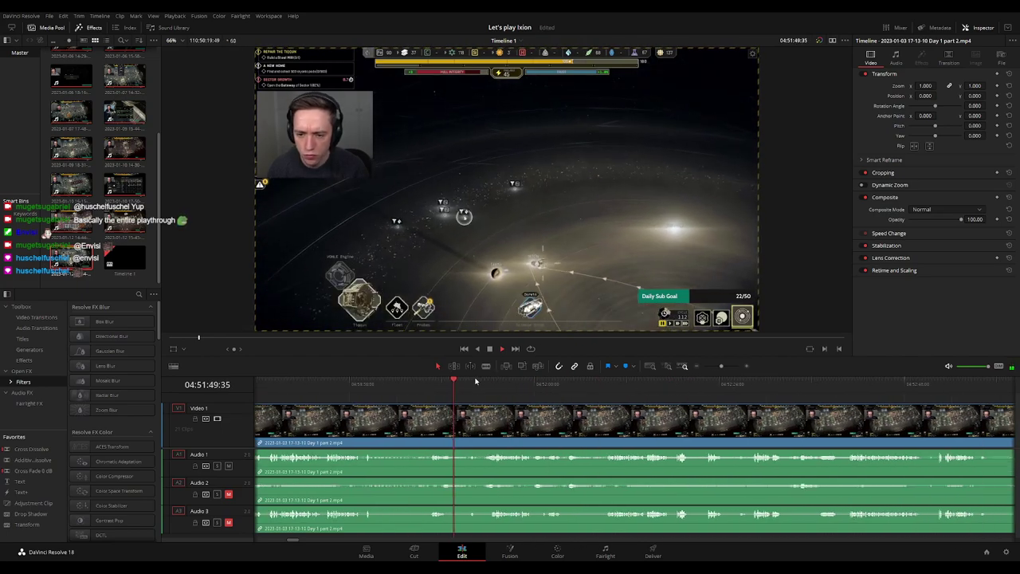
click(492, 386)
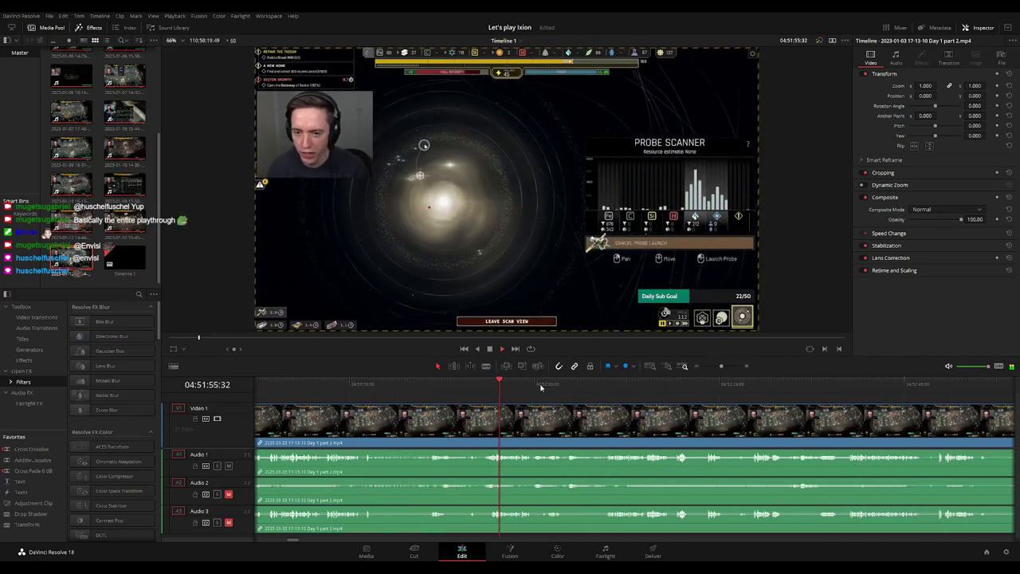
click(603, 390)
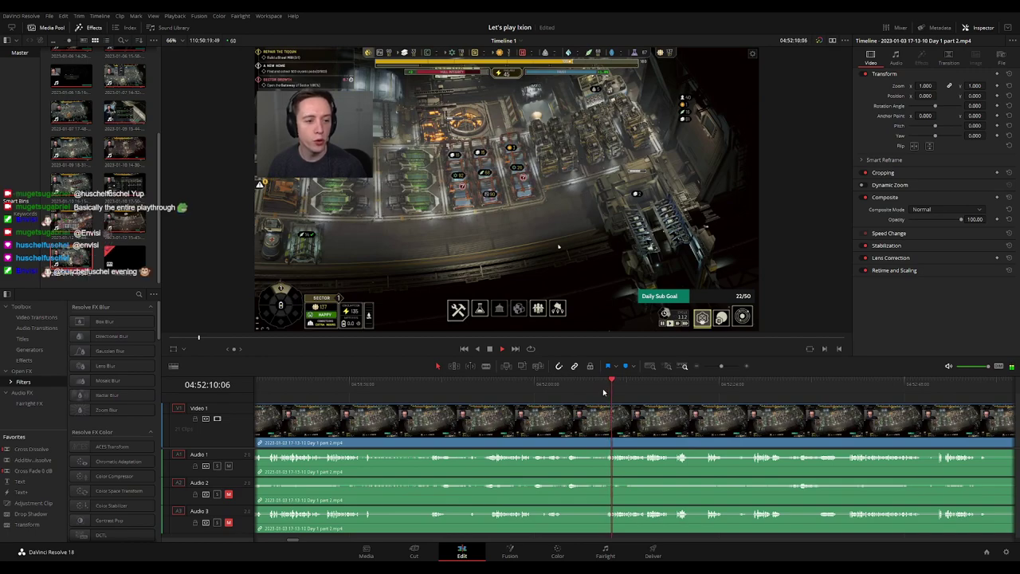
scroll(614, 393, up, 1)
scroll(590, 397, up, 1)
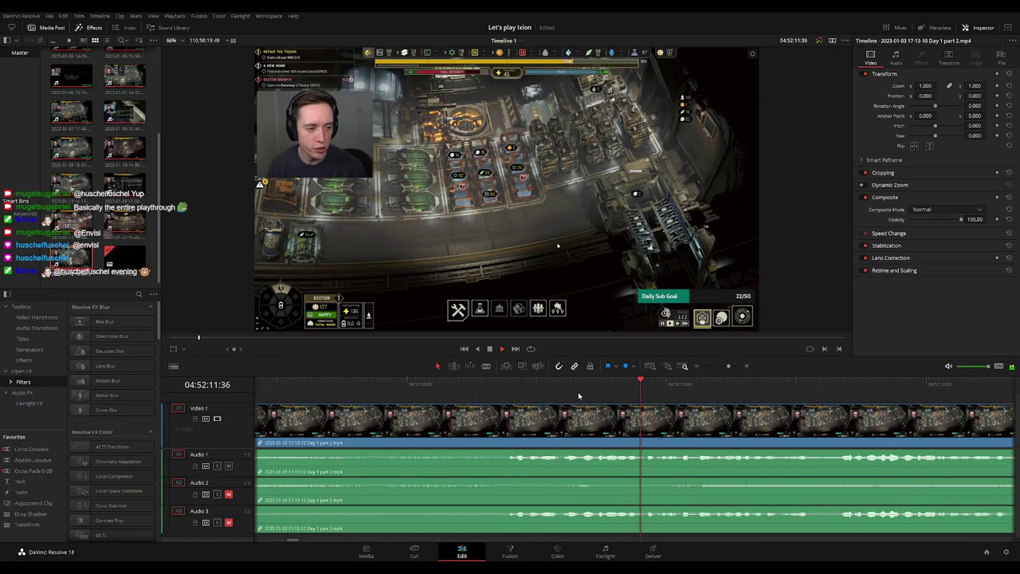
Park the playhead at 04:52:08:30 and blade-cut the video and all three audio tracks
click(508, 388)
drag(511, 389, 441, 388)
key(b)
click(440, 422)
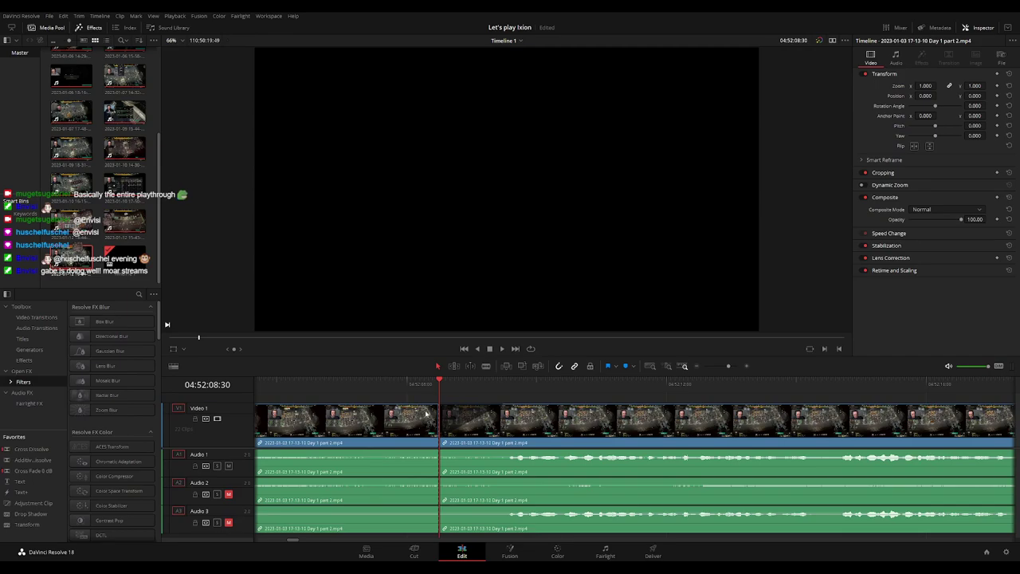
Add a fade-out before and a fade-in after the 04:52:08:30 cut on Audio 1, 2 and 3
drag(437, 406, 387, 408)
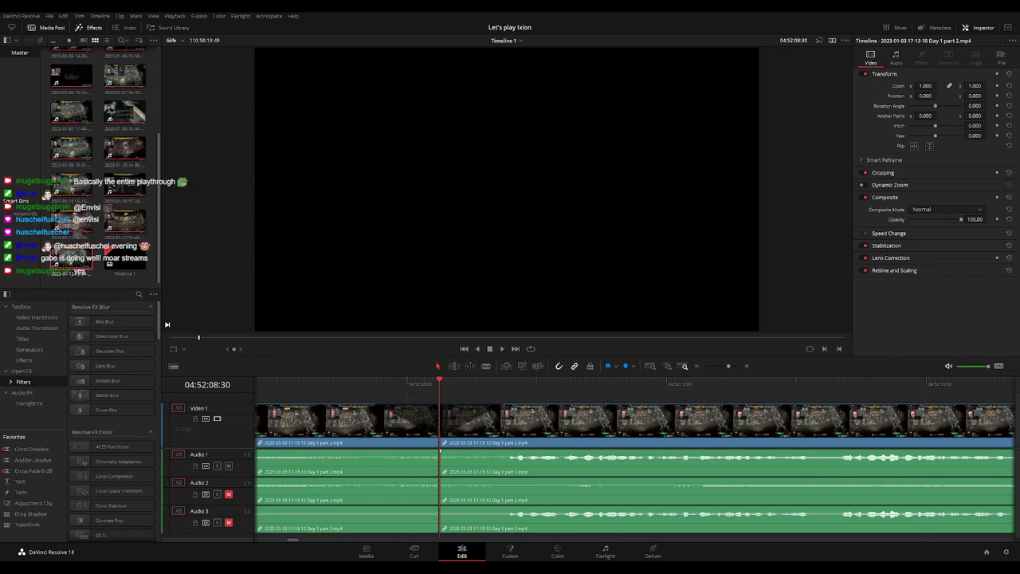
mouse_move(440, 451)
mouse_down()
mouse_move(382, 450)
mouse_move(504, 453)
mouse_up()
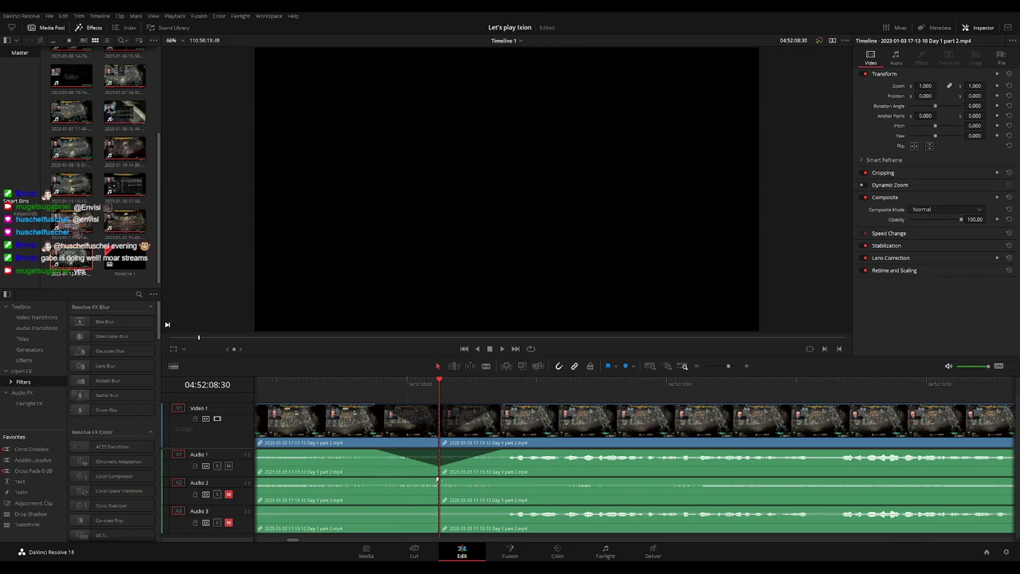
drag(410, 481, 369, 480)
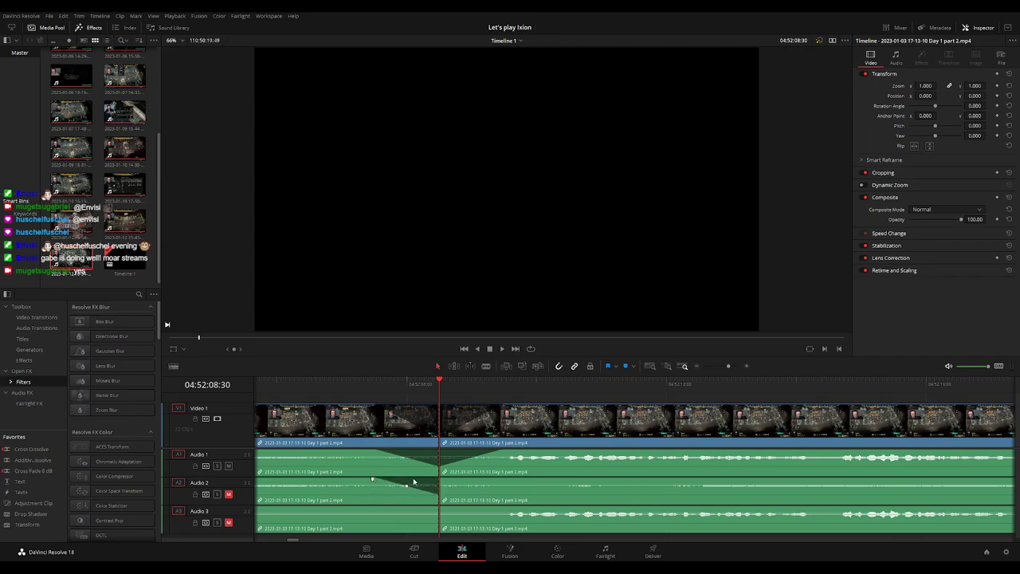
drag(440, 479, 507, 479)
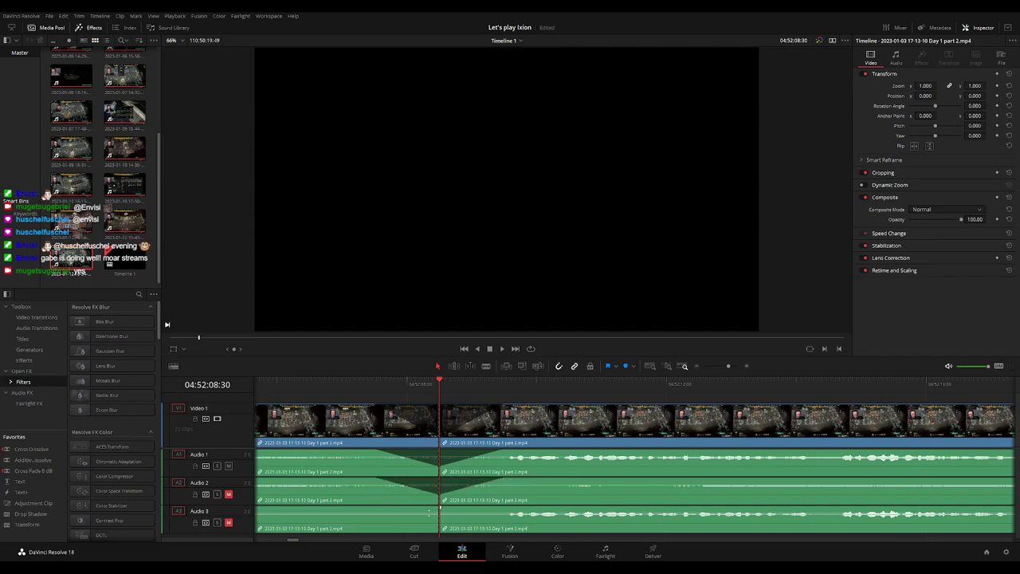
drag(439, 507, 390, 508)
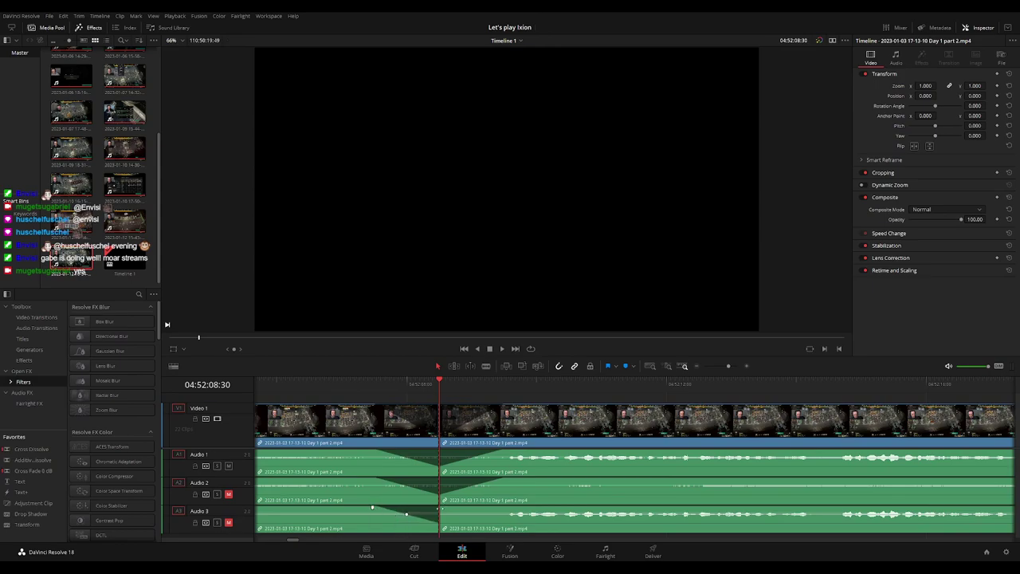
drag(439, 508, 489, 508)
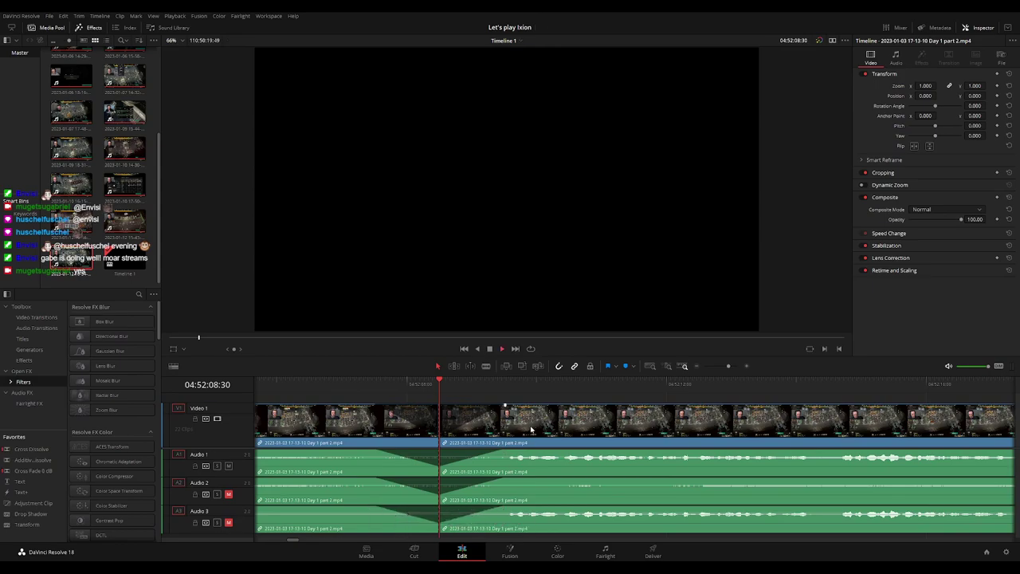
Zoom out the timeline and park the playhead at 06:00:00:00 inside the gap
key(ctrl+minus)
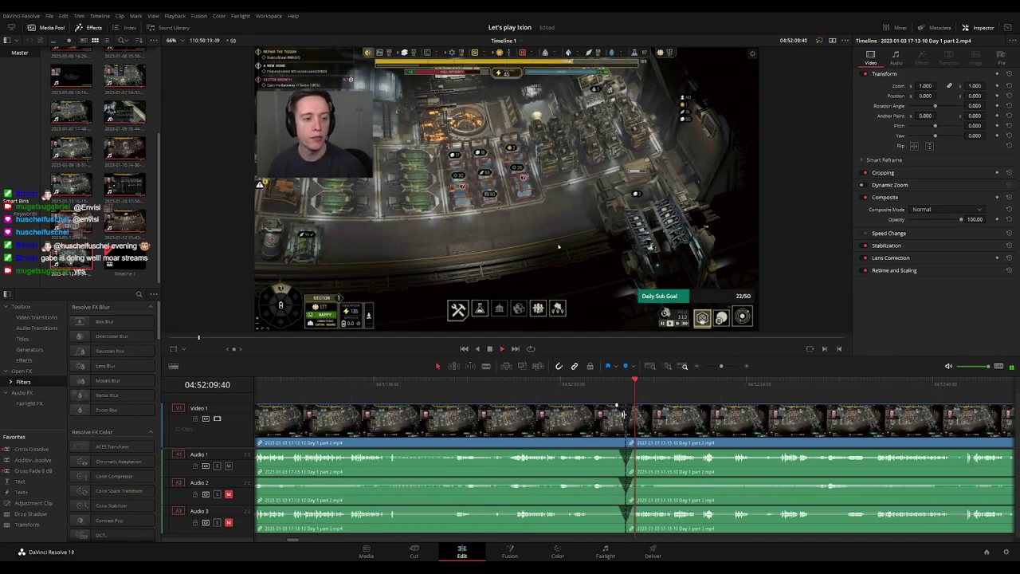
scroll(625, 414, down, 2)
scroll(478, 412, down, 3)
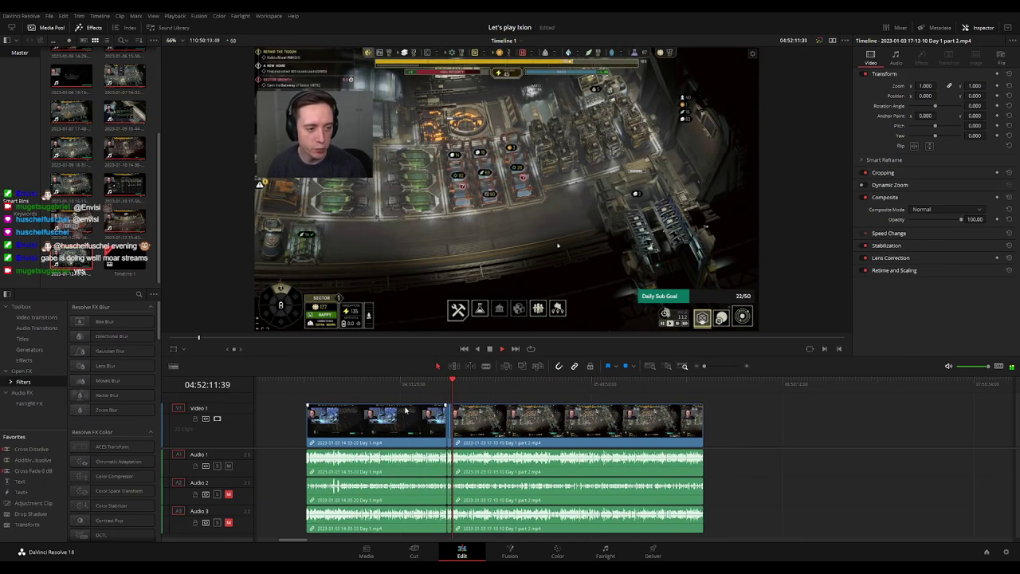
key(Home)
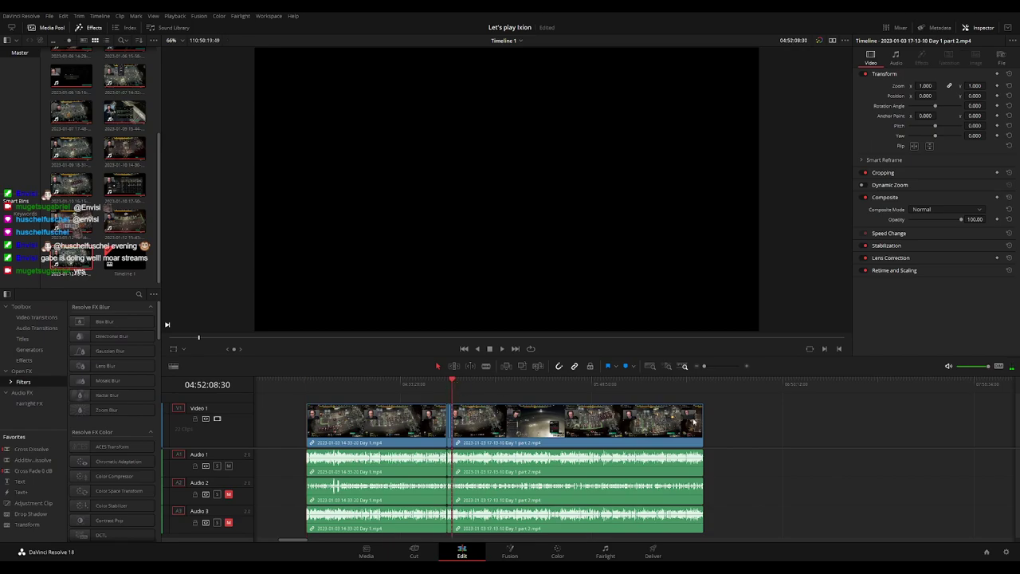
scroll(694, 420, right, 3)
drag(526, 419, 840, 418)
click(524, 416)
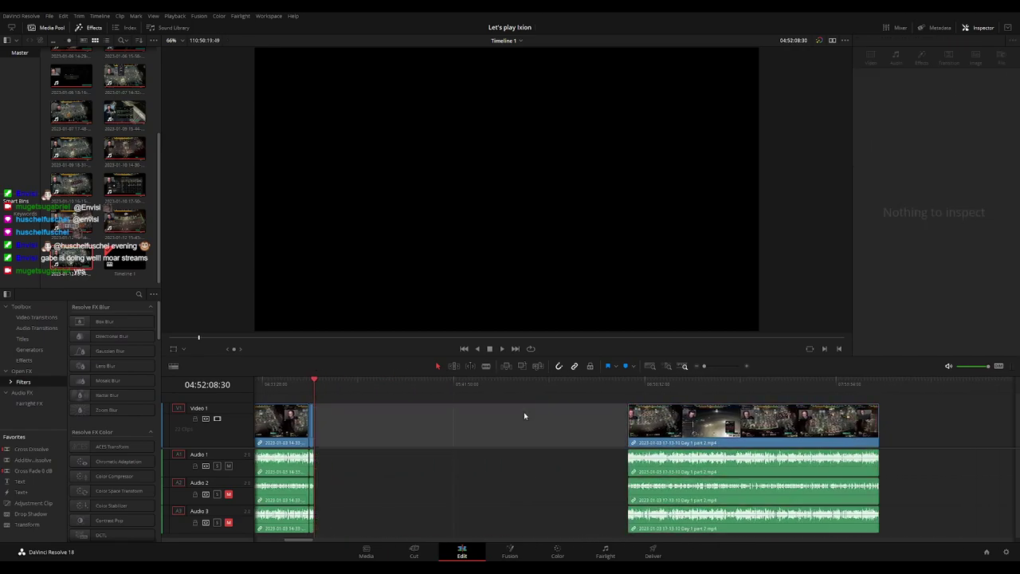
click(327, 385)
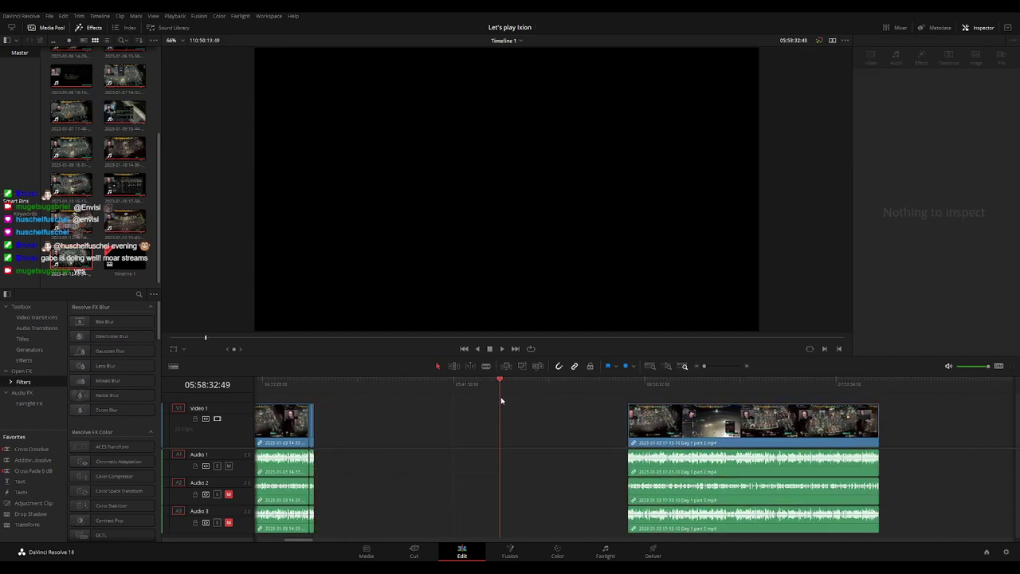
scroll(649, 397, up, 5)
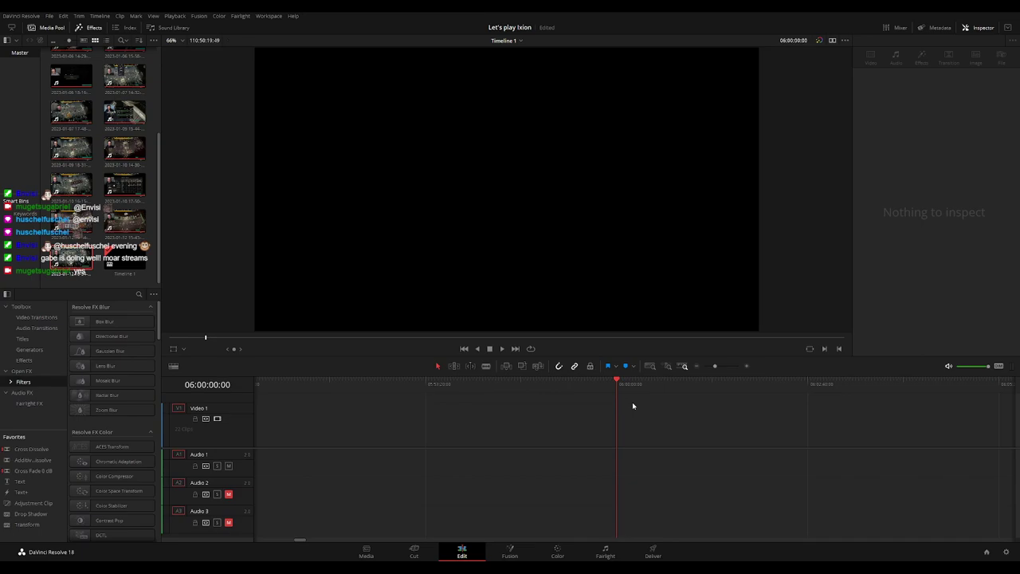
scroll(632, 406, down, 5)
Slide the part 2 clip left to start at 06:00:00:00 and play it back
drag(820, 430, 702, 431)
key(space)
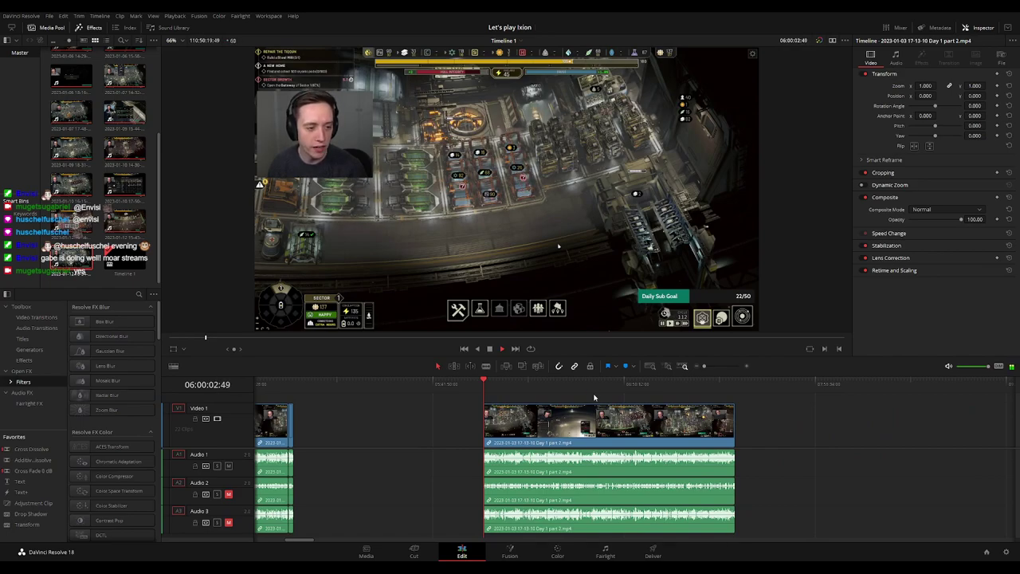
click(547, 390)
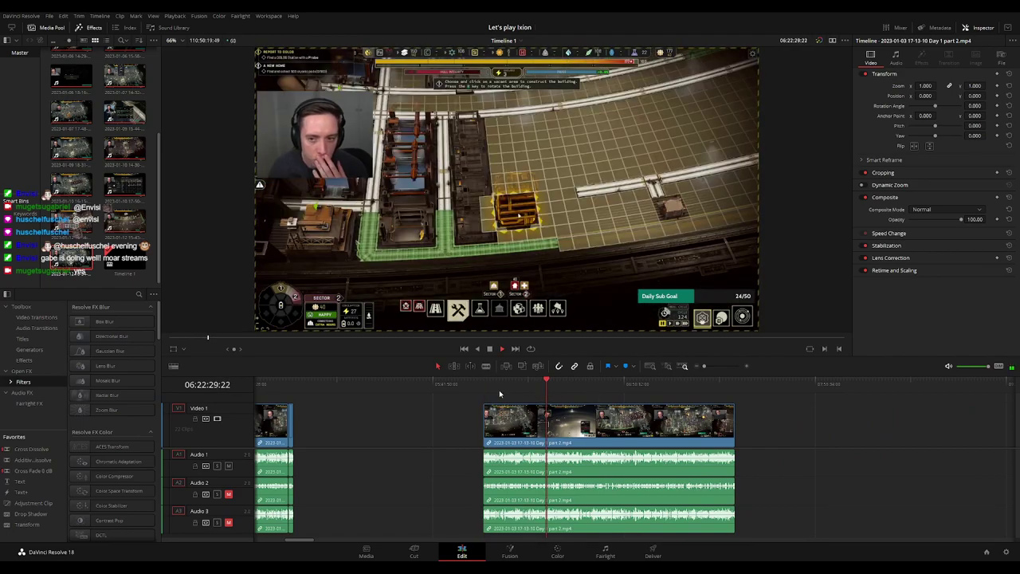
key(Up)
key(ctrl+equal)
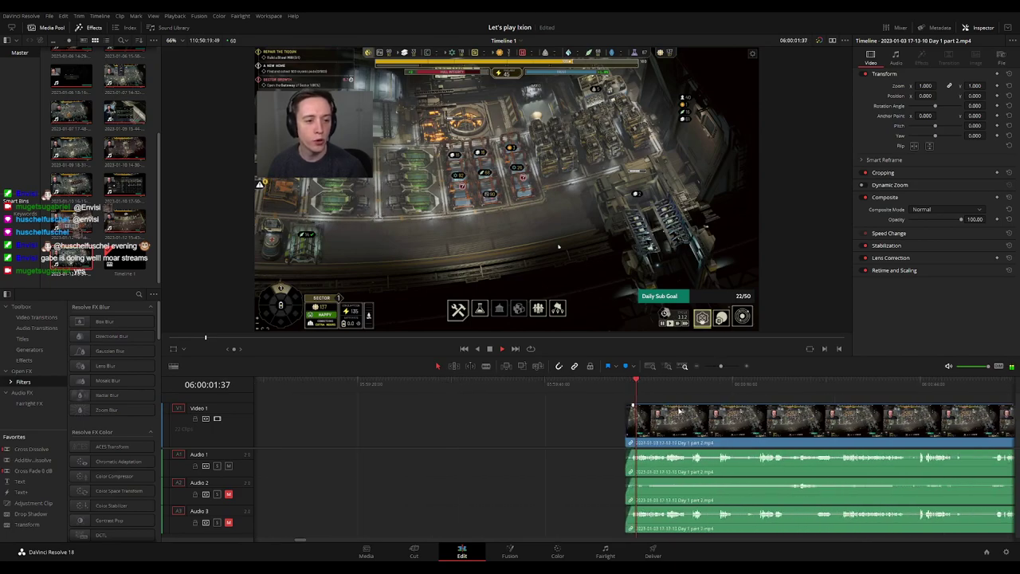
Scrub through the part 2 colony footage to around 06:49:15
scroll(630, 415, right, 3)
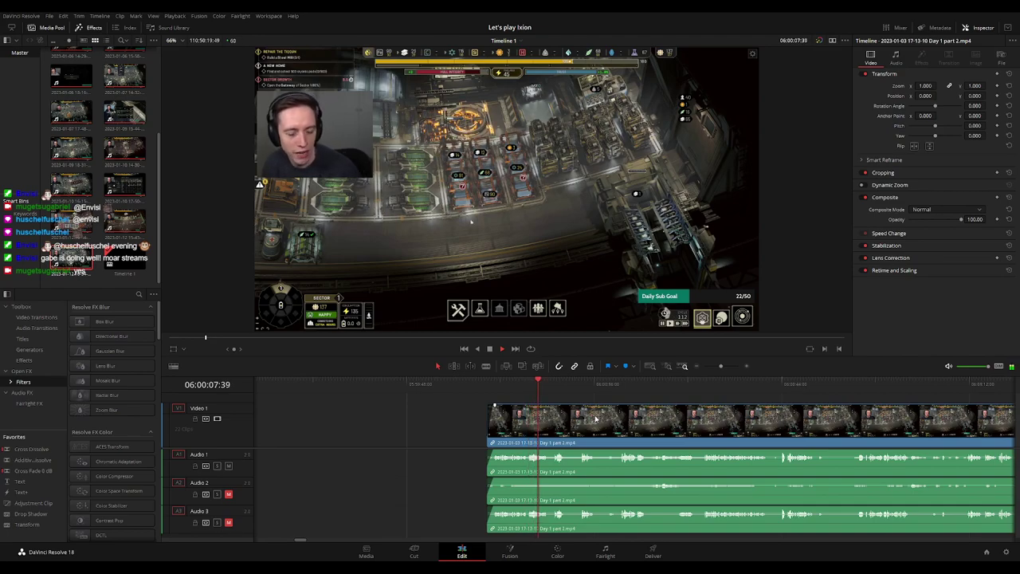
scroll(497, 405, right, 2)
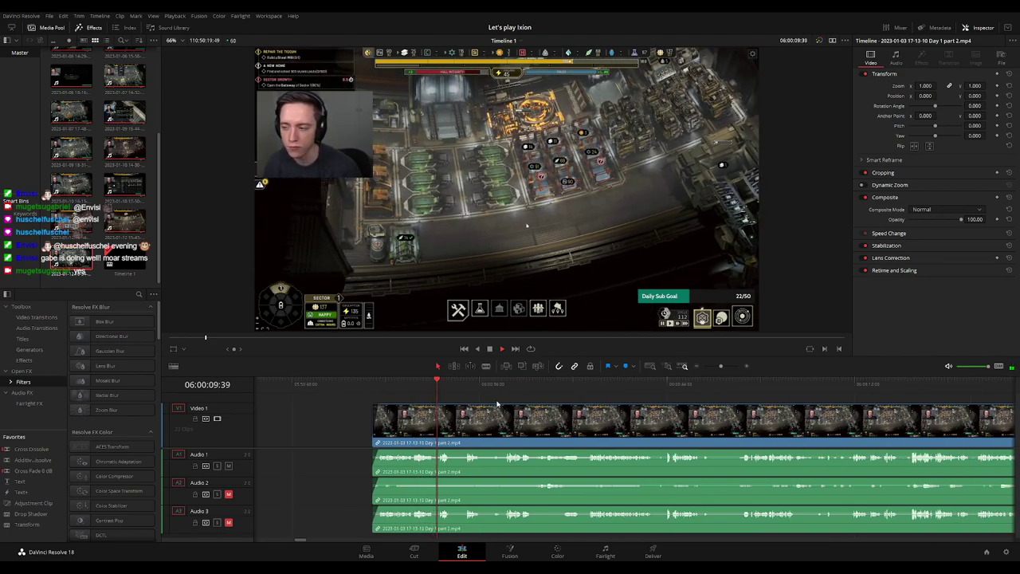
click(466, 389)
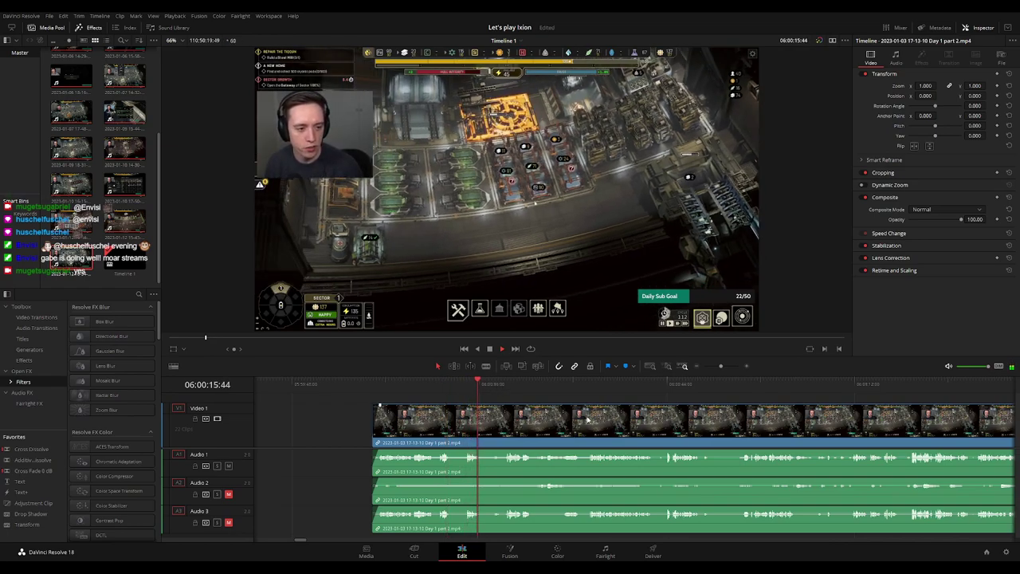
scroll(587, 419, left, 2)
scroll(478, 402, down, 3)
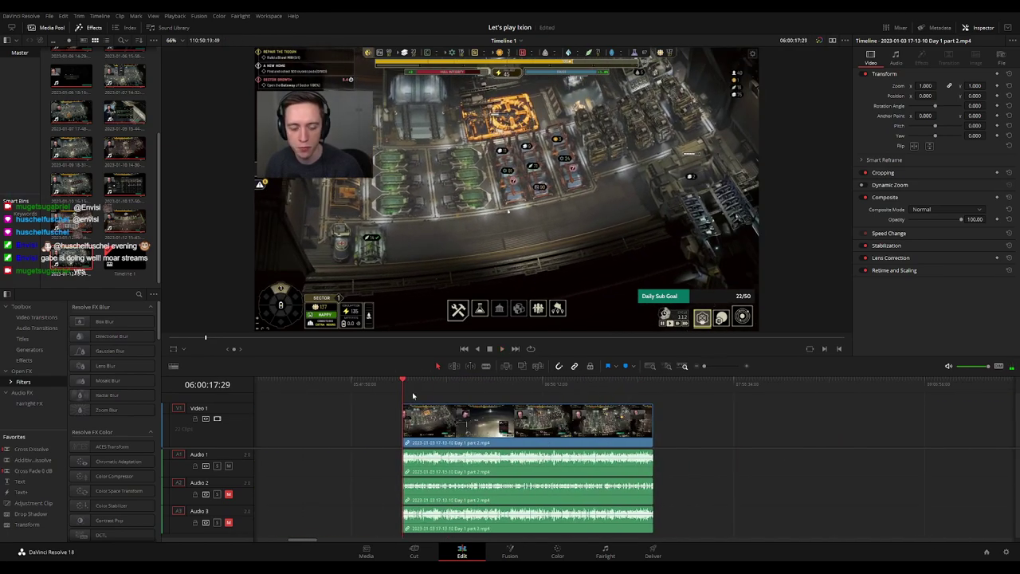
drag(455, 388, 545, 389)
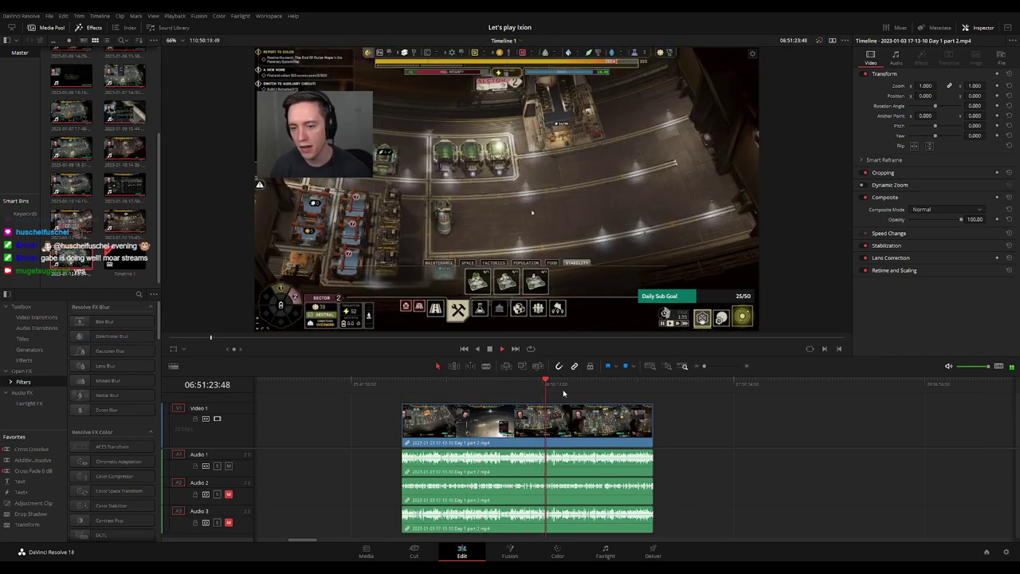
scroll(563, 393, up, 3)
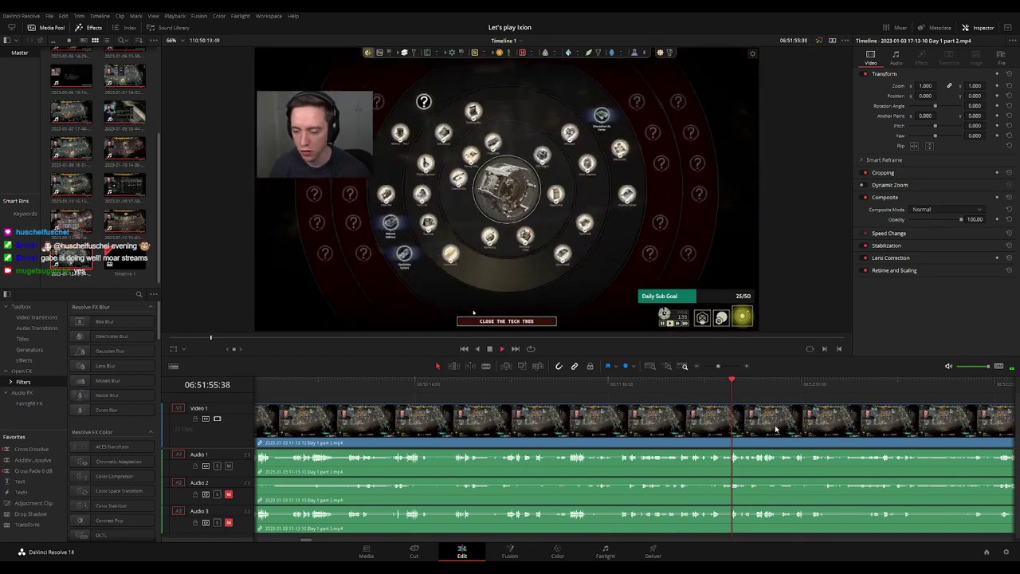
scroll(775, 431, up, 2)
scroll(677, 404, up, 2)
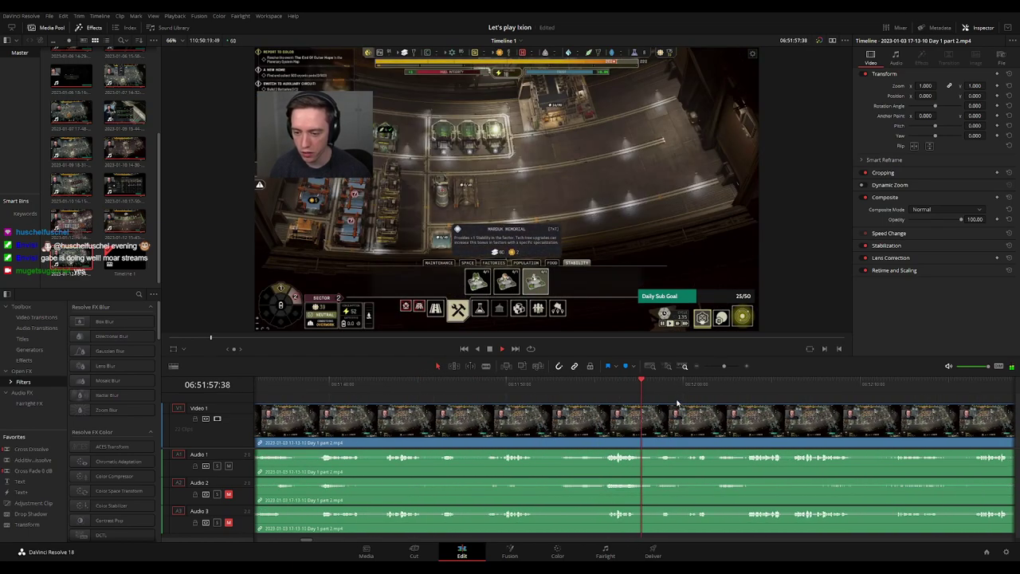
scroll(560, 395, right, 3)
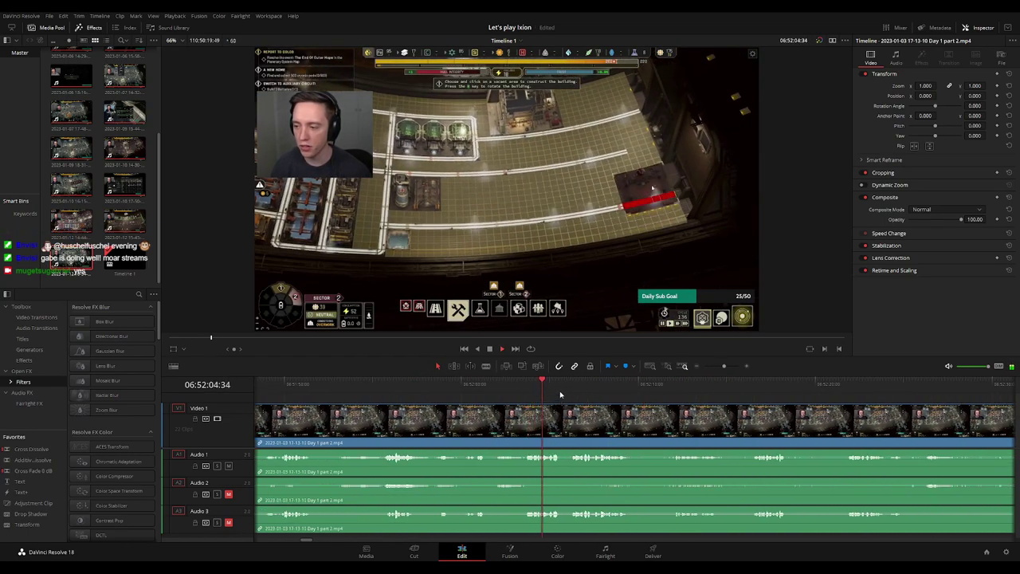
scroll(523, 394, right, 2)
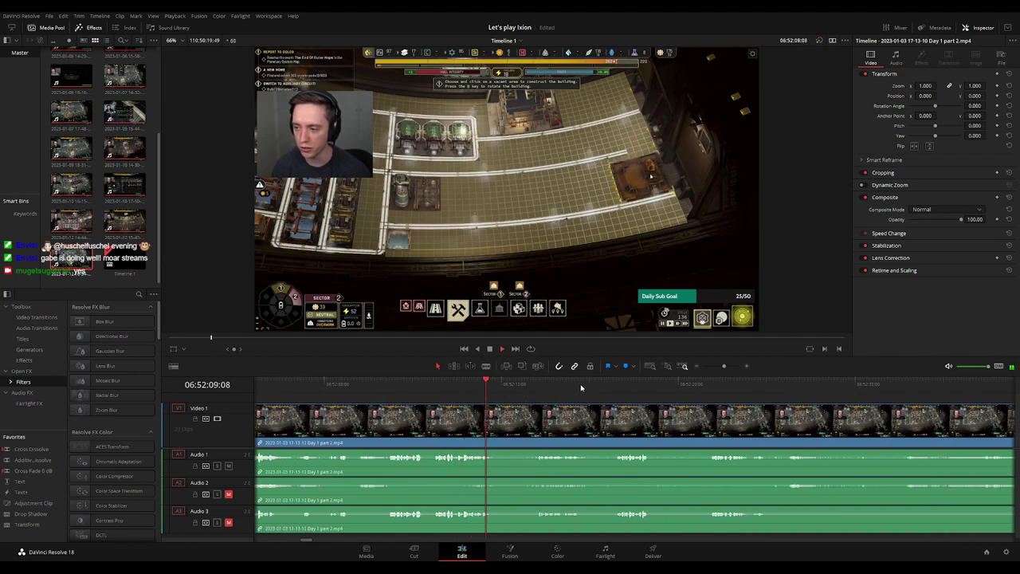
Pin the playhead at 06:52:03:00 and split all tracks at that frame
click(611, 385)
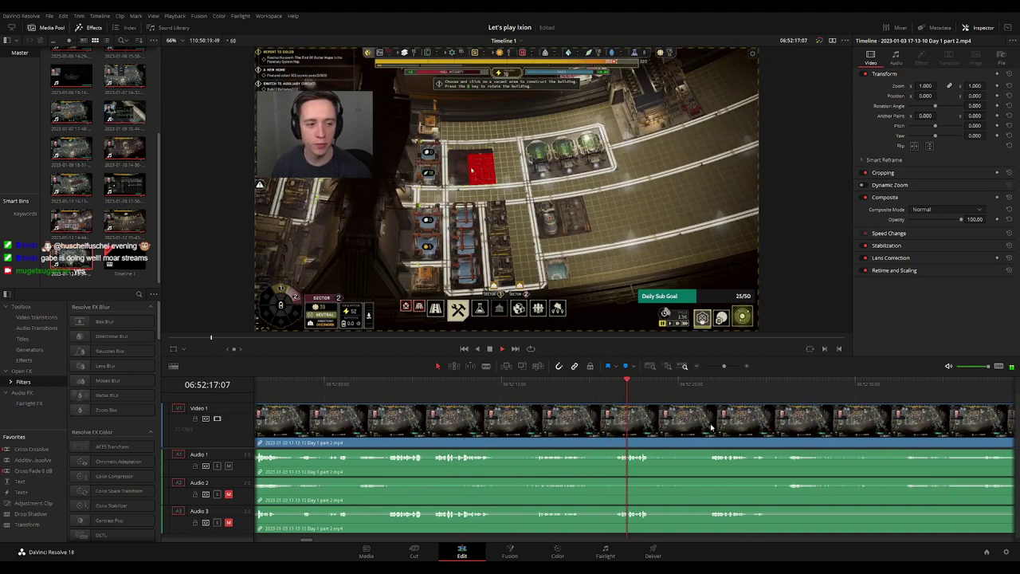
scroll(711, 428, right, 3)
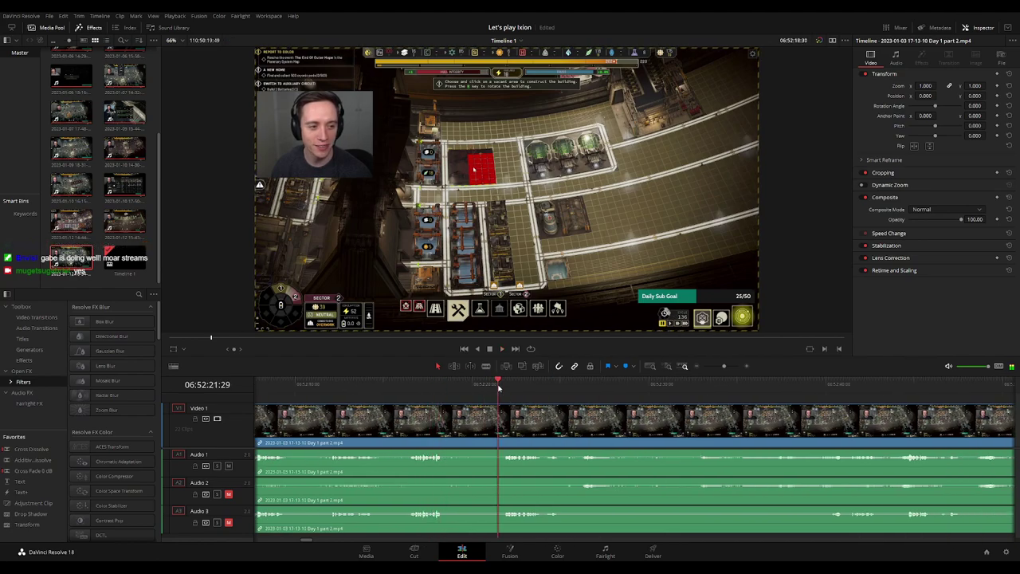
click(500, 387)
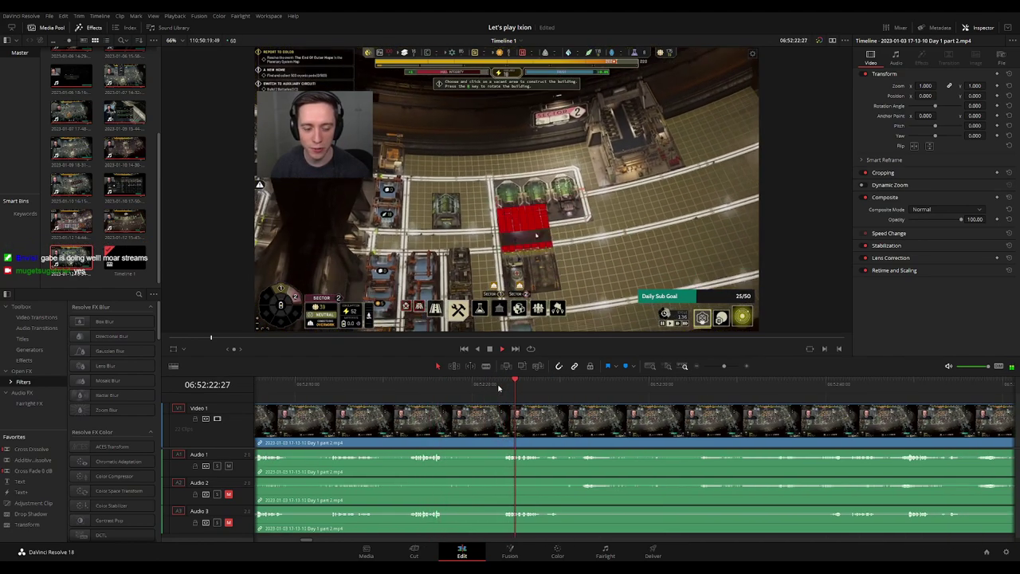
scroll(493, 414, up, 2)
click(496, 396)
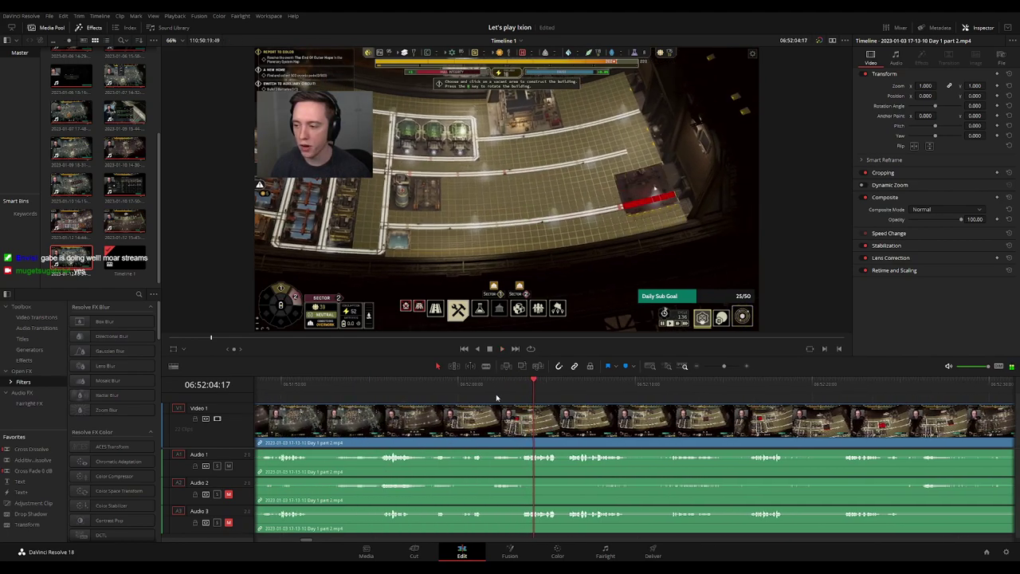
click(496, 396)
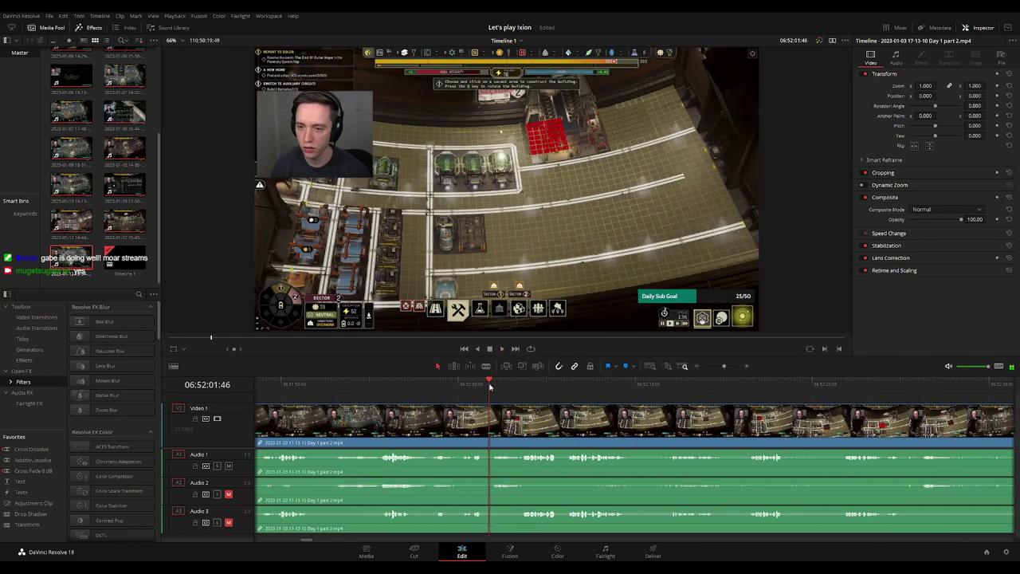
scroll(519, 399, up, 1)
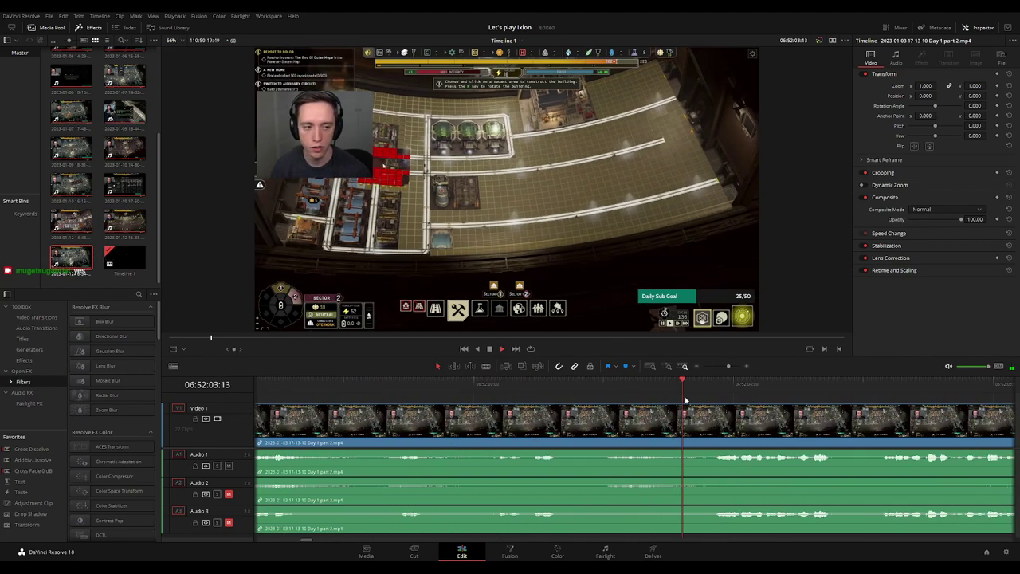
mouse_move(685, 399)
mouse_down()
mouse_move(710, 391)
mouse_move(669, 392)
mouse_up()
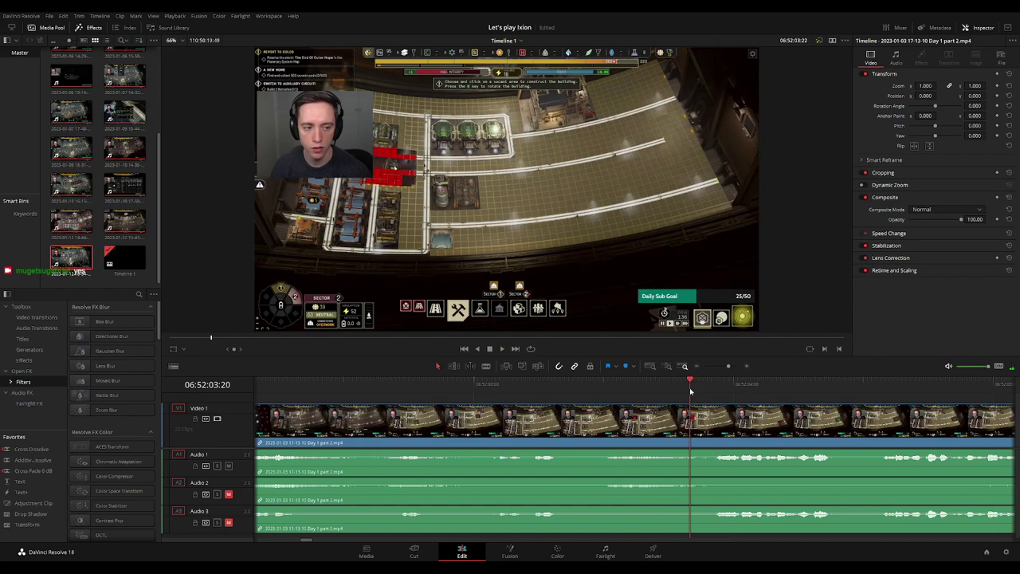
click(672, 413)
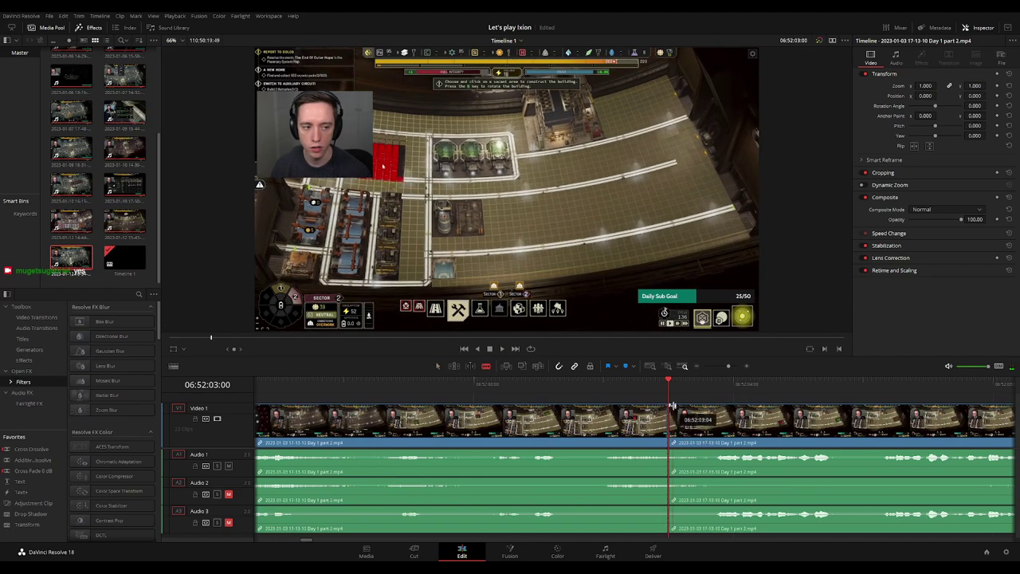
Fade the video, Audio 1 and Audio 2 out and in around 06:52:03:00, plus fade out Audio 3
drag(679, 405, 734, 408)
drag(672, 451, 718, 453)
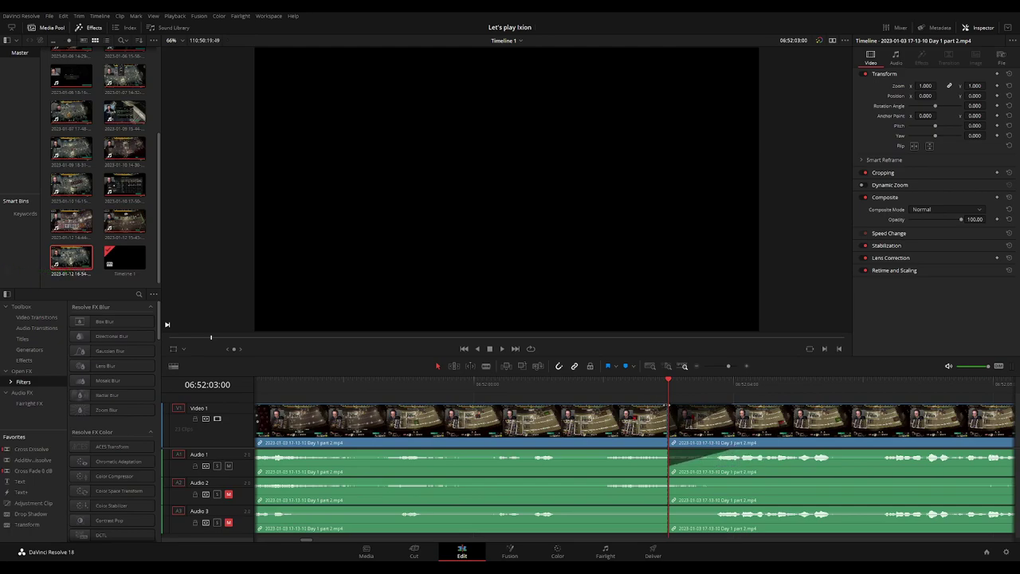
drag(668, 405, 616, 407)
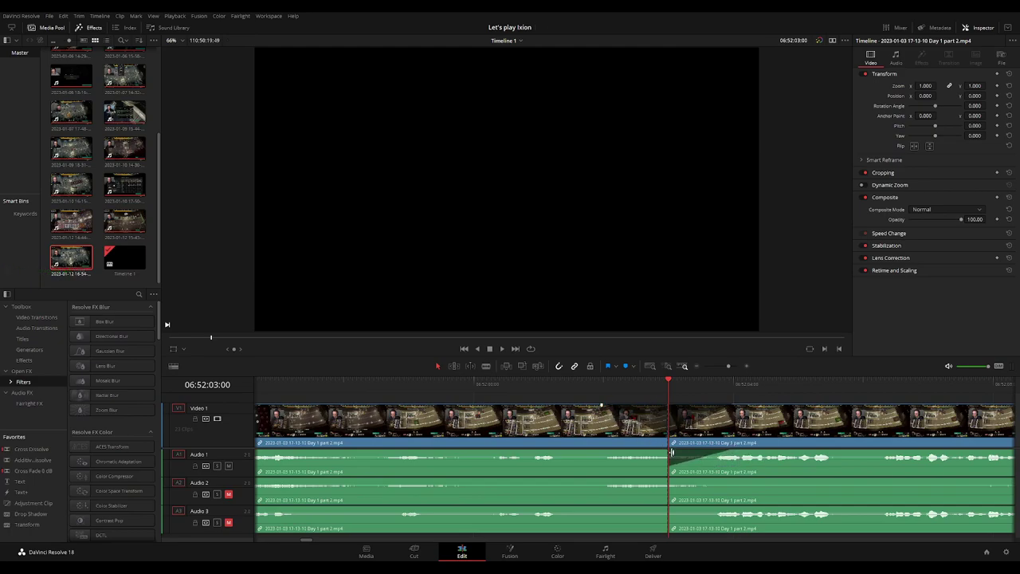
drag(667, 452, 605, 452)
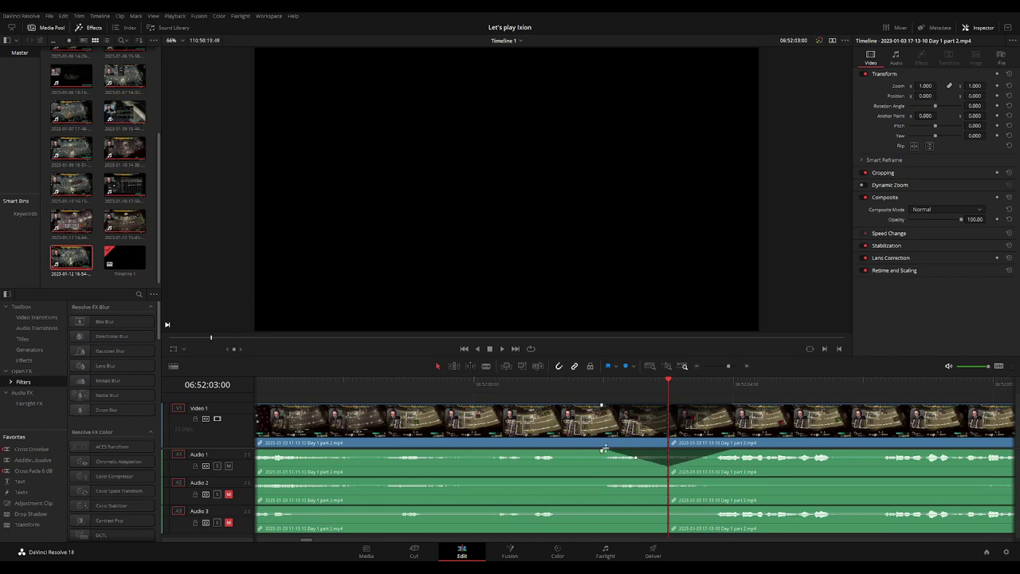
drag(666, 480, 605, 479)
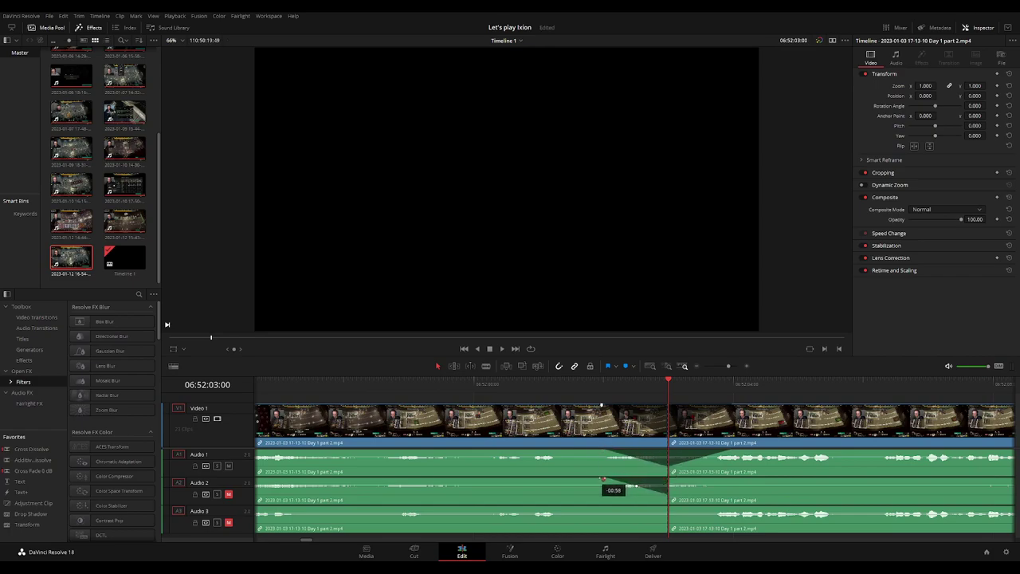
drag(669, 479, 726, 476)
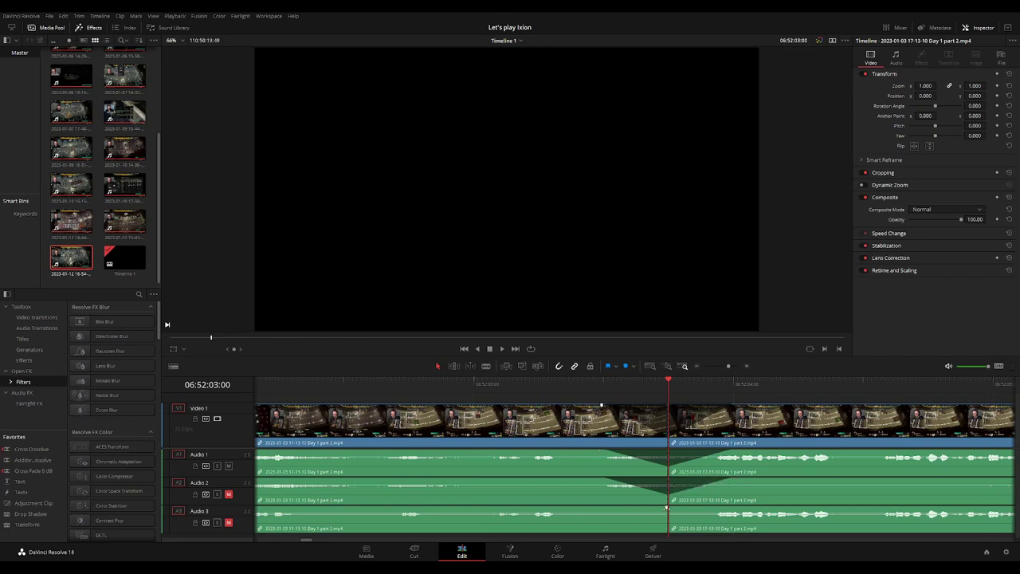
mouse_move(666, 508)
mouse_down()
mouse_move(610, 508)
mouse_move(734, 507)
mouse_up()
Play through the 06:52:03:00 cut to check the new fades
key(space)
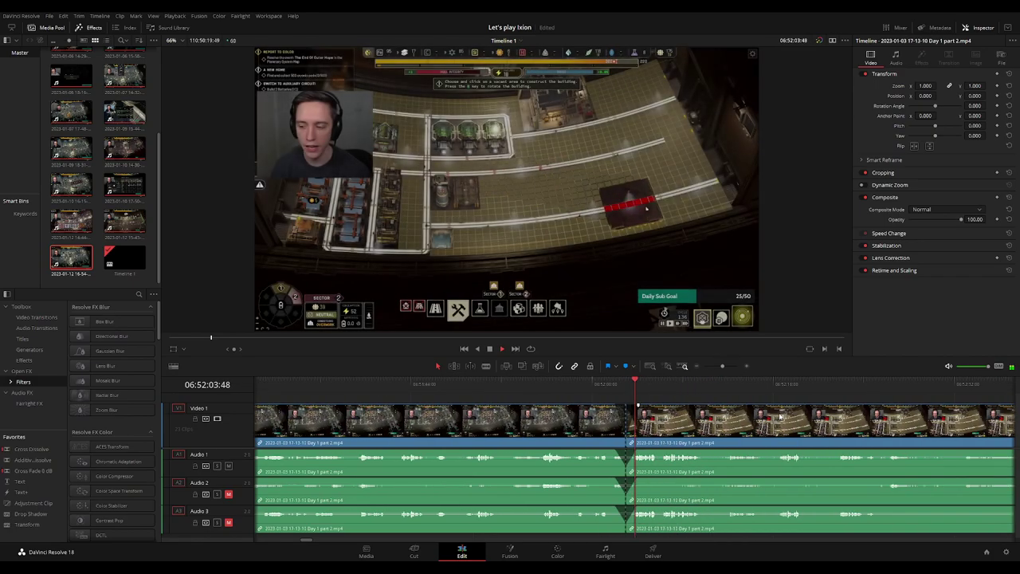
key(ctrl+equal)
key(ctrl+equal)
scroll(742, 426, right, 2)
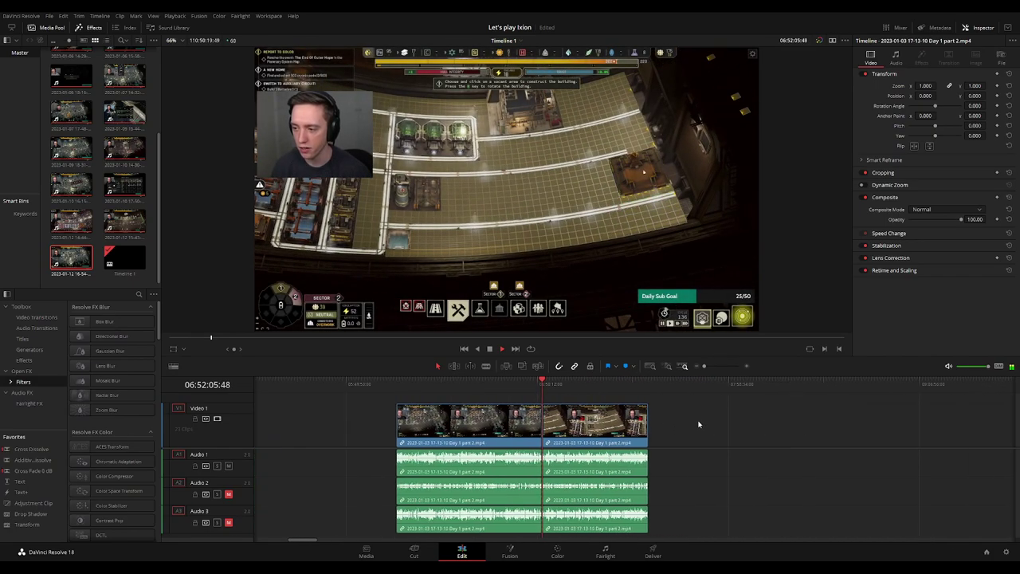
key(space)
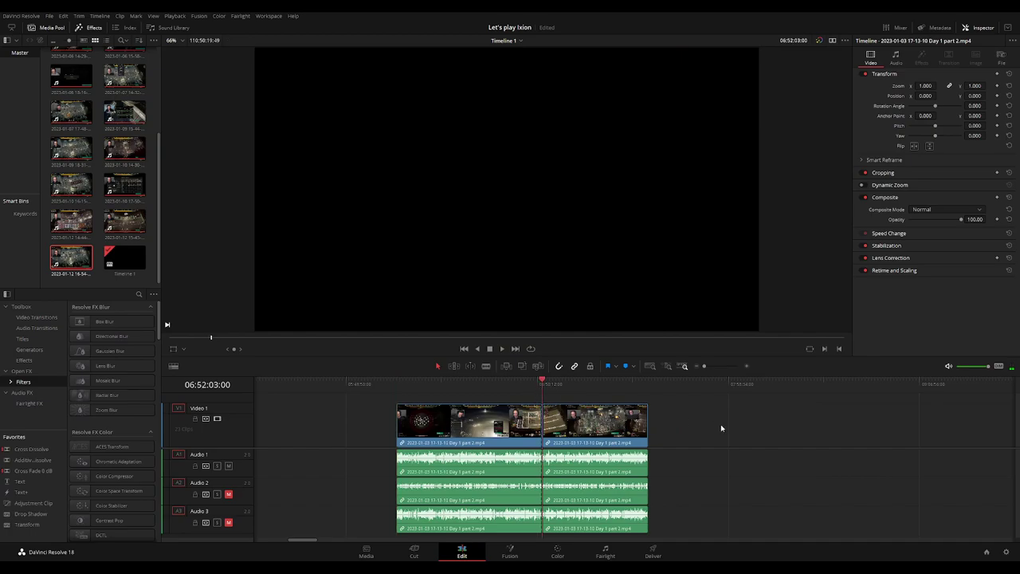
scroll(722, 429, right, 4)
Push the footage after the cut far right and park the playhead near 08:00:00
drag(415, 422, 728, 422)
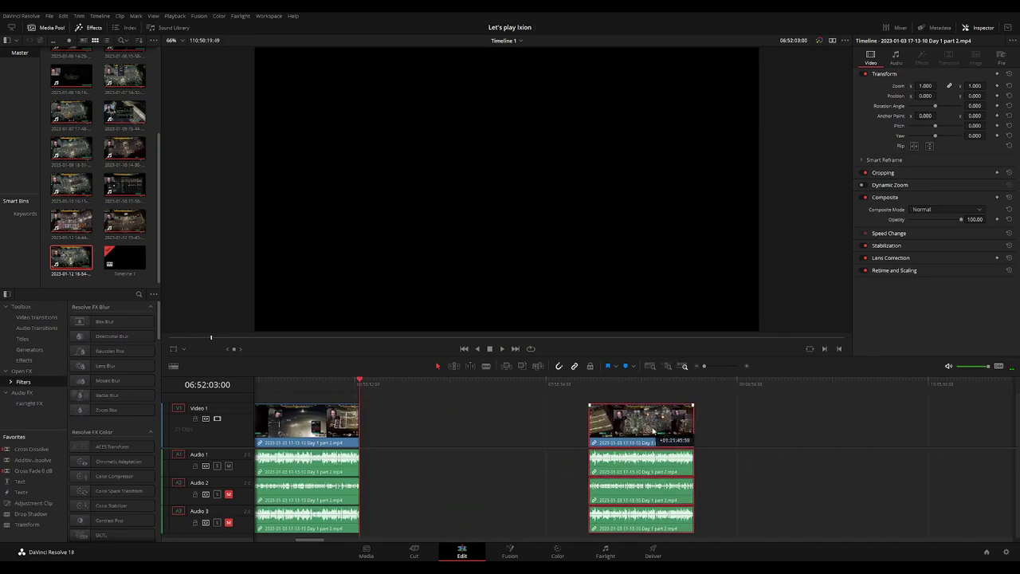
click(538, 421)
drag(471, 387, 547, 393)
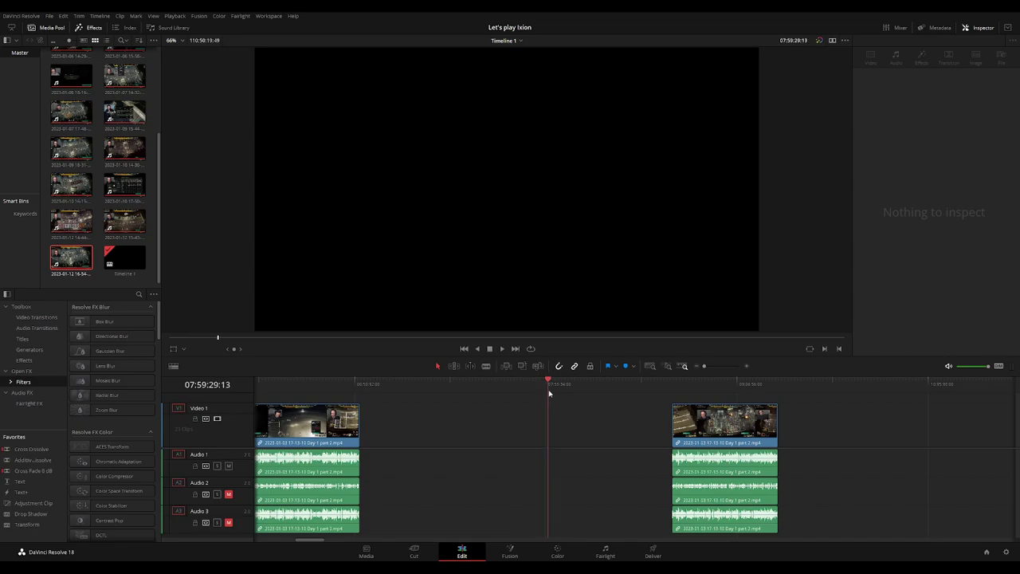
scroll(631, 421, up, 2)
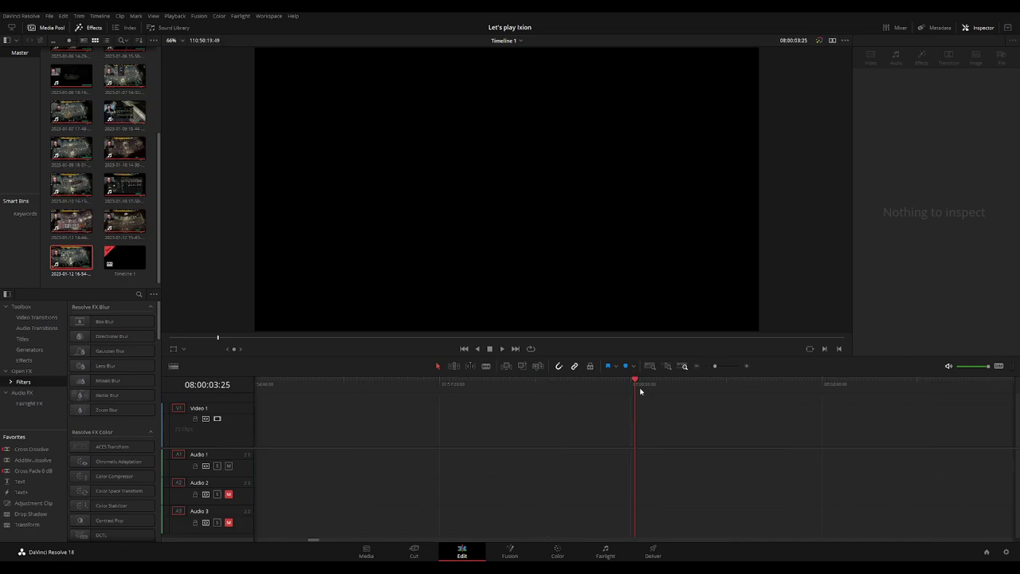
key(Left)
key(Left)
key(Left)
key(Left)
key(Left)
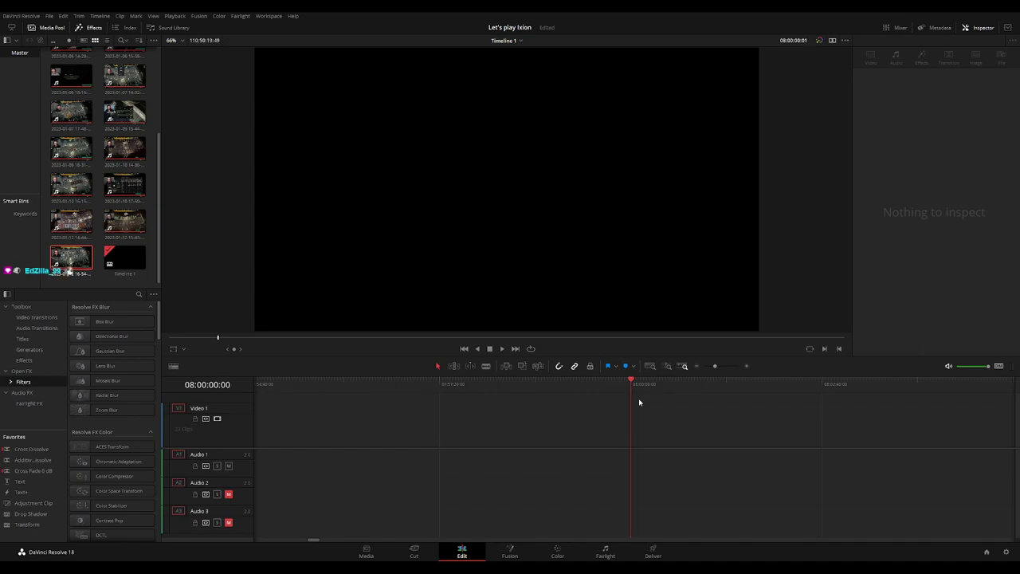
Snap the later part 2 piece to the playhead at 08:00:00 and play it
scroll(670, 408, down, 3)
drag(800, 428, 677, 428)
click(824, 414)
key(space)
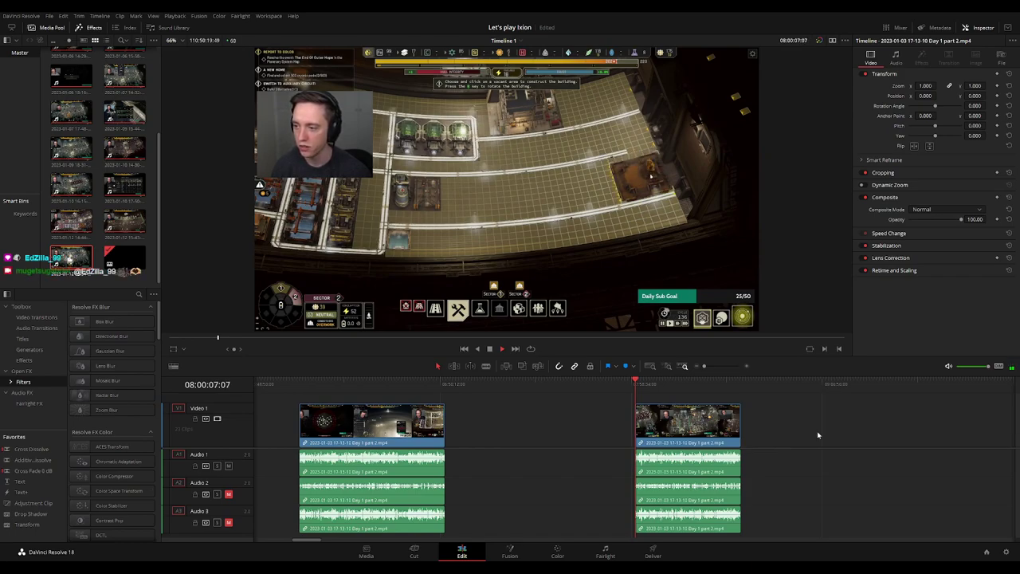
Preview the part 2 ending and slide the Day 1 part 3 clip up against it
scroll(550, 431, right, 5)
click(444, 386)
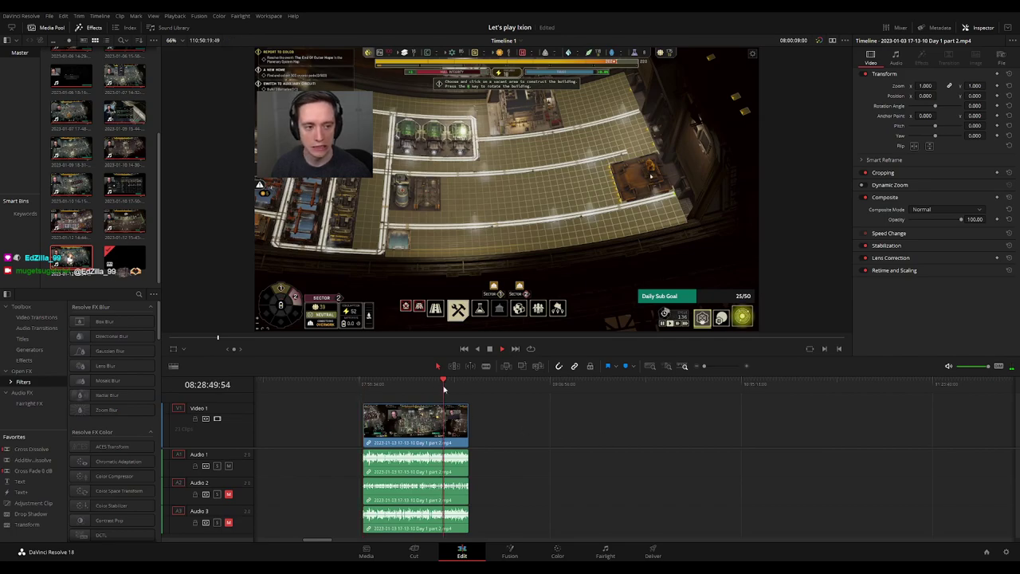
click(456, 386)
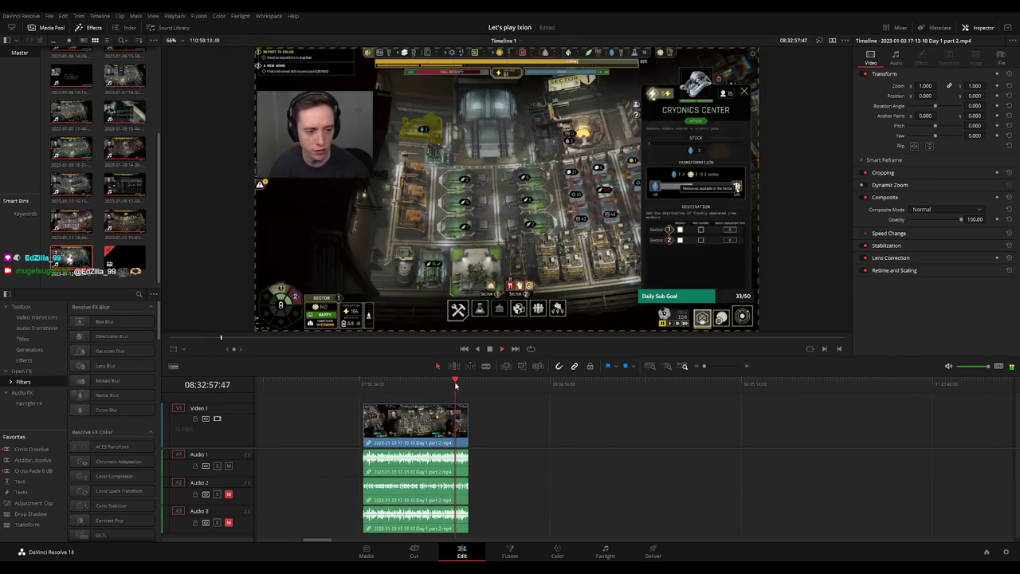
scroll(647, 438, right, 4)
drag(941, 435, 587, 430)
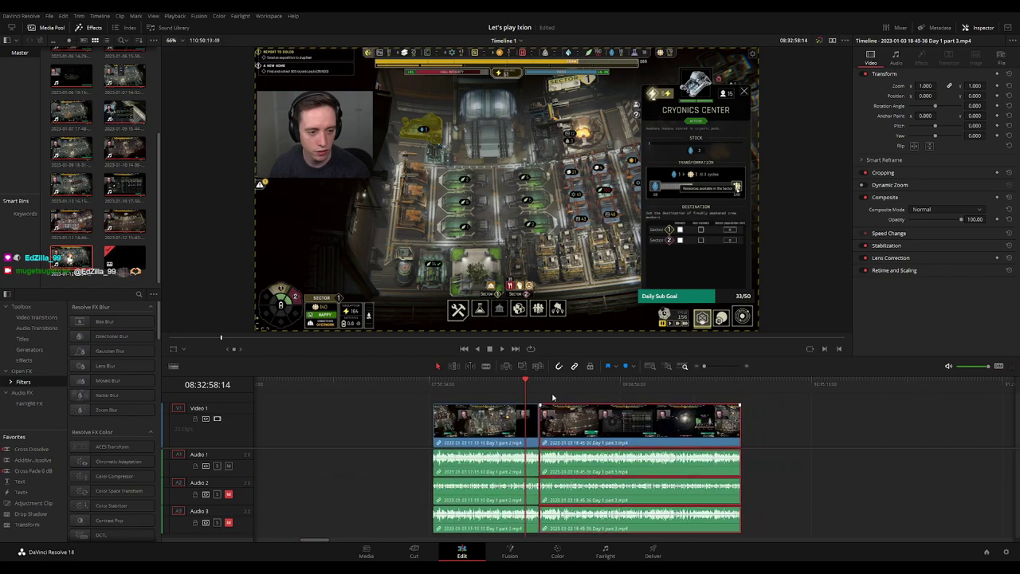
key(Down)
Ripple-trim the part 2/part 3 join to the playhead, closing the gap
key(ctrl+equal)
key(ctrl+equal)
click(603, 384)
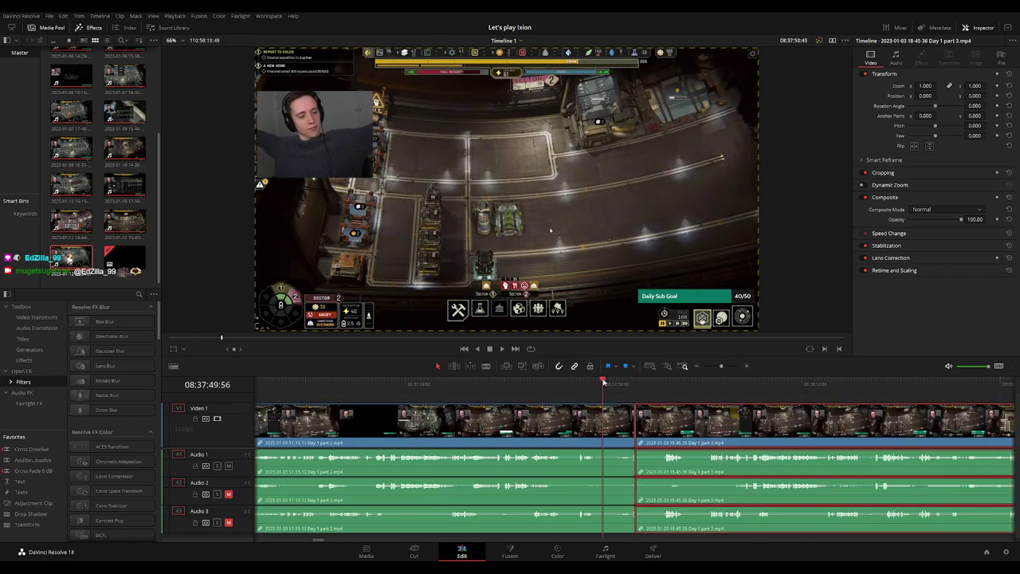
key(space)
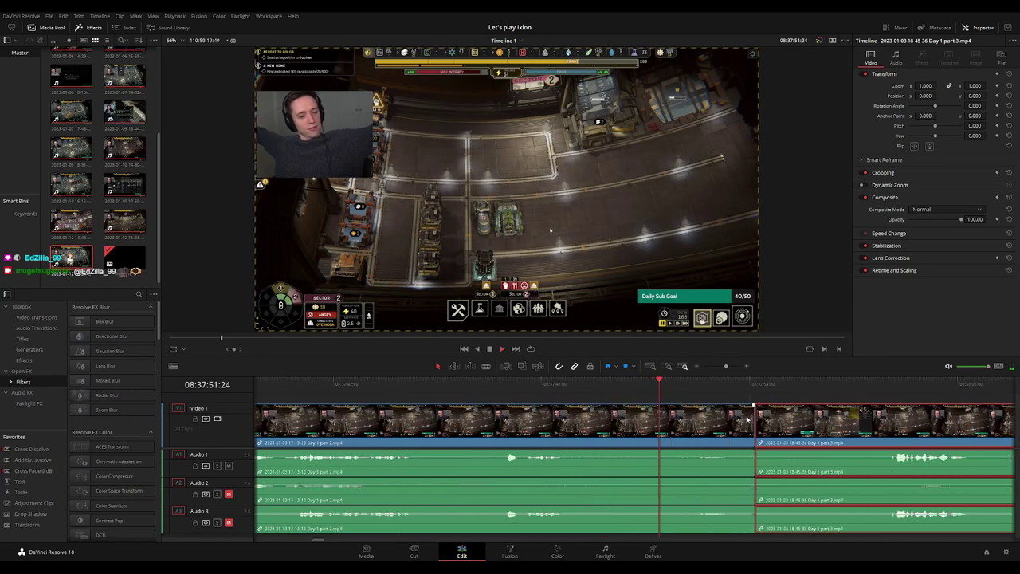
click(758, 421)
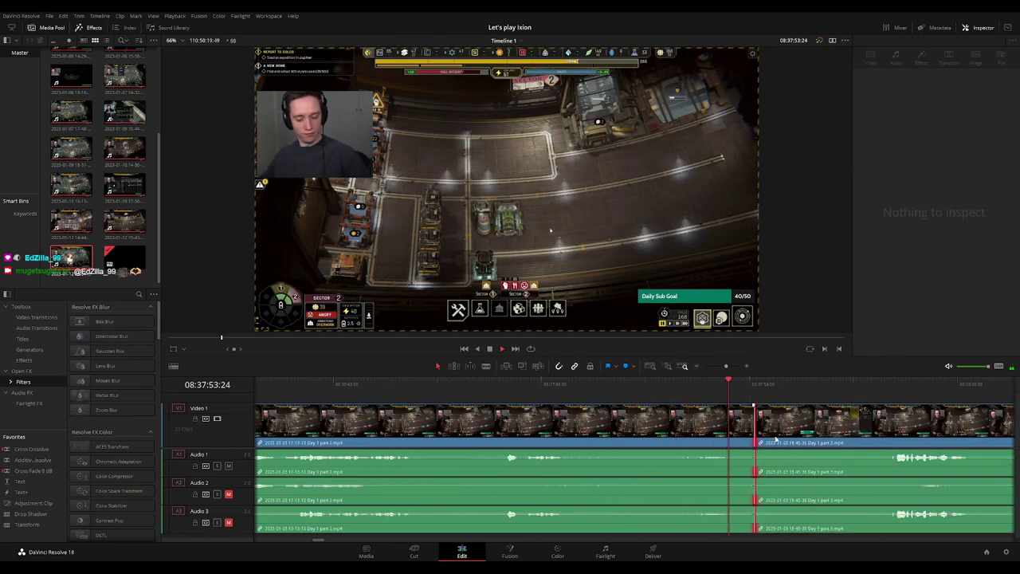
key(shift+comma)
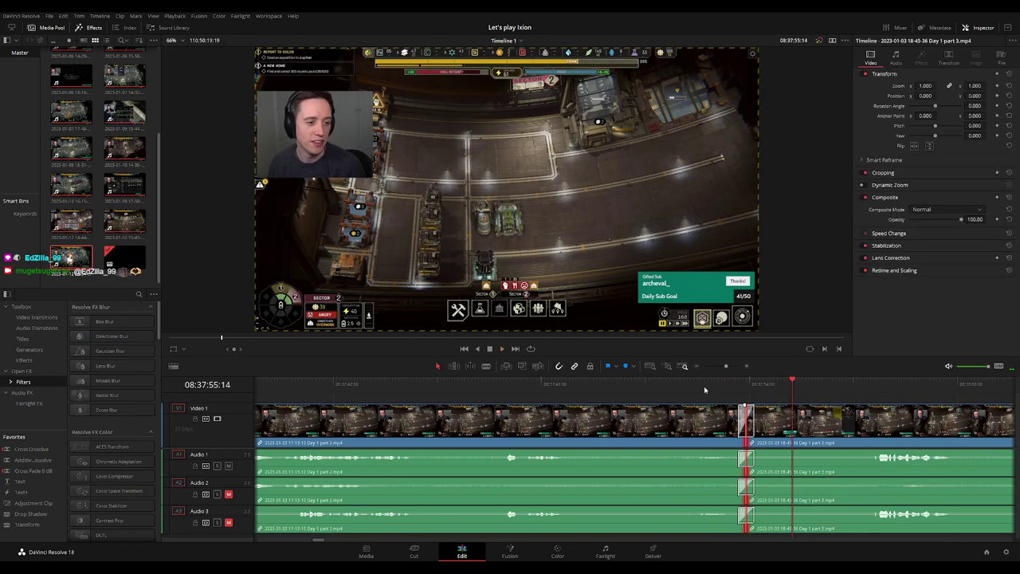
Scrub the part 3 footage to the space station moment near 08:52:07
click(856, 389)
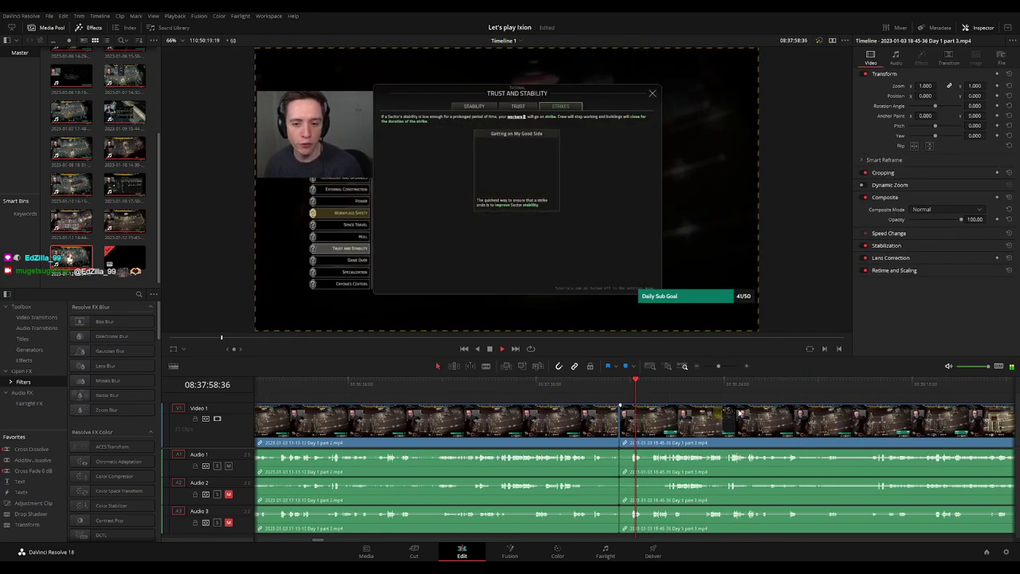
scroll(739, 412, down, 3)
scroll(719, 410, right, 3)
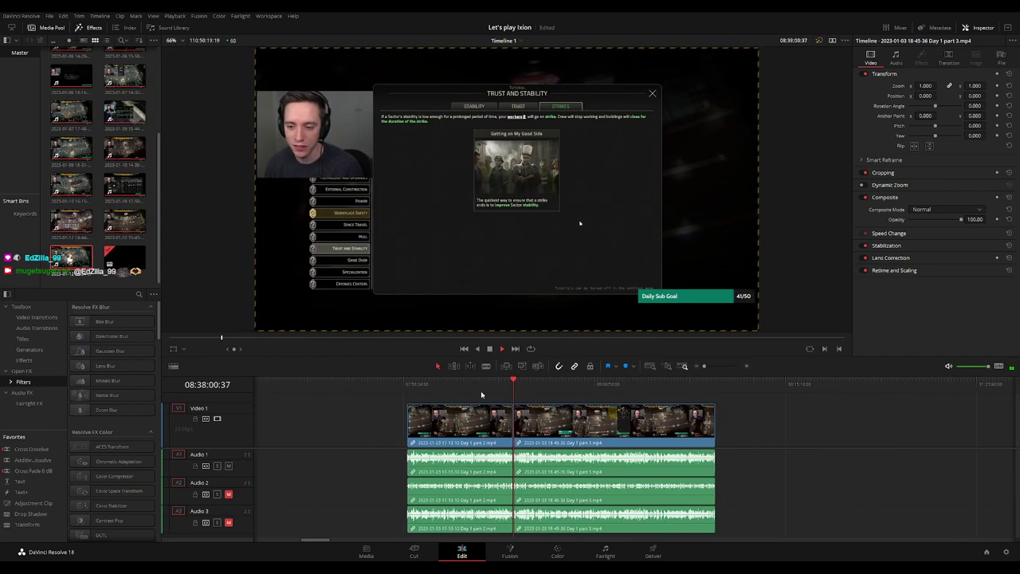
mouse_move(408, 390)
mouse_down()
mouse_move(636, 390)
mouse_move(500, 384)
mouse_move(527, 389)
mouse_up()
scroll(638, 409, up, 5)
scroll(514, 400, up, 2)
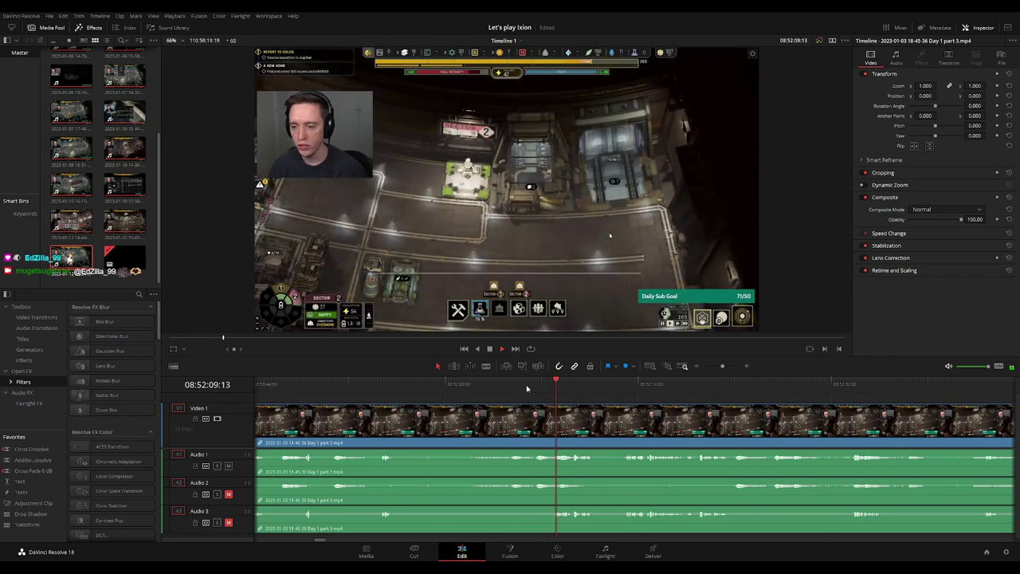
drag(526, 388, 554, 386)
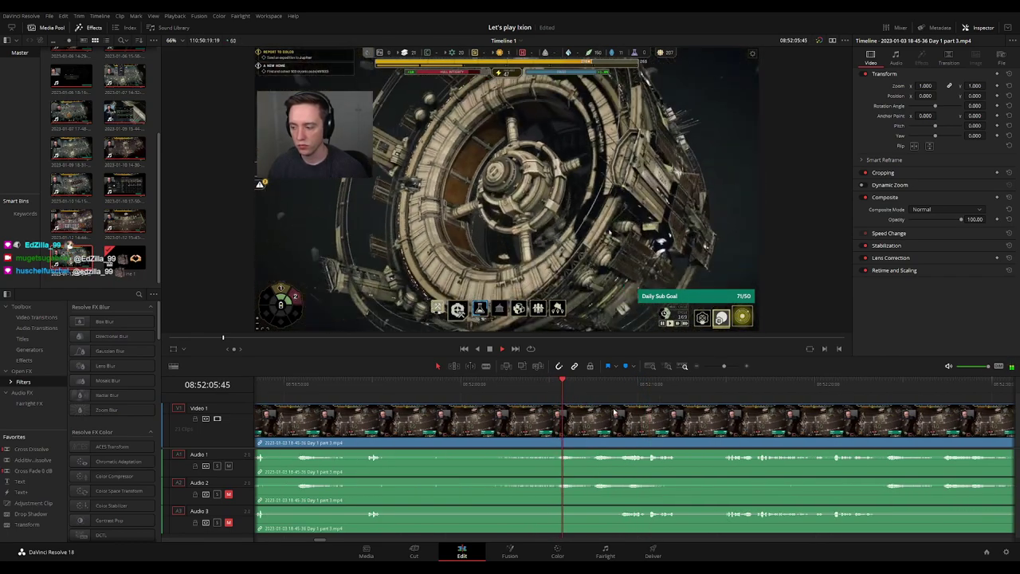
scroll(614, 412, up, 2)
mouse_move(656, 386)
mouse_down()
mouse_move(698, 386)
mouse_move(743, 407)
mouse_up()
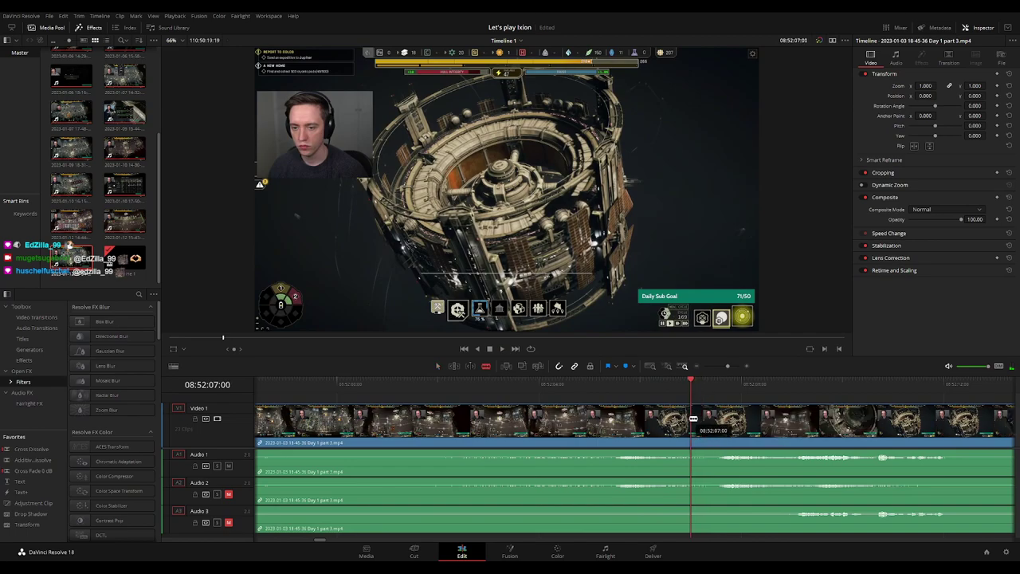
Split part 3 at 08:52:07:00 and add fade-outs and fade-ins on Audio 1–3 around it
click(693, 419)
key(a)
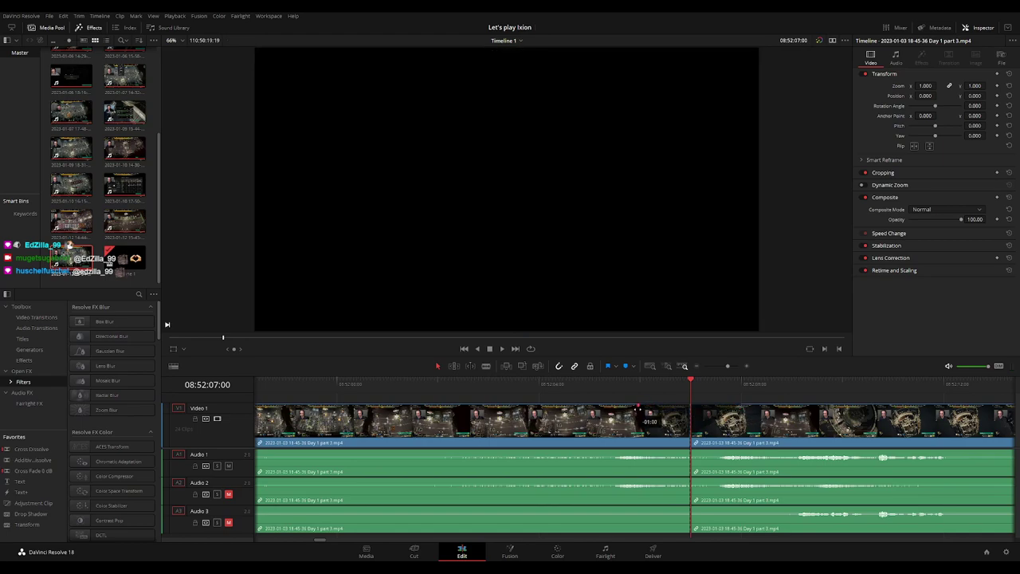
drag(688, 452, 638, 452)
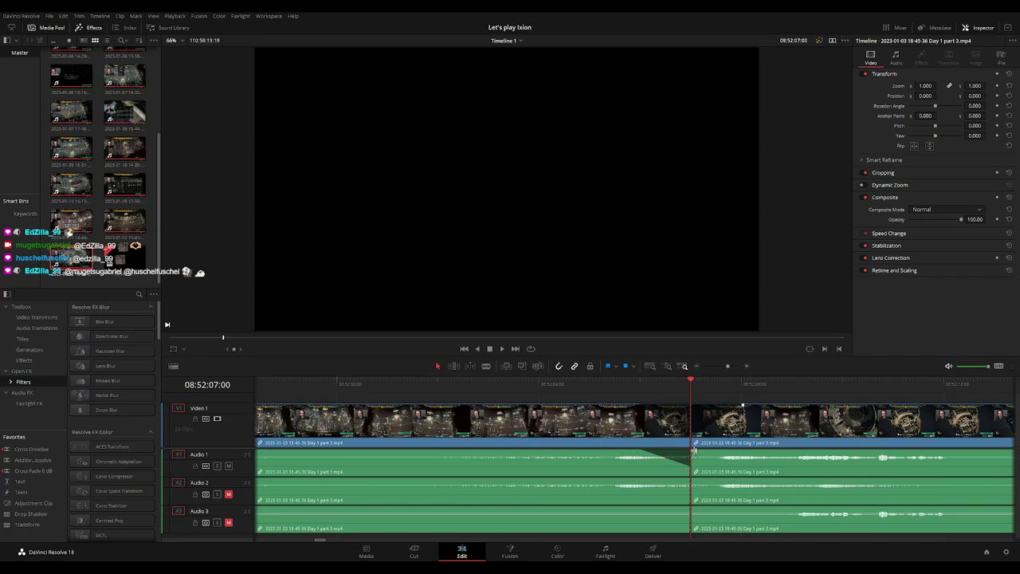
drag(716, 451, 736, 452)
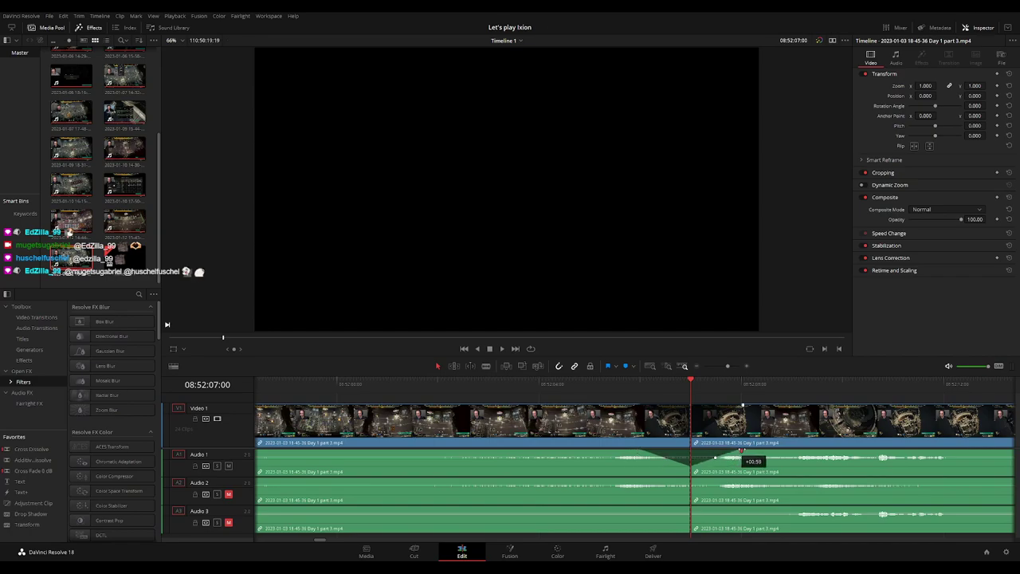
mouse_move(690, 478)
mouse_down()
mouse_move(646, 480)
mouse_move(747, 478)
mouse_up()
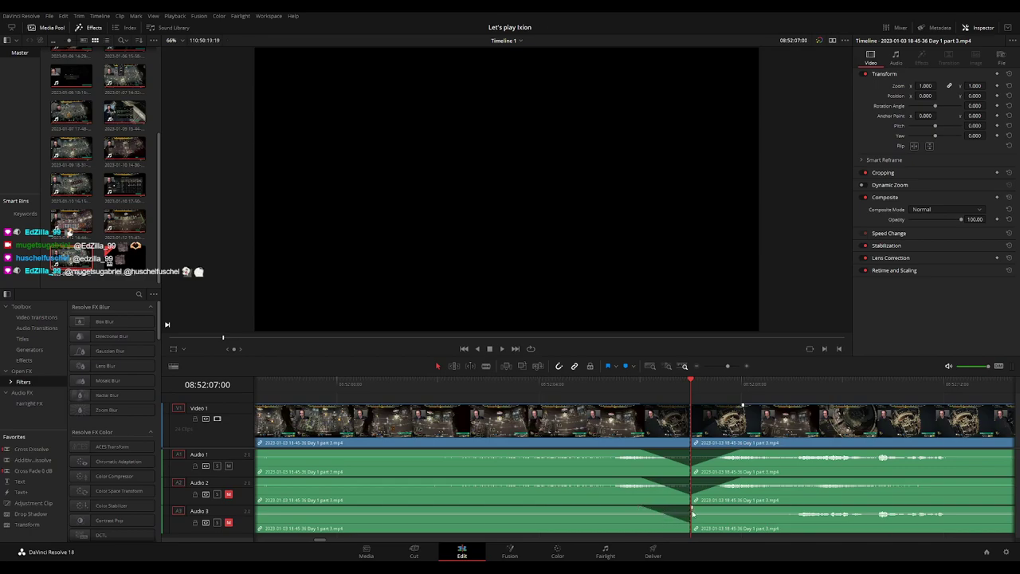
drag(724, 507, 747, 507)
key(space)
Stop playback, zoom out, and set the playhead around 10:00:00
scroll(765, 463, down, 6)
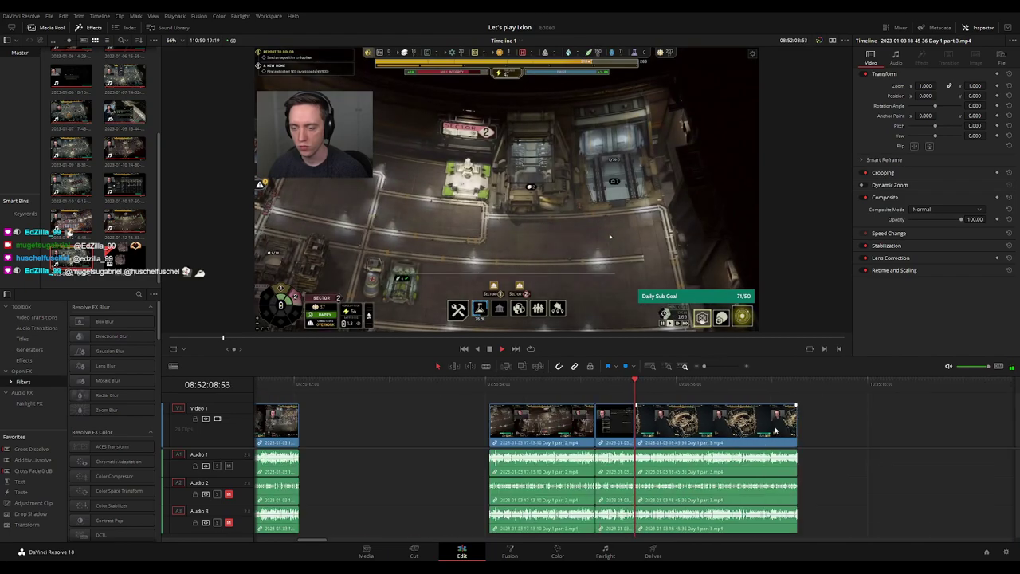
scroll(766, 418, right, 4)
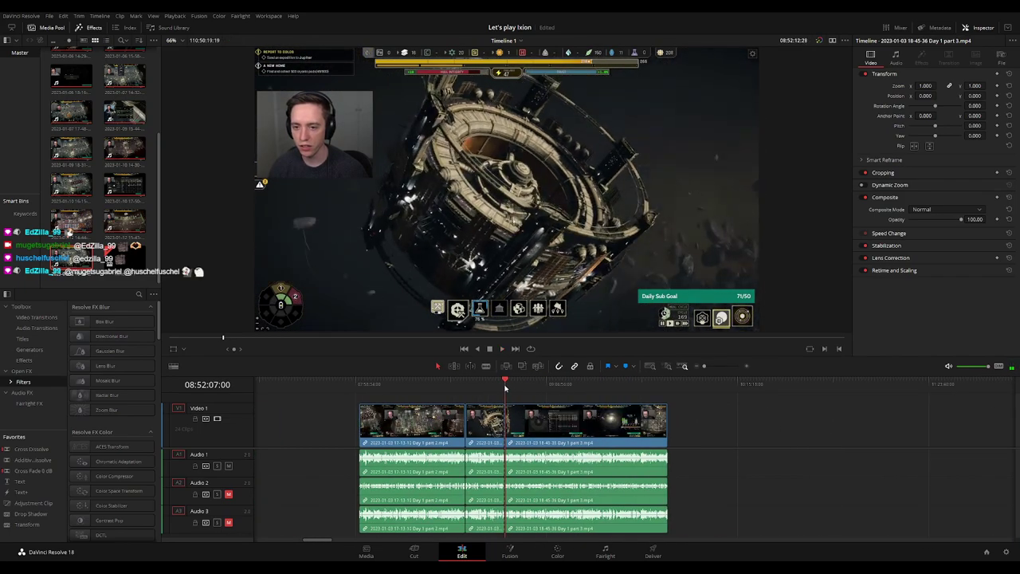
key(space)
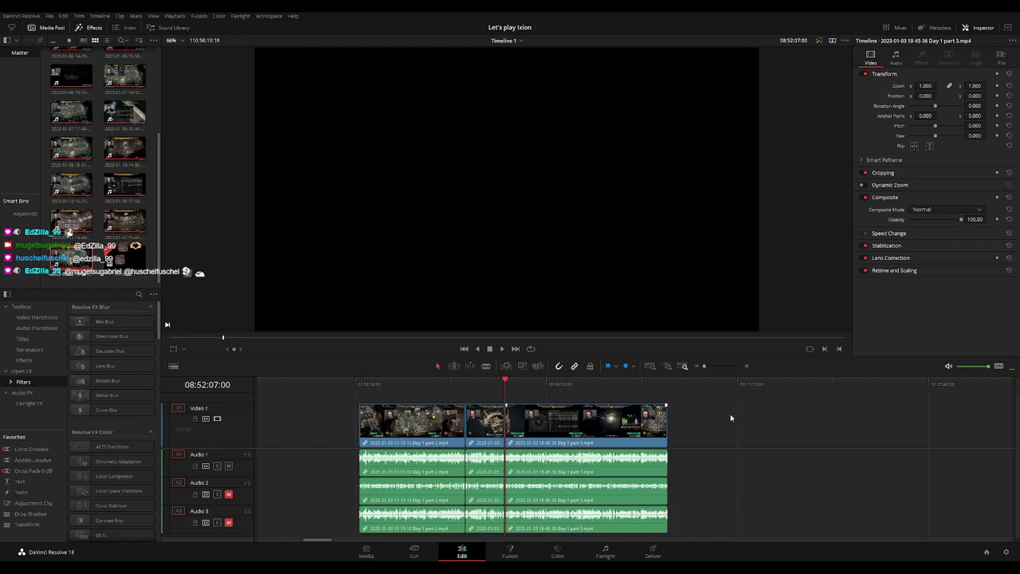
scroll(731, 418, right, 5)
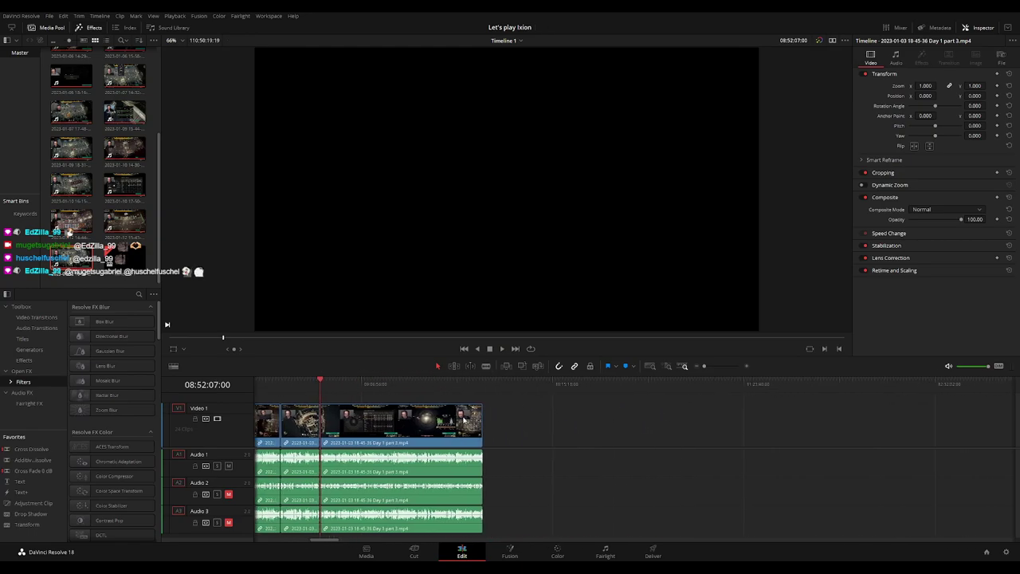
click(511, 404)
click(361, 385)
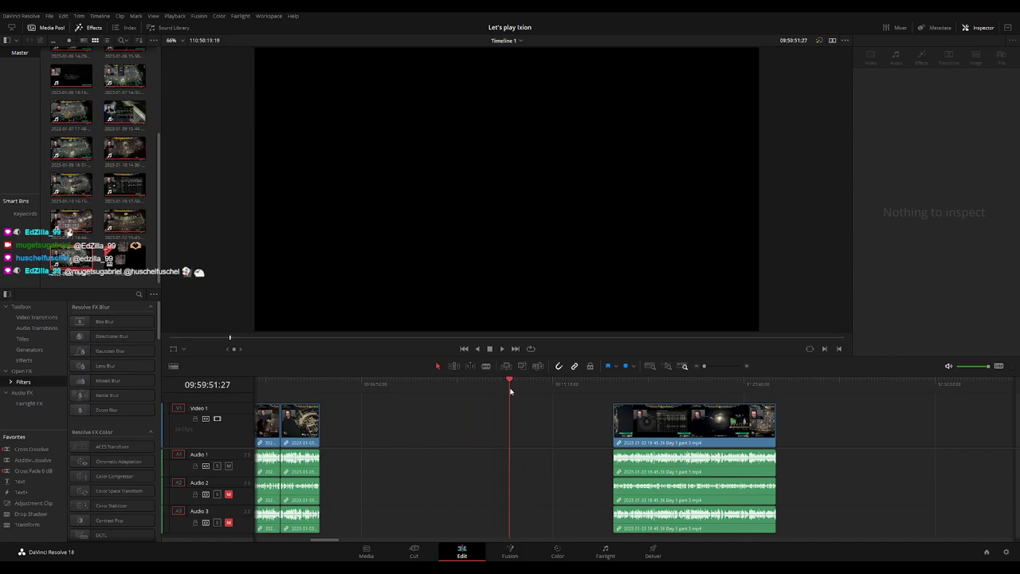
Drag the part 3 clip left to start at the playhead and play it back
drag(650, 433, 547, 433)
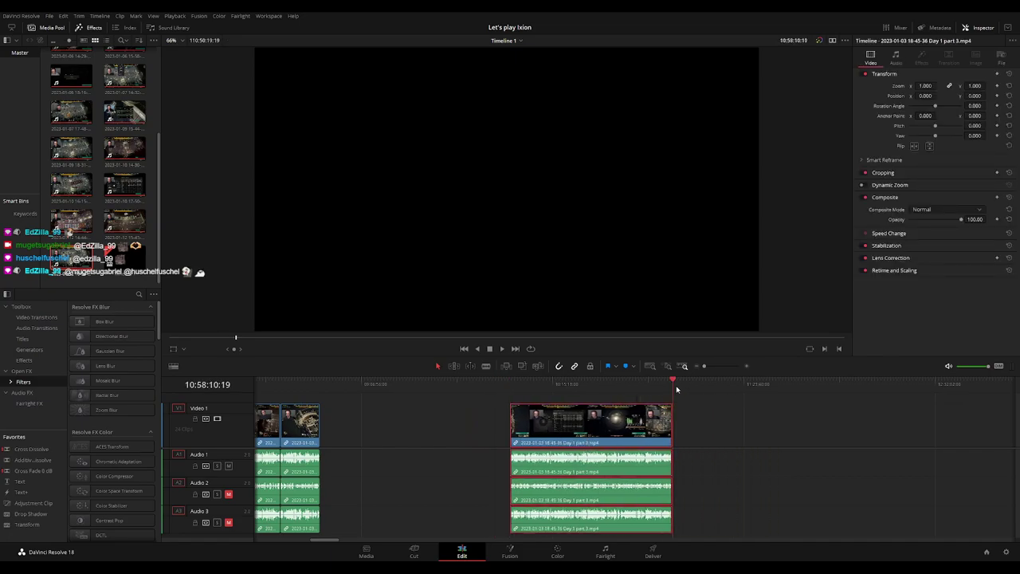
key(space)
click(724, 420)
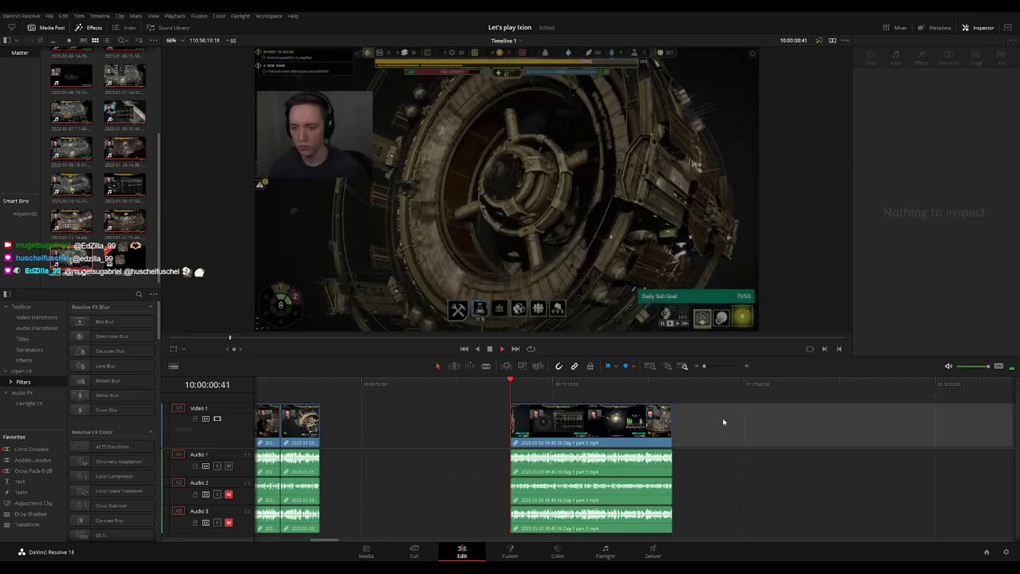
scroll(406, 391, right, 4)
drag(406, 391, 484, 394)
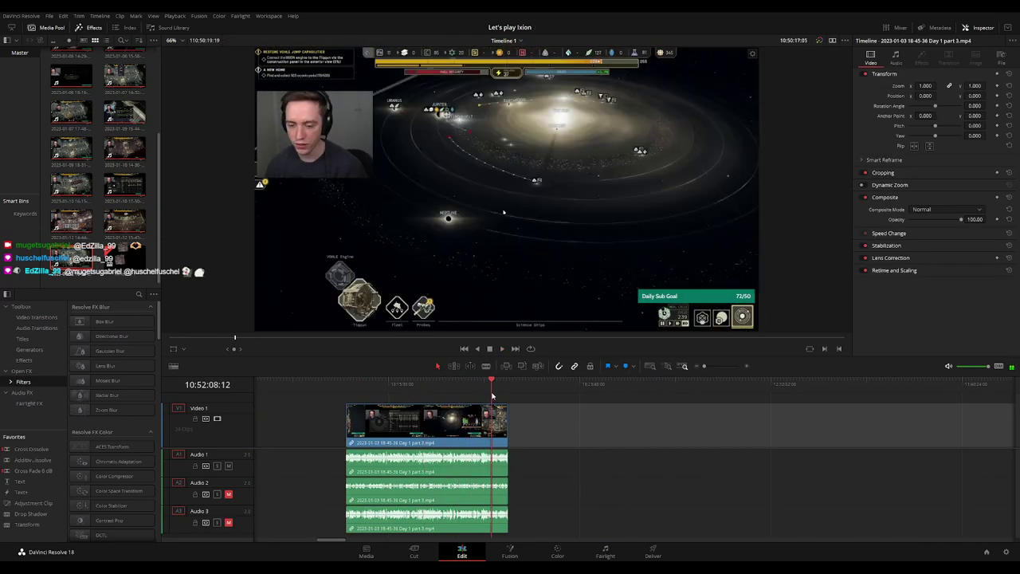
scroll(490, 394, up, 3)
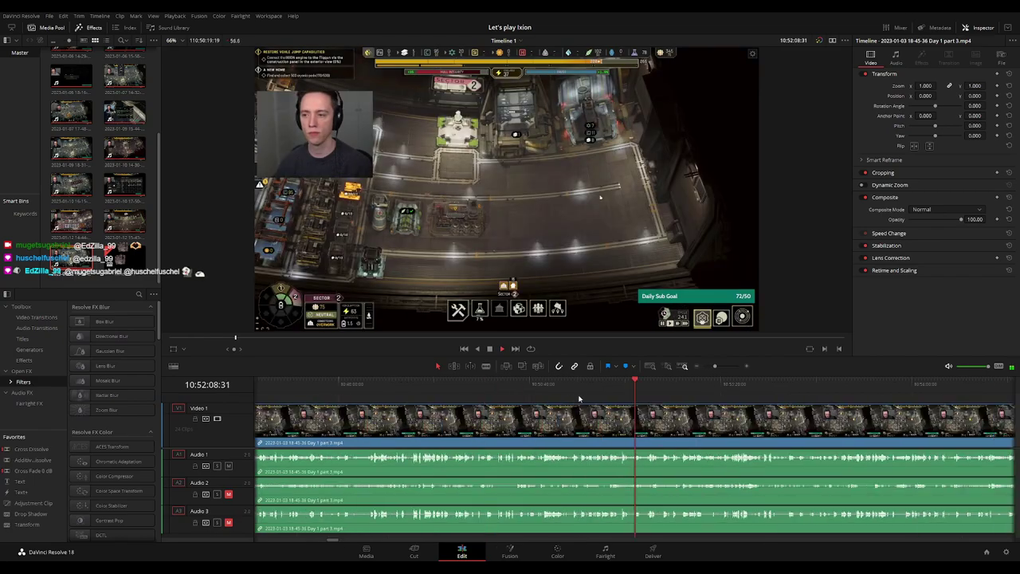
mouse_move(483, 394)
mouse_down()
mouse_move(649, 398)
mouse_move(496, 394)
mouse_up()
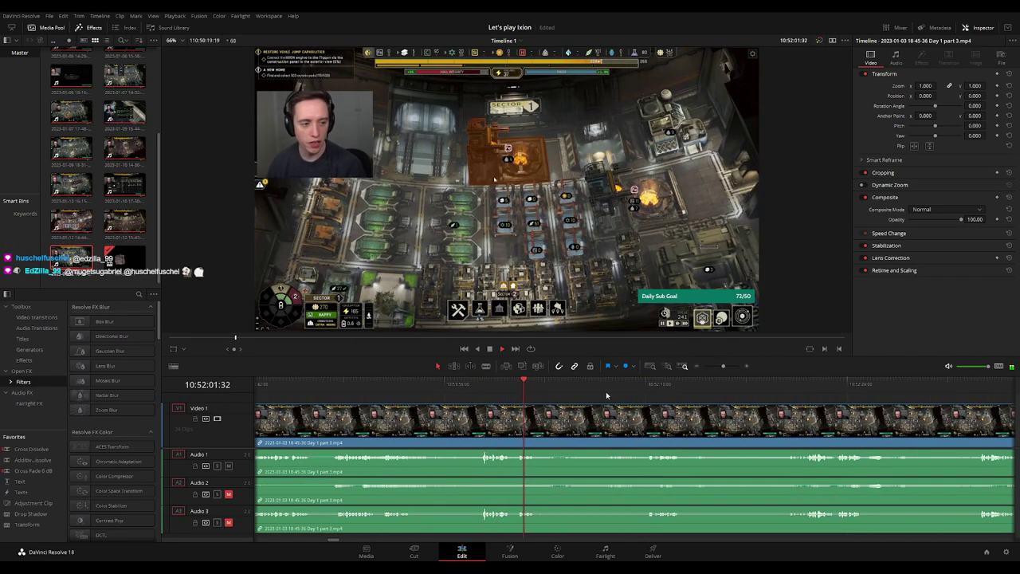
click(651, 388)
scroll(715, 421, down, 3)
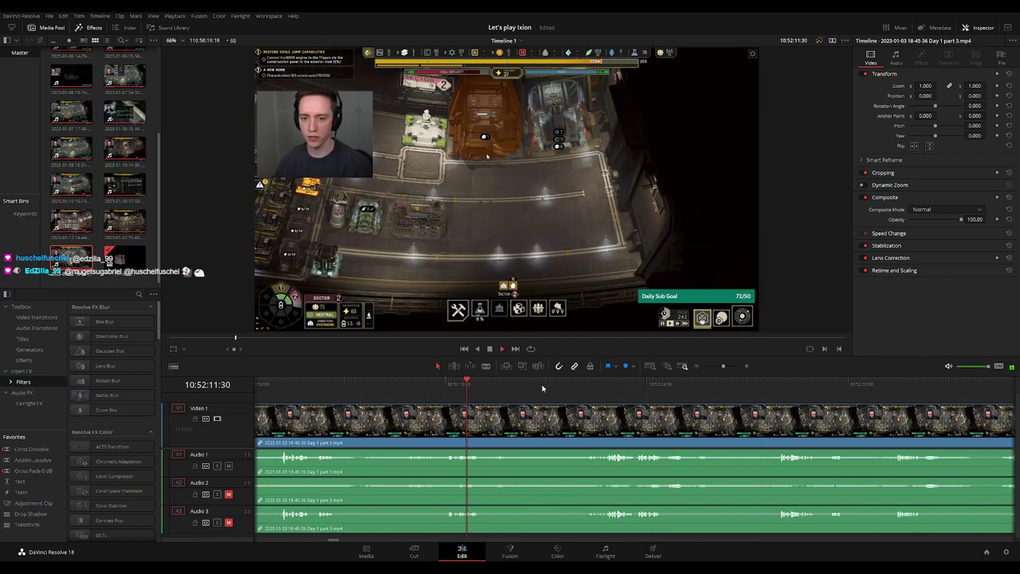
click(586, 385)
key(space)
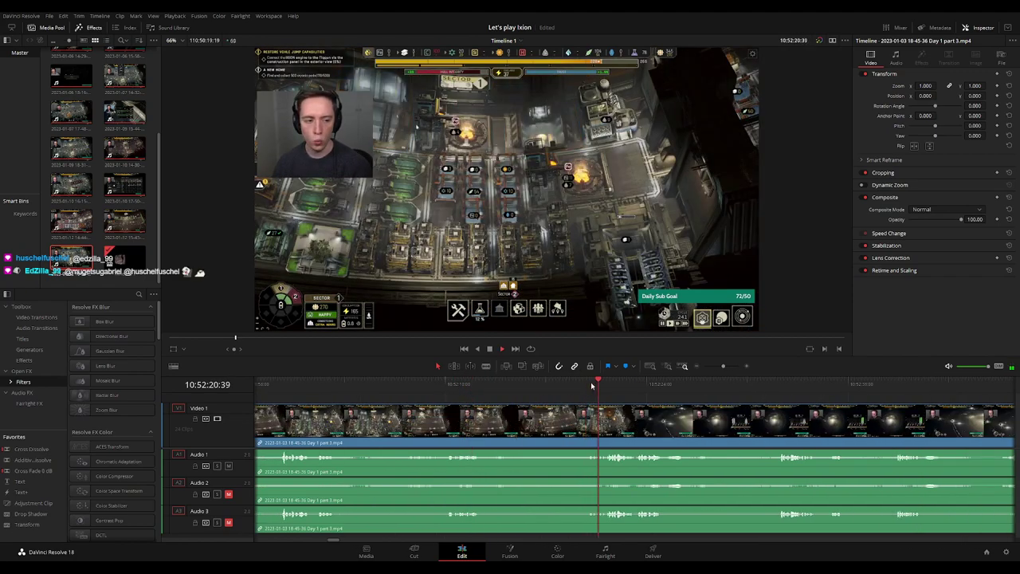
click(450, 394)
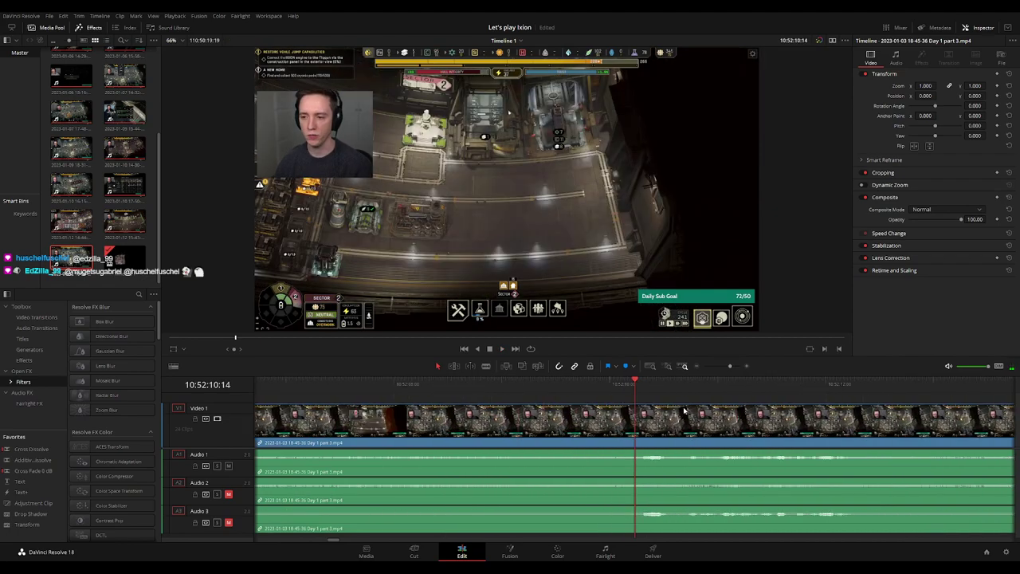
mouse_move(633, 388)
mouse_down()
mouse_move(642, 389)
mouse_move(504, 411)
mouse_move(590, 418)
mouse_move(427, 408)
mouse_up()
Blade the part 3 clip at 10:52:09:00 and fade Audio 1 out before and in after the cut
click(506, 422)
key(a)
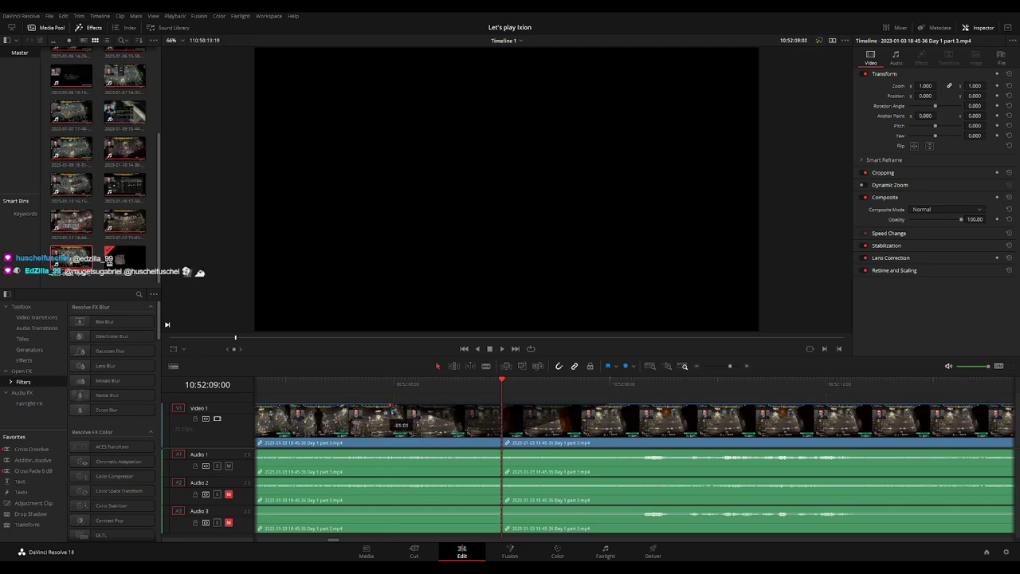
drag(502, 451, 413, 452)
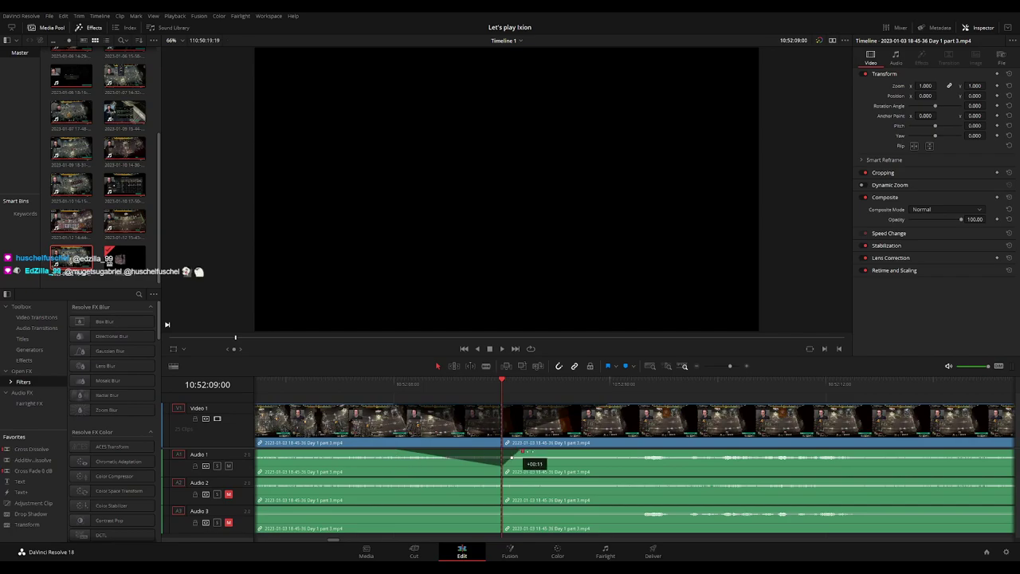
drag(527, 452, 608, 452)
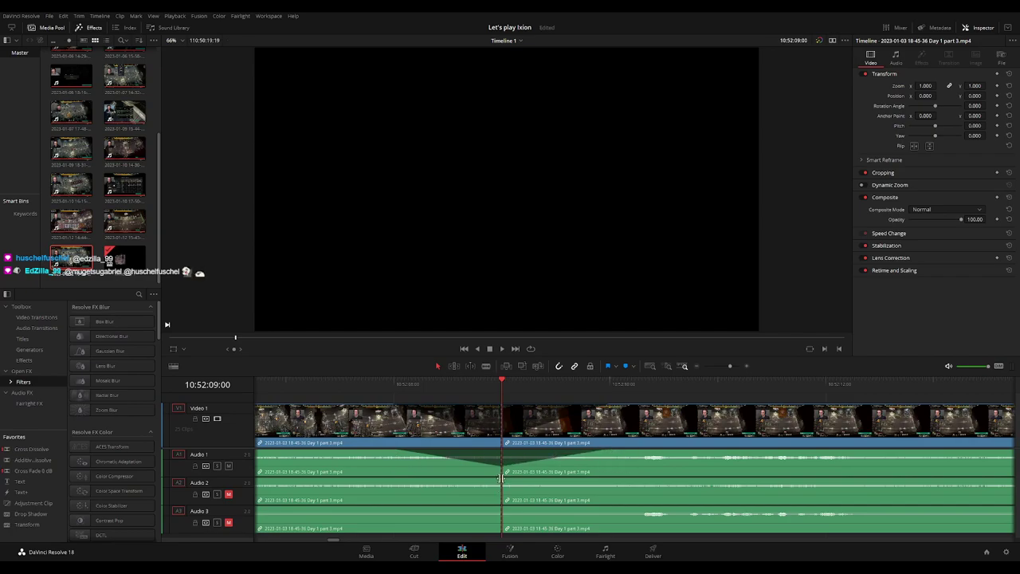
Add matching fade-outs and fade-ins on Audio 2 and Audio 3, then play back the cut
drag(501, 479, 403, 480)
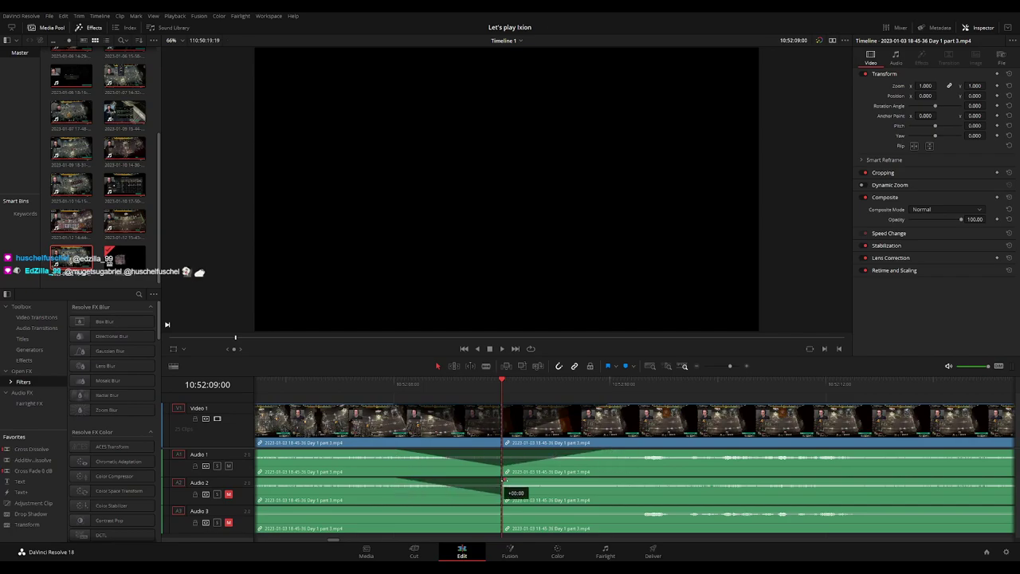
drag(504, 481, 612, 479)
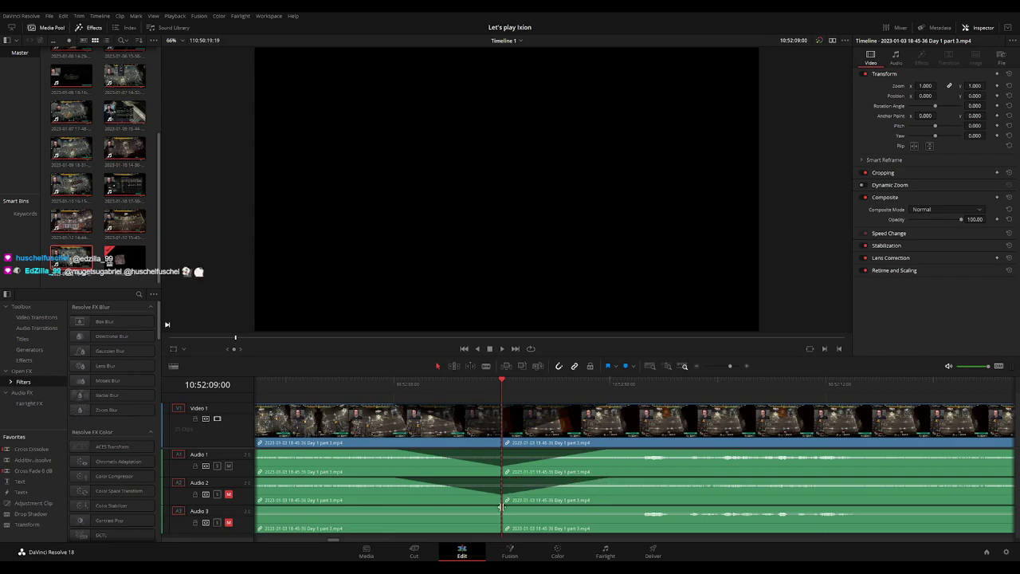
drag(496, 509, 386, 506)
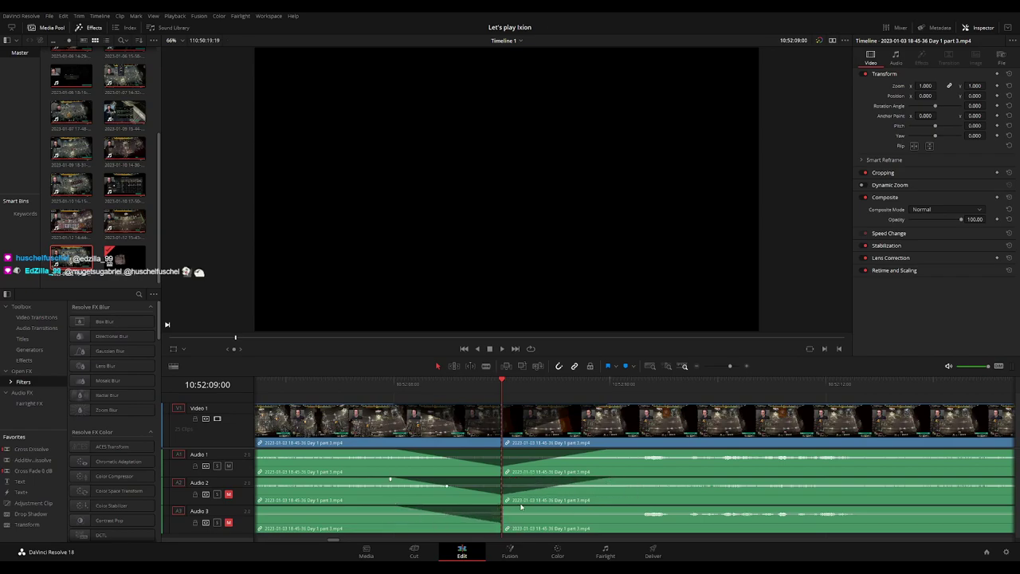
drag(503, 507, 621, 508)
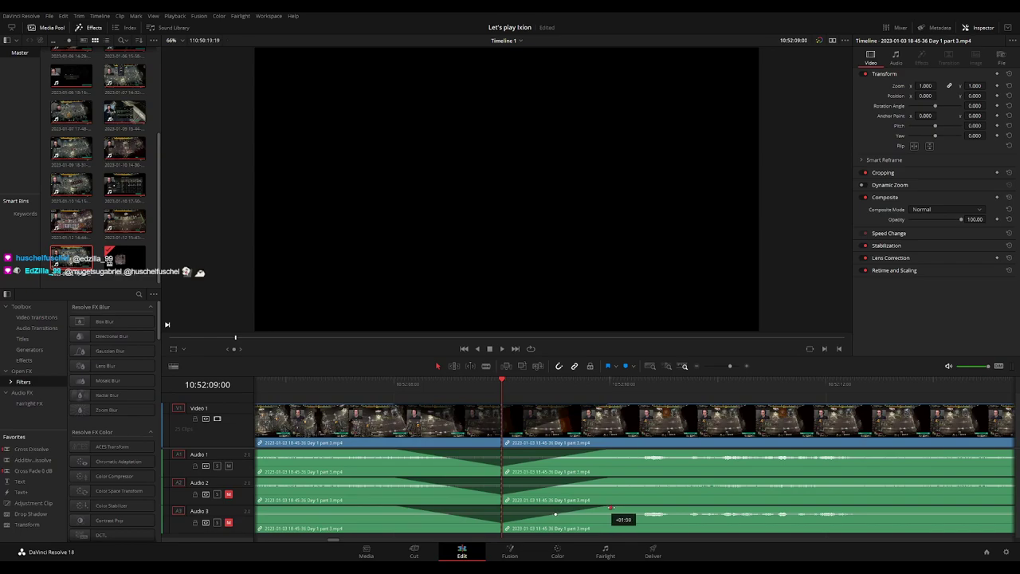
key(space)
scroll(742, 421, down, 5)
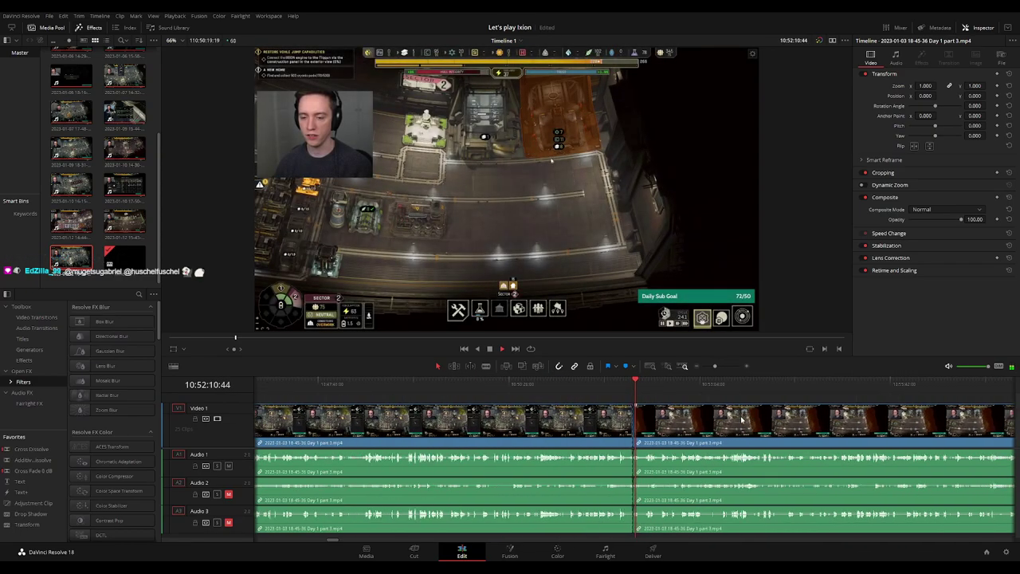
scroll(742, 420, down, 3)
Butt the Day 2 clip directly against the end of the Day 1 part 3 footage
scroll(718, 415, down, 3)
click(400, 392)
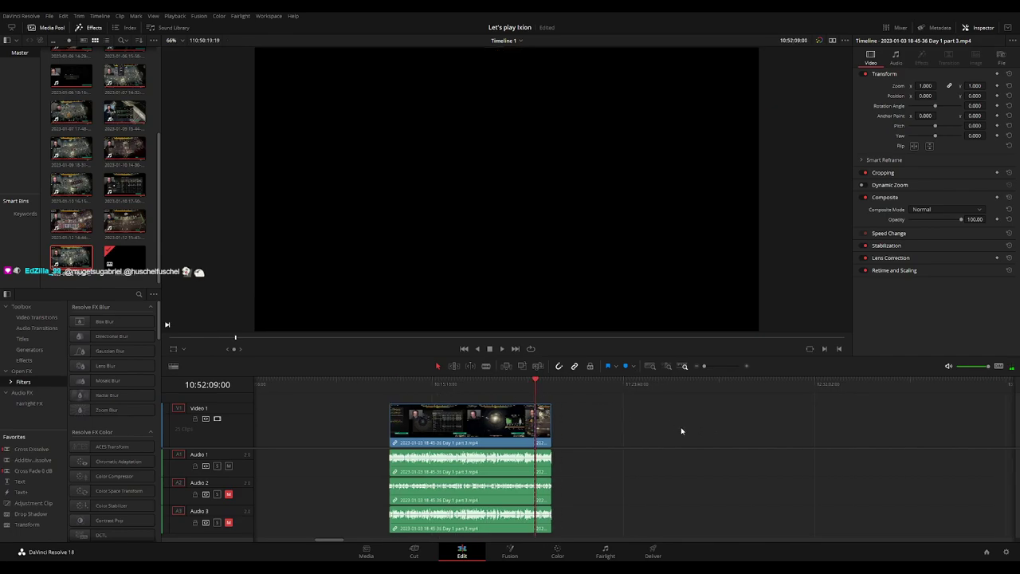
key(Down)
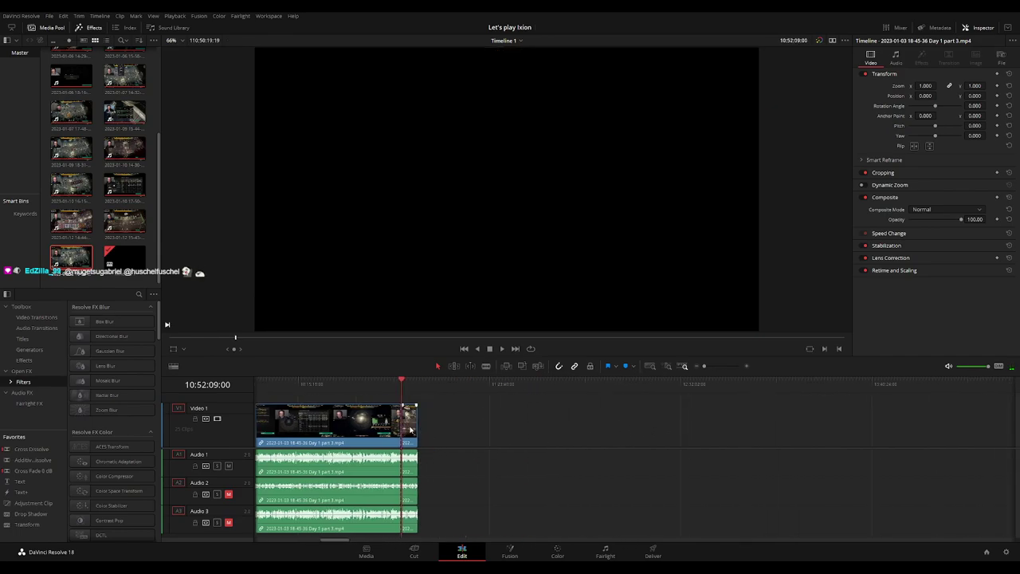
drag(411, 431, 672, 428)
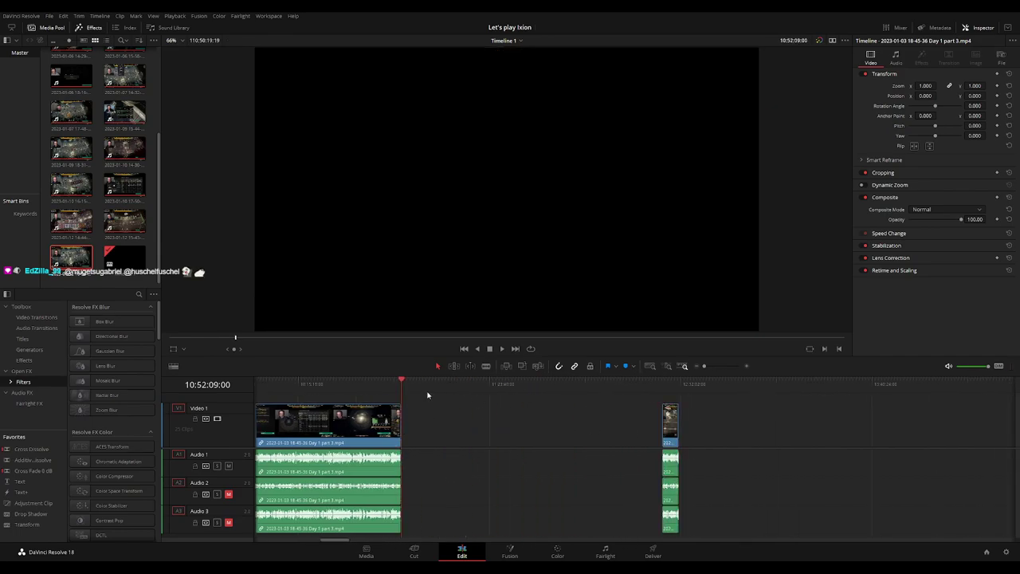
drag(428, 395, 529, 394)
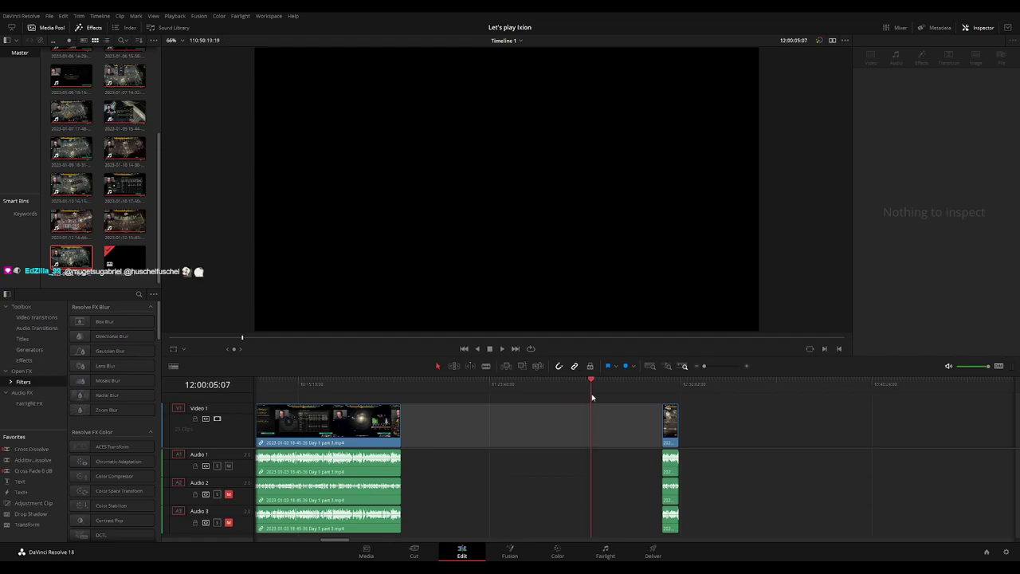
scroll(626, 408, up, 2)
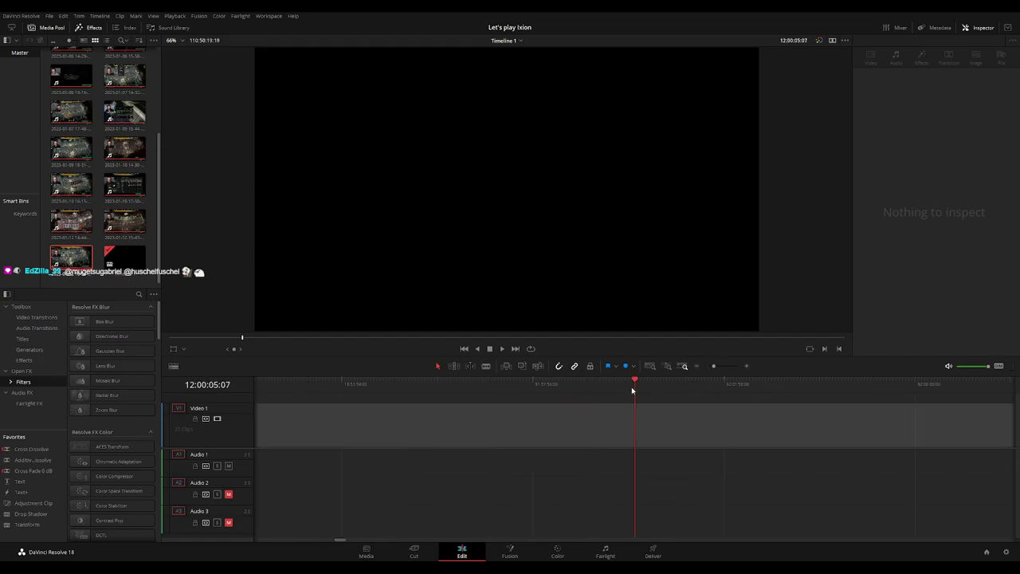
click(631, 386)
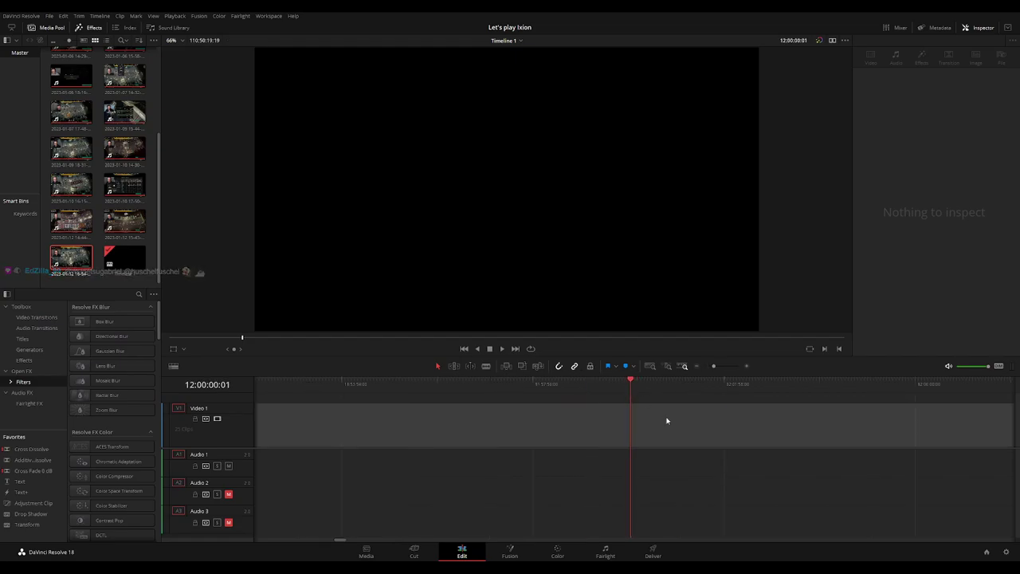
scroll(698, 420, down, 2)
drag(714, 433, 656, 430)
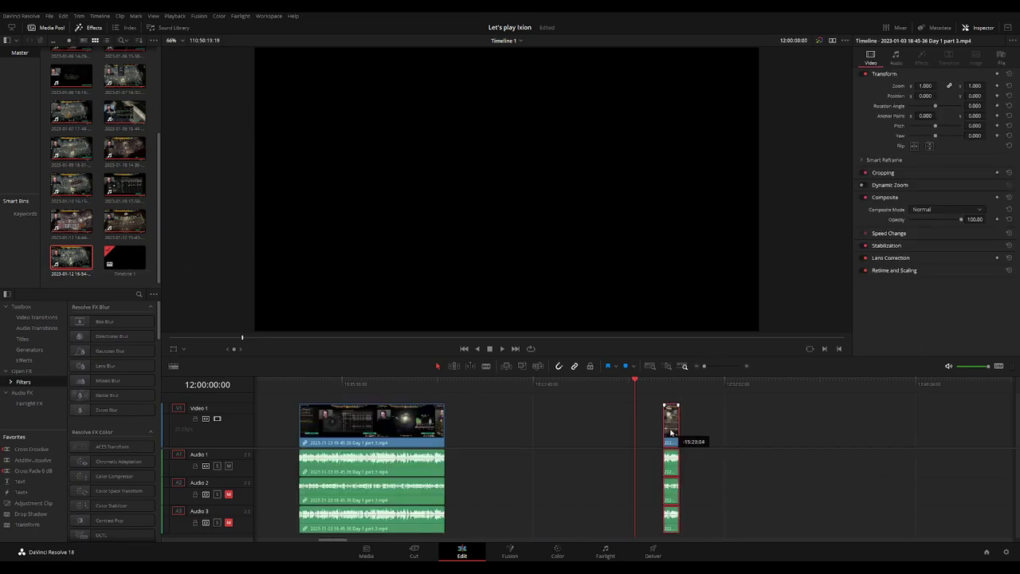
mouse_move(805, 430)
mouse_down()
mouse_move(556, 440)
mouse_move(331, 423)
mouse_up()
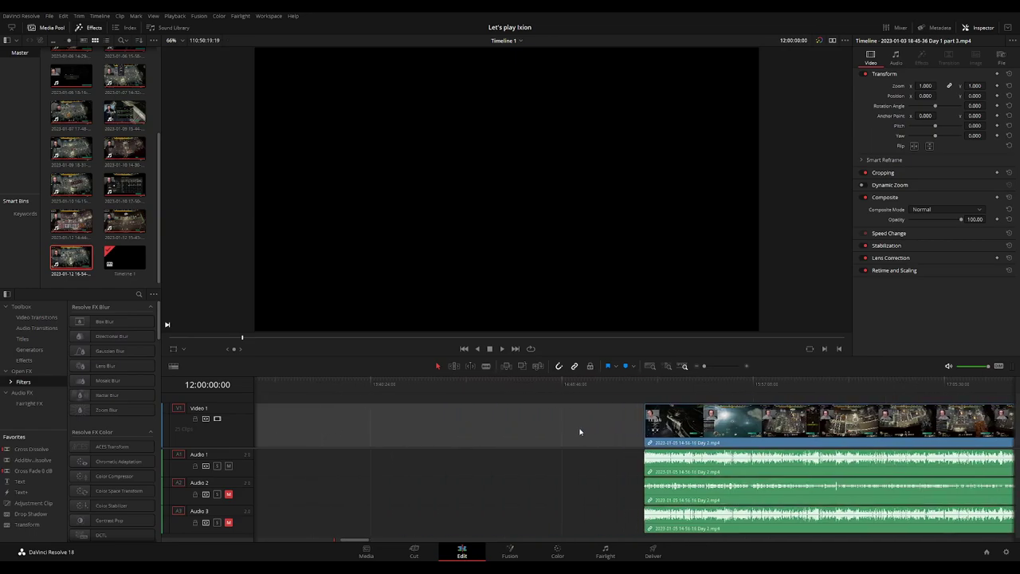
scroll(677, 426, left, 5)
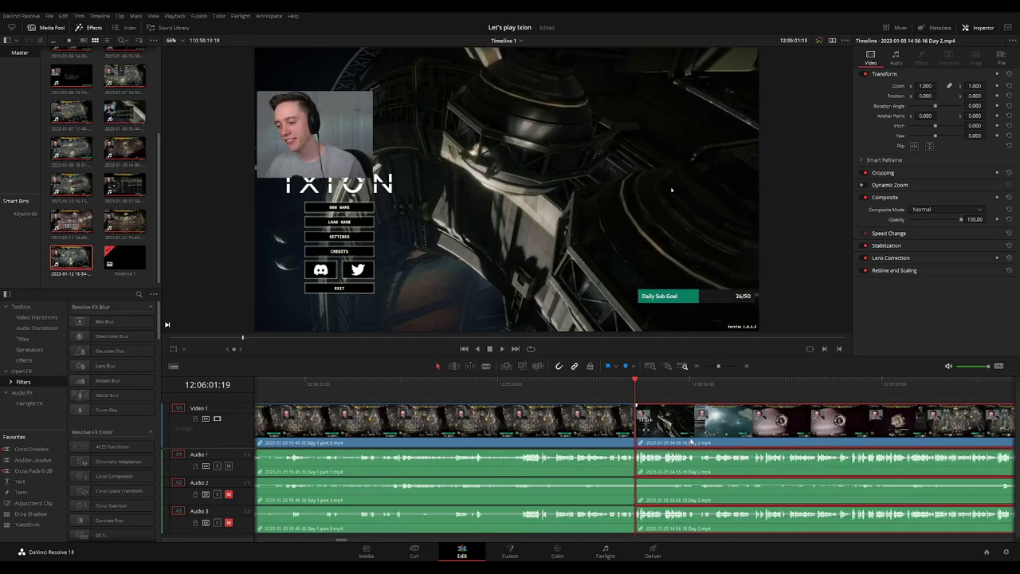
Play the Day 1/Day 2 join, trim it slightly earlier, and replay across it
key(space)
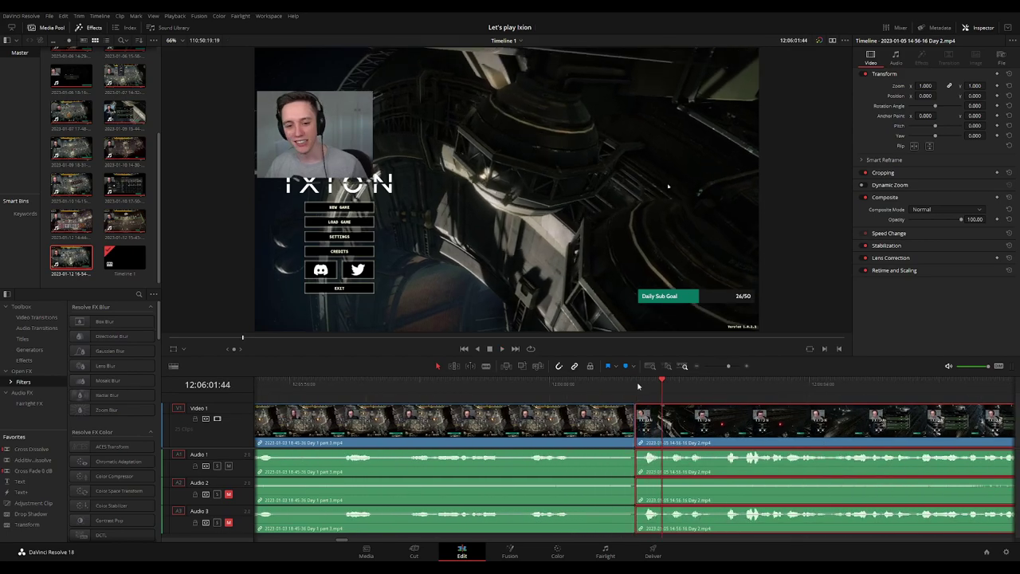
key(Up)
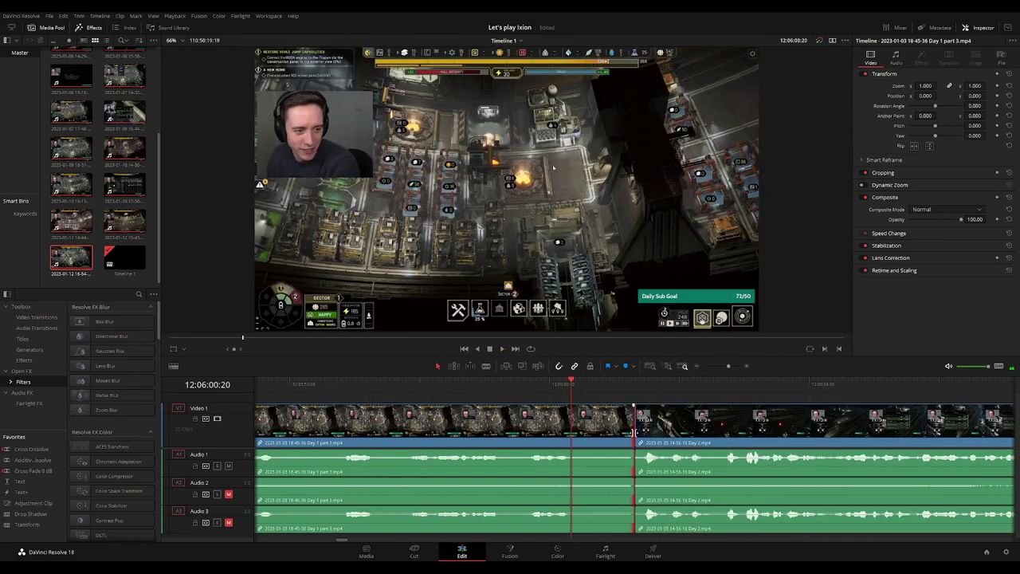
key(shift+Left)
key(shift+comma)
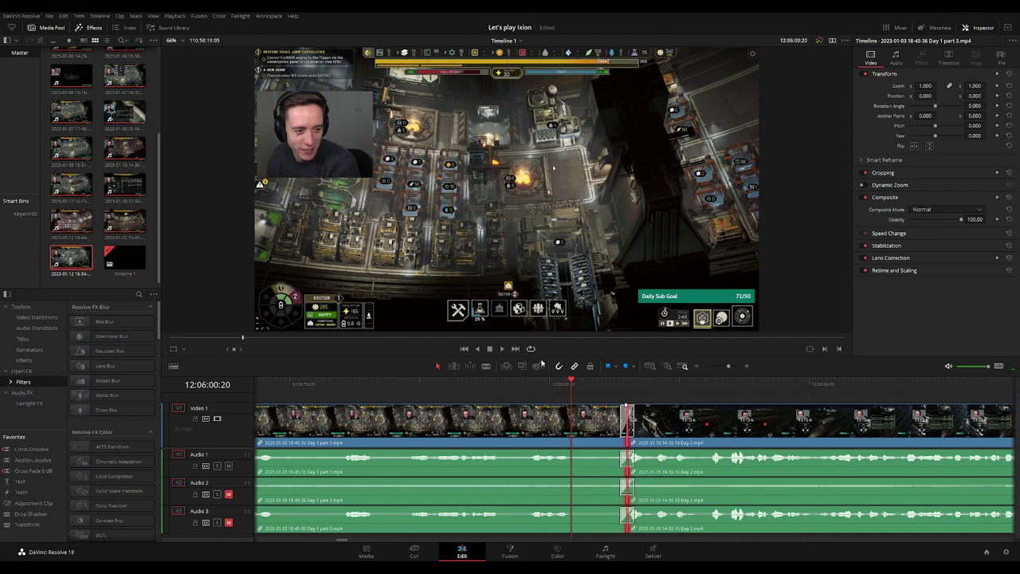
key(slash)
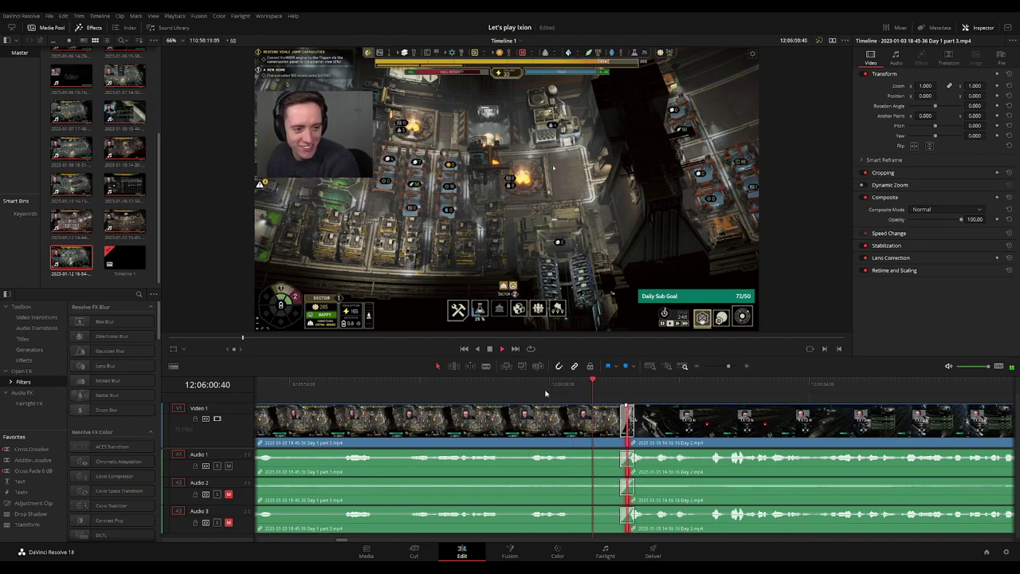
key(ctrl+equal)
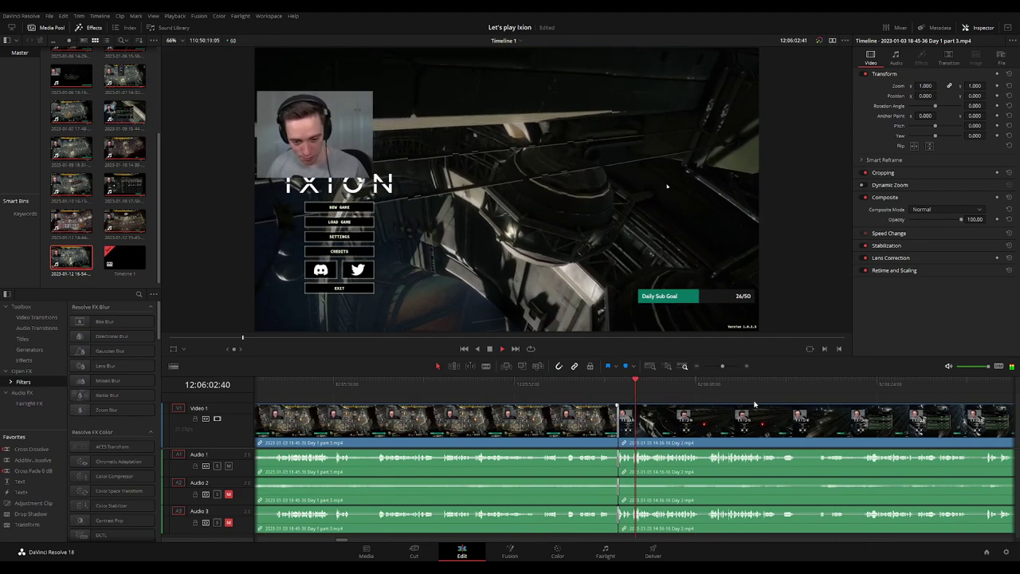
key(ctrl+minus)
key(ctrl+minus)
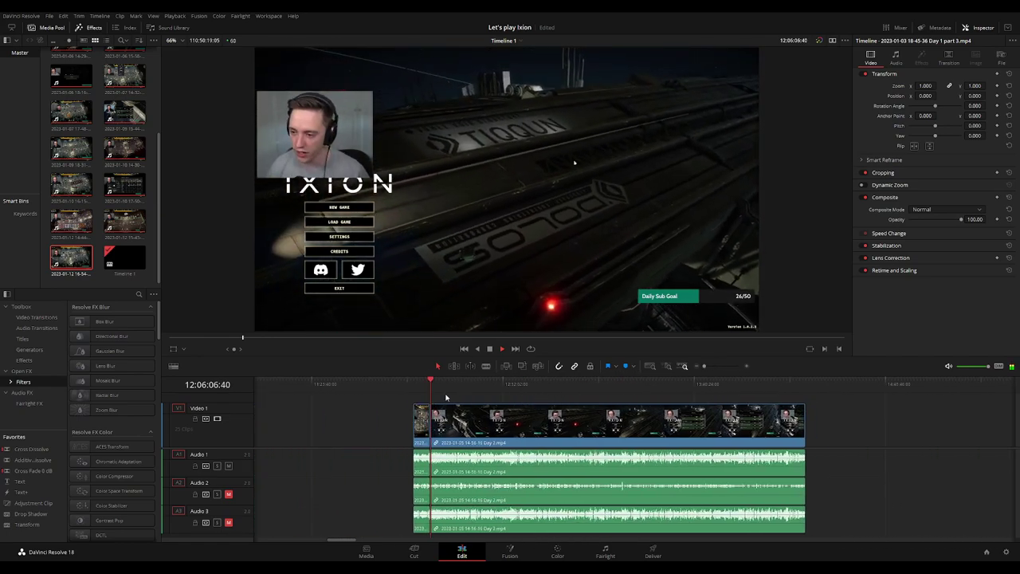
Scrub the Day 2 footage to 12:52:26:00 and blade the clip there with Ctrl+B
drag(456, 385, 562, 390)
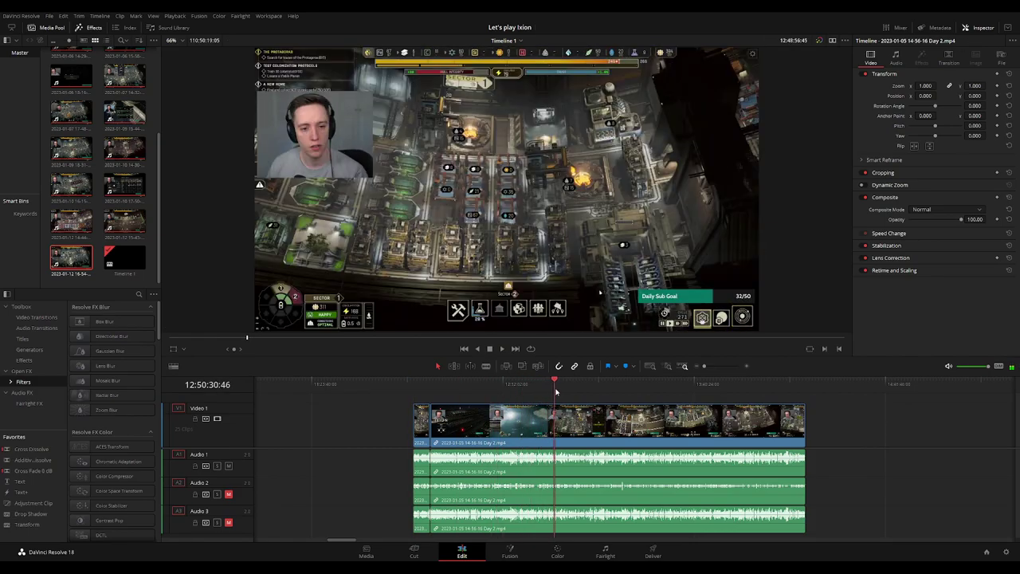
scroll(594, 412, up, 2)
key(space)
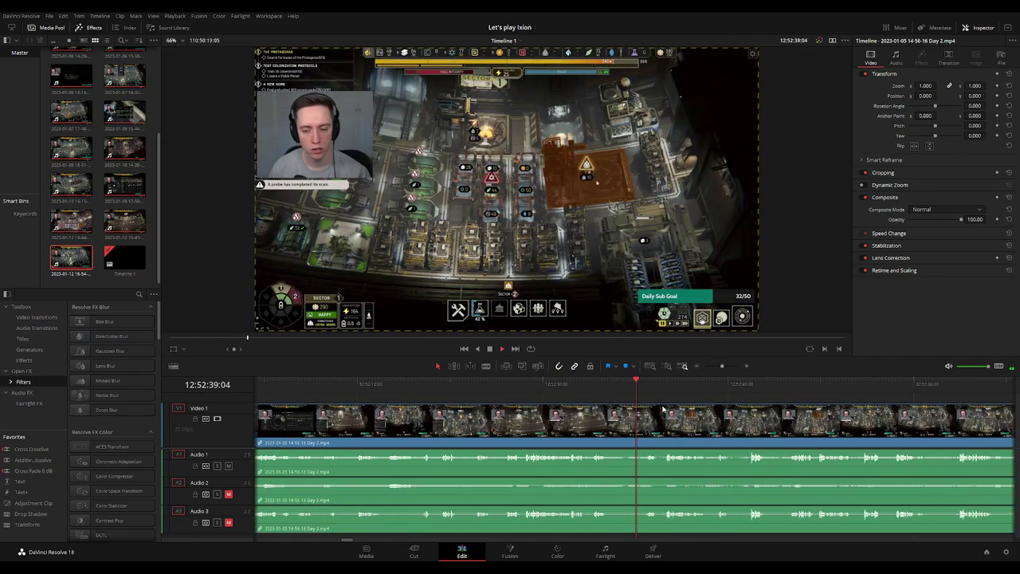
click(526, 390)
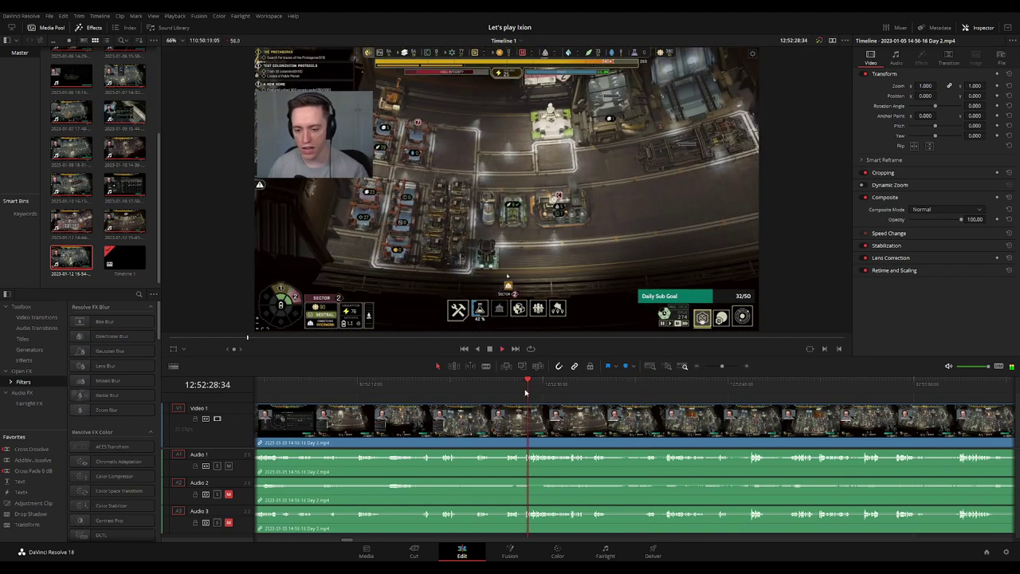
click(502, 390)
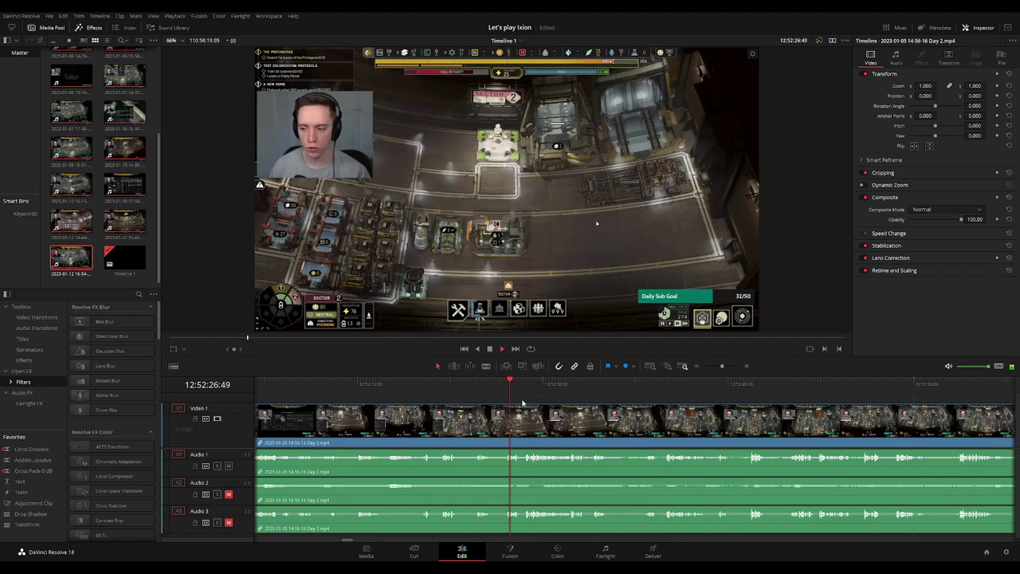
scroll(702, 407, up, 3)
scroll(702, 408, up, 1)
click(576, 383)
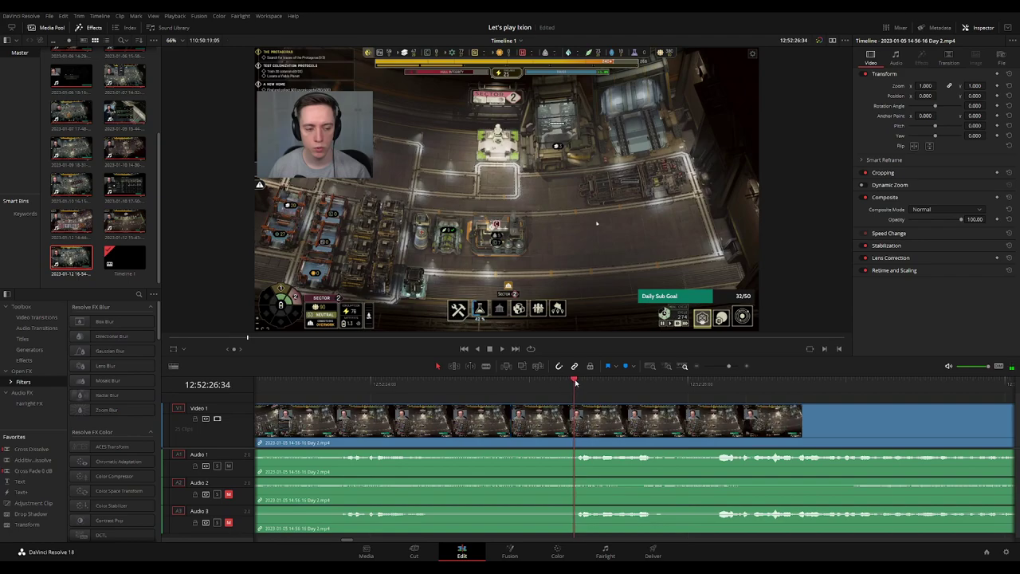
drag(566, 383, 521, 393)
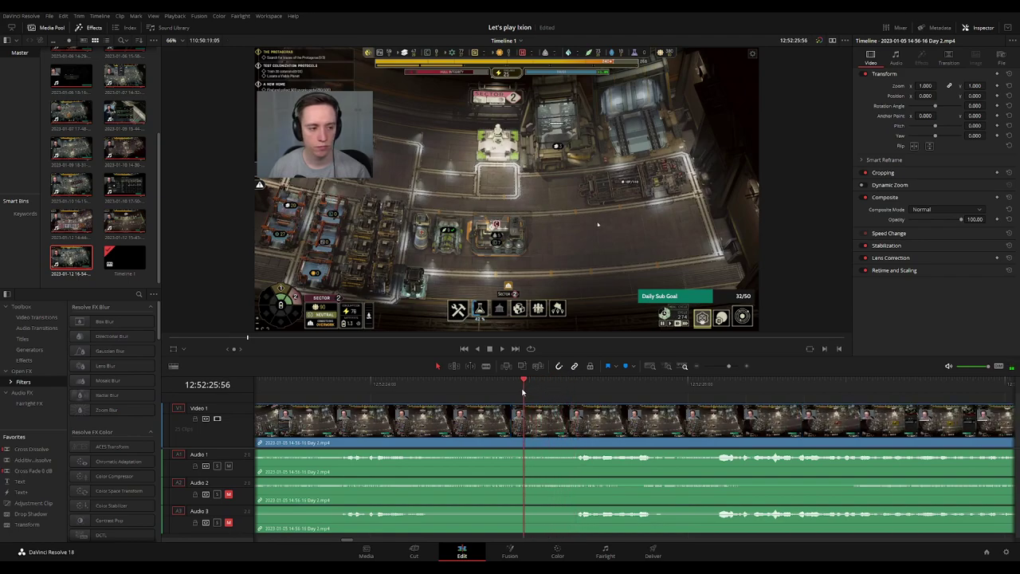
key(ctrl+b)
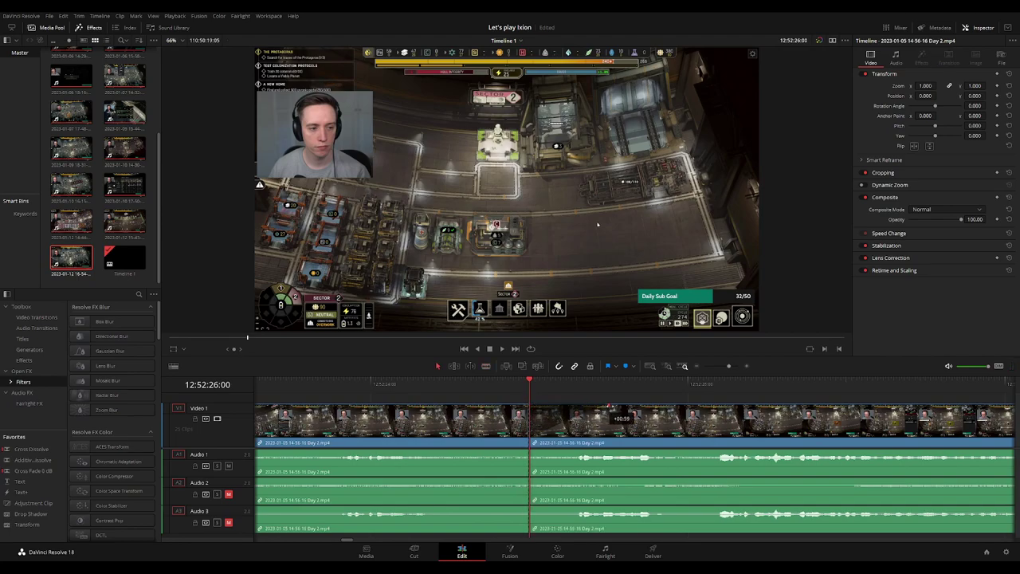
Save the project, then fade Audio 1 out before and in after the 12:52:26:00 cut
key(ctrl+s)
drag(526, 405, 505, 408)
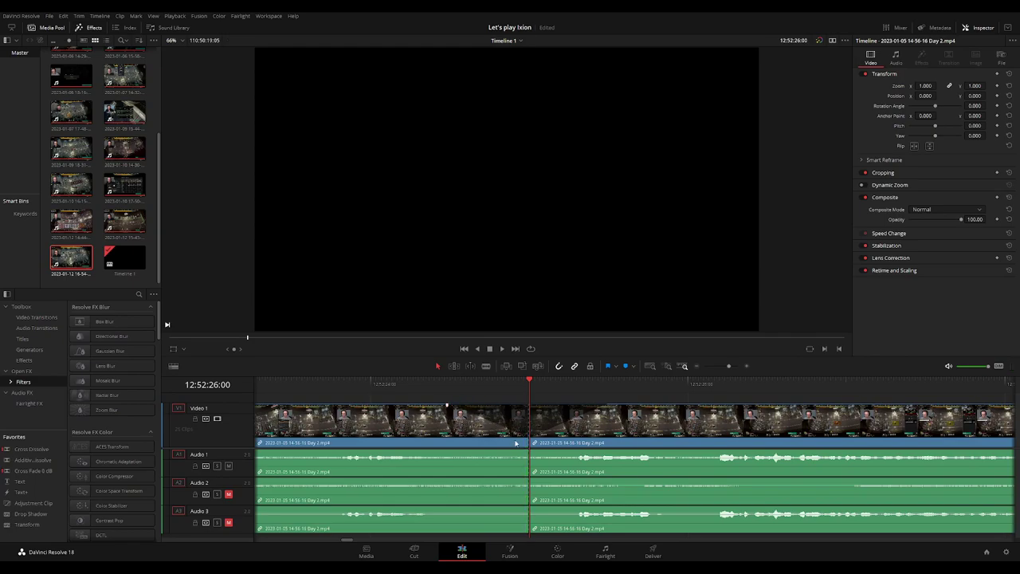
drag(525, 451, 453, 452)
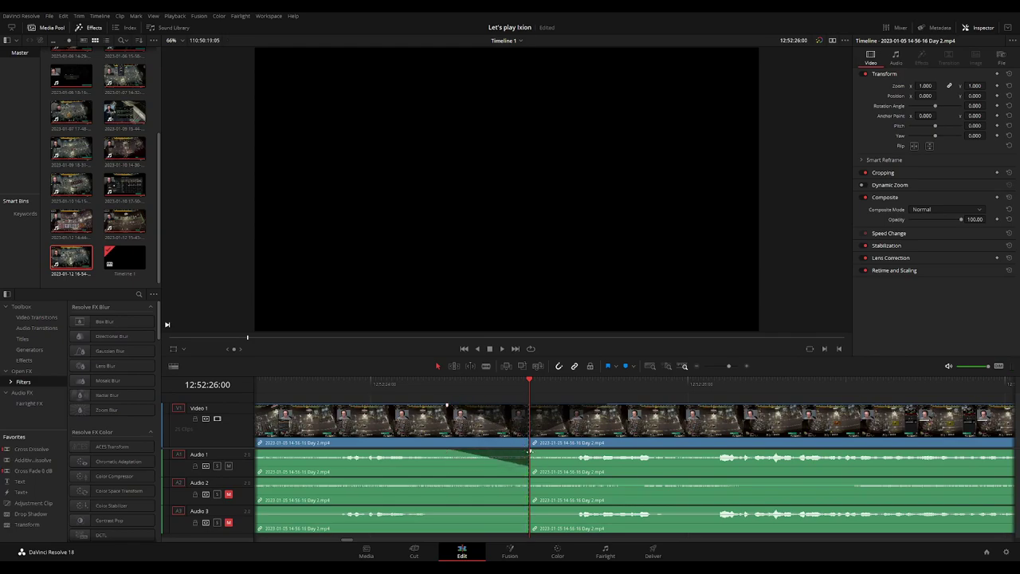
drag(529, 452, 594, 453)
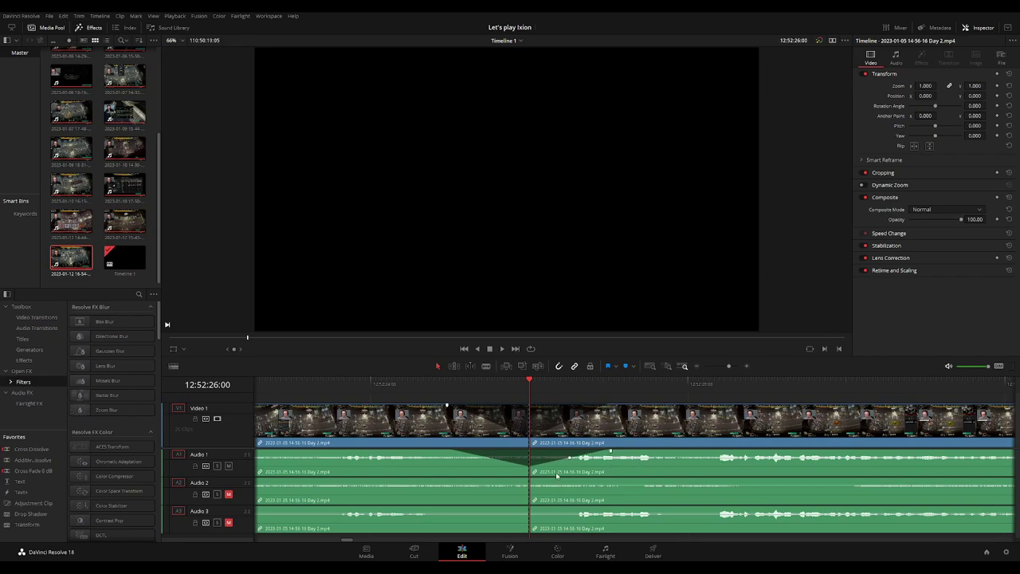
Add the Audio 2 fade-out and fade-in and the Audio 3 fade-in, then play across the cut
drag(530, 480, 463, 480)
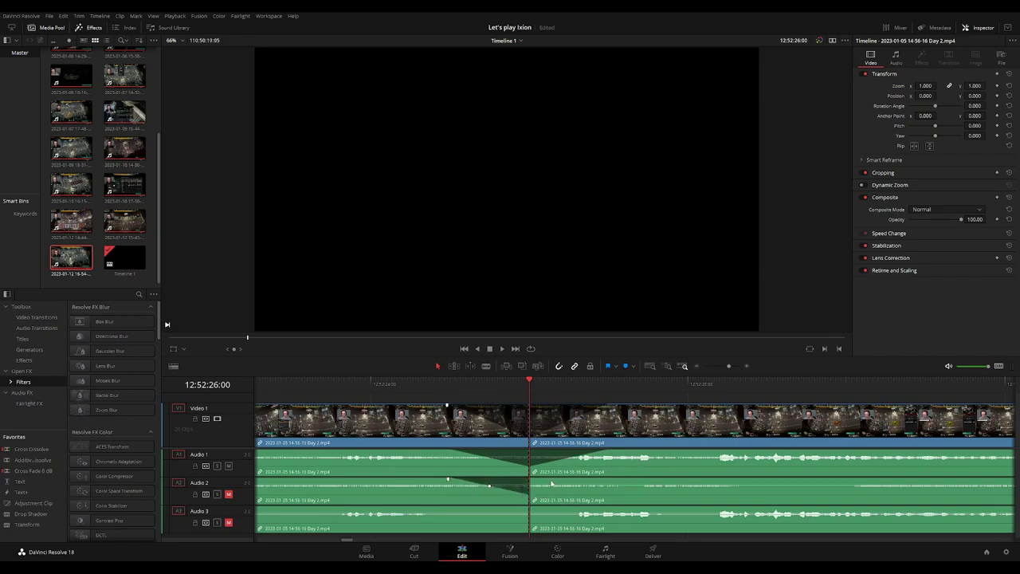
drag(549, 480, 611, 480)
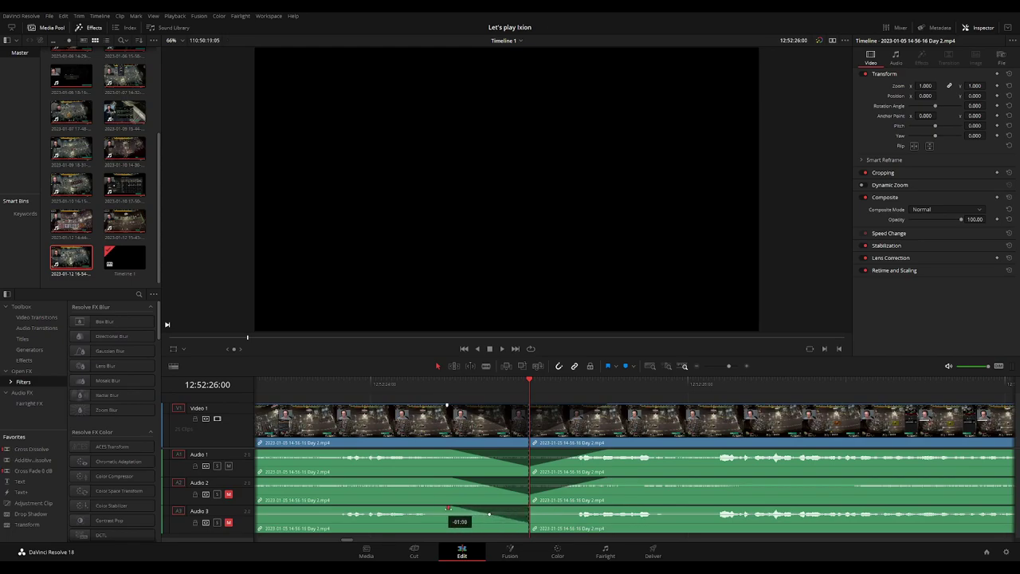
drag(533, 508, 587, 508)
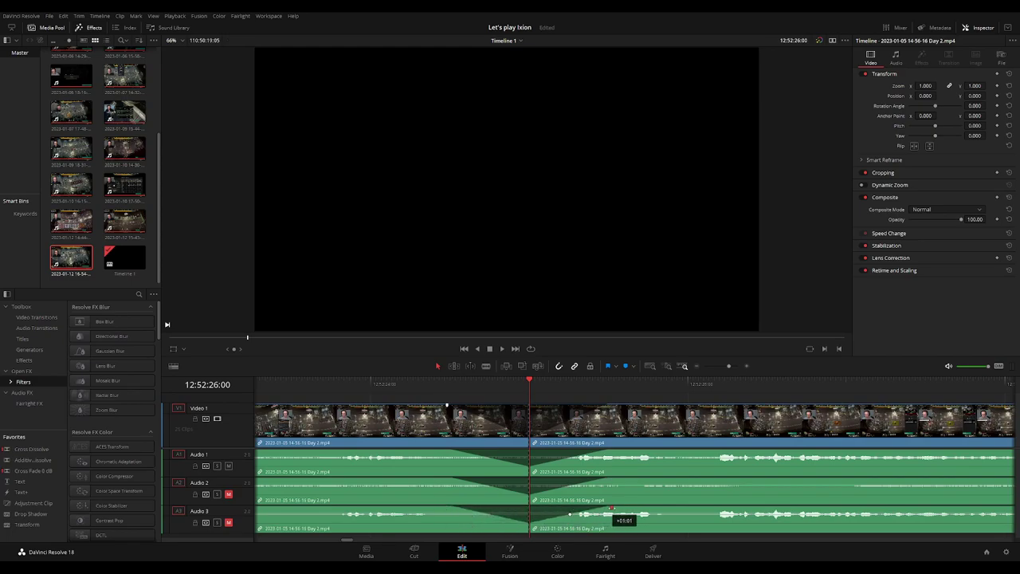
click(345, 389)
key(space)
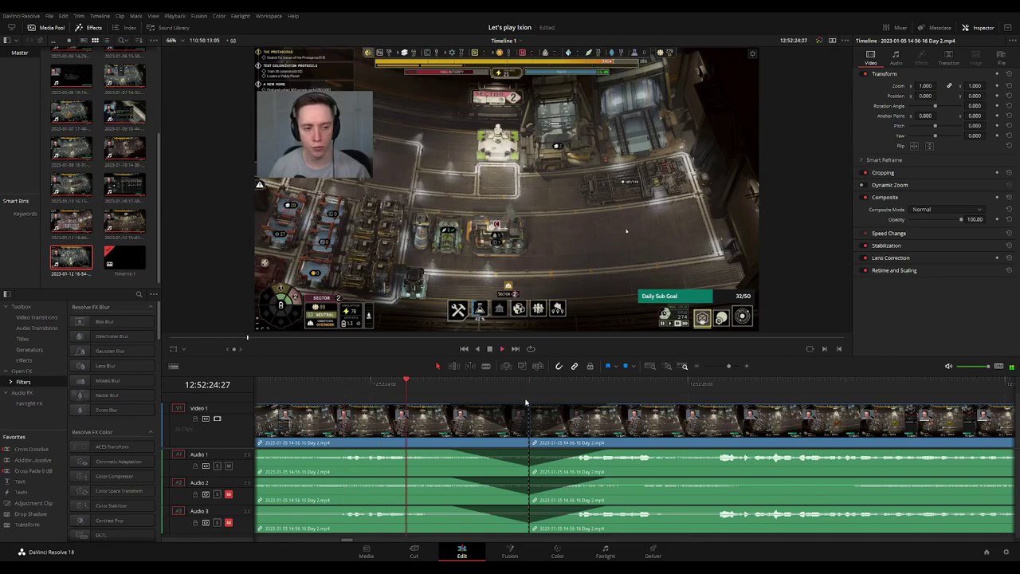
scroll(517, 403, down, 3)
click(507, 389)
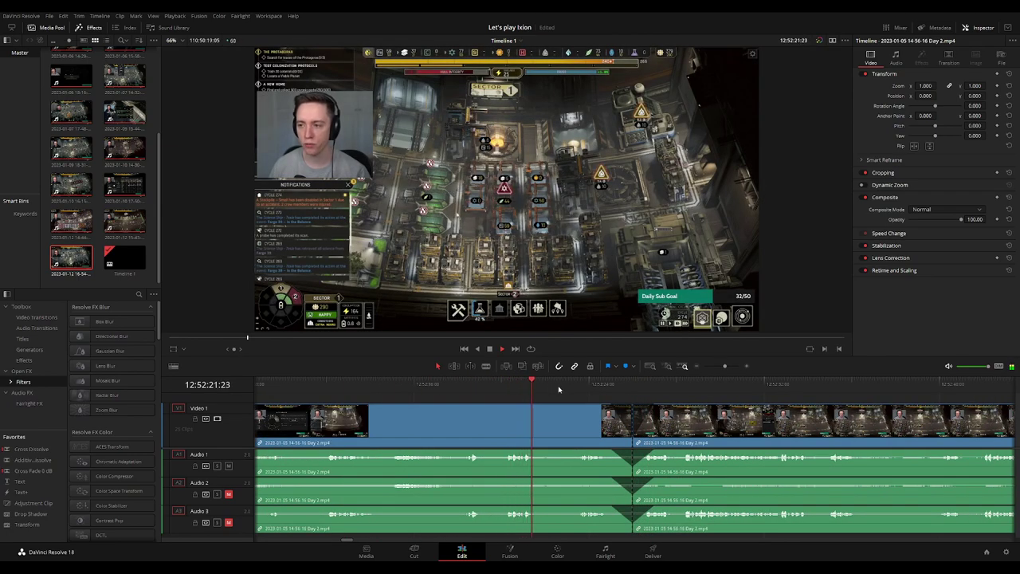
click(576, 387)
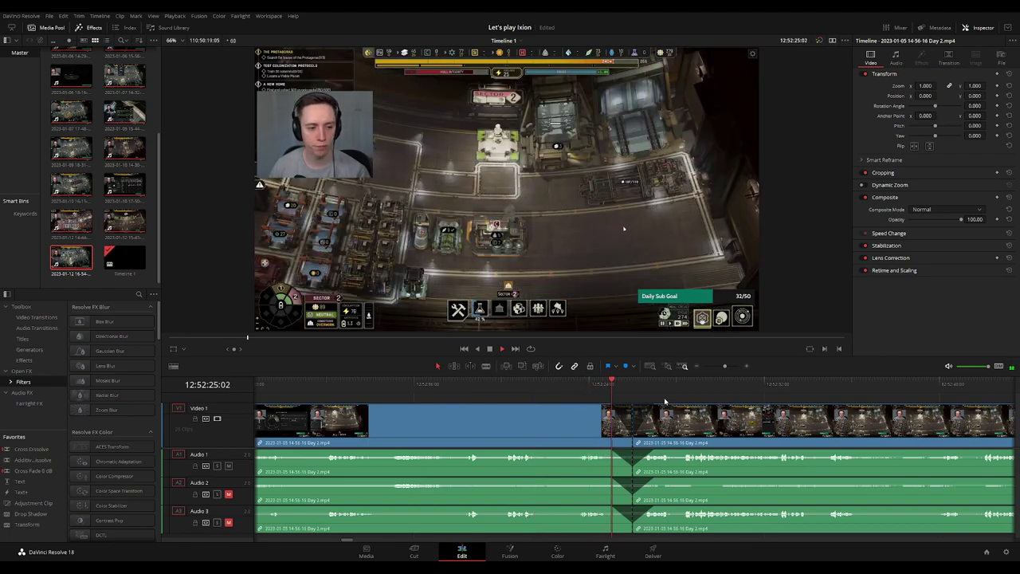
scroll(664, 399, down, 2)
scroll(638, 398, down, 2)
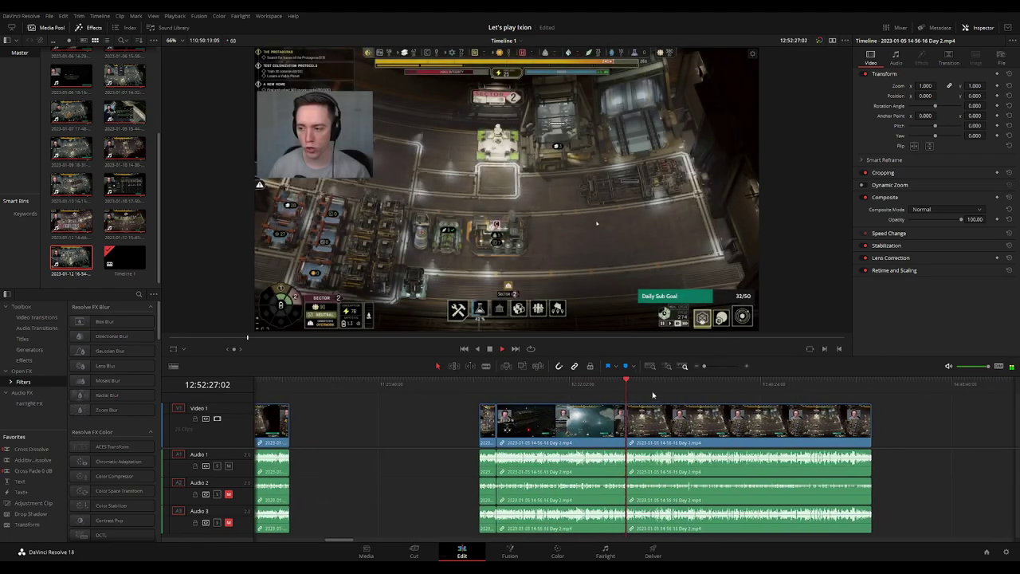
scroll(558, 395, down, 2)
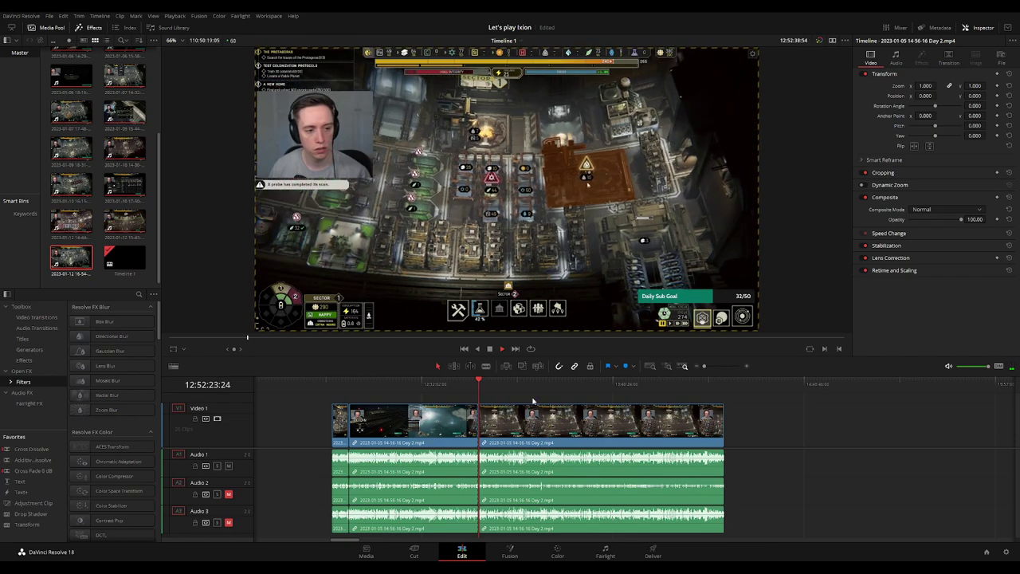
scroll(479, 385, right, 2)
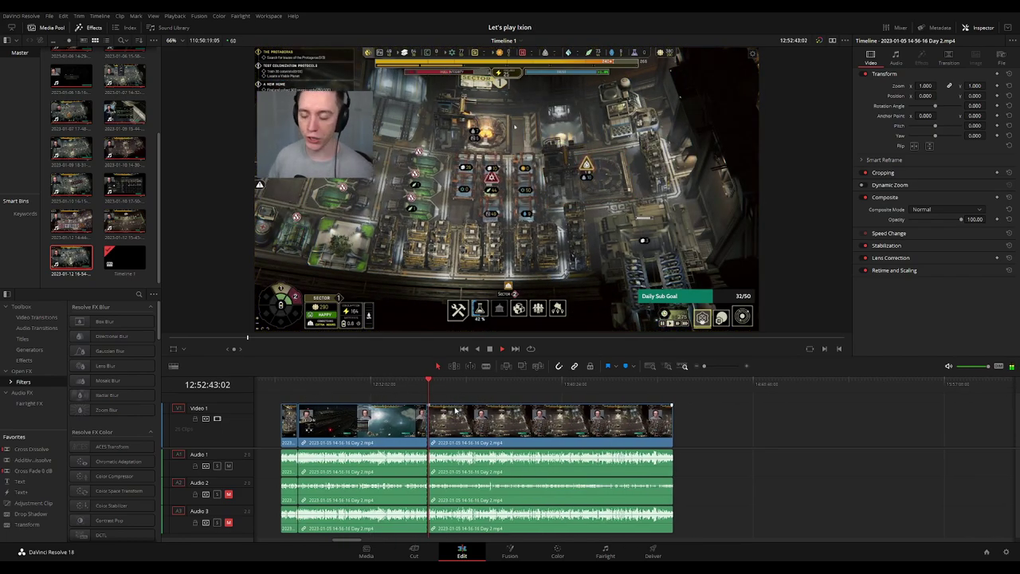
scroll(492, 412, left, 8)
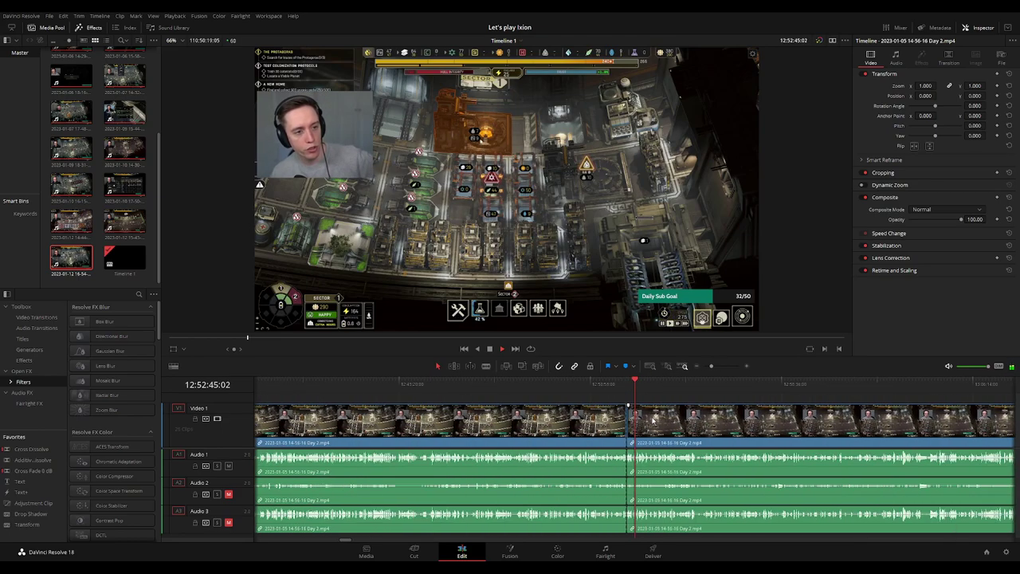
scroll(659, 414, left, 5)
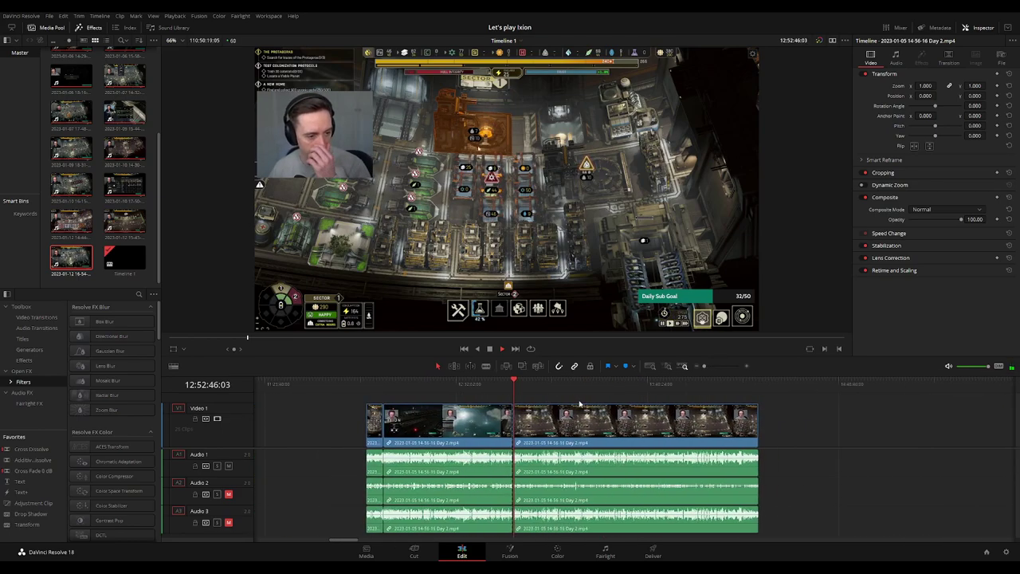
click(373, 386)
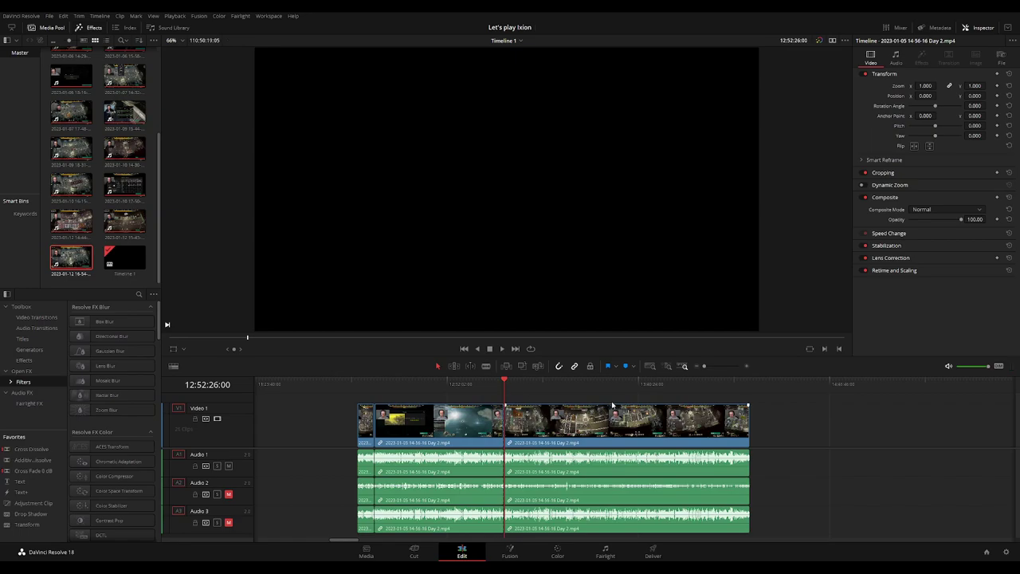
scroll(613, 406, right, 8)
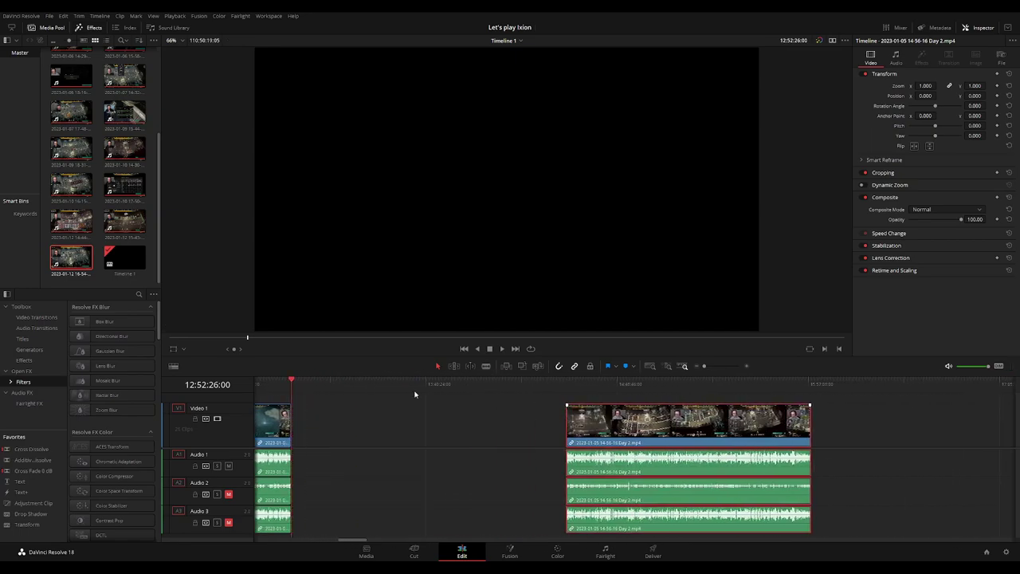
Clear the selection, zoom out, and move the second clip closer to the first
click(403, 403)
click(301, 389)
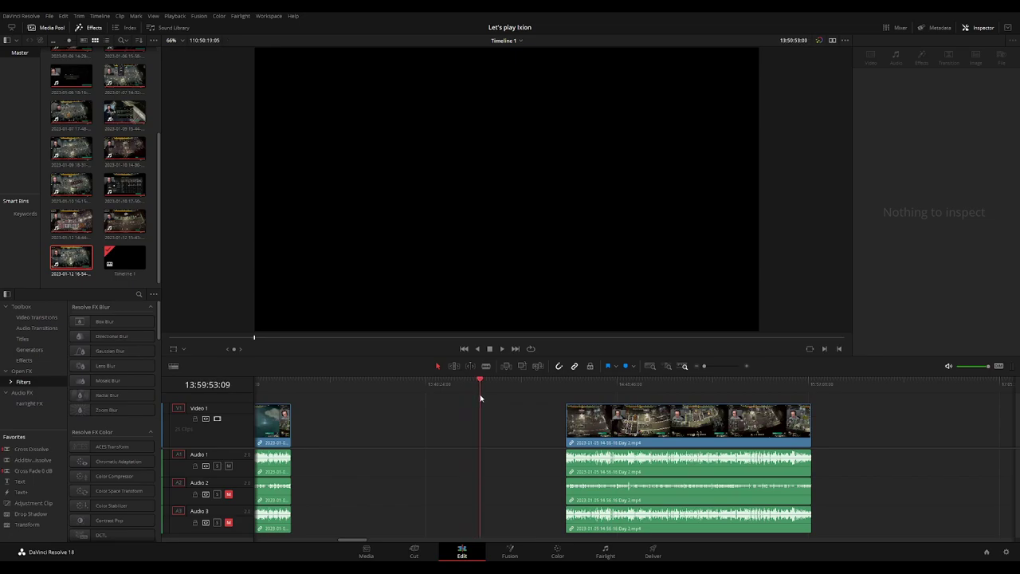
drag(481, 397, 640, 389)
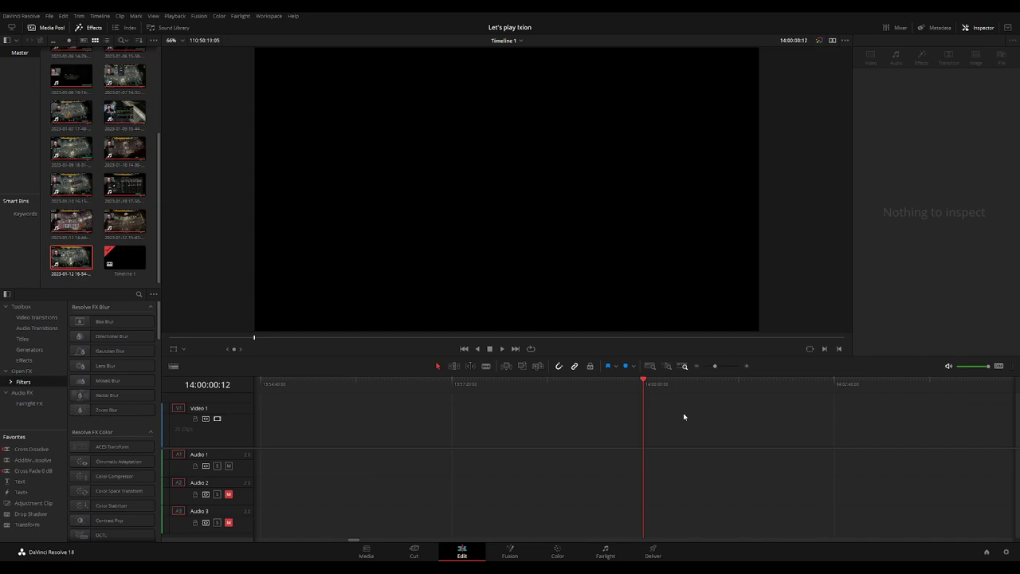
key(shift+z)
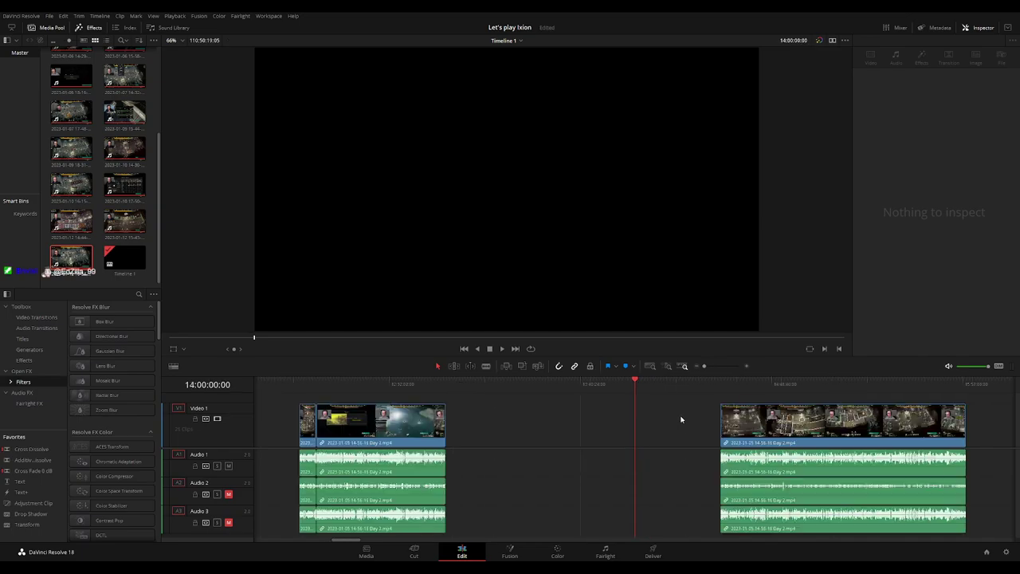
mouse_move(678, 418)
mouse_down()
mouse_move(700, 428)
mouse_move(708, 401)
mouse_up()
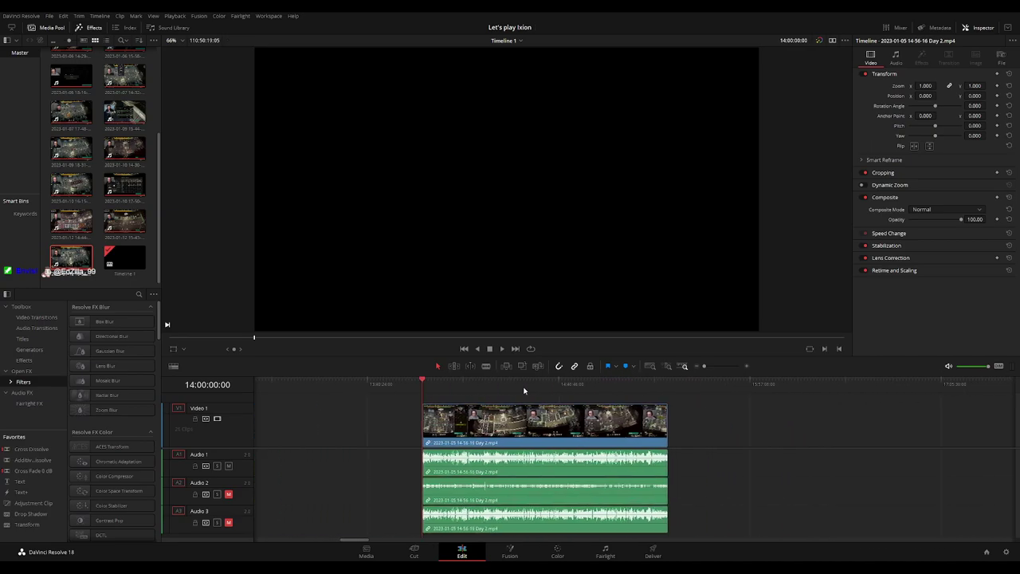
key(space)
Find the last city frame before the space scene and blade the clip at 14:52:03:30
scroll(551, 406, right, 5)
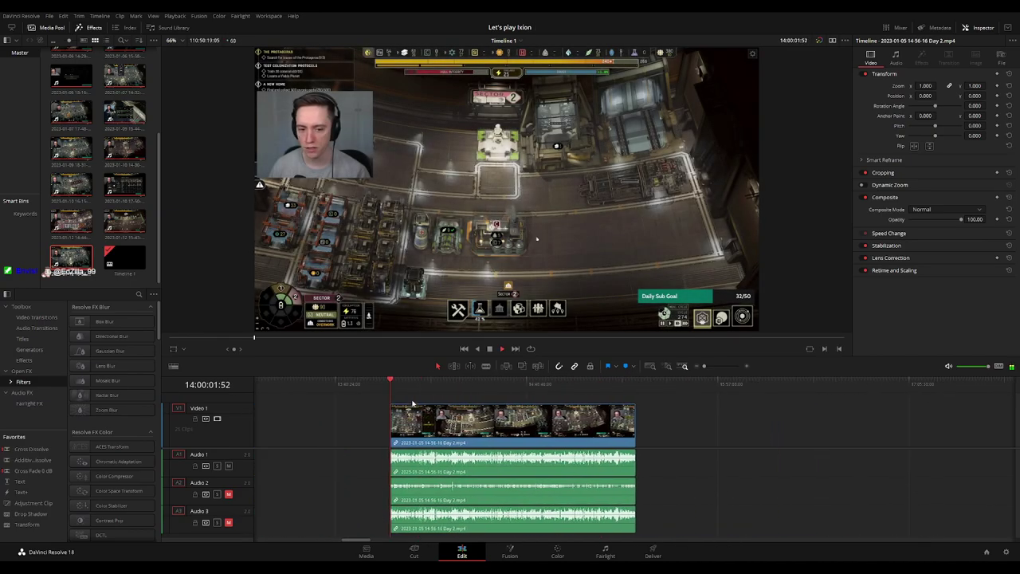
drag(460, 384, 537, 396)
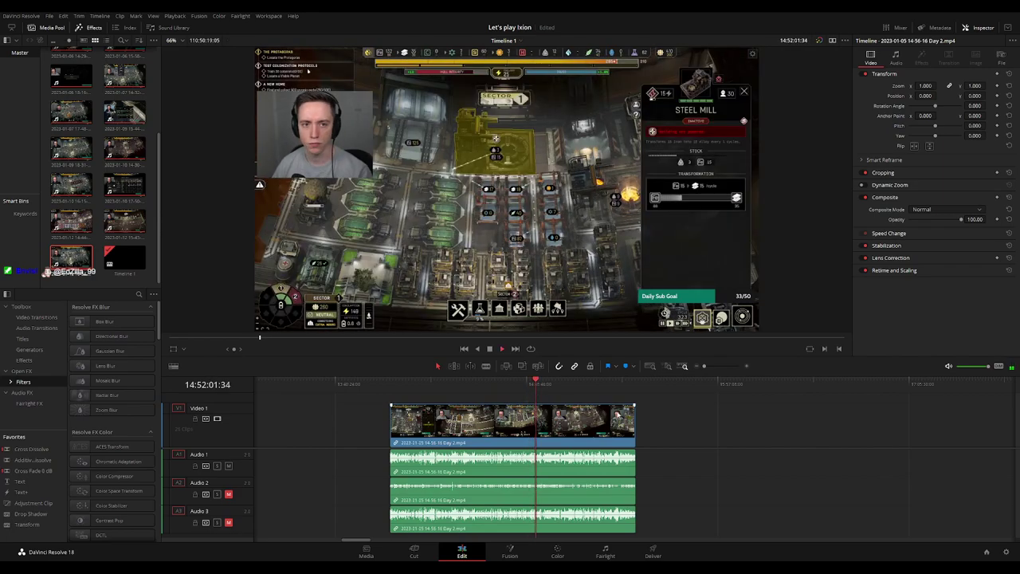
key(space)
scroll(684, 408, up, 3)
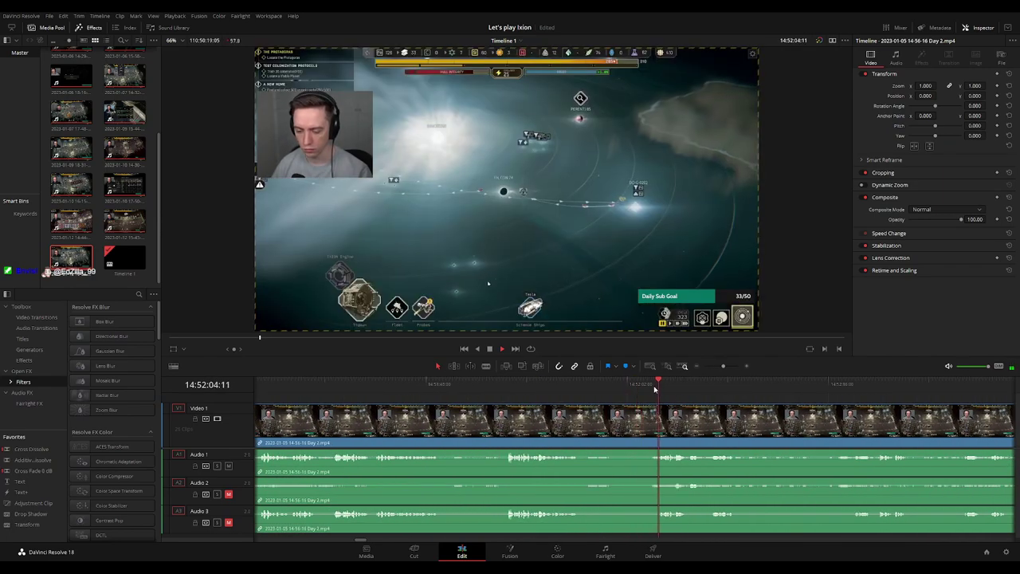
scroll(615, 408, up, 2)
scroll(574, 402, up, 2)
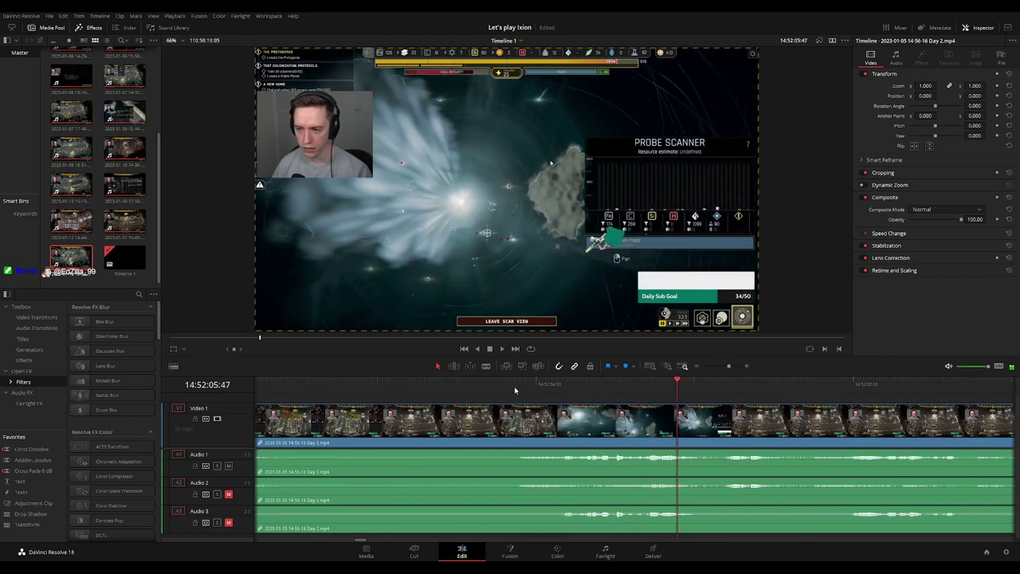
click(518, 390)
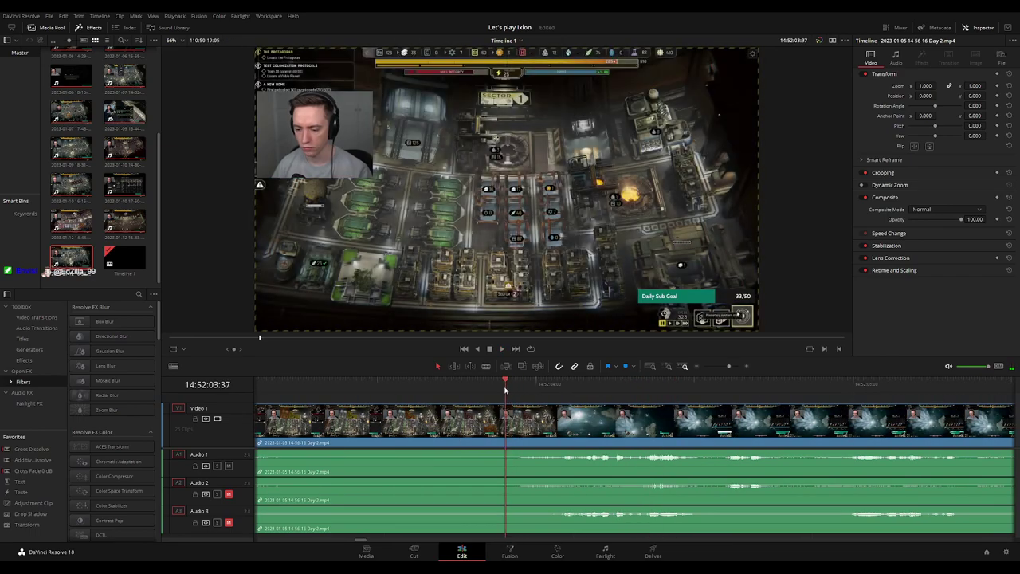
click(497, 390)
click(501, 416)
Add fade-outs before and fade-ins after the 14:52:03:30 cut on Audio 1, 2 and 3
key(a)
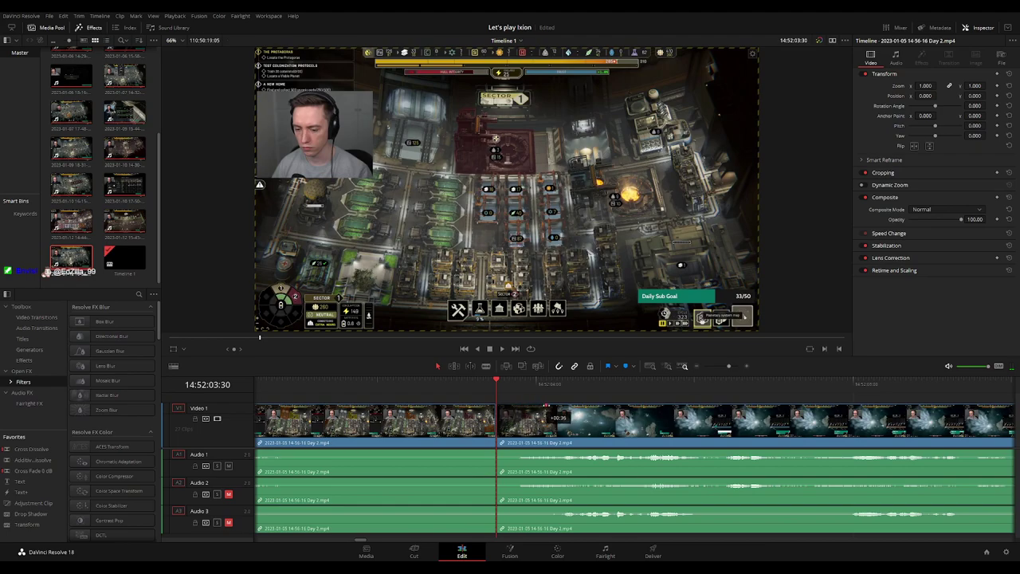
drag(578, 410, 446, 410)
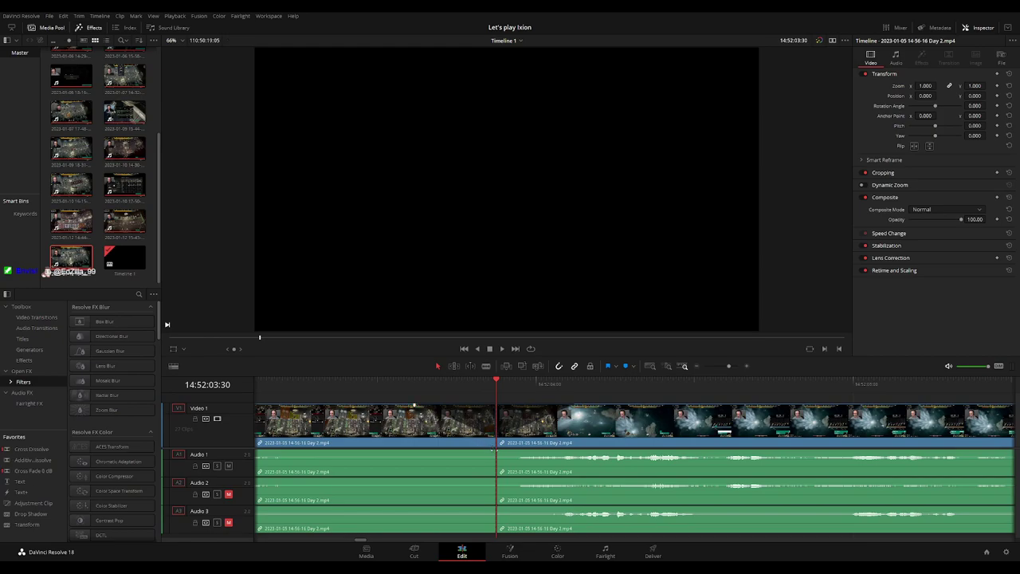
drag(492, 450, 407, 452)
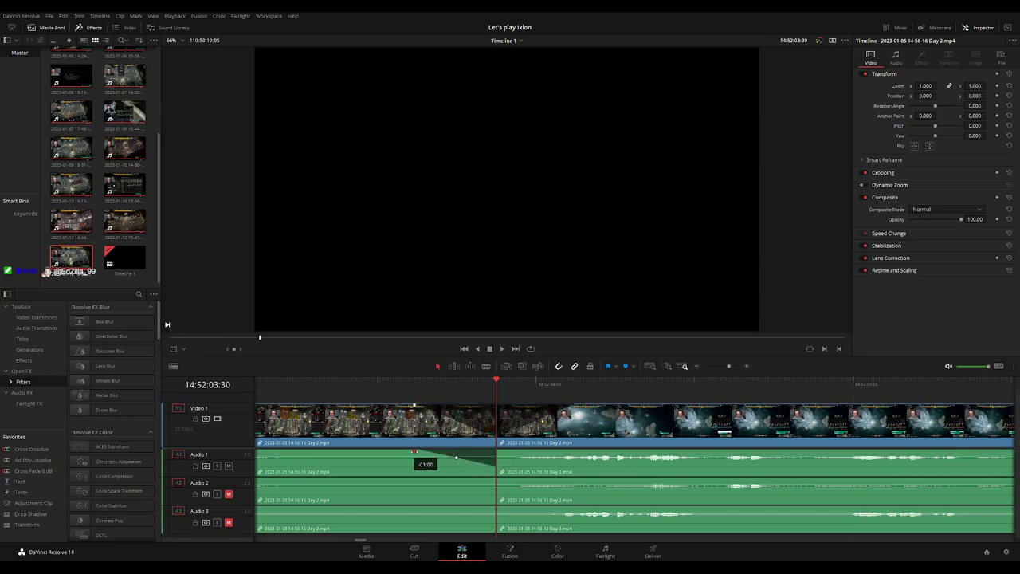
drag(498, 450, 558, 452)
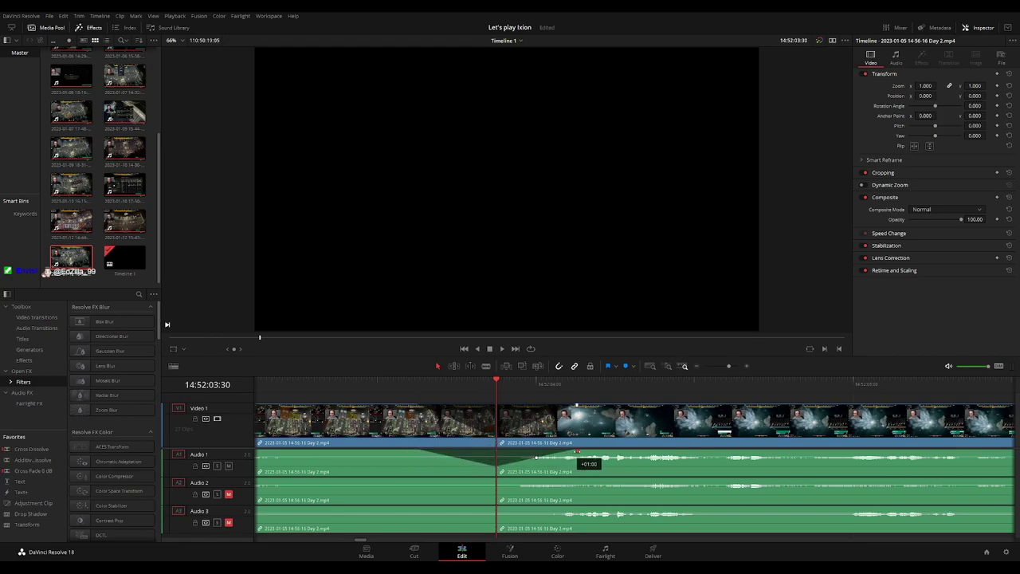
drag(492, 481, 422, 480)
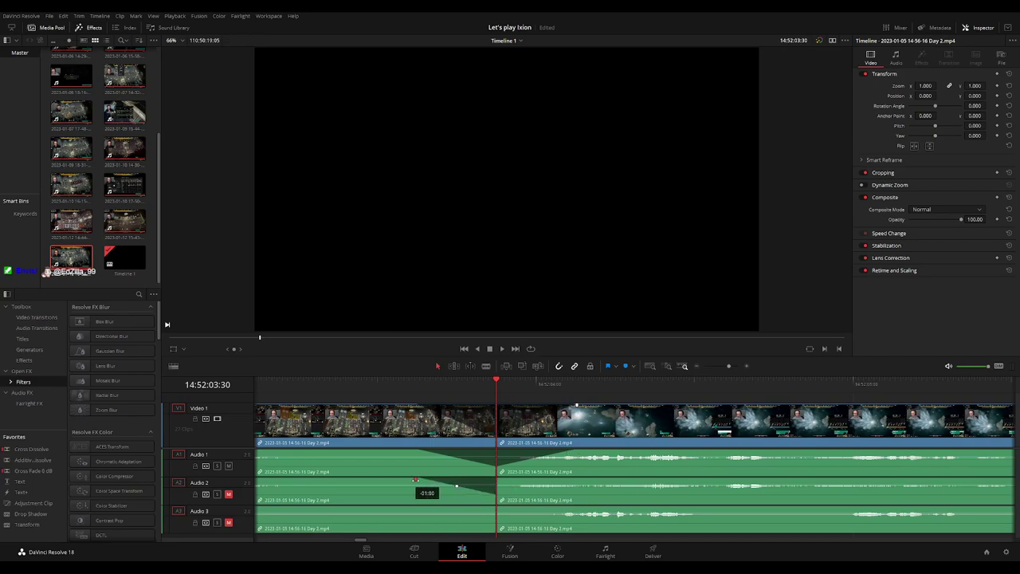
drag(498, 479, 569, 480)
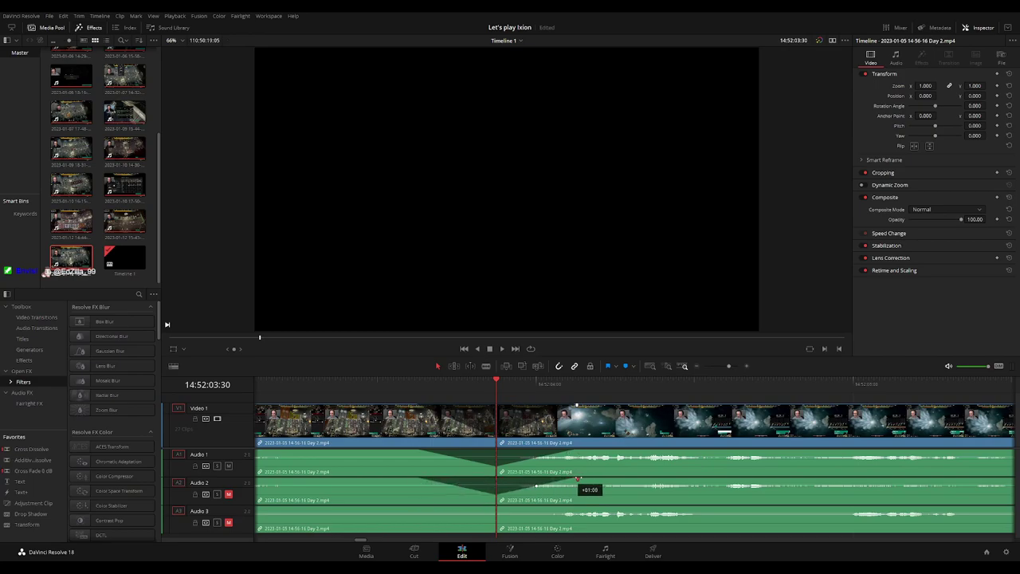
drag(497, 508, 430, 507)
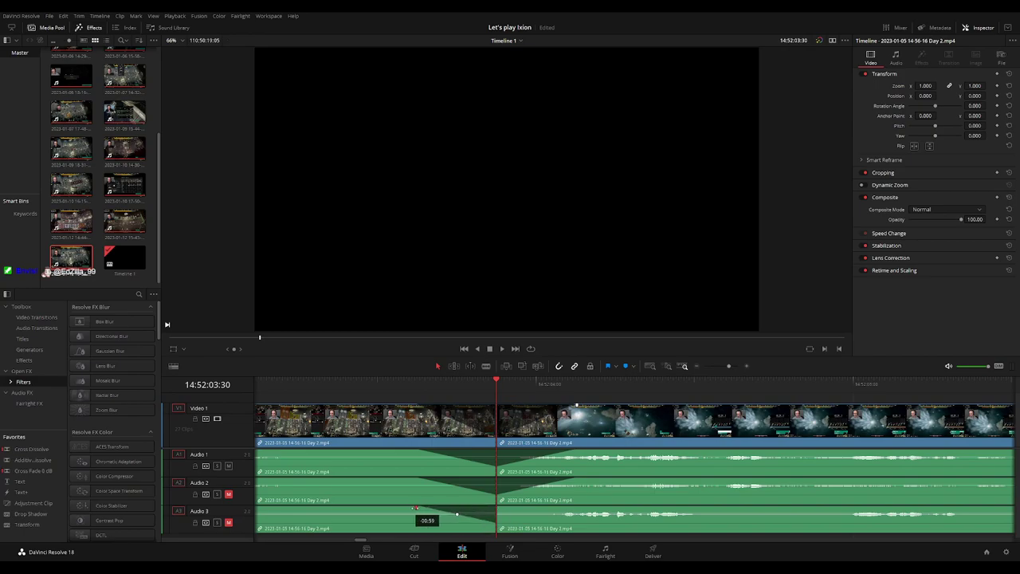
drag(497, 508, 569, 508)
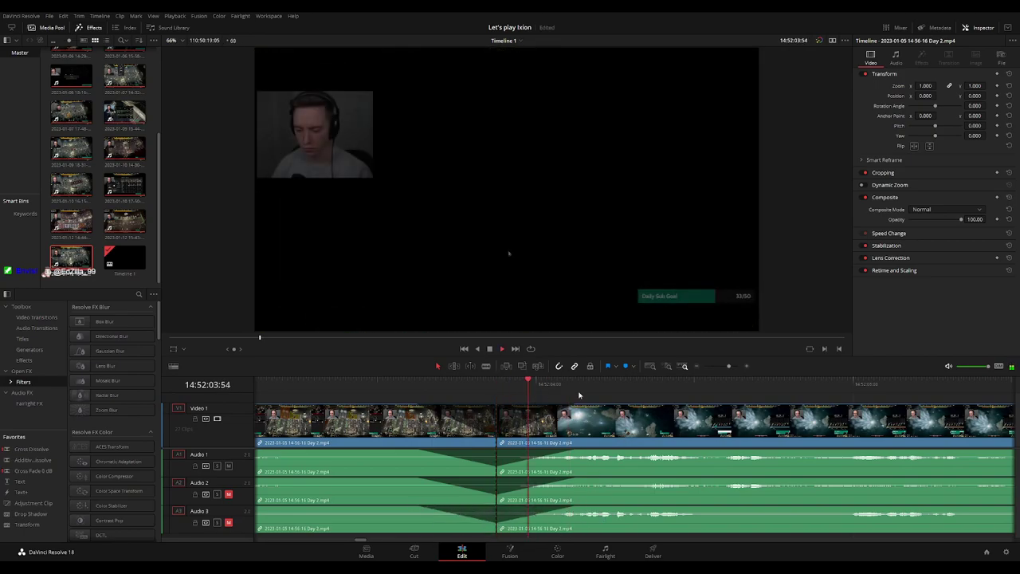
Push the piece after the 14:52:03:30 cut far right along the timeline, then deselect it
scroll(635, 402, down, 3)
scroll(638, 407, down, 3)
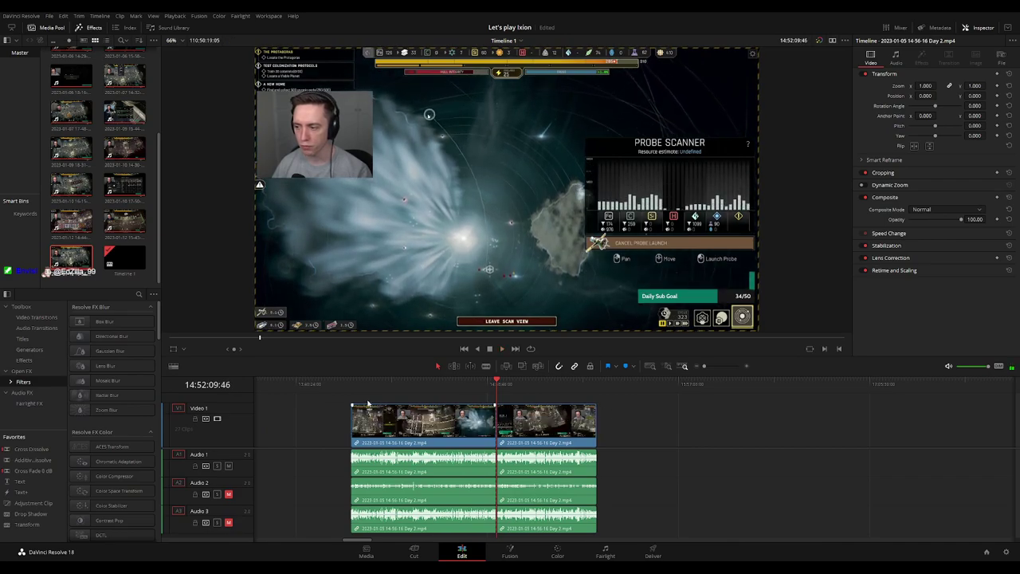
key(Home)
click(498, 392)
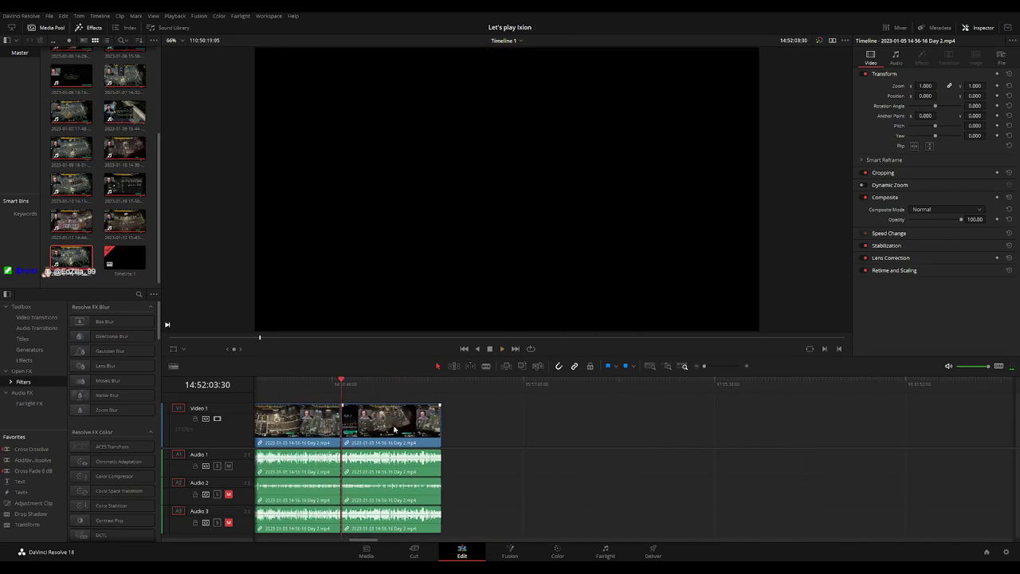
drag(390, 418, 688, 419)
click(494, 418)
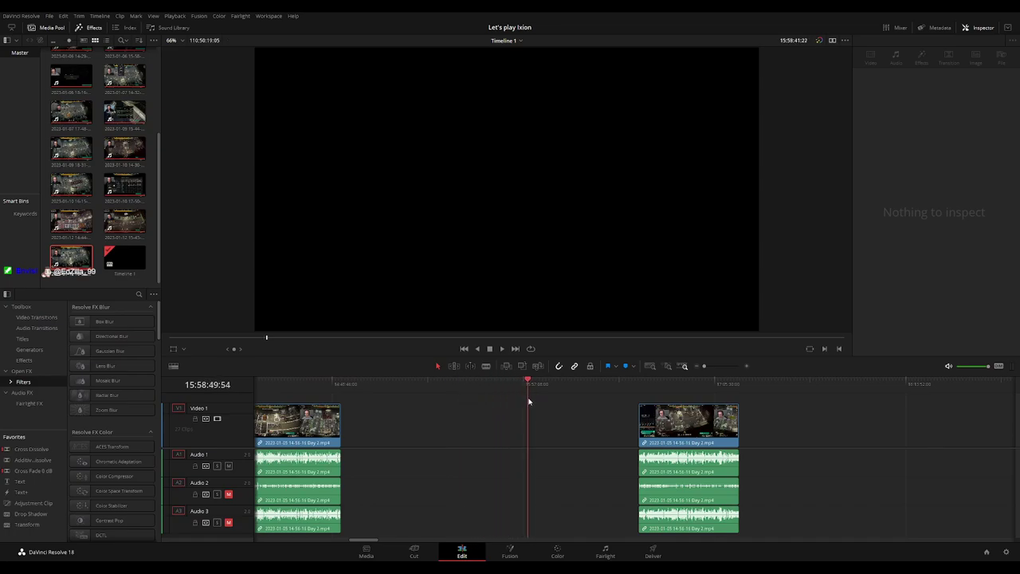
scroll(635, 389, up, 2)
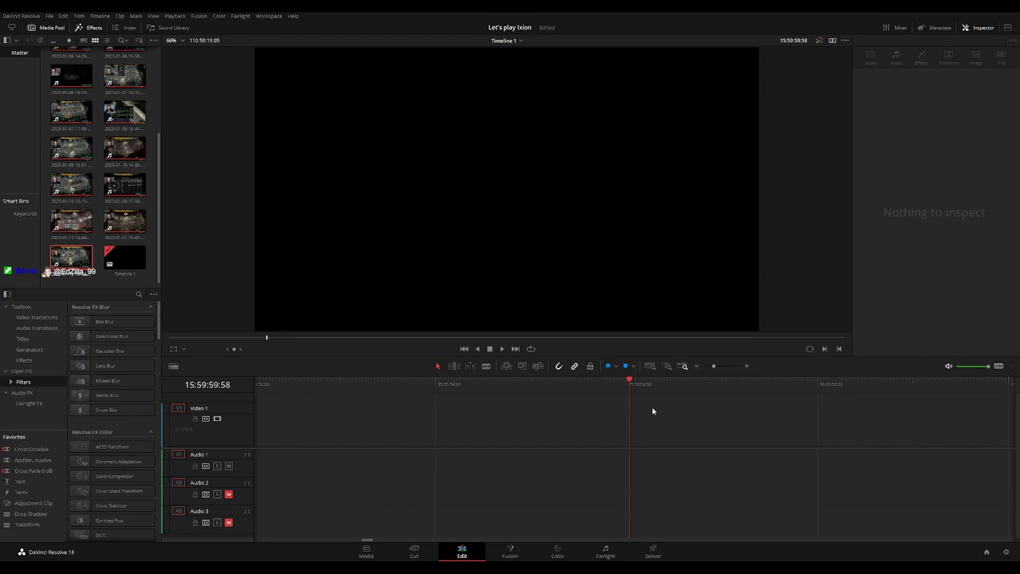
Drag the separated second piece back so it sits directly after the first clip
scroll(703, 418, down, 2)
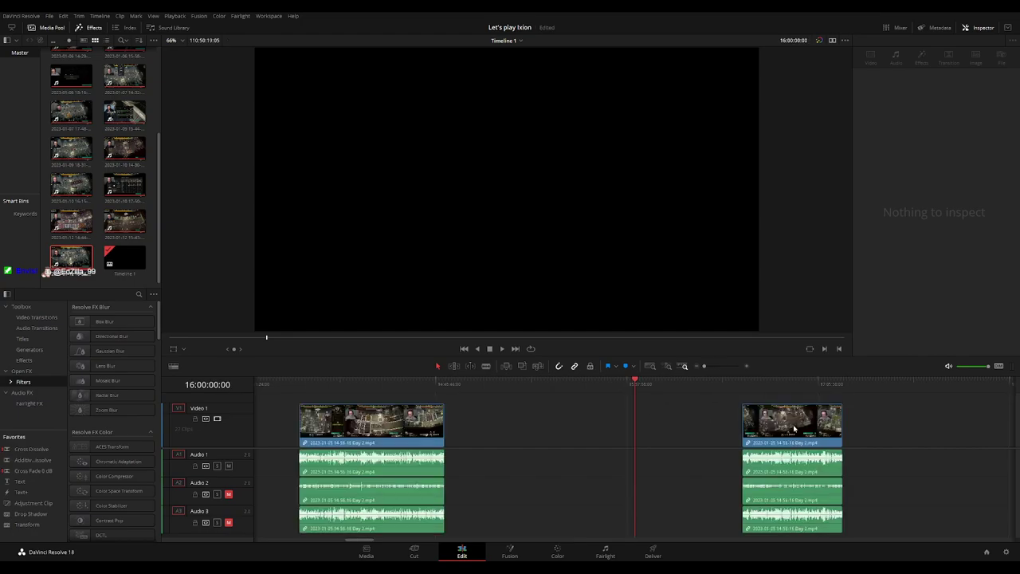
drag(792, 423, 686, 422)
scroll(605, 424, right, 3)
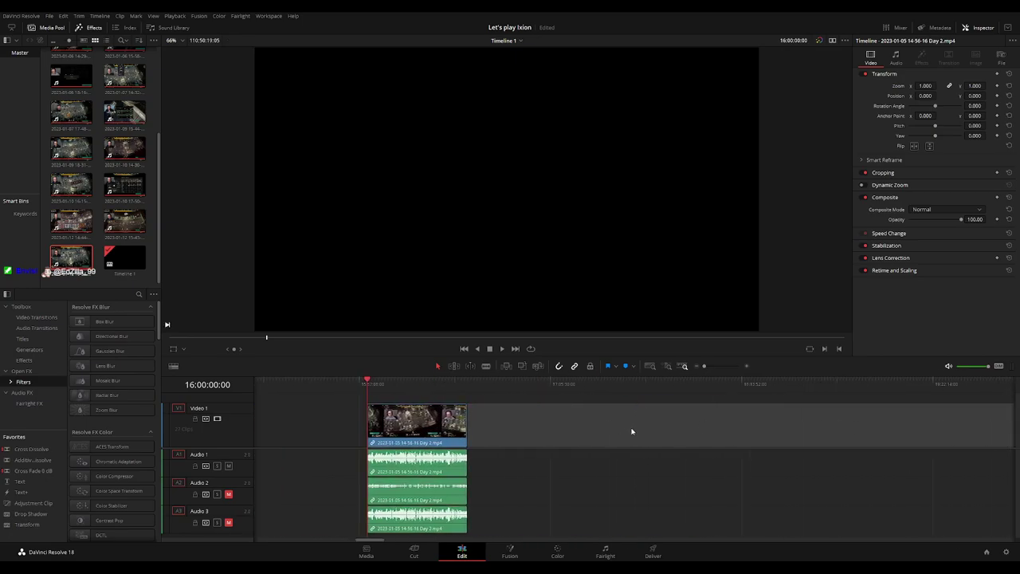
drag(629, 428, 462, 410)
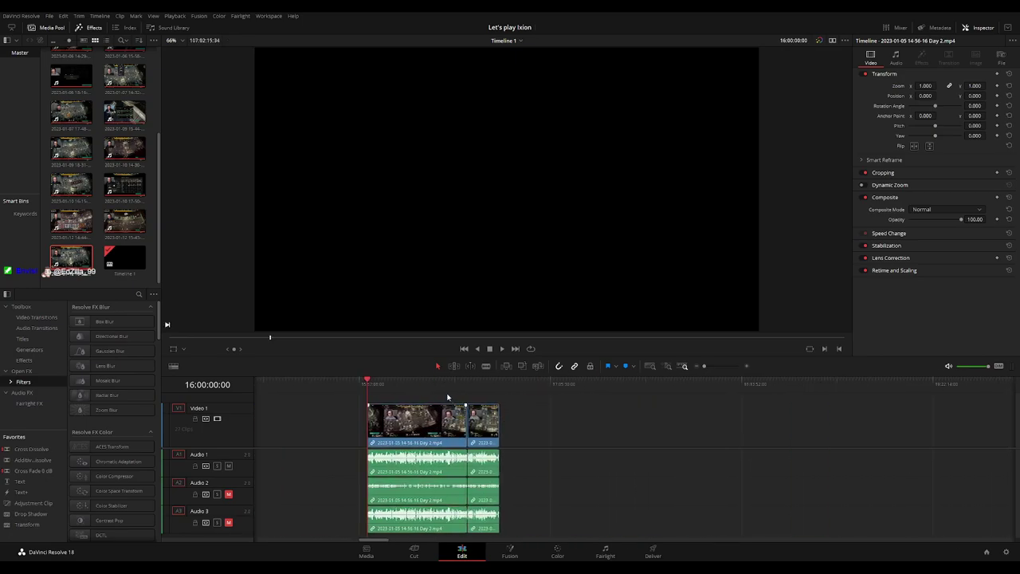
click(500, 386)
click(349, 386)
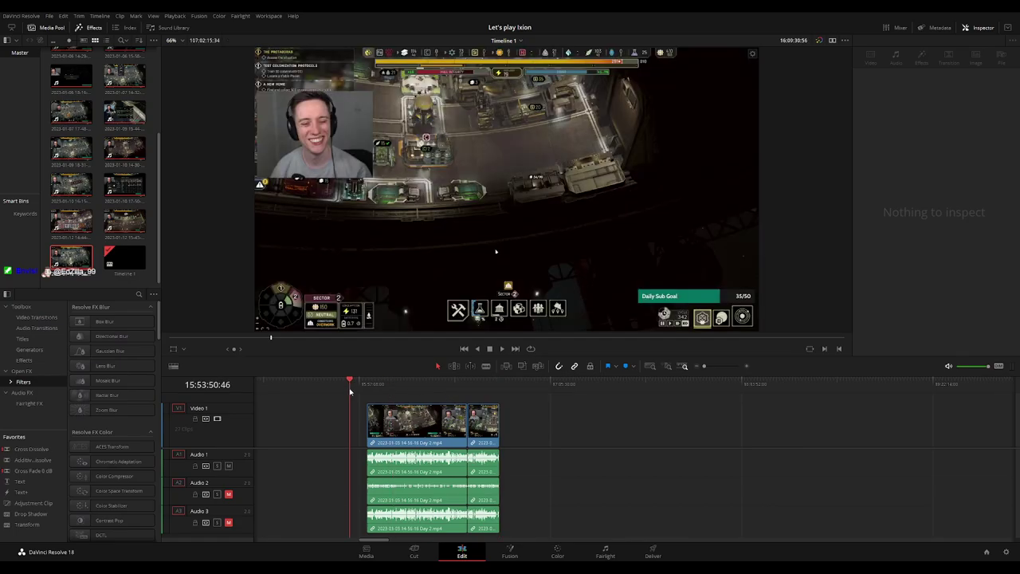
Slide the Day 2 part 3 clip left until it butts against the earlier clips
scroll(633, 403, right, 5)
scroll(850, 436, left, 2)
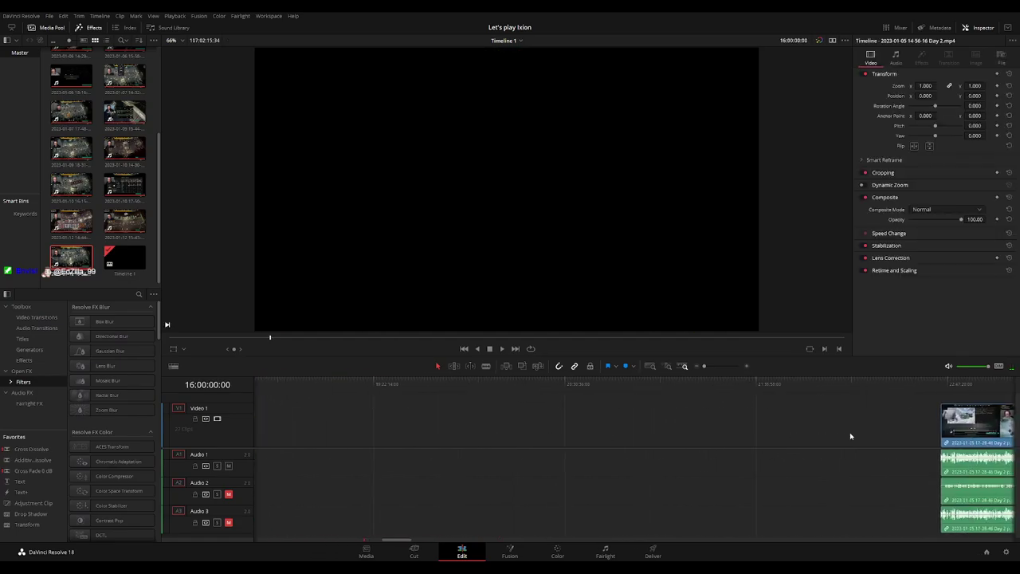
mouse_move(963, 433)
mouse_down()
mouse_move(420, 439)
mouse_move(596, 434)
mouse_up()
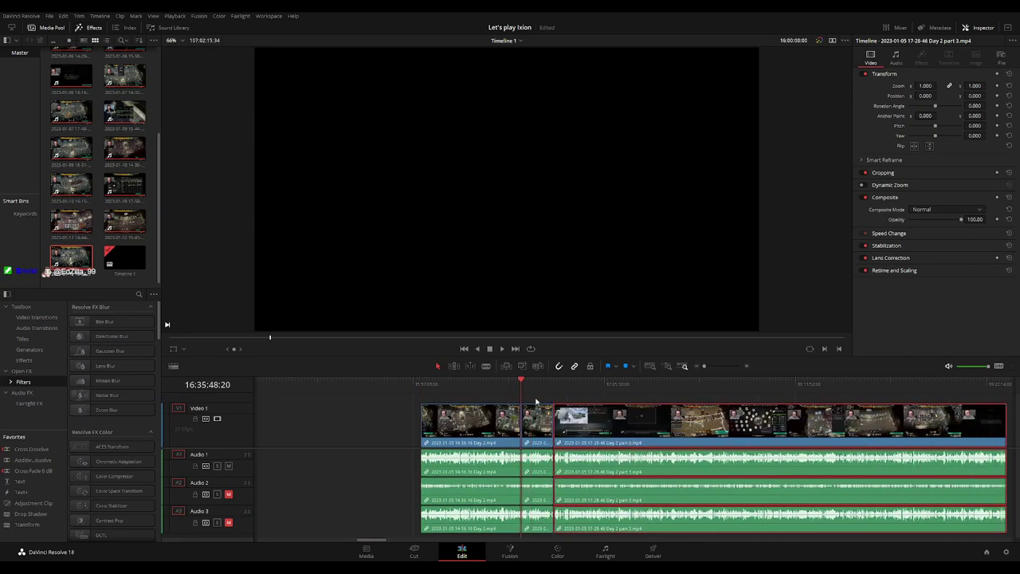
scroll(536, 401, up, 5)
key(space)
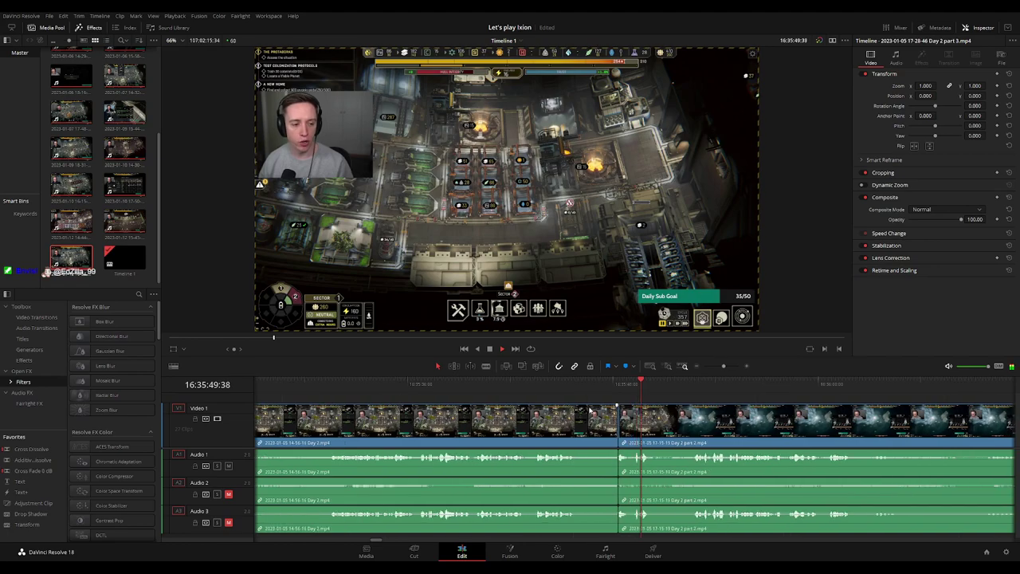
click(558, 384)
scroll(510, 399, up, 3)
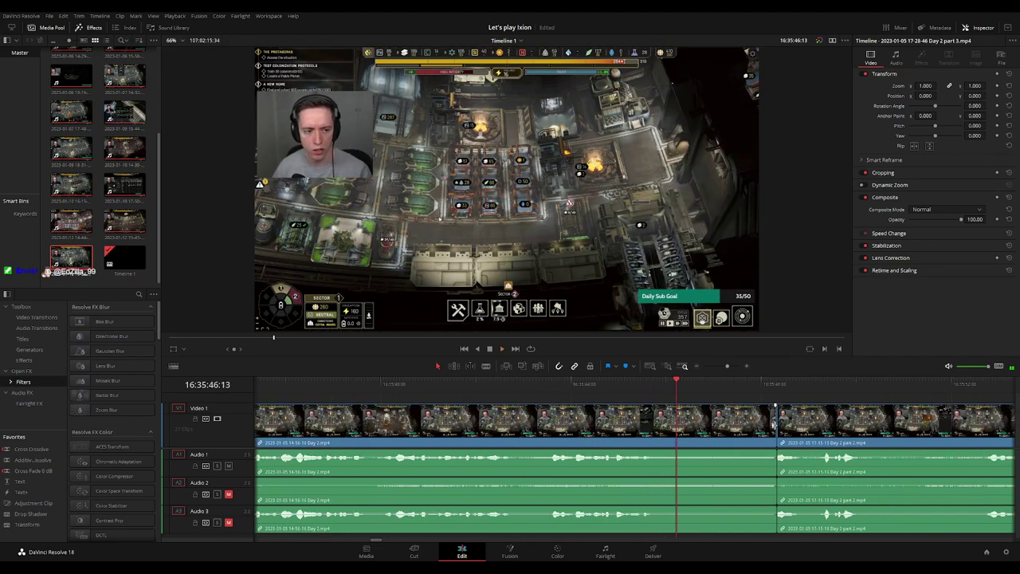
click(776, 427)
key(space)
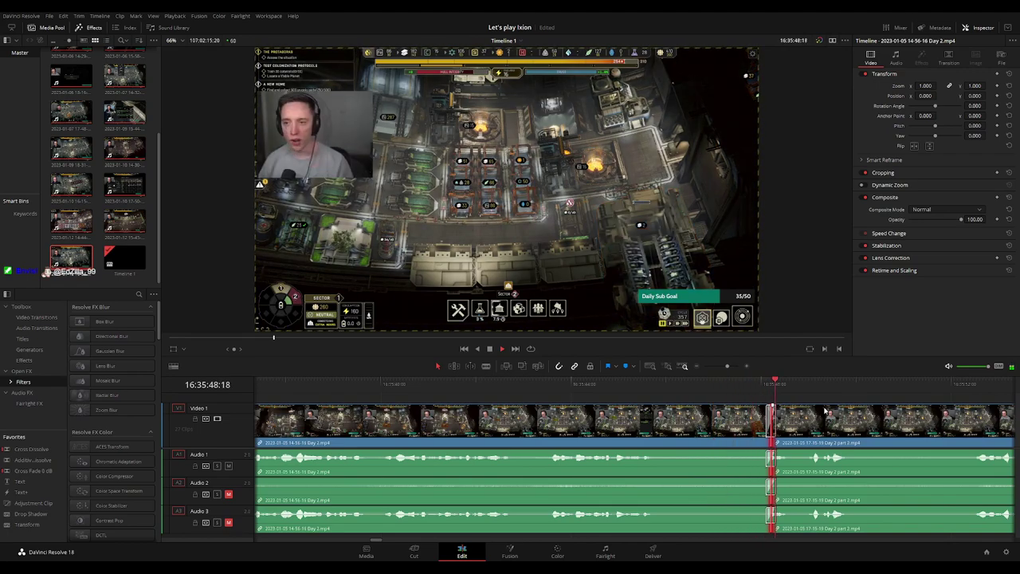
scroll(873, 402, up, 1)
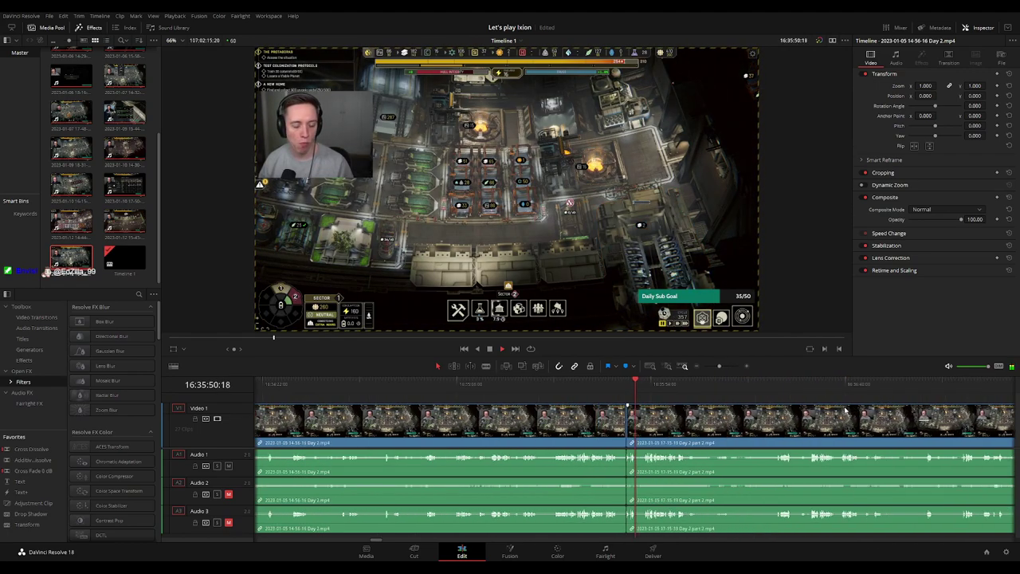
scroll(741, 401, down, 3)
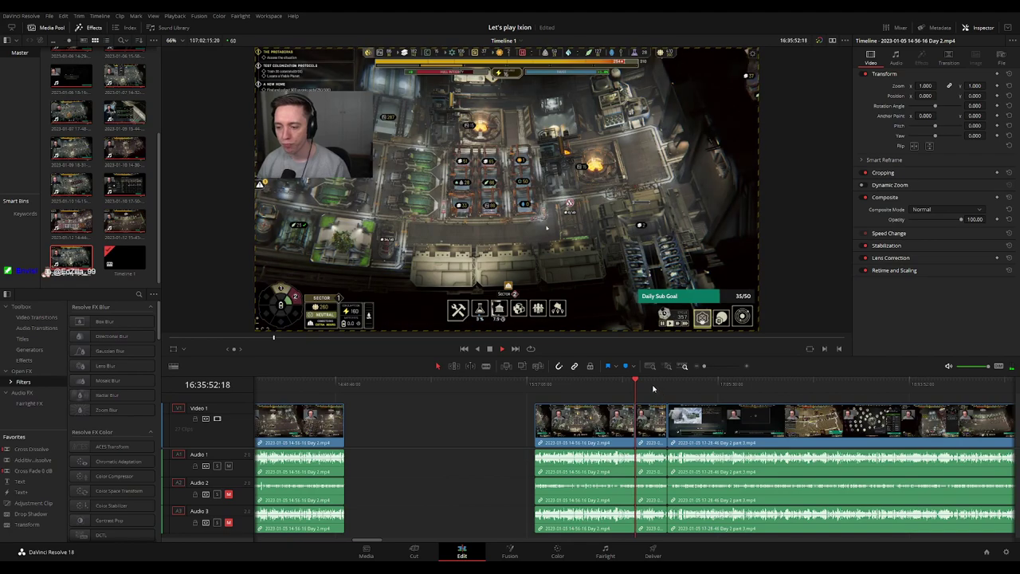
scroll(713, 404, up, 3)
scroll(713, 403, up, 2)
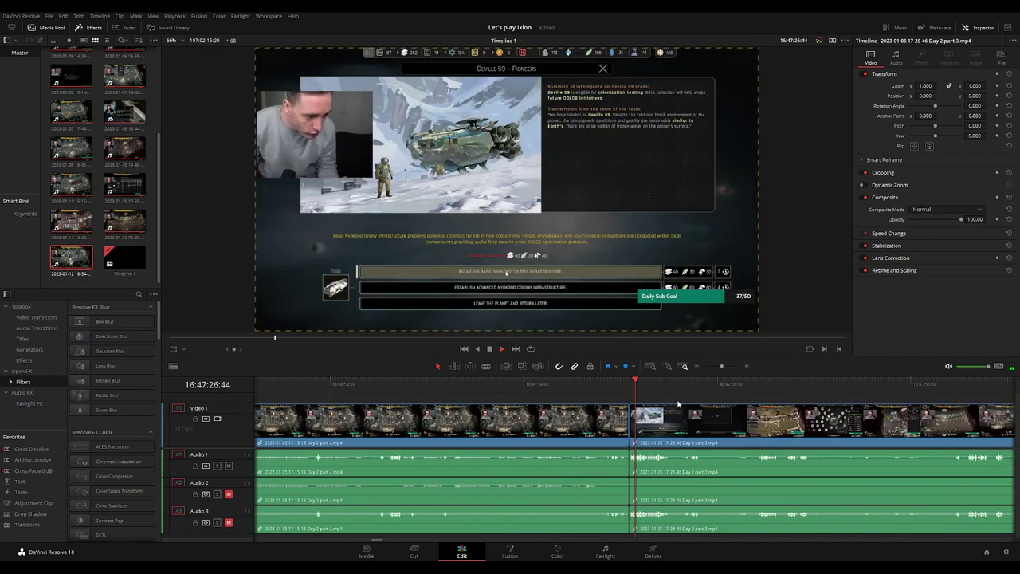
click(578, 383)
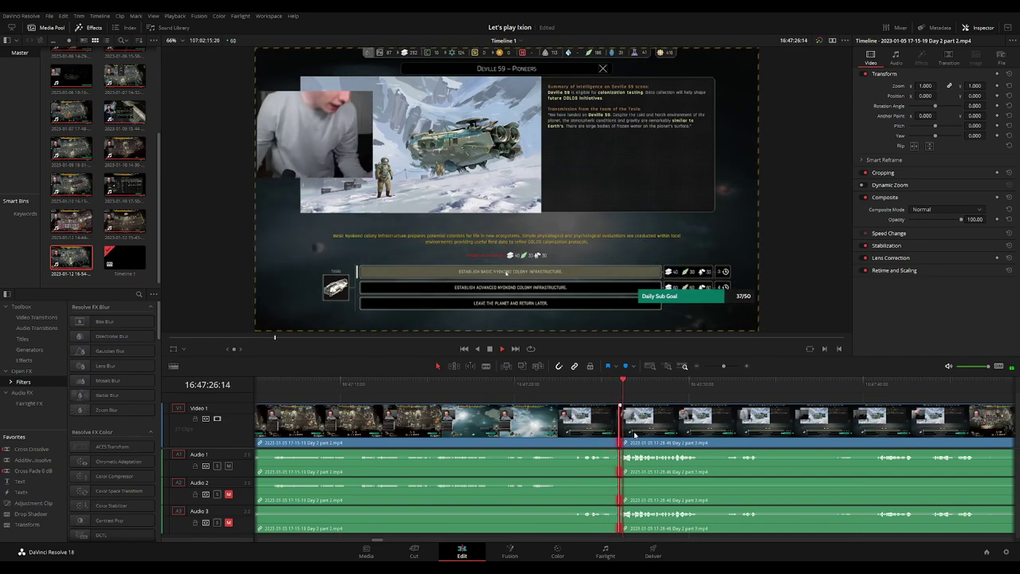
scroll(635, 430, up, 3)
scroll(558, 415, up, 2)
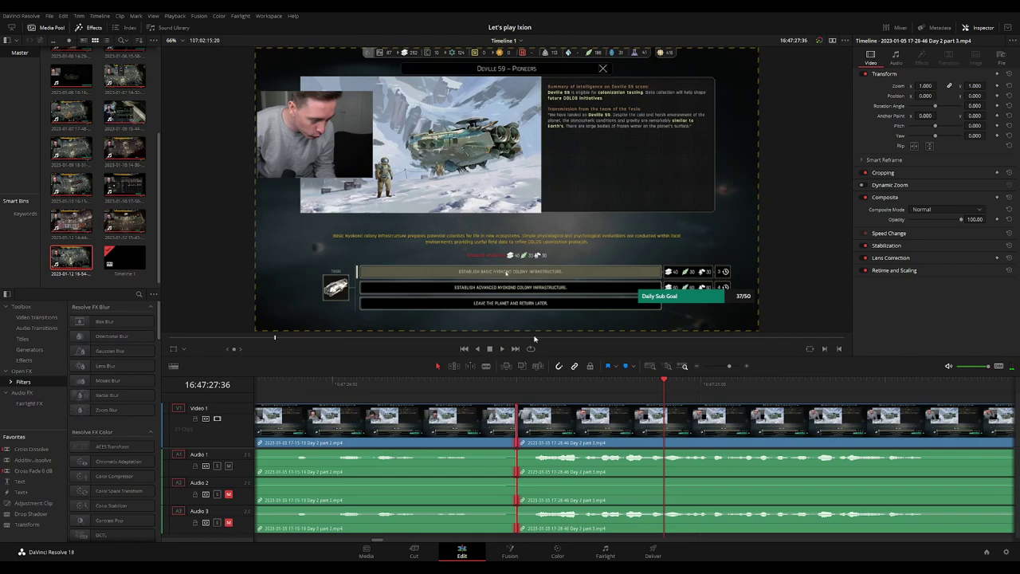
key(ctrl+shift+bracketleft)
click(419, 379)
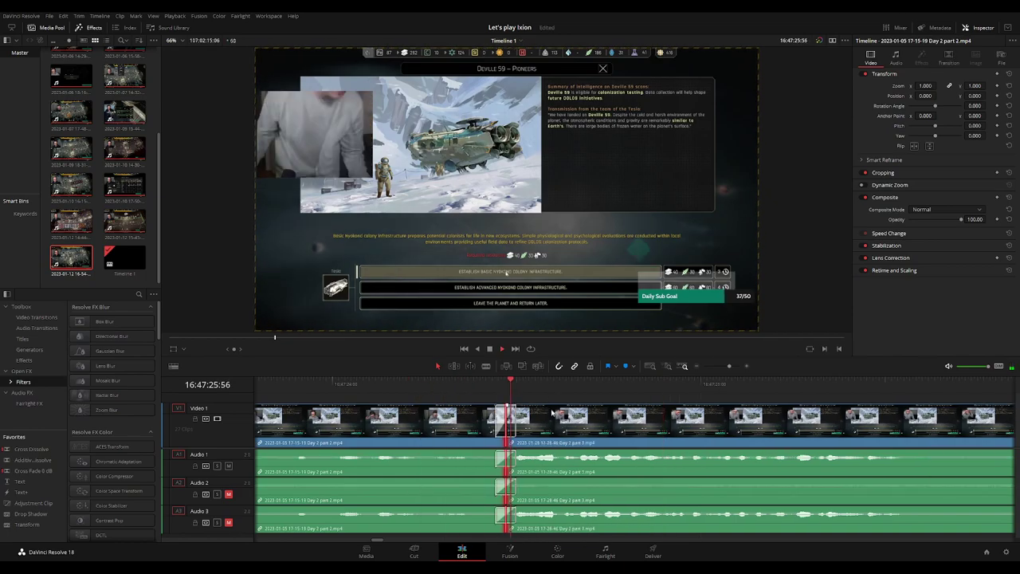
scroll(738, 407, down, 2)
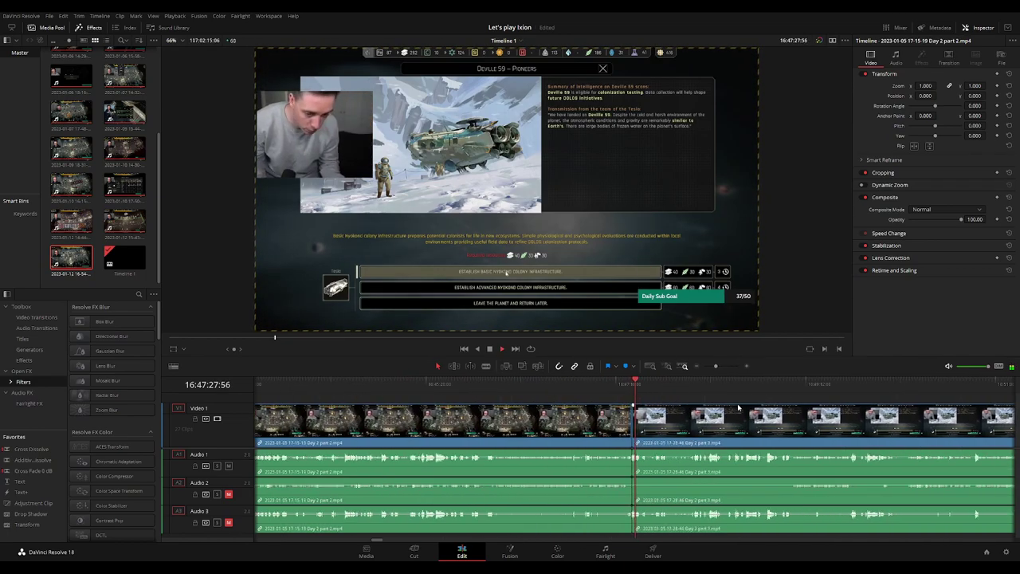
scroll(739, 407, down, 2)
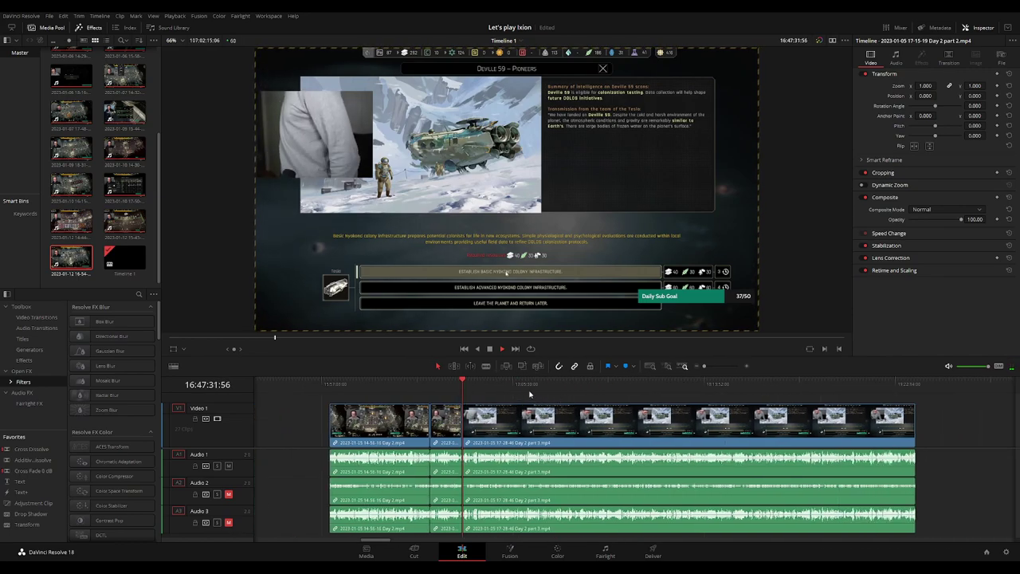
scroll(499, 396, up, 3)
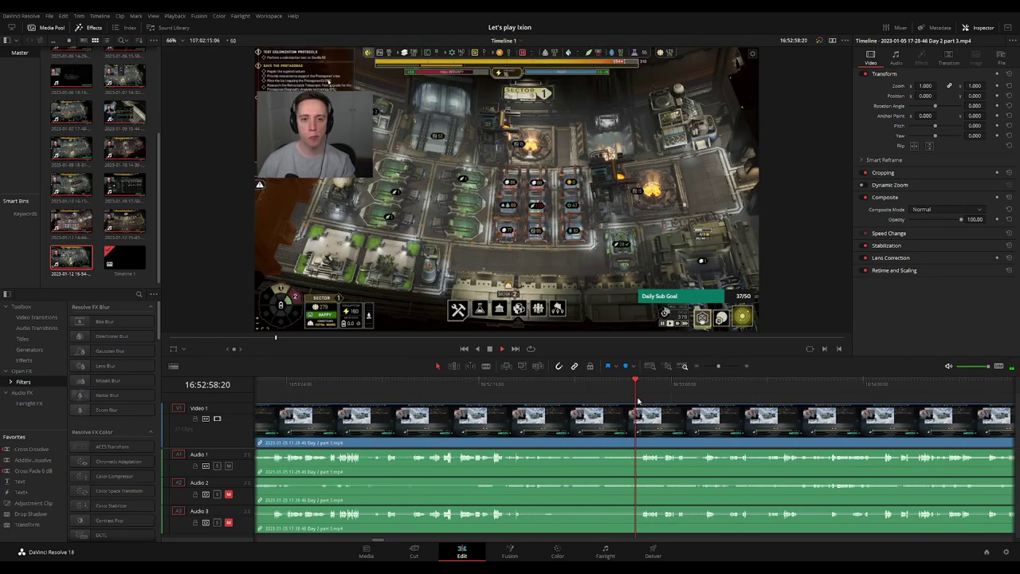
click(414, 386)
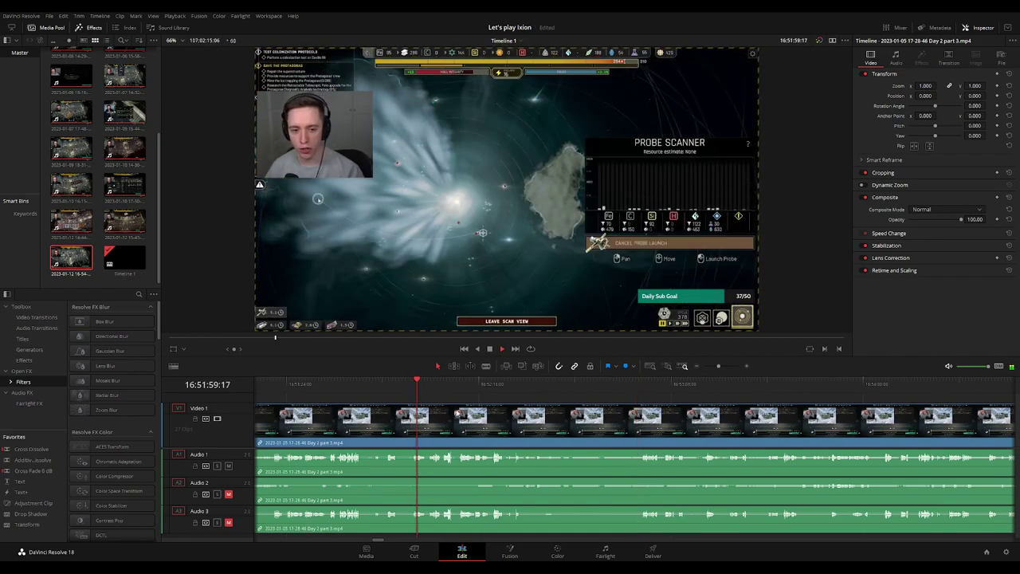
scroll(513, 391, down, 2)
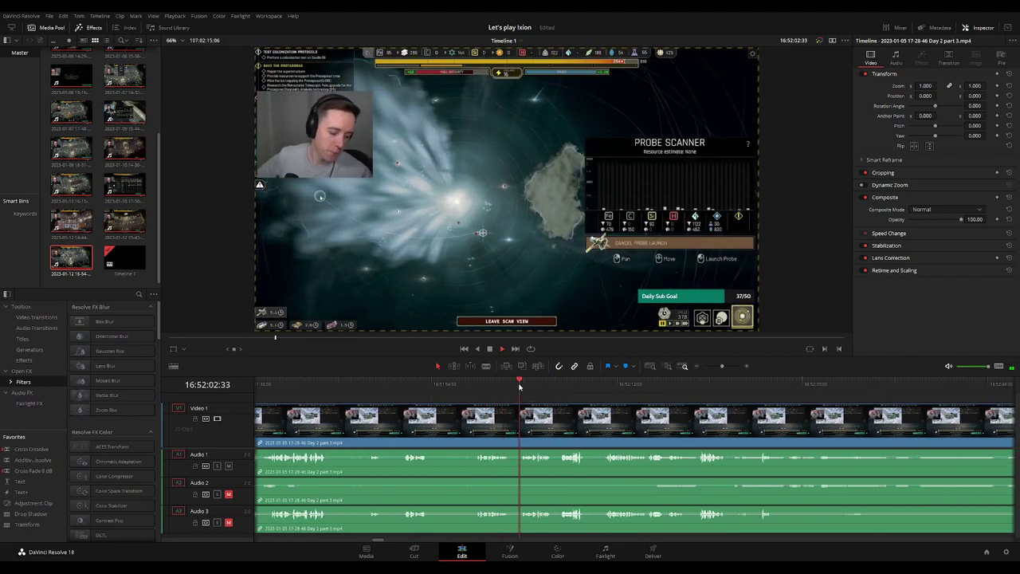
click(561, 385)
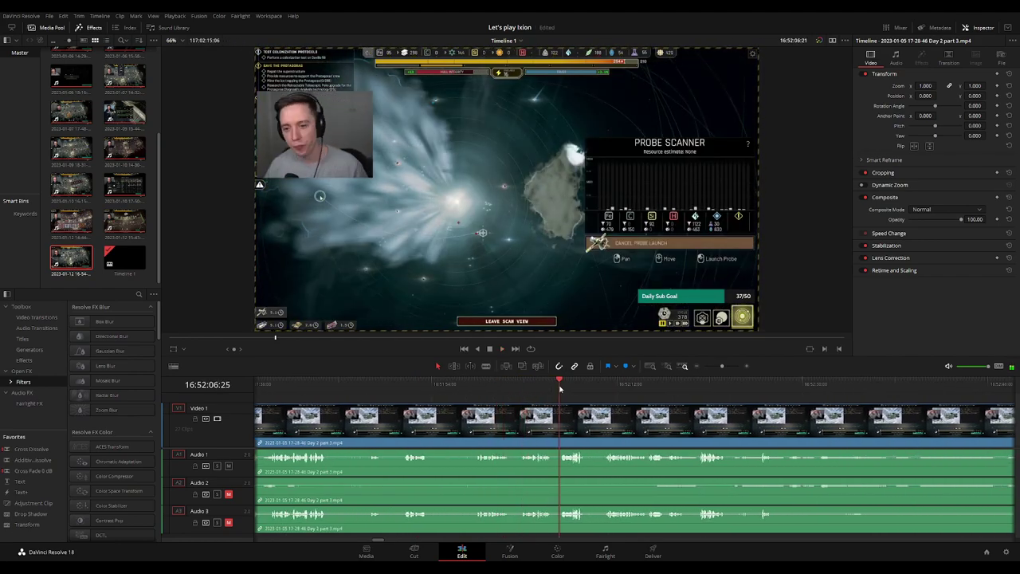
click(603, 386)
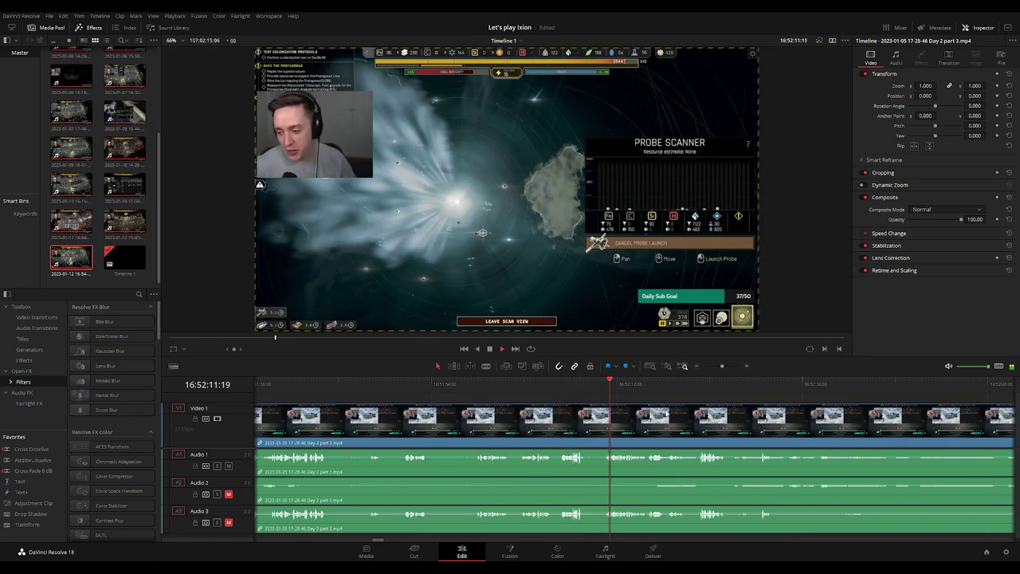
scroll(549, 389, right, 3)
click(567, 387)
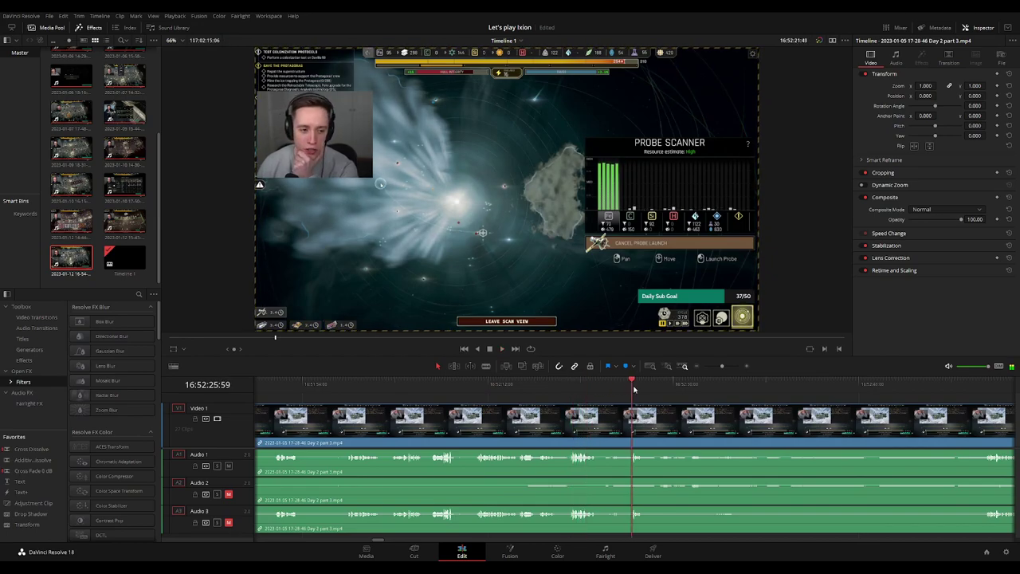
scroll(701, 395, right, 4)
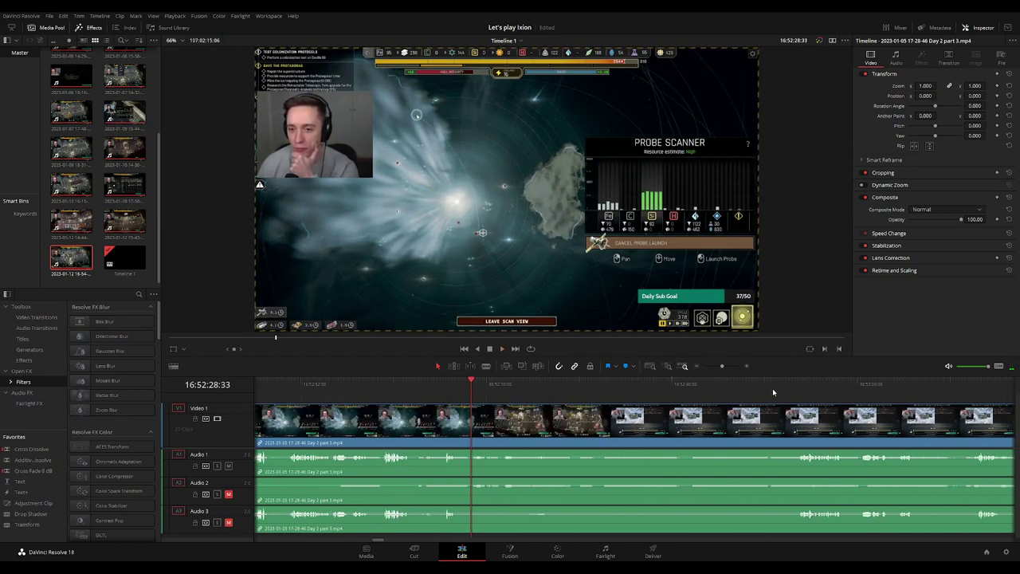
click(780, 387)
scroll(655, 415, right, 3)
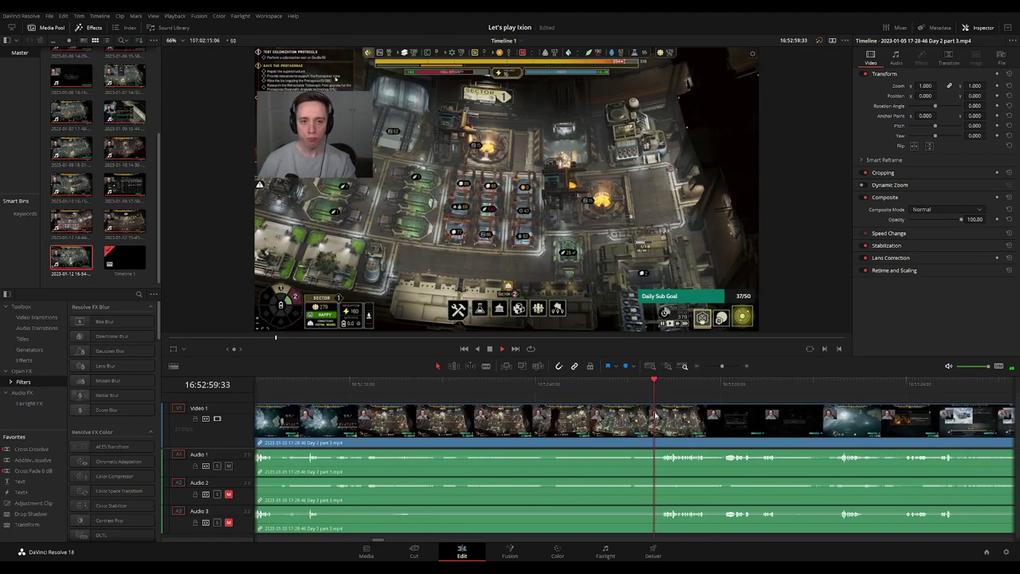
scroll(538, 418, left, 5)
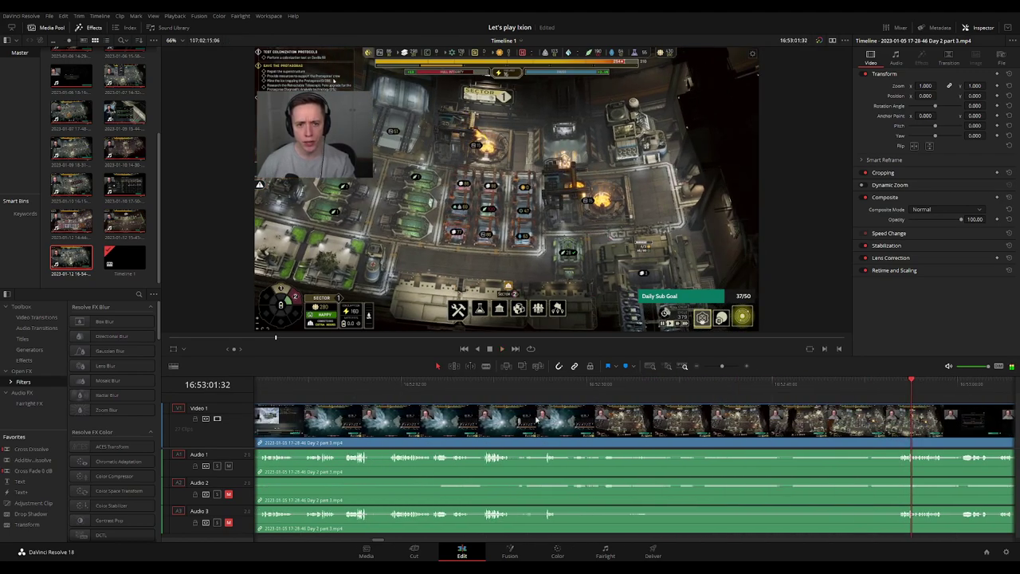
click(333, 389)
scroll(574, 399, left, 5)
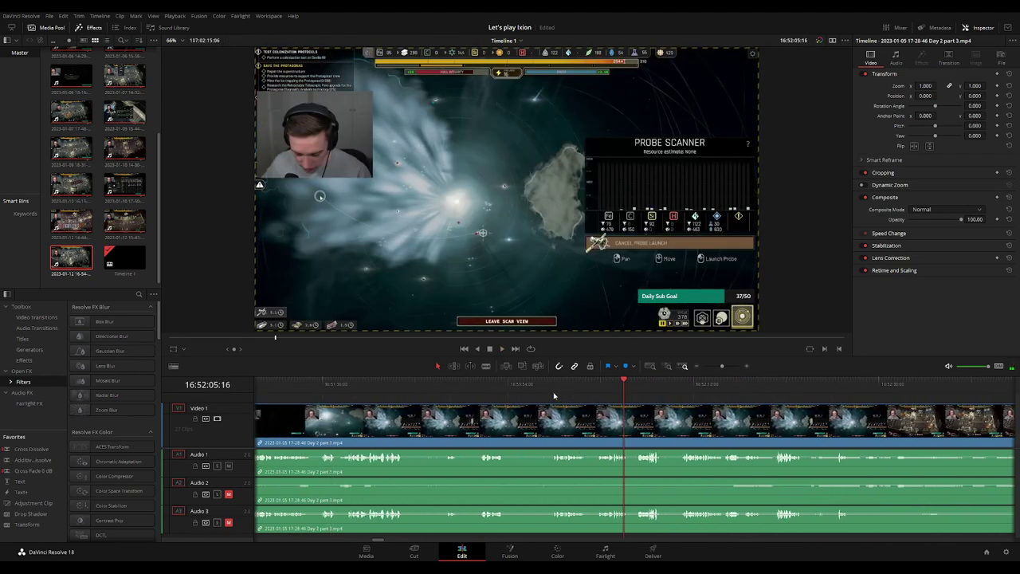
click(554, 390)
key(space)
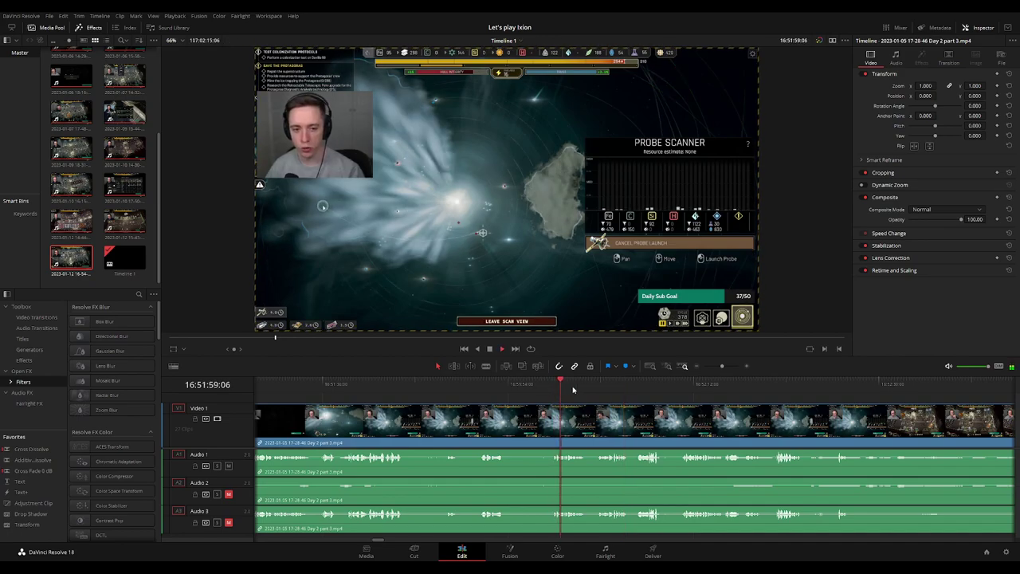
click(605, 389)
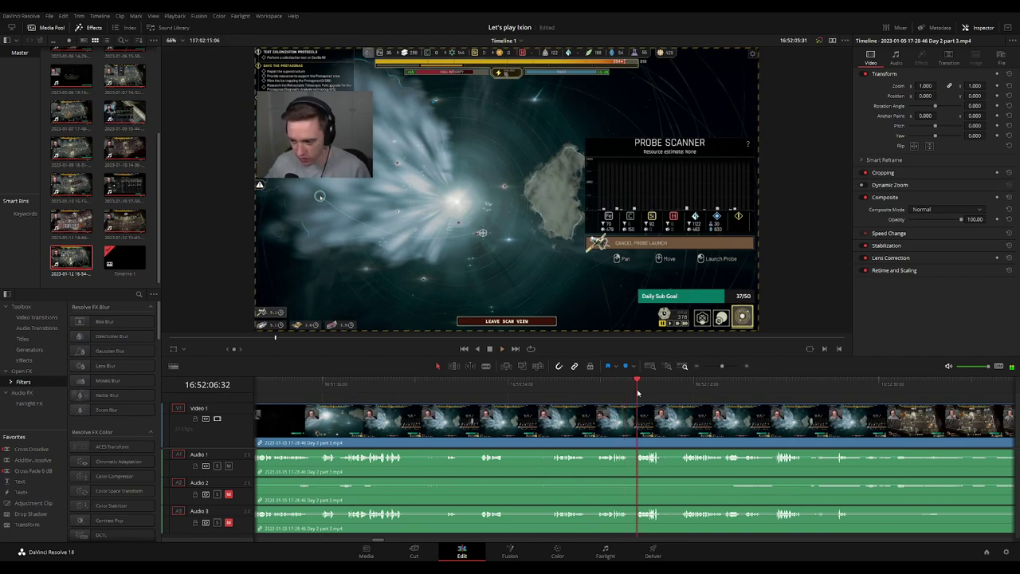
click(678, 390)
scroll(638, 403, right, 3)
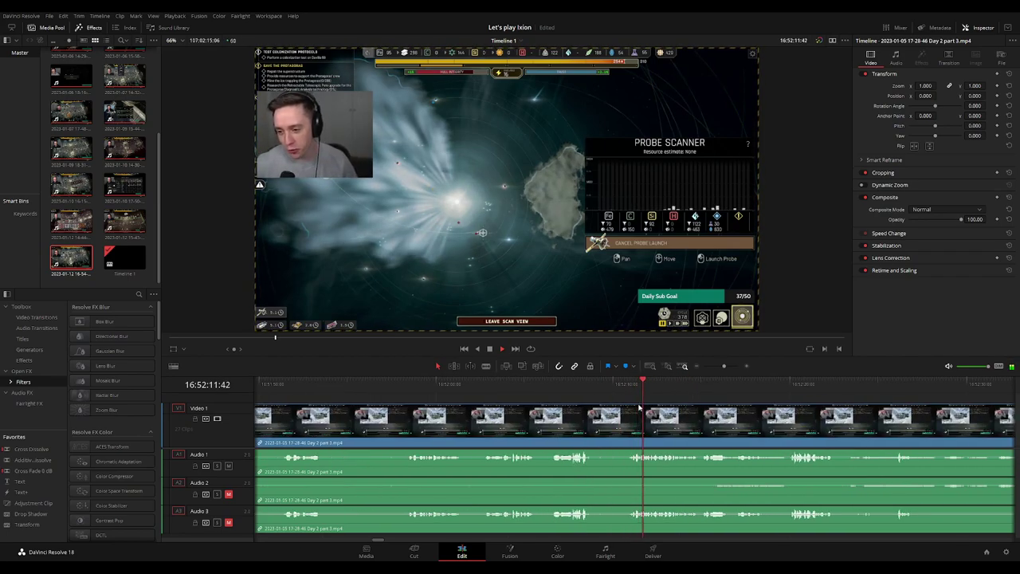
scroll(680, 409, right, 2)
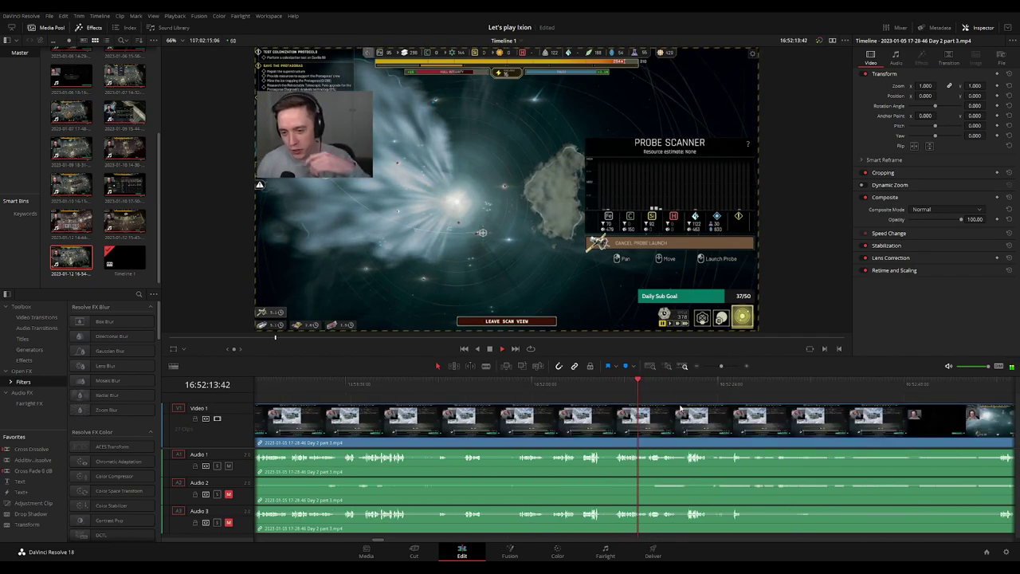
click(682, 386)
click(728, 388)
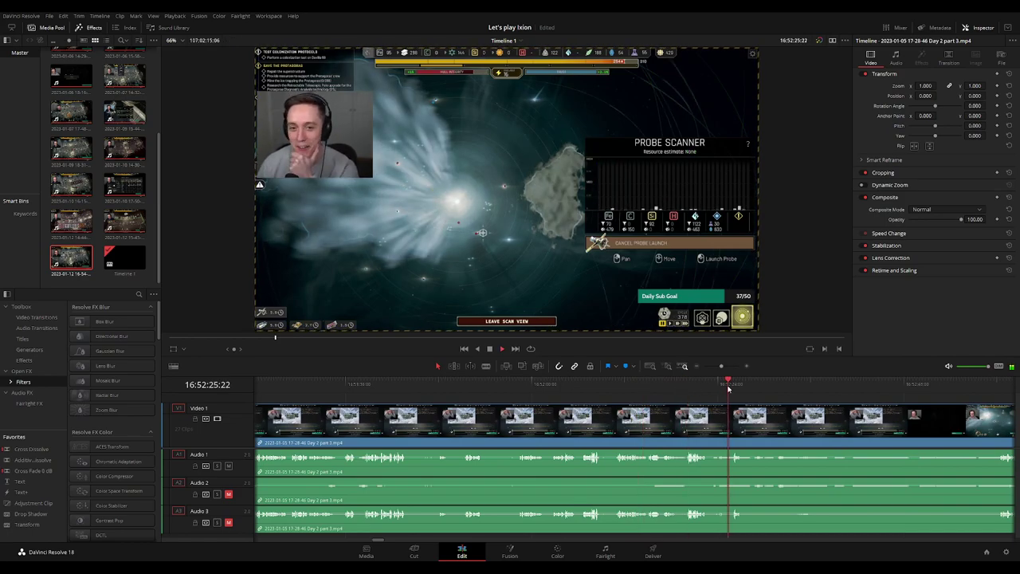
scroll(728, 391, right, 3)
click(465, 390)
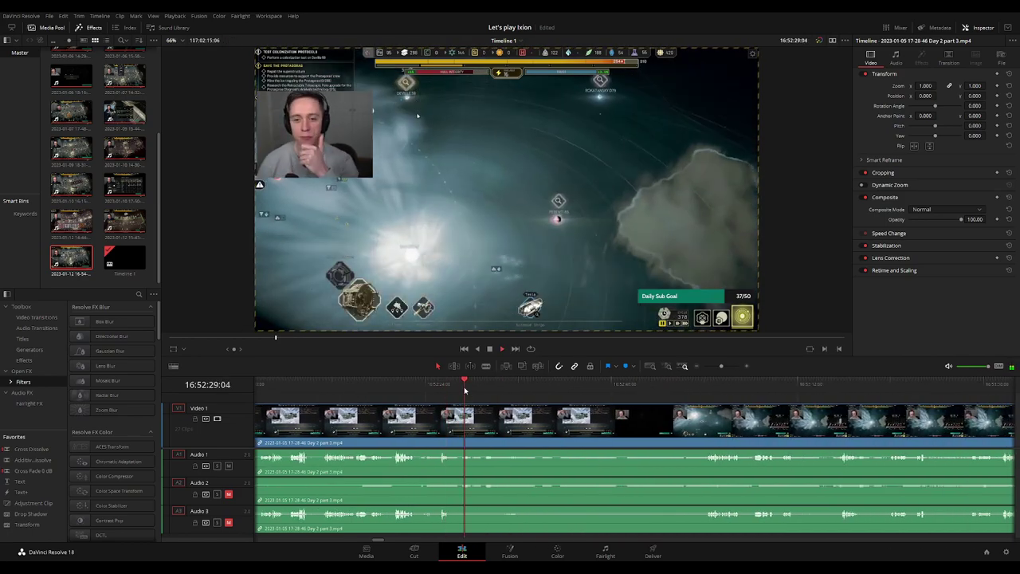
click(485, 390)
click(683, 390)
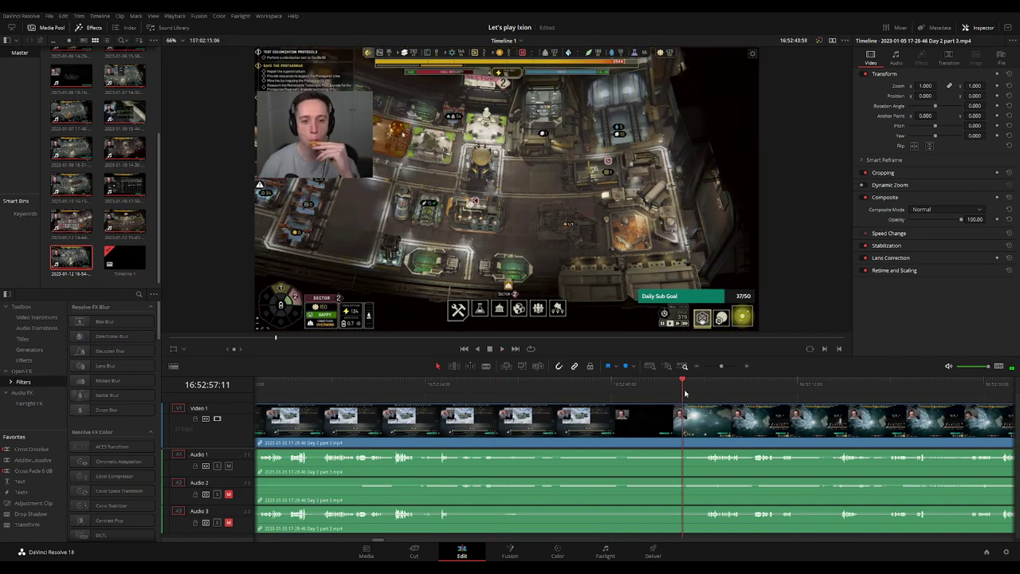
click(707, 389)
scroll(630, 388, up, 3)
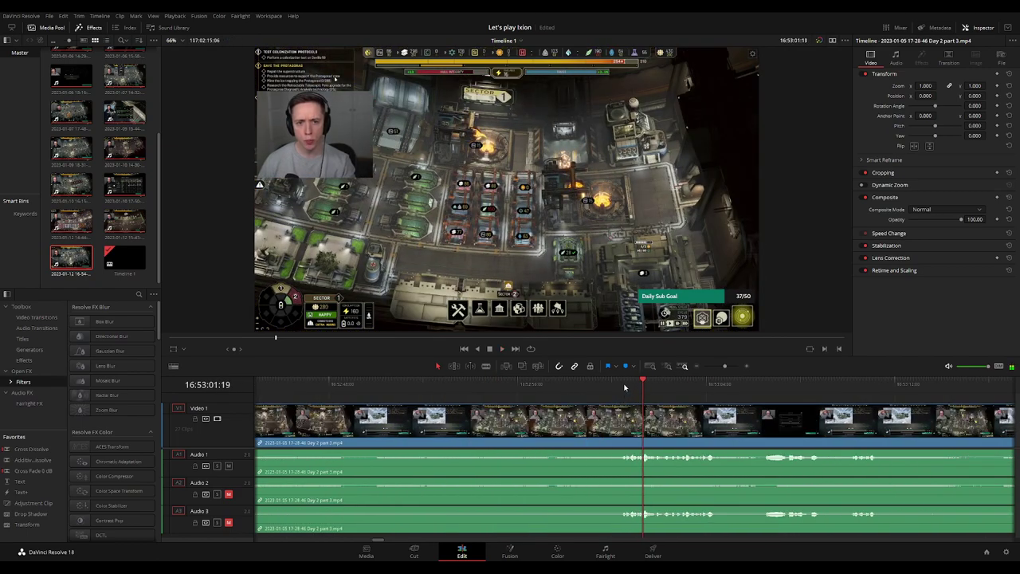
click(621, 387)
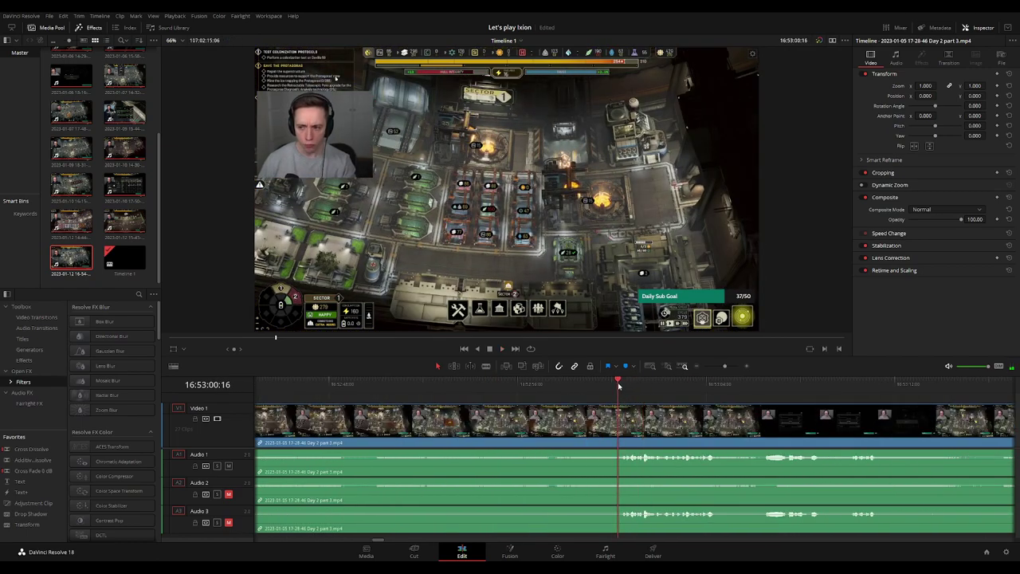
scroll(619, 388, down, 2)
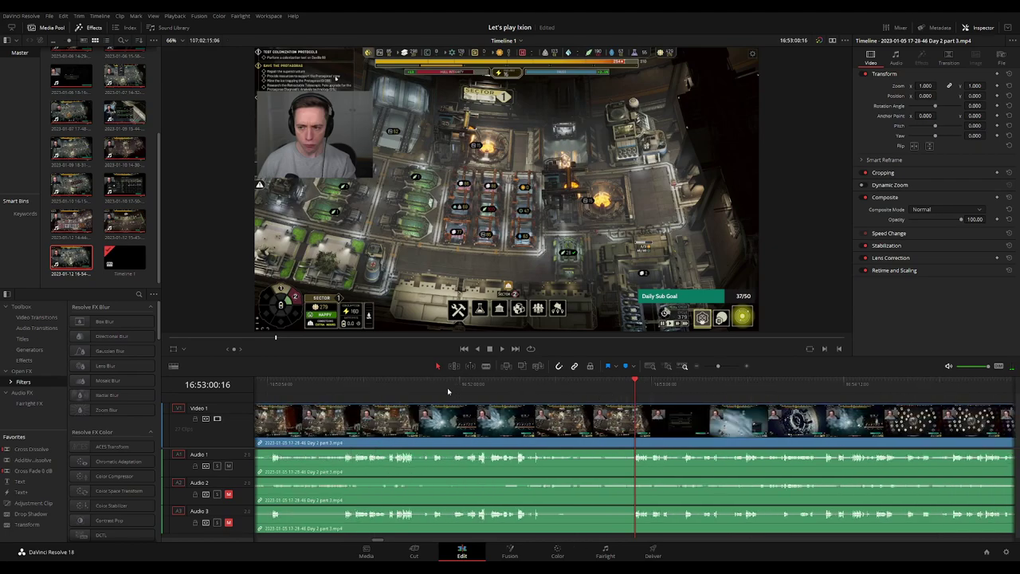
Scrub through the probe scanner scene to 16:51:58:00 and blade the part 3 clip there
drag(321, 387, 435, 394)
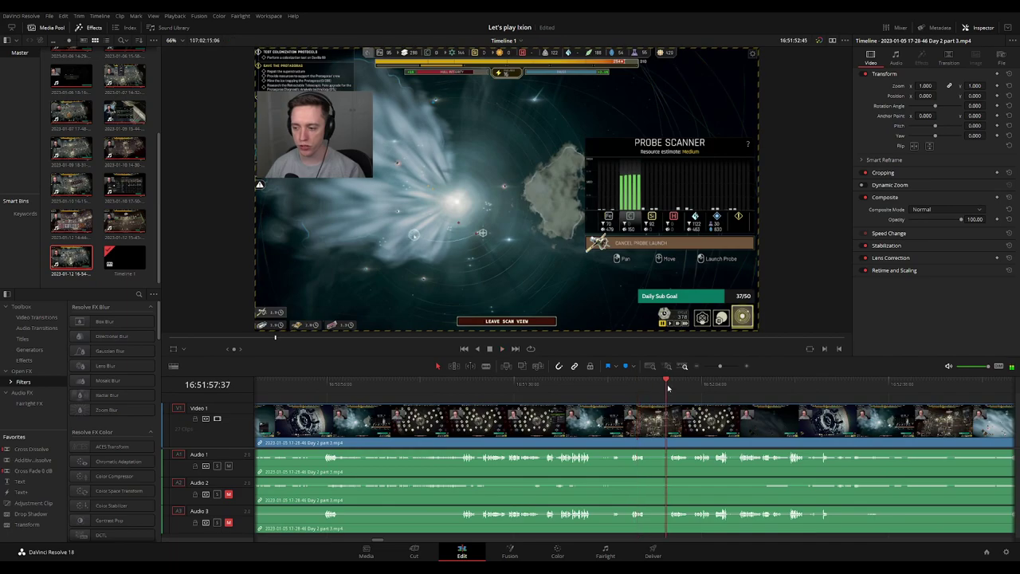
drag(446, 407, 674, 390)
scroll(611, 409, up, 3)
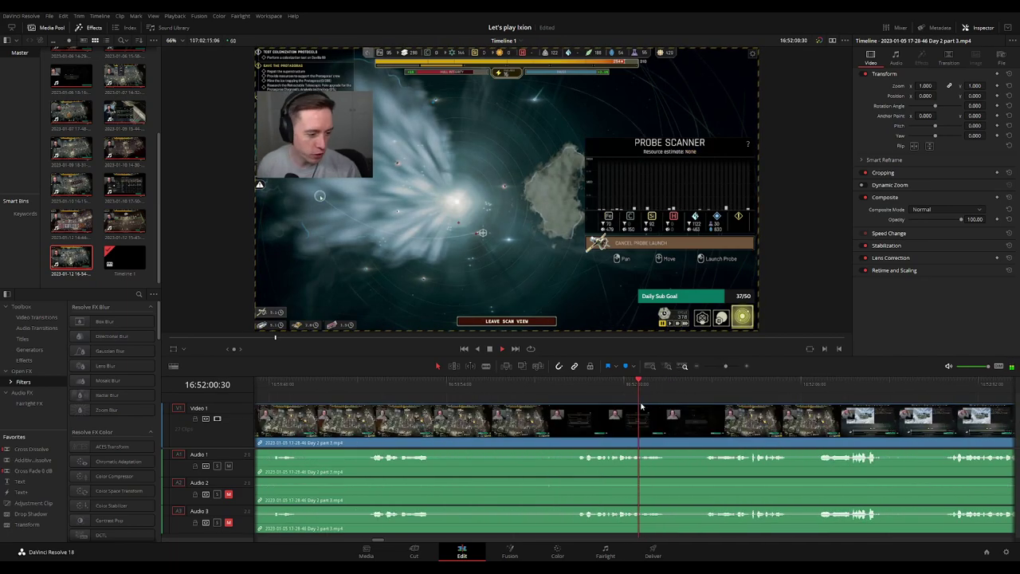
drag(585, 384, 578, 386)
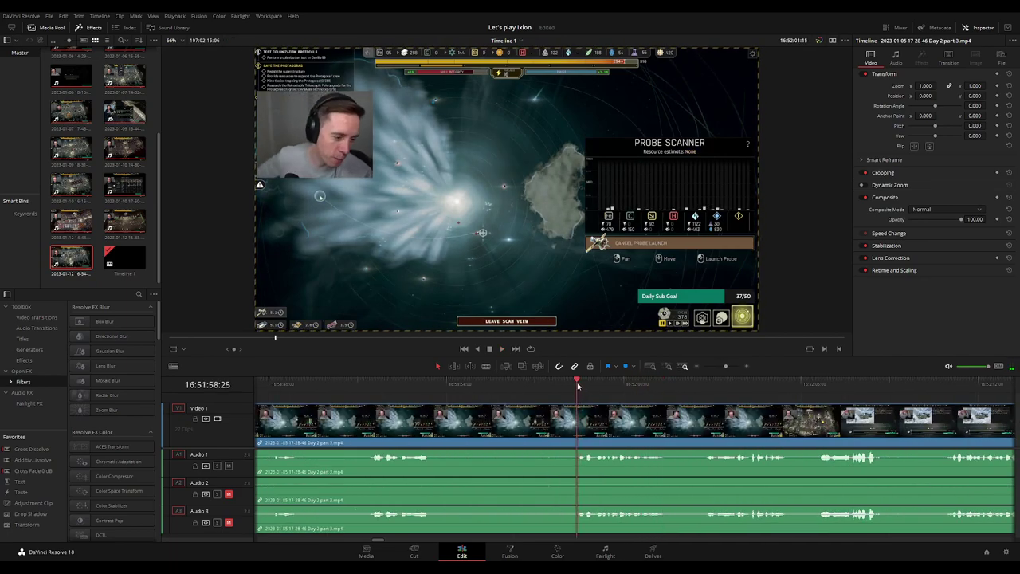
click(578, 386)
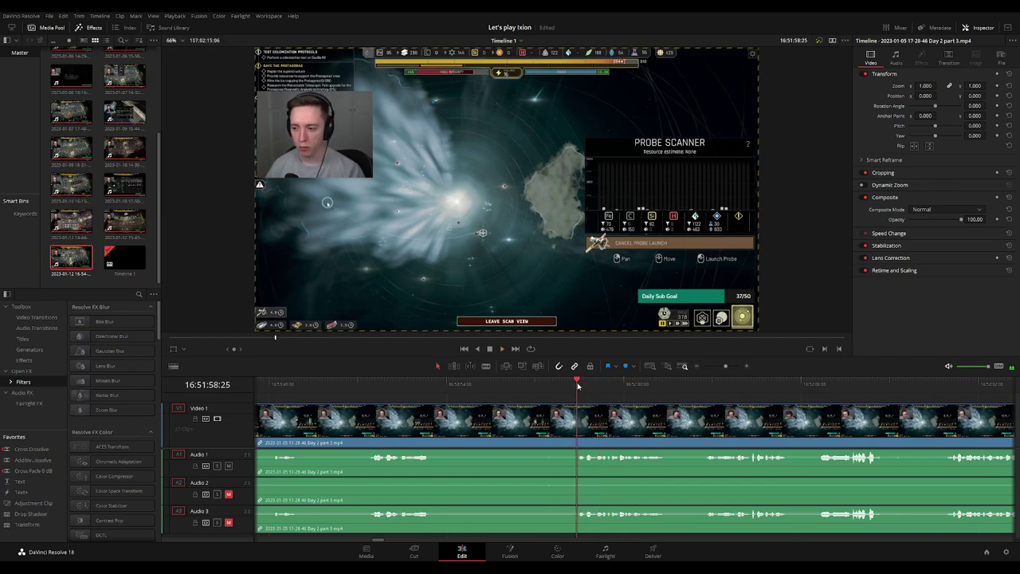
drag(579, 385, 566, 387)
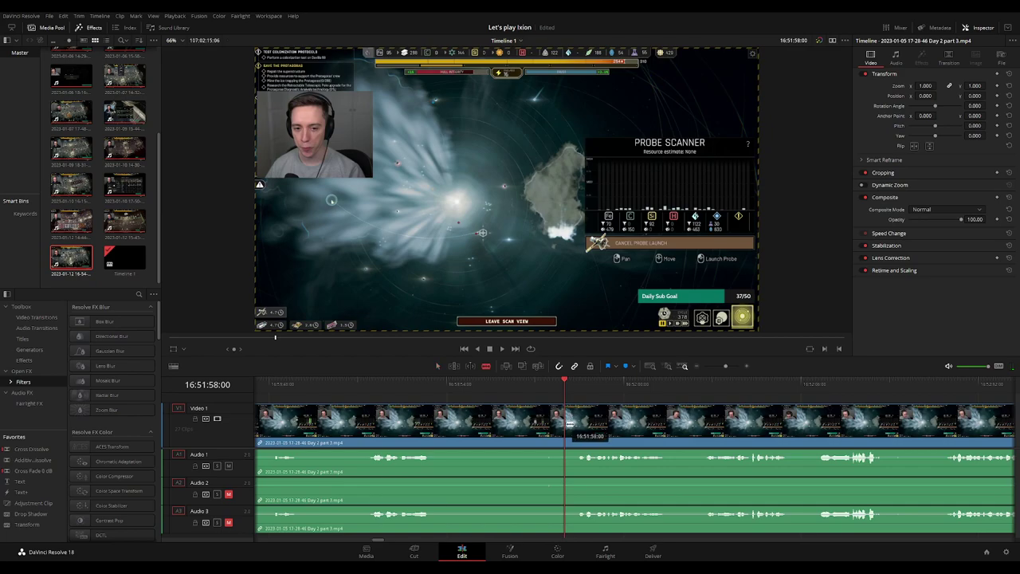
click(569, 424)
key(a)
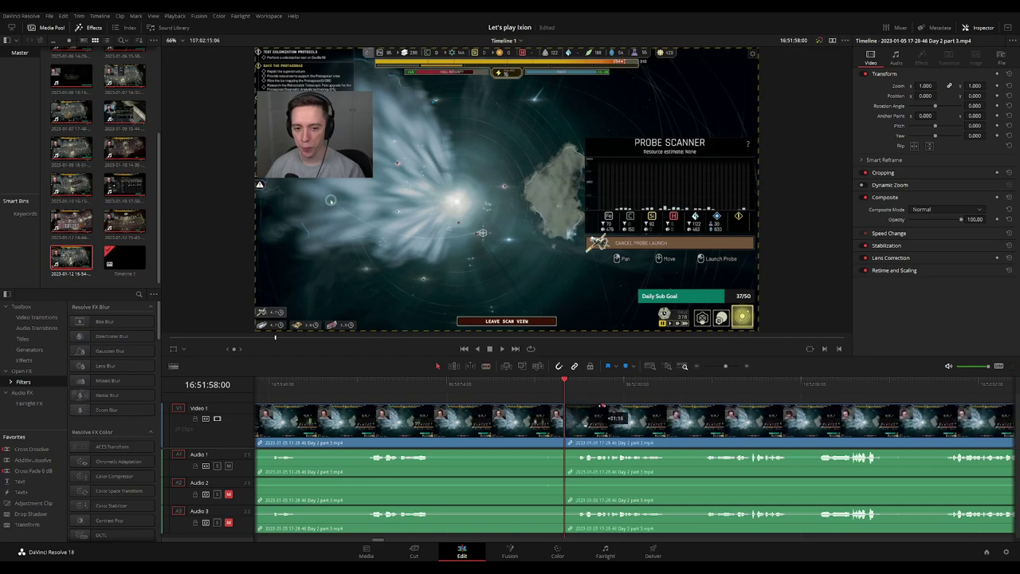
drag(595, 407, 591, 409)
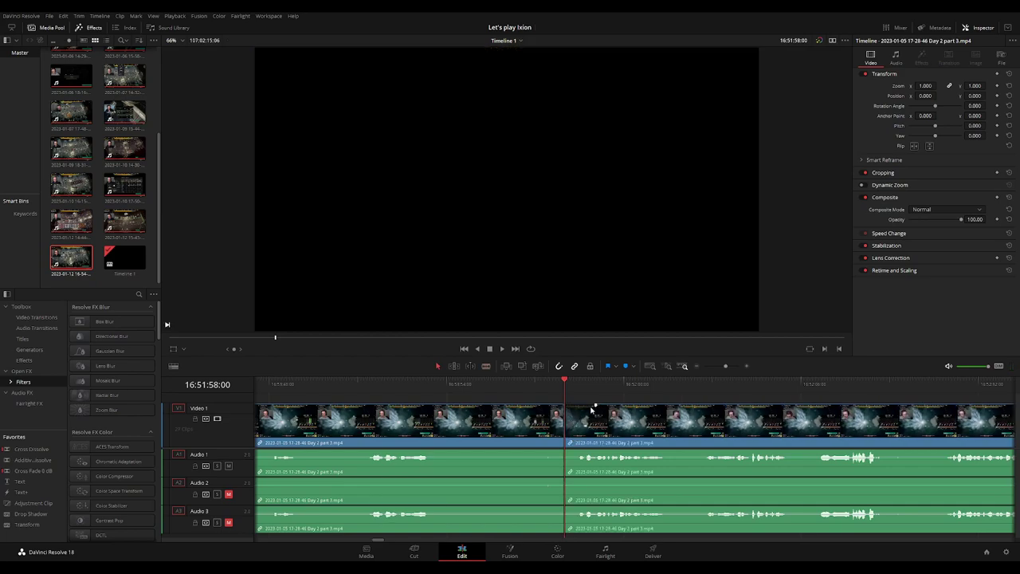
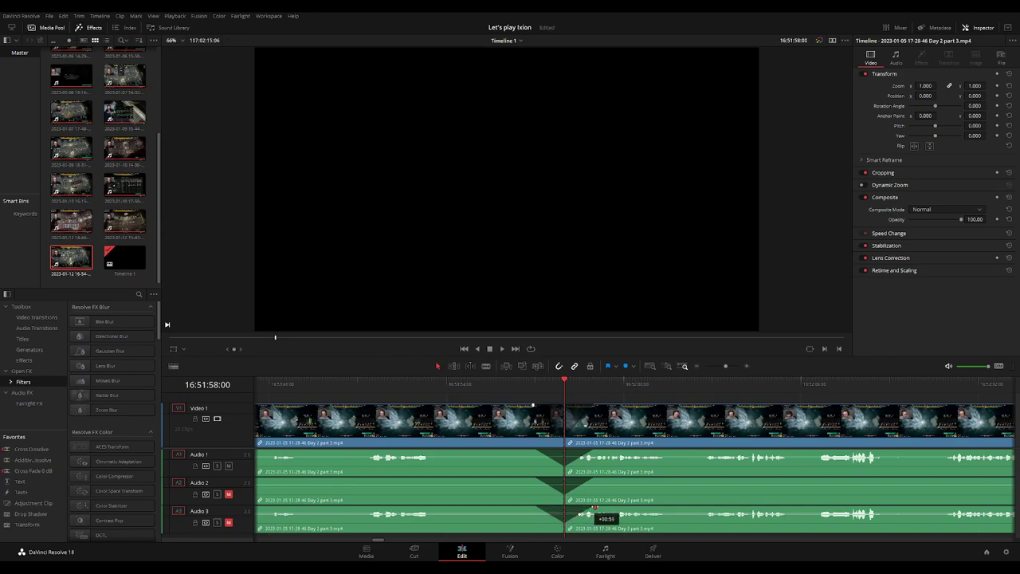
Review the previous edit, then move the Day 2 part 3 clip later, leaving a gap
key(space)
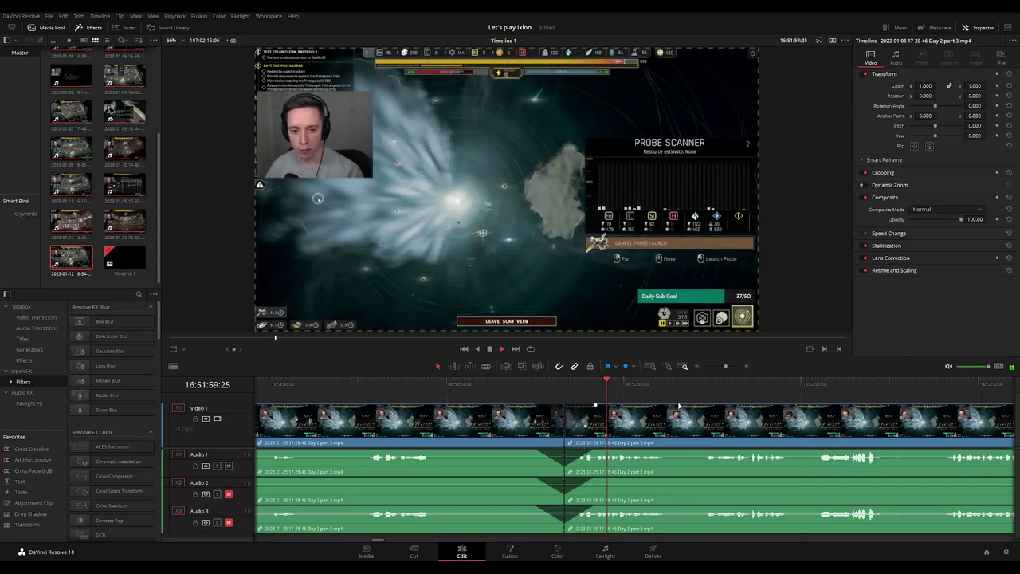
scroll(706, 410, down, 1)
scroll(706, 410, down, 3)
key(space)
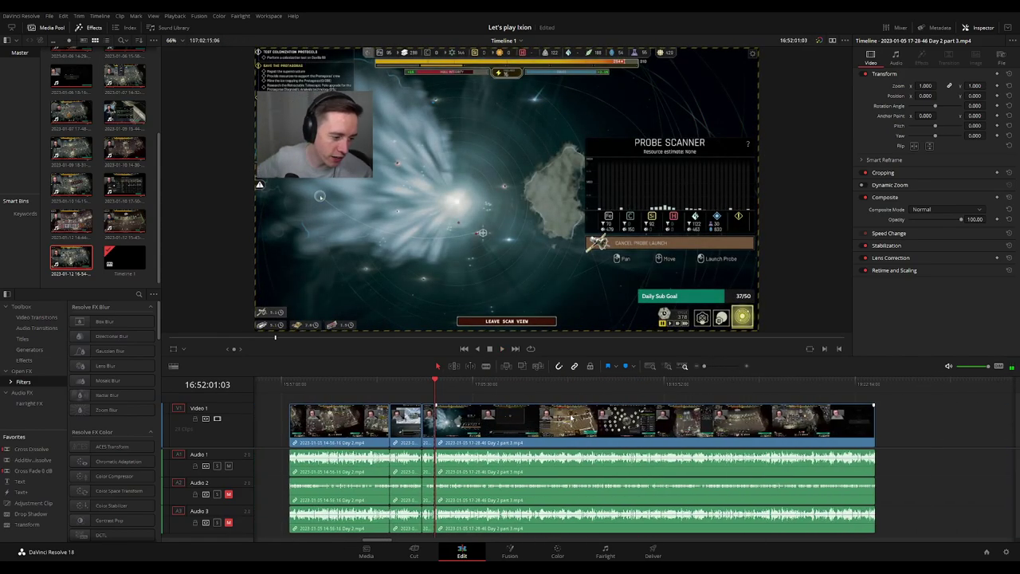
key(Home)
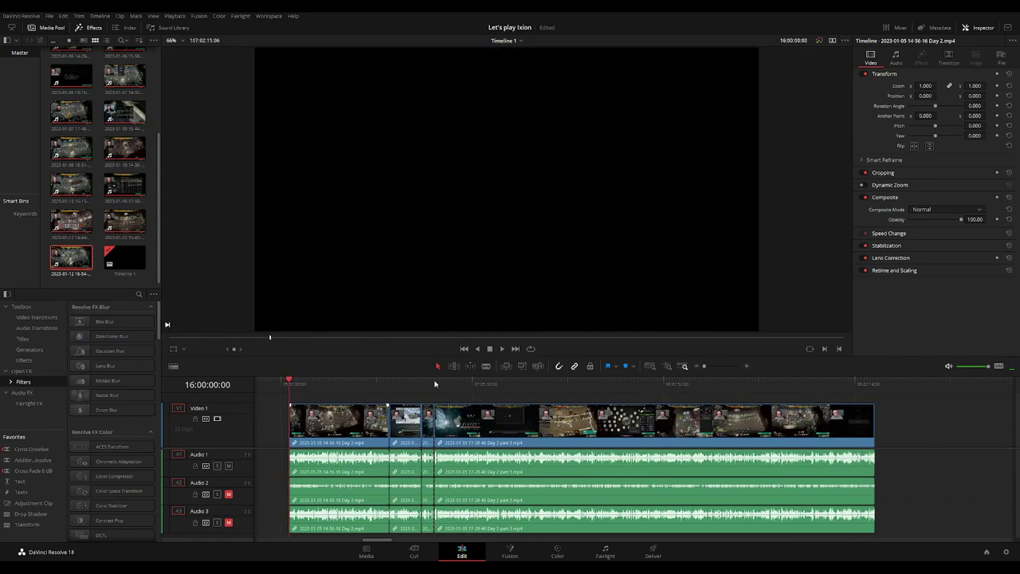
drag(437, 418, 566, 407)
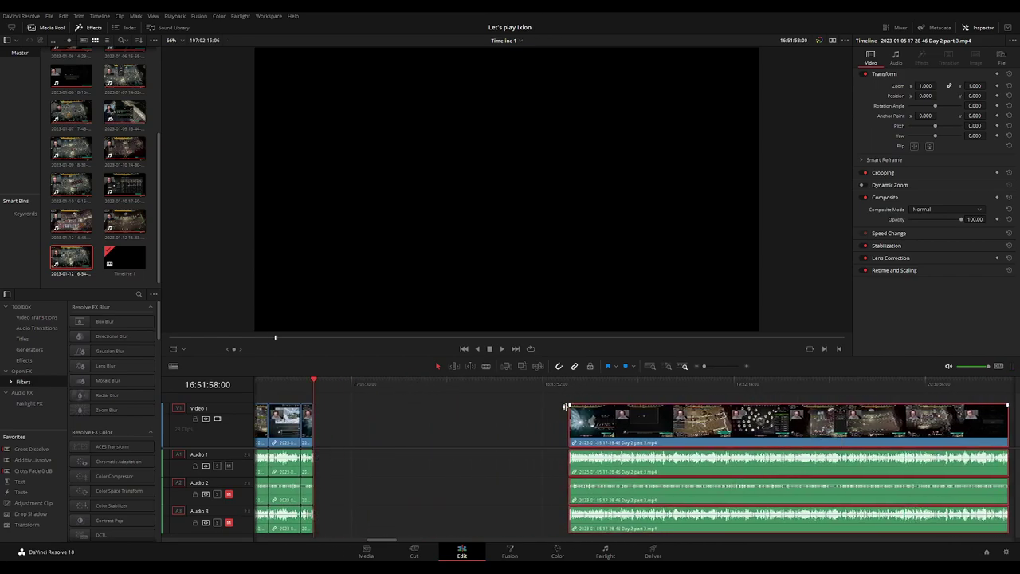
click(451, 405)
Snap the clip's start to the playhead at 18:00:00:00 and play the footage from there
drag(432, 394, 481, 397)
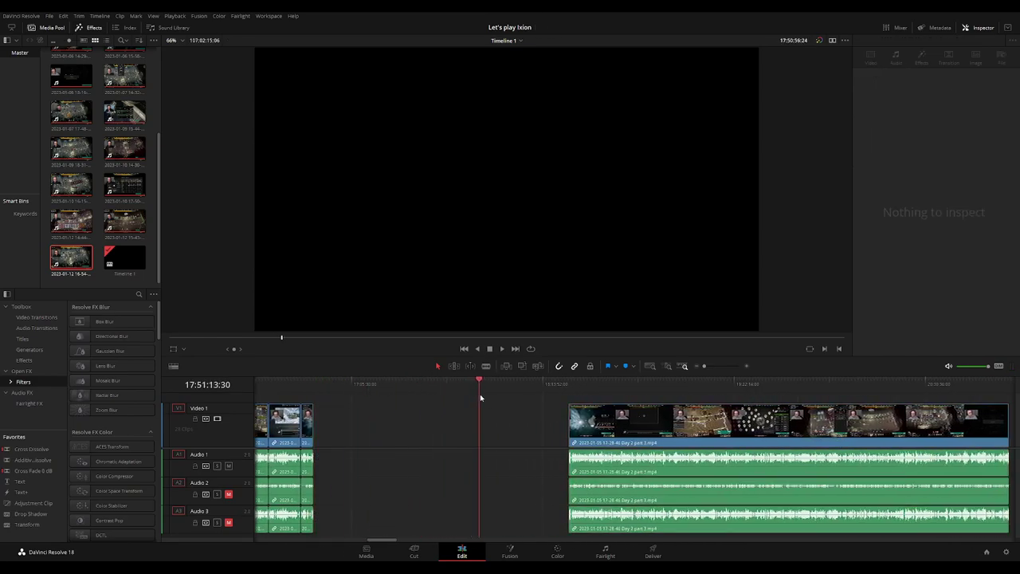
scroll(540, 423, up, 2)
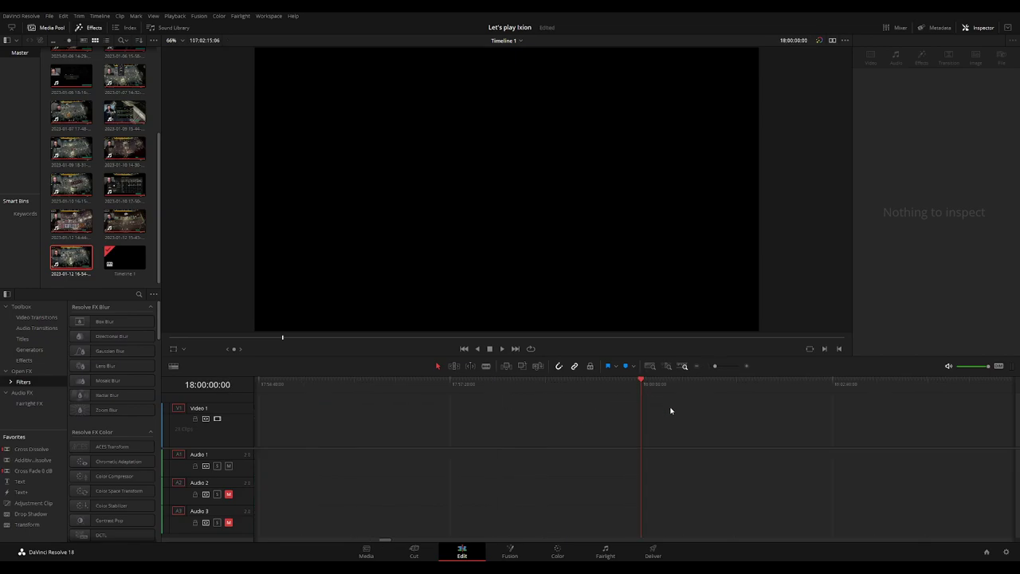
scroll(674, 422, down, 2)
drag(770, 430, 705, 433)
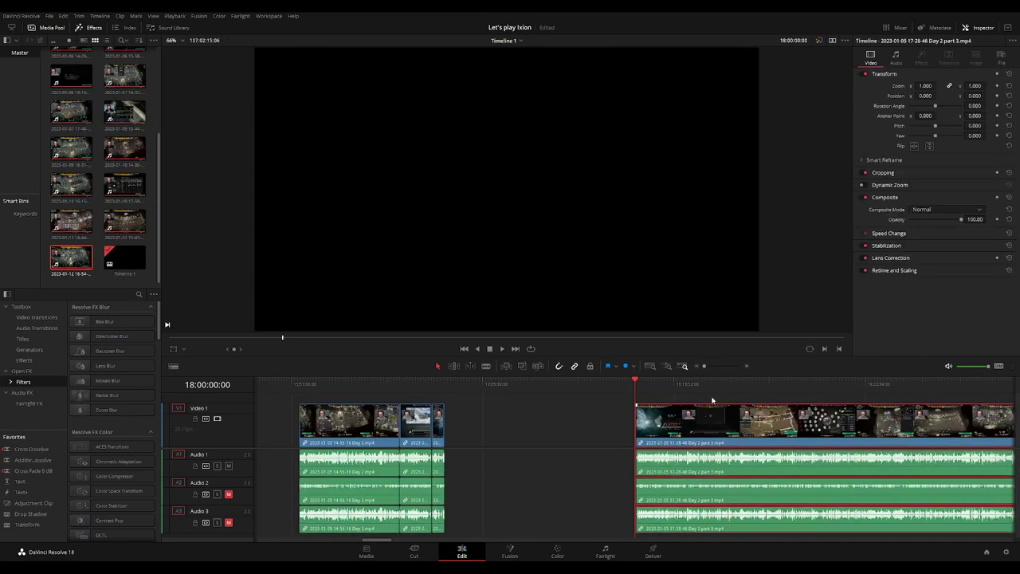
key(space)
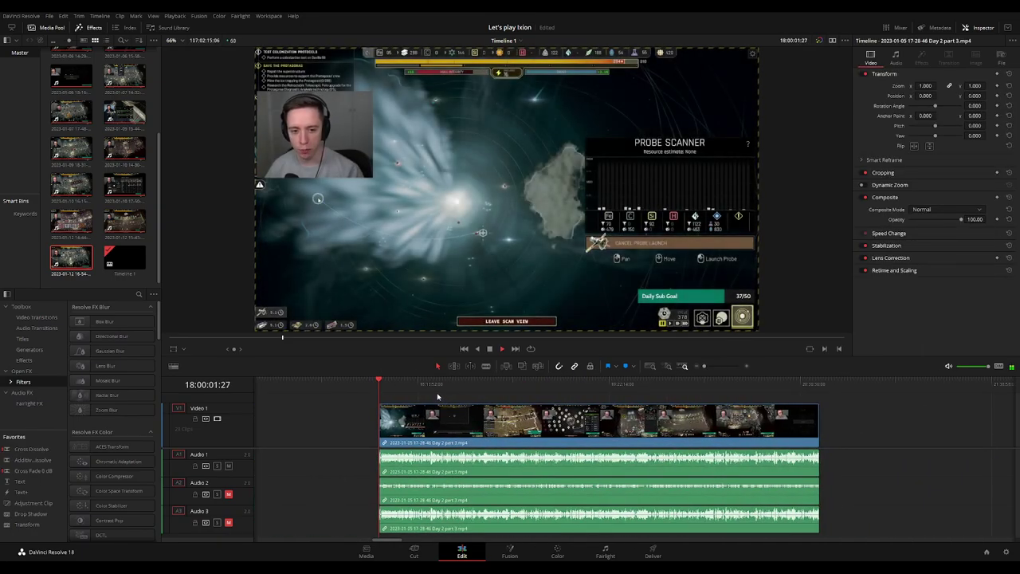
drag(422, 384, 531, 383)
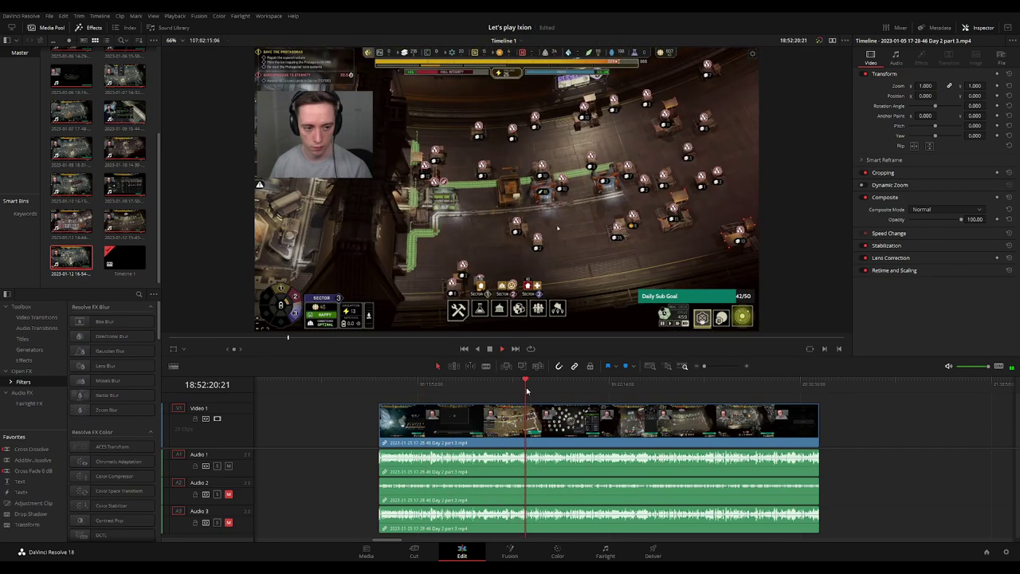
Scrub to the save-game menu frame and split the Day 2 part 3 clip there with Ctrl+B
scroll(622, 399, up, 3)
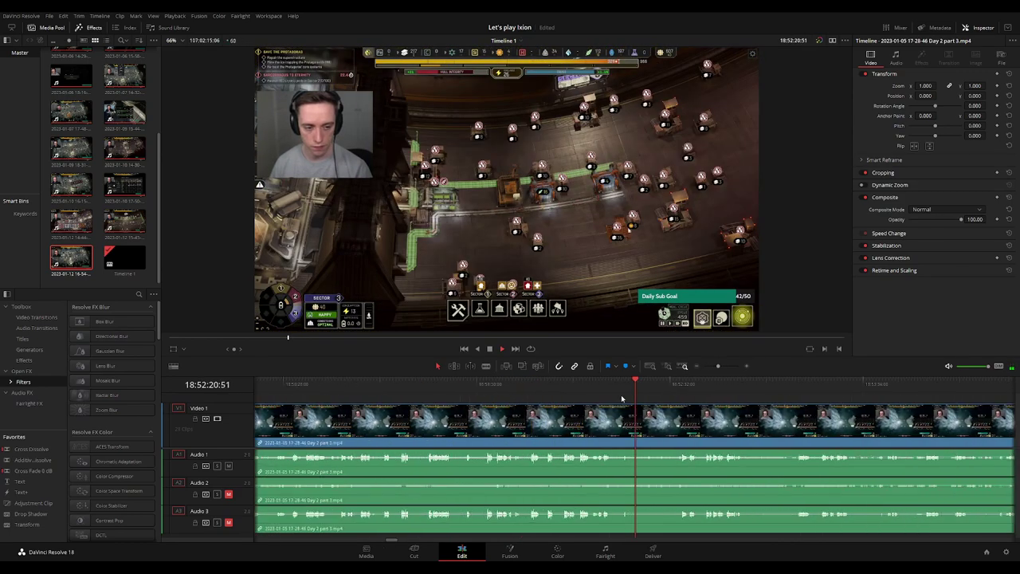
scroll(622, 398, up, 2)
click(531, 384)
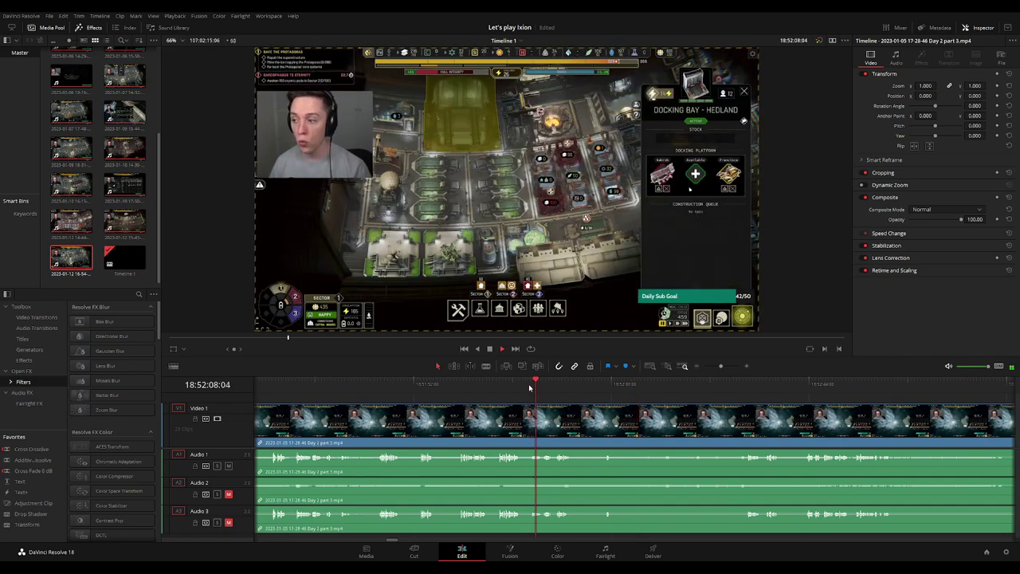
scroll(534, 404, up, 1)
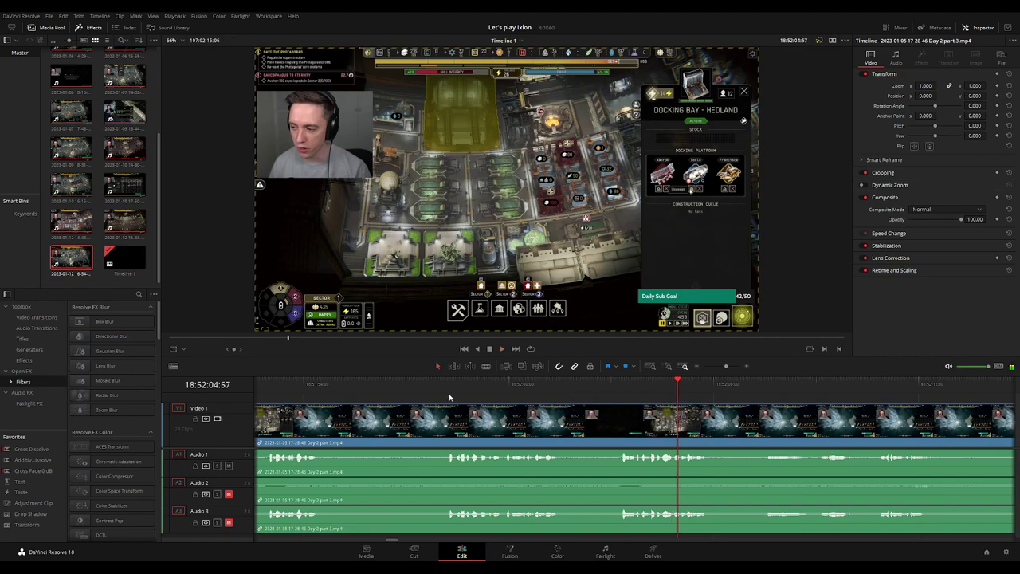
click(447, 391)
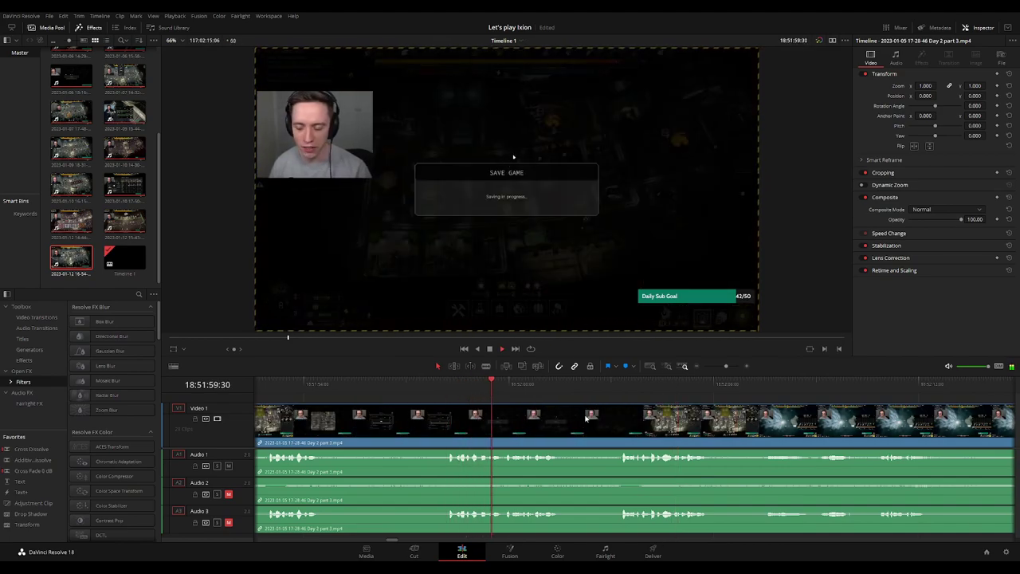
scroll(496, 407, right, 2)
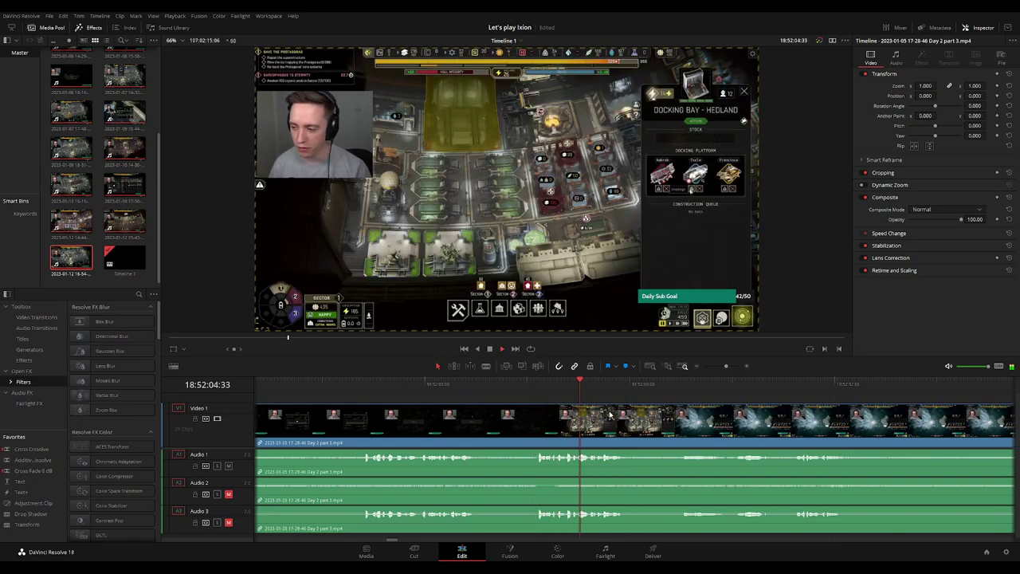
scroll(464, 396, right, 3)
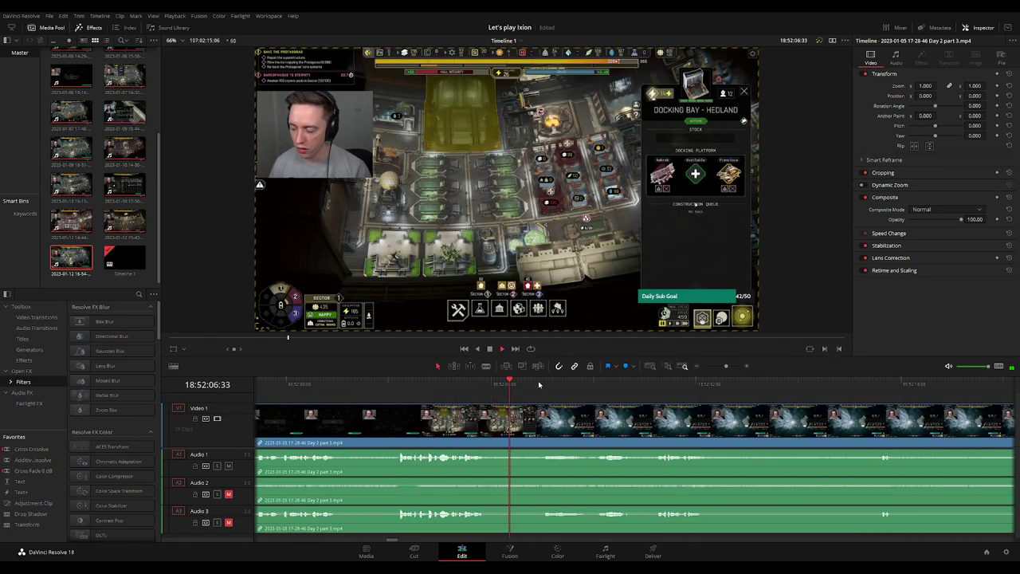
scroll(550, 399, right, 3)
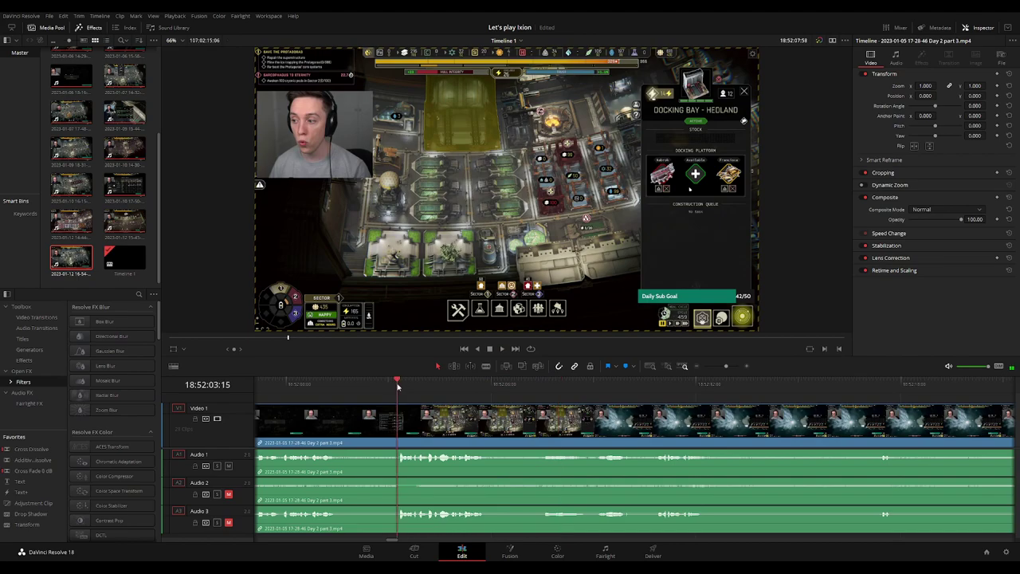
scroll(636, 405, down, 1)
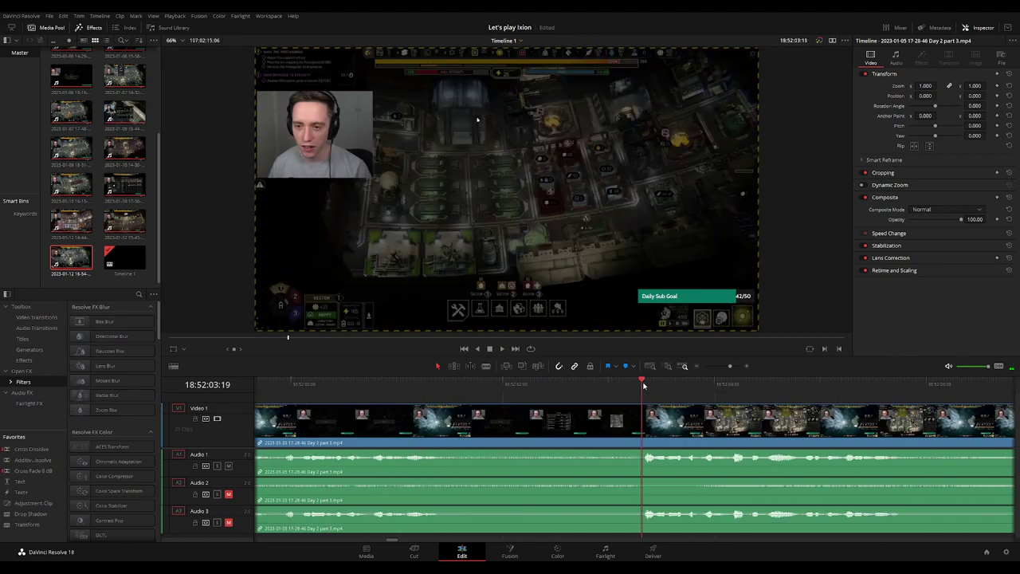
mouse_move(642, 385)
mouse_down()
mouse_move(556, 399)
mouse_move(626, 408)
mouse_up()
key(ctrl+b)
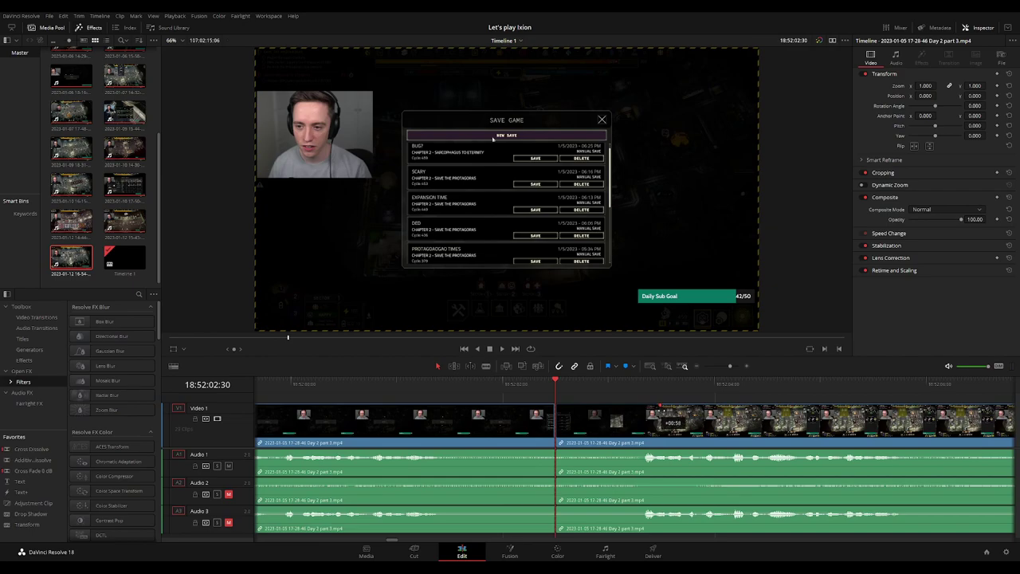
Trim both pieces at the 18:52:02:30 cut and add ~1-second fades on A1, A2 and A3 on each side
drag(661, 409, 661, 408)
drag(554, 406, 486, 406)
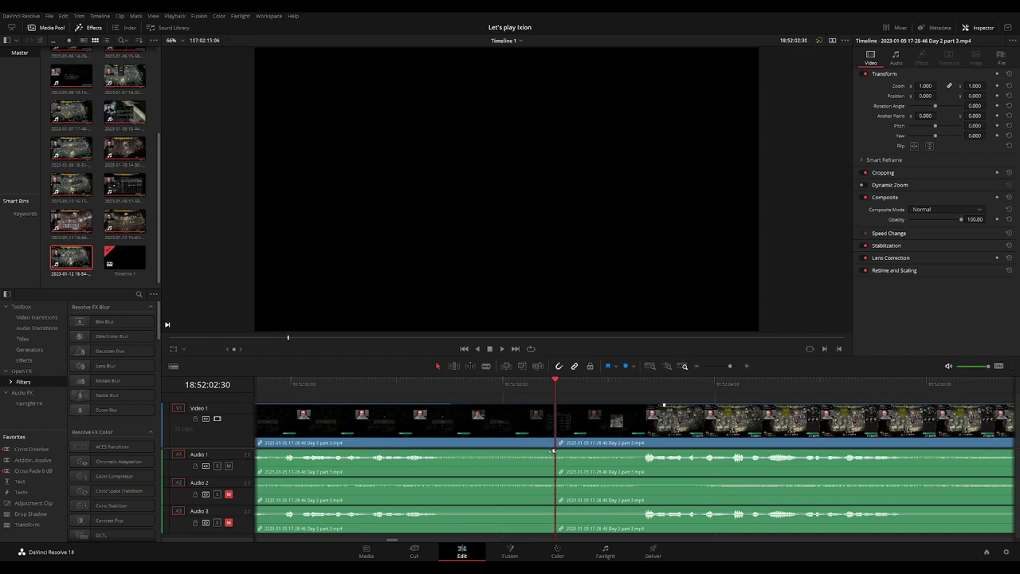
drag(554, 451, 446, 452)
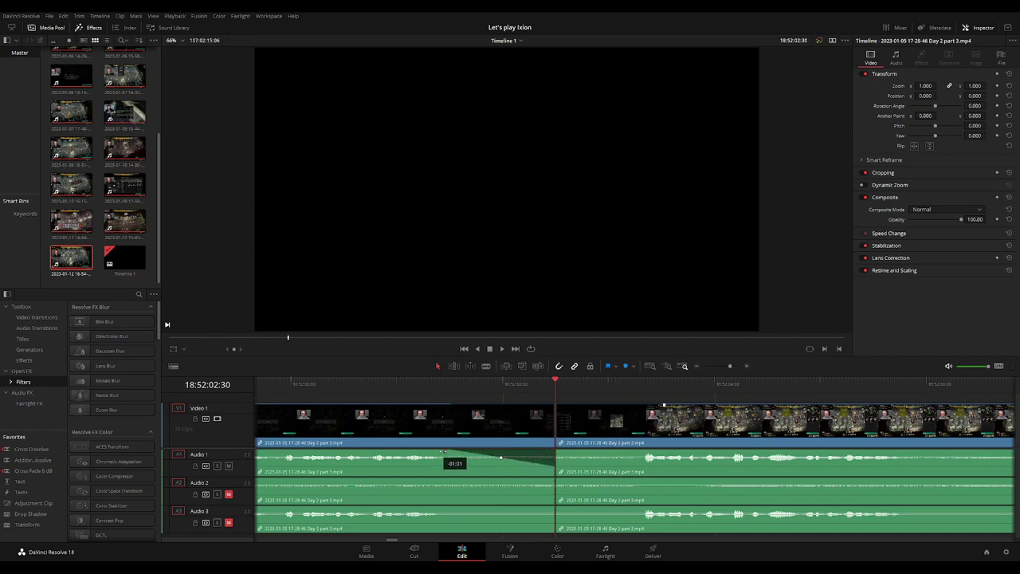
drag(555, 452, 665, 453)
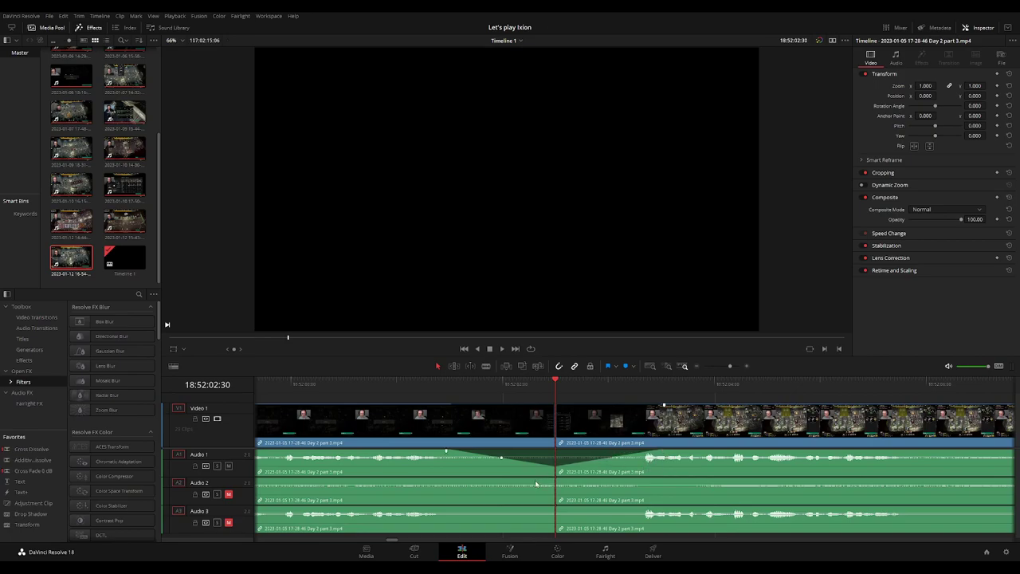
drag(553, 478, 449, 479)
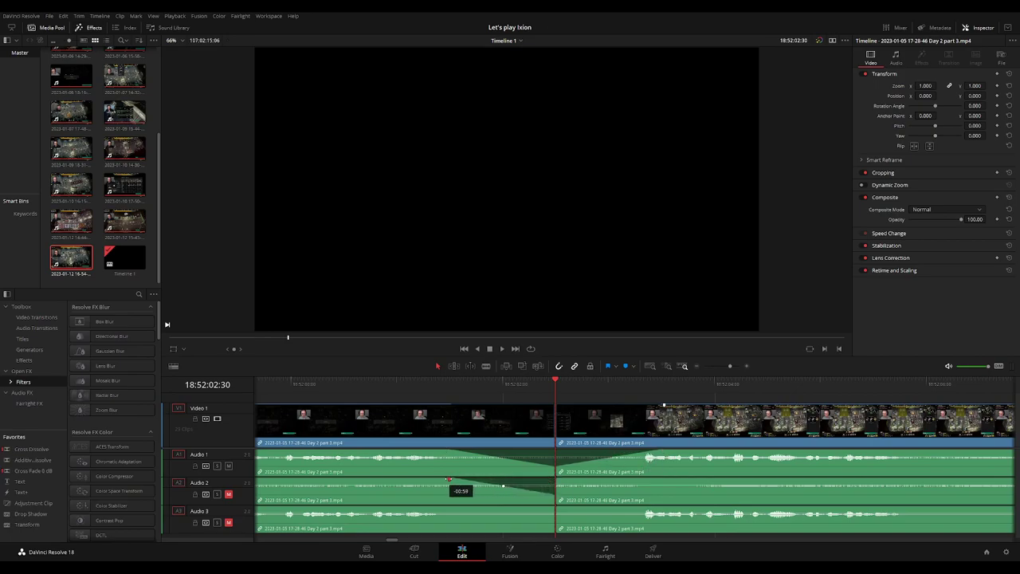
drag(555, 479, 659, 480)
drag(556, 507, 443, 508)
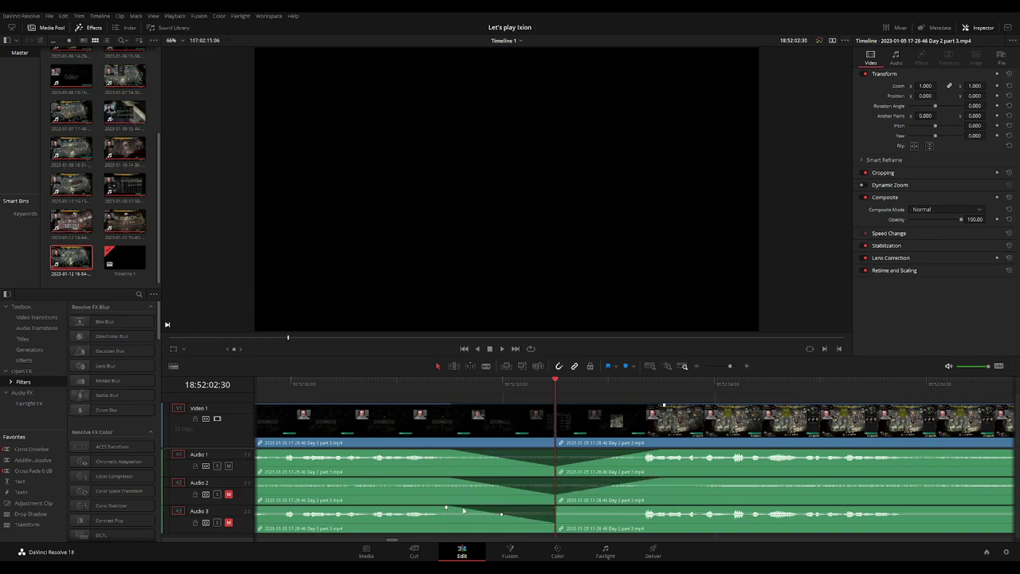
drag(557, 507, 660, 509)
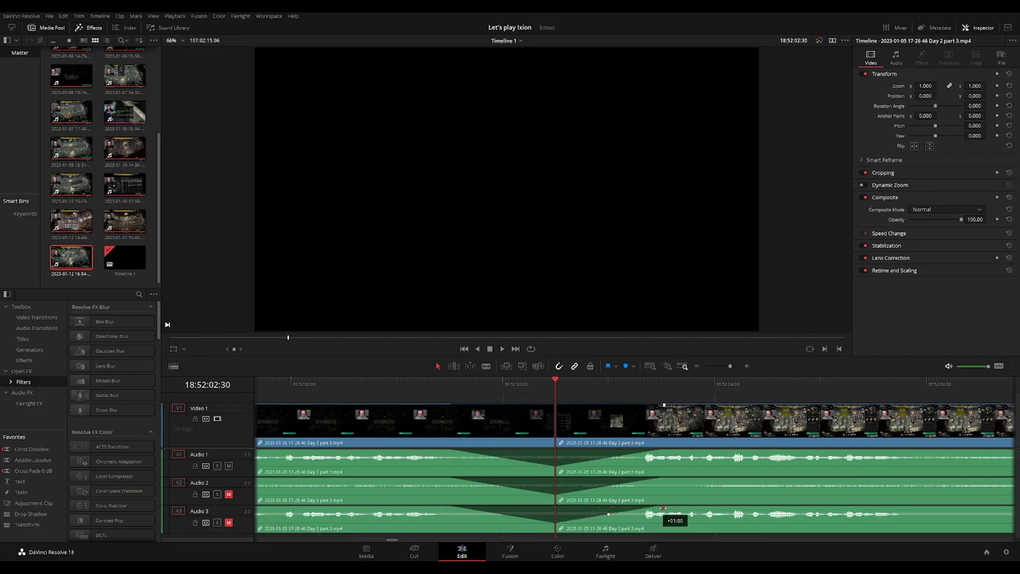
key(space)
Reposition the later piece to the right of the edit point, leaving a gap between the clips
scroll(724, 433, down, 3)
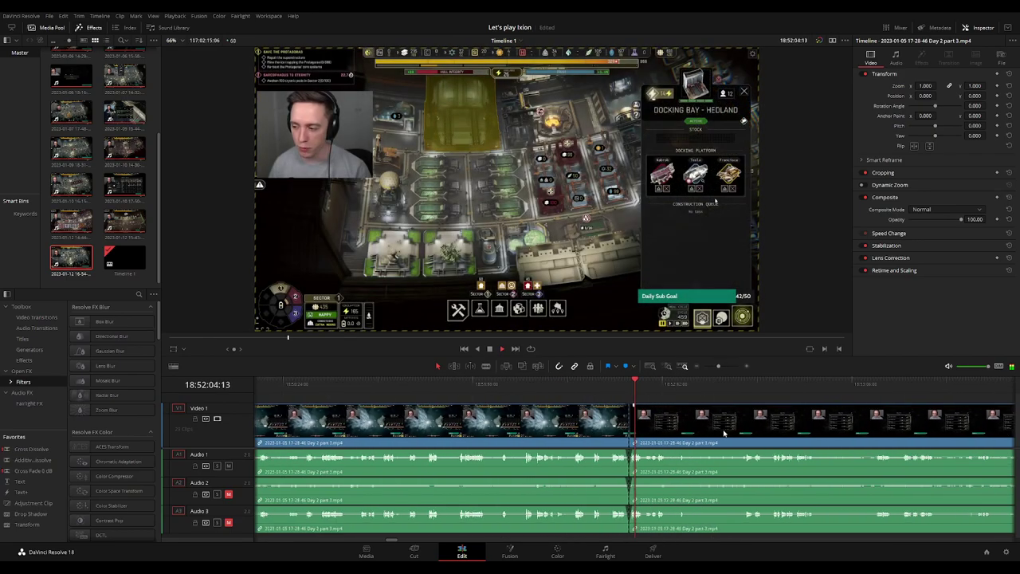
scroll(723, 433, down, 3)
key(space)
scroll(650, 416, down, 2)
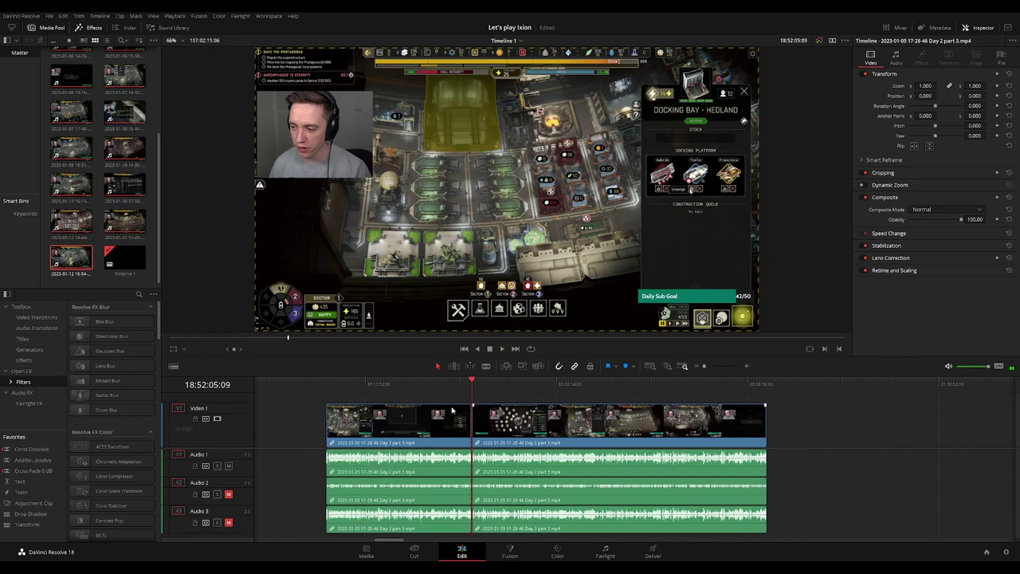
click(325, 387)
scroll(494, 422, down, 2)
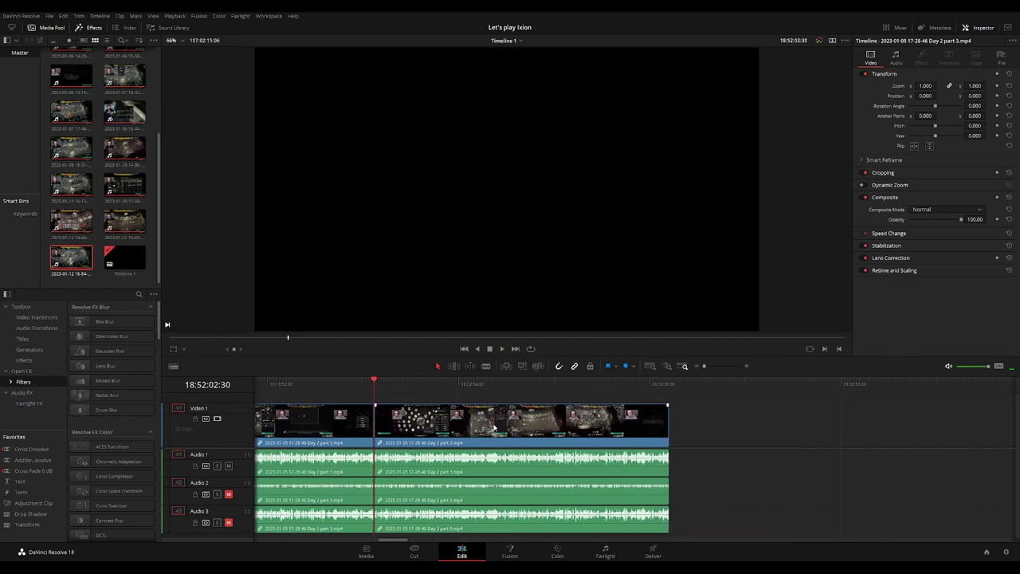
drag(497, 423, 721, 422)
mouse_move(460, 398)
mouse_down()
mouse_move(638, 407)
mouse_move(630, 383)
mouse_up()
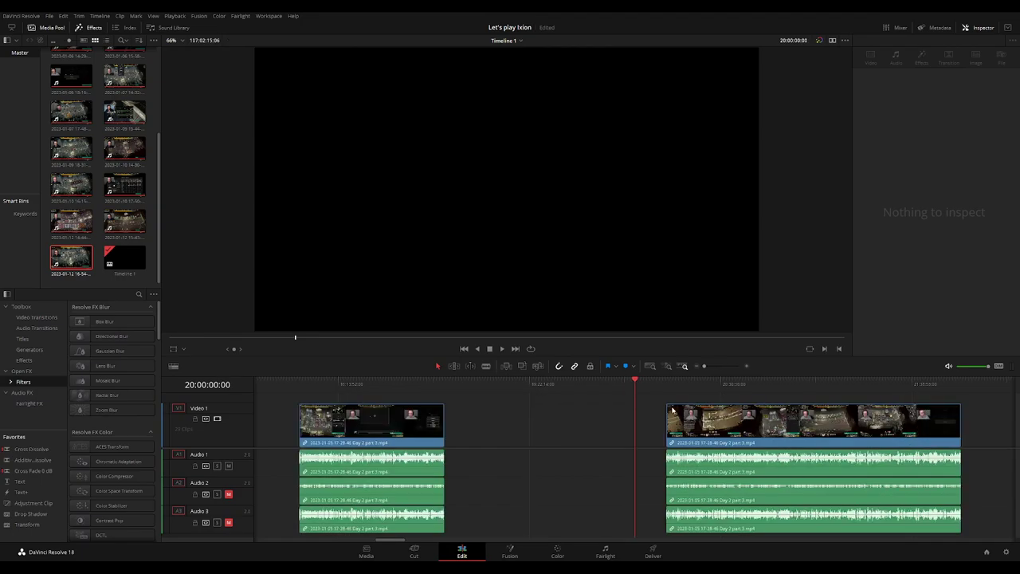
drag(656, 405, 581, 407)
Mark the edit point, then delete the first clip and the gap and play back the result
click(478, 402)
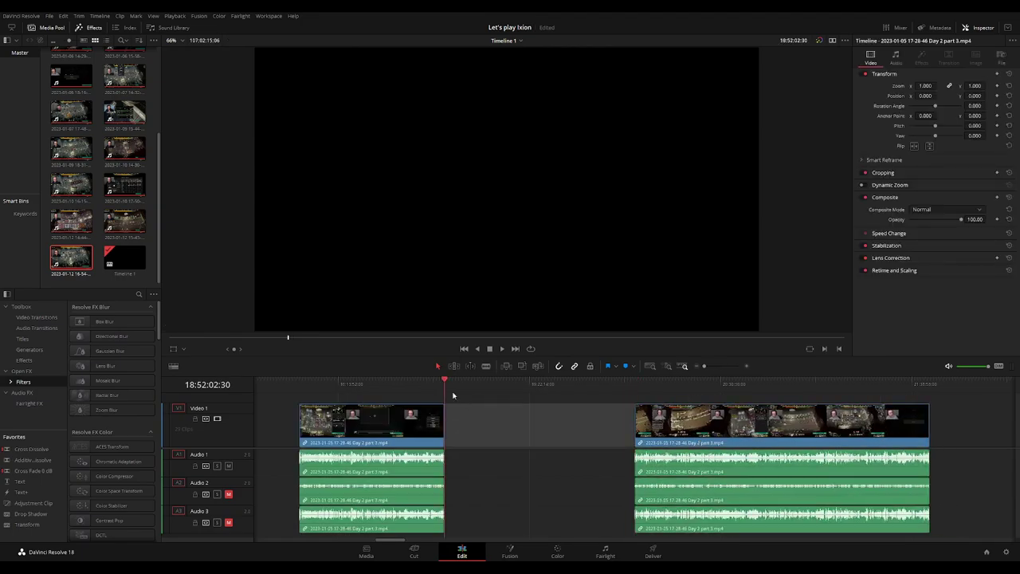
key(m)
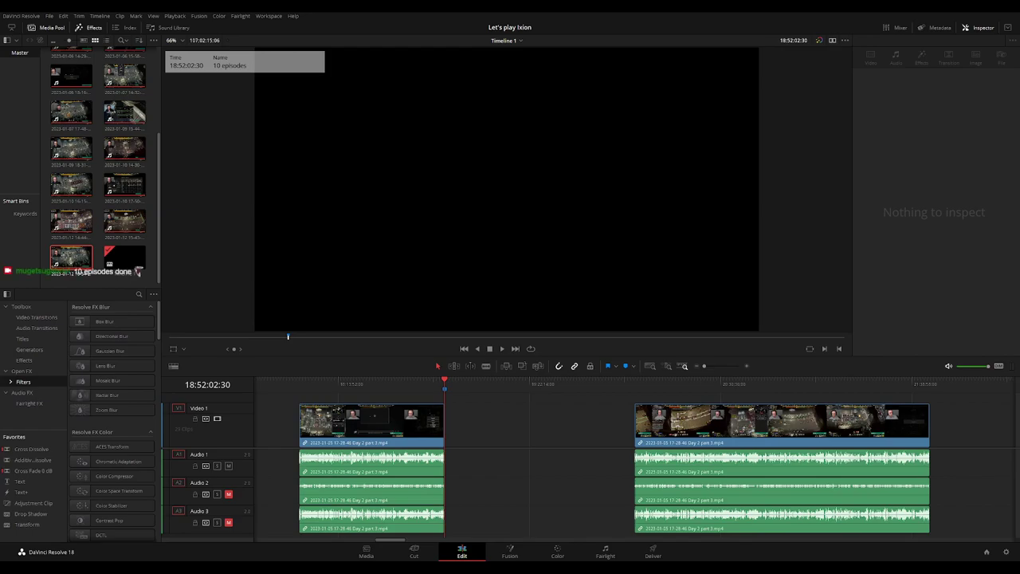
click(595, 421)
ctrl+click(371, 421)
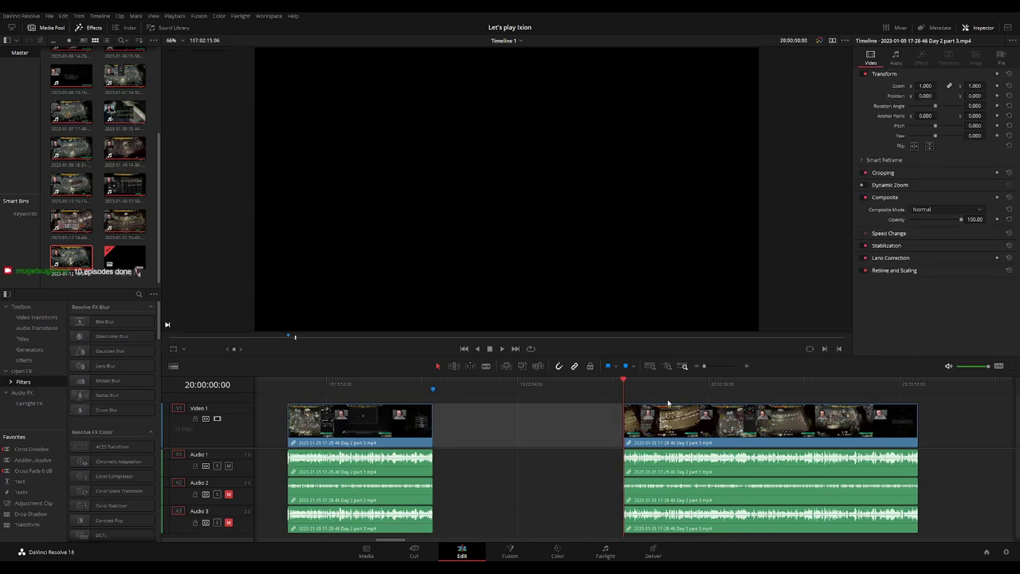
key(Delete)
key(space)
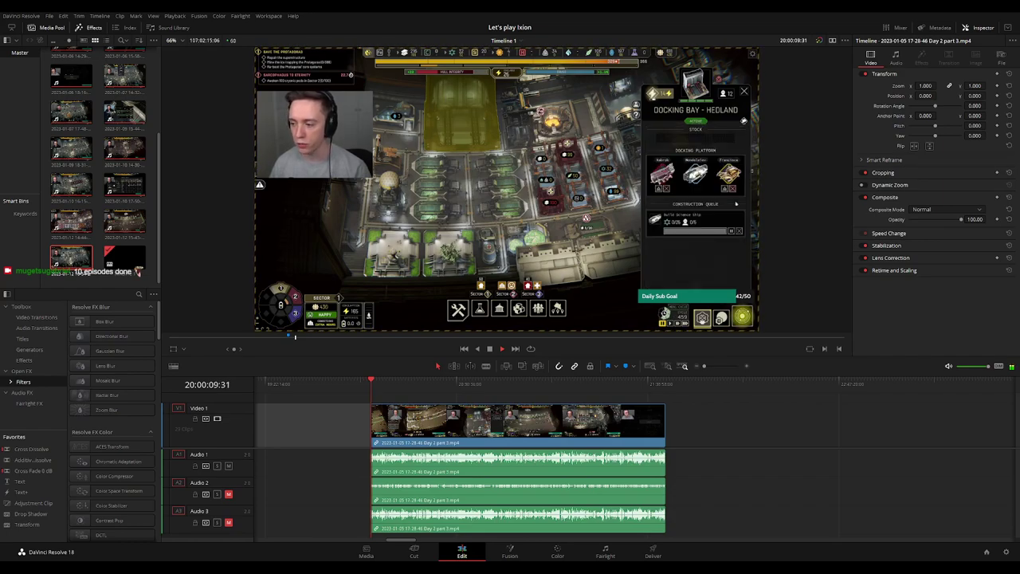
Scrub through the footage to locate the next dead section
scroll(416, 393, up, 2)
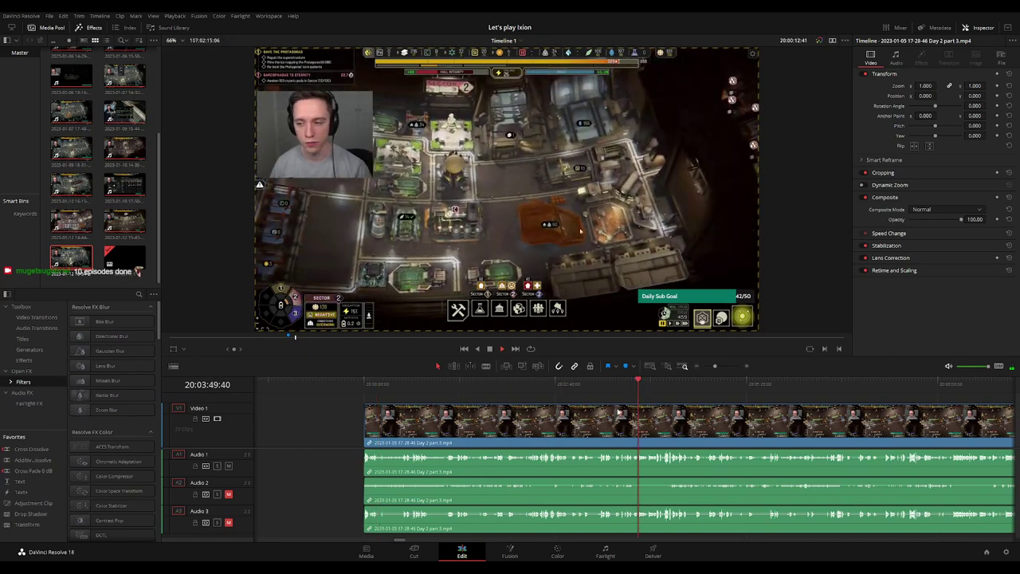
scroll(558, 405, down, 2)
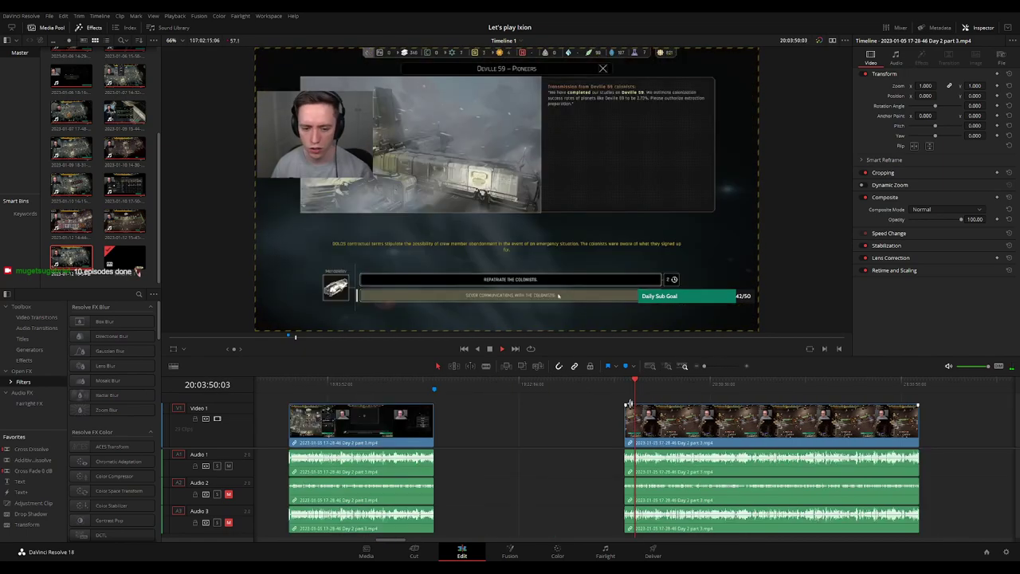
scroll(585, 405, right, 3)
drag(535, 387, 634, 397)
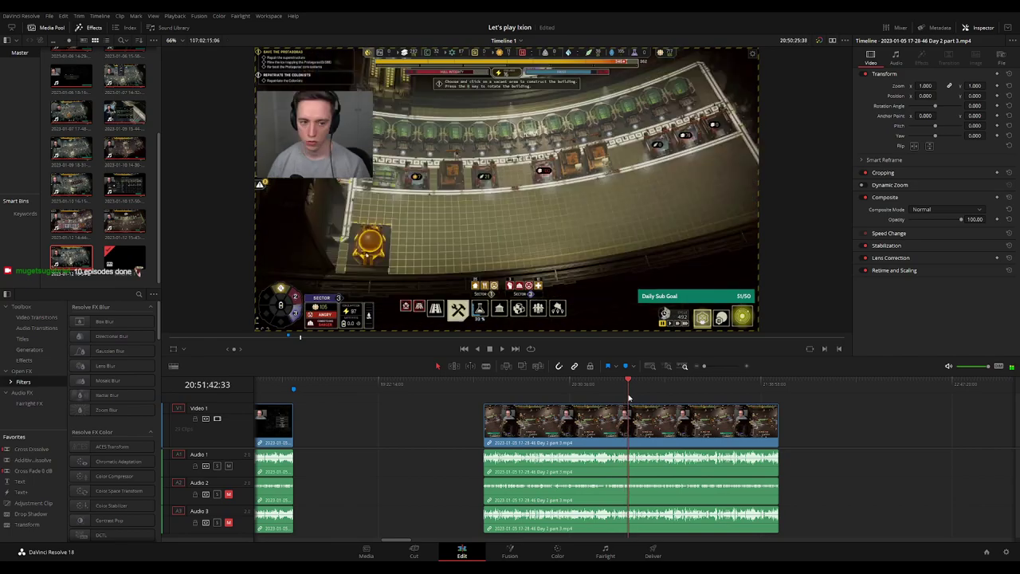
scroll(634, 397, up, 3)
drag(638, 389, 635, 390)
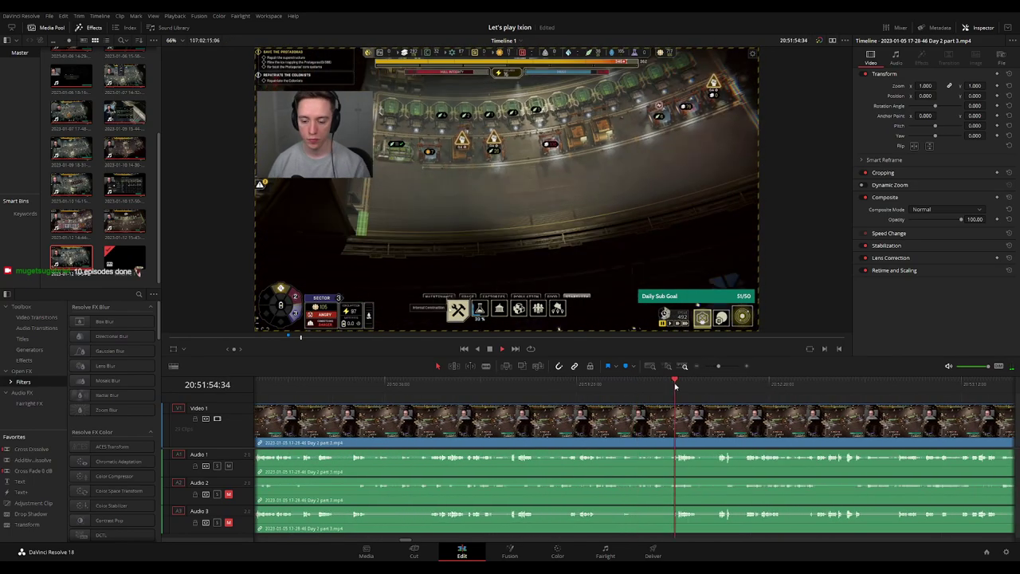
scroll(703, 408, up, 1)
click(734, 390)
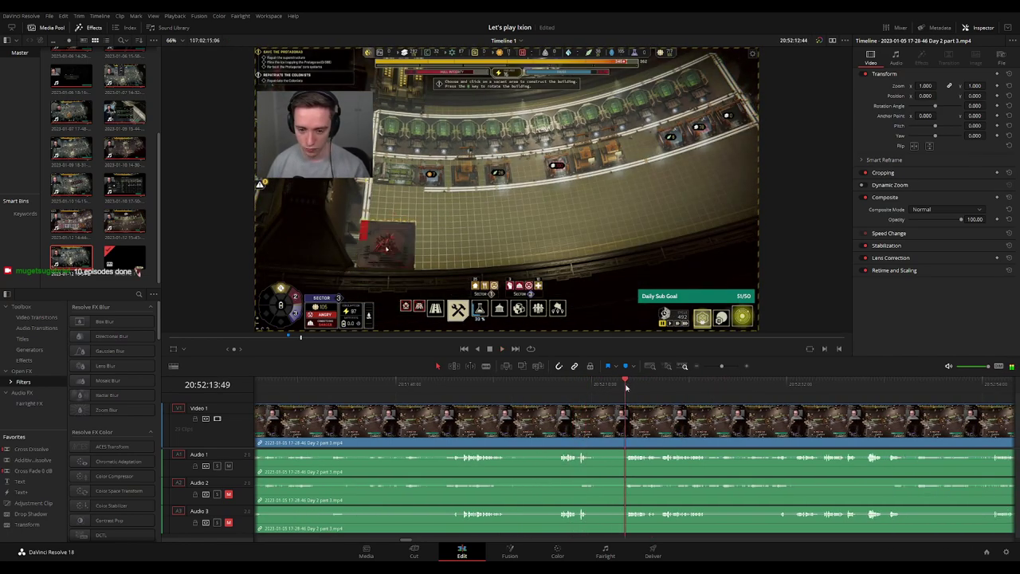
click(626, 389)
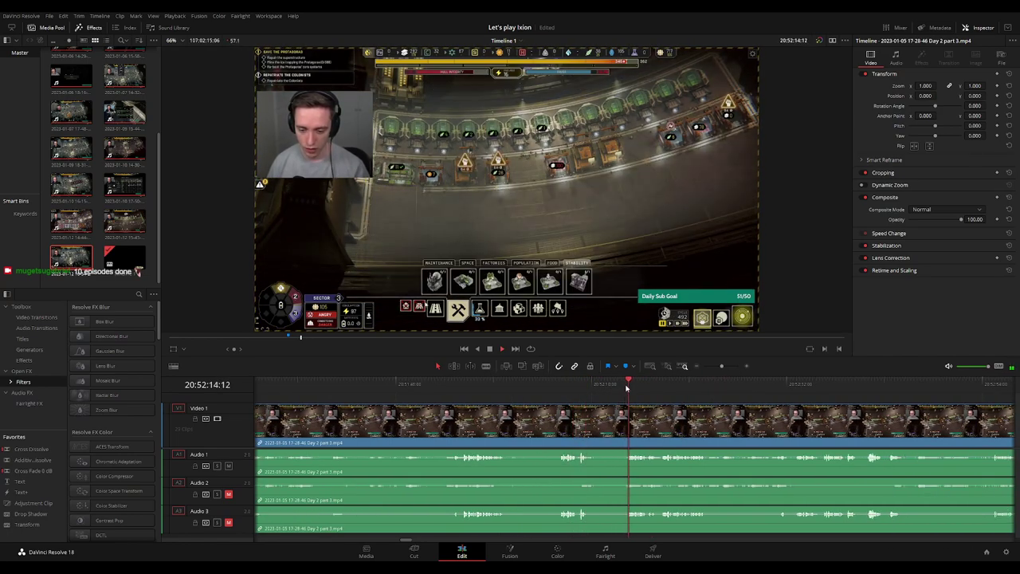
scroll(590, 399, up, 1)
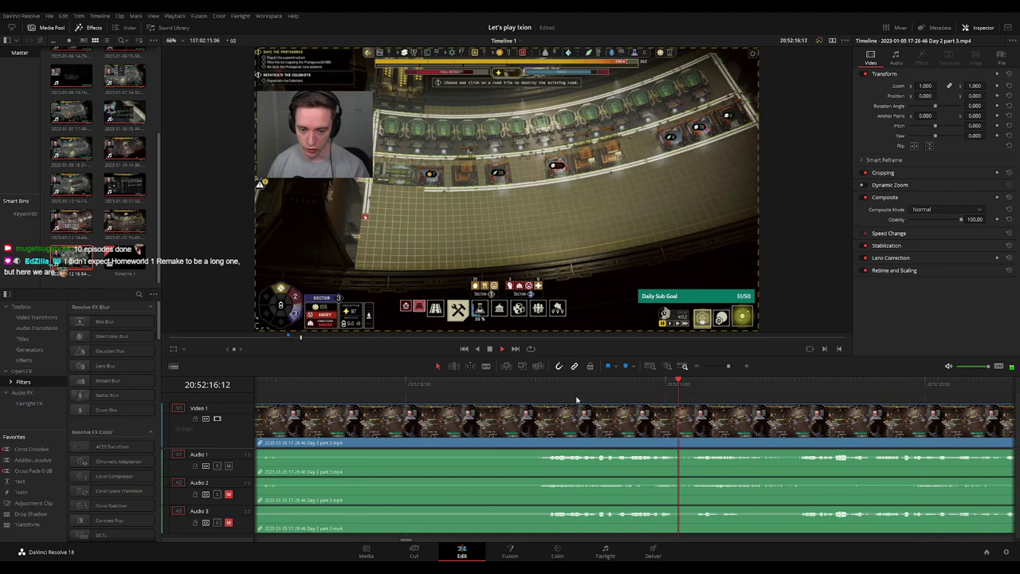
click(413, 389)
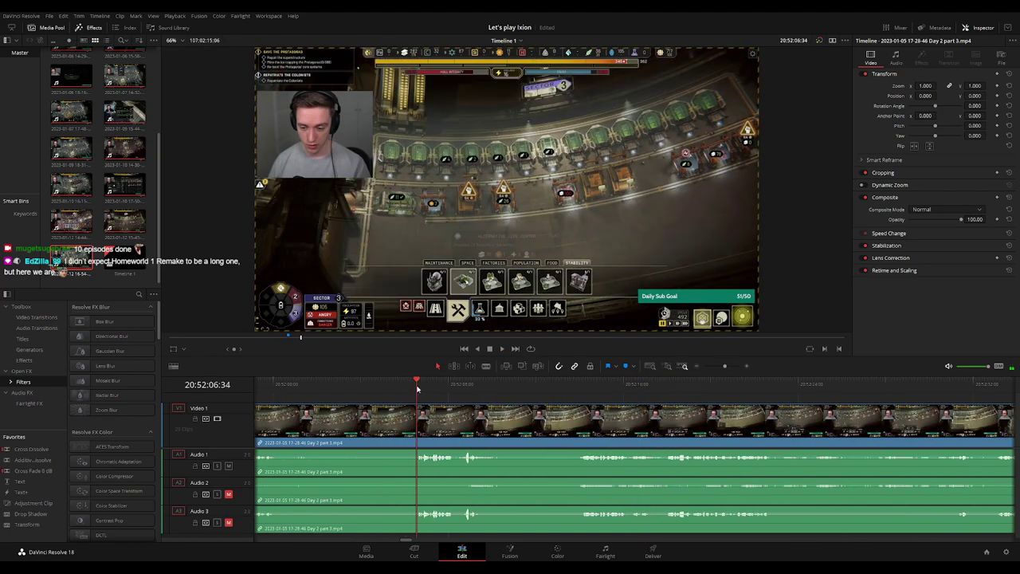
key(space)
scroll(567, 415, left, 3)
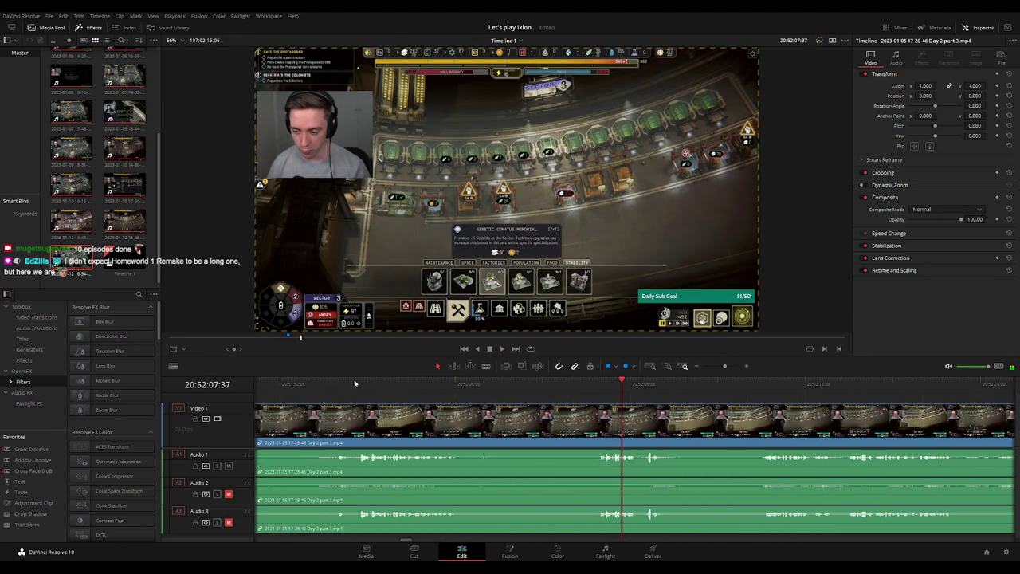
click(354, 385)
drag(609, 386, 741, 391)
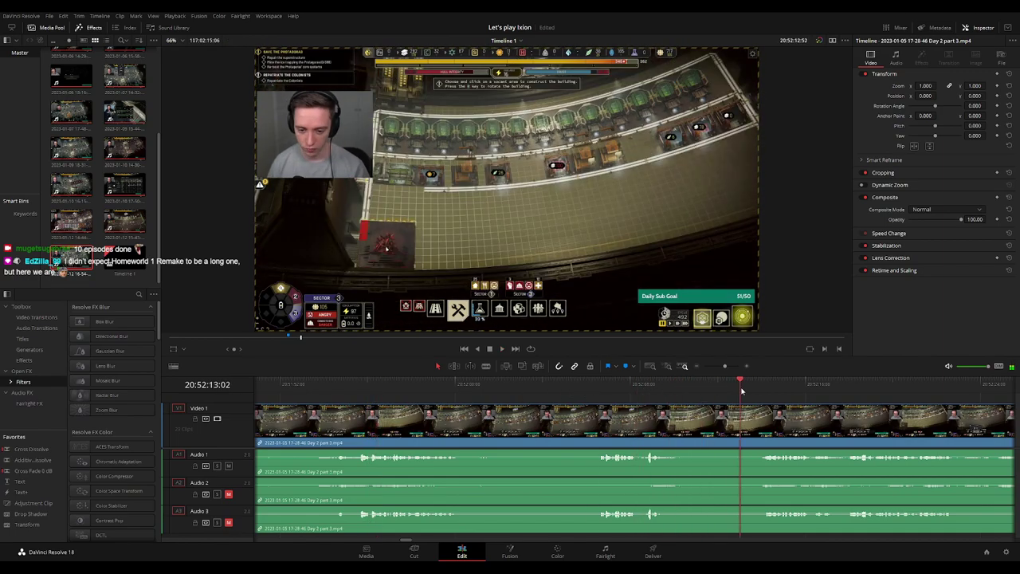
key(space)
Split the clip at the start of the dead section near 20:52:13:30
scroll(611, 401, up, 1)
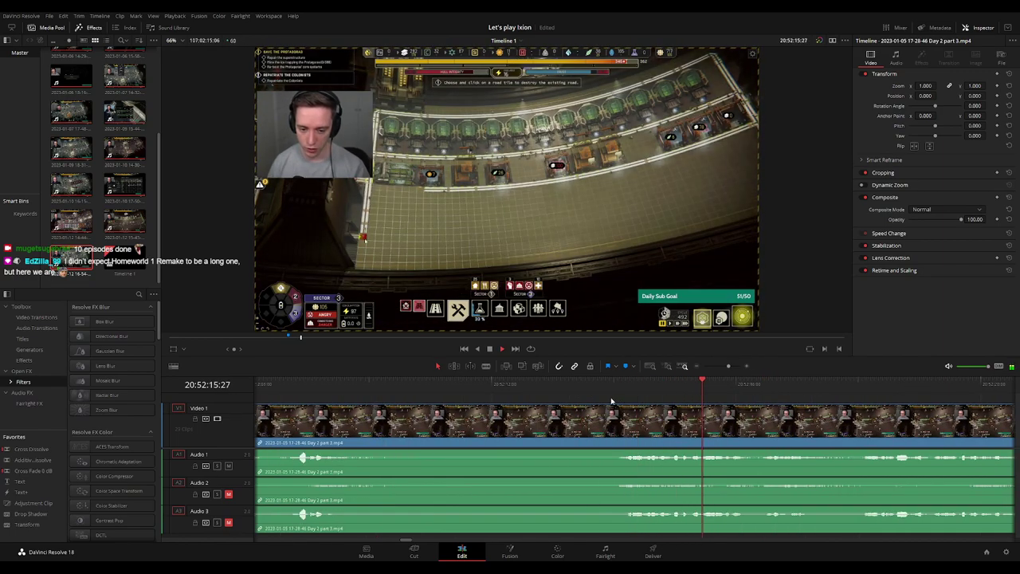
click(606, 395)
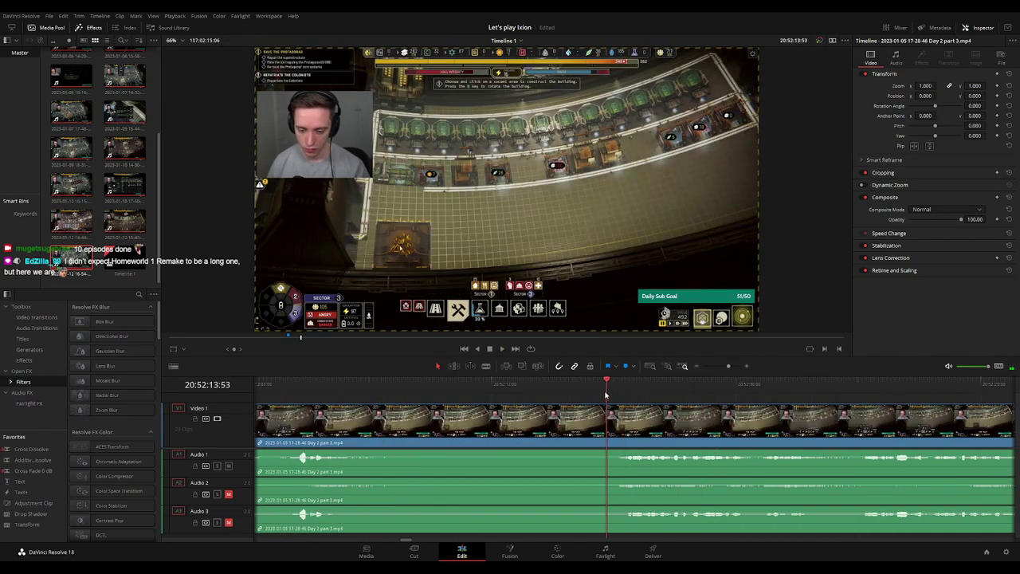
drag(606, 394, 582, 396)
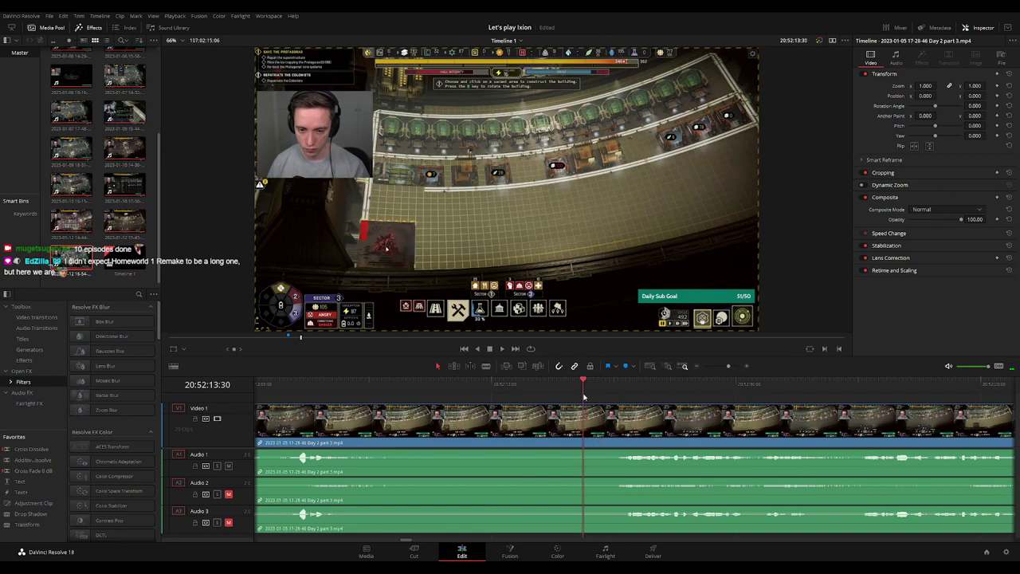
click(583, 423)
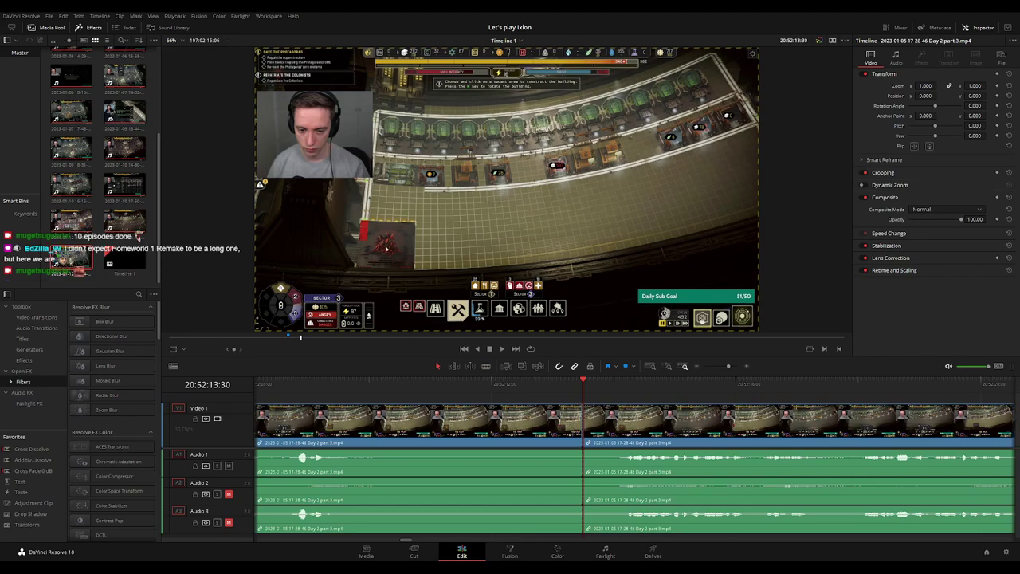
mouse_move(587, 408)
mouse_down()
mouse_move(658, 408)
mouse_move(528, 407)
mouse_up()
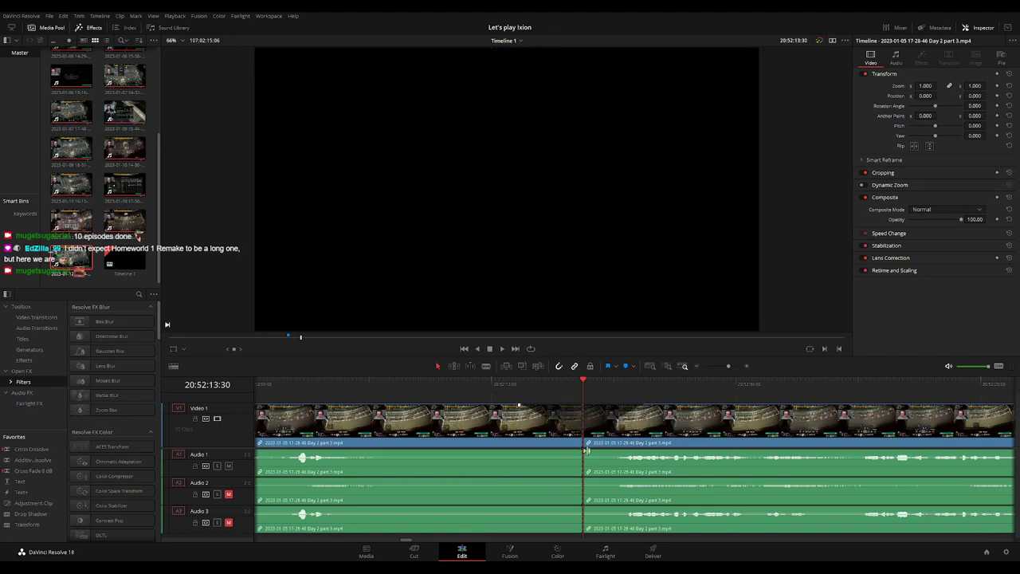
Add fade-outs and fade-ins on Audio 1, 2 and 3 around the new cut, then play it back
drag(580, 451, 517, 452)
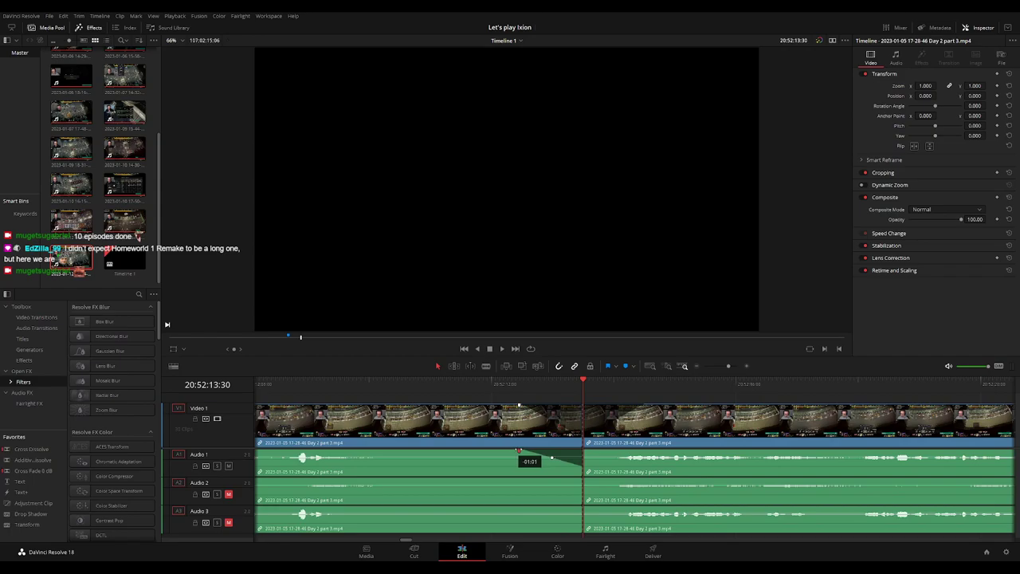
drag(584, 452, 652, 452)
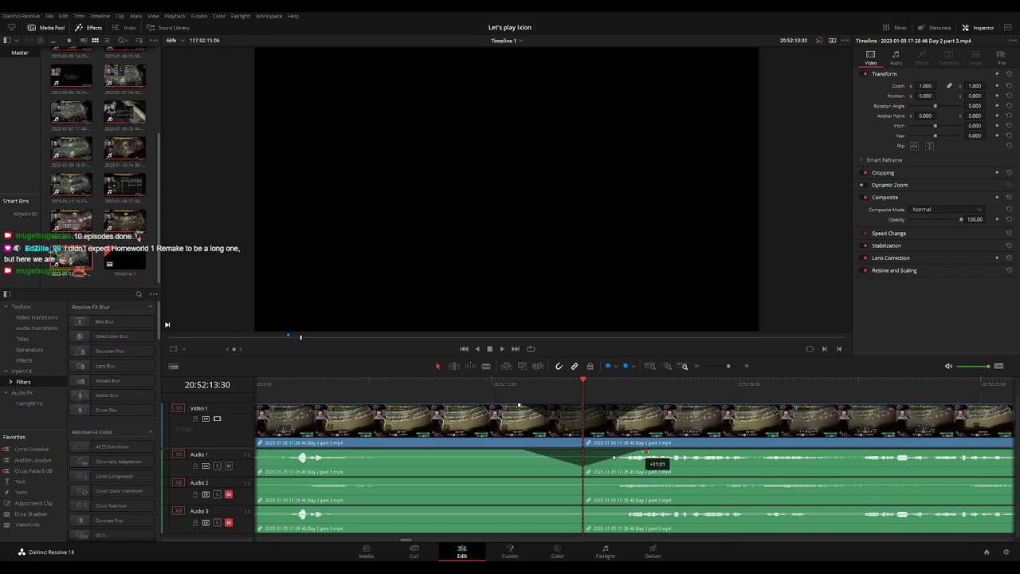
drag(646, 452, 644, 453)
mouse_move(581, 480)
mouse_down()
mouse_move(524, 479)
mouse_move(646, 480)
mouse_up()
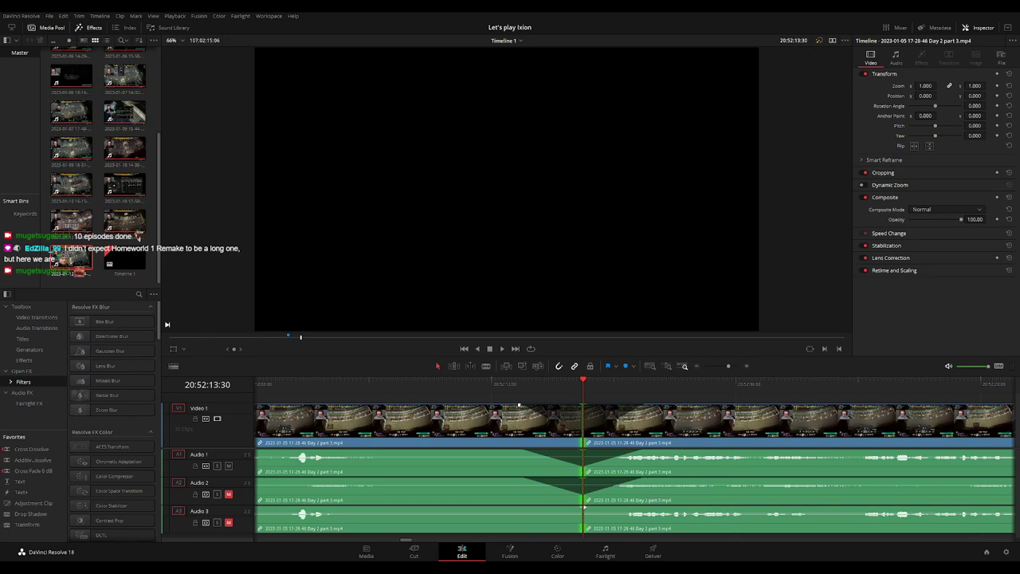
mouse_move(581, 507)
mouse_down()
mouse_move(529, 508)
mouse_move(641, 509)
mouse_up()
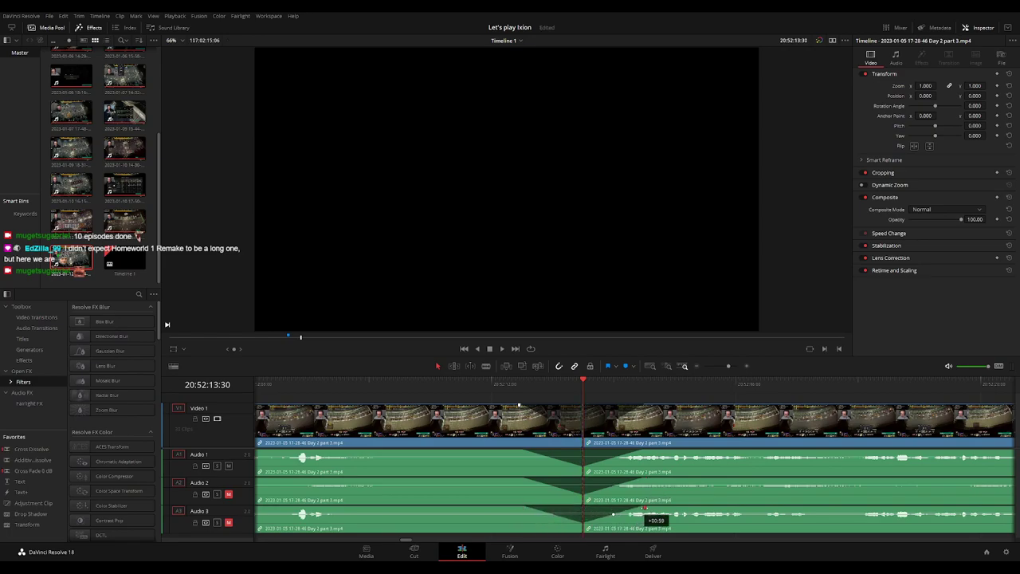
key(space)
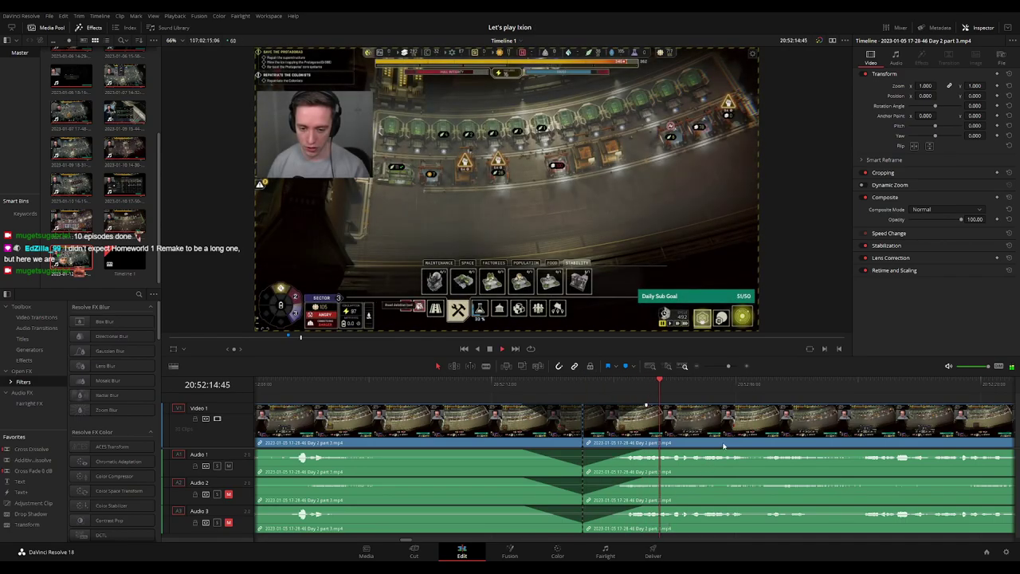
scroll(742, 434, down, 2)
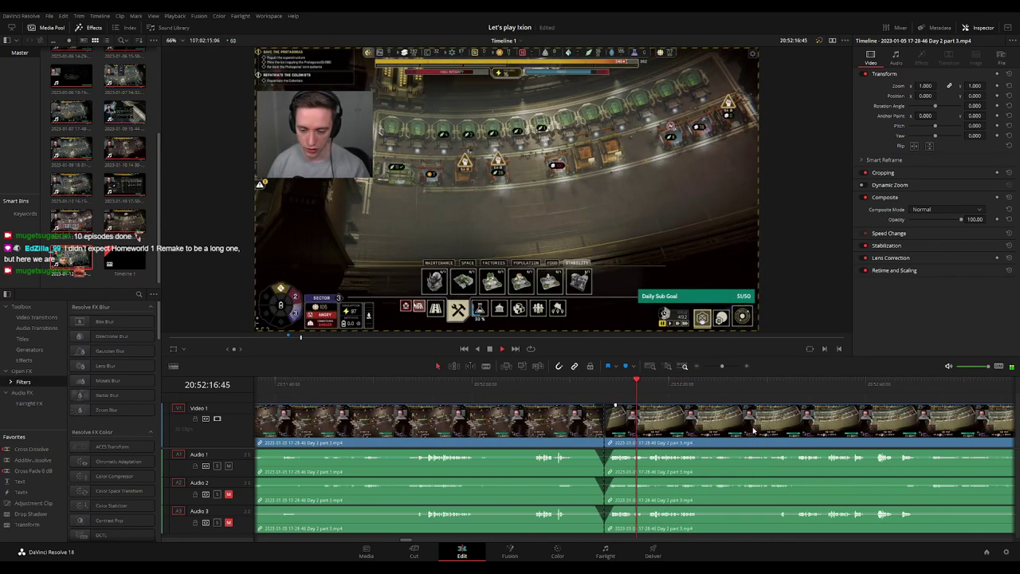
scroll(752, 430, down, 2)
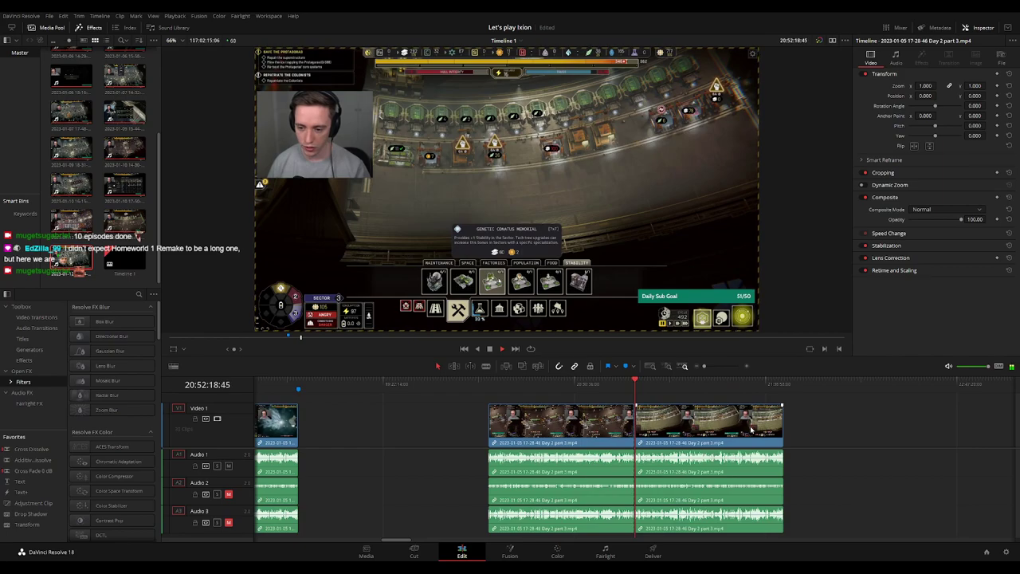
scroll(751, 430, up, 3)
scroll(741, 423, up, 1)
scroll(738, 406, up, 1)
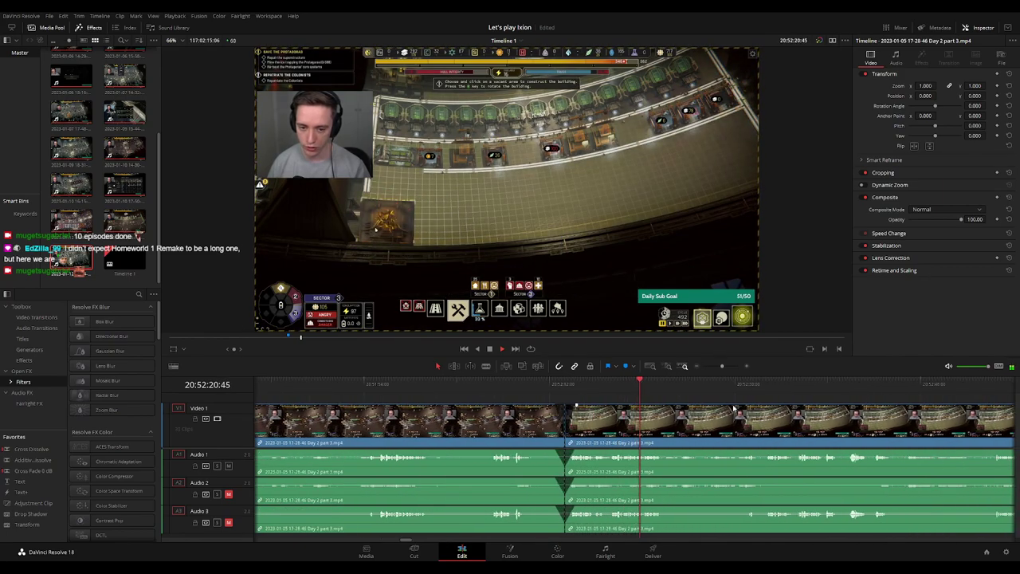
click(732, 386)
scroll(630, 398, right, 2)
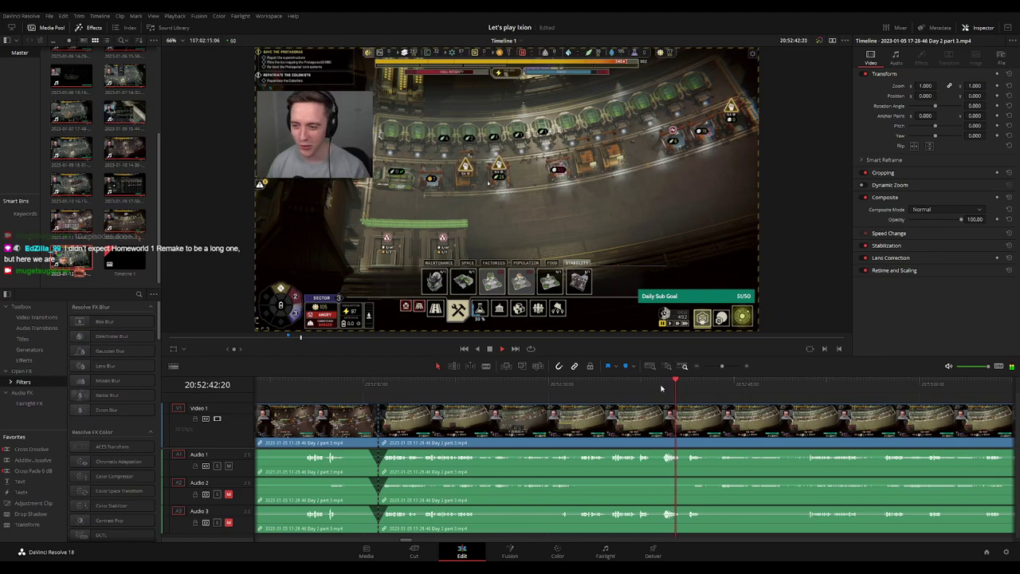
click(614, 386)
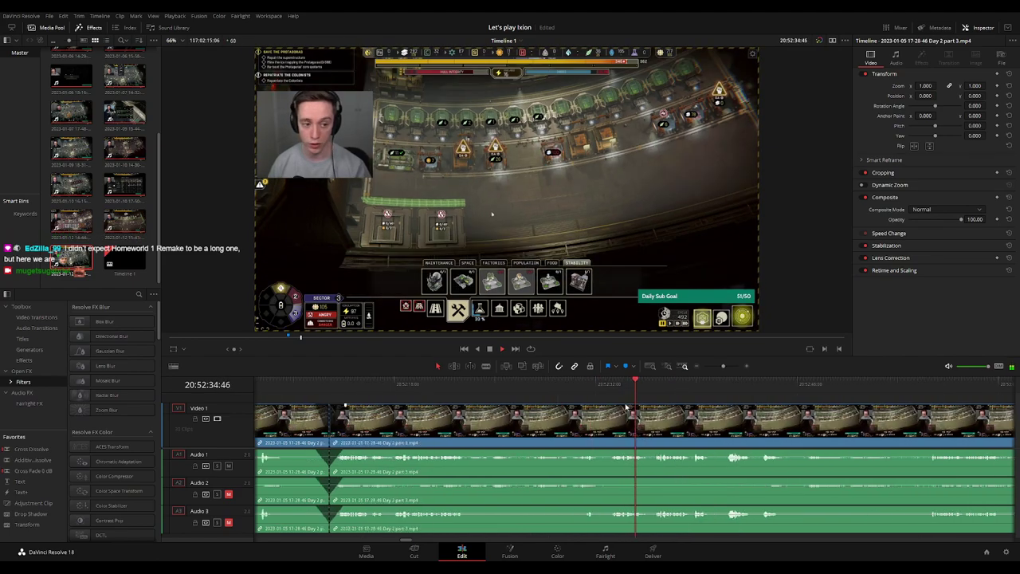
key(space)
scroll(638, 397, up, 2)
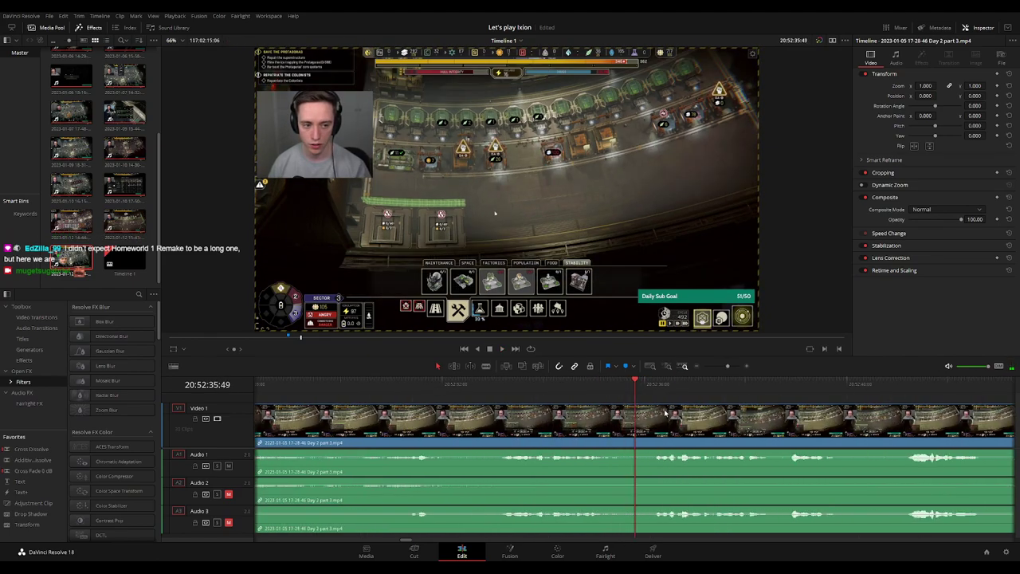
mouse_move(635, 388)
mouse_down()
mouse_move(620, 389)
mouse_move(635, 392)
mouse_up()
scroll(636, 409, down, 3)
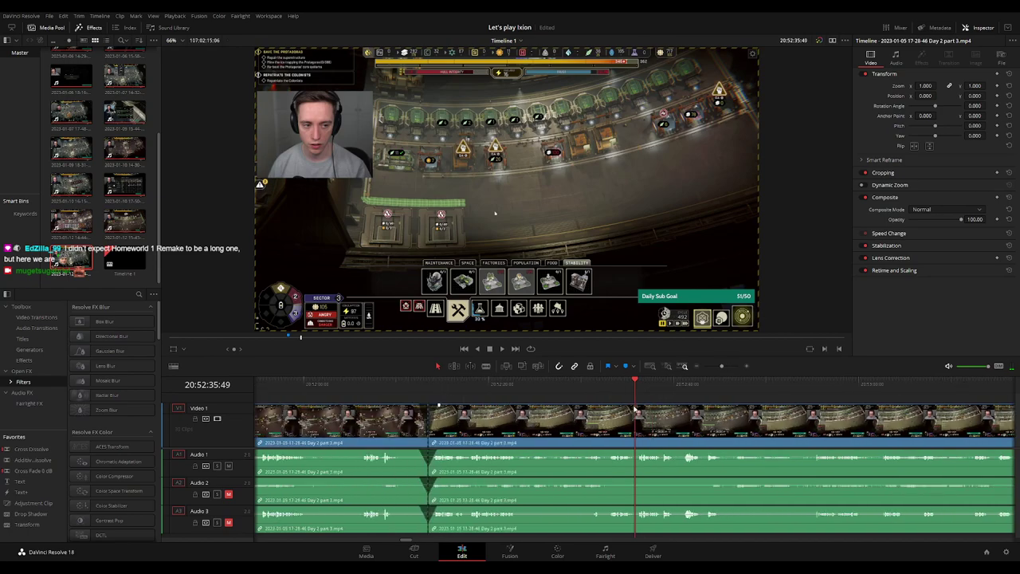
key(space)
scroll(635, 409, down, 5)
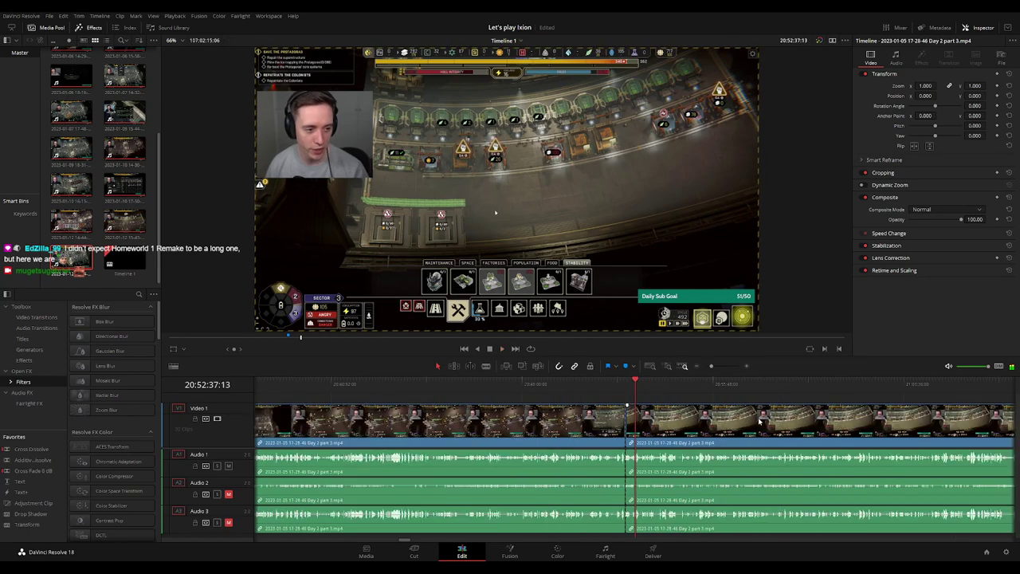
scroll(759, 420, down, 1)
scroll(759, 420, down, 3)
scroll(628, 429, down, 2)
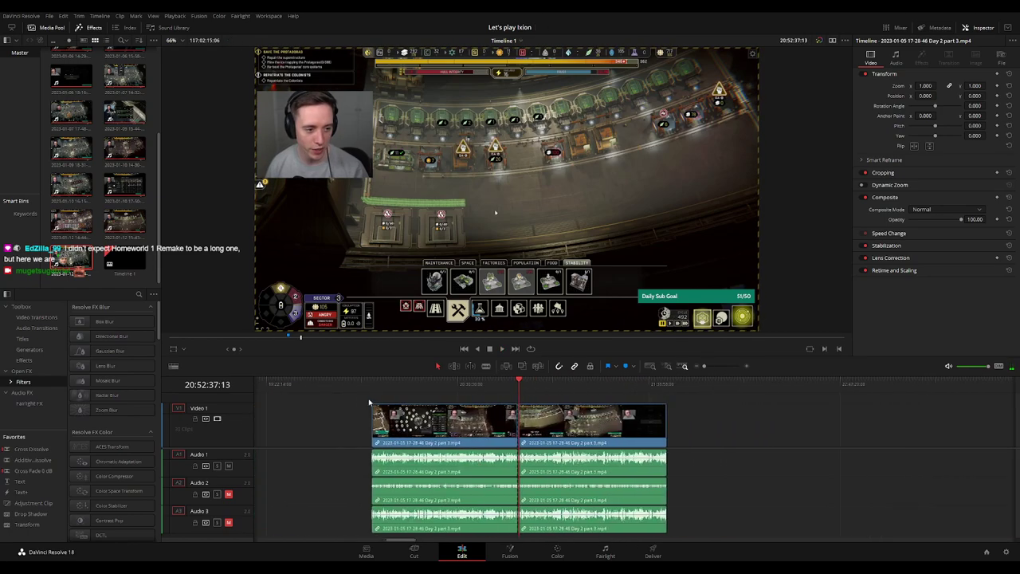
Split the clip and move the later piece so it starts at 22:00:00:00
key(ctrl+z)
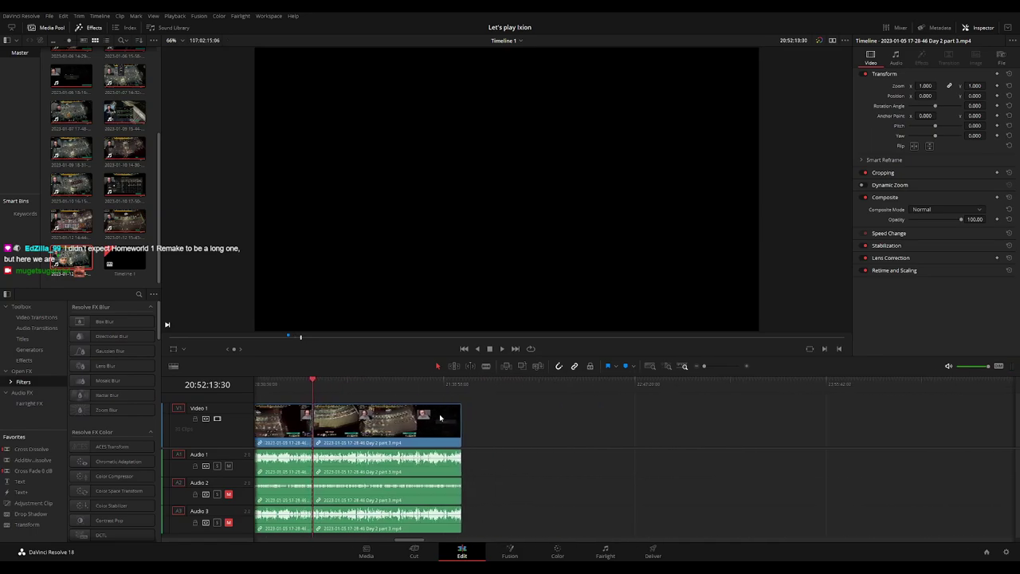
drag(440, 417, 713, 418)
click(467, 417)
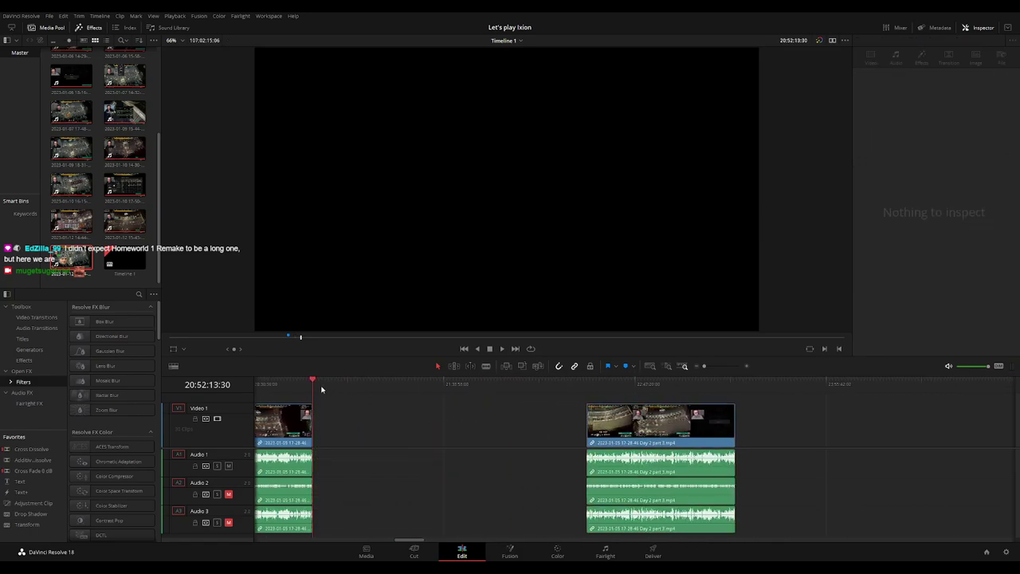
drag(323, 389, 500, 405)
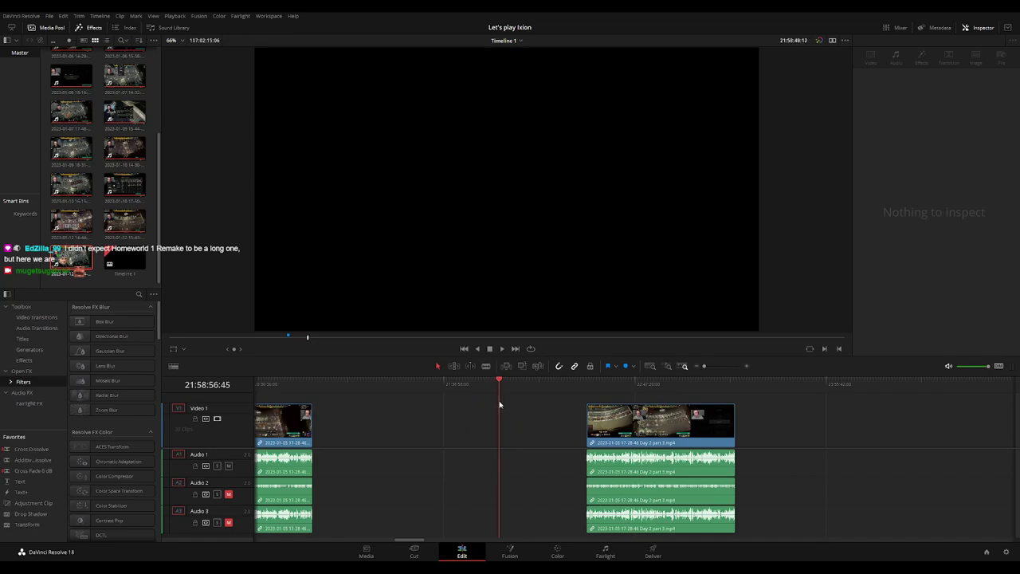
drag(500, 406, 503, 405)
key(ctrl+equal)
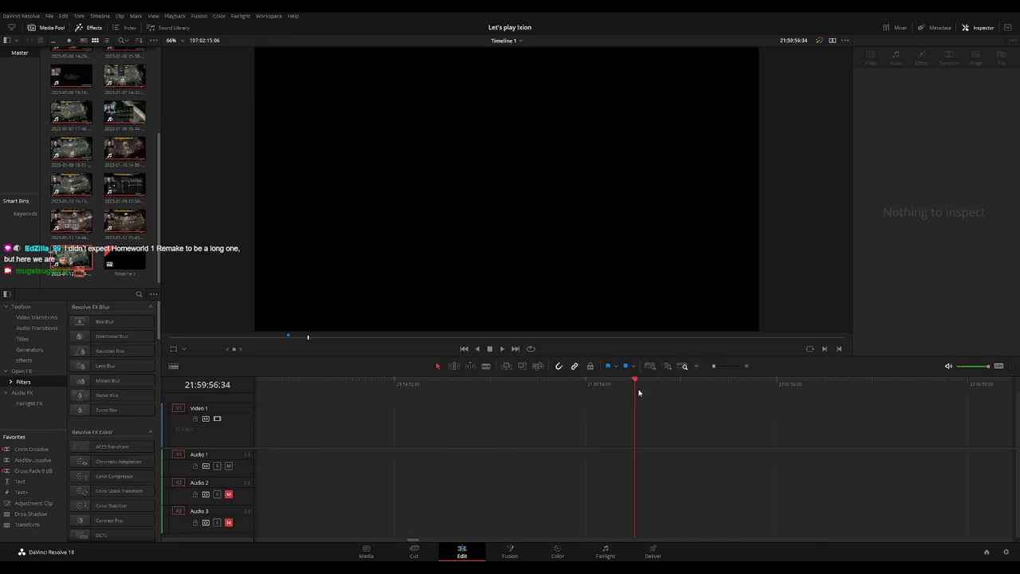
click(638, 392)
key(ctrl+equal)
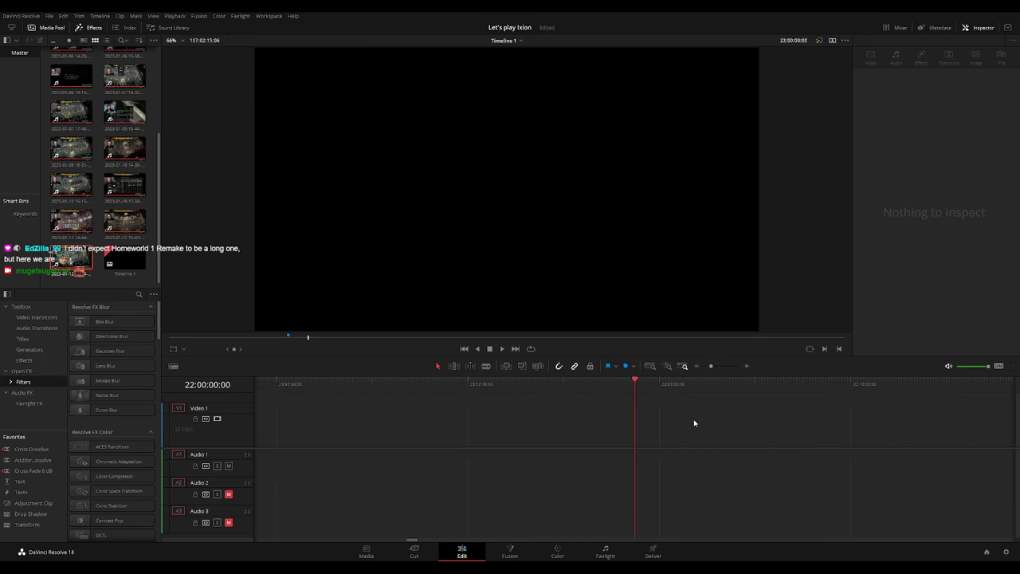
key(ctrl+minus)
drag(793, 407, 711, 402)
Review the moved piece and add a marker at its start
scroll(710, 403, right, 3)
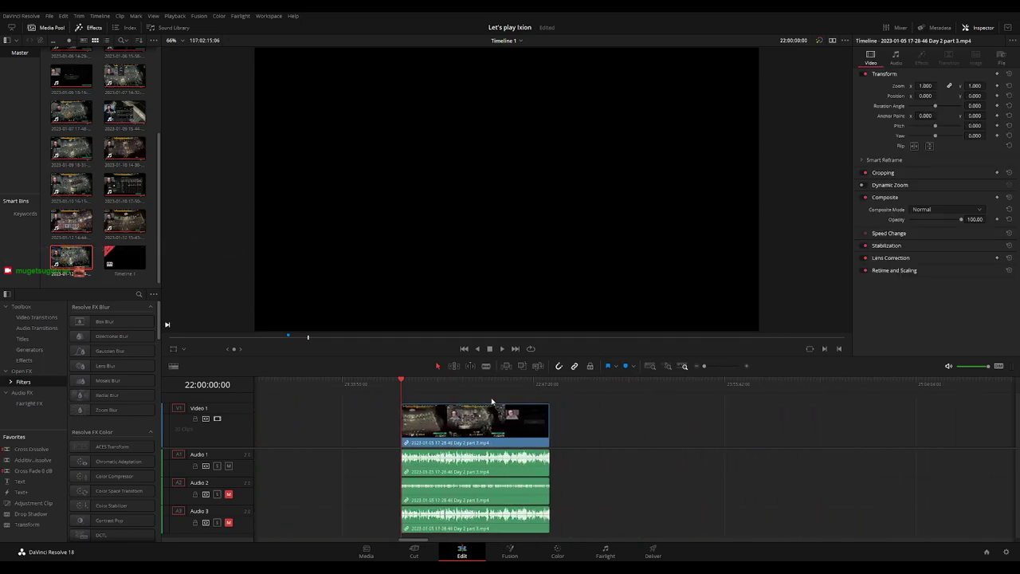
click(547, 389)
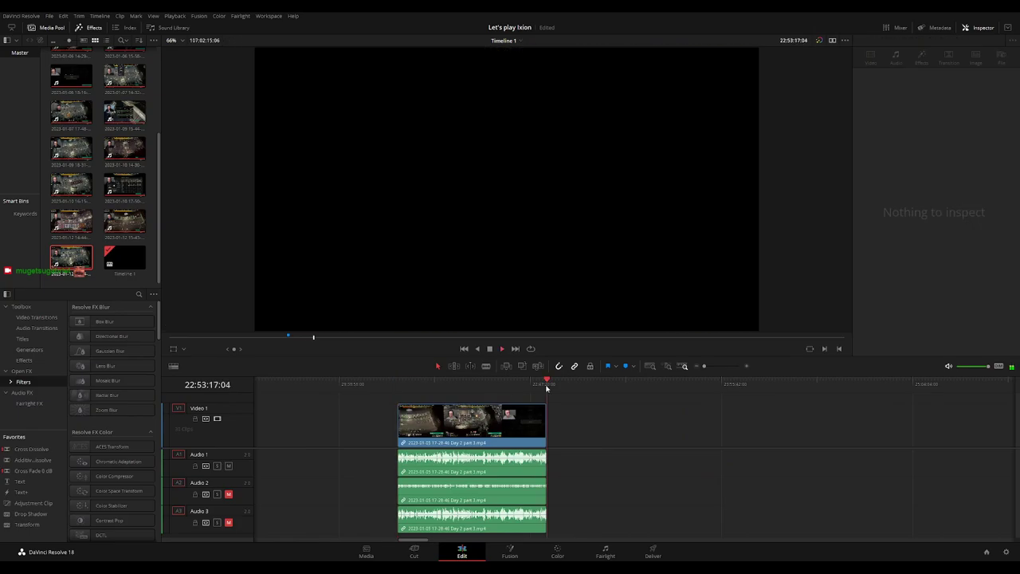
click(403, 381)
key(space)
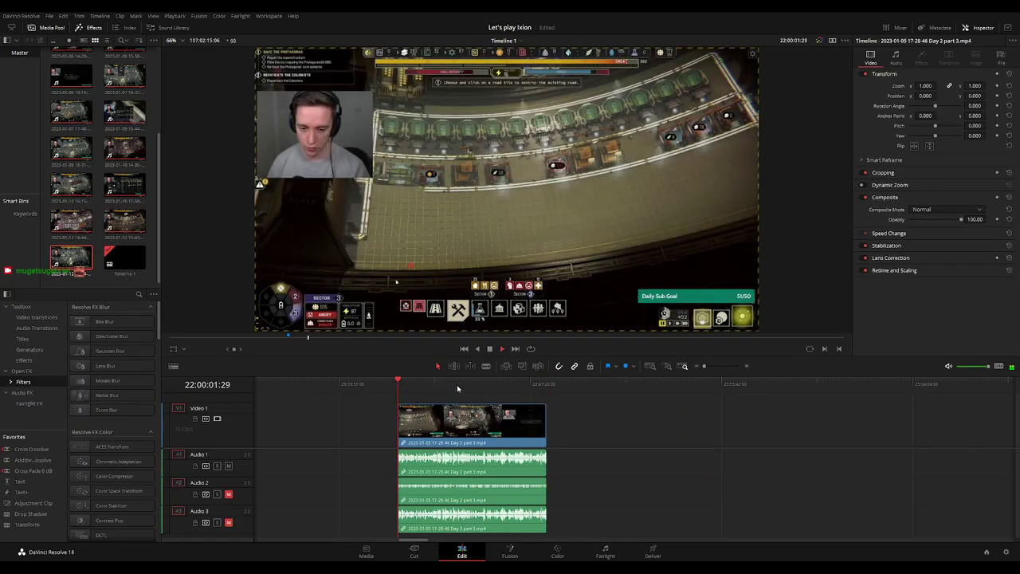
click(541, 390)
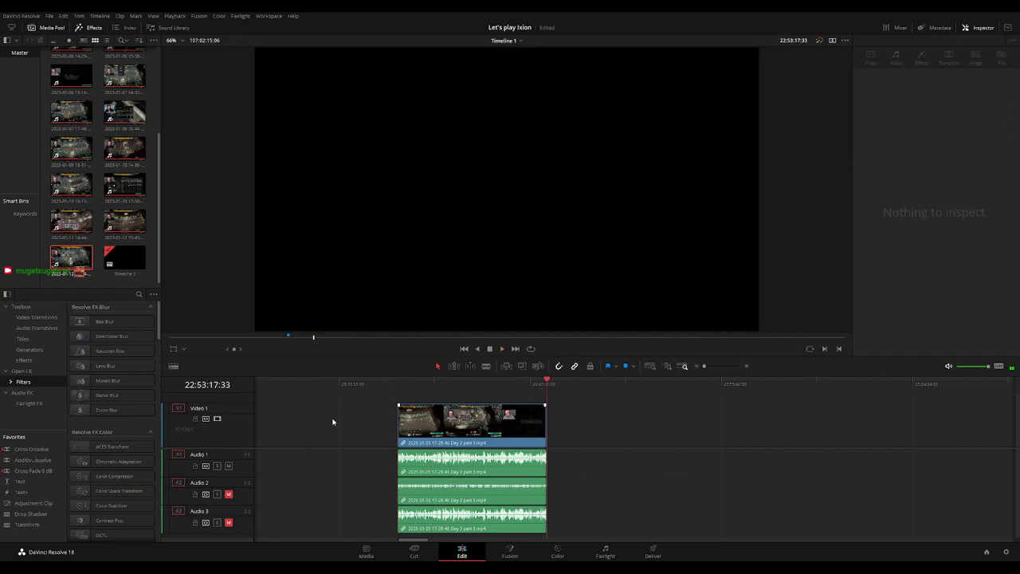
scroll(614, 428, left, 5)
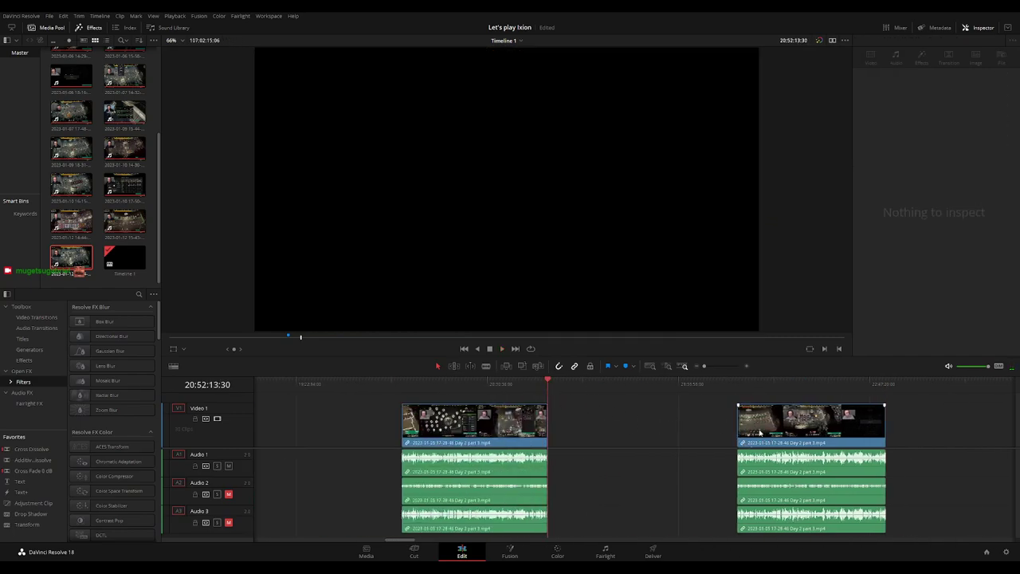
click(735, 389)
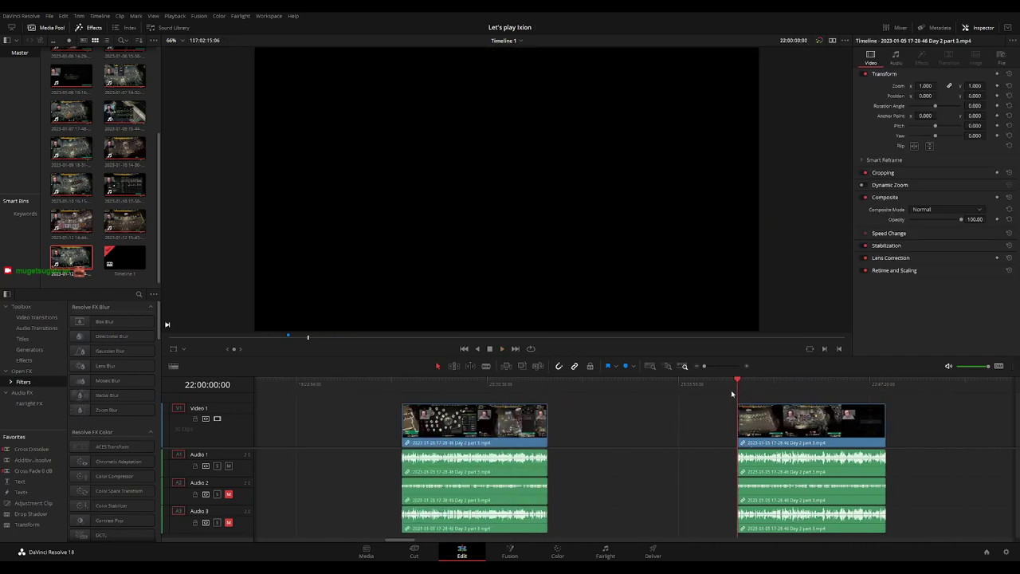
key(m)
Slide the later piece left to butt against the first clip at 20:52:13:30 and play the join
click(536, 385)
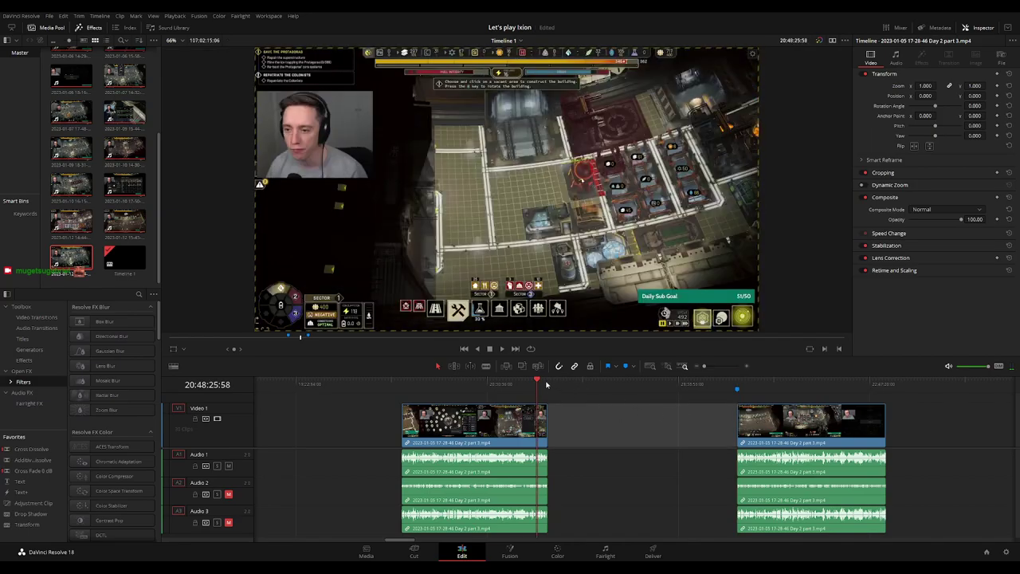
click(547, 385)
drag(793, 408, 604, 408)
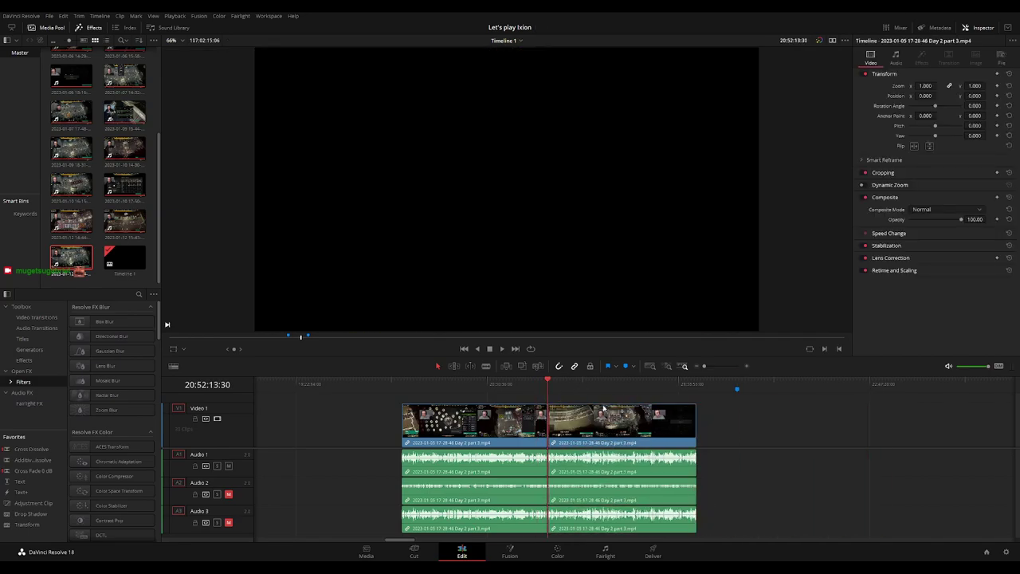
scroll(604, 409, up, 5)
key(space)
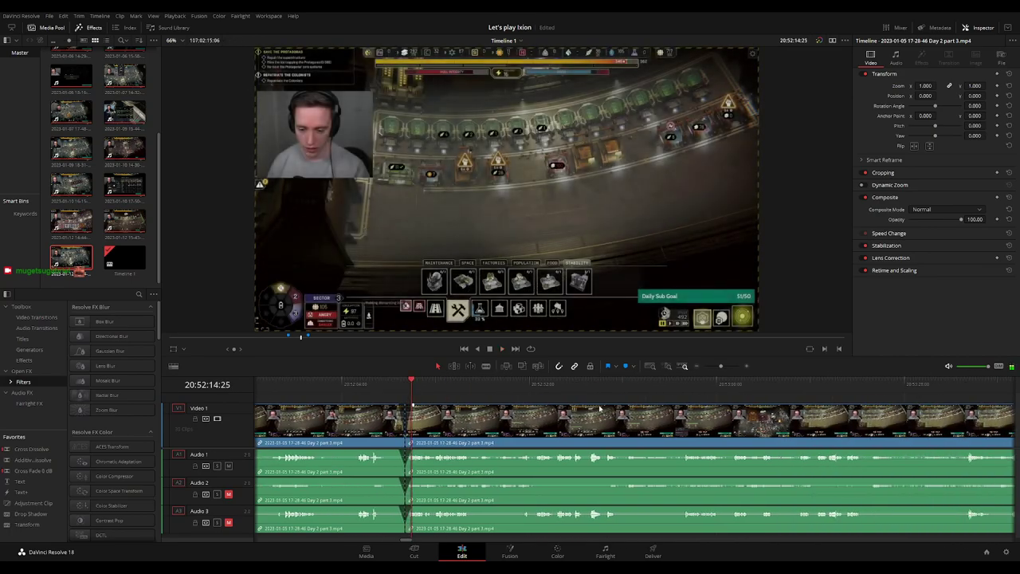
Find 20:53:43 and trim the edit point to that frame, then play it back
key(l)
key(l)
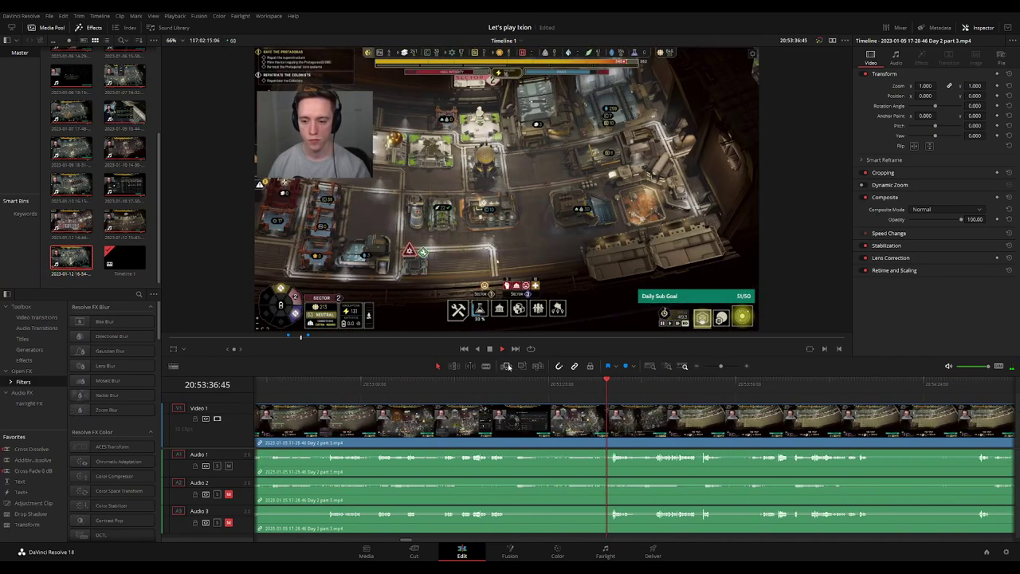
click(652, 390)
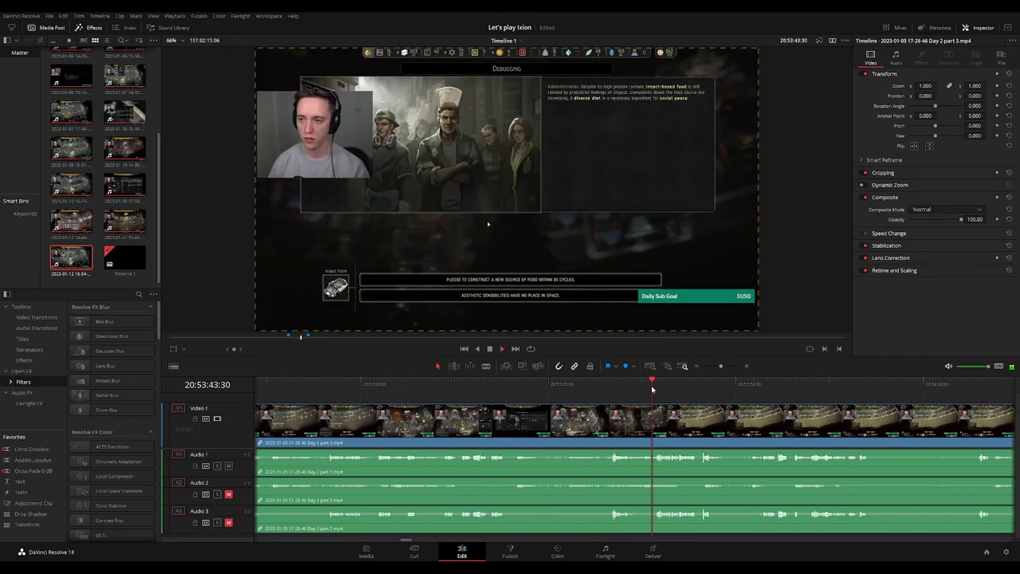
scroll(646, 406, right, 2)
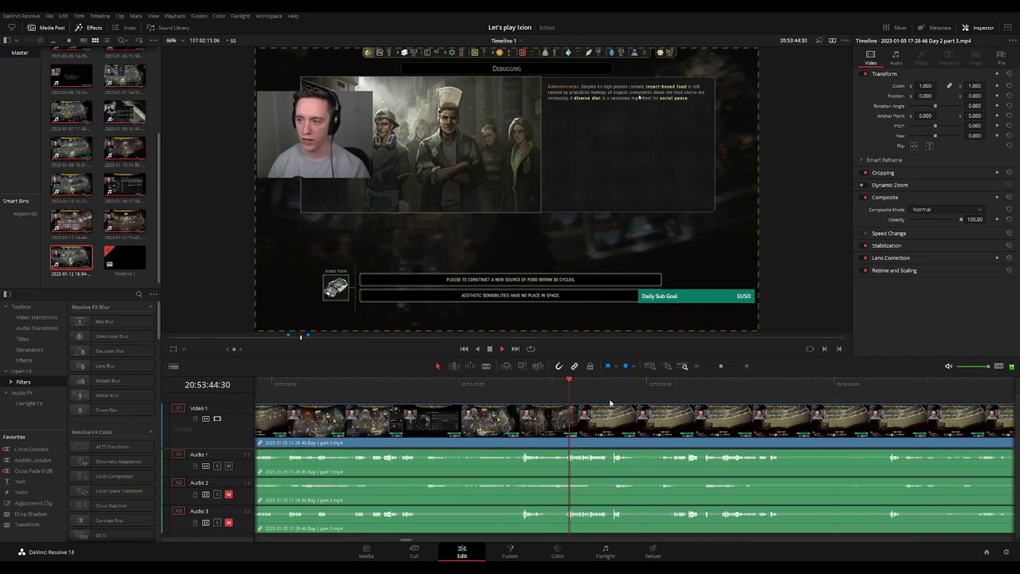
click(566, 386)
click(634, 388)
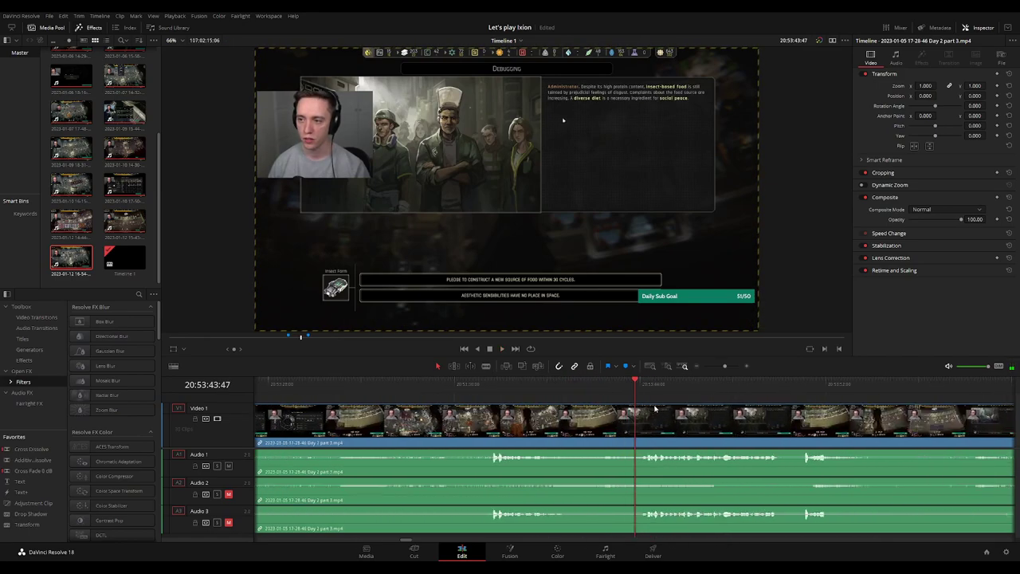
drag(647, 389, 634, 388)
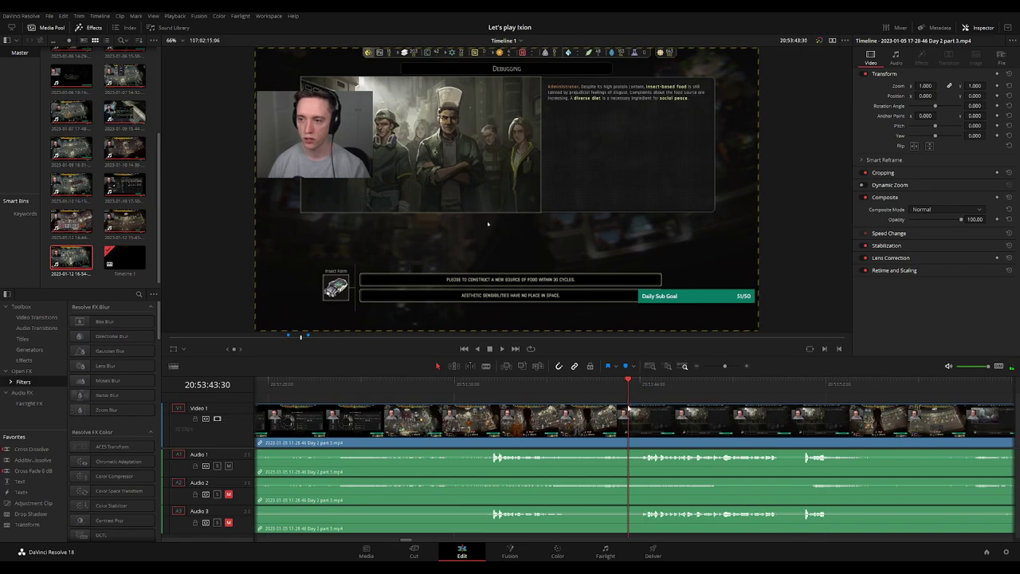
scroll(629, 408, down, 3)
drag(505, 431, 635, 431)
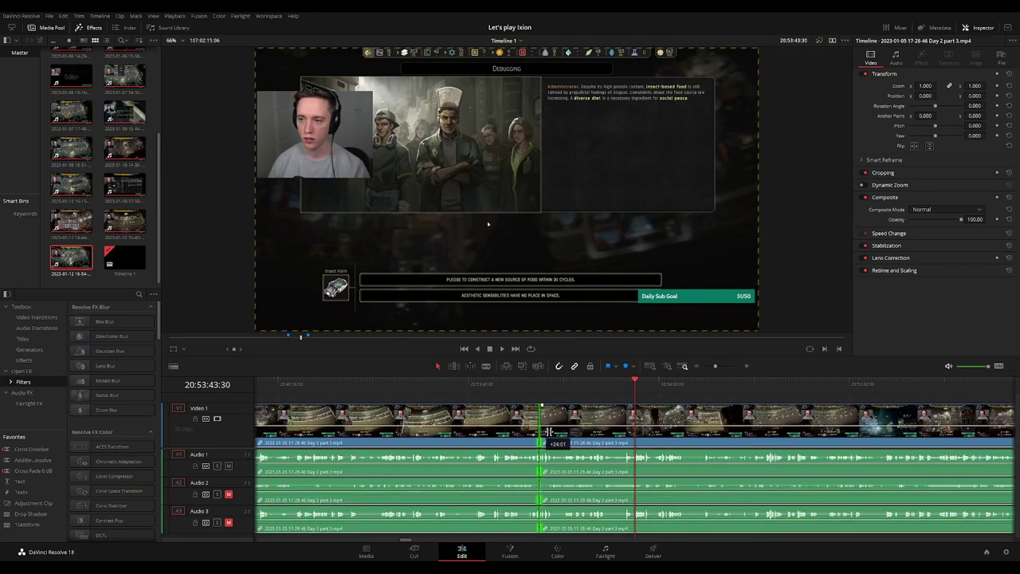
key(space)
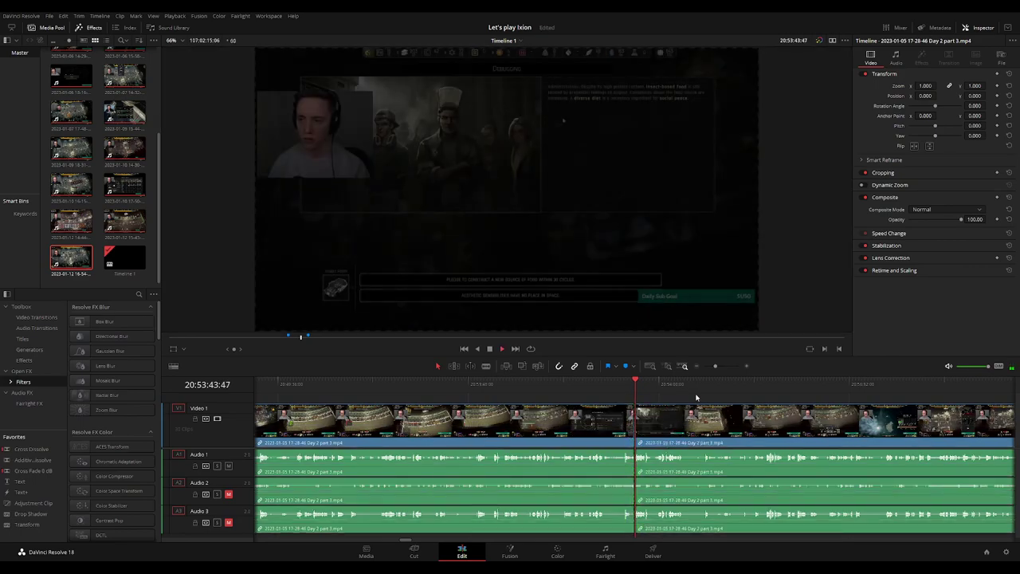
Move the tail clip to Marker 2, slide it back against the first clip, and fit the timeline
scroll(838, 428, down, 2)
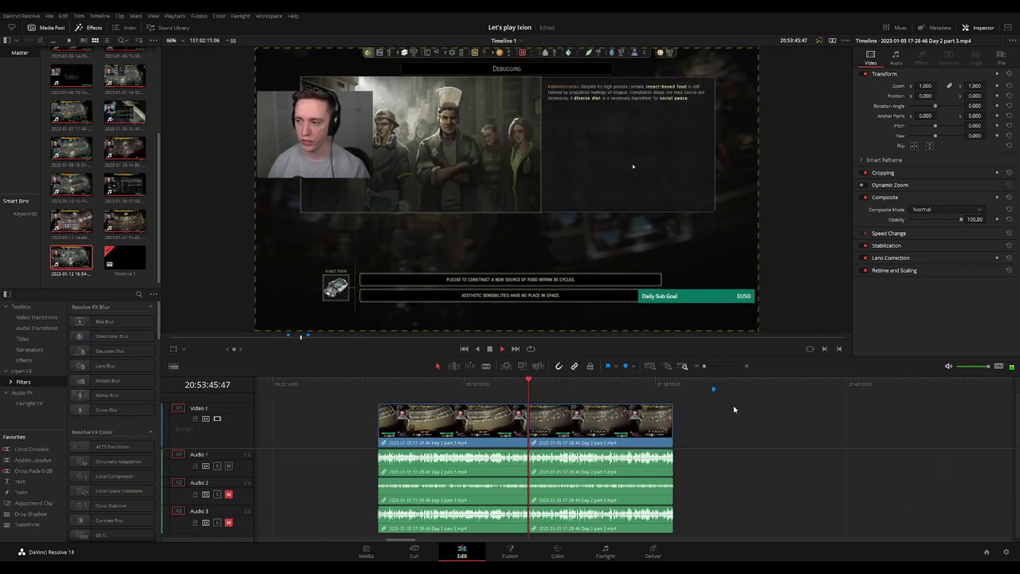
click(715, 386)
drag(589, 427, 774, 427)
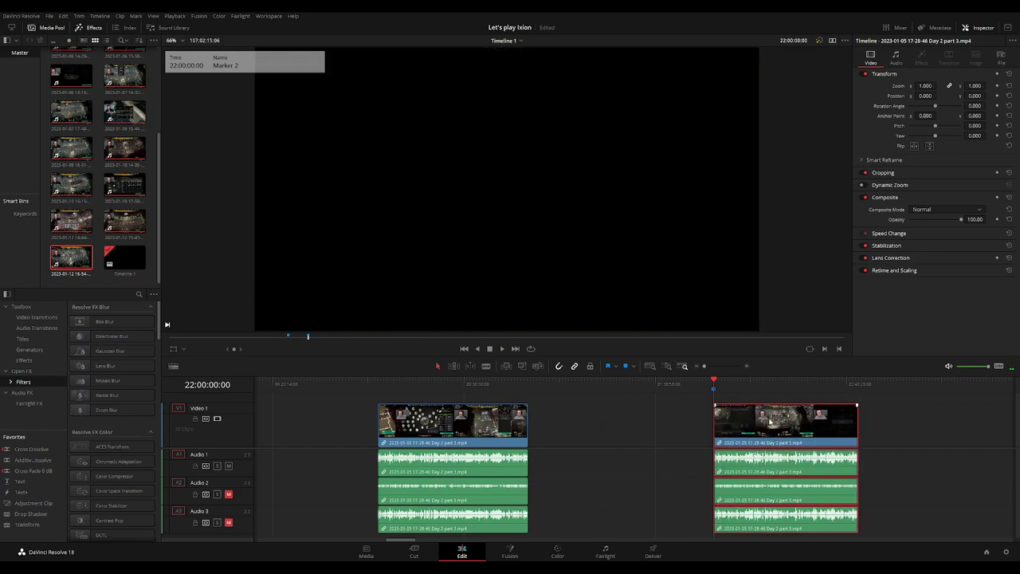
click(865, 385)
scroll(737, 396, right, 3)
scroll(737, 396, right, 3)
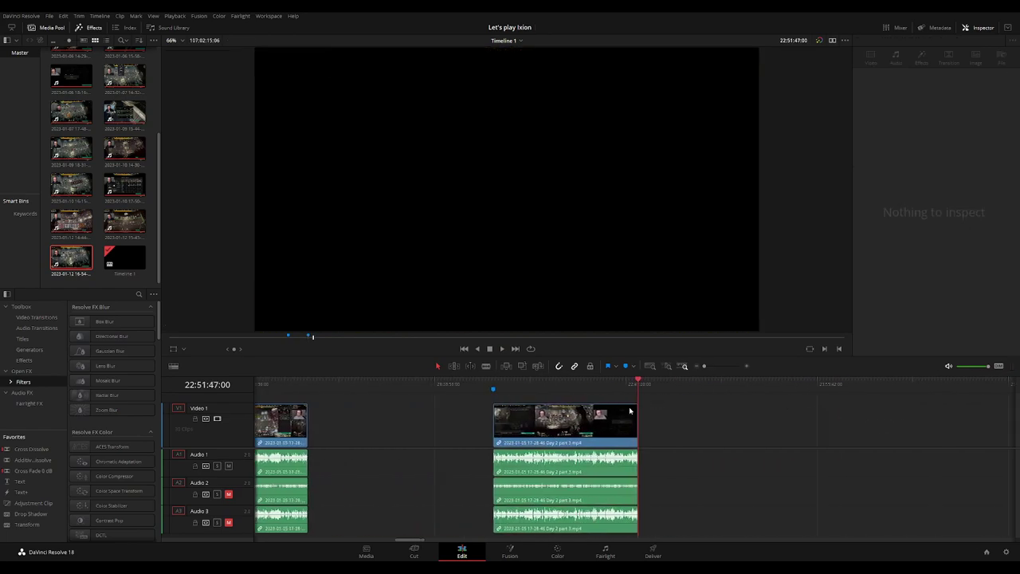
scroll(490, 414, left, 1)
scroll(403, 394, left, 2)
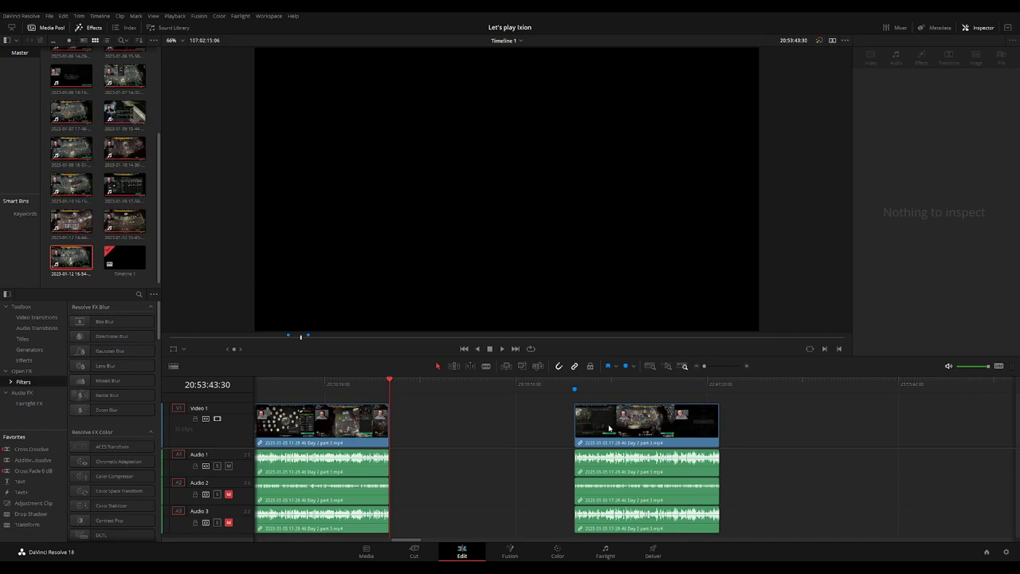
drag(610, 428, 423, 429)
key(shift+z)
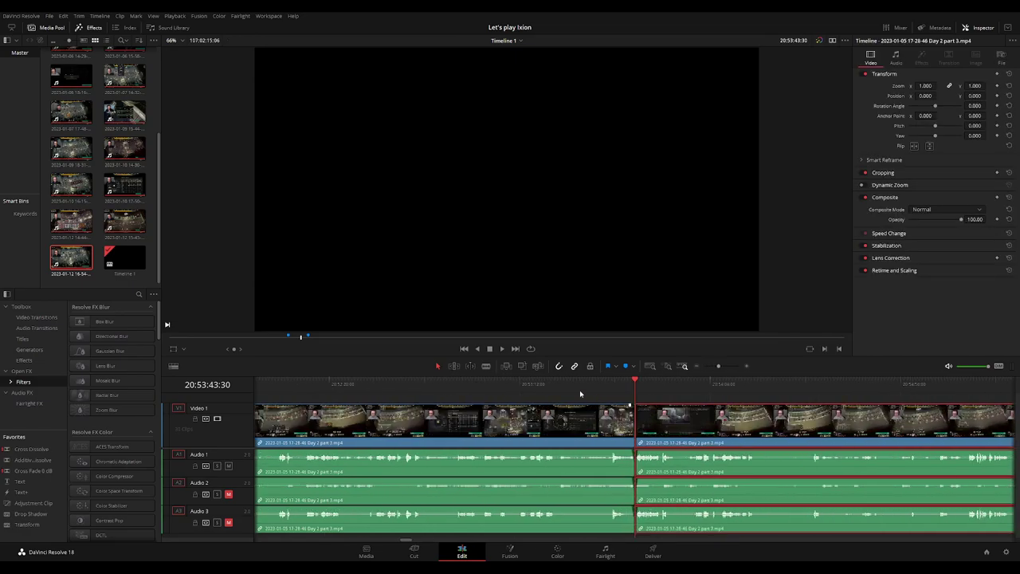
Scrub to the cut frame near the join and trim the red-outlined clip's edge to the playhead
drag(565, 388, 404, 394)
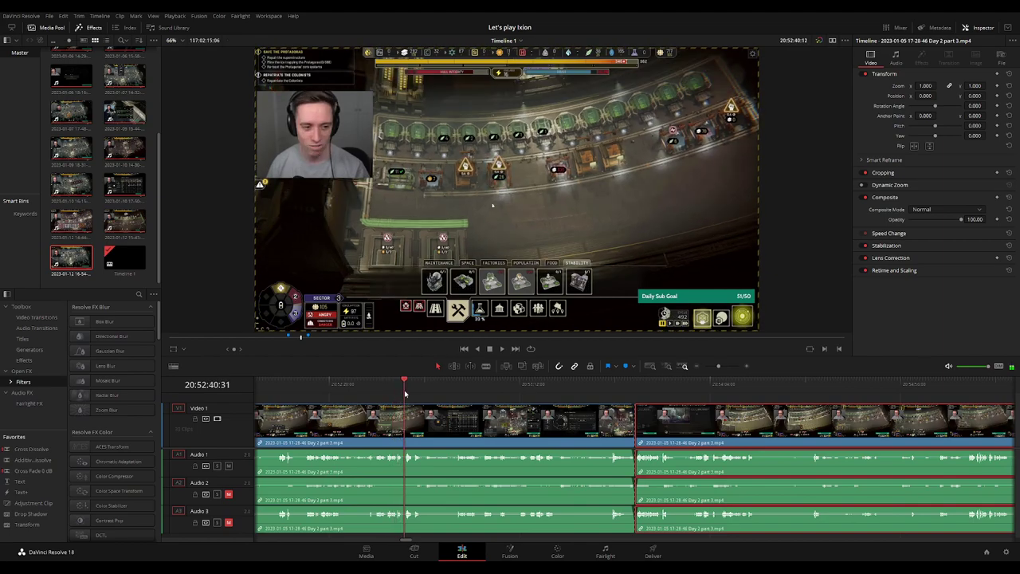
drag(405, 393, 457, 392)
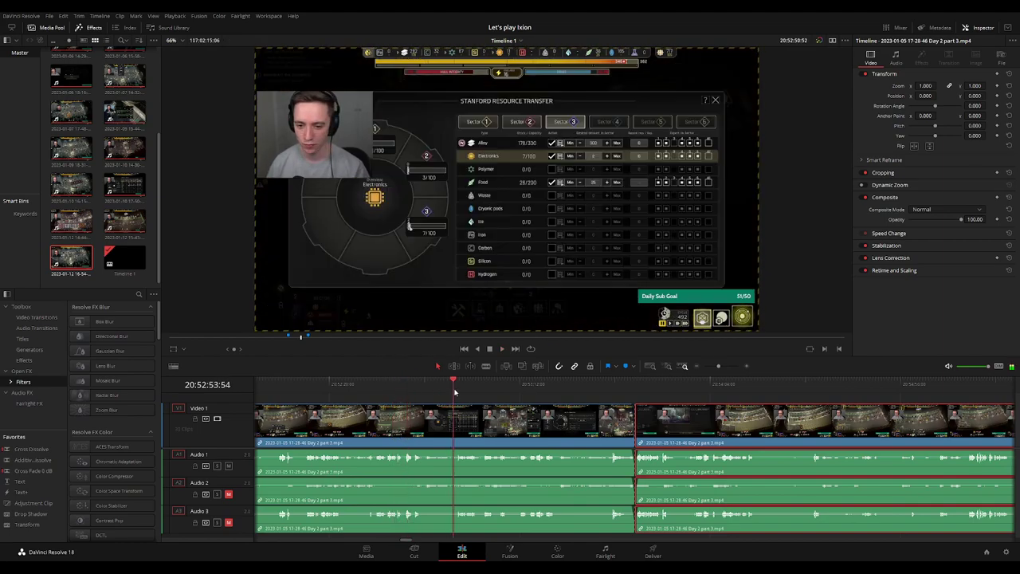
scroll(630, 407, up, 2)
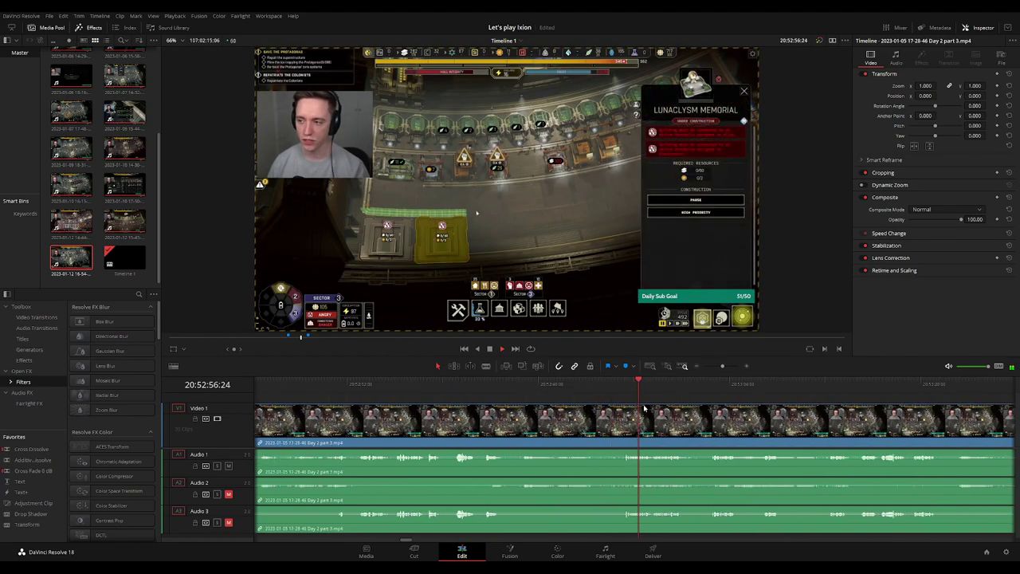
click(606, 387)
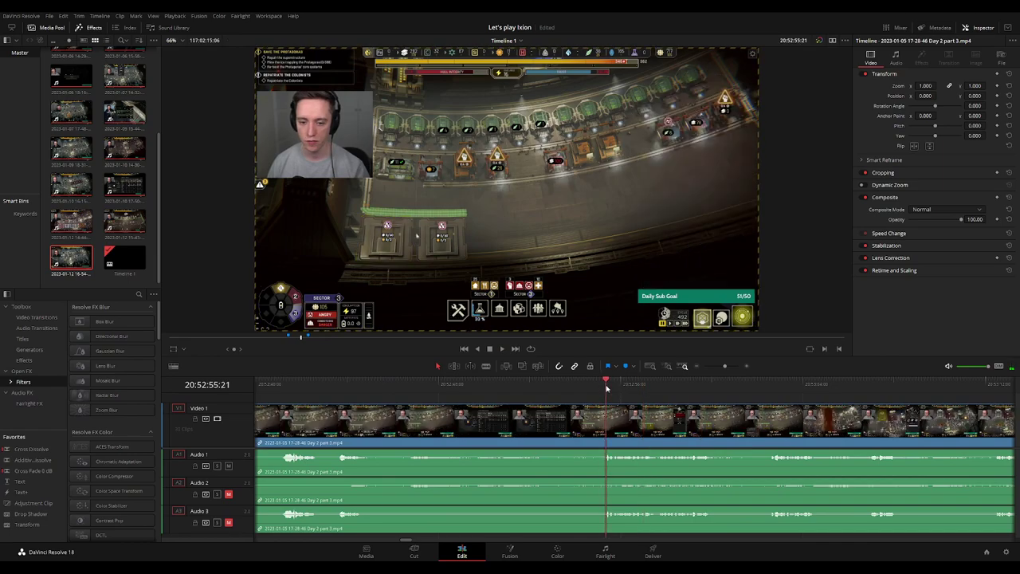
drag(600, 385, 580, 388)
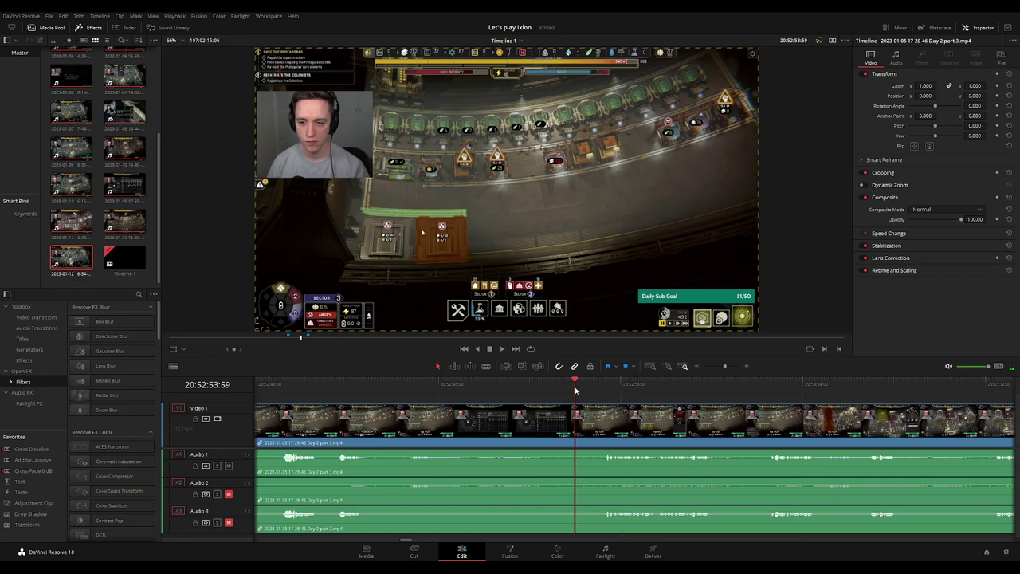
scroll(728, 418, down, 1)
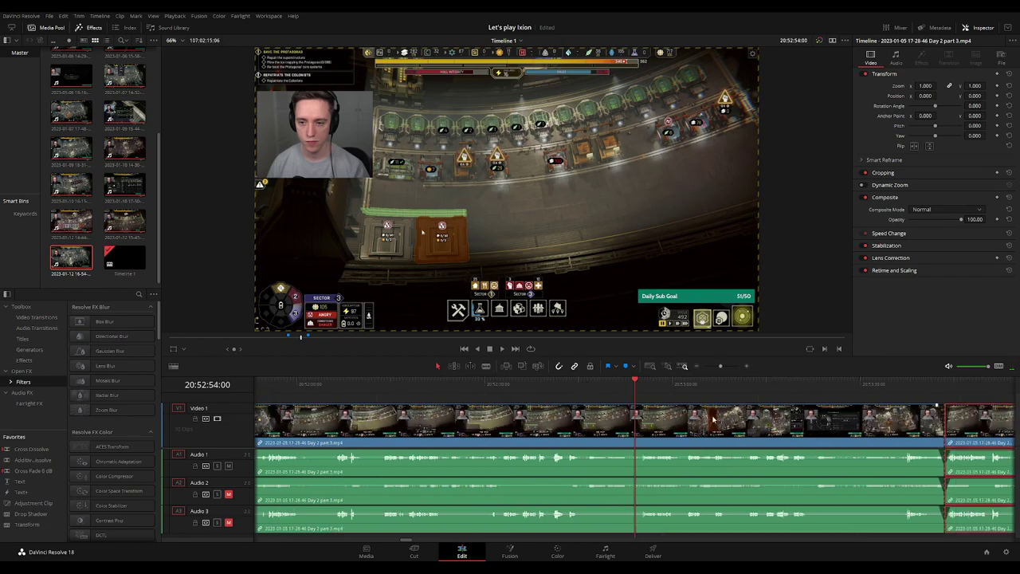
scroll(852, 431, down, 1)
mouse_move(858, 428)
mouse_down()
mouse_move(635, 428)
mouse_move(870, 428)
mouse_up()
Jump to Marker 2 at 22:00:00:00 and play back the later piece to check it
scroll(838, 419, down, 3)
click(823, 386)
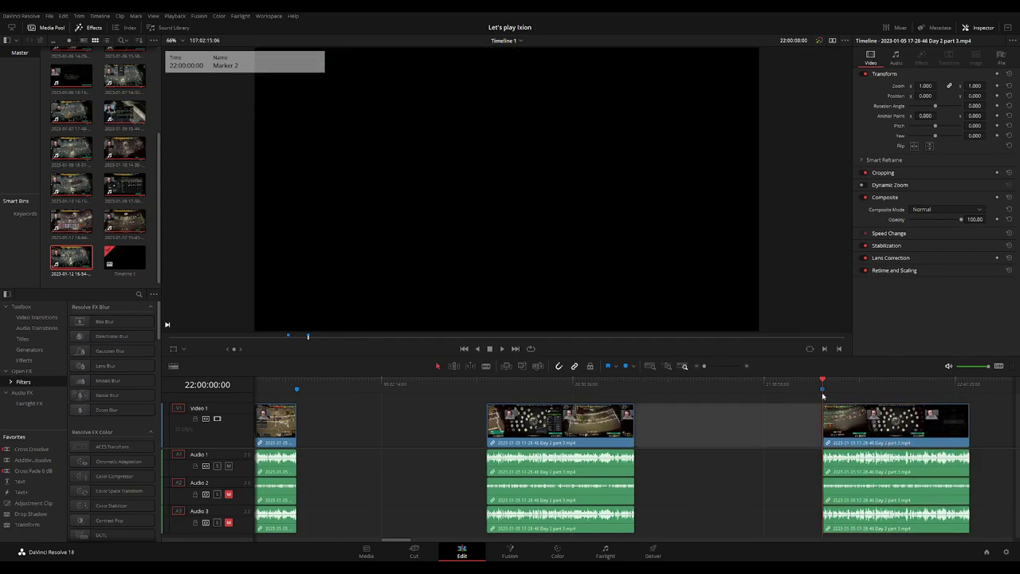
scroll(835, 396, right, 3)
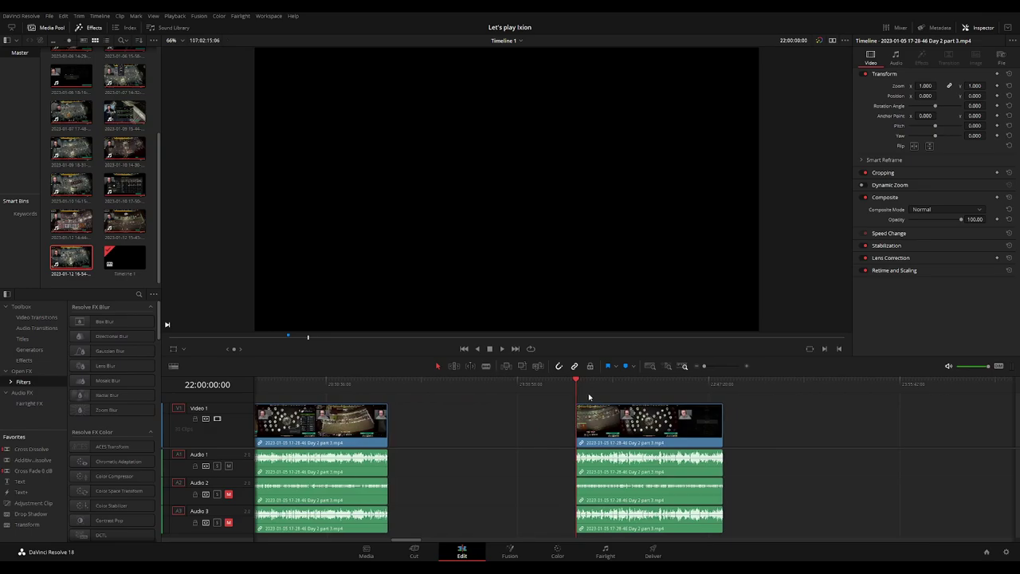
key(space)
click(726, 385)
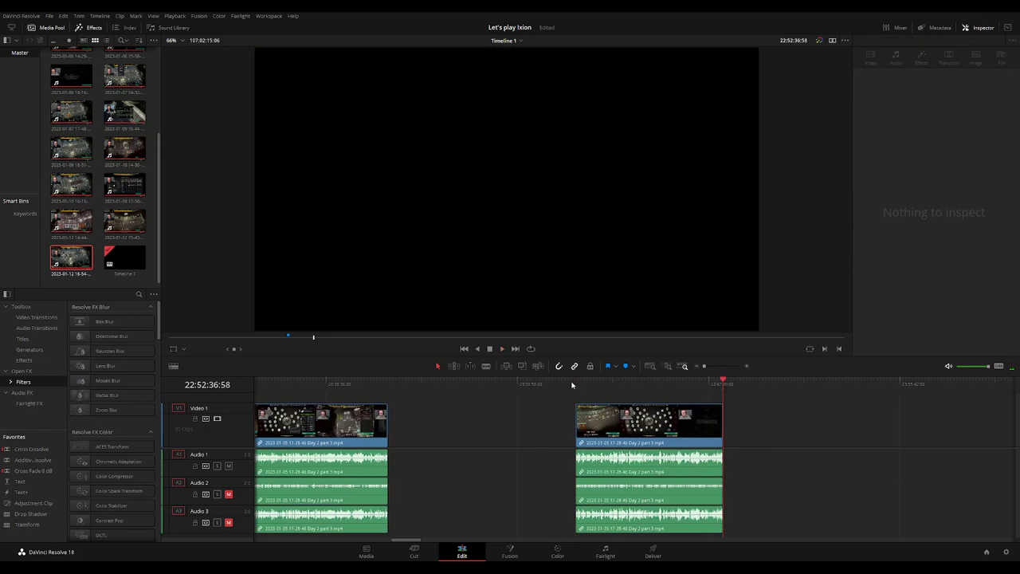
drag(571, 385, 548, 385)
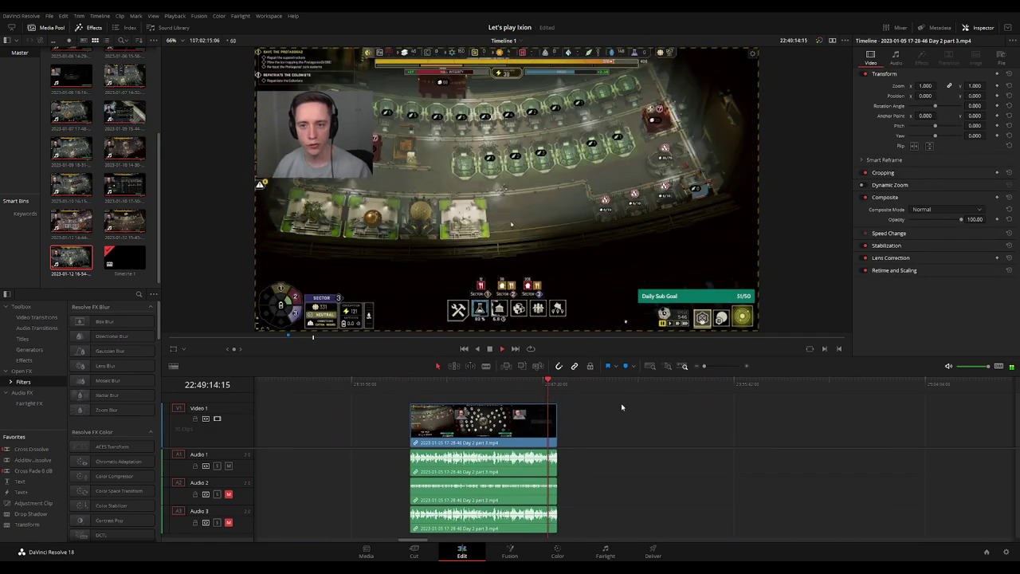
At the save-game screen near 22:52:35, stretch the Audio 1 fade-out left to about -01:10
scroll(621, 408, up, 5)
scroll(575, 395, down, 3)
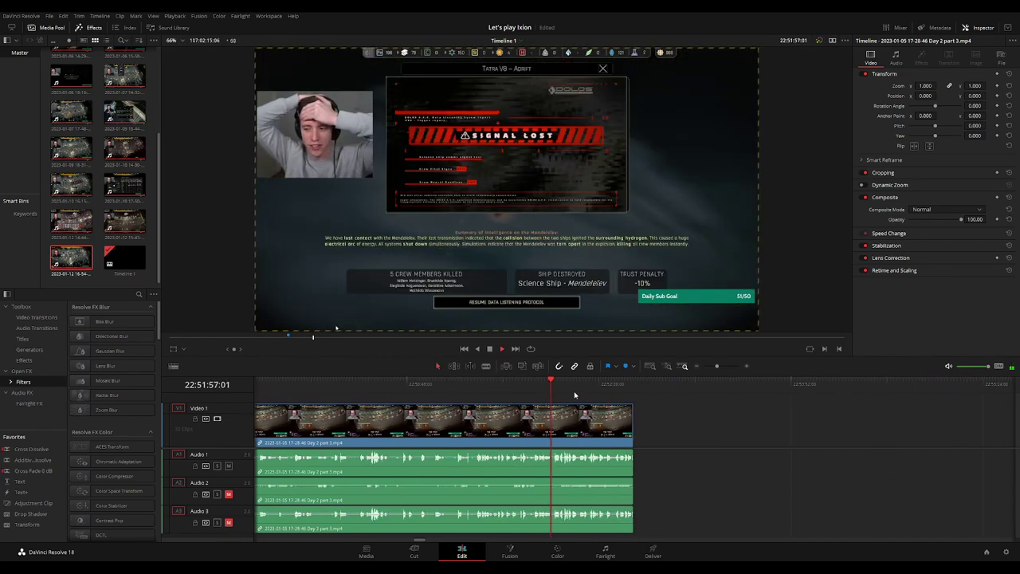
click(624, 383)
scroll(729, 415, up, 5)
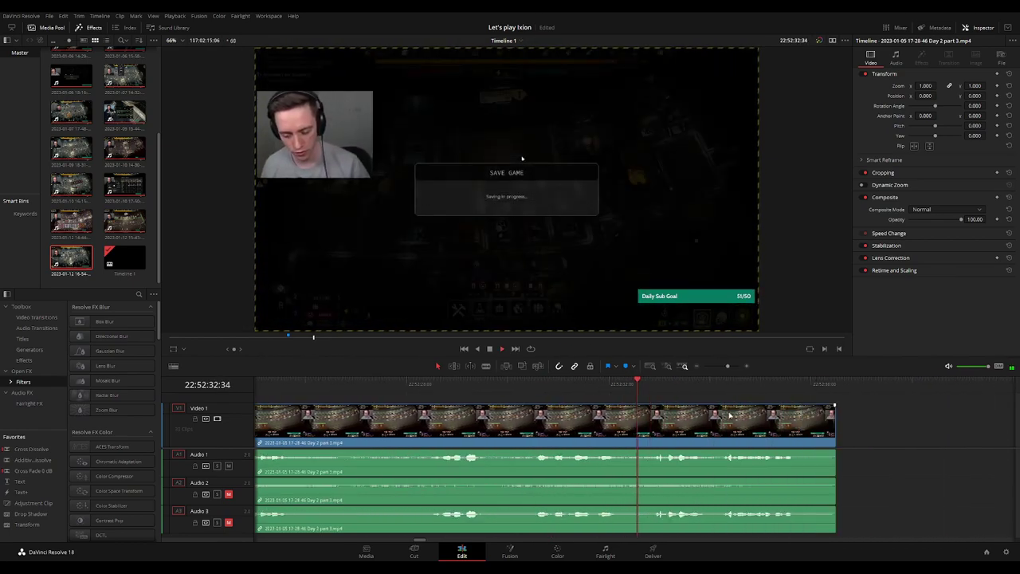
scroll(729, 415, down, 2)
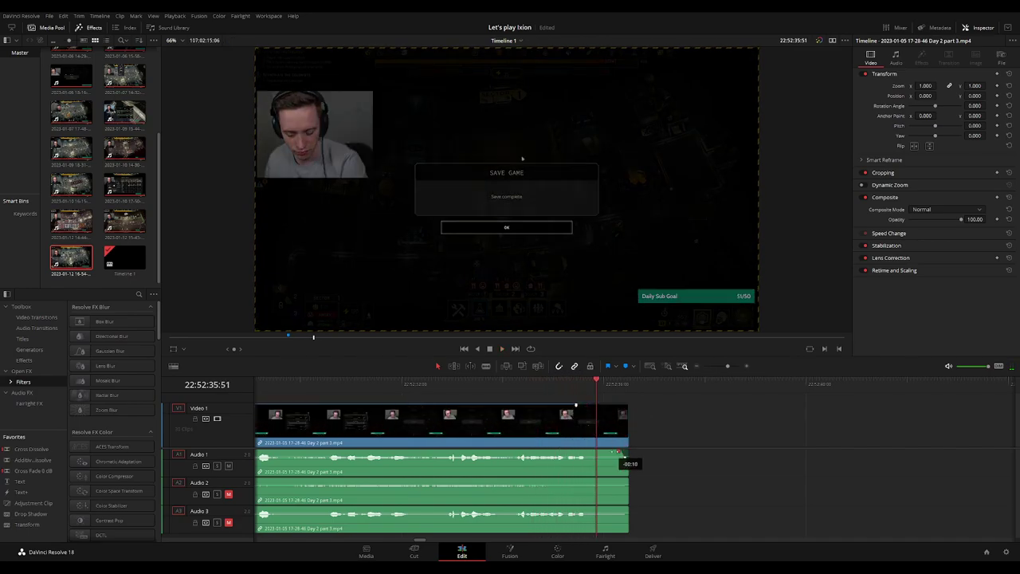
drag(618, 453, 569, 453)
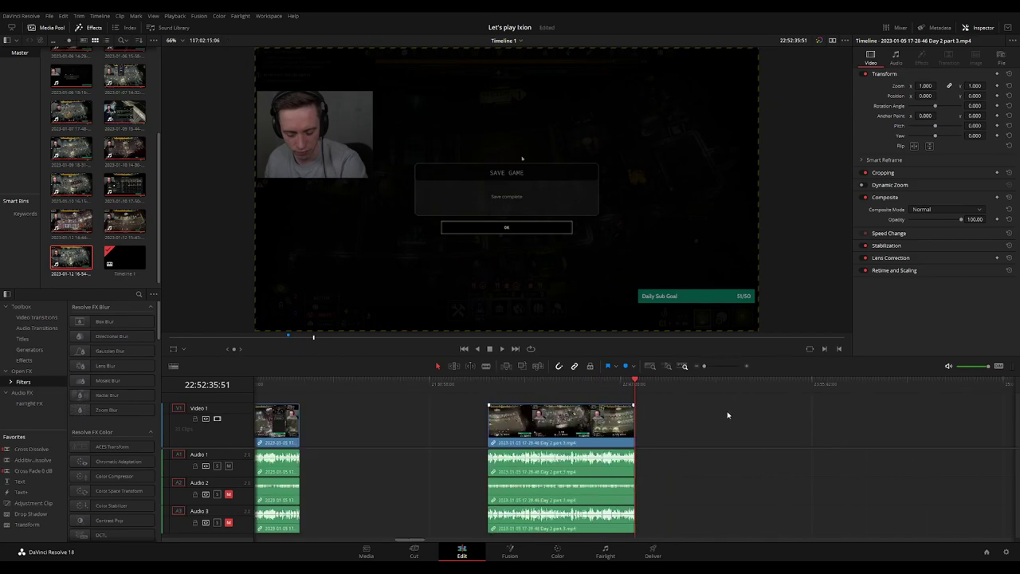
scroll(515, 412, down, 2)
click(444, 388)
Scrub past the clip into the empty area and scroll the timeline to locate Day 3 on V1
drag(456, 390, 513, 390)
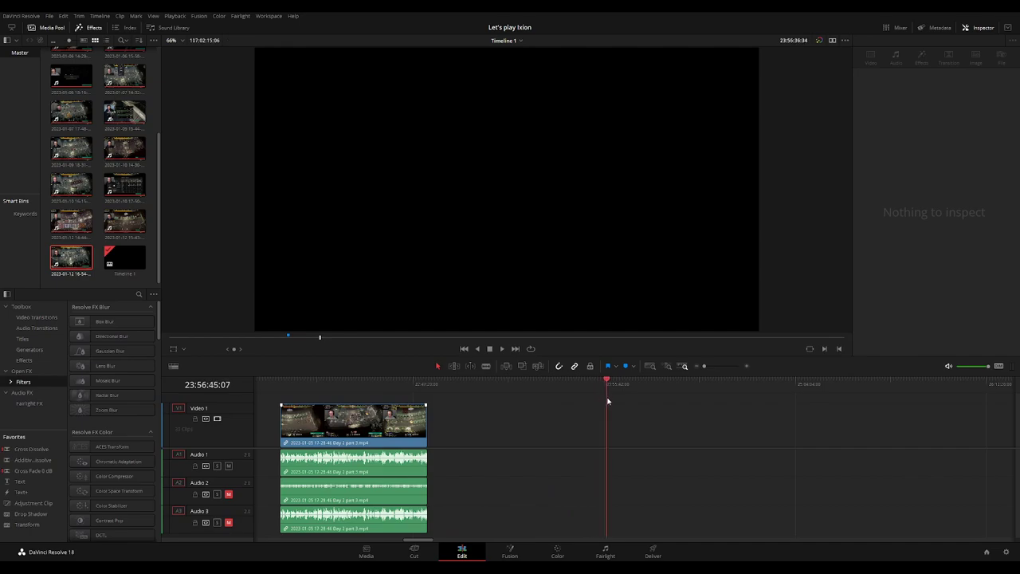
drag(615, 401, 616, 402)
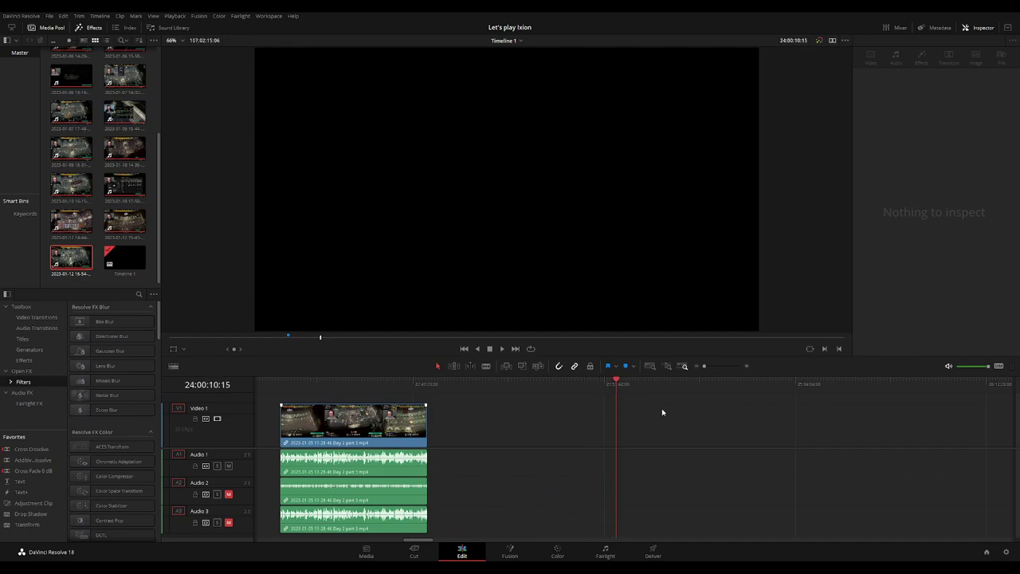
scroll(660, 410, up, 3)
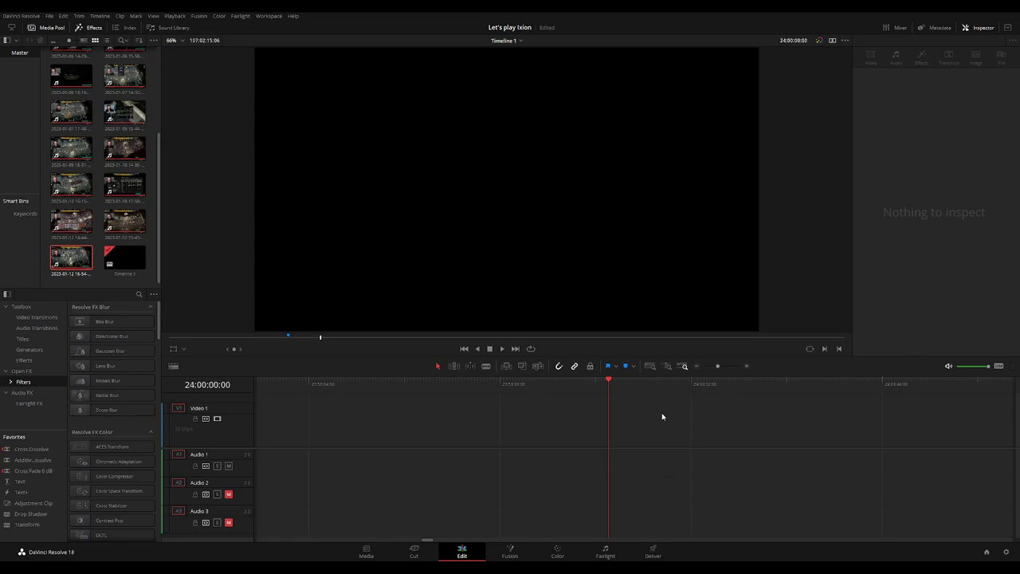
scroll(662, 416, down, 1)
scroll(704, 412, down, 3)
scroll(755, 428, up, 3)
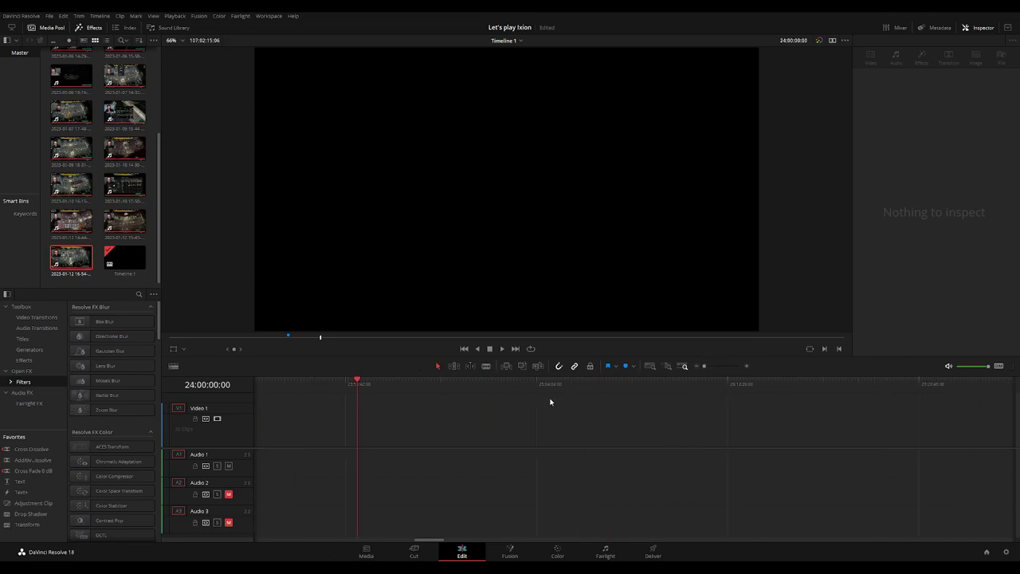
scroll(758, 429, right, 3)
Slide the Day 3 clip left so it starts at the playhead, then play the joined section
drag(996, 428, 485, 428)
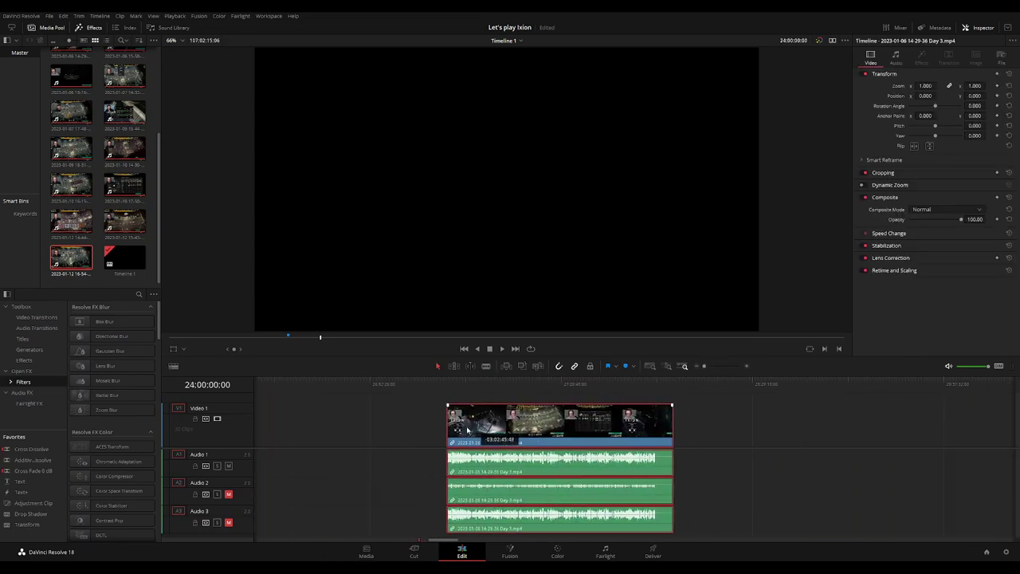
scroll(699, 426, left, 3)
click(699, 425)
drag(871, 428, 441, 428)
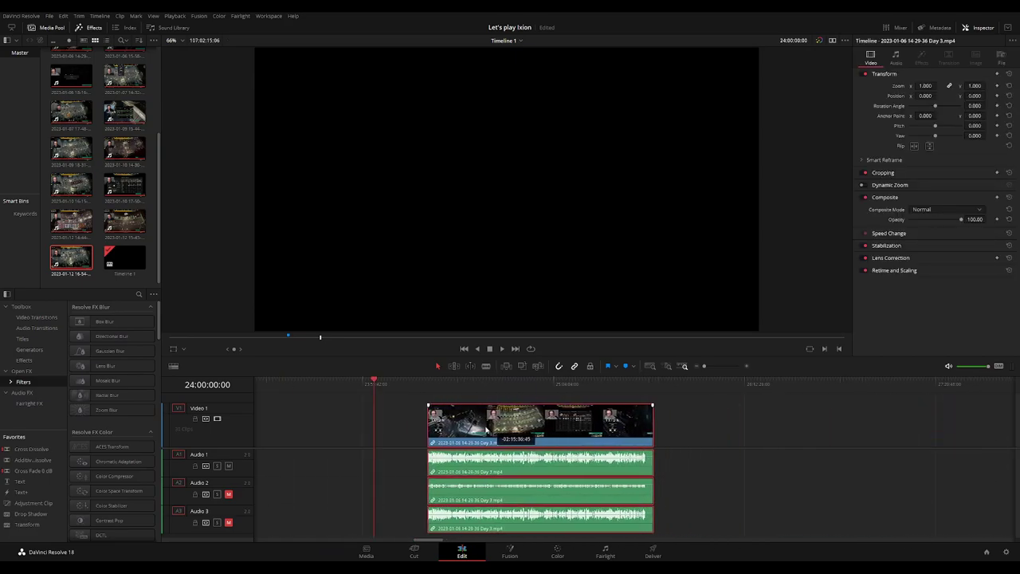
key(space)
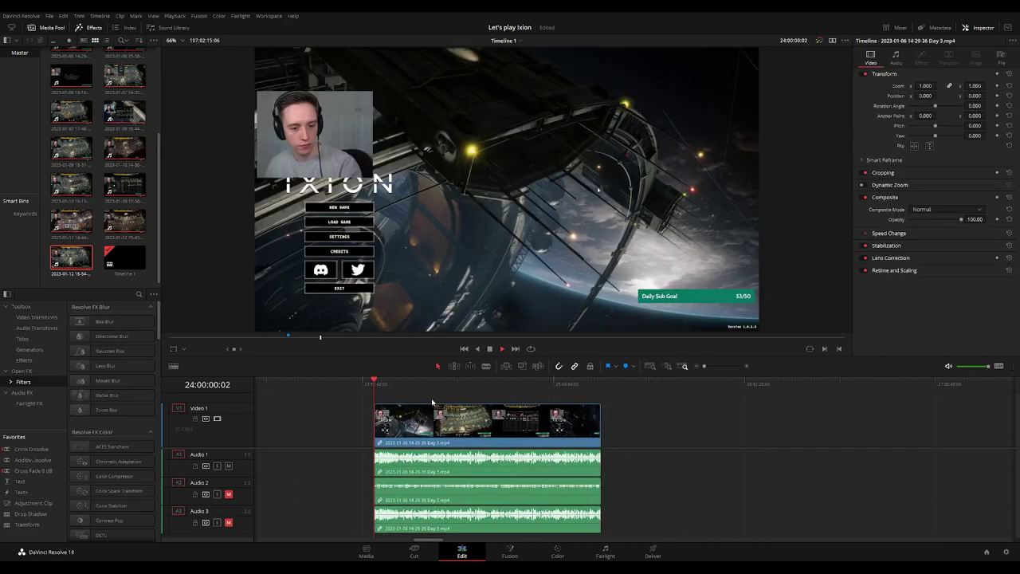
key(Home)
Trim away the opening of the Day 3 clip and play its new start
scroll(666, 409, up, 3)
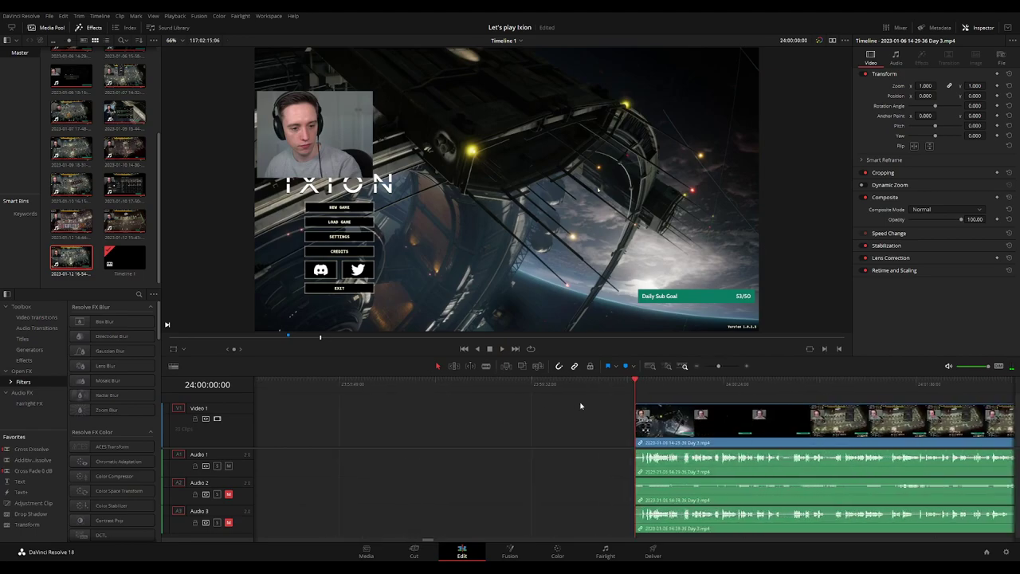
scroll(674, 398, right, 1)
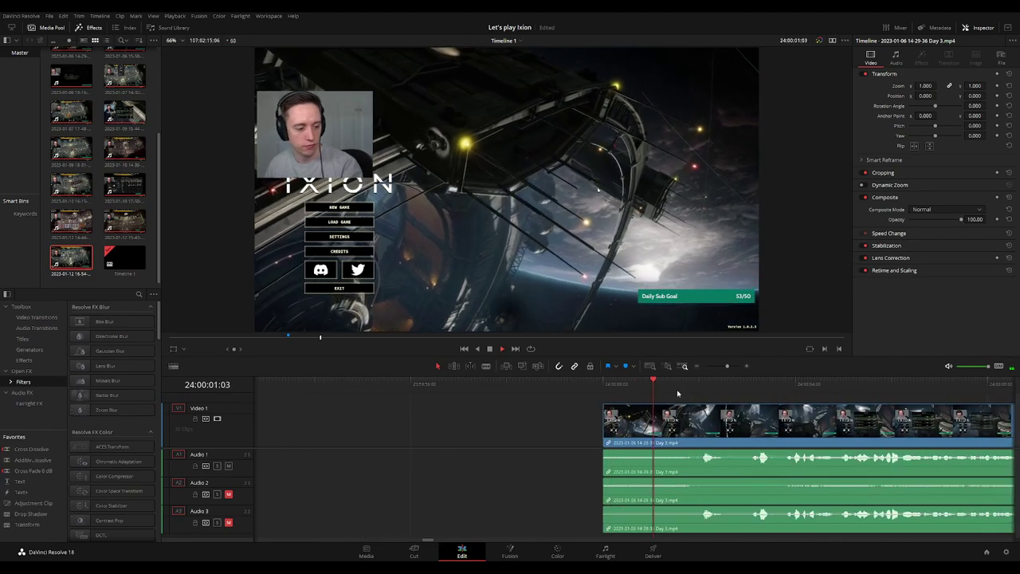
key(Home)
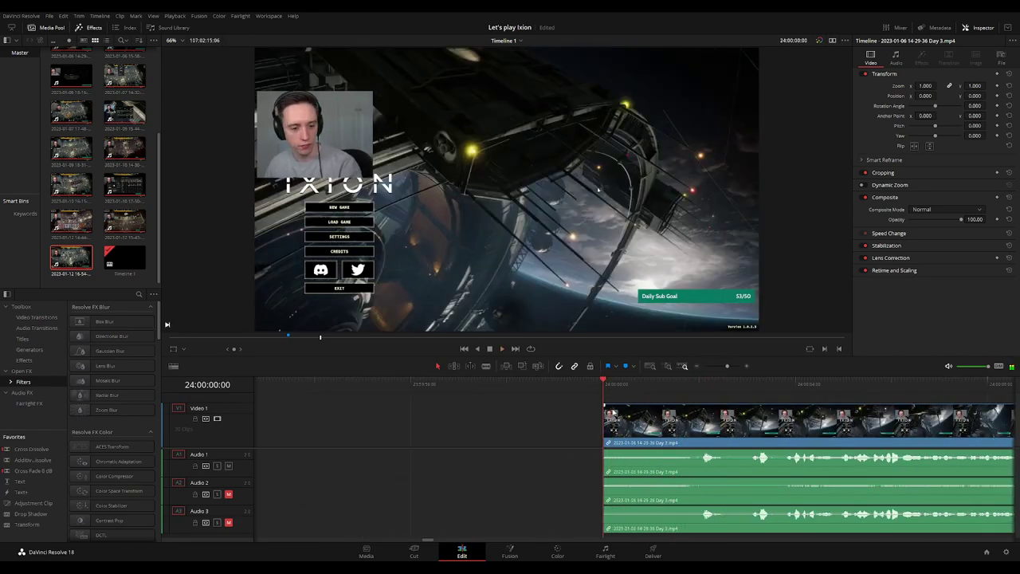
drag(605, 405, 687, 406)
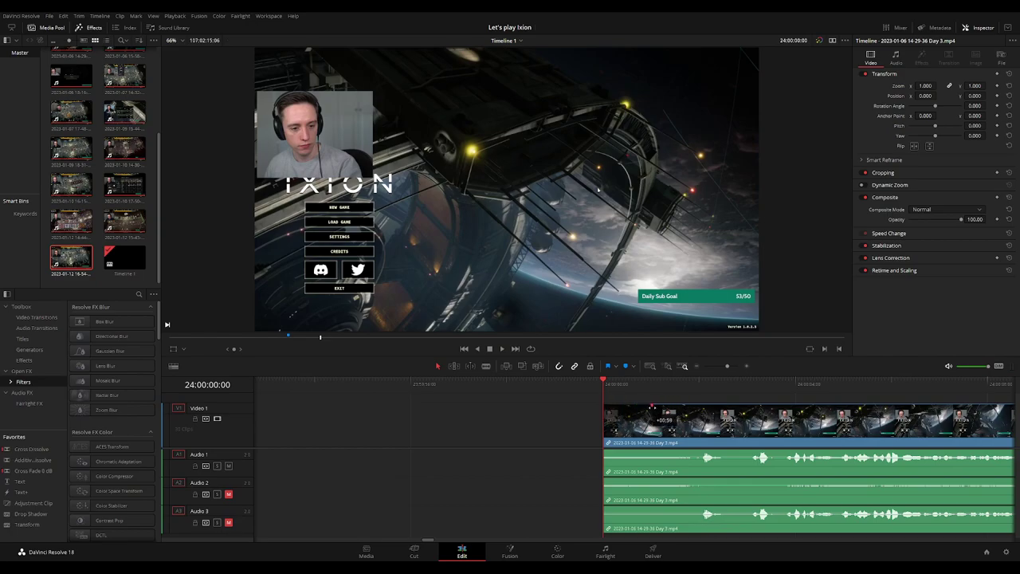
key(space)
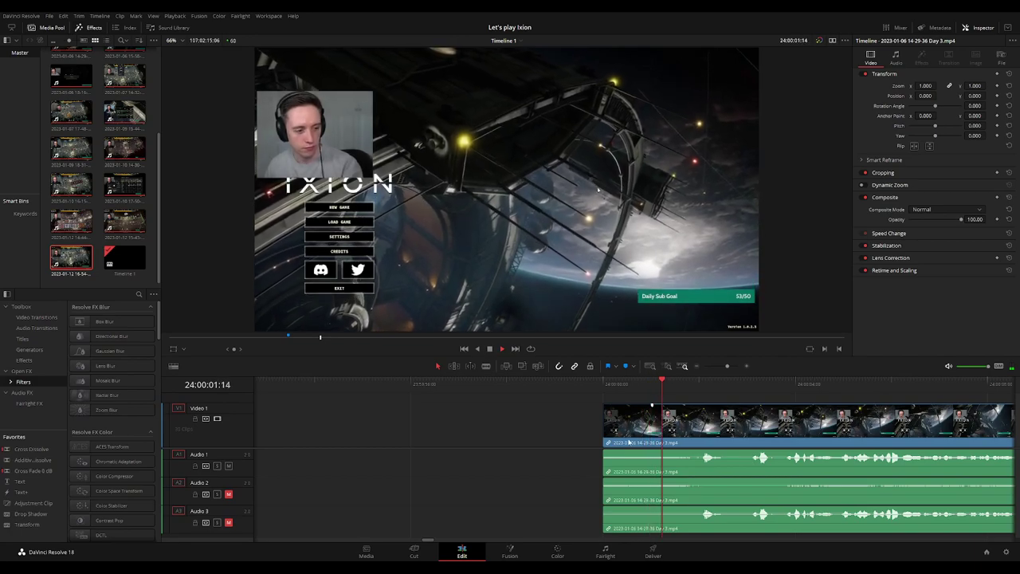
Add roughly one-second fade-ins to the Day 3 audio on A1, A2 and A3
drag(606, 452, 656, 482)
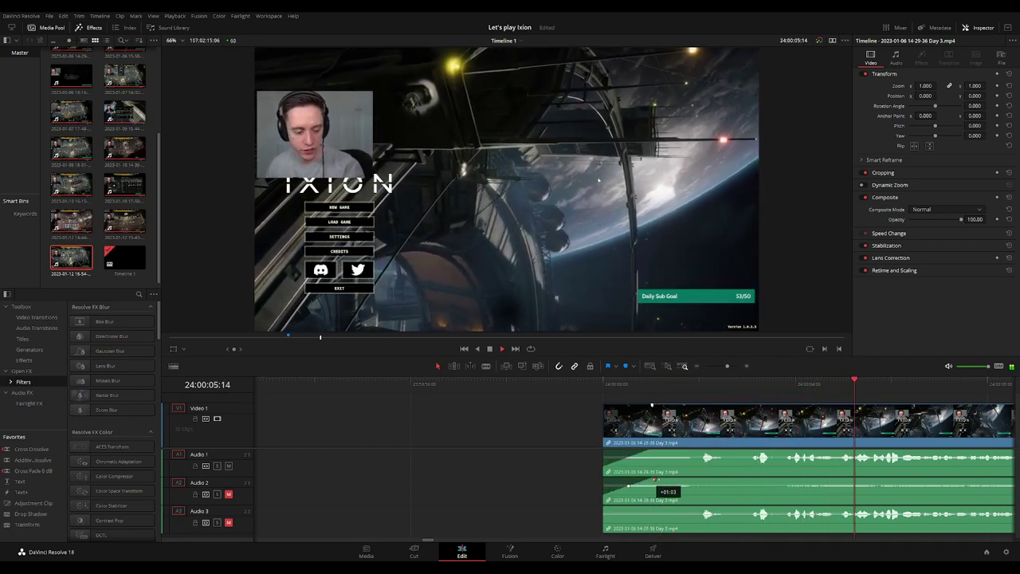
drag(606, 509, 655, 509)
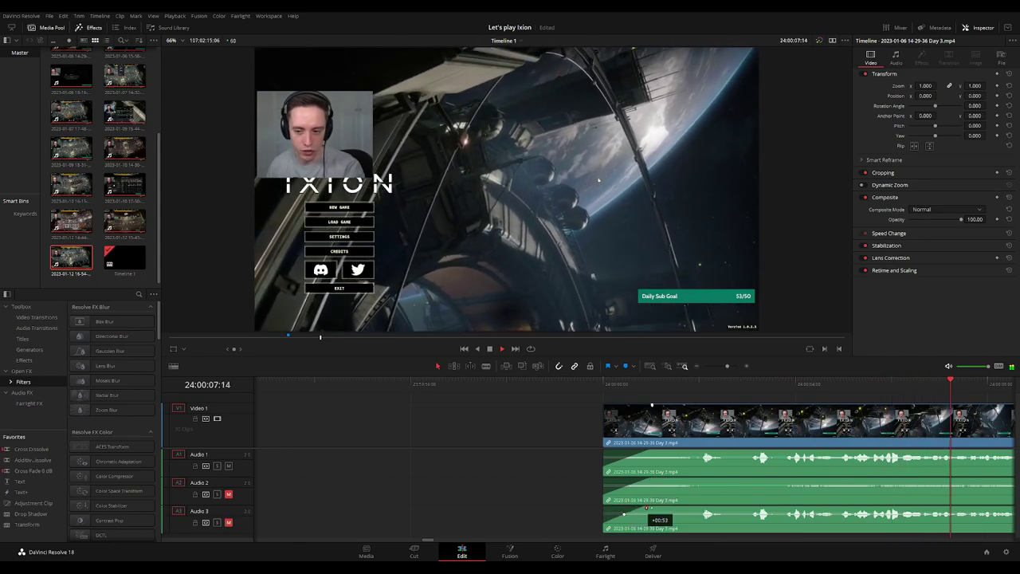
scroll(839, 423, down, 4)
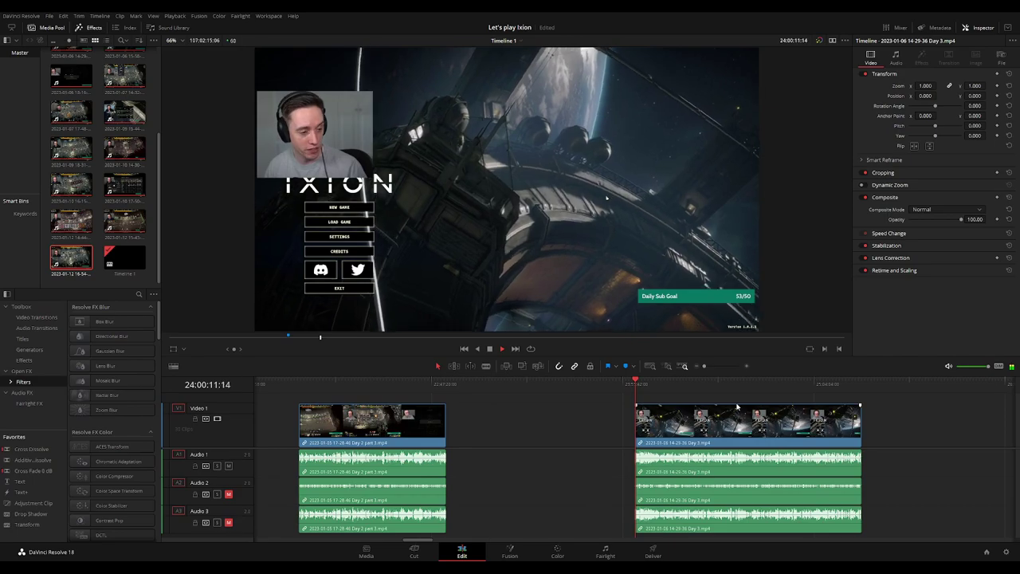
Scrub through the Day 3 gameplay to the frame where the save-game menu opens
scroll(558, 402, right, 5)
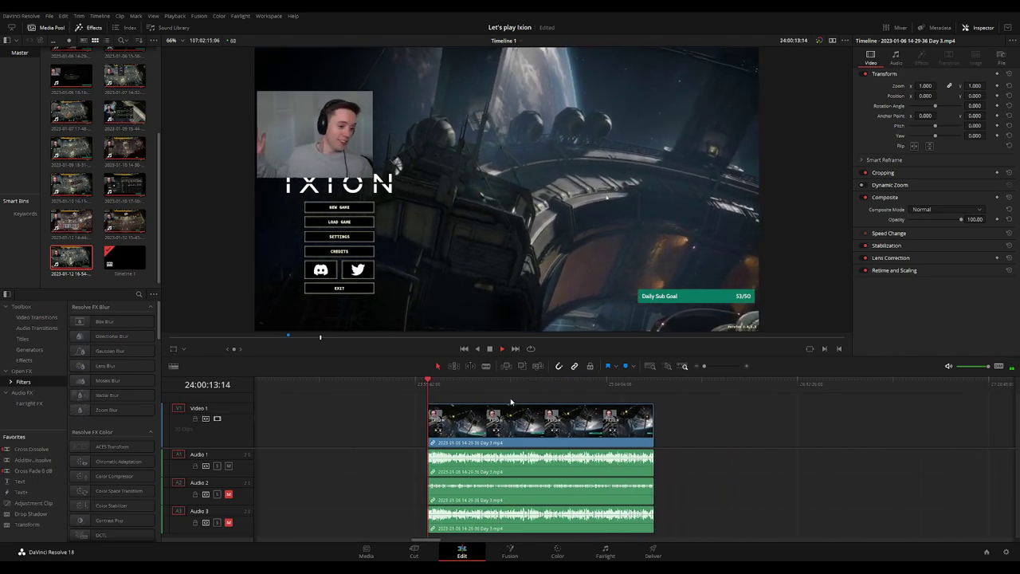
scroll(514, 401, right, 1)
drag(418, 383, 547, 394)
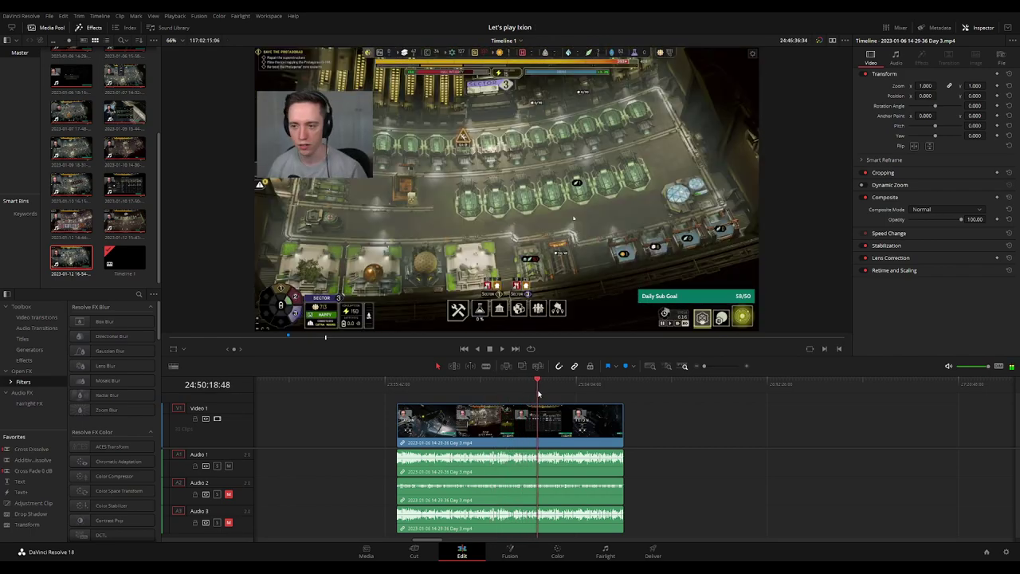
scroll(556, 397, up, 3)
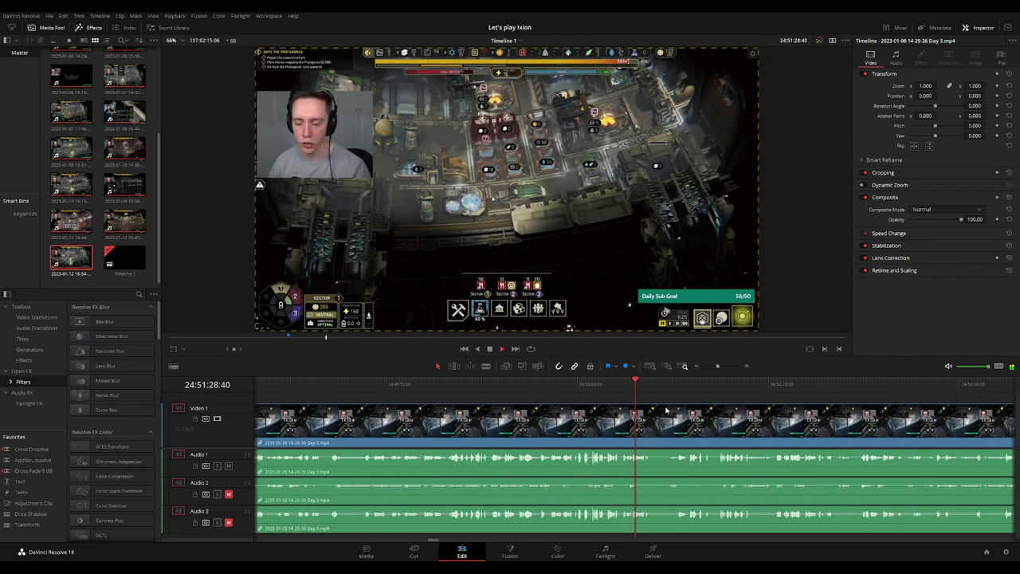
drag(713, 392, 728, 391)
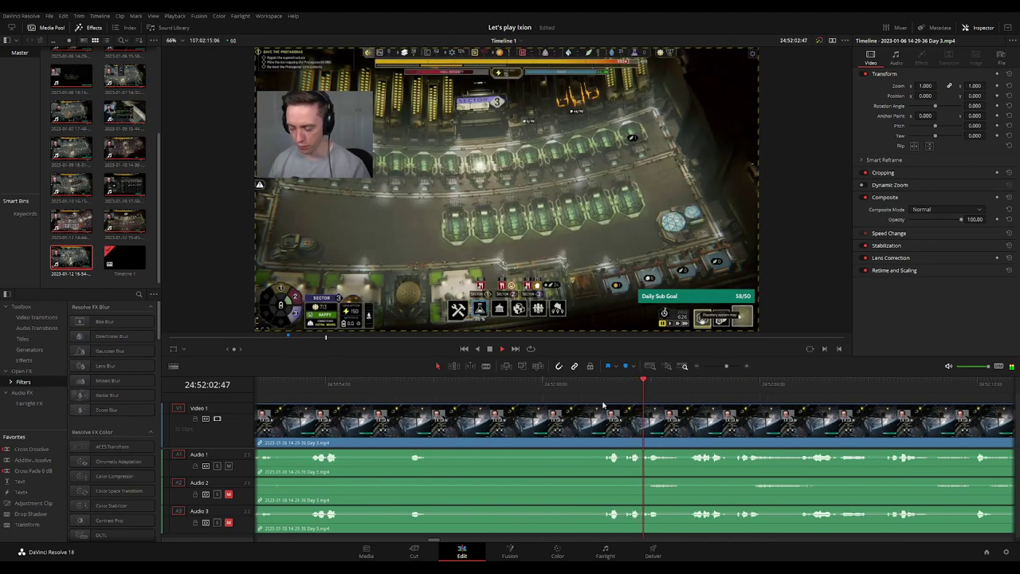
scroll(558, 387, up, 2)
drag(559, 387, 514, 396)
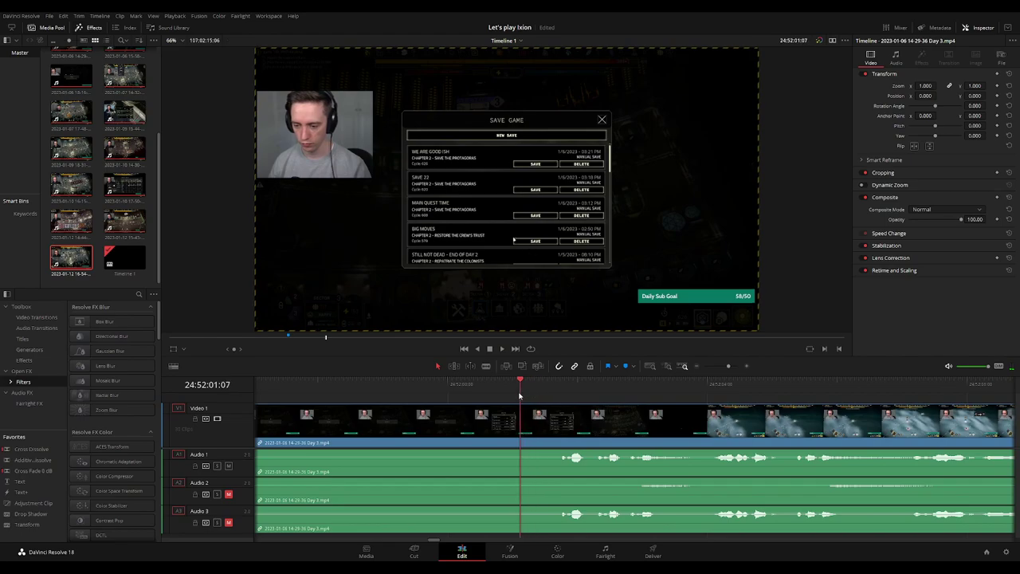
Blade Day 3 at 24:52:01:00 on all tracks and fade Audio 1, 2 and 3 at the cut
key(ctrl+b)
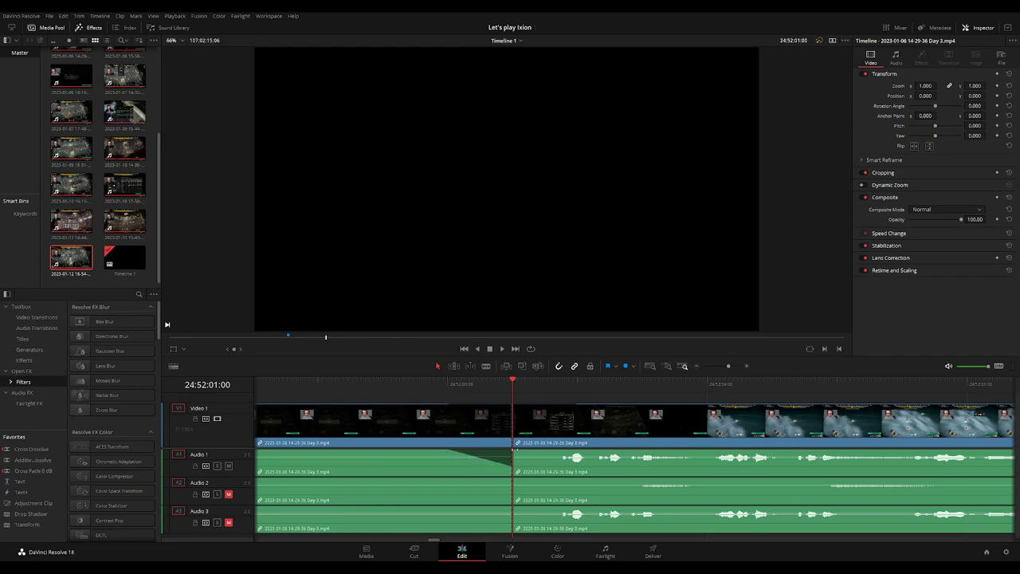
drag(514, 450, 569, 451)
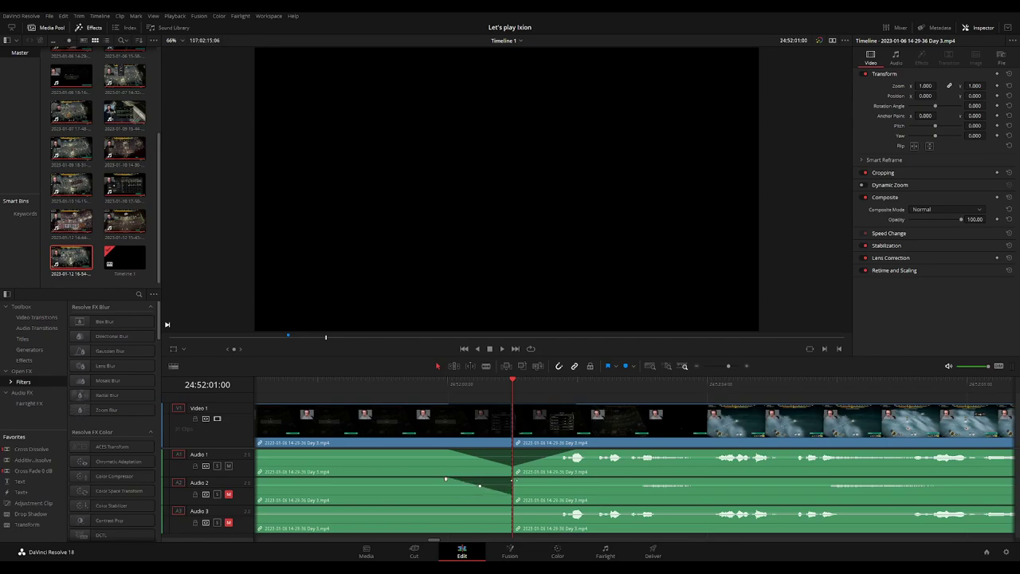
drag(514, 480, 566, 480)
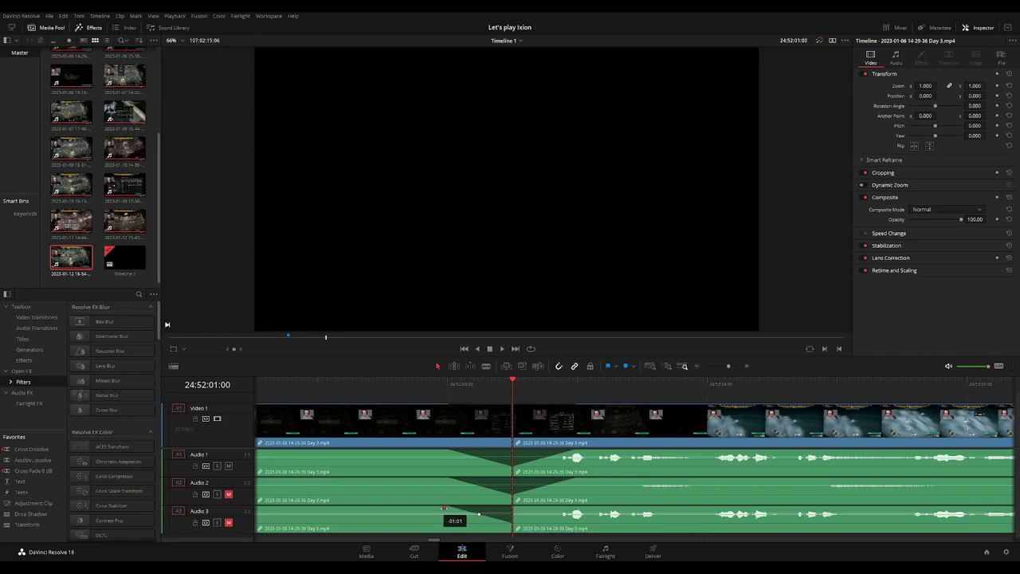
drag(515, 507, 575, 513)
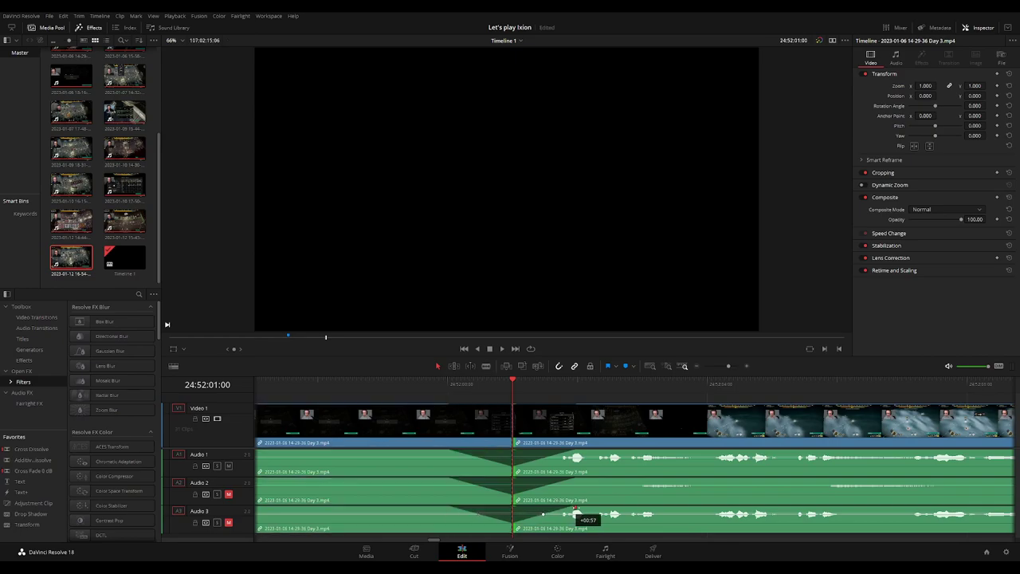
Move the later Day 3 piece further right along the timeline
scroll(694, 438, down, 3)
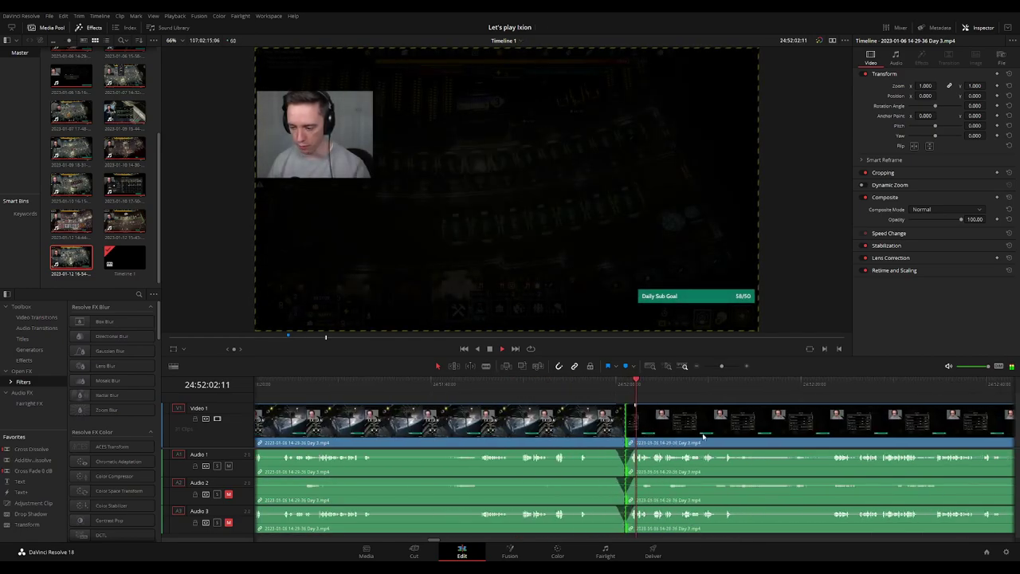
scroll(690, 425, right, 1)
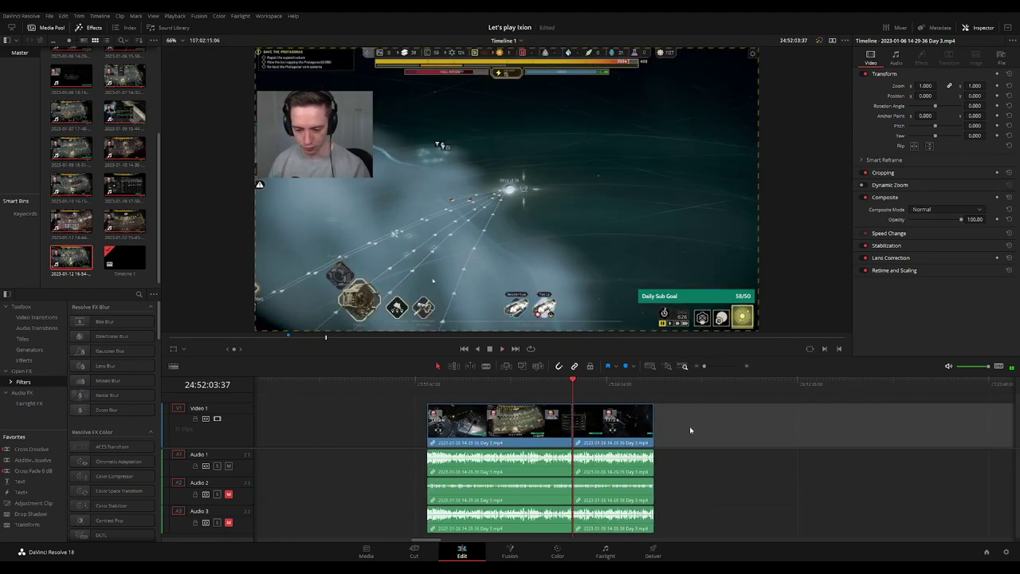
scroll(594, 430, right, 3)
key(Home)
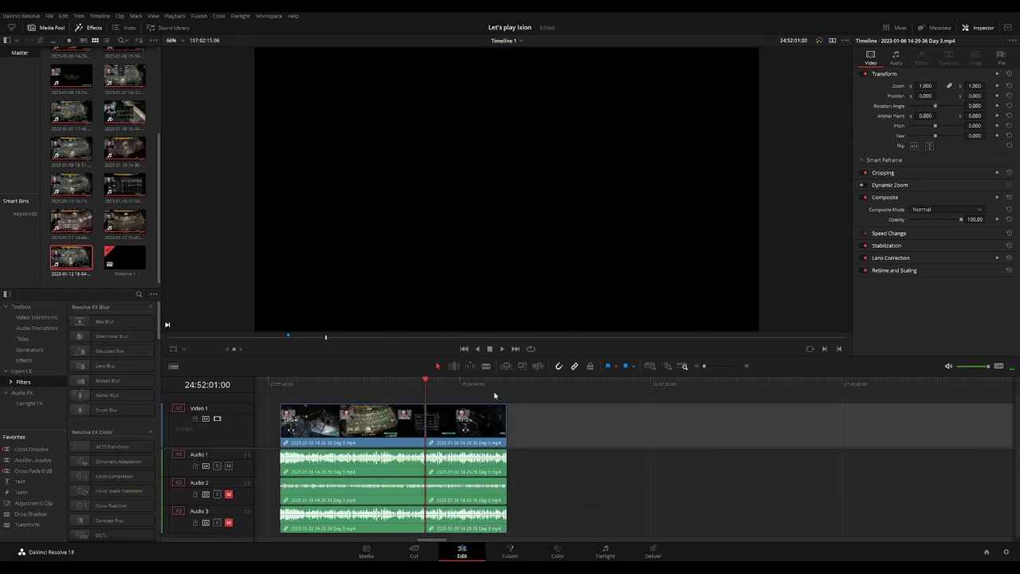
scroll(499, 432, down, 2)
drag(336, 431, 649, 427)
Slide the later clip left until it snaps against the earlier clip, then play back the edit
click(440, 413)
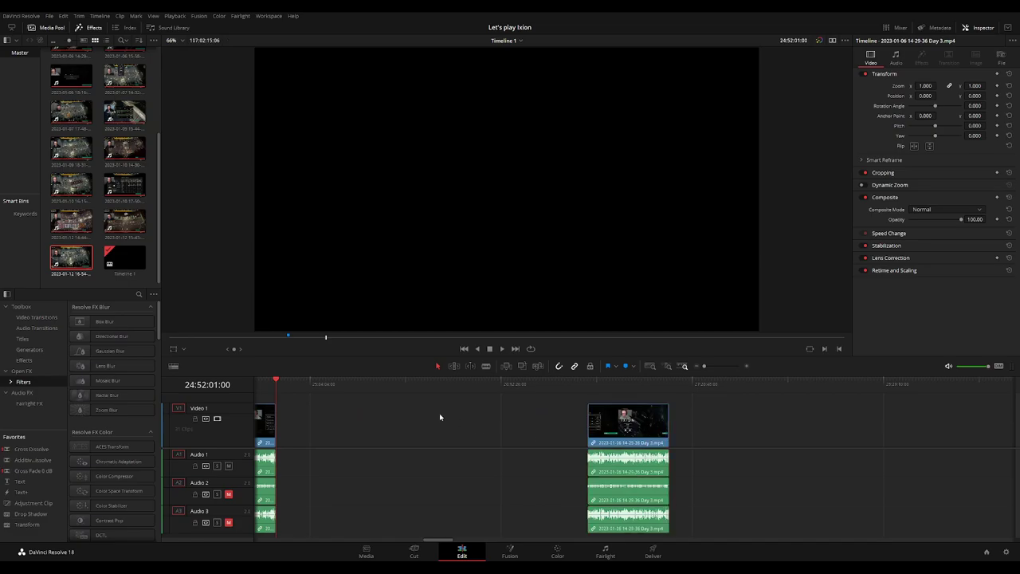
drag(283, 389, 328, 395)
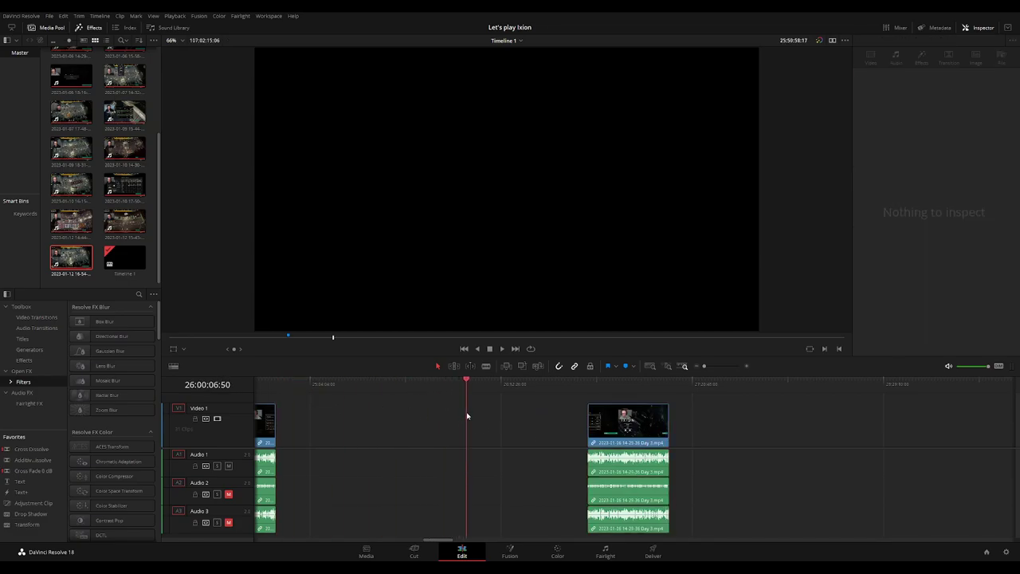
scroll(527, 427, up, 3)
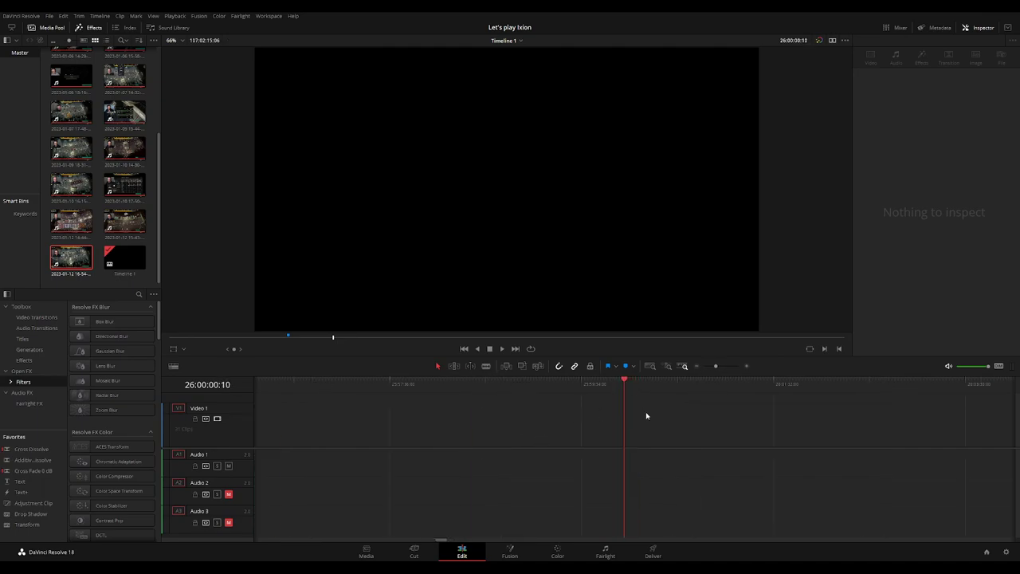
scroll(649, 415, down, 3)
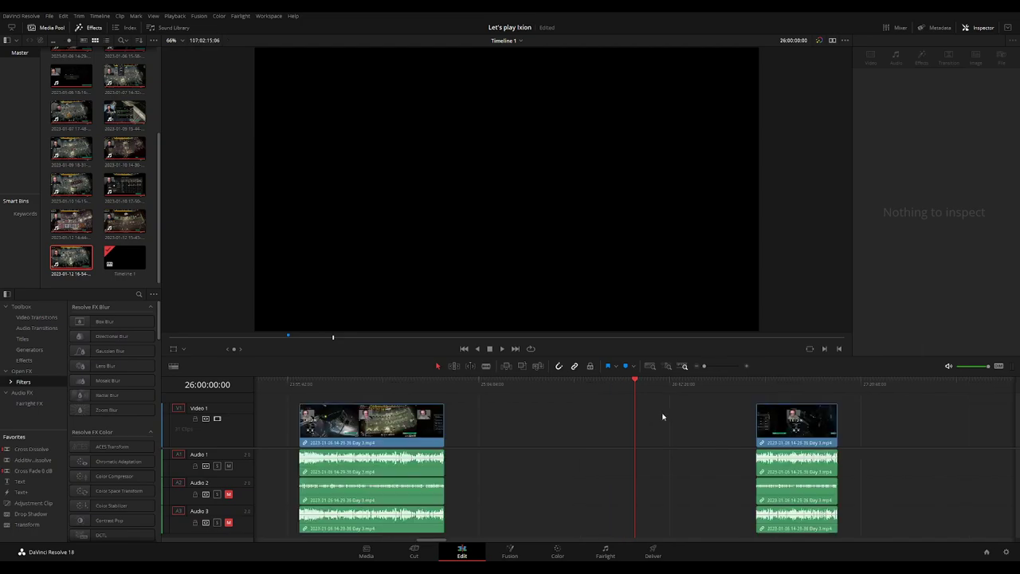
drag(810, 440, 689, 440)
scroll(609, 437, right, 5)
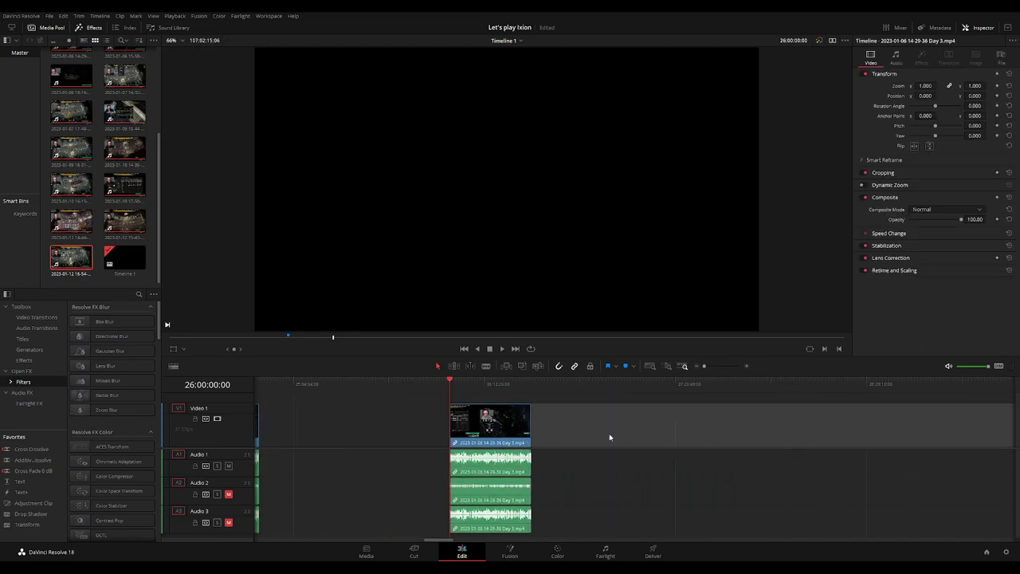
scroll(721, 427, left, 5)
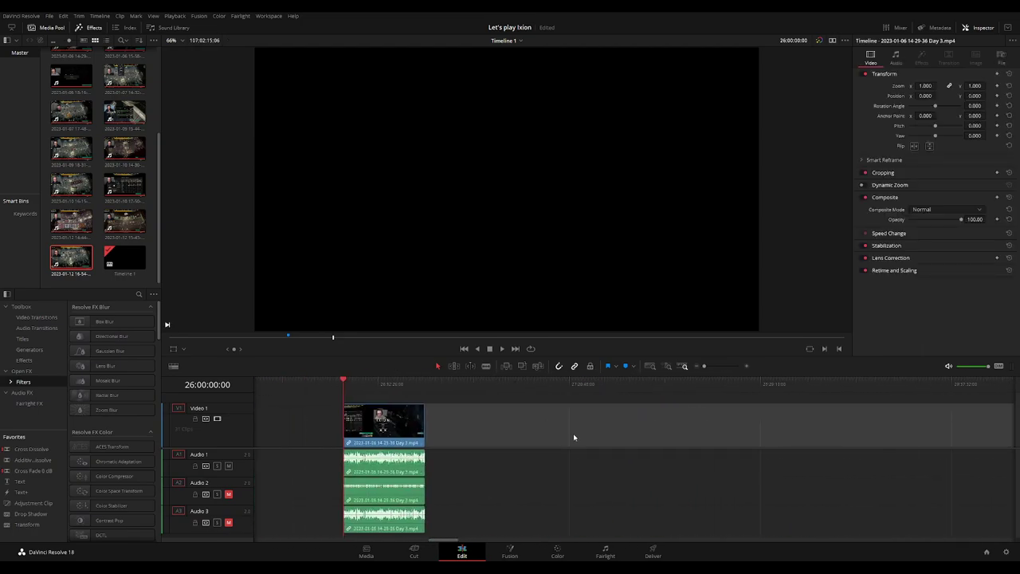
key(space)
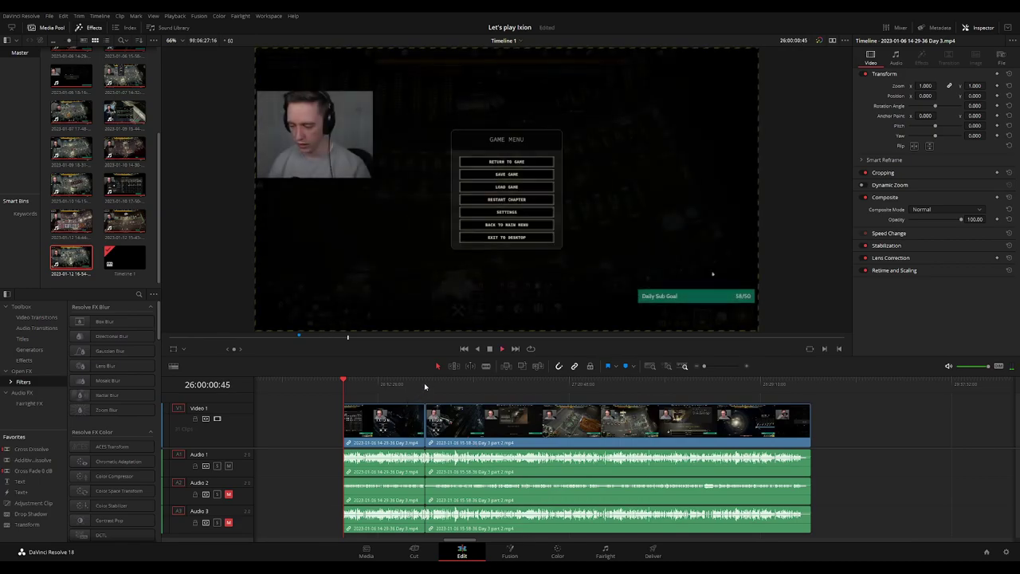
Add the default transition at the Day 3 / Day 3 part 2 join and replay it
click(426, 386)
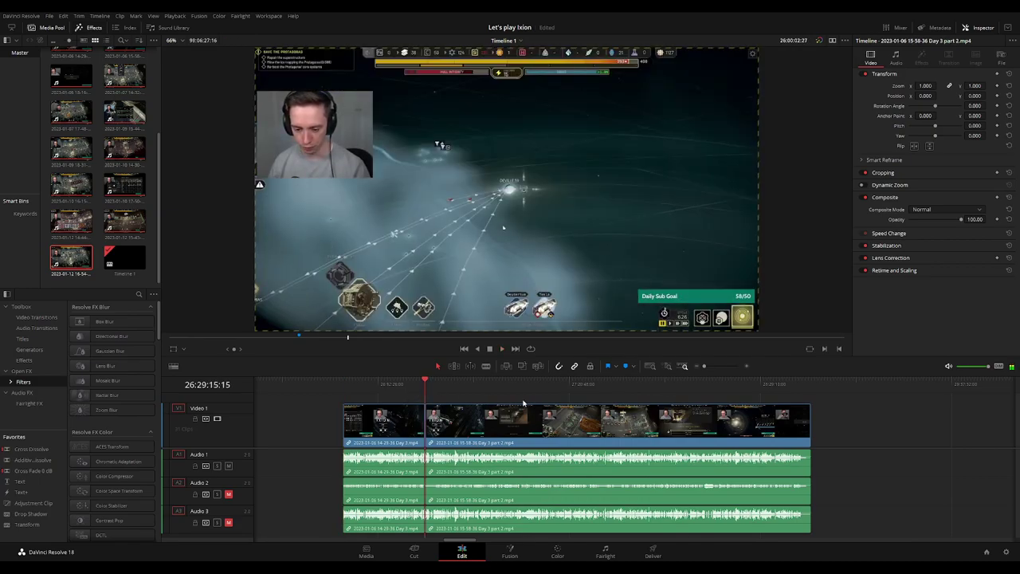
key(ctrl+equal)
key(ctrl+equal)
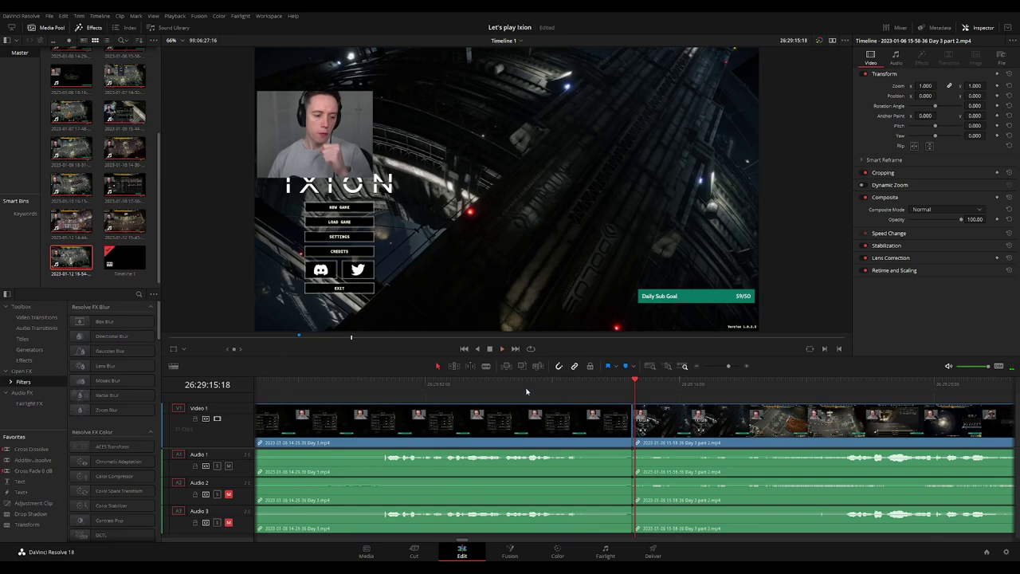
click(549, 384)
key(ctrl+t)
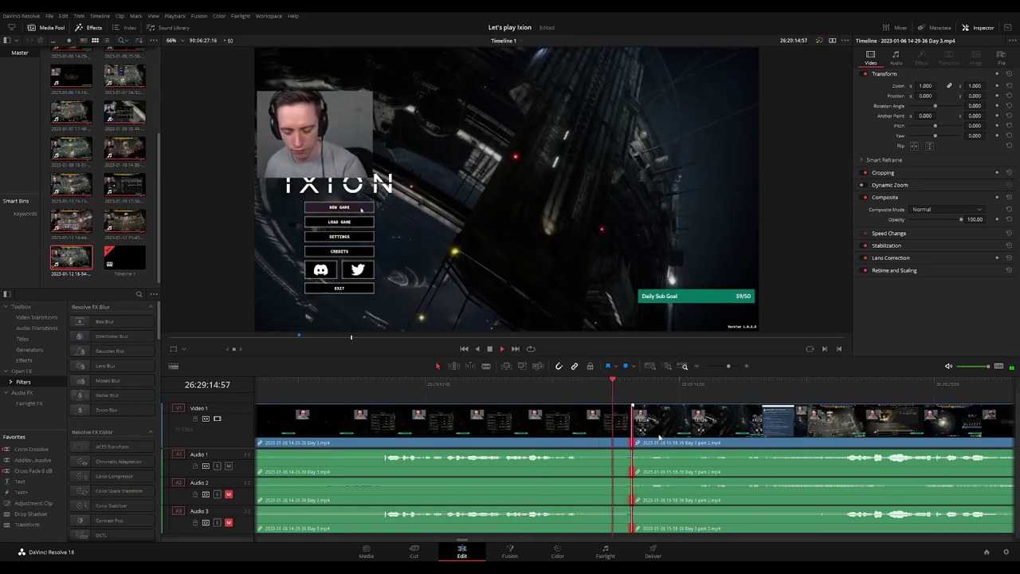
click(522, 384)
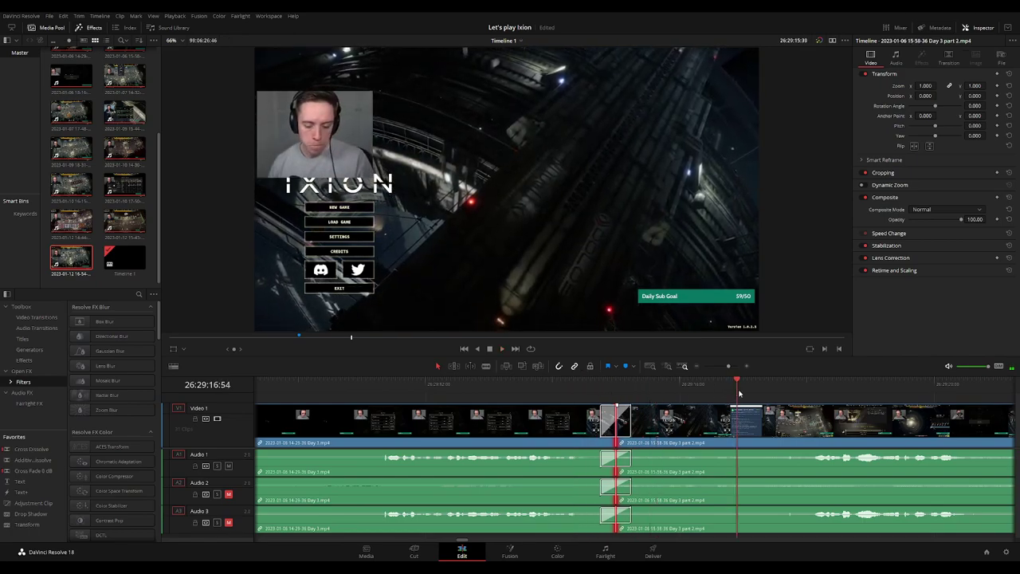
key(ctrl+minus)
key(Delete)
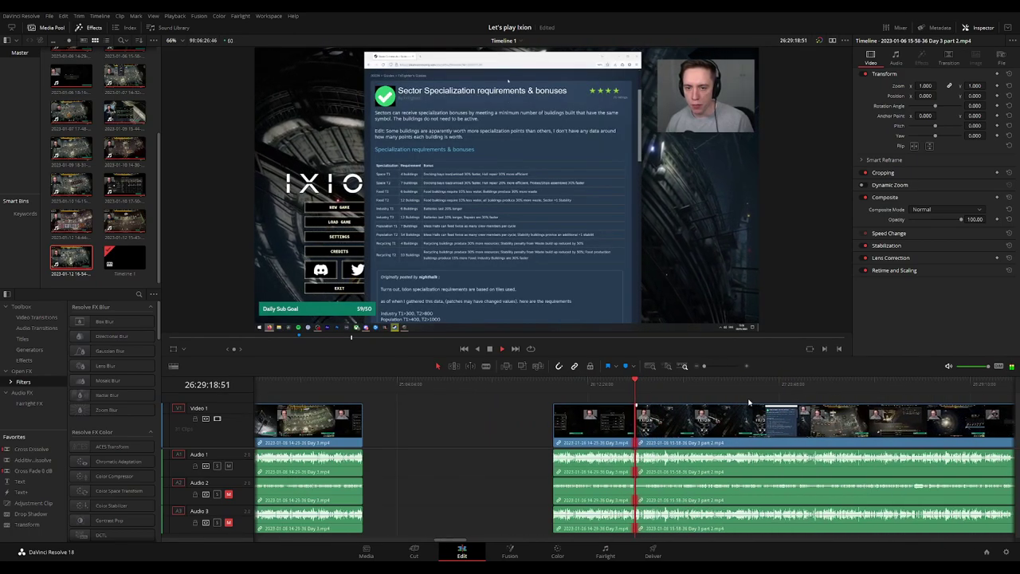
scroll(677, 414, right, 5)
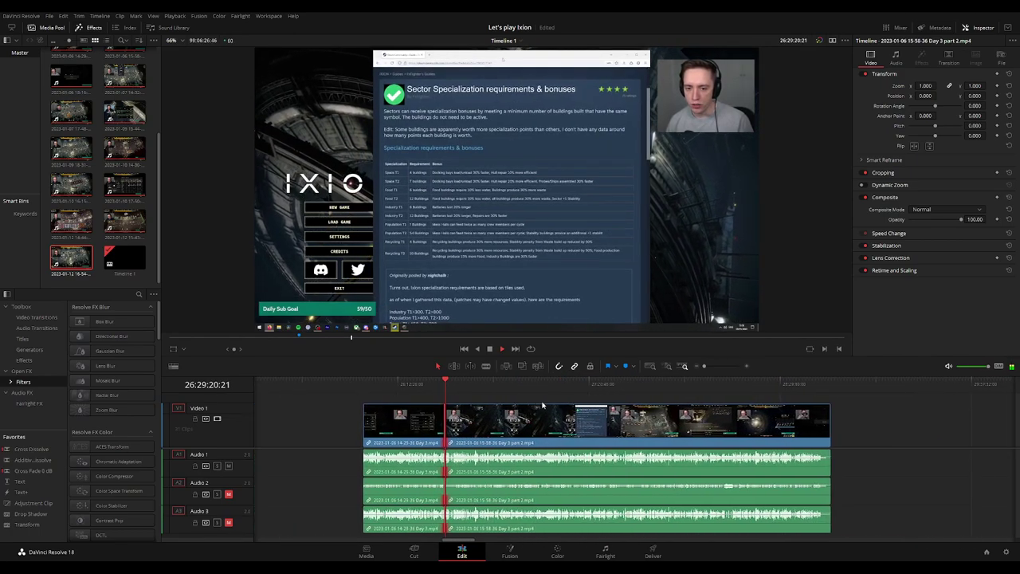
click(498, 389)
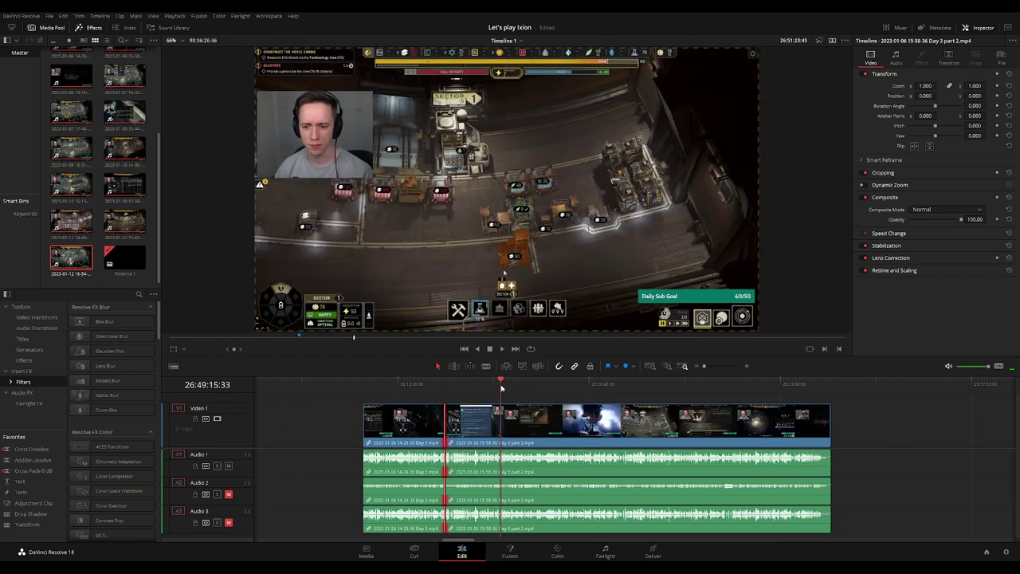
Review the Day 3 part 2 footage, park at 26:52:02:30, and blade video and audio there
scroll(588, 405, up, 3)
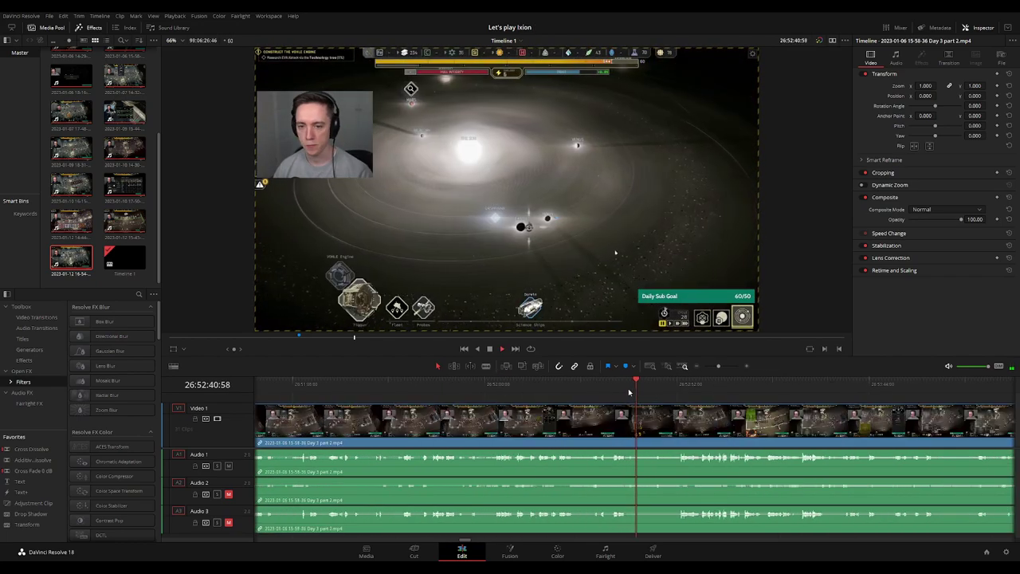
click(601, 386)
drag(601, 385, 660, 386)
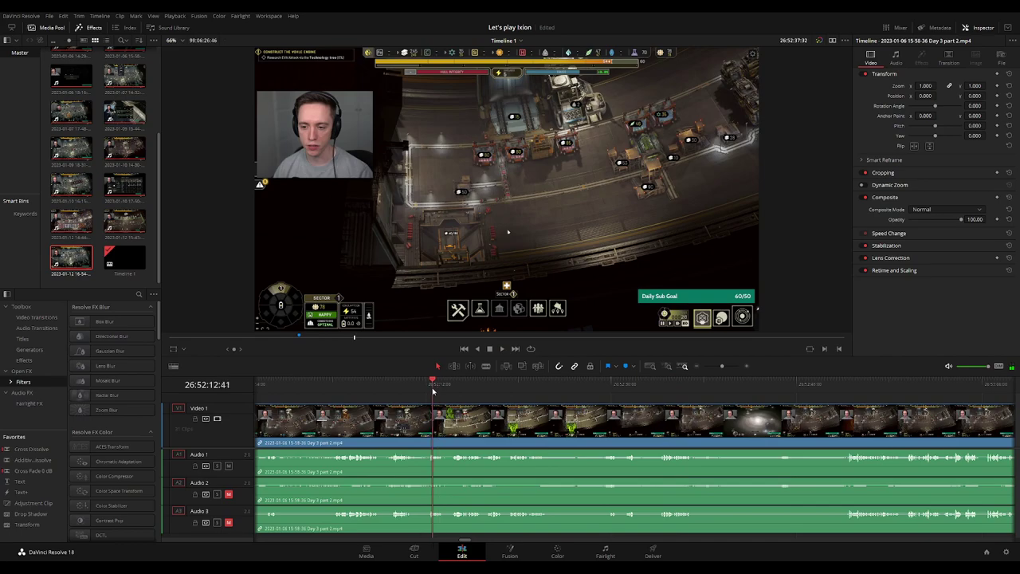
click(435, 388)
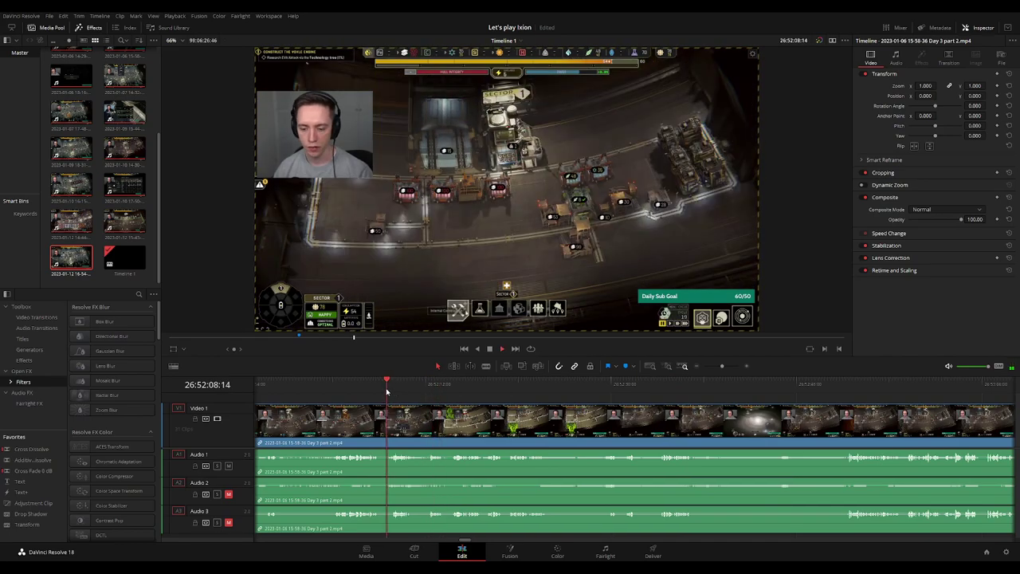
click(333, 392)
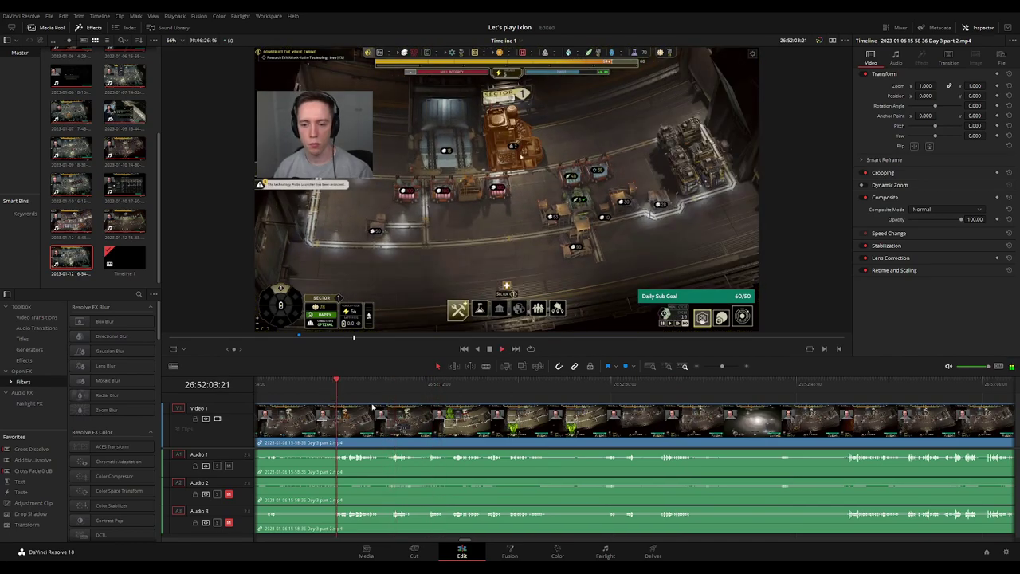
key(space)
scroll(602, 394, up, 5)
drag(602, 394, 566, 396)
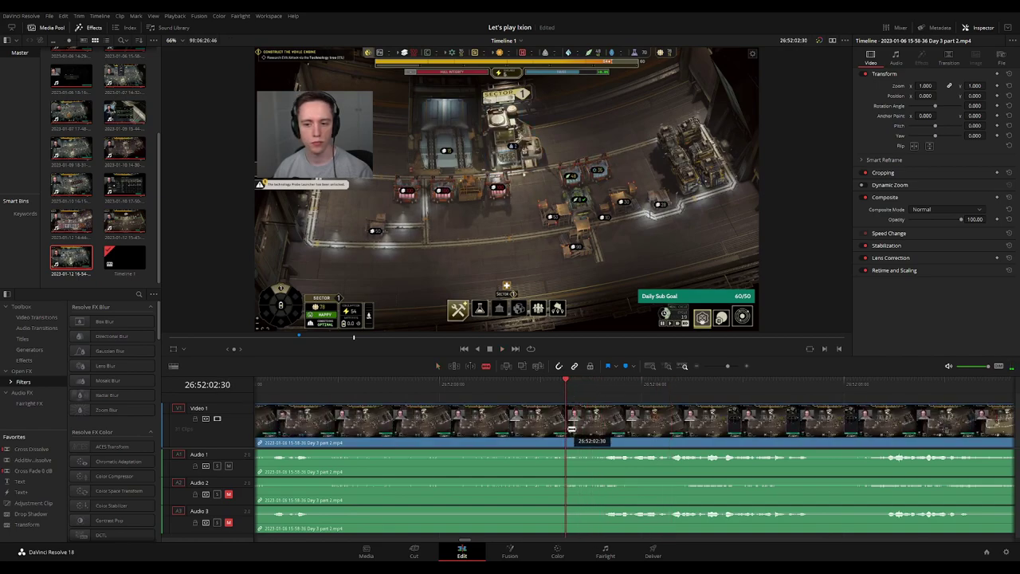
key(ctrl+b)
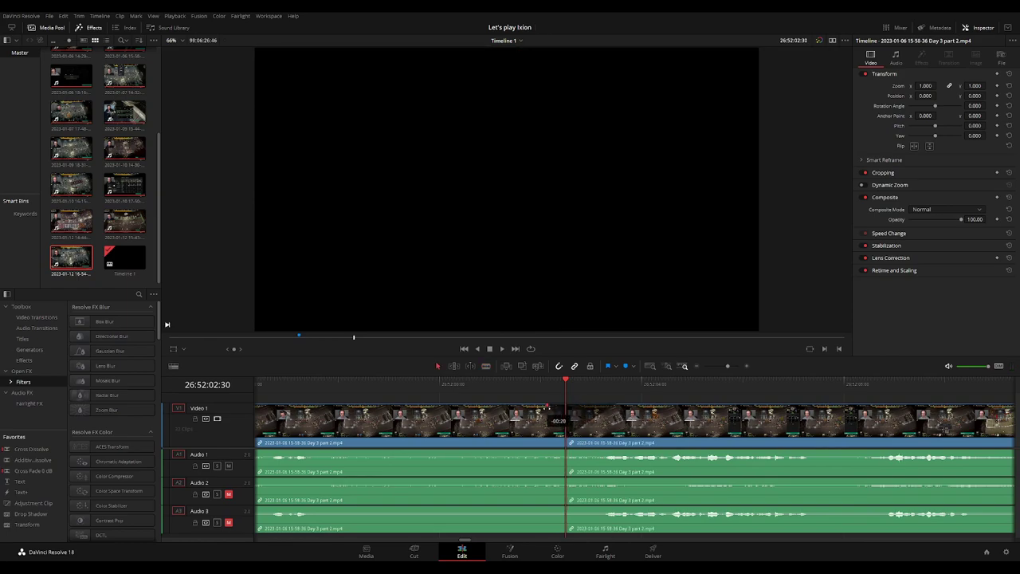
Fade out the Audio 1, 2 and 3 clips just before the 26:52:02:30 cut
drag(619, 414, 515, 411)
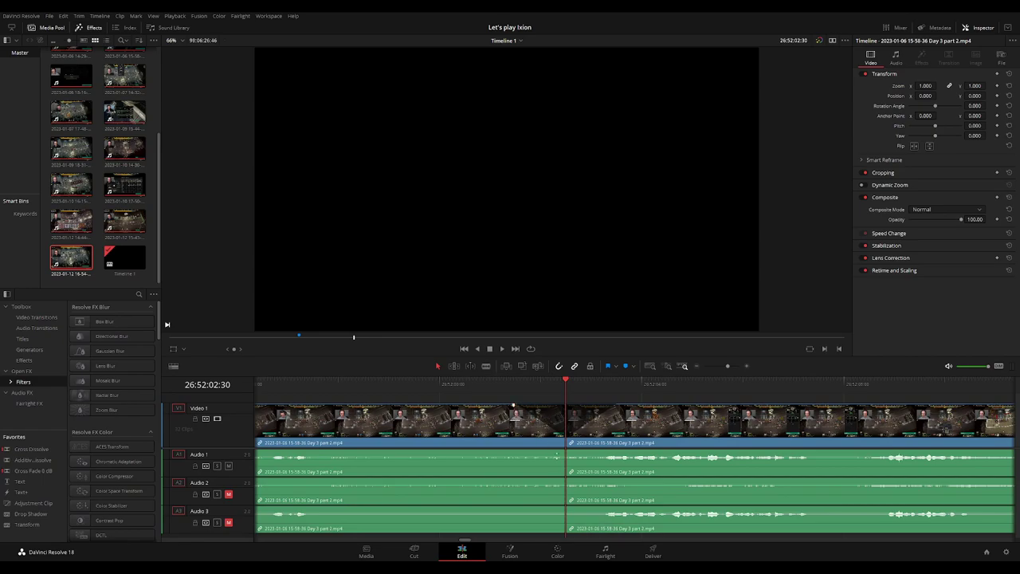
mouse_move(564, 451)
mouse_down()
mouse_move(520, 453)
mouse_move(618, 452)
mouse_up()
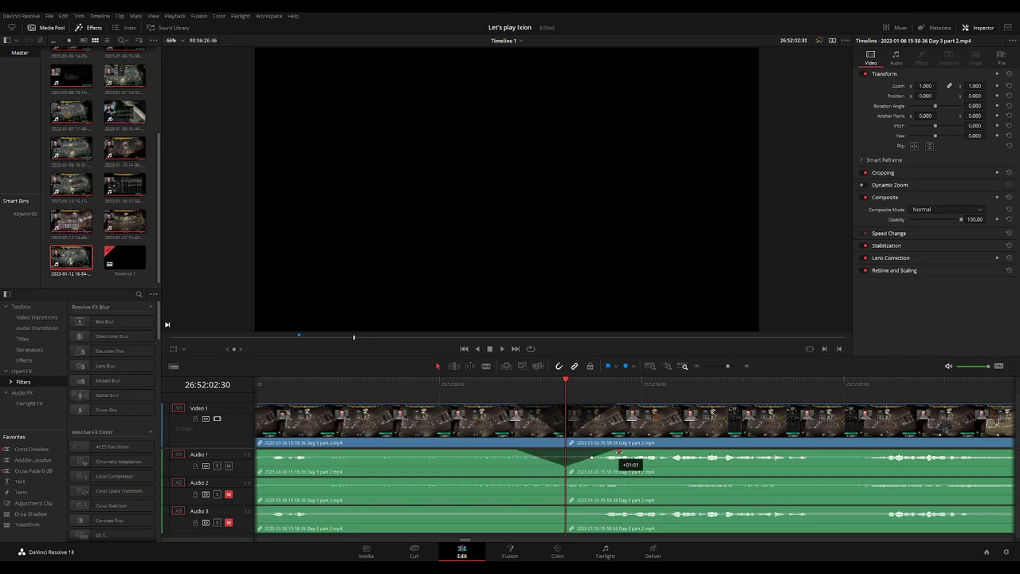
mouse_move(562, 477)
mouse_down()
mouse_move(514, 480)
mouse_move(614, 480)
mouse_up()
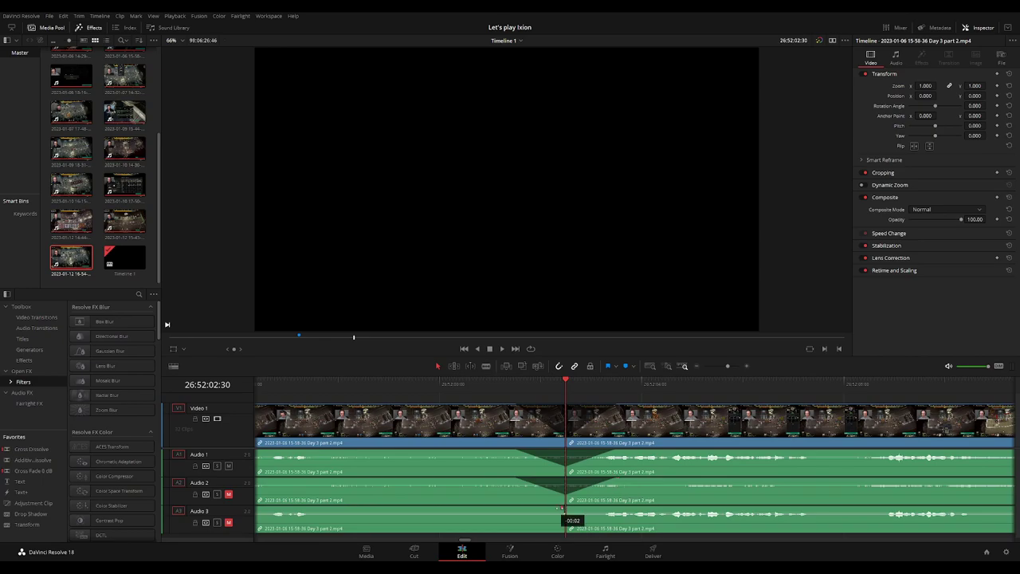
mouse_move(562, 509)
mouse_down()
mouse_move(520, 507)
mouse_move(611, 509)
mouse_up()
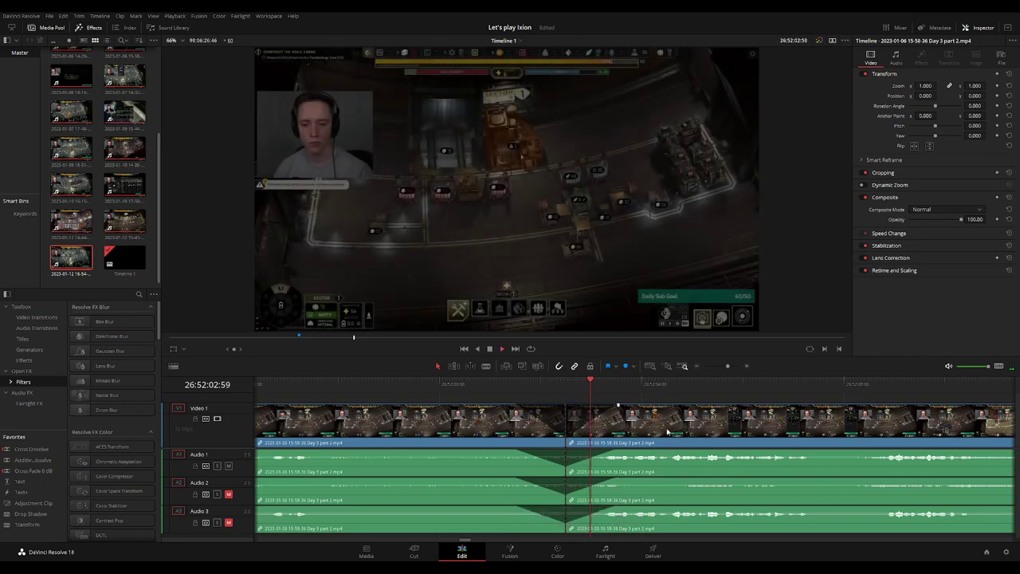
Zoom the timeline out and push the Day 3 part 2 clip further right
key(ctrl+minus)
key(ctrl+minus)
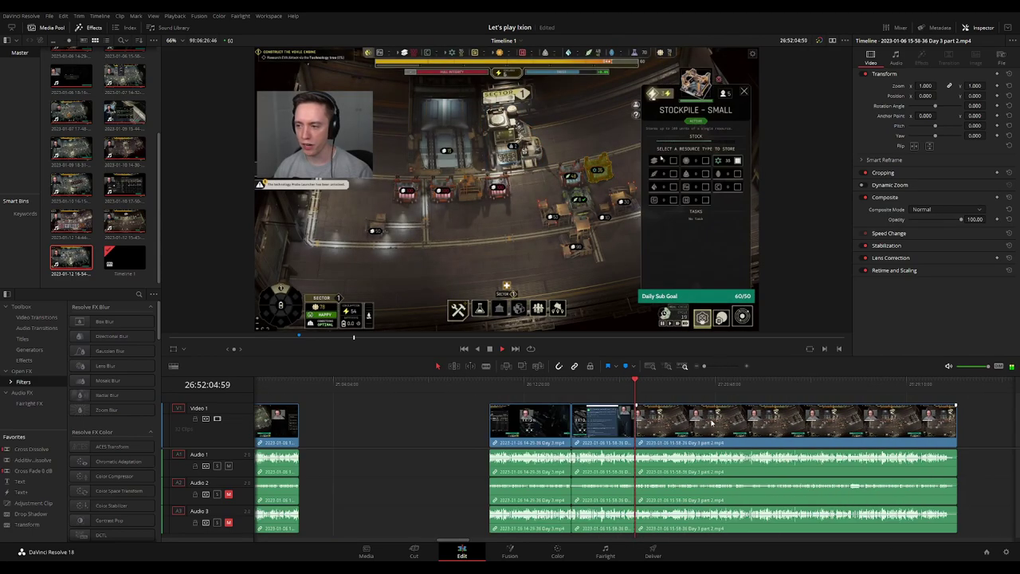
key(ctrl+minus)
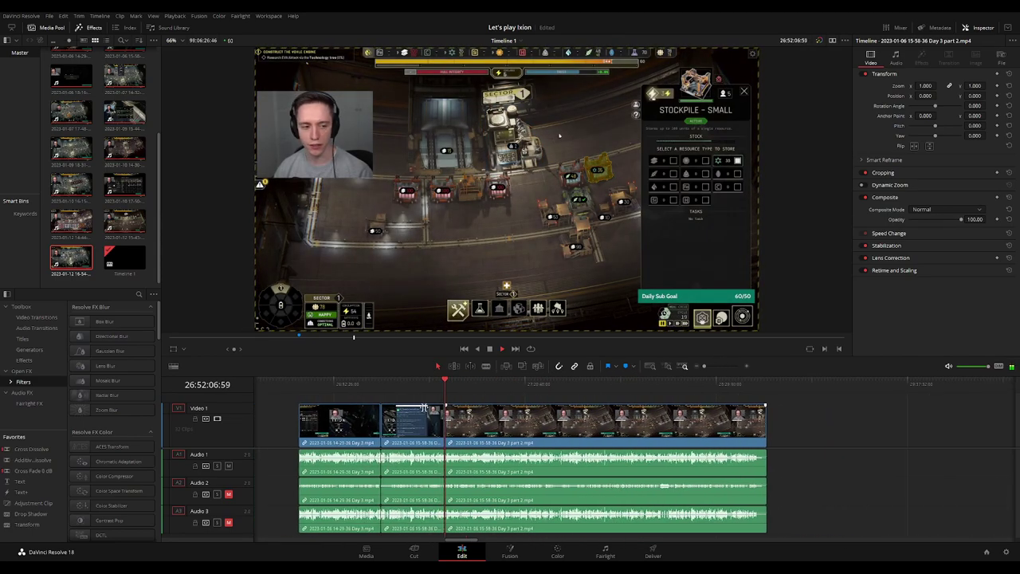
key(space)
key(Home)
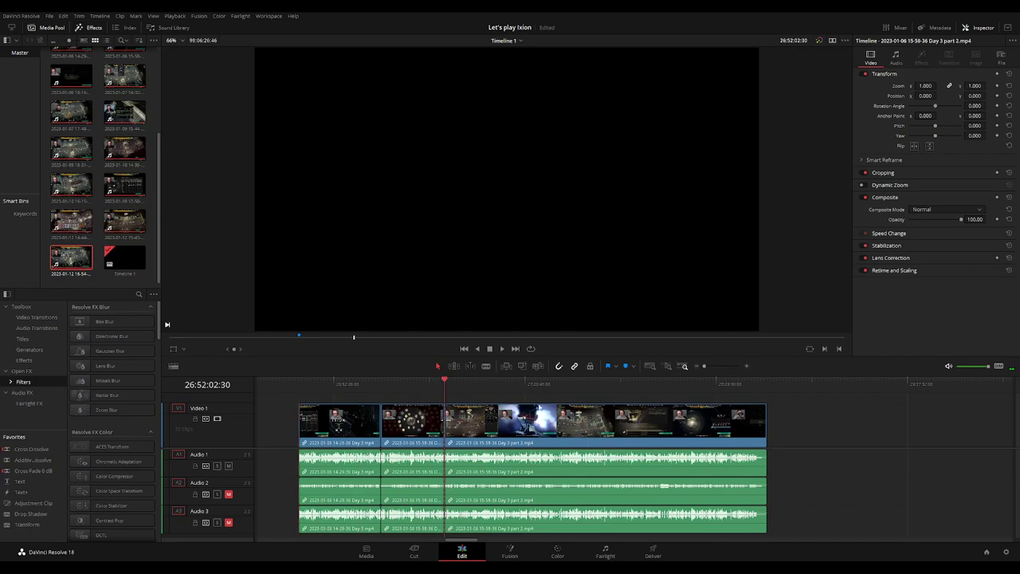
drag(660, 426, 762, 435)
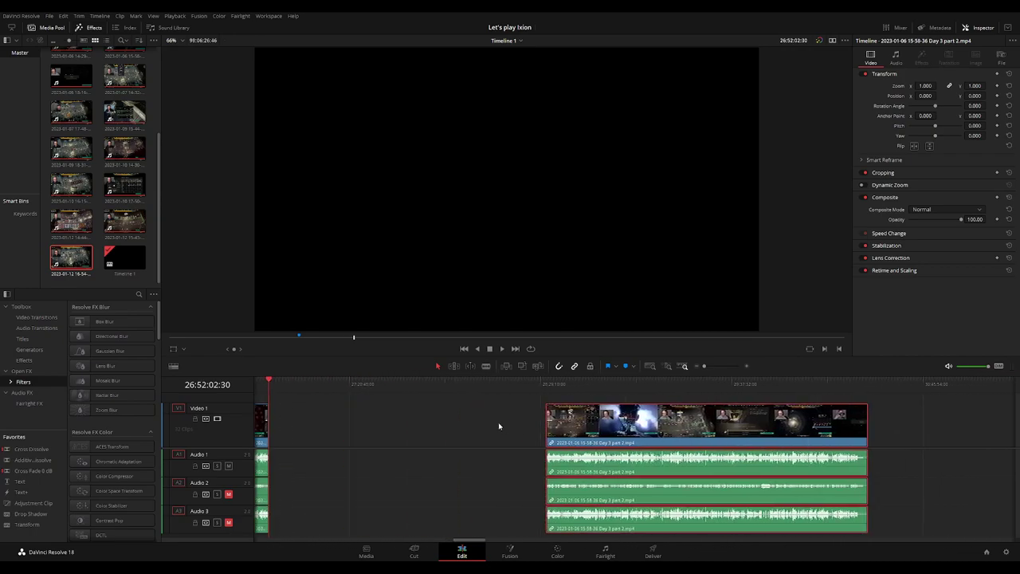
click(357, 414)
Park the playhead exactly at 28:00:00:00 and snap the Day 3 part 2 clip's start to it
drag(287, 390, 459, 402)
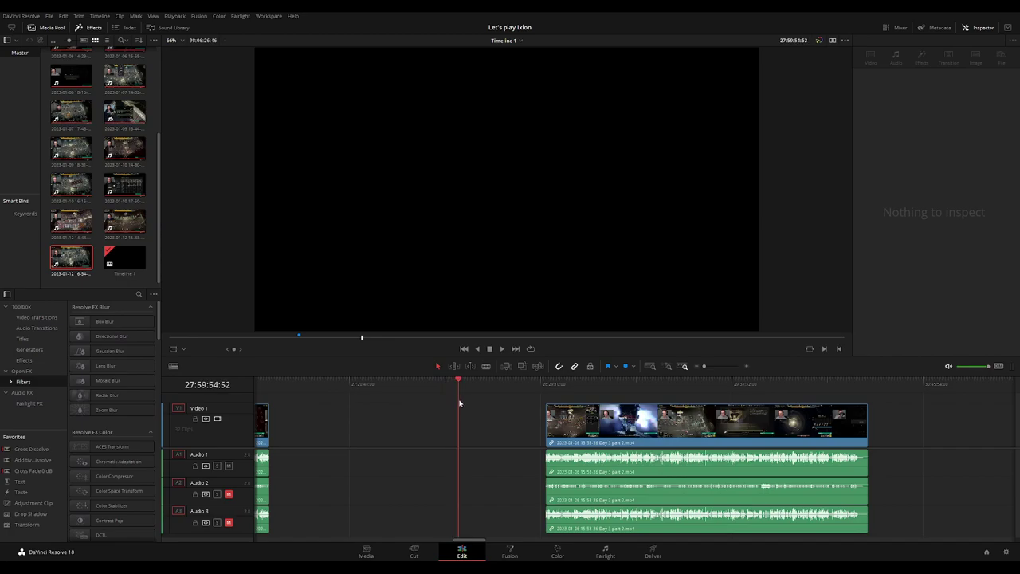
key(ctrl+equal)
drag(636, 393, 630, 390)
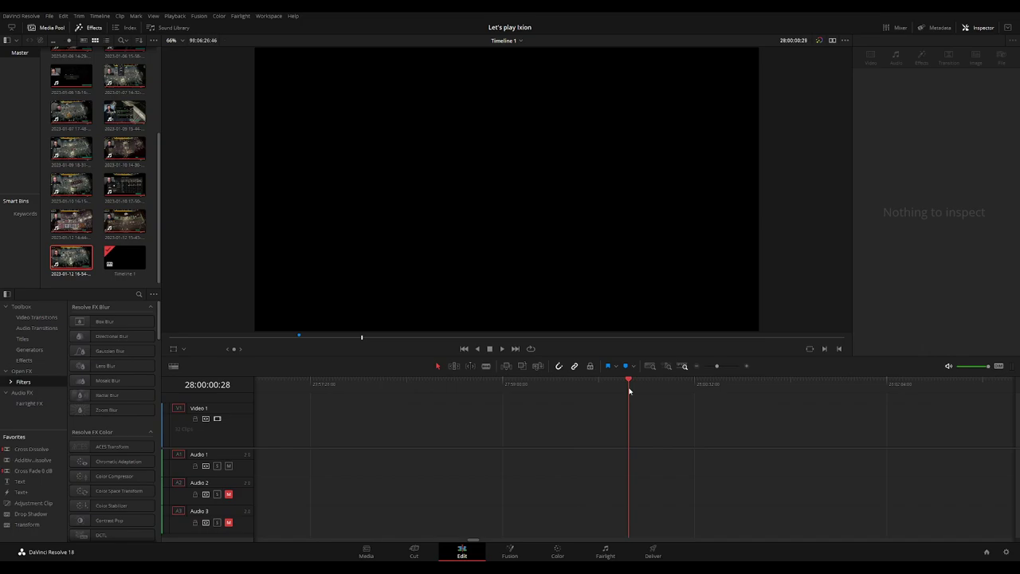
key(Left)
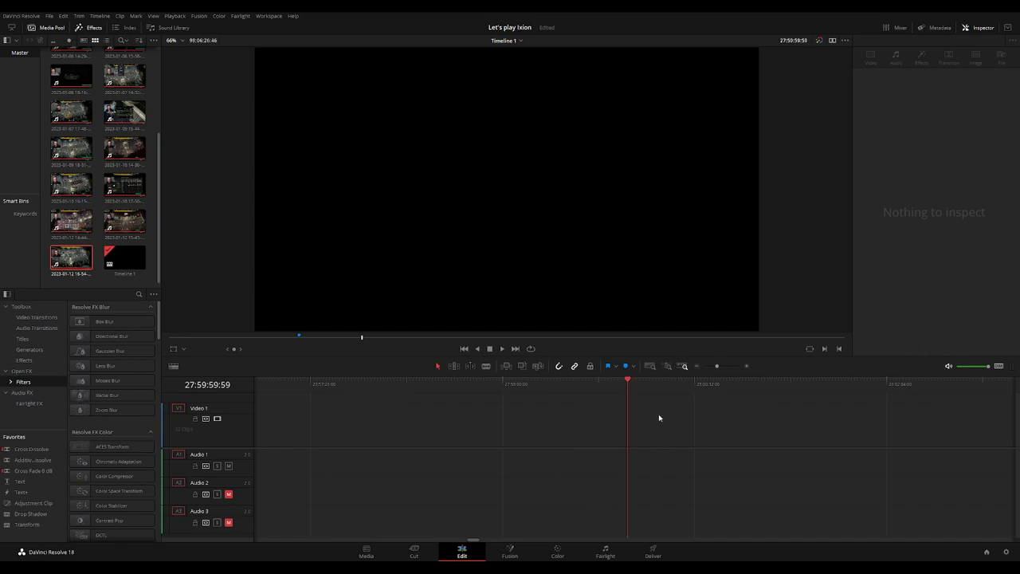
key(Right)
key(ctrl+minus)
key(ctrl+minus)
key(ctrl+minus)
drag(778, 431, 407, 431)
Play Day 3 part 2 from its new start and scrub ahead to the Fleet Management screen
key(space)
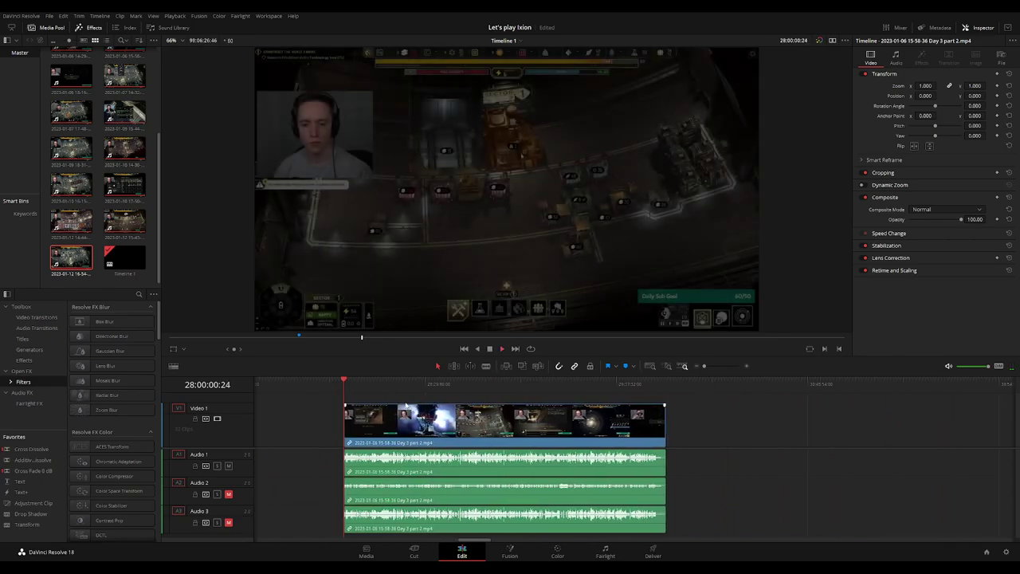
click(400, 385)
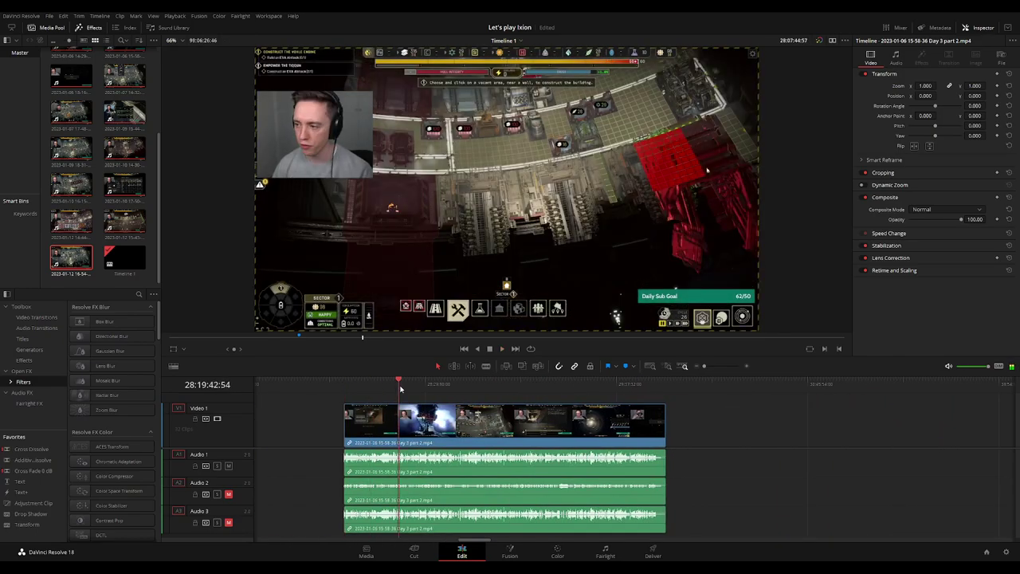
drag(400, 387, 489, 387)
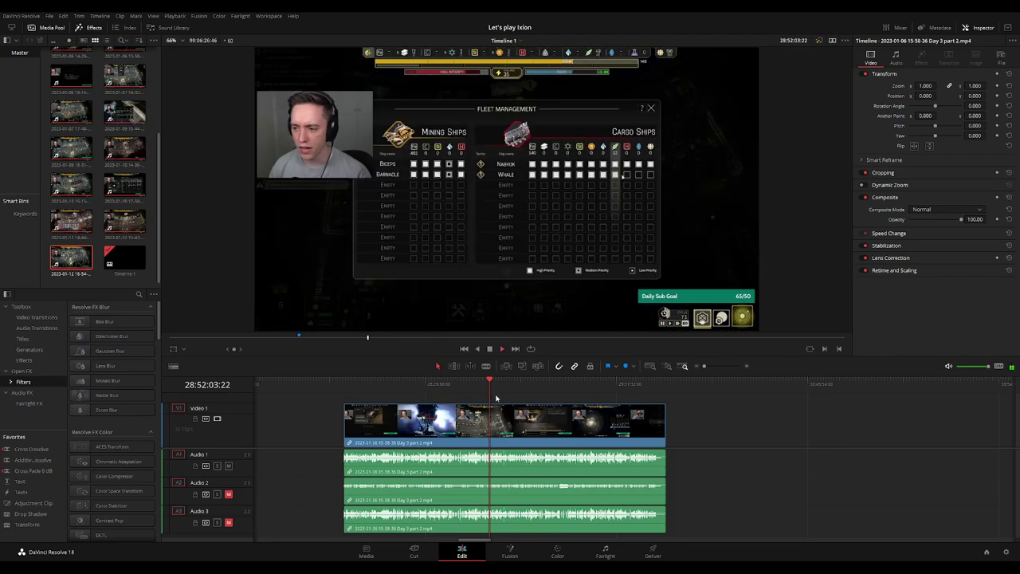
scroll(496, 397, up, 3)
click(609, 388)
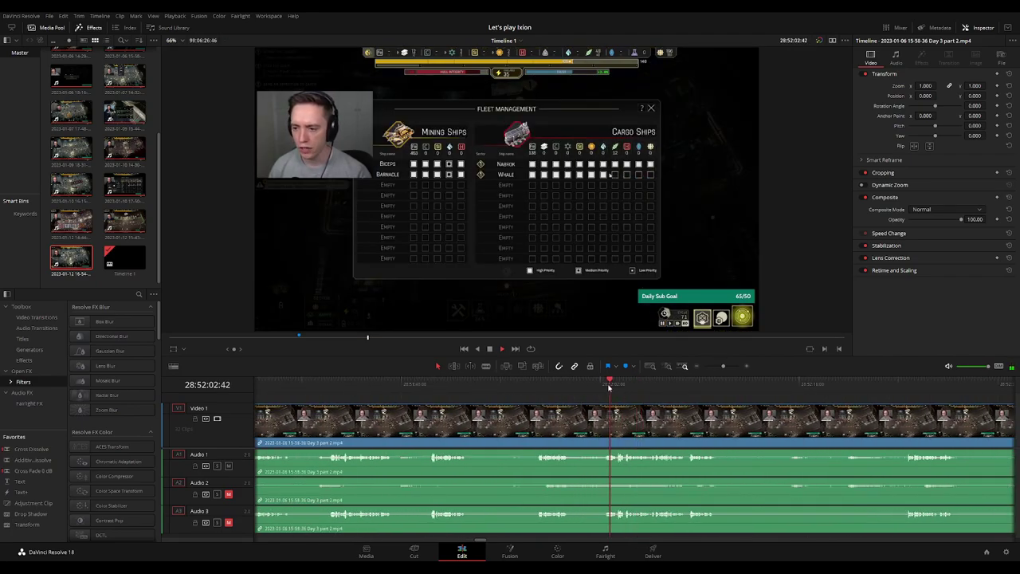
click(532, 388)
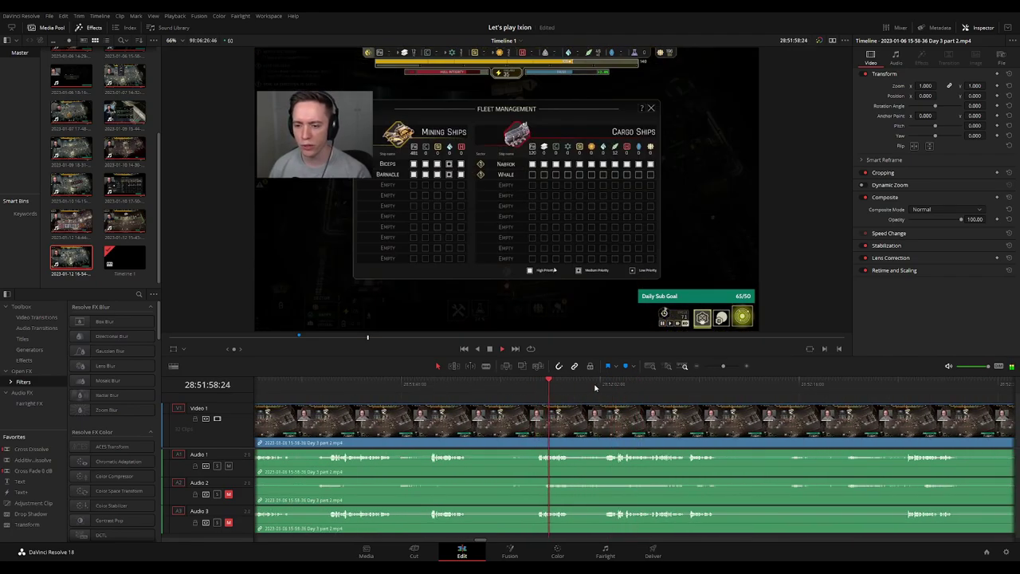
click(614, 388)
Find the cut point at 28:52:23:00 and blade video and all audio tracks there
scroll(615, 391, right, 3)
click(733, 388)
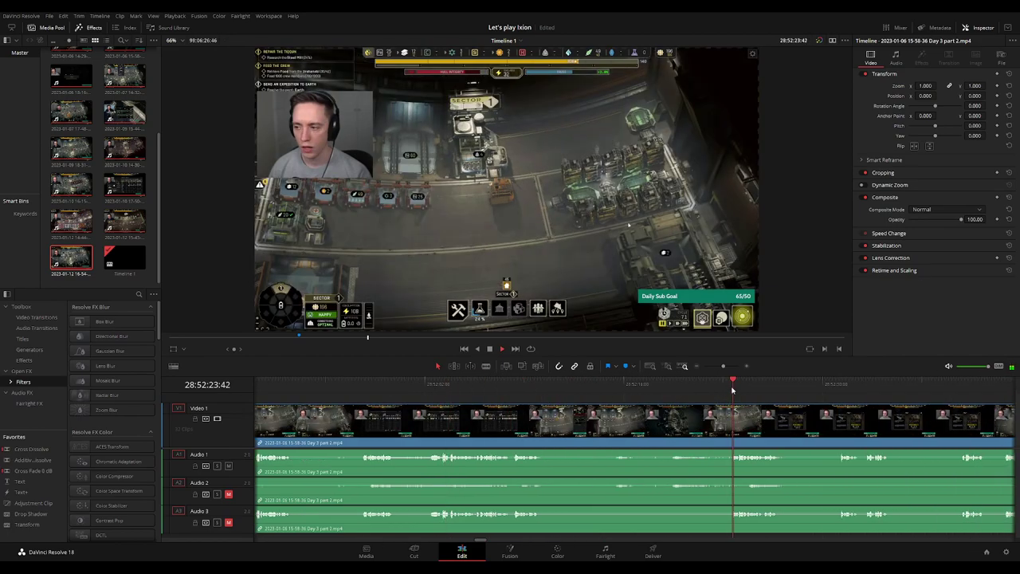
scroll(556, 401, up, 3)
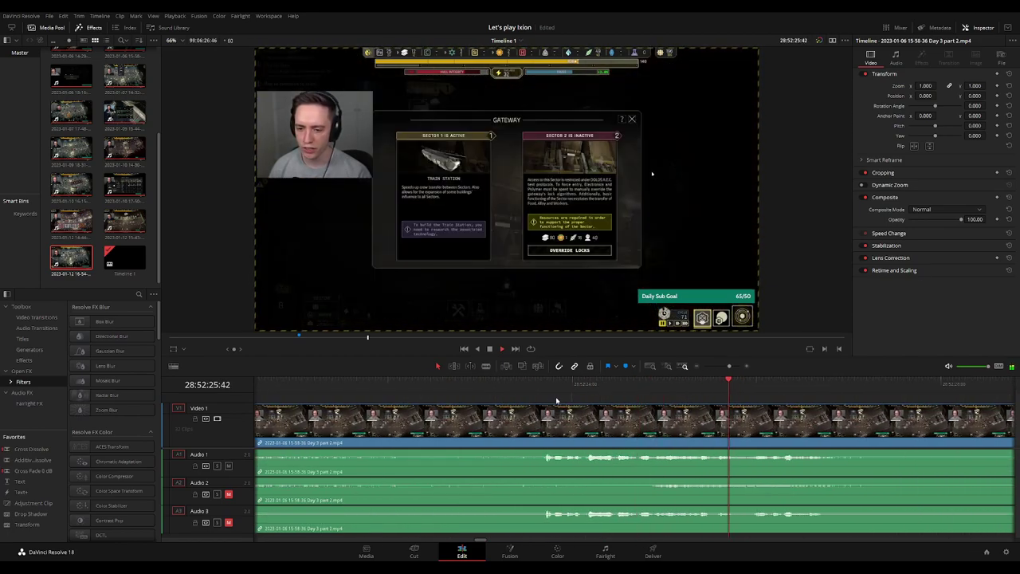
click(545, 387)
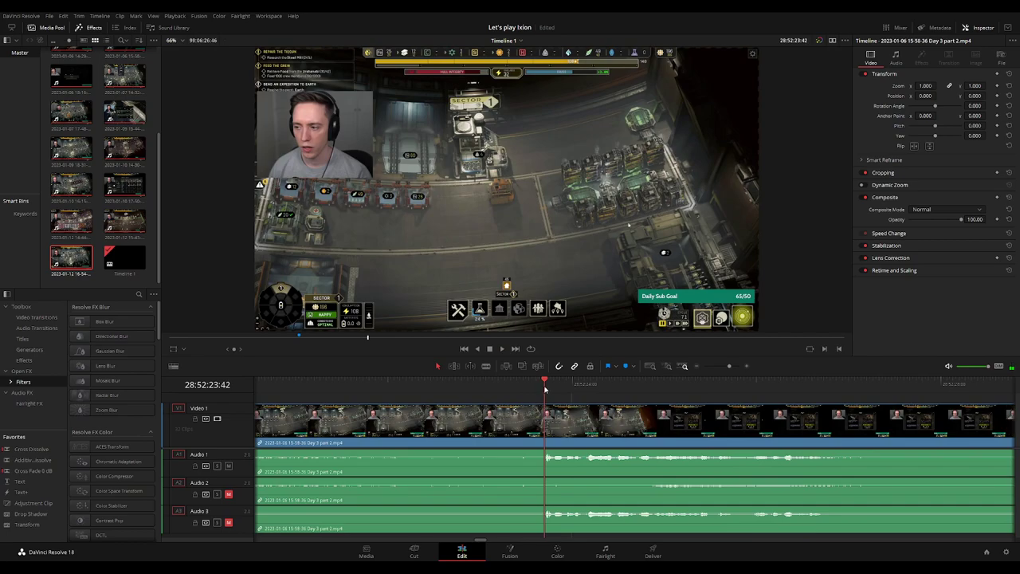
mouse_move(546, 389)
mouse_down()
mouse_move(480, 393)
mouse_move(571, 406)
mouse_up()
key(ctrl+b)
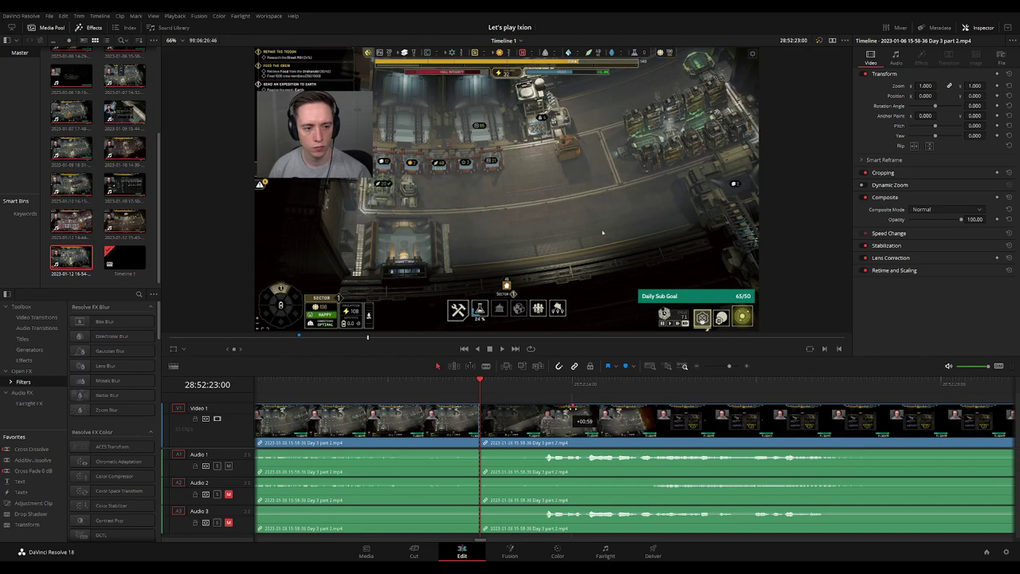
Fade out the left clips and fade in the right clips on Audio 1, 2 and 3 at the 28:52:23:00 cut, then play it back
drag(491, 409, 385, 409)
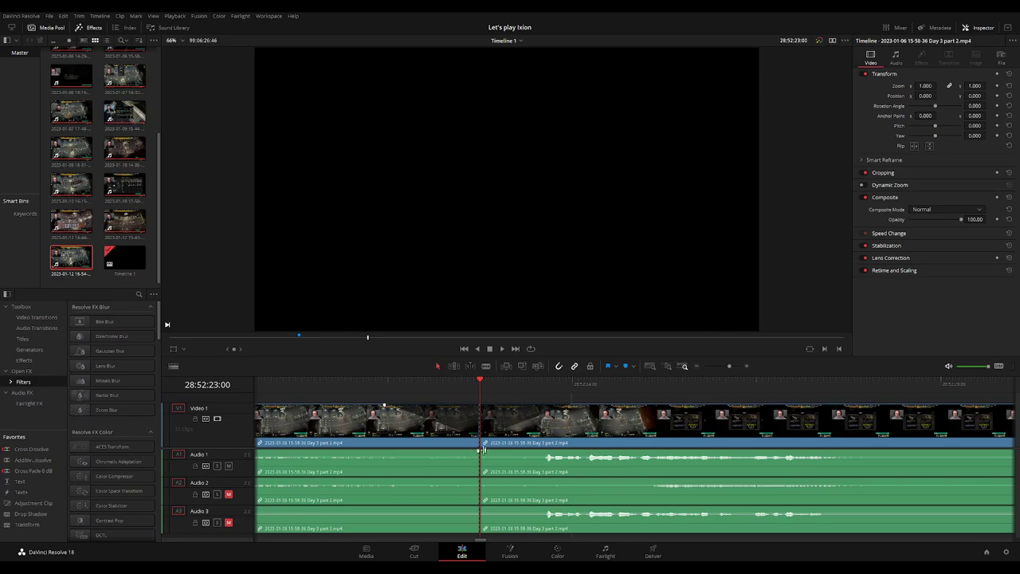
drag(480, 452, 388, 452)
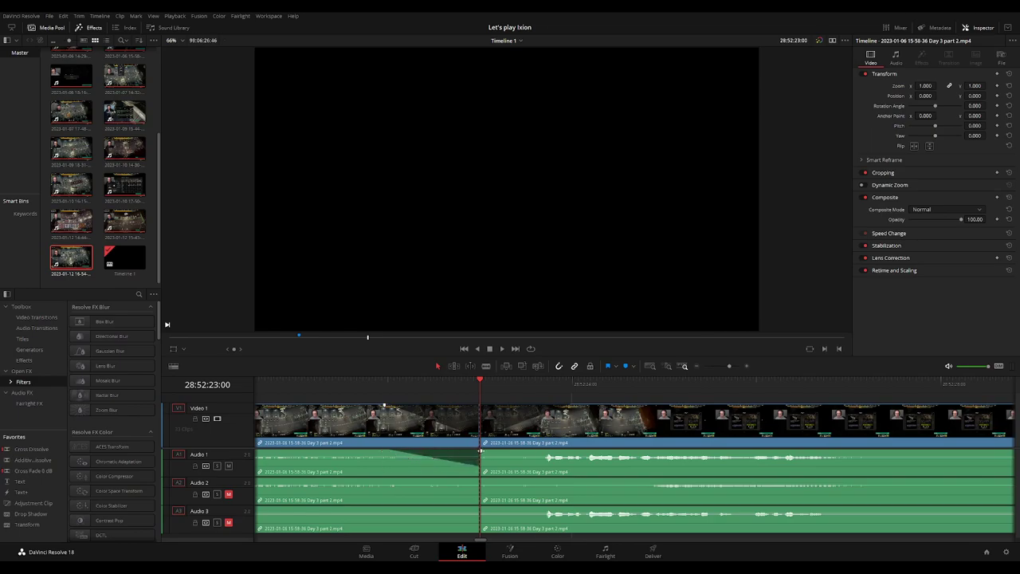
drag(480, 451, 574, 452)
drag(479, 480, 385, 480)
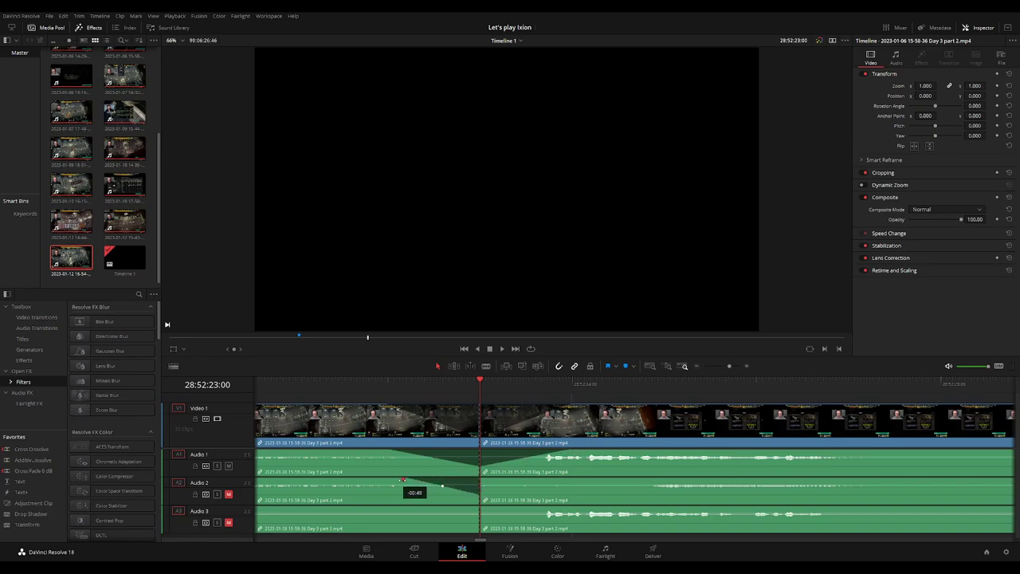
drag(479, 480, 573, 480)
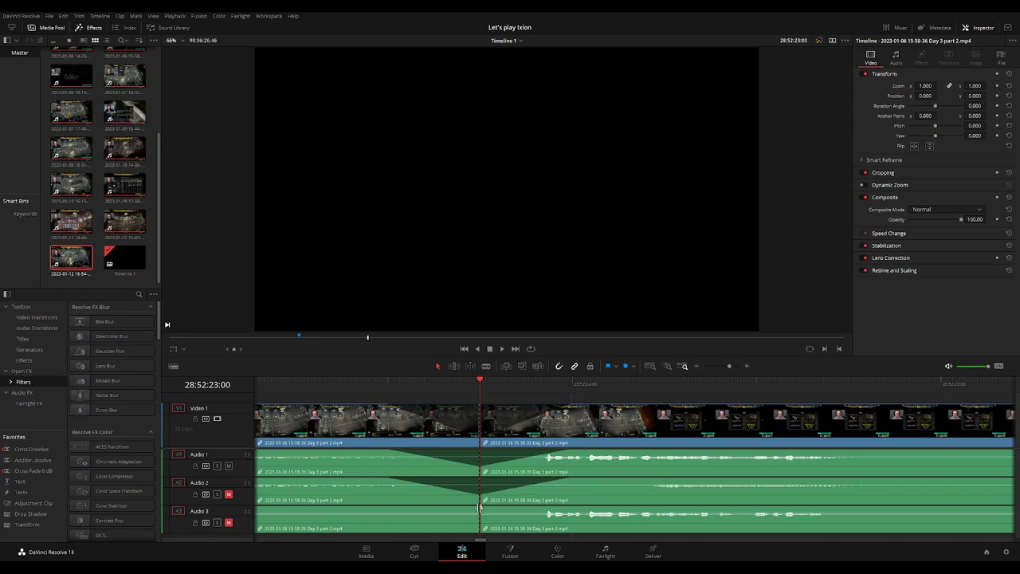
drag(479, 507, 384, 508)
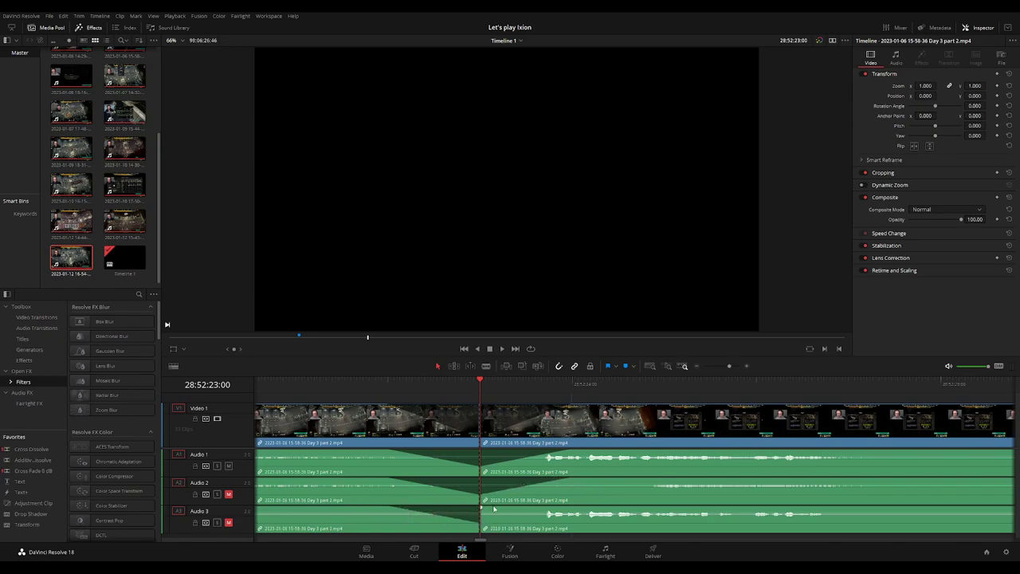
drag(480, 507, 580, 508)
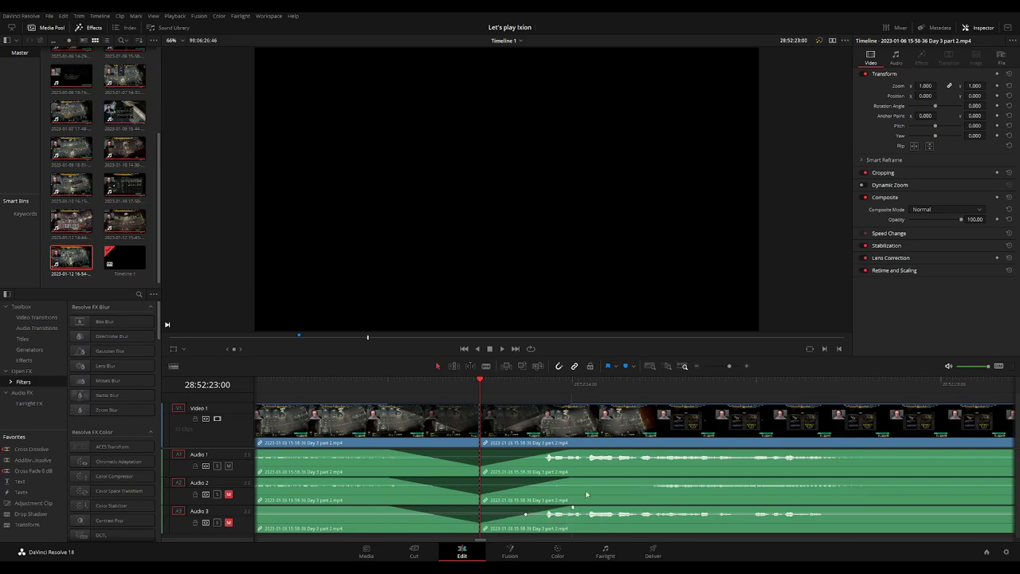
key(space)
Stop playback, return to the timeline start and work on the clip after the cut
scroll(735, 425, down, 3)
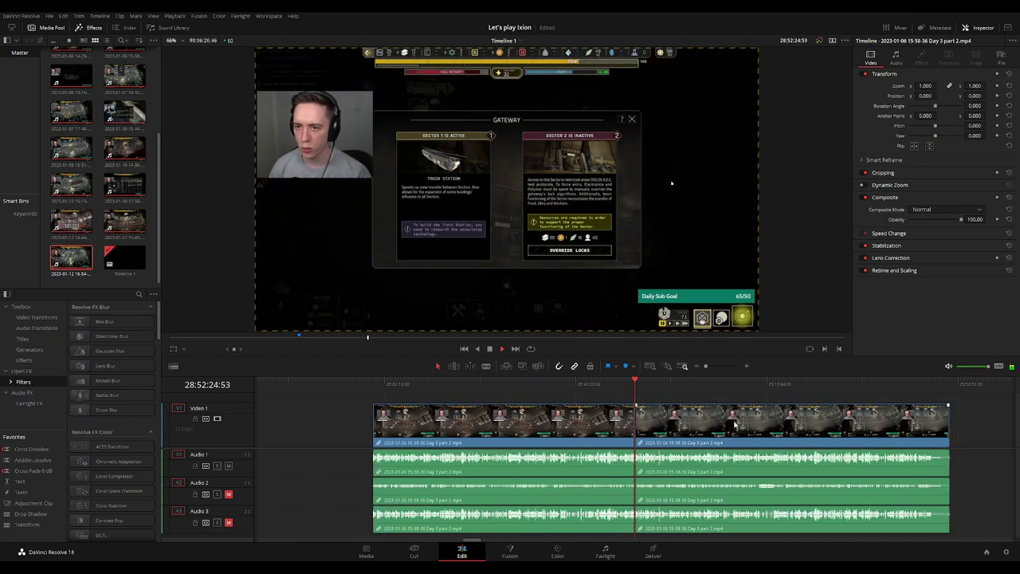
scroll(735, 425, down, 3)
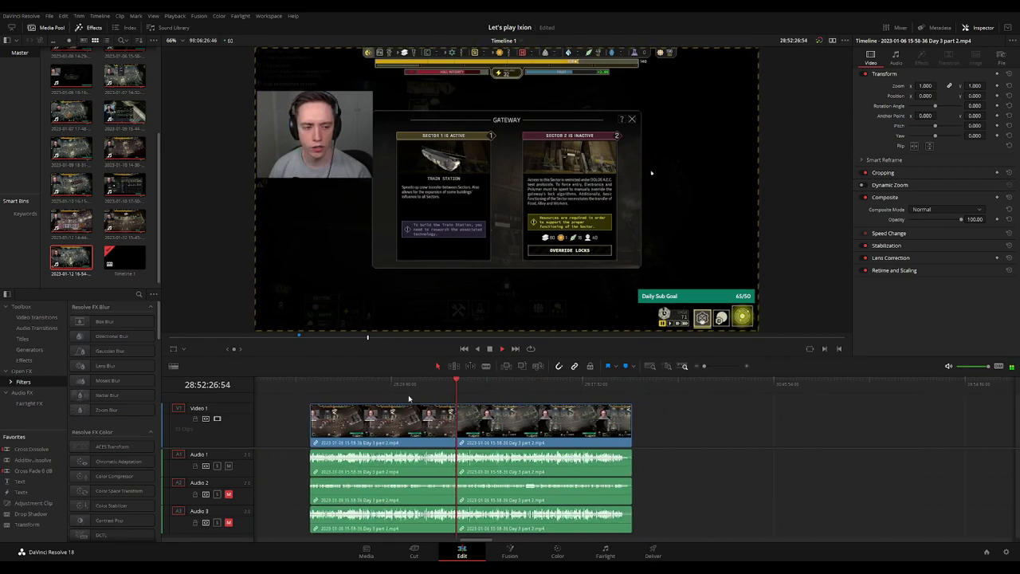
key(space)
key(Home)
click(458, 390)
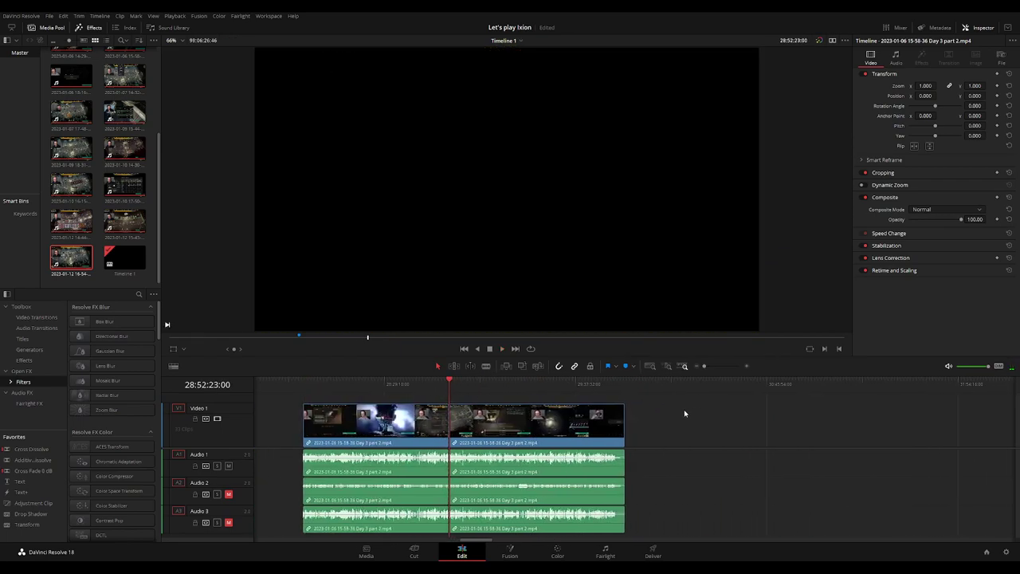
key(ctrl+b)
click(518, 412)
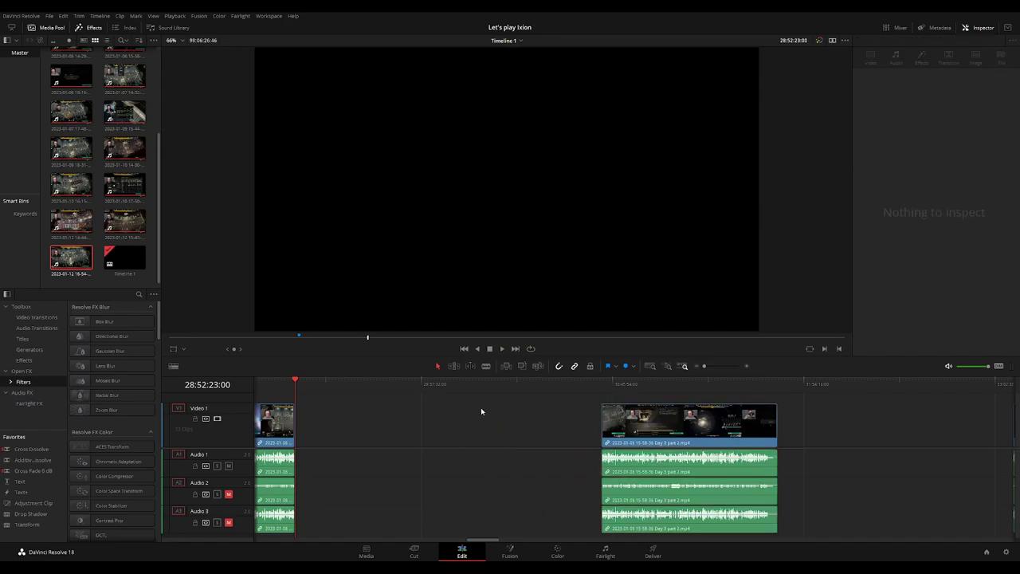
Slide the later Day 3 part 2 clip left to start at 30:00:00:00, then scrub through it
drag(424, 387, 484, 388)
drag(676, 414, 559, 407)
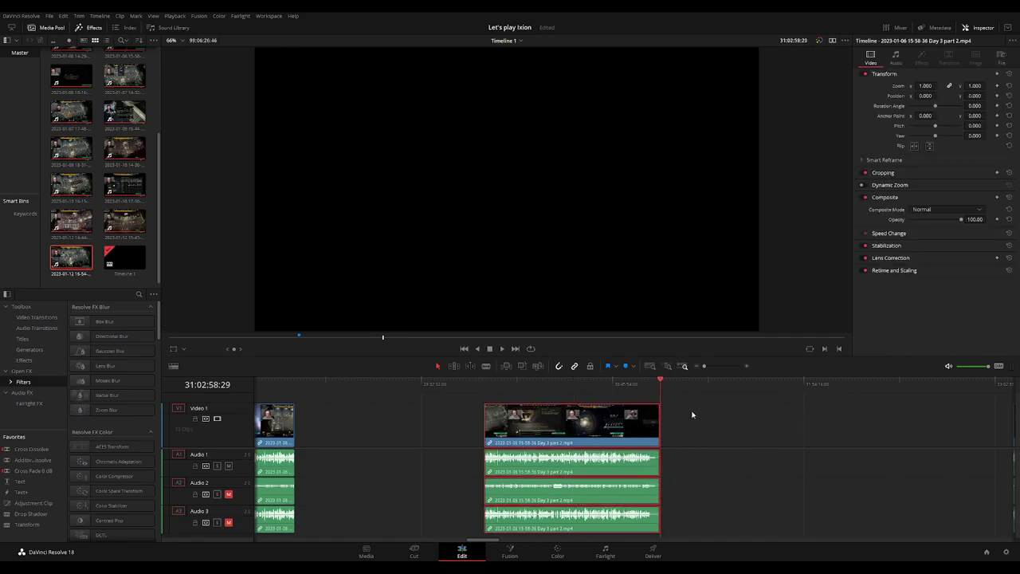
click(693, 412)
click(548, 405)
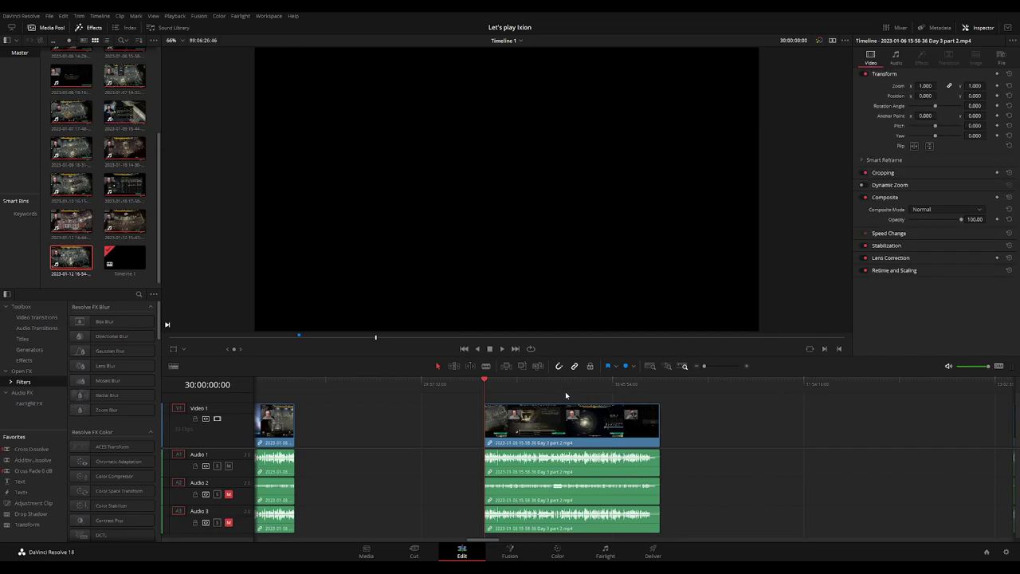
drag(566, 394, 632, 394)
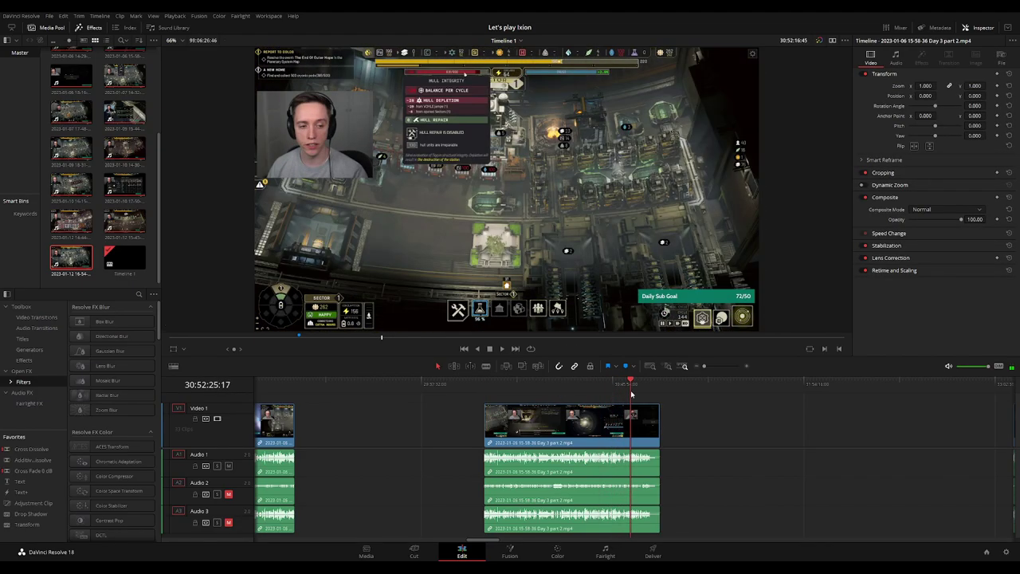
Zoom in, park the playhead at 30:52:07:00 and split video and all three audio tracks with Ctrl+B
scroll(632, 394, up, 5)
click(592, 386)
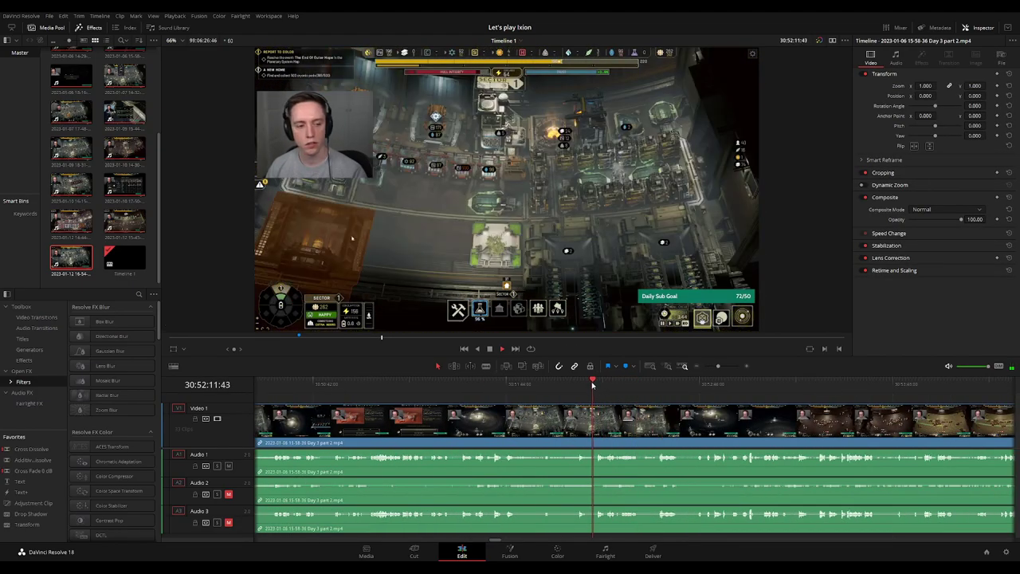
scroll(606, 389, up, 3)
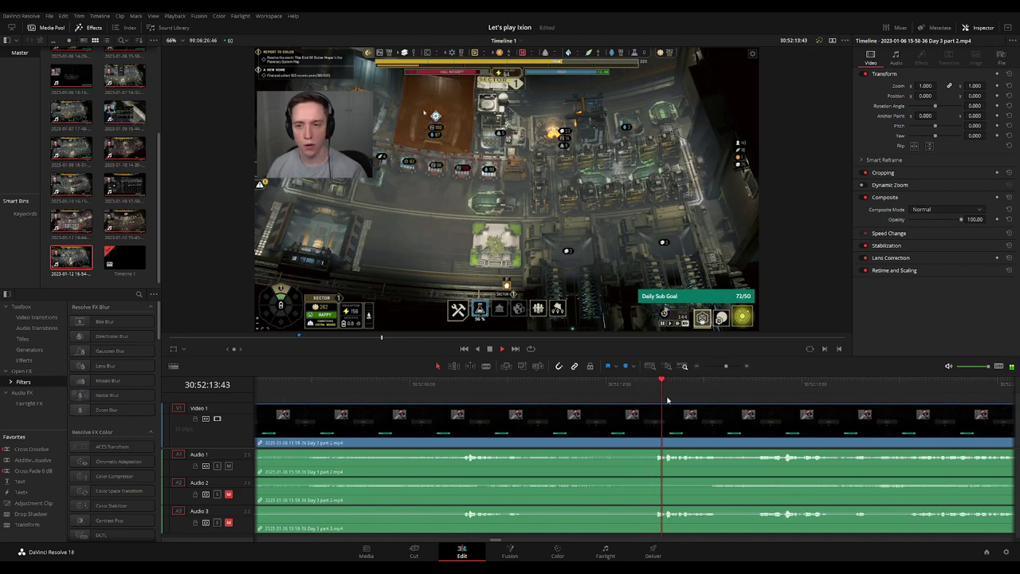
scroll(668, 400, right, 2)
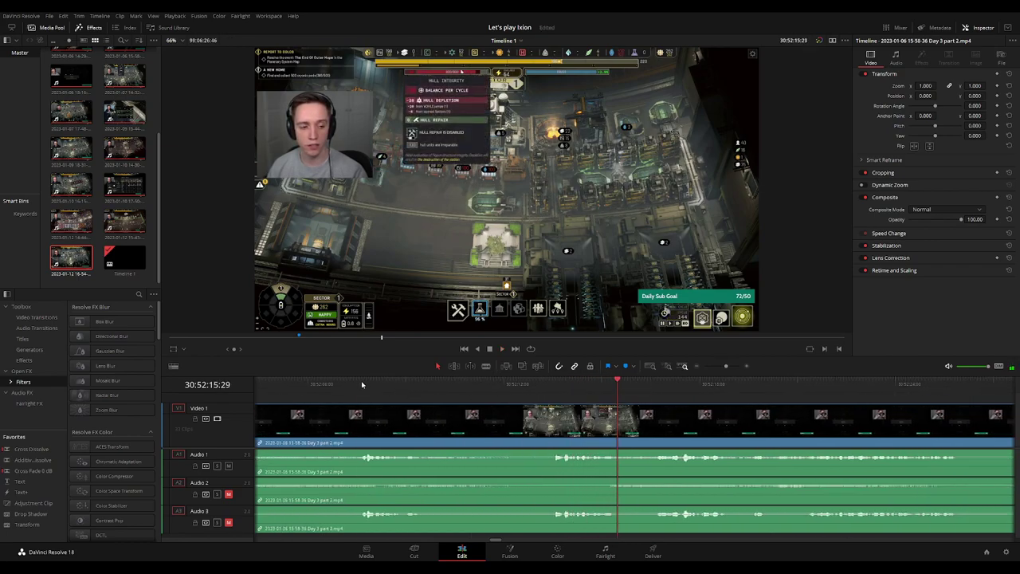
click(361, 385)
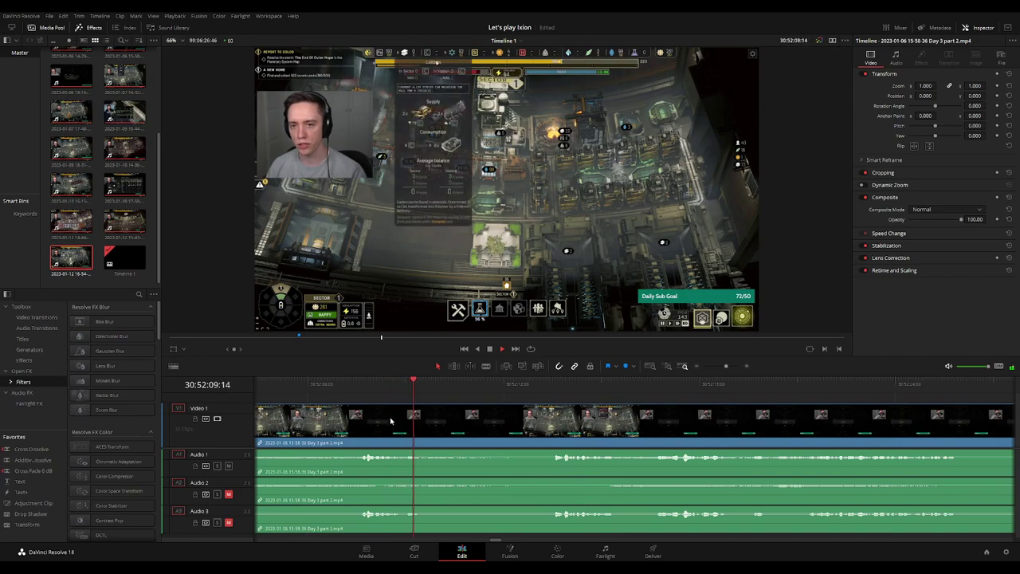
scroll(414, 418, left, 3)
click(507, 384)
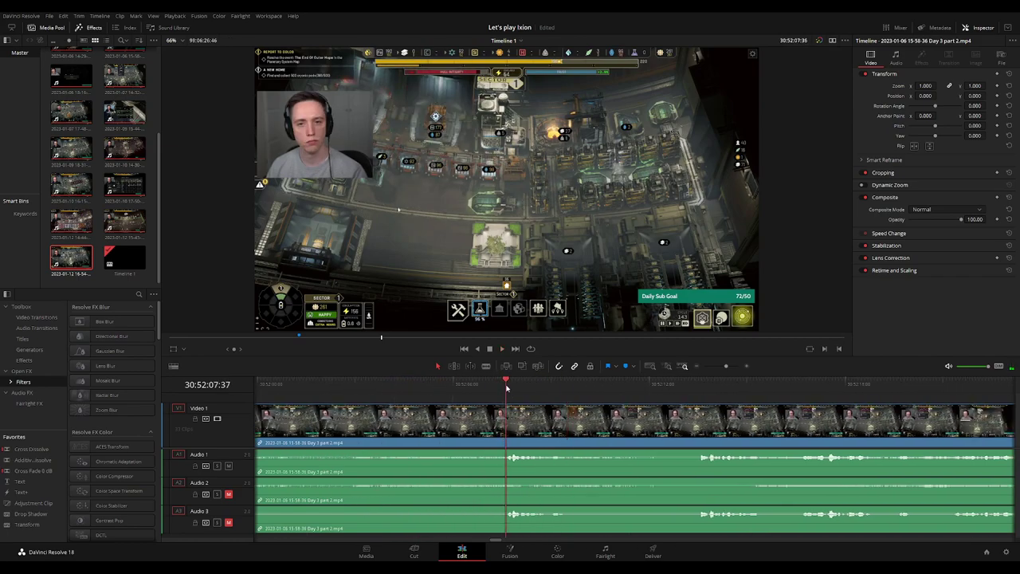
drag(507, 388, 487, 388)
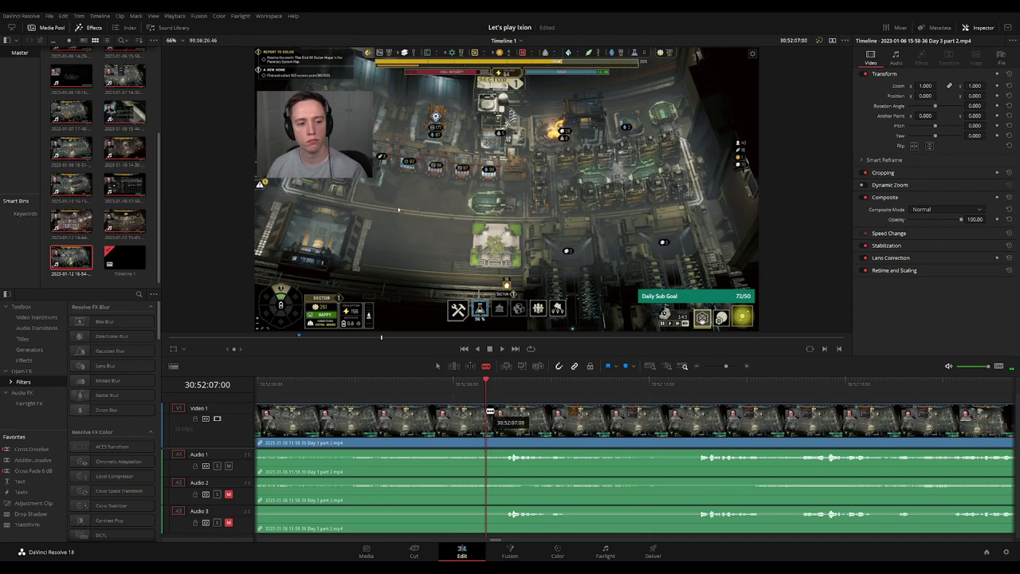
key(ctrl+b)
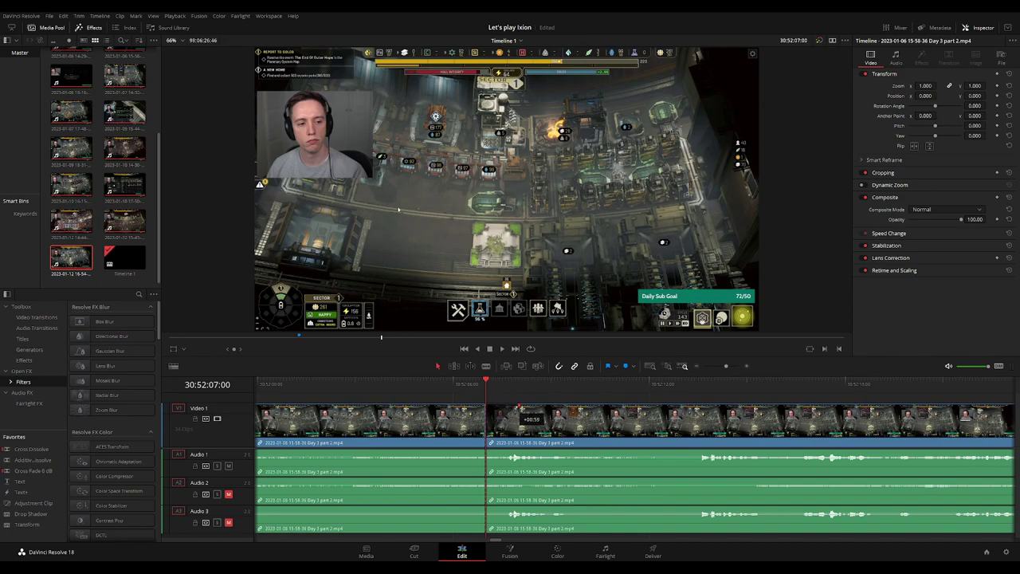
Add fade-outs on Audio 1-3 before the 30:52:07:00 cut and a fade-in on Audio 3, then play back
drag(519, 408, 458, 409)
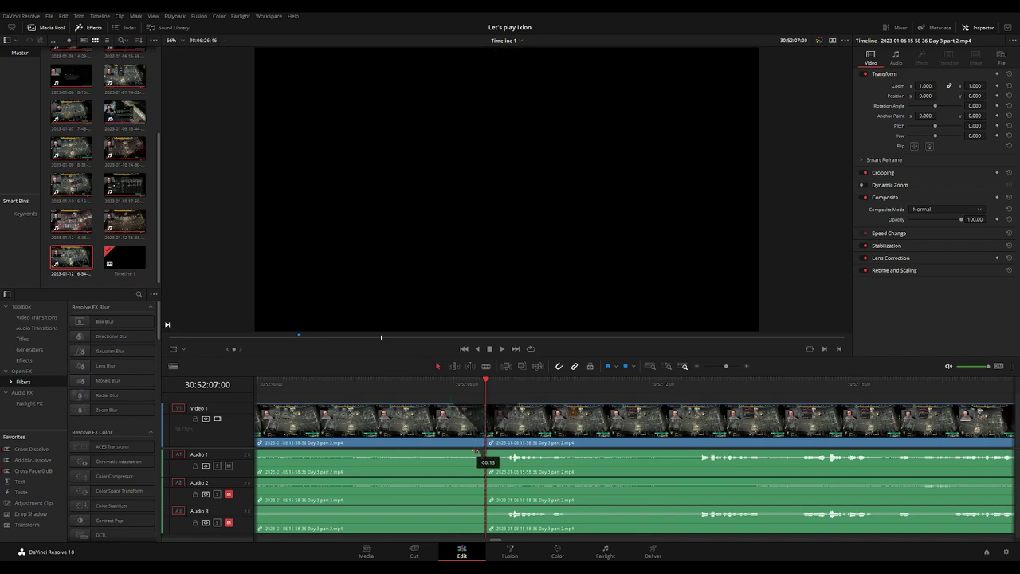
mouse_move(476, 452)
mouse_down()
mouse_move(456, 451)
mouse_move(516, 452)
mouse_move(460, 479)
mouse_move(511, 480)
mouse_move(460, 508)
mouse_up()
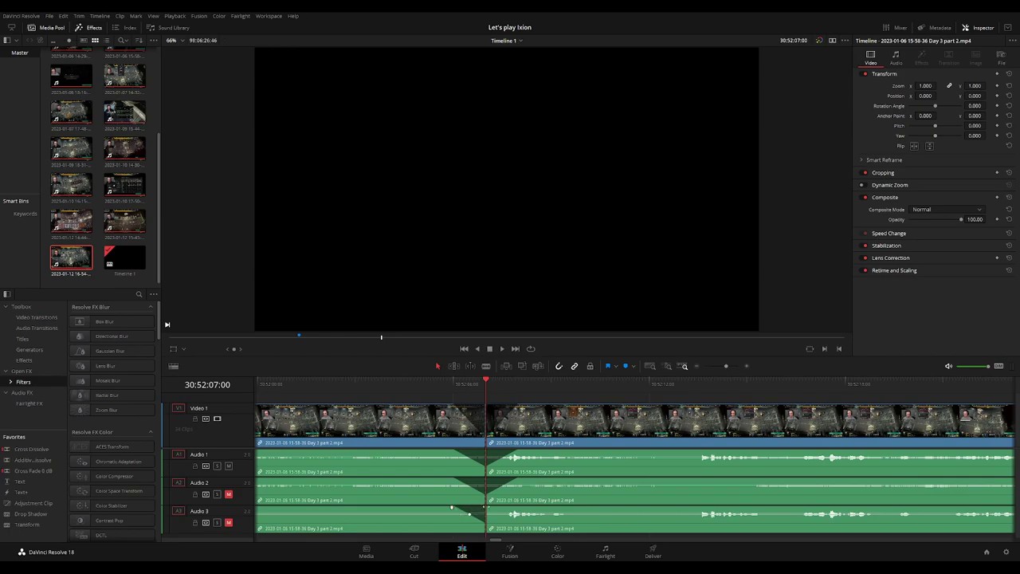
drag(484, 507, 517, 508)
key(space)
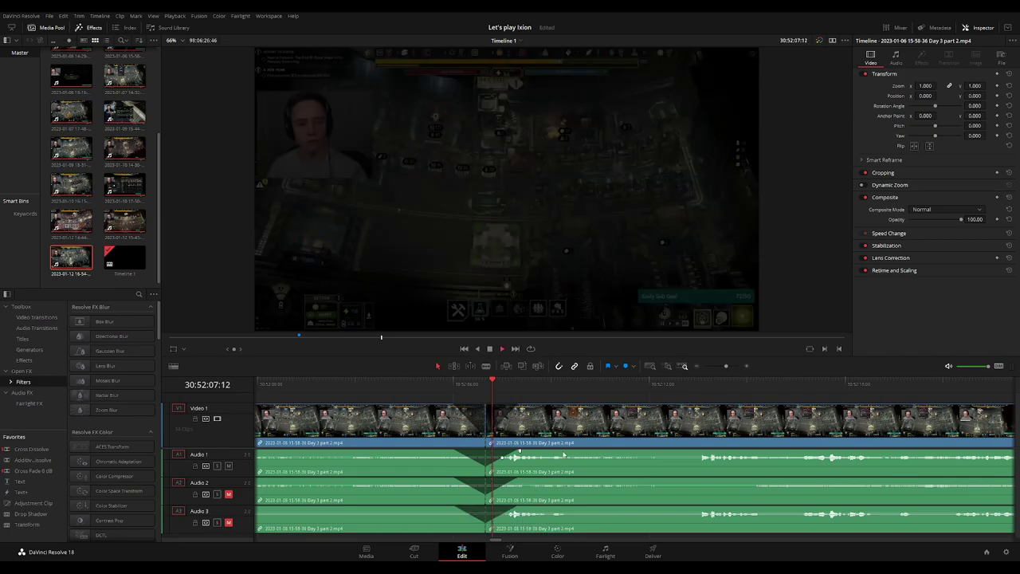
scroll(709, 420, down, 2)
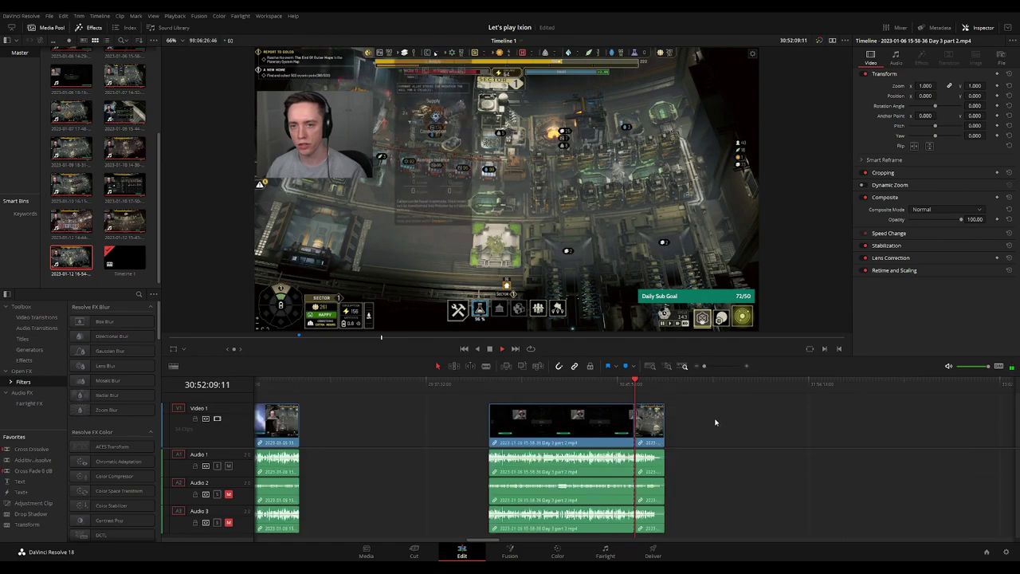
scroll(315, 391, down, 2)
Move the short leftover piece beside the later Day 3 part 2 clip
key(Home)
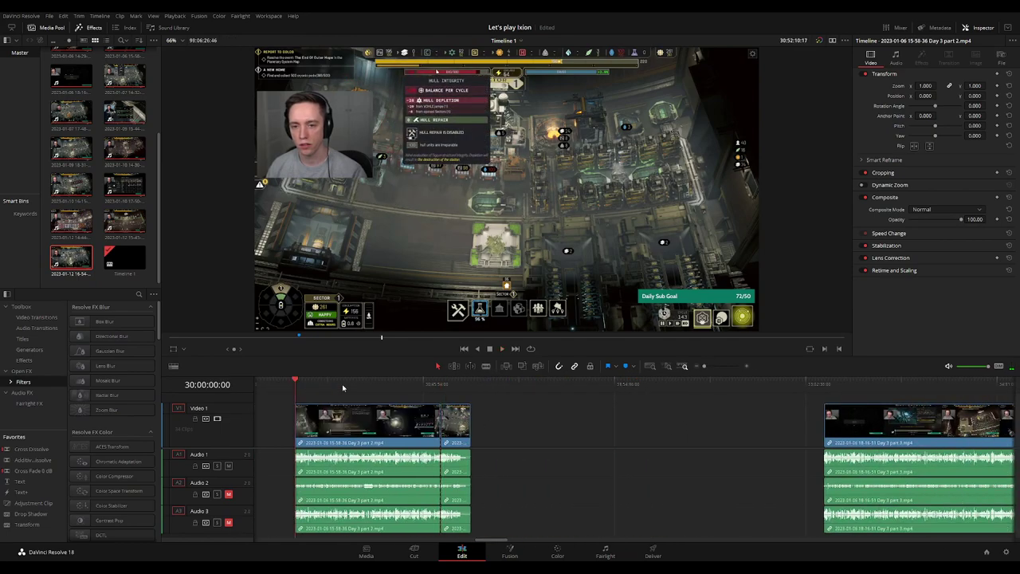
drag(459, 429, 813, 429)
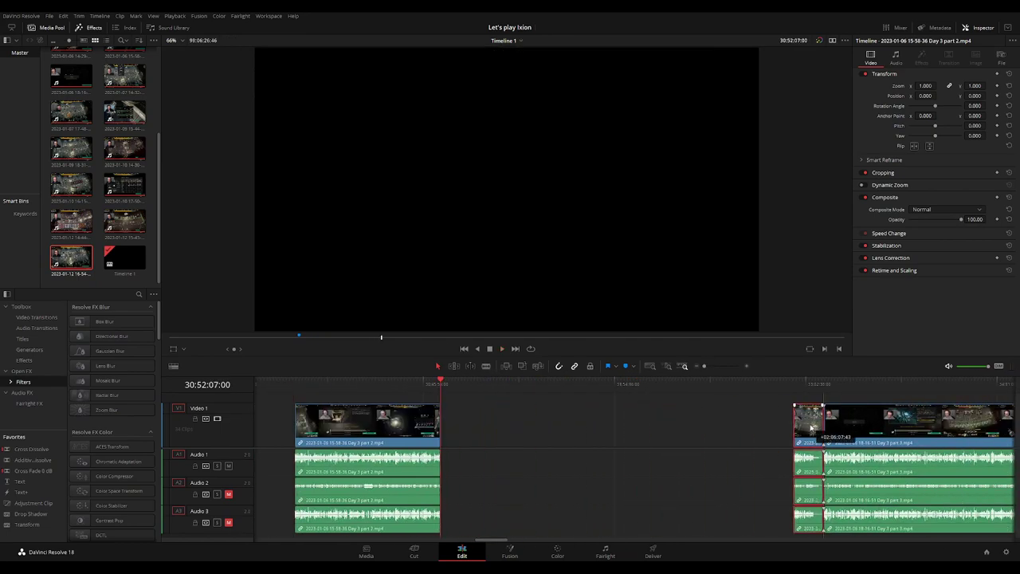
click(608, 419)
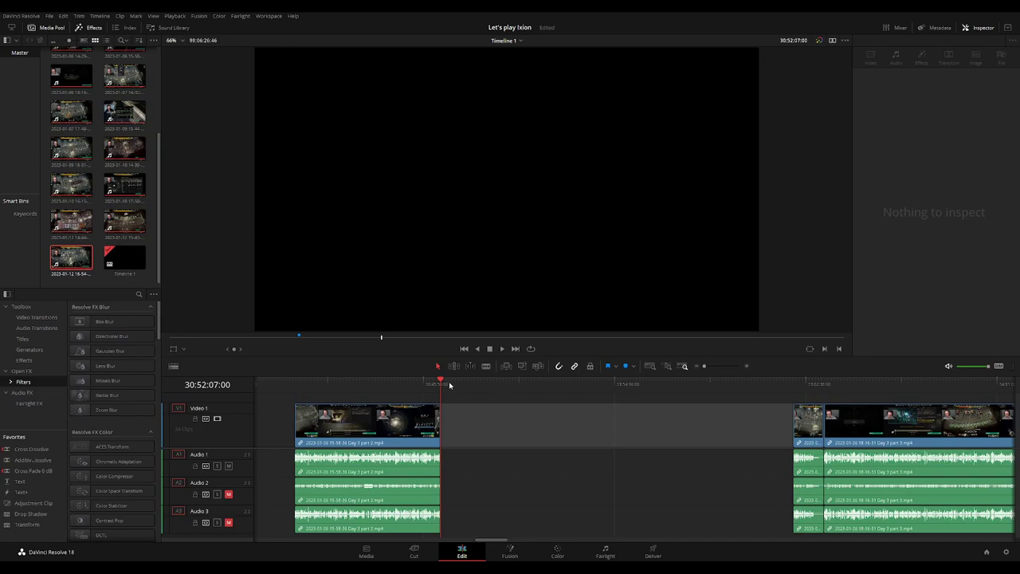
Set the playhead at 32:00:00:00 and slide the later clips left to start there
drag(443, 383, 632, 410)
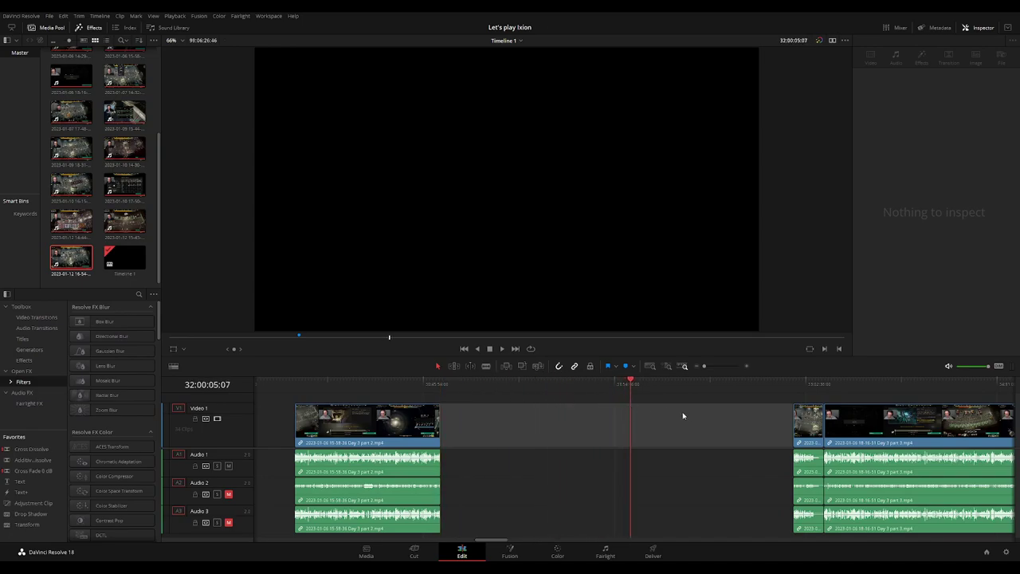
key(ctrl+equal)
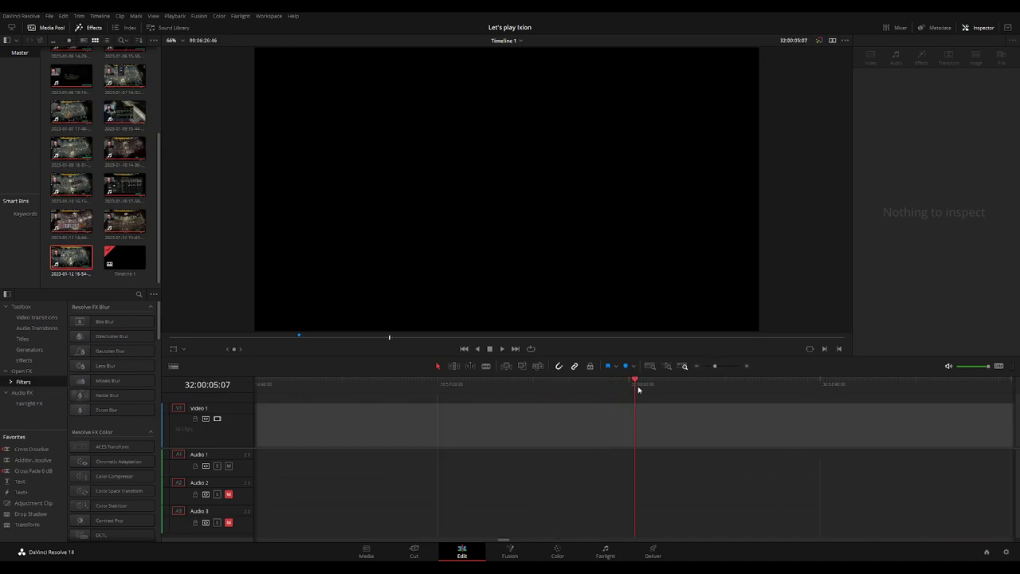
click(629, 386)
key(ctrl+minus)
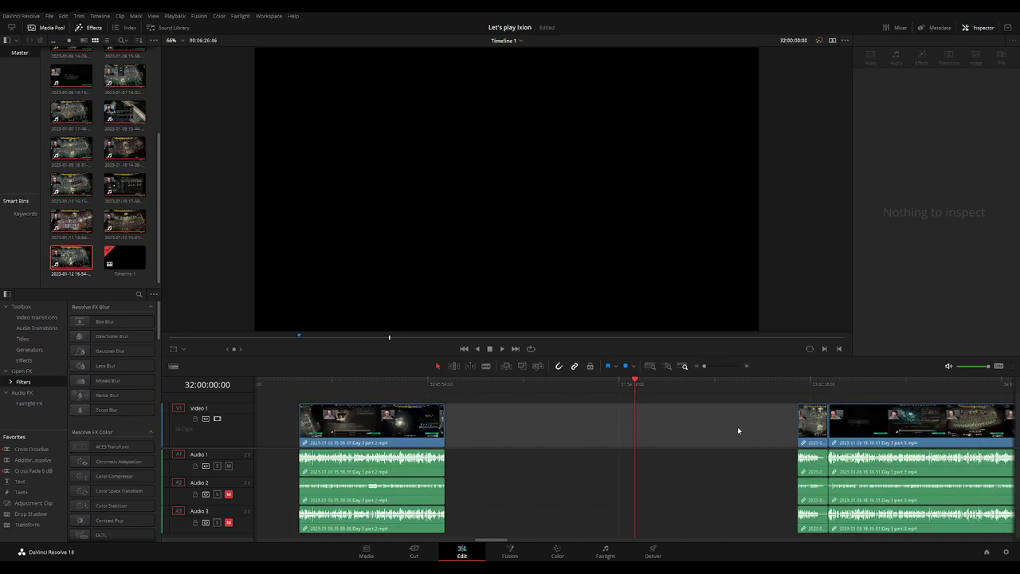
drag(855, 430, 692, 431)
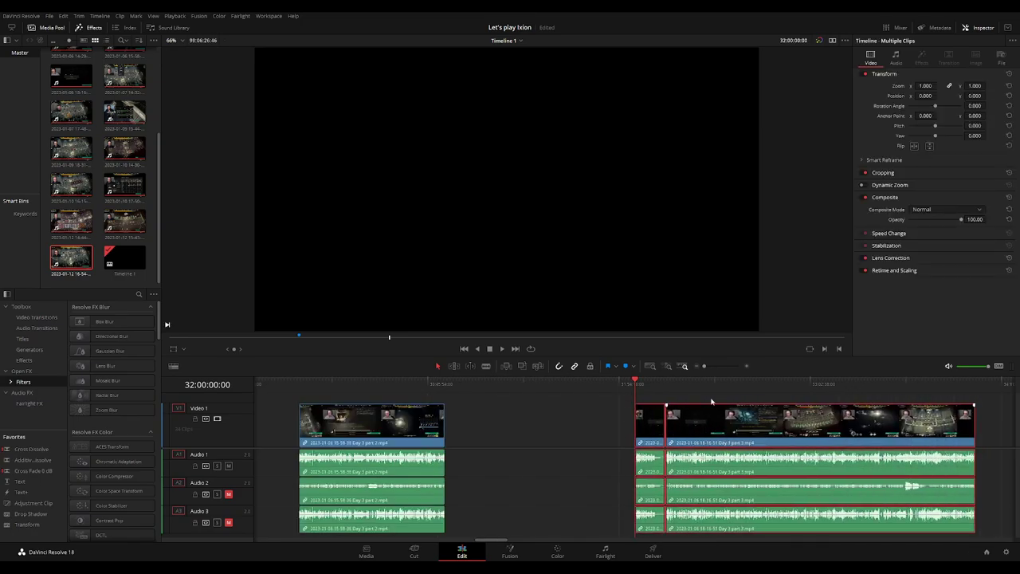
key(space)
key(ctrl+equal)
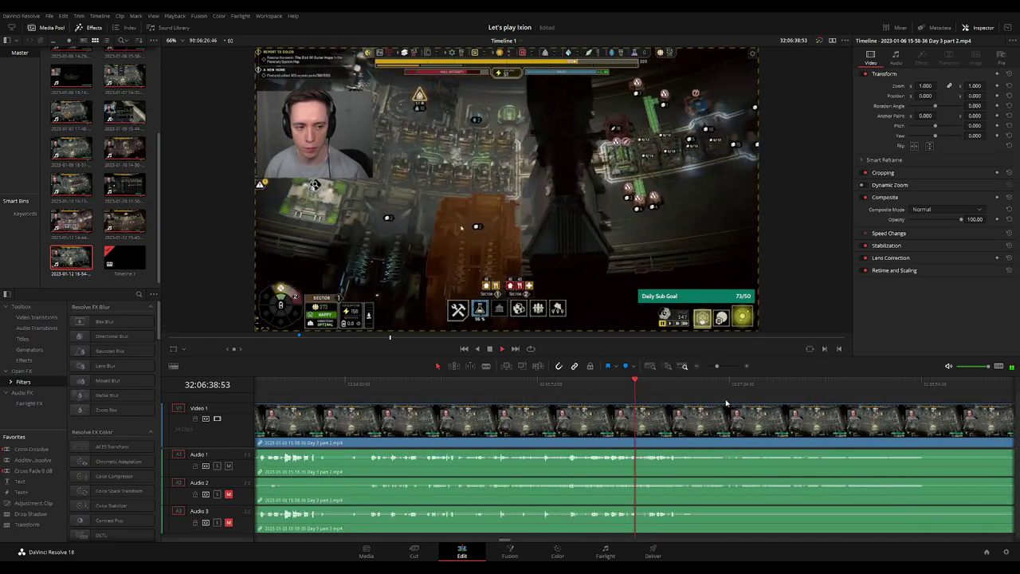
Scrub through the save-game section to find where the dead stretch begins
click(878, 386)
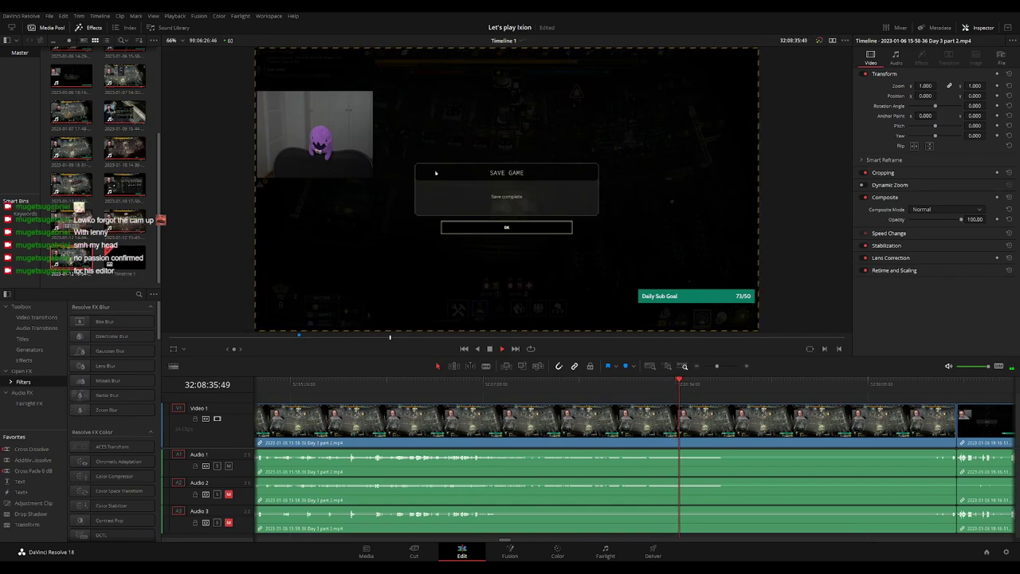
drag(473, 386, 878, 405)
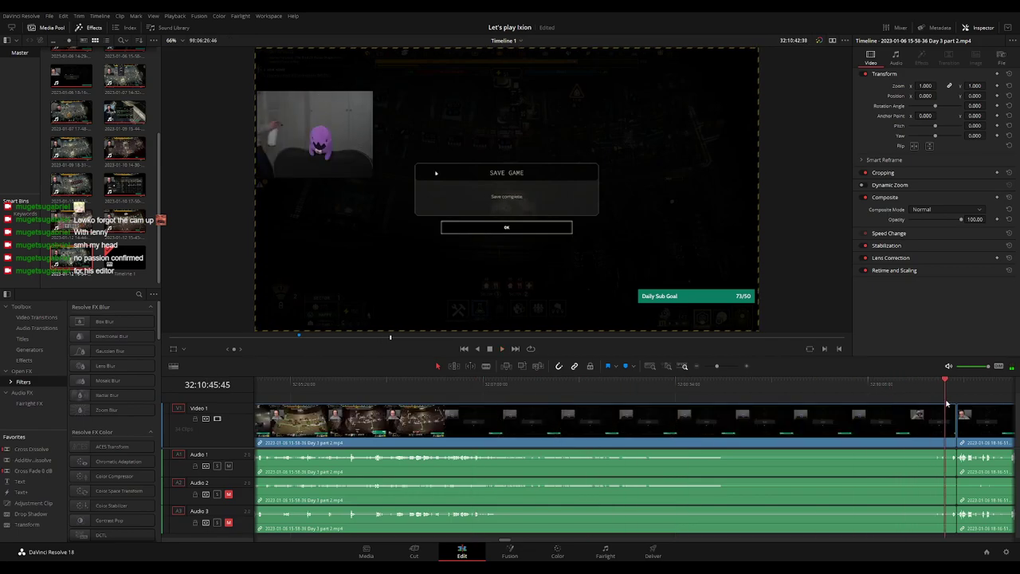
drag(877, 405, 562, 405)
click(470, 398)
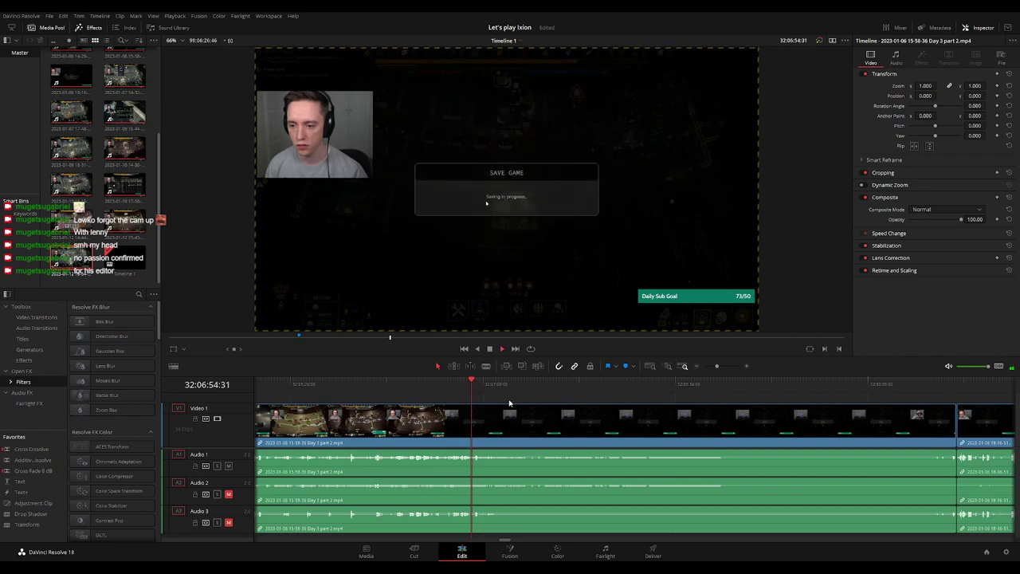
scroll(511, 406, up, 3)
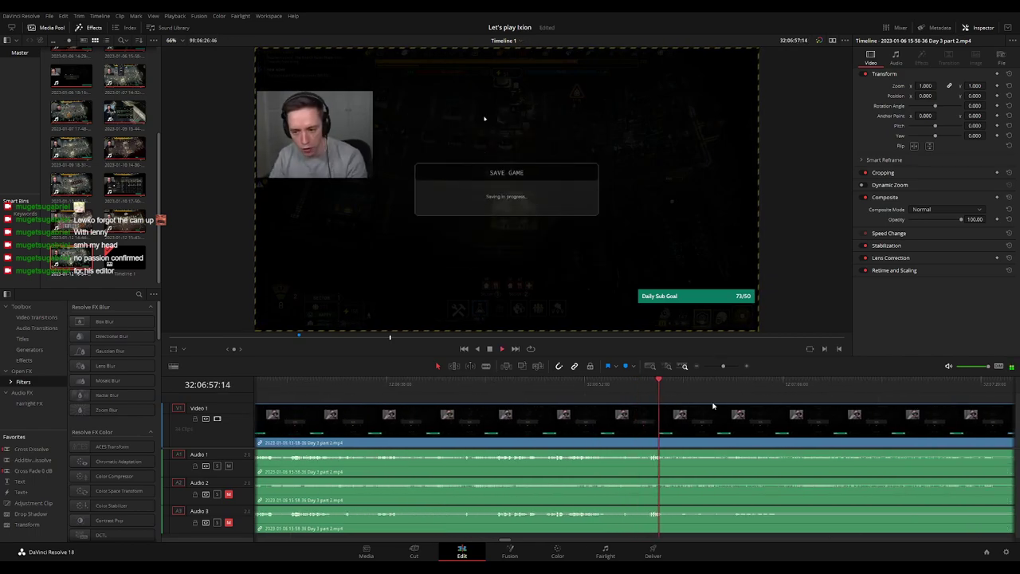
scroll(712, 408, right, 3)
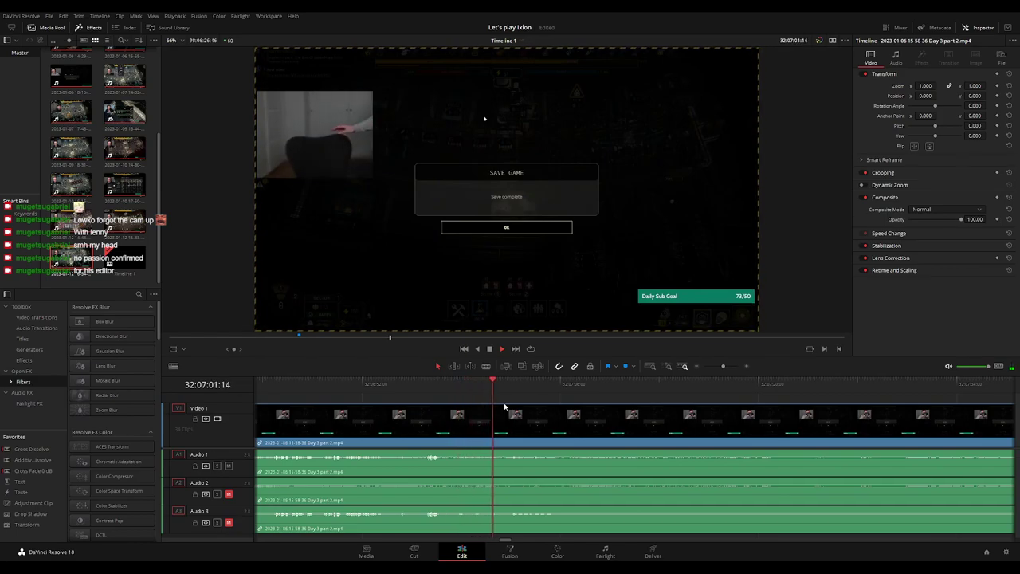
Blade the clip at 32:07:00:58 after undoing a misplaced cut, then return to Selection mode
key(b)
click(508, 415)
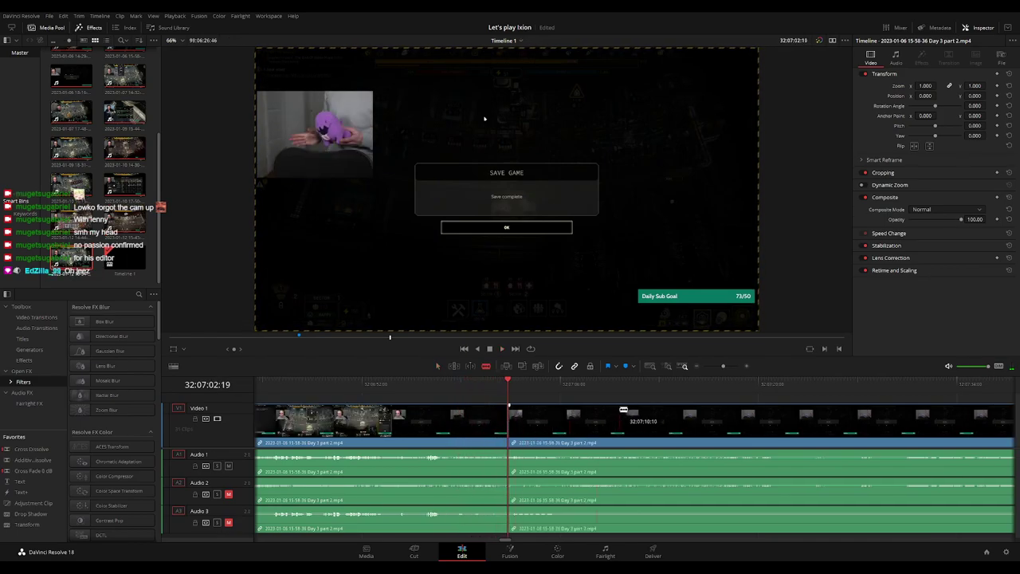
key(ctrl+z)
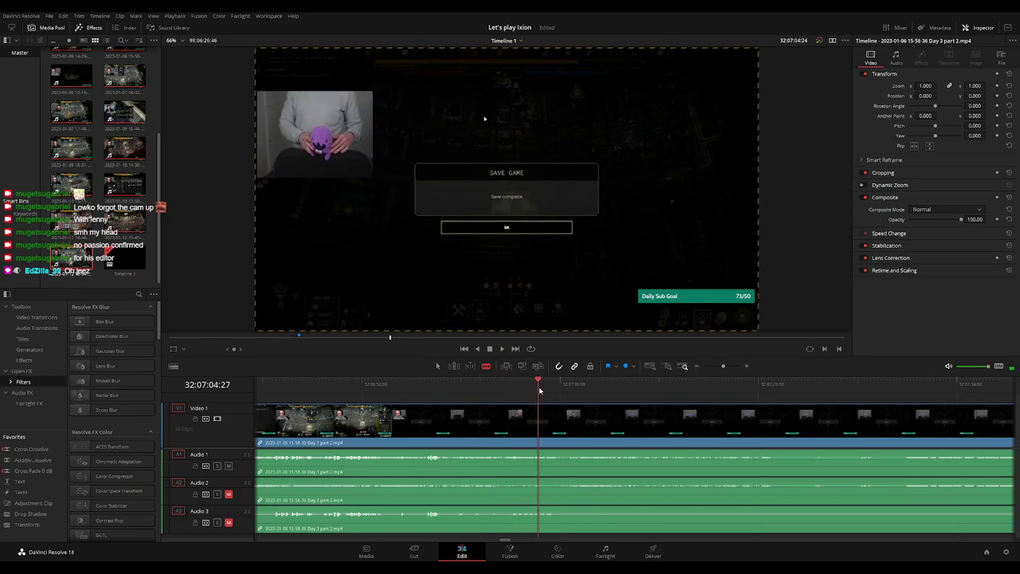
drag(540, 391, 440, 390)
key(space)
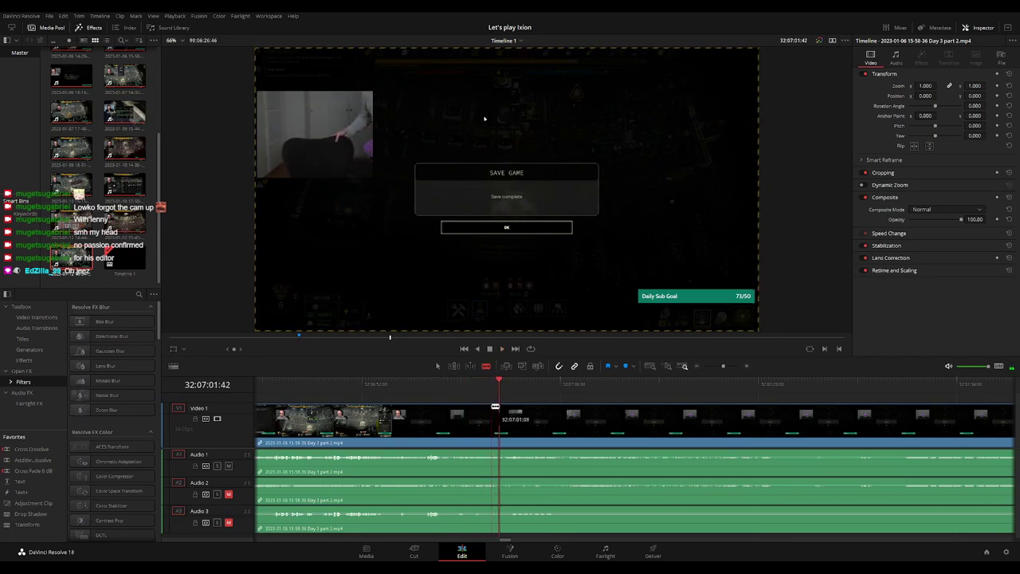
drag(496, 384, 489, 384)
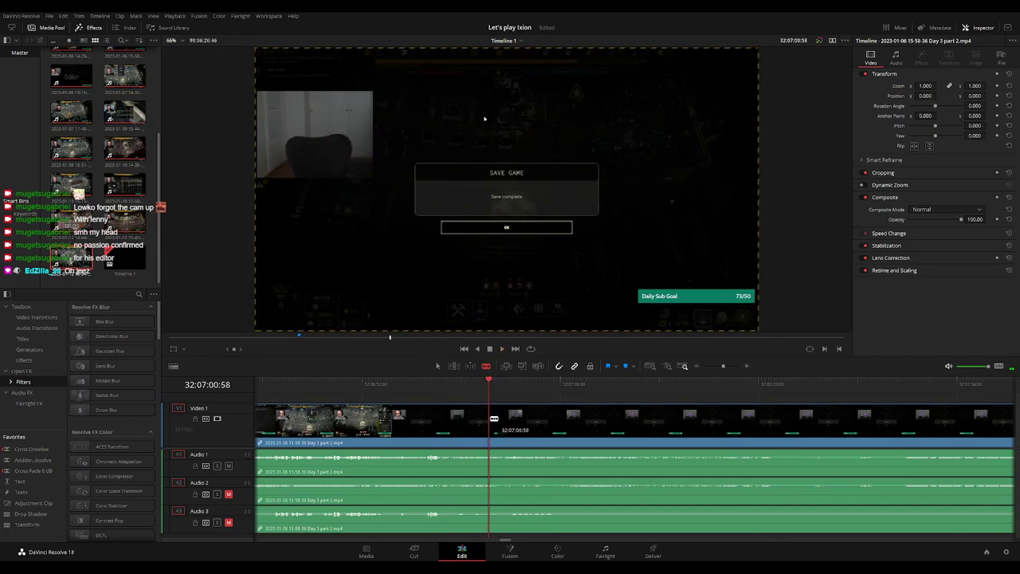
click(494, 418)
key(a)
key(ctrl+minus)
key(ctrl+minus)
Delete the dead save-game section, close the gap and add a Ctrl+T crossfade at the join
click(738, 432)
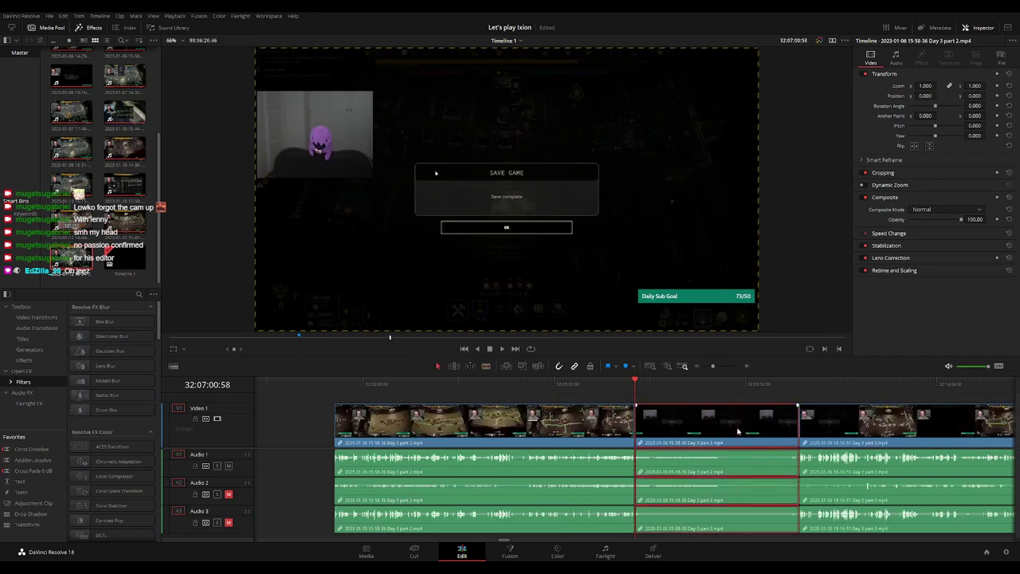
key(BackSpace)
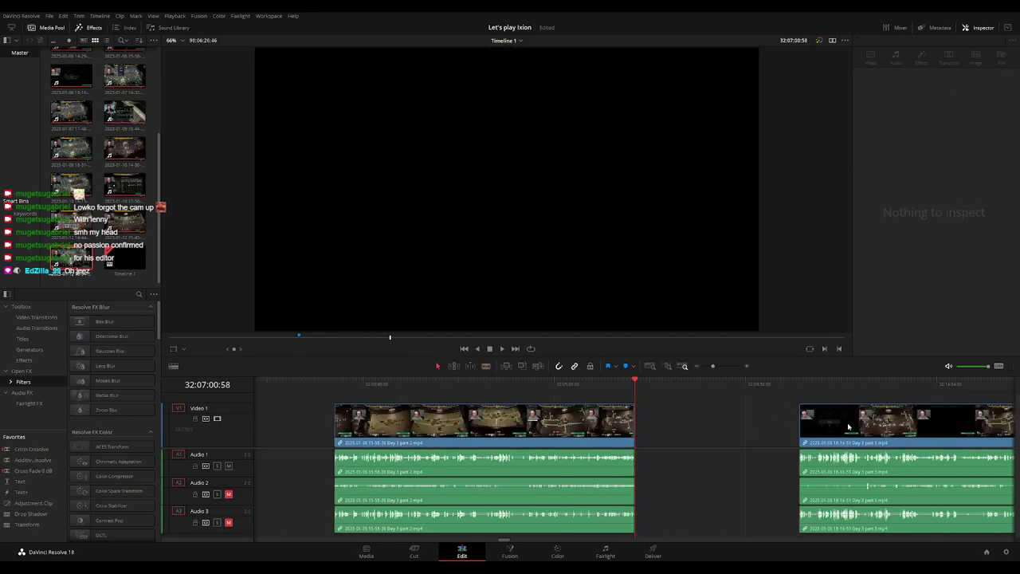
drag(848, 426, 685, 426)
key(ctrl+equal)
key(ctrl+equal)
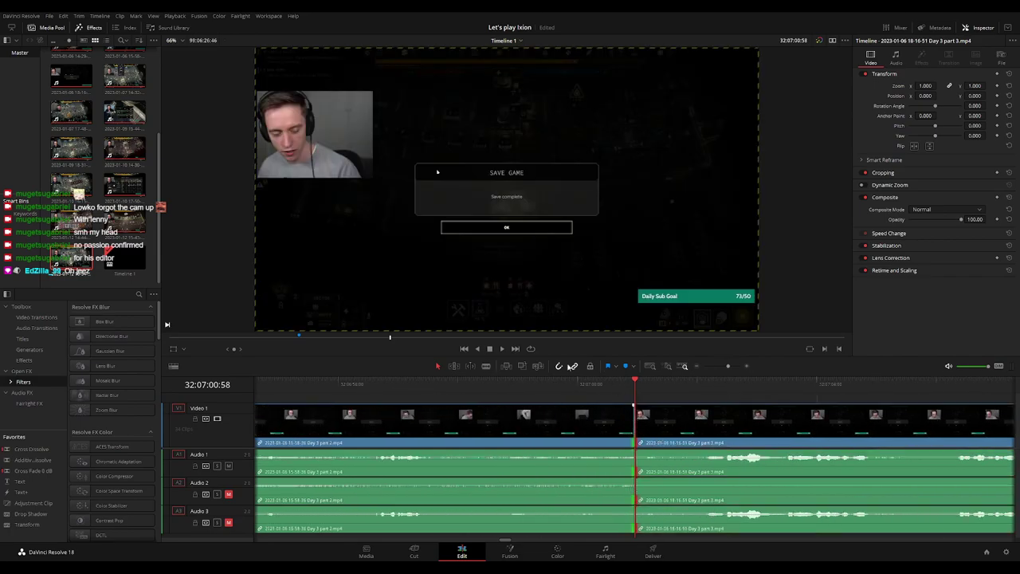
key(ctrl+t)
click(475, 385)
key(space)
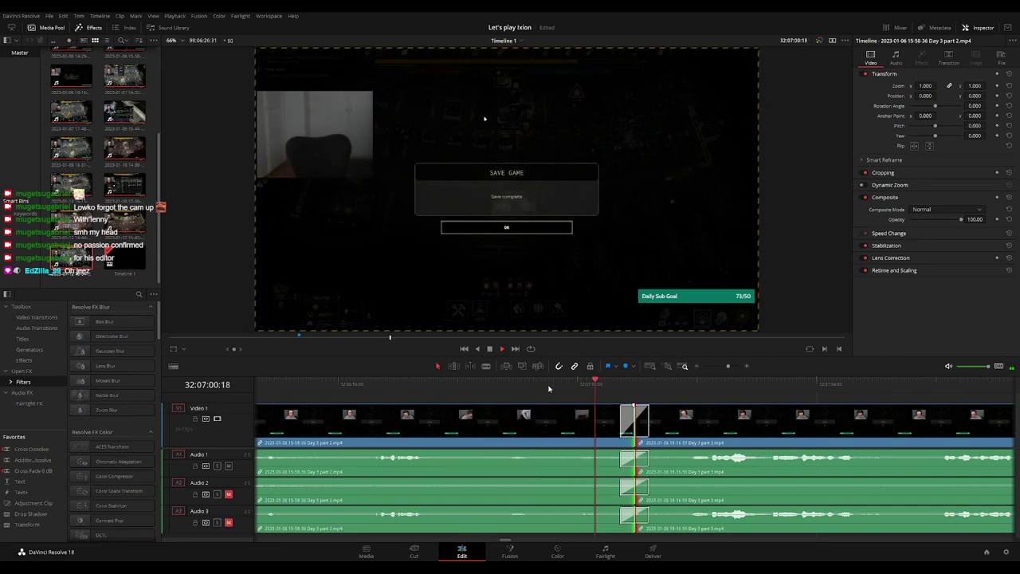
Split earlier, delete the remaining dead section, butt Day 3 part 3 against it and crossfade the join
drag(498, 384, 467, 386)
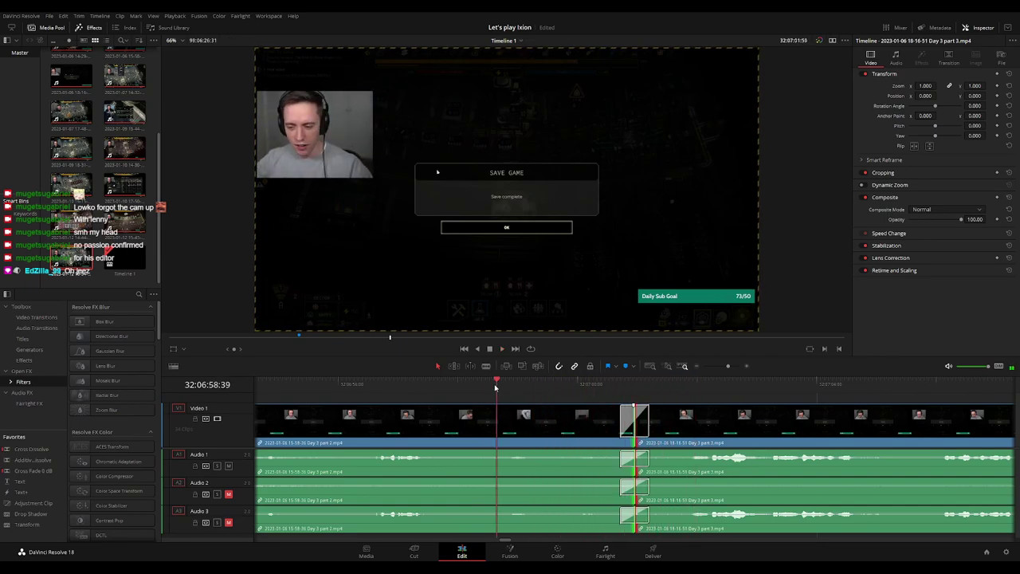
key(shift+Left)
key(space)
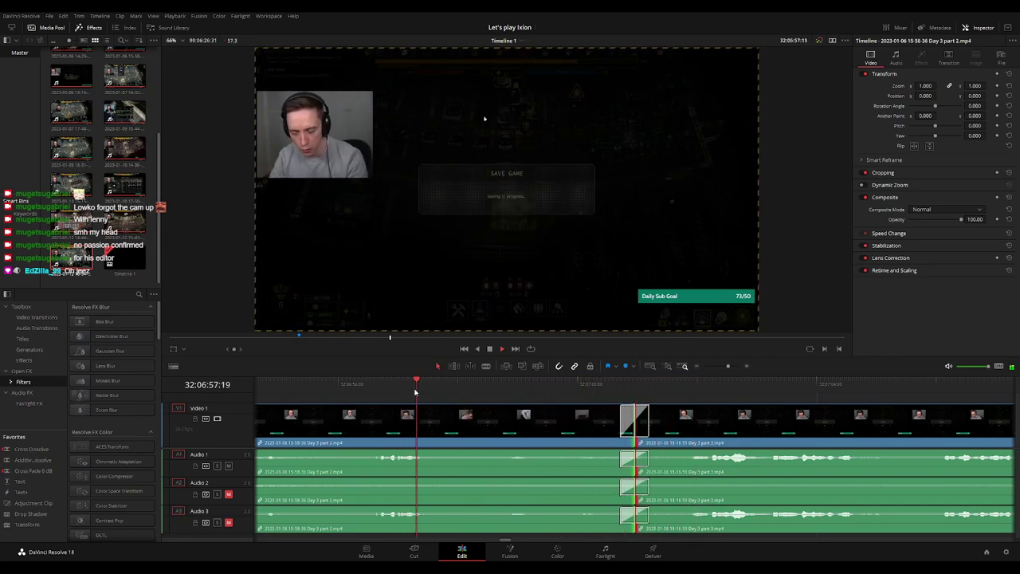
key(ctrl+b)
click(528, 421)
key(BackSpace)
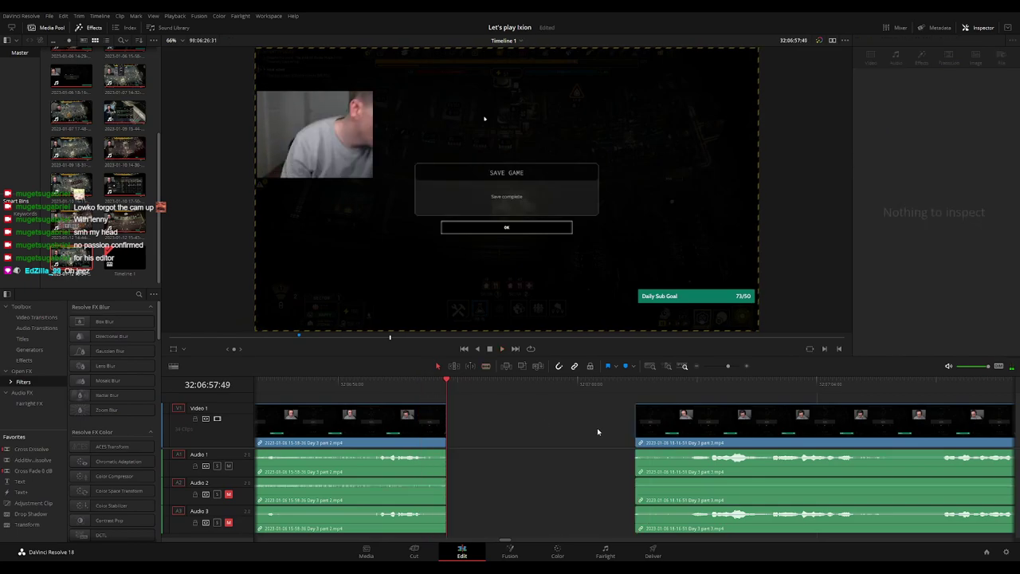
drag(644, 431, 461, 431)
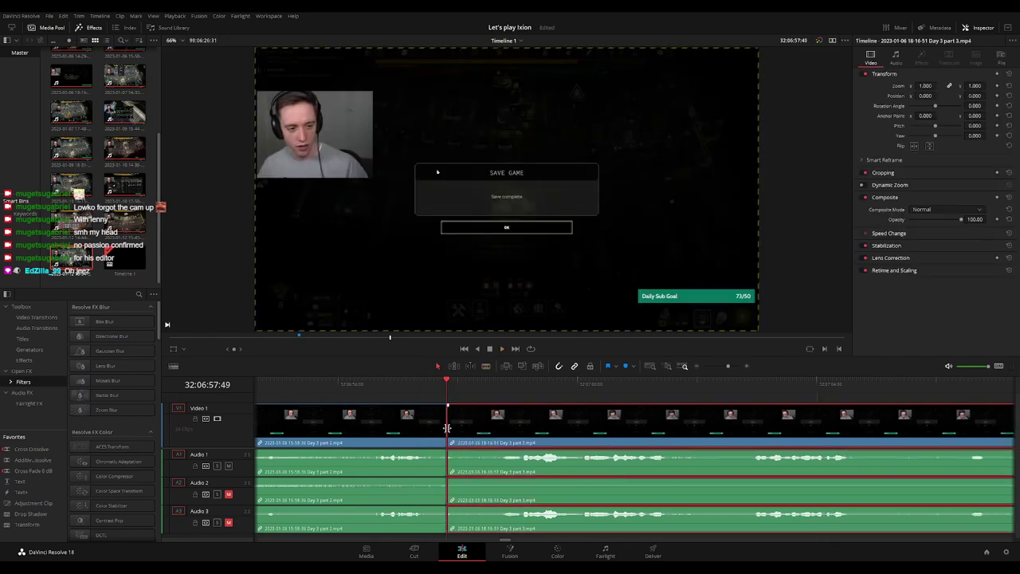
click(447, 428)
key(ctrl+t)
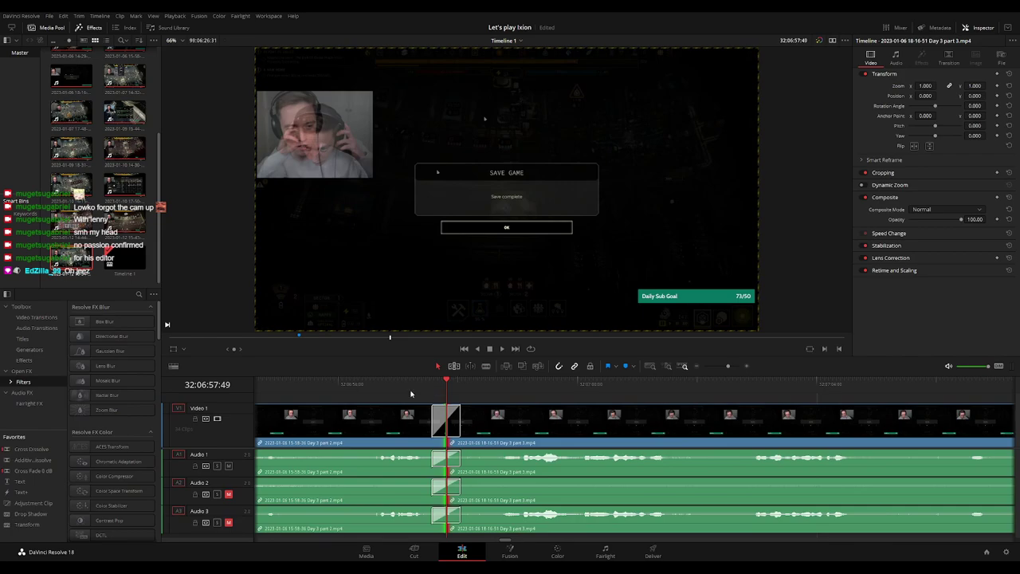
key(slash)
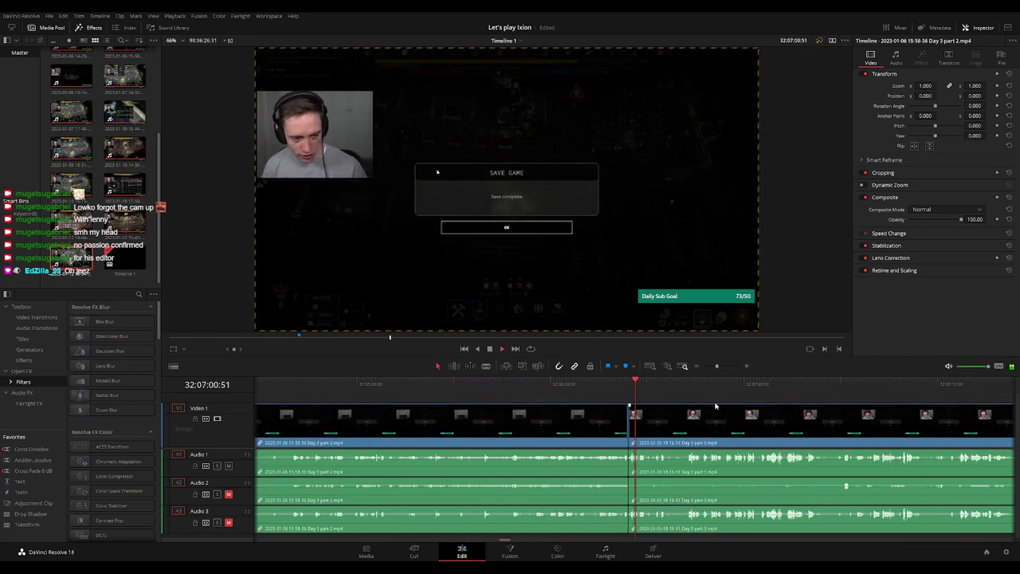
Scrub and play through the Day 3 part 3 footage to review it
scroll(711, 409, down, 5)
scroll(716, 407, right, 5)
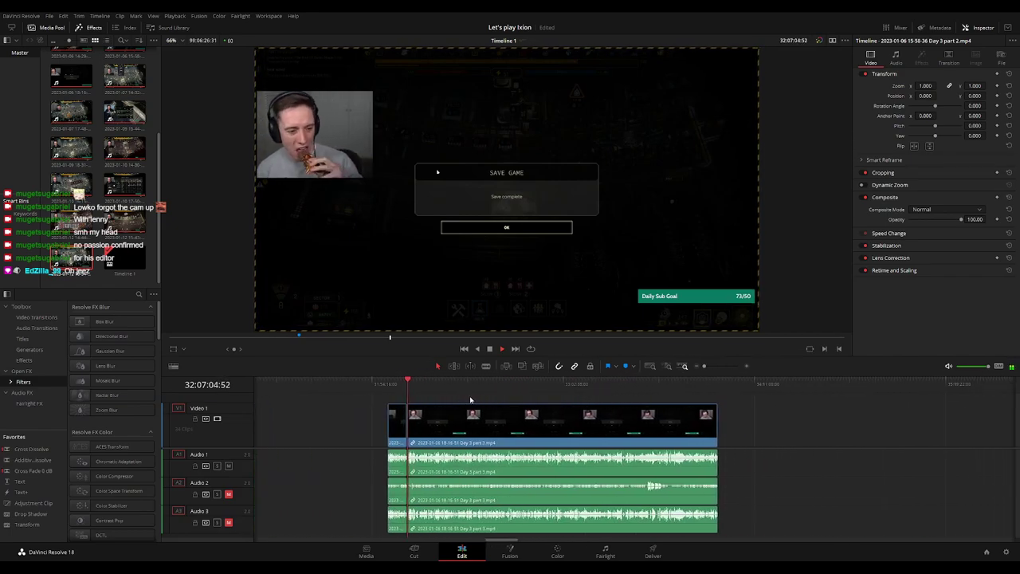
click(394, 385)
drag(407, 387, 535, 397)
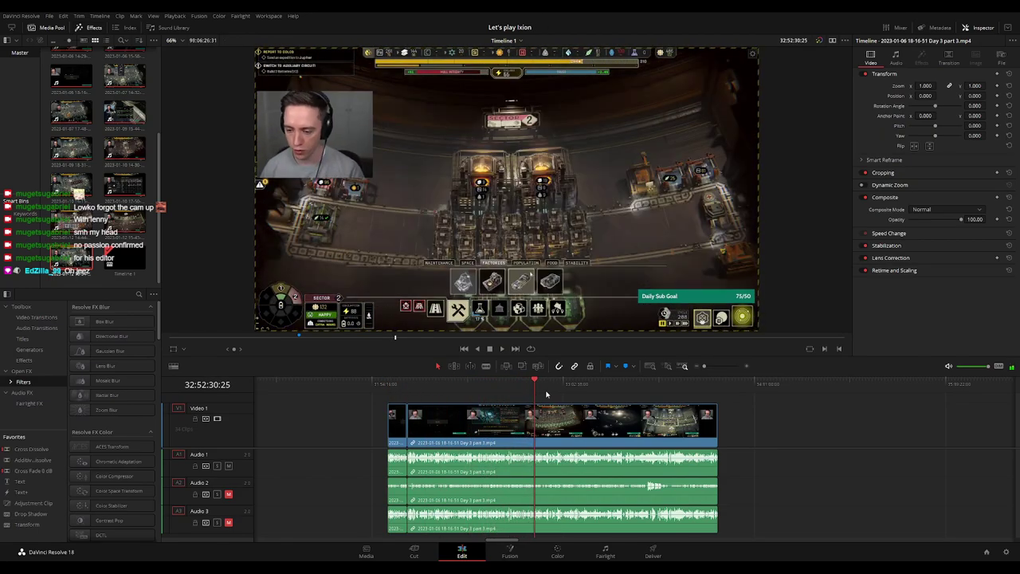
scroll(673, 407, up, 3)
key(space)
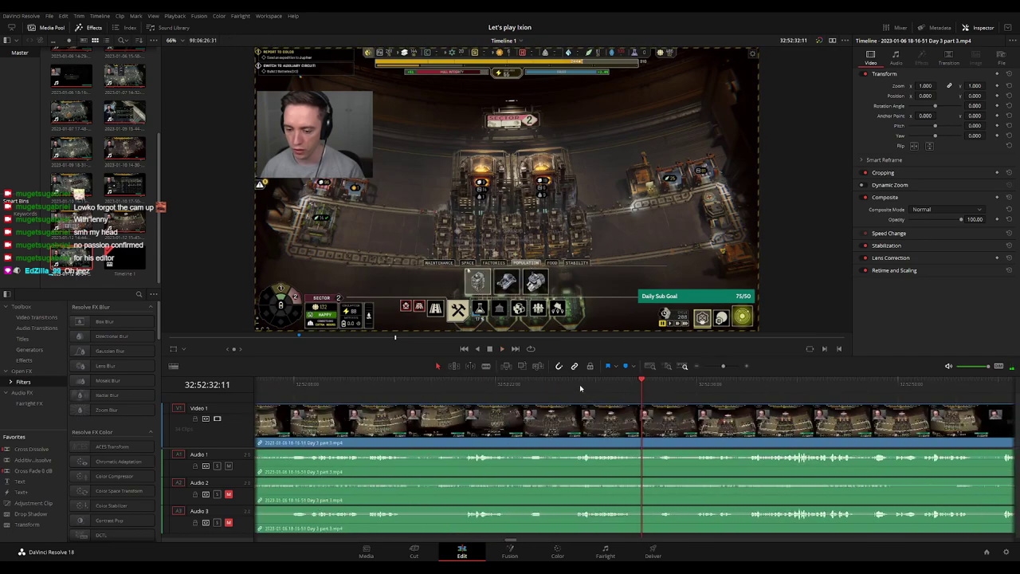
drag(577, 387, 535, 390)
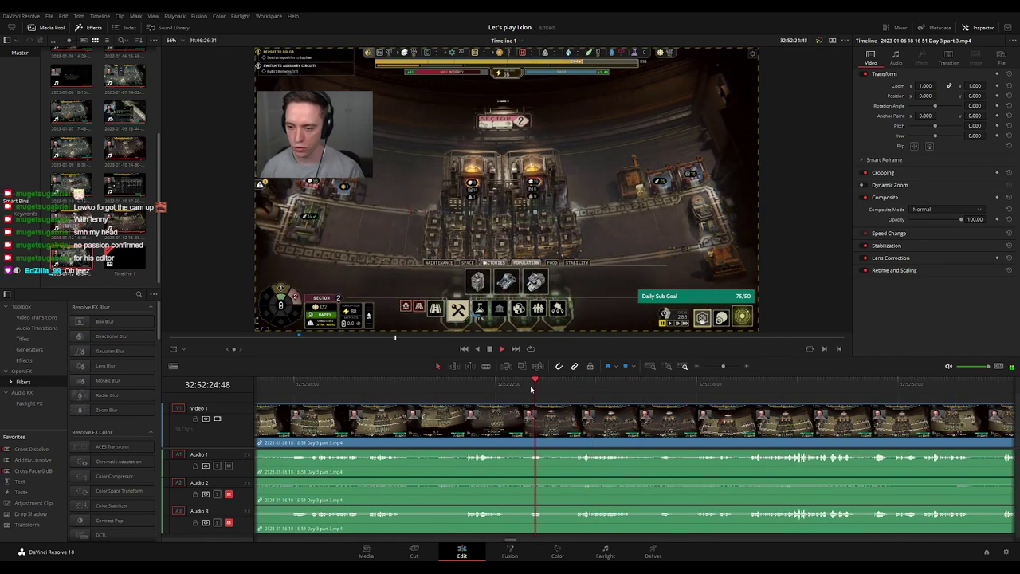
click(467, 390)
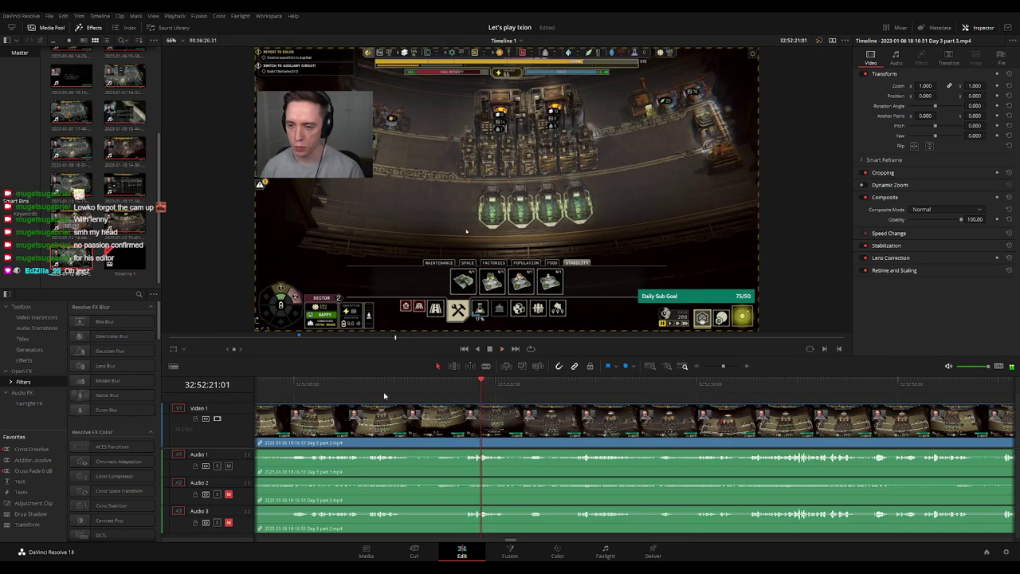
click(383, 396)
scroll(424, 396, left, 3)
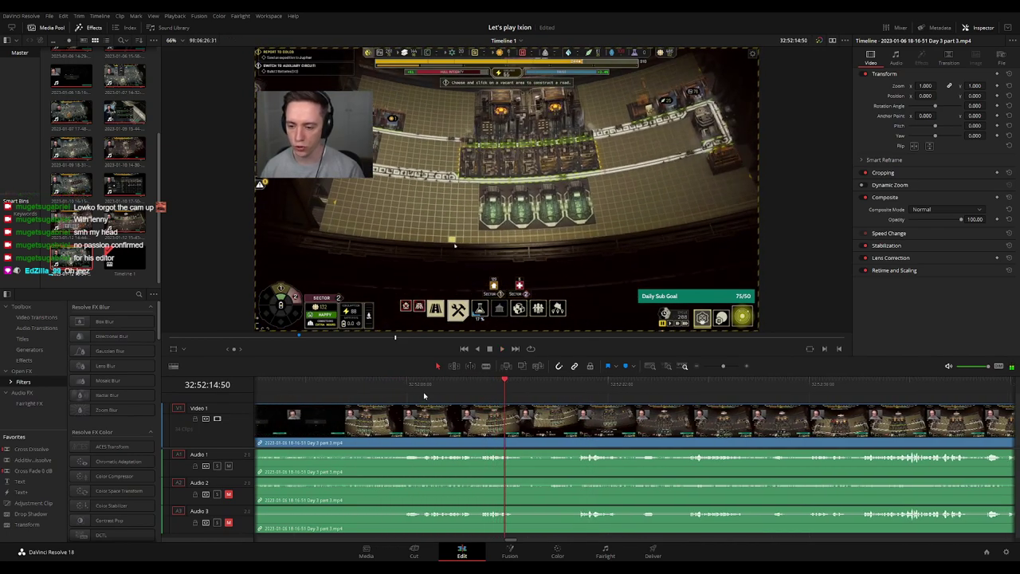
scroll(558, 399, down, 2)
Park the playhead at 32:52:08:00 and blade all tracks of the part 3 clip there
click(791, 391)
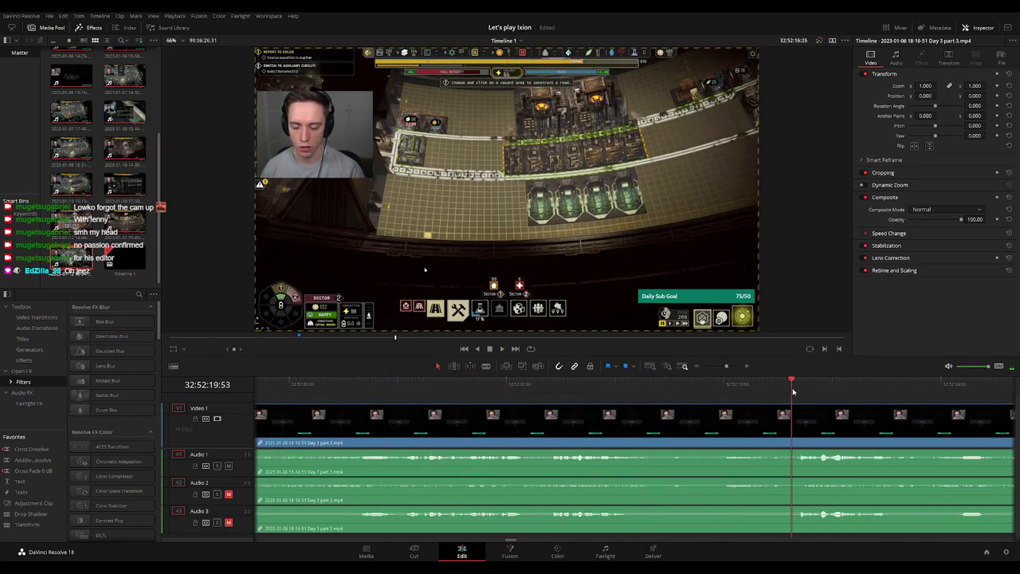
scroll(717, 414, right, 3)
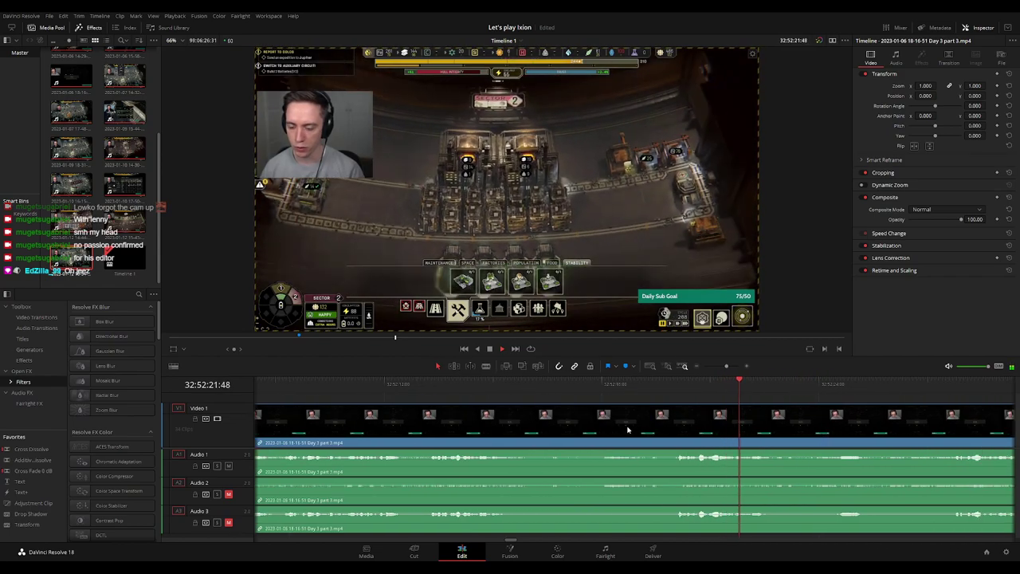
scroll(442, 397, left, 4)
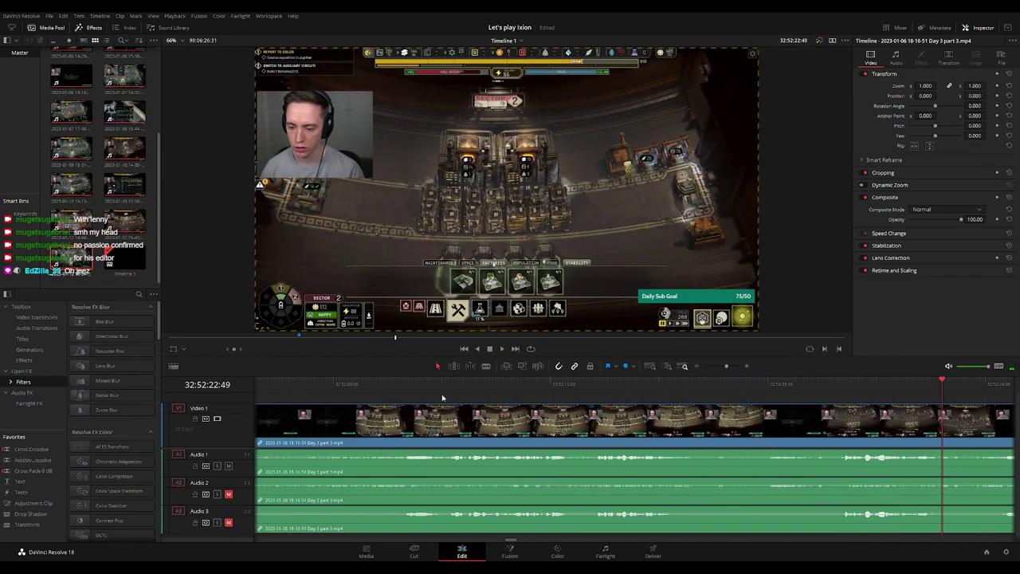
click(397, 391)
scroll(663, 412, left, 5)
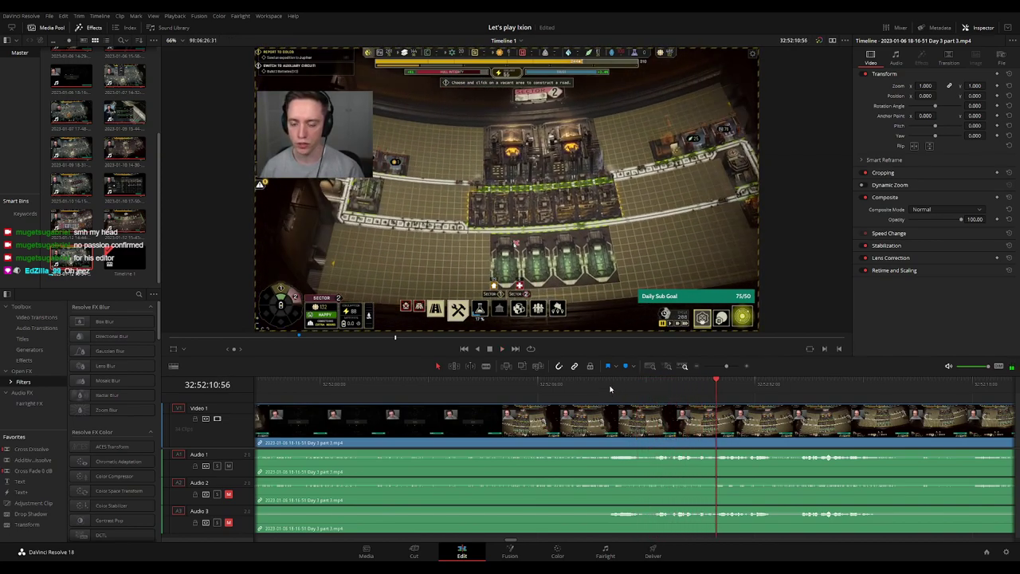
click(610, 389)
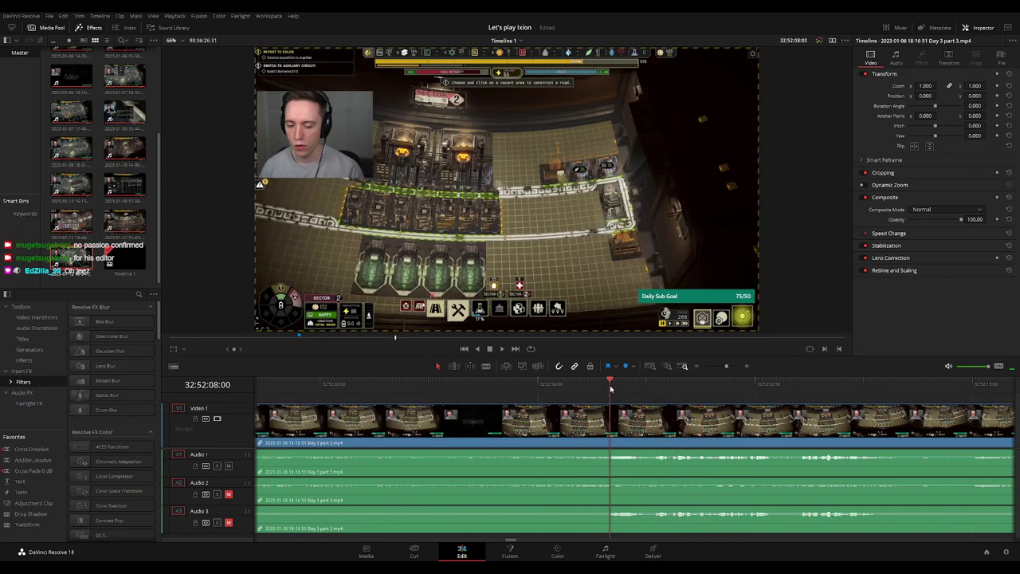
click(611, 423)
Add about one-second audio fade-outs before and fade-ins after the 32:52:08:00 cut
key(a)
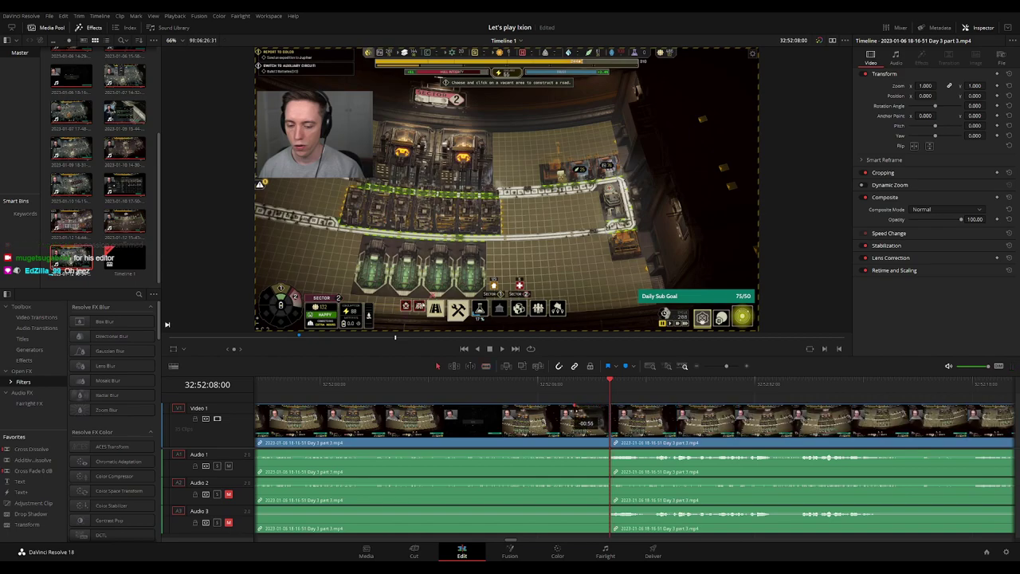
drag(606, 453, 581, 453)
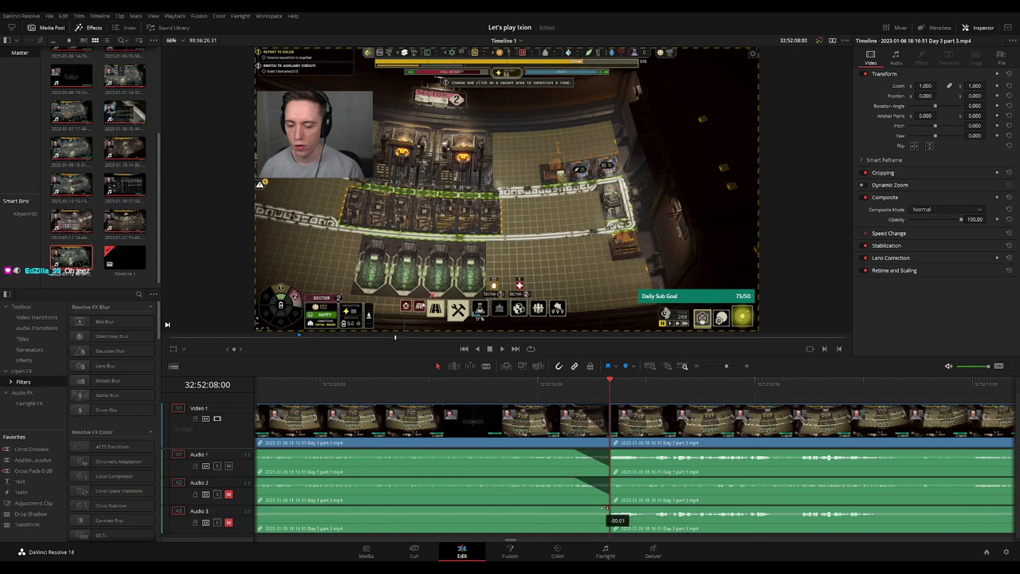
drag(606, 507, 576, 508)
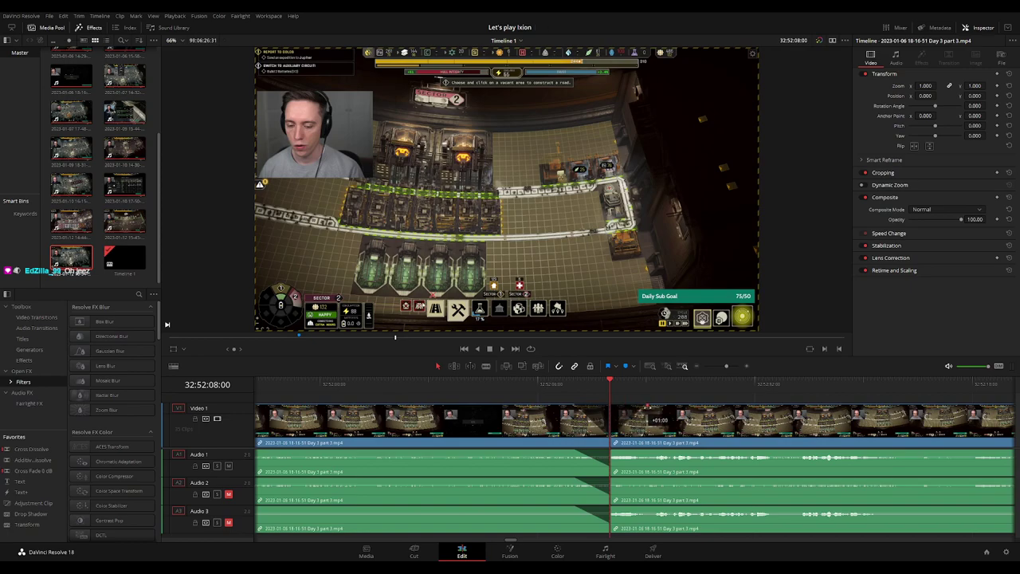
drag(649, 416, 609, 451)
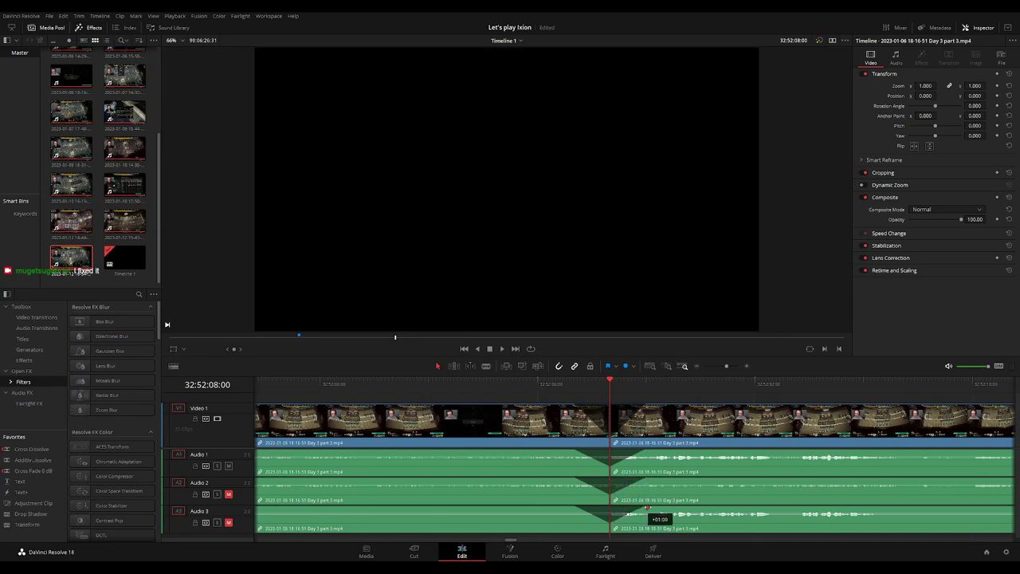
scroll(717, 442, down, 2)
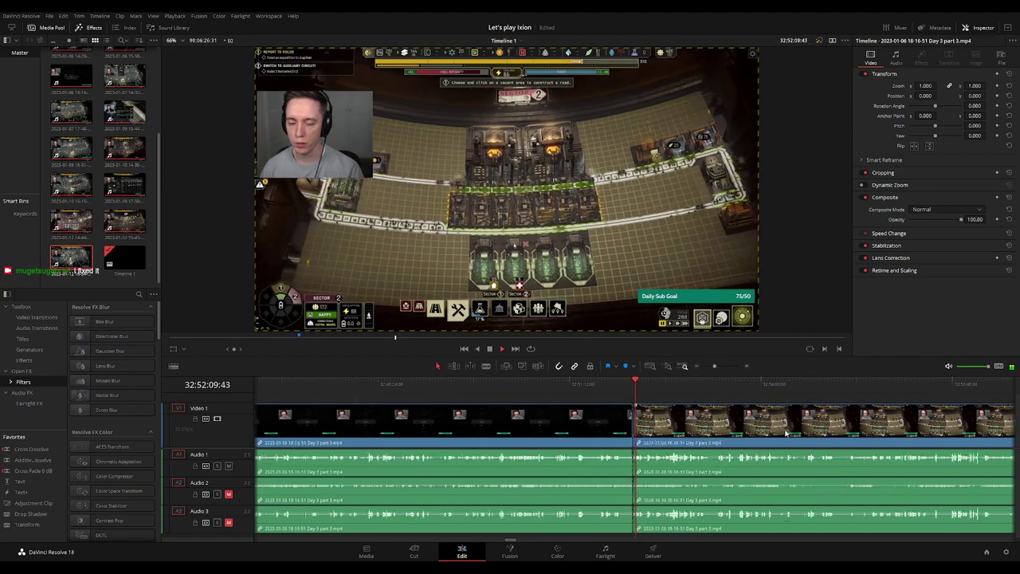
Slide the later Day 3 part 3 clip left to start at 34:00:00:00, then scrub and play it
scroll(789, 433, down, 2)
scroll(638, 423, right, 4)
scroll(478, 411, right, 1)
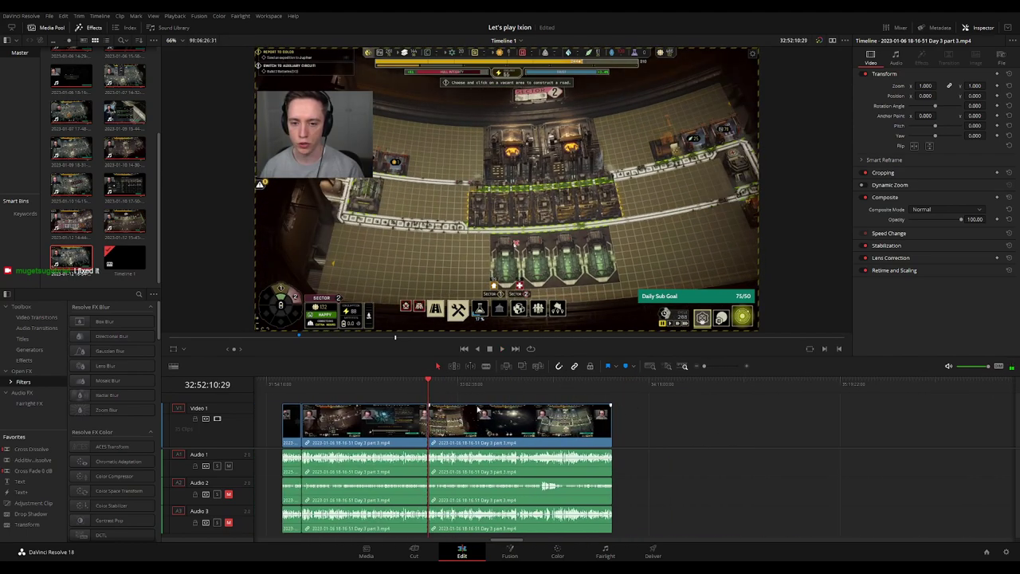
click(285, 389)
scroll(582, 436, right, 2)
drag(430, 423, 700, 422)
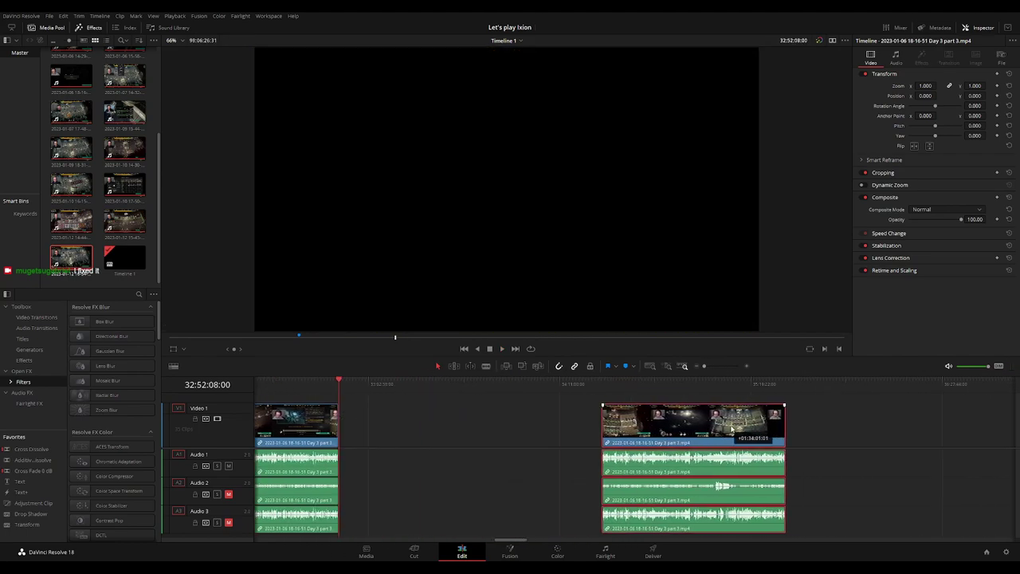
click(481, 424)
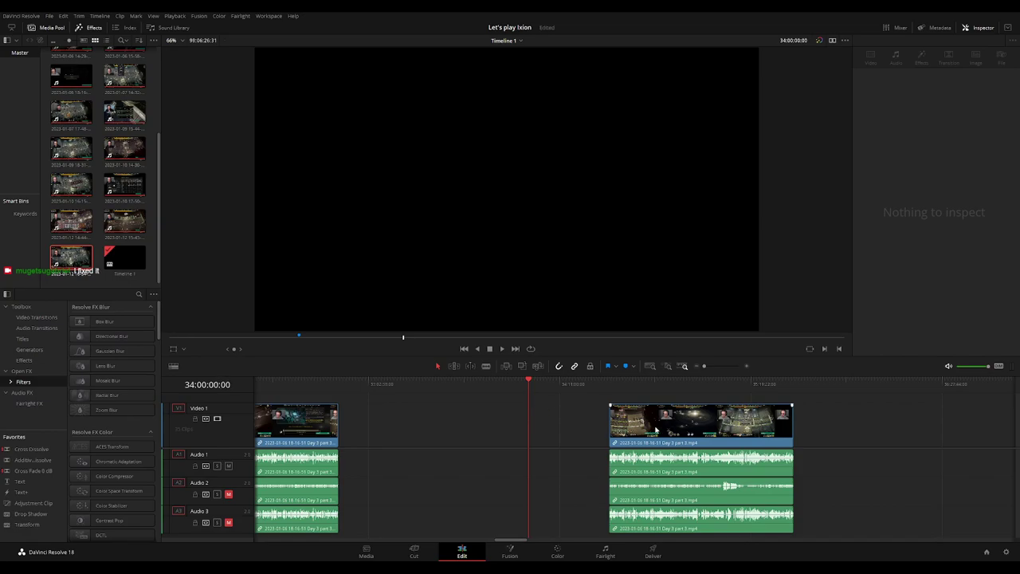
drag(689, 430, 610, 426)
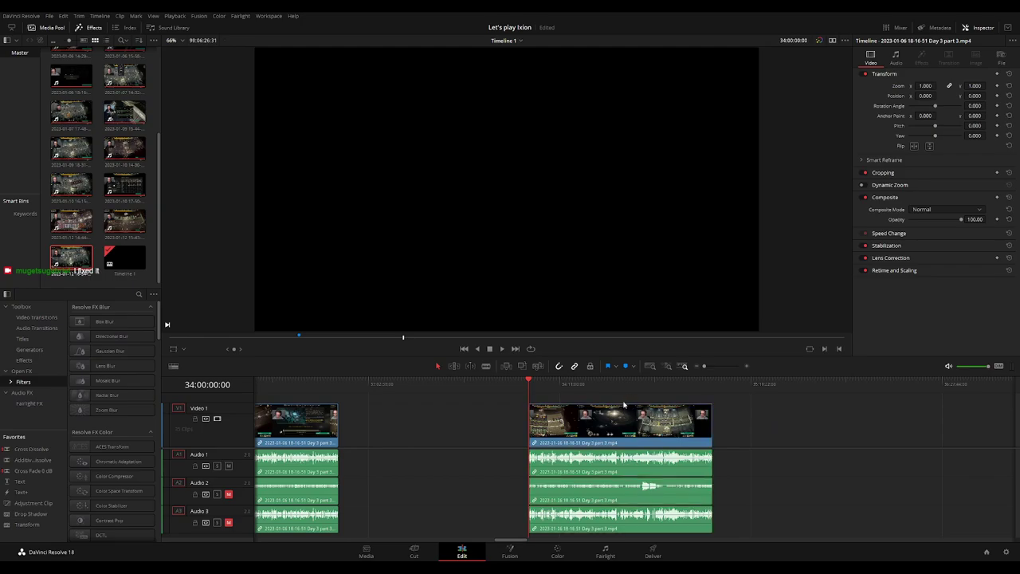
drag(557, 390, 667, 396)
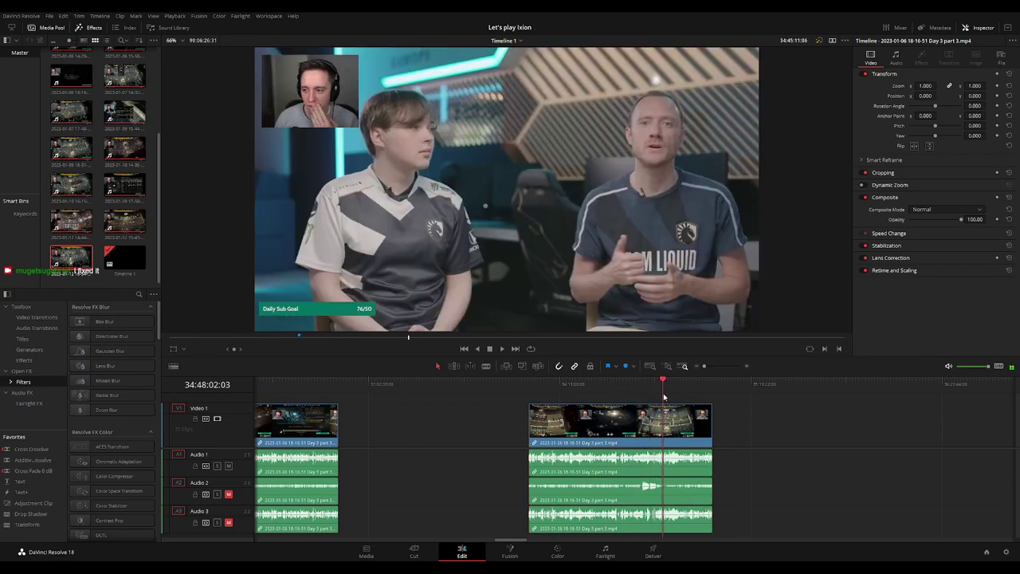
key(space)
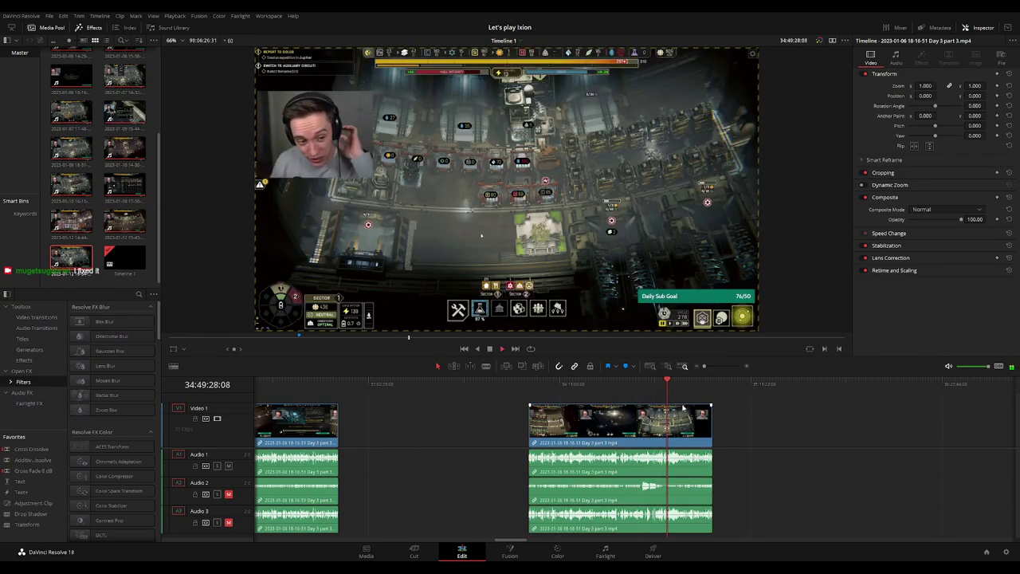
scroll(702, 397, up, 2)
click(684, 386)
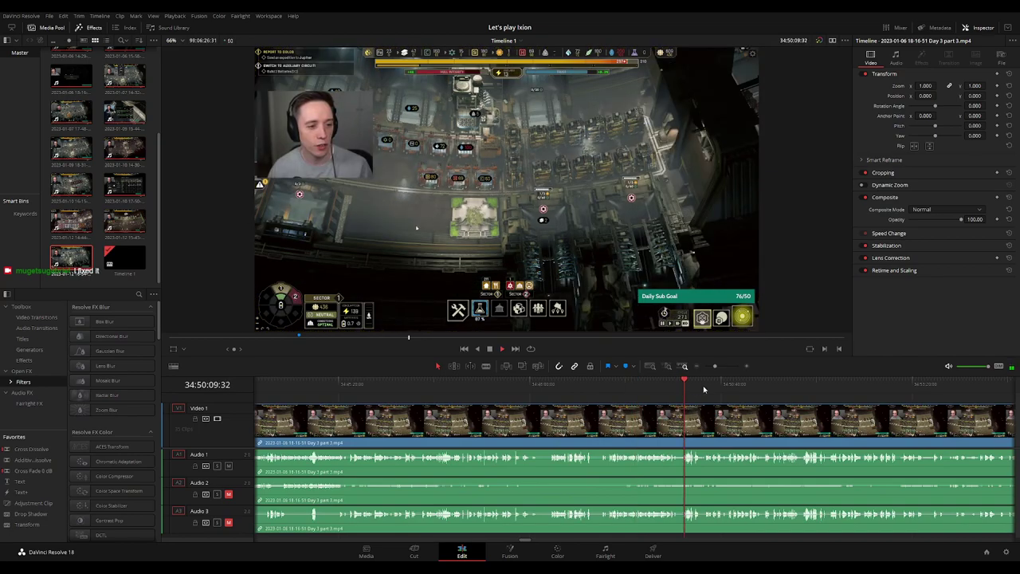
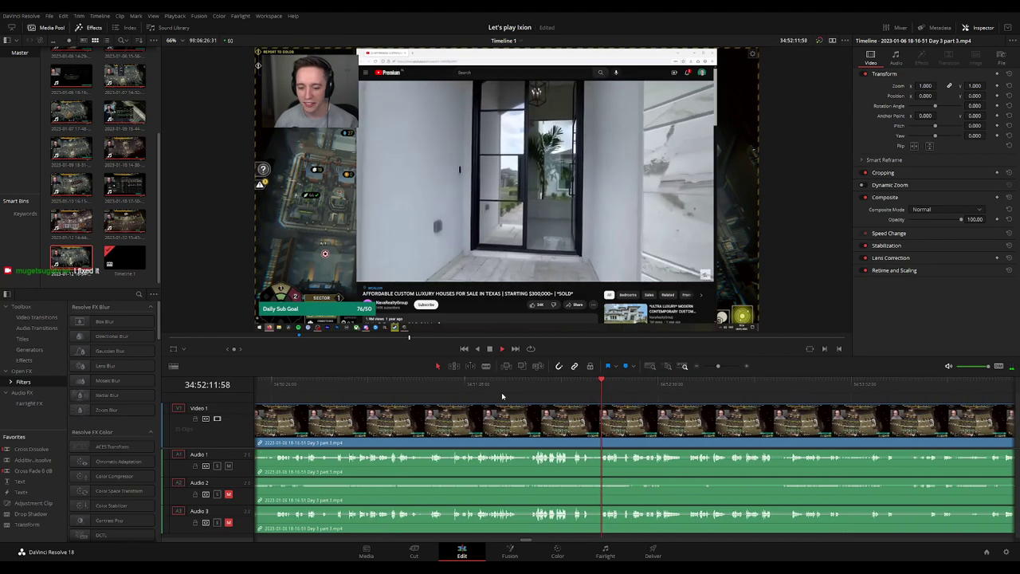
Scrub the Day 3 part 3 footage to park the playhead at 34:52:02:30
click(581, 387)
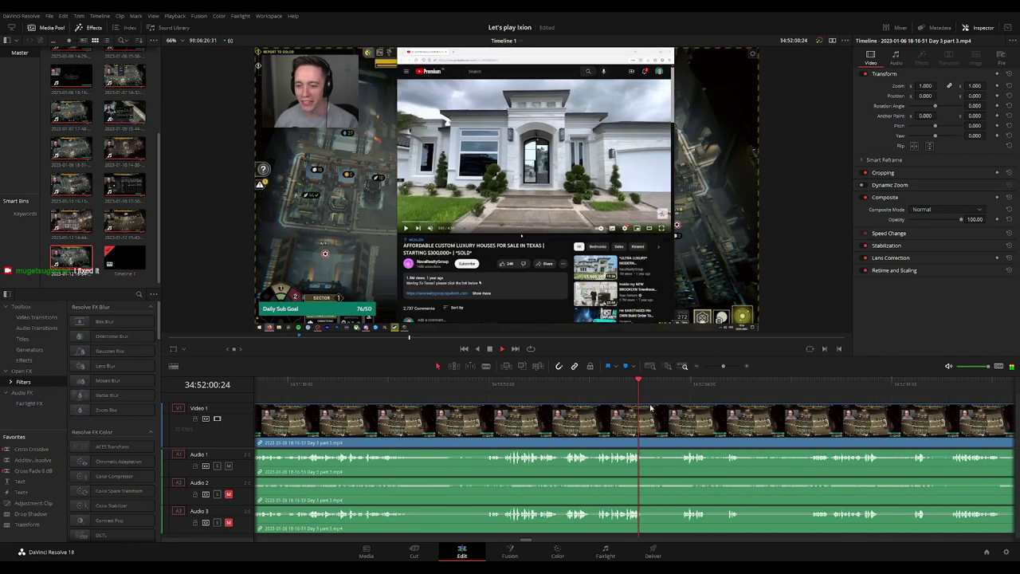
click(678, 387)
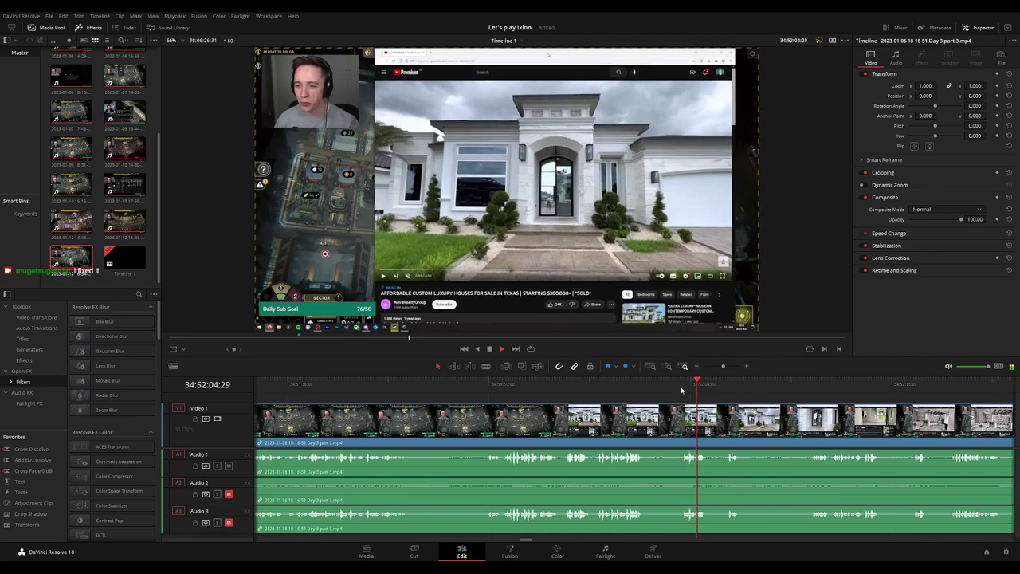
scroll(682, 390, up, 1)
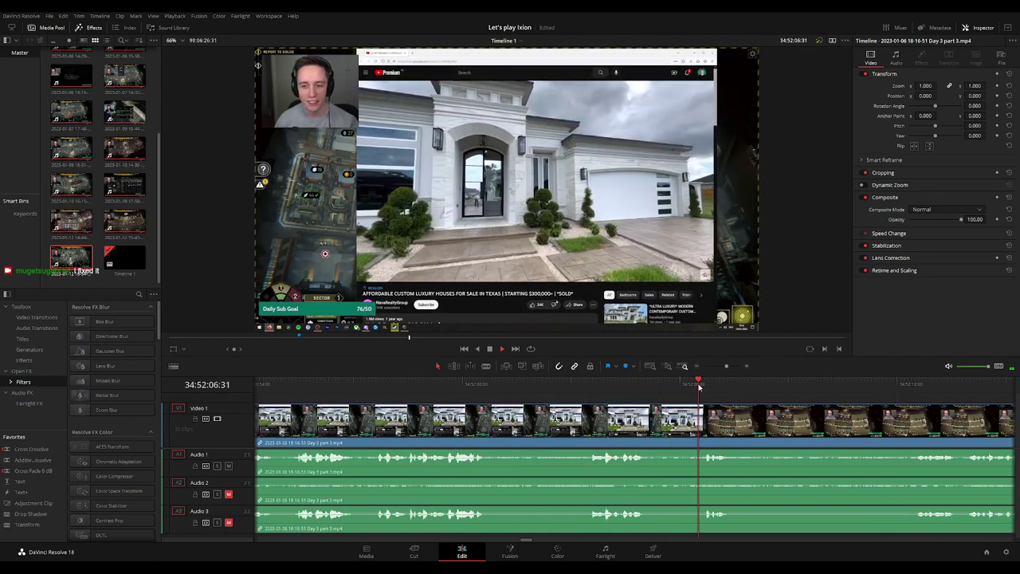
click(370, 387)
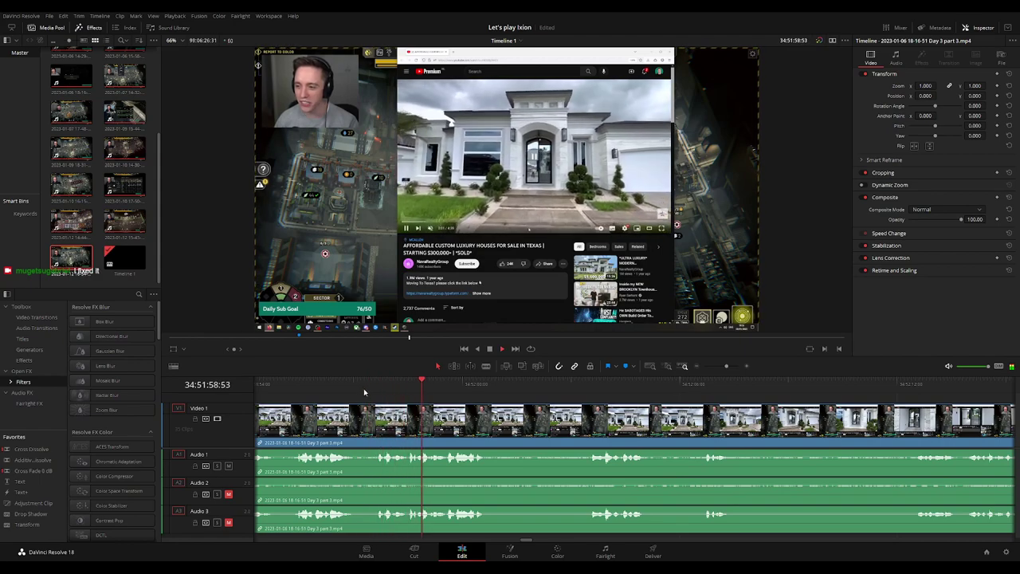
click(582, 387)
click(592, 388)
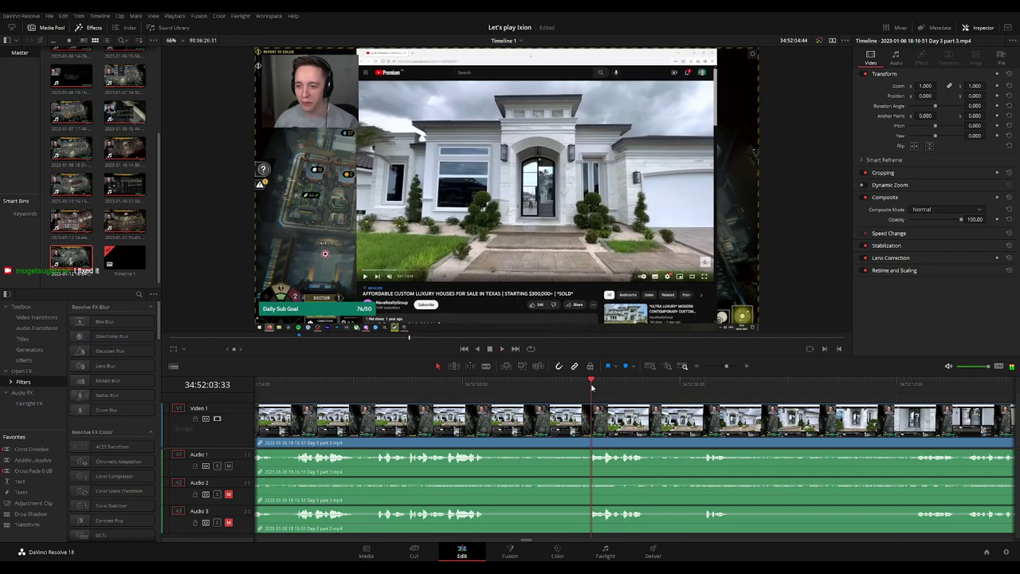
drag(590, 388, 554, 391)
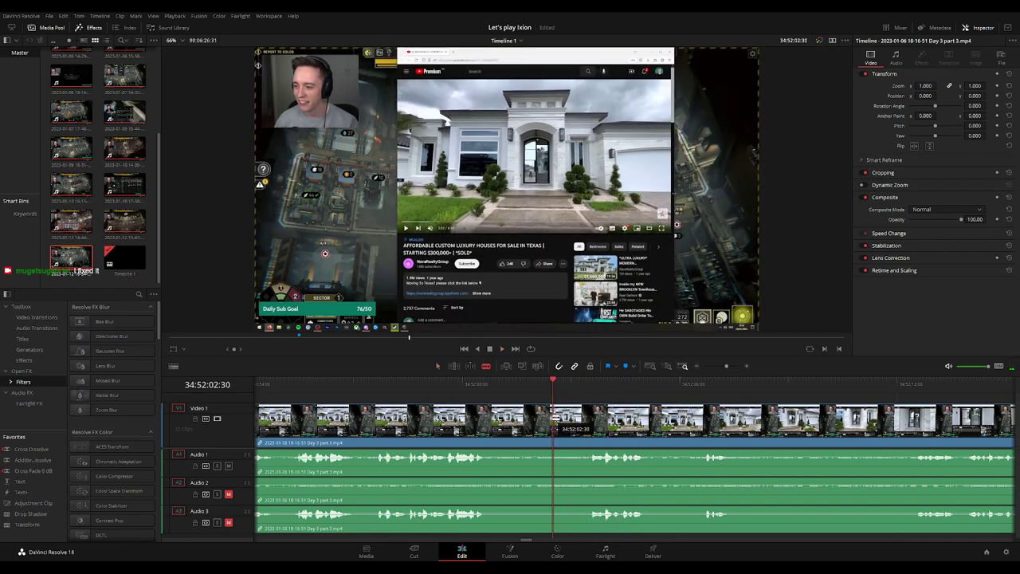
Blade all tracks at 34:52:02:30 and fade Audio 1 out and in around the cut
click(555, 423)
key(a)
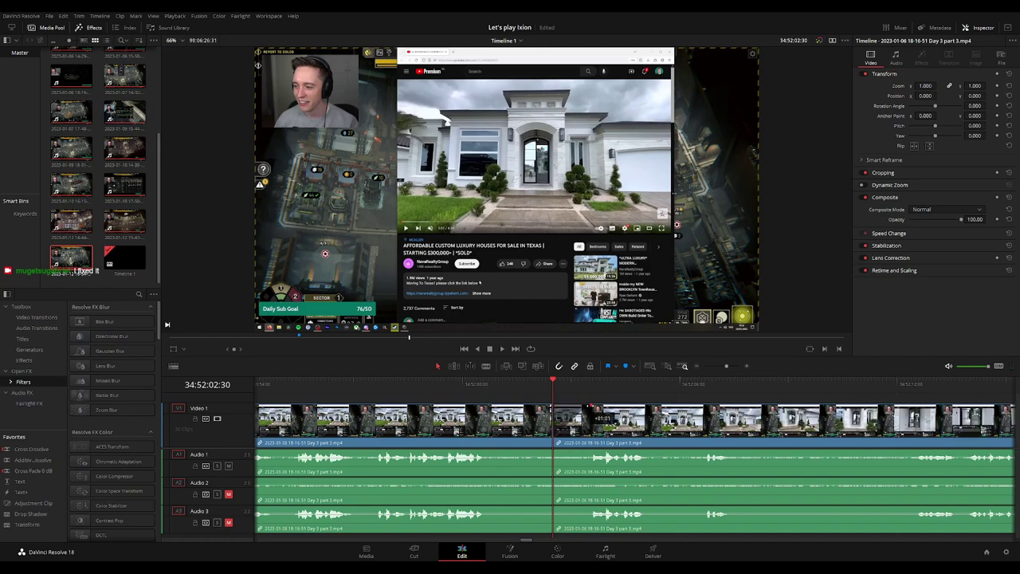
drag(590, 408, 547, 407)
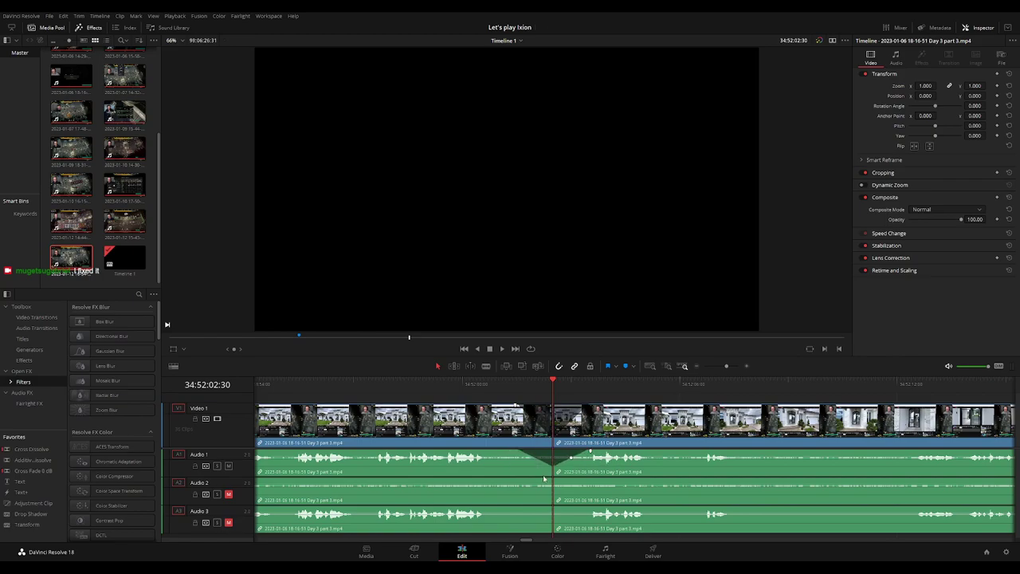
Fade Audio 2 across the cut, then scroll right to the gap after the Day 3 clip
drag(550, 478, 520, 480)
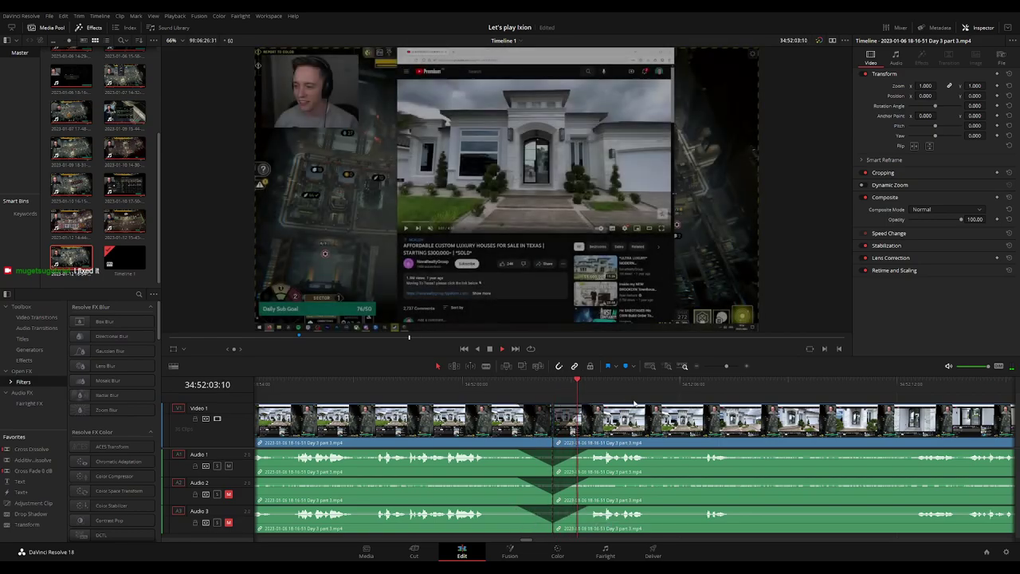
key(ctrl+minus)
key(ctrl+minus)
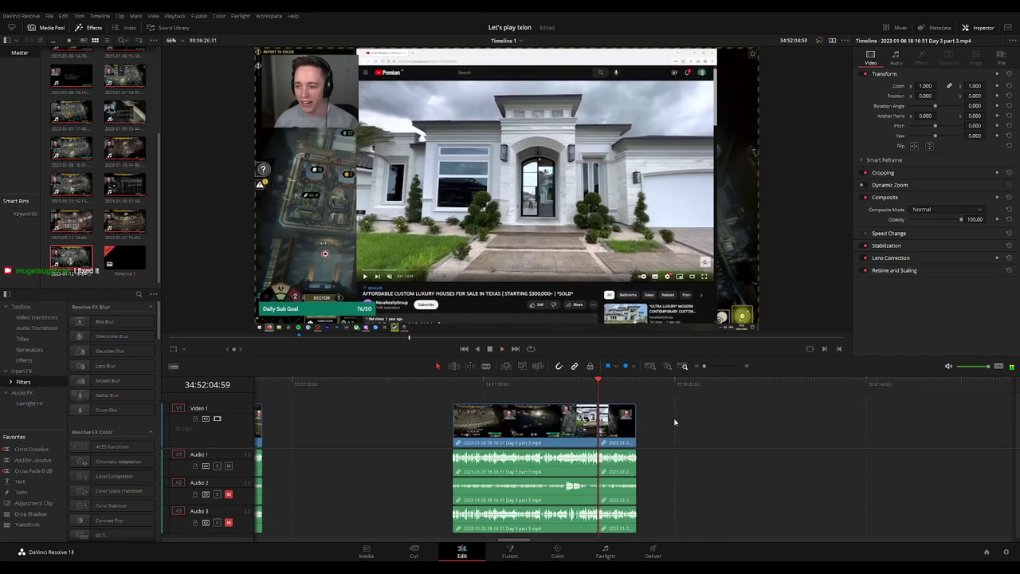
key(Home)
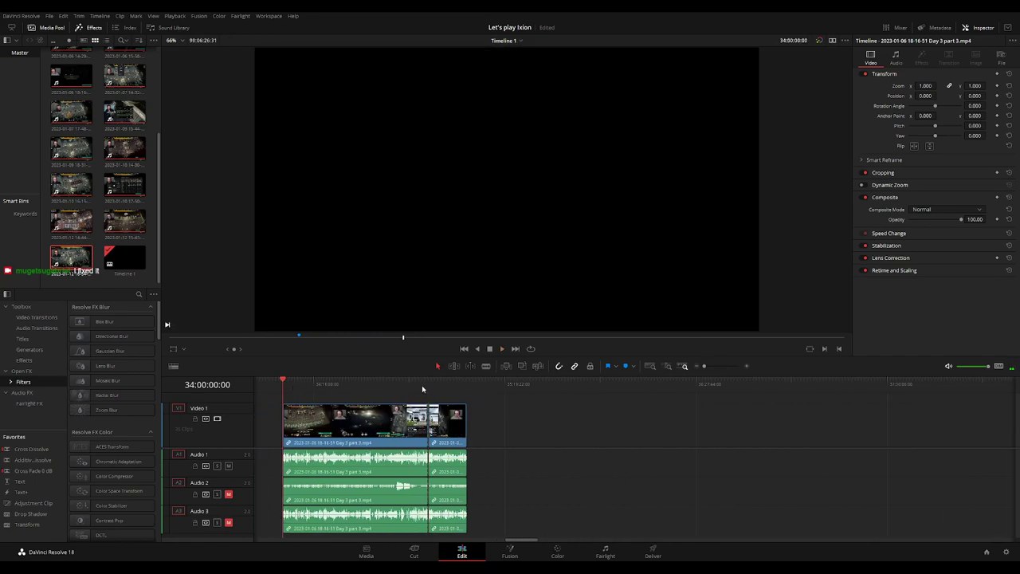
scroll(562, 420, right, 3)
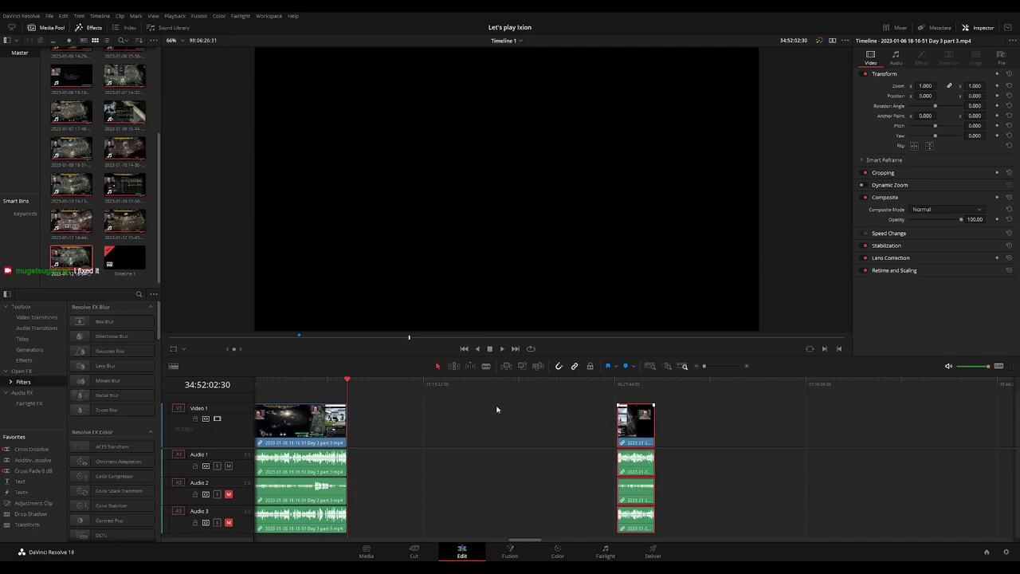
click(456, 405)
drag(492, 395, 539, 393)
scroll(600, 393, up, 5)
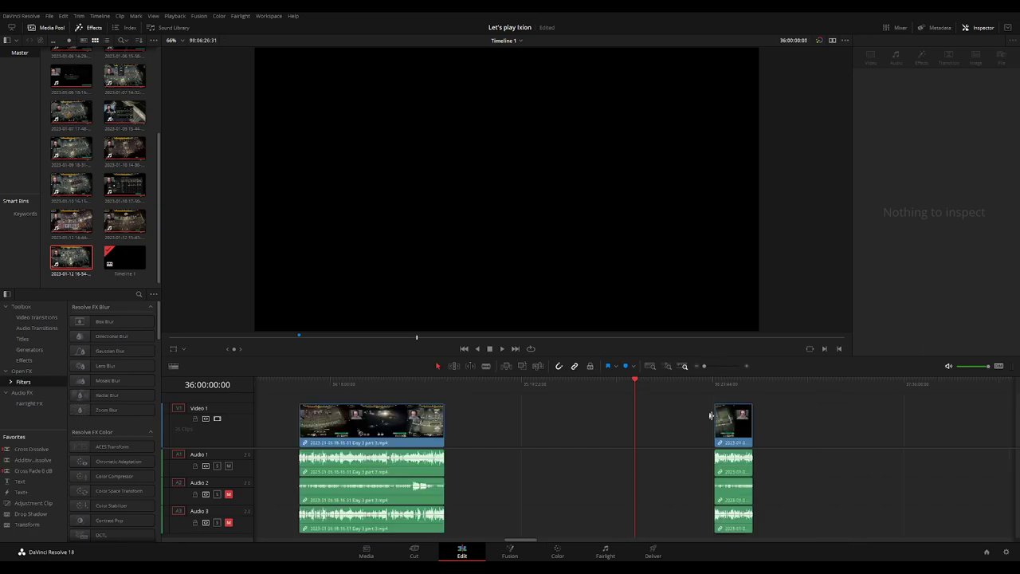
Slide the Day 4 clip left against the Day 3 clip and play the join
drag(734, 425, 636, 425)
scroll(843, 413, right, 5)
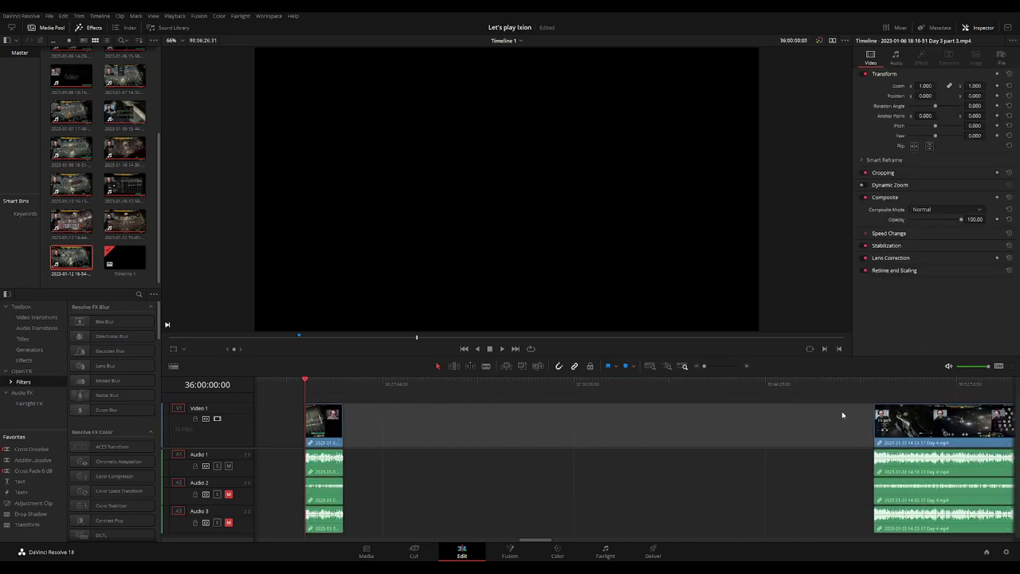
scroll(707, 428, down, 4)
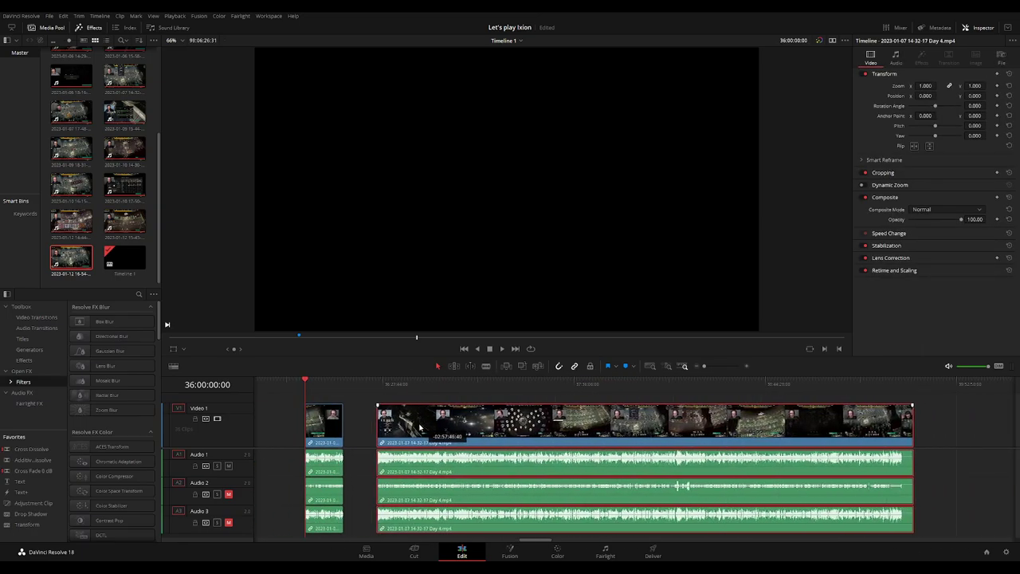
click(343, 380)
scroll(452, 412, up, 3)
scroll(452, 412, up, 2)
click(612, 380)
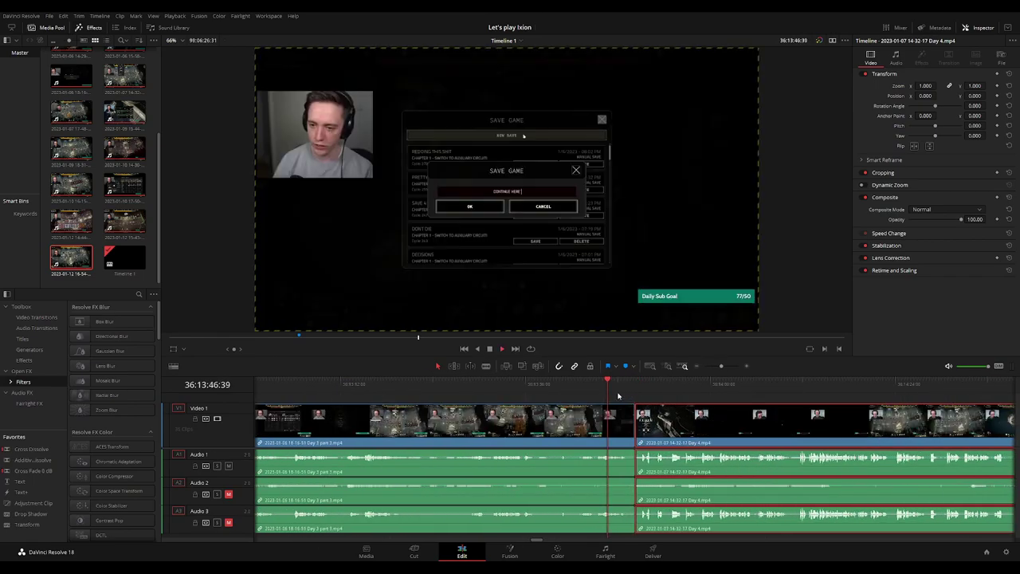
key(space)
scroll(760, 429, up, 2)
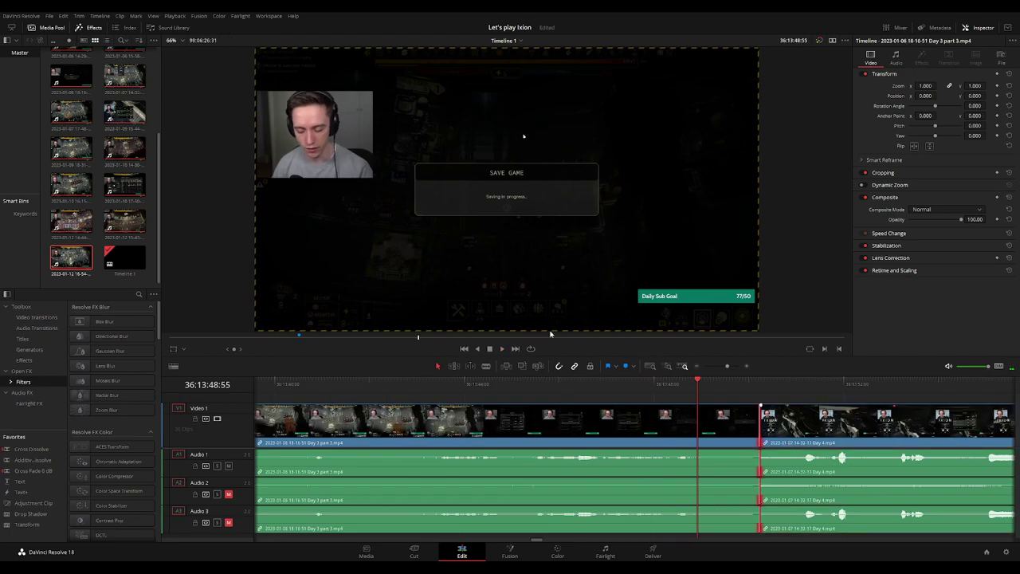
Add a default cross-fade at the join with Ctrl+T and save the project
key(ctrl+t)
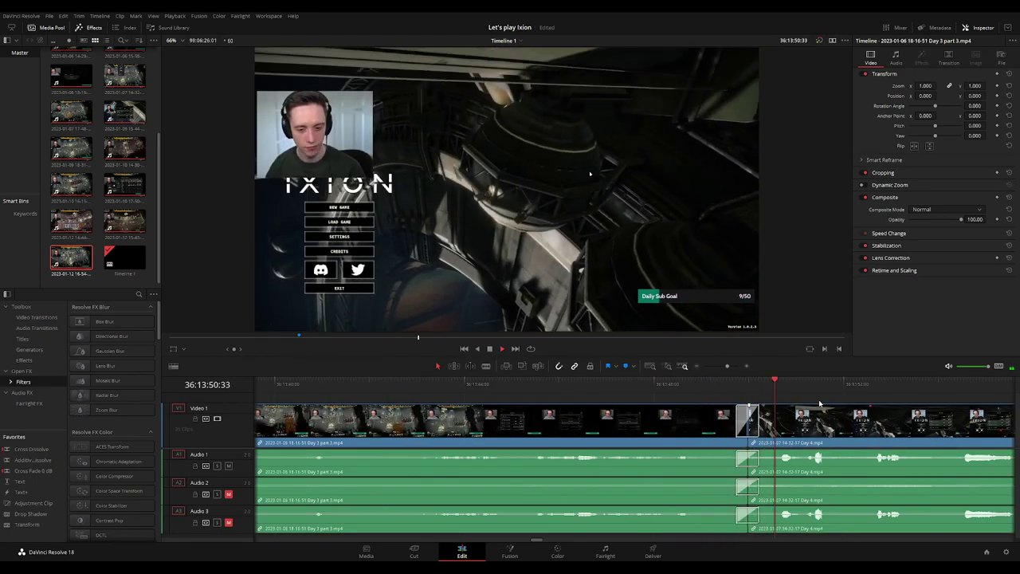
key(ctrl+z)
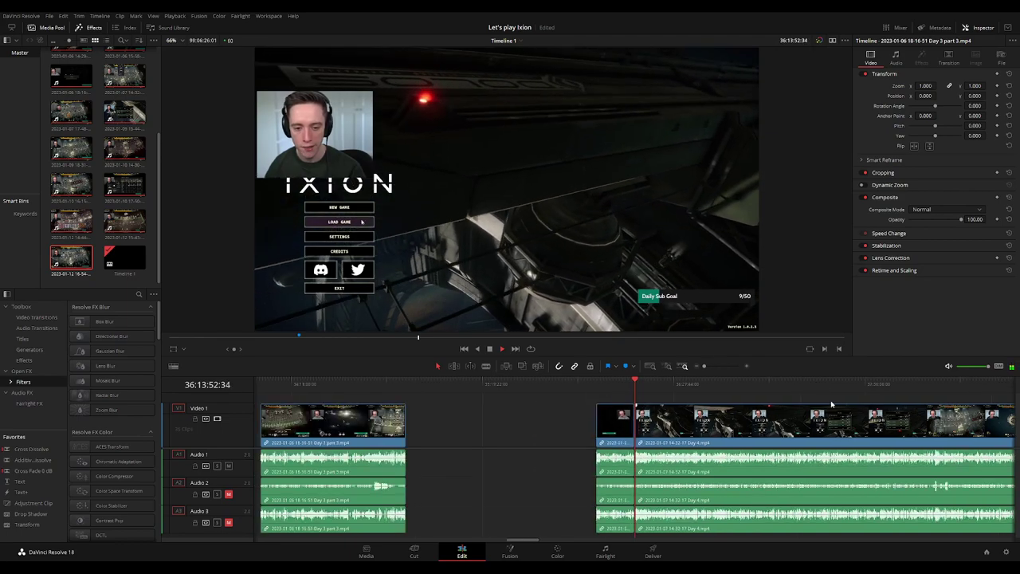
key(ctrl+z)
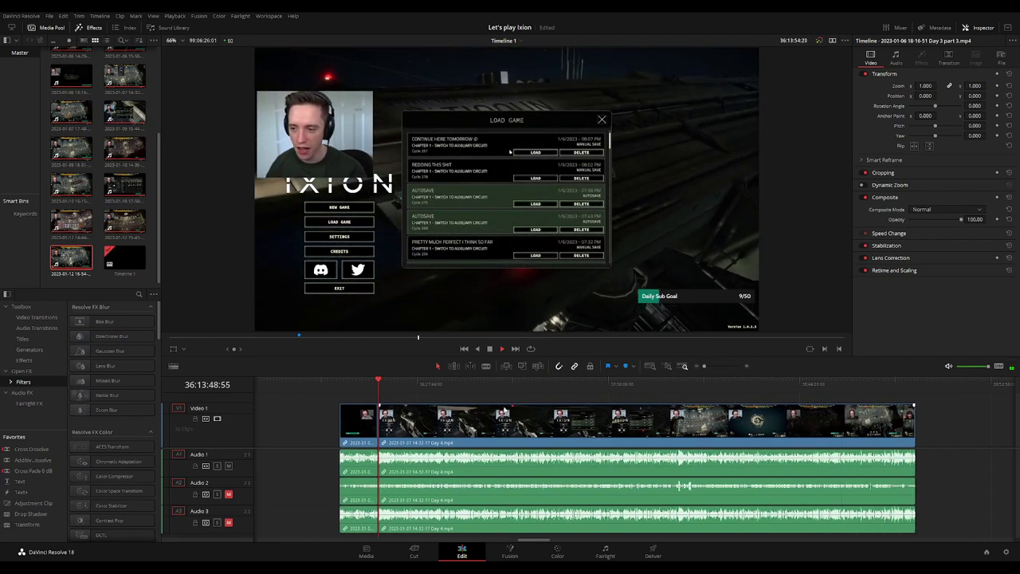
key(ctrl+s)
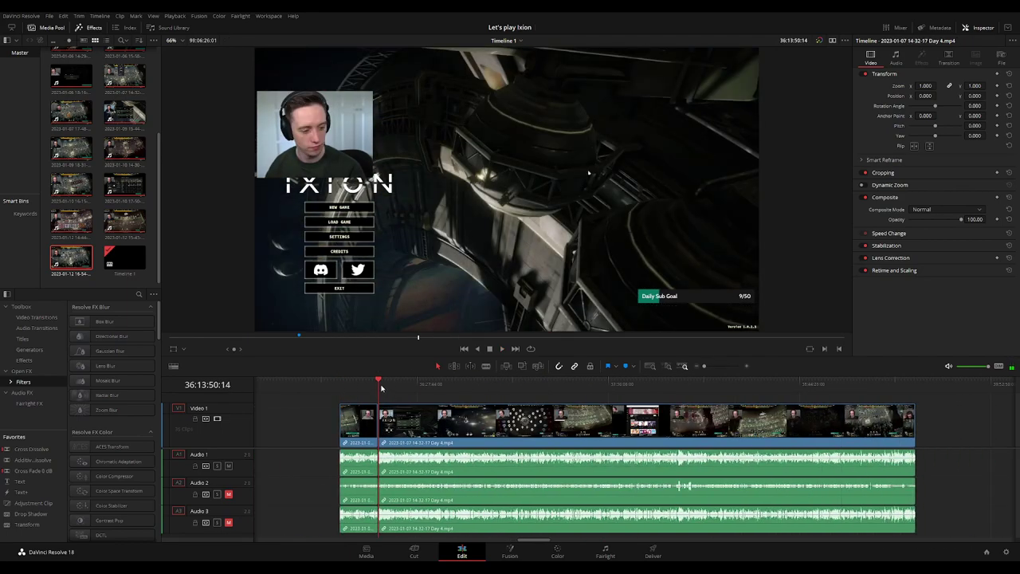
drag(381, 388, 486, 397)
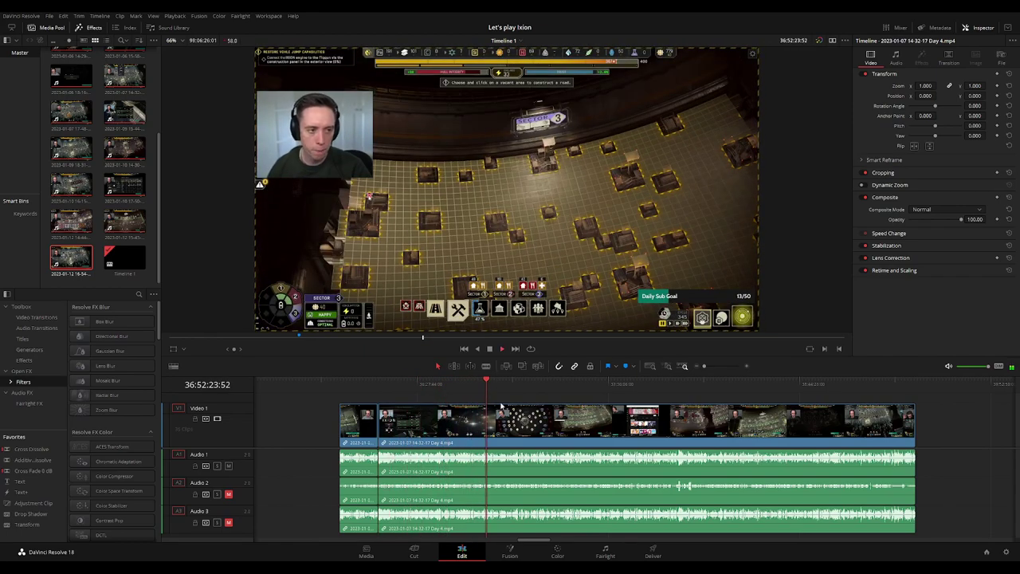
Zoom in and scrub through the Day 4 footage looking for the cut point
key(ctrl+equal)
key(ctrl+equal)
click(546, 383)
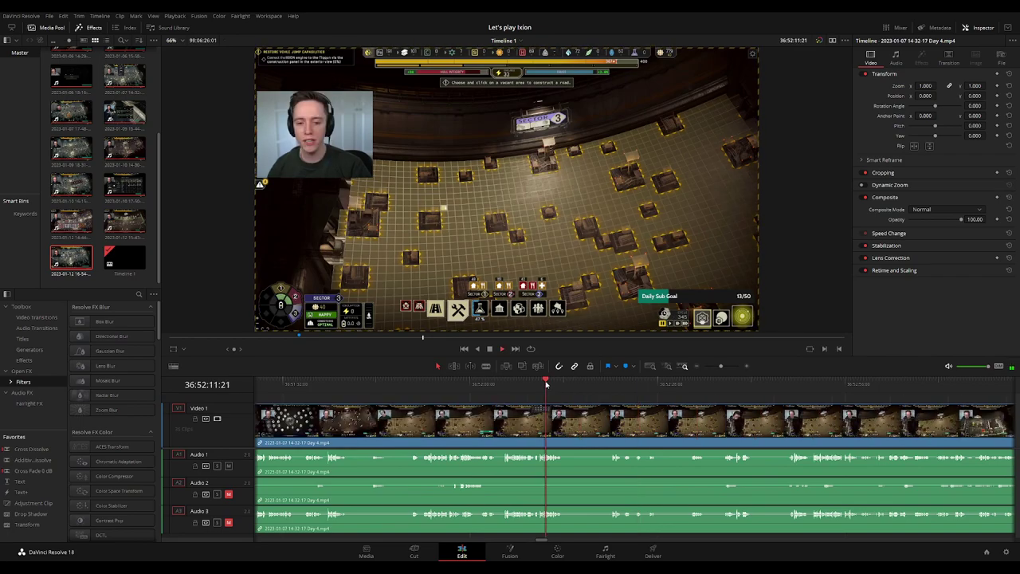
drag(546, 384, 613, 385)
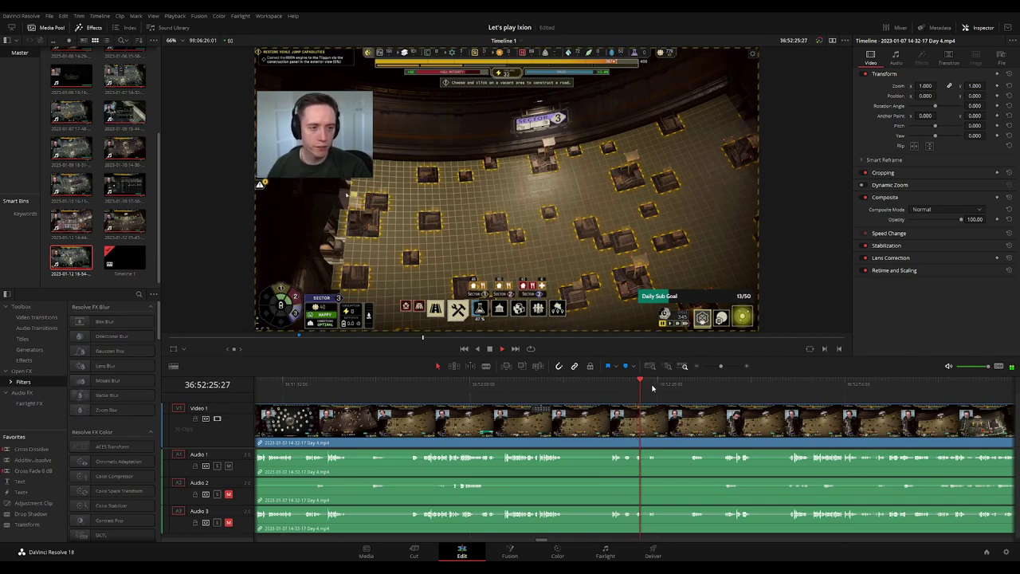
drag(653, 388, 690, 389)
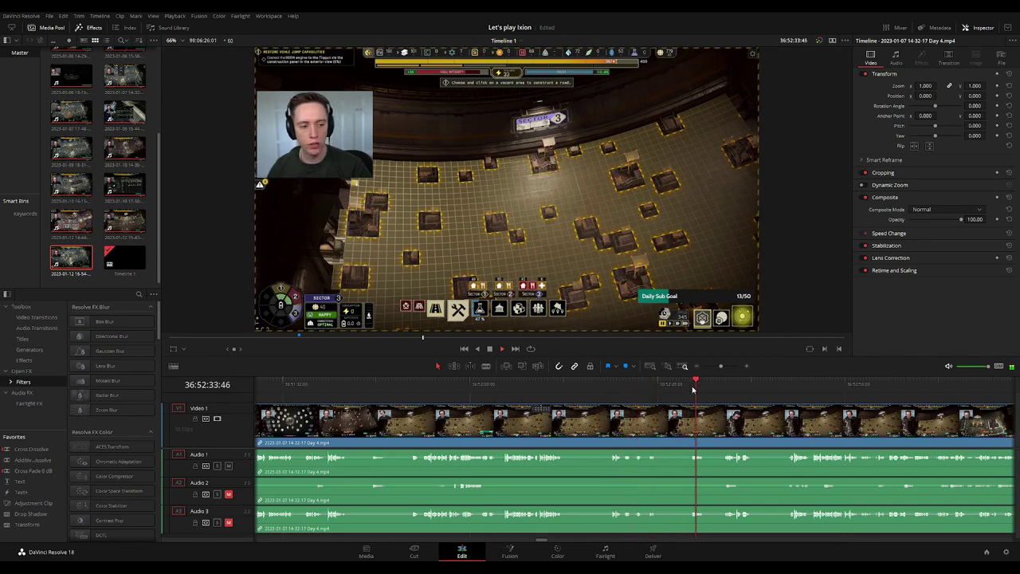
click(723, 388)
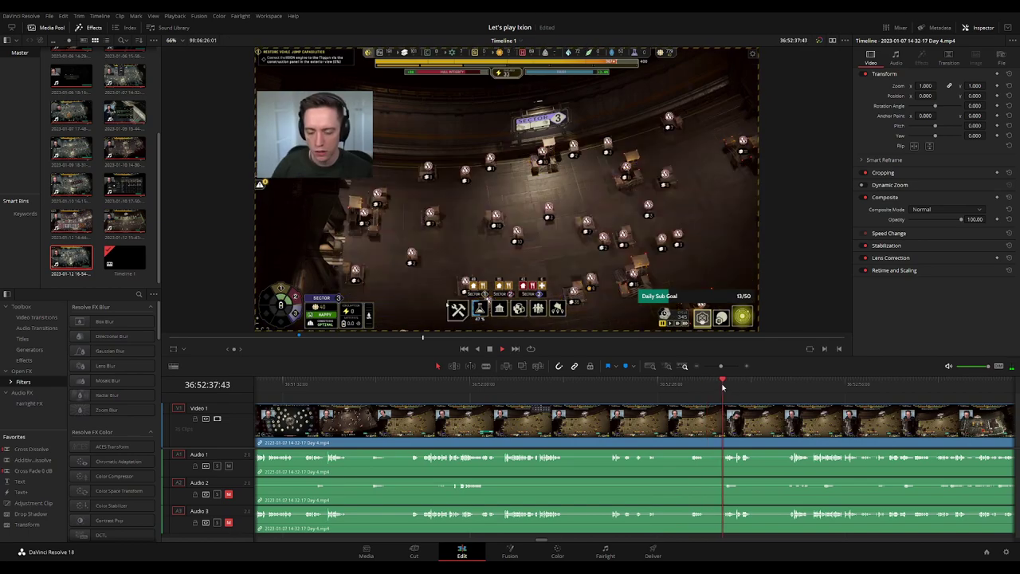
drag(723, 388, 501, 388)
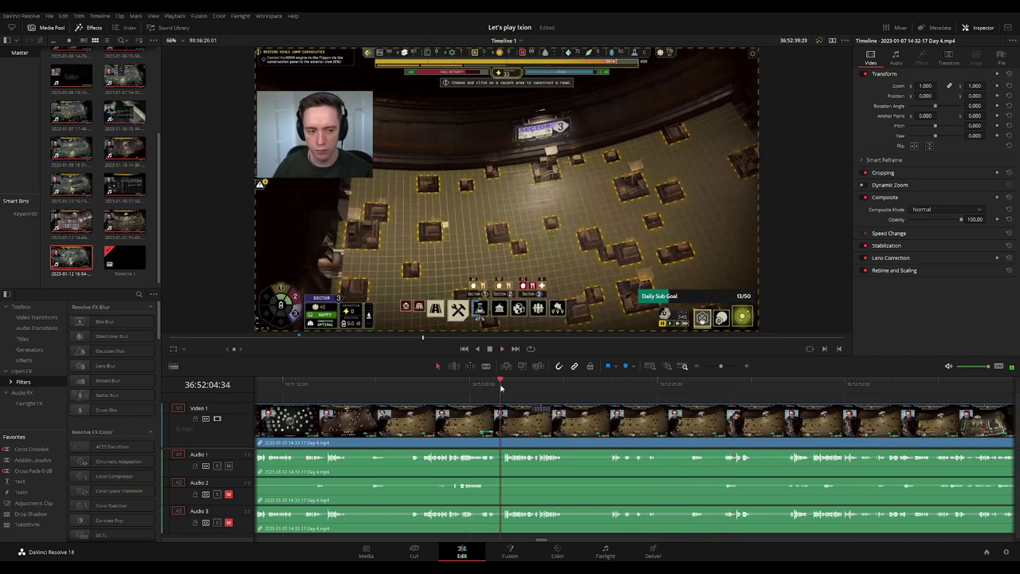
key(space)
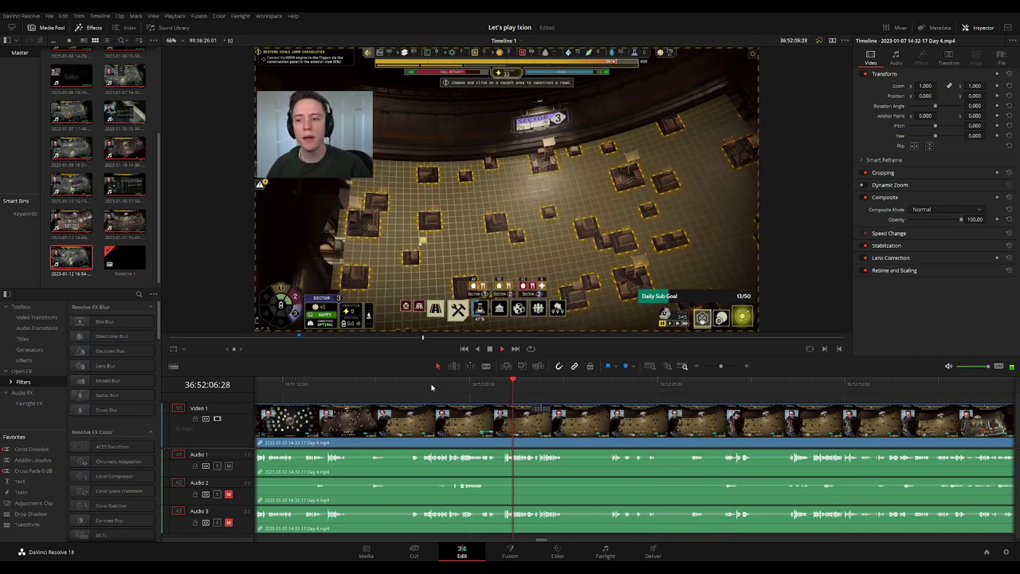
Stop at 36:52:20:00 and blade all tracks there with Ctrl+B
click(432, 388)
click(602, 388)
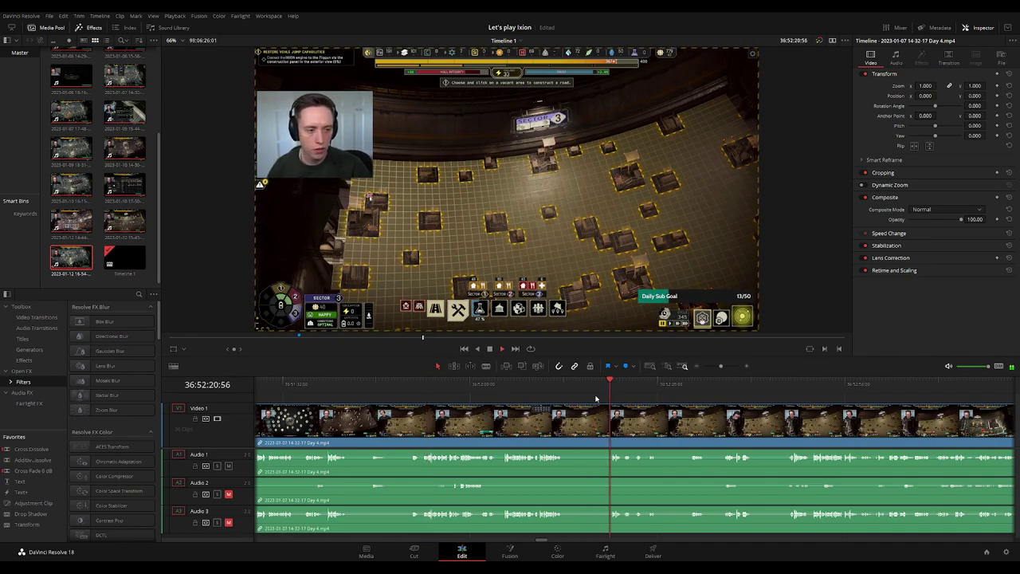
scroll(596, 399, up, 2)
click(604, 388)
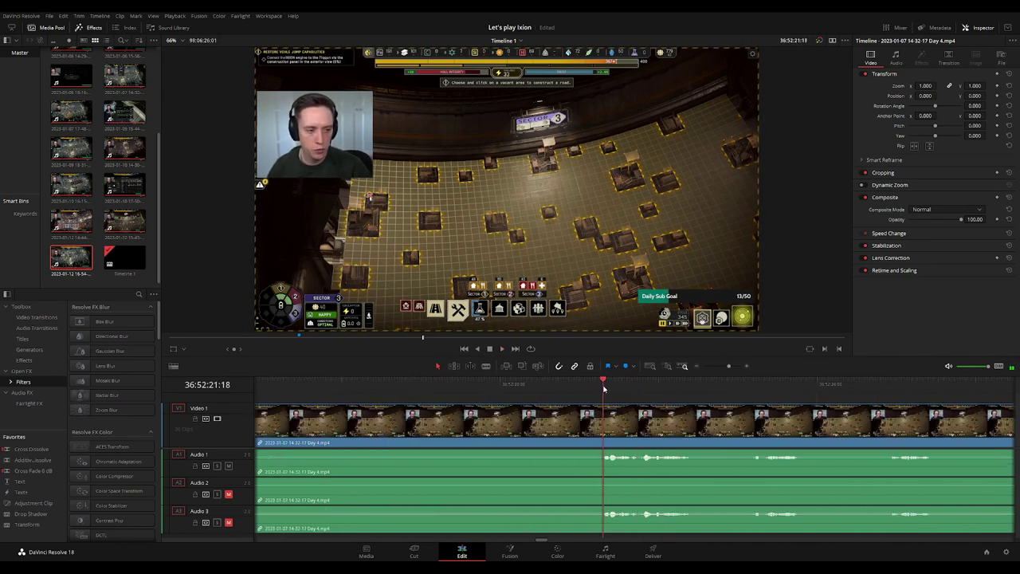
drag(604, 388, 502, 405)
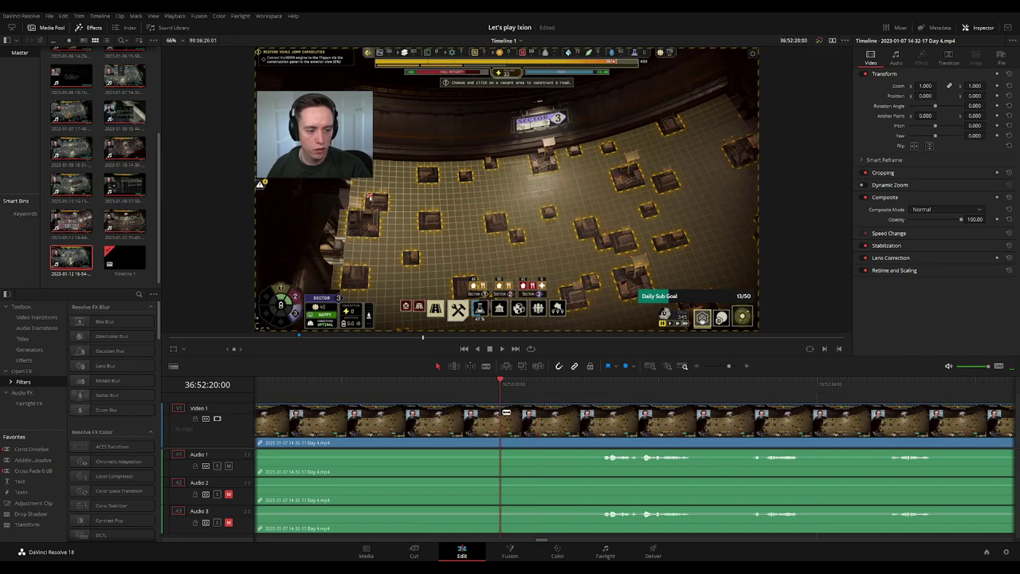
key(ctrl+b)
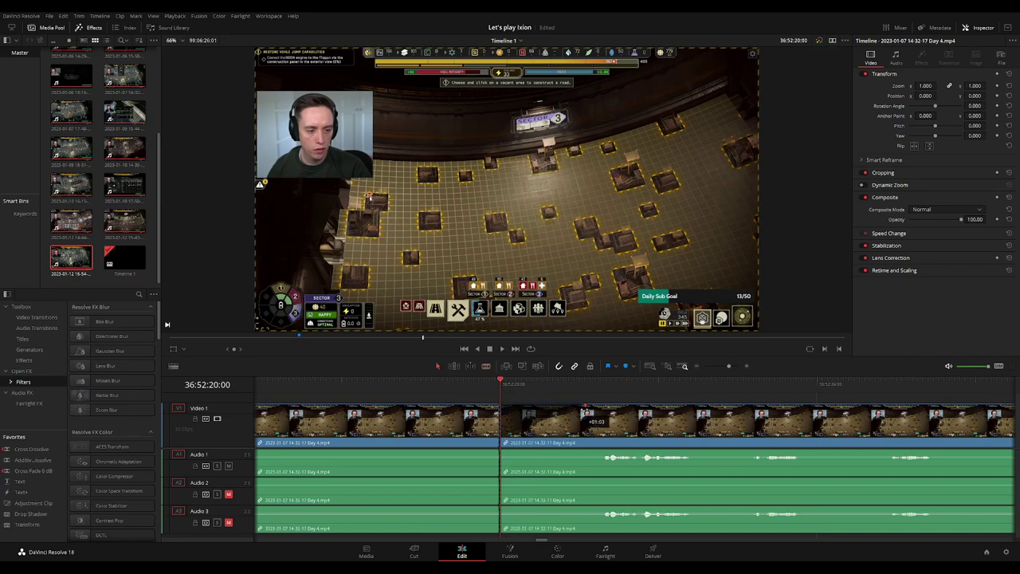
Fade video and Audio 1–3 out before the 36:52:20:00 cut and Audio 1–3 back in after it
drag(502, 408, 421, 416)
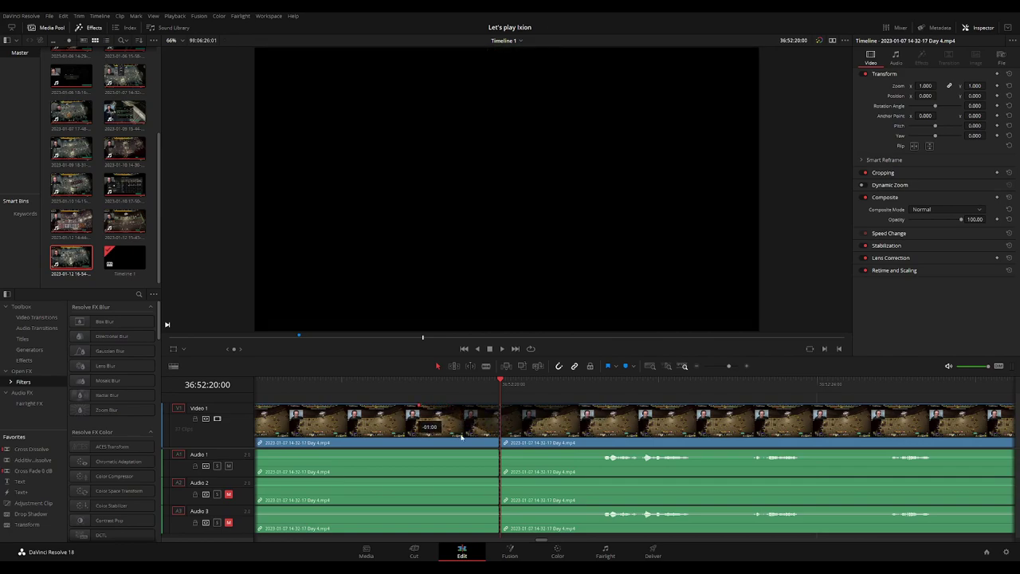
drag(500, 451, 420, 450)
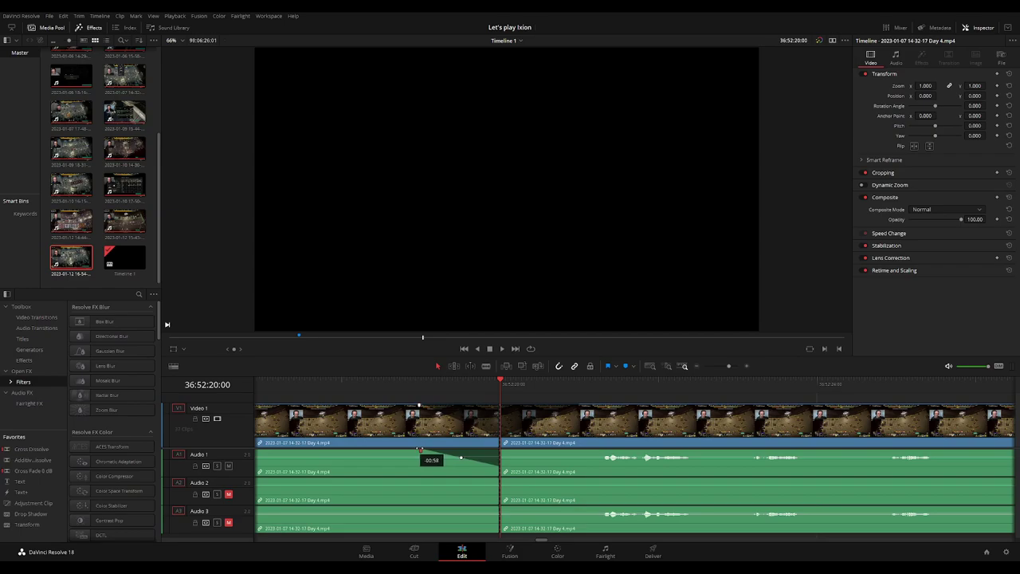
drag(495, 478, 431, 479)
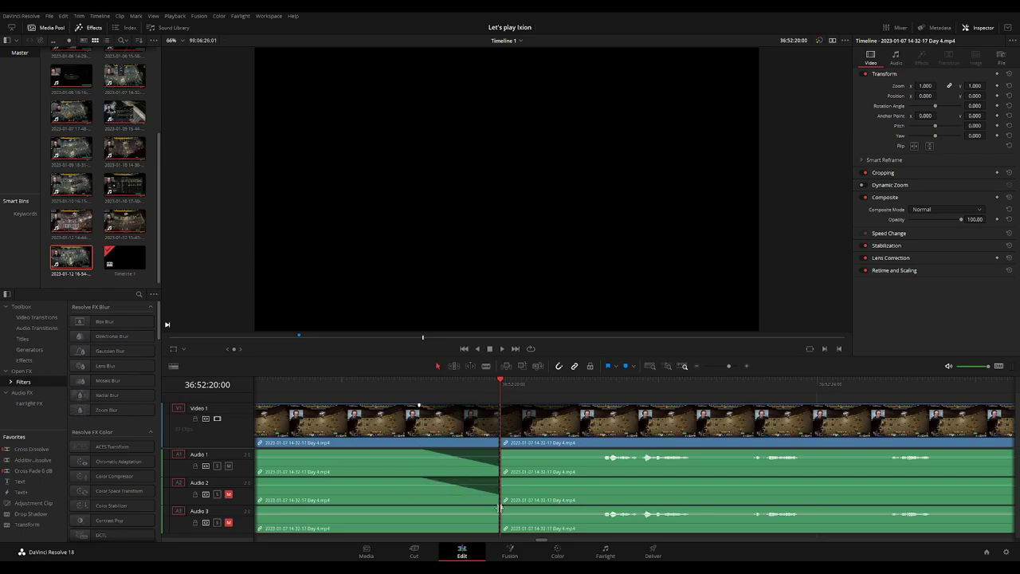
drag(499, 508, 423, 508)
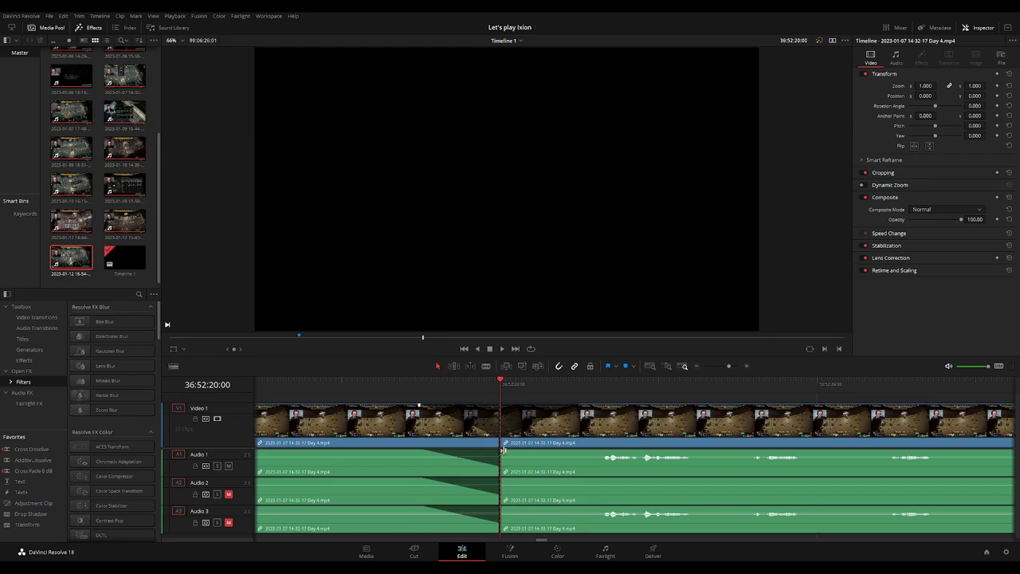
drag(503, 451, 588, 452)
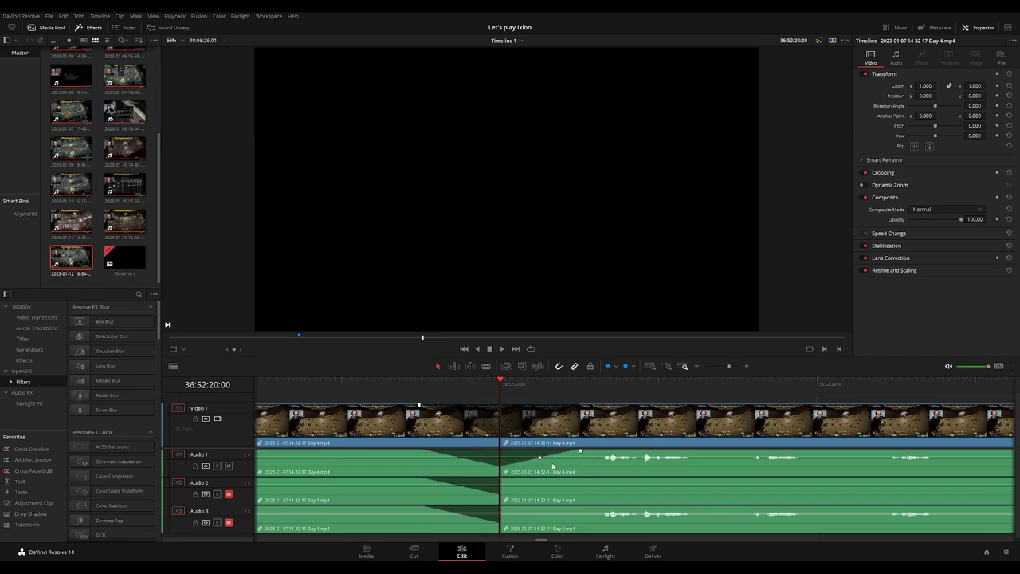
drag(518, 479, 581, 479)
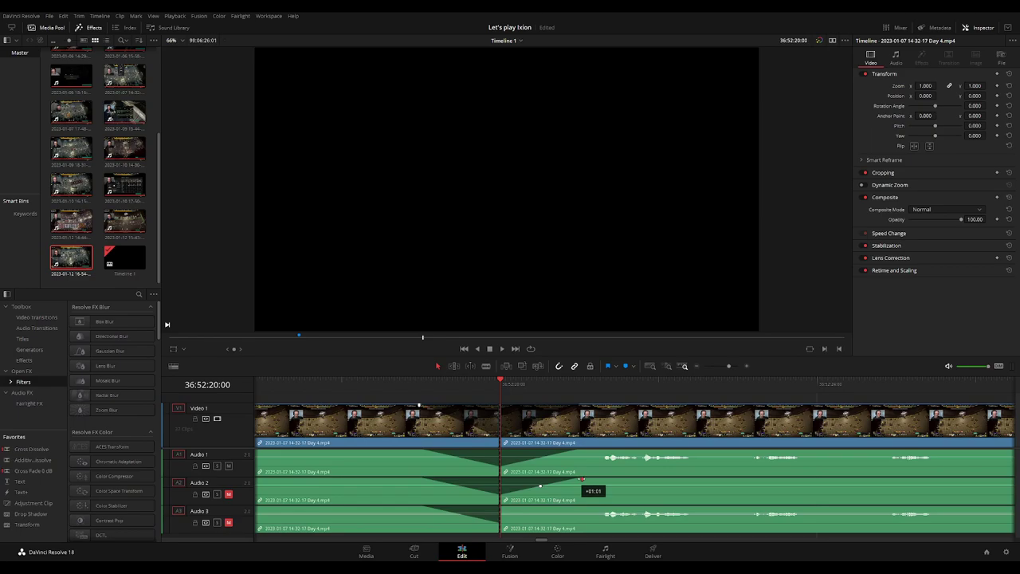
drag(499, 508, 573, 508)
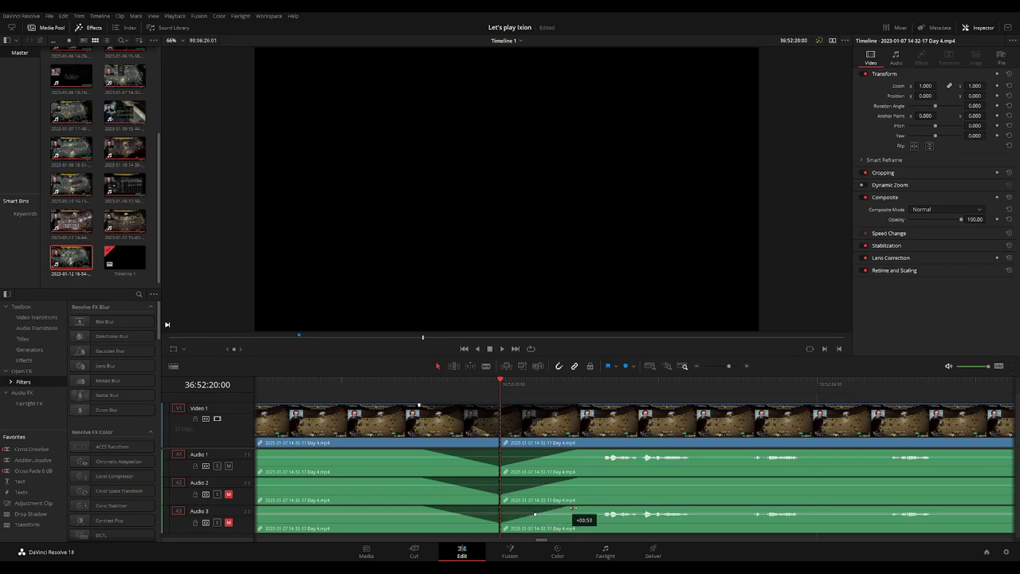
key(ctrl+minus)
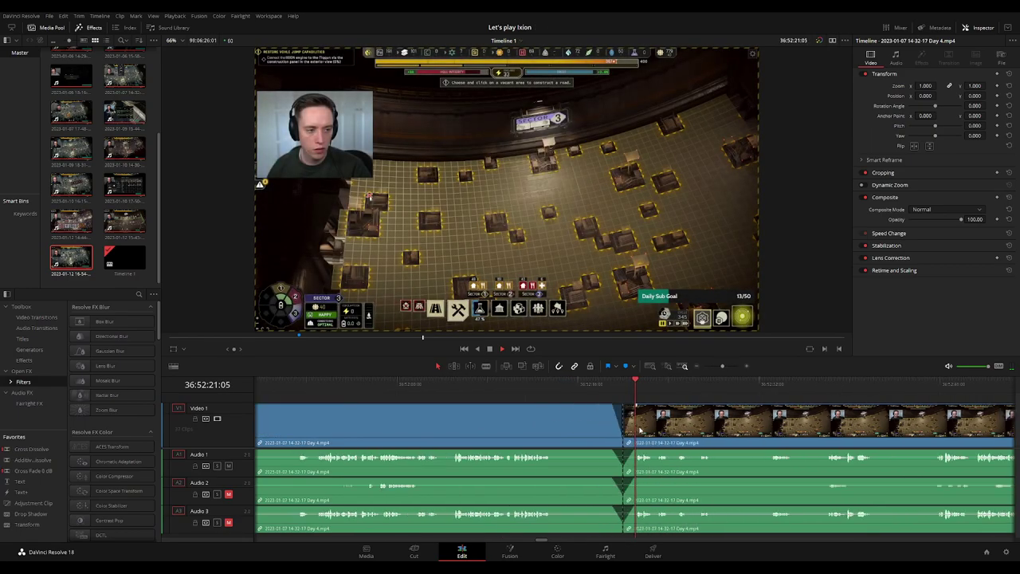
Drag the footage after the cut further right, toward the empty stretch near 38:00:00
scroll(635, 417, right, 3)
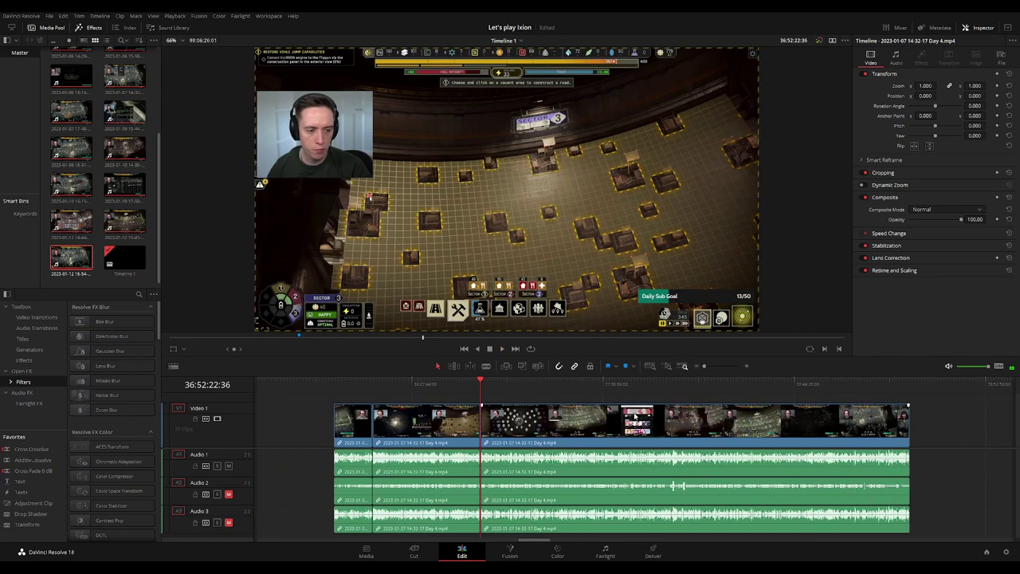
click(335, 389)
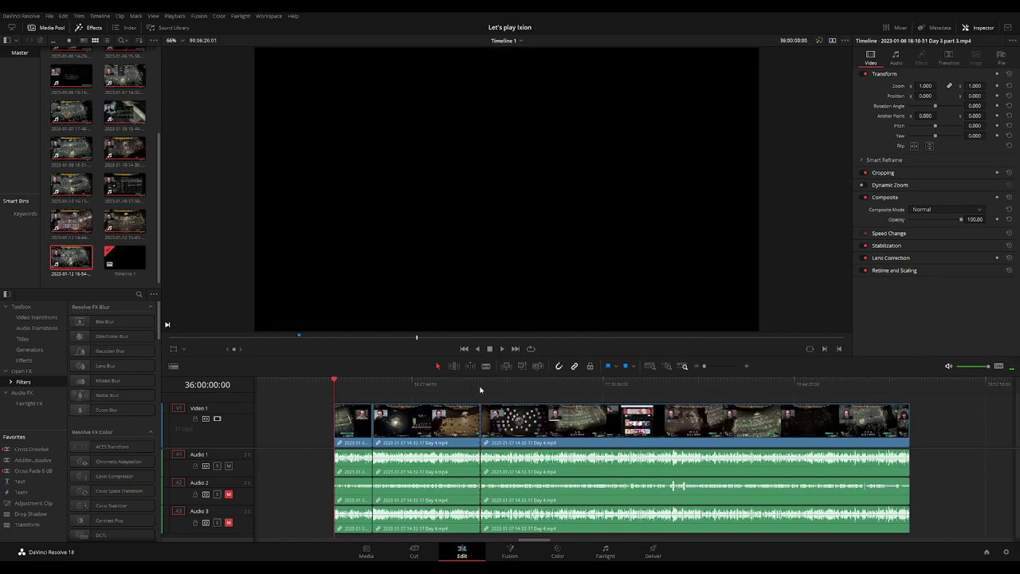
click(481, 389)
scroll(480, 407, right, 4)
drag(482, 419, 765, 431)
click(414, 418)
drag(287, 388, 464, 397)
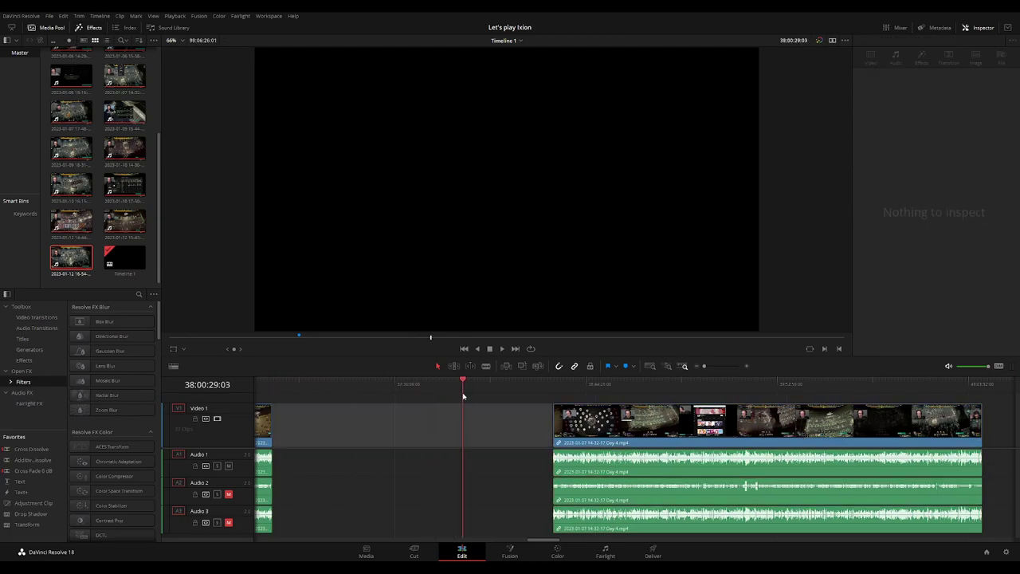
scroll(463, 397, up, 2)
drag(463, 397, 642, 388)
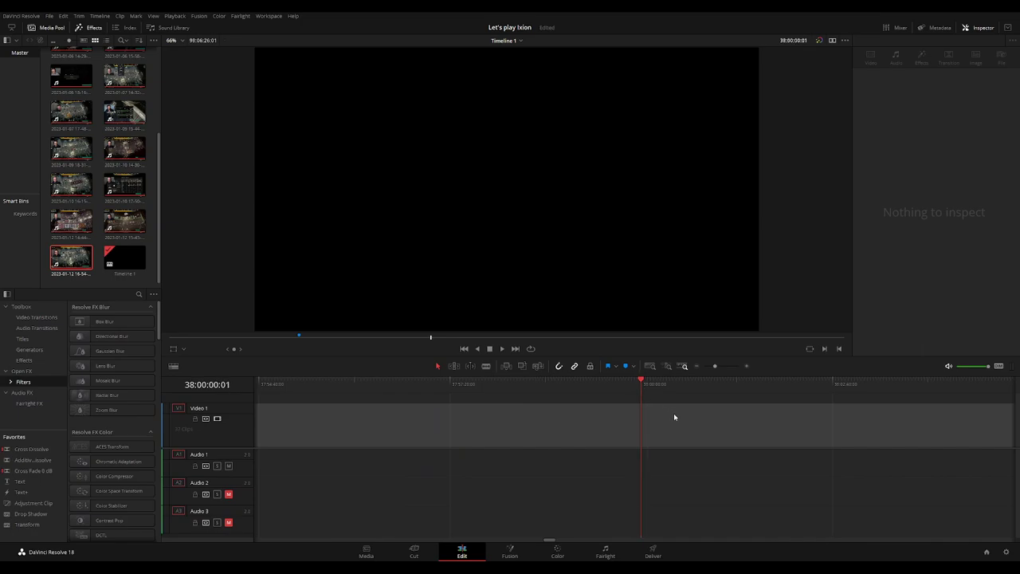
Snap the later footage to start at 38:00:00:00 and play it from there
click(703, 420)
drag(711, 419, 690, 400)
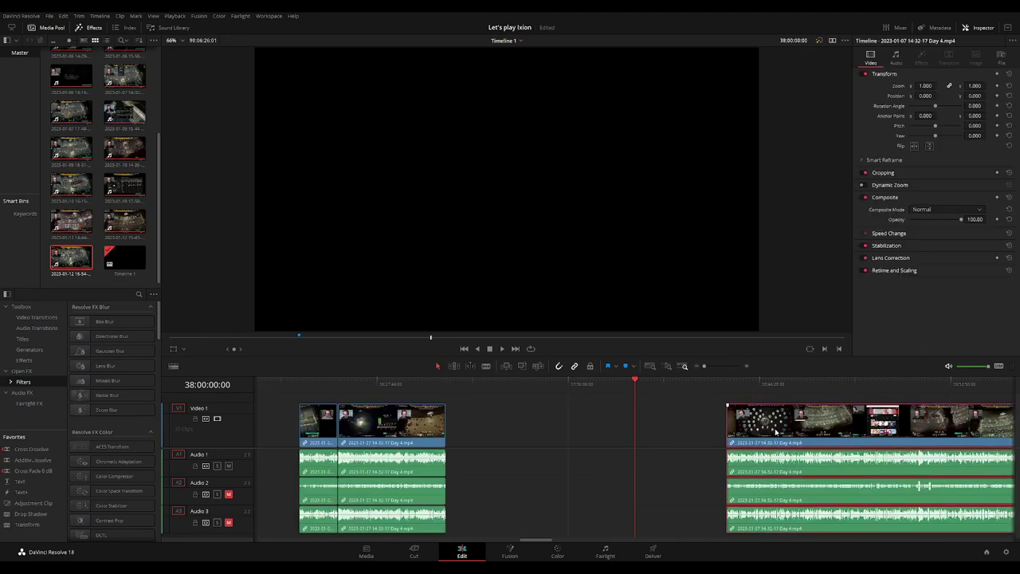
scroll(690, 401, right, 5)
key(space)
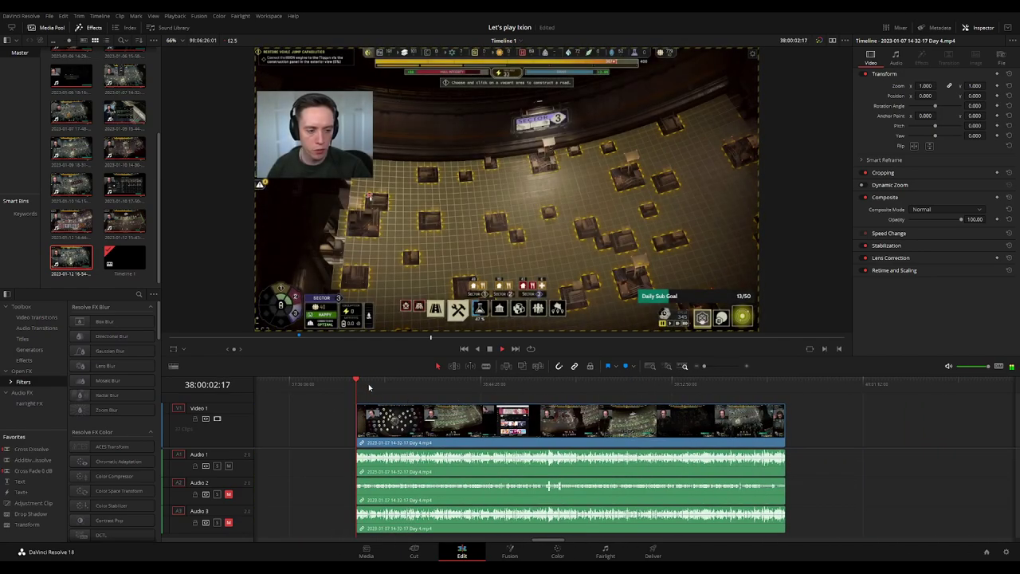
Skim ahead around 38:52 to find the frame for the next cut
drag(370, 387, 505, 396)
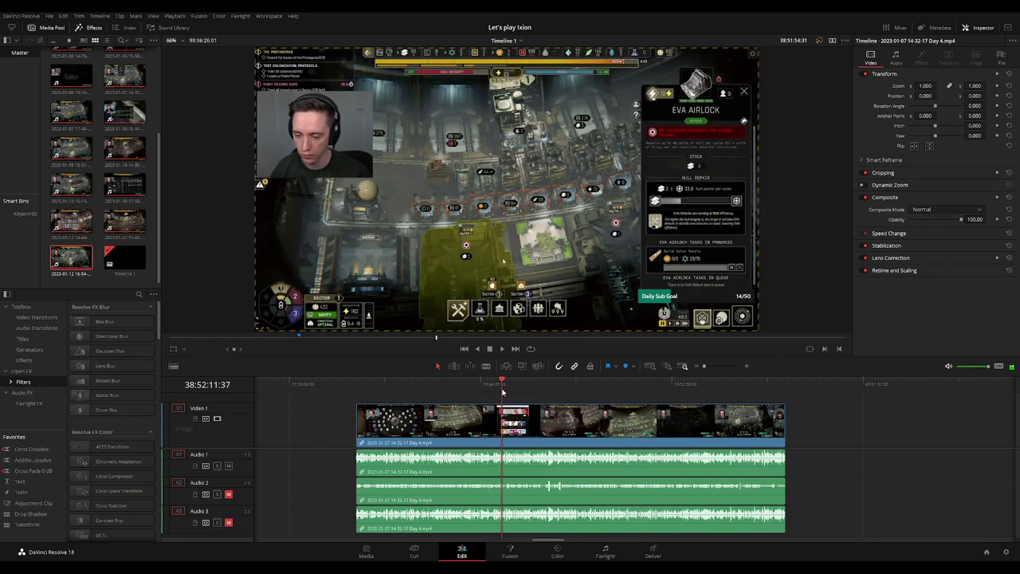
scroll(556, 394, up, 3)
scroll(558, 395, up, 3)
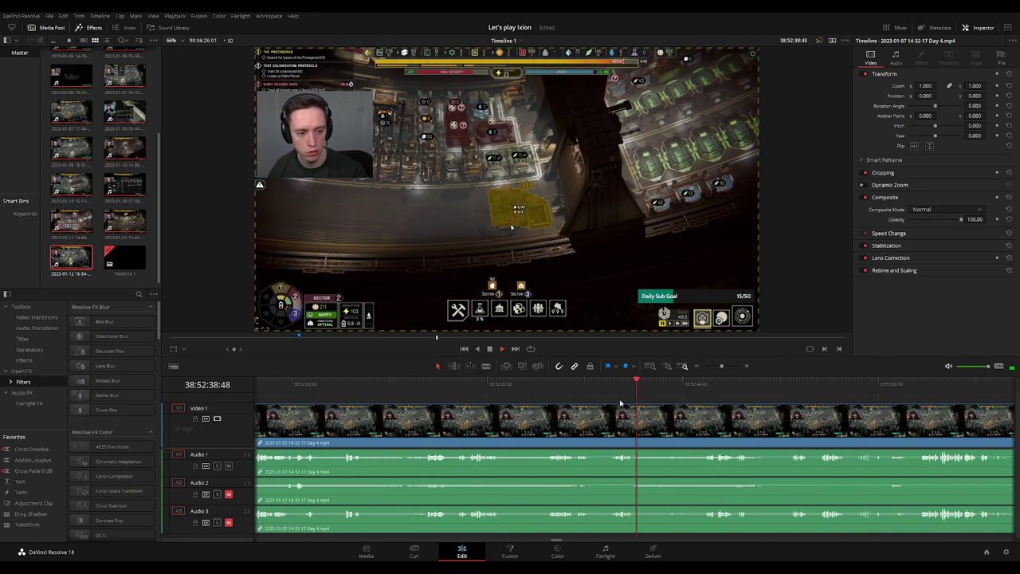
drag(635, 389, 590, 388)
scroll(663, 407, up, 2)
scroll(663, 407, up, 2)
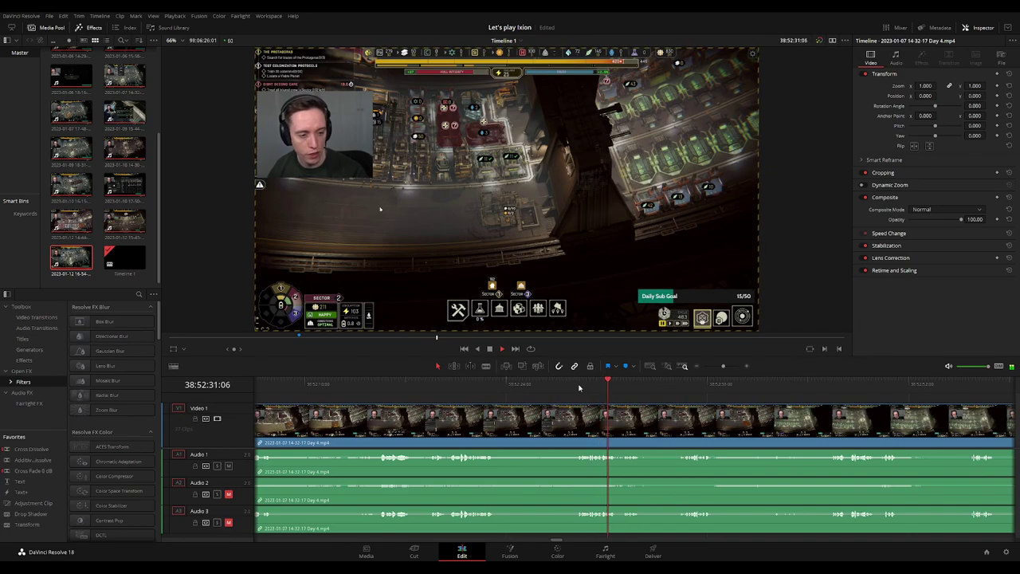
scroll(590, 394, up, 1)
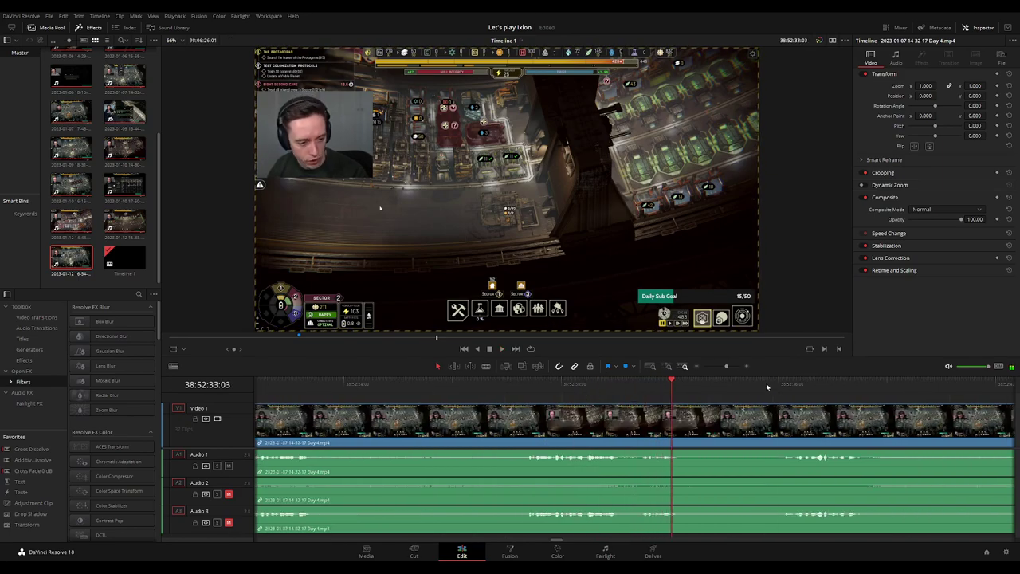
click(789, 385)
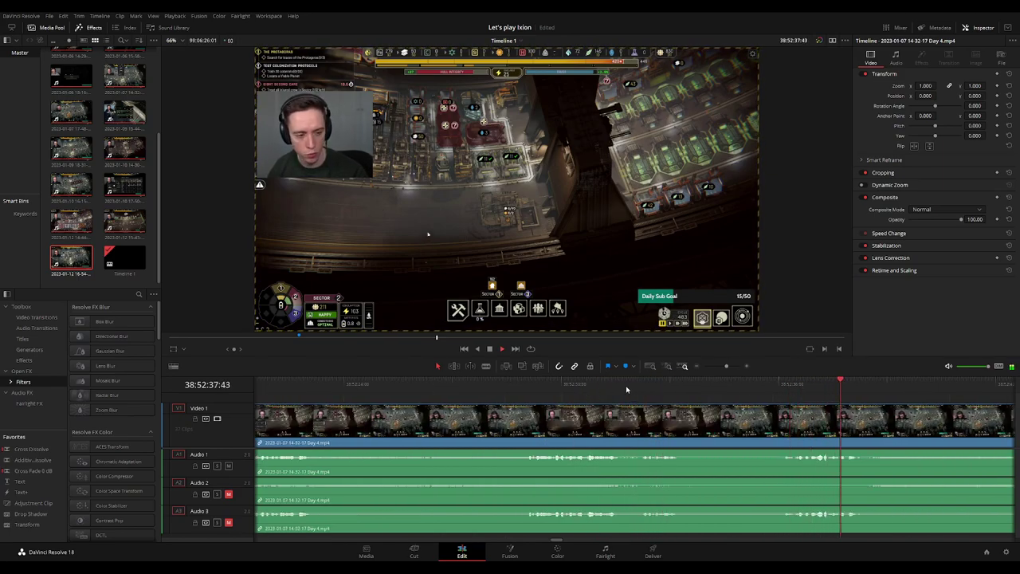
drag(528, 381, 490, 382)
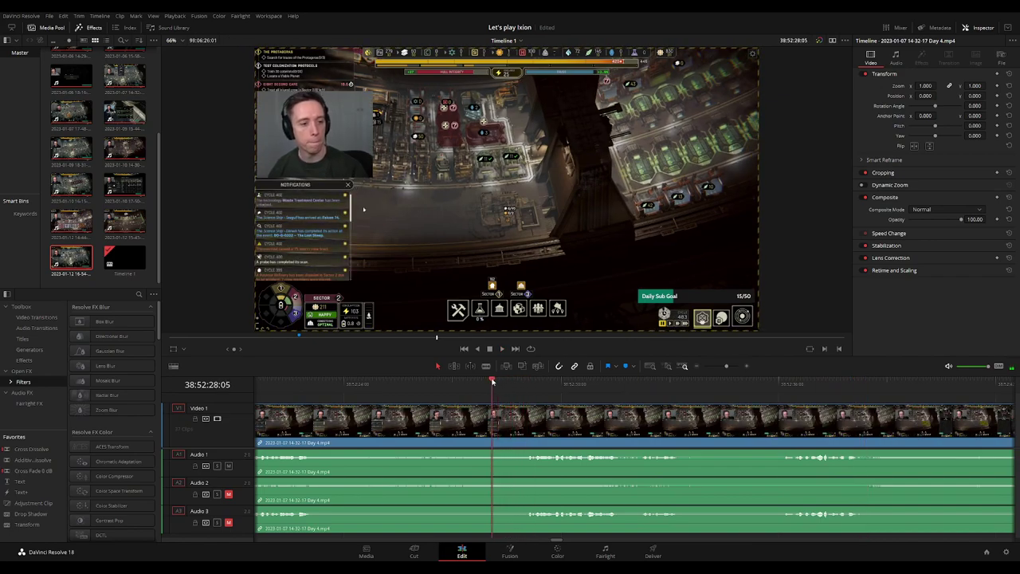
Blade all tracks at 38:52:28:00, add video and Audio 1–3 fades there, and play it back
key(ctrl+b)
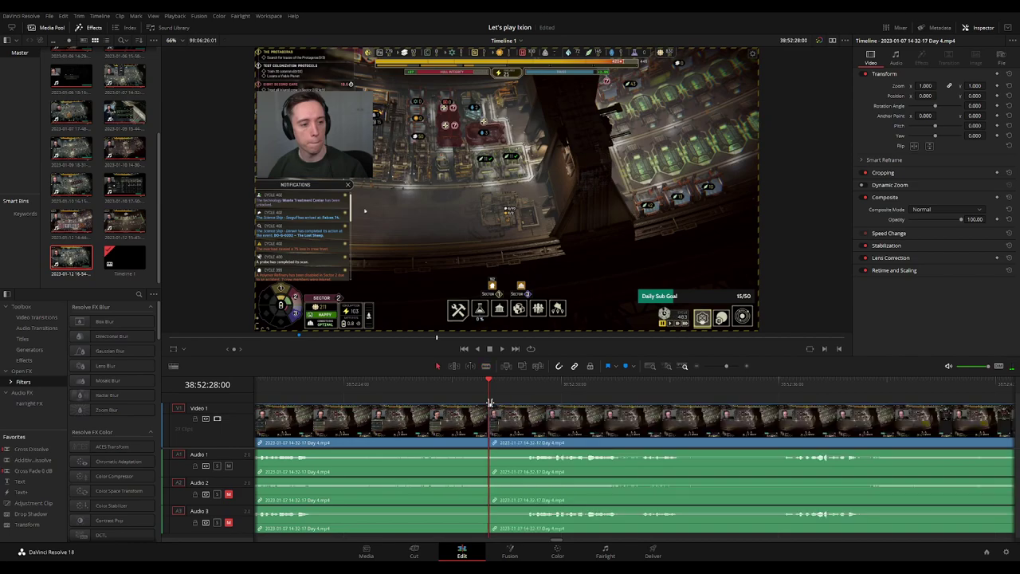
drag(491, 415, 526, 407)
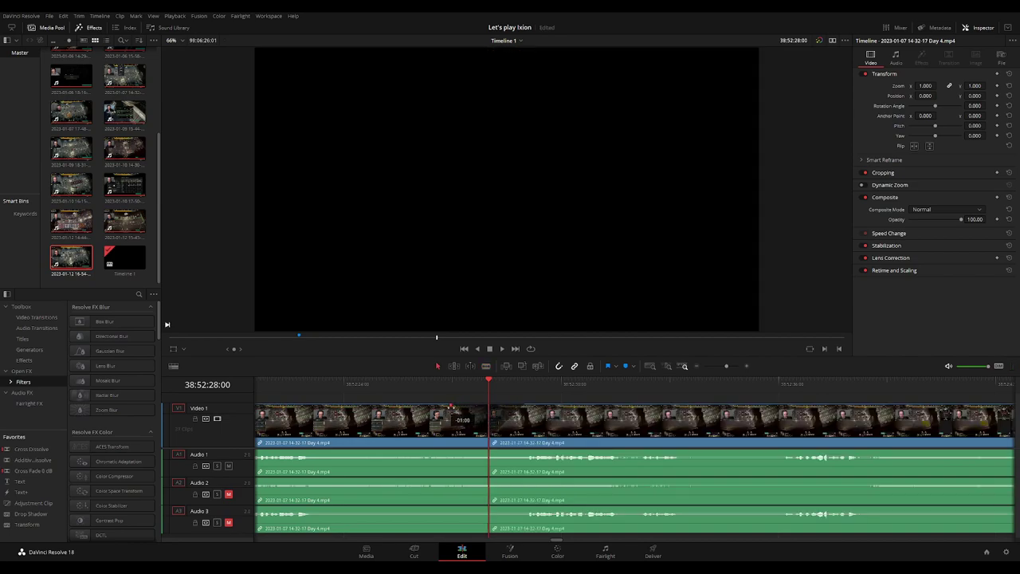
mouse_move(488, 451)
mouse_down()
mouse_move(447, 451)
mouse_move(525, 452)
mouse_up()
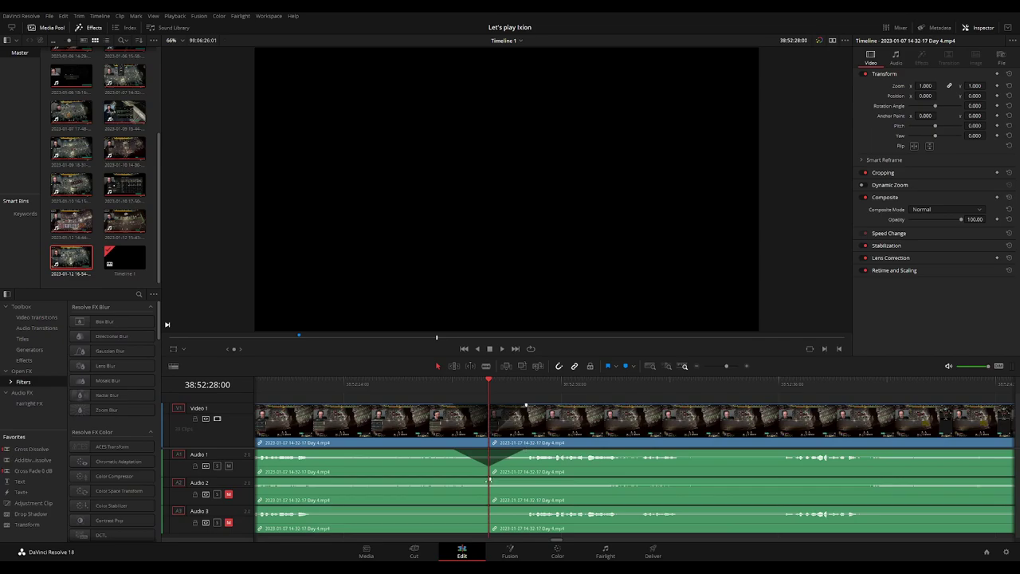
mouse_move(484, 481)
mouse_down()
mouse_move(456, 480)
mouse_move(520, 479)
mouse_up()
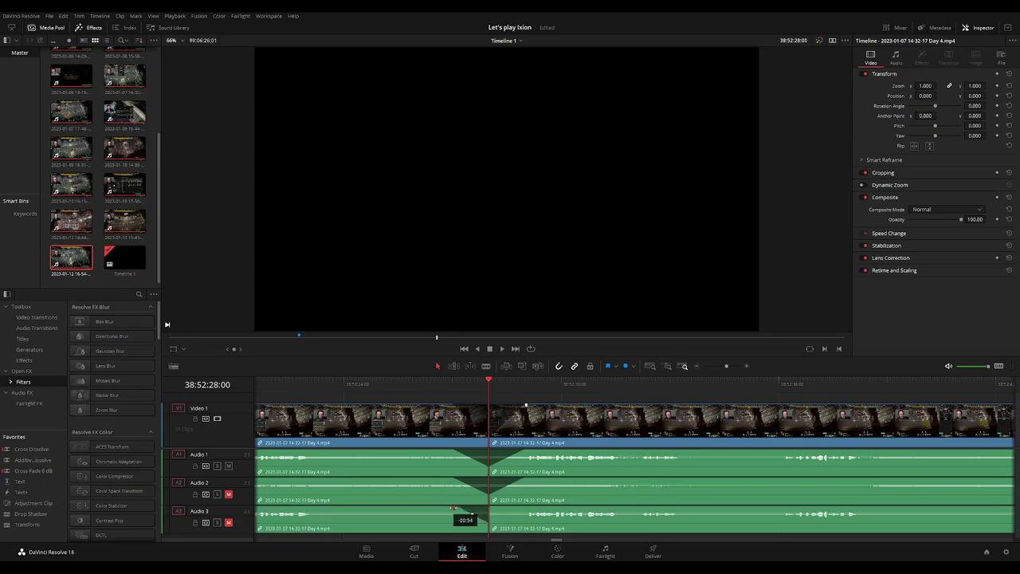
drag(487, 508, 517, 509)
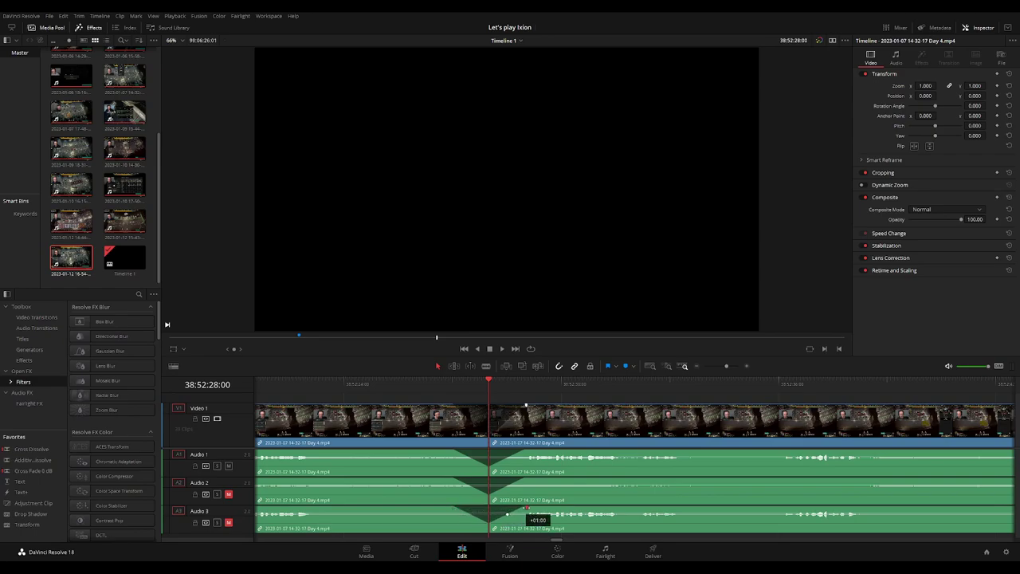
key(space)
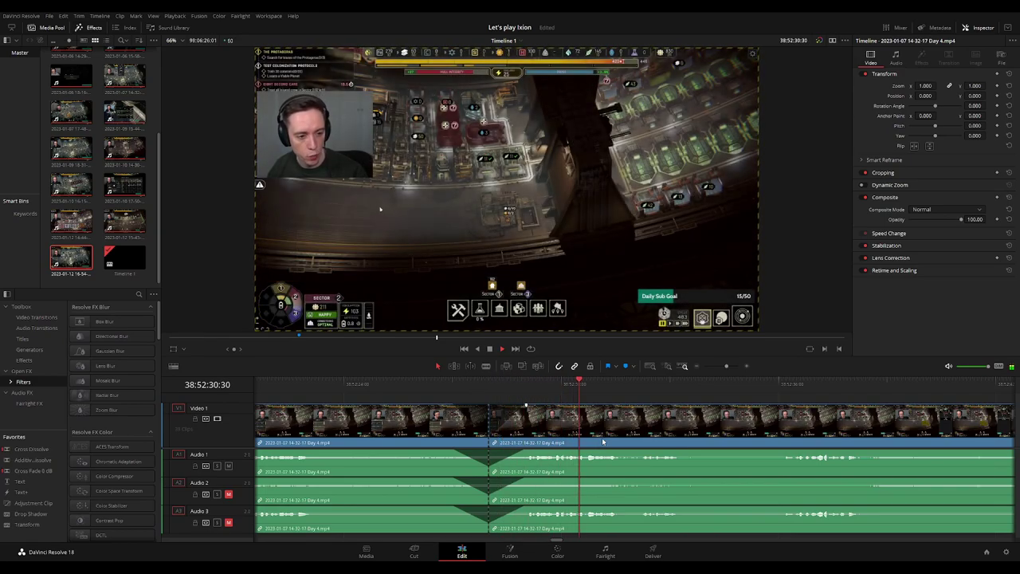
Undo back to the 38:52:28:00 split with the later part moved aside, then pan to show both pieces
scroll(662, 437, down, 4)
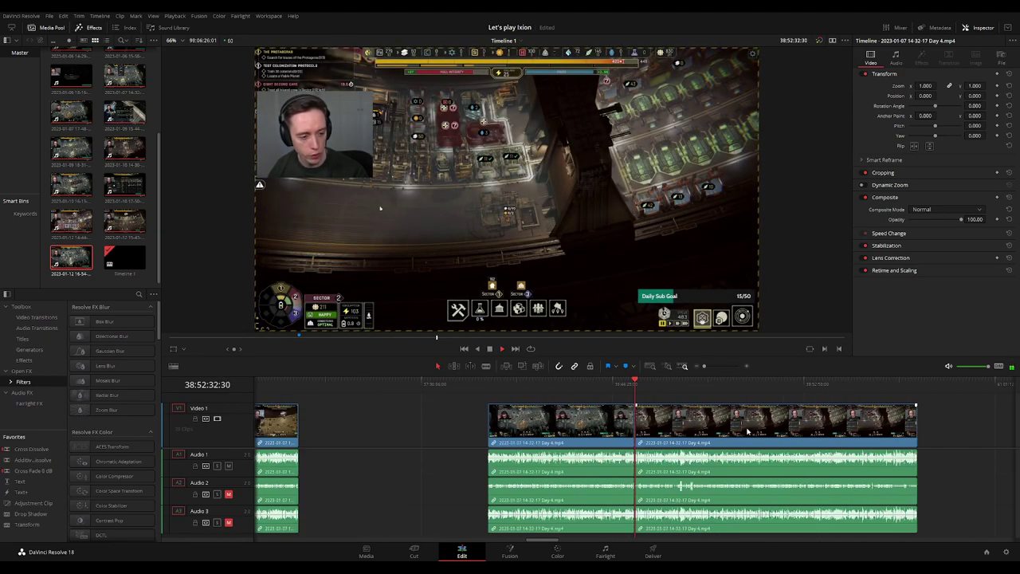
scroll(768, 433, right, 3)
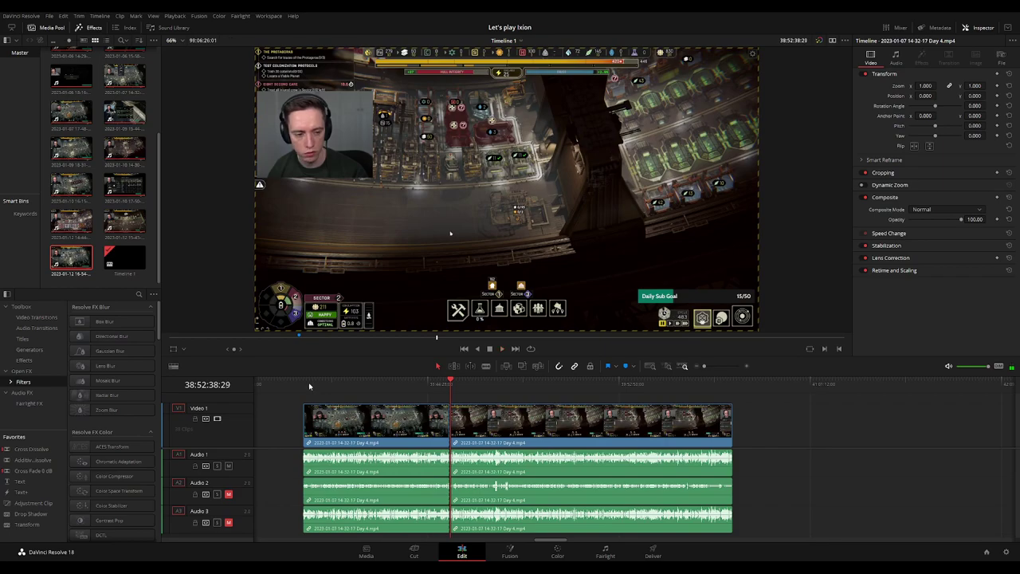
key(Home)
key(ctrl+z)
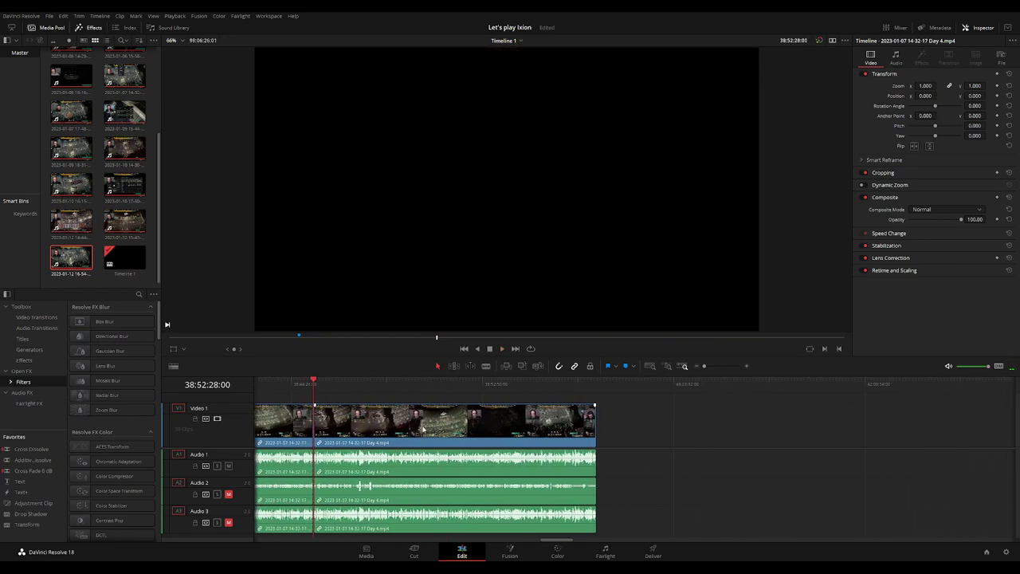
key(ctrl+z)
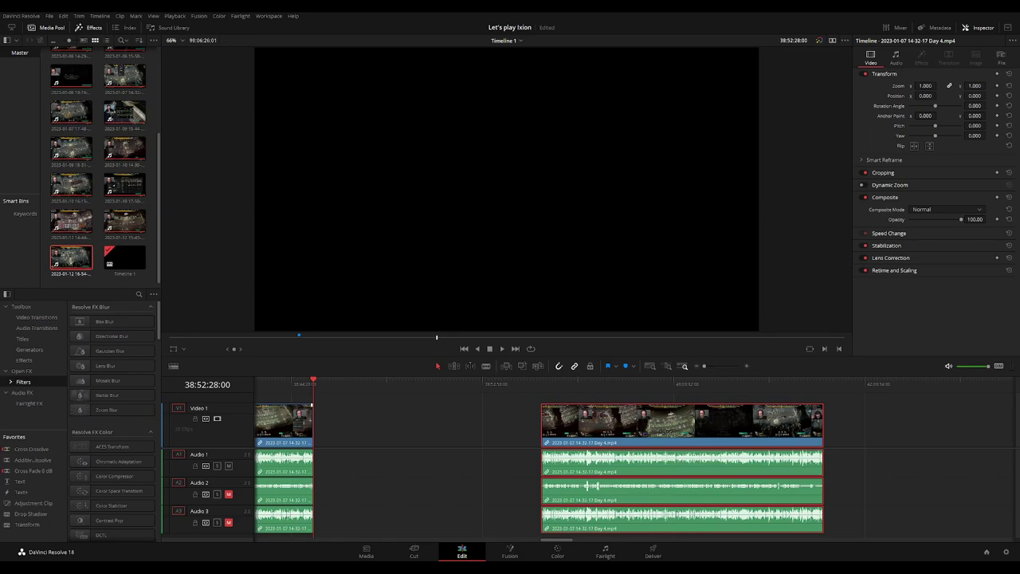
click(385, 422)
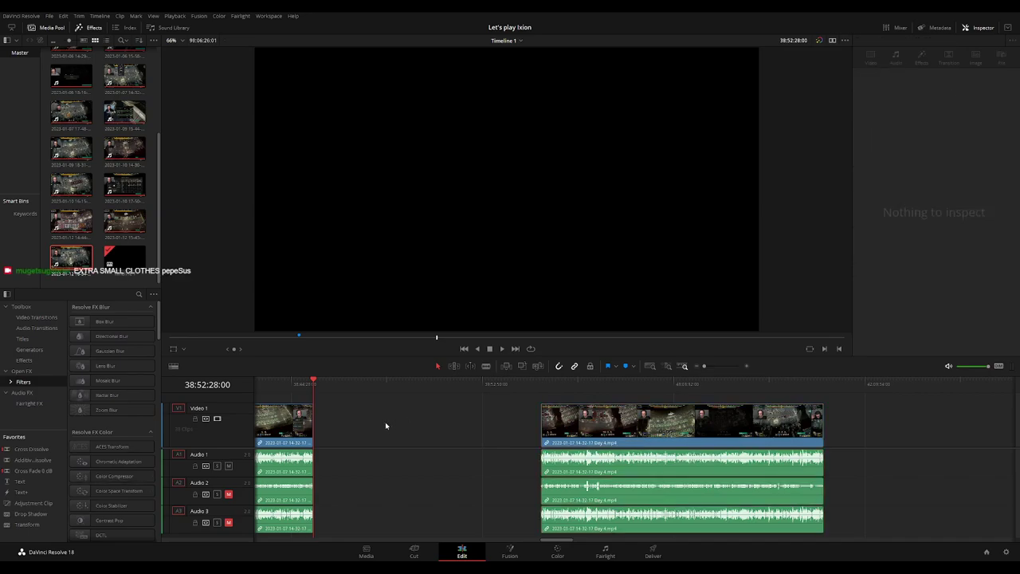
drag(376, 421, 517, 421)
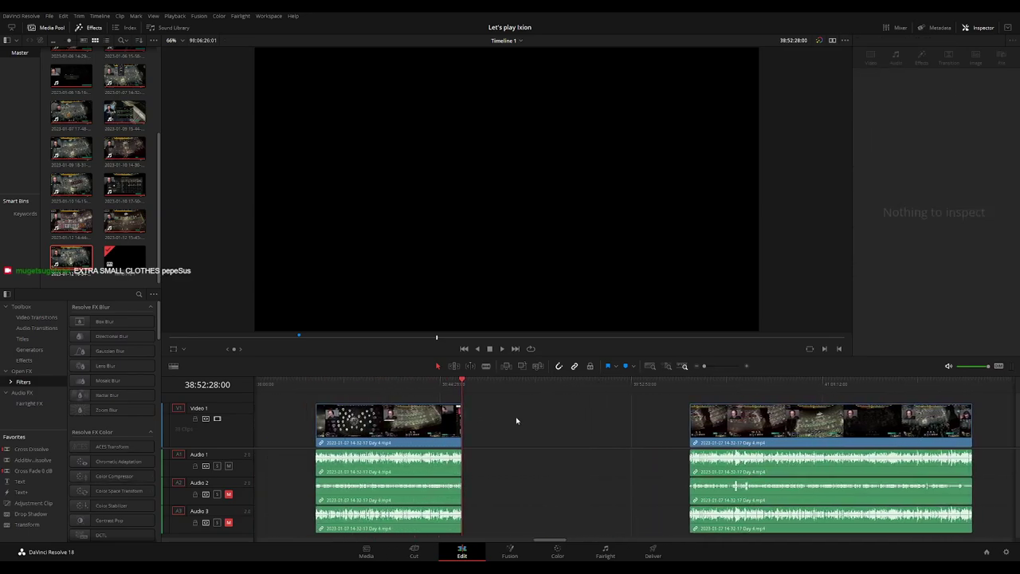
Add a marker at the cut, then slide the later Day 4 section left to start at 40:00:00:00
key(m)
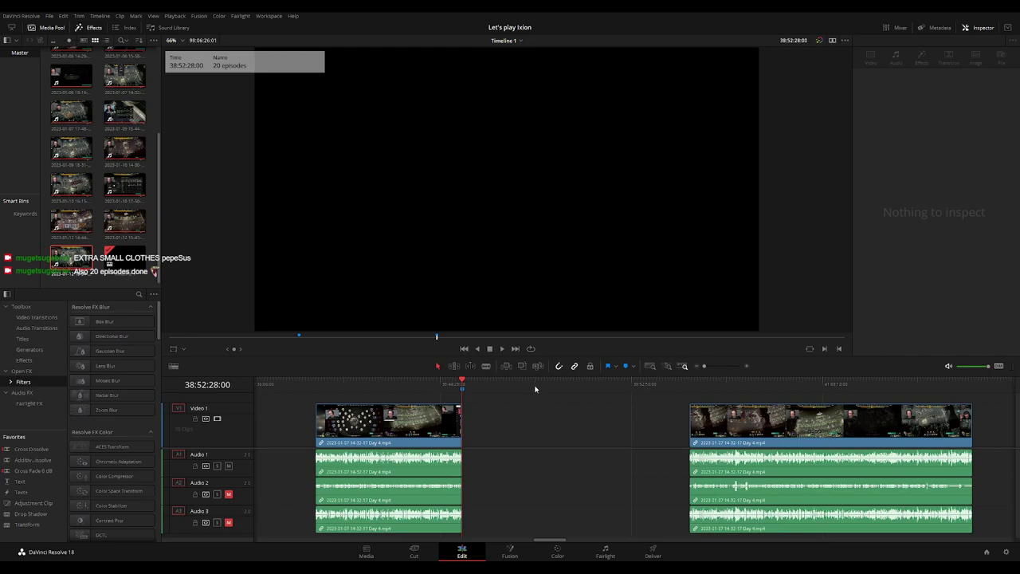
drag(535, 389, 658, 405)
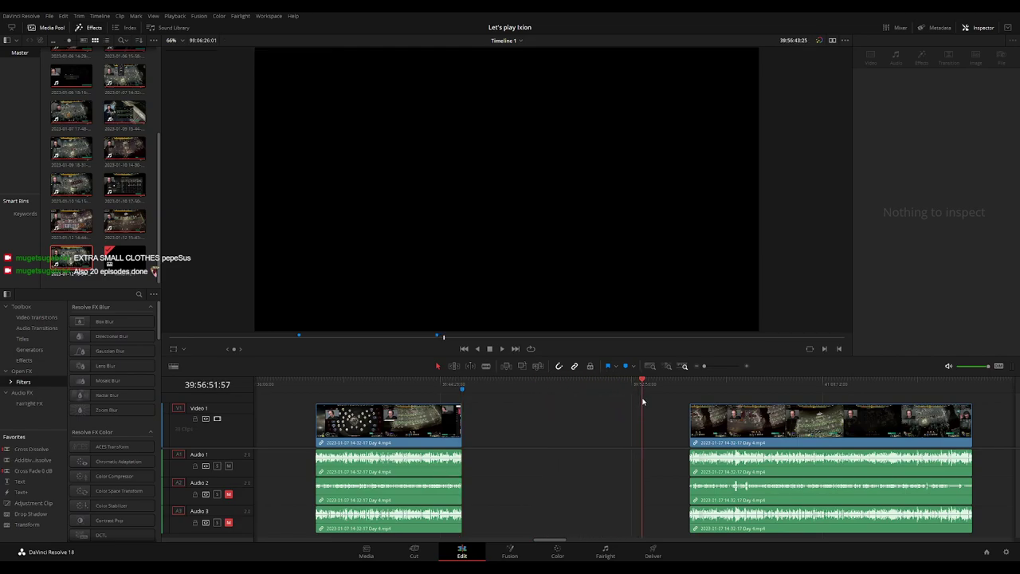
drag(726, 434, 687, 434)
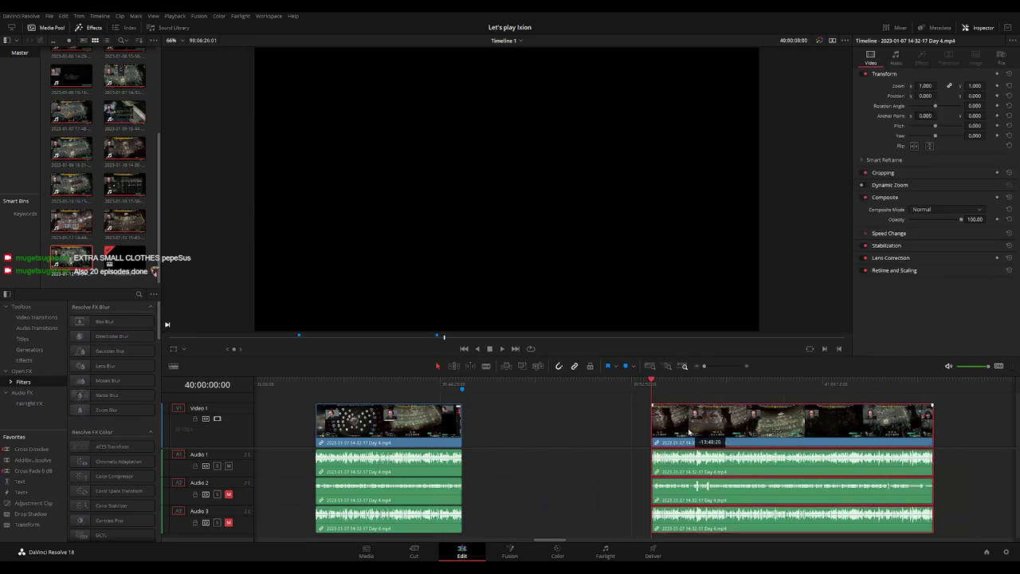
scroll(510, 389, right, 3)
key(space)
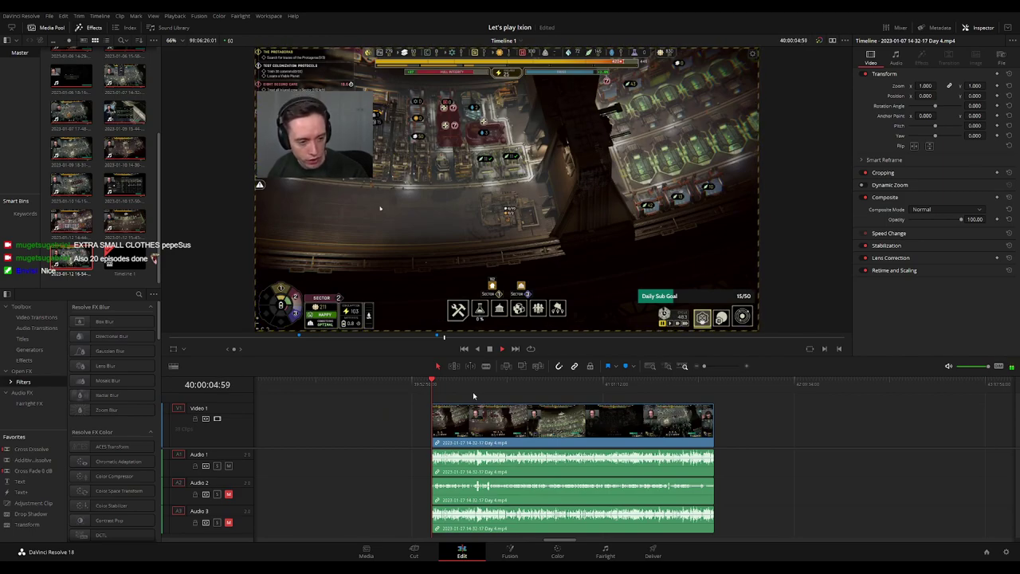
Scrub and replay around the Fargo 39 mission screen to park the playhead at 40:52:07:00
drag(473, 396, 580, 398)
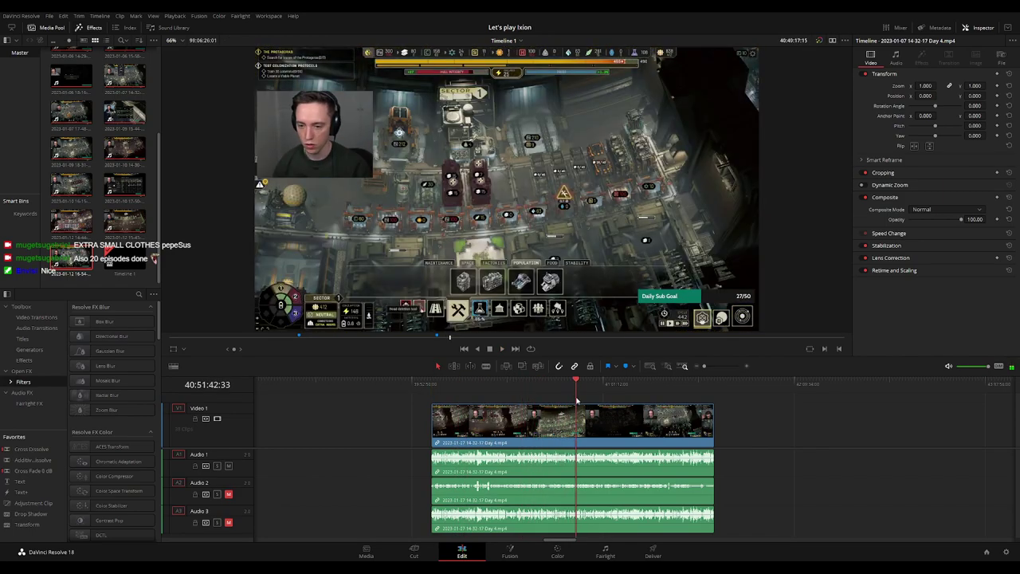
scroll(643, 403, up, 3)
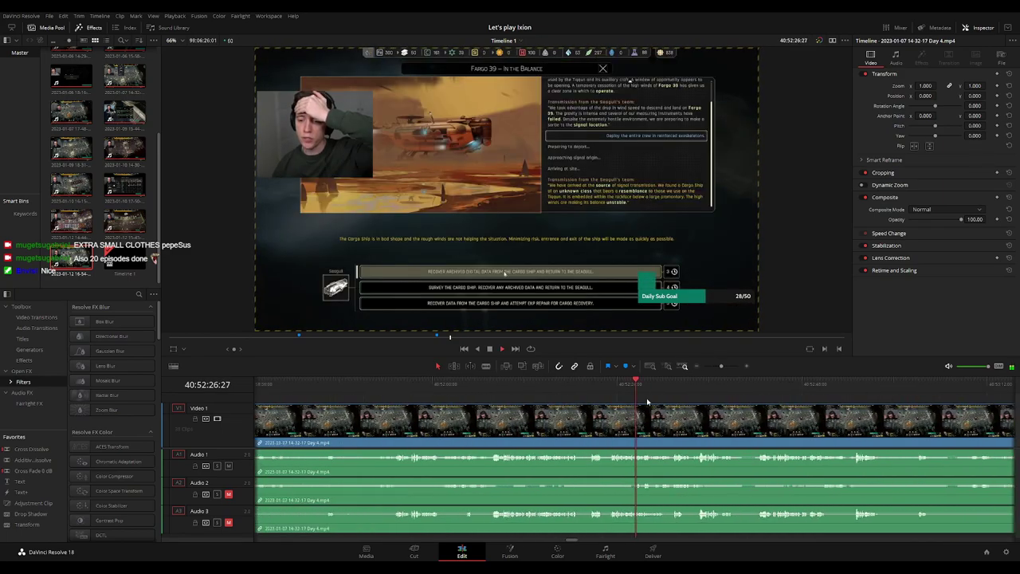
scroll(643, 403, down, 2)
click(610, 388)
scroll(610, 388, up, 1)
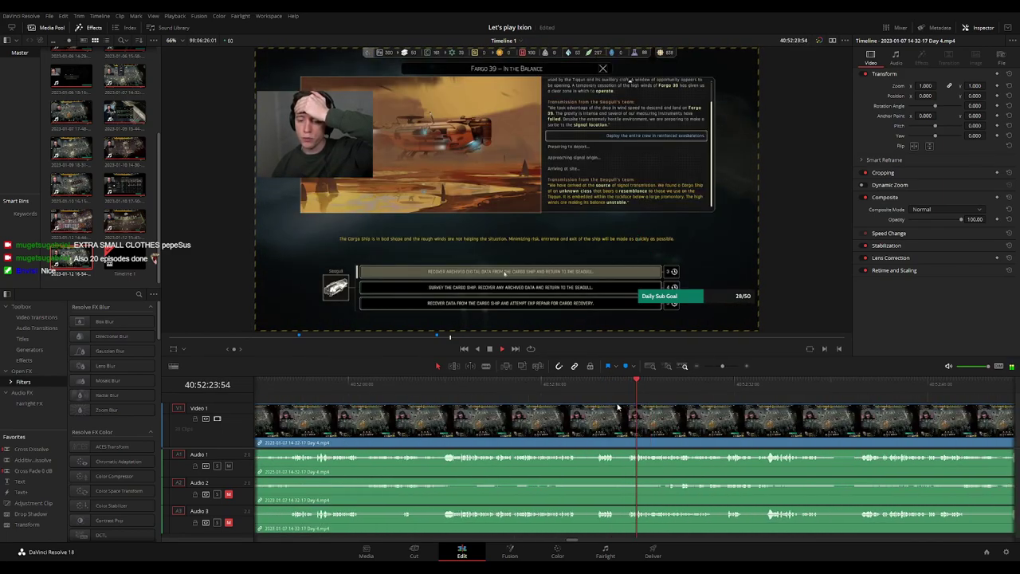
scroll(602, 388, down, 1)
click(598, 388)
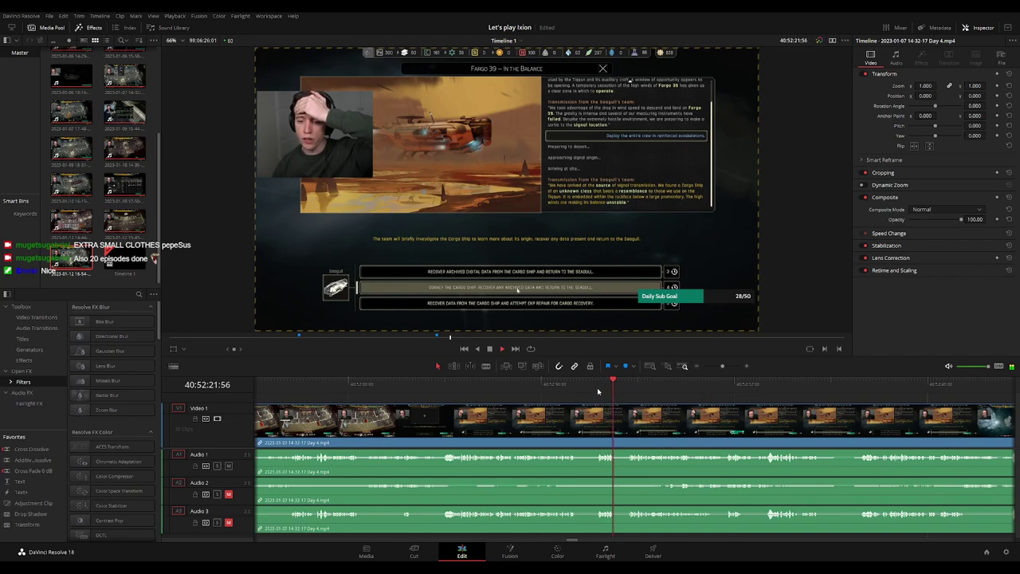
drag(510, 390, 444, 392)
key(space)
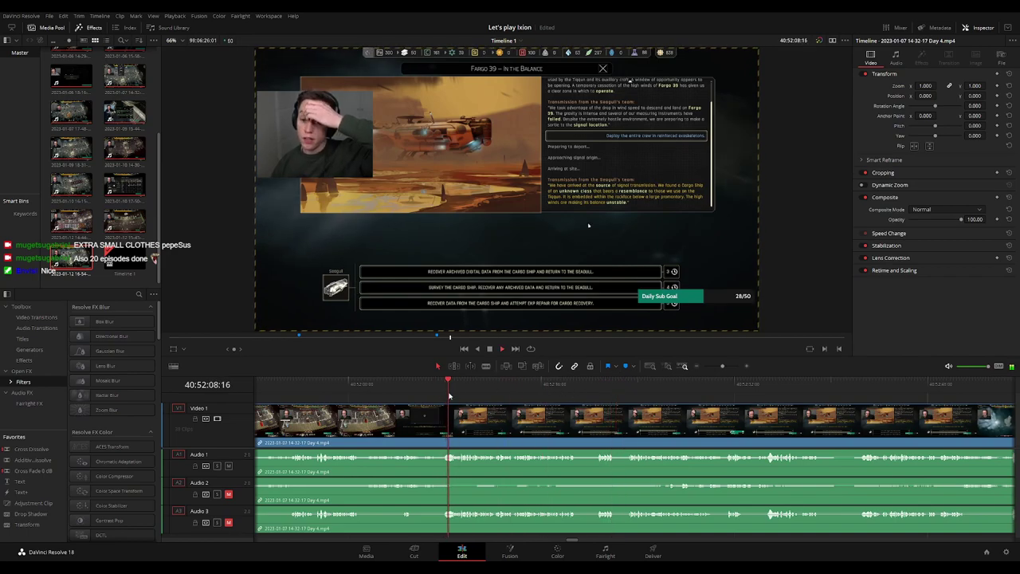
scroll(478, 392, up, 1)
click(493, 390)
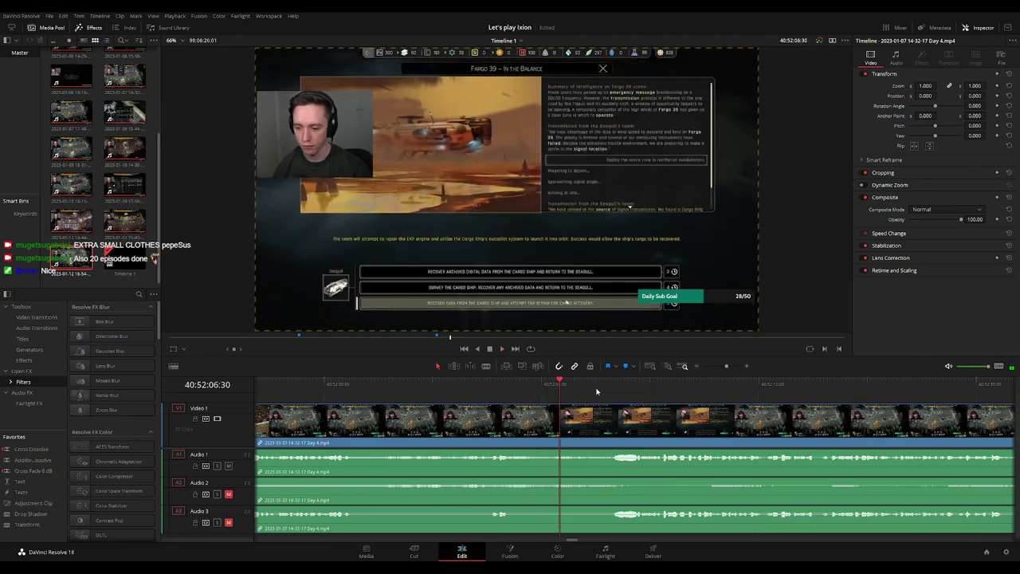
mouse_move(566, 390)
mouse_down()
mouse_move(600, 394)
mouse_move(579, 394)
mouse_up()
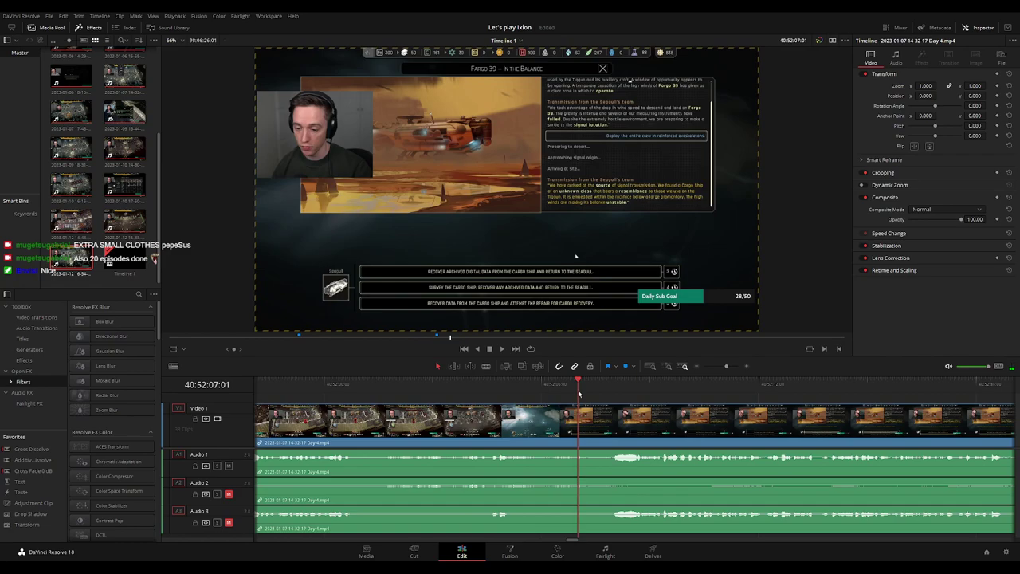
Blade all tracks at 40:52:07:00 and add fade ramps on Audio 1, 2 and 3 at the cut
click(580, 415)
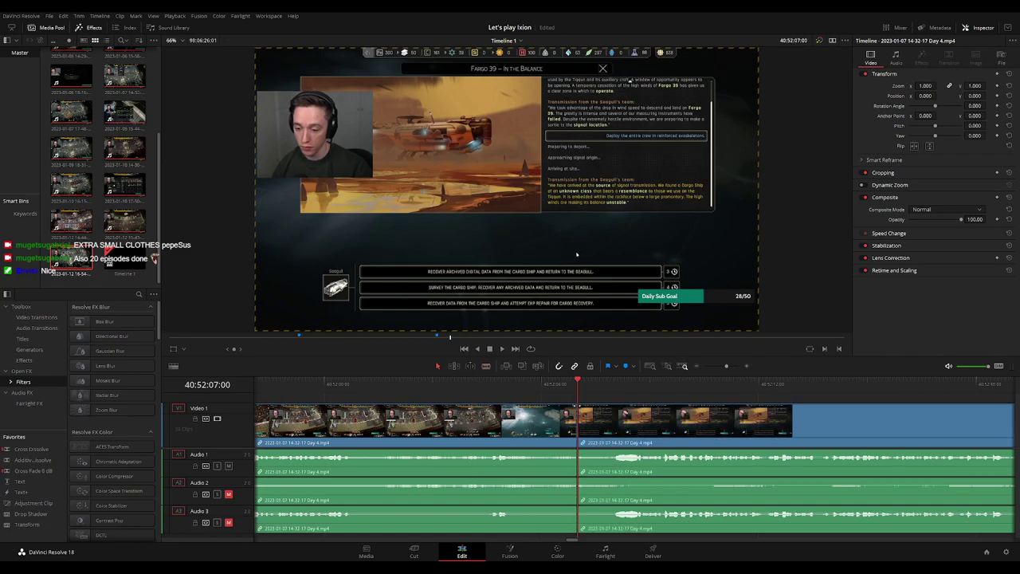
key(a)
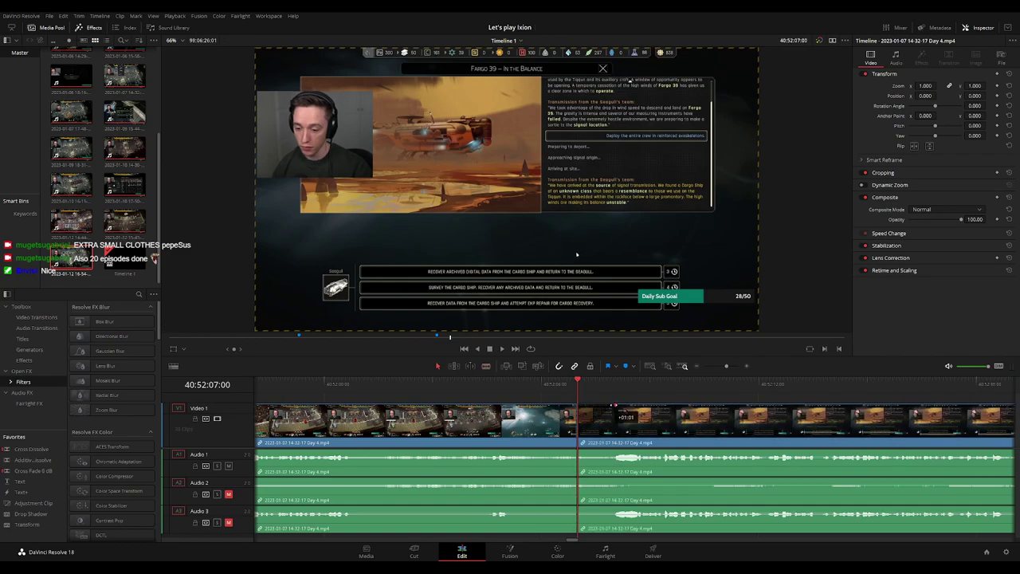
drag(614, 408, 556, 408)
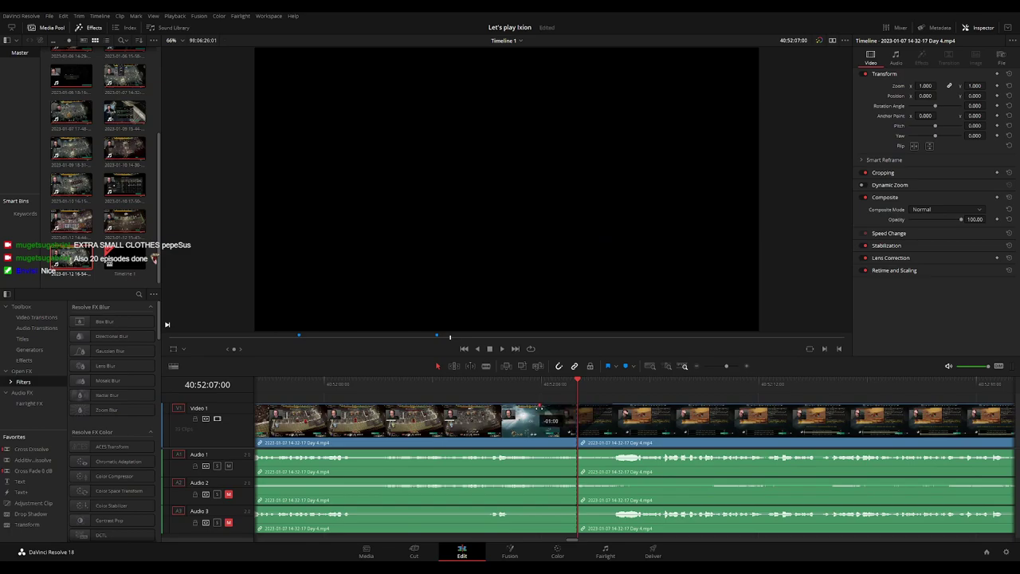
mouse_move(573, 453)
mouse_down()
mouse_move(552, 453)
mouse_move(603, 452)
mouse_up()
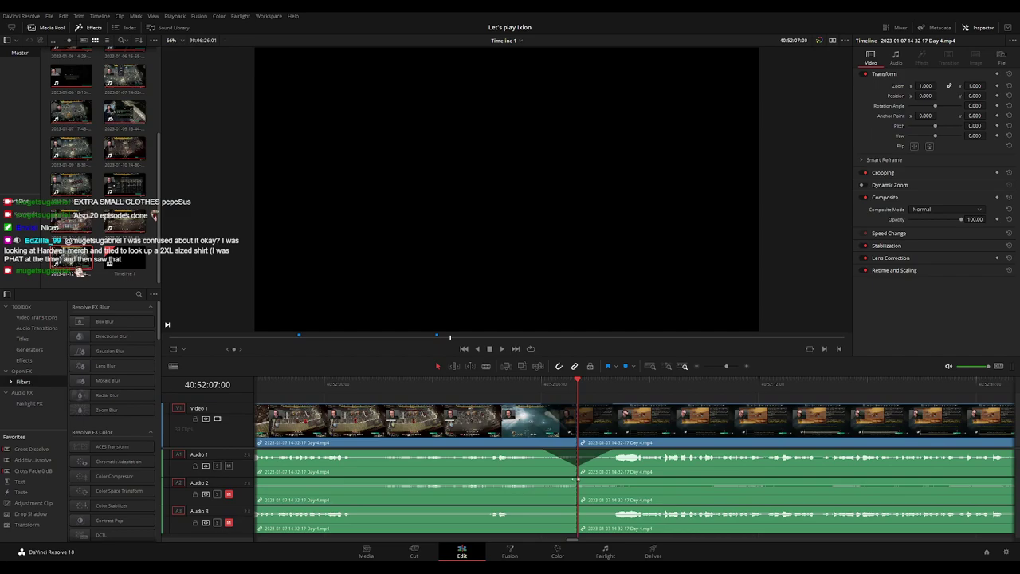
mouse_move(578, 478)
mouse_down()
mouse_move(539, 480)
mouse_move(618, 480)
mouse_up()
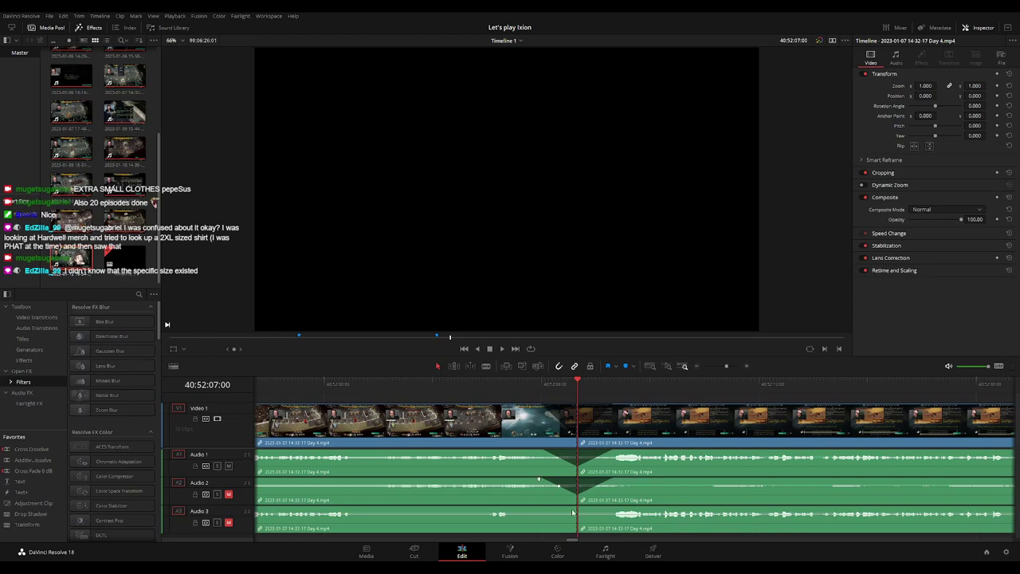
mouse_move(572, 512)
mouse_down()
mouse_move(539, 509)
mouse_move(614, 508)
mouse_up()
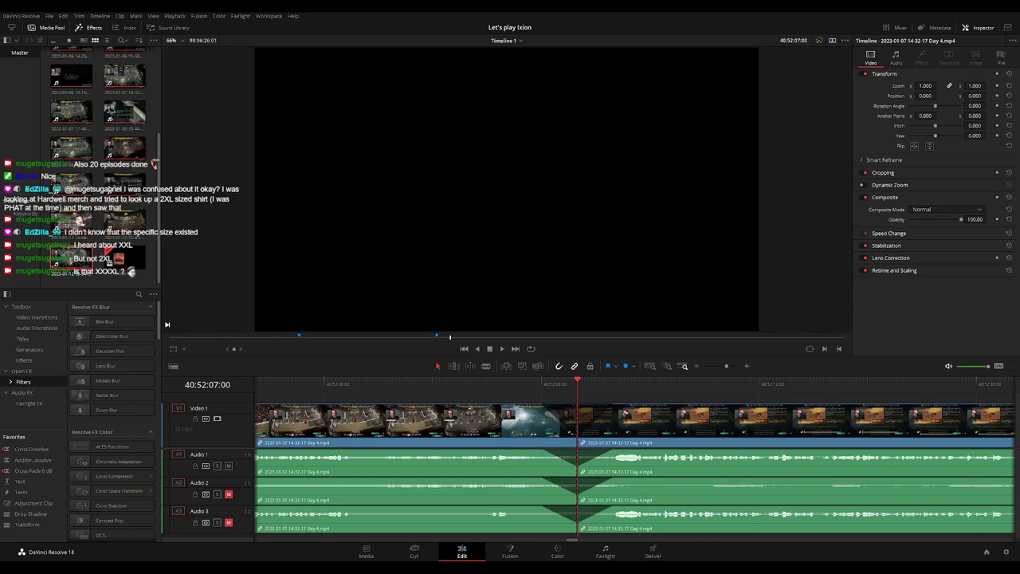
Play across the new cut, back out earlier edits and select the empty gap on the video track
key(space)
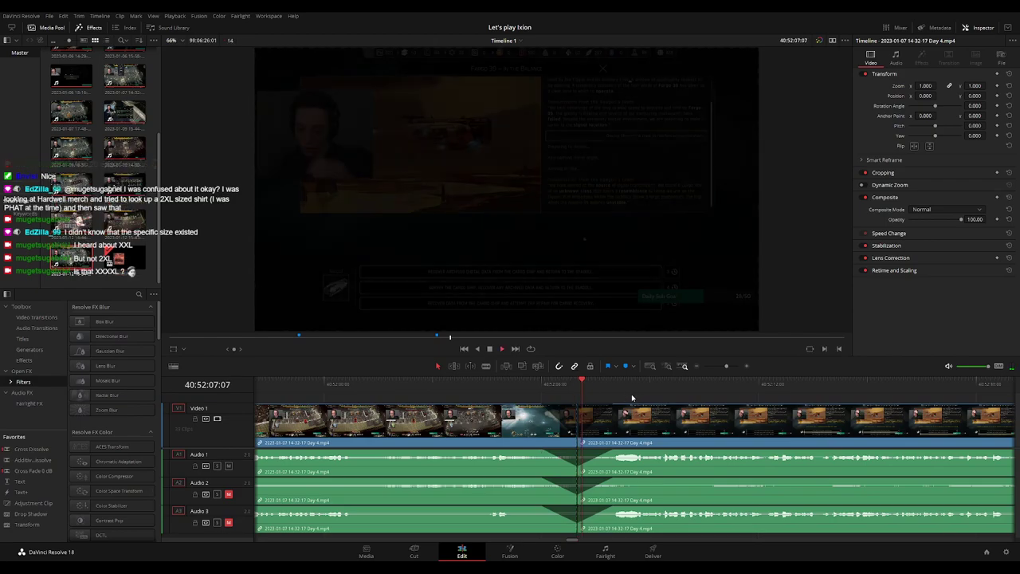
key(Delete)
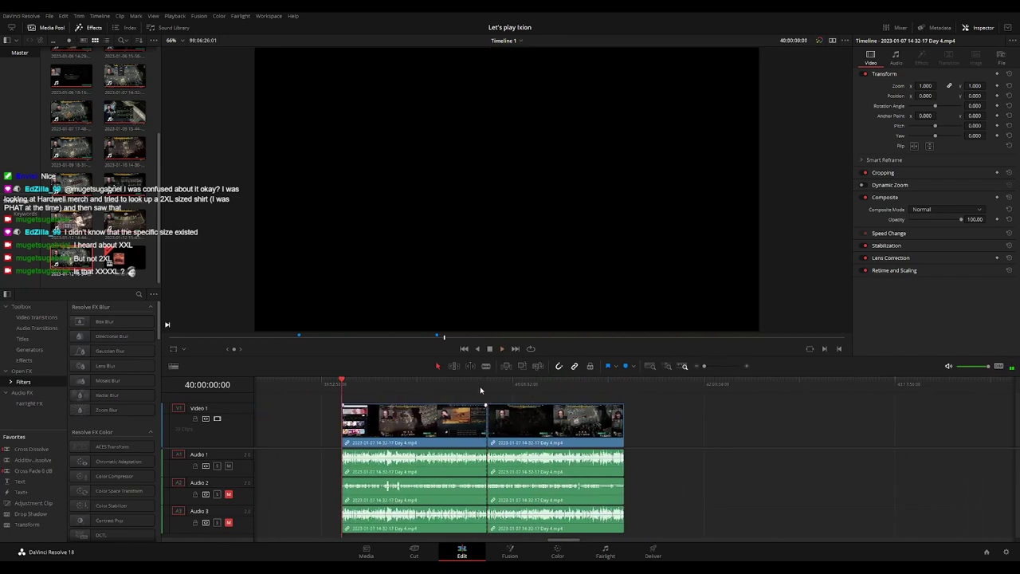
key(Delete)
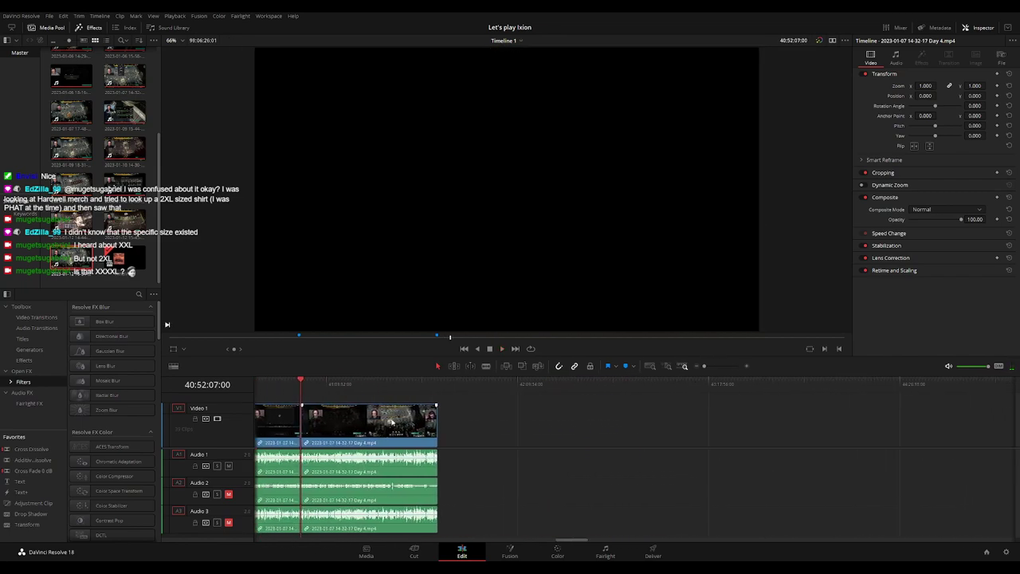
drag(336, 431, 540, 426)
click(409, 411)
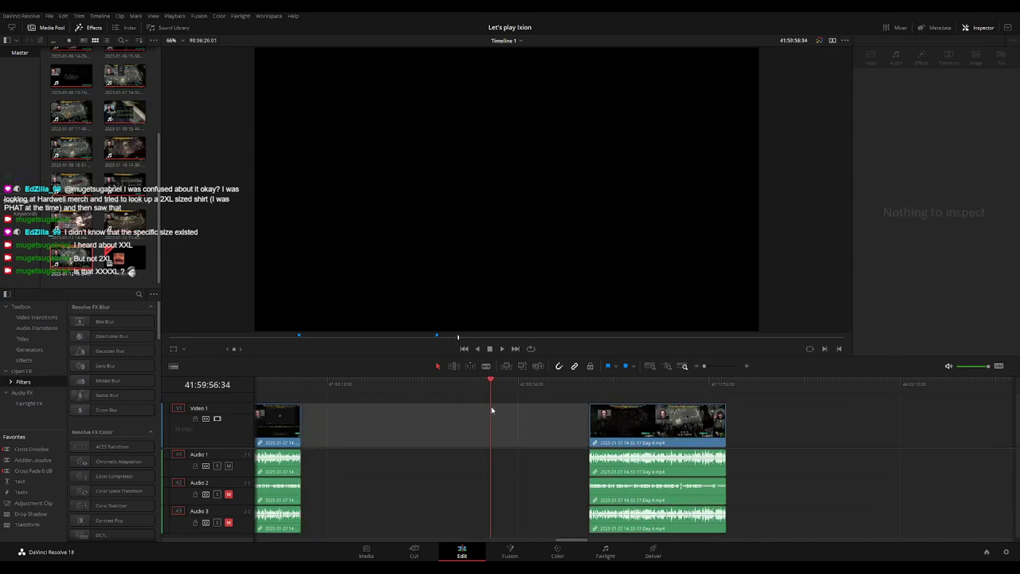
scroll(601, 391, down, 5)
drag(633, 390, 632, 390)
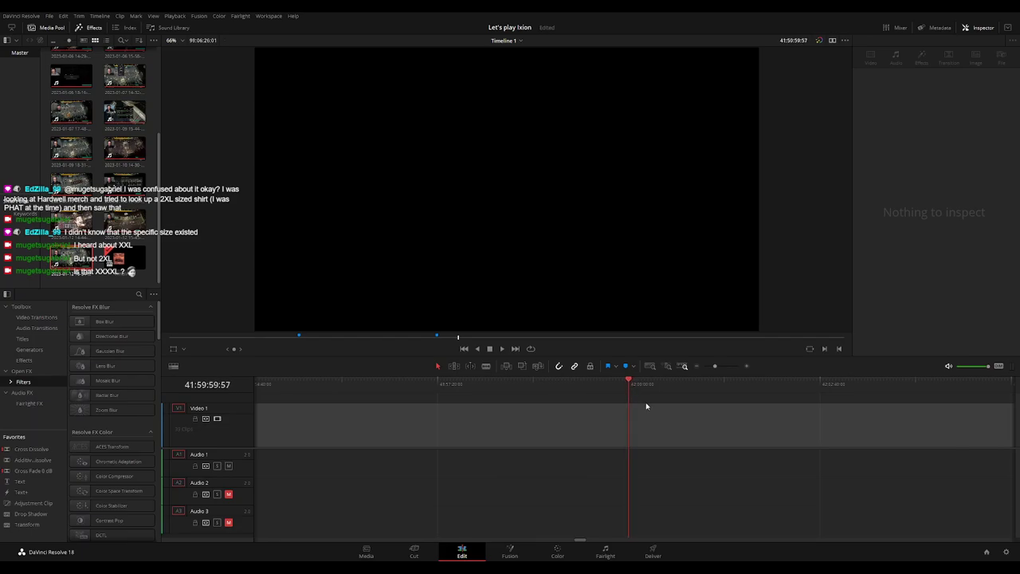
Slide the Day 4 part 2 clip left until it butts against the end of the Day 4 clip
scroll(661, 417, down, 3)
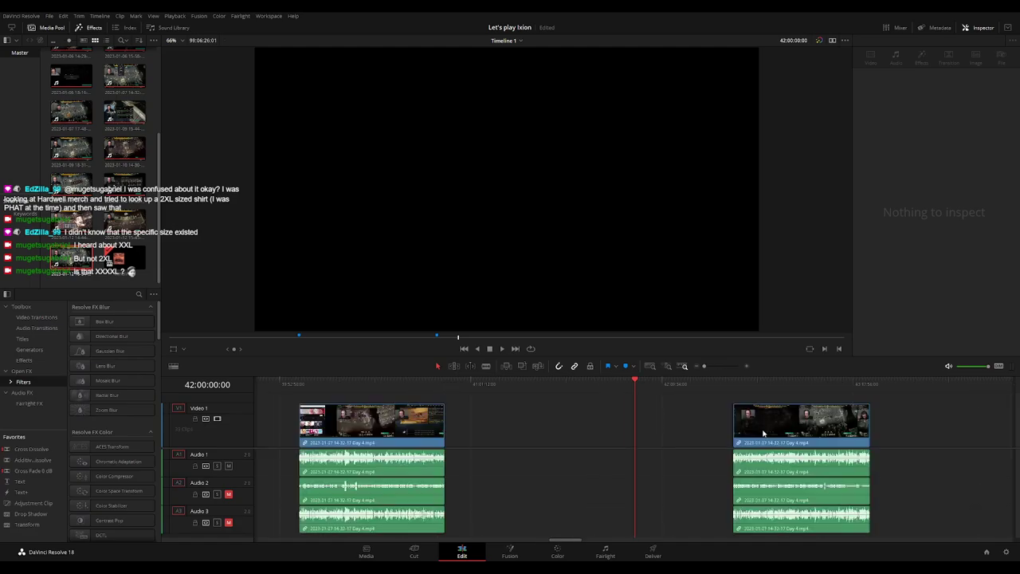
drag(765, 424, 667, 423)
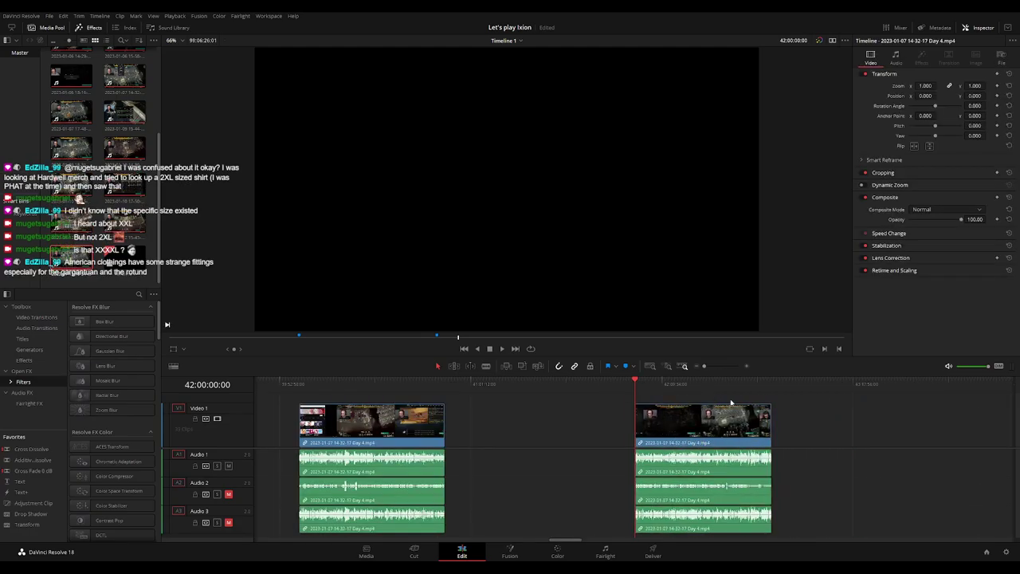
scroll(731, 403, right, 3)
key(Down)
scroll(704, 400, right, 3)
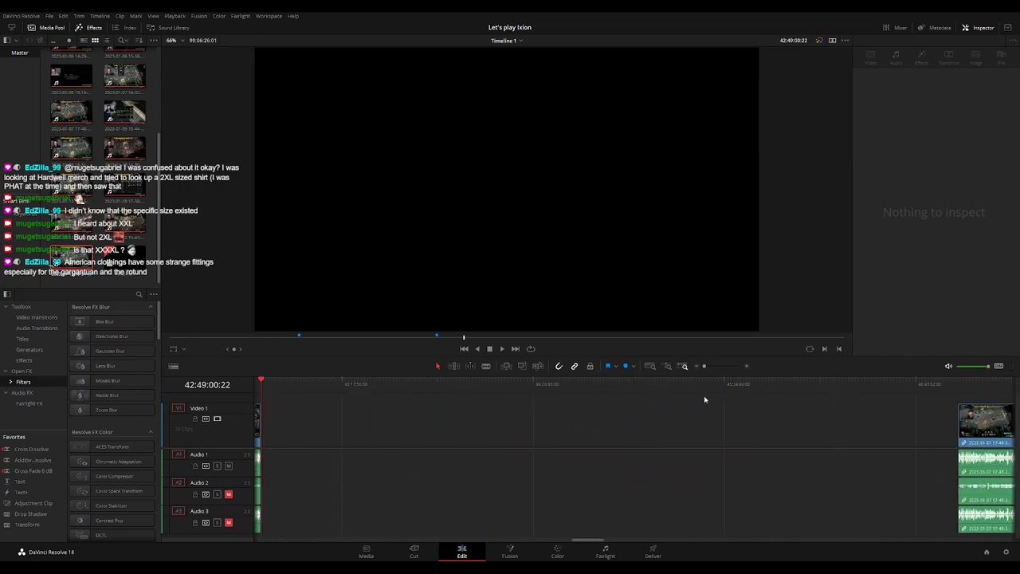
drag(986, 422, 459, 423)
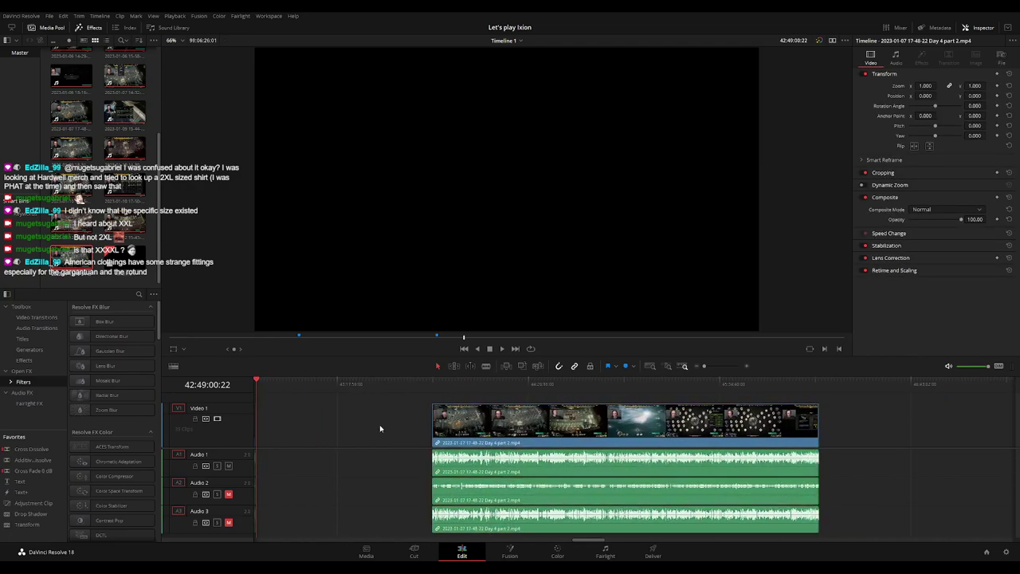
scroll(380, 429, left, 5)
drag(672, 426, 570, 398)
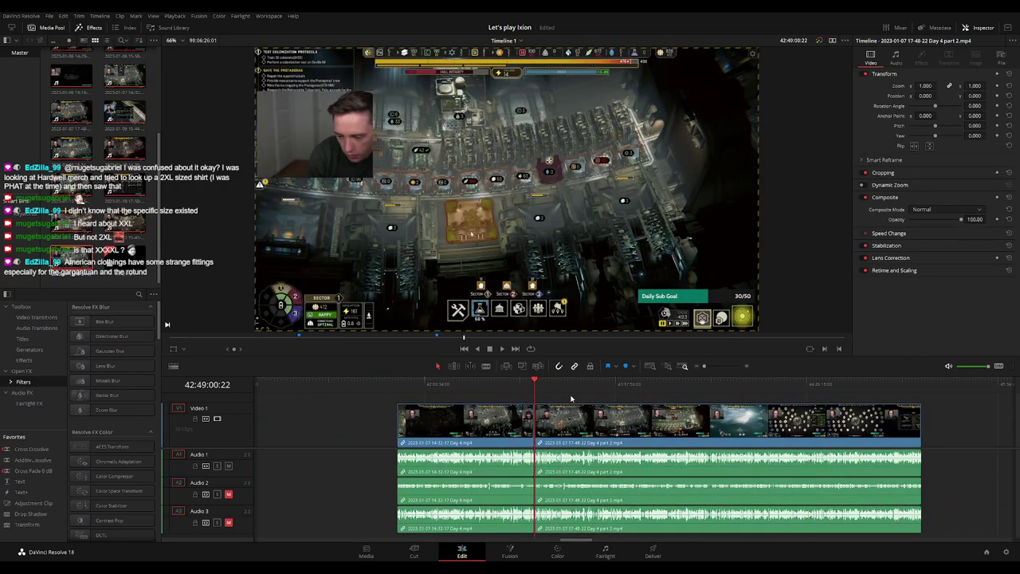
scroll(571, 399, up, 3)
Return the playhead to the Day 4 clip and tighten the join with part 2
click(565, 397)
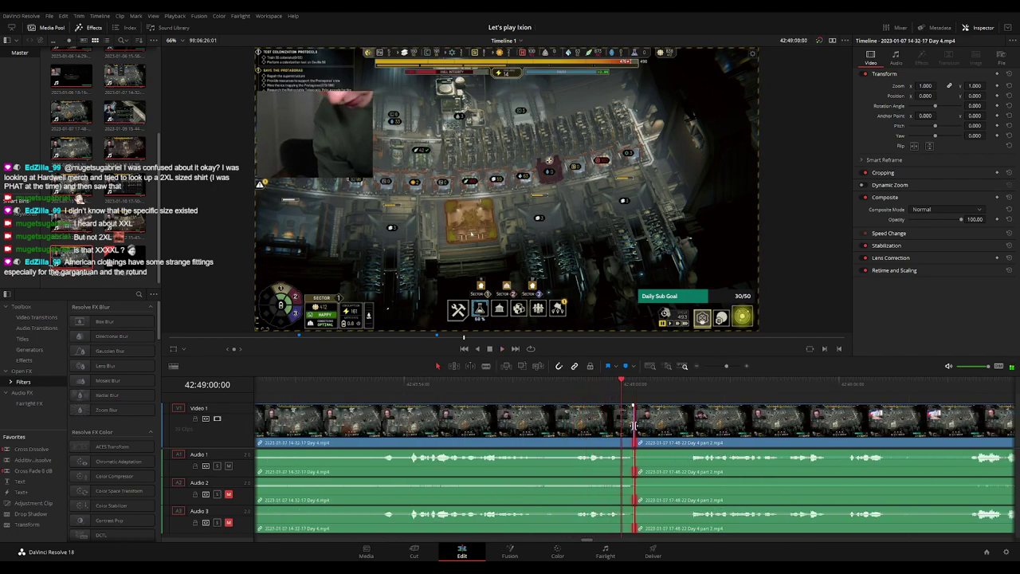
key(comma)
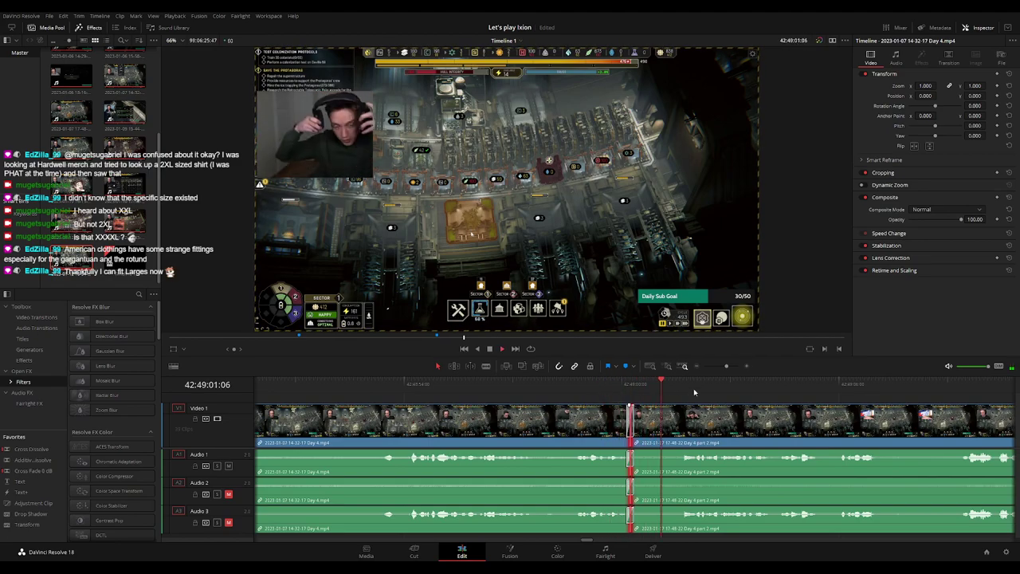
scroll(737, 401, down, 5)
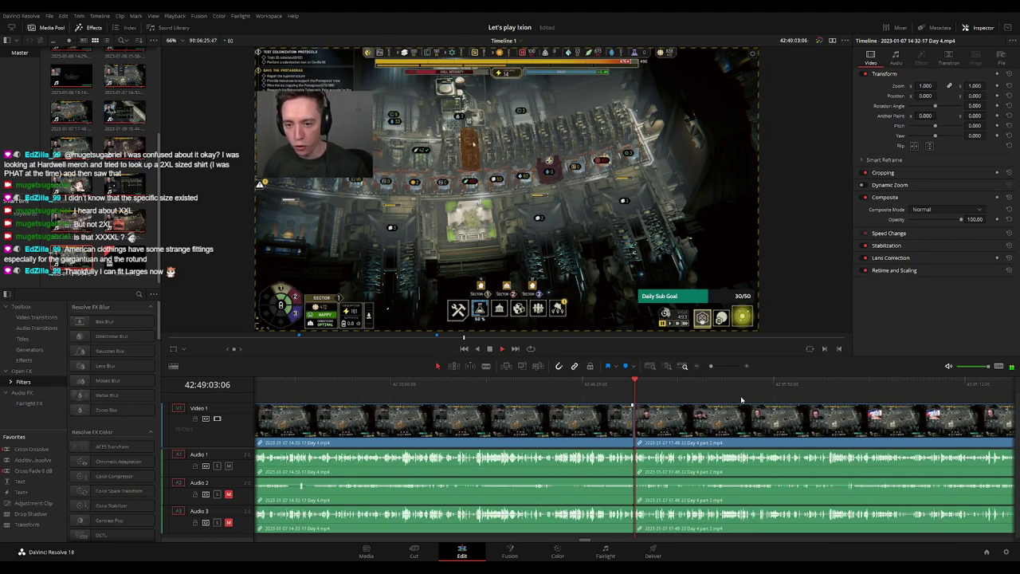
scroll(573, 393, right, 3)
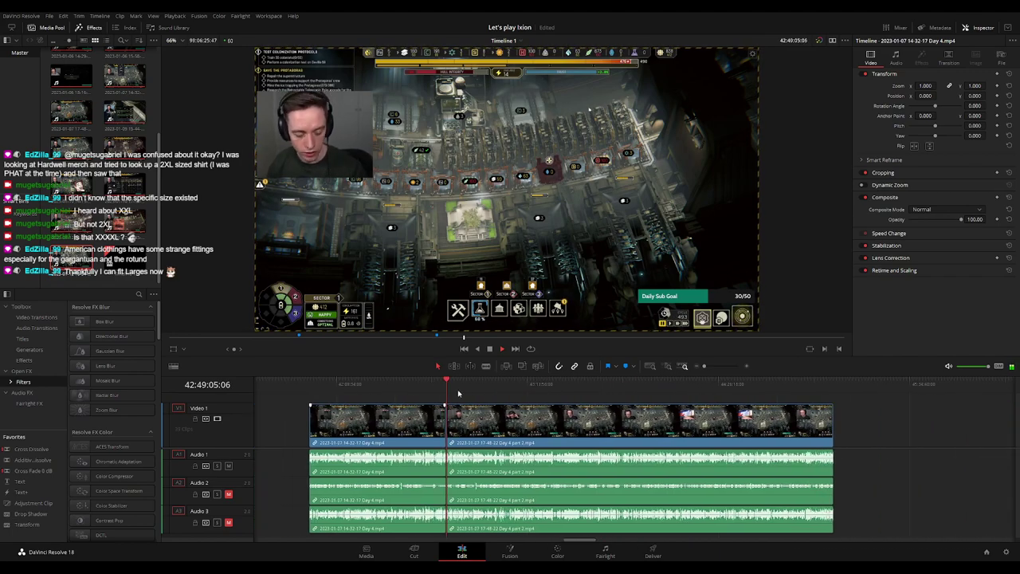
scroll(458, 393, up, 3)
Skip through the part 2 footage and park the playhead at 42:52:37:30
click(774, 385)
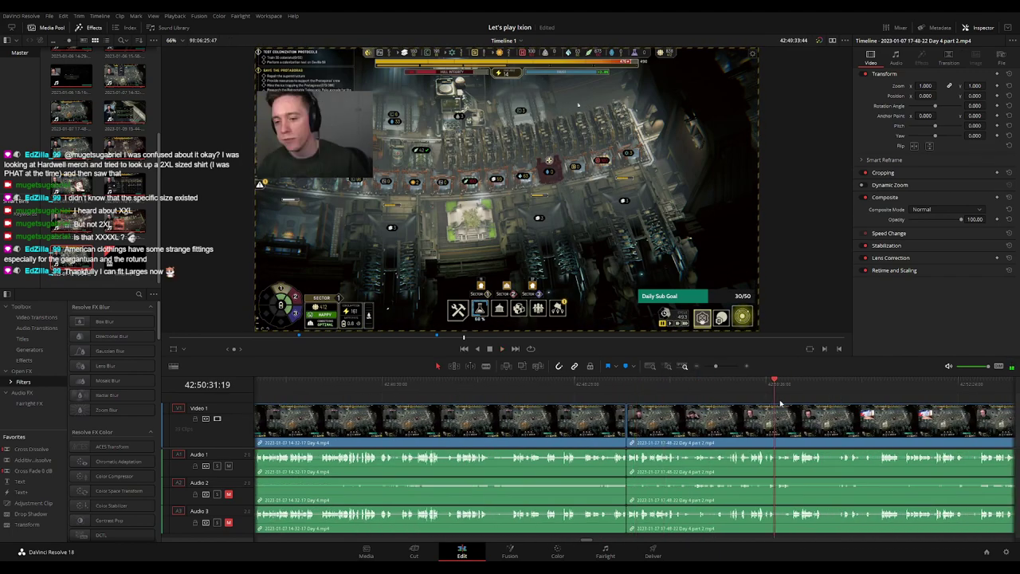
click(824, 384)
click(884, 384)
scroll(621, 406, right, 4)
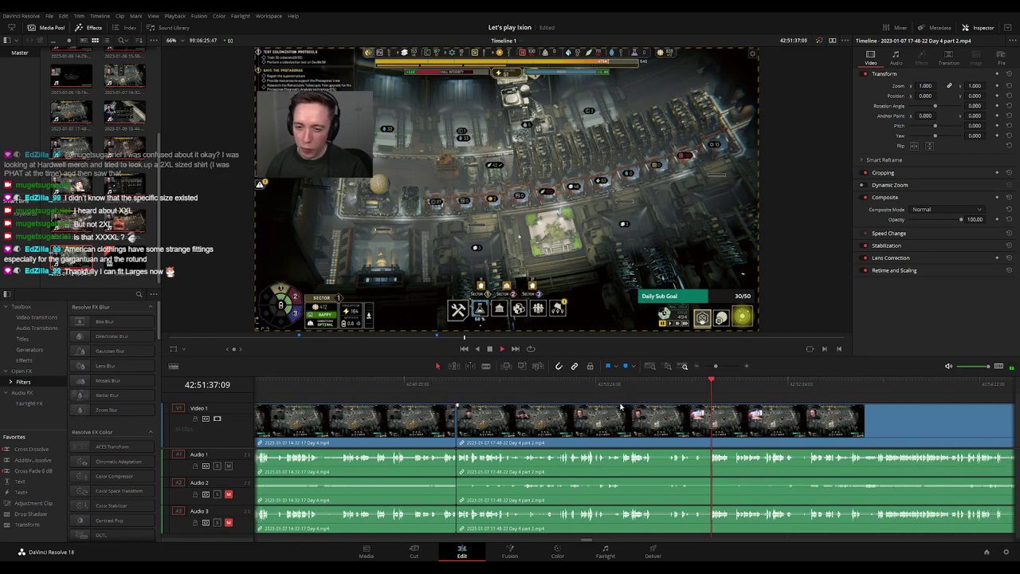
scroll(621, 406, right, 3)
click(611, 388)
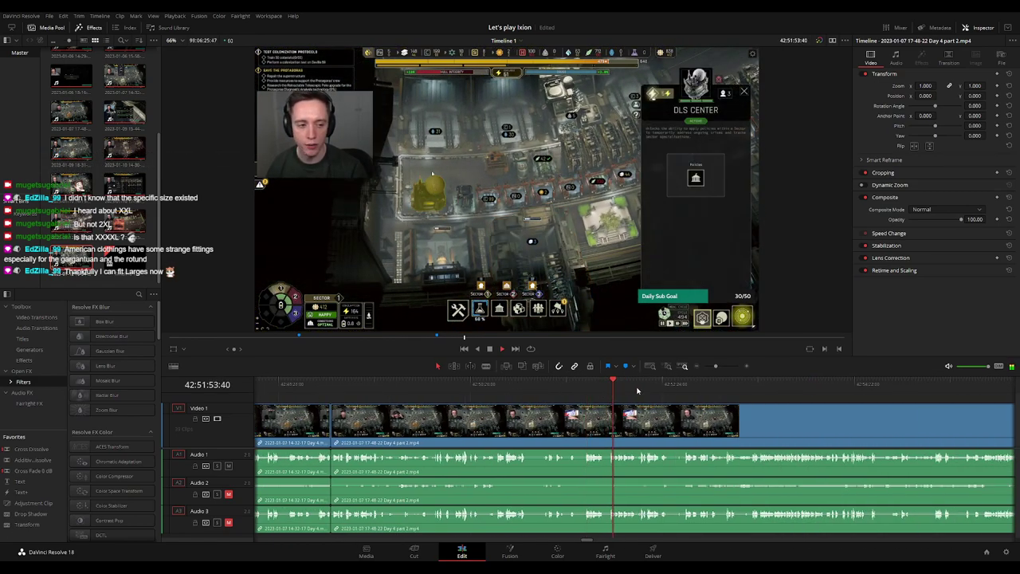
click(637, 391)
scroll(689, 415, right, 3)
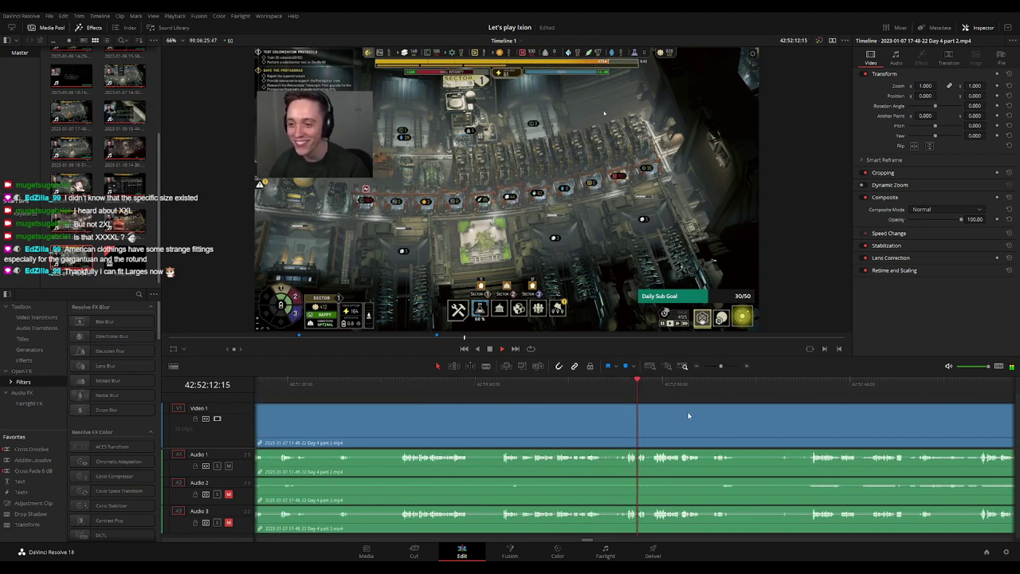
click(661, 388)
scroll(590, 391, right, 3)
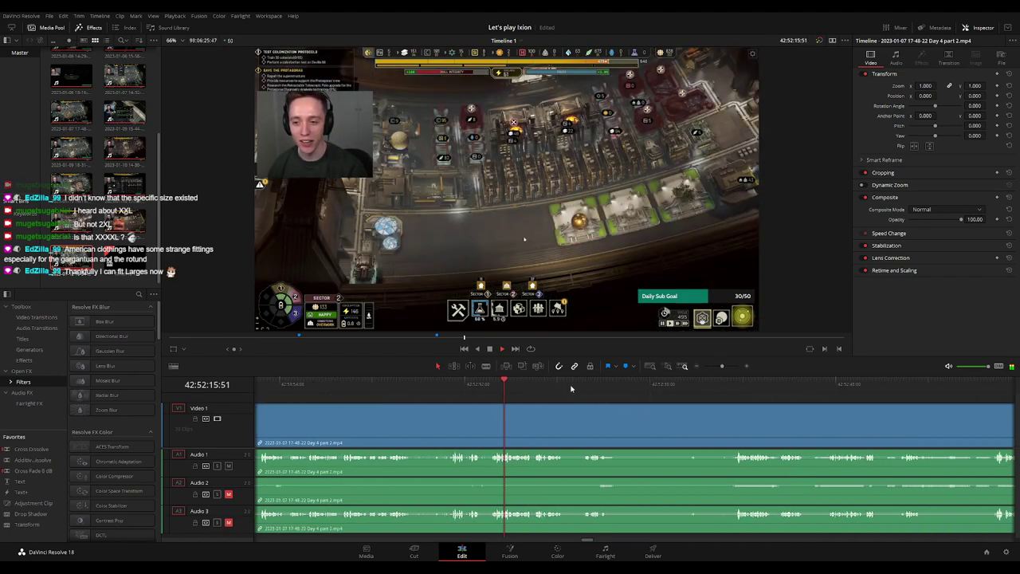
click(583, 388)
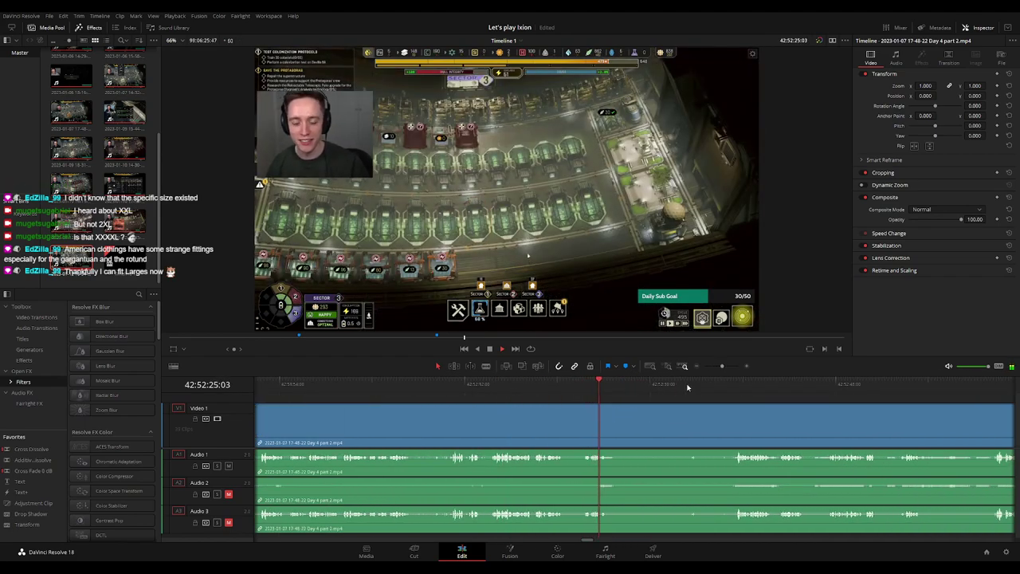
click(733, 389)
scroll(729, 403, right, 2)
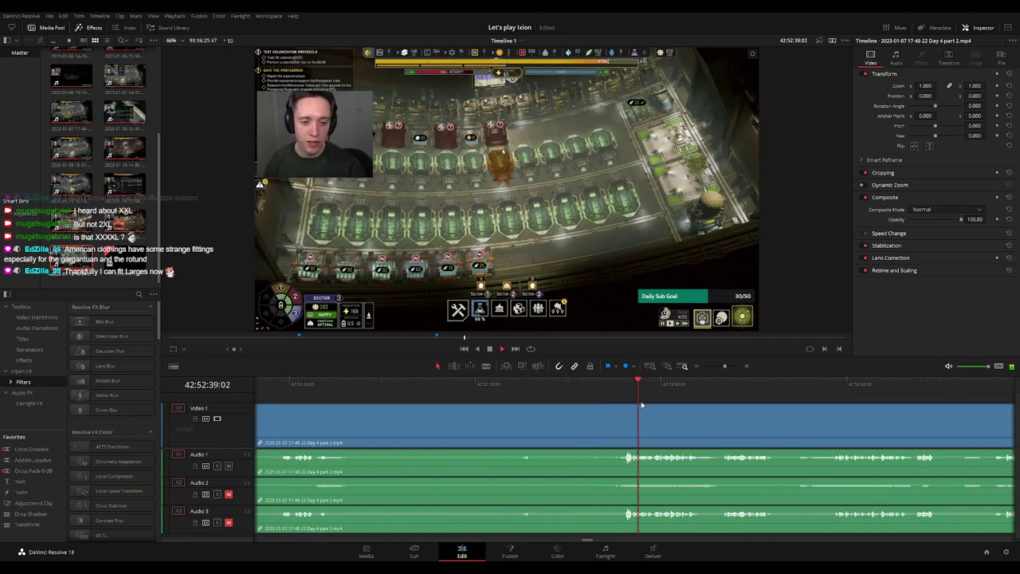
scroll(606, 406, up, 1)
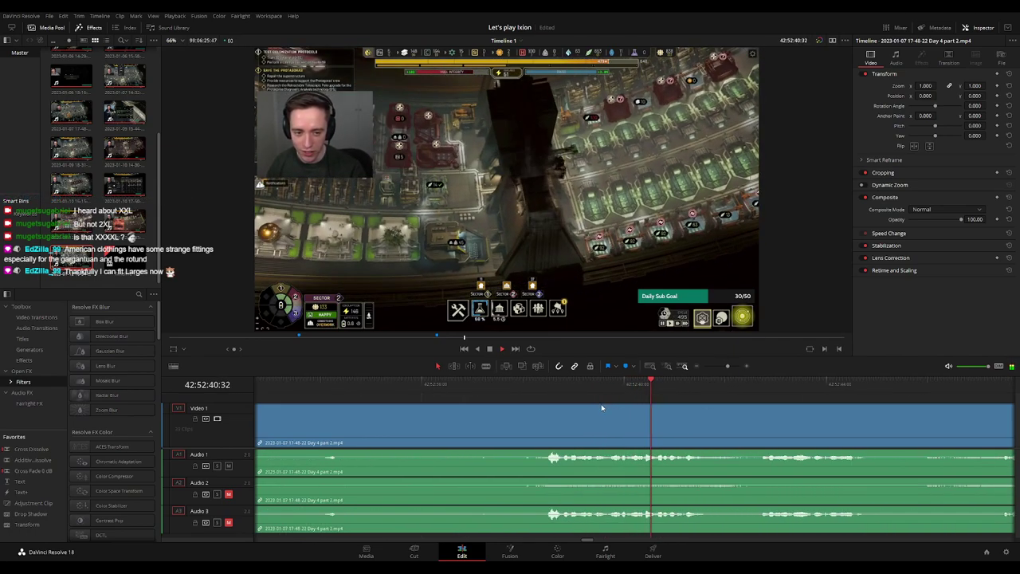
click(547, 386)
click(503, 391)
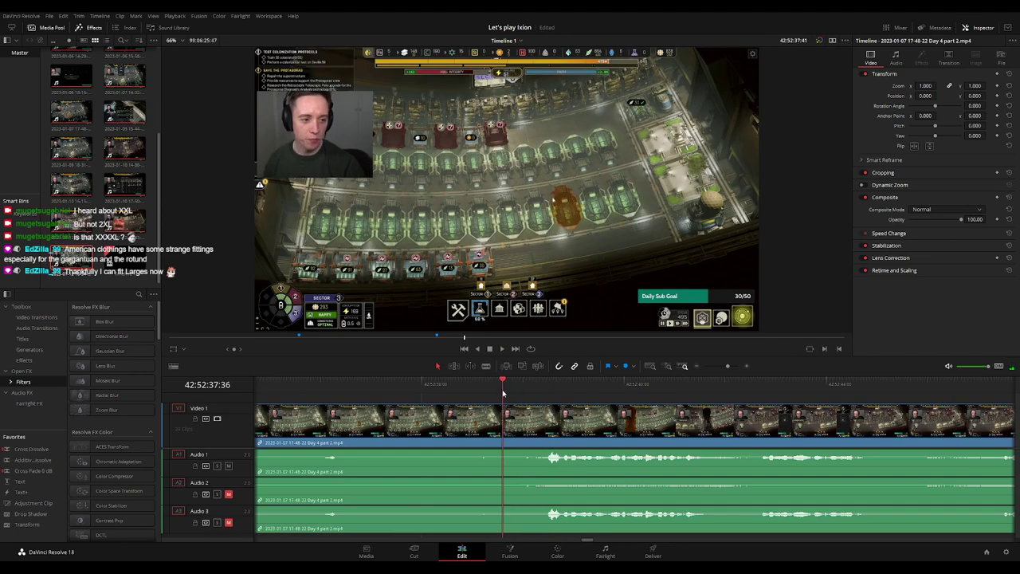
drag(503, 393, 496, 393)
Blade all tracks at 42:52:37:30 and fade Audio 1, 2 and 3 out into the cut
key(ctrl+b)
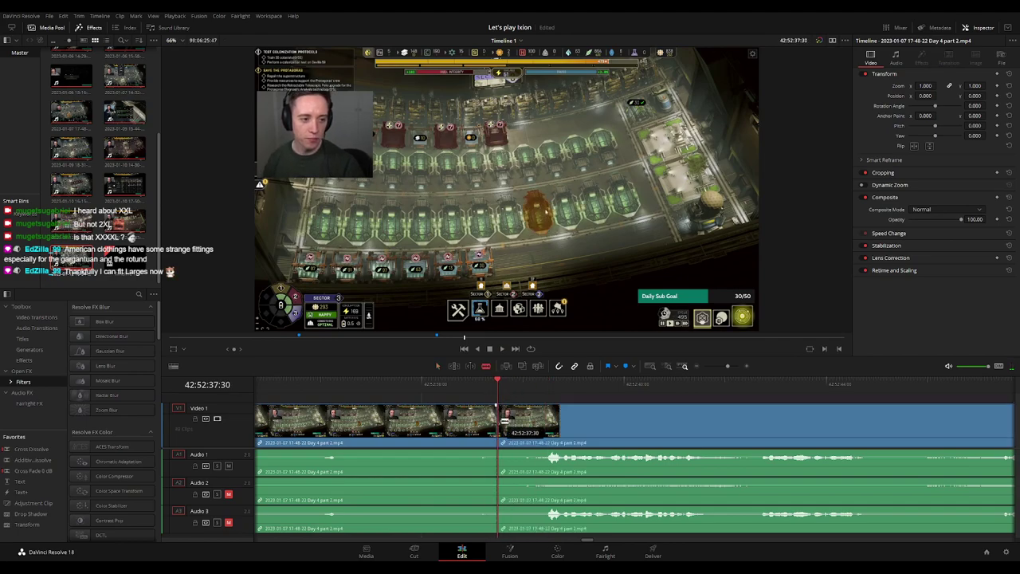
drag(549, 408, 456, 405)
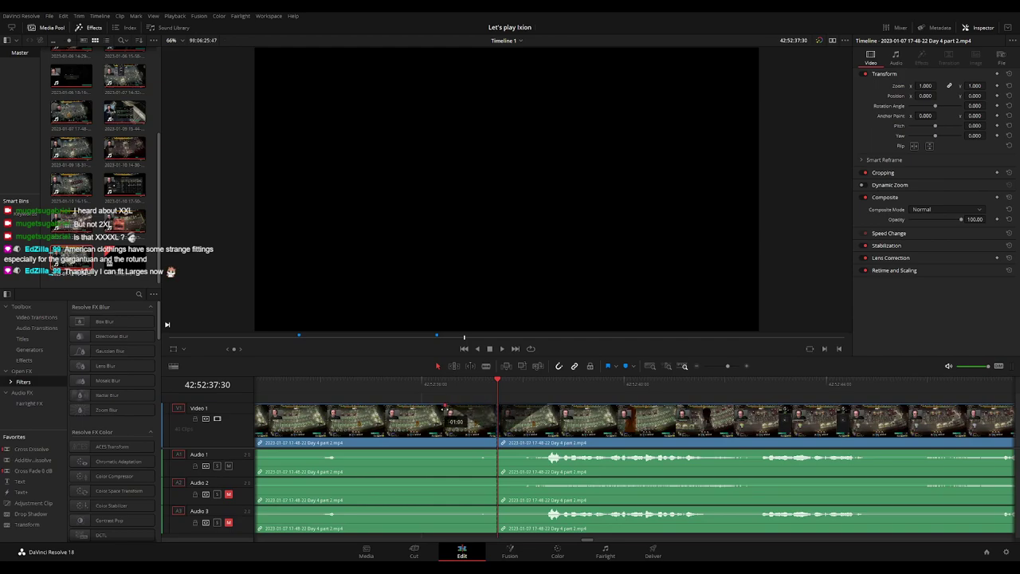
mouse_move(489, 448)
mouse_down()
mouse_move(447, 452)
mouse_move(543, 451)
mouse_up()
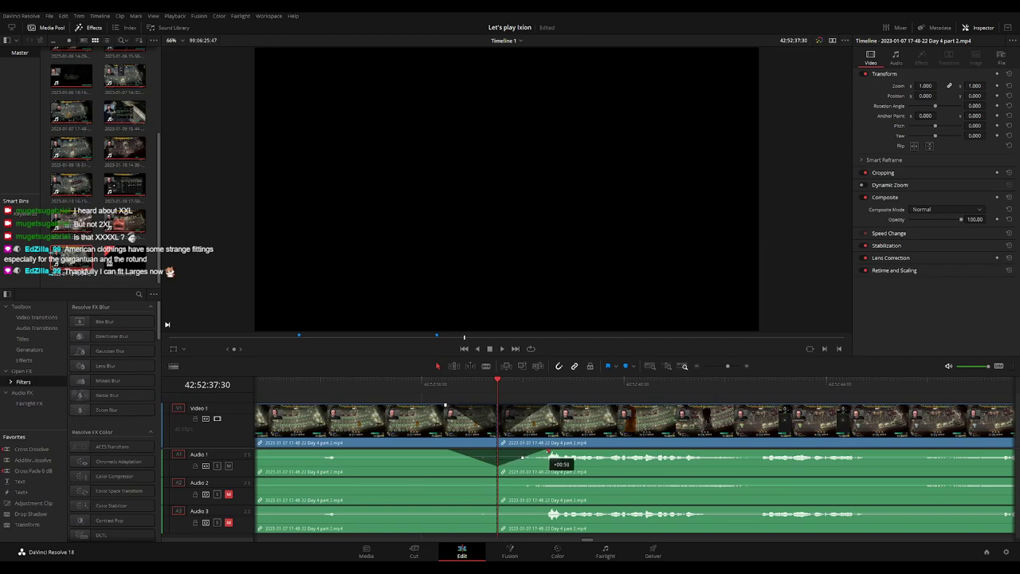
mouse_move(496, 481)
mouse_down()
mouse_move(445, 480)
mouse_move(552, 482)
mouse_up()
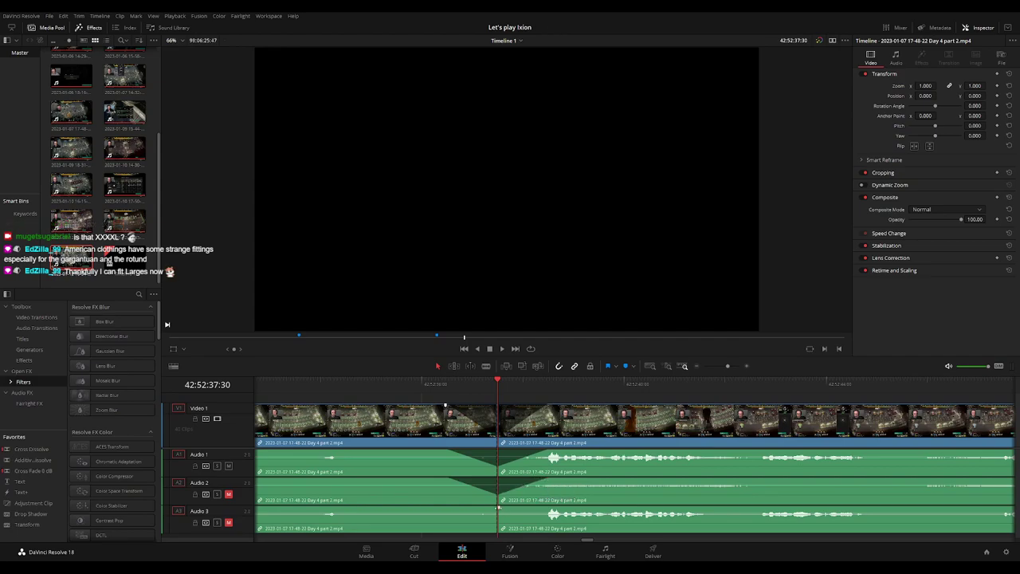
mouse_move(496, 507)
mouse_down()
mouse_move(455, 508)
mouse_move(547, 508)
mouse_up()
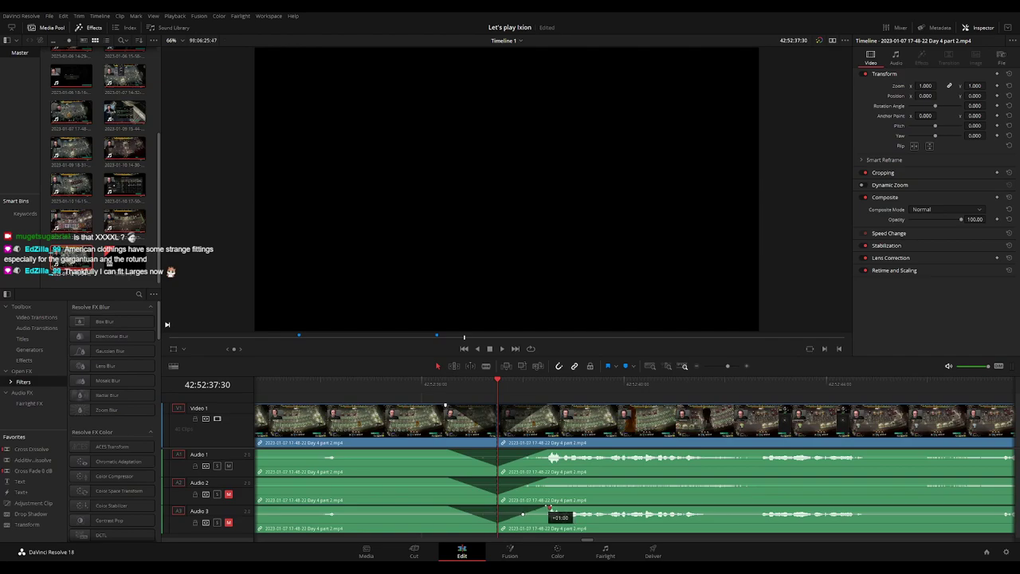
Play back the 42:52:37:30 cut to check it
key(space)
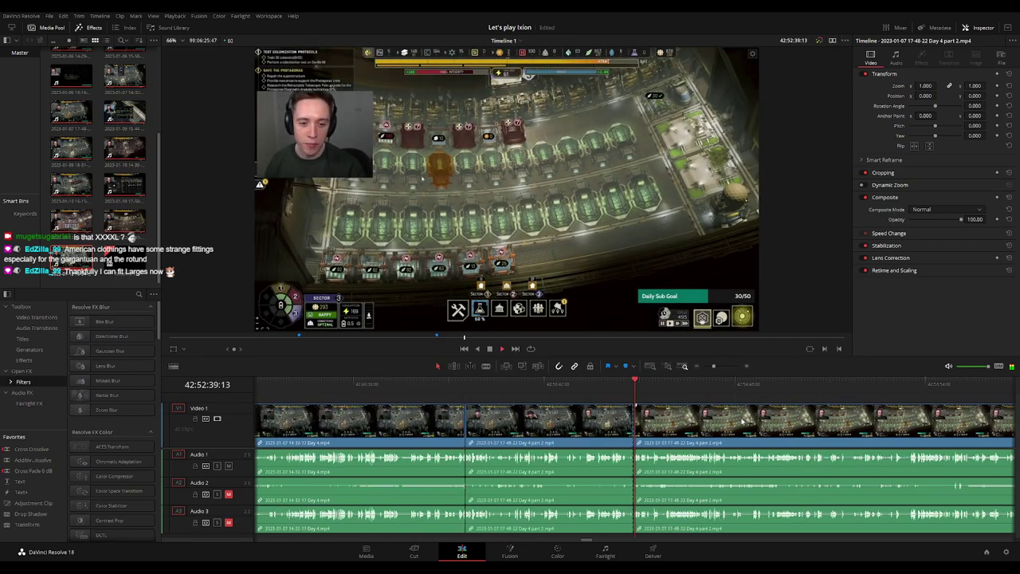
scroll(741, 428, right, 3)
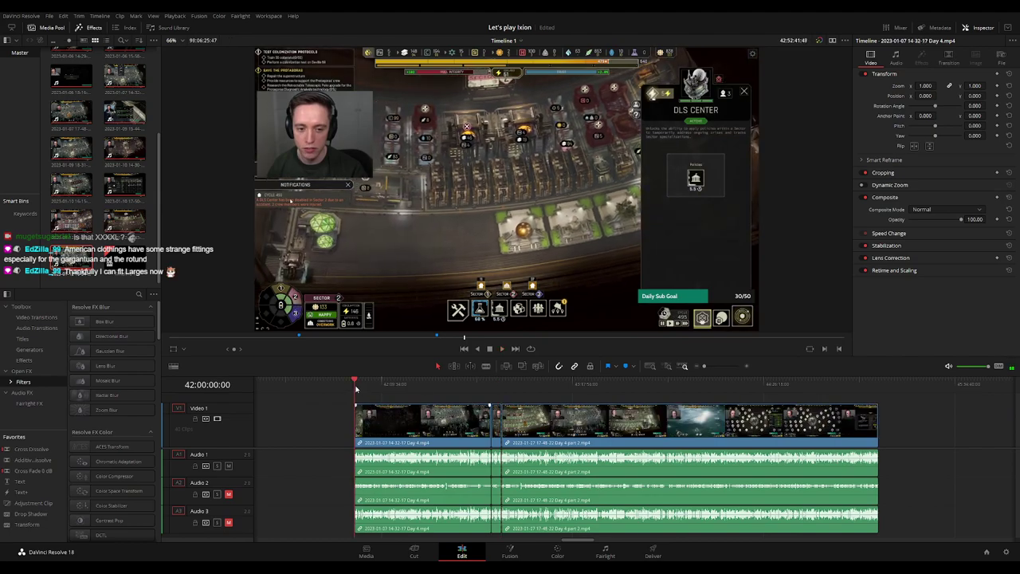
key(space)
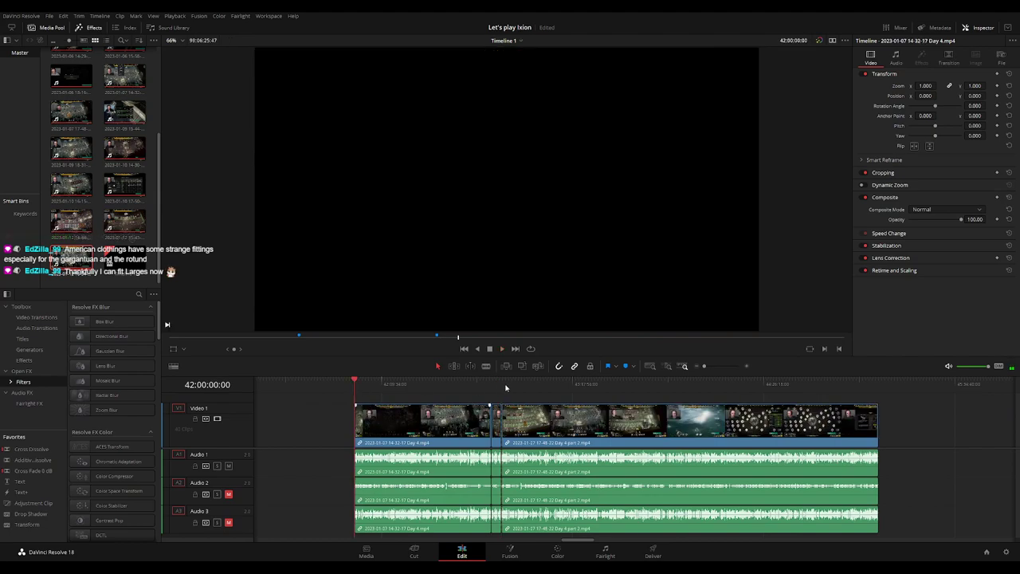
scroll(690, 432, right, 5)
Move the later Day 4 part 2 section so it begins at 44:00:00:00
key(ctrl+z)
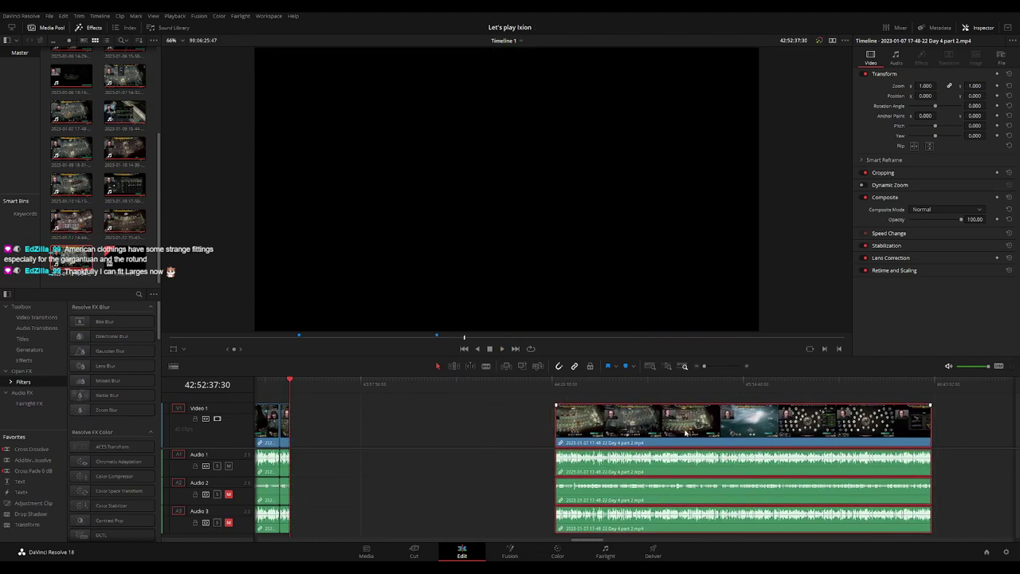
click(446, 422)
drag(290, 381, 478, 409)
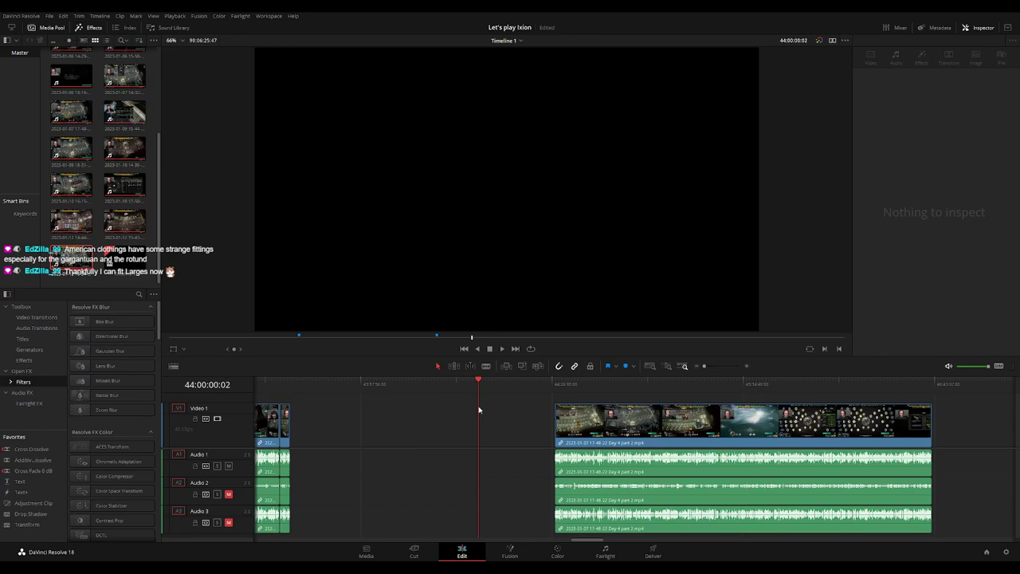
drag(615, 428, 538, 428)
Play and scrub through the part 2 footage, parking the playhead at 44:52:27:30
click(435, 423)
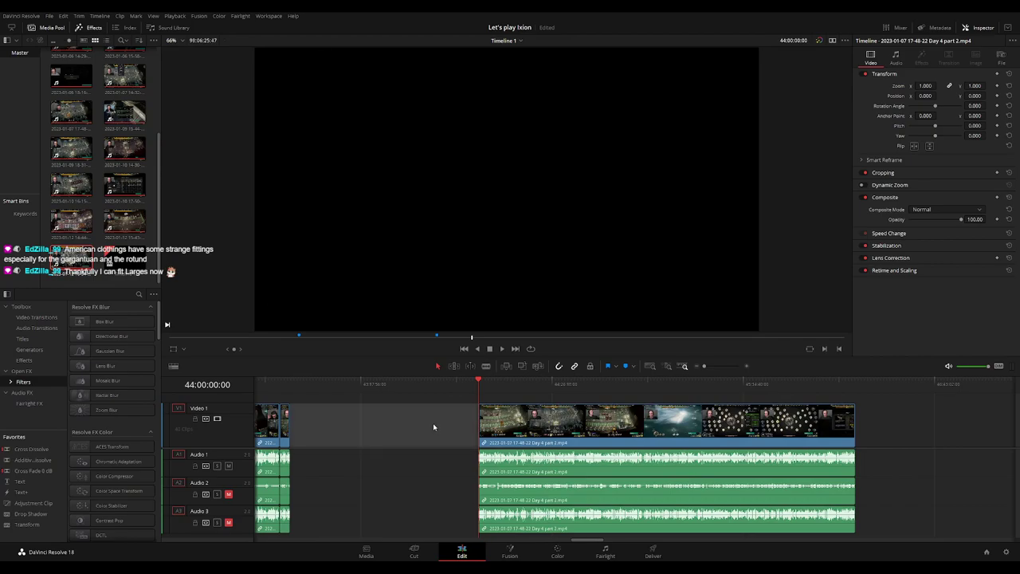
key(space)
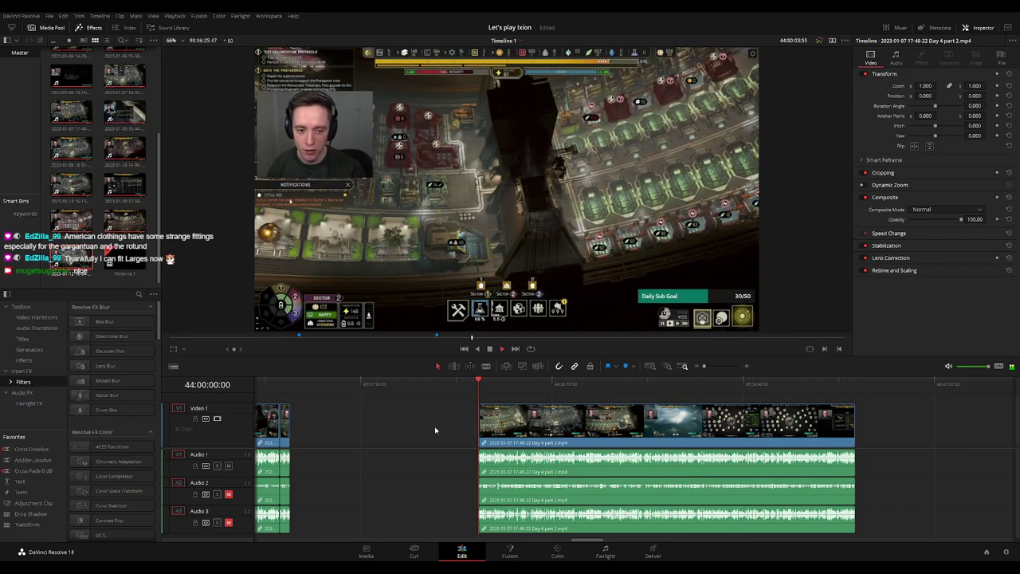
drag(478, 384, 562, 399)
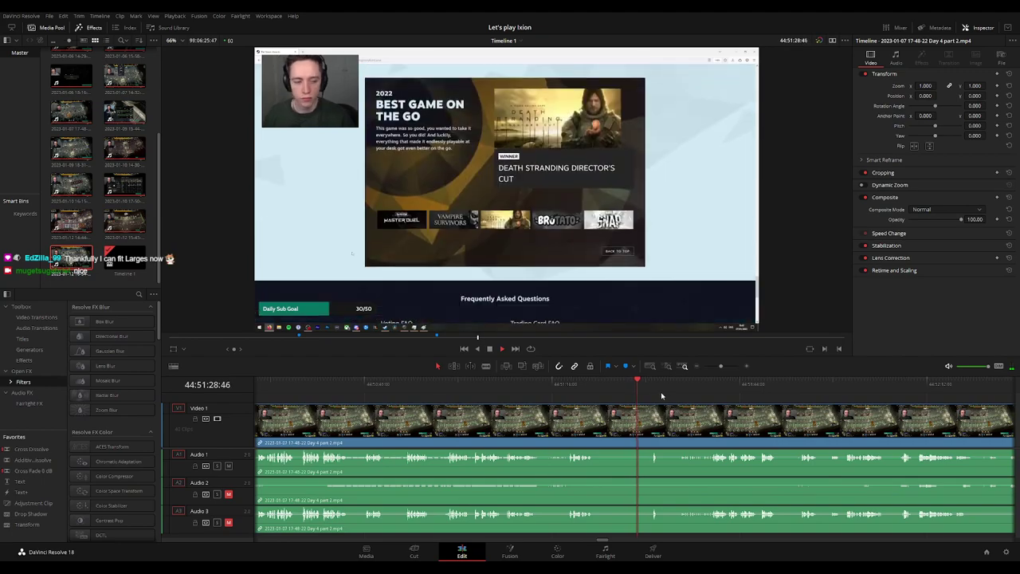
mouse_move(562, 399)
mouse_down()
mouse_move(652, 391)
mouse_move(445, 394)
mouse_move(780, 396)
mouse_move(614, 394)
mouse_move(703, 387)
mouse_up()
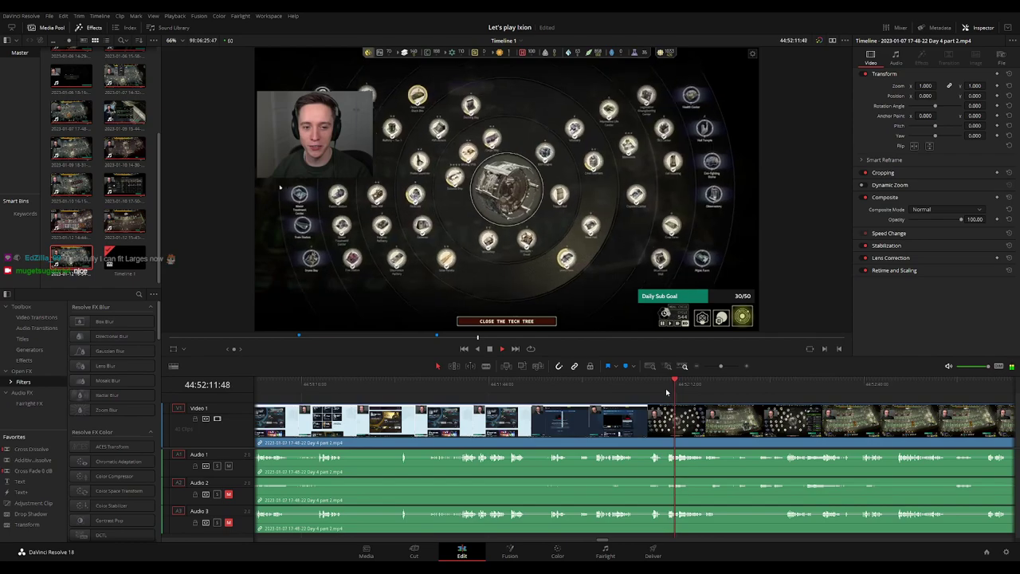
drag(703, 388, 632, 401)
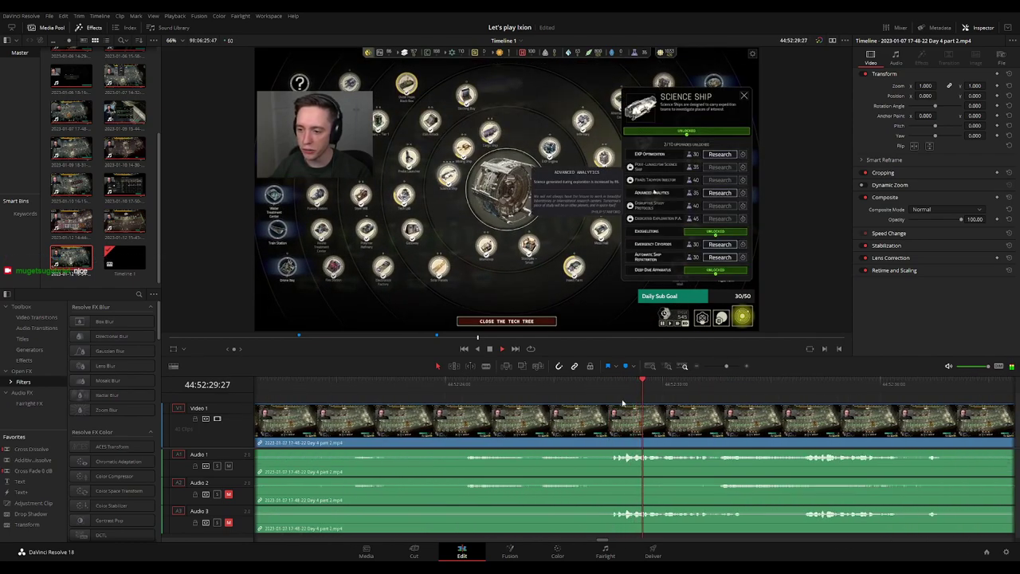
click(593, 389)
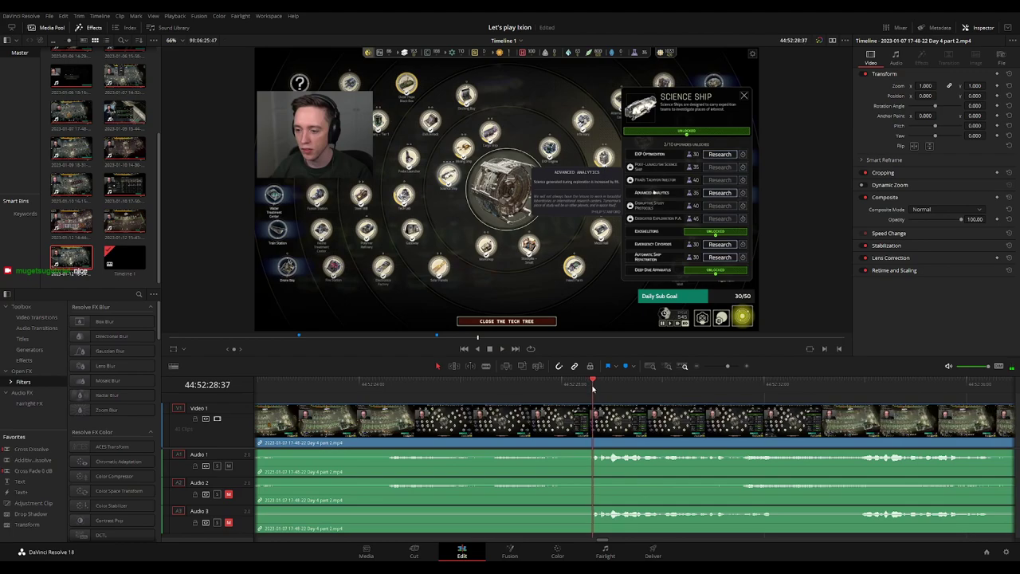
mouse_move(593, 389)
mouse_down()
mouse_move(535, 397)
mouse_move(590, 408)
mouse_move(490, 409)
mouse_up()
Blade at 44:52:27:30, add fades on Audio 1, 2 and 3 at the cut, then play it back
key(ctrl+b)
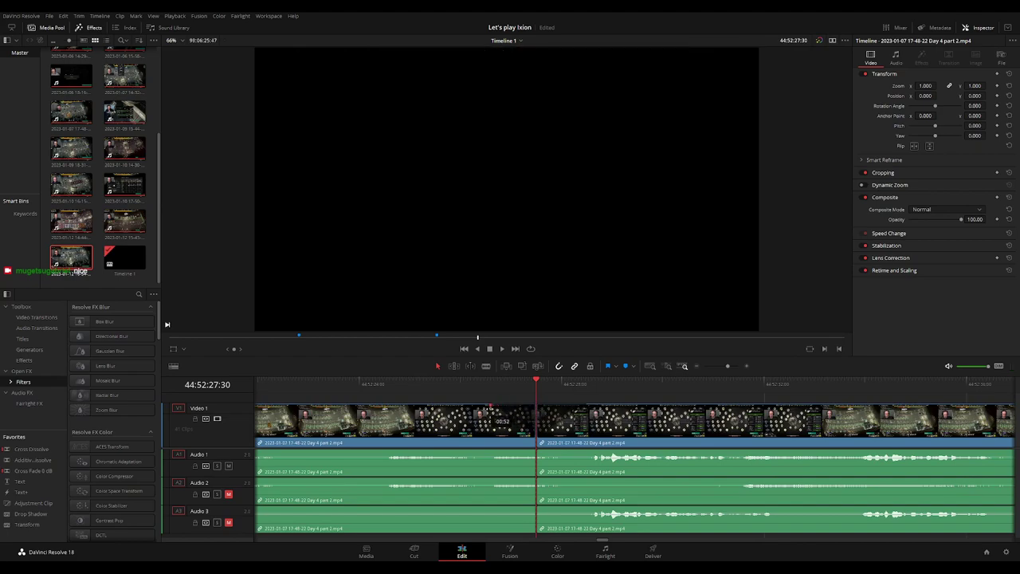
mouse_move(531, 449)
mouse_down()
mouse_move(485, 452)
mouse_move(587, 451)
mouse_up()
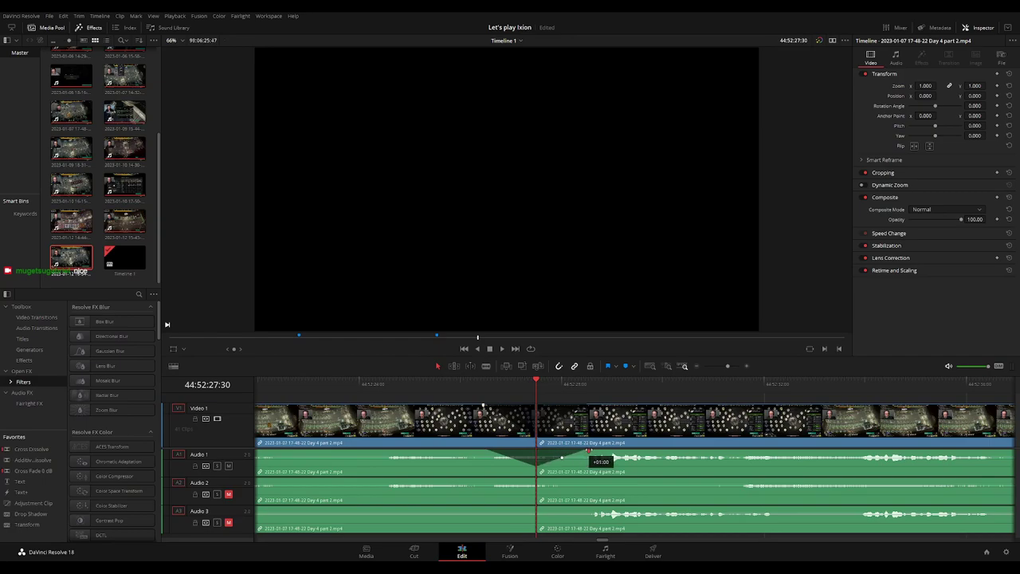
mouse_move(534, 478)
mouse_down()
mouse_move(497, 480)
mouse_move(588, 480)
mouse_up()
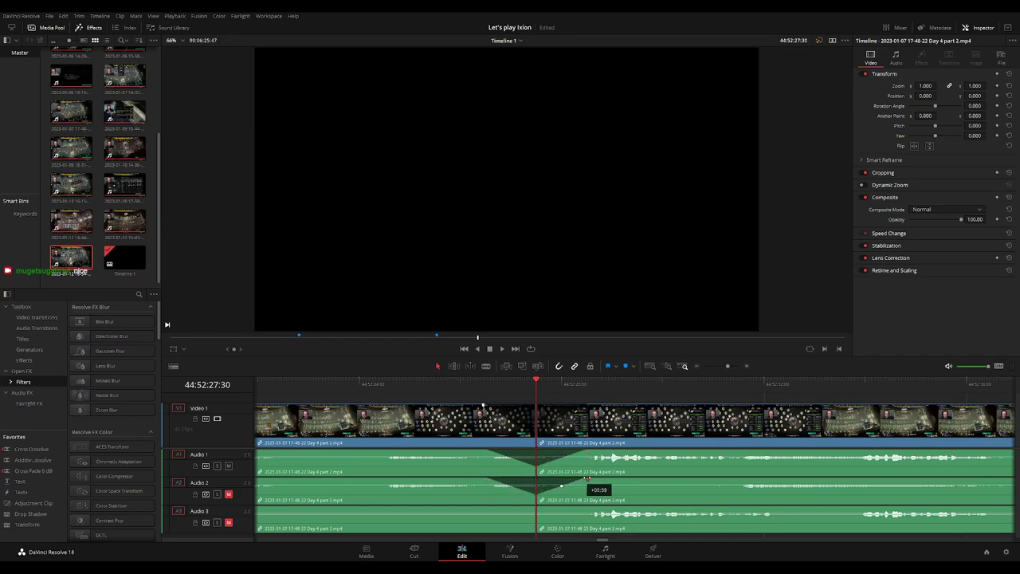
mouse_move(532, 508)
mouse_down()
mouse_move(491, 507)
mouse_move(594, 510)
mouse_up()
key(space)
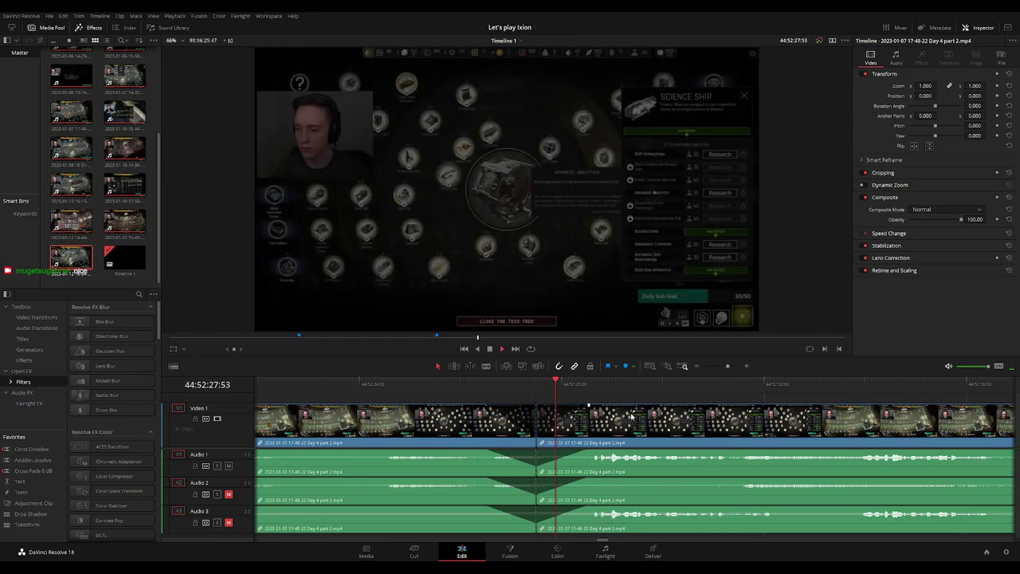
drag(632, 416, 759, 424)
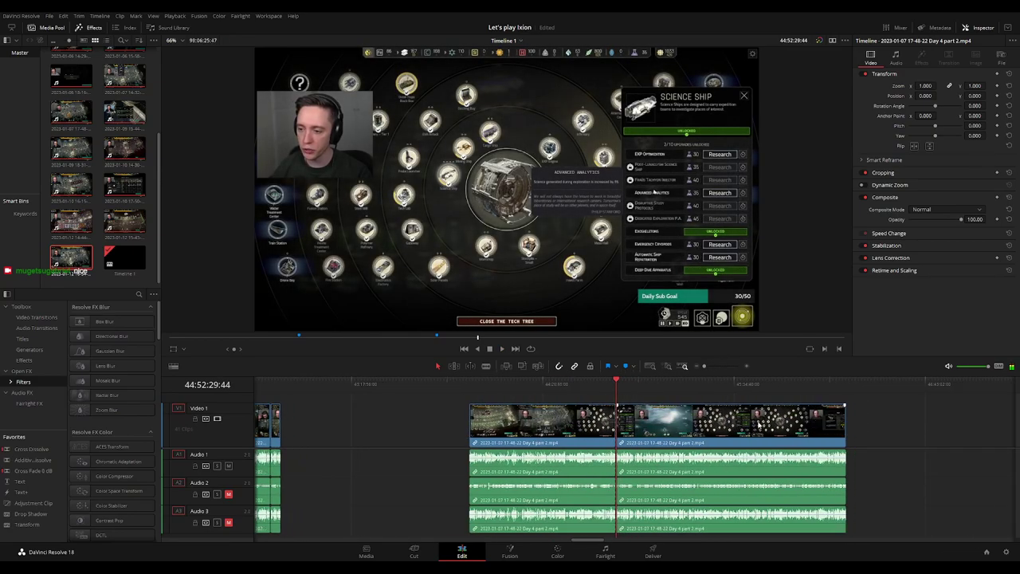
Reposition the footage after the cut so it starts at 46:00:00:00
scroll(759, 423, right, 3)
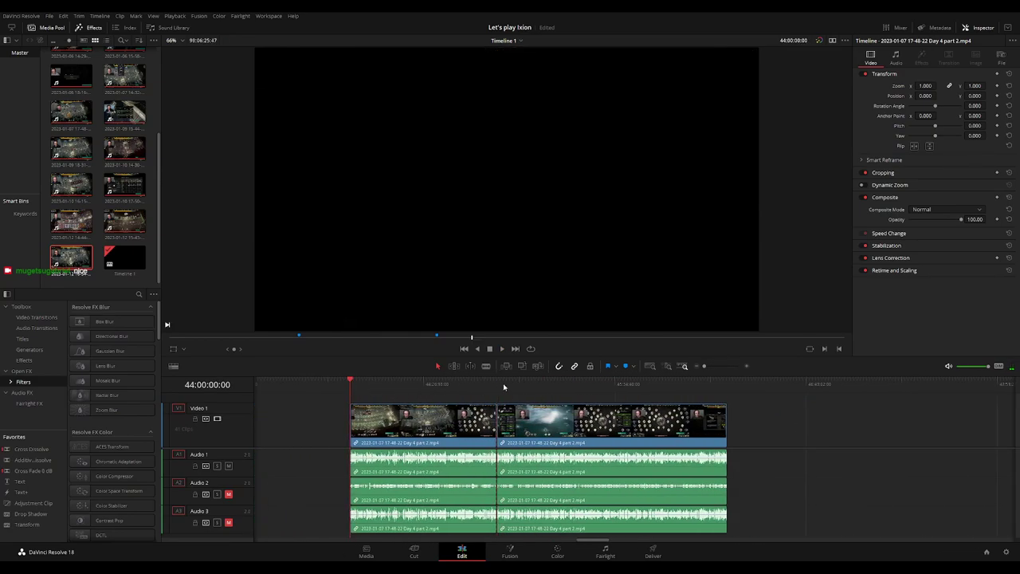
scroll(442, 413, down, 2)
drag(442, 412, 728, 413)
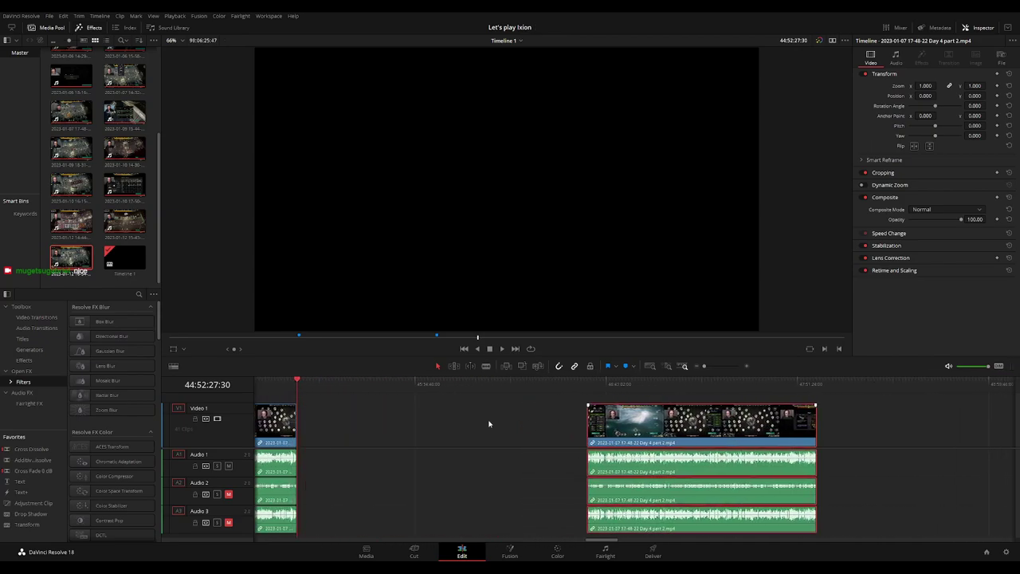
click(457, 422)
drag(307, 389, 484, 400)
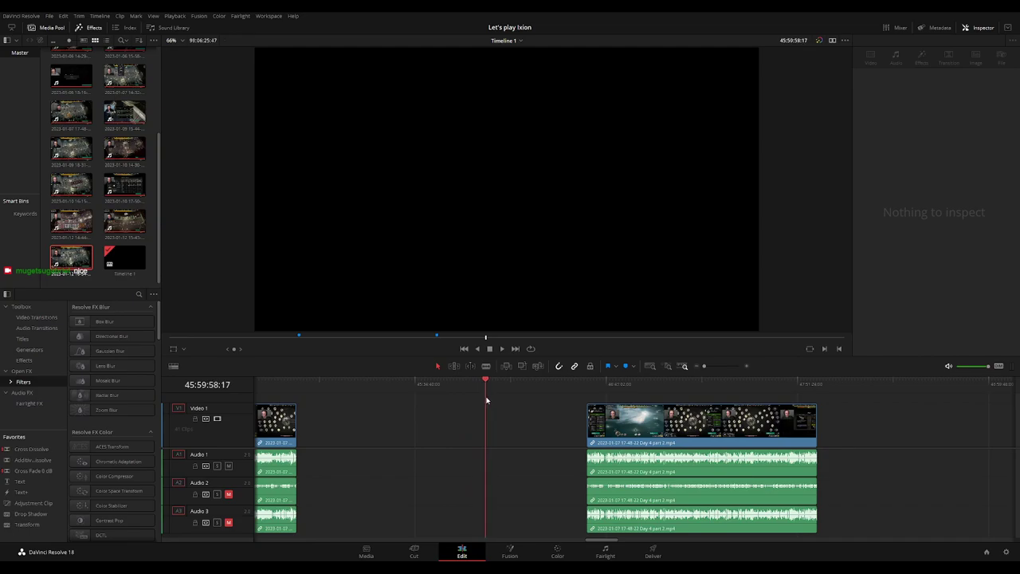
scroll(560, 401, up, 3)
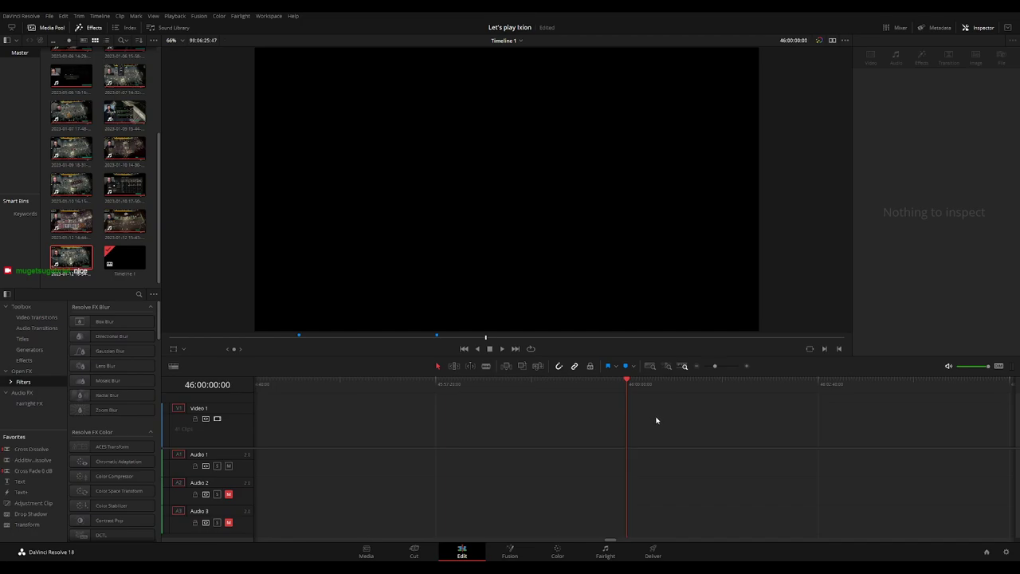
scroll(830, 432, down, 2)
drag(797, 423, 697, 405)
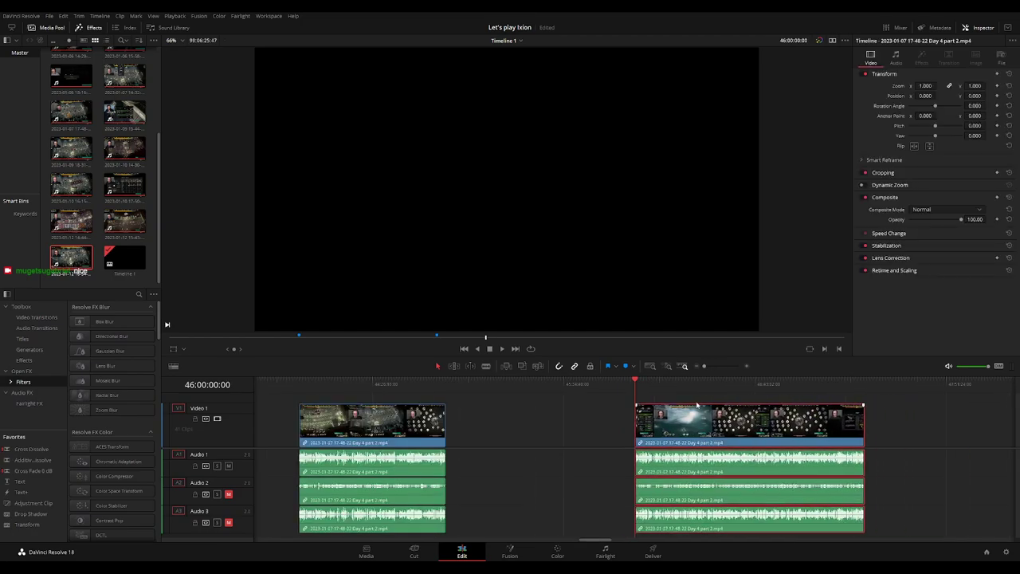
Play the repositioned clip and skip ahead to a later scene
scroll(478, 403, right, 5)
key(space)
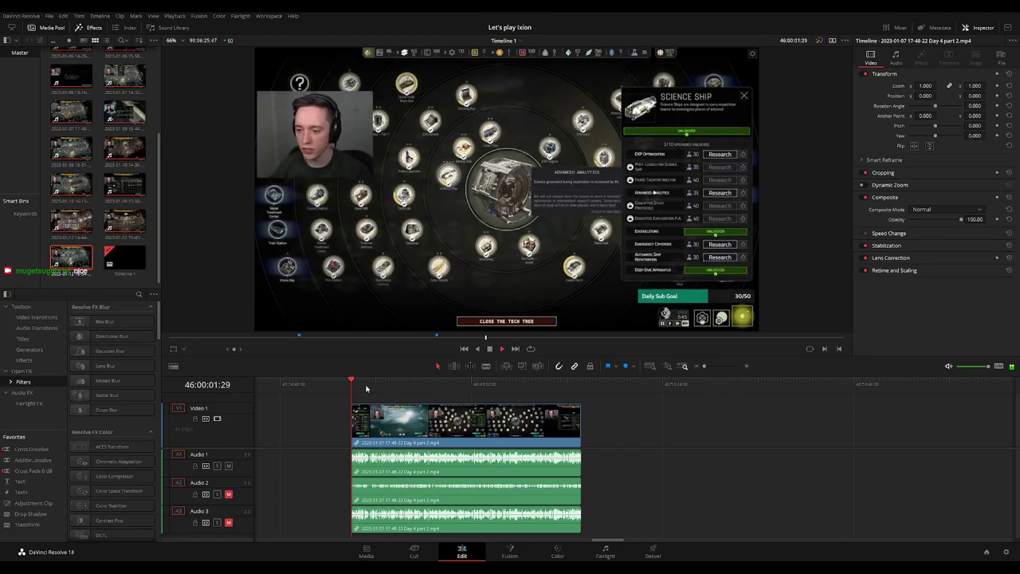
drag(420, 395, 496, 405)
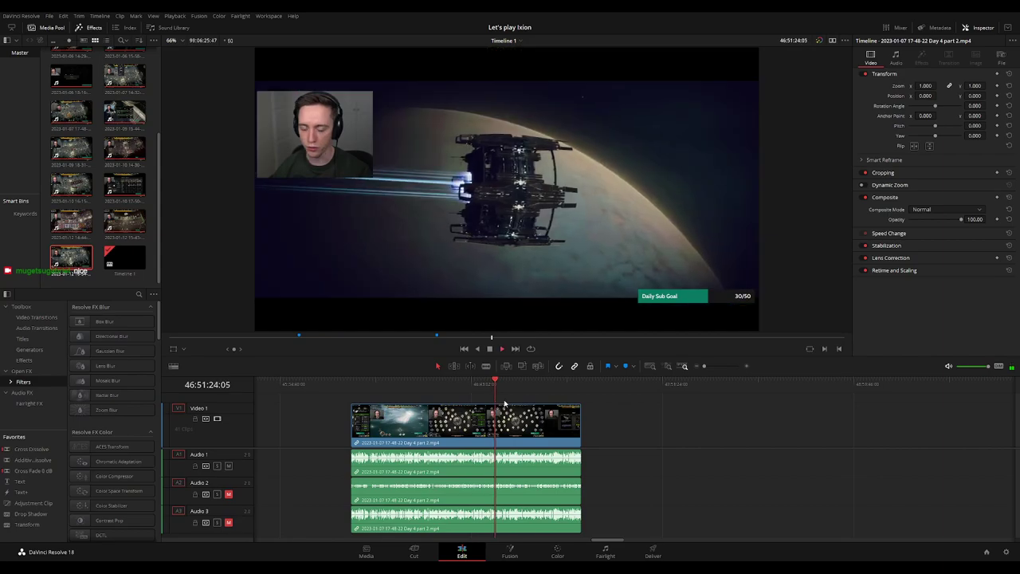
Jump through the map footage and park the playhead at 46:52:14:30
scroll(667, 406, up, 3)
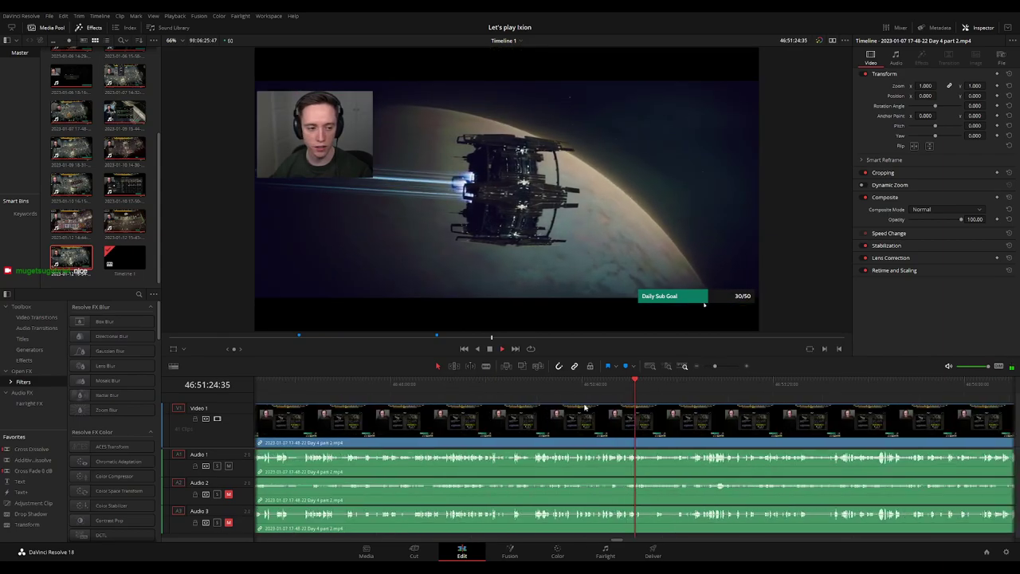
click(677, 402)
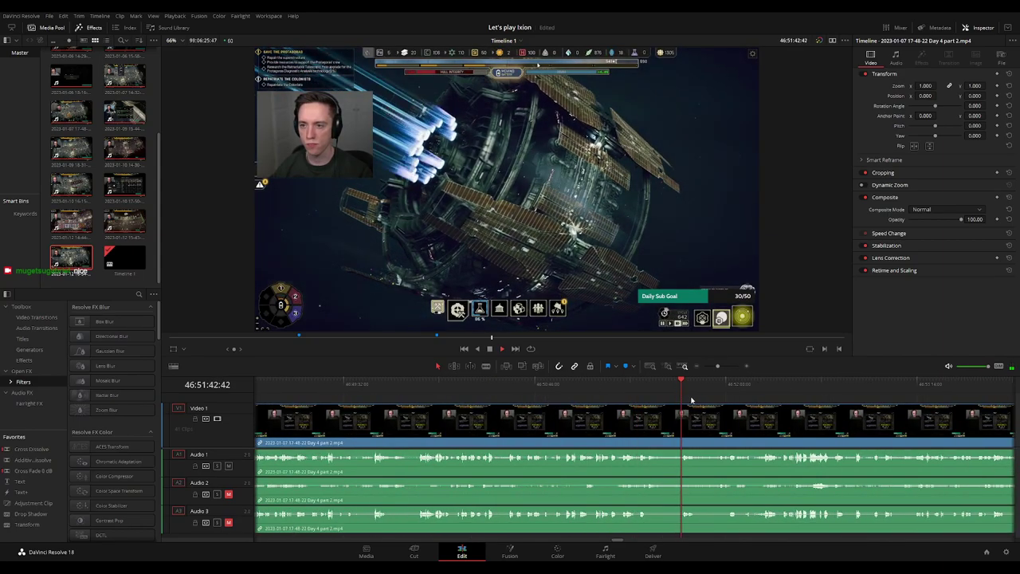
click(733, 387)
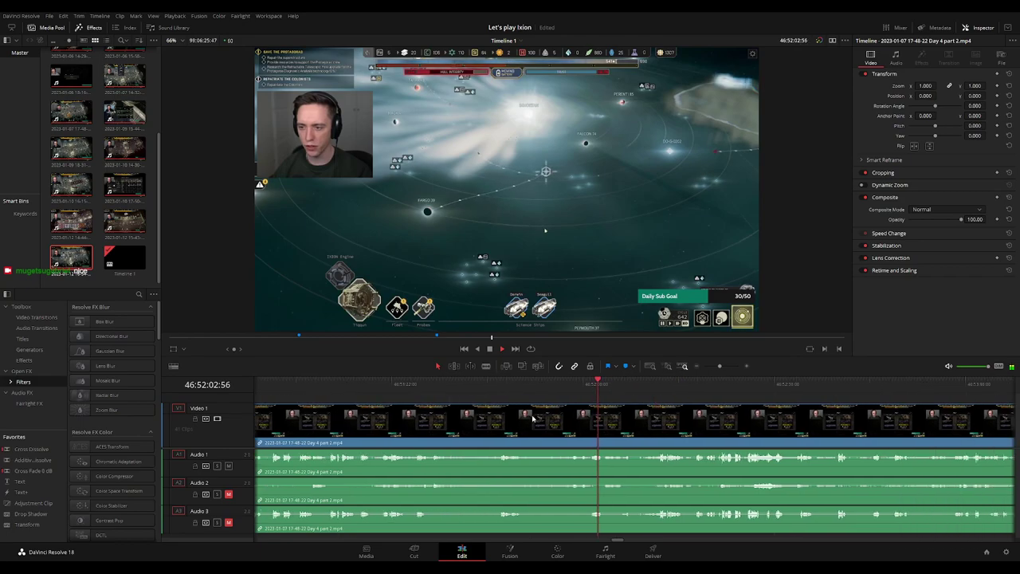
click(585, 388)
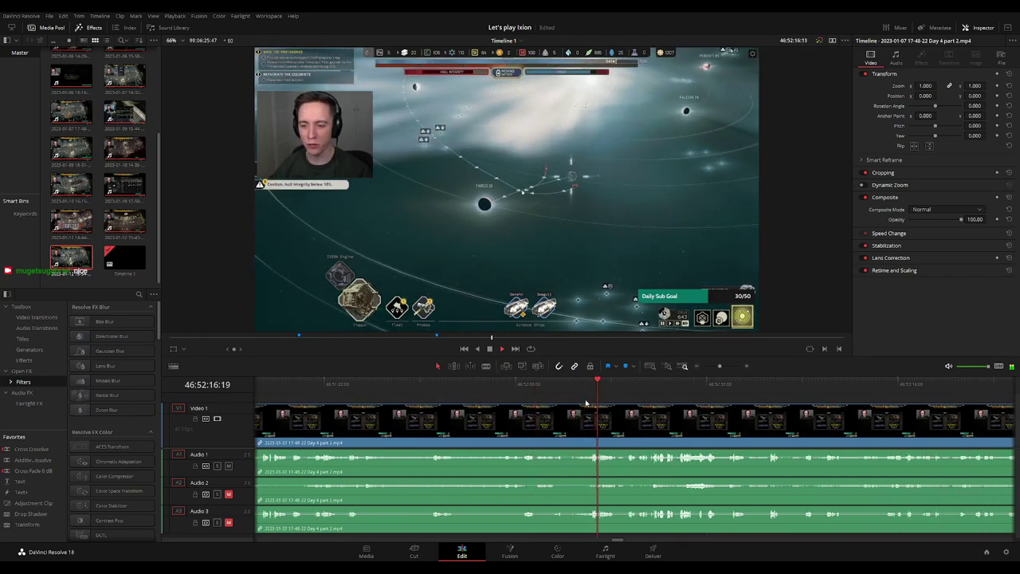
scroll(586, 403, up, 2)
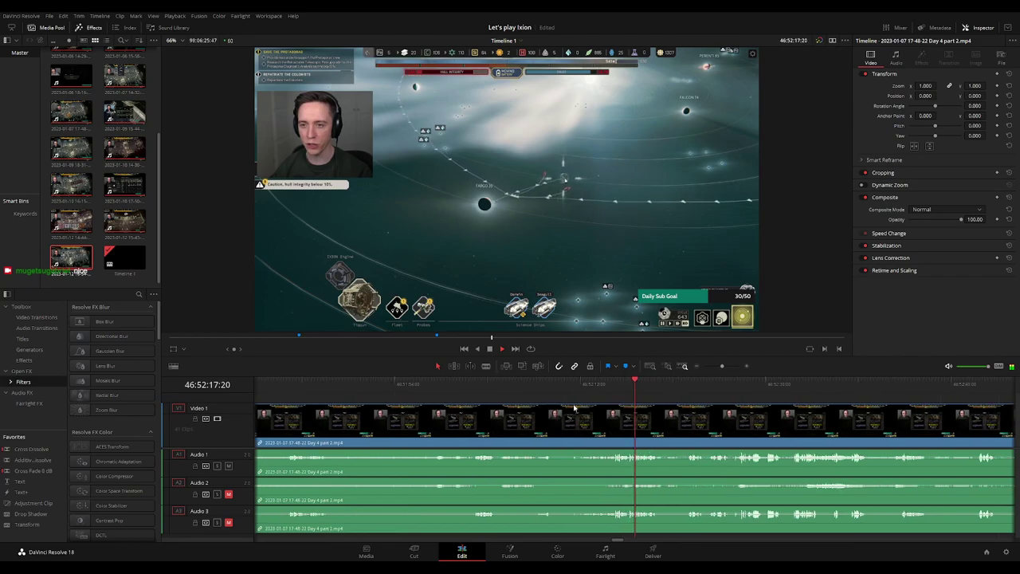
click(731, 387)
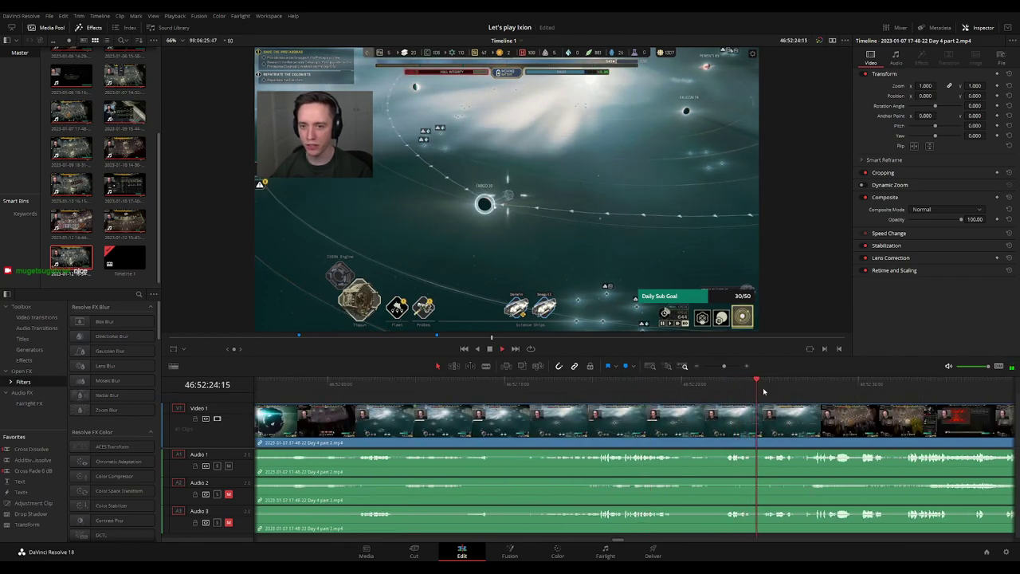
click(478, 391)
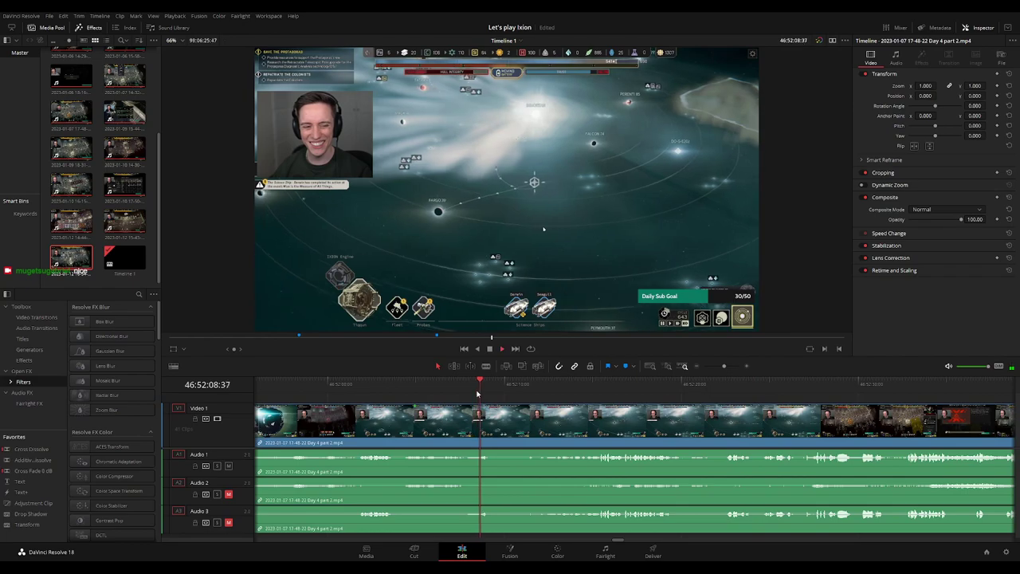
click(596, 388)
scroll(584, 399, up, 2)
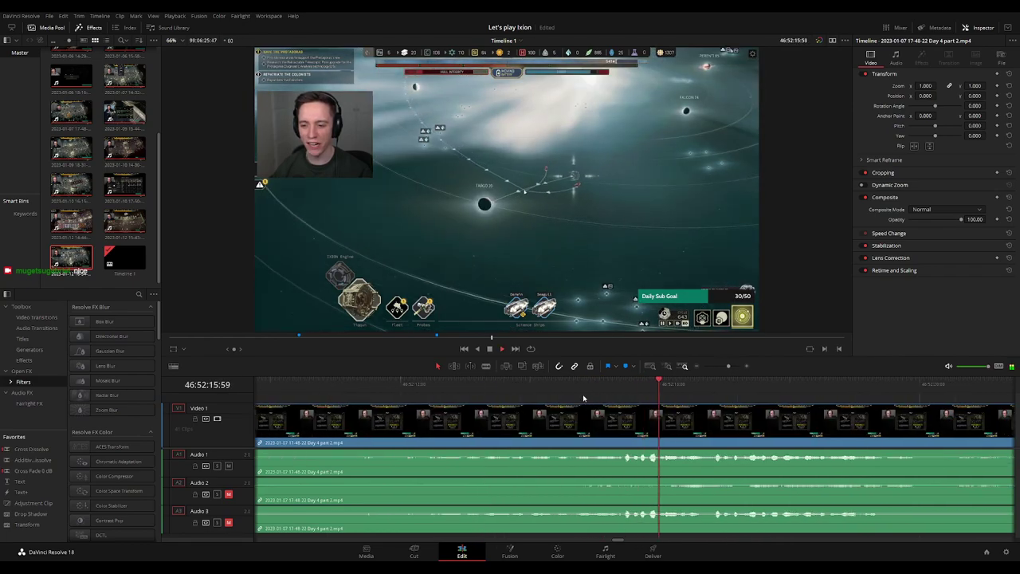
click(624, 389)
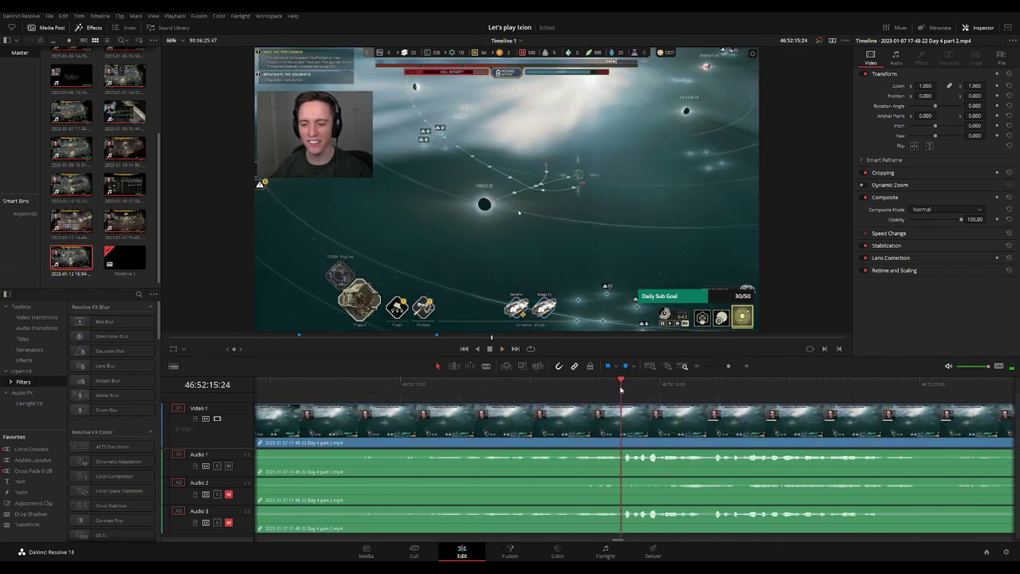
click(576, 391)
drag(574, 393, 560, 393)
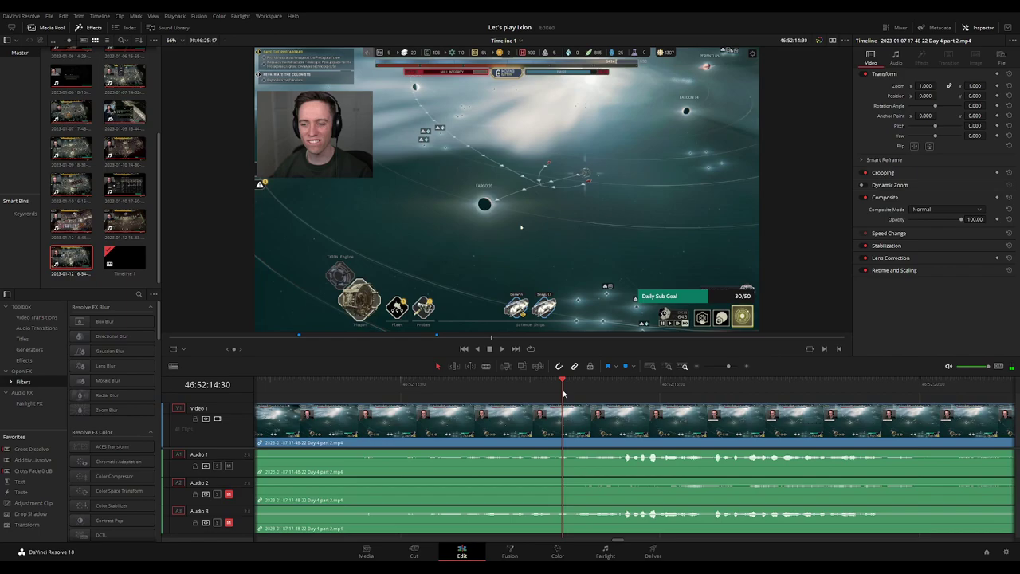
Blade the clip at 46:52:14:30 and switch back to the Selection tool with A
click(565, 428)
key(a)
mouse_move(566, 423)
mouse_down()
mouse_move(609, 408)
mouse_move(501, 408)
mouse_up()
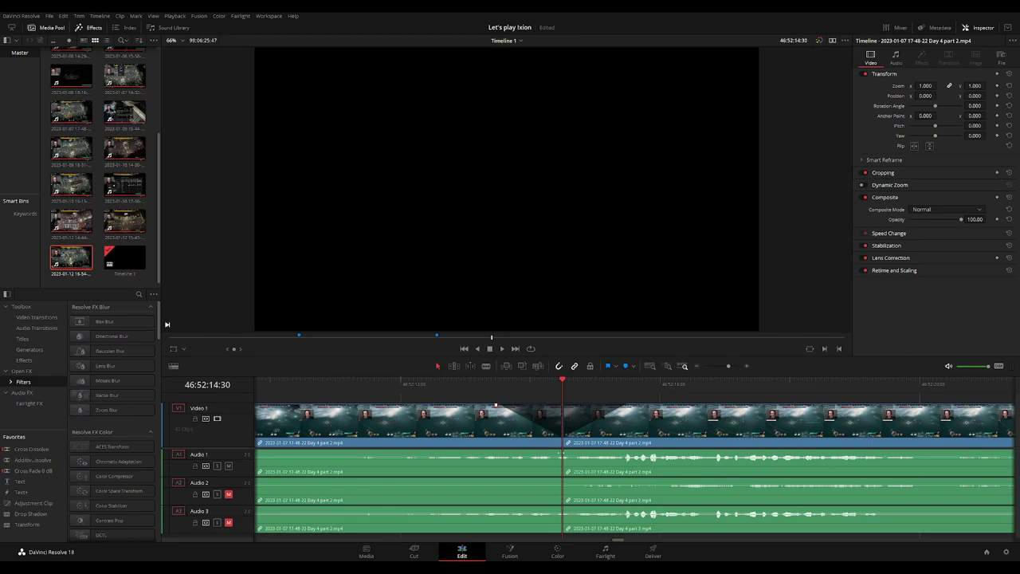
Add fade-outs and fade-ins on Audio 1, 2 and 3 around the cut and play it back
drag(561, 452, 496, 452)
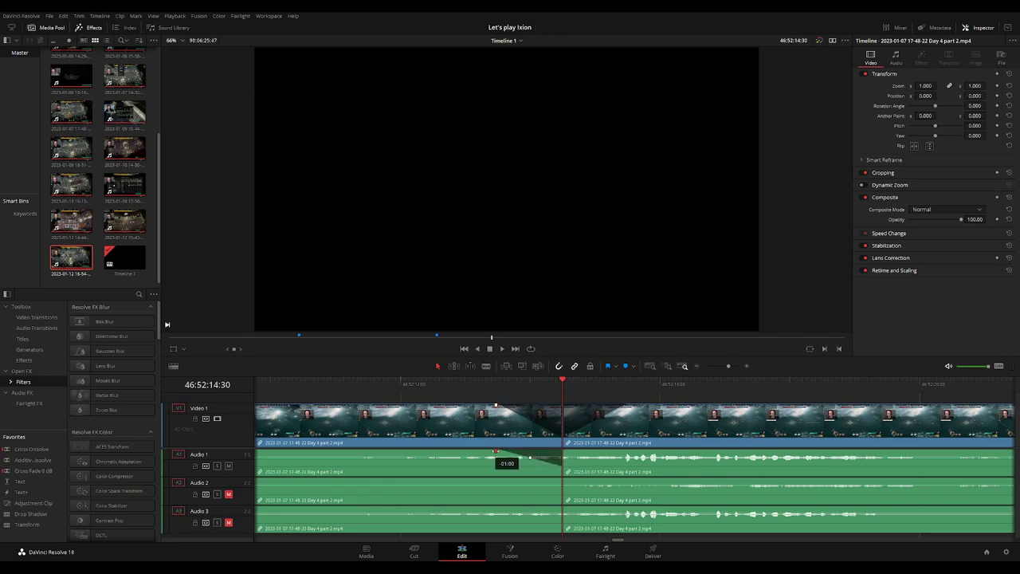
drag(562, 454, 622, 453)
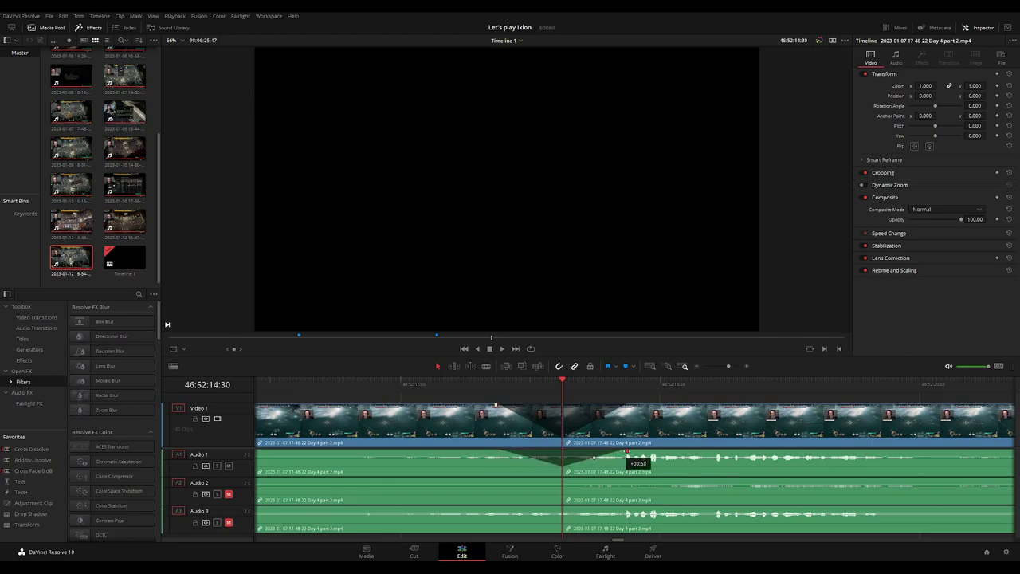
mouse_move(557, 481)
mouse_down()
mouse_move(503, 480)
mouse_move(620, 479)
mouse_up()
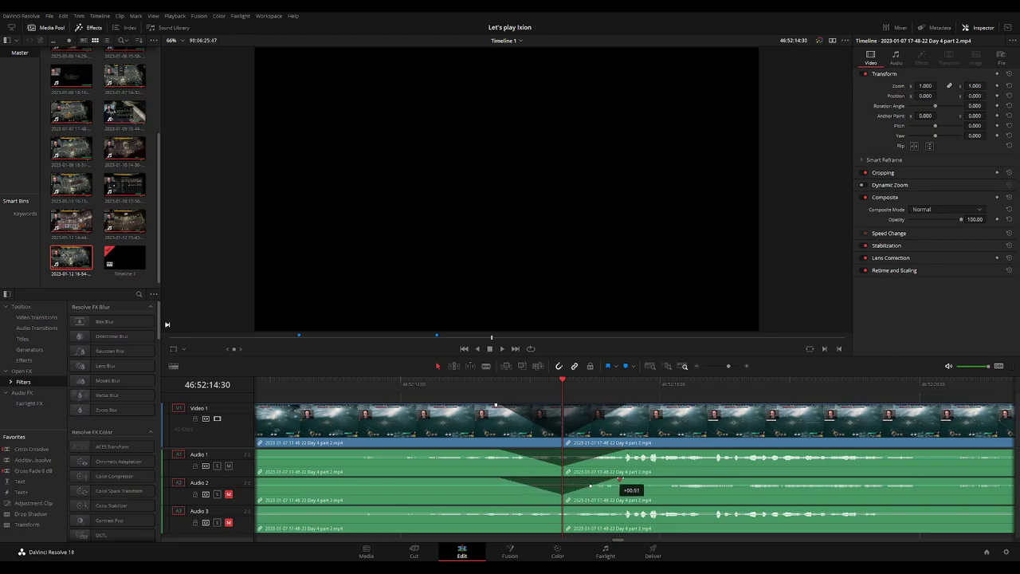
drag(560, 507, 516, 508)
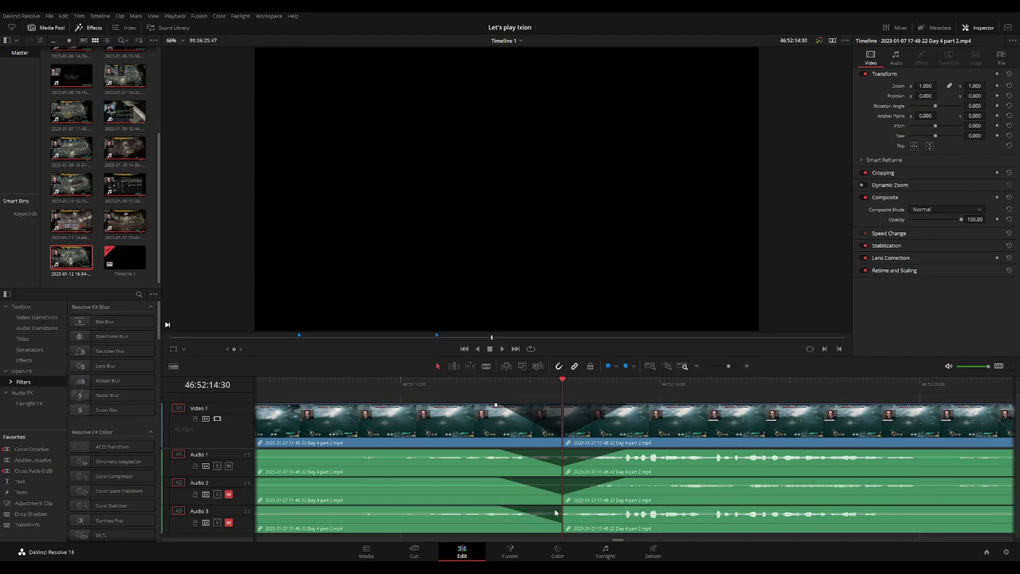
drag(564, 507, 629, 507)
key(space)
Park the playhead at 48:00:00:00 and snap the Day 4 part 2 clip to start there
scroll(742, 420, down, 3)
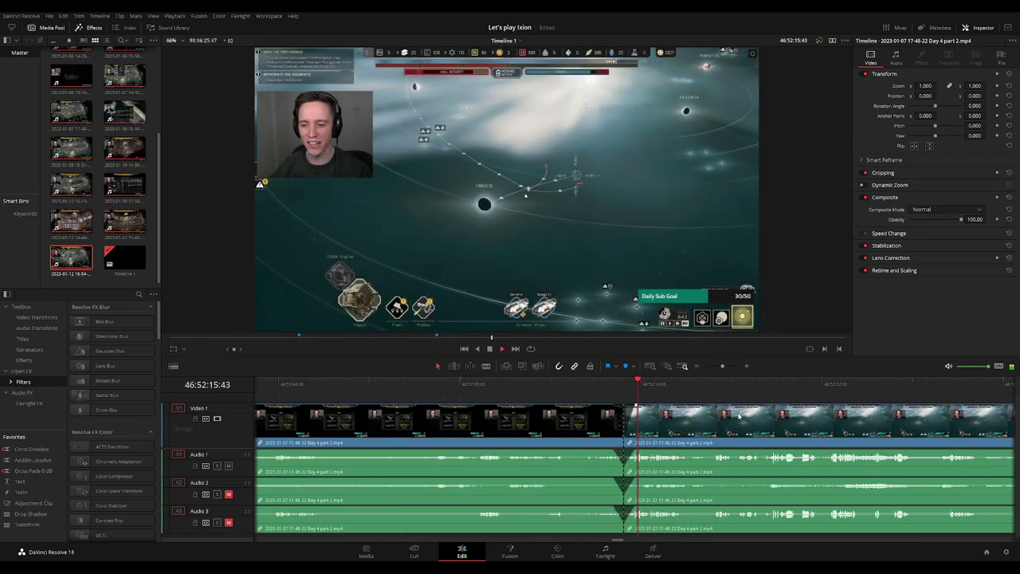
scroll(740, 420, down, 5)
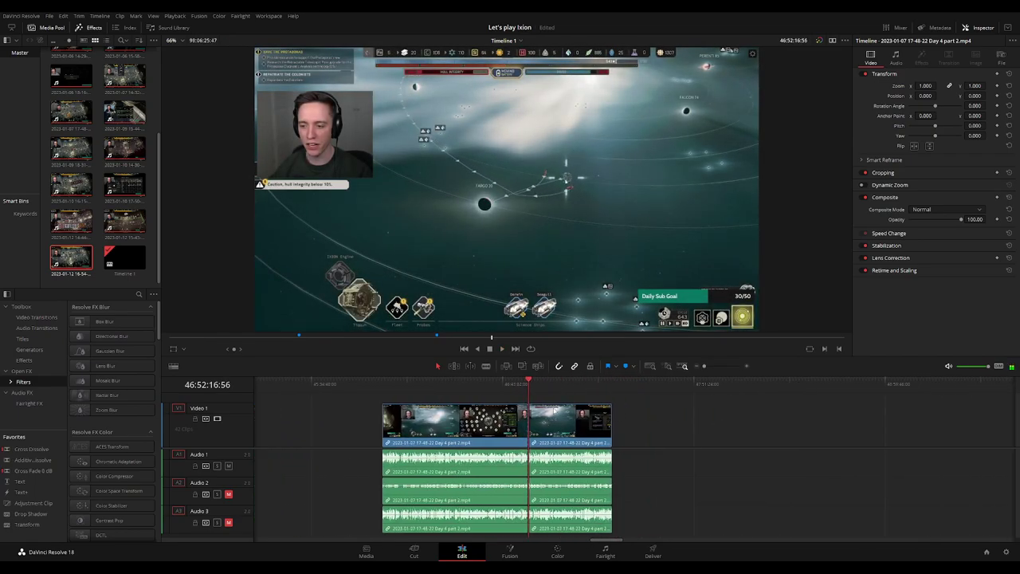
click(384, 383)
scroll(501, 405, right, 3)
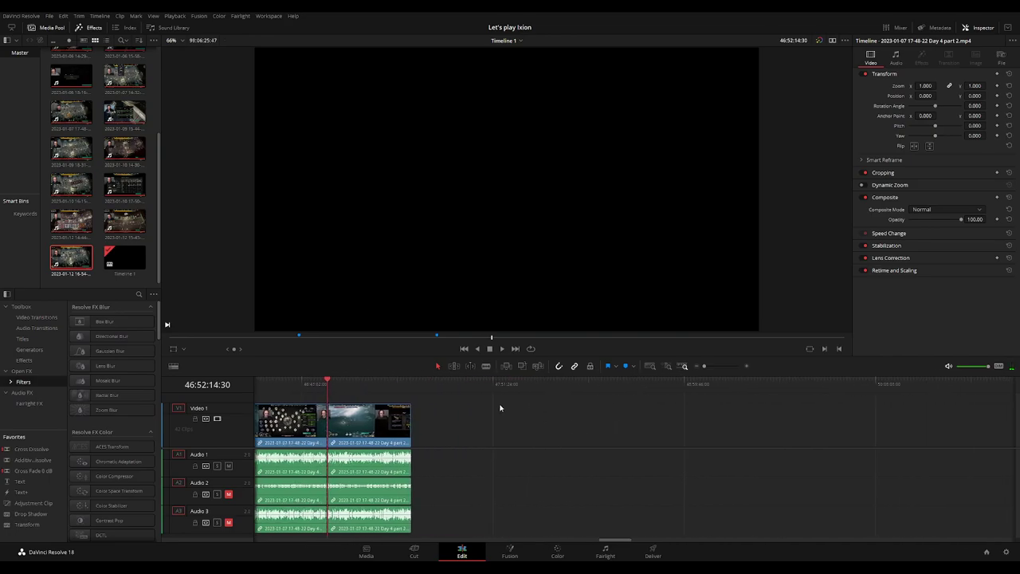
drag(399, 427, 678, 426)
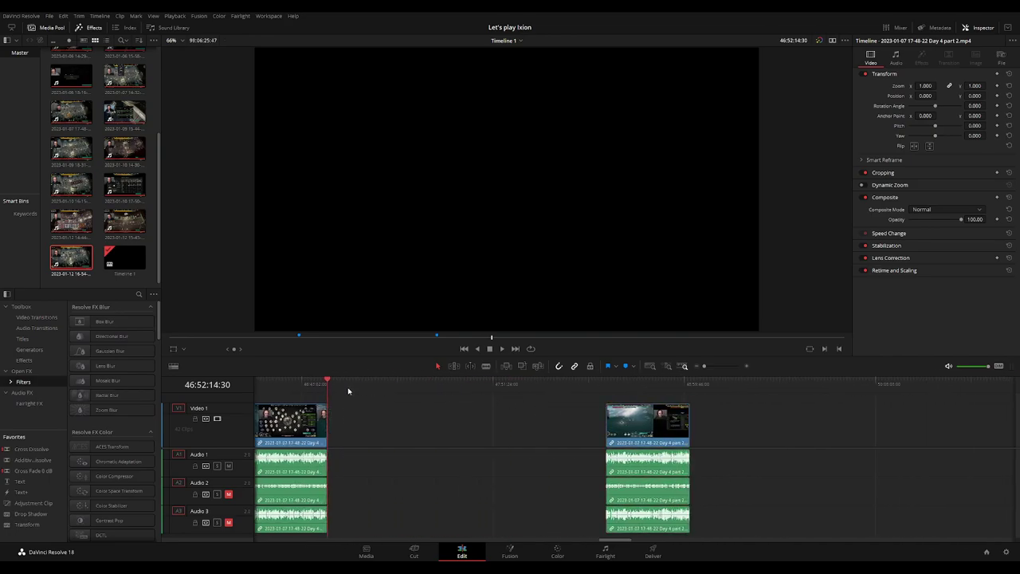
drag(349, 391, 516, 399)
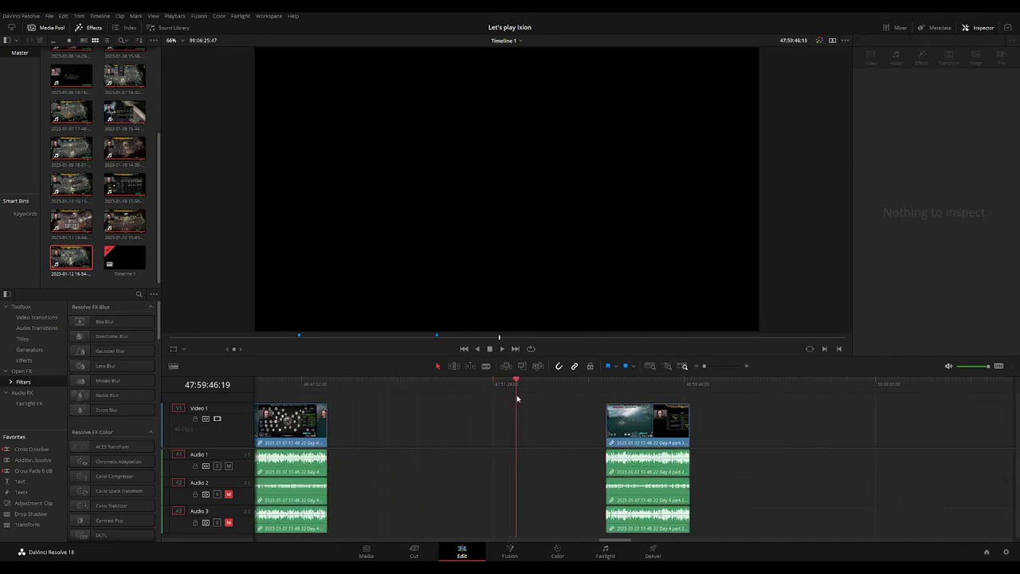
scroll(611, 400, up, 2)
drag(638, 388, 629, 386)
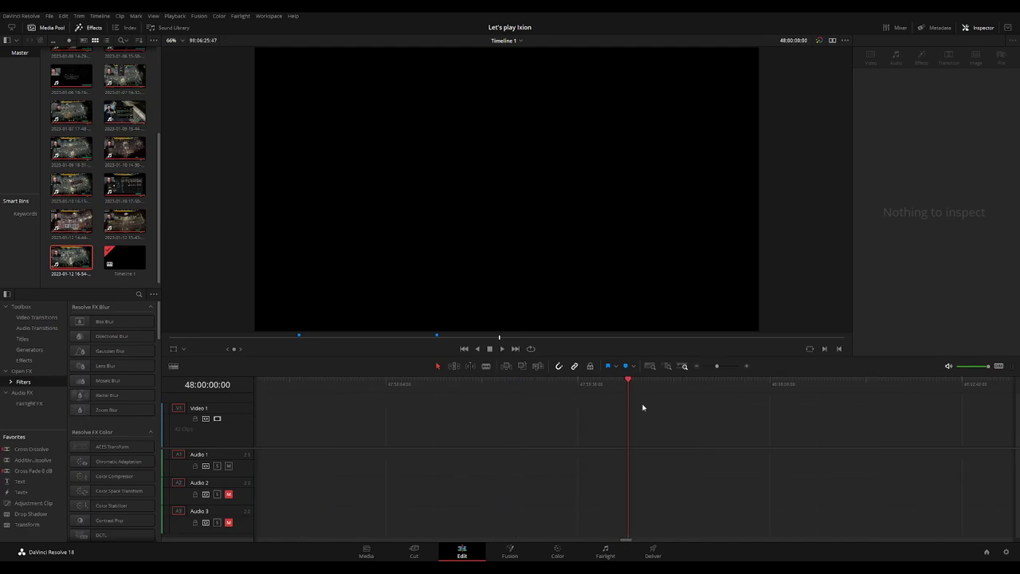
scroll(643, 405, down, 2)
drag(759, 428, 682, 428)
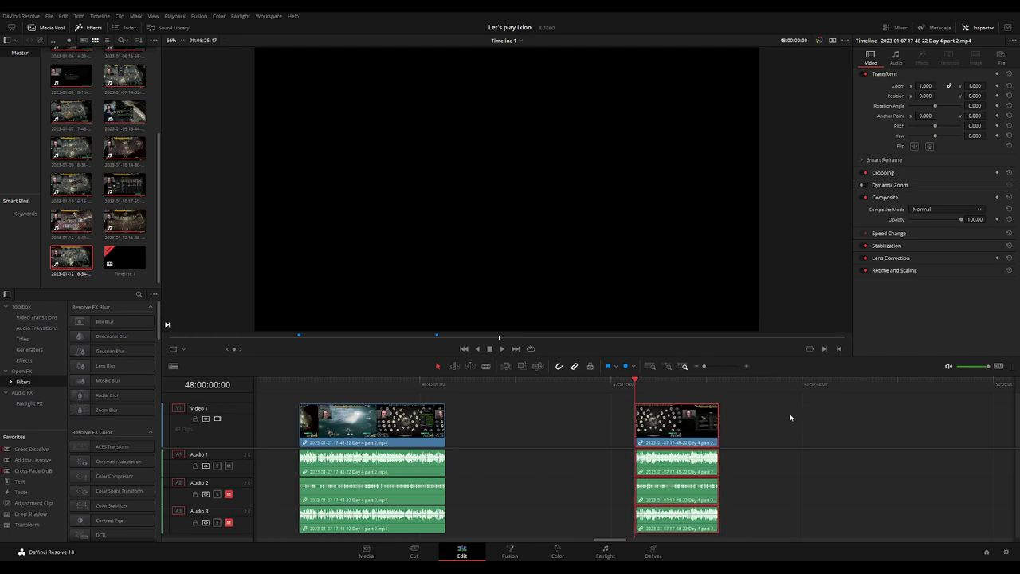
click(814, 424)
Slide the Day 5 clip left to butt against Day 4 part 2's end, around 48:30:06:50
scroll(521, 391, right, 3)
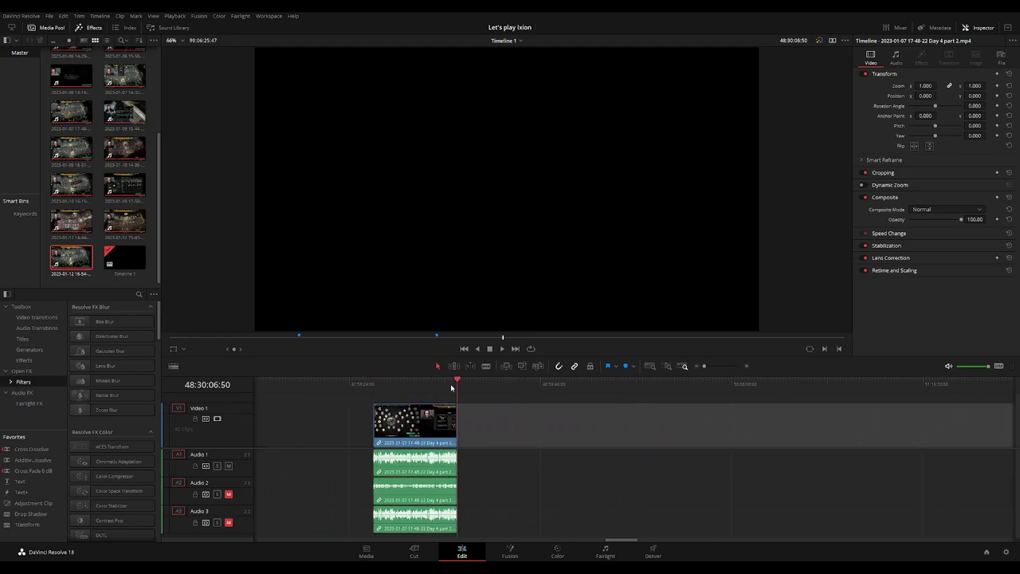
click(445, 386)
click(543, 408)
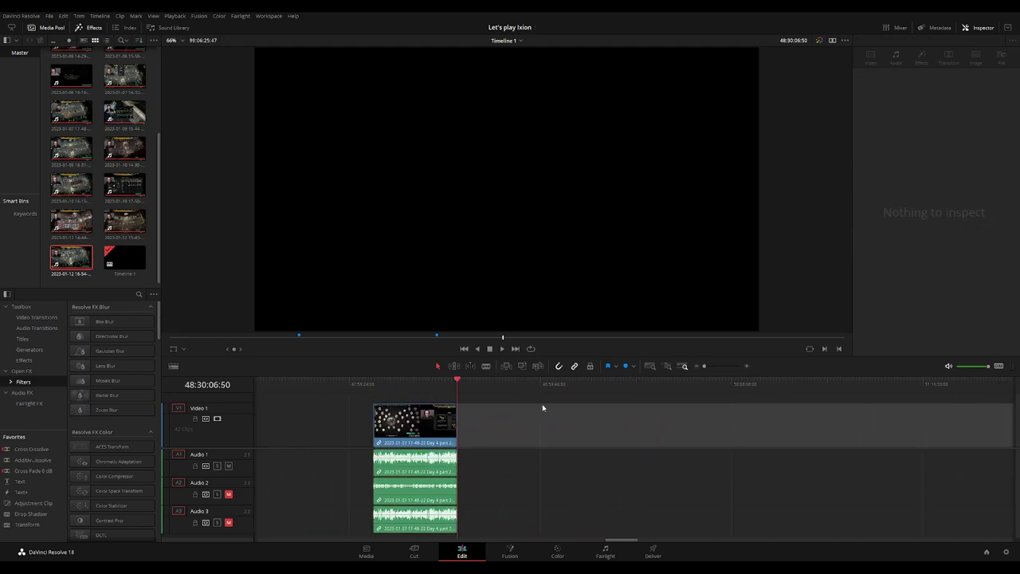
scroll(630, 438, right, 5)
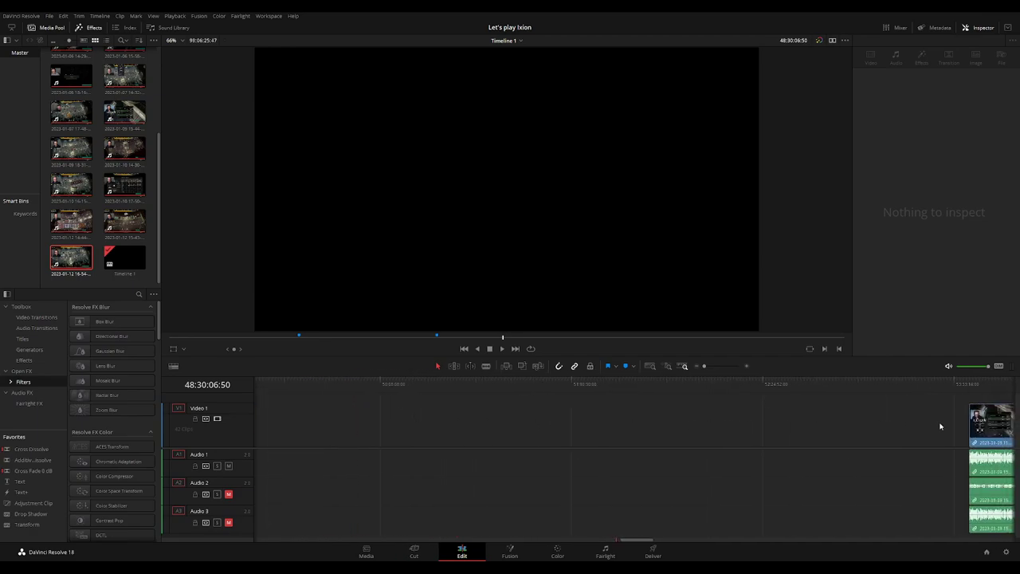
drag(981, 423, 568, 428)
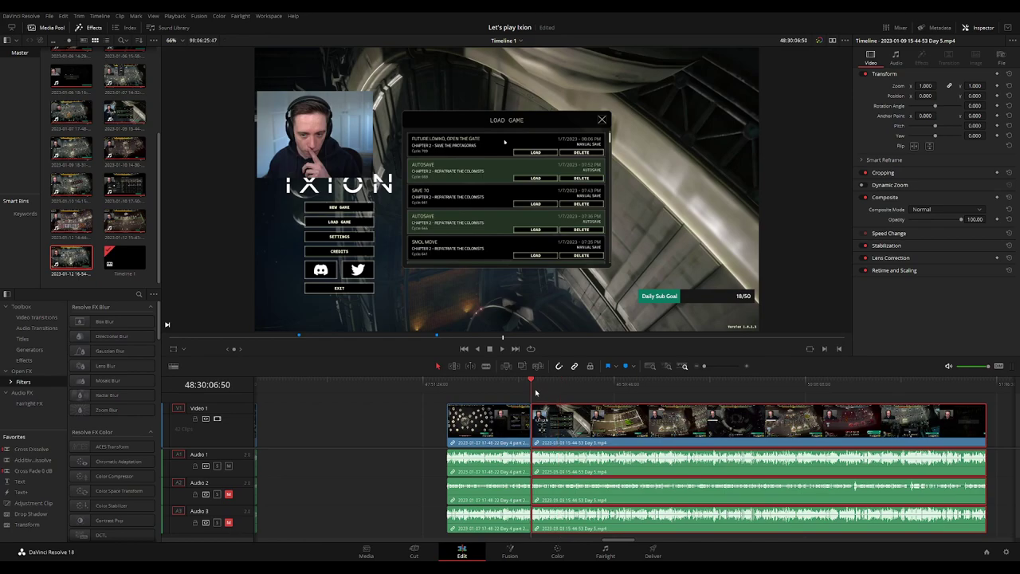
Nudge the Day 5 clip left flush with Day 4 part 2 and play across the join
scroll(634, 435, up, 4)
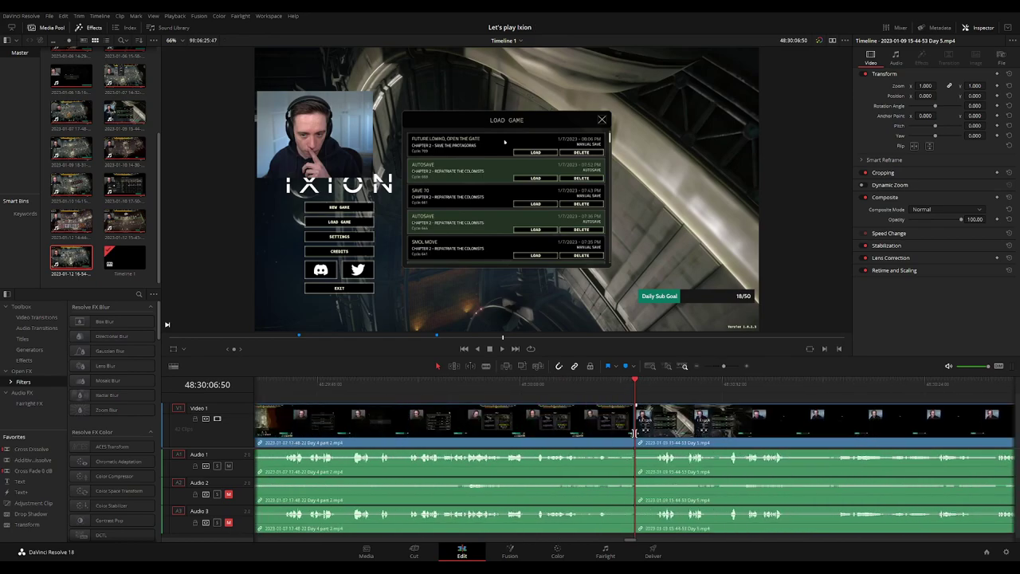
key(comma)
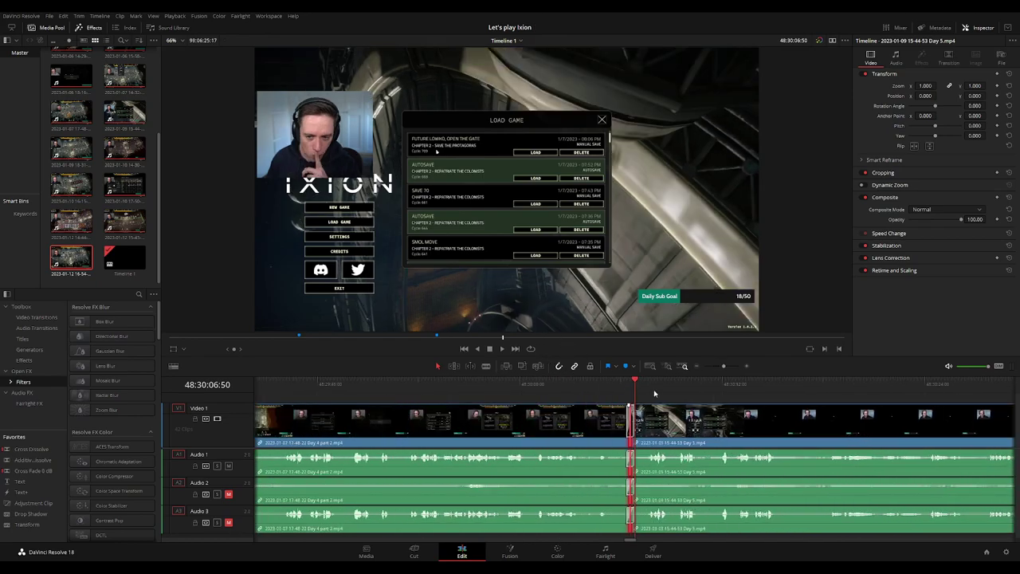
key(slash)
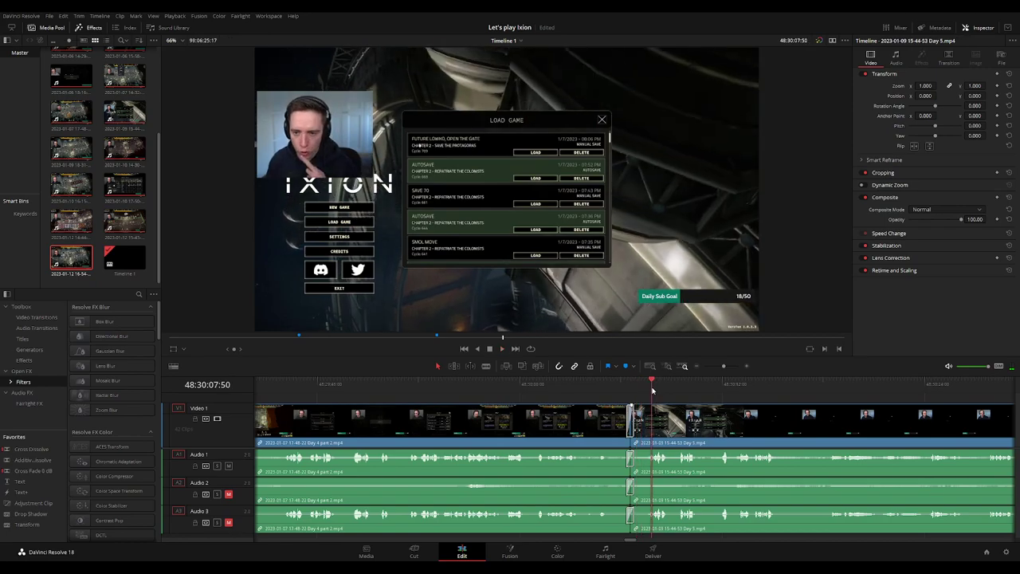
Skip about two minutes ahead to the Electronics Factory scene in the Day 5 footage
scroll(714, 403, down, 5)
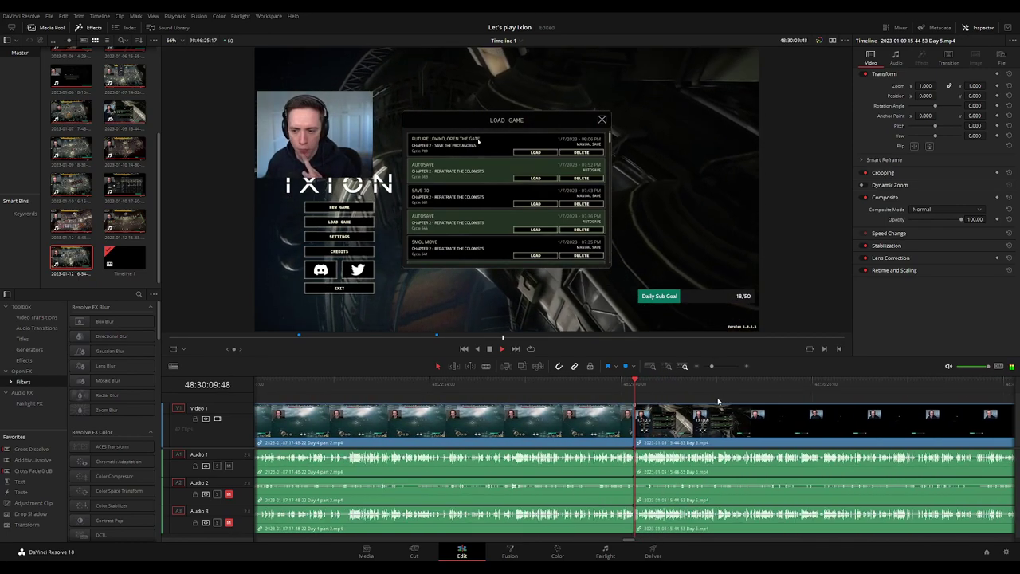
scroll(718, 402, up, 5)
drag(659, 394, 734, 396)
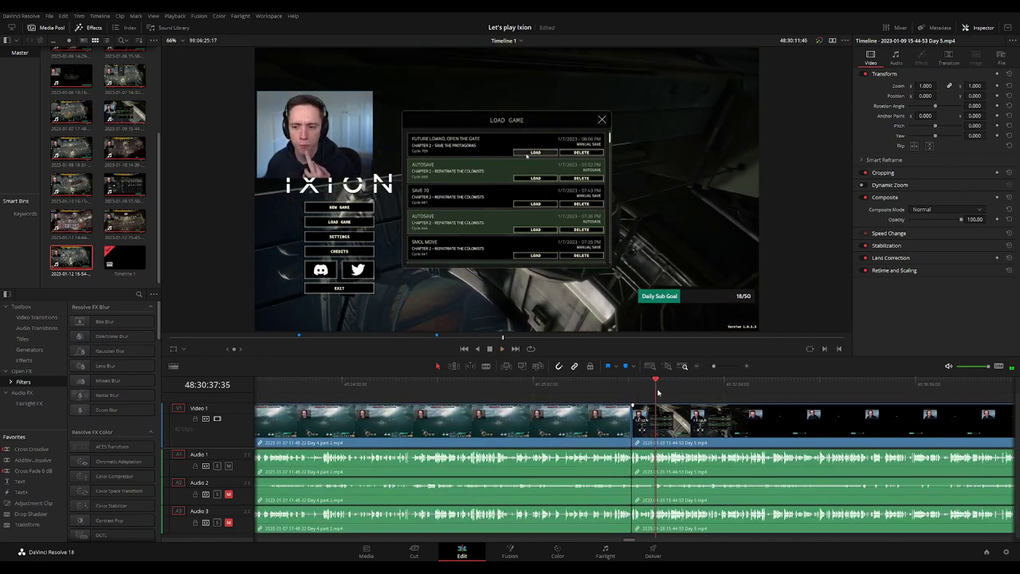
click(793, 397)
scroll(726, 406, down, 3)
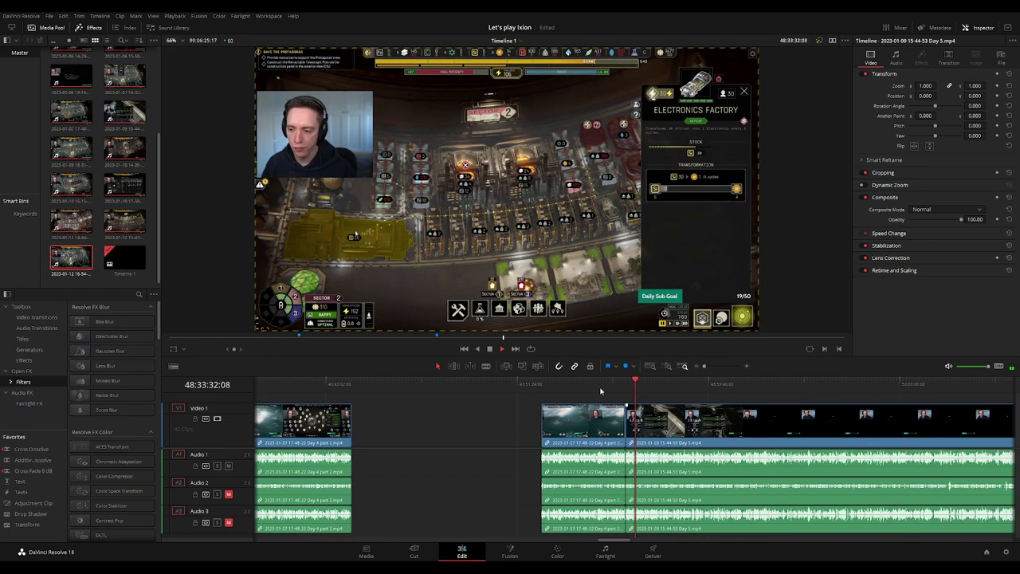
Scrub through the Sector 4 gameplay and settle the playhead at 48:52:29:00
drag(542, 391, 690, 390)
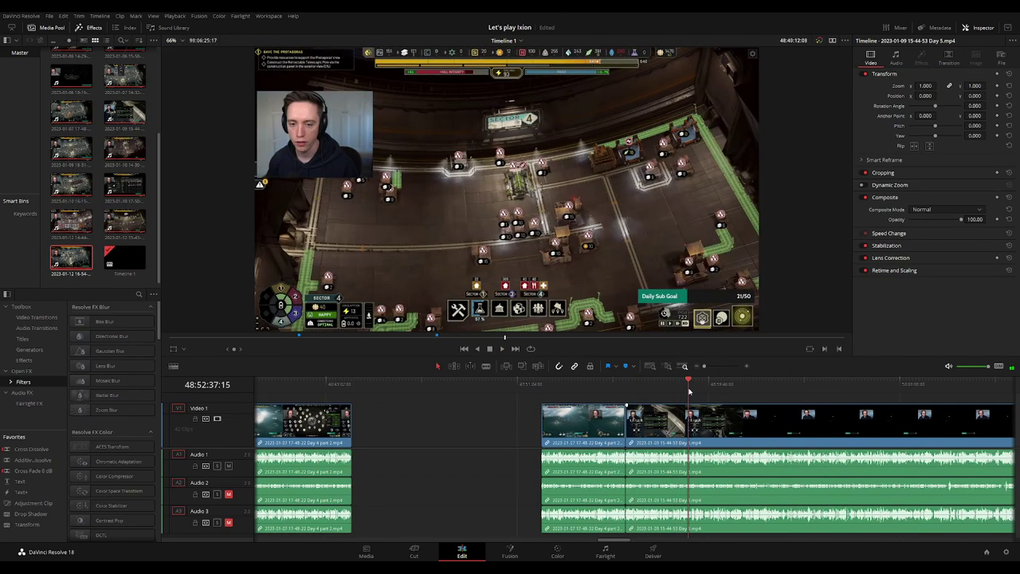
scroll(710, 407, up, 3)
click(606, 386)
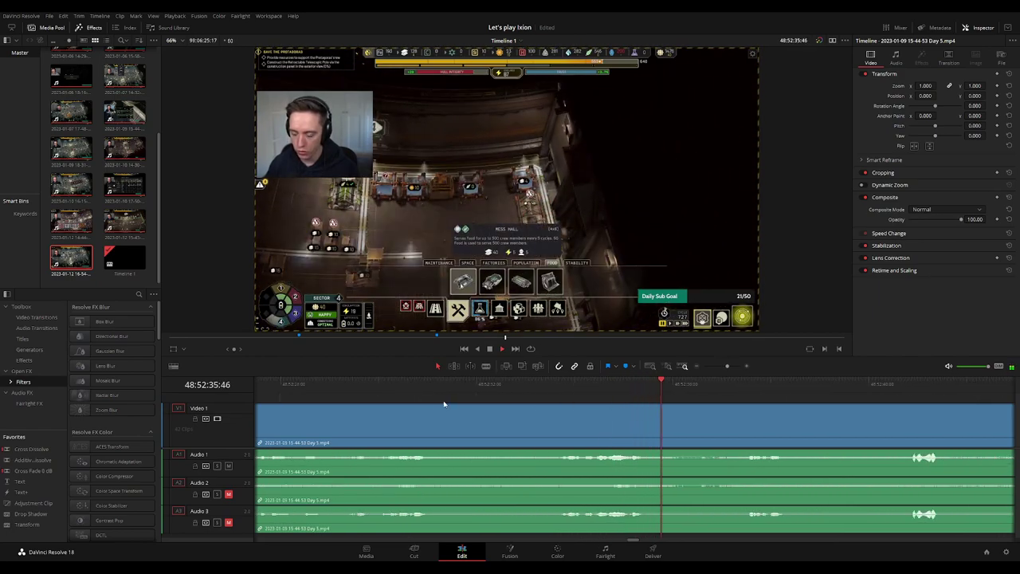
scroll(444, 405, down, 3)
scroll(446, 417, up, 2)
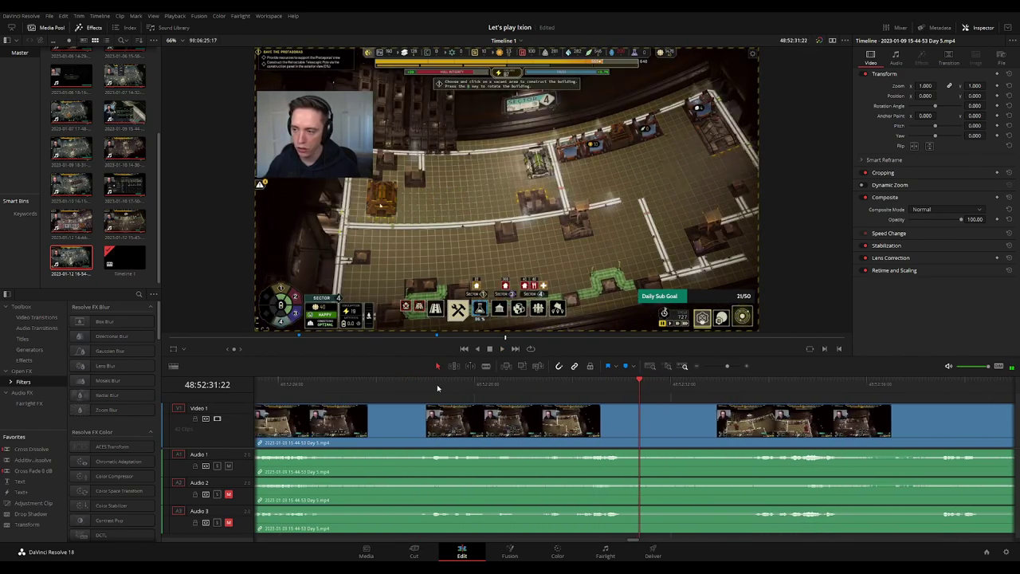
click(421, 385)
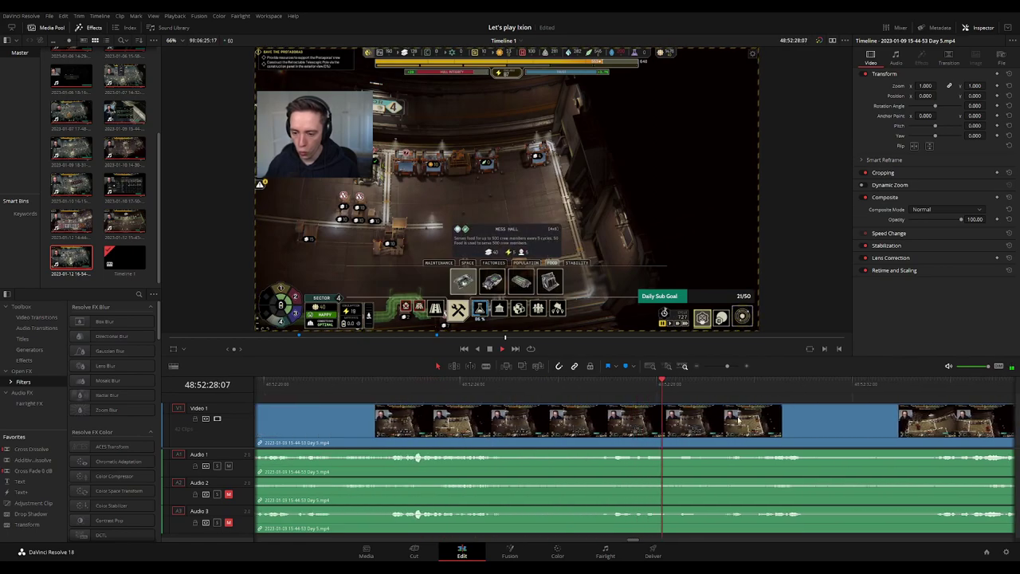
scroll(738, 422, right, 3)
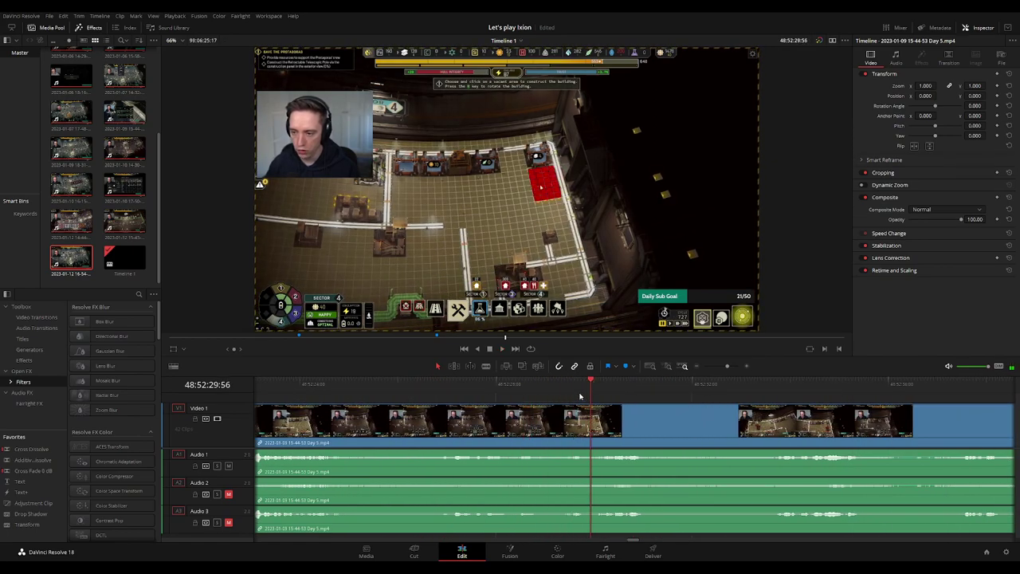
drag(580, 397, 545, 391)
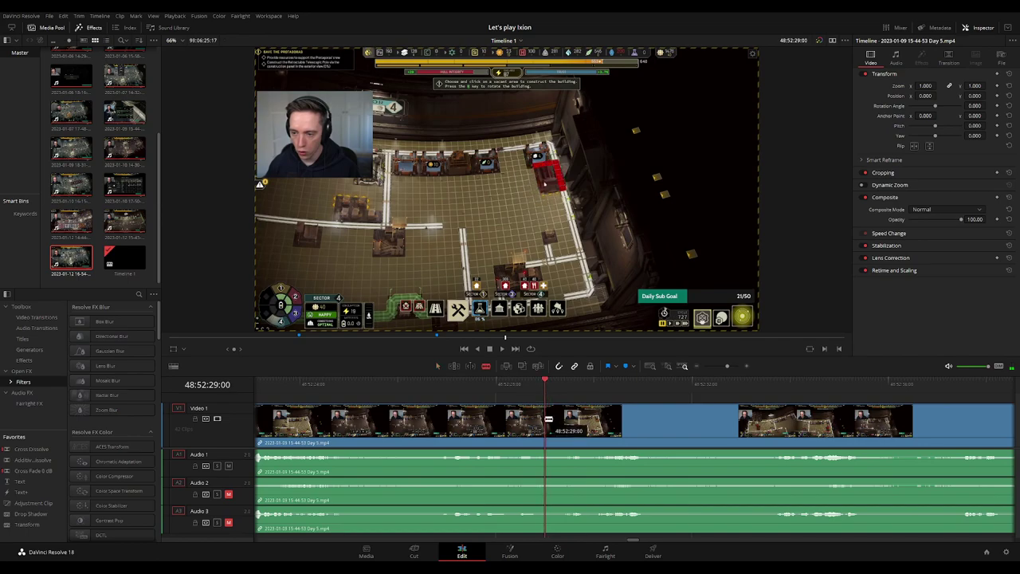
Split Day 5 at 48:52:29:00, fade Audio 1, 2 and 3 around the cut, and preview it
click(549, 419)
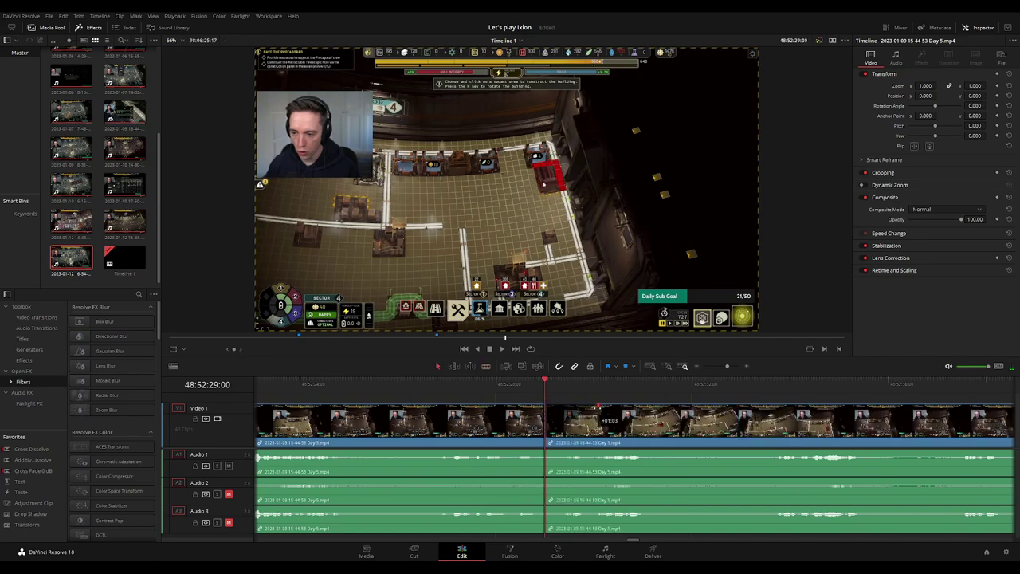
drag(596, 408, 506, 408)
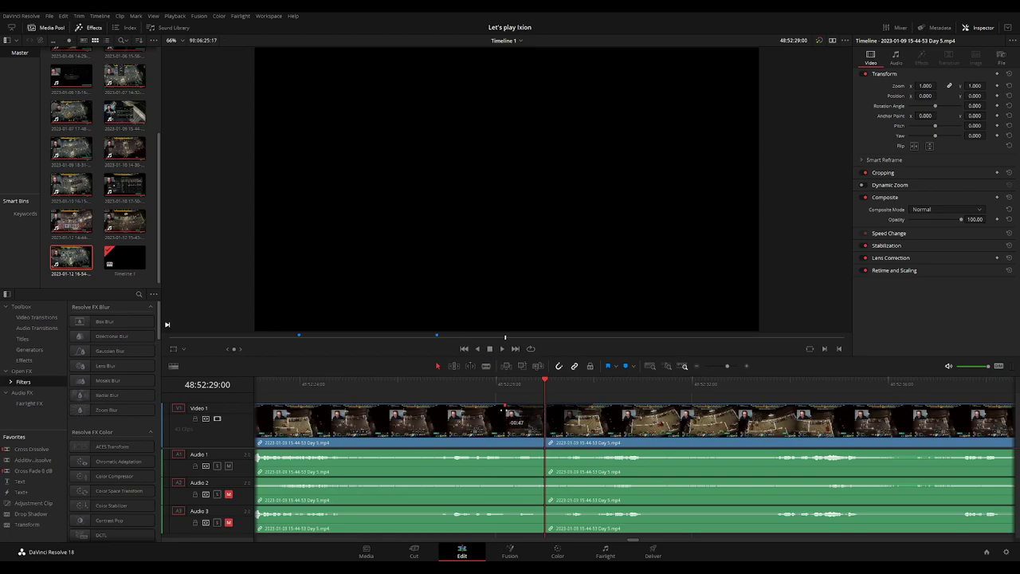
mouse_move(544, 454)
mouse_down()
mouse_move(511, 452)
mouse_move(585, 452)
mouse_up()
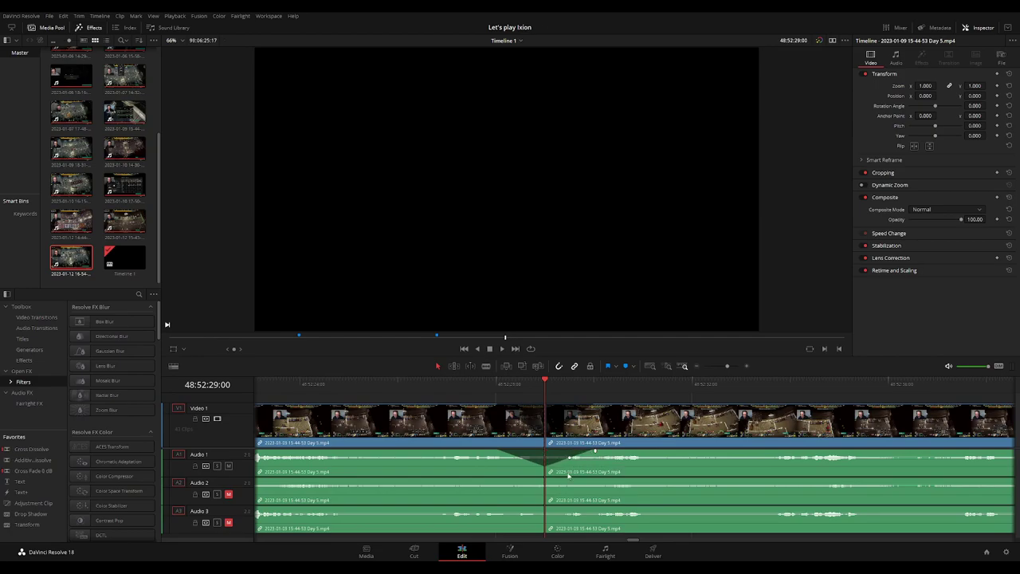
mouse_move(544, 480)
mouse_down()
mouse_move(507, 480)
mouse_move(598, 480)
mouse_up()
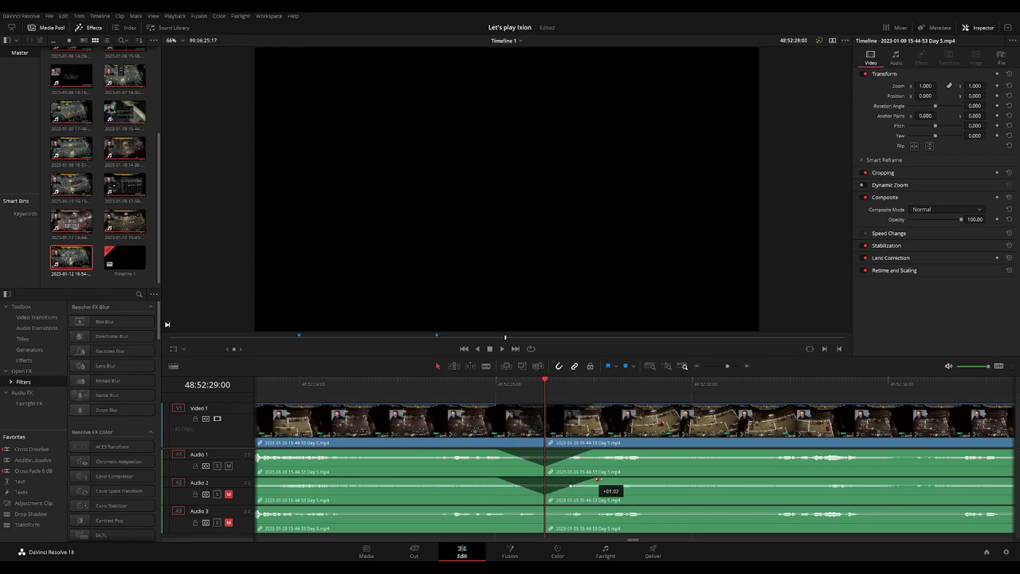
drag(546, 510, 512, 507)
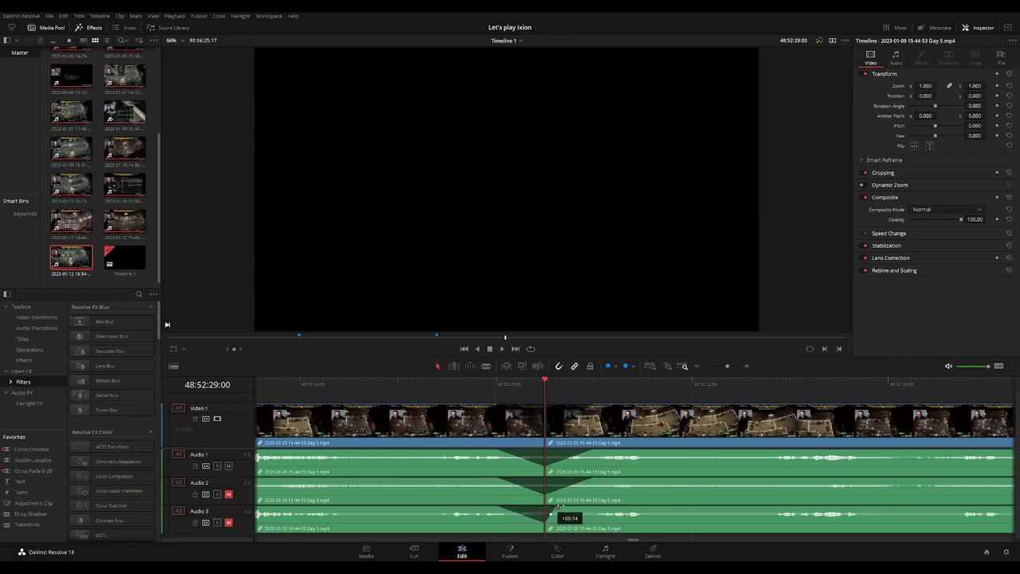
drag(558, 507, 596, 507)
key(space)
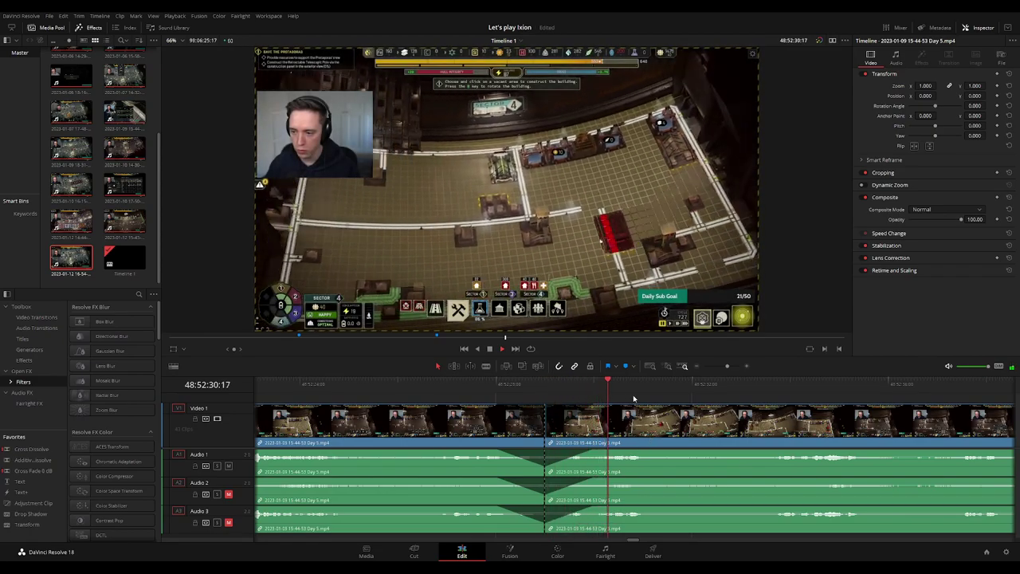
click(747, 386)
scroll(761, 411, down, 5)
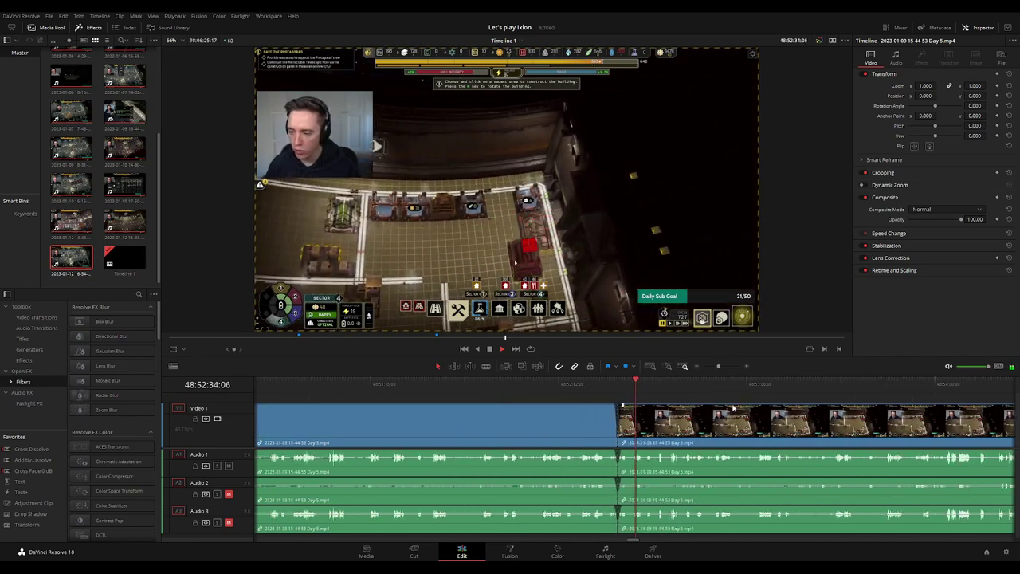
Move the Day 5 clip further right on the timeline to clear space
scroll(772, 428, down, 3)
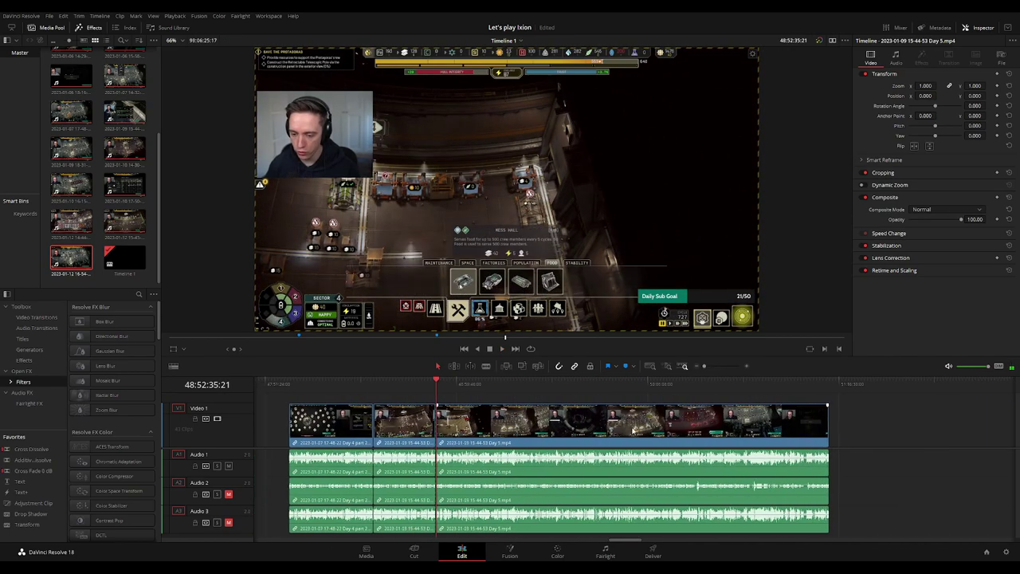
key(Home)
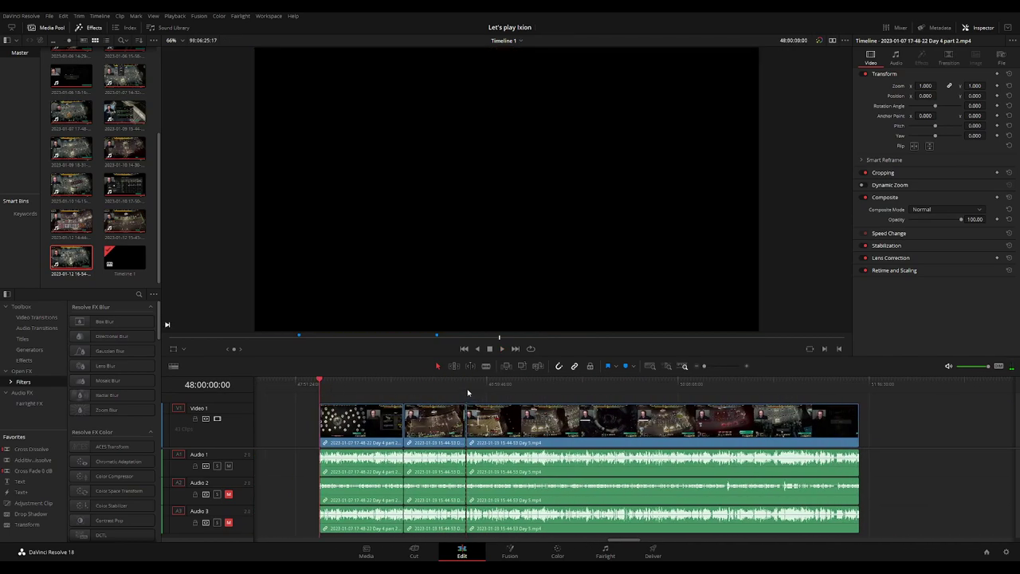
click(468, 392)
scroll(468, 415, down, 3)
drag(385, 426, 640, 431)
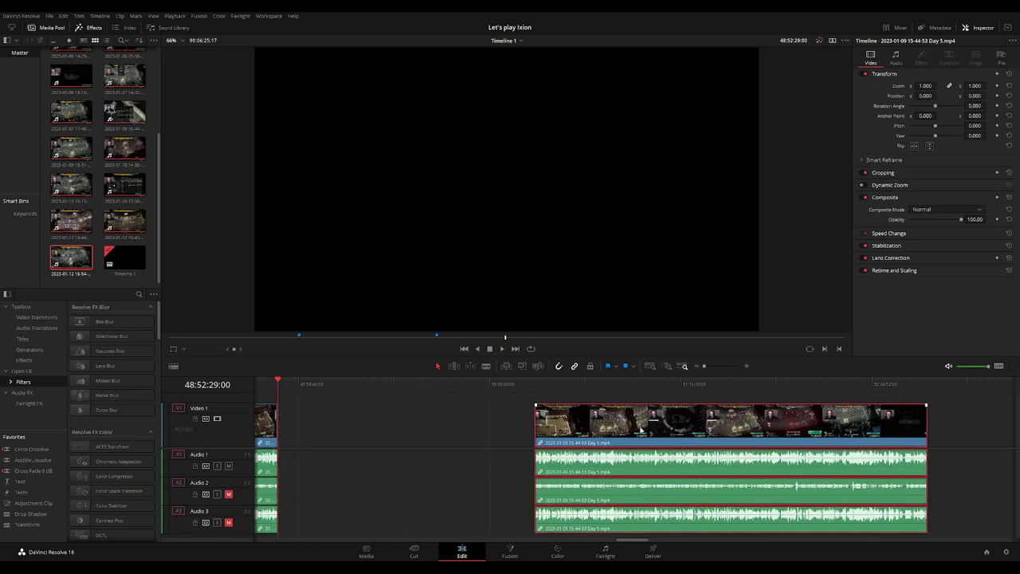
click(441, 419)
Park the playhead at 50:00:00:00 and snap the Day 5 clip left to start there
scroll(395, 399, up, 2)
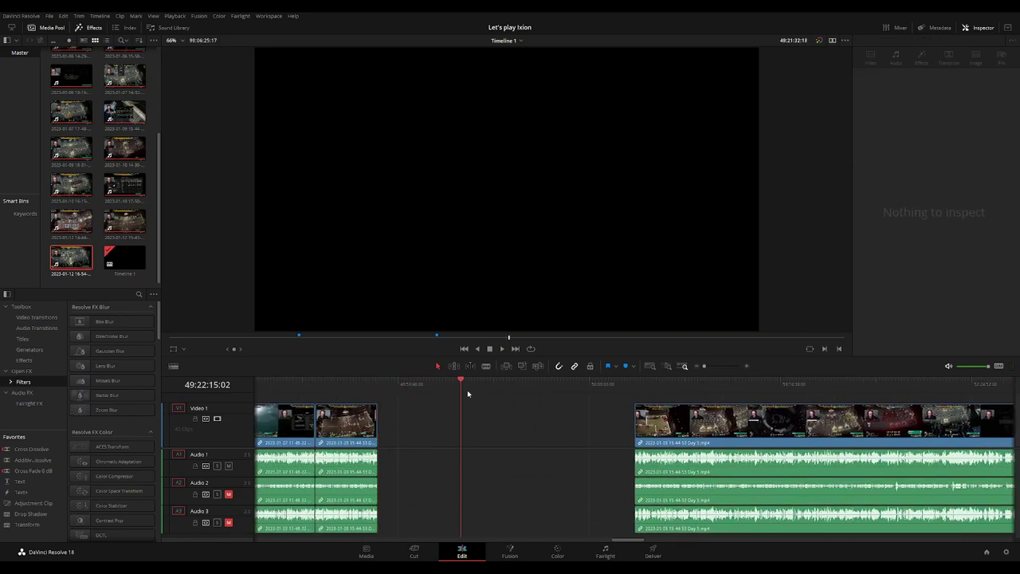
drag(527, 400, 570, 406)
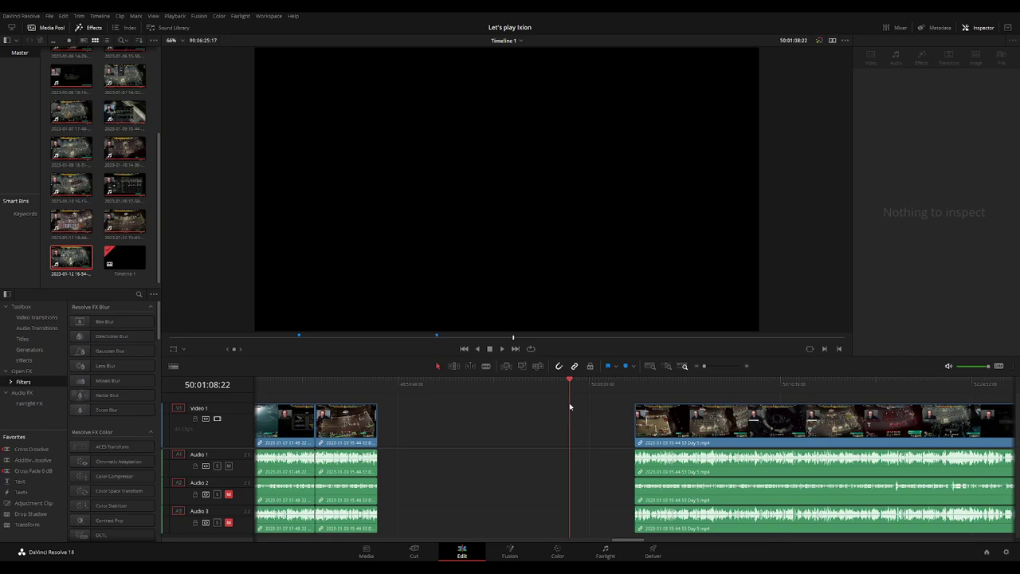
scroll(607, 412, up, 2)
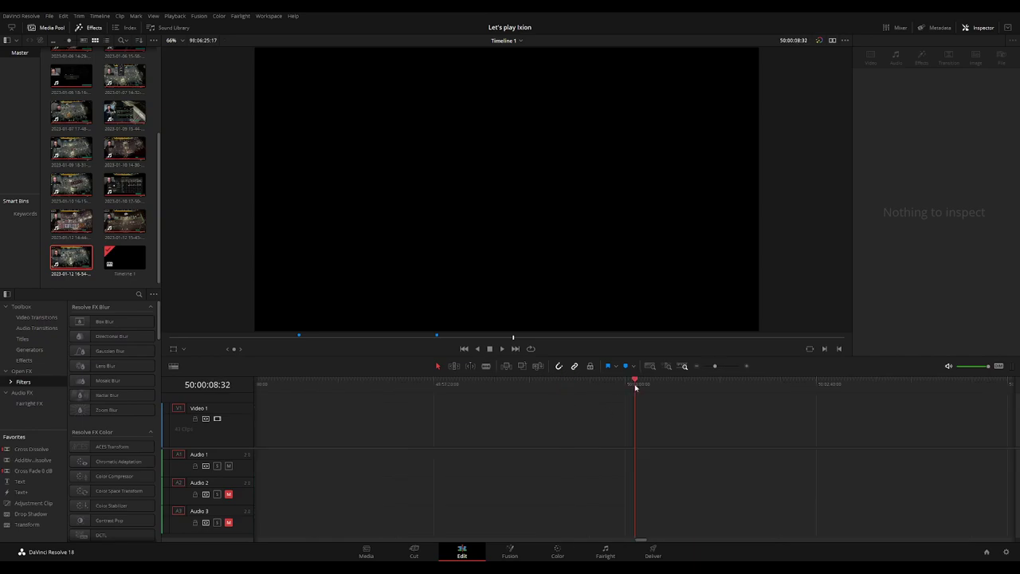
drag(626, 386, 628, 388)
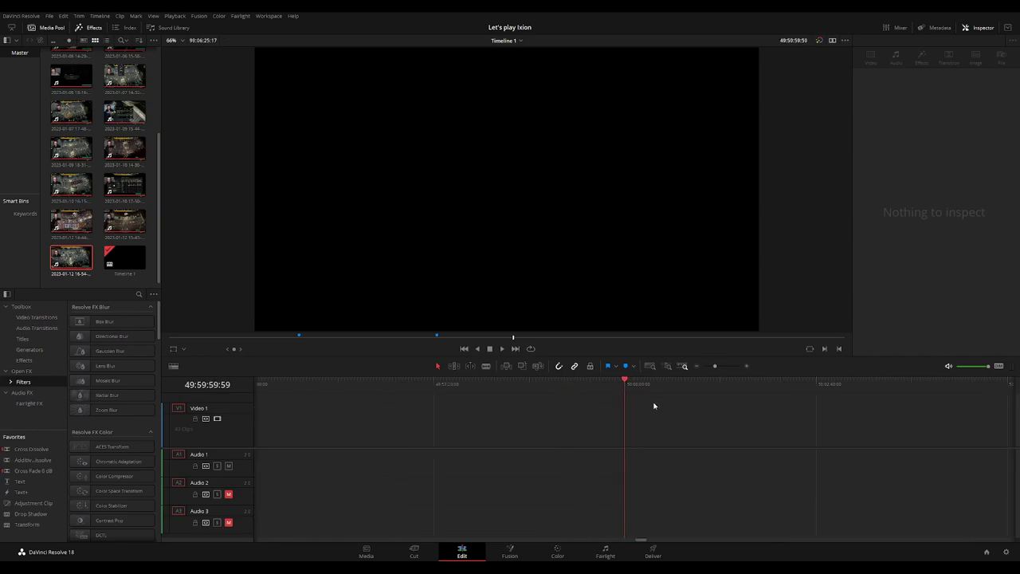
scroll(659, 405, down, 3)
drag(761, 427, 690, 431)
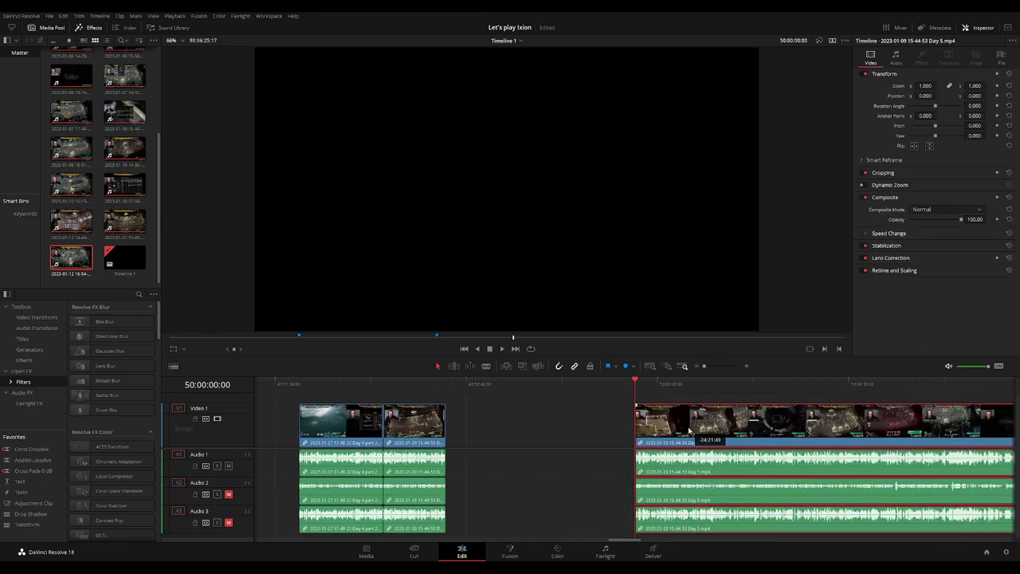
scroll(489, 399, right, 3)
Scrub to 50:52:13:00 and blade the Day 5 video and audio clips there
key(space)
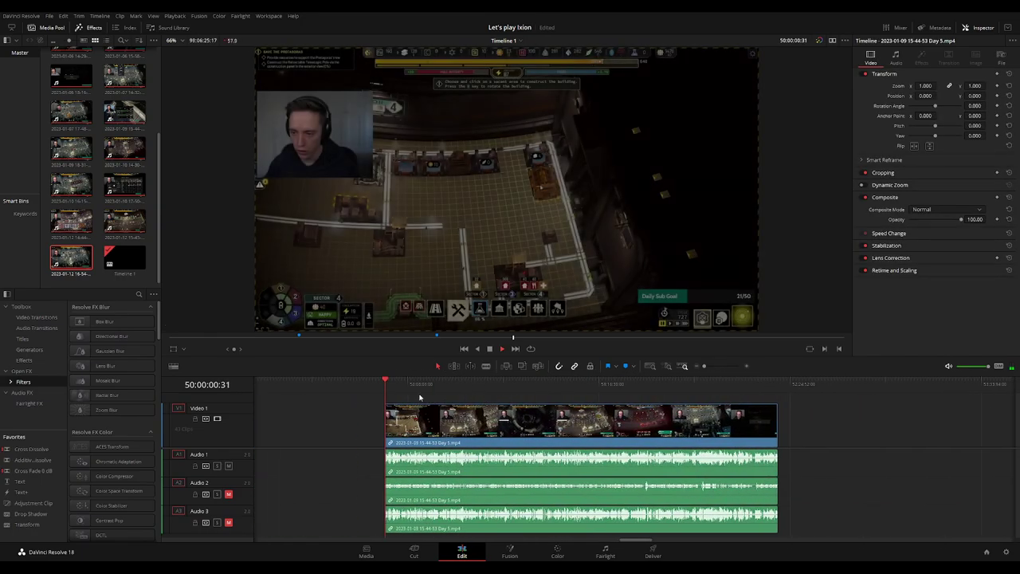
drag(400, 389, 528, 392)
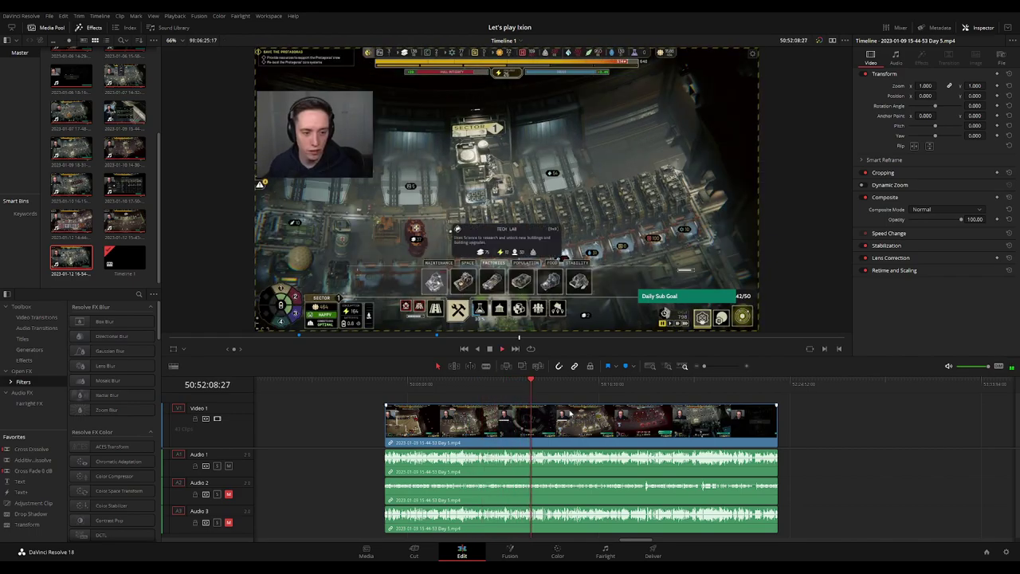
scroll(679, 409, up, 3)
click(612, 389)
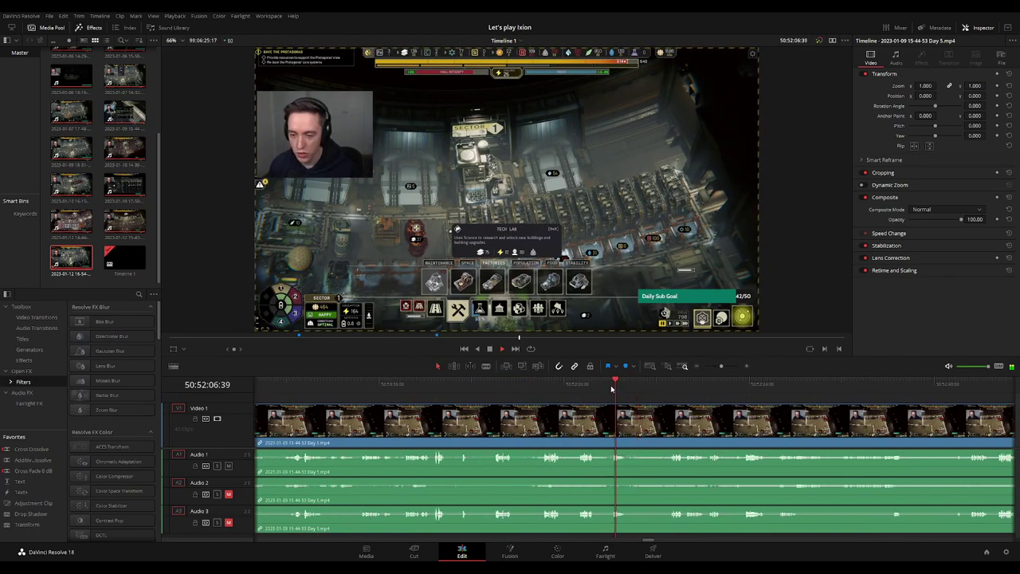
drag(612, 389, 671, 388)
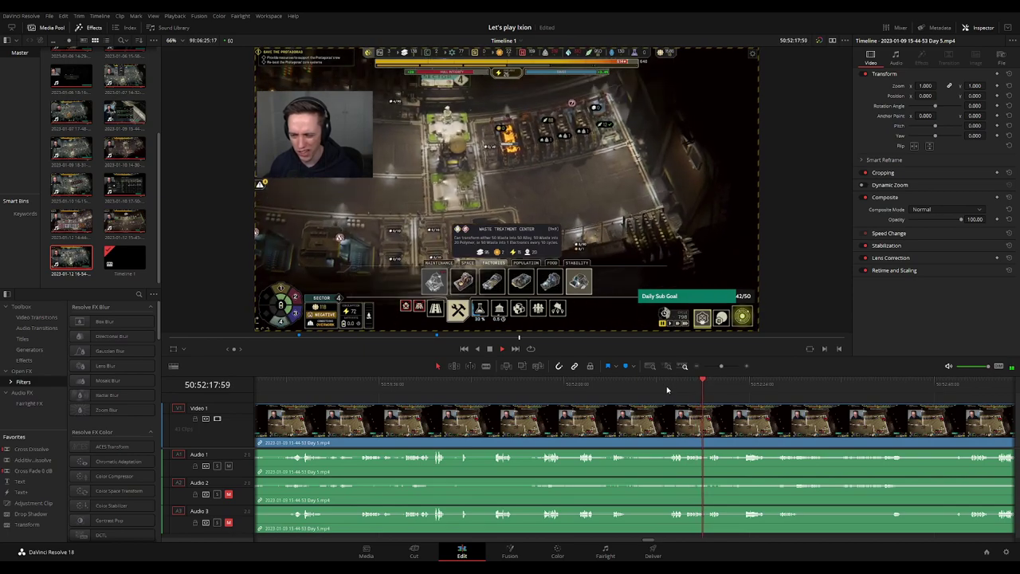
scroll(667, 392, right, 1)
scroll(667, 391, right, 1)
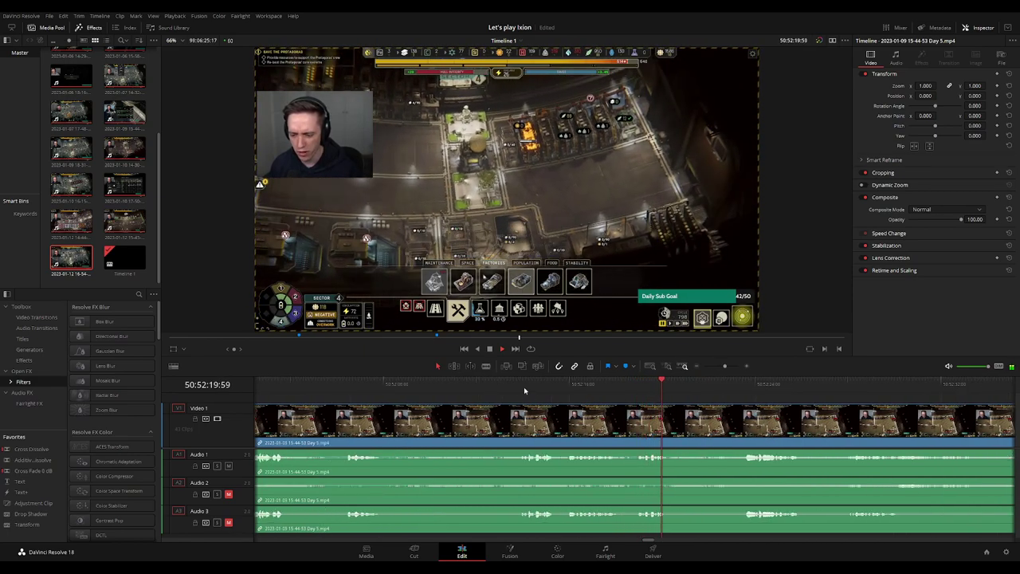
click(524, 387)
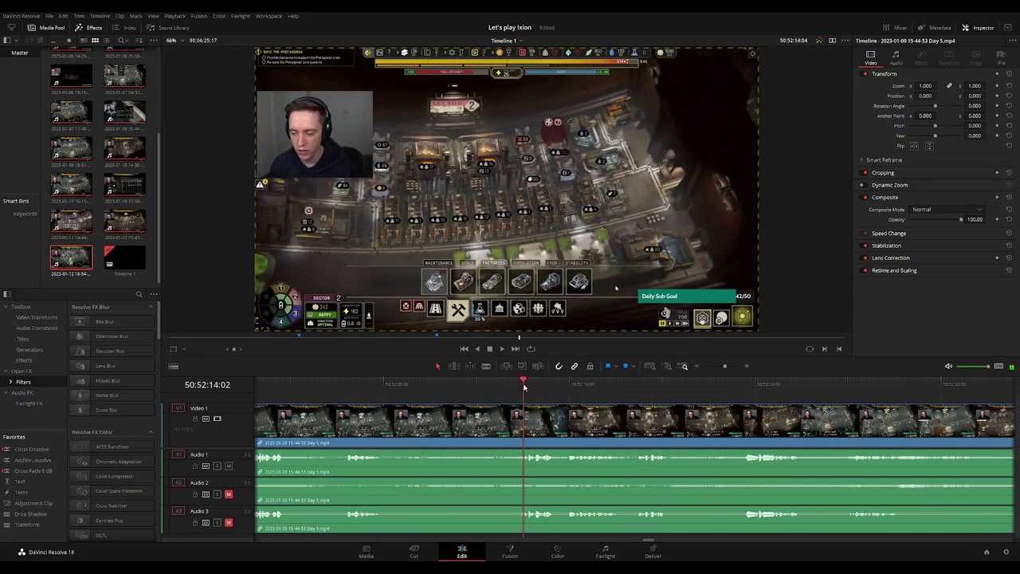
drag(523, 387, 502, 387)
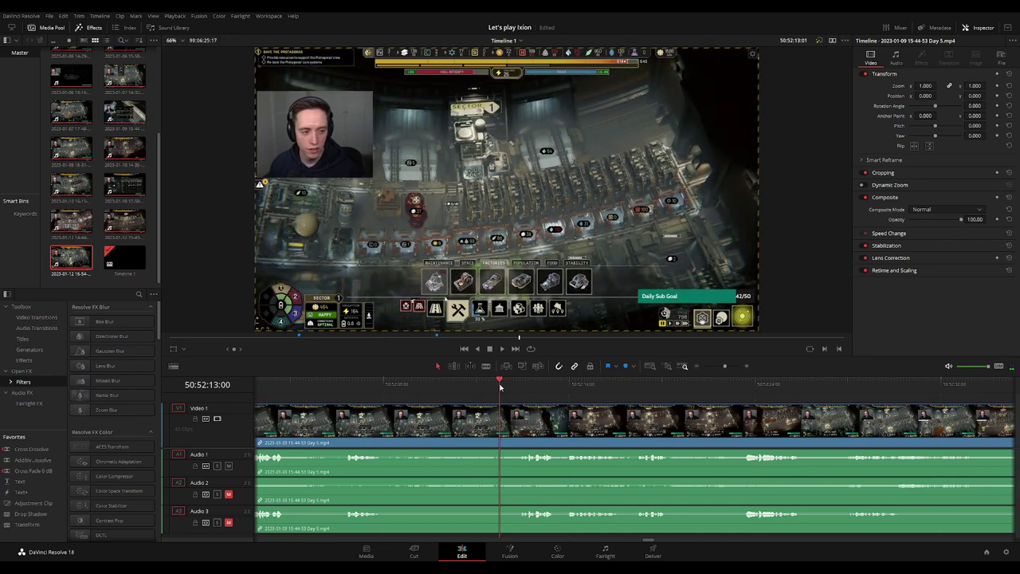
key(b)
click(503, 409)
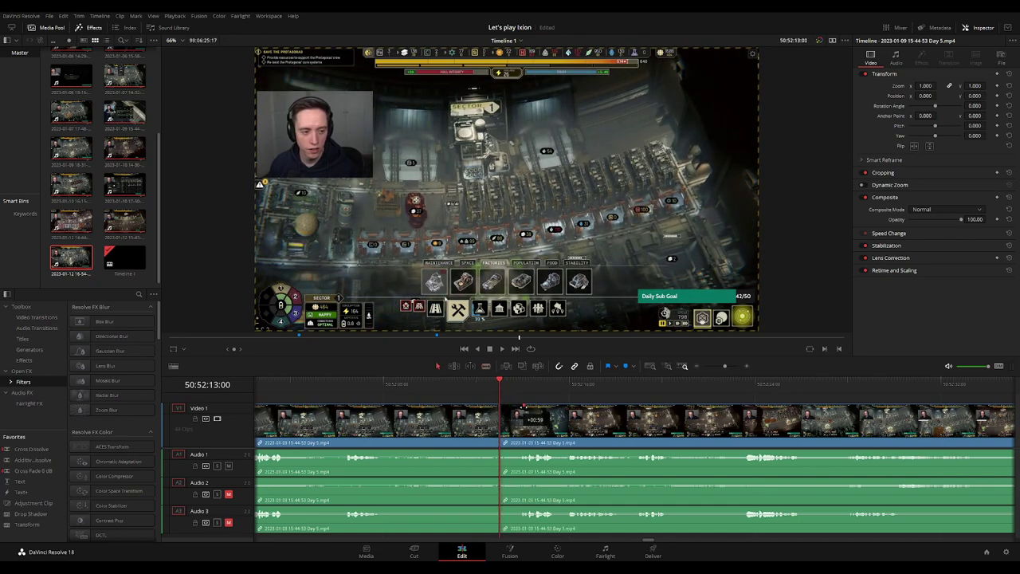
Add an audio fade-out before and a longer fade-in after the 50:52:13:00 cut, then preview
drag(523, 407, 474, 409)
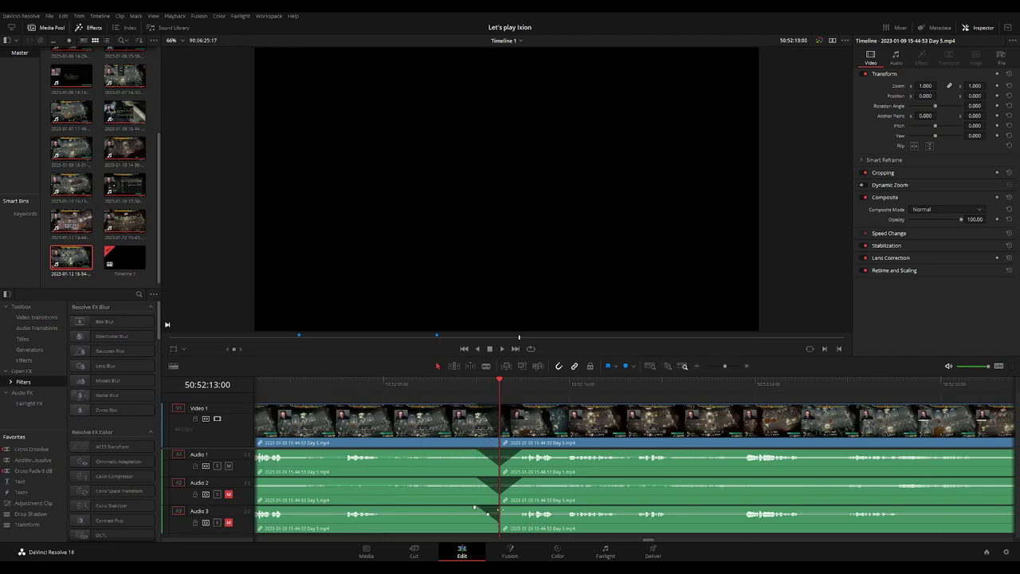
drag(501, 508, 519, 508)
key(space)
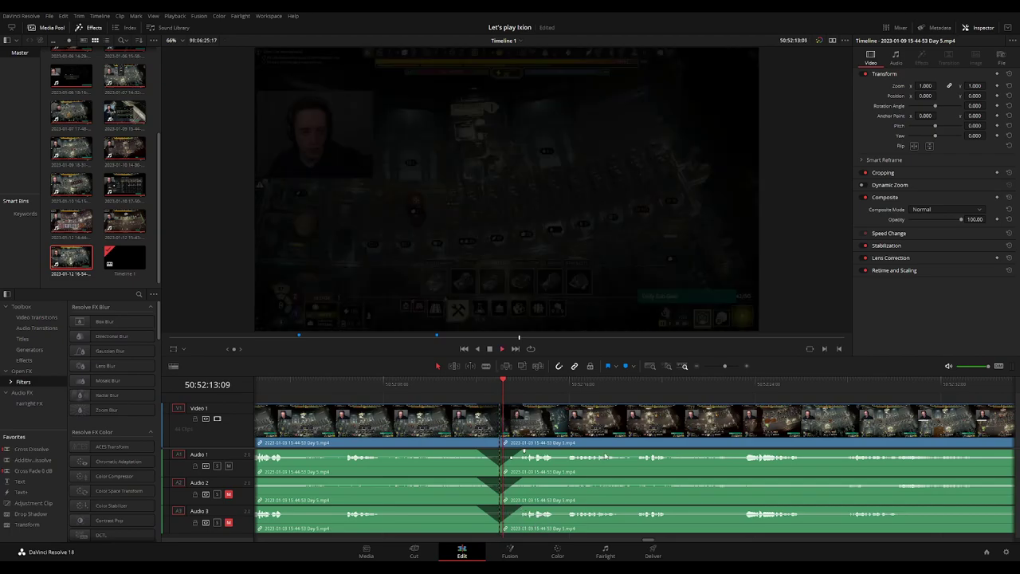
Stop playback and drag the post-cut Day 5 section further right
scroll(692, 449, down, 2)
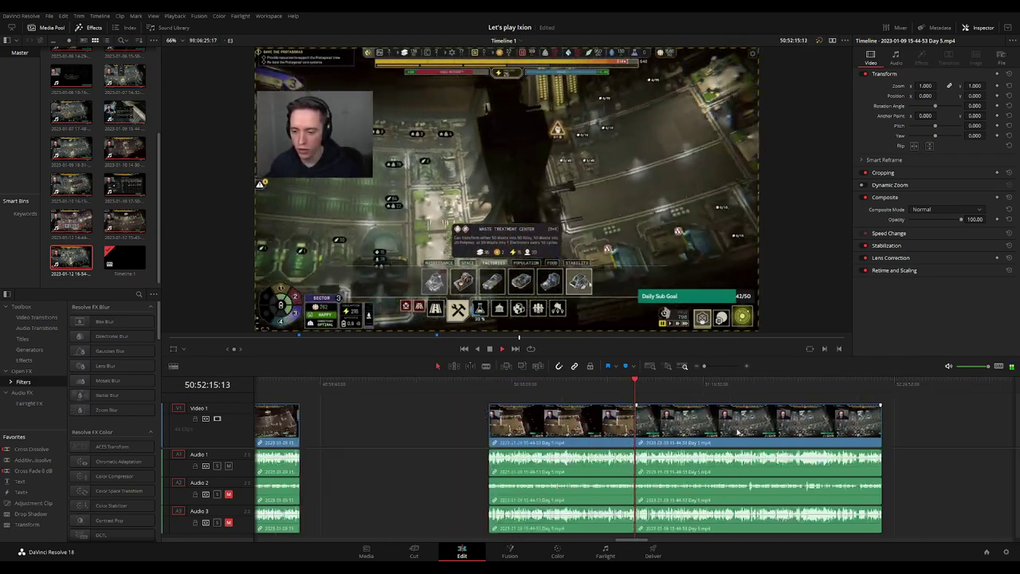
scroll(668, 415, down, 2)
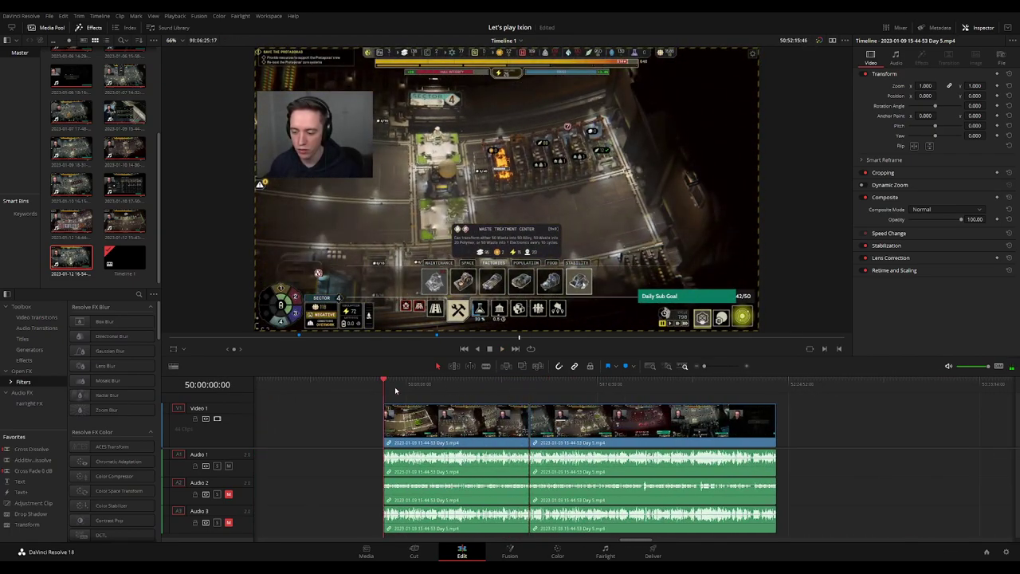
key(space)
scroll(418, 435, up, 2)
scroll(418, 435, up, 1)
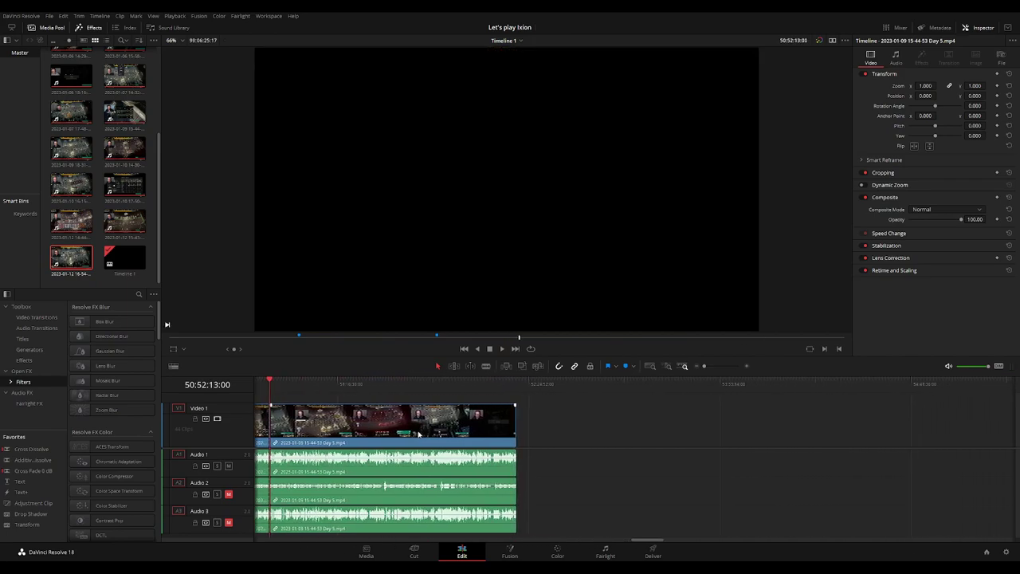
drag(418, 435, 677, 434)
click(419, 424)
Park the playhead at 52:00:00:00 and snap the post-cut section left to start there
scroll(353, 392, left, 2)
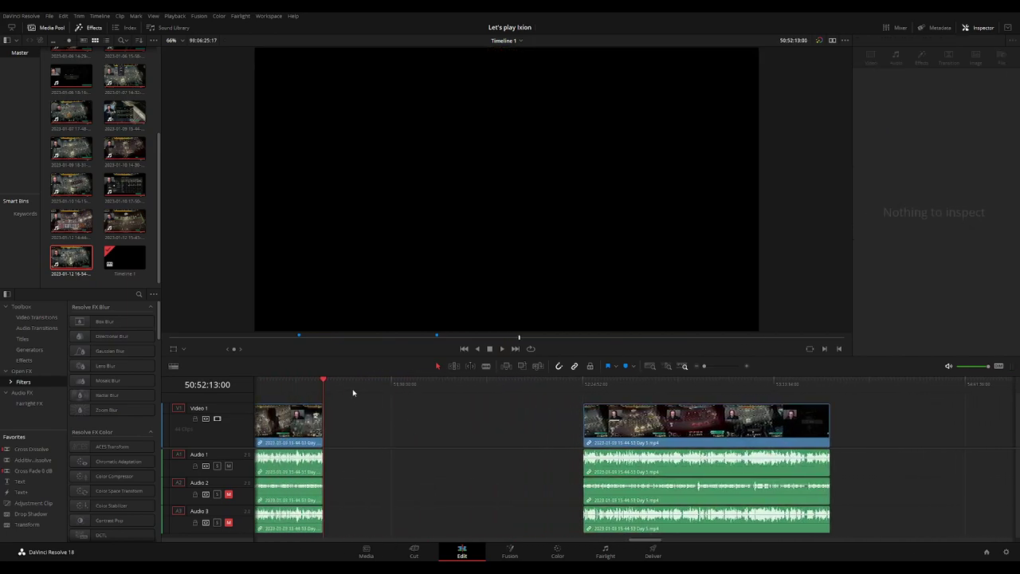
drag(369, 391, 514, 405)
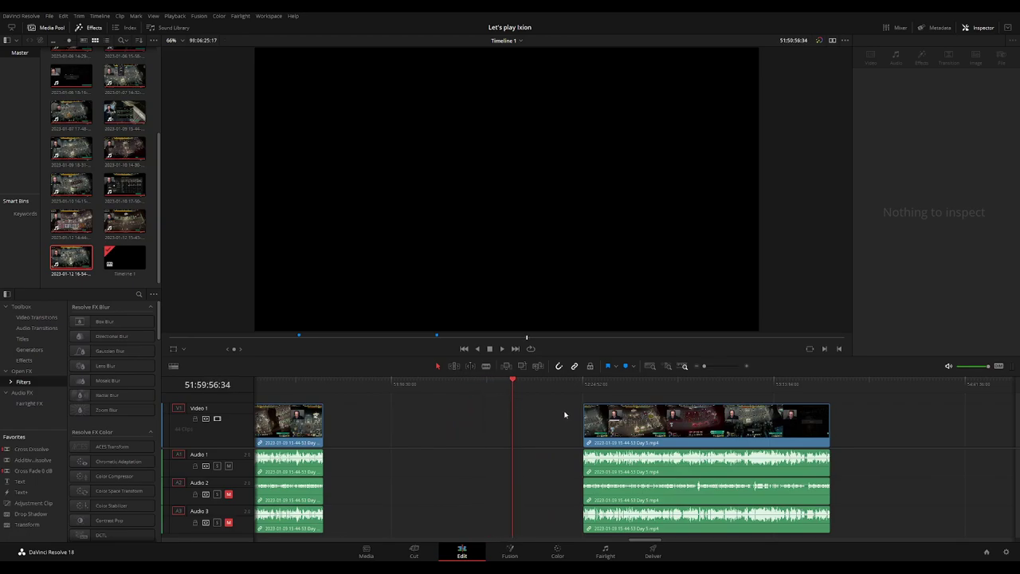
scroll(628, 390, up, 3)
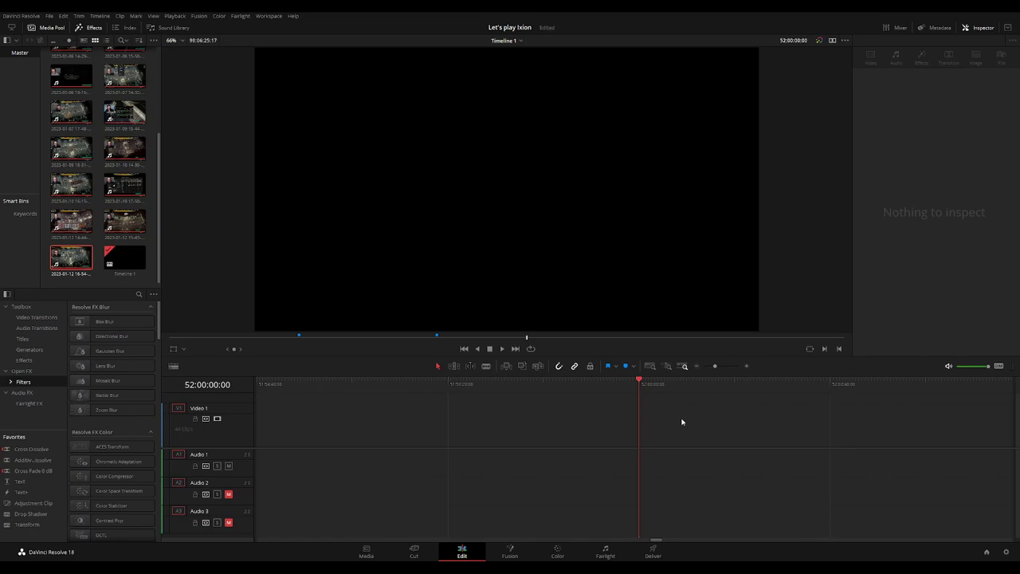
scroll(682, 421, down, 3)
drag(779, 404, 707, 403)
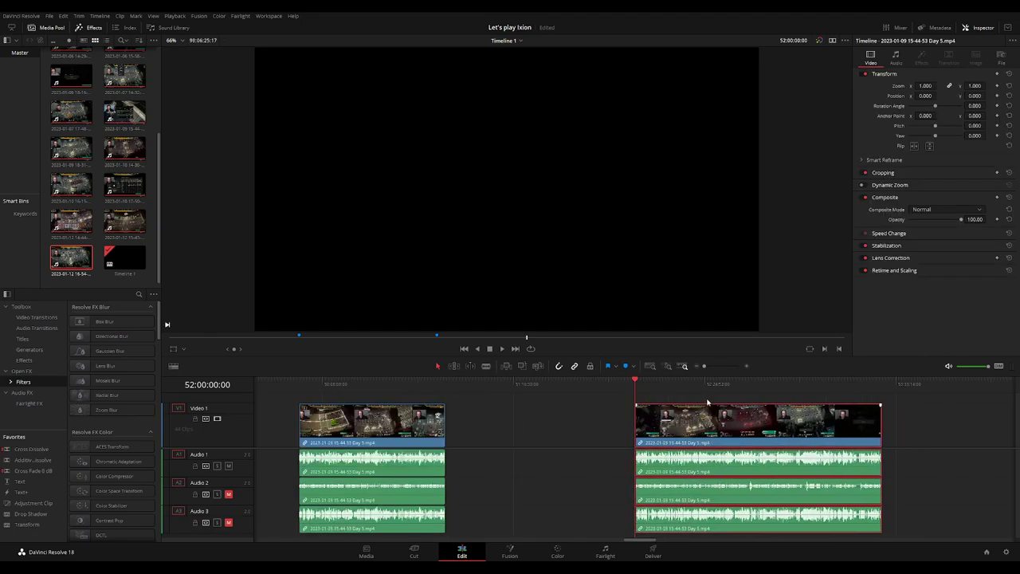
scroll(707, 403, right, 5)
Play and scrub through the opening of the moved Day 5 section
key(space)
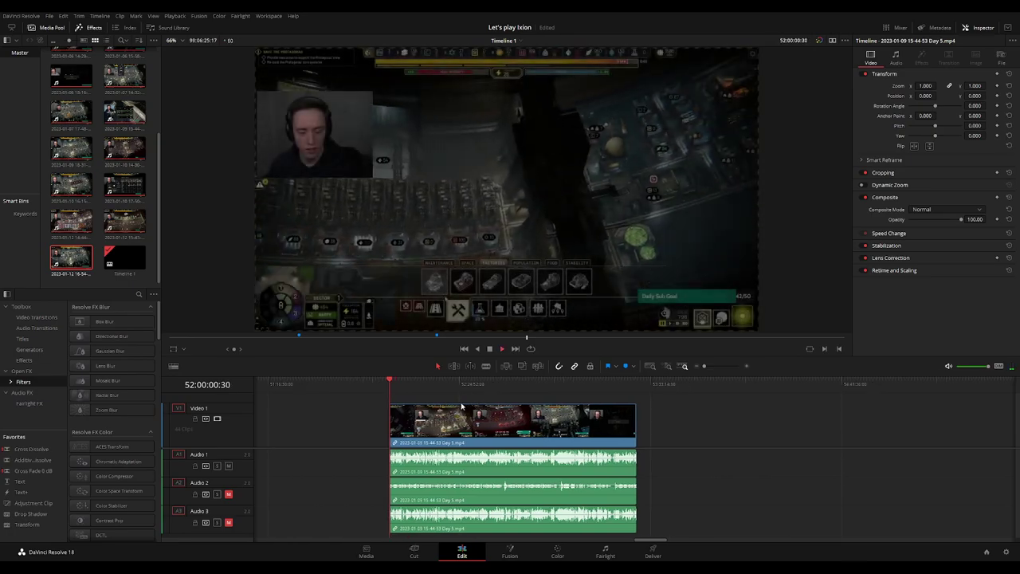
scroll(461, 407, right, 2)
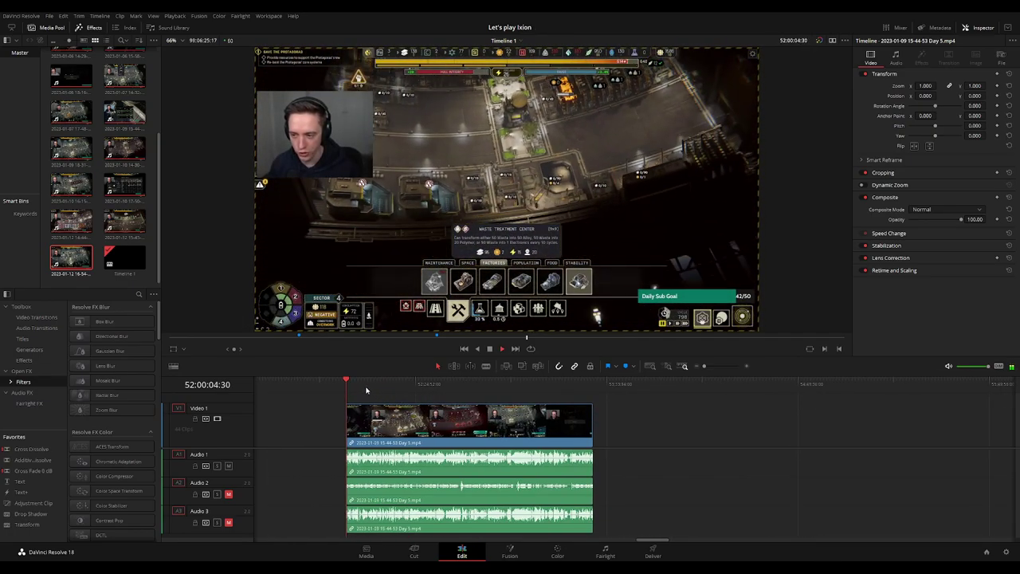
drag(385, 391, 492, 396)
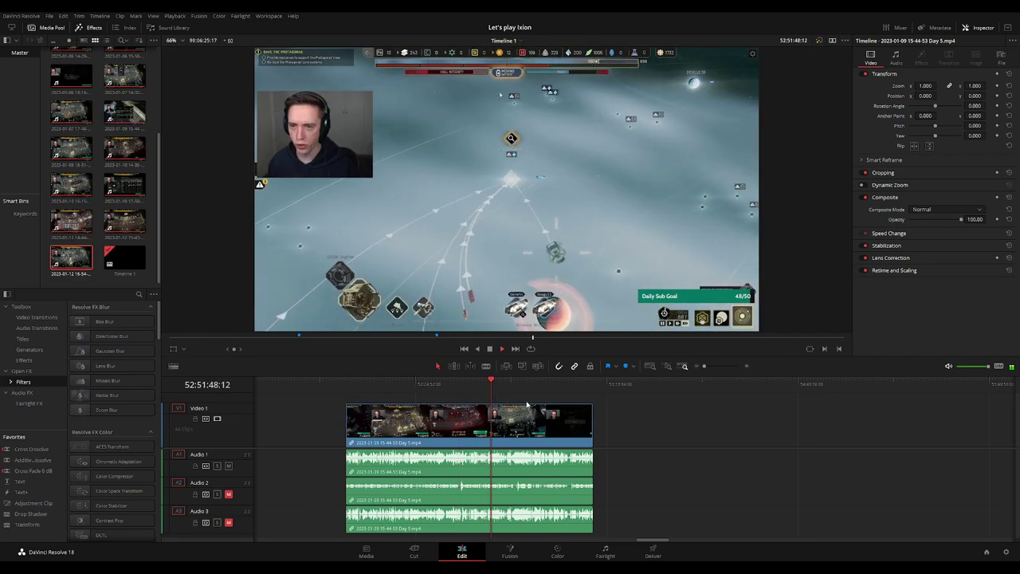
scroll(492, 396, up, 5)
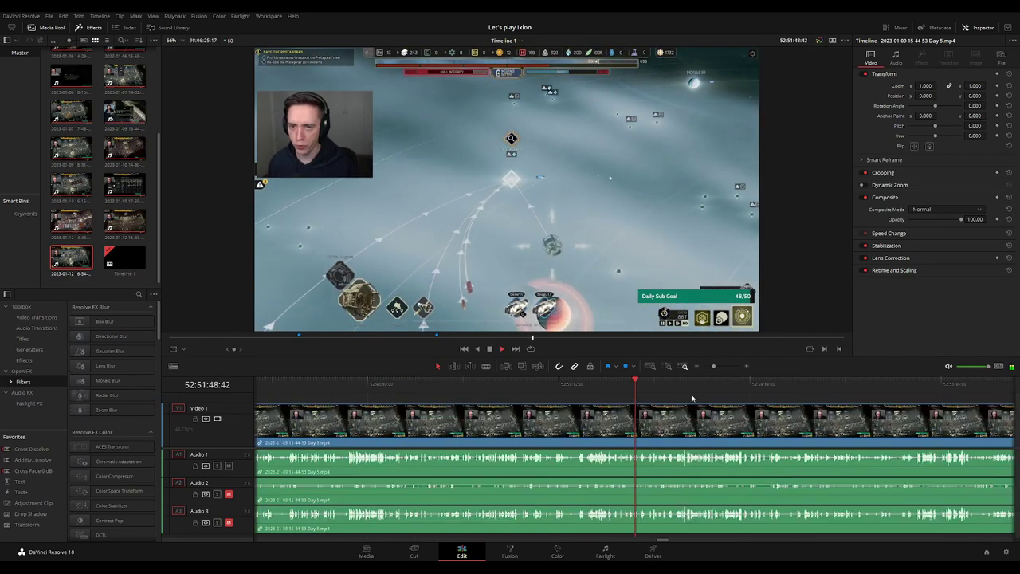
click(674, 386)
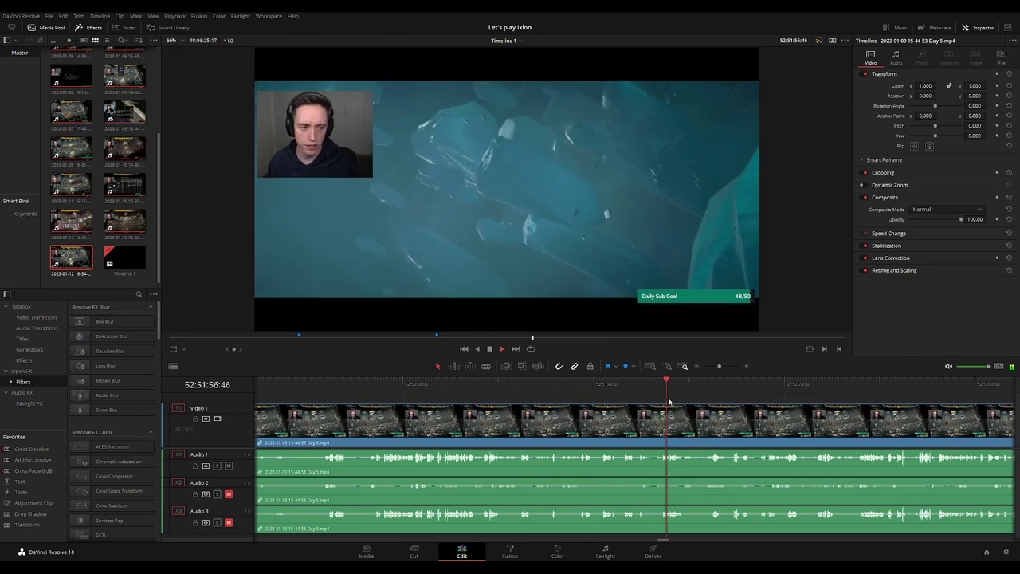
scroll(677, 389, up, 2)
drag(676, 389, 763, 389)
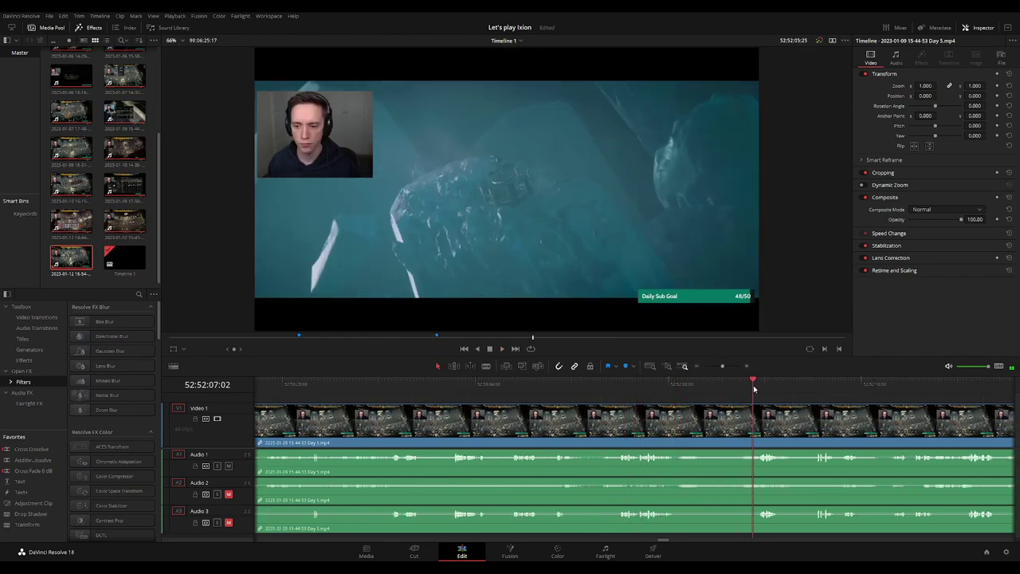
Find 52:52:06:30 and blade the video and all three audio tracks there
click(674, 388)
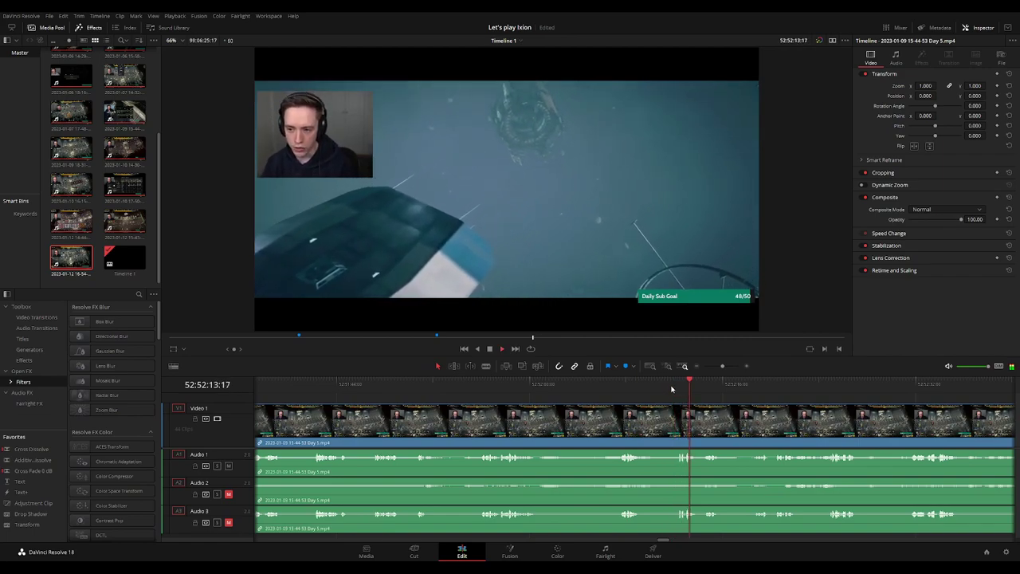
click(756, 389)
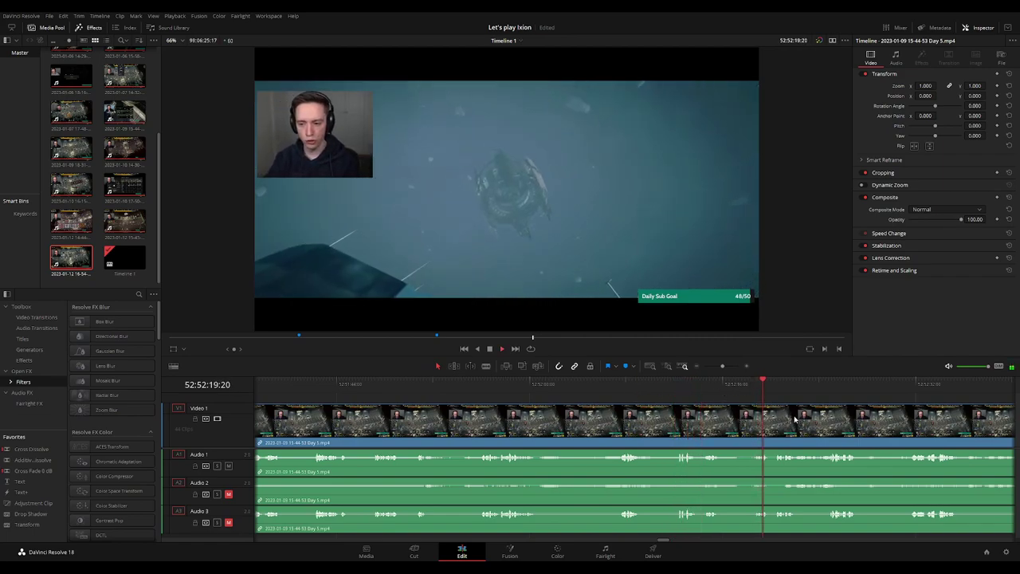
click(722, 389)
click(515, 385)
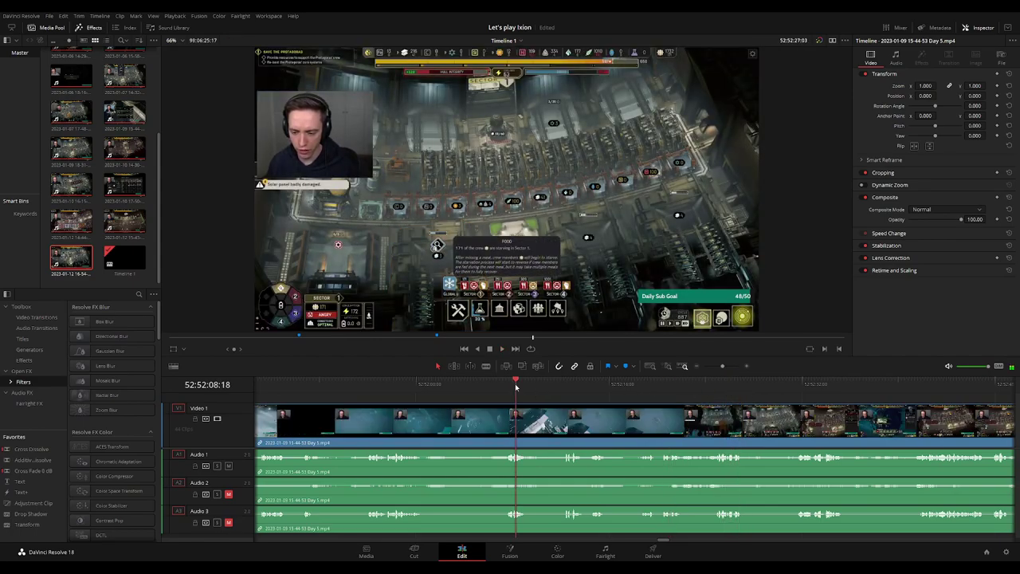
click(652, 385)
mouse_move(652, 385)
mouse_down()
mouse_move(551, 392)
mouse_move(629, 416)
mouse_up()
key(b)
click(551, 413)
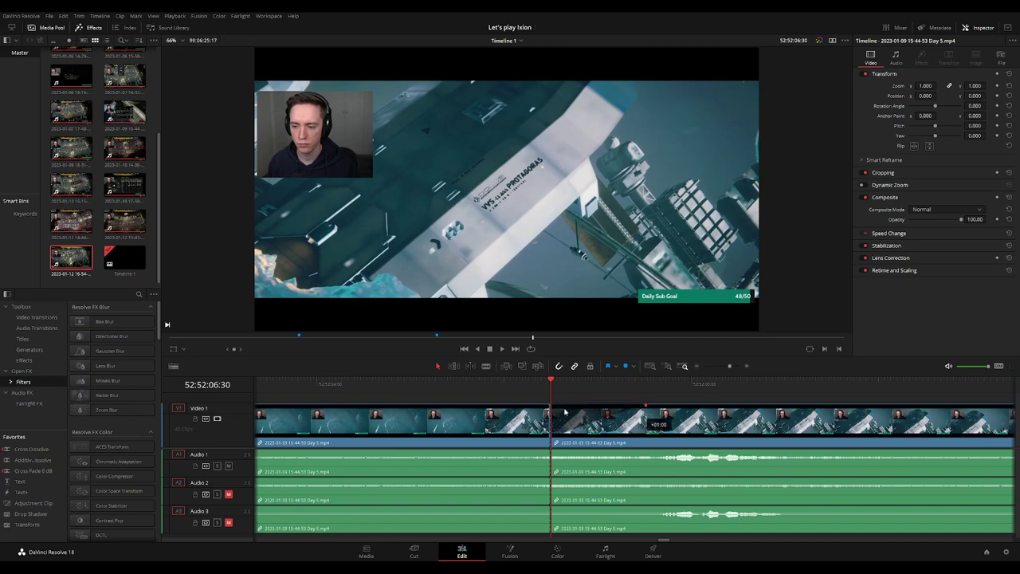
Trim the clip edge at the cut and add fade-outs and fade-ins on Audio 1, 2 and 3
drag(564, 411, 484, 408)
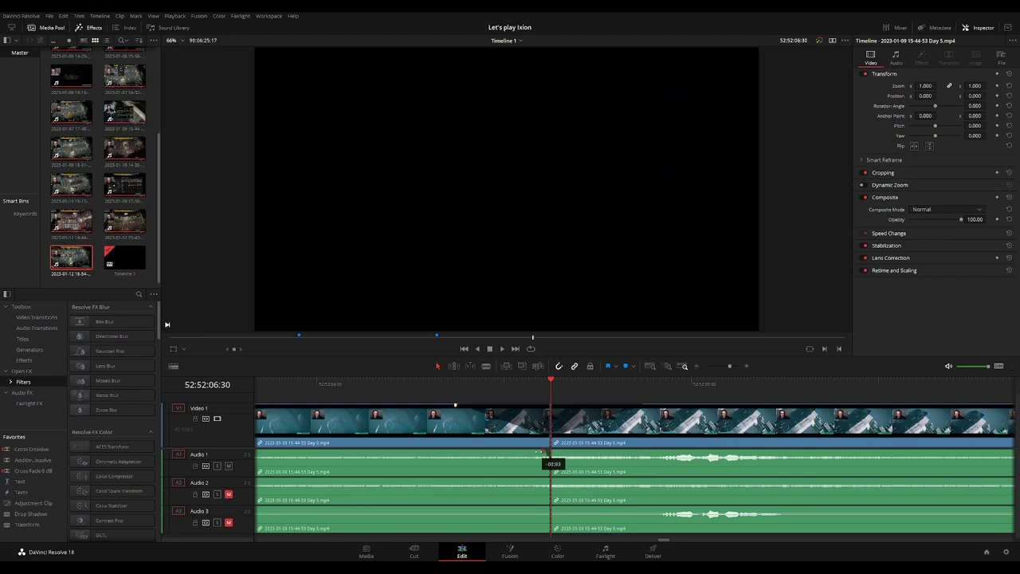
drag(545, 451, 458, 451)
drag(553, 452, 646, 452)
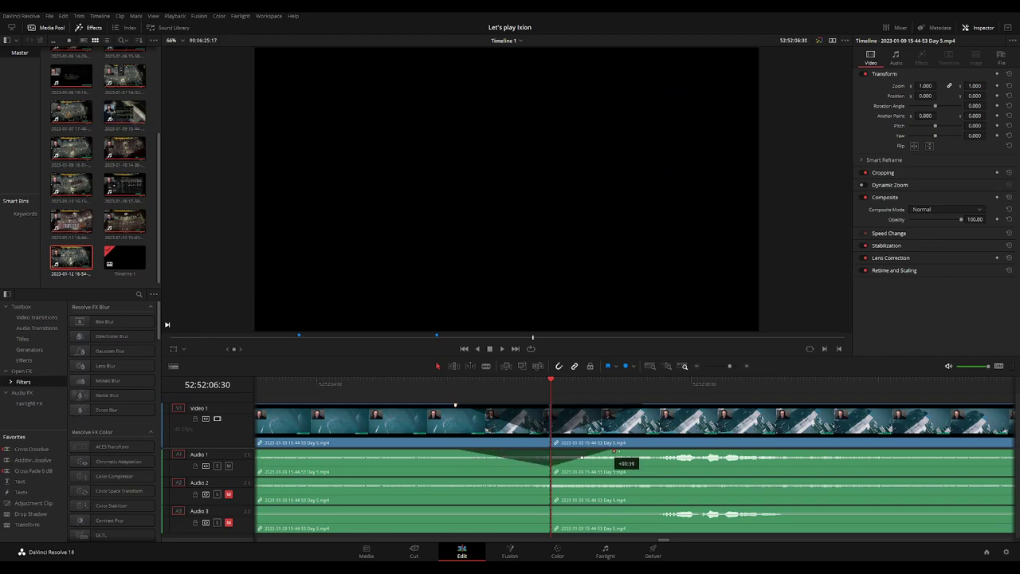
drag(550, 480, 455, 480)
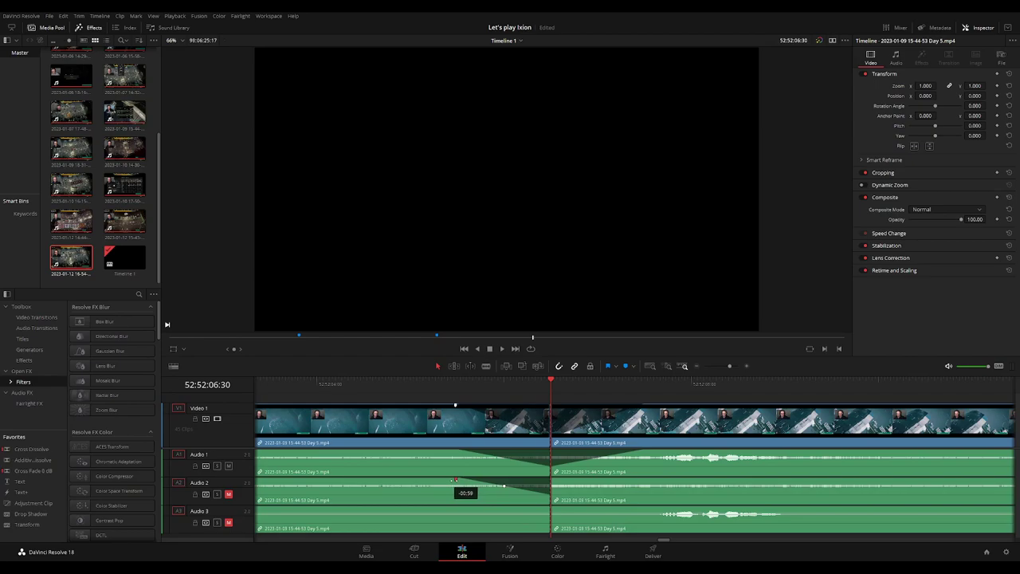
drag(551, 481, 643, 480)
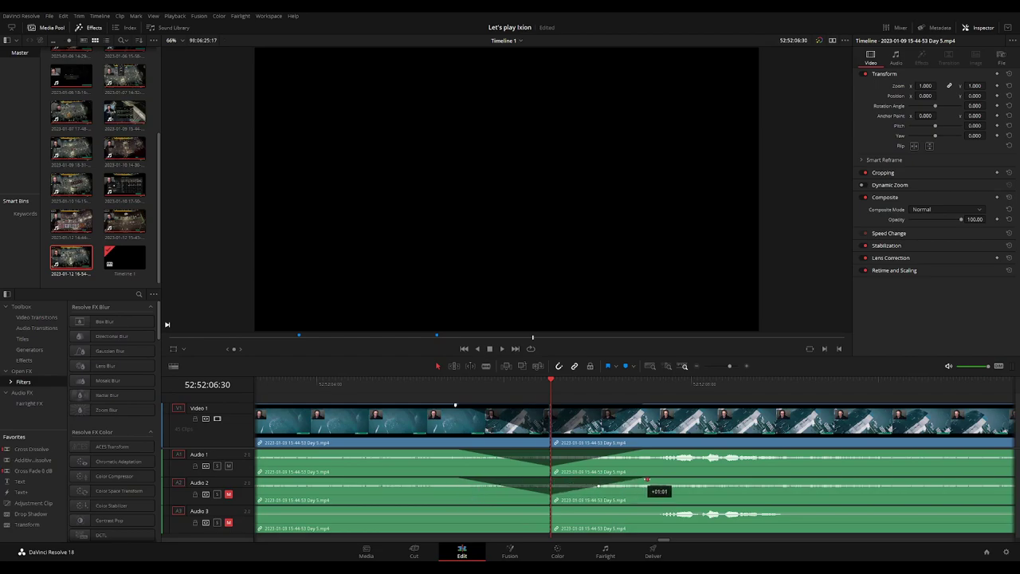
drag(549, 507, 469, 508)
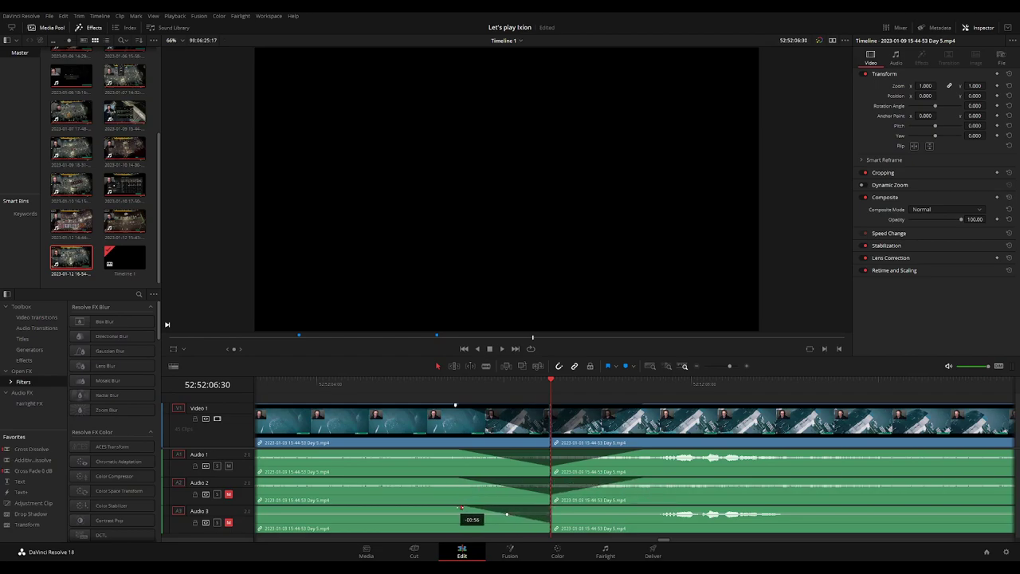
drag(550, 508, 632, 508)
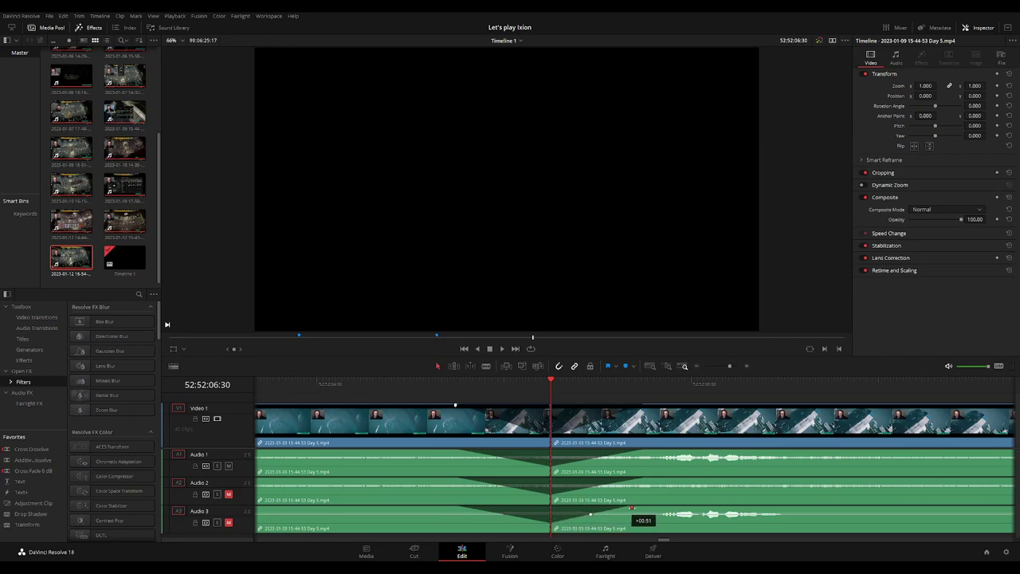
Play back across the 52:52:06:30 cut to check the fades, then return to the timeline start
key(space)
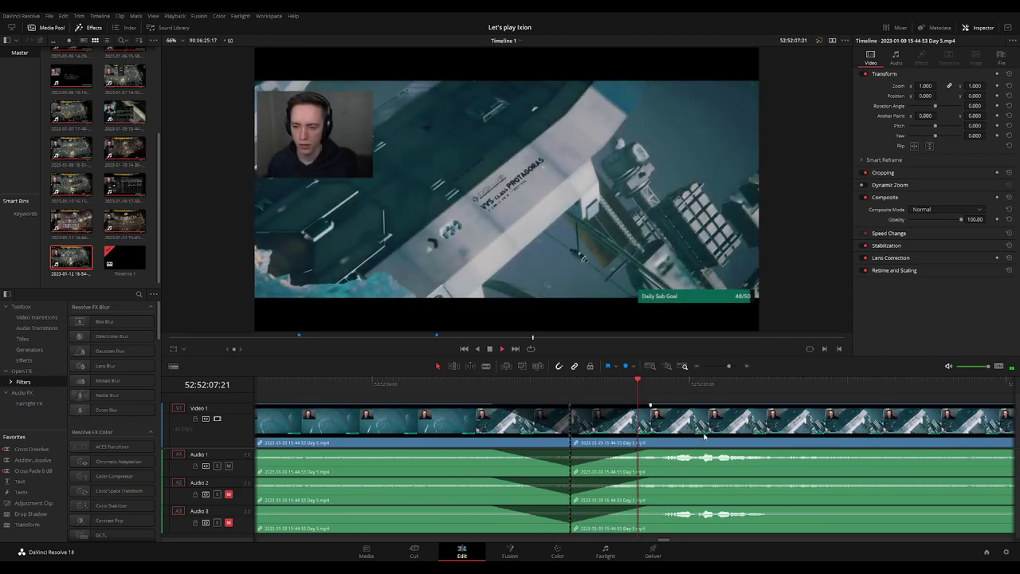
scroll(723, 432, down, 3)
key(space)
scroll(757, 430, down, 2)
scroll(707, 427, down, 2)
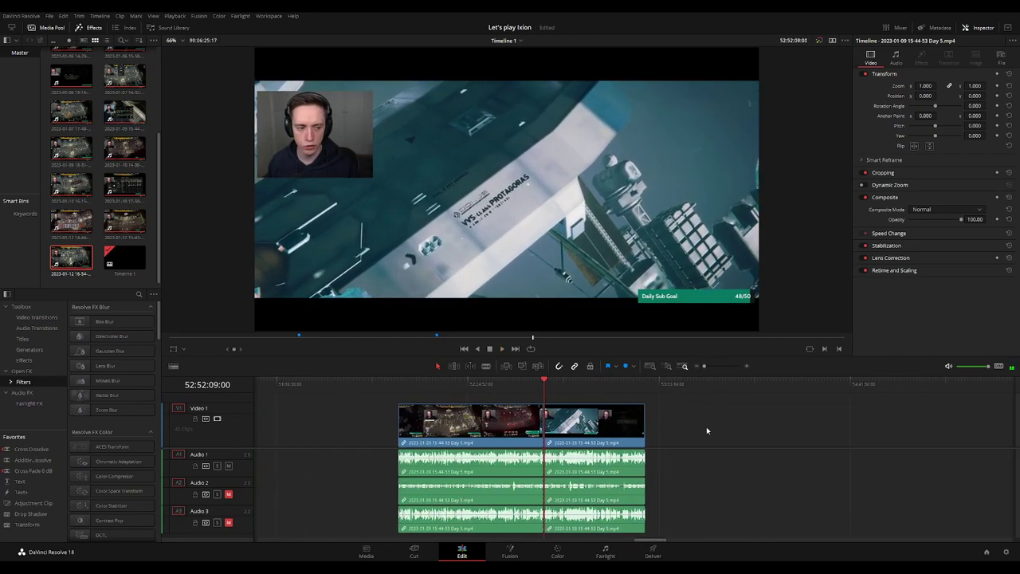
key(Home)
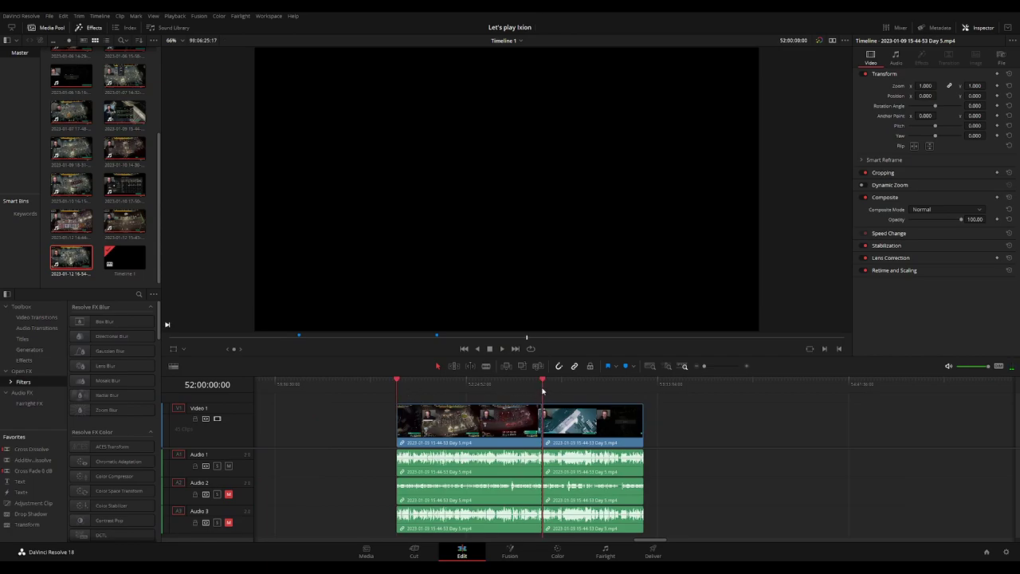
Close the gap by sliding the later Day 5 clip left to snap to the playhead
scroll(542, 390, right, 3)
drag(375, 418, 701, 418)
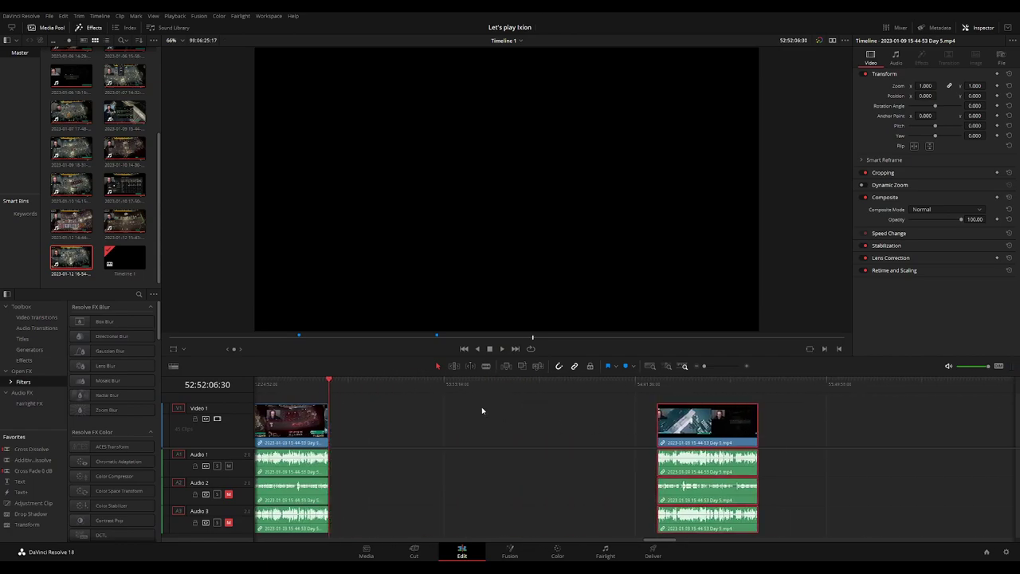
click(379, 404)
mouse_move(338, 390)
mouse_down()
mouse_move(338, 403)
mouse_move(518, 403)
mouse_up()
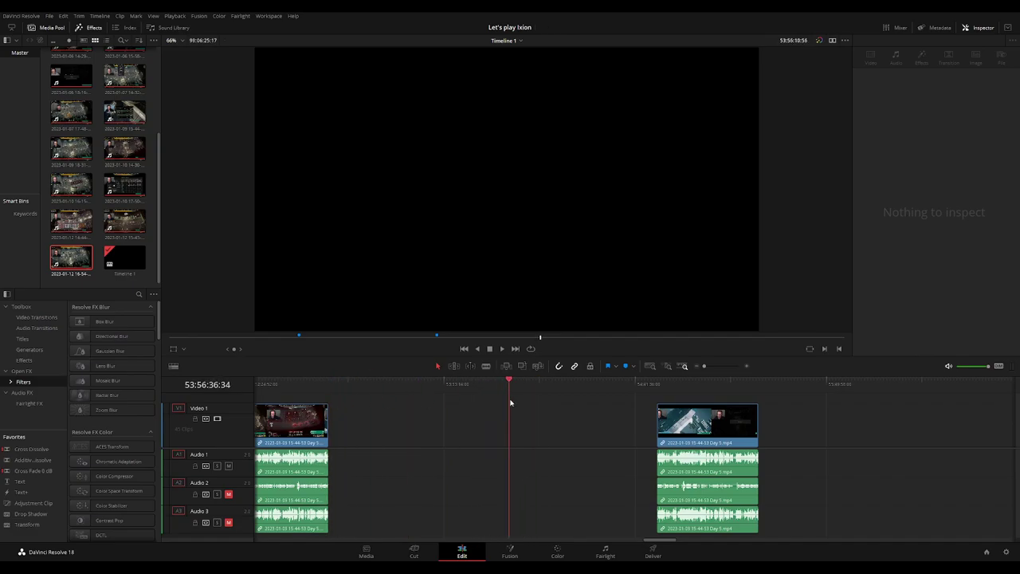
scroll(519, 402, up, 3)
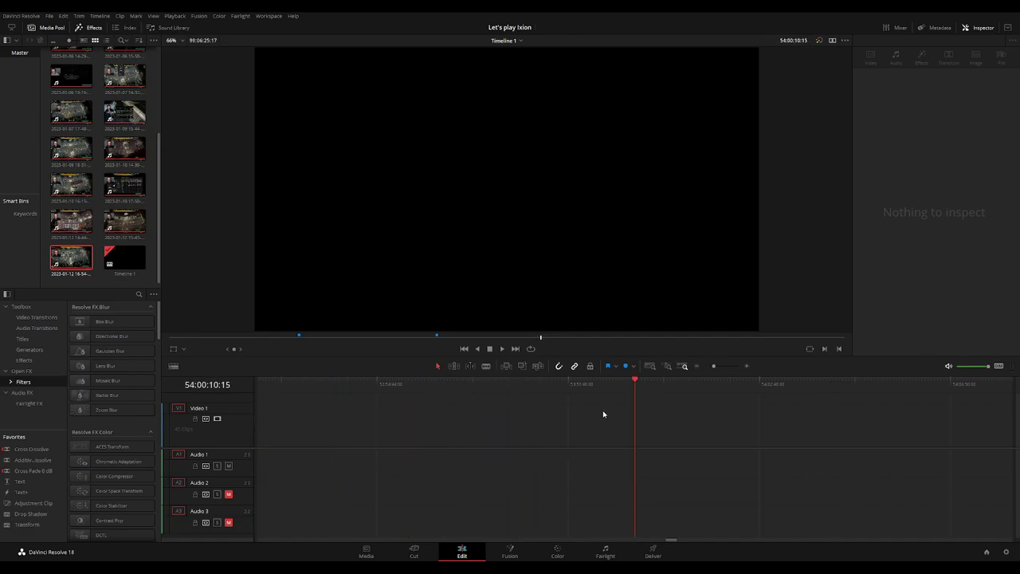
drag(639, 391, 628, 387)
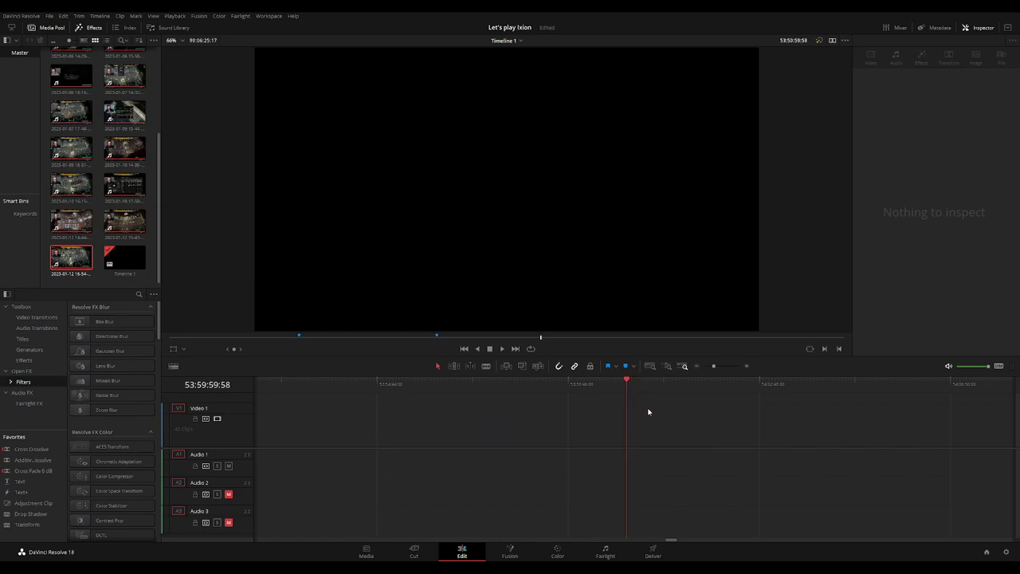
scroll(648, 412, down, 3)
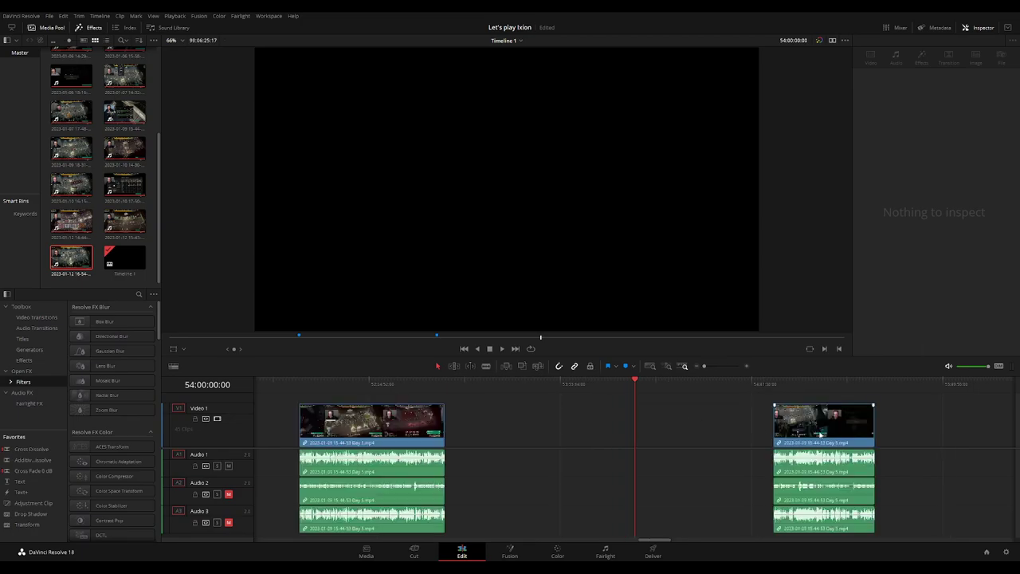
drag(820, 435, 682, 434)
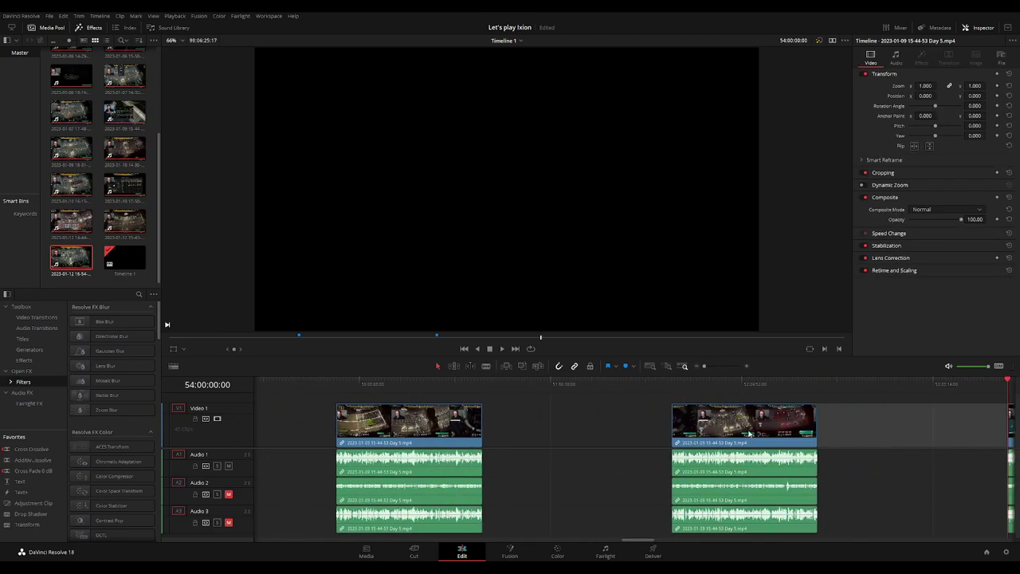
Slide the Day 5 part 2 clip left so it butts against the Day 5 clip's end
click(547, 384)
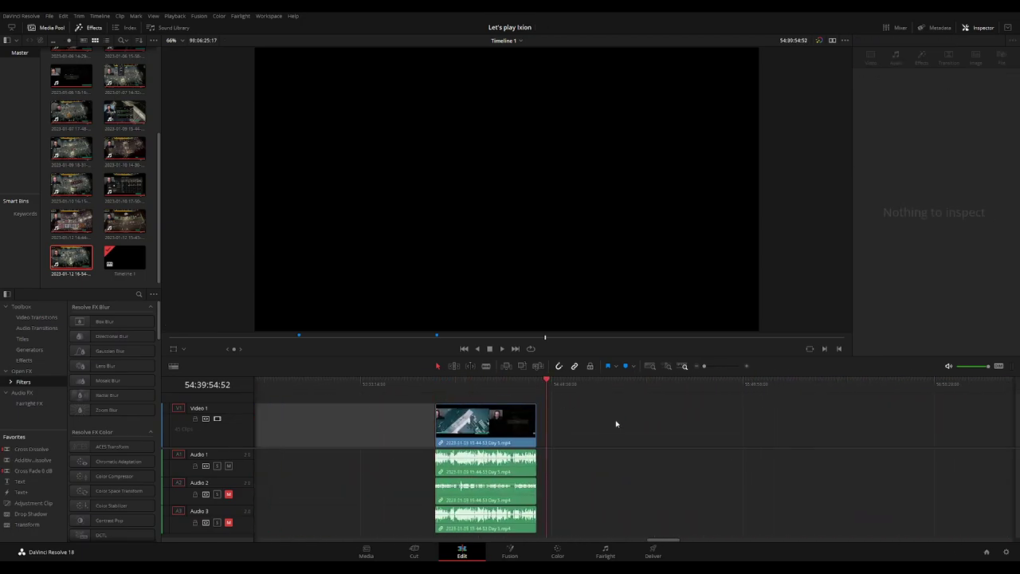
click(538, 383)
scroll(445, 401, right, 5)
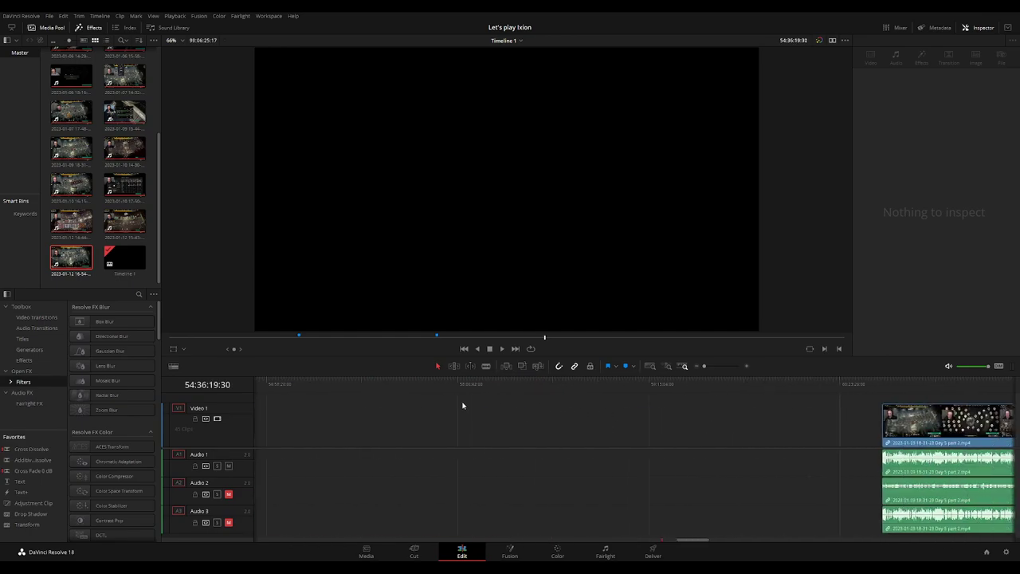
drag(958, 431, 440, 431)
click(287, 428)
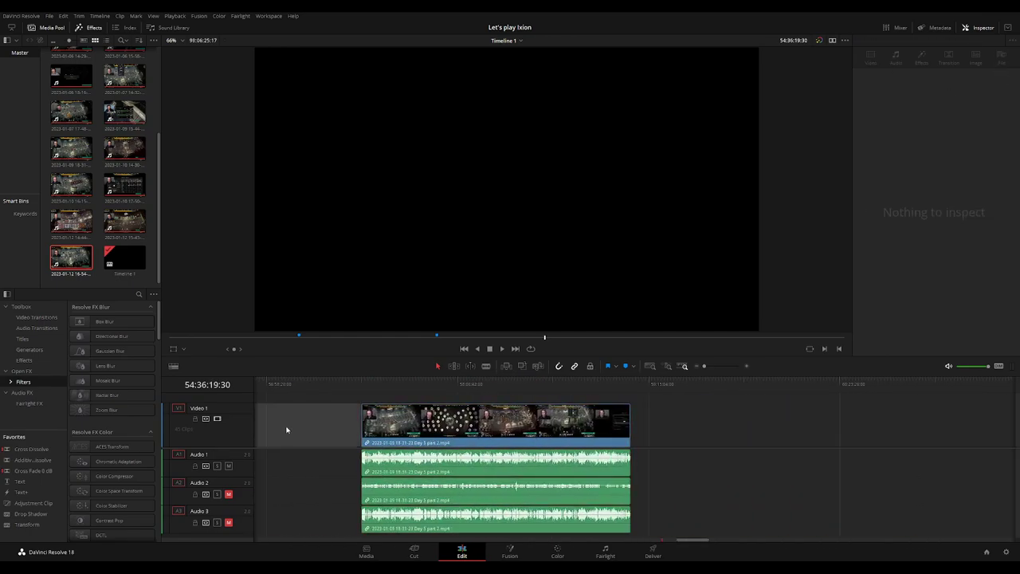
scroll(590, 437, left, 5)
drag(896, 431, 402, 431)
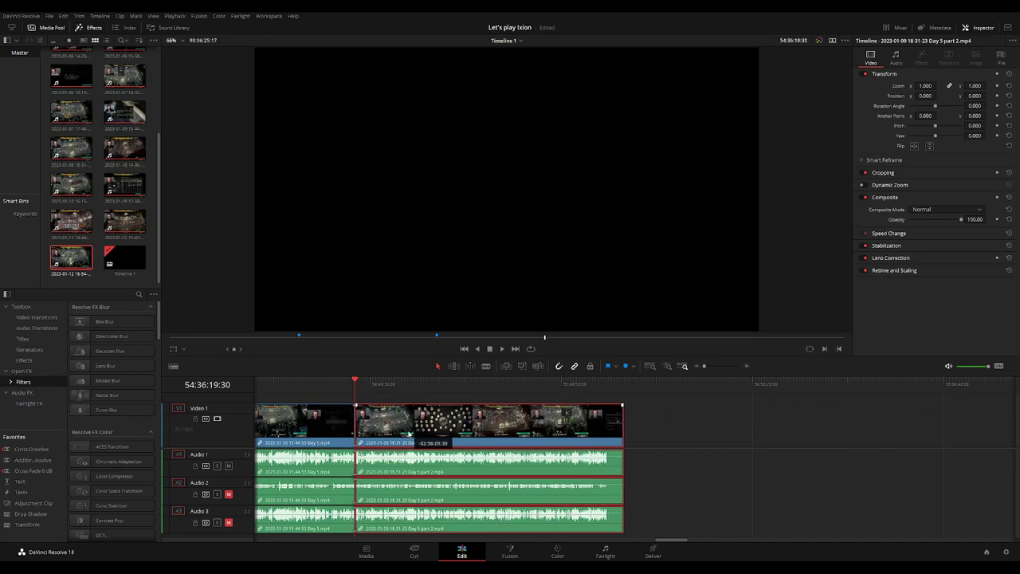
scroll(652, 423, up, 3)
scroll(652, 422, up, 2)
Play back across the new join and nudge its edit point a few frames earlier
key(/)
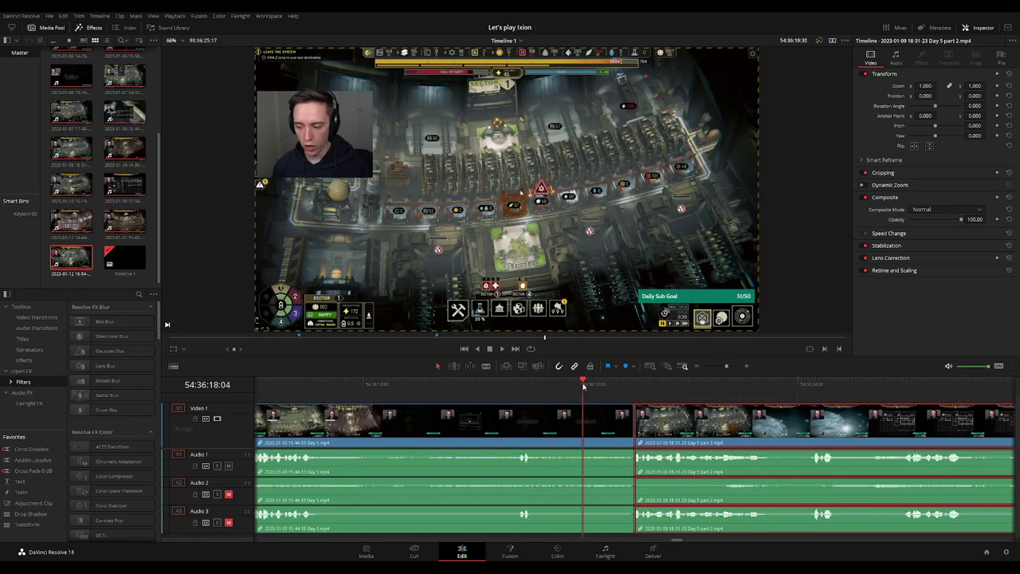
click(636, 424)
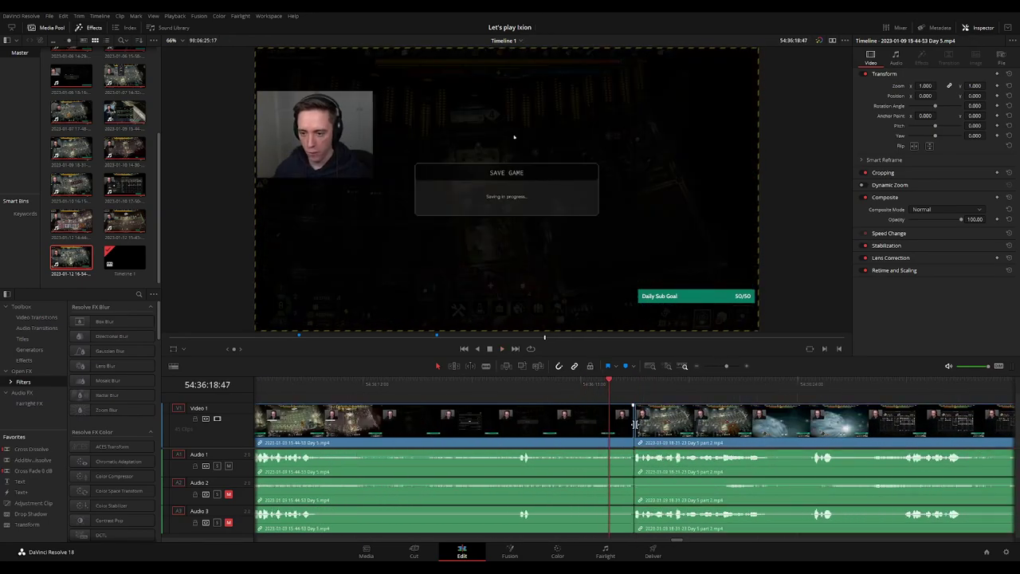
key(comma)
key(space)
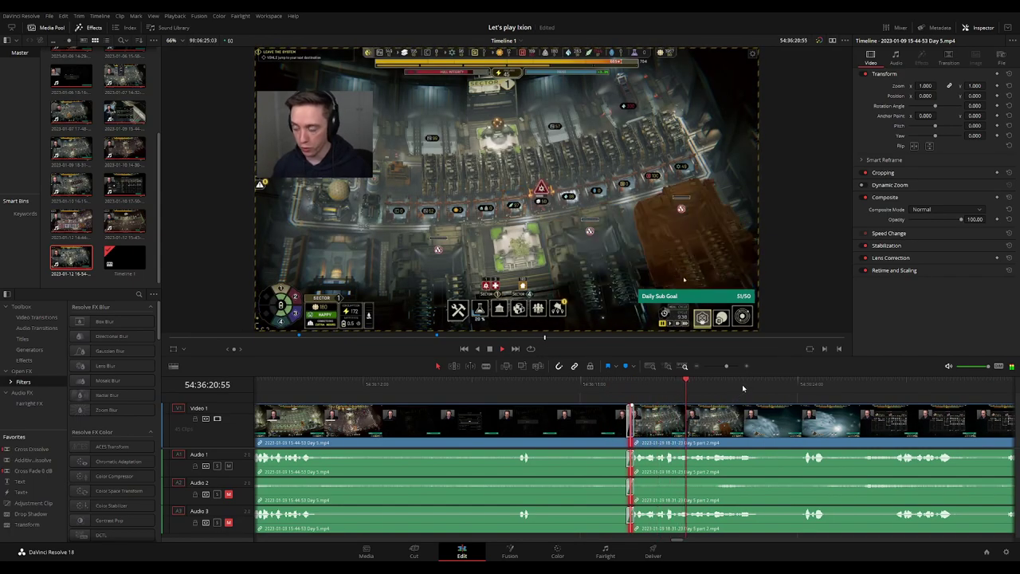
click(783, 385)
Scrub the part 2 footage to 54:52:15:30 and split all tracks there
scroll(704, 403, down, 5)
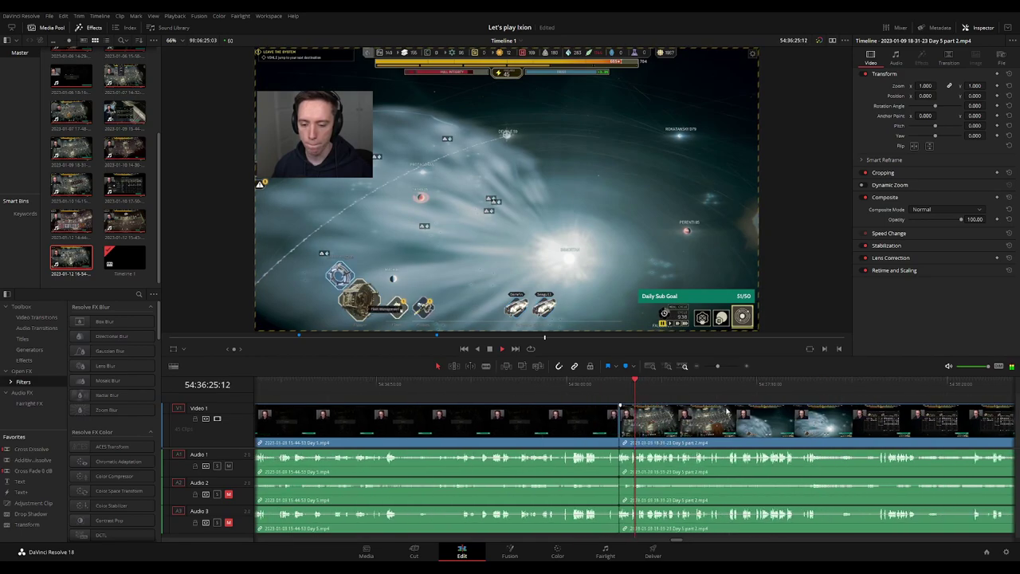
scroll(545, 391, right, 5)
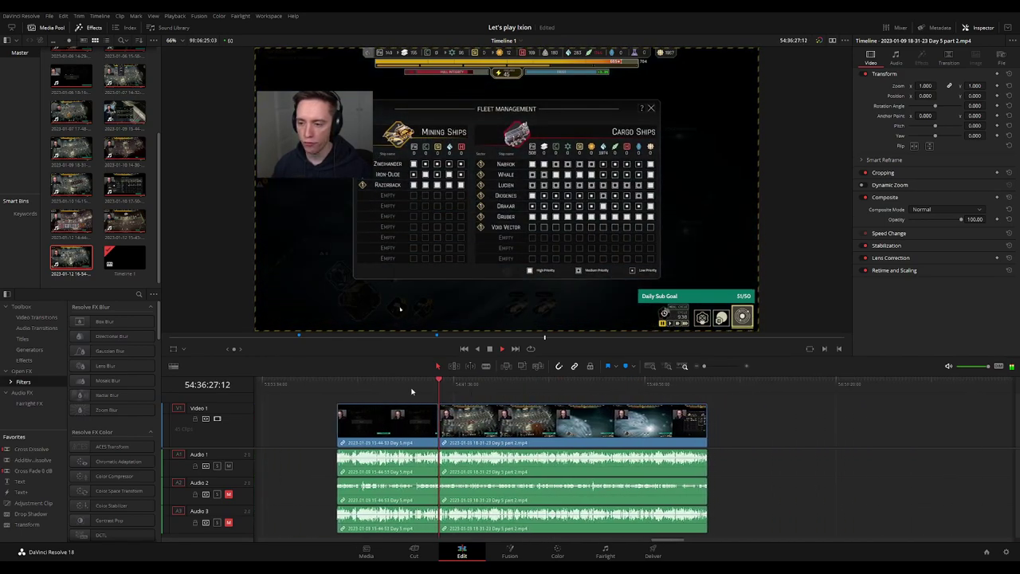
drag(455, 390, 484, 395)
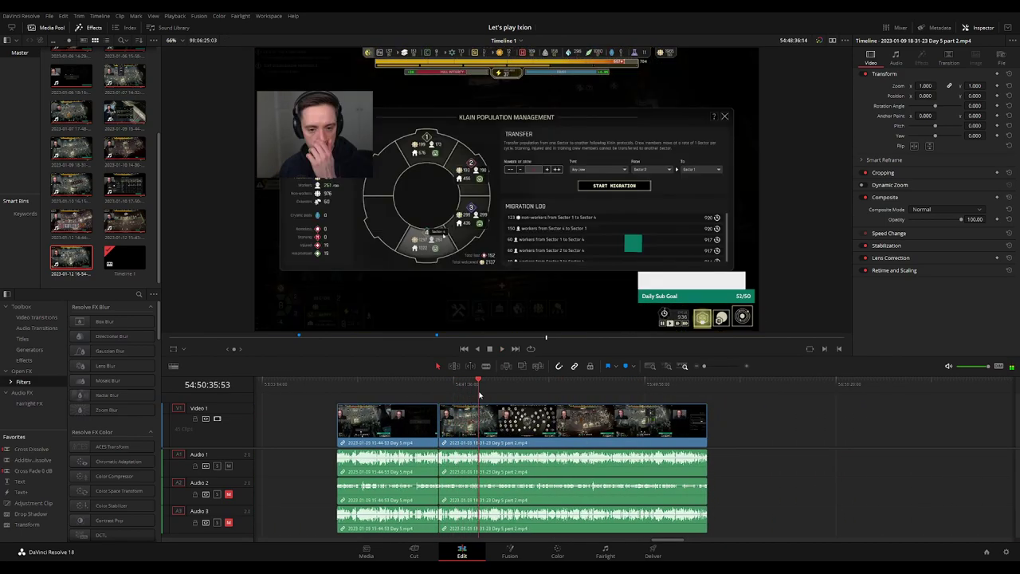
scroll(487, 393, up, 5)
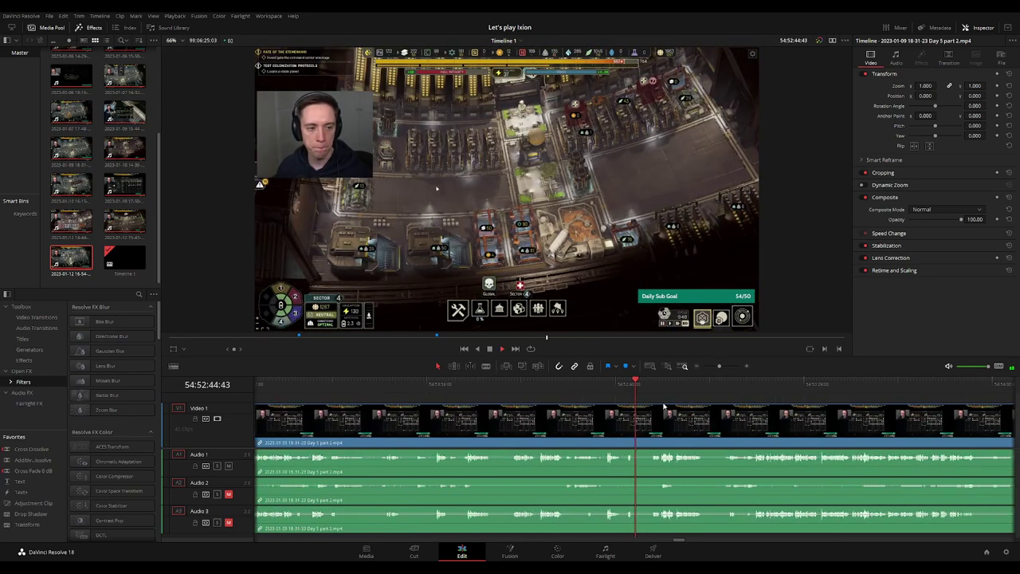
click(576, 385)
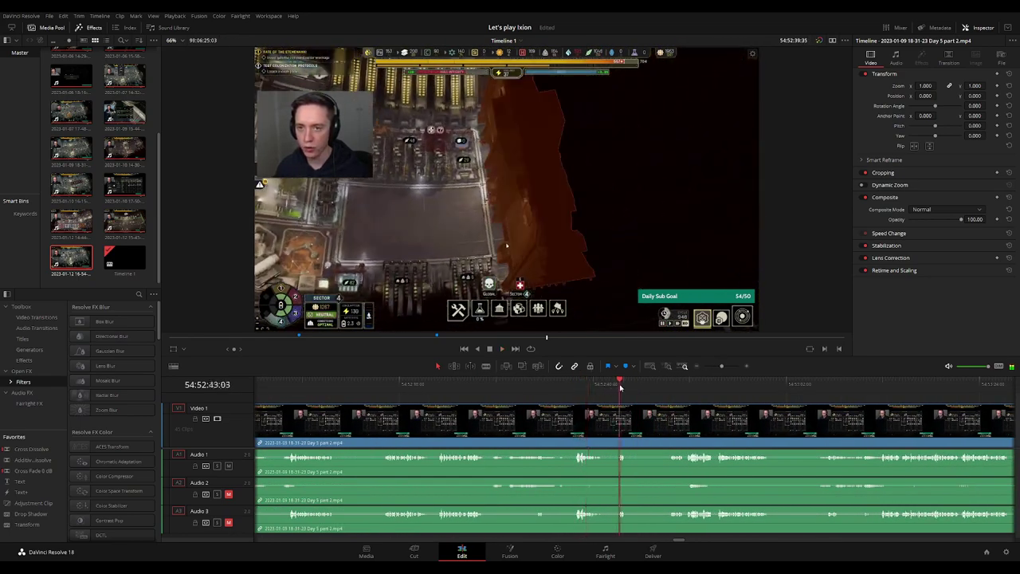
click(431, 390)
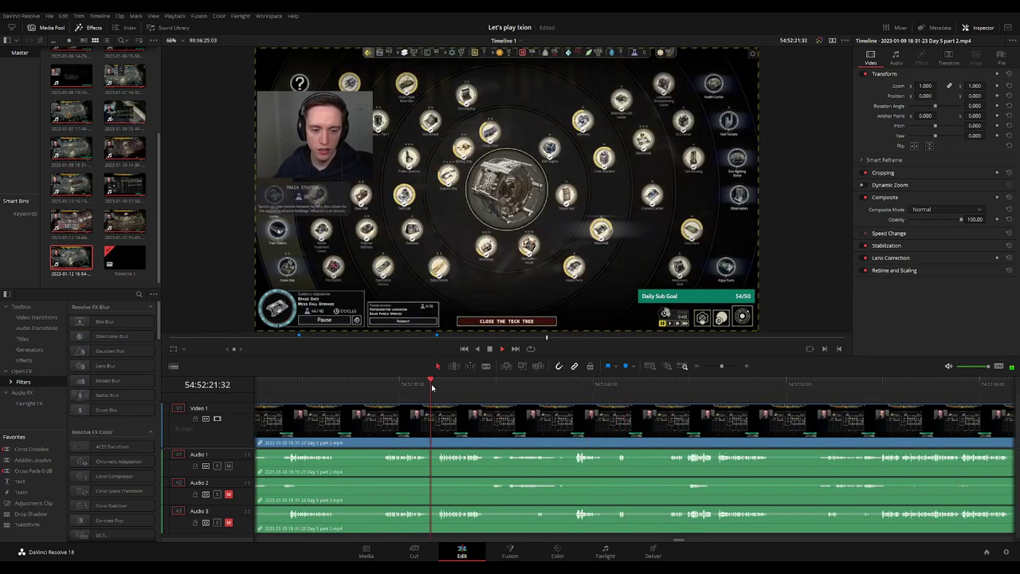
click(383, 390)
scroll(580, 410, up, 5)
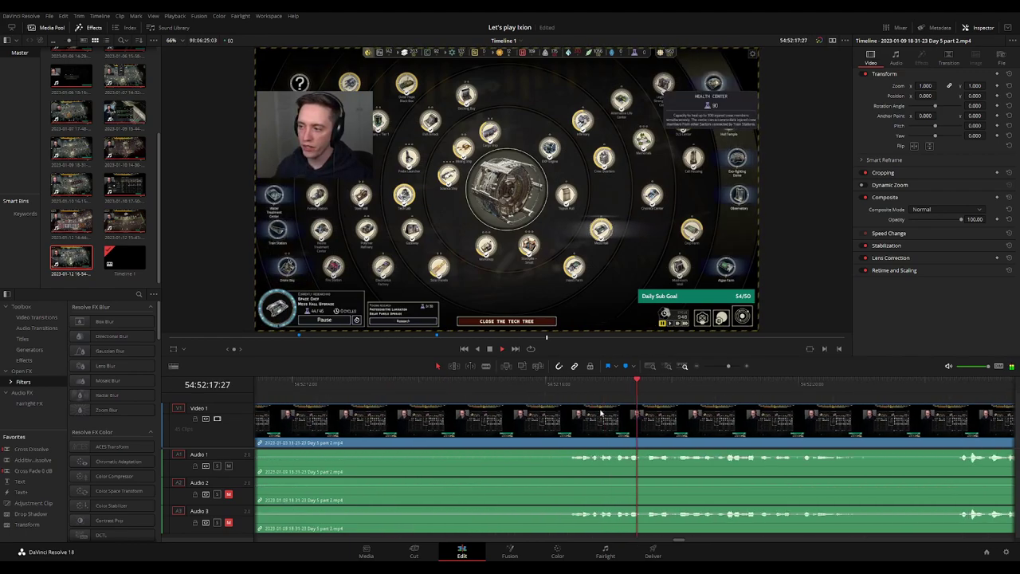
click(571, 391)
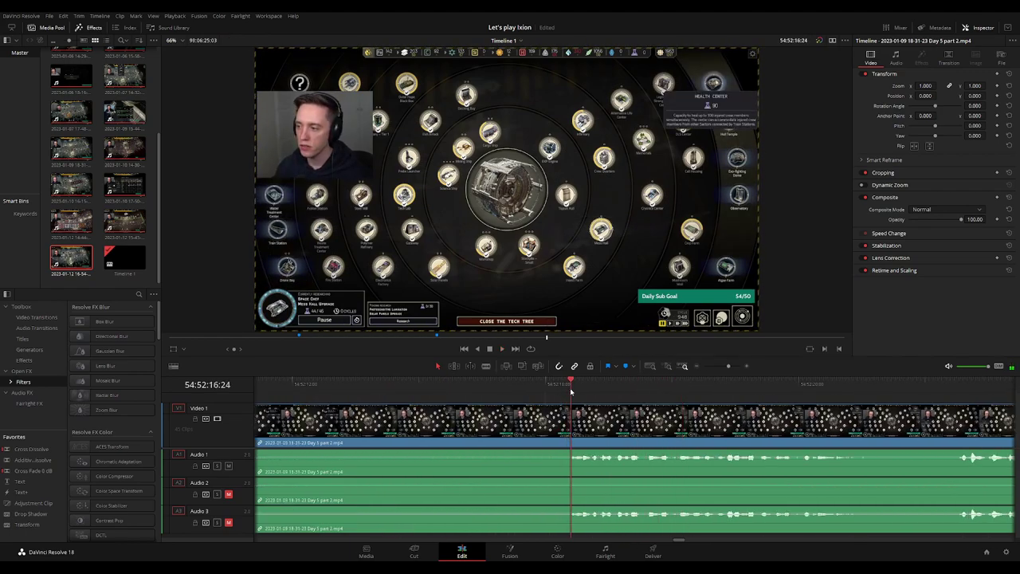
drag(571, 392, 514, 395)
click(516, 419)
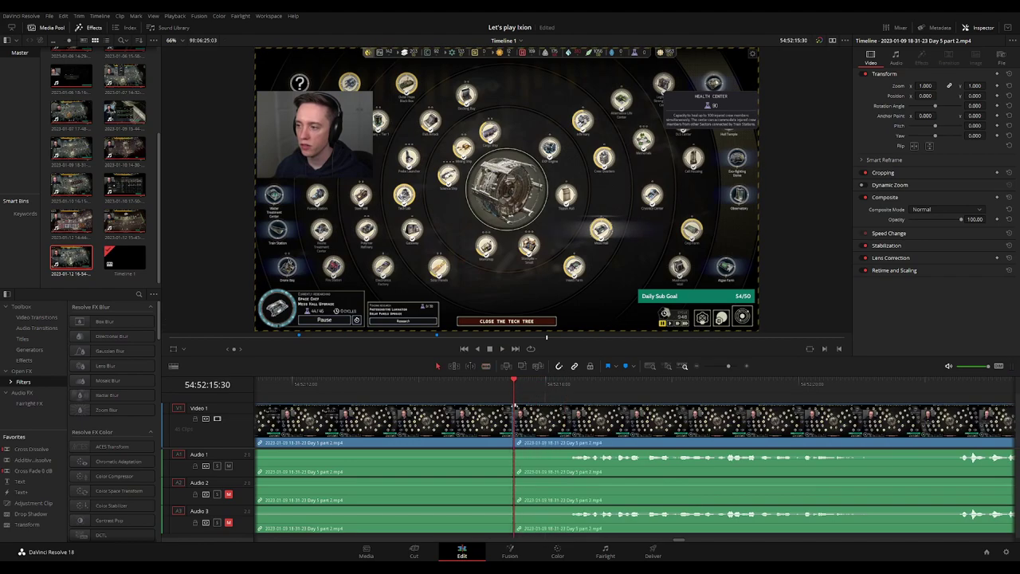
Drag fade-outs before and fade-ins after the 54:52:15:30 cut on Audio 1, 2 and 3, then preview
drag(518, 410, 466, 407)
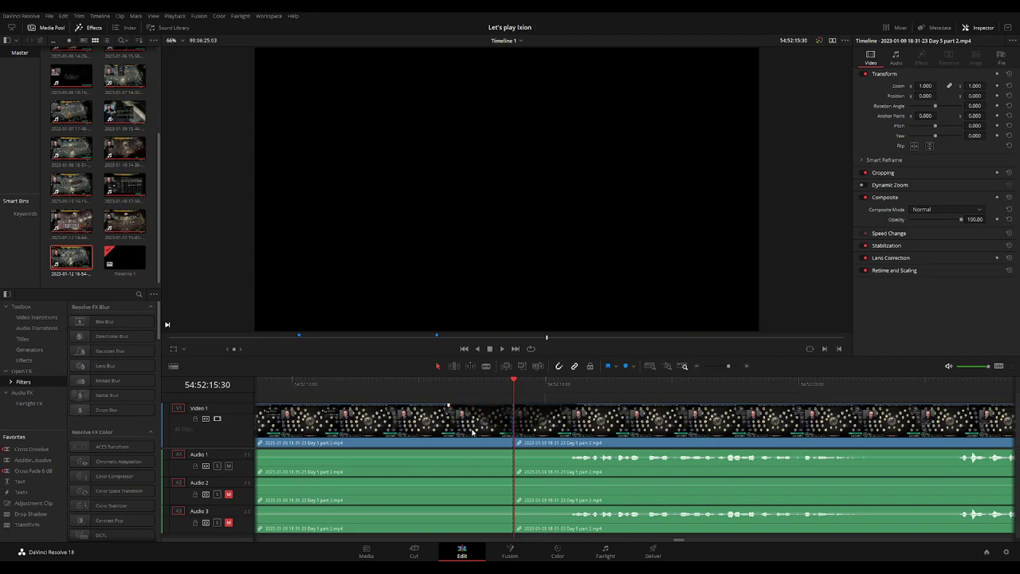
drag(483, 452, 453, 452)
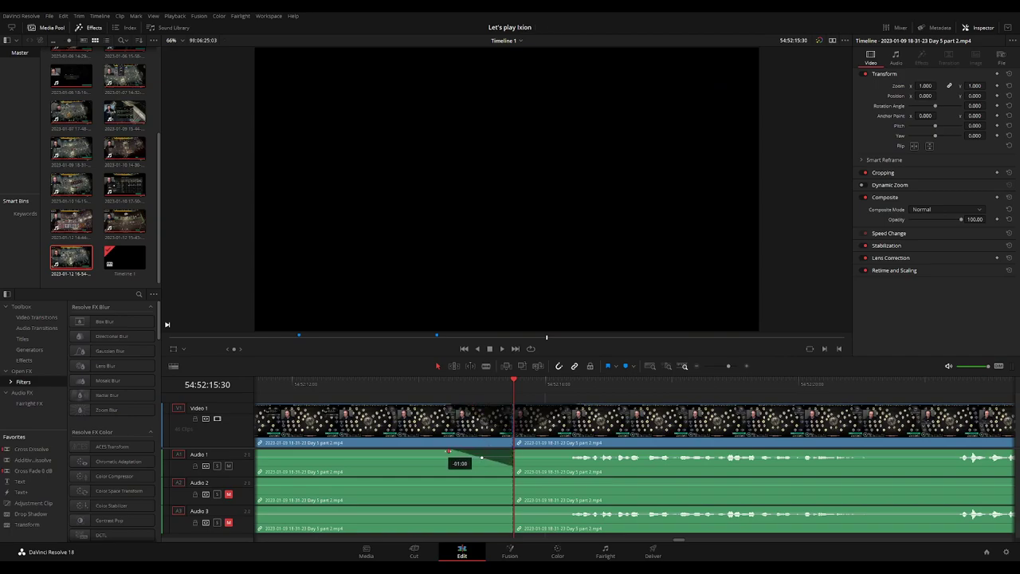
drag(515, 451, 578, 452)
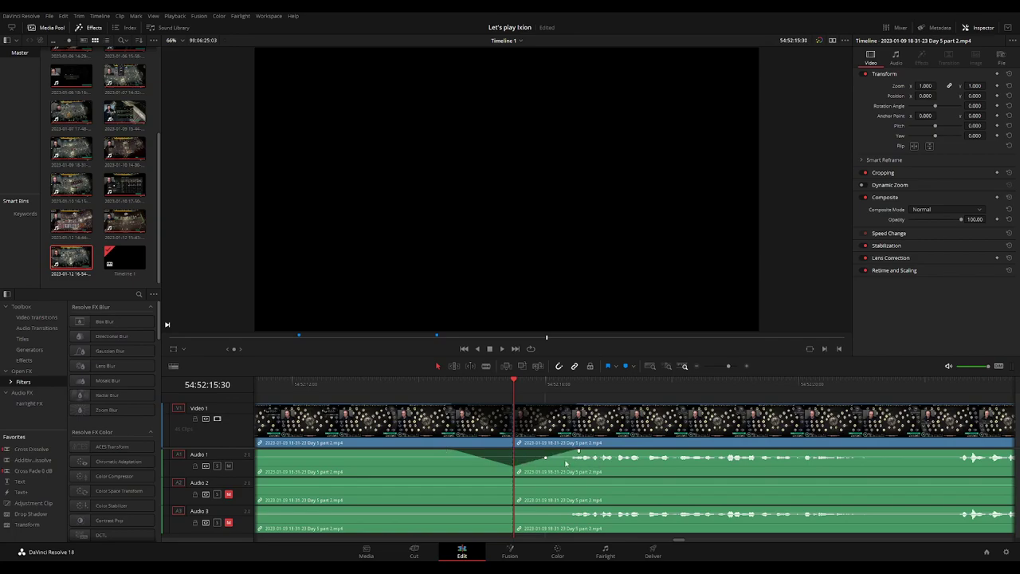
drag(514, 481, 456, 479)
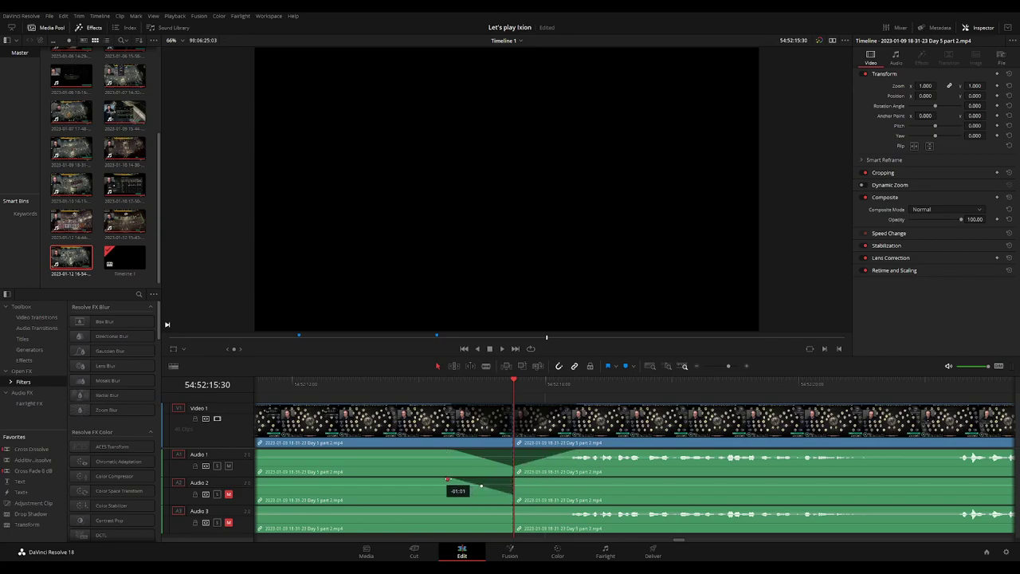
drag(515, 479, 572, 480)
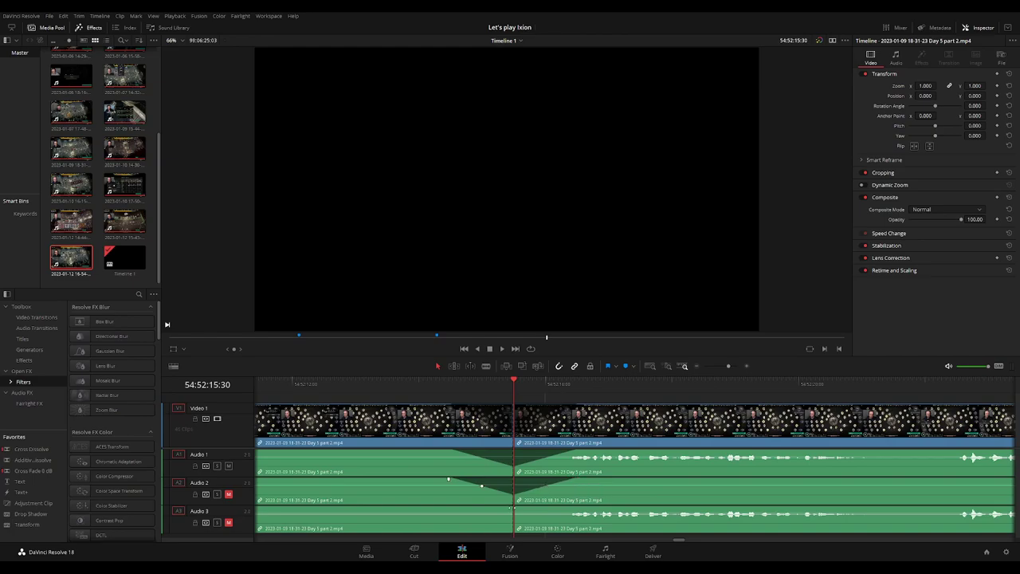
drag(512, 508, 453, 508)
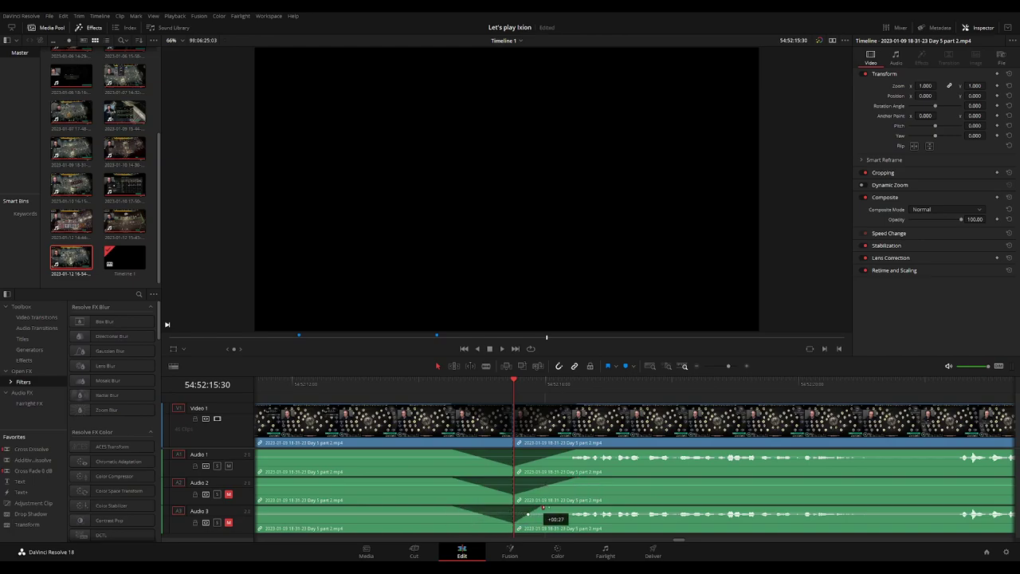
drag(544, 508, 571, 508)
key(space)
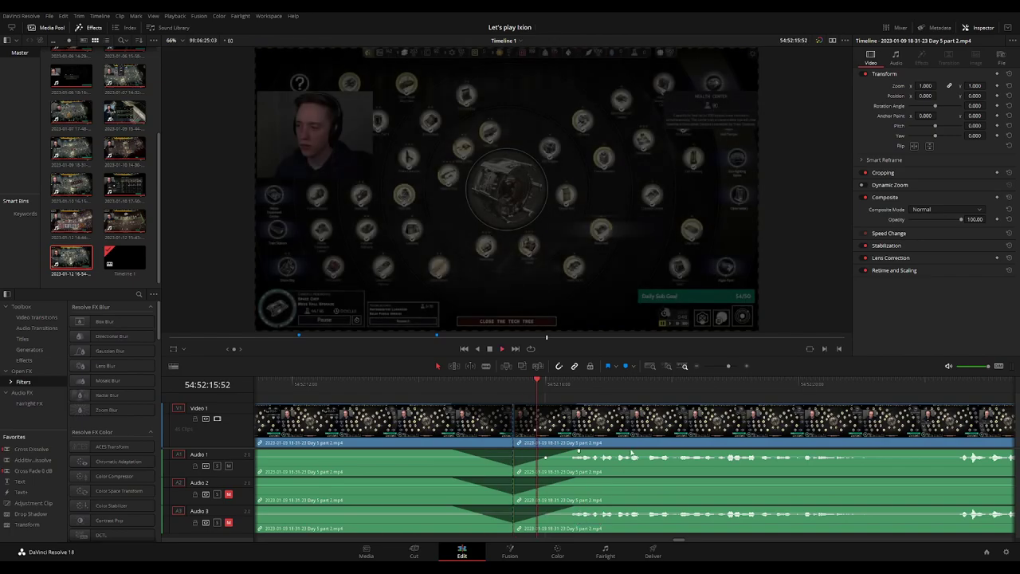
scroll(710, 433, down, 2)
Move the Day 5 part 2 clip so it starts at 56:00:00:00
scroll(711, 433, down, 2)
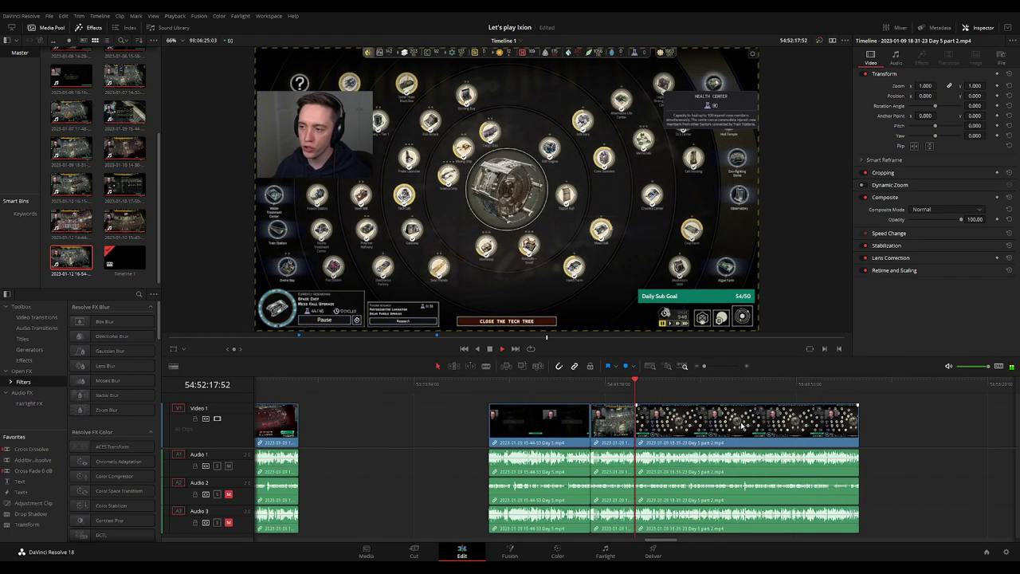
scroll(640, 420, right, 3)
click(314, 381)
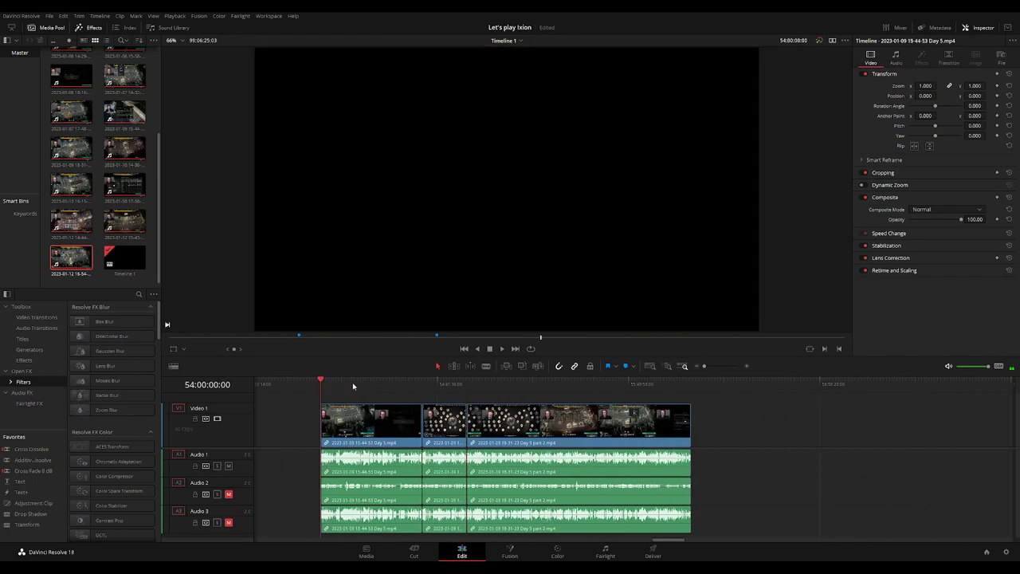
scroll(508, 396, right, 3)
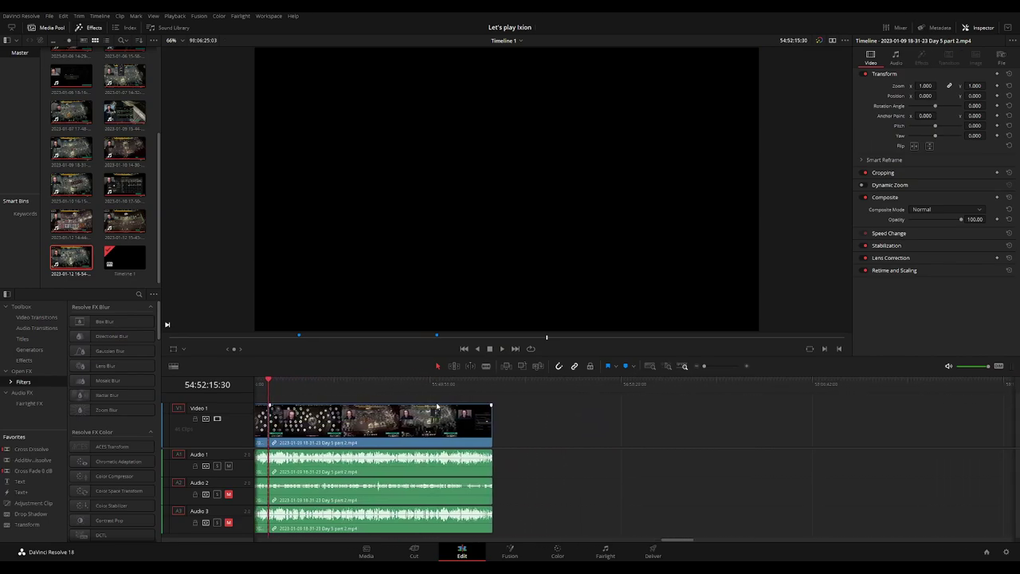
key(ctrl+z)
click(320, 402)
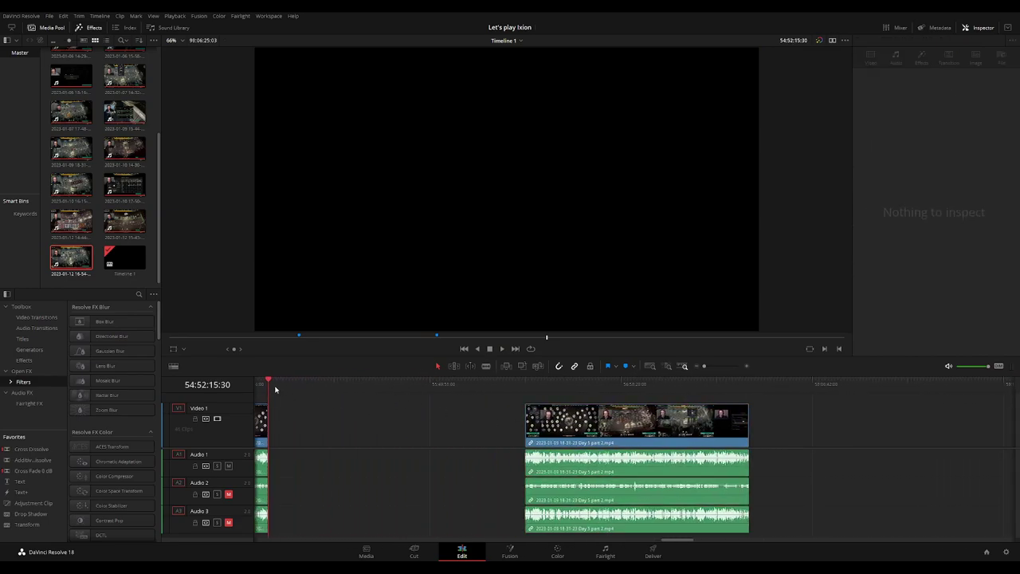
drag(275, 389, 458, 403)
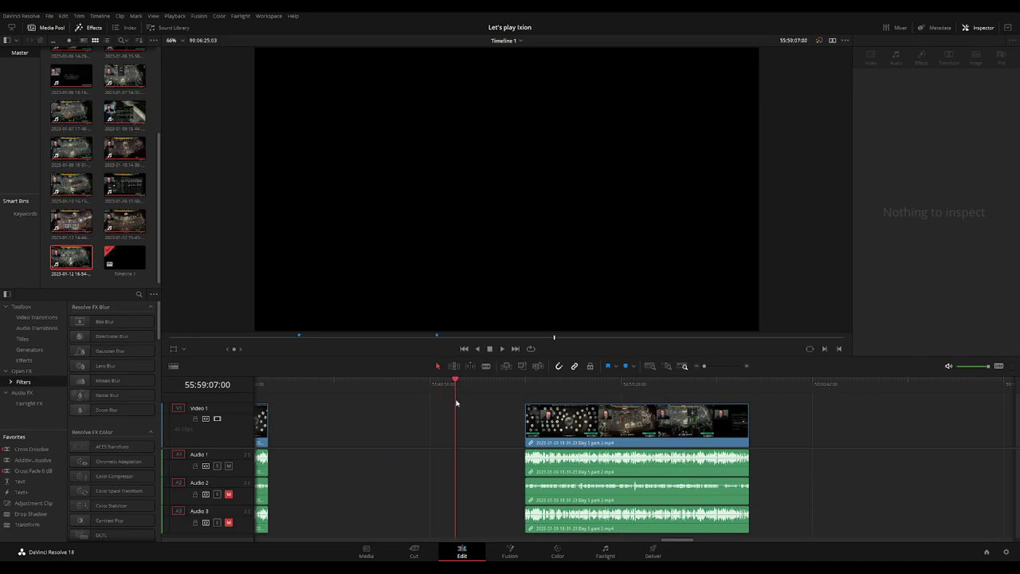
scroll(650, 404, up, 2)
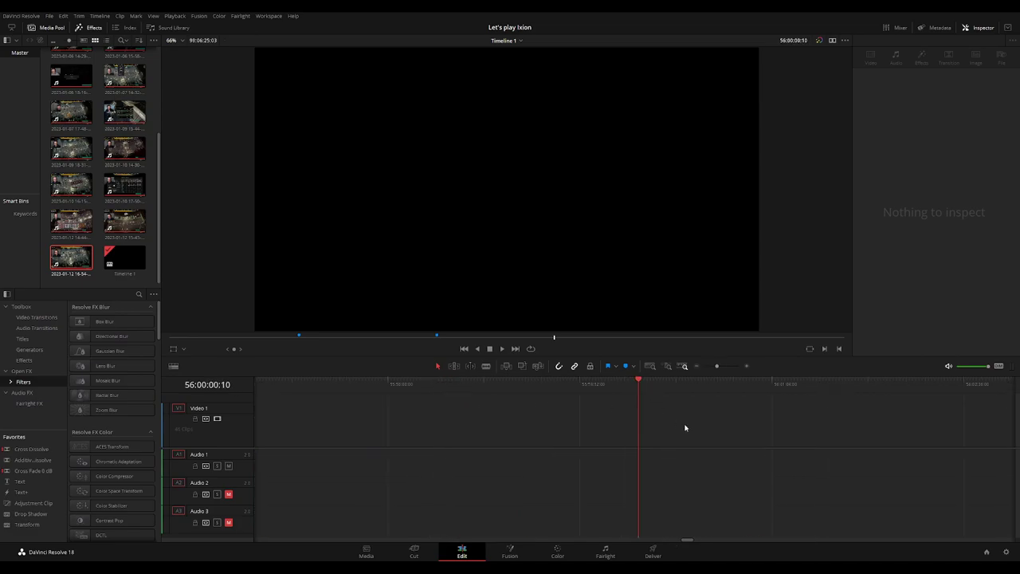
scroll(685, 429, down, 2)
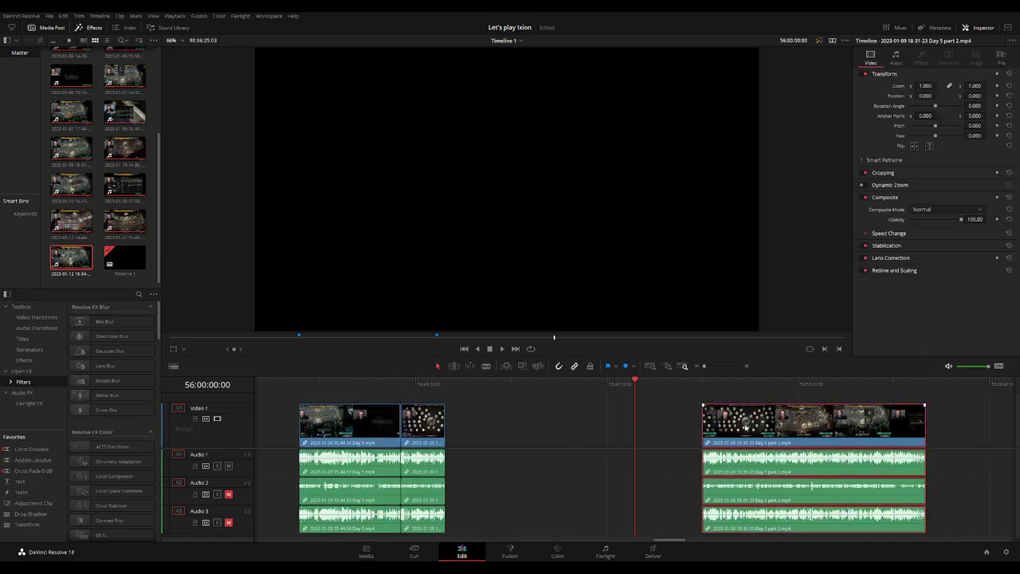
drag(762, 415, 696, 405)
Play and scrub to 56:52:10:30, then blade every track at that frame
scroll(696, 403, right, 3)
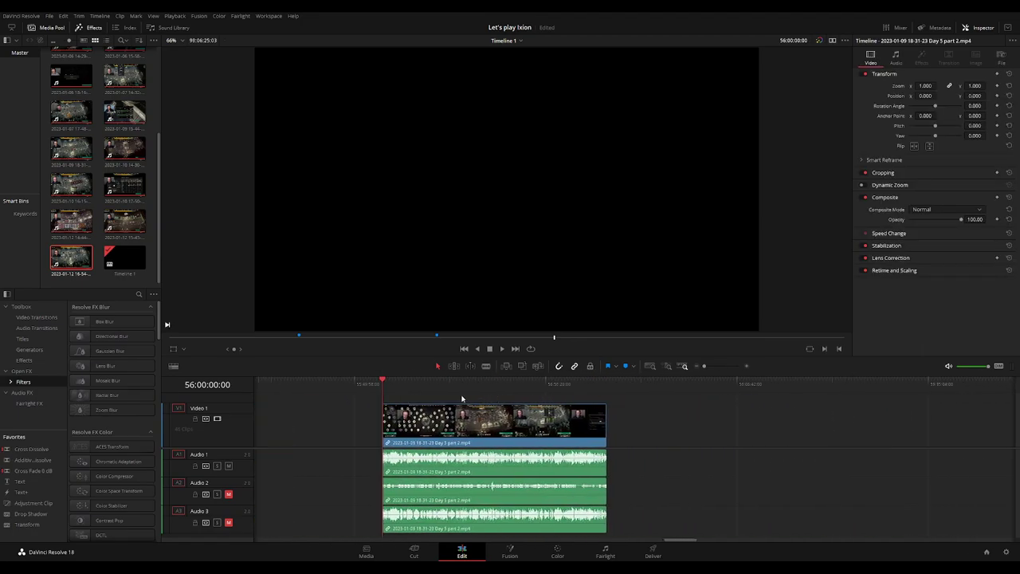
drag(403, 390, 528, 397)
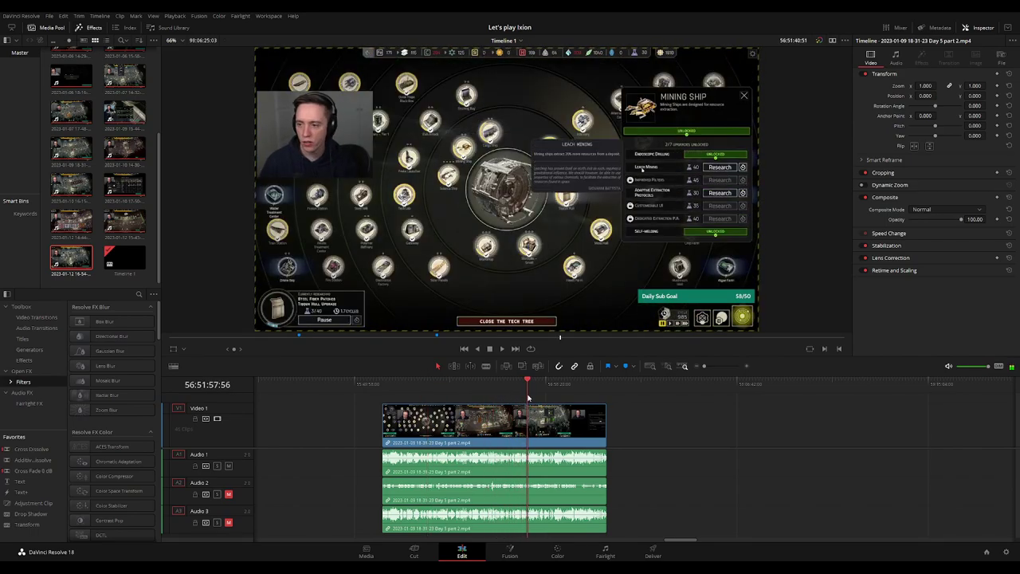
scroll(528, 396, up, 5)
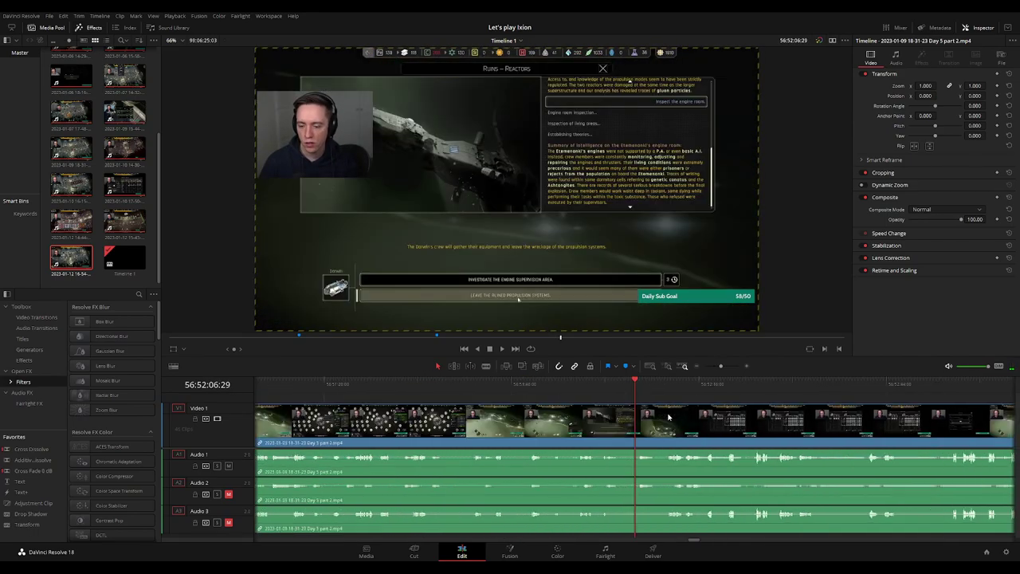
key(space)
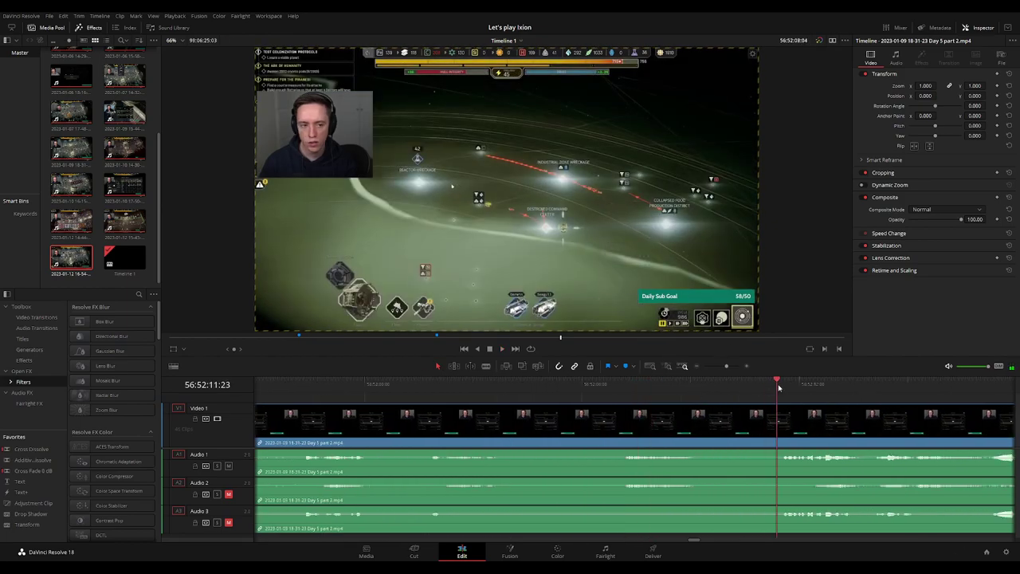
scroll(479, 385, up, 2)
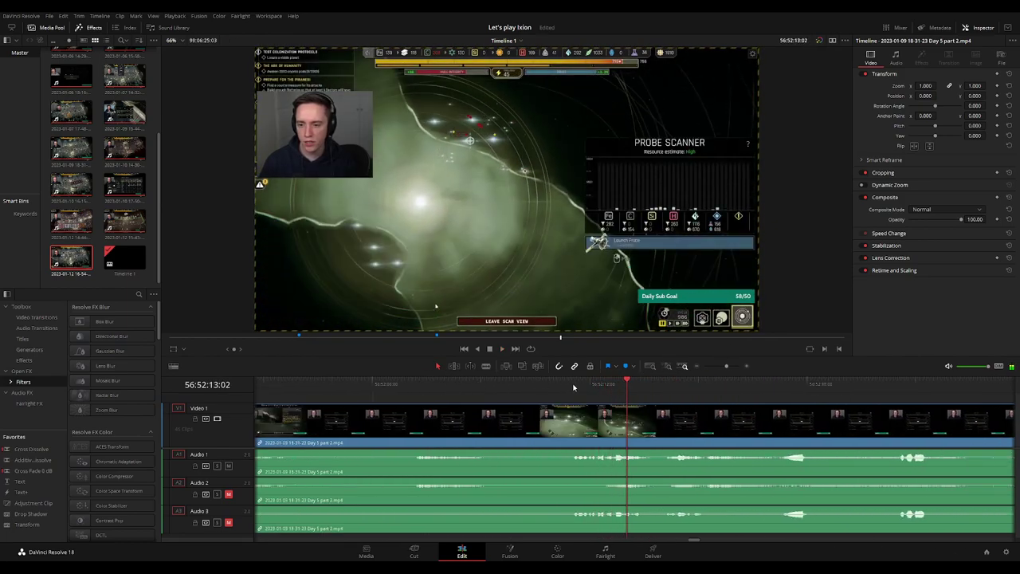
click(575, 386)
drag(574, 387, 536, 389)
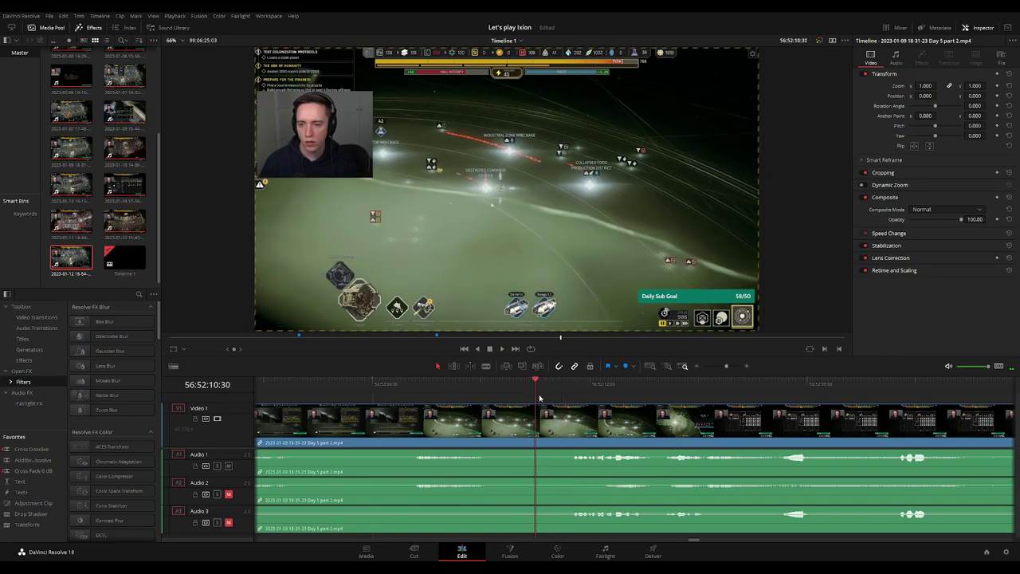
key(b)
click(541, 411)
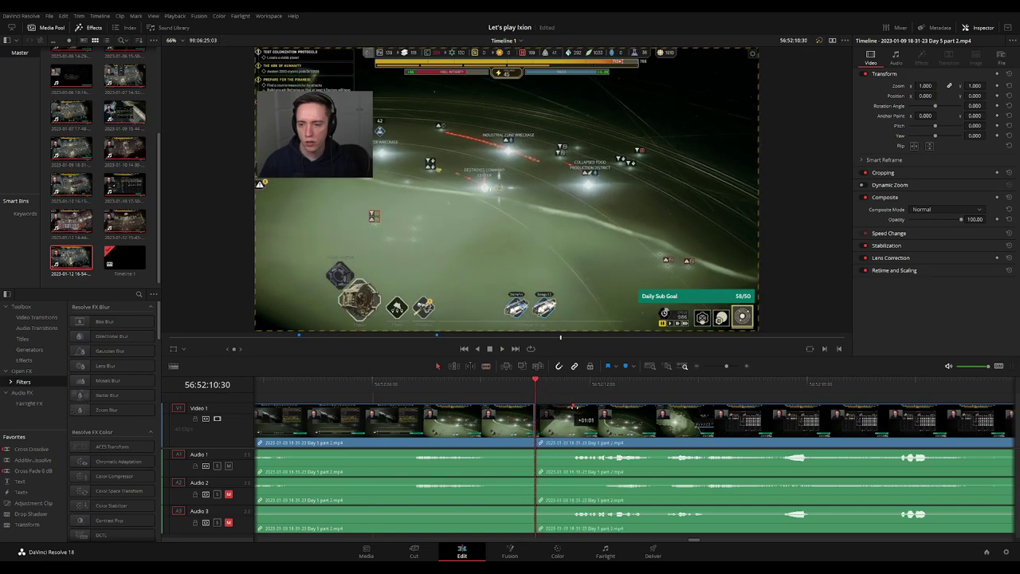
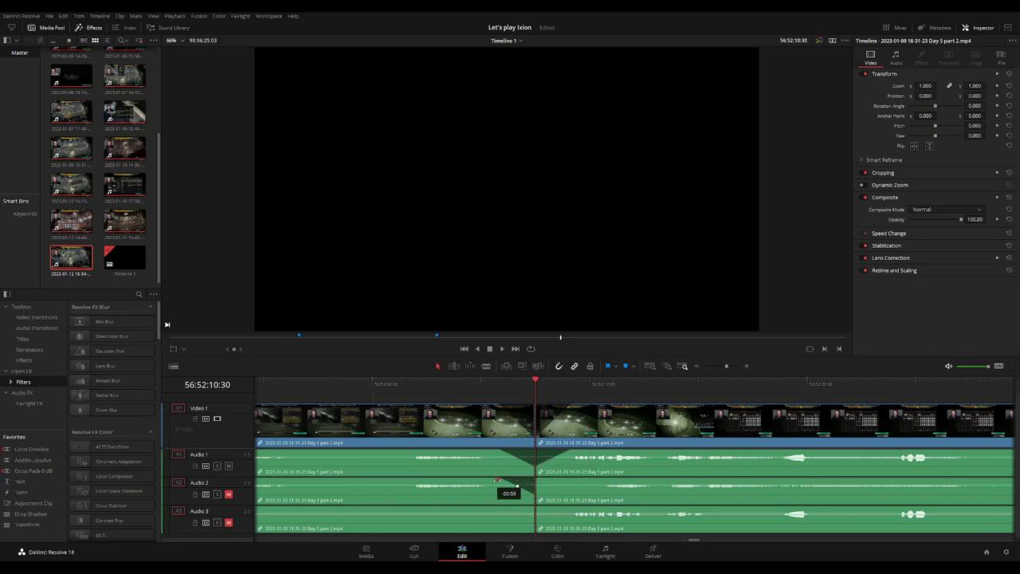
Extend the Audio 2 and Audio 3 fades across the Day 5 part 2 cut, then preview them
drag(536, 477, 569, 479)
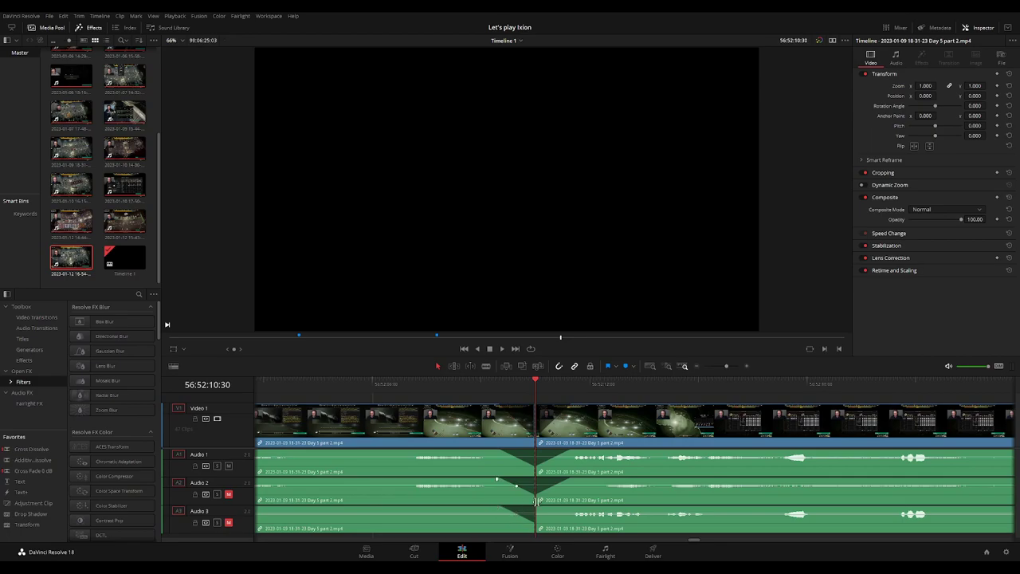
drag(536, 507, 569, 506)
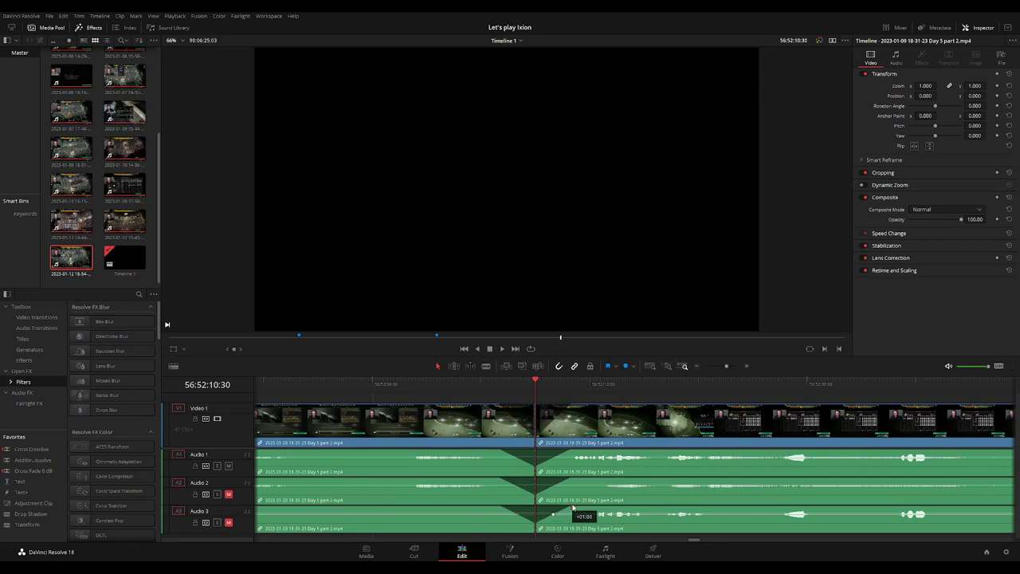
key(space)
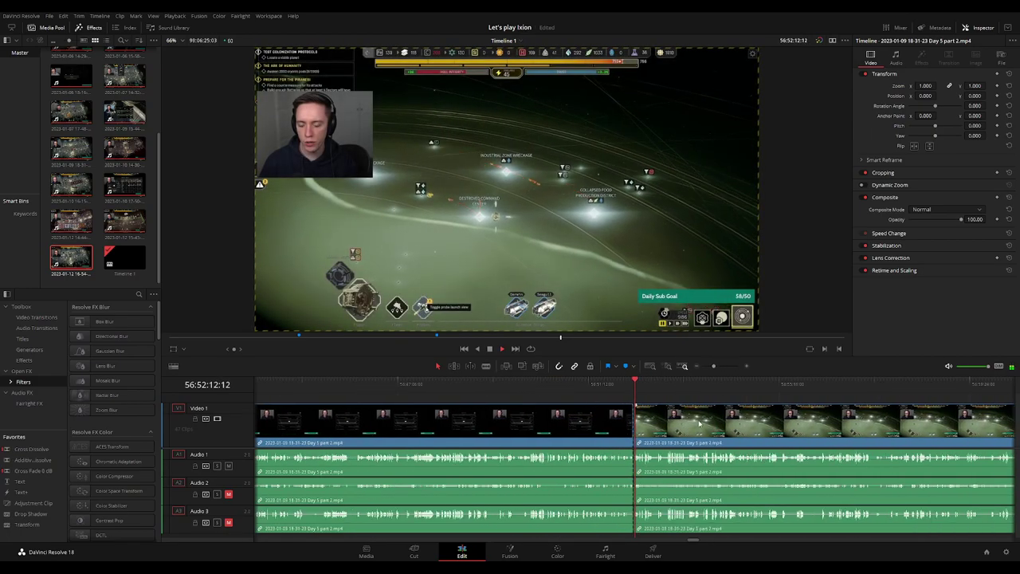
scroll(700, 424, down, 3)
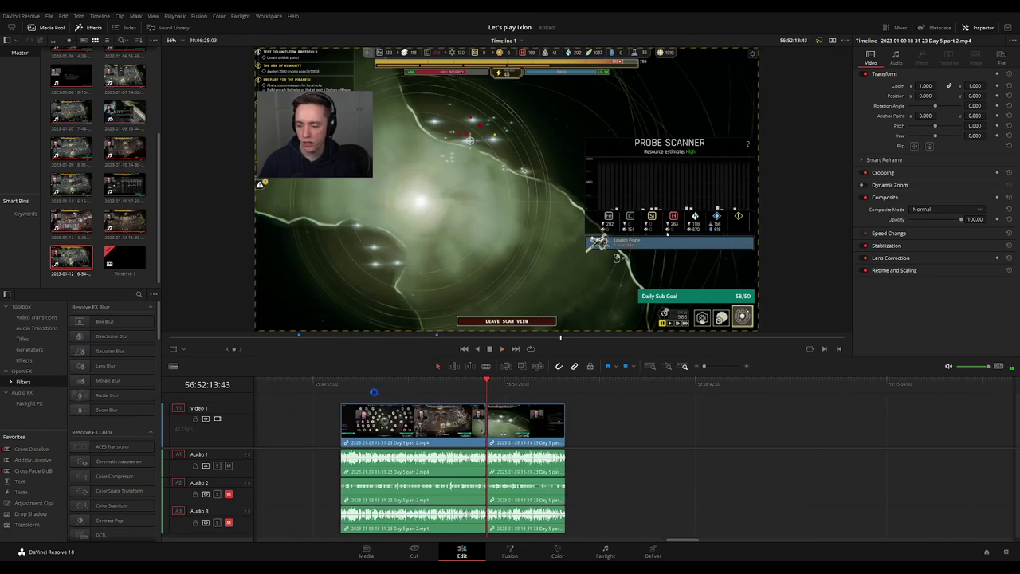
key(Home)
scroll(488, 391, right, 5)
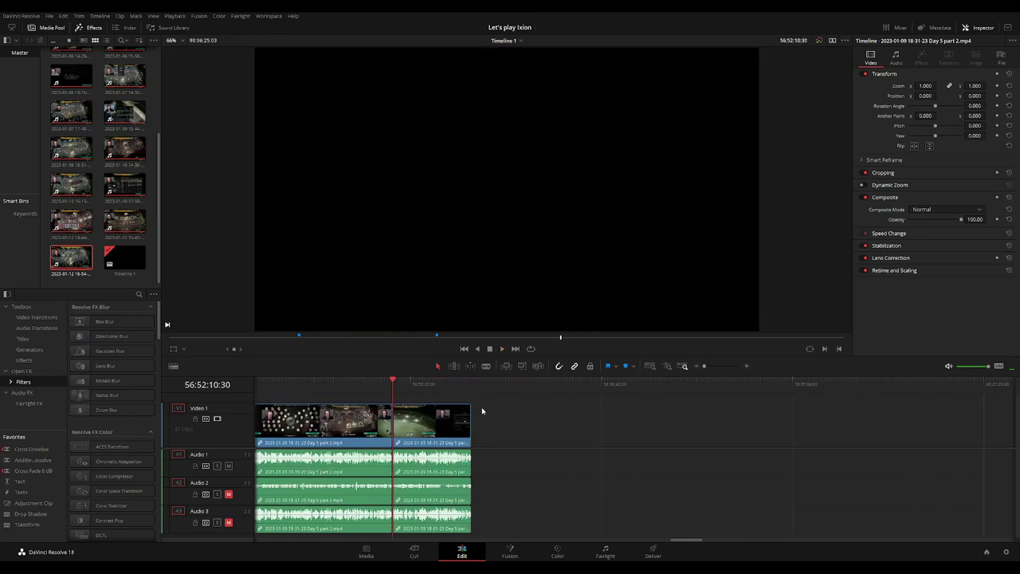
Slide the later Day 5 part 2 clip back, place Day 6 right after it, then preview the junction
click(516, 429)
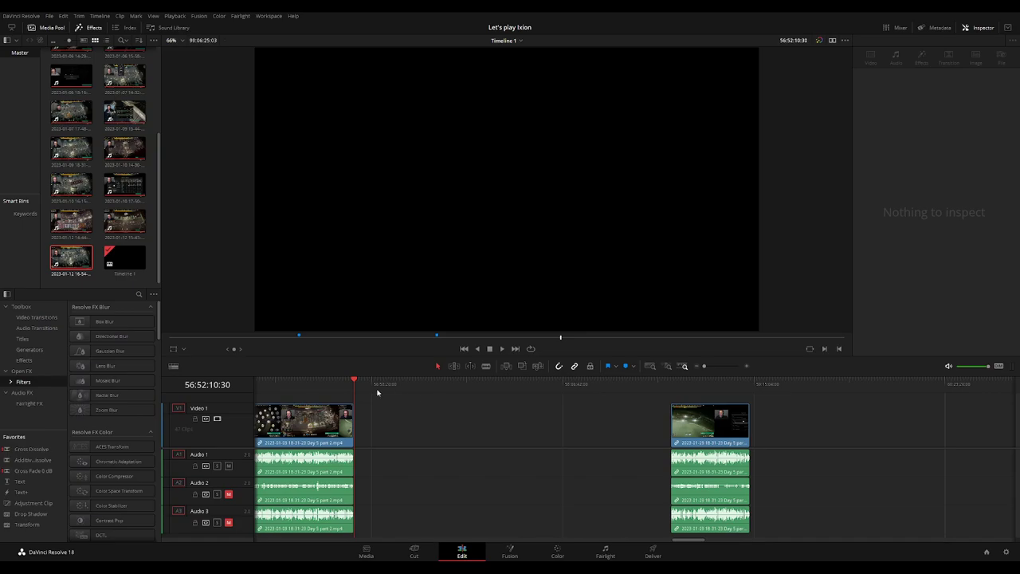
mouse_move(457, 393)
mouse_down()
mouse_move(628, 416)
mouse_move(622, 390)
mouse_up()
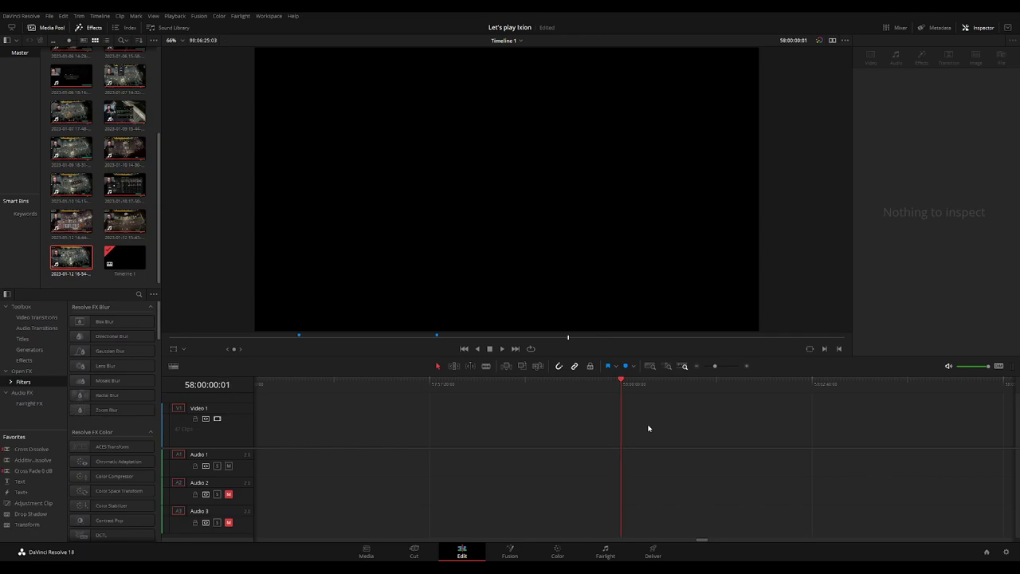
scroll(651, 424, down, 3)
drag(798, 422, 671, 422)
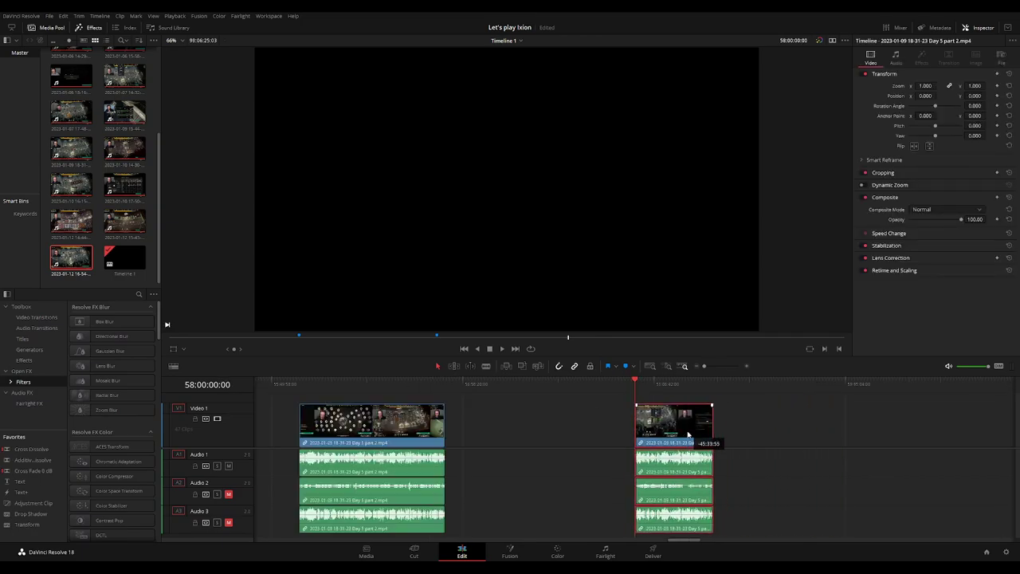
drag(941, 423, 760, 423)
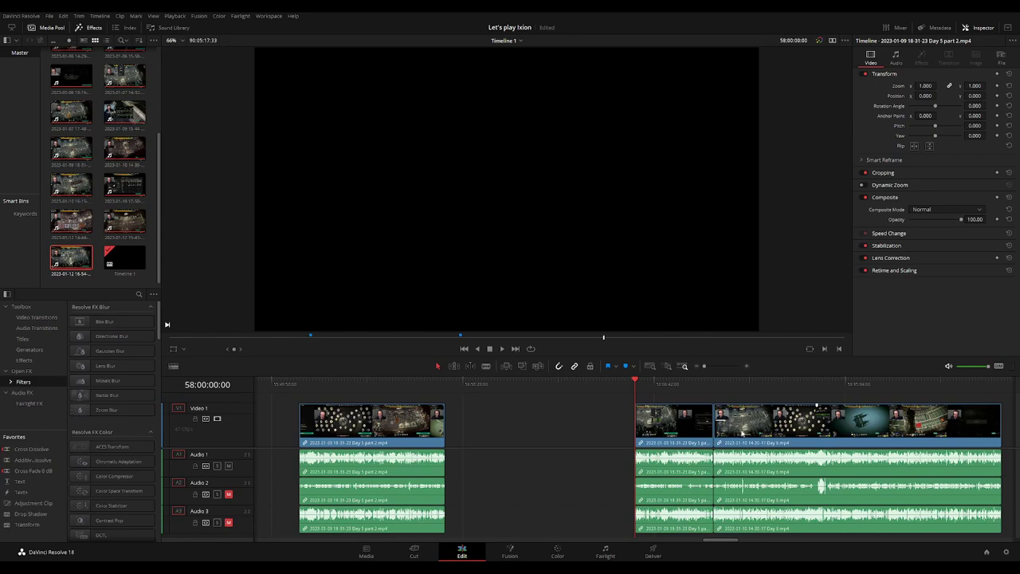
scroll(904, 406, right, 3)
click(519, 386)
scroll(523, 392, up, 3)
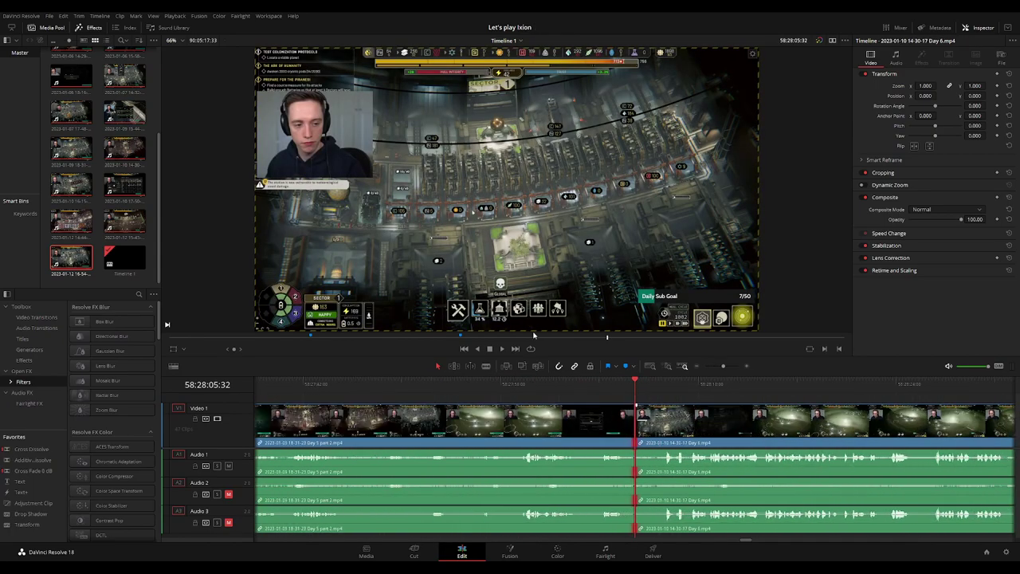
key(v)
click(611, 386)
key(space)
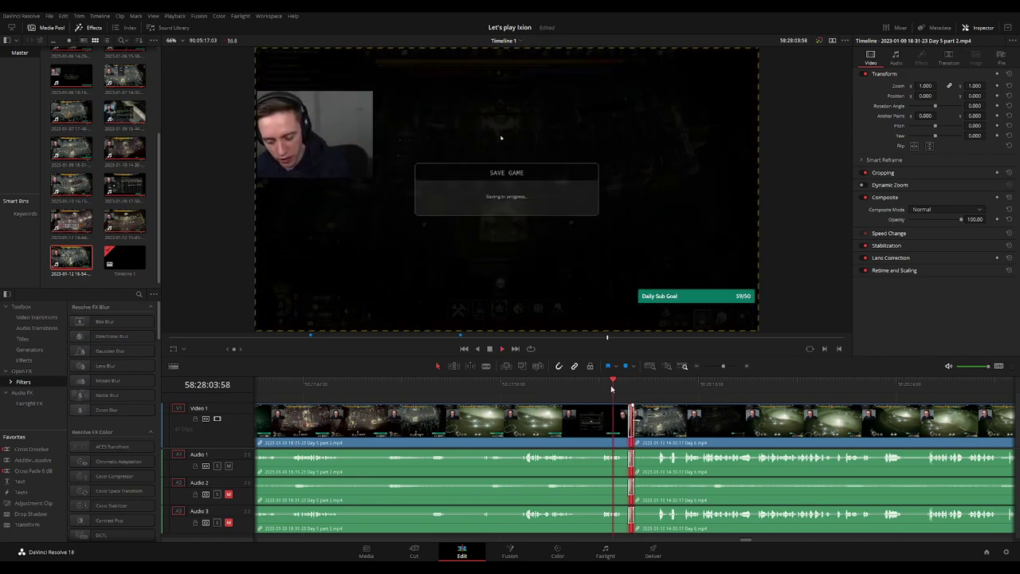
Scrub into the Day 6 footage to 58:52:38:30 and split the clip there
click(595, 390)
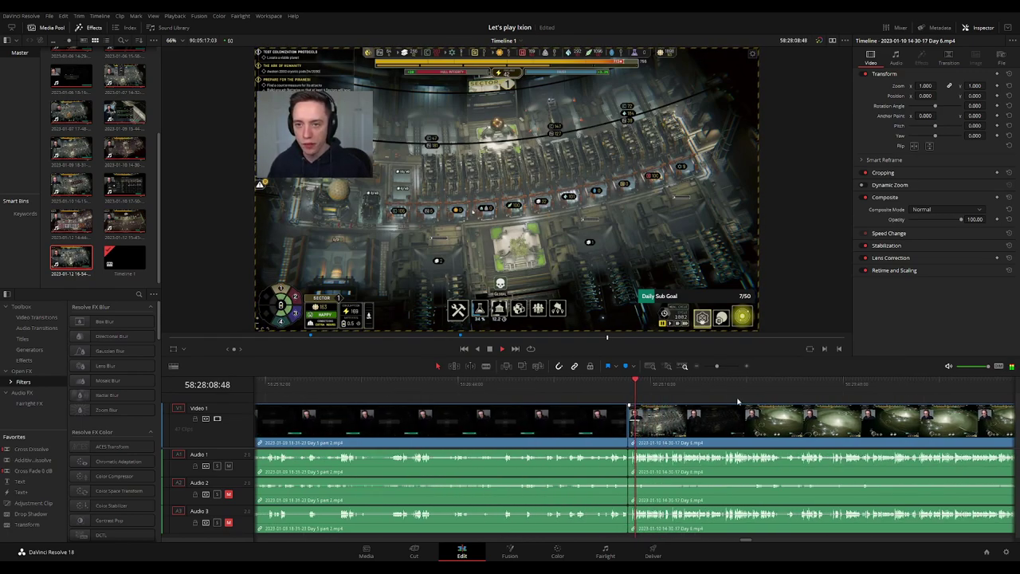
scroll(606, 398, down, 1)
scroll(564, 397, down, 1)
mouse_move(564, 397)
mouse_down()
mouse_move(526, 396)
mouse_move(531, 390)
mouse_up()
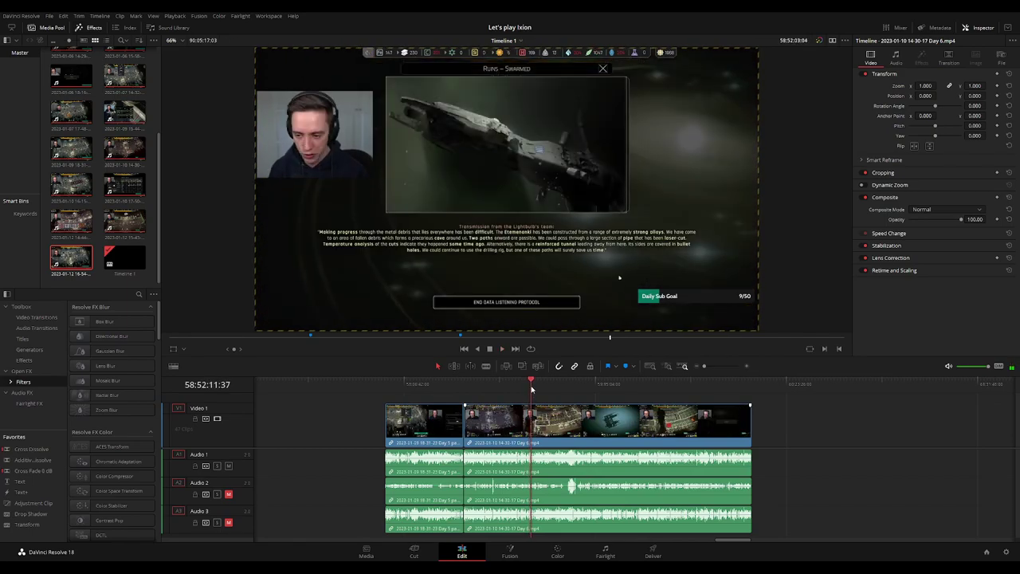
scroll(602, 396, up, 2)
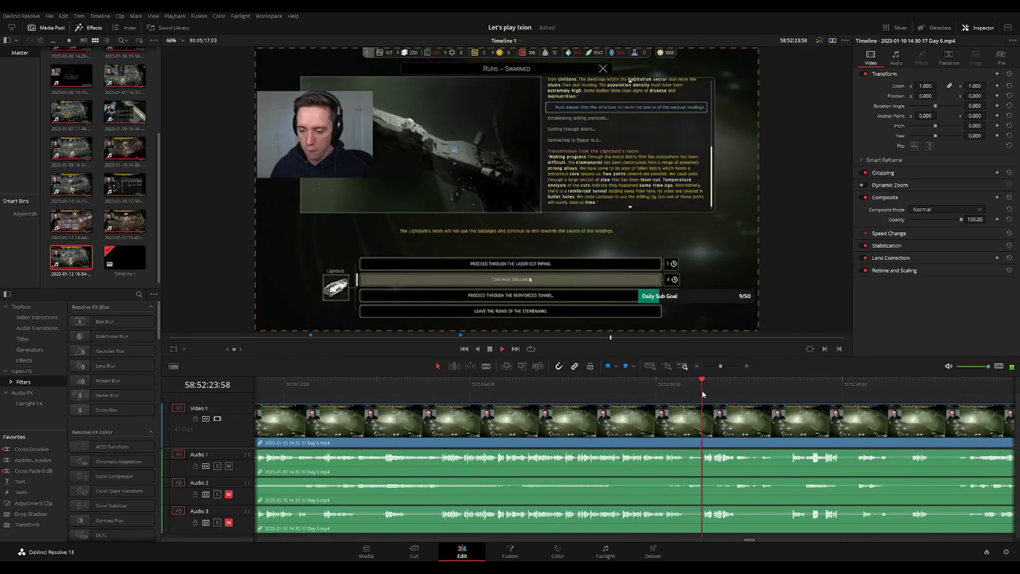
scroll(743, 418, up, 1)
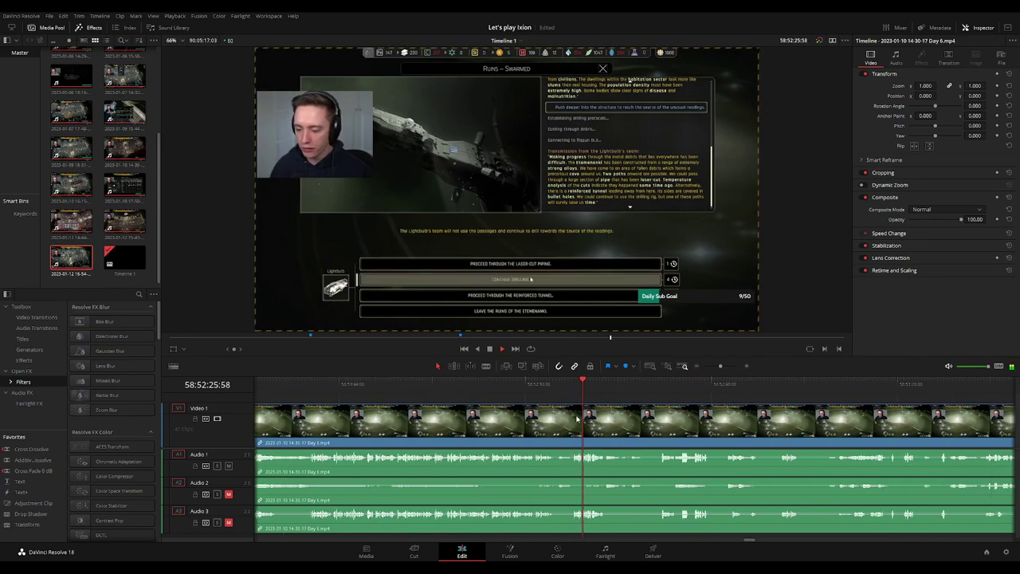
scroll(686, 417, up, 1)
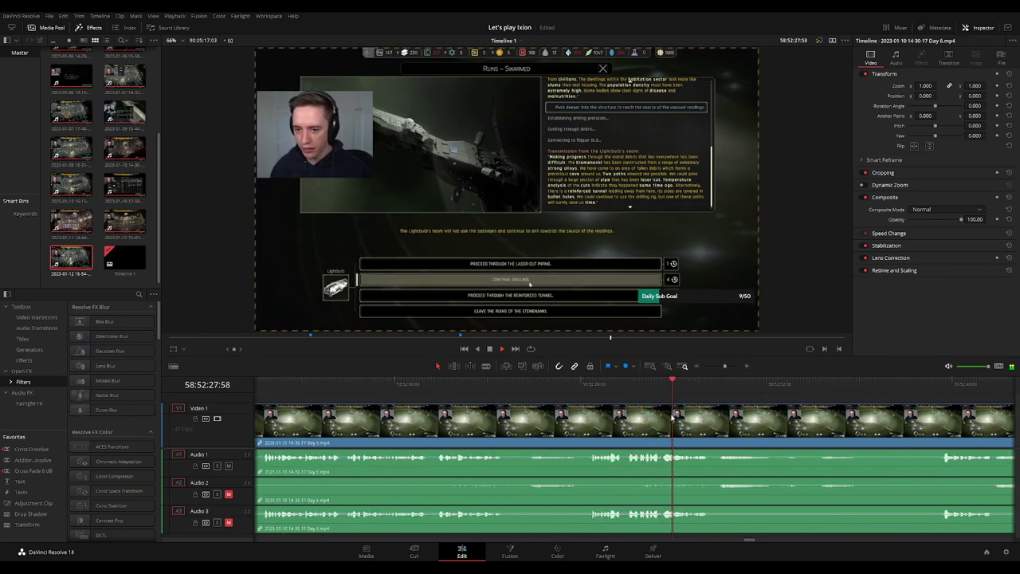
click(930, 395)
scroll(608, 410, right, 3)
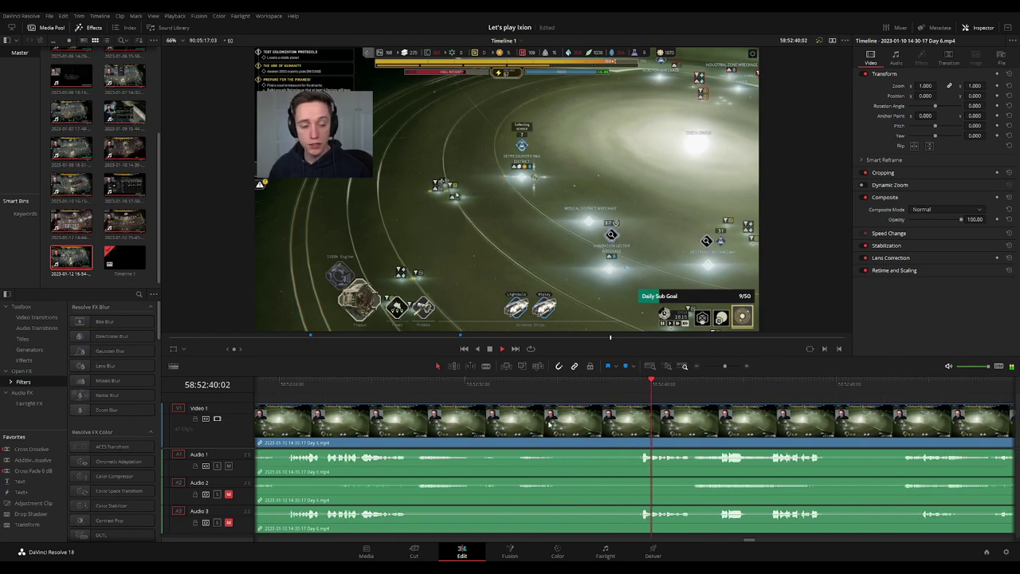
click(642, 395)
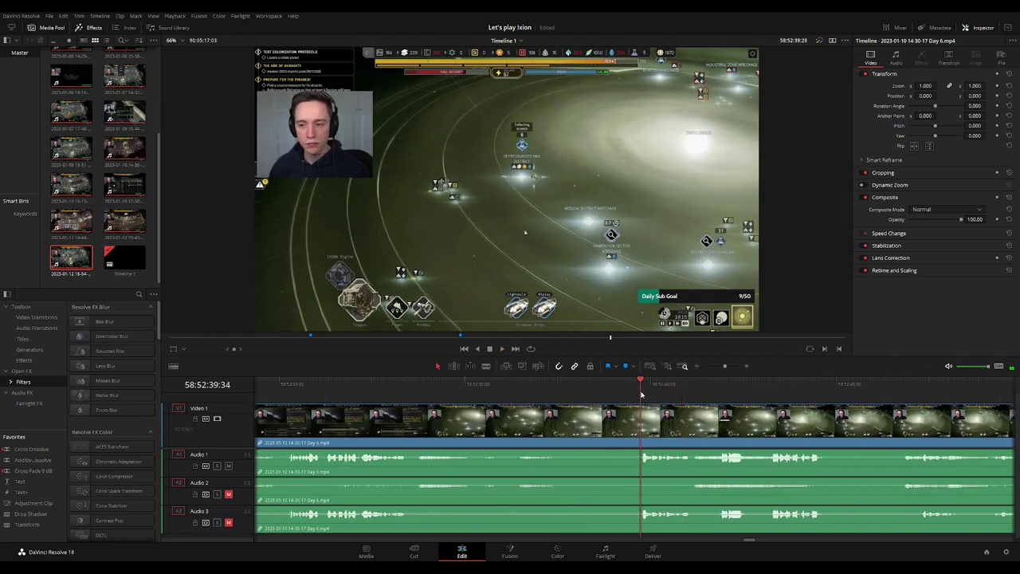
drag(640, 393, 616, 395)
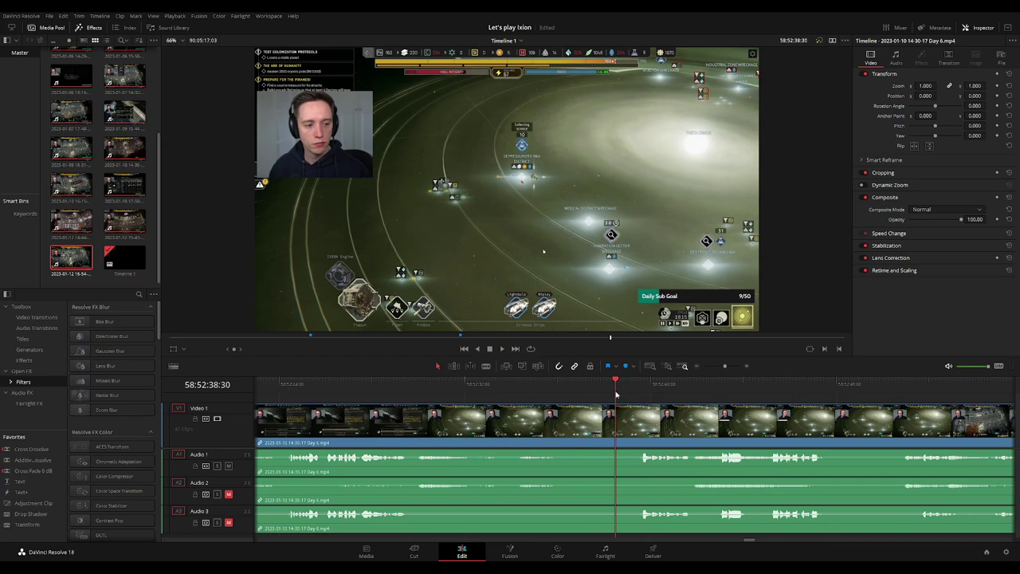
click(624, 413)
key(a)
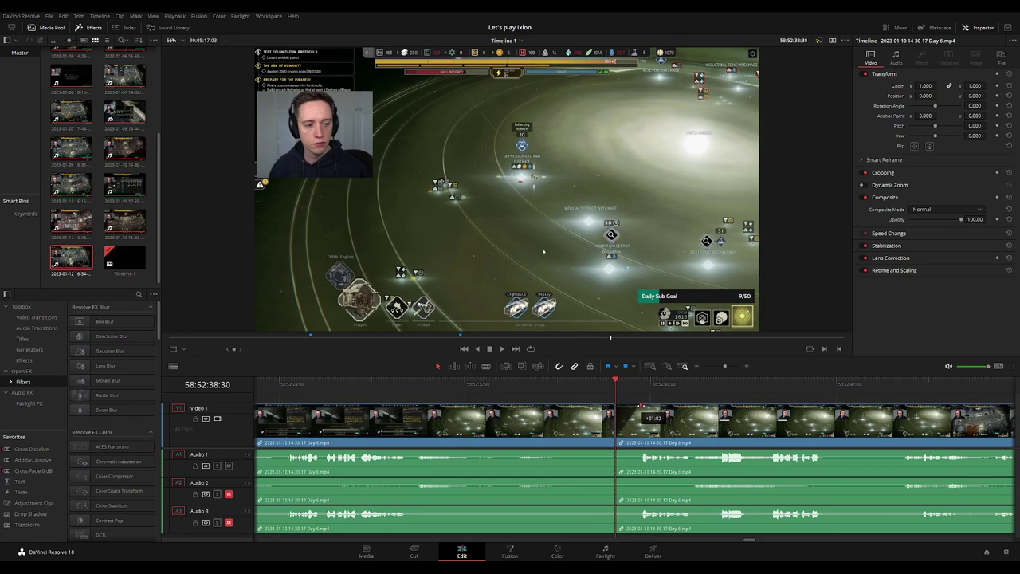
Add a one-second fade-out and a fade-in on Audio 1, plus fades on Audio 2 and 3, at the 58:52:38:30 cut
scroll(705, 425, up, 3)
drag(628, 409, 571, 406)
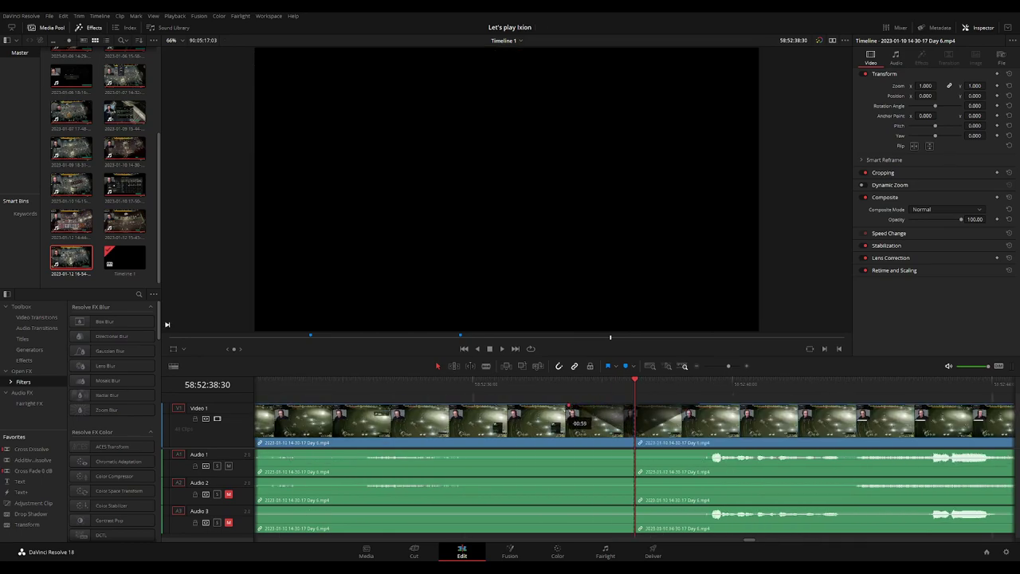
drag(604, 452, 567, 453)
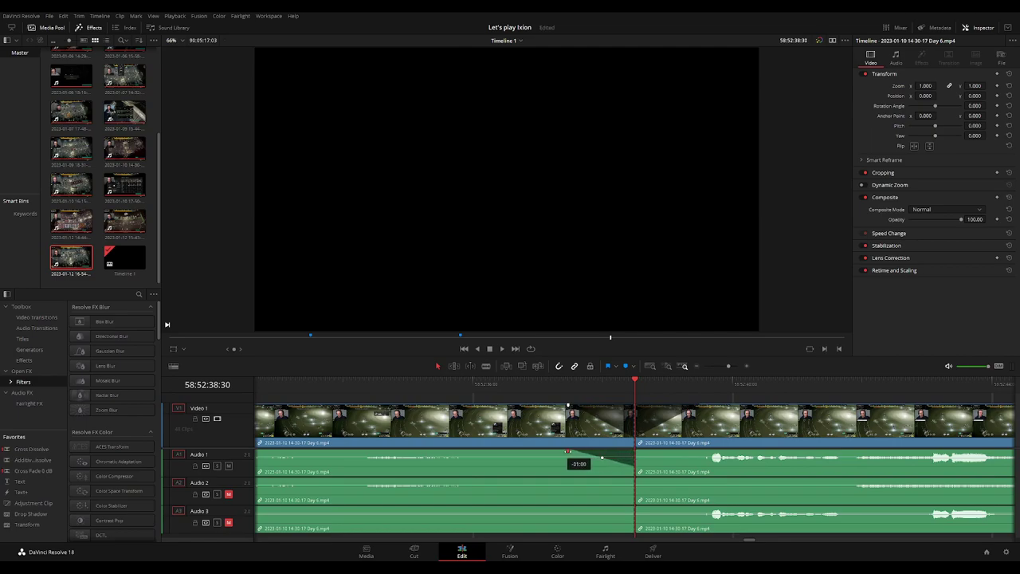
drag(632, 449, 704, 452)
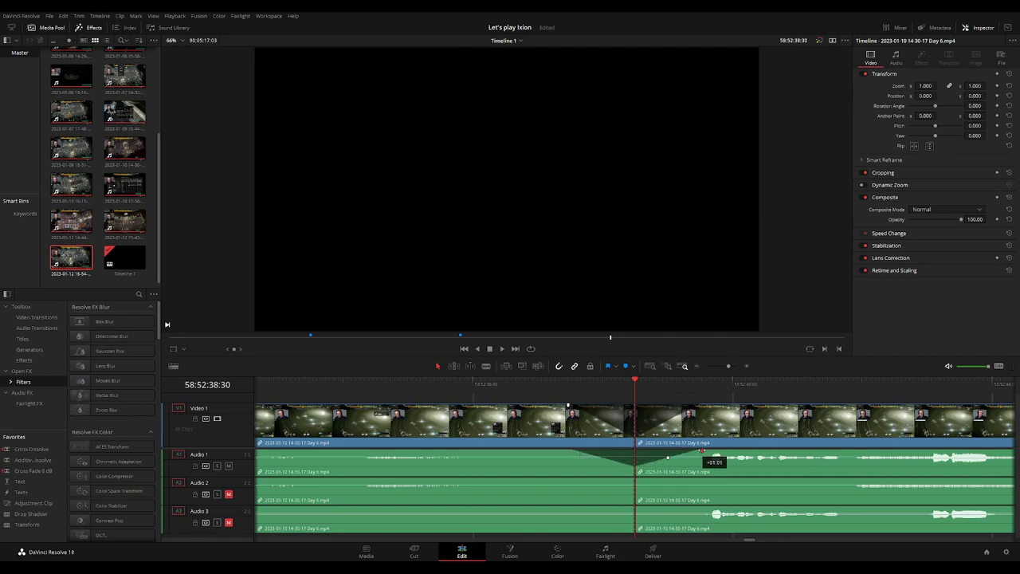
mouse_move(634, 478)
mouse_down()
mouse_move(581, 480)
mouse_move(702, 482)
mouse_up()
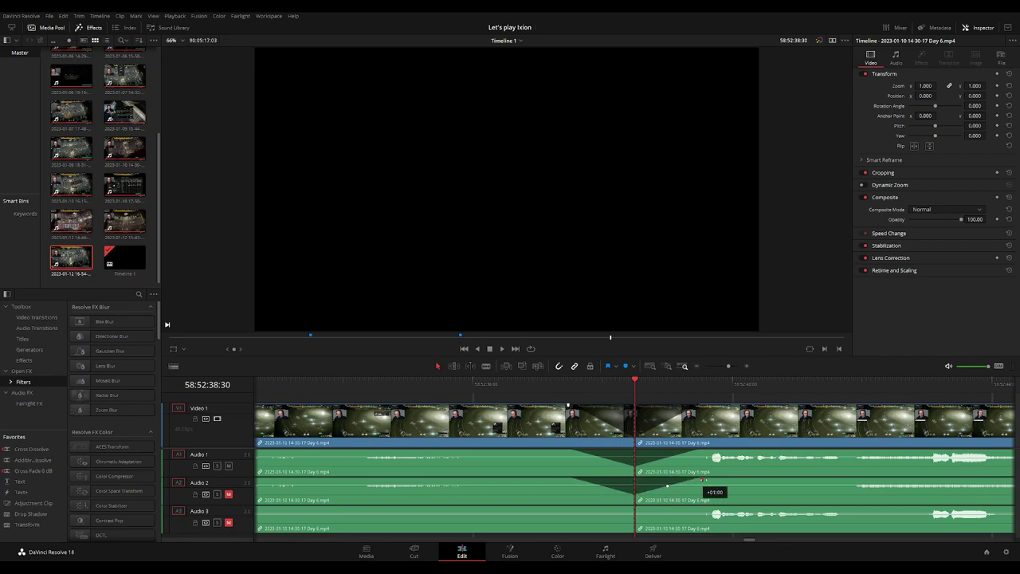
mouse_move(634, 507)
mouse_down()
mouse_move(580, 509)
mouse_move(701, 508)
mouse_up()
Preview the new fades at the cut and save the project
key(space)
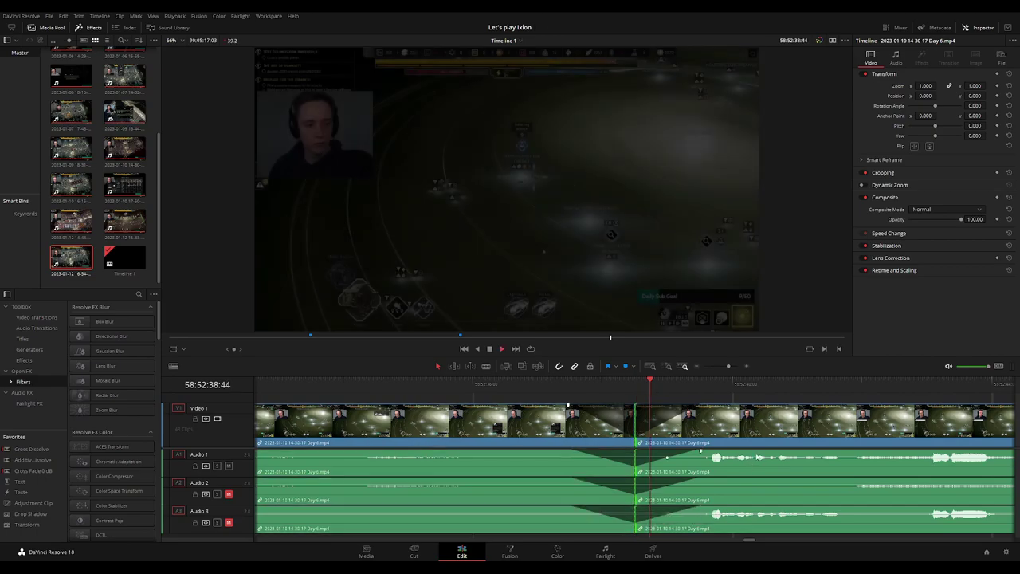
key(ctrl+minus)
key(ctrl+minus)
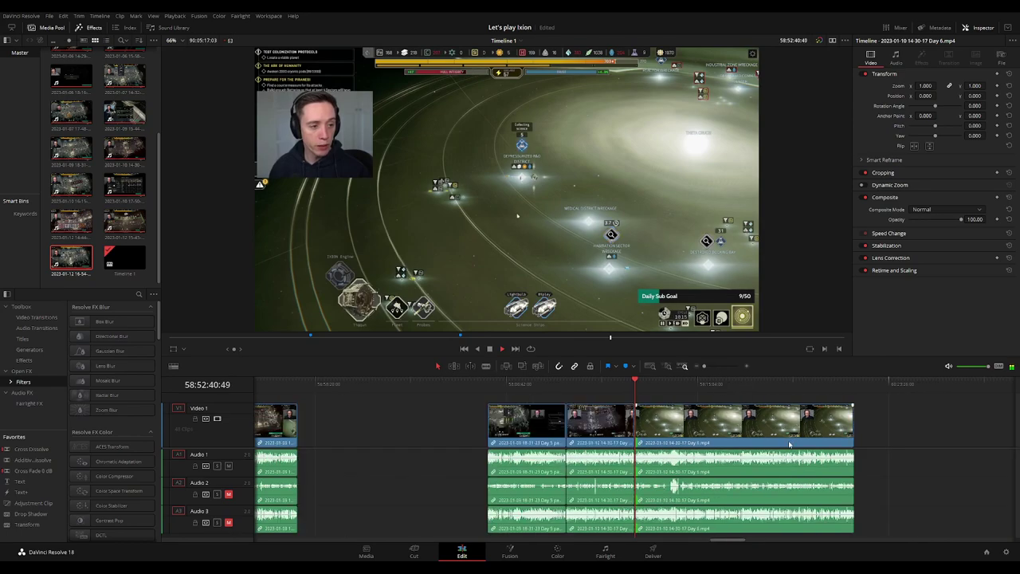
key(space)
scroll(449, 414, right, 5)
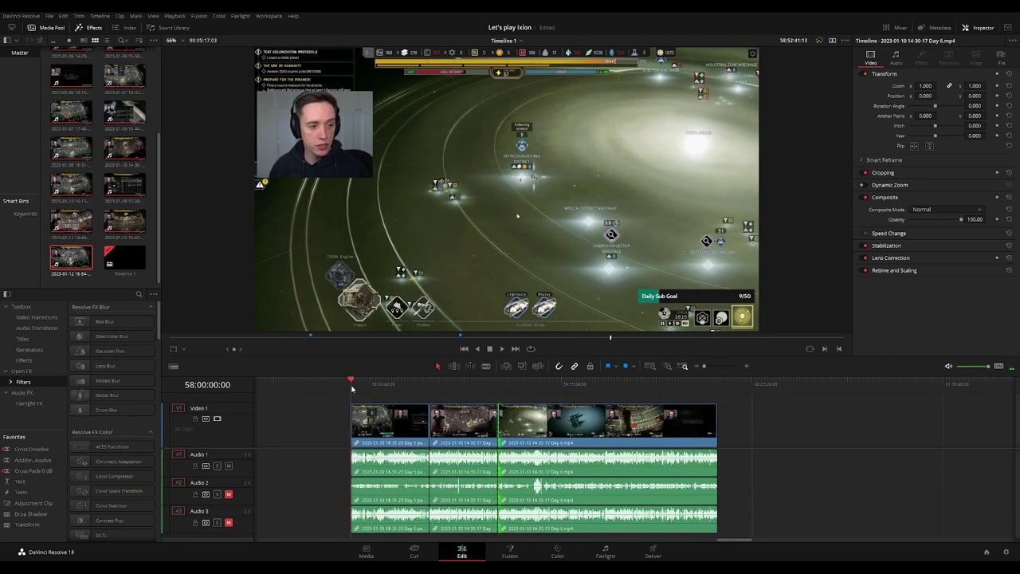
key(ctrl+s)
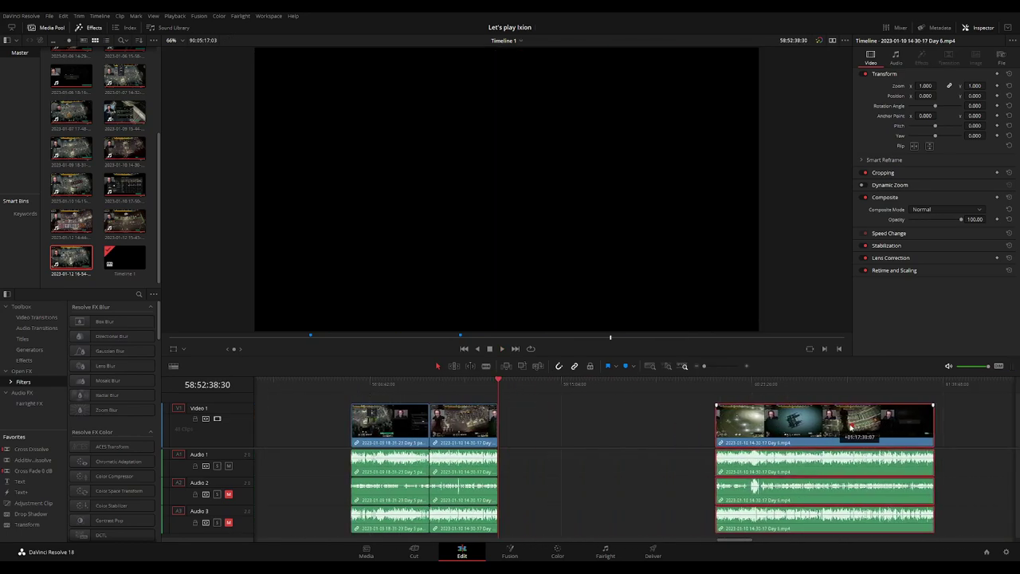
Move the Day 6 clip later, leaving a gap, and mark where 30 episodes end
drag(713, 422, 995, 422)
click(562, 417)
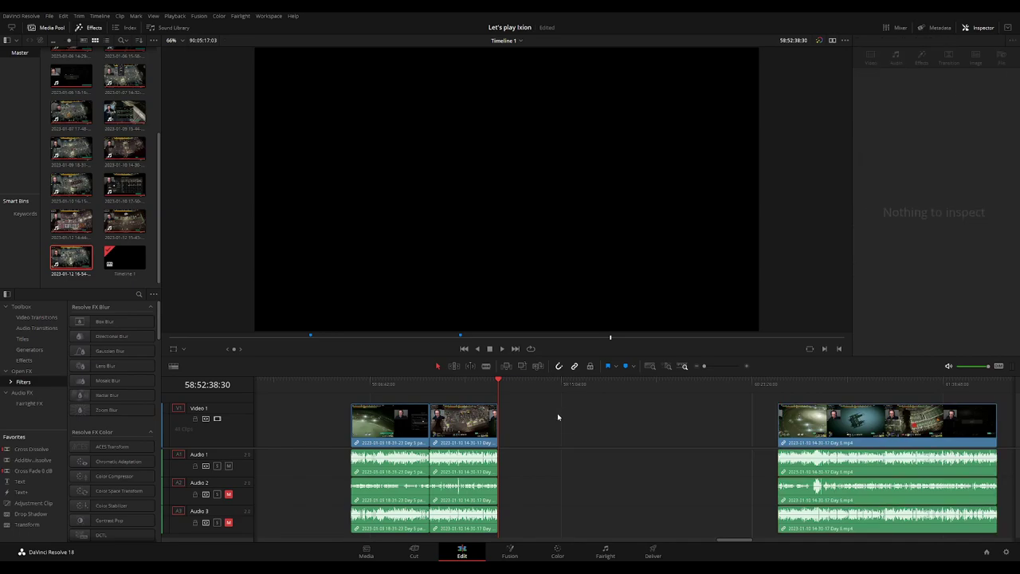
key(m)
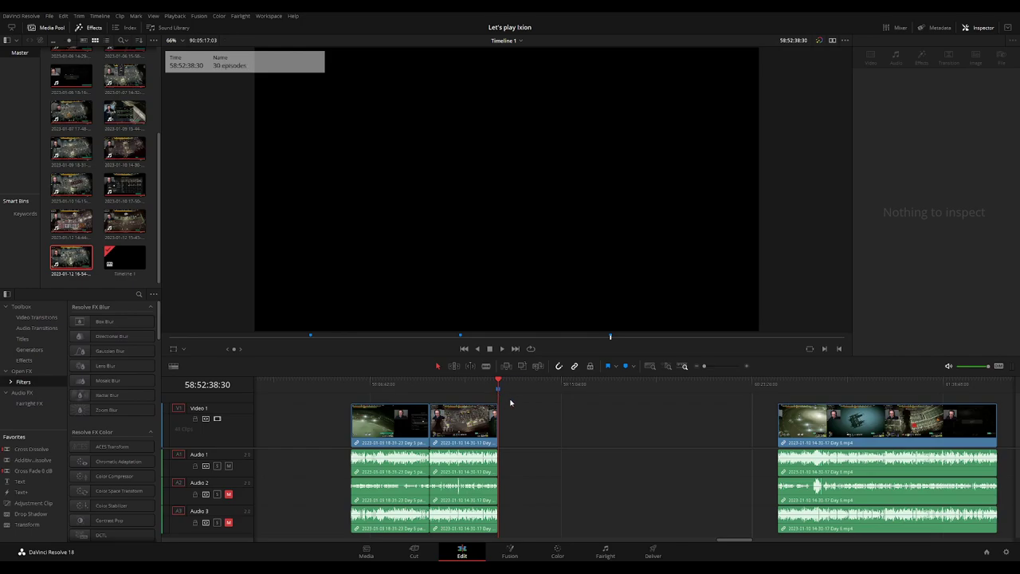
click(551, 407)
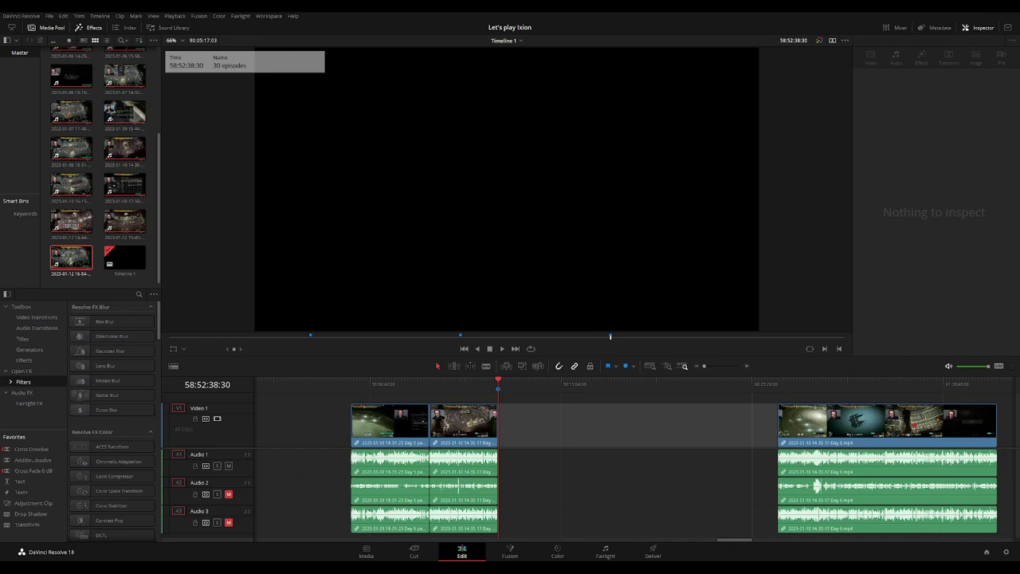
click(560, 436)
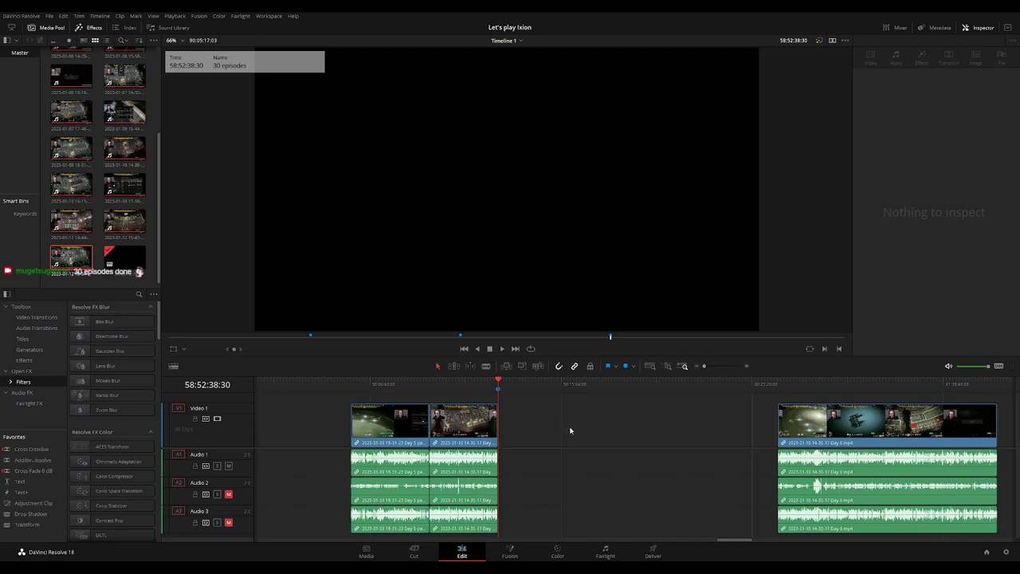
Snap the Day 6 clip to start at 60:00:00:00 and play from there
scroll(451, 428, right, 4)
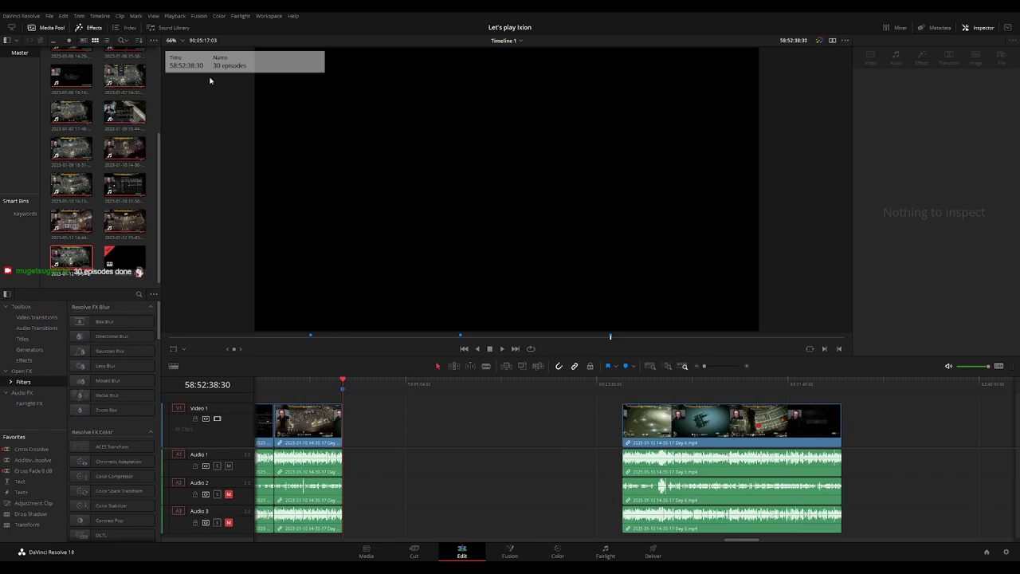
drag(388, 388, 533, 394)
click(634, 389)
key(ctrl+equal)
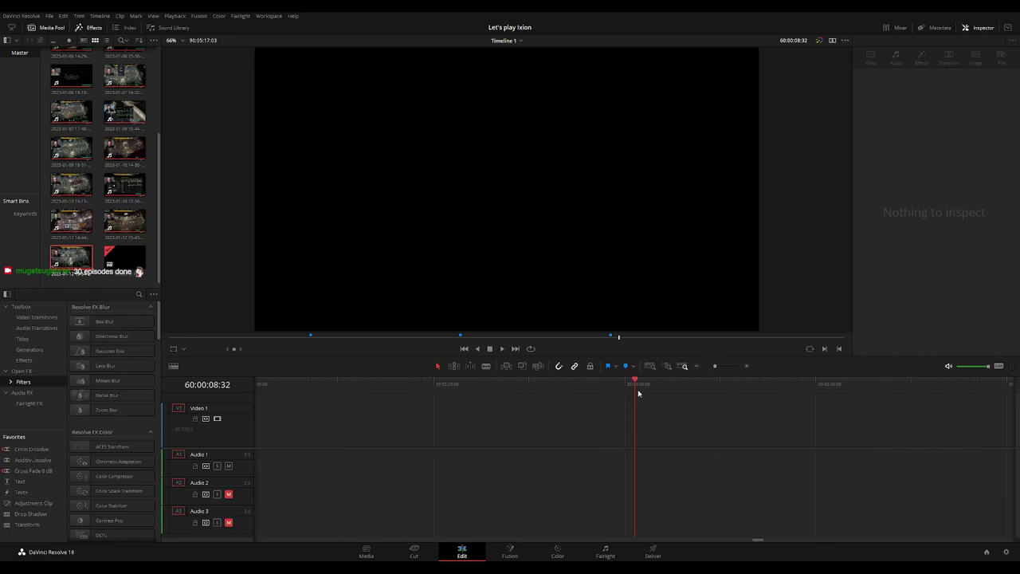
drag(633, 389, 627, 388)
drag(791, 417, 699, 401)
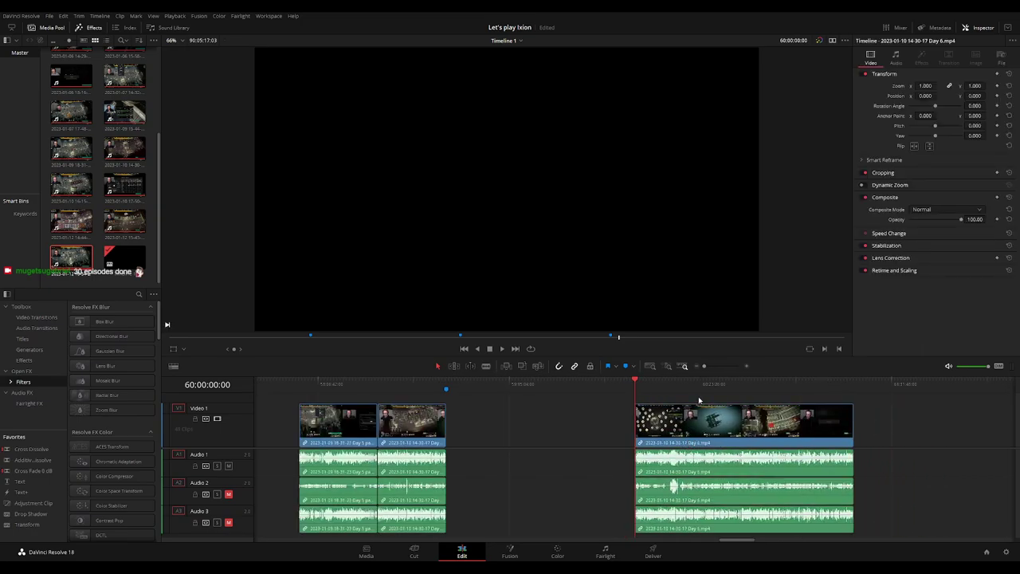
scroll(458, 404, right, 5)
key(space)
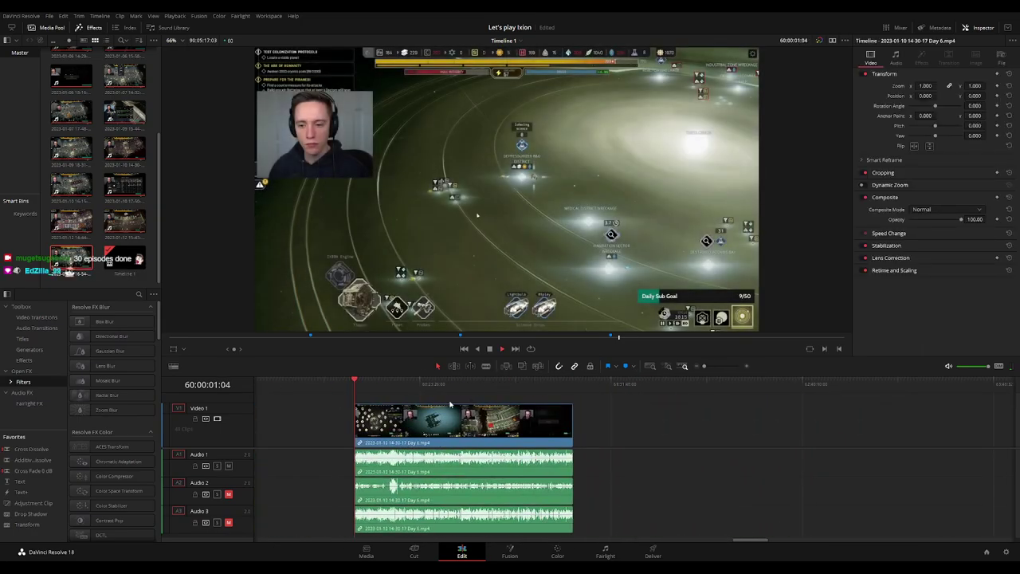
Locate the start of the unwanted section and split the Day 6 clip at 60:52:14:30
drag(424, 386, 905, 391)
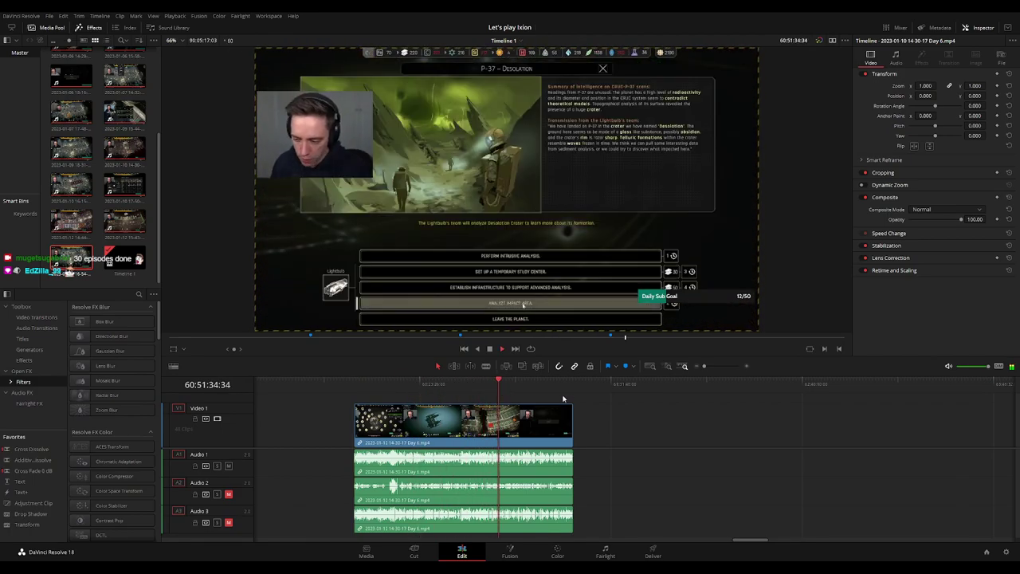
scroll(498, 387, up, 3)
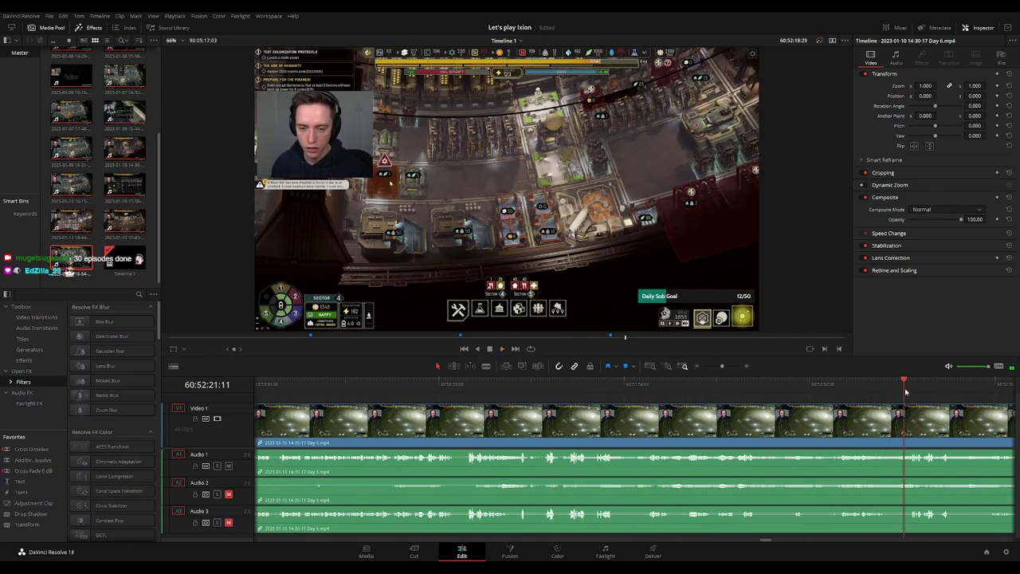
key(space)
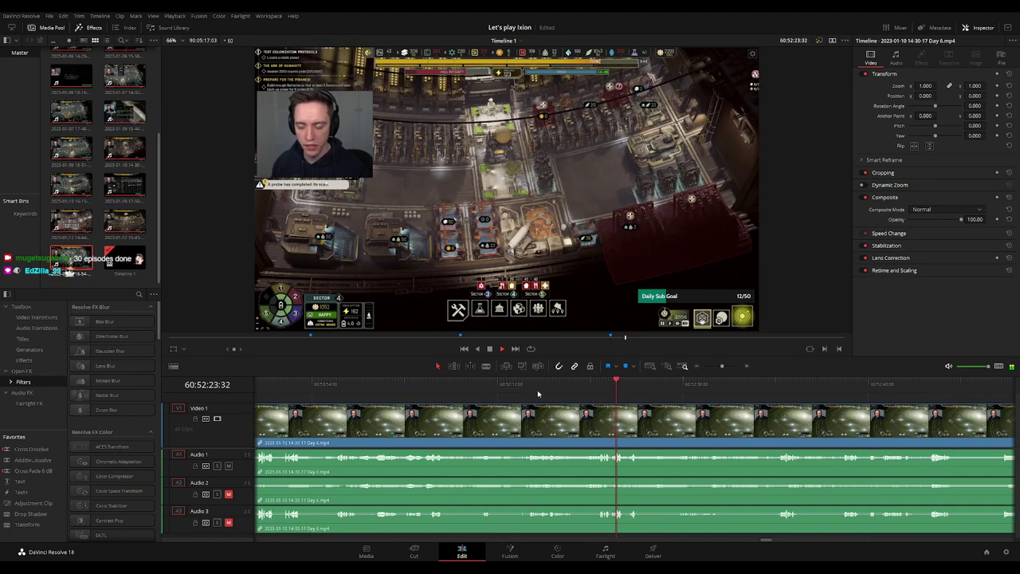
click(533, 394)
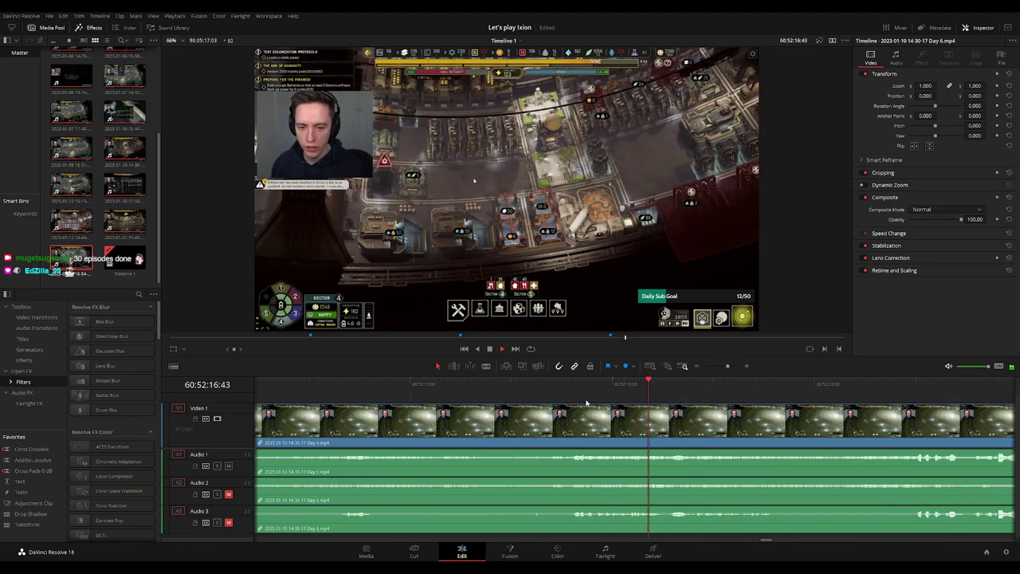
click(538, 390)
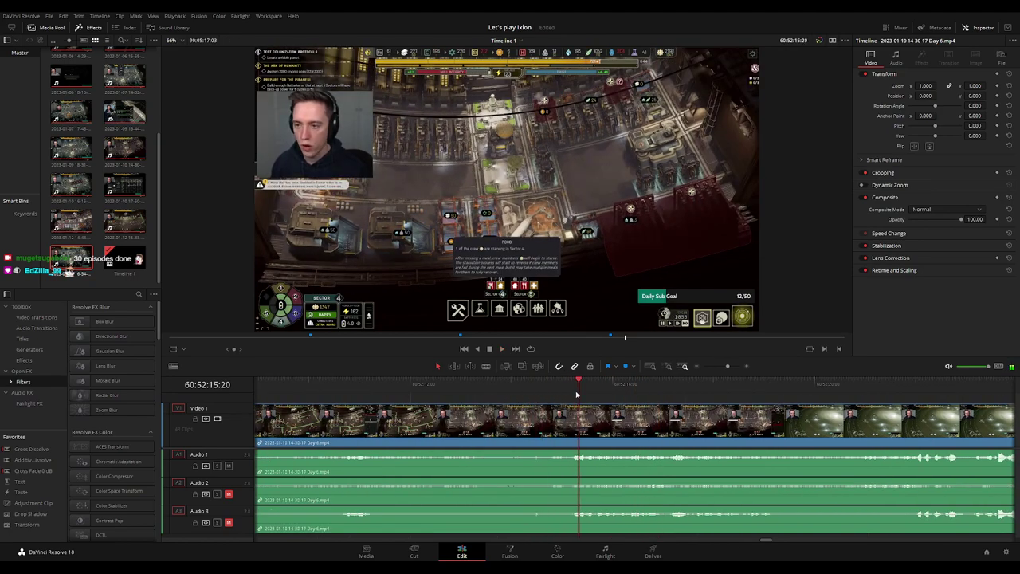
click(570, 390)
drag(571, 390, 536, 397)
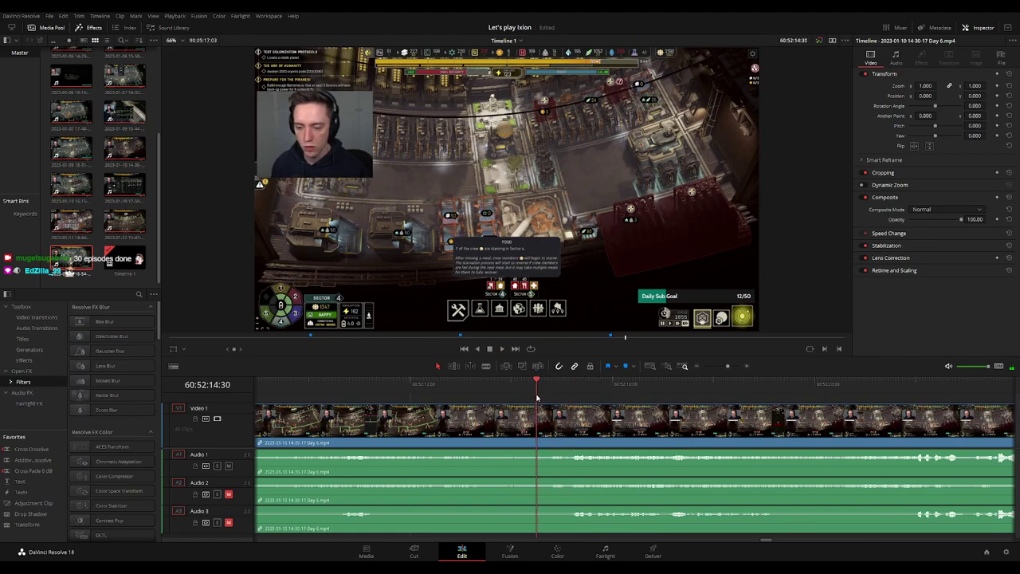
click(540, 424)
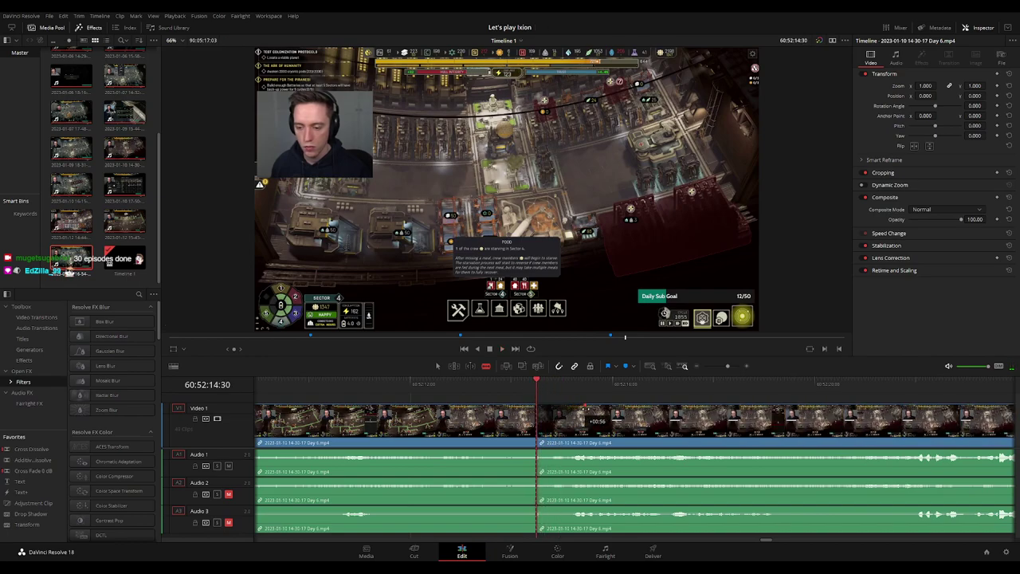
Nudge the cut, ripple delete the short piece after 60:52:14, and play around the edit
click(530, 386)
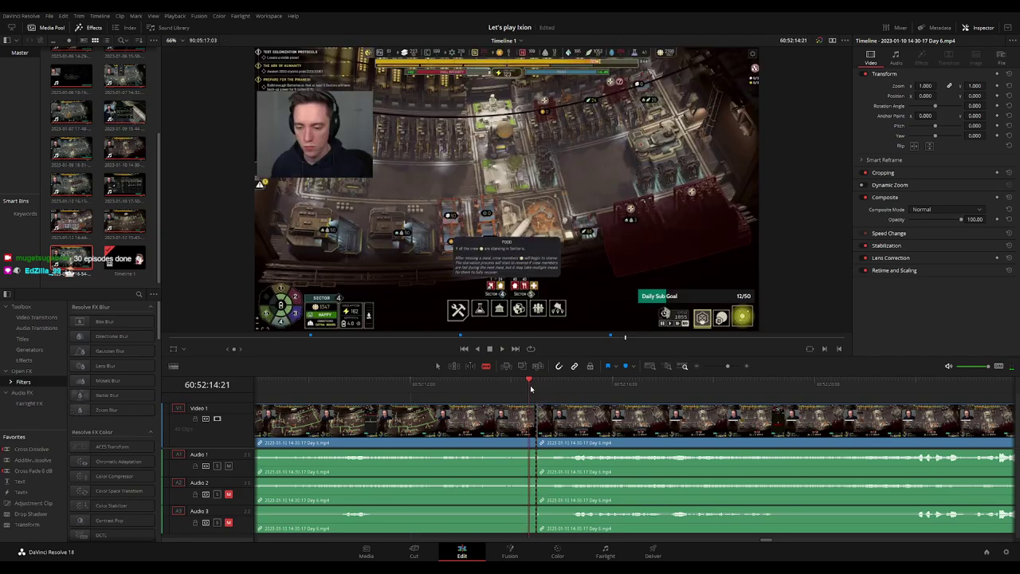
drag(536, 418, 544, 415)
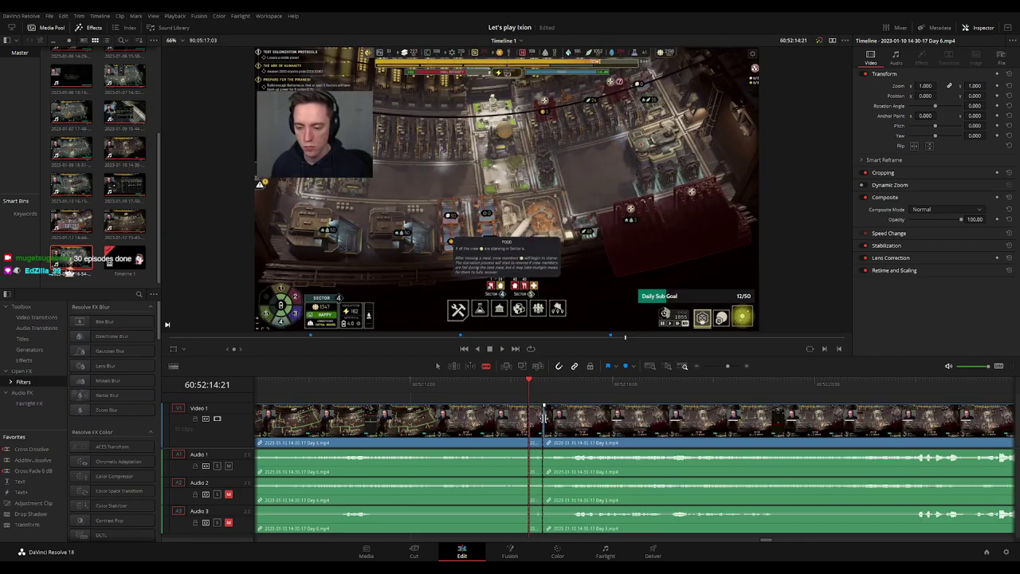
click(538, 428)
key(Delete)
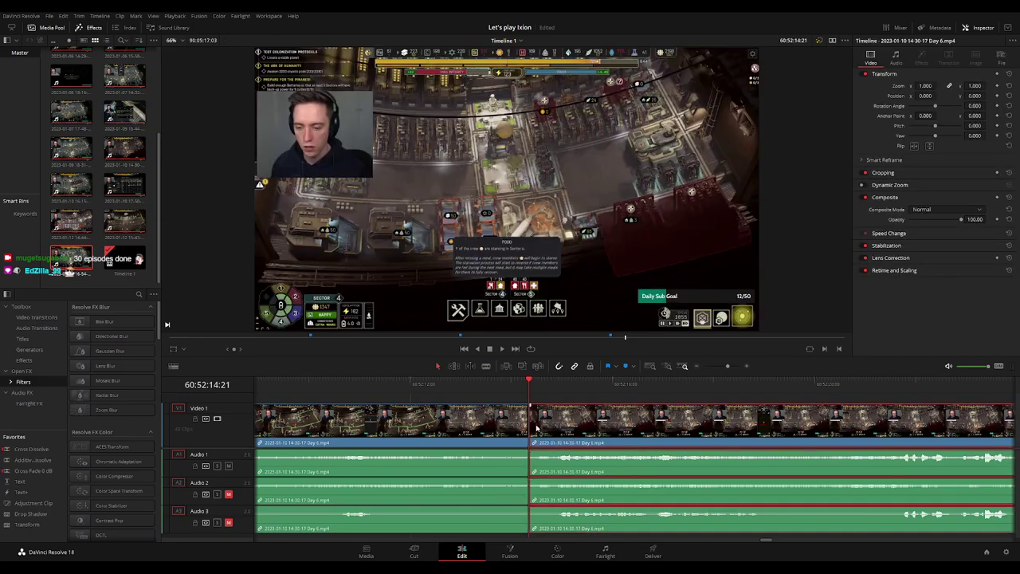
key(slash)
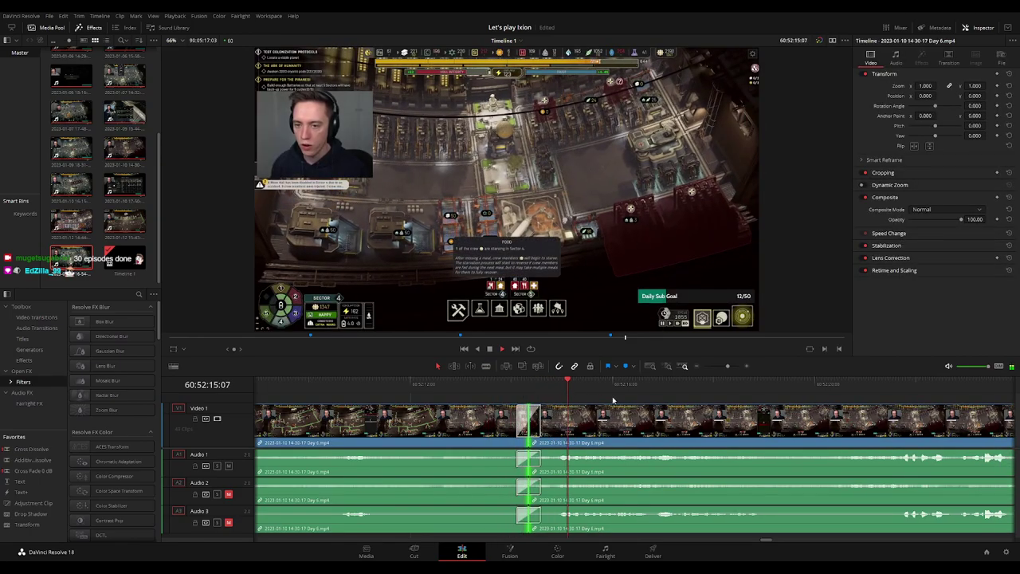
mouse_move(530, 407)
mouse_down()
mouse_move(575, 407)
mouse_move(486, 408)
mouse_up()
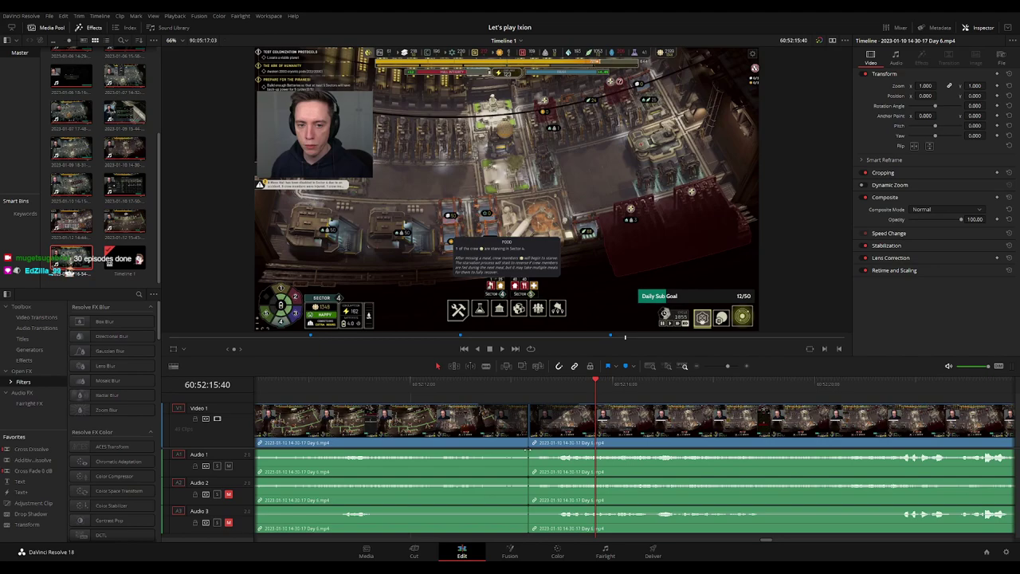
Add roughly one-second fades on Audio 1, 2 and 3 around the rejoined cut and play it back
mouse_move(526, 451)
mouse_down()
mouse_move(476, 452)
mouse_move(571, 453)
mouse_up()
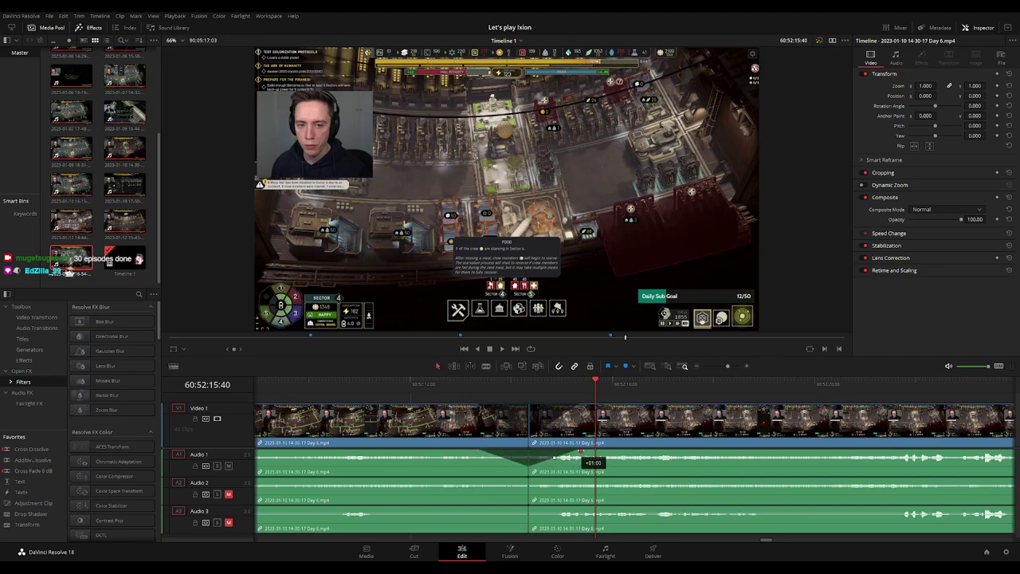
mouse_move(529, 479)
mouse_down()
mouse_move(491, 480)
mouse_move(571, 480)
mouse_up()
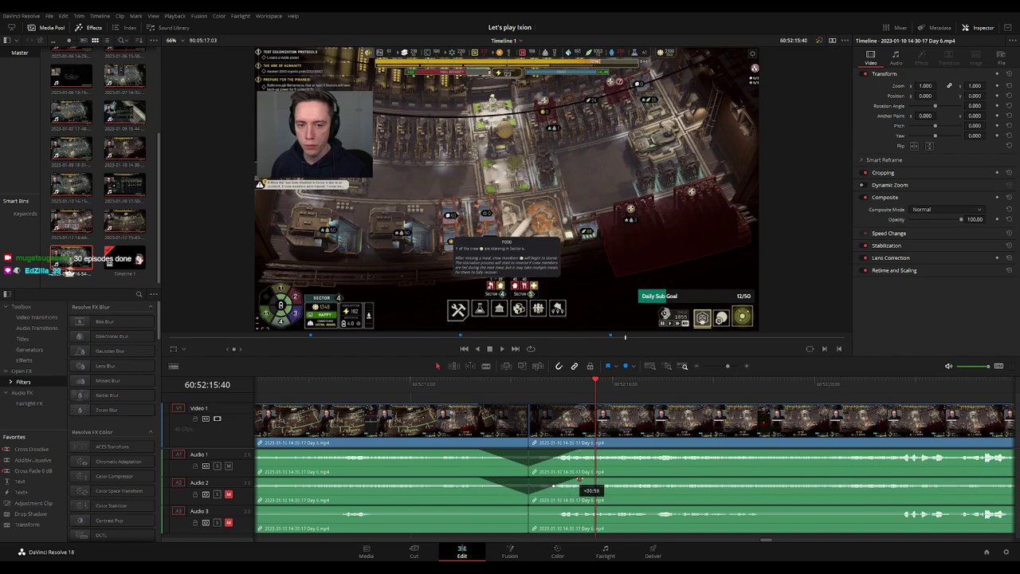
mouse_move(528, 507)
mouse_down()
mouse_move(576, 508)
mouse_move(490, 509)
mouse_up()
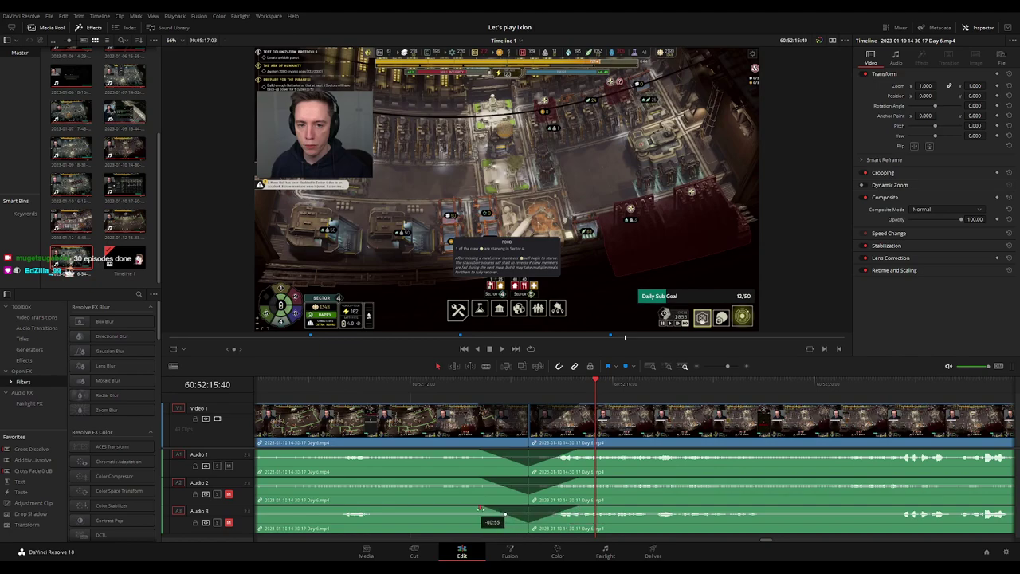
click(452, 389)
key(space)
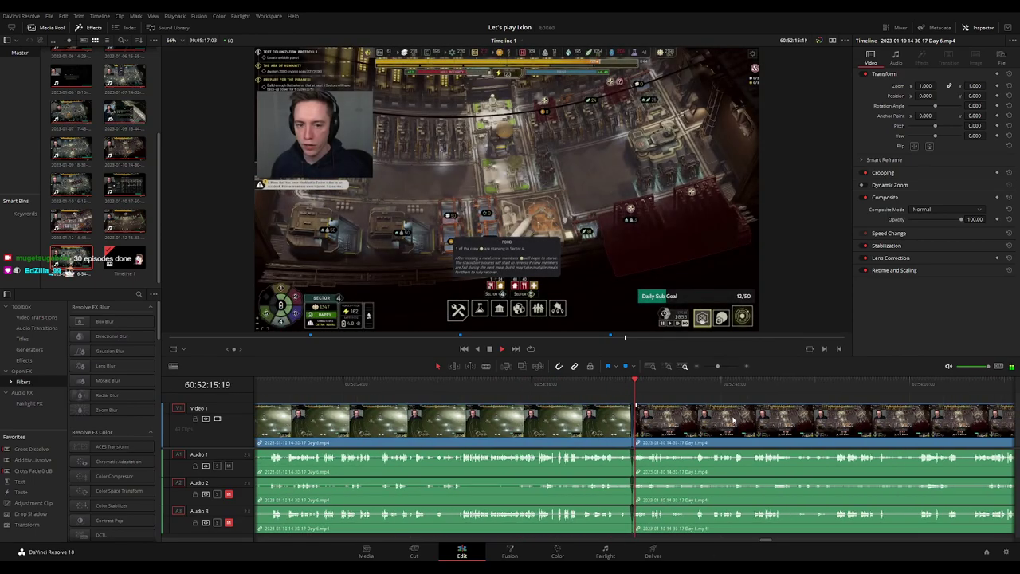
Move the Day 6 part 2 clip further right and clear the selection
scroll(739, 423, down, 3)
scroll(636, 420, right, 3)
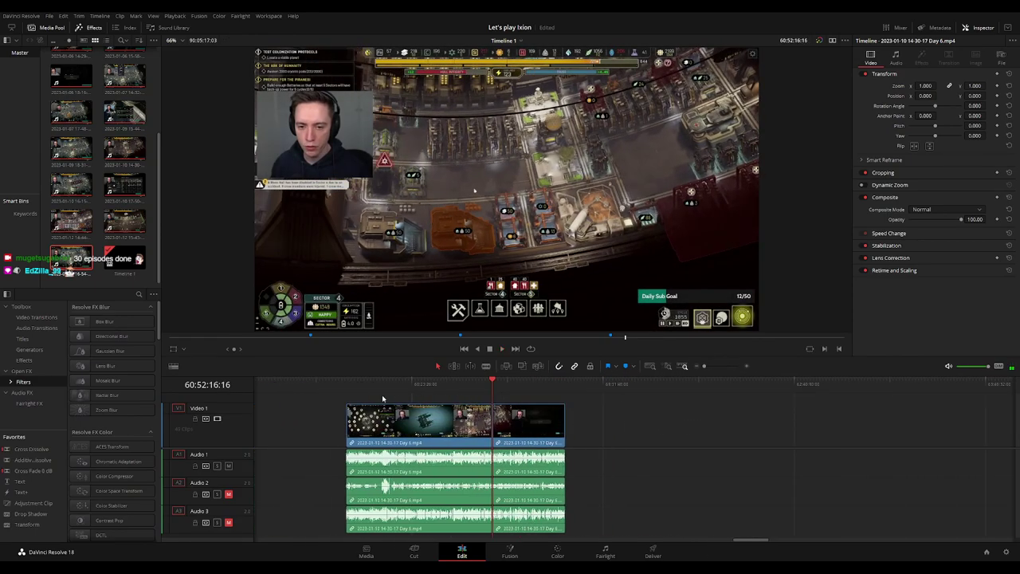
click(349, 384)
scroll(652, 419, right, 2)
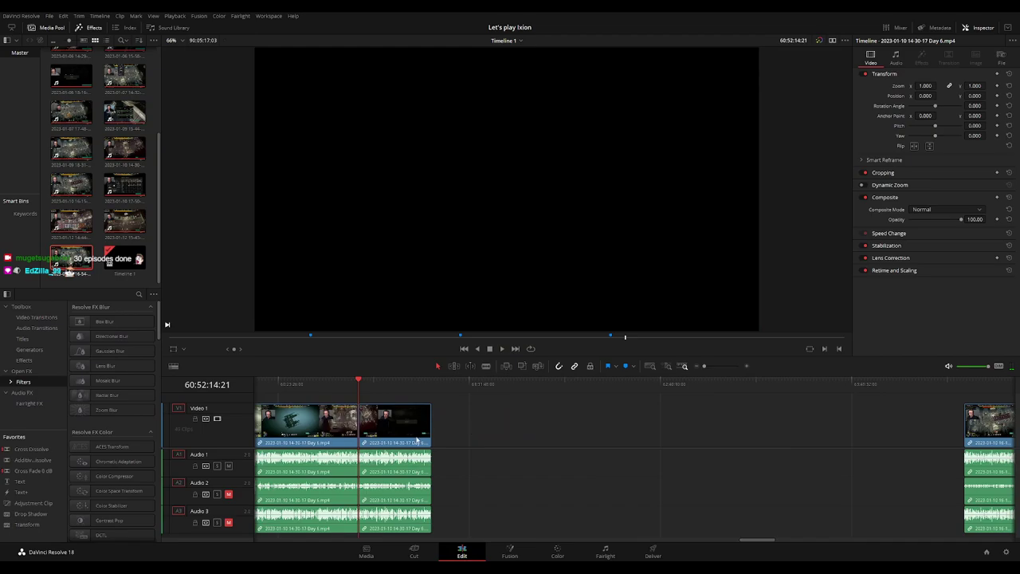
drag(417, 440, 688, 440)
click(511, 416)
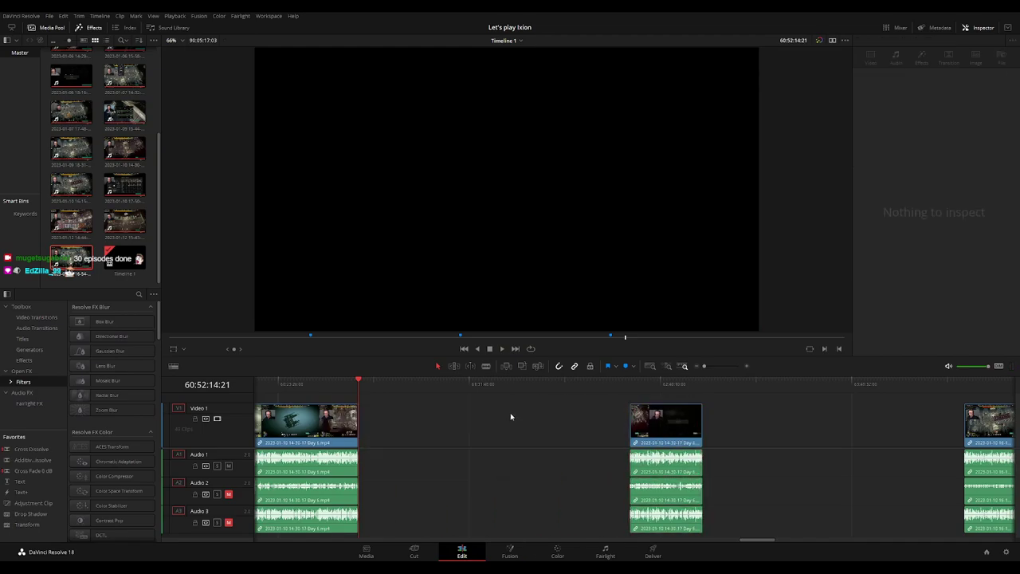
Set the playhead to 62:00:00:00 and slide the Day 6 part 2 clip toward it
drag(371, 391, 548, 402)
scroll(604, 415, up, 2)
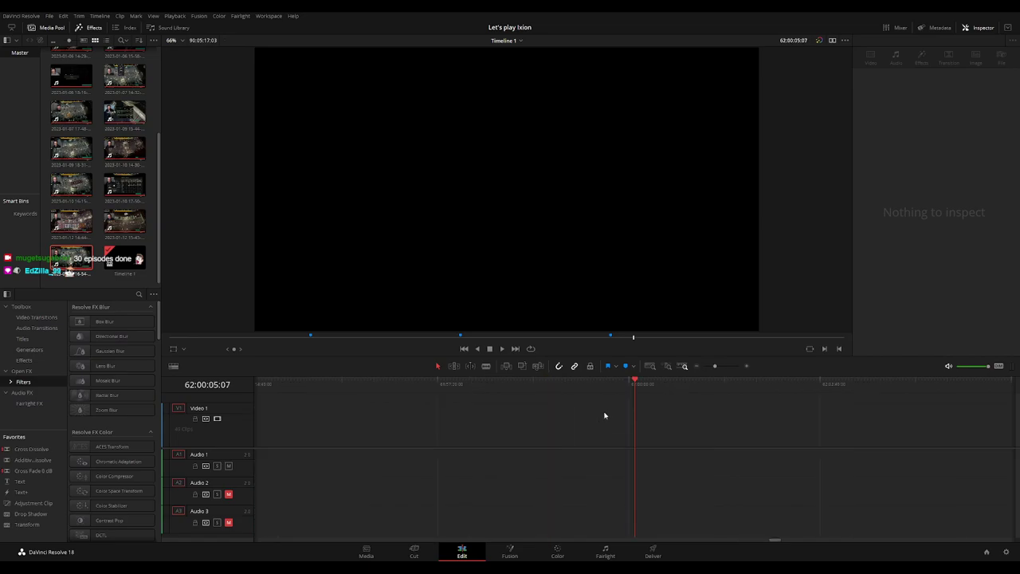
drag(633, 389, 629, 388)
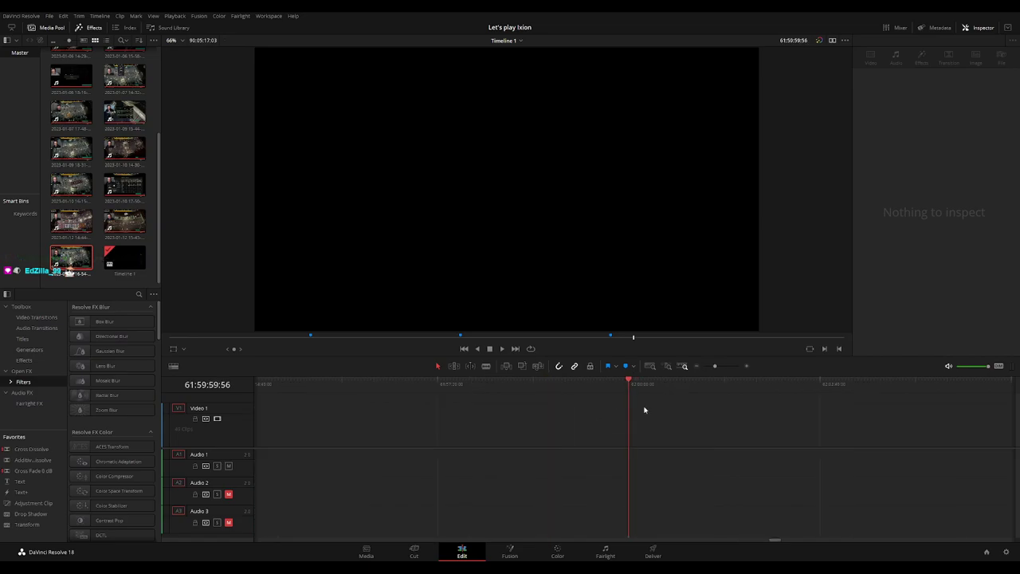
scroll(645, 410, down, 1)
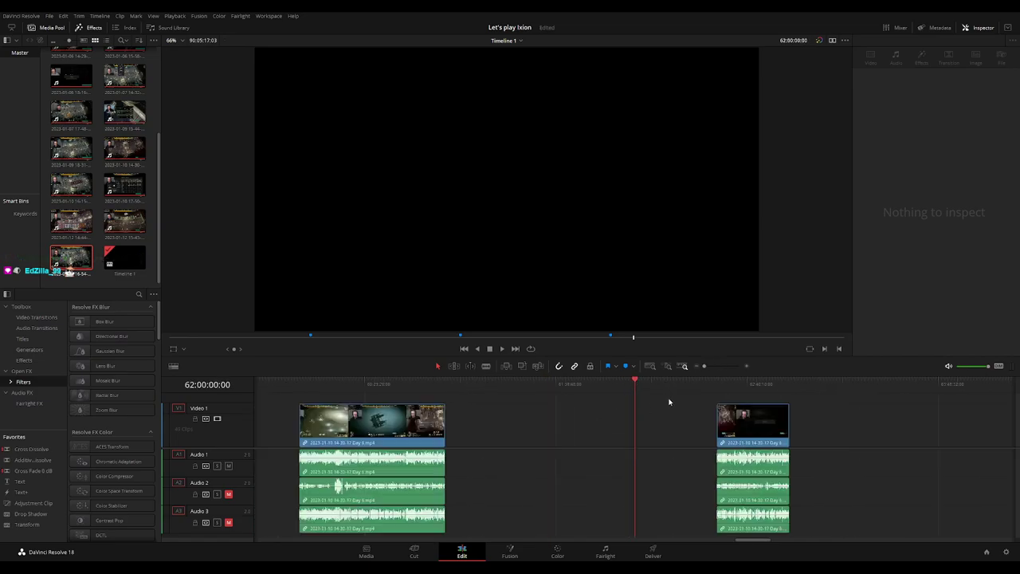
drag(719, 420, 670, 429)
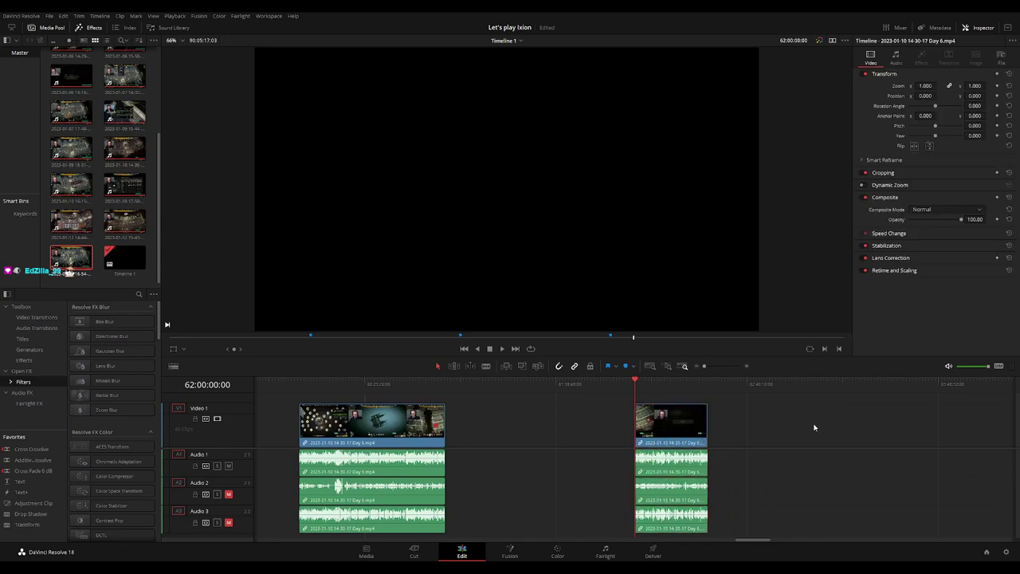
scroll(813, 426, right, 10)
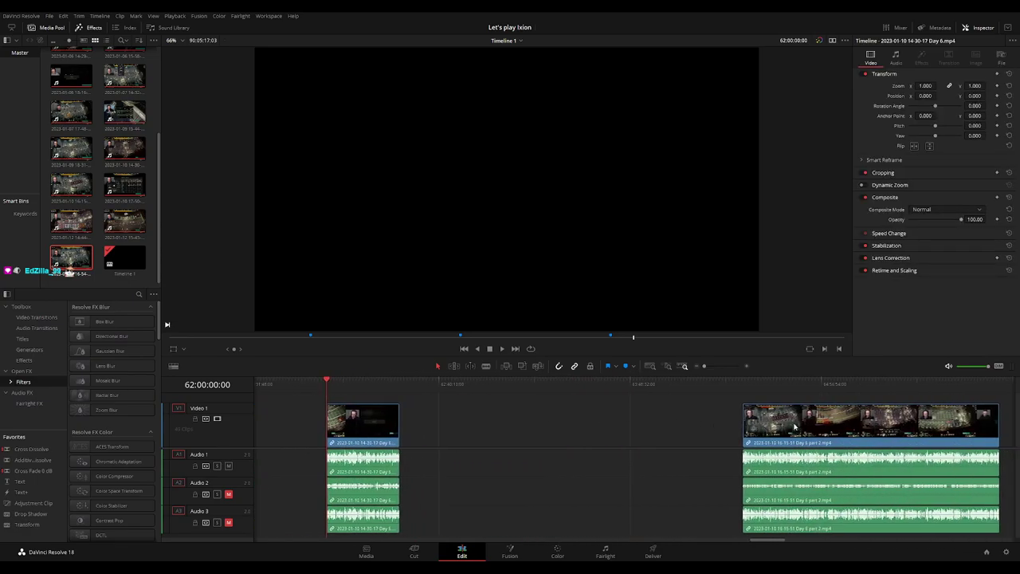
Snap Day 6 part 2 onto the end of the Day 6 clip and play across the join
drag(794, 428, 452, 427)
key(Down)
scroll(581, 417, up, 3)
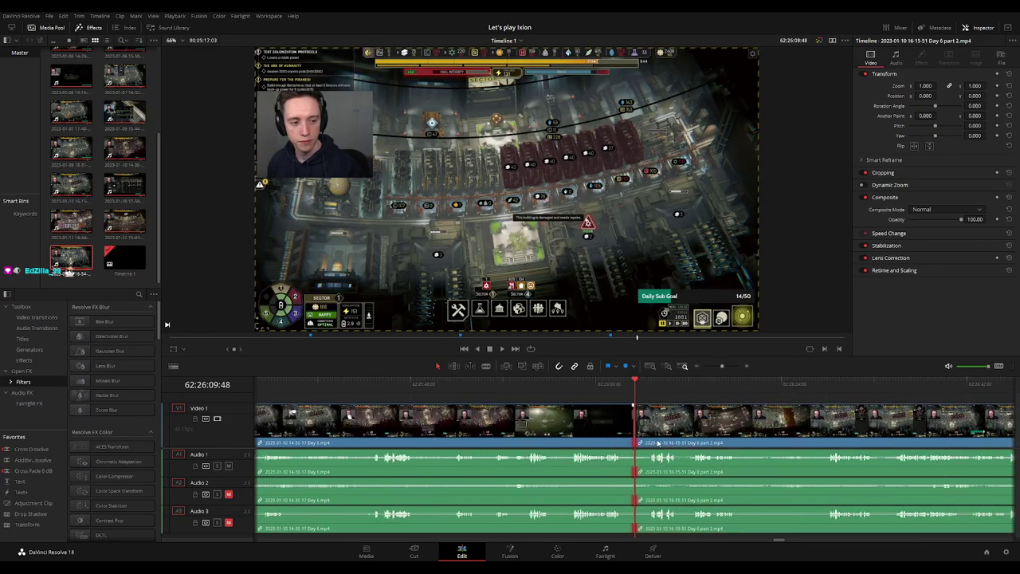
key(space)
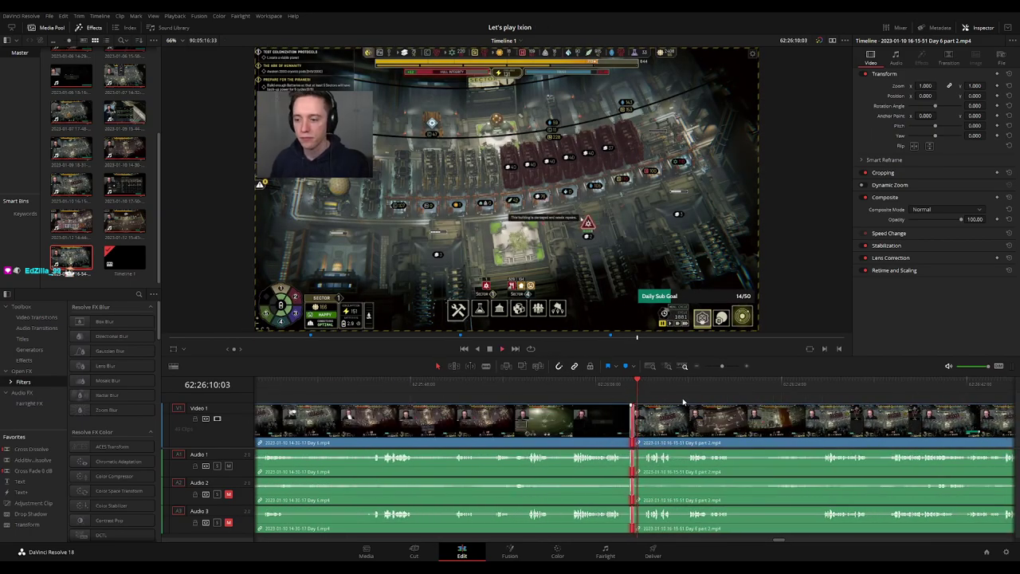
scroll(686, 397, down, 3)
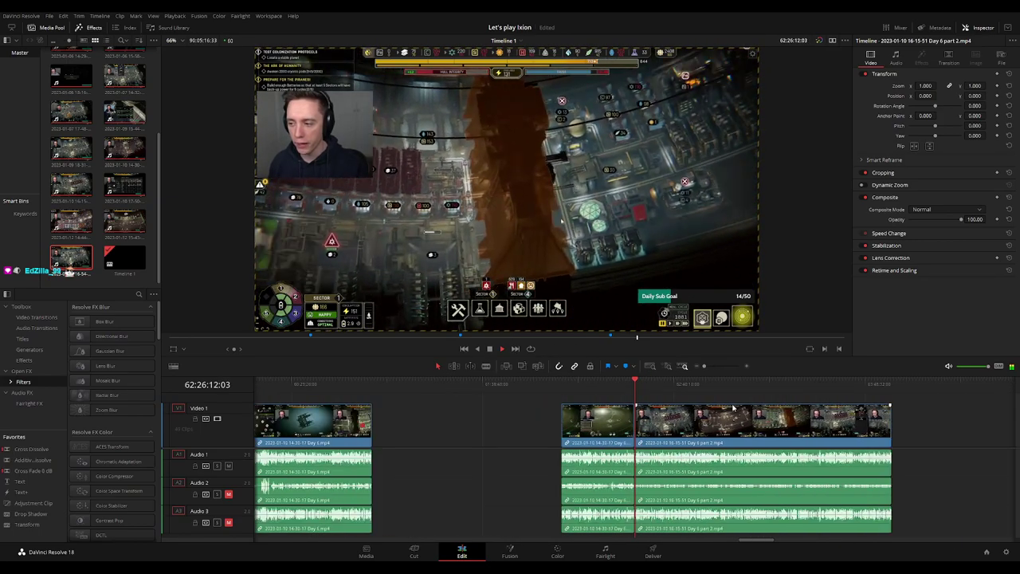
drag(687, 386, 707, 390)
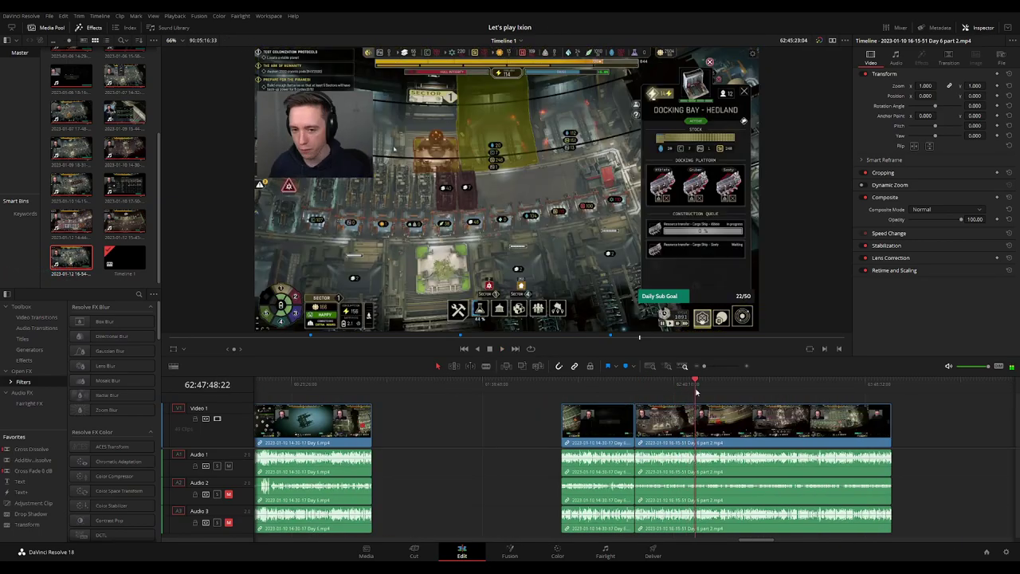
Scrub back and forth through Day 6 part 2 to find the unwanted moment
scroll(709, 389, up, 3)
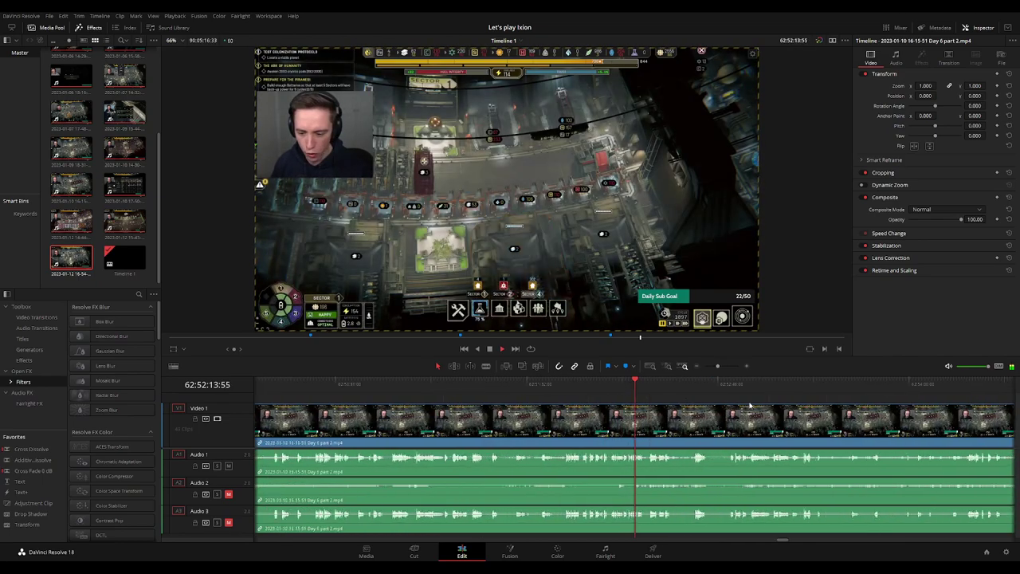
click(618, 386)
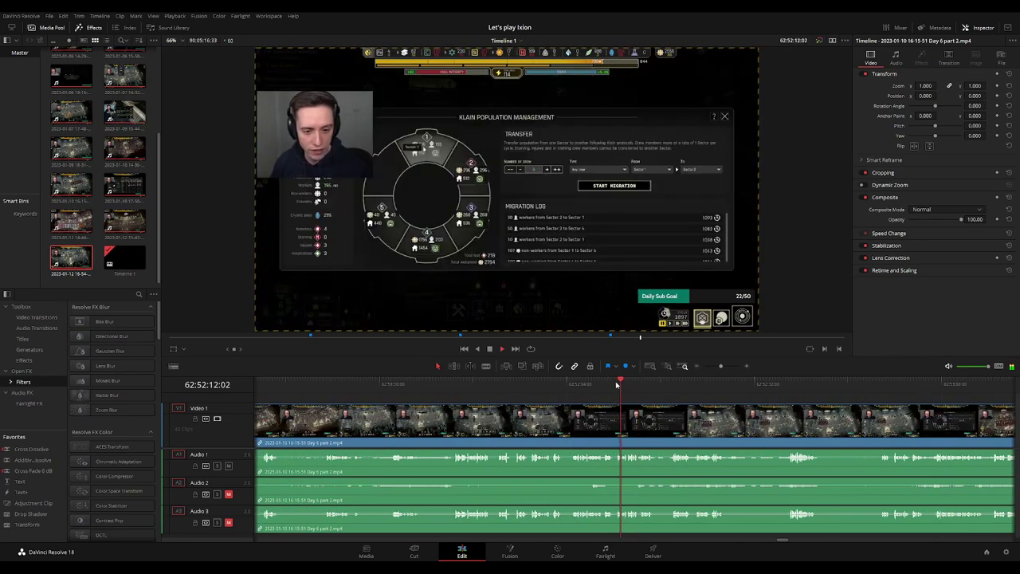
click(572, 385)
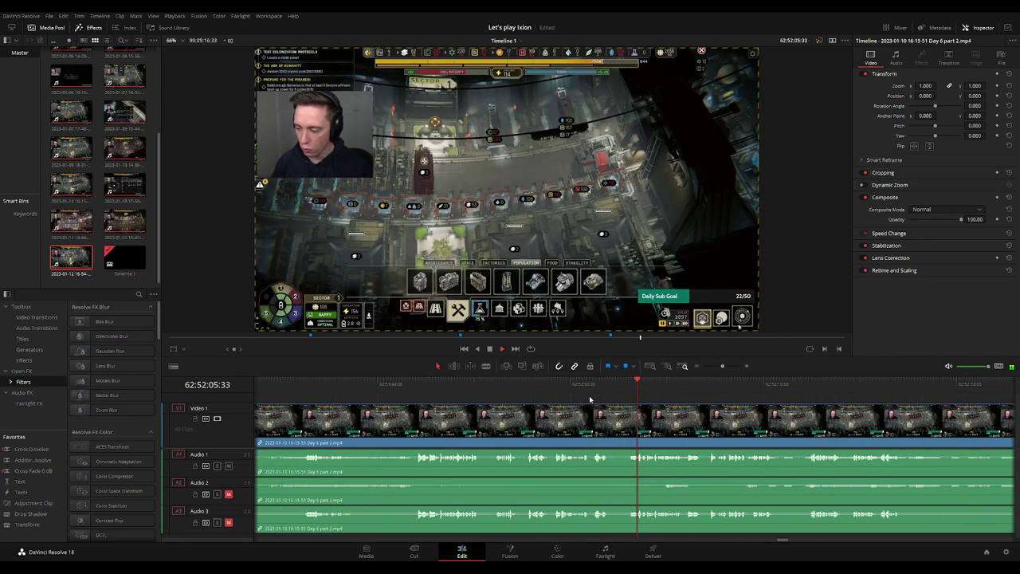
click(499, 390)
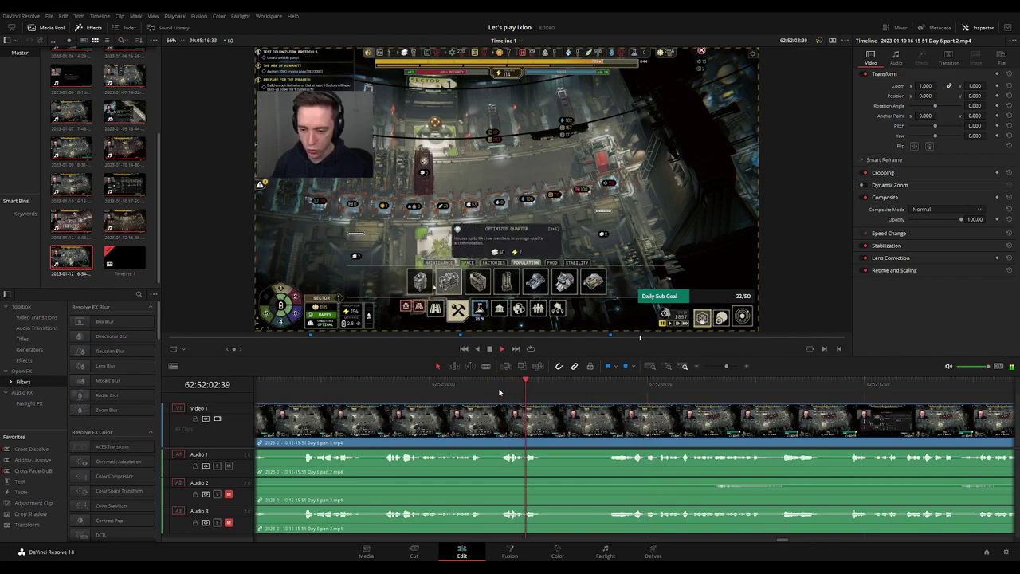
click(505, 389)
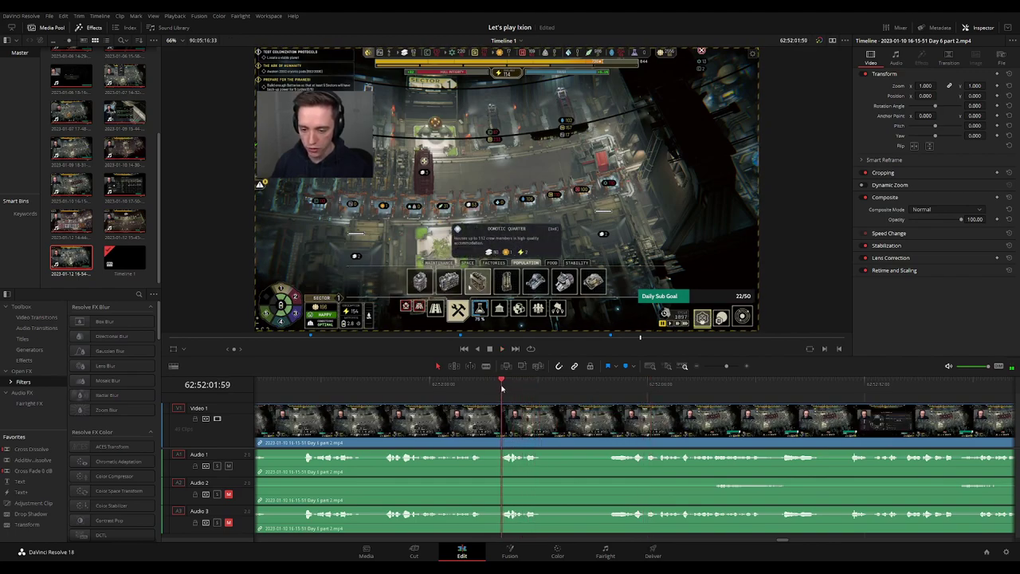
drag(502, 388, 487, 389)
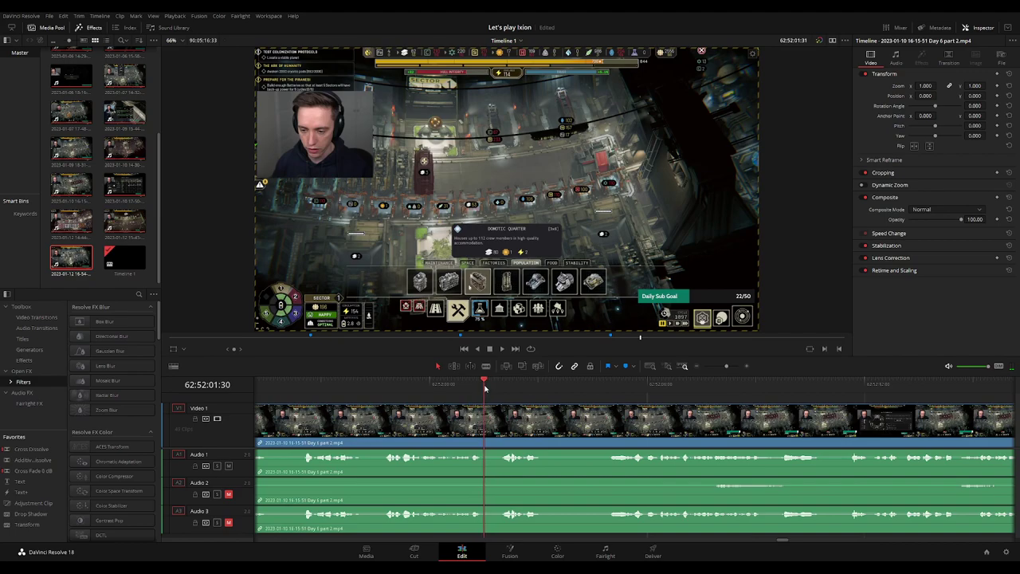
Split the clip at 62:52:01:30, trim the edge, and play through the cut
key(ctrl+equal)
key(ctrl+b)
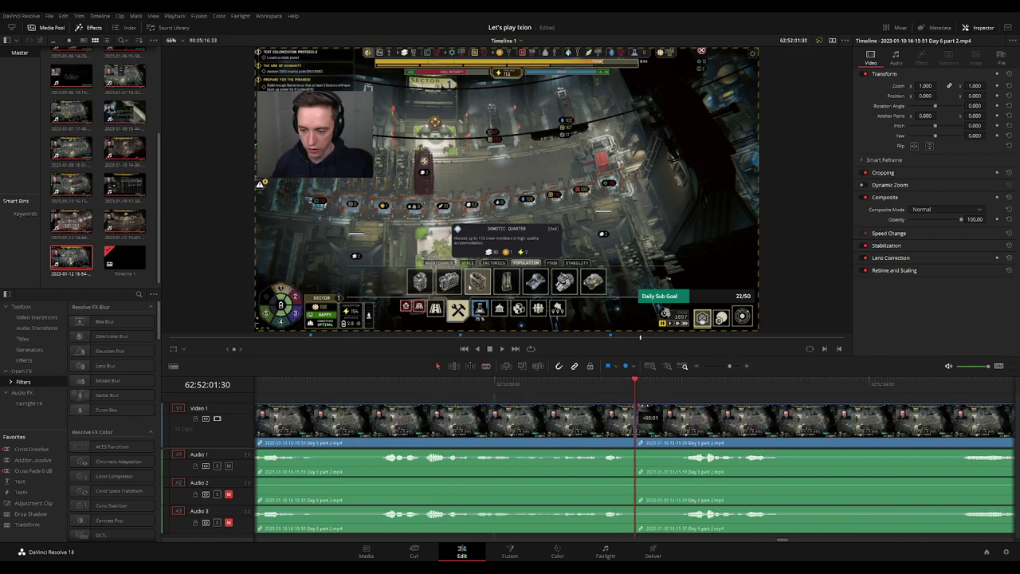
drag(642, 407, 730, 408)
click(587, 384)
key(space)
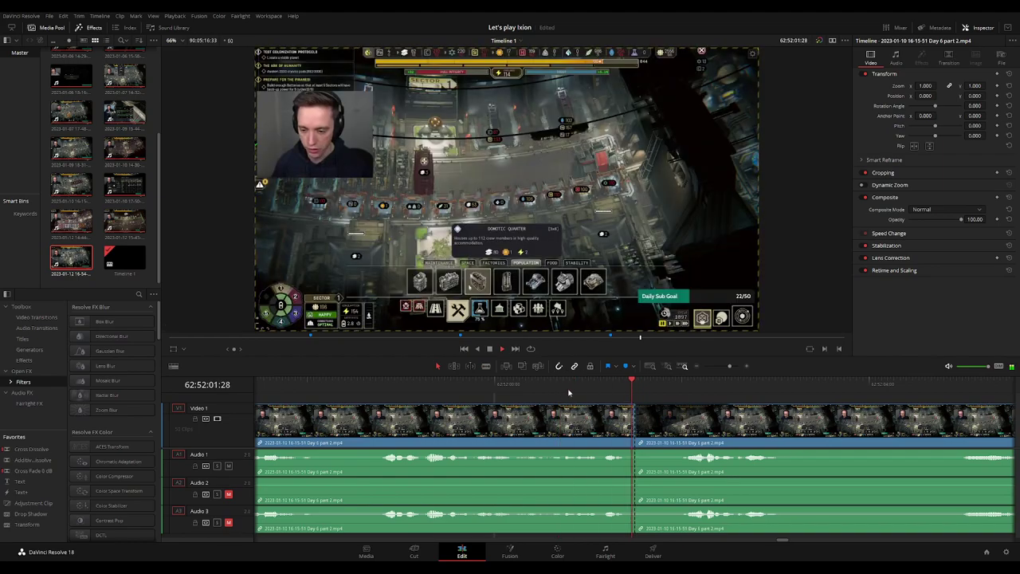
Add a fade-out before and a fade-in after the 62:52:01:30 cut on Audio 1
click(636, 388)
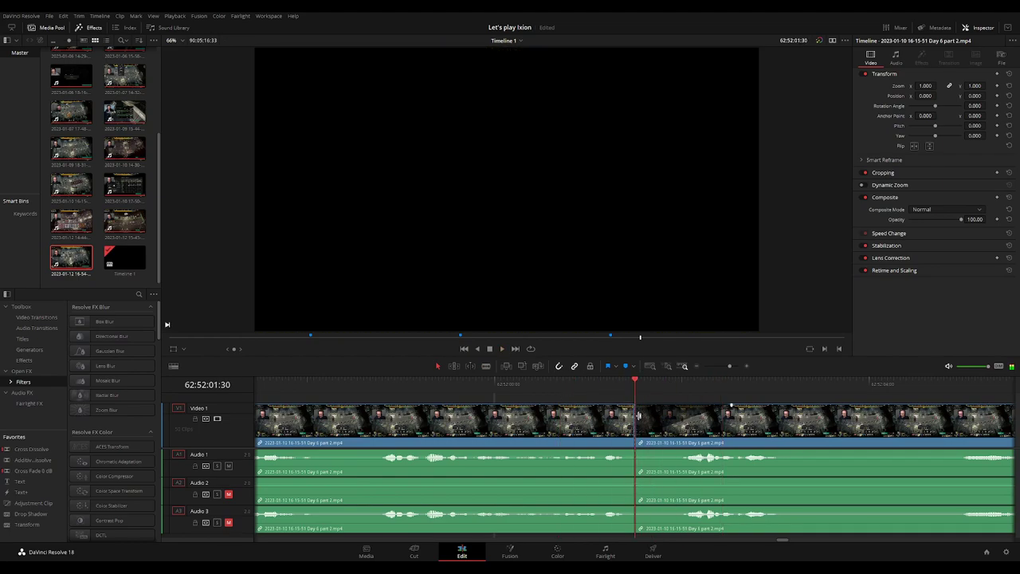
drag(624, 406, 562, 407)
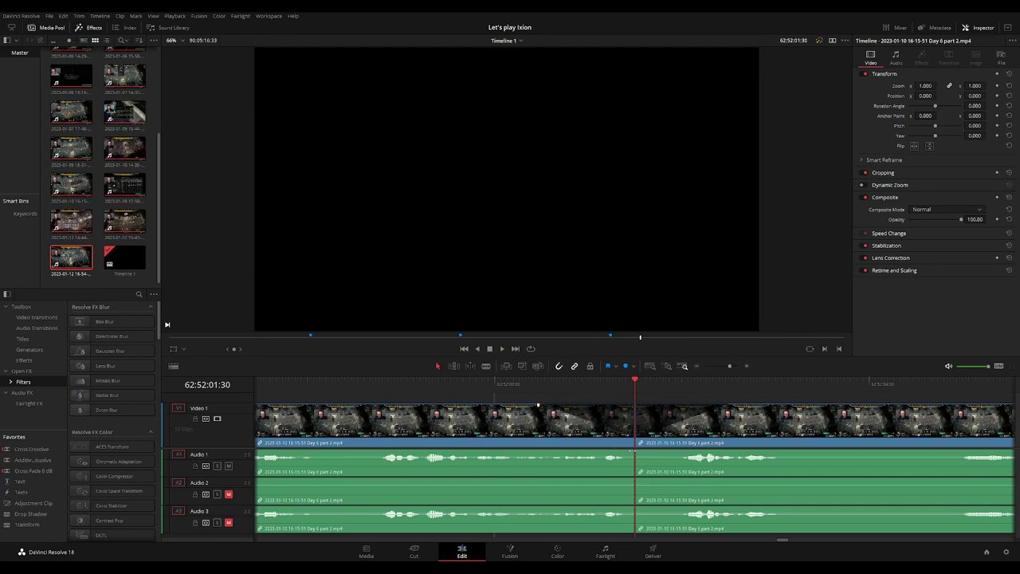
drag(631, 451, 544, 451)
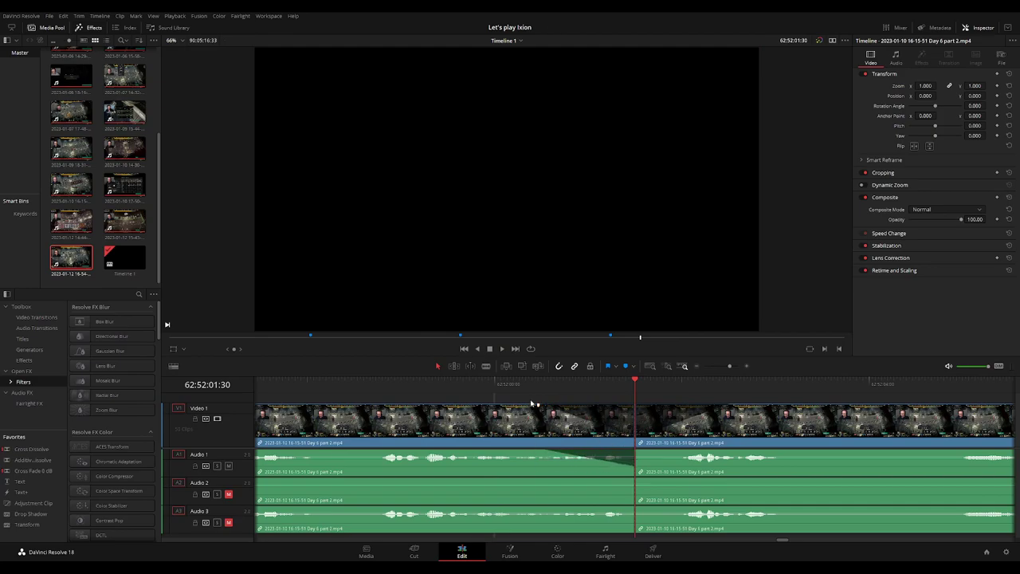
key(slash)
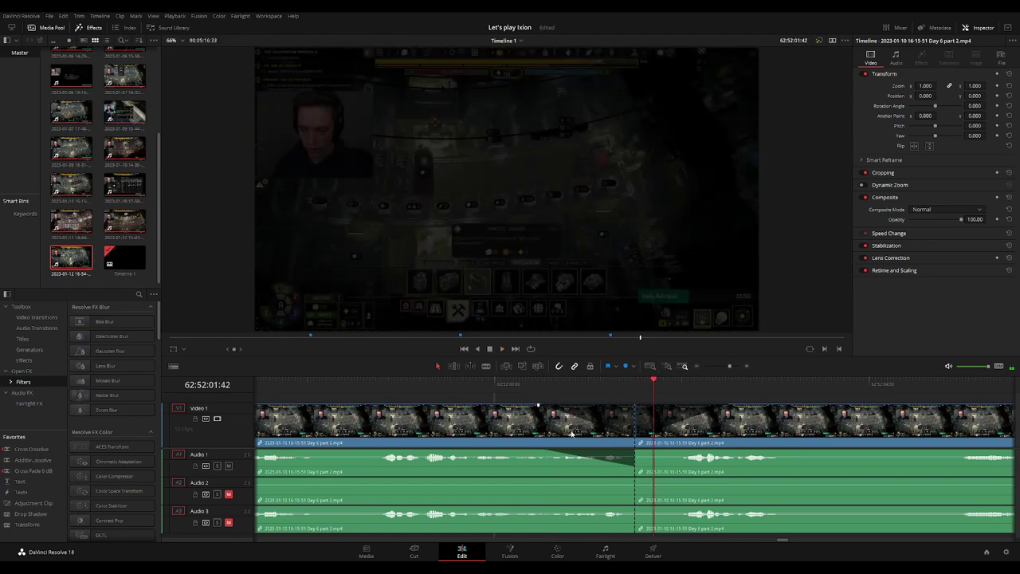
drag(540, 451, 564, 451)
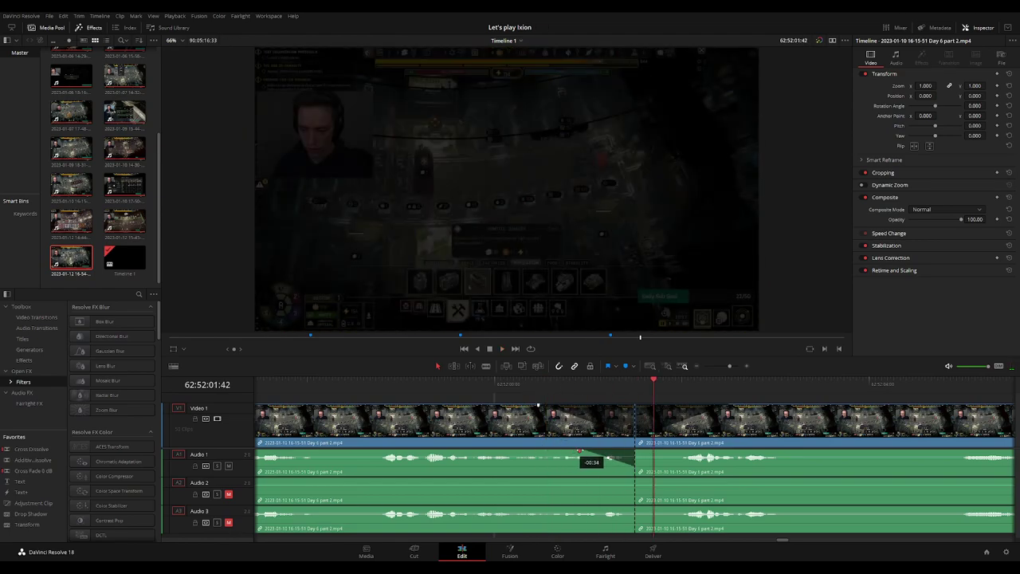
click(540, 393)
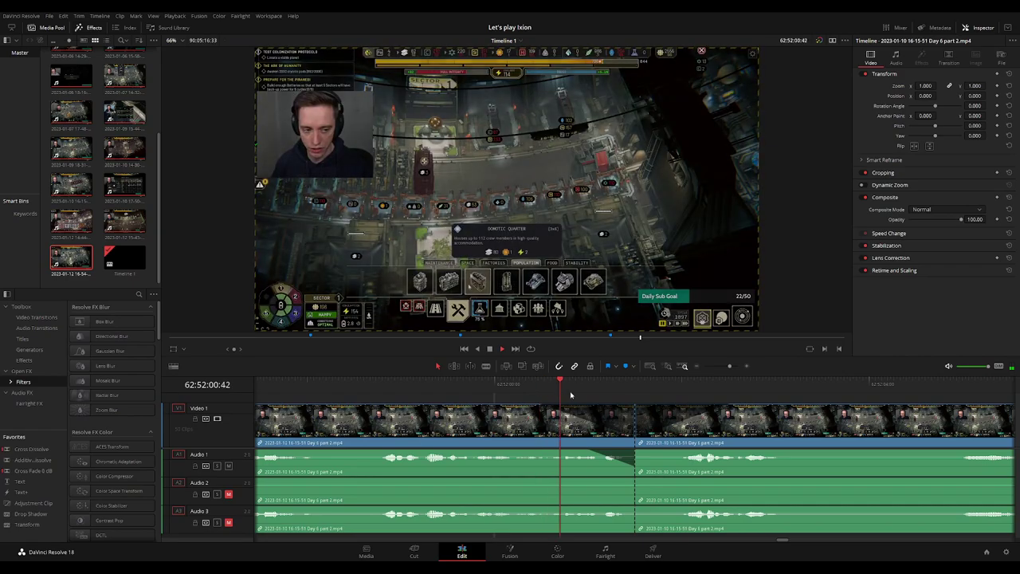
drag(636, 452, 731, 453)
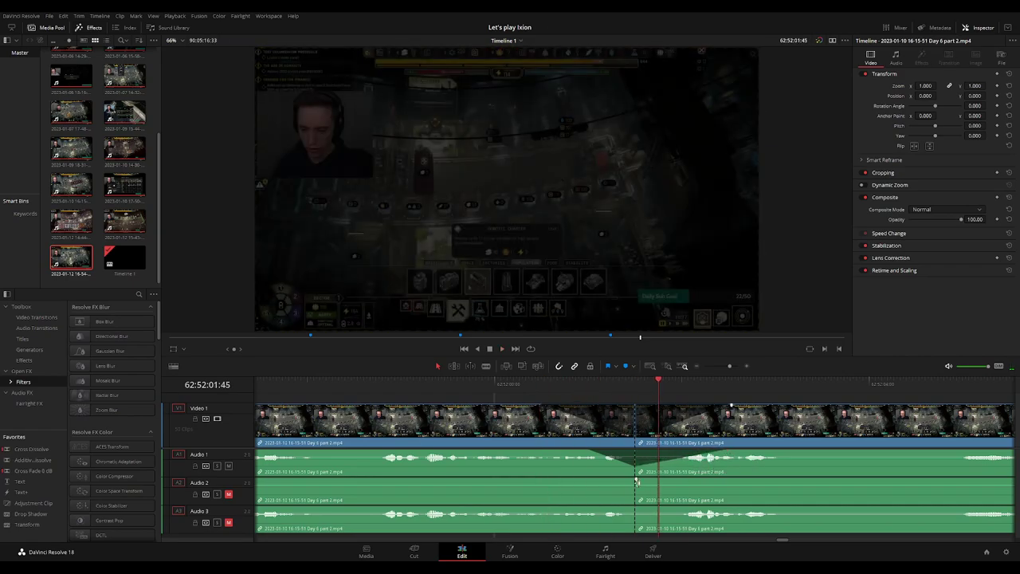
Add fade-outs and fade-ins on Audio 2 and Audio 3 at the cut, then play it back
drag(634, 479, 579, 480)
drag(621, 509, 593, 508)
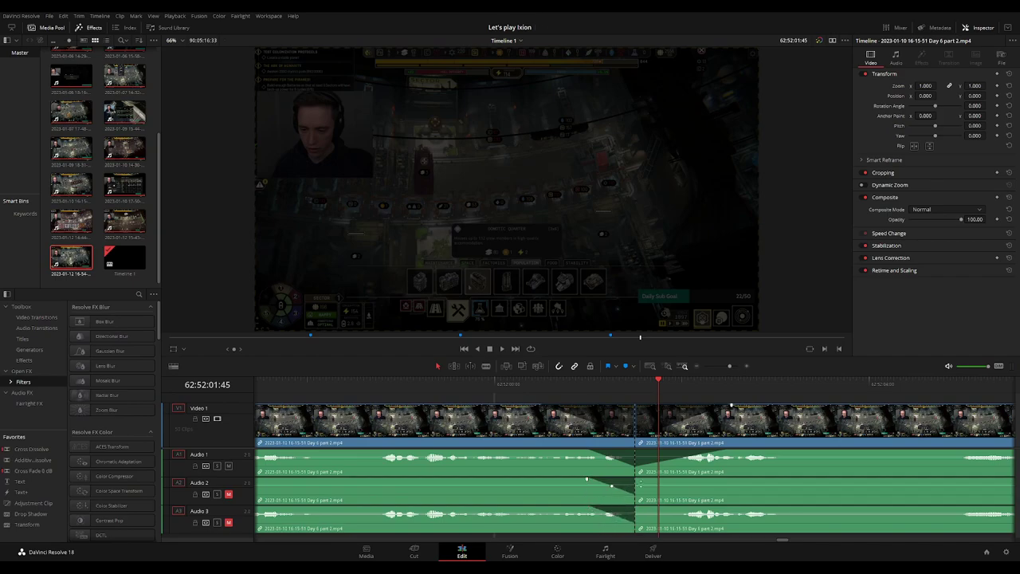
drag(638, 480, 732, 480)
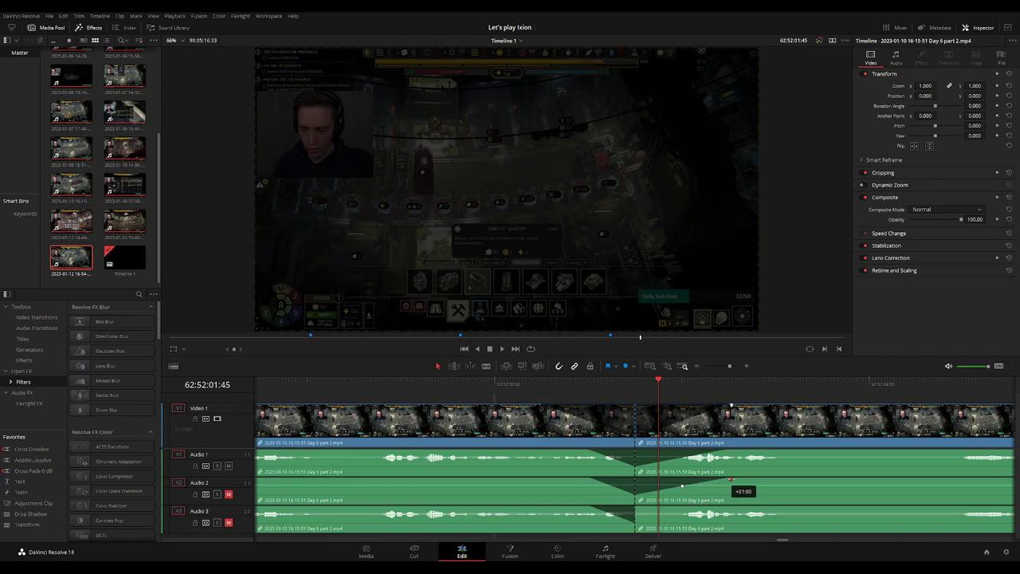
drag(635, 508, 734, 500)
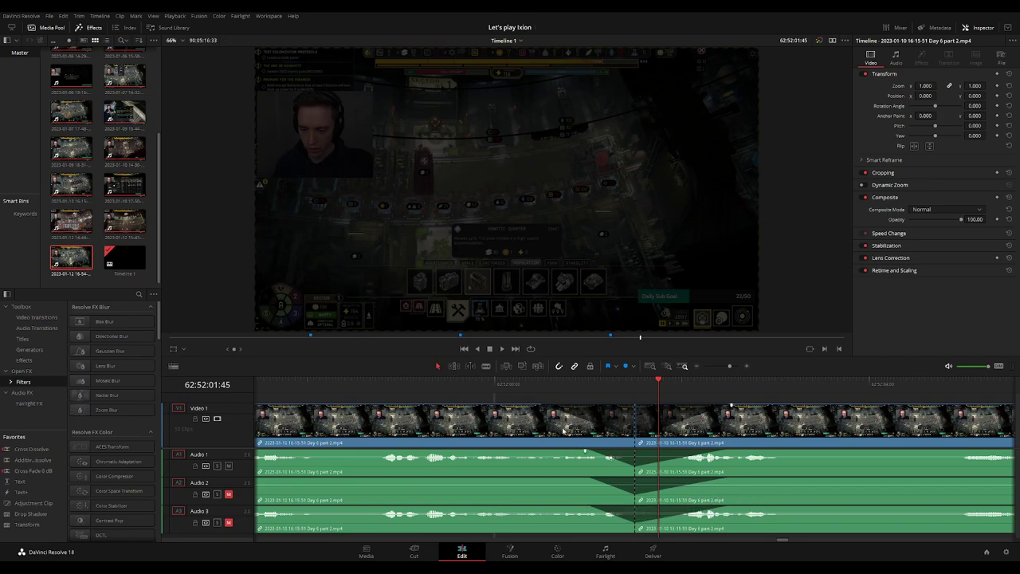
click(386, 384)
key(space)
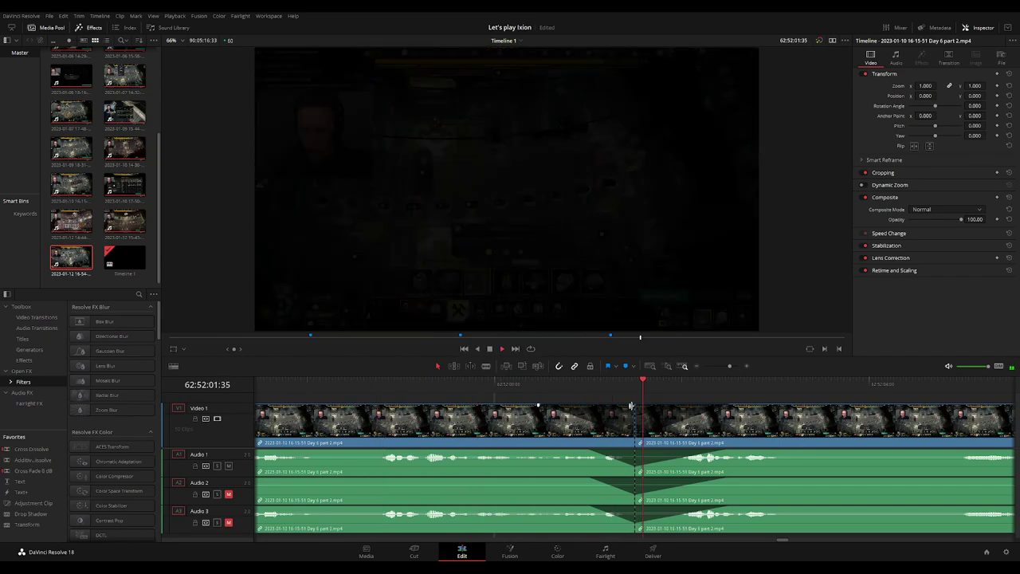
scroll(699, 405, down, 2)
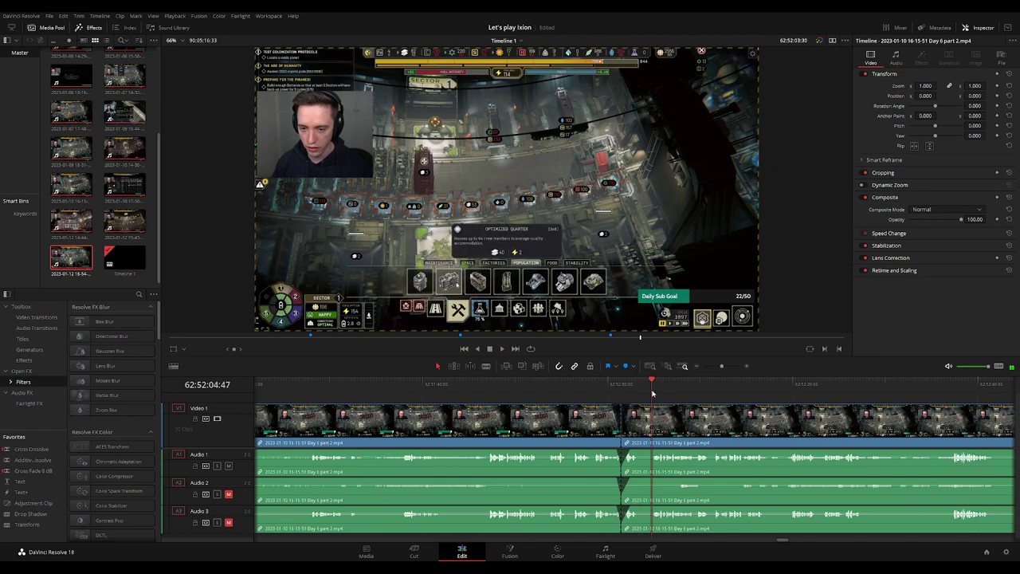
Drag the Day 6 part 2 clip away from the earlier footage
scroll(792, 428, down, 3)
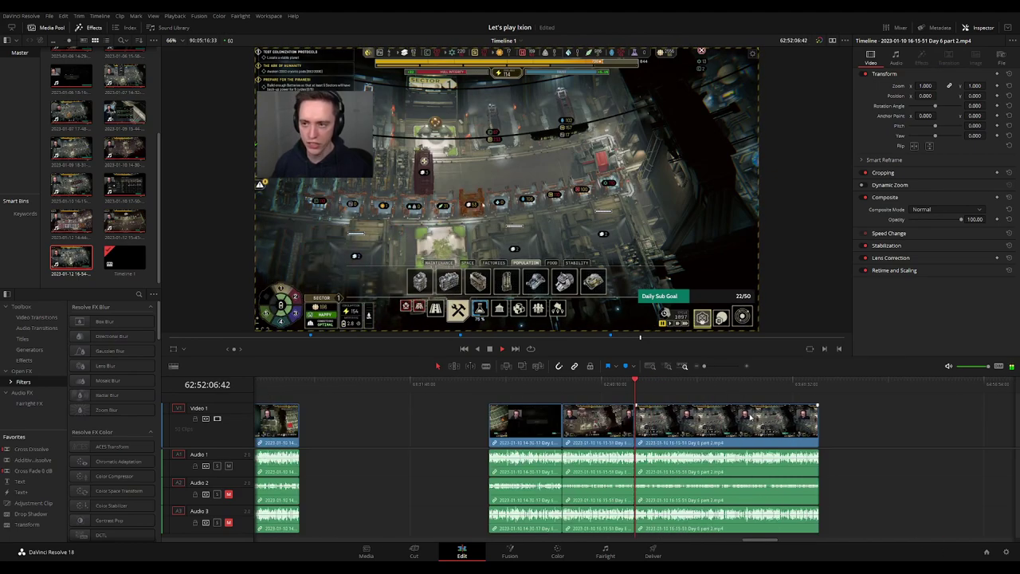
scroll(381, 395, right, 3)
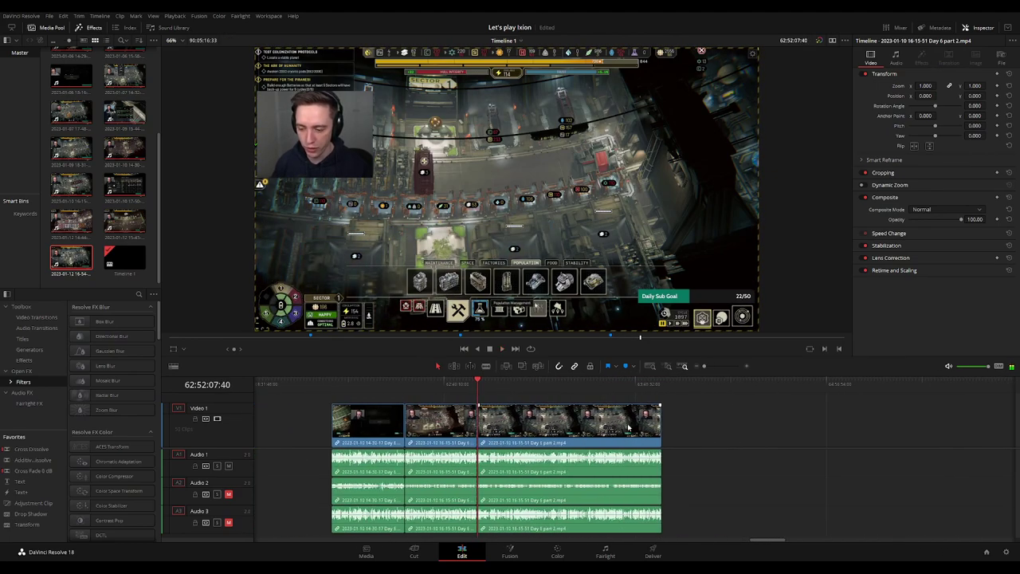
click(334, 385)
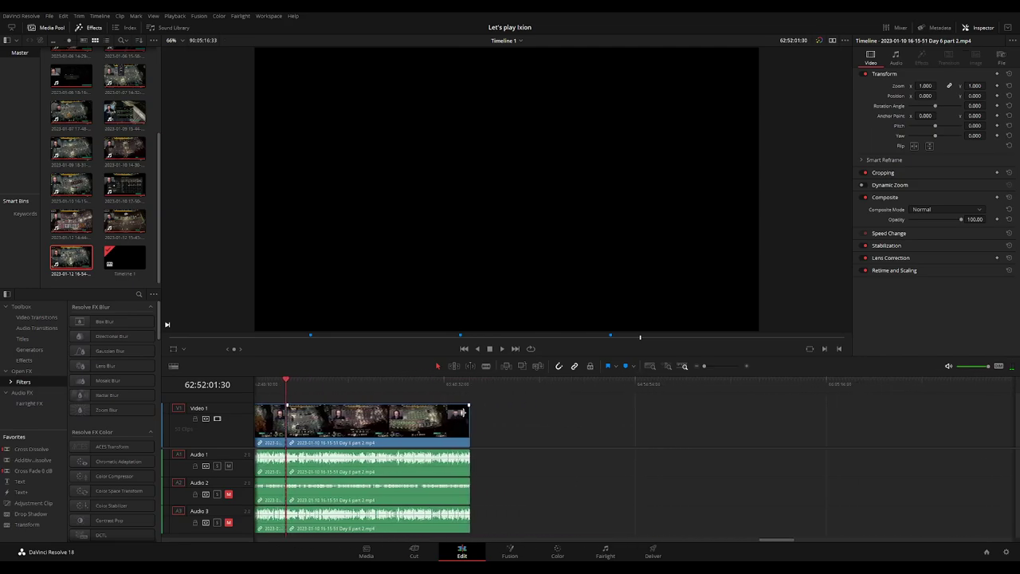
drag(481, 422, 571, 427)
Park the playhead at 64:00:00:00 and snap the Day 6 part 2 clip's start to it
click(310, 395)
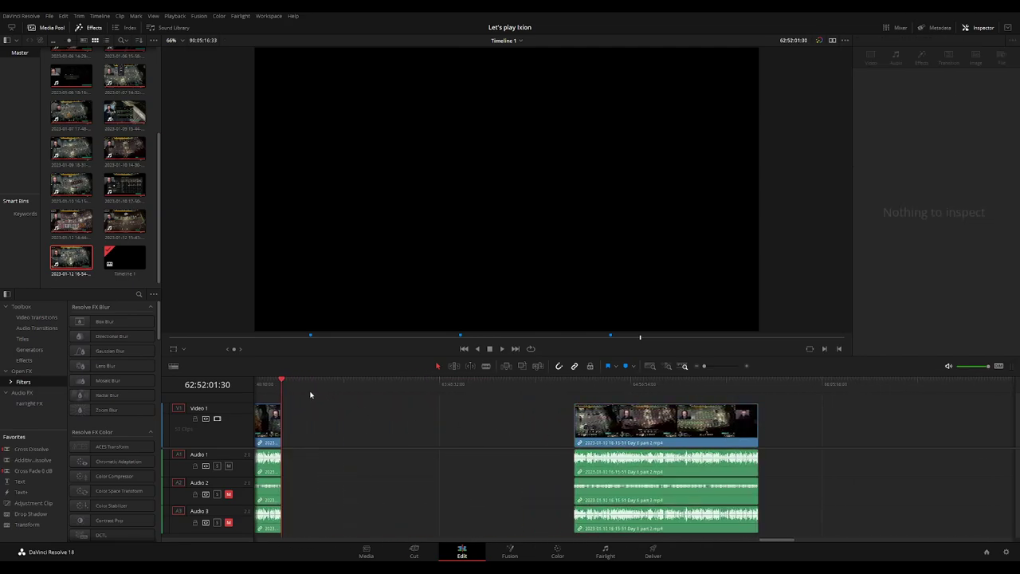
drag(303, 390, 474, 398)
key(ctrl+equal)
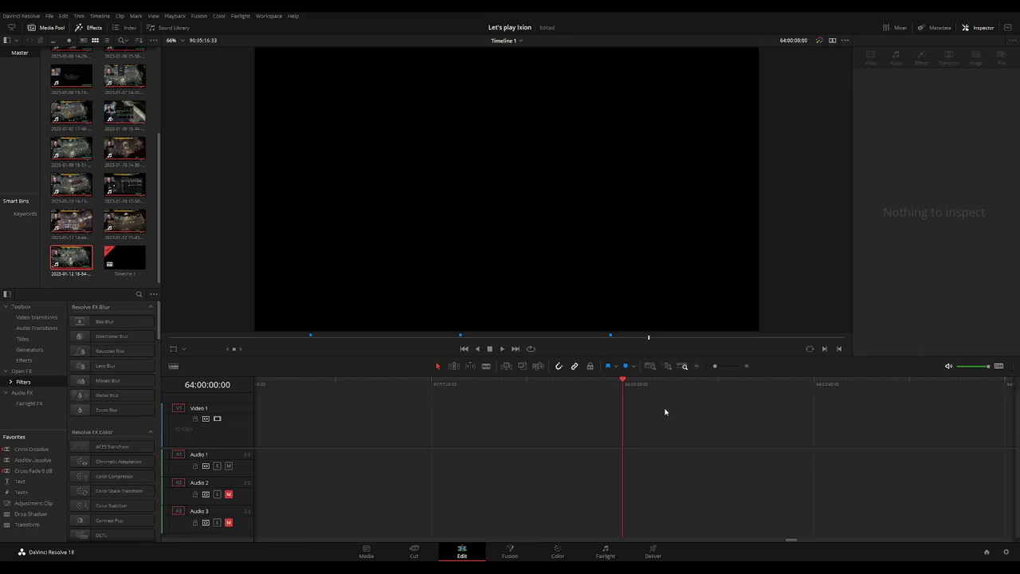
key(ctrl+minus)
drag(762, 423, 661, 423)
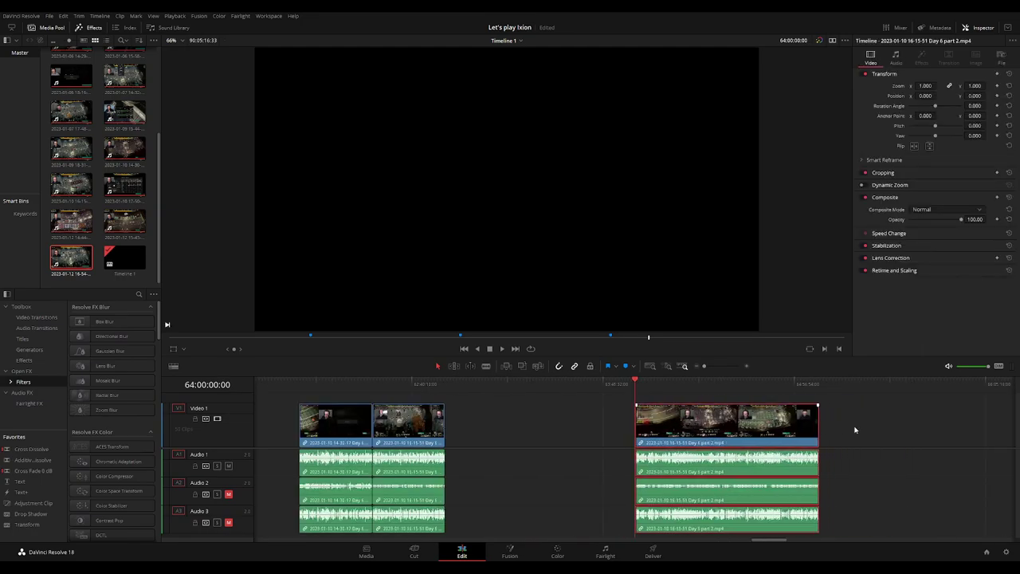
Play and scrub through the Day 6 part 2 footage to locate the cut point
scroll(809, 428, right, 5)
key(space)
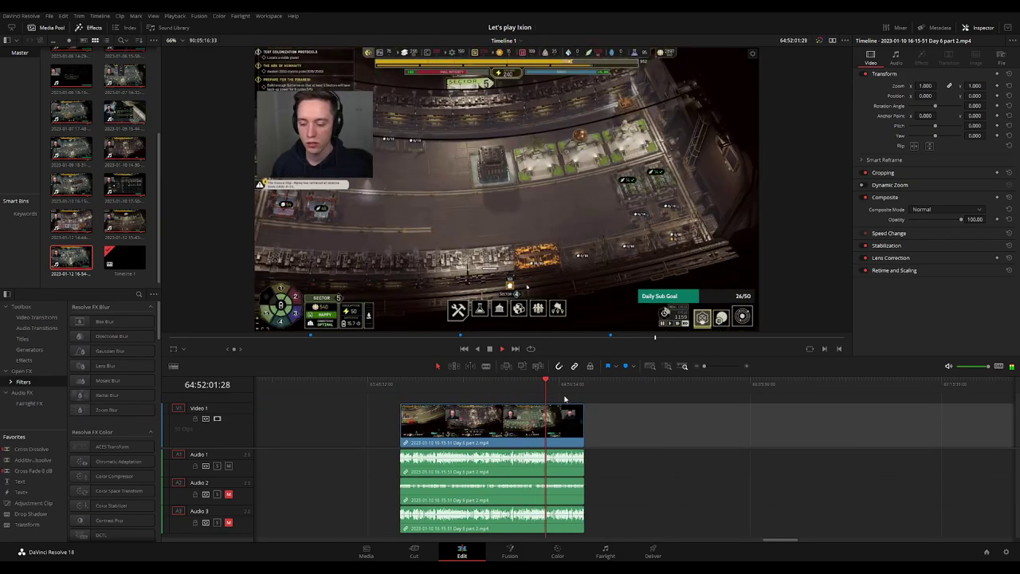
key(ctrl+equal)
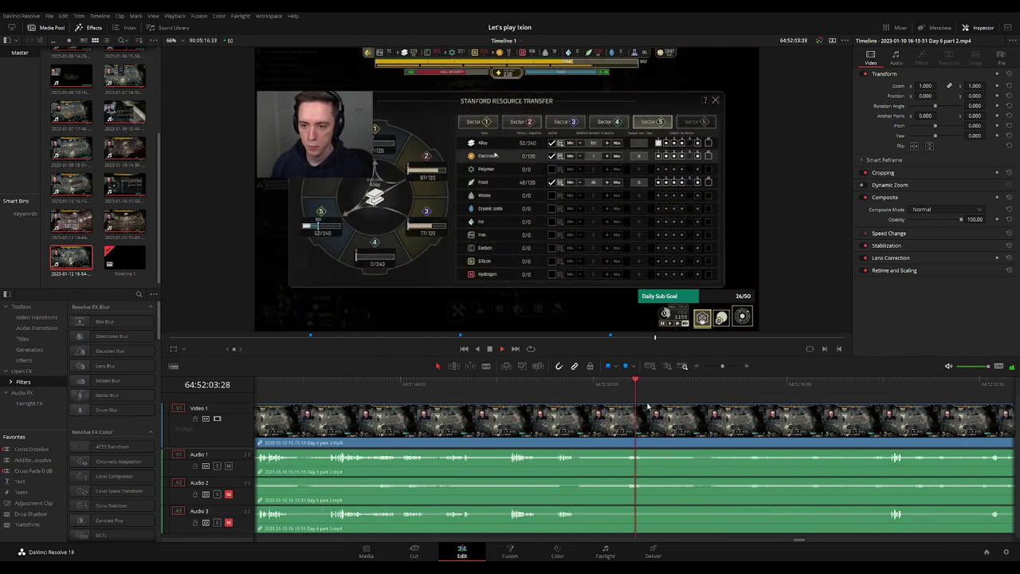
click(558, 384)
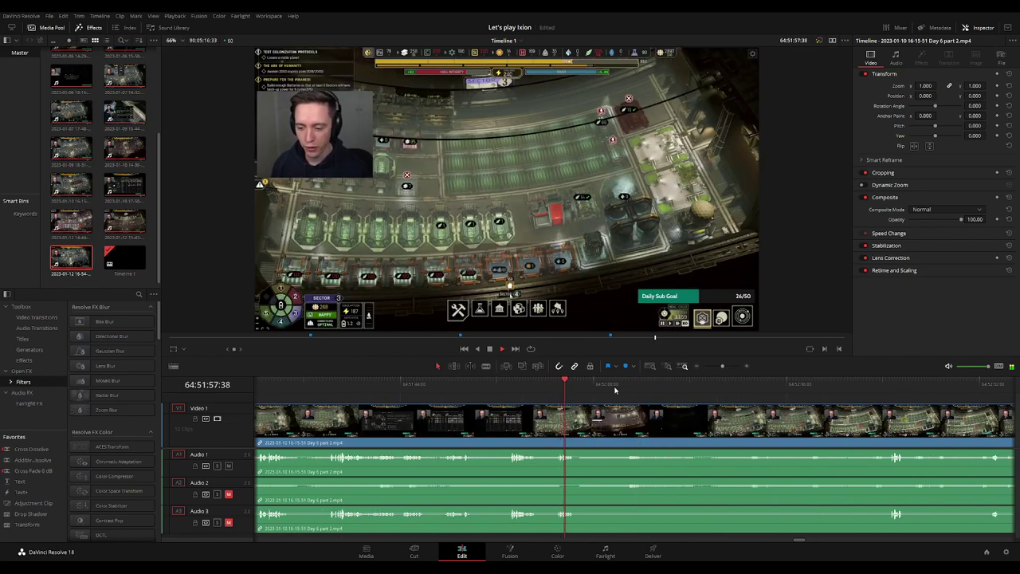
click(869, 384)
click(883, 385)
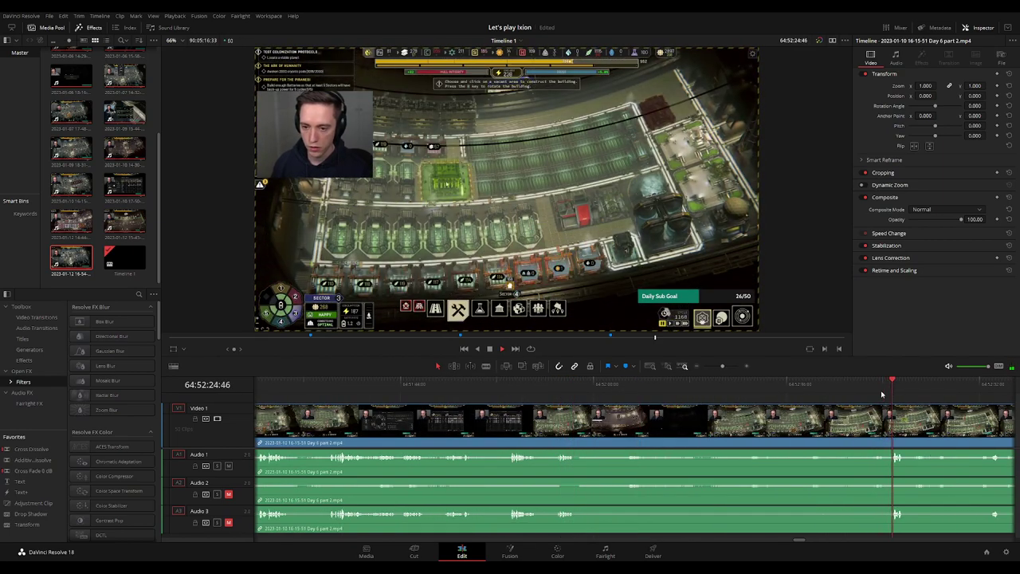
Blade the video and all three audio tracks at 64:52:24:00
key(ctrl+equal)
key(ctrl+equal)
key(ctrl+equal)
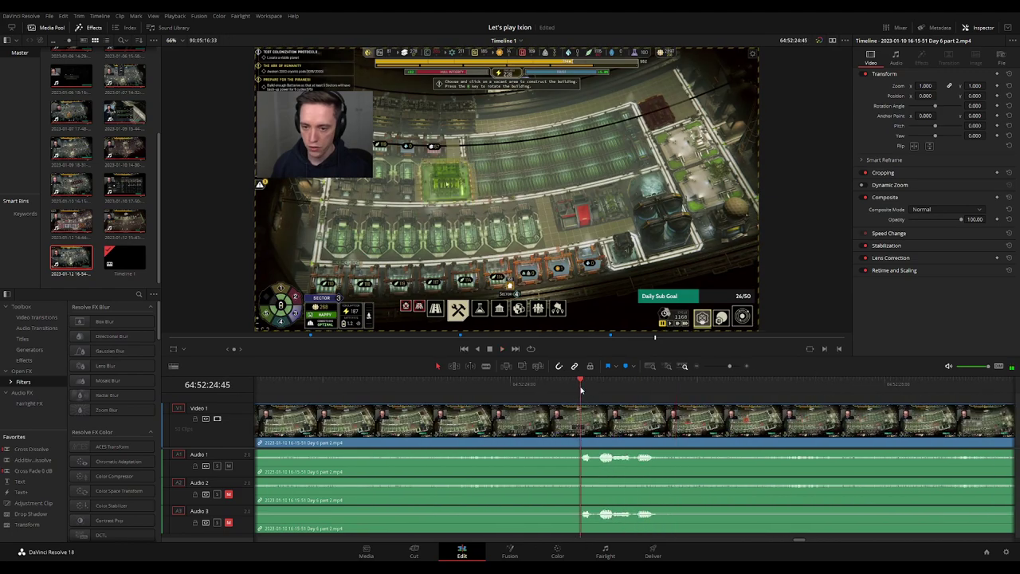
drag(581, 390, 510, 394)
key(ctrl+b)
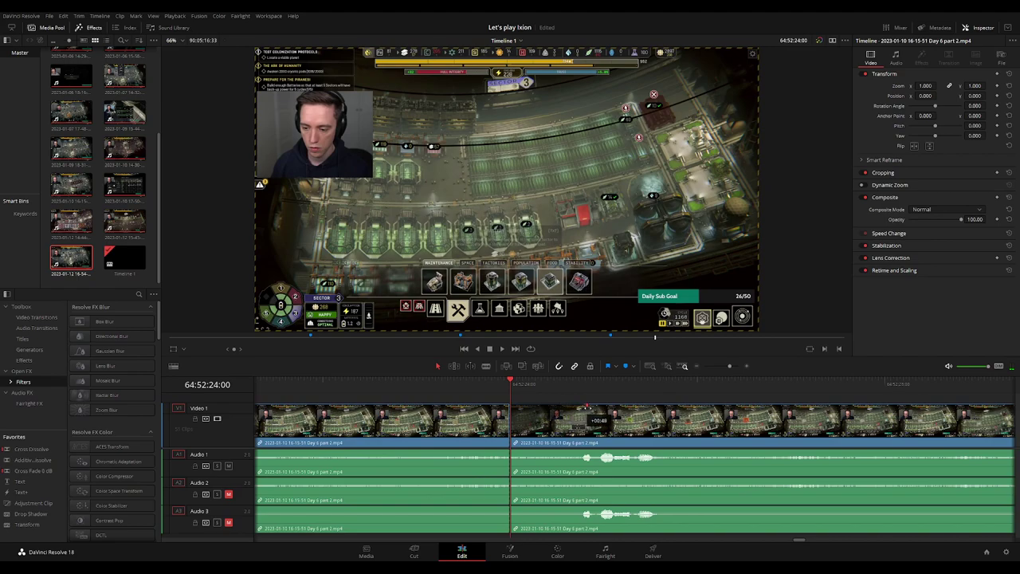
mouse_move(587, 406)
mouse_down()
mouse_move(601, 405)
mouse_move(404, 408)
mouse_up()
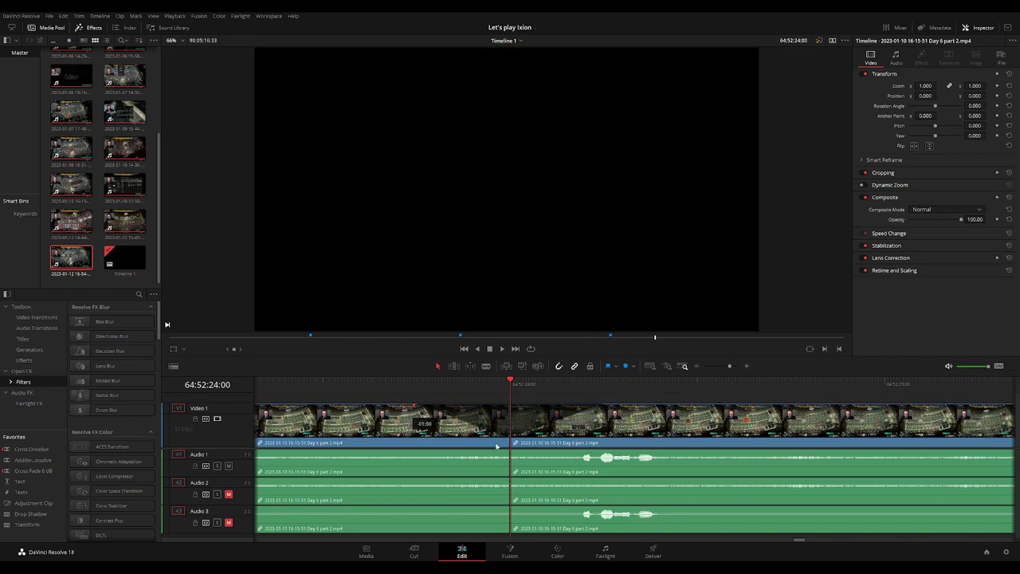
Add fade-outs before and fade-ins after the 64:52:24:00 cut on Audio 1, 2 and 3, then play it back
drag(505, 452, 430, 452)
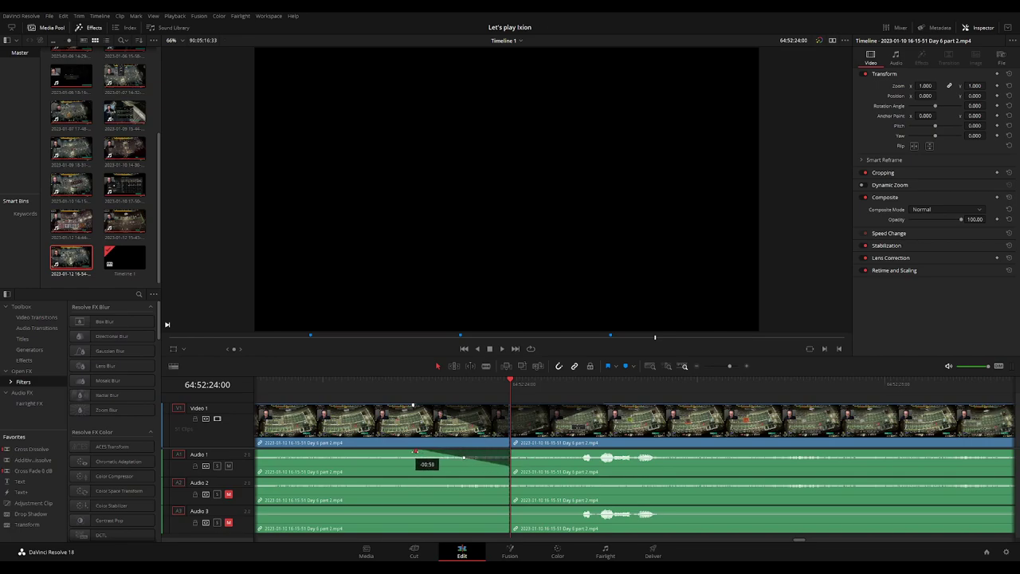
drag(511, 451, 581, 452)
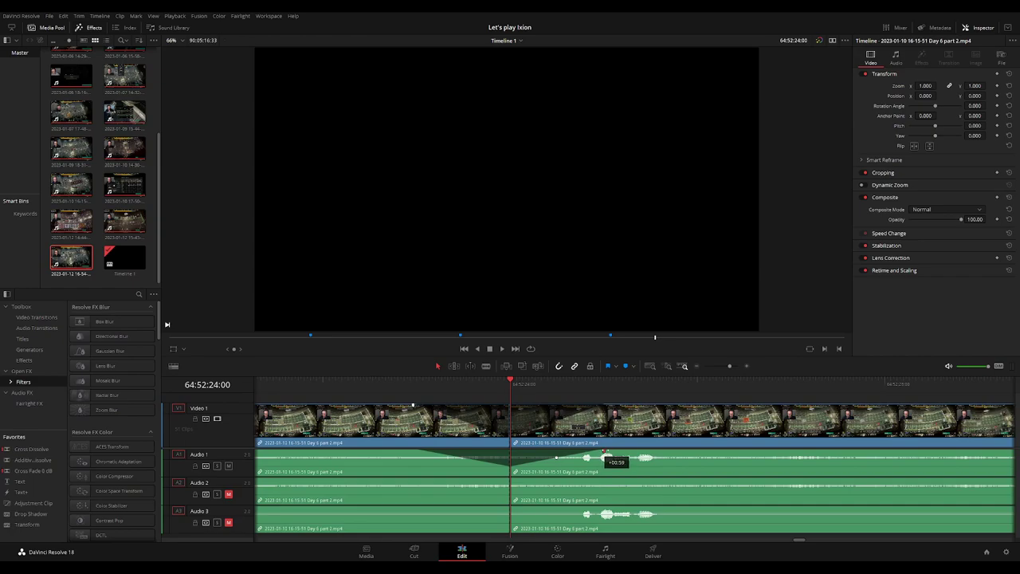
drag(509, 479, 428, 480)
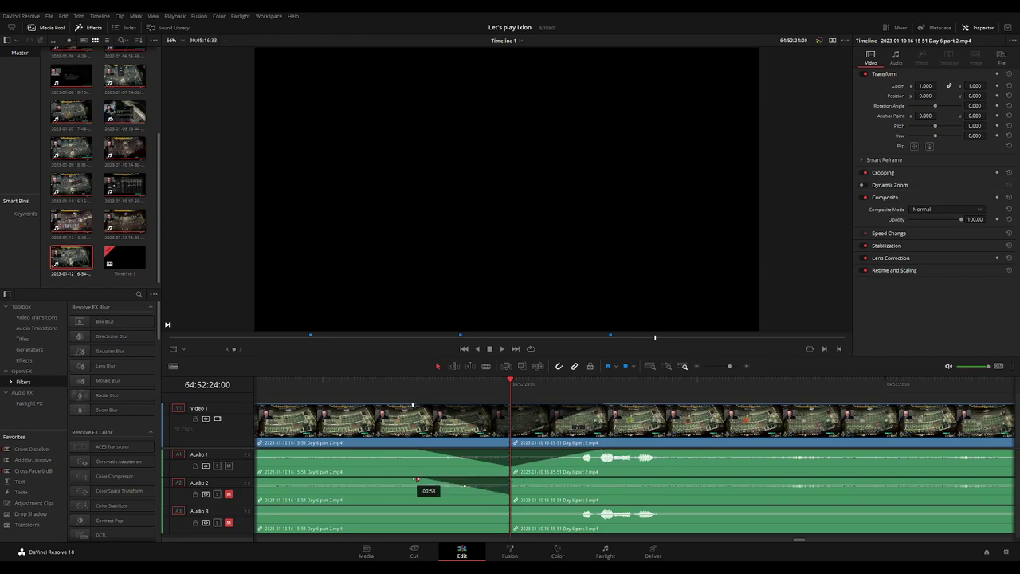
drag(530, 479, 602, 479)
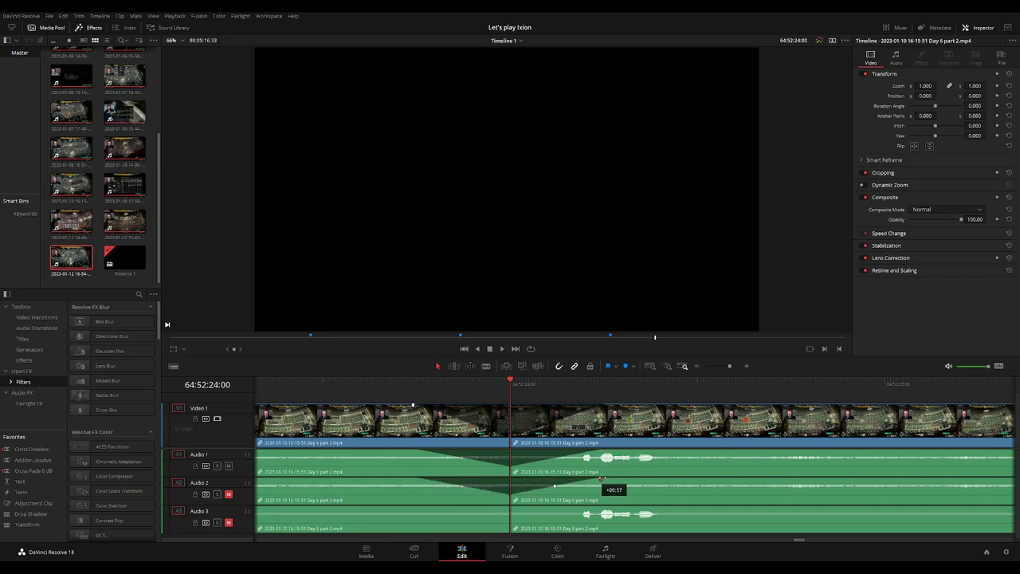
drag(515, 503, 409, 508)
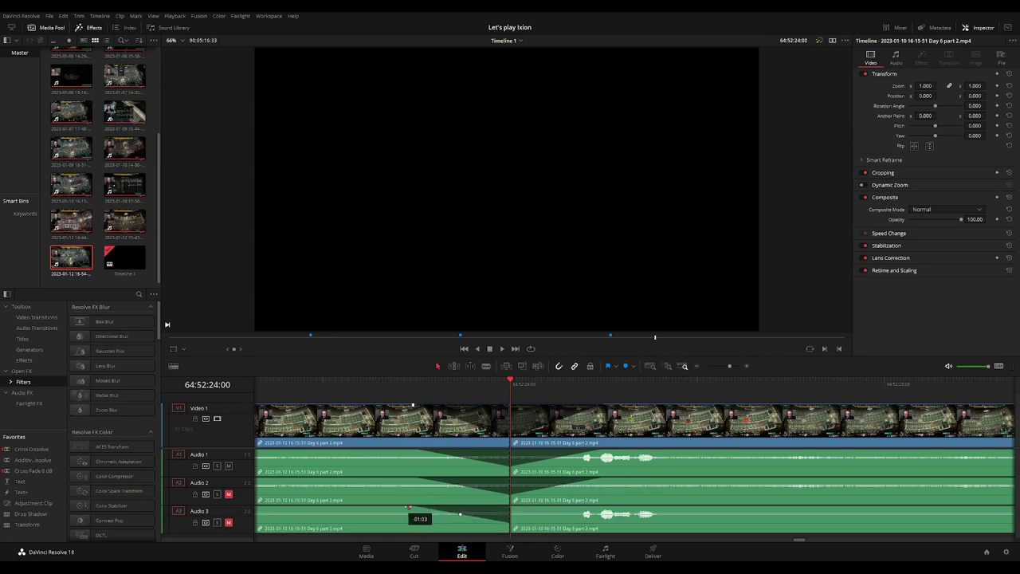
drag(511, 507, 597, 508)
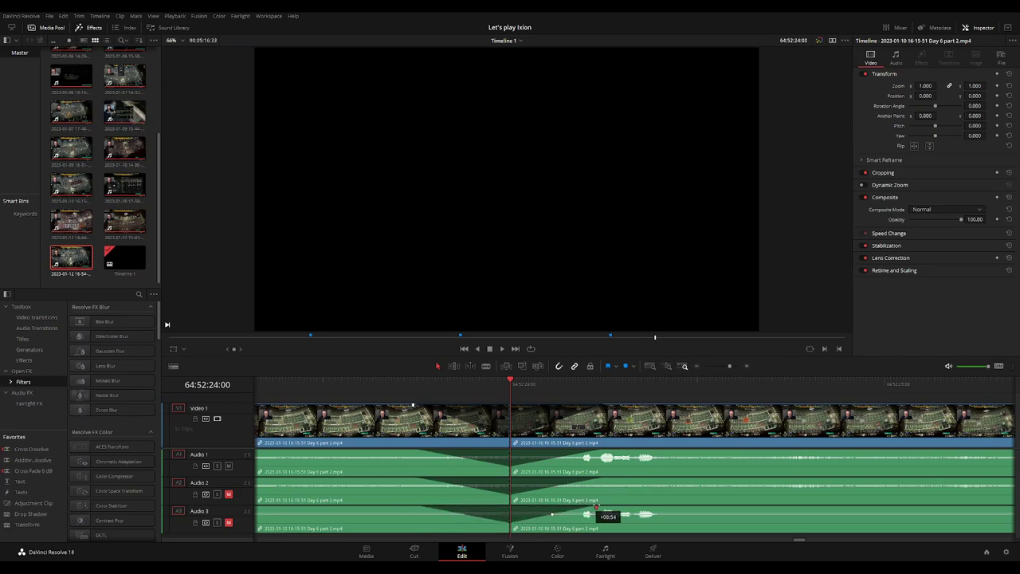
key(space)
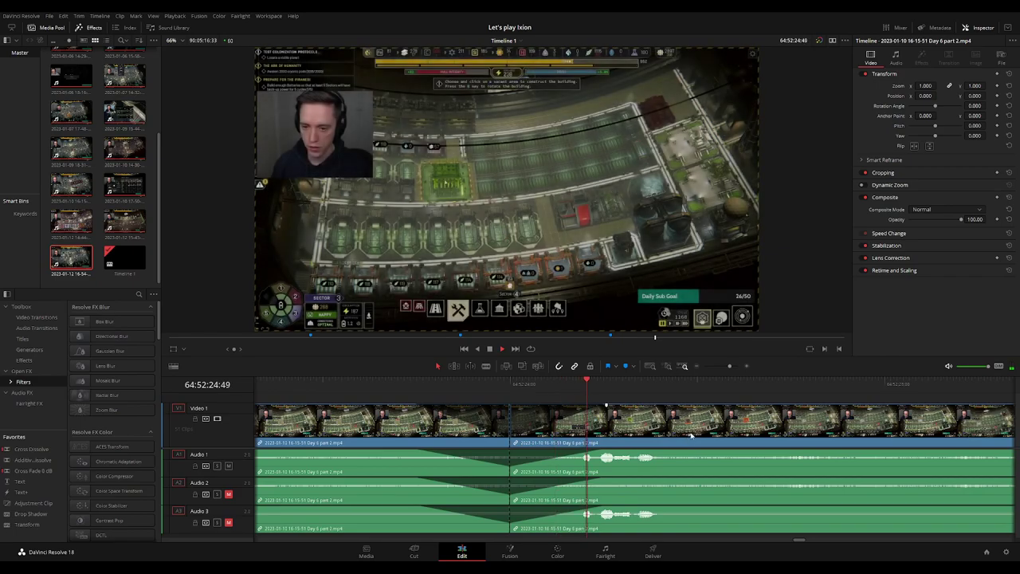
Drag the post-cut footage further along and bring the playhead near the 66-hour mark
key(ctrl+minus)
key(ctrl+minus)
key(ctrl+minus)
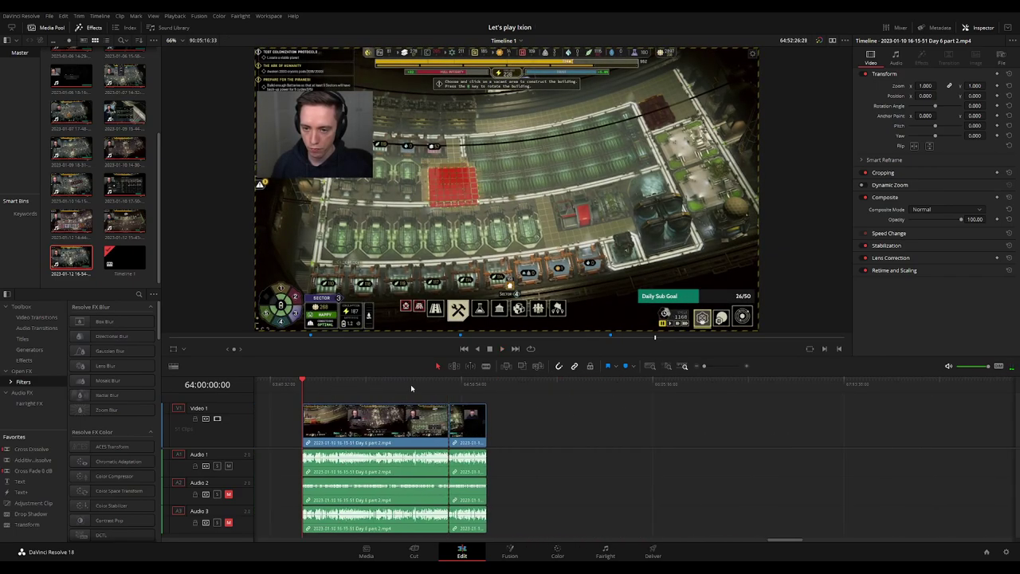
click(444, 385)
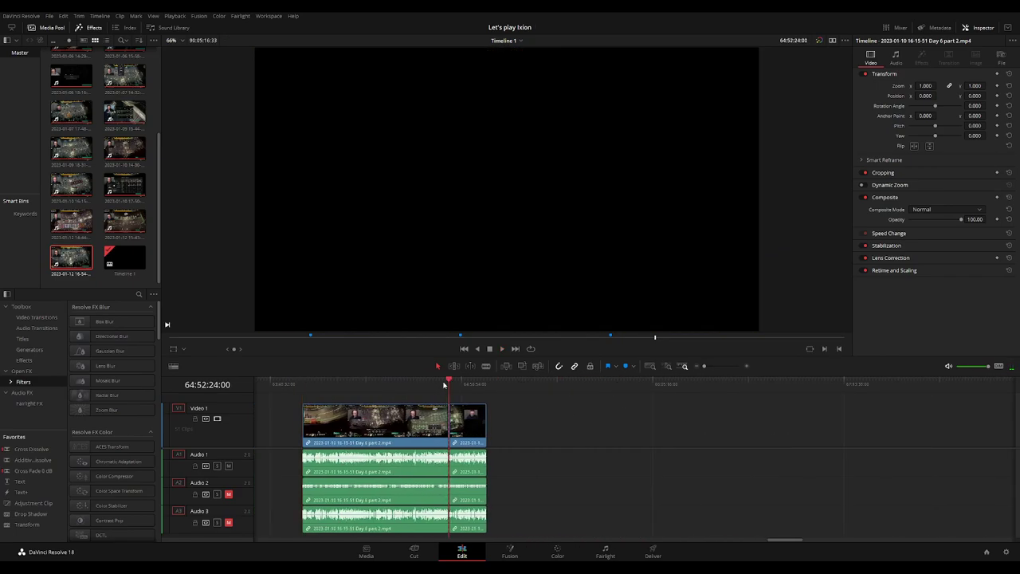
drag(466, 428, 823, 428)
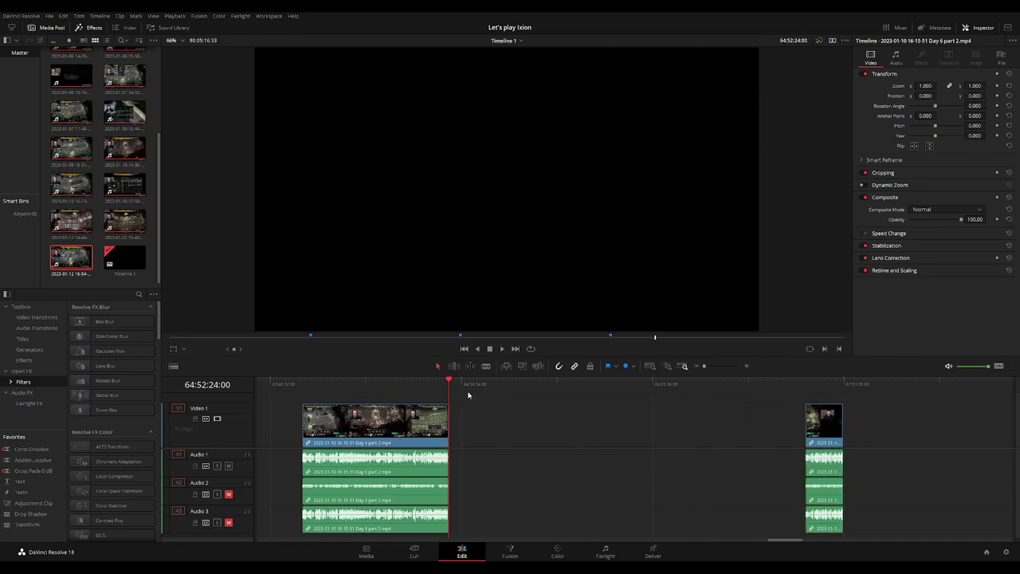
drag(469, 394, 638, 399)
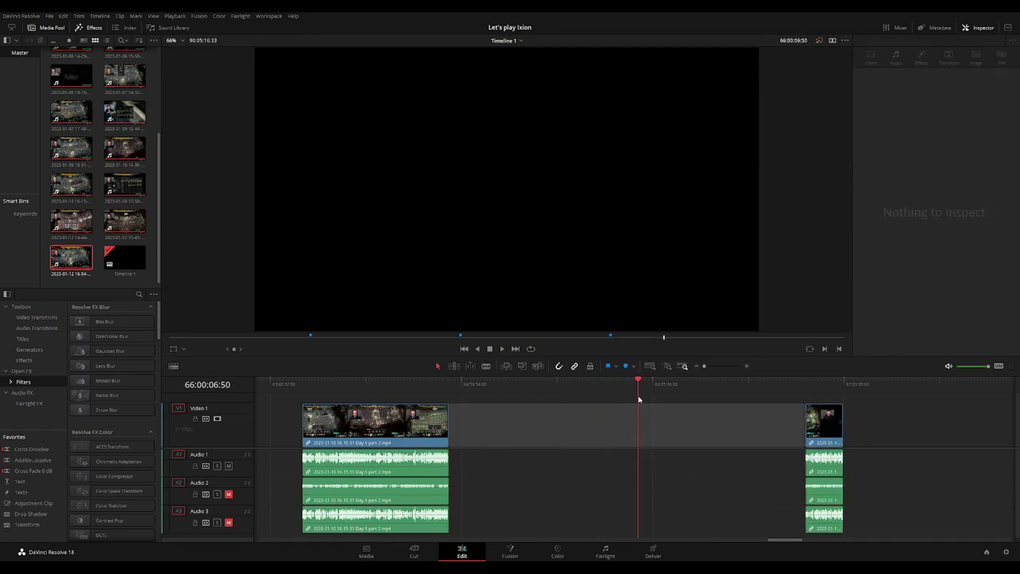
Frame-step to 66:00:00:00, snap the short clip there, and pull the Day 6 part 3 clip left
scroll(684, 401, up, 2)
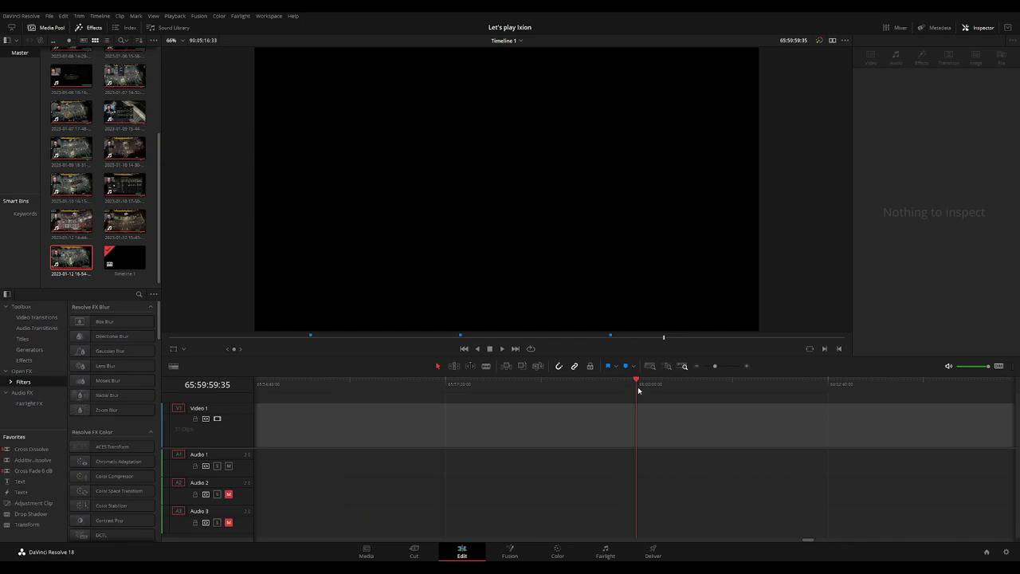
key(Right)
key(Left)
scroll(683, 410, down, 2)
drag(805, 421, 658, 428)
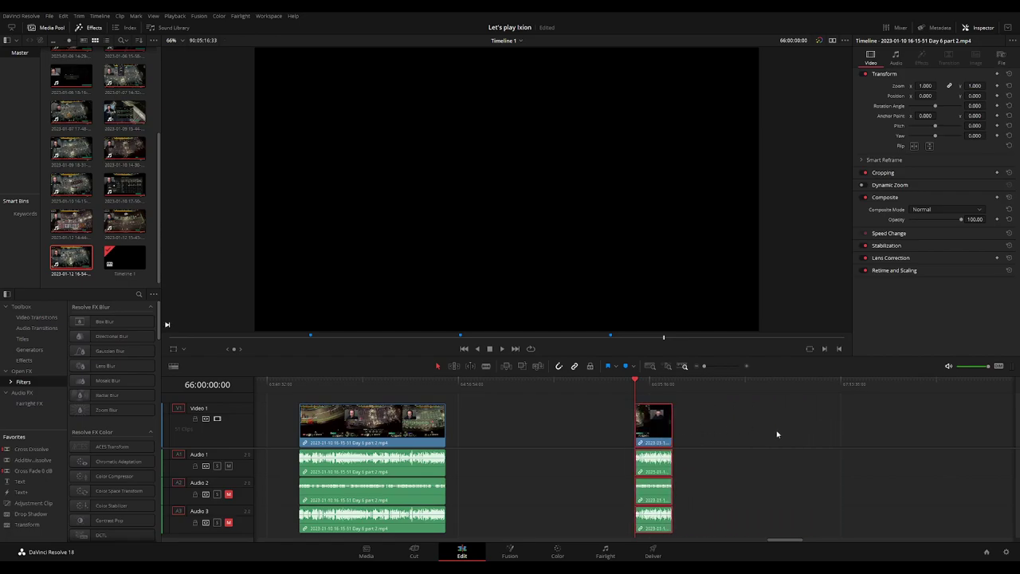
scroll(696, 428, right, 15)
drag(902, 432, 391, 432)
Zoom in and replay the join between the Day 6 part 2 and part 3 recordings
click(390, 383)
key(ctrl+equal)
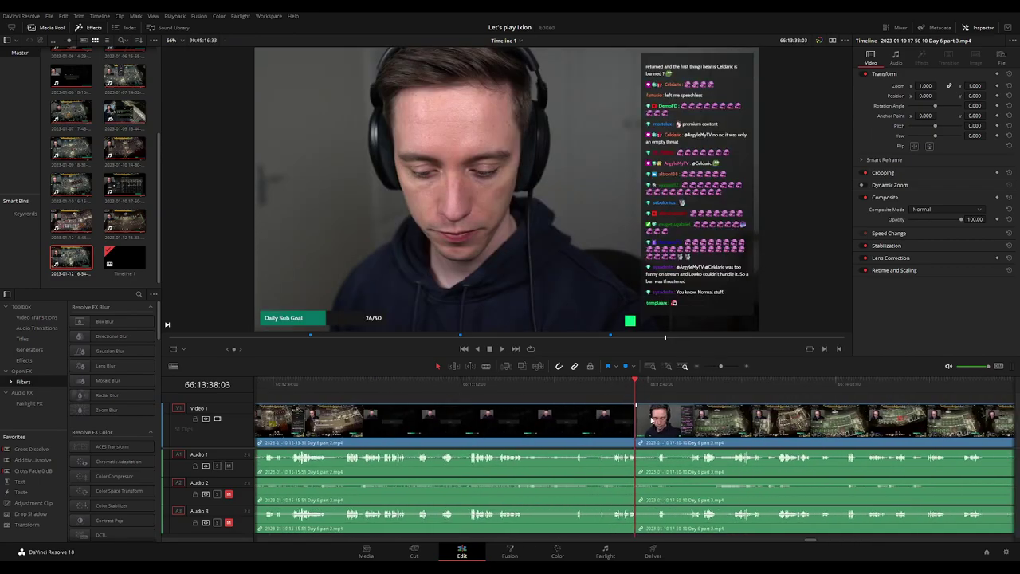
key(ctrl+equal)
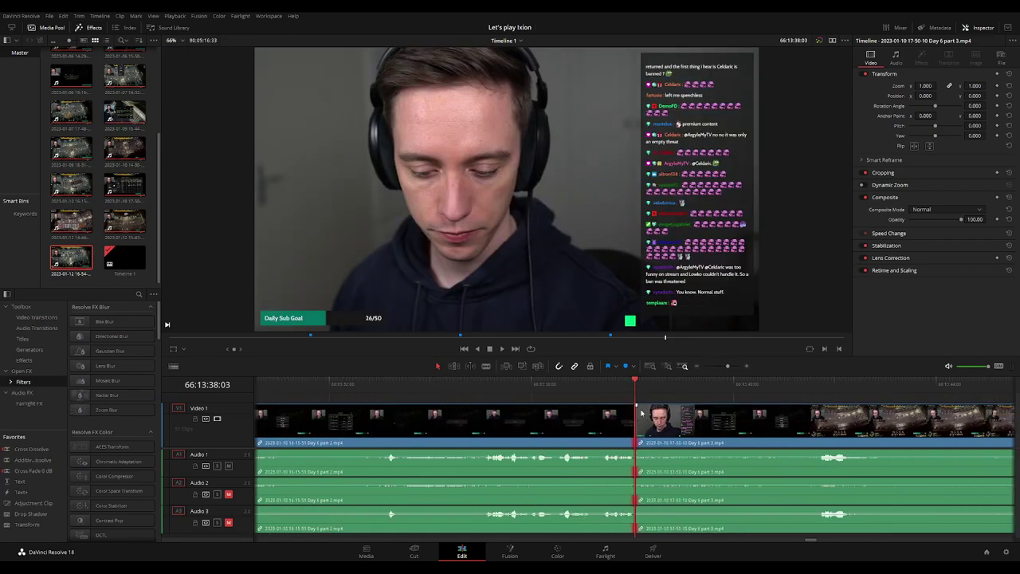
click(516, 392)
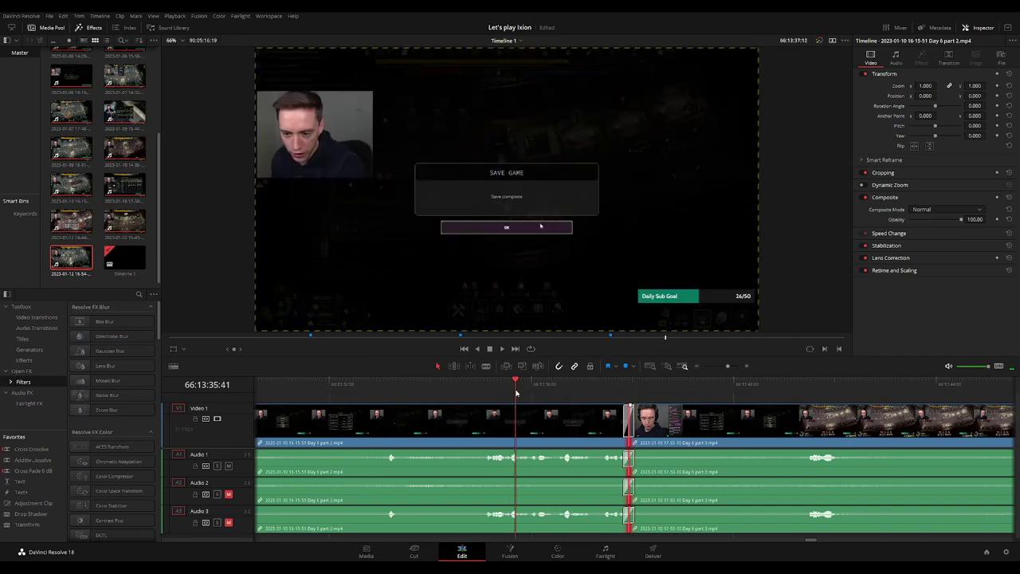
key(space)
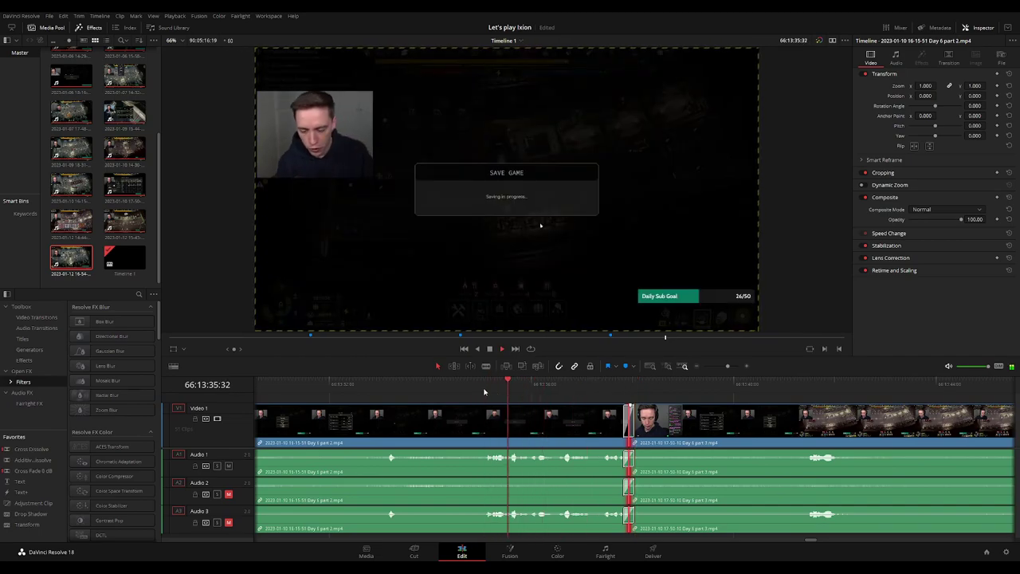
scroll(614, 398, right, 3)
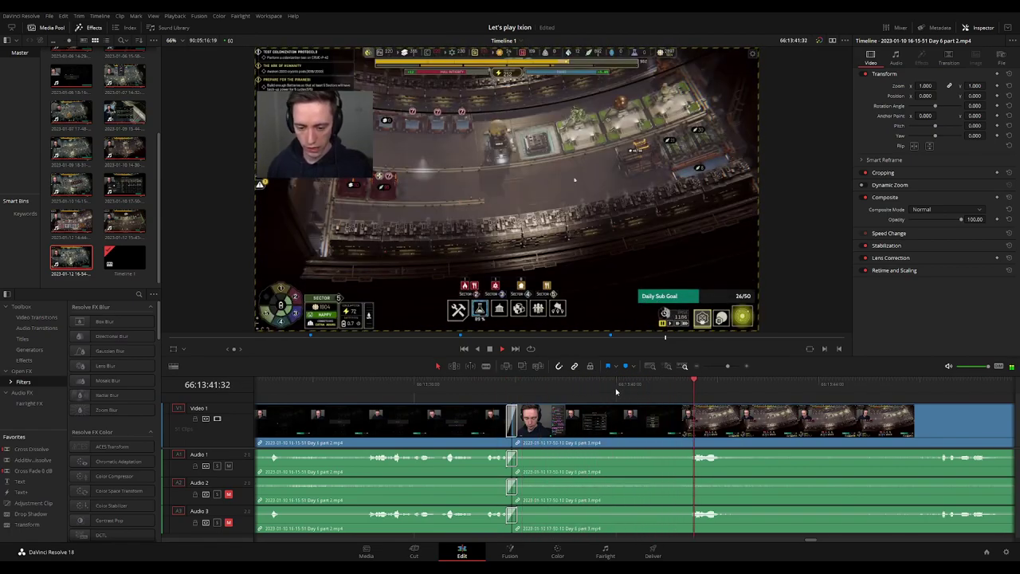
click(505, 386)
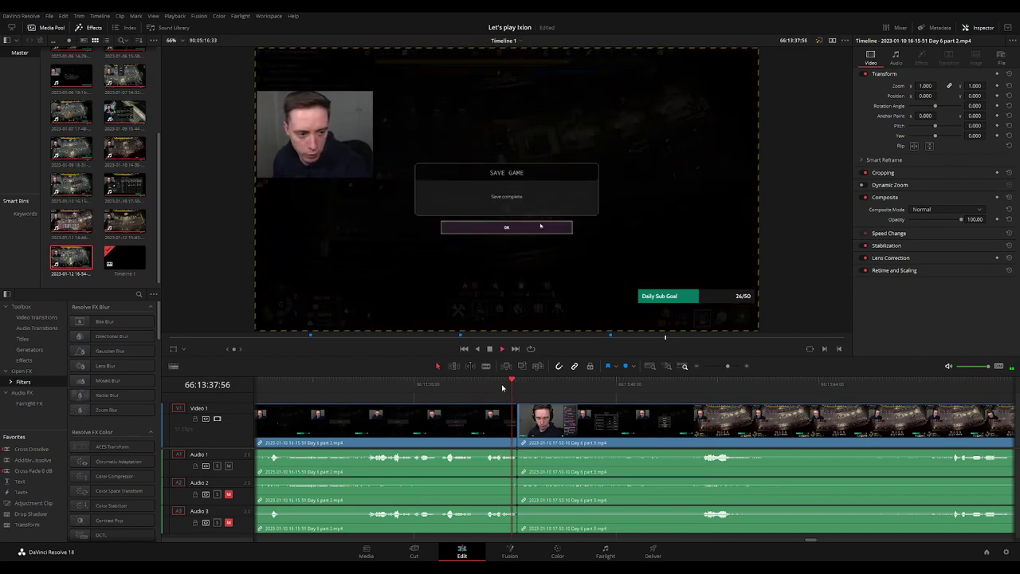
click(476, 386)
click(412, 386)
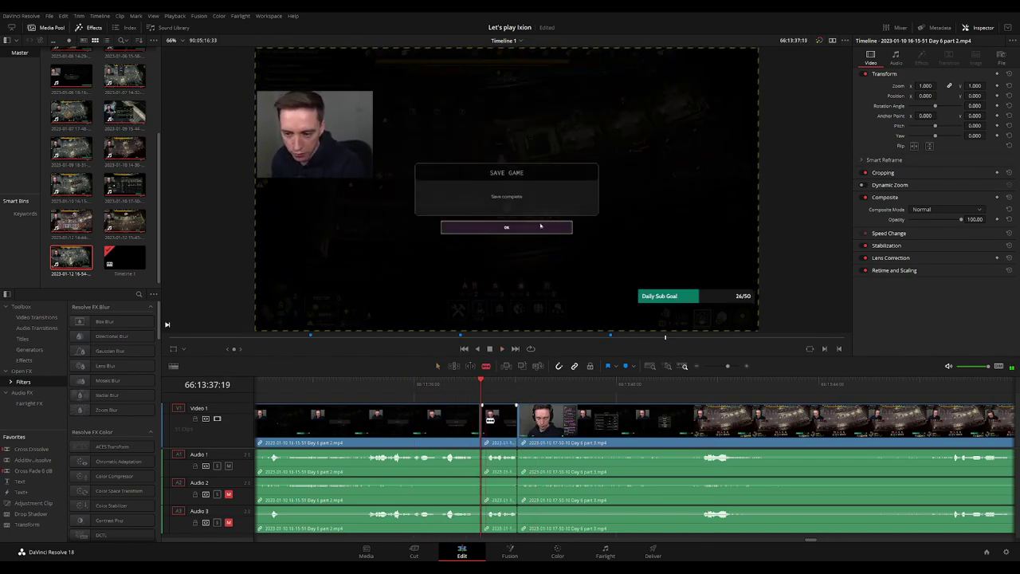
Delete the short unwanted clip, slide part 3 left to close the gap, and replay the join
click(499, 423)
key(BackSpace)
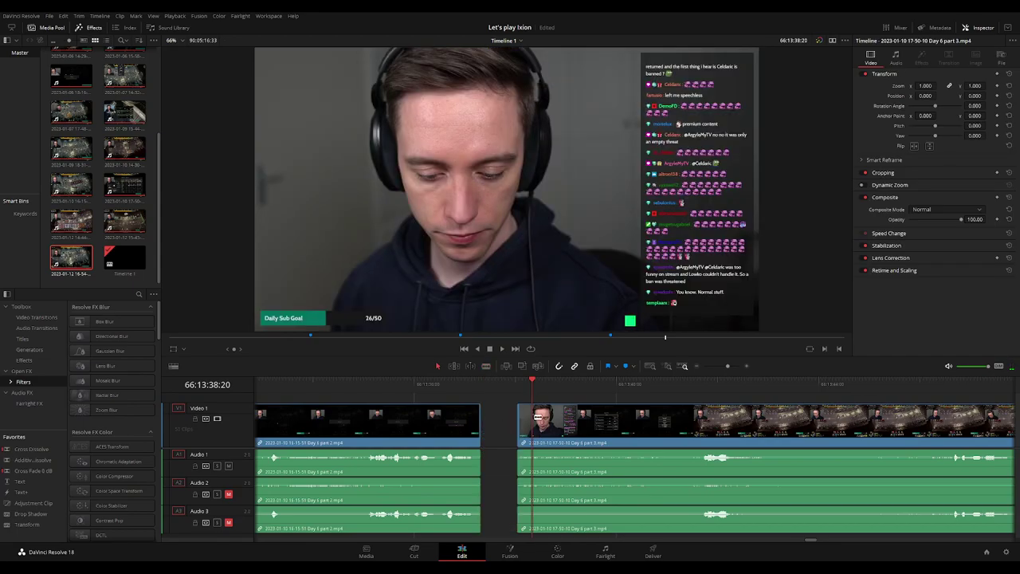
drag(526, 420, 479, 421)
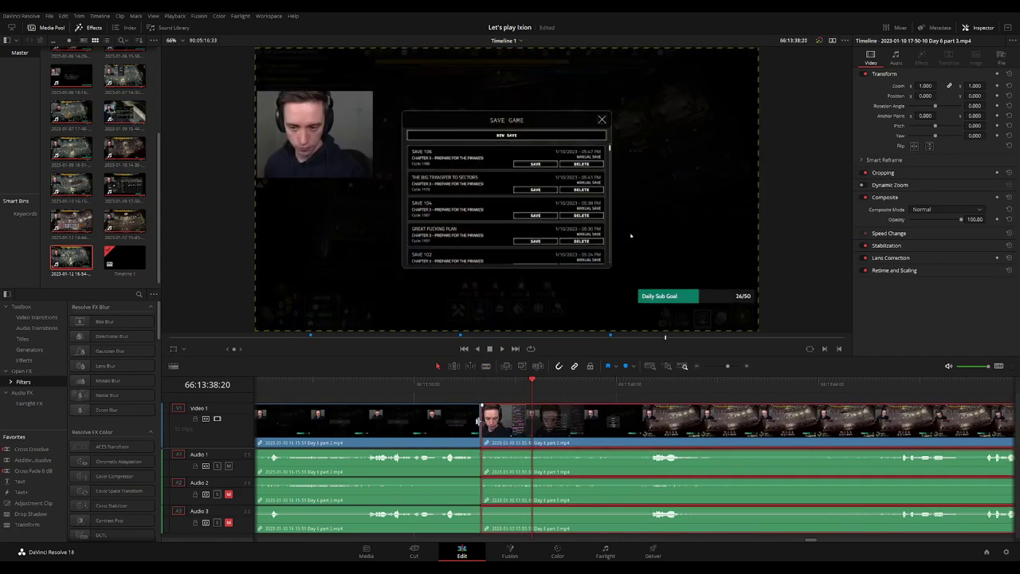
click(436, 384)
key(space)
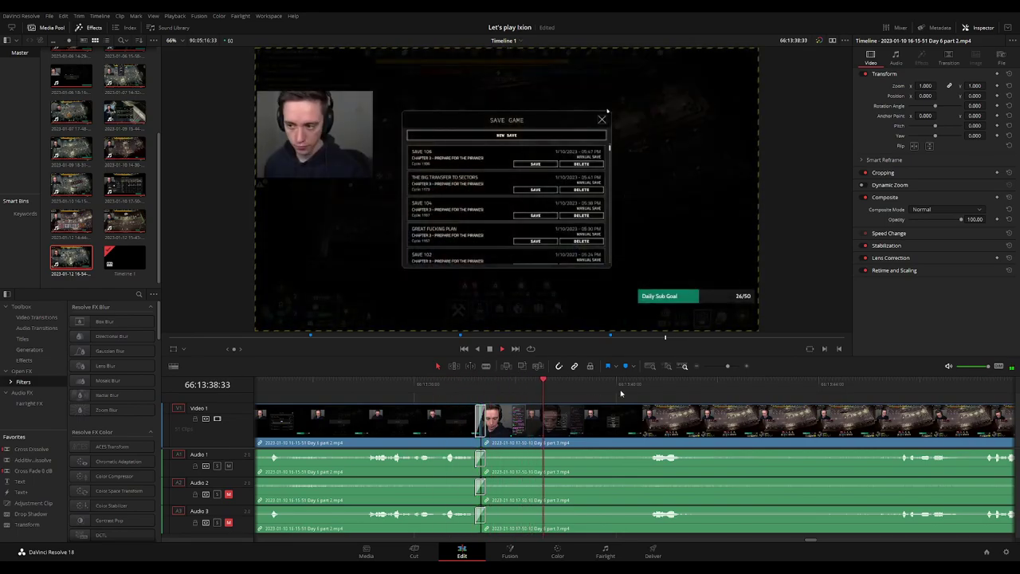
click(641, 389)
Play the later footage and bring the playhead to the 66:52:04:30 cut point
scroll(464, 408, down, 2)
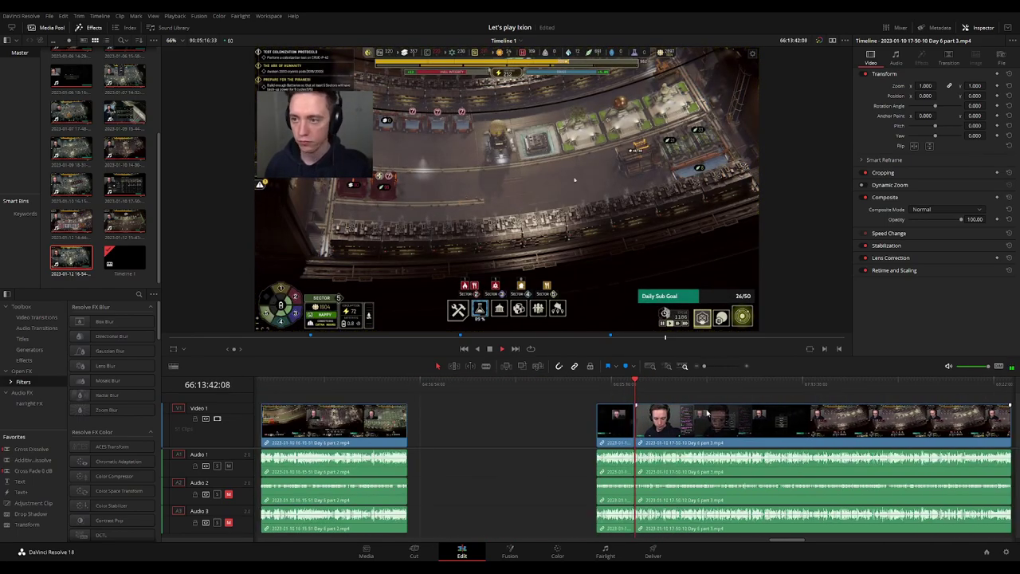
scroll(464, 408, down, 2)
drag(478, 386, 568, 396)
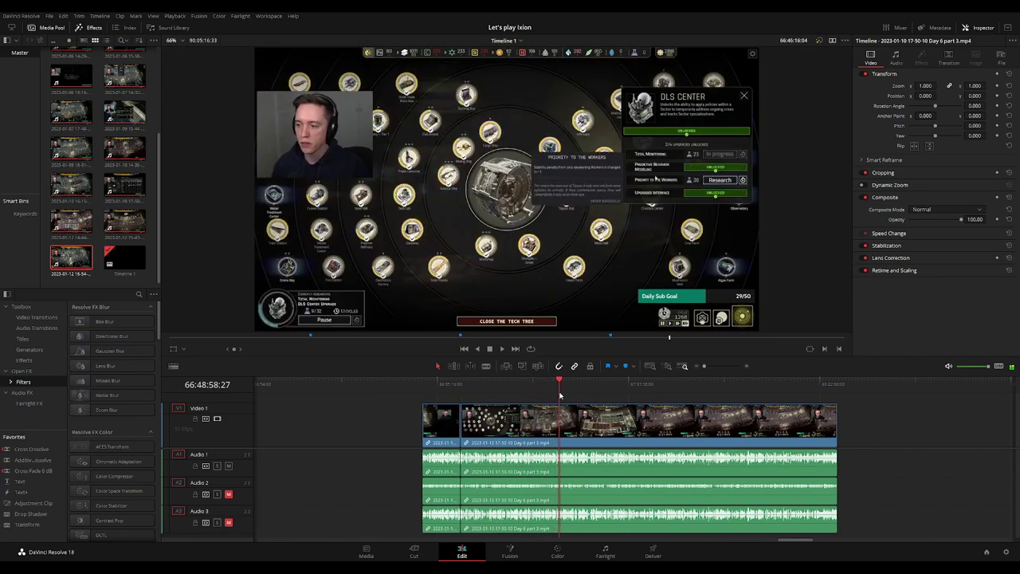
key(space)
scroll(690, 408, up, 4)
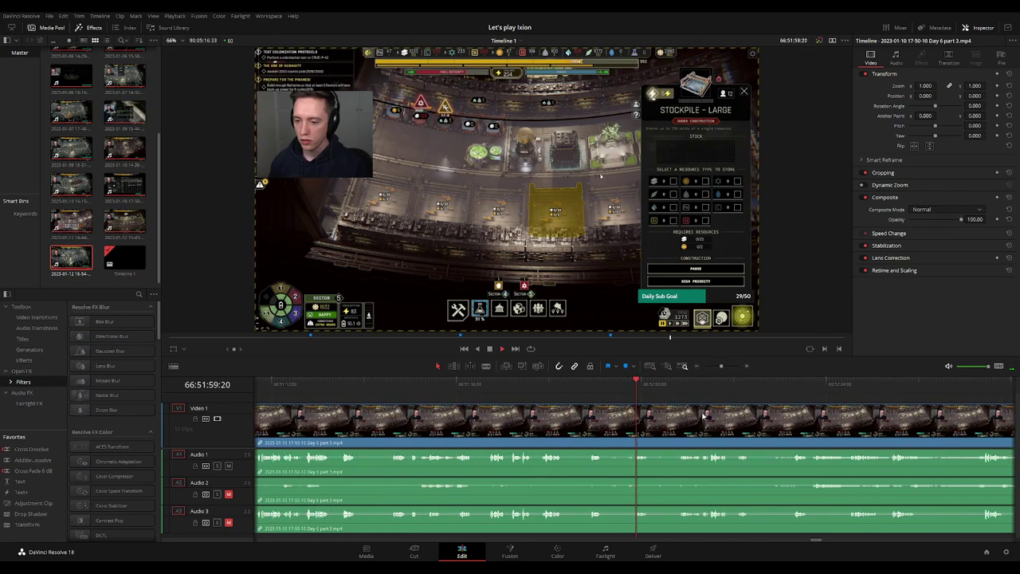
mouse_move(706, 388)
mouse_down()
mouse_move(715, 397)
mouse_move(539, 394)
mouse_up()
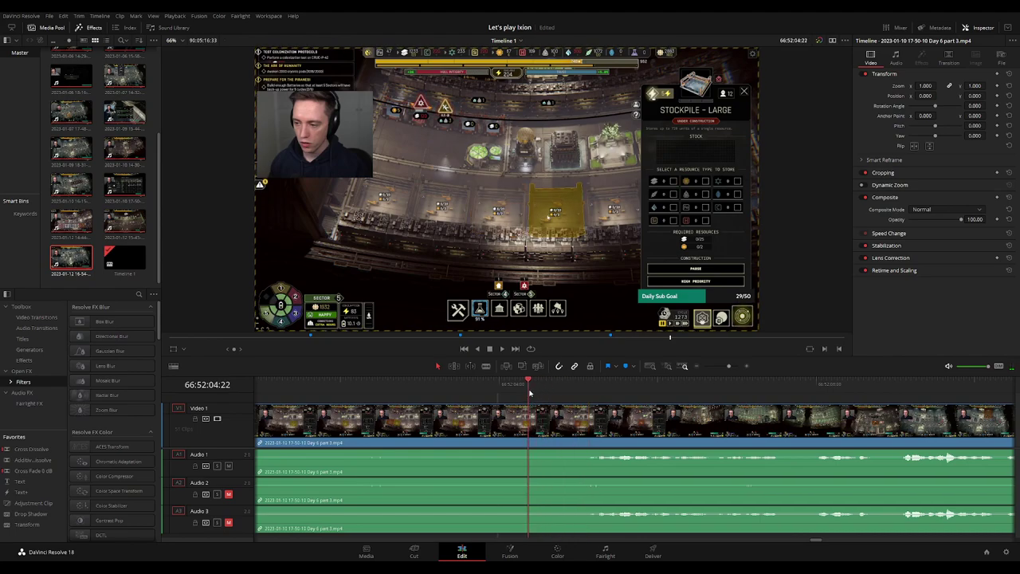
Blade all tracks at 66:52:04:30 and save the project
key(ctrl+b)
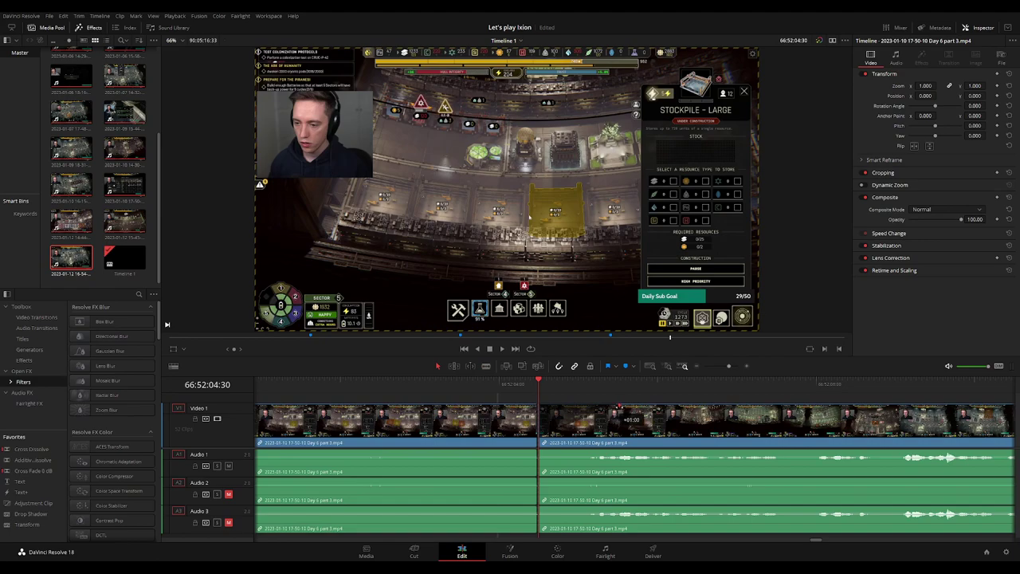
key(ctrl+s)
drag(536, 409, 481, 408)
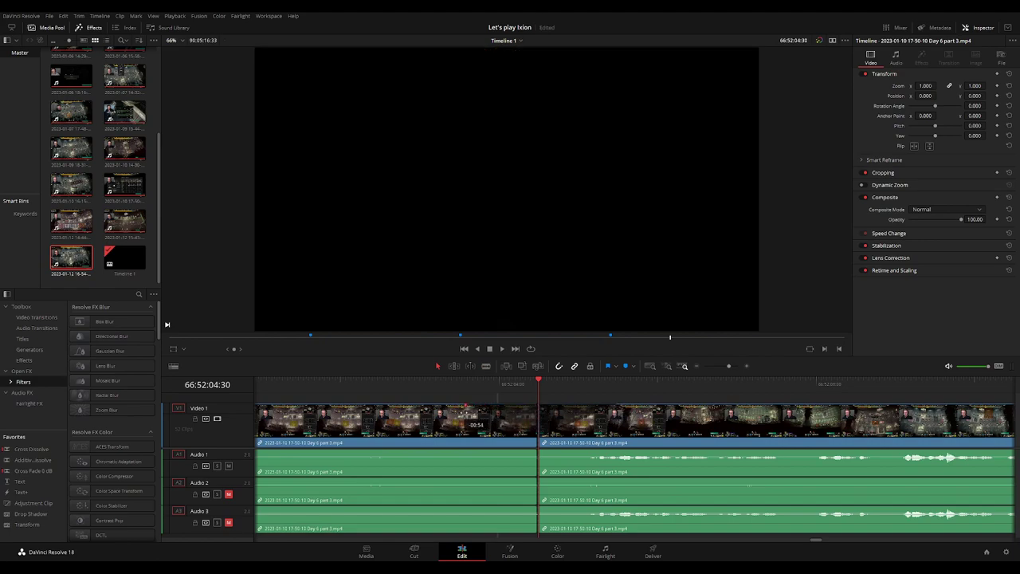
Add about one-second fades out and in around the 66:52:04:30 cut on Audio 1, 2 and 3, then play
drag(537, 451, 452, 452)
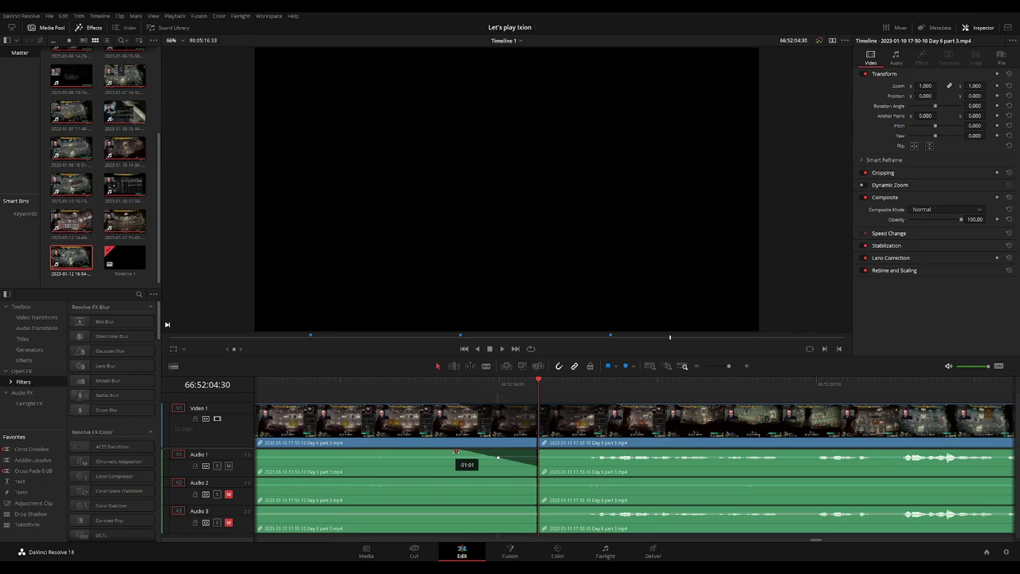
drag(540, 451, 614, 452)
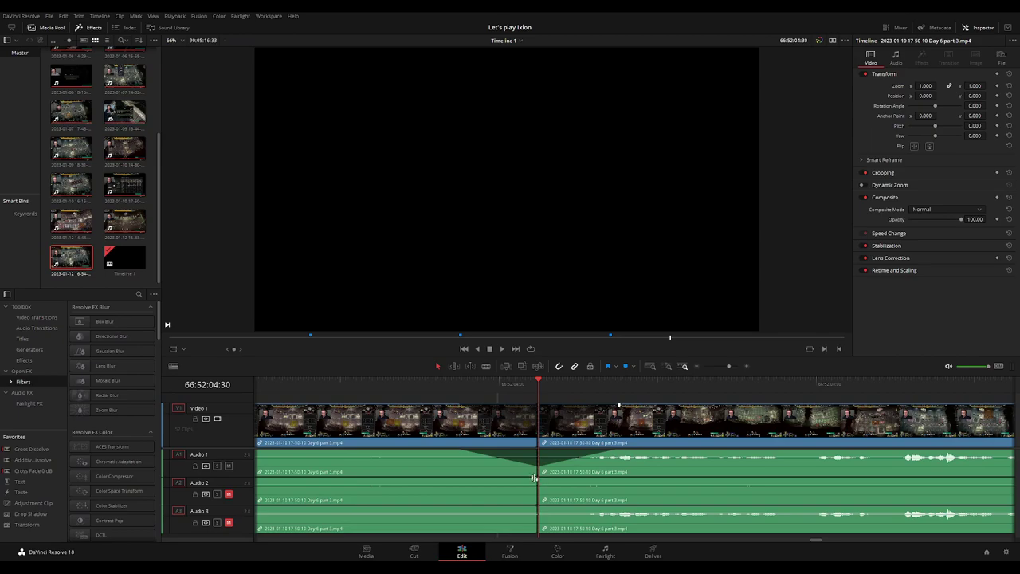
drag(536, 479, 468, 480)
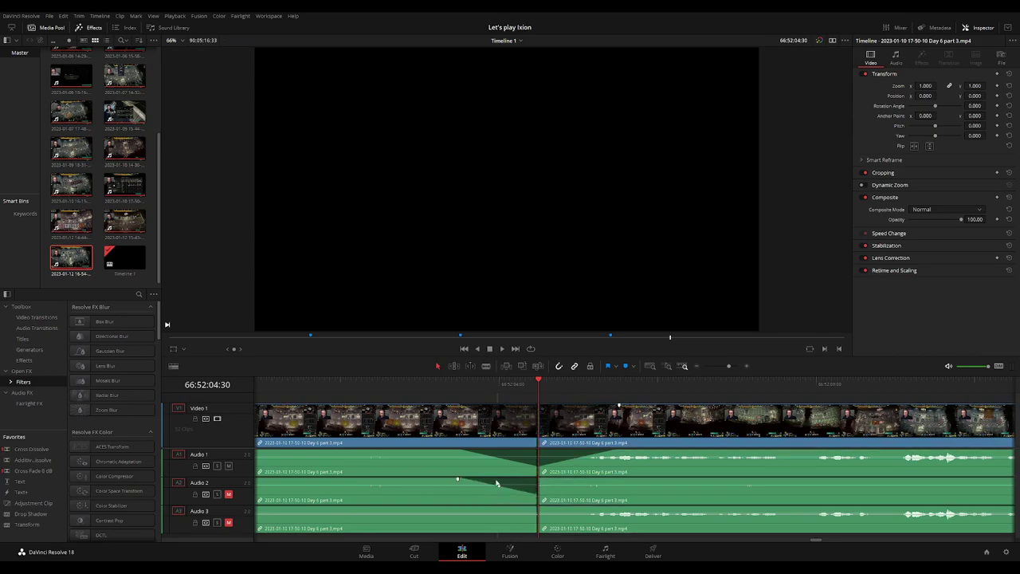
drag(541, 479, 618, 479)
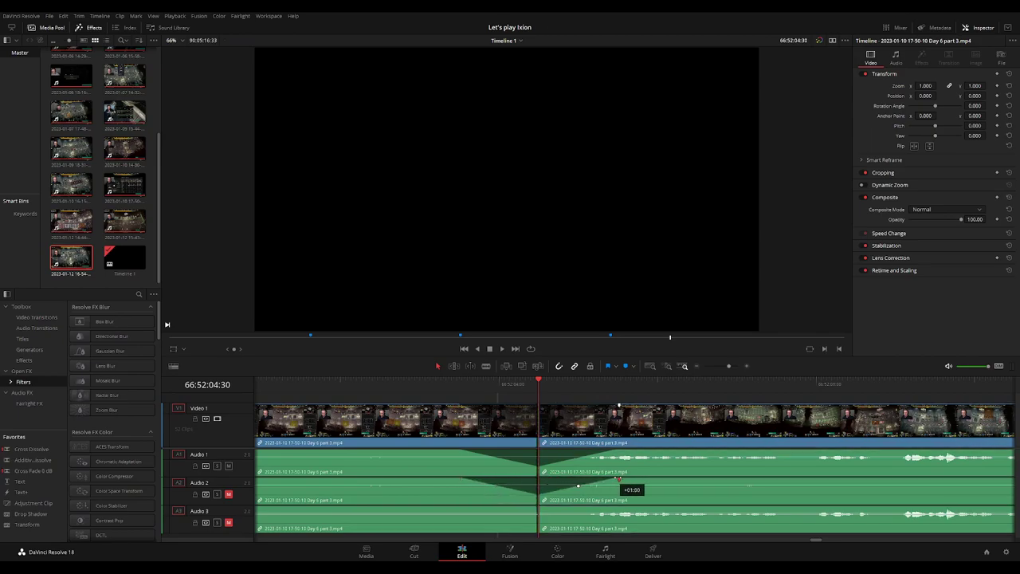
drag(537, 507, 473, 508)
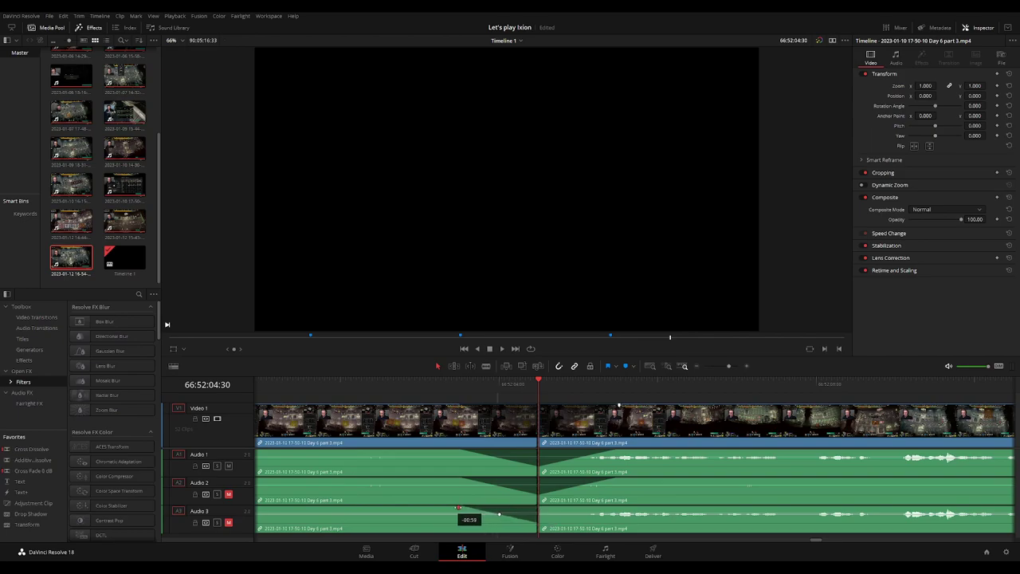
drag(541, 507, 614, 508)
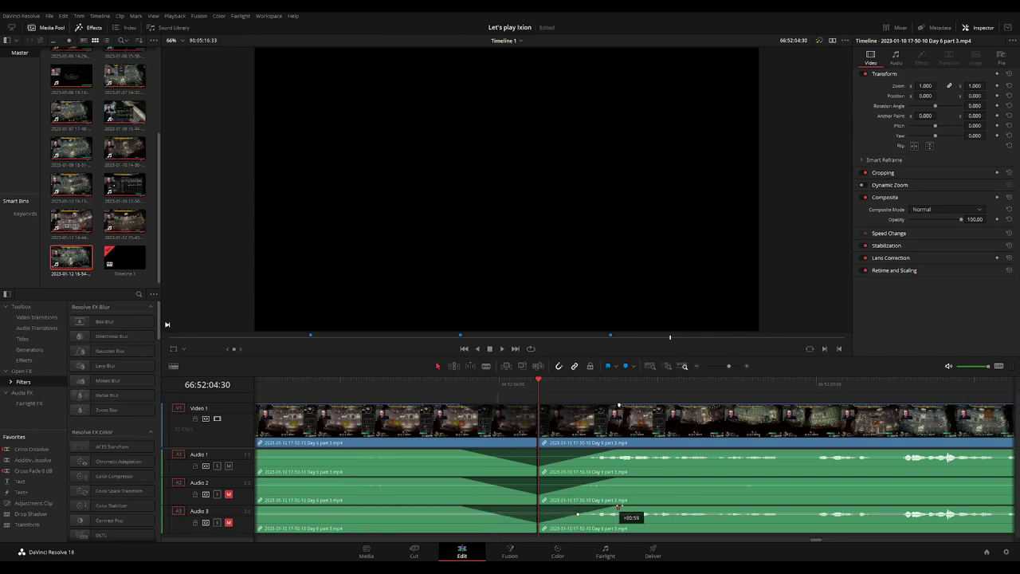
key(space)
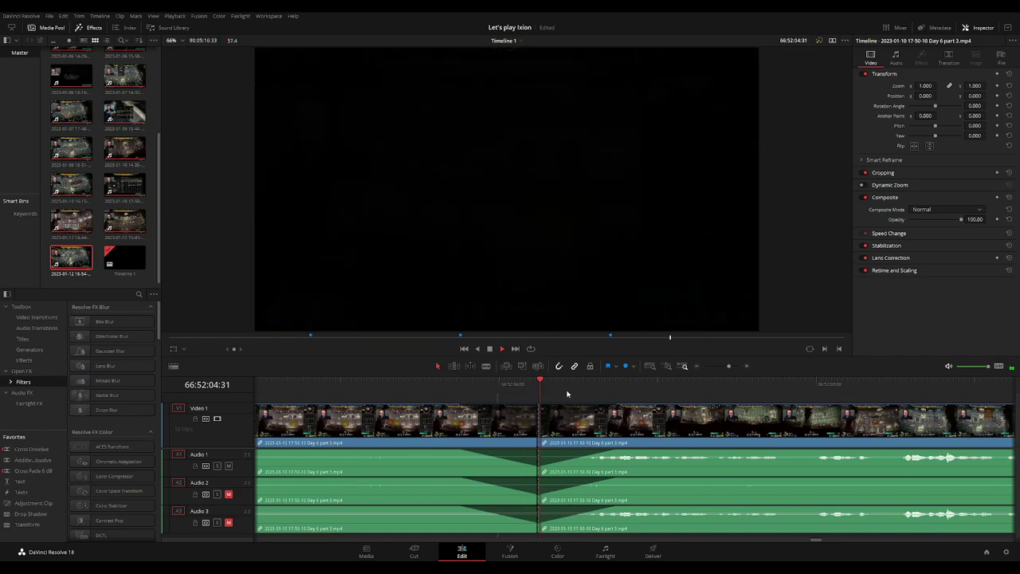
Stop playback and drag the post-cut clip far to the right
scroll(654, 410, down, 3)
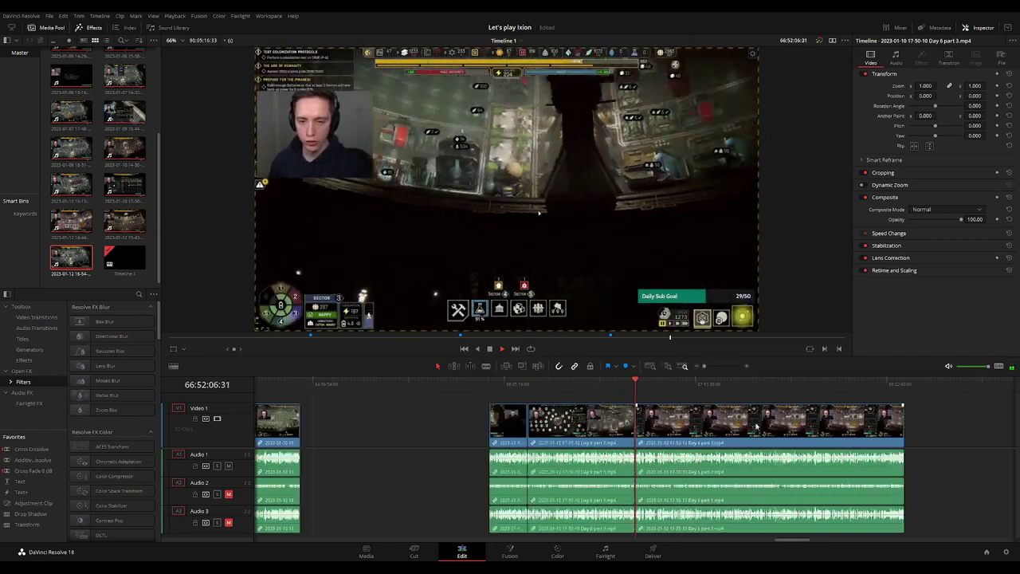
key(space)
click(353, 388)
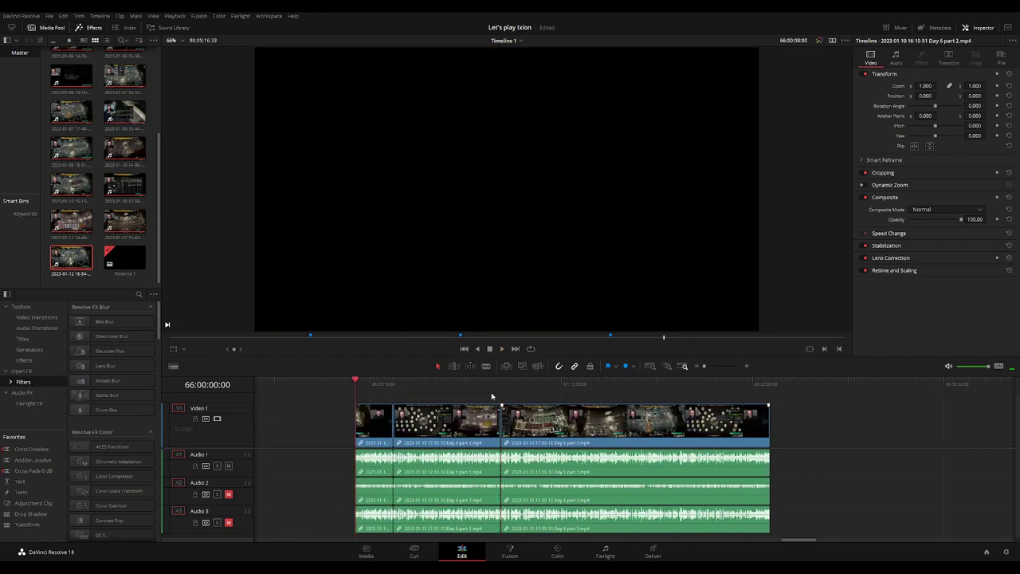
scroll(509, 443, down, 2)
scroll(509, 444, down, 1)
drag(508, 443, 825, 443)
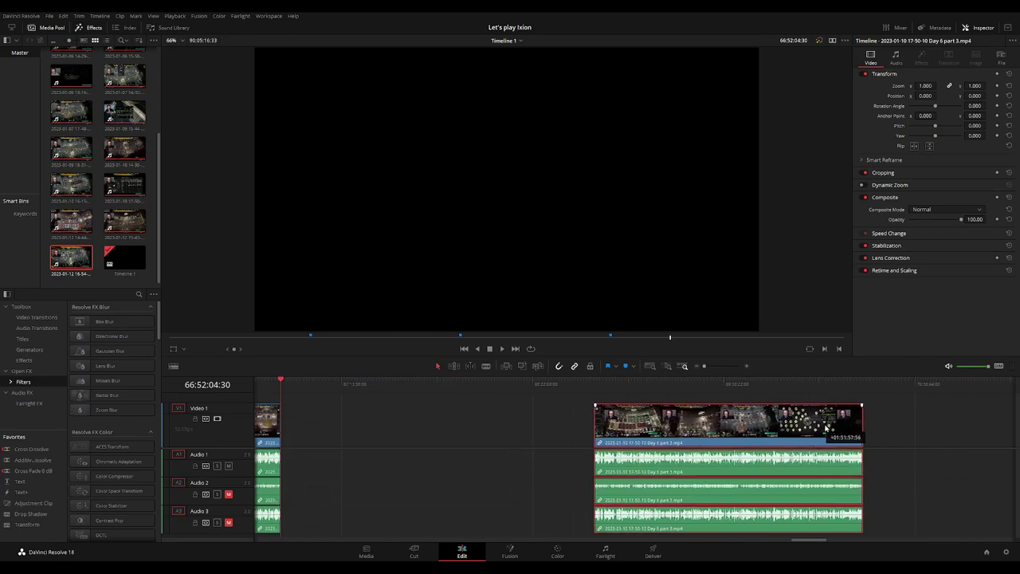
click(470, 428)
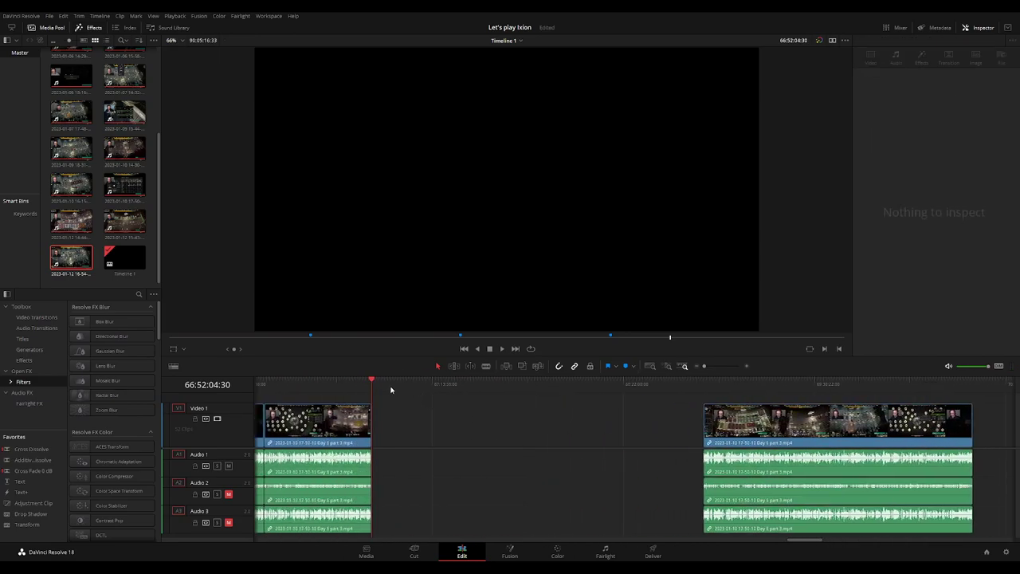
Place the playhead at 68:00:00:00, snap the clip's start to it, and play
drag(390, 390, 562, 406)
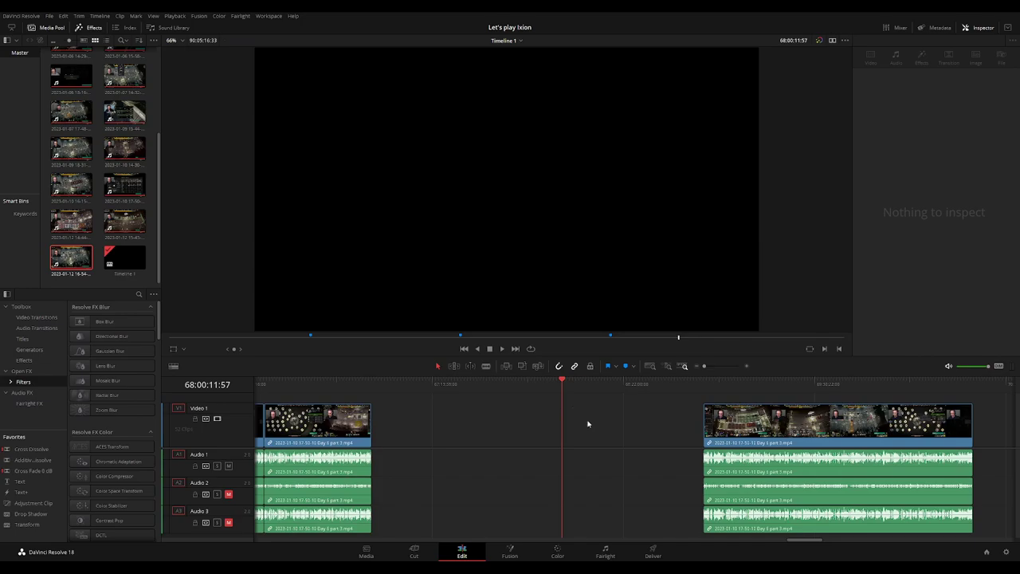
scroll(588, 423, up, 2)
drag(615, 386, 621, 386)
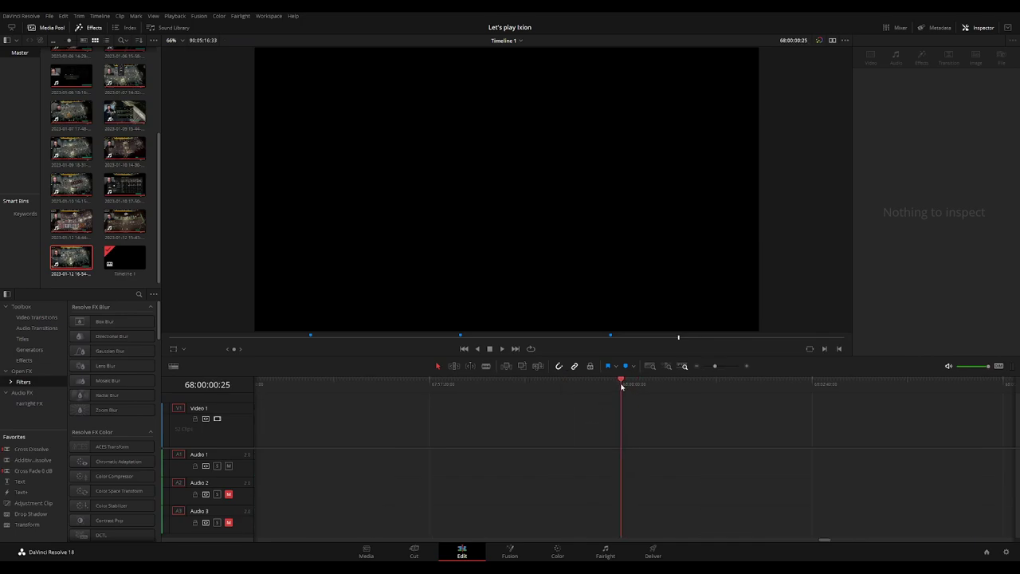
scroll(682, 403, down, 2)
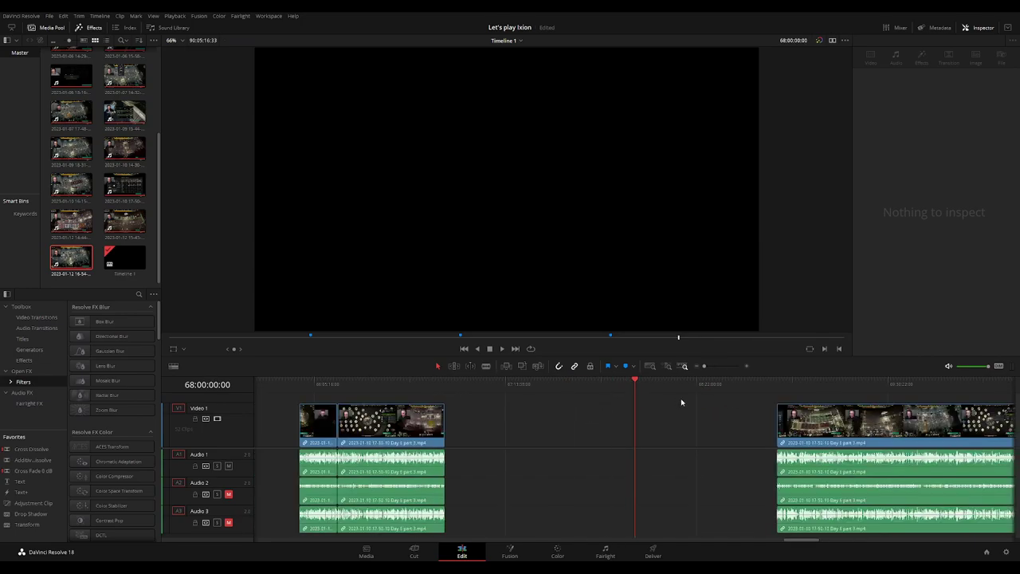
drag(824, 431, 680, 424)
scroll(519, 401, right, 6)
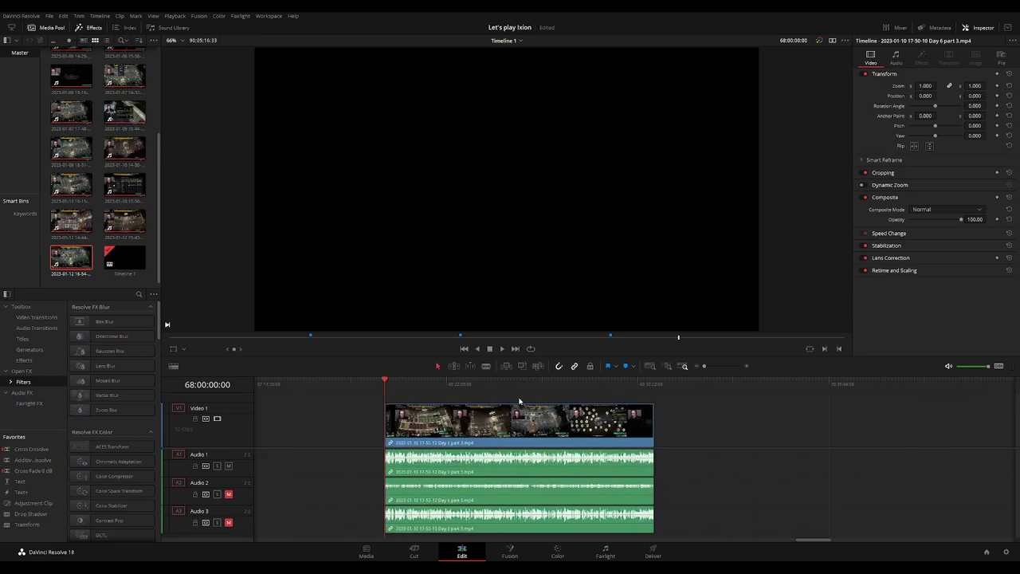
key(space)
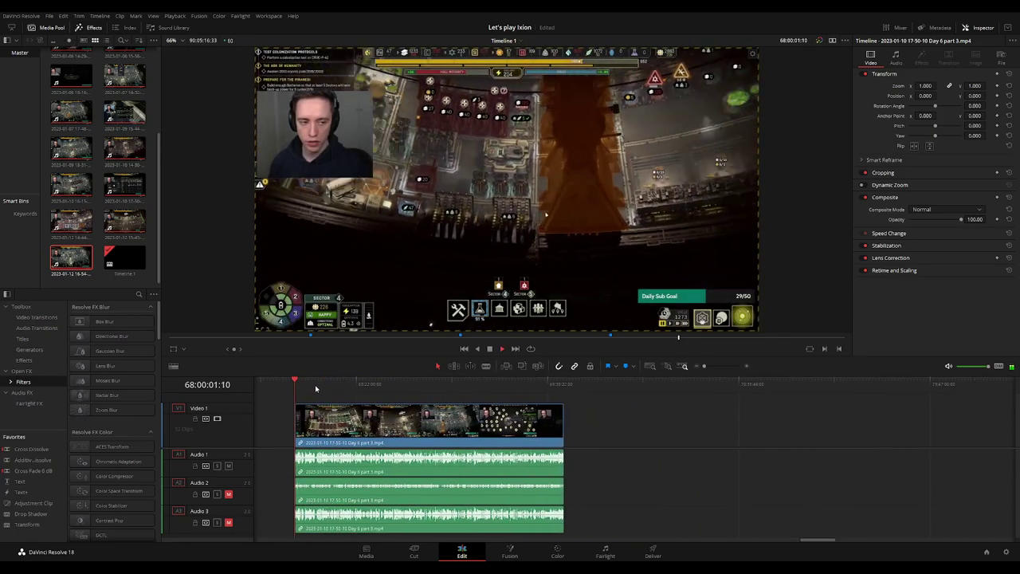
Play through the Day 6 part 3 footage to find where the Discord section ends
drag(404, 384, 440, 389)
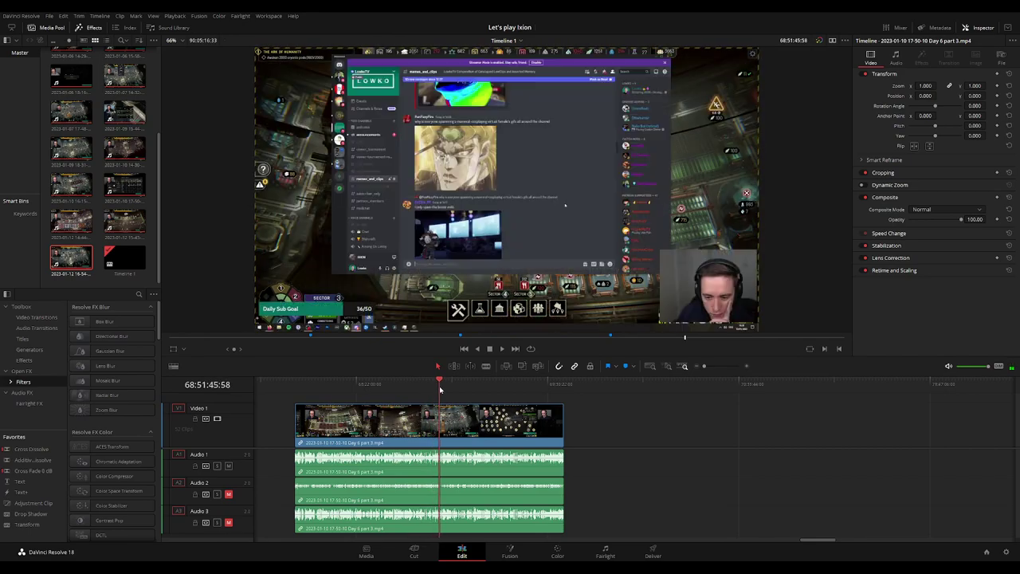
key(space)
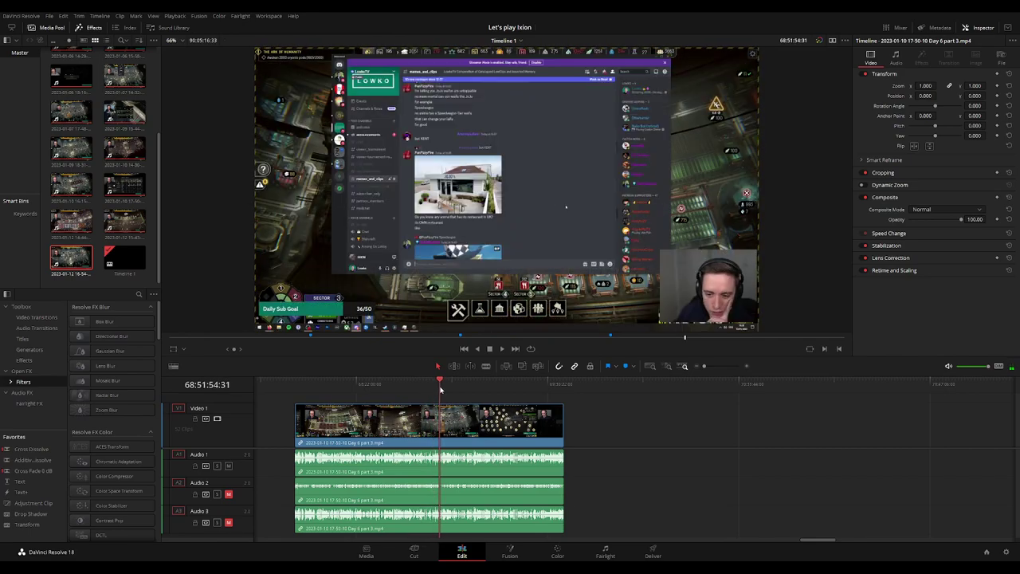
scroll(447, 391, up, 3)
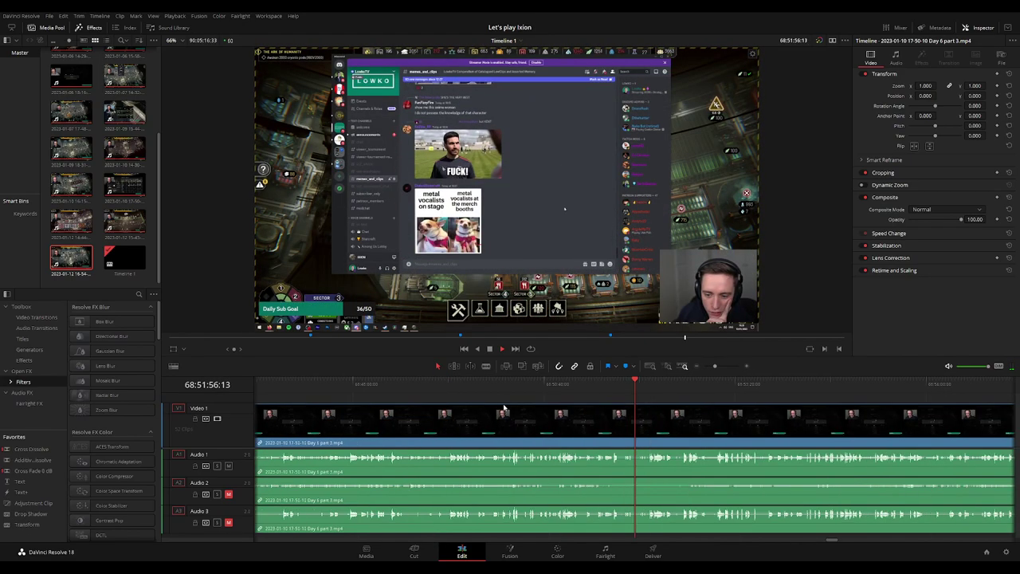
click(518, 387)
key(space)
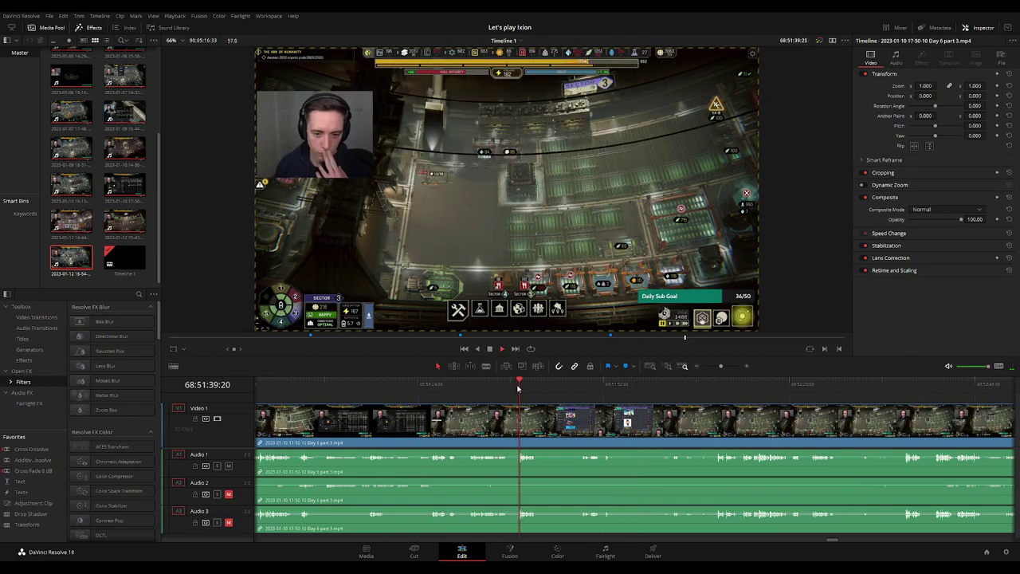
click(589, 389)
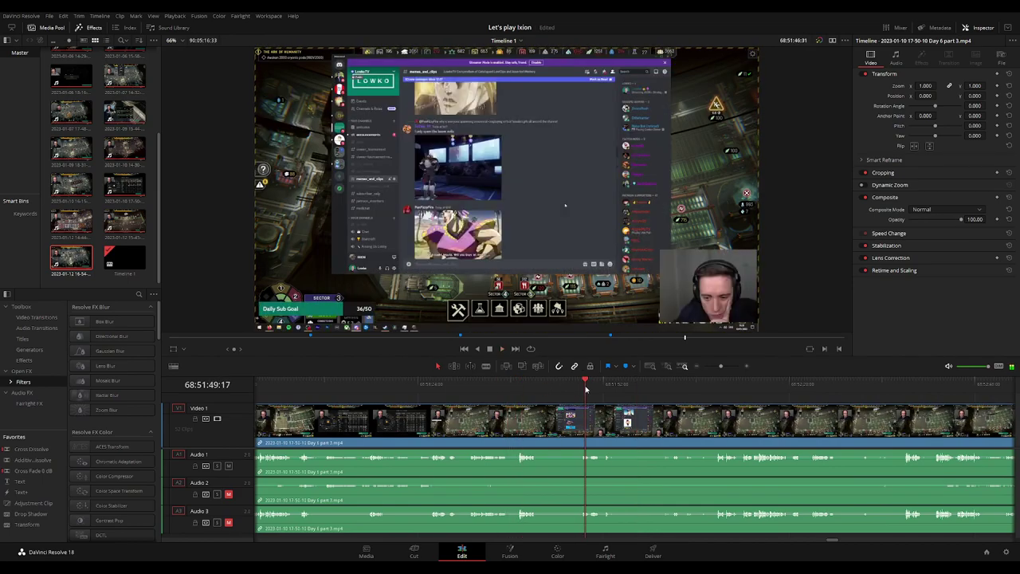
click(724, 389)
scroll(537, 418, right, 5)
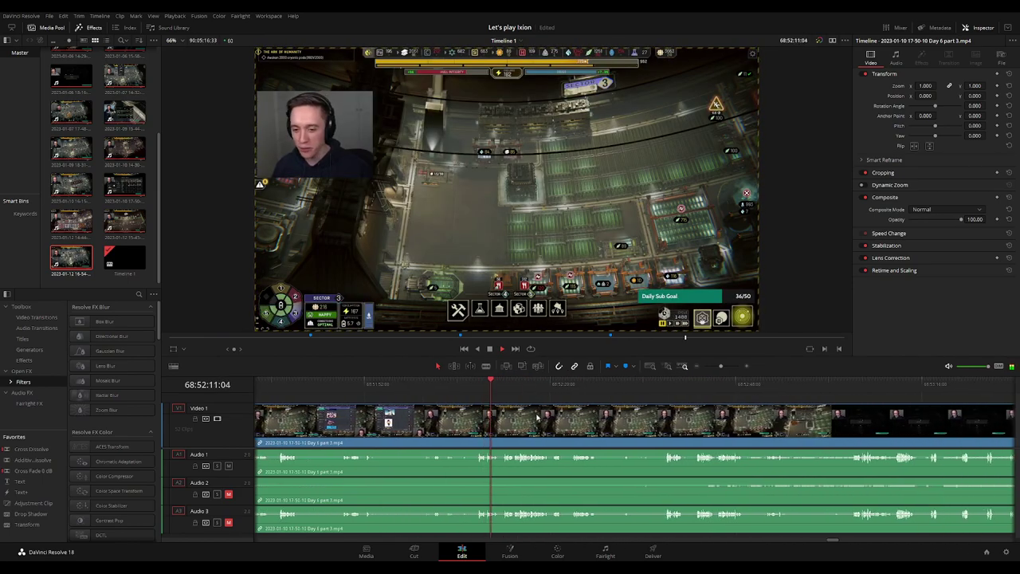
click(476, 389)
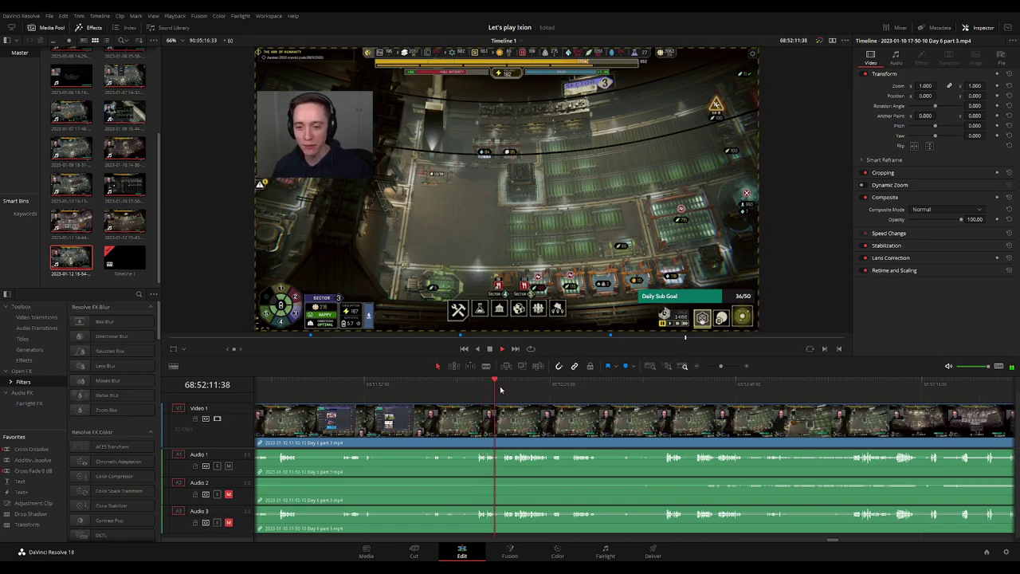
click(500, 390)
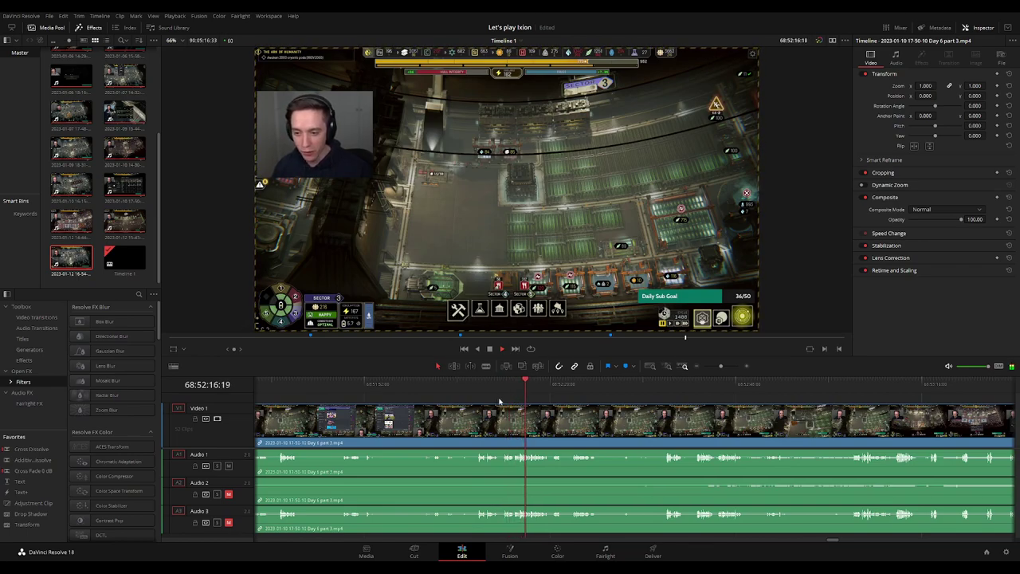
scroll(511, 392, up, 3)
click(505, 389)
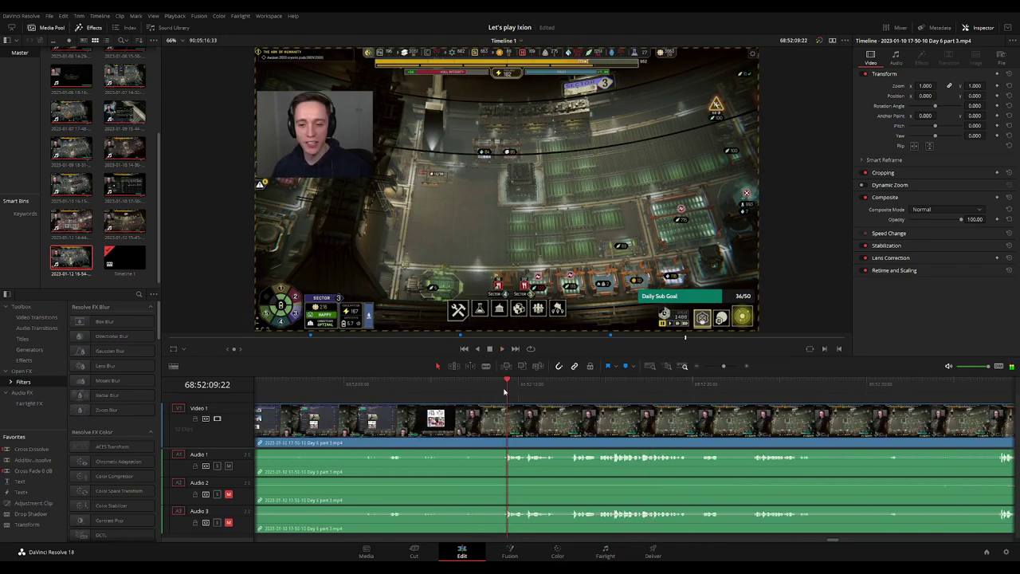
Replay around the meme at 68:52:01 and settle the playhead at 68:52:08, where gameplay resumes
click(387, 391)
key(Left)
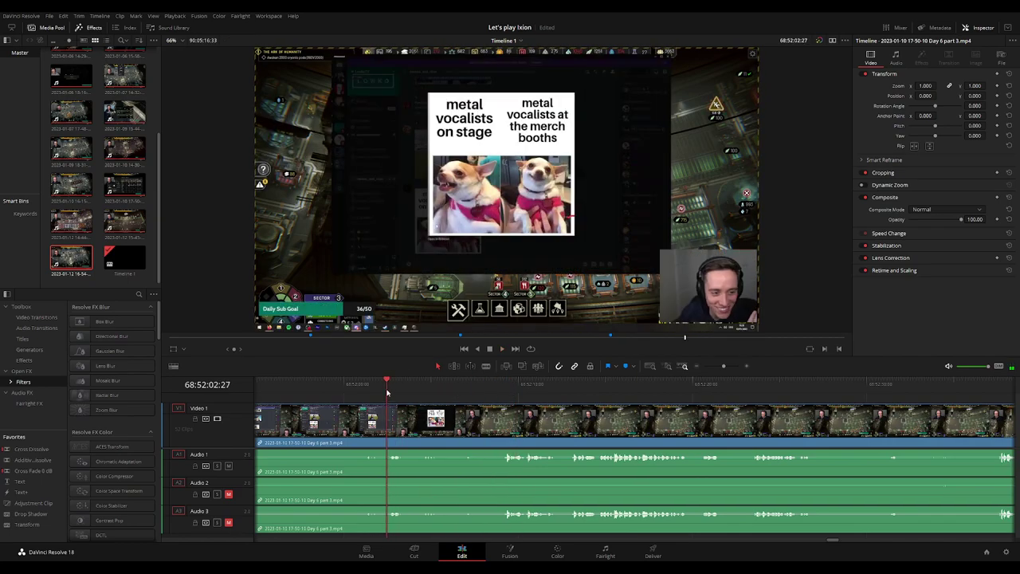
key(space)
click(486, 390)
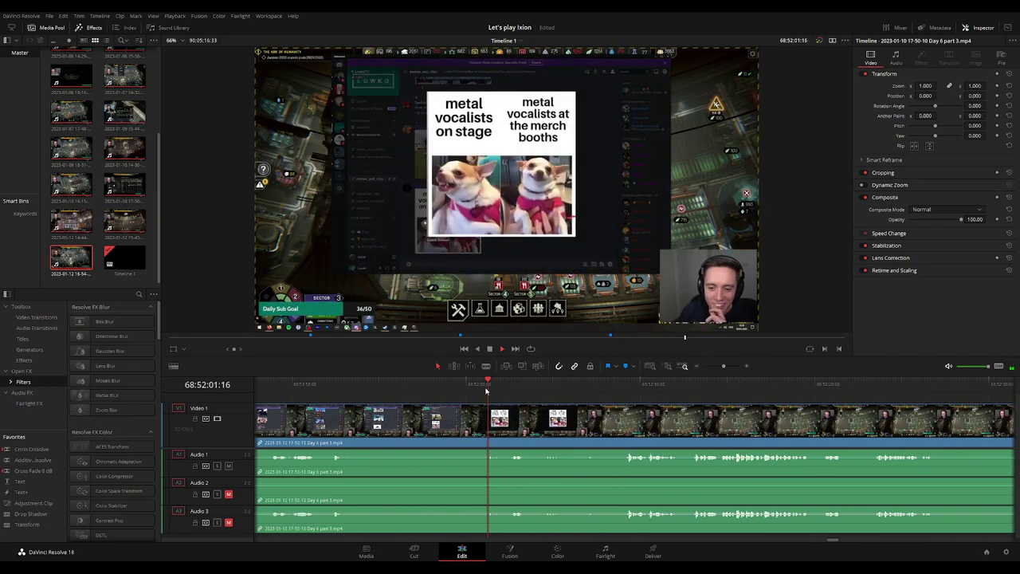
key(space)
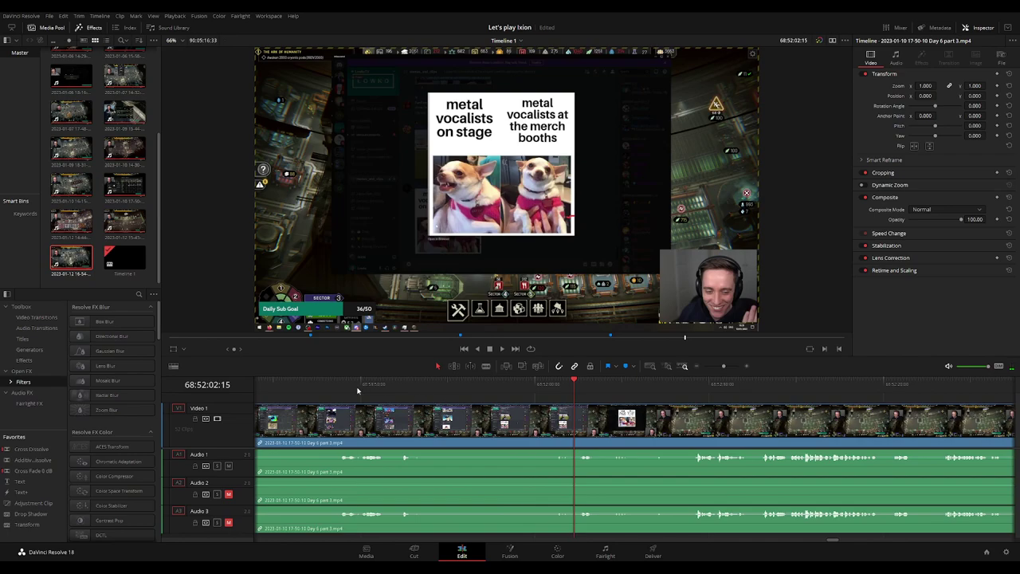
click(358, 391)
key(space)
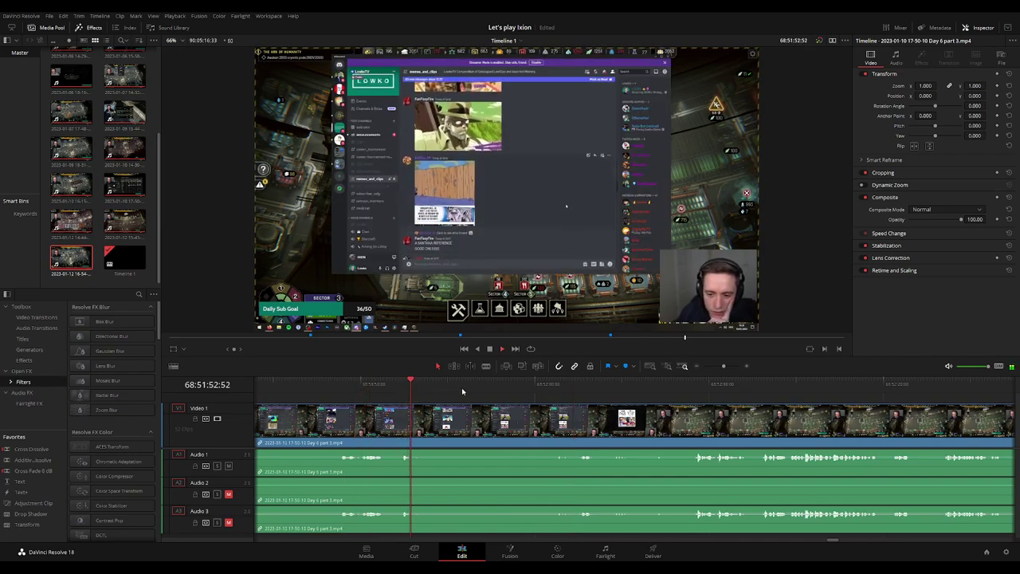
click(554, 389)
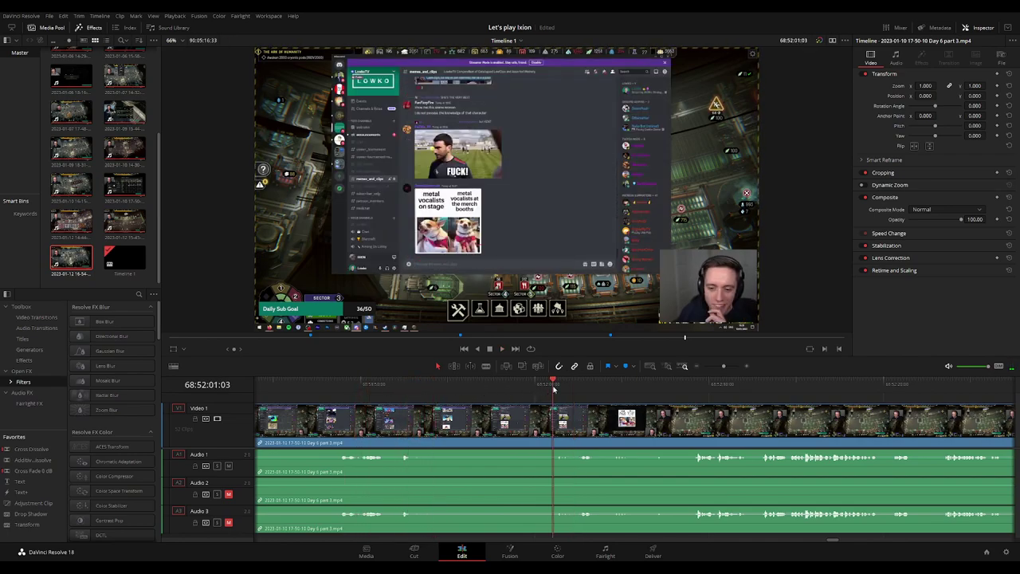
key(space)
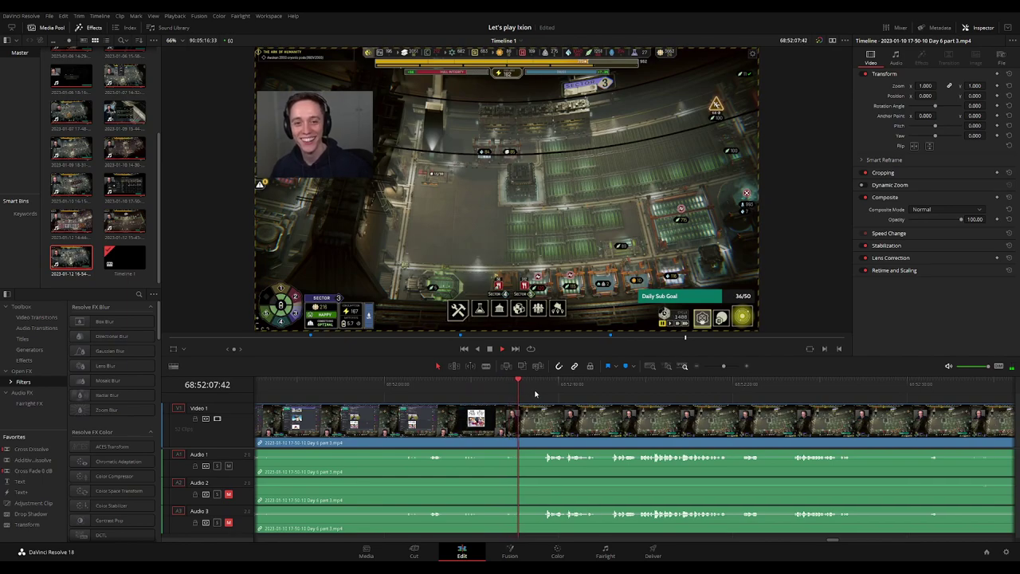
click(543, 393)
drag(546, 394, 523, 394)
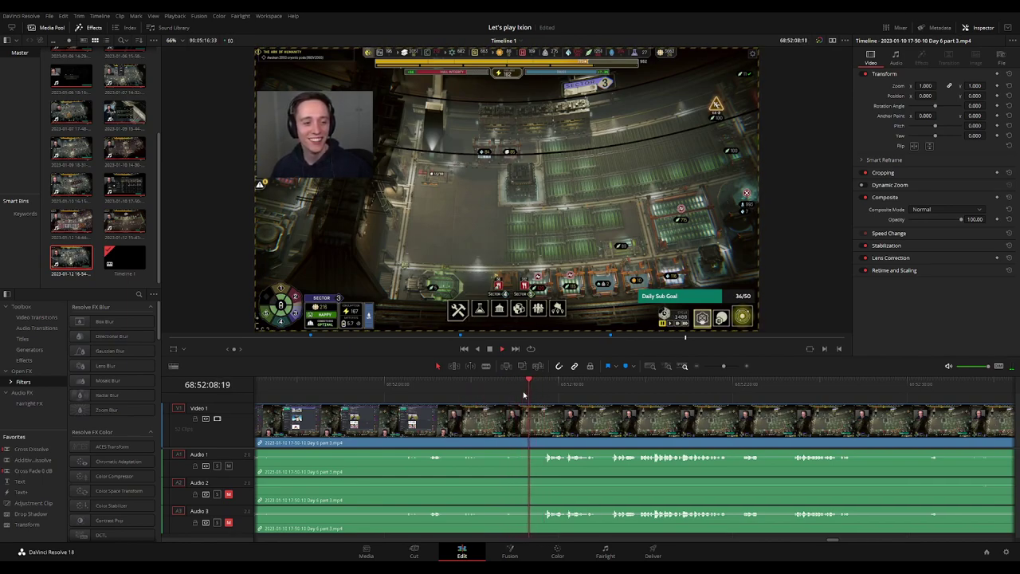
key(space)
scroll(546, 401, up, 1)
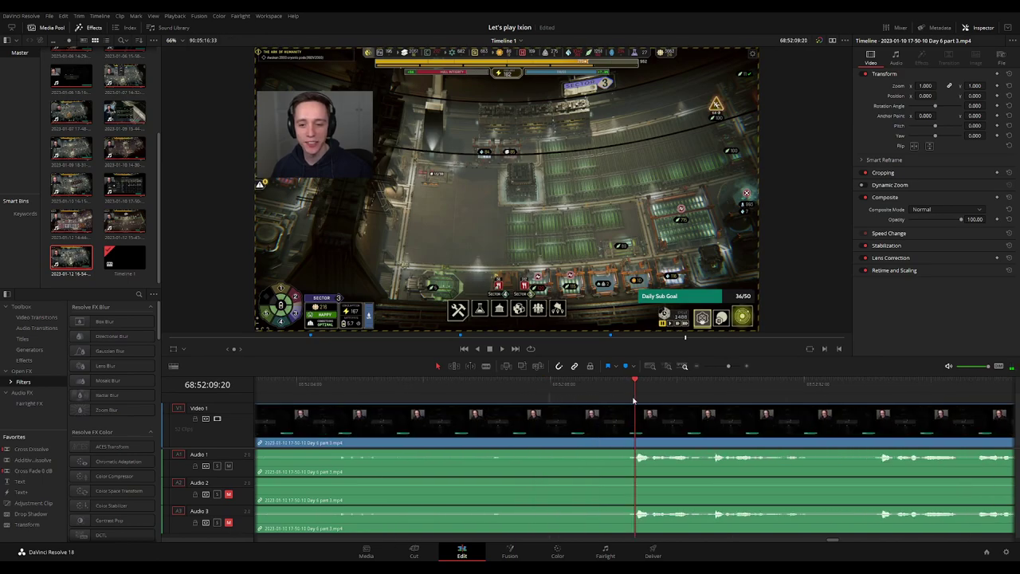
key(space)
scroll(631, 389, up, 1)
drag(631, 390, 550, 393)
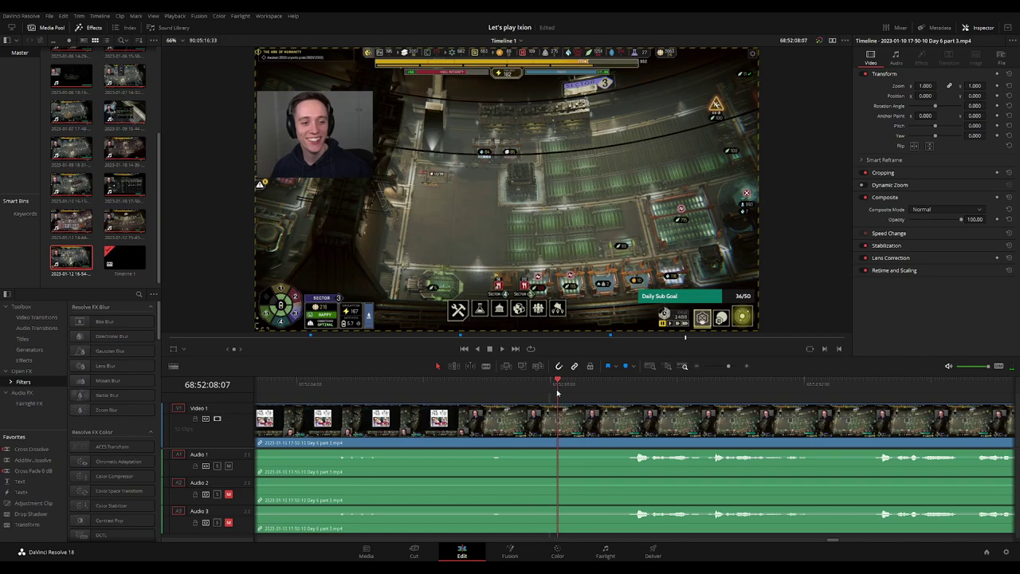
Blade all tracks at 68:52:08 and return to Selection mode
click(553, 417)
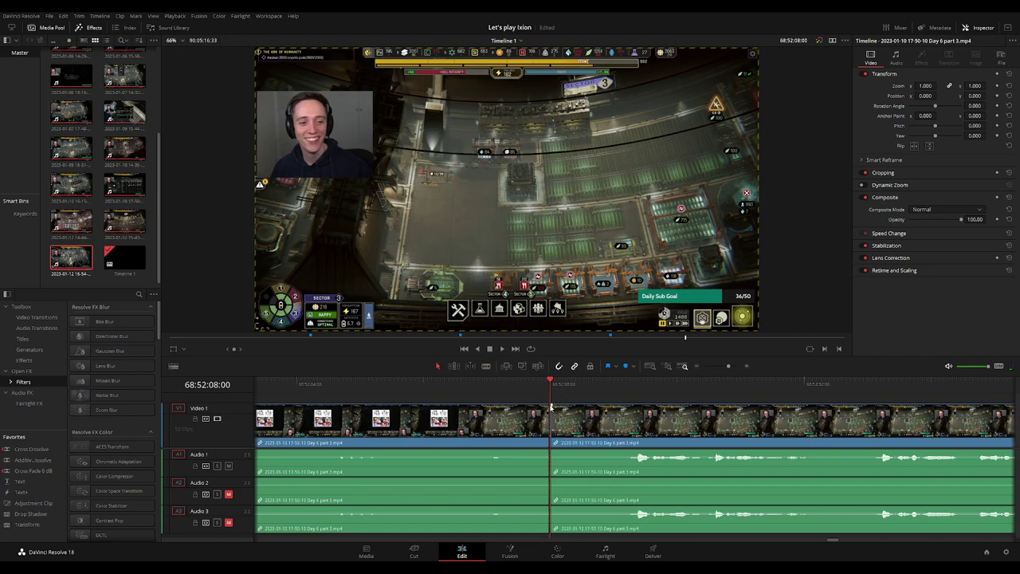
key(a)
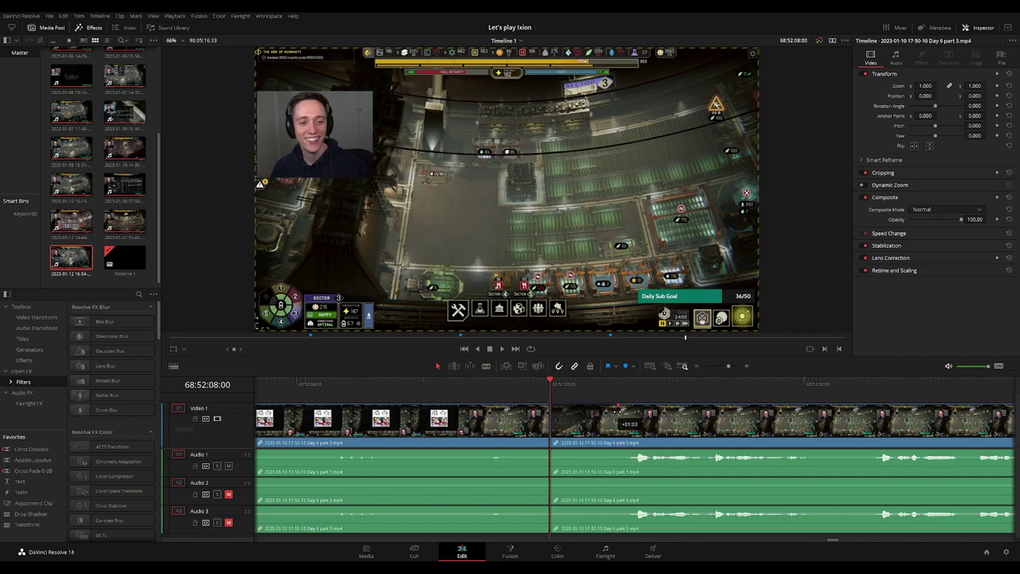
drag(615, 409, 614, 409)
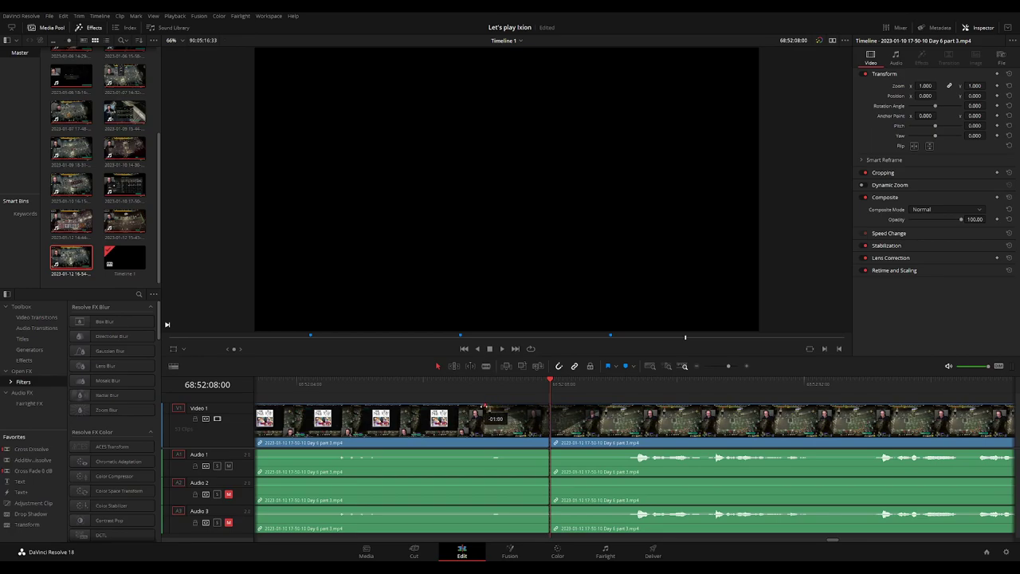
Add fade-outs and fade-ins around the 68:52:08 cut on Audio 1, 2 and 3, then play it back
mouse_move(548, 454)
mouse_down()
mouse_move(493, 452)
mouse_move(617, 452)
mouse_up()
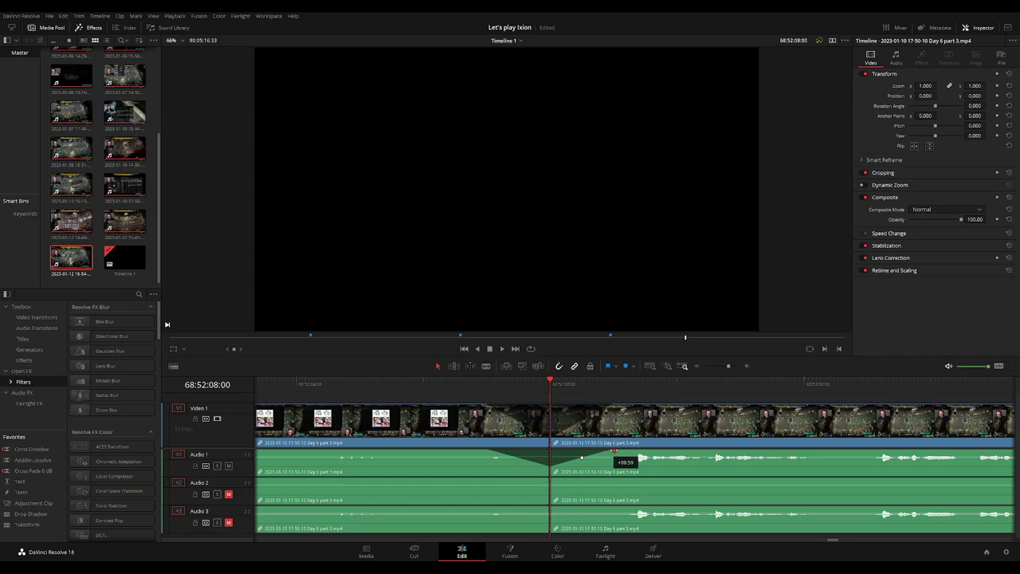
drag(547, 481, 488, 481)
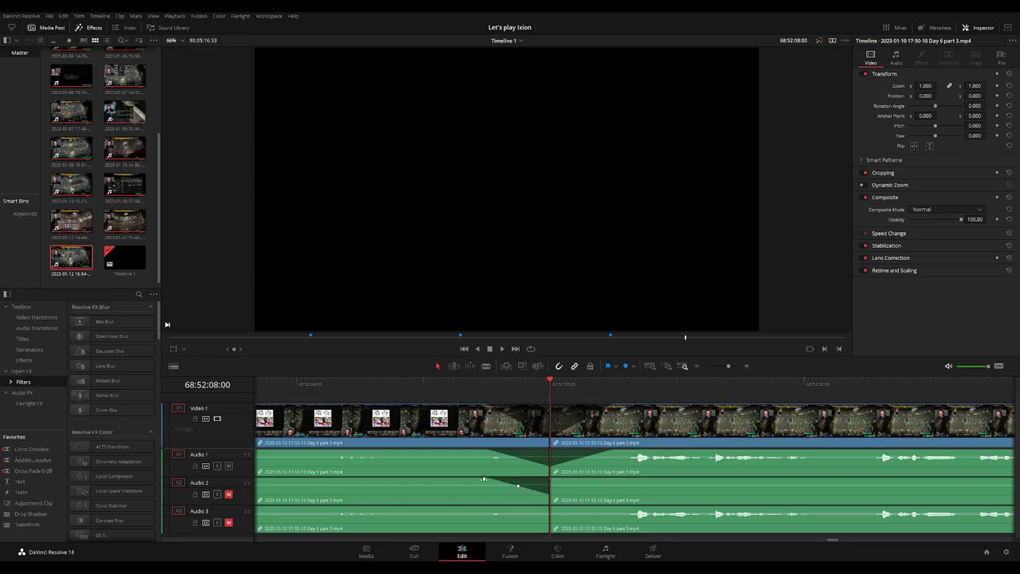
drag(551, 481, 603, 480)
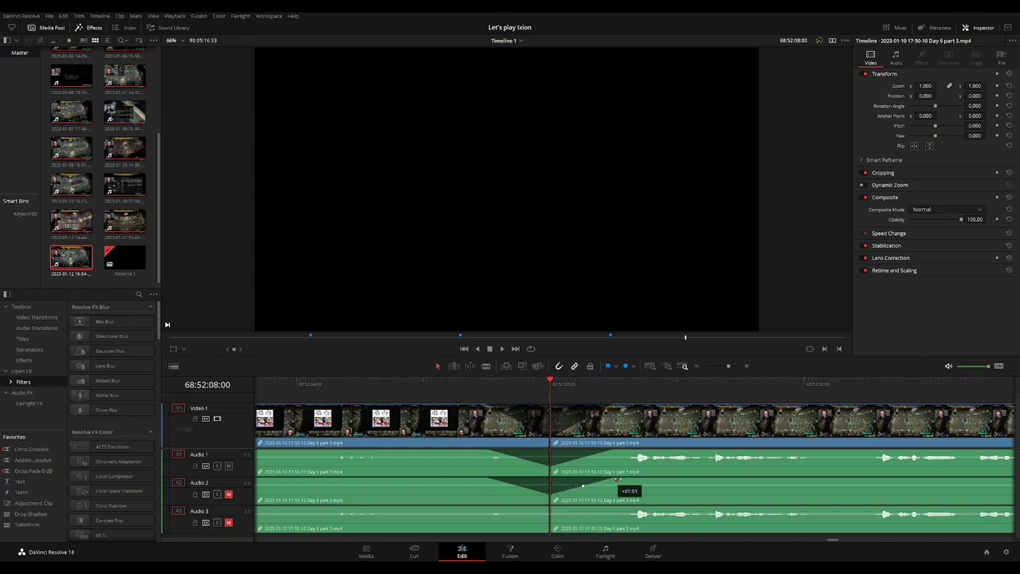
drag(548, 508, 487, 508)
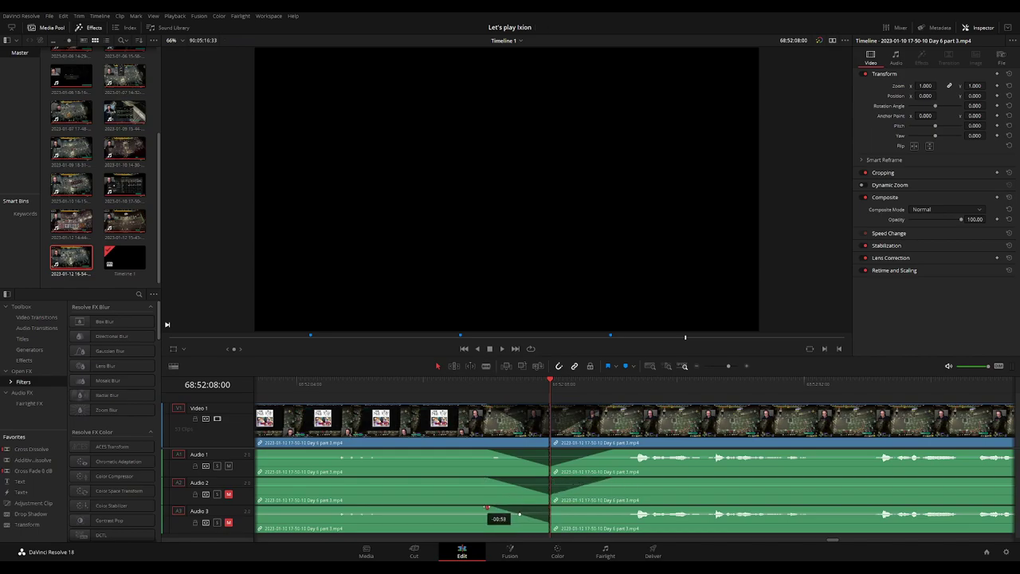
drag(565, 508, 621, 508)
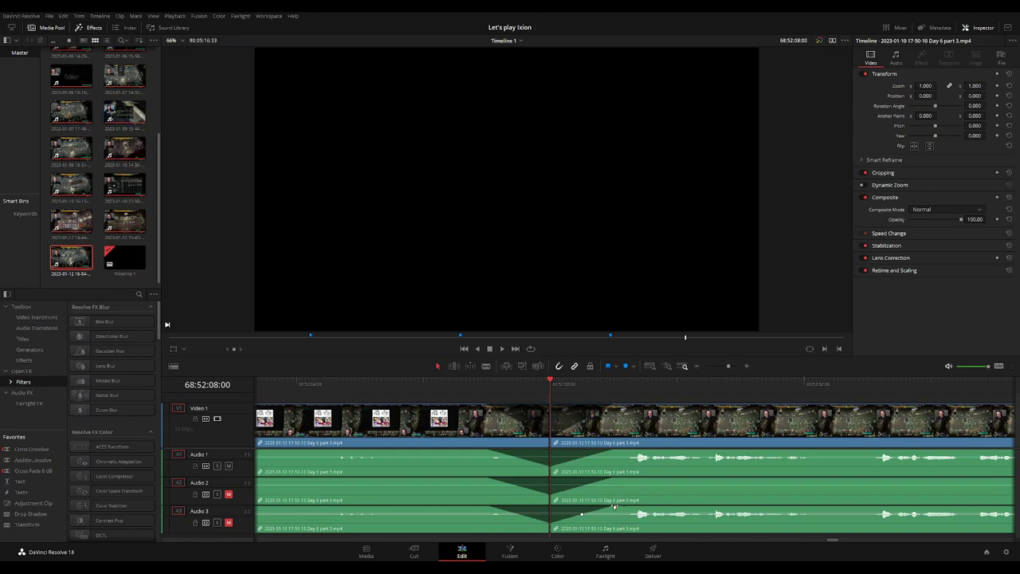
key(space)
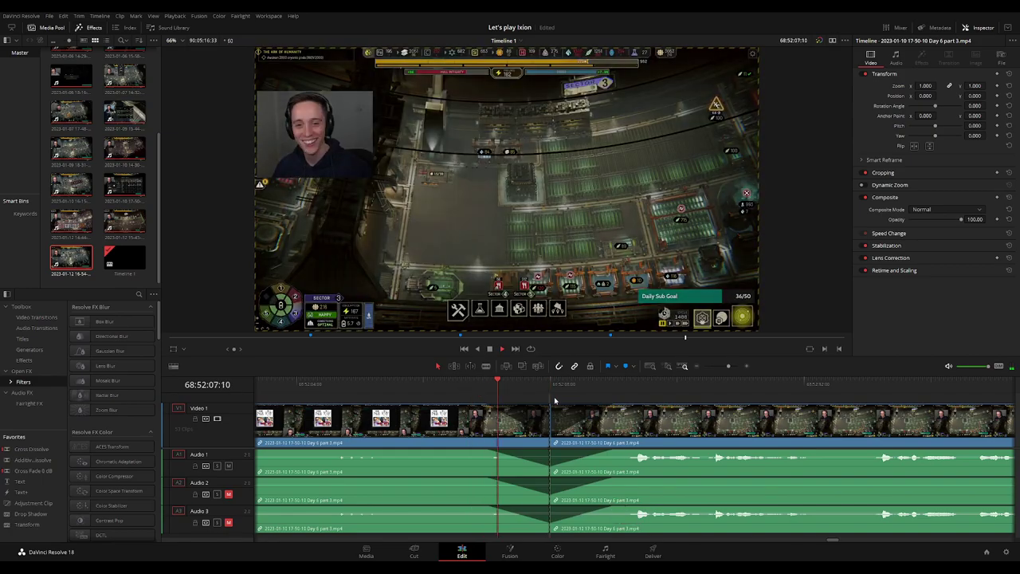
scroll(682, 423, down, 2)
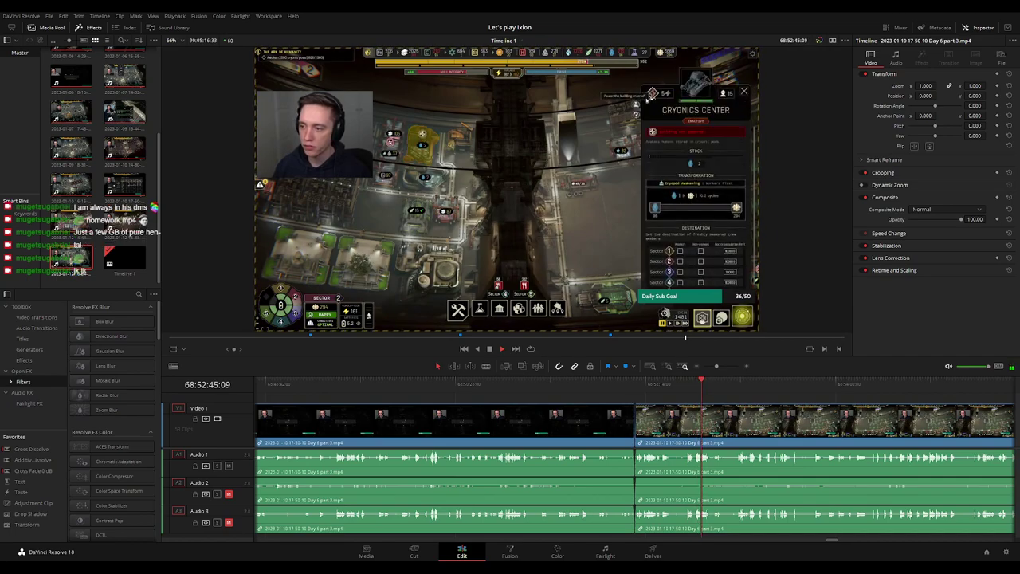
scroll(734, 399, down, 3)
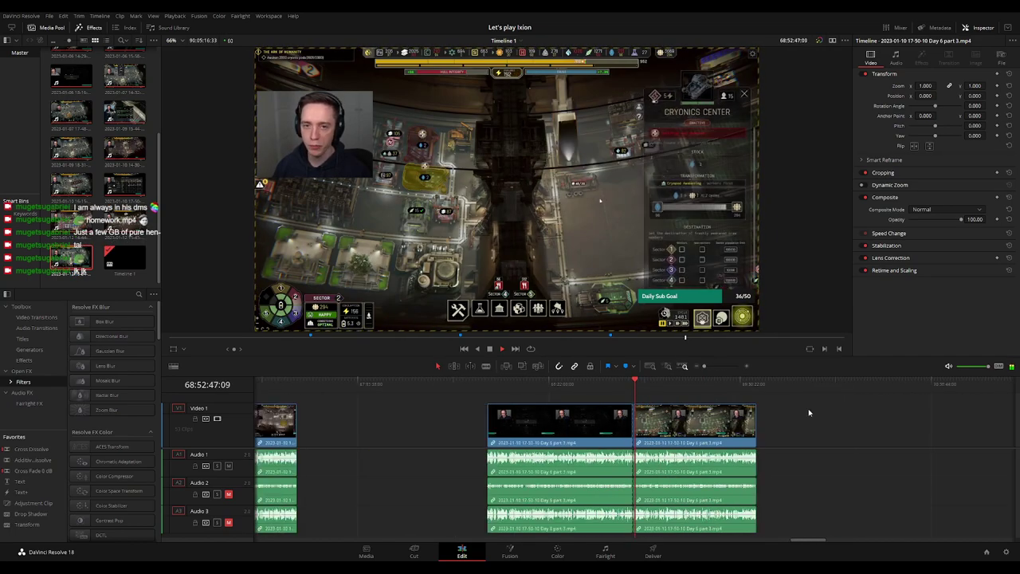
scroll(645, 412, right, 5)
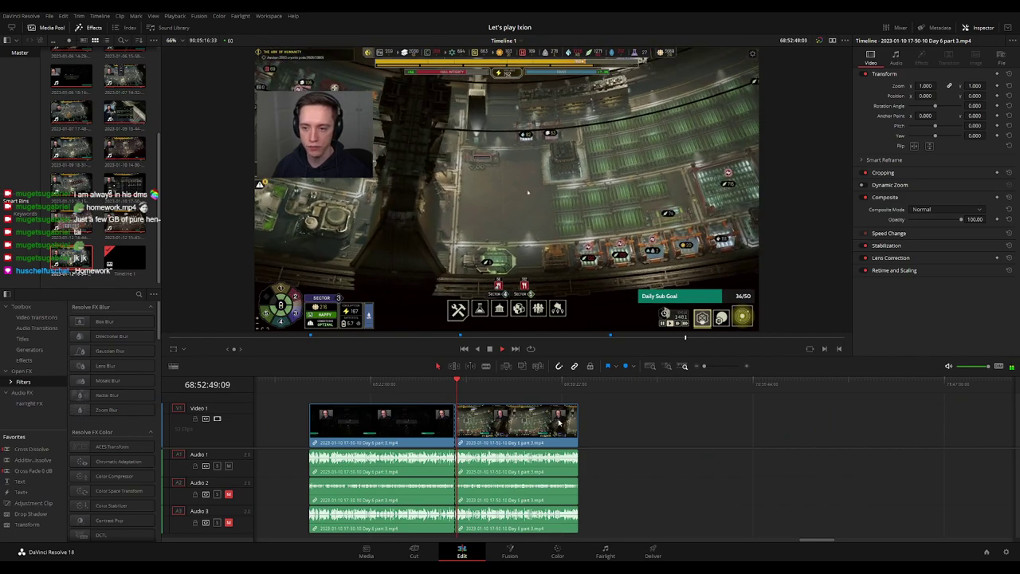
Undo the last change and slide the Day 6 part 3 clip left to the playhead
key(Home)
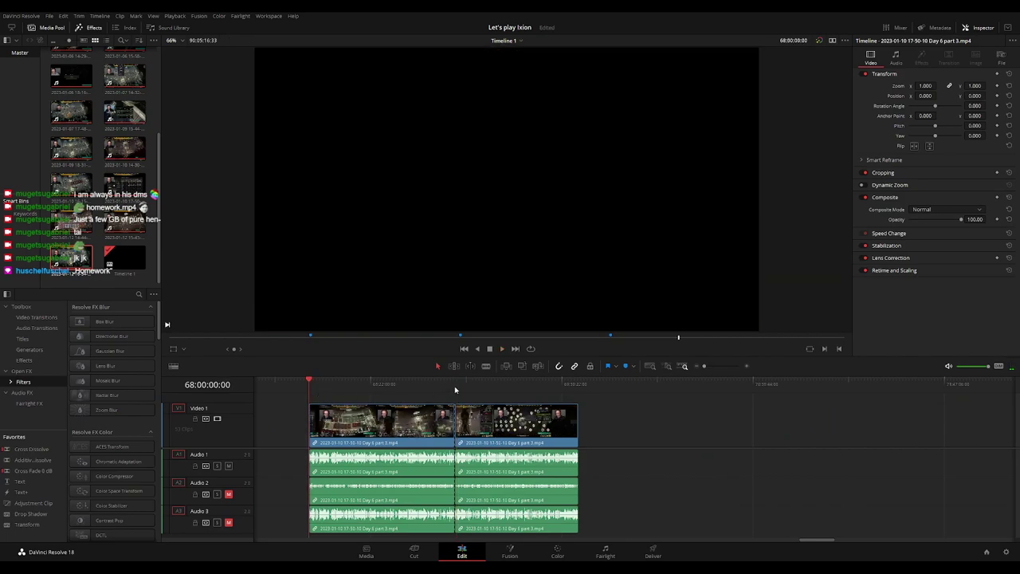
key(ctrl+z)
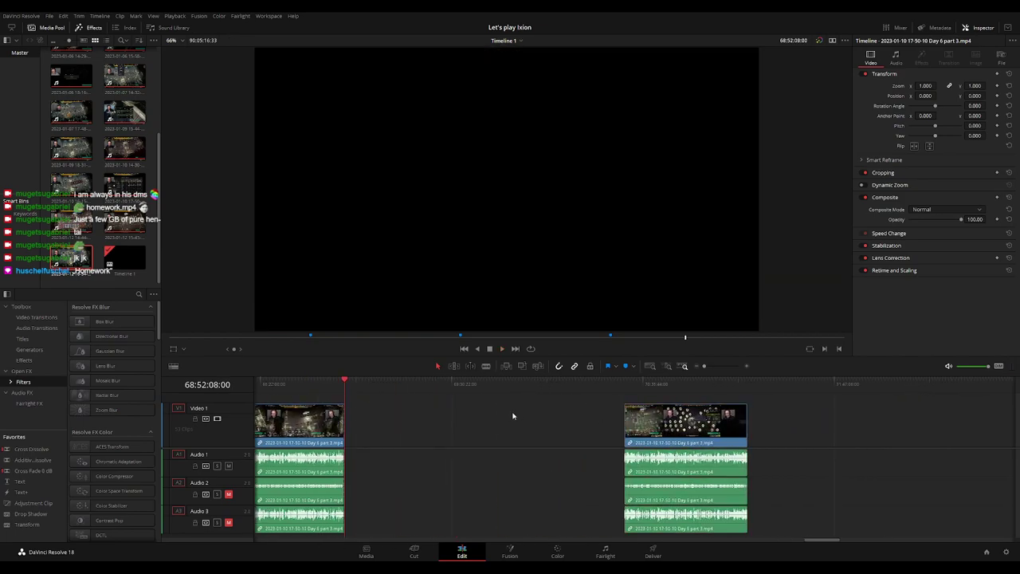
click(513, 416)
drag(391, 386, 535, 391)
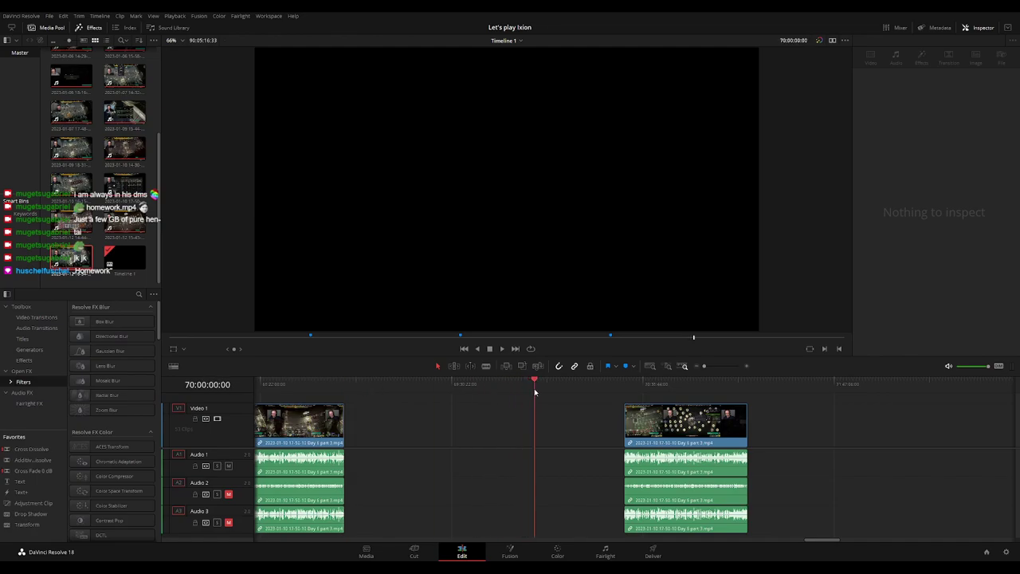
drag(652, 426, 561, 427)
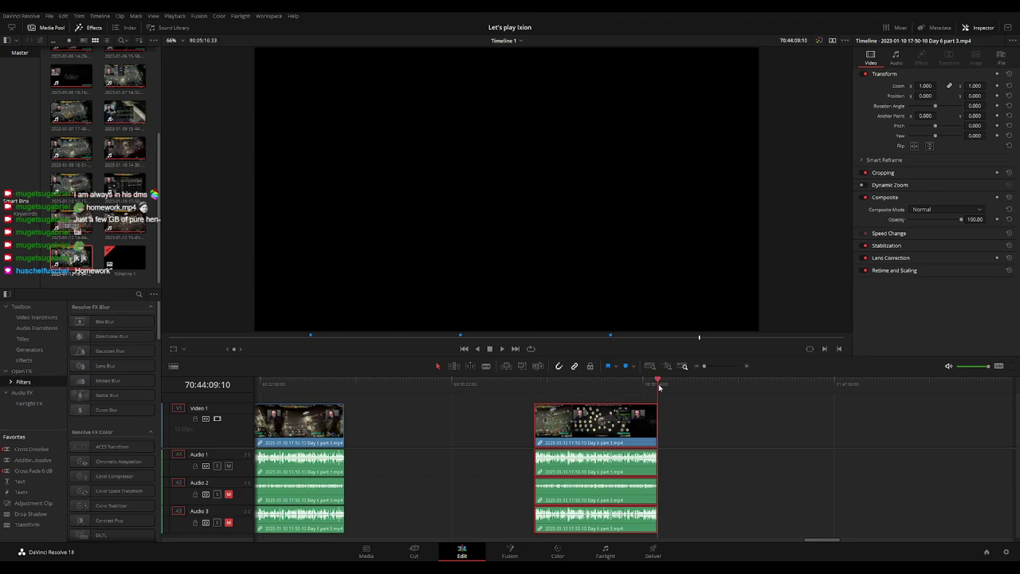
Butt the Day 7 clip against Day 6 part 3 and play back the join
scroll(555, 420, right, 5)
scroll(495, 423, right, 5)
scroll(478, 429, right, 10)
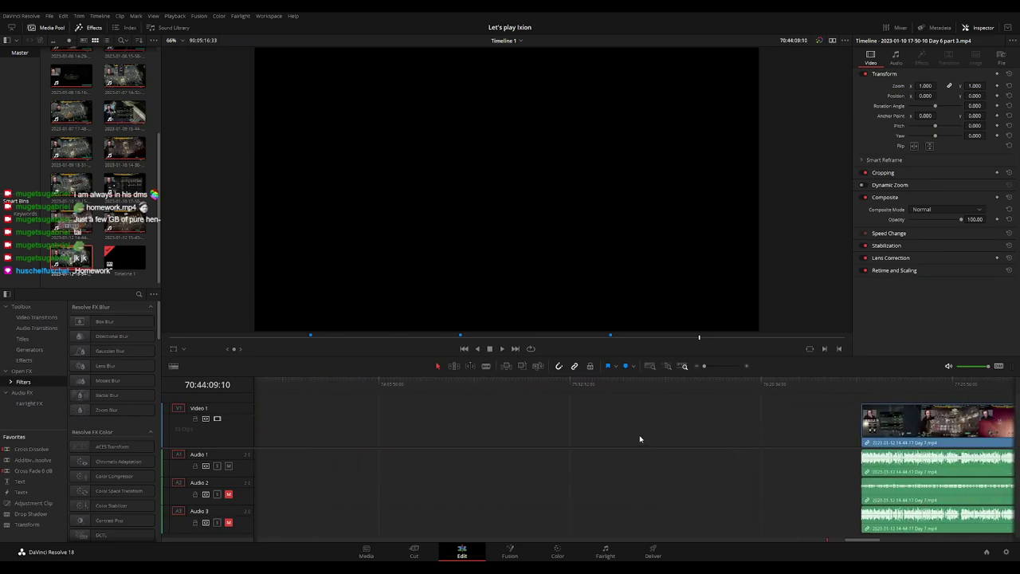
scroll(639, 439, right, 3)
scroll(846, 437, right, 10)
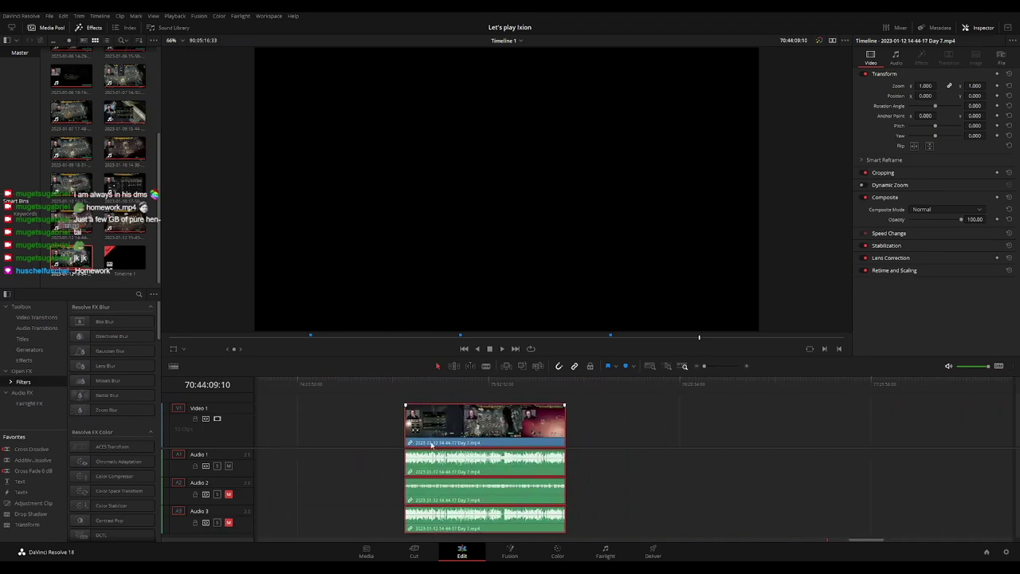
click(310, 425)
scroll(588, 431, left, 12)
drag(898, 429, 520, 427)
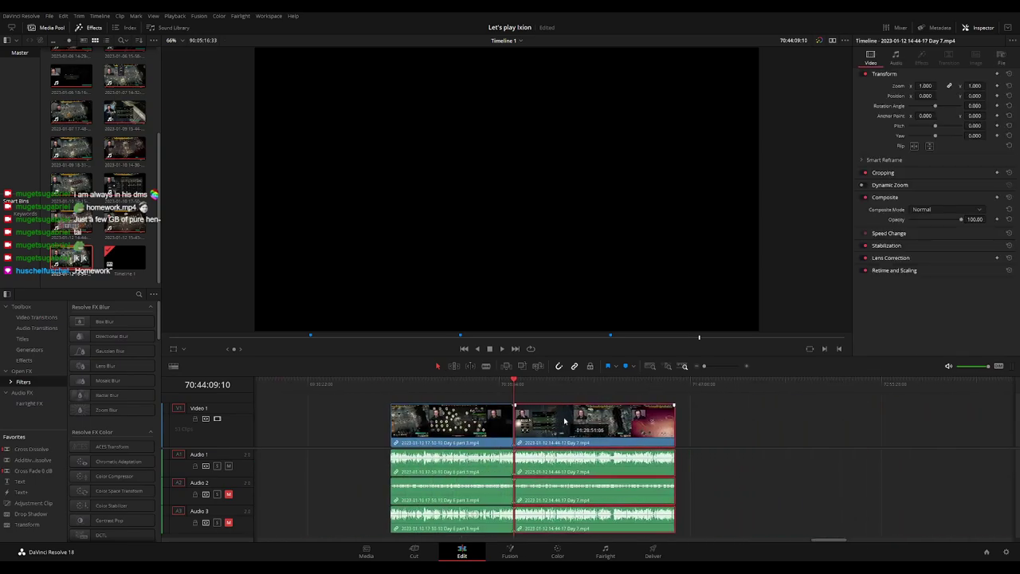
key(ctrl+equal)
key(ctrl+equal)
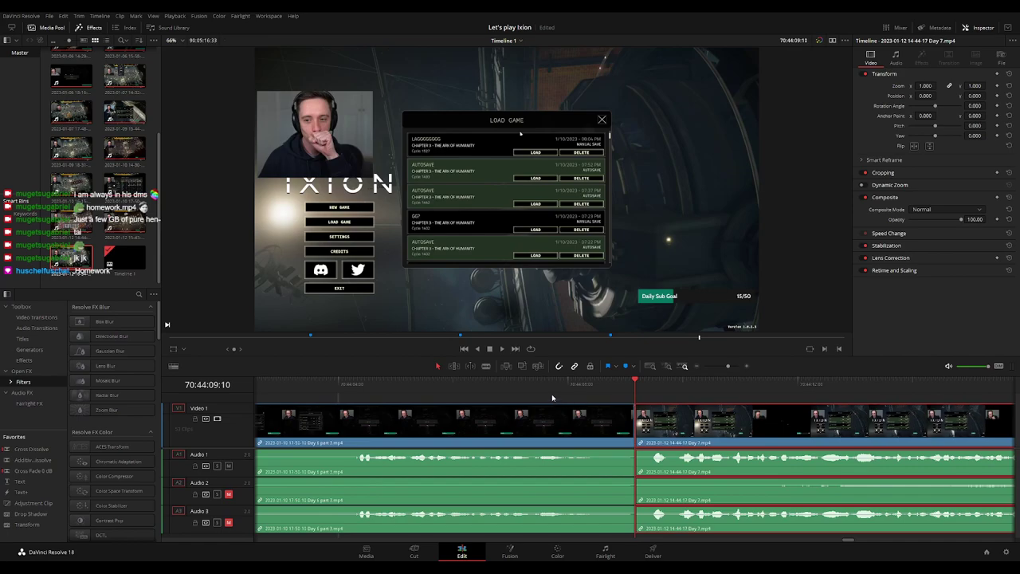
drag(523, 390, 369, 392)
key(space)
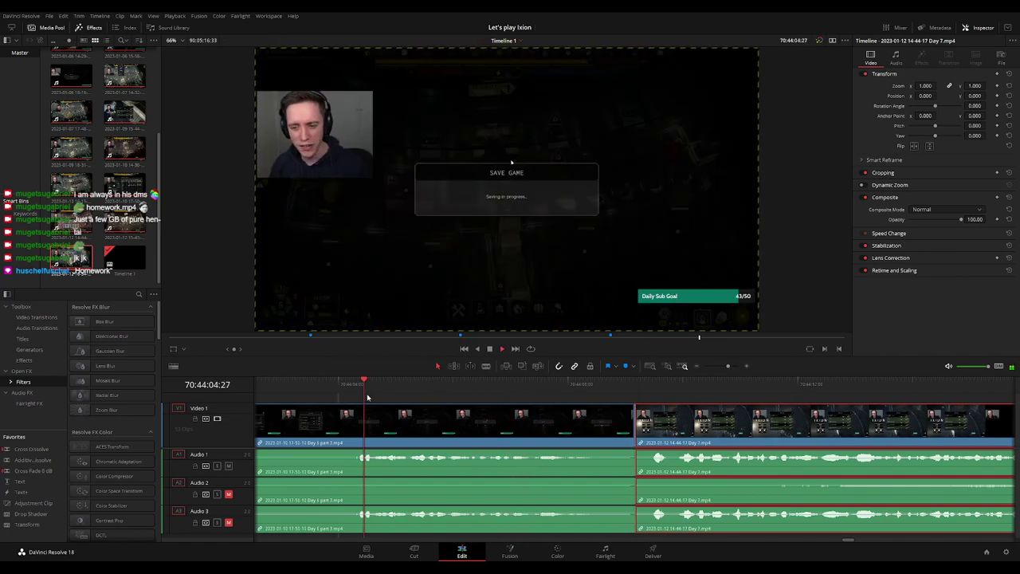
Add a transition at the edit point between Day 6 part 3 and Day 7
click(636, 443)
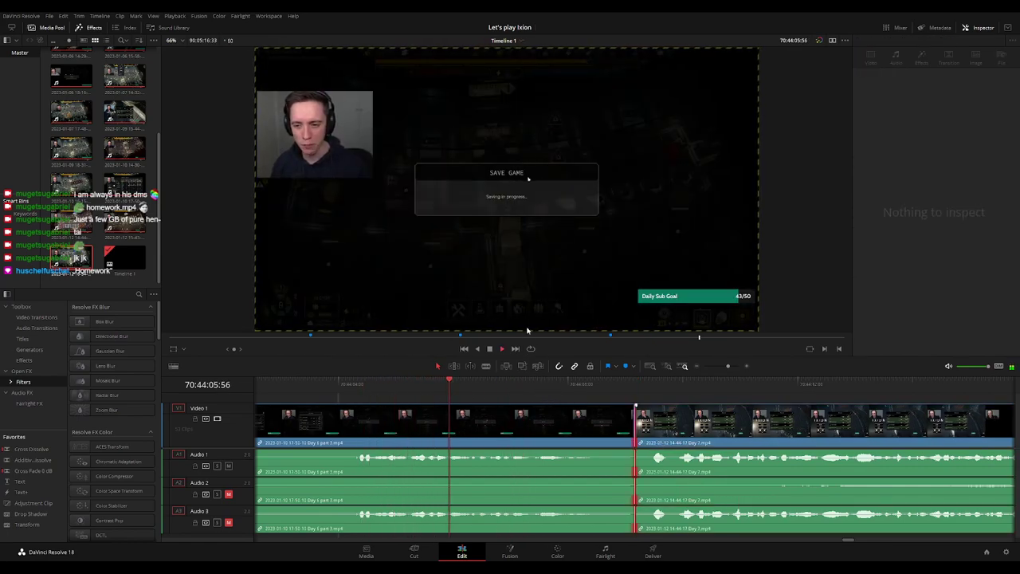
key(ctrl+t)
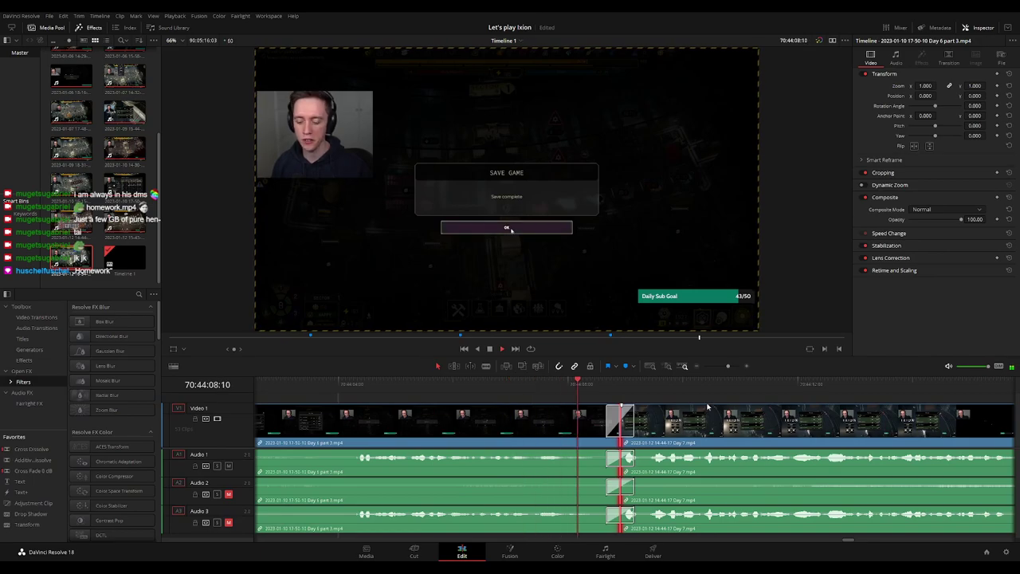
scroll(709, 415, down, 3)
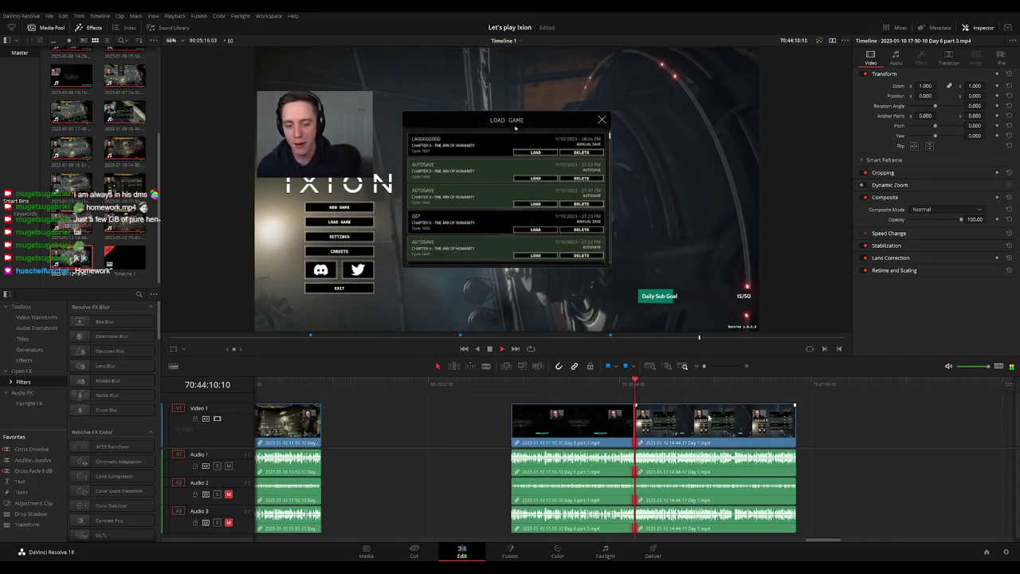
scroll(709, 417, up, 3)
Split the Day 7 clip on all tracks at 70:52:11:00
click(833, 384)
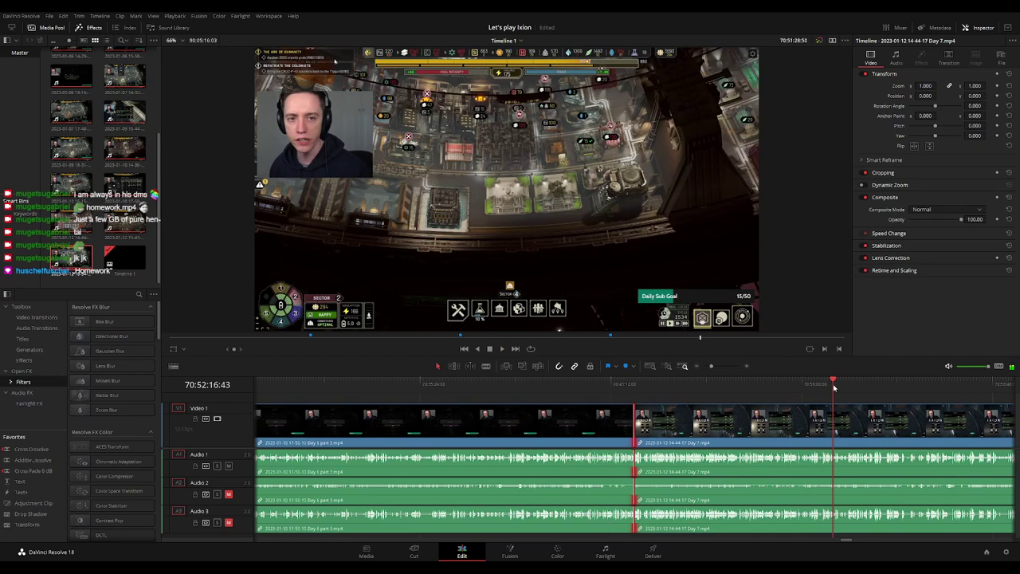
scroll(834, 399, up, 3)
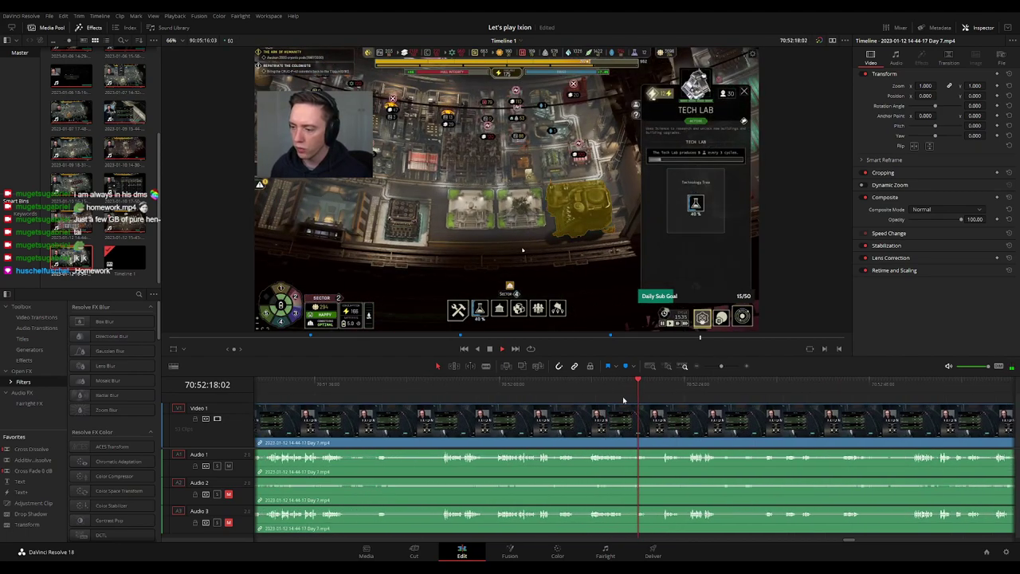
click(591, 391)
click(558, 391)
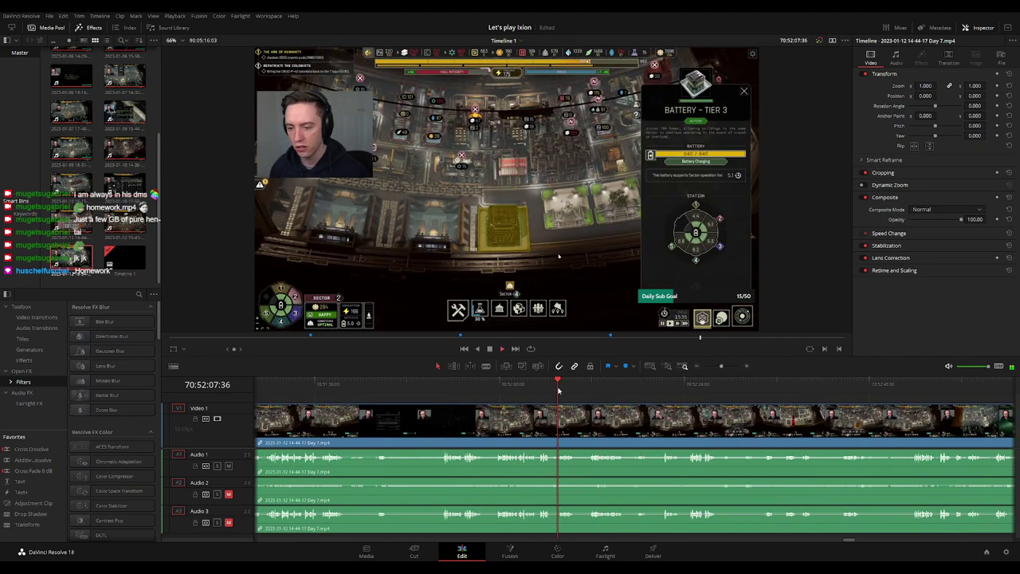
scroll(653, 395, up, 1)
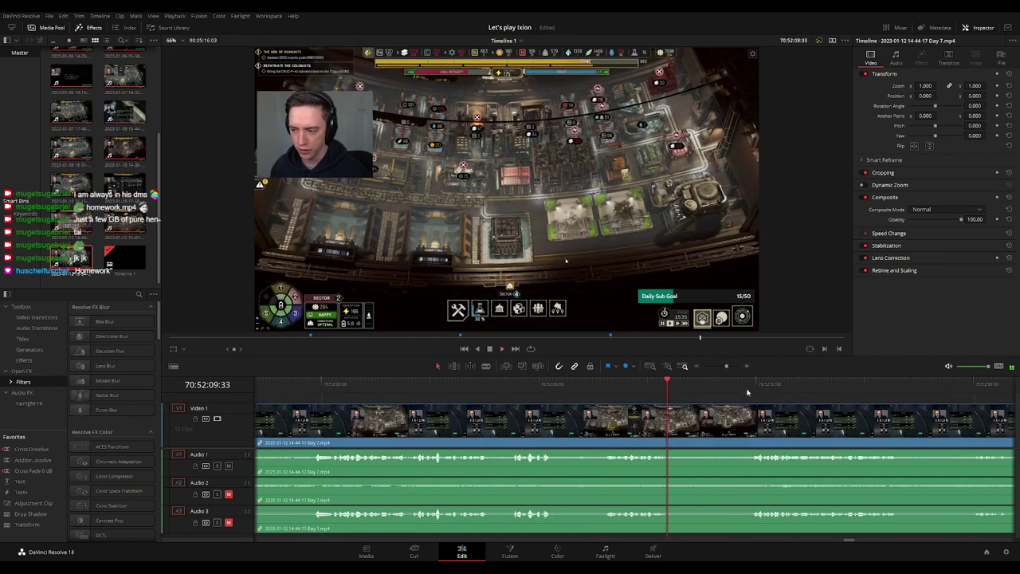
click(747, 392)
drag(747, 392, 720, 396)
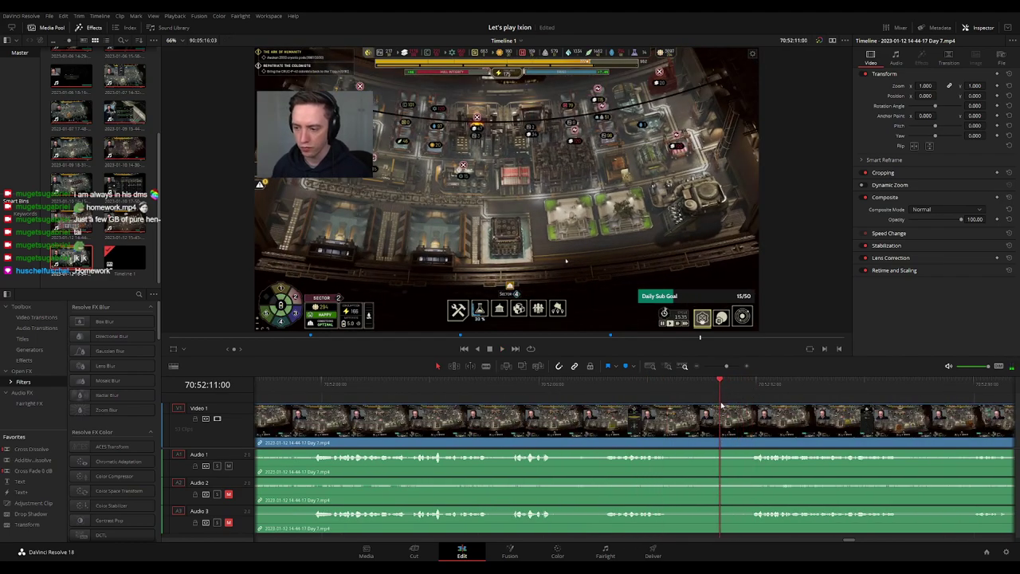
click(726, 422)
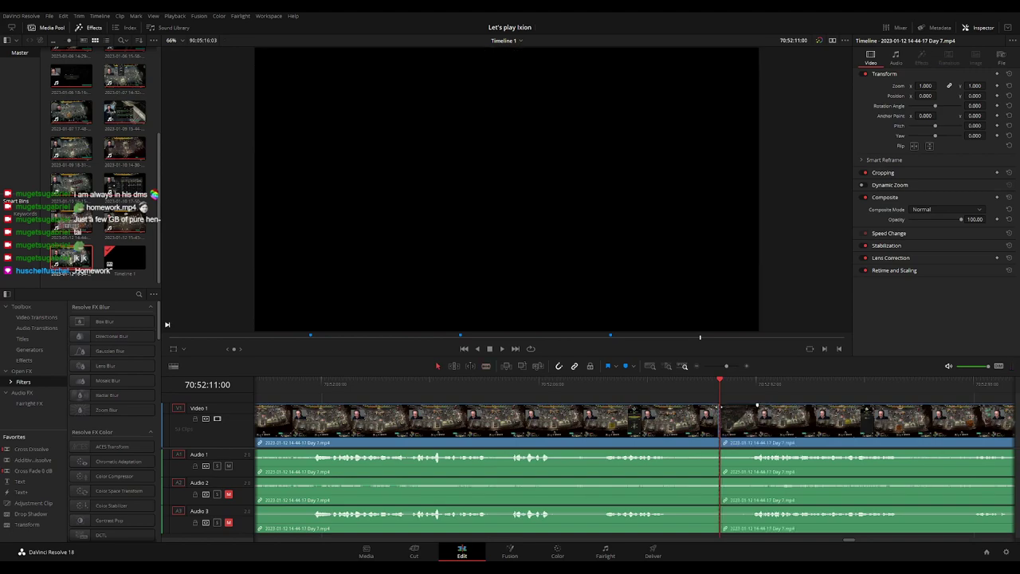
Add fade-outs on Audio 2 and Audio 3 just before the 70:52:11:00 split
click(682, 408)
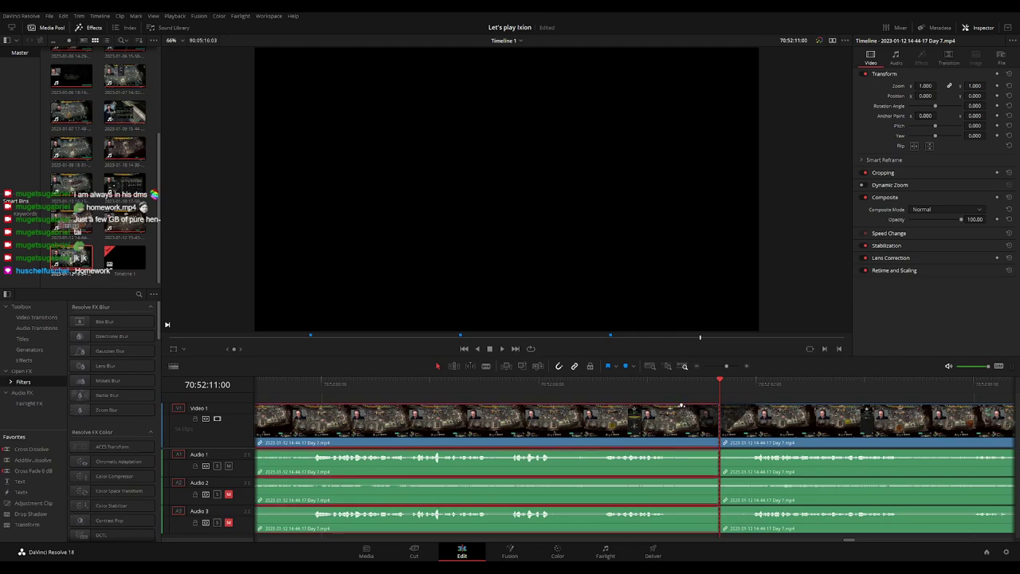
key(ctrl+shift+a)
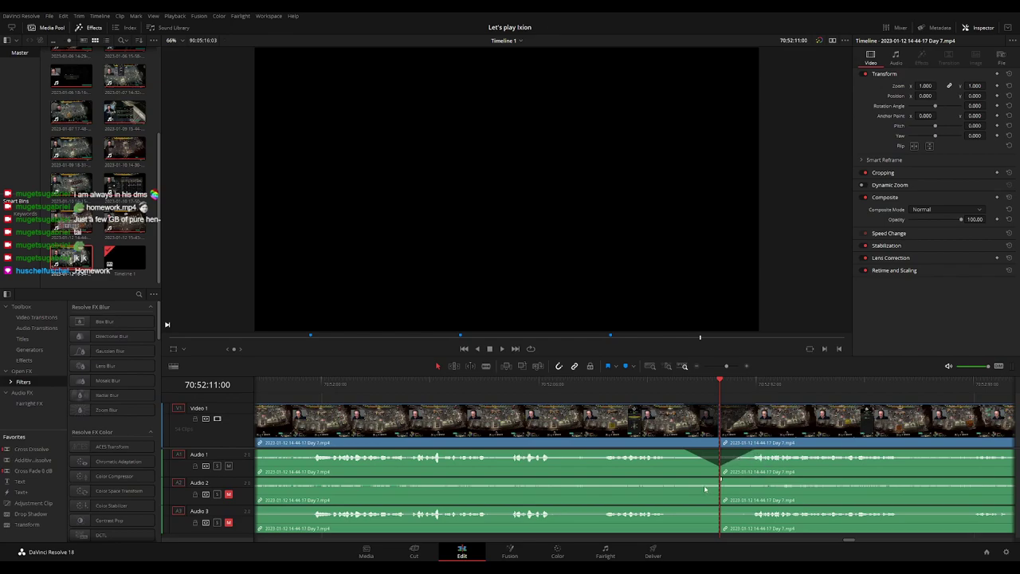
mouse_move(719, 480)
mouse_down()
mouse_move(696, 480)
mouse_move(750, 480)
mouse_up()
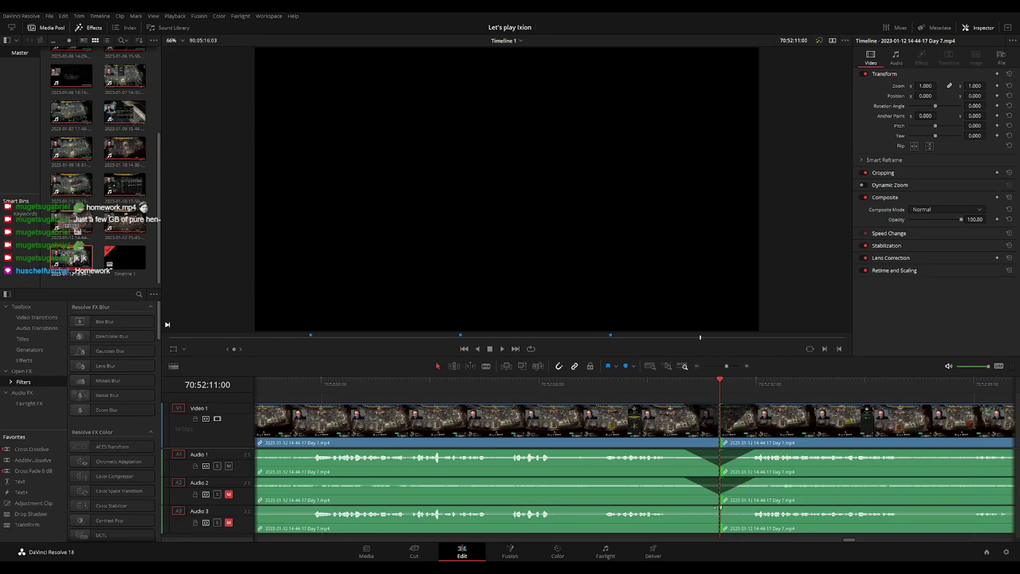
drag(687, 508, 683, 508)
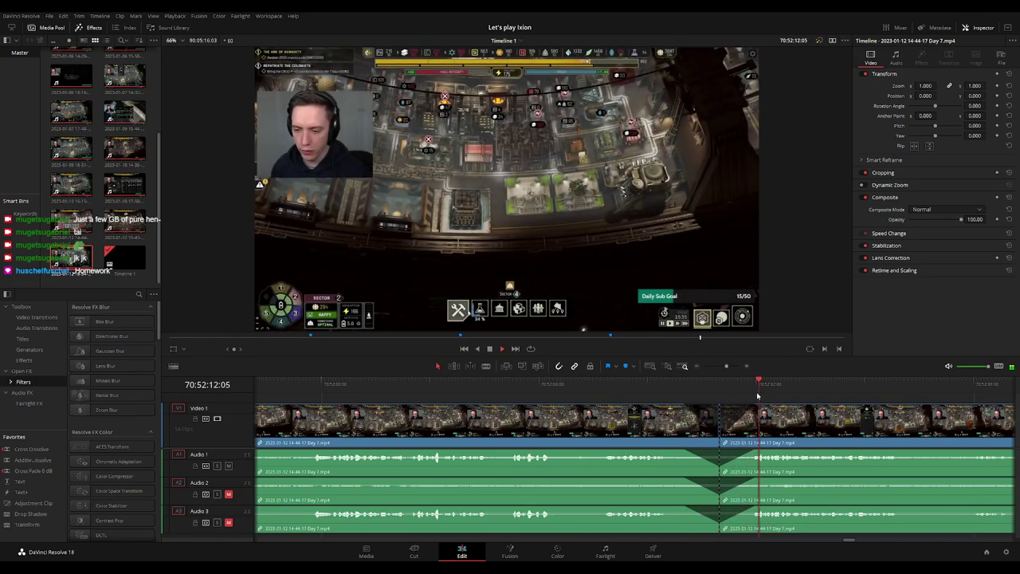
Move the later Day 7 section to start near 72:00:00:00 and attach Day 7 part 2 after it
key(ctrl+z)
scroll(736, 425, down, 3)
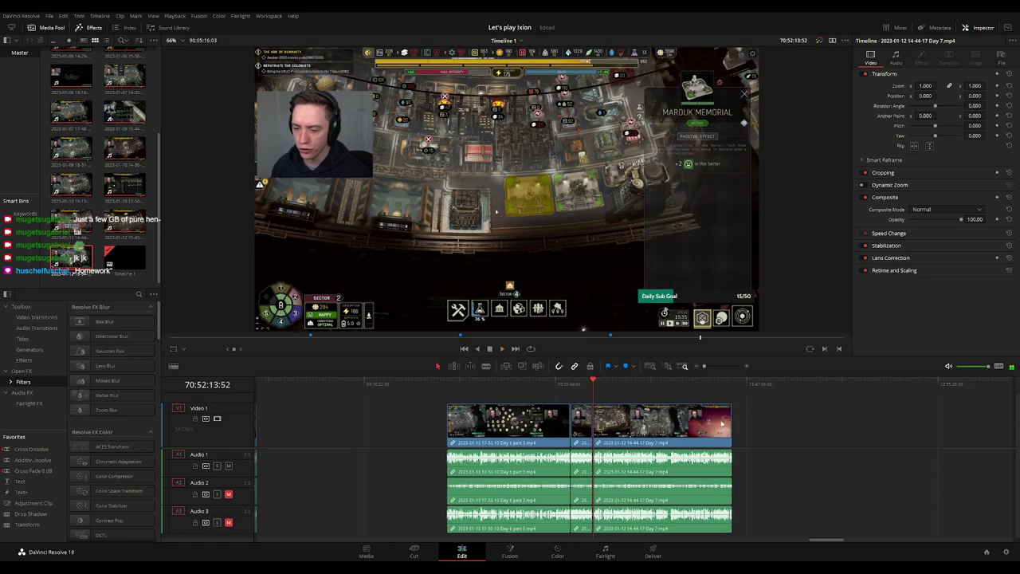
click(394, 391)
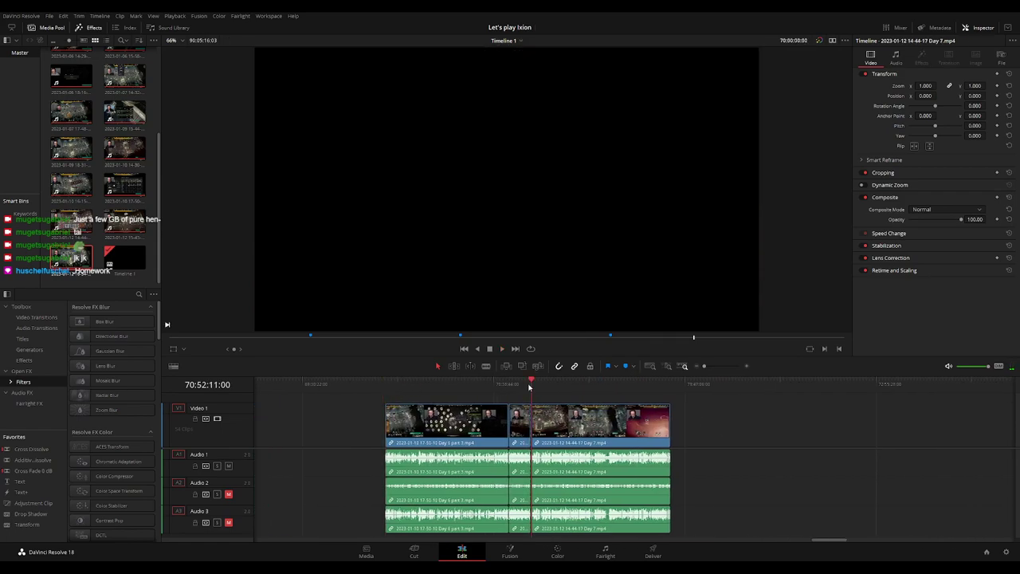
drag(459, 430, 743, 428)
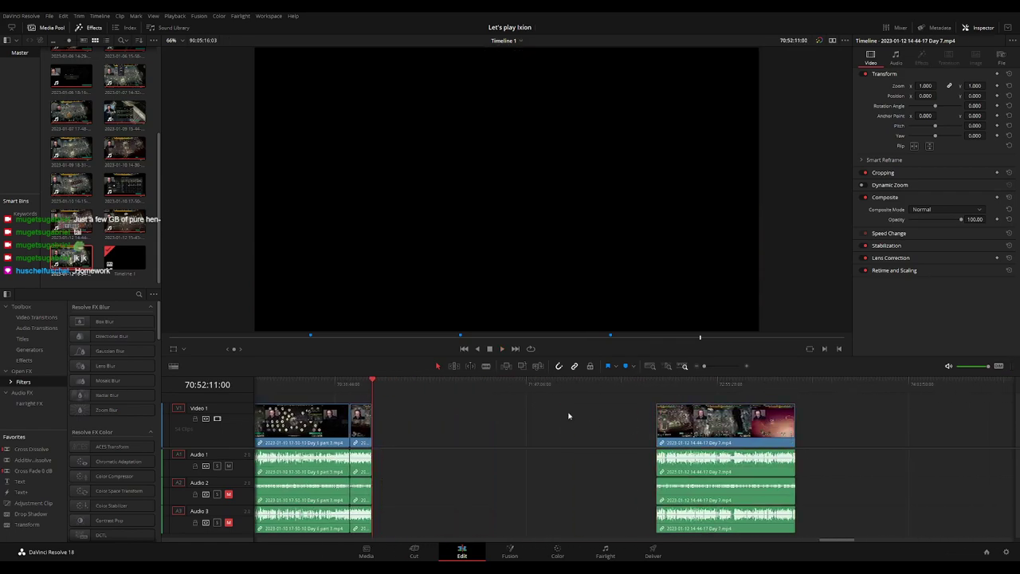
click(510, 416)
drag(377, 391, 562, 402)
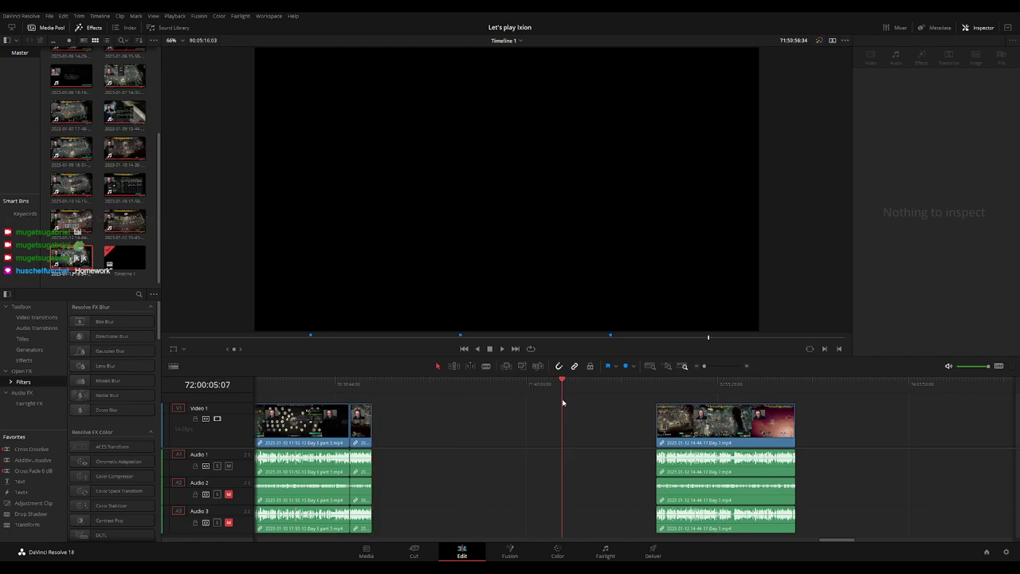
scroll(635, 410, up, 3)
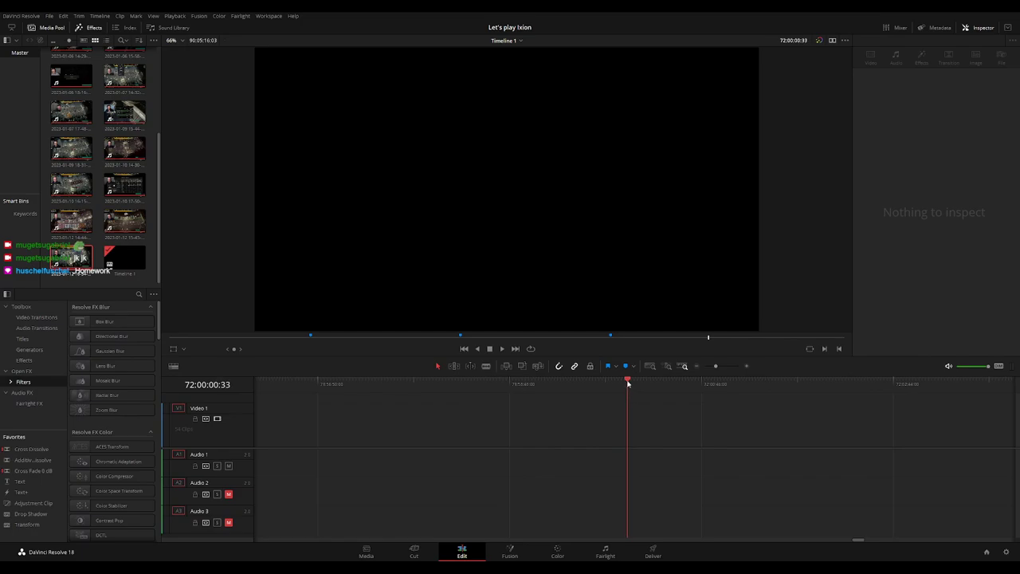
click(627, 385)
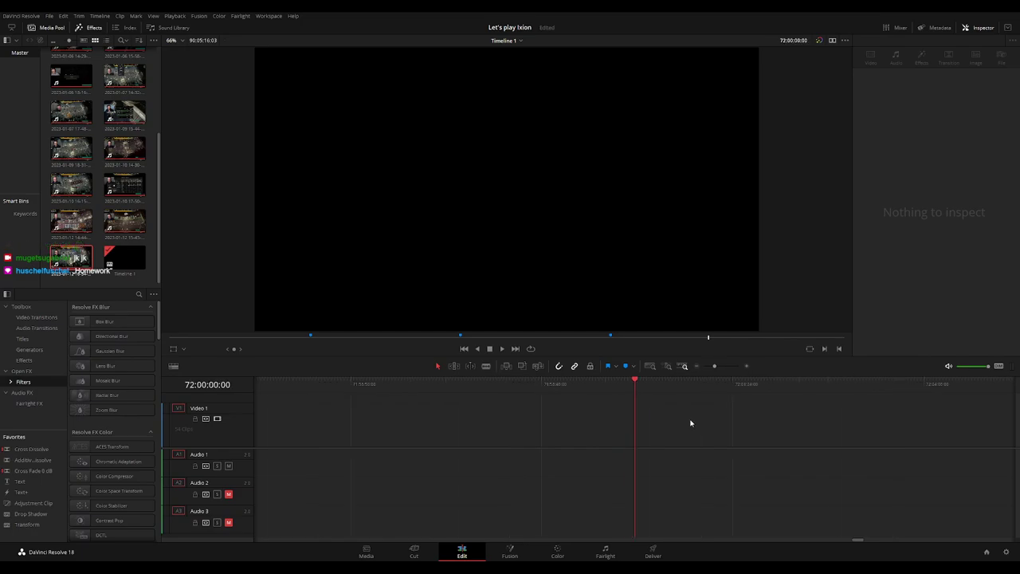
scroll(690, 422, down, 3)
drag(779, 431, 685, 431)
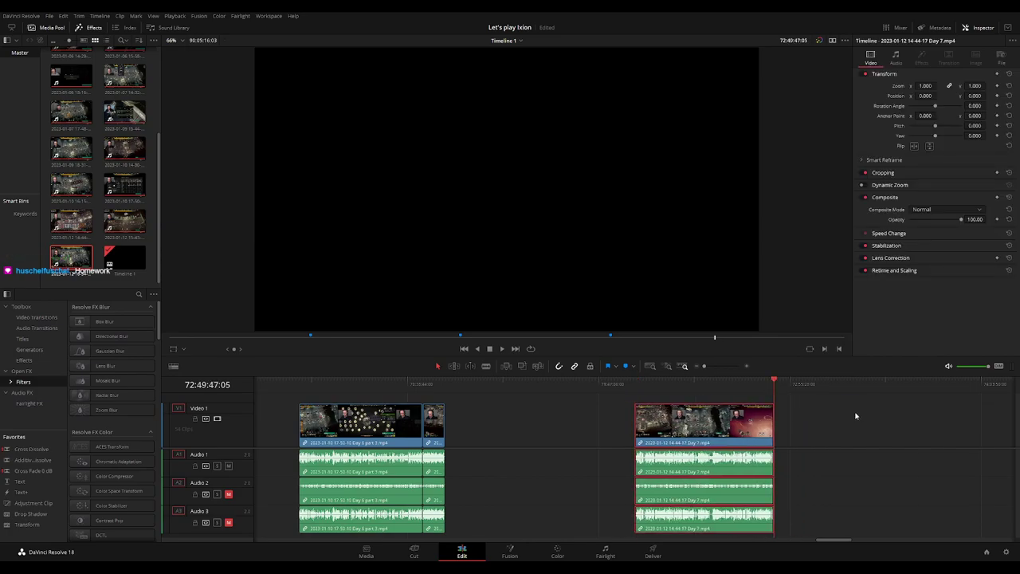
scroll(857, 416, right, 3)
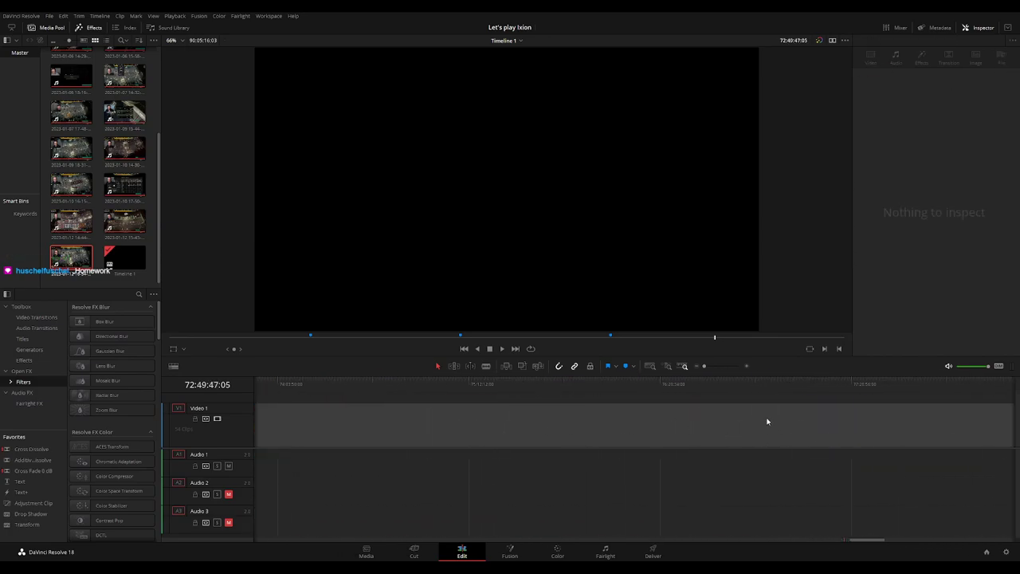
scroll(718, 431, left, 5)
drag(668, 436, 736, 405)
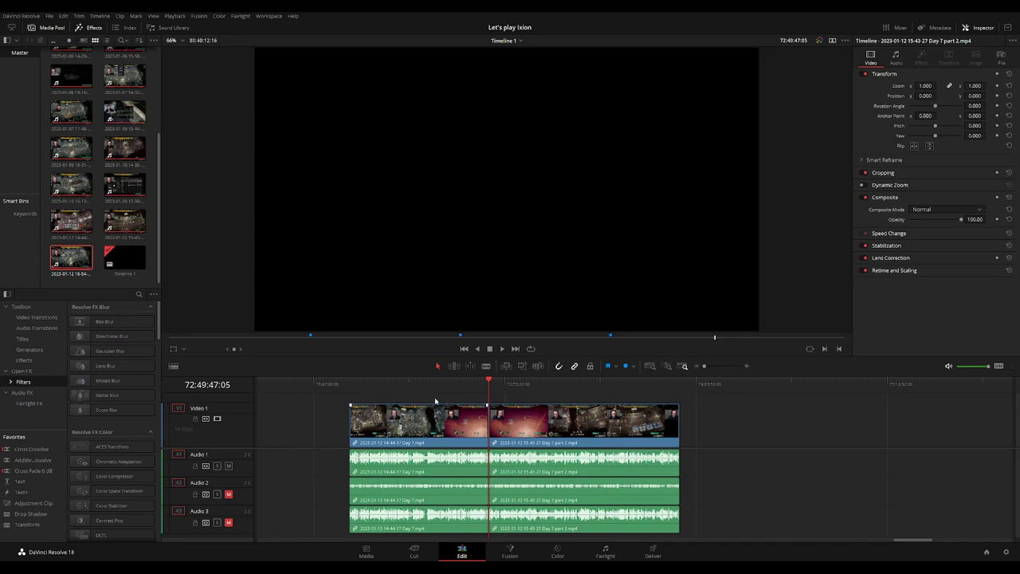
Play the join between the recordings and skim into part 2 near 72:51:59:16
click(349, 385)
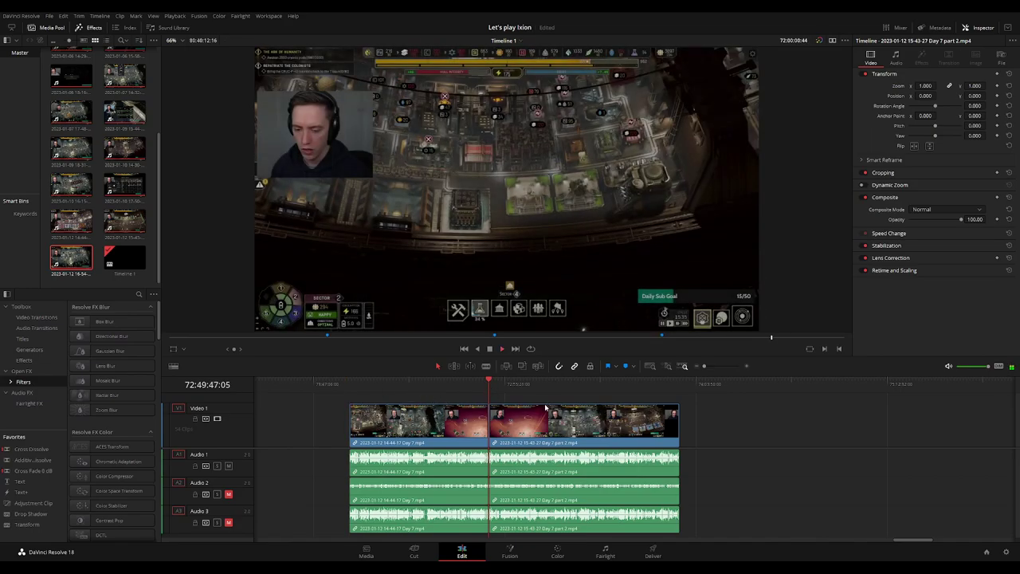
click(490, 384)
scroll(667, 404, up, 3)
key(space)
click(603, 385)
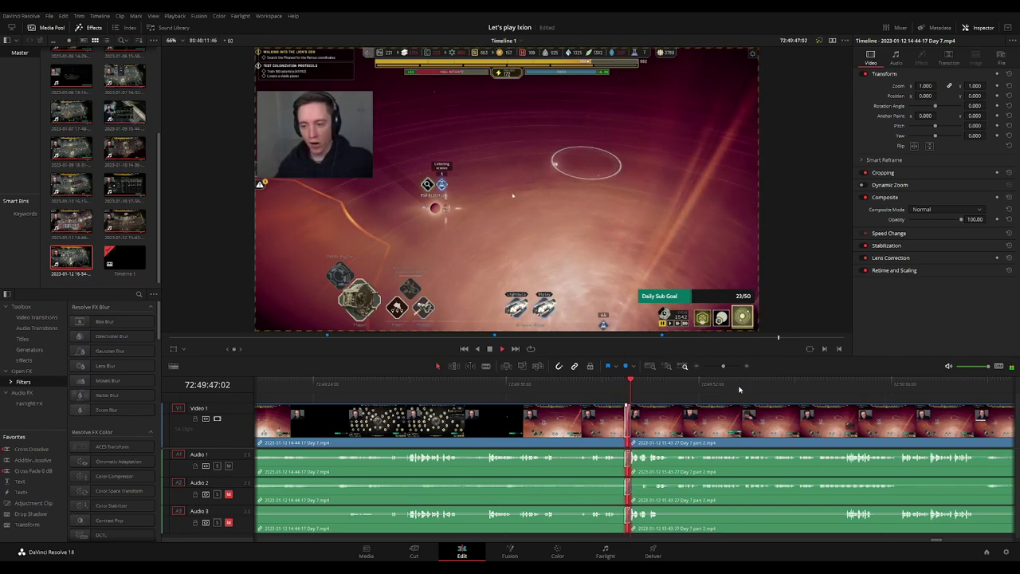
key(ctrl+z)
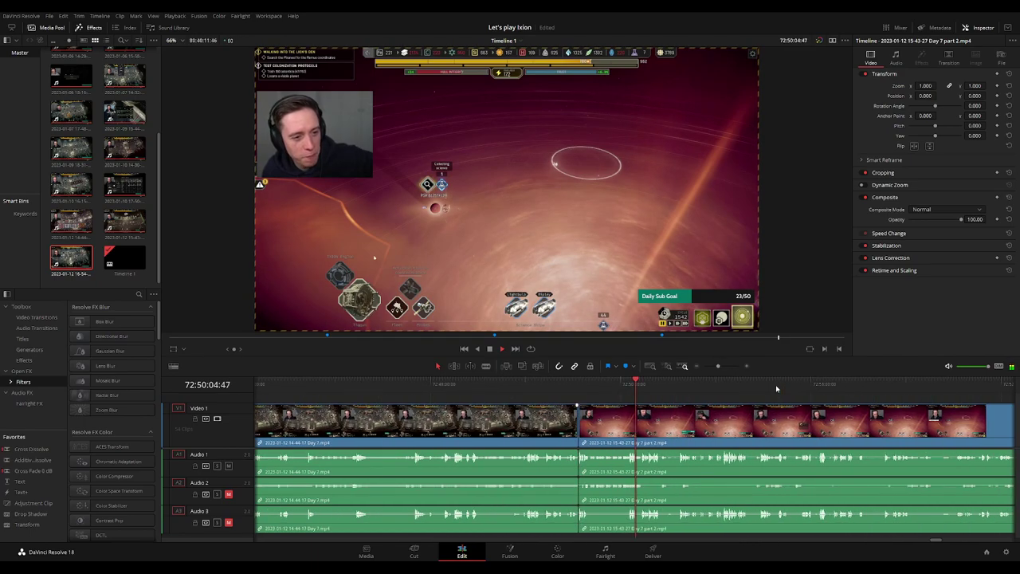
key(ctrl+z)
key(ctrl+z)
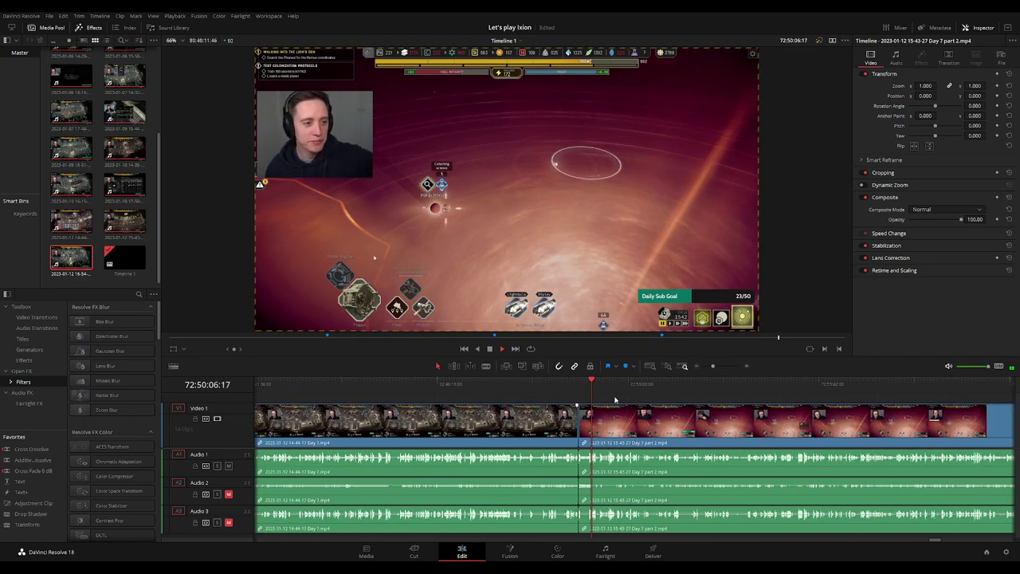
click(606, 386)
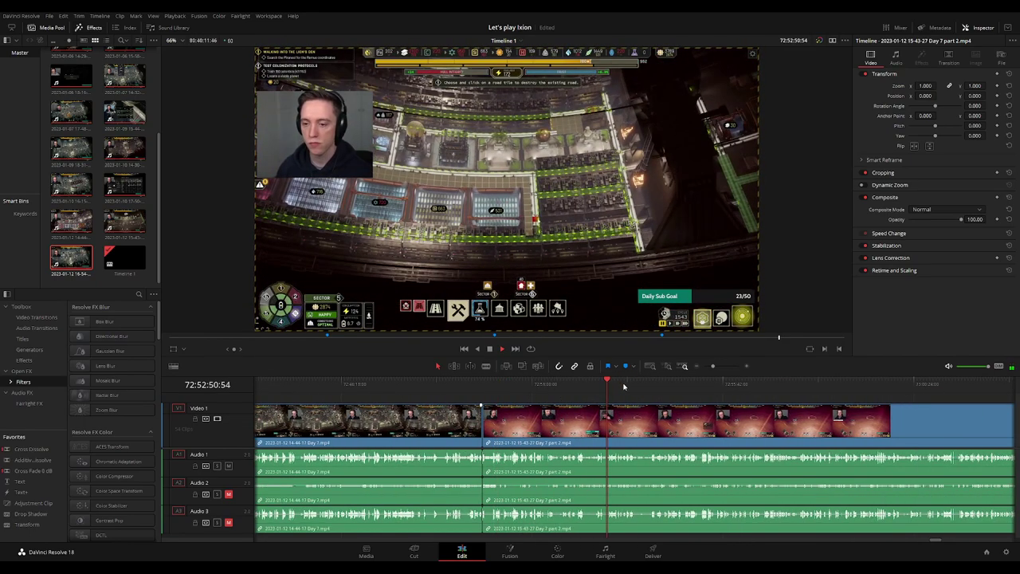
key(ctrl+z)
click(467, 386)
scroll(632, 412, left, 3)
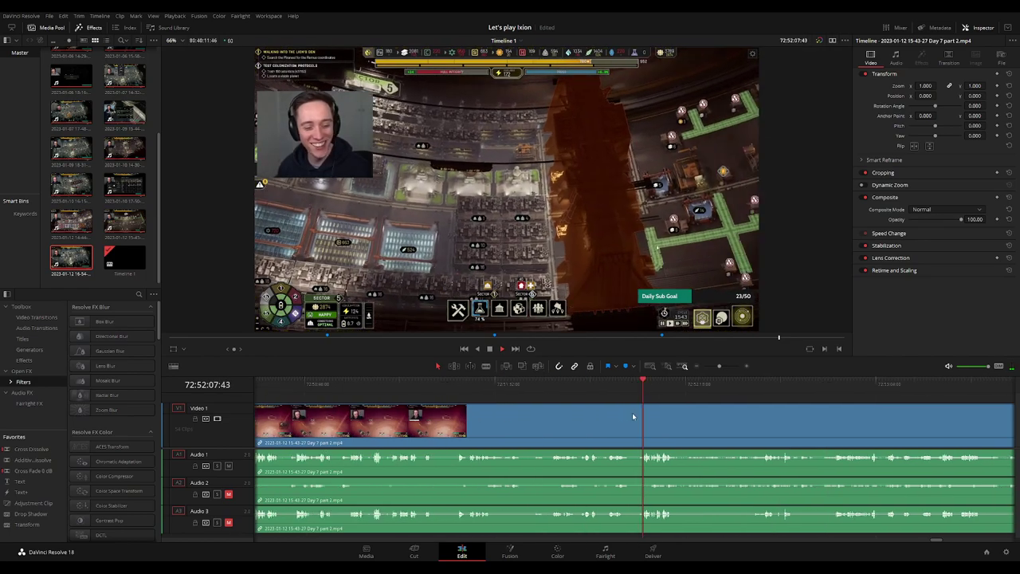
click(612, 387)
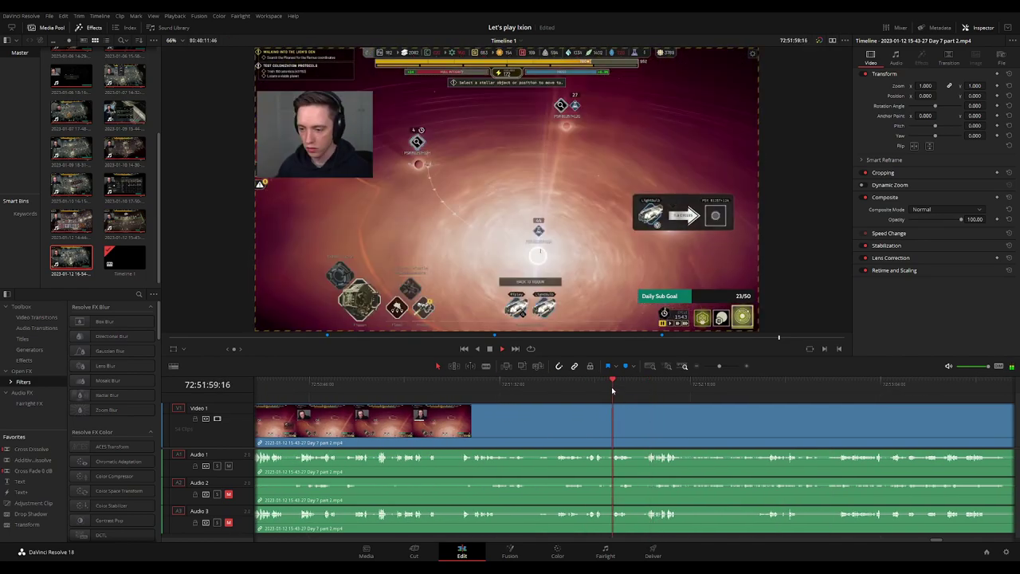
scroll(725, 409, down, 2)
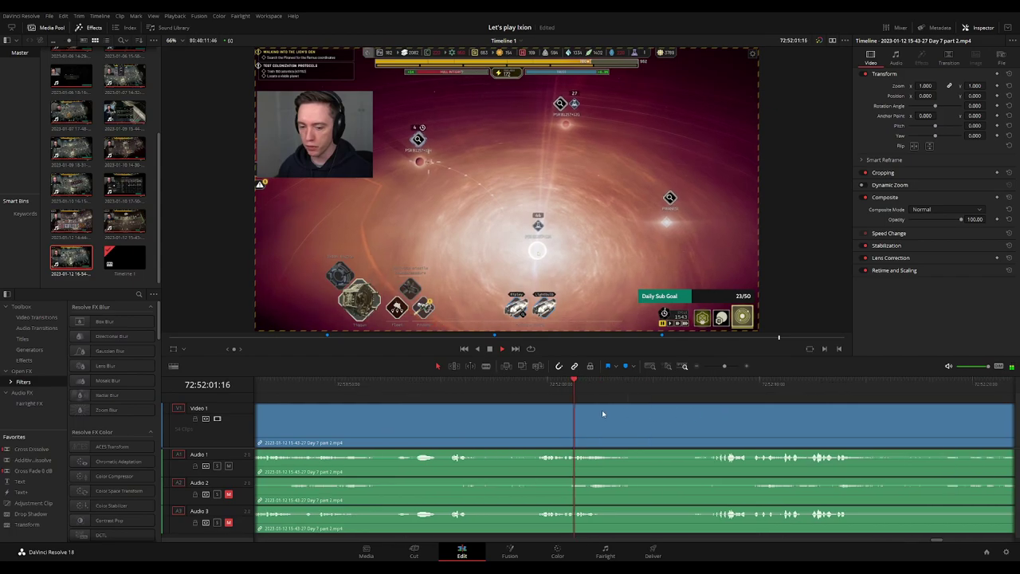
Split all tracks of Day 7 part 2 at 72:52:06:30
click(611, 386)
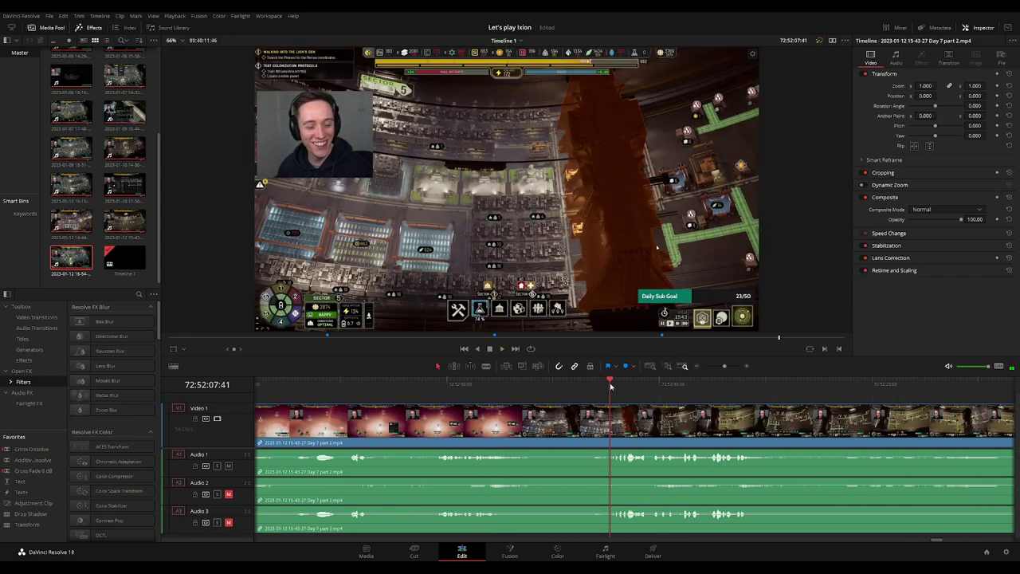
drag(612, 386, 584, 389)
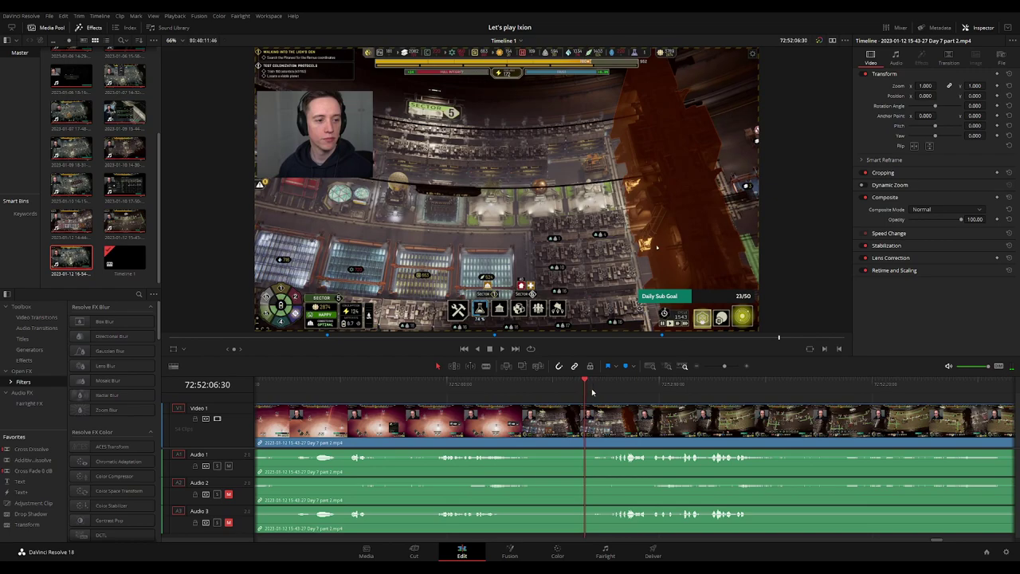
key(ctrl+b)
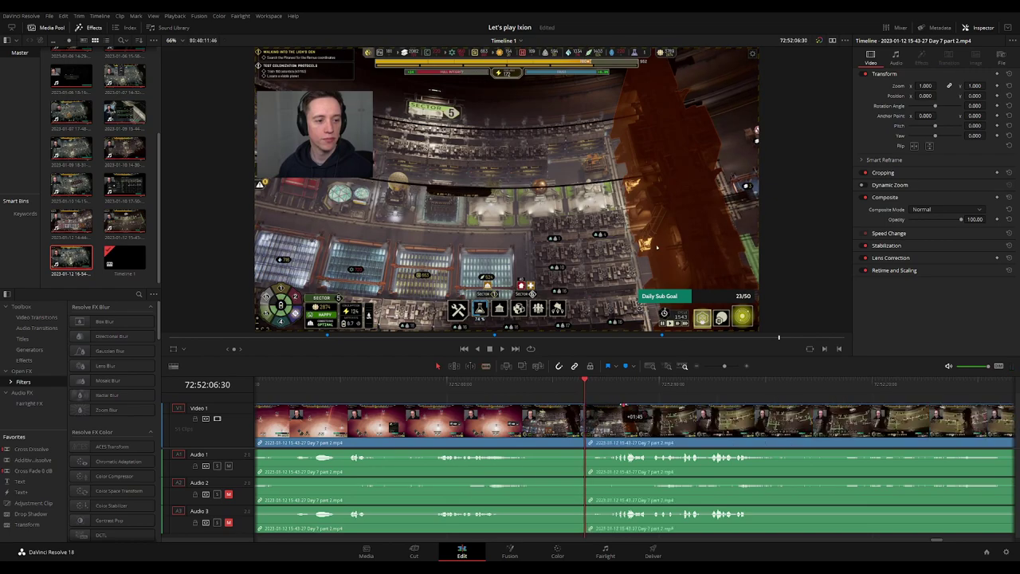
Add fade-outs on Audio 1–3 and fade-ins on Audio 1 and 3 at the cut
drag(607, 405, 594, 408)
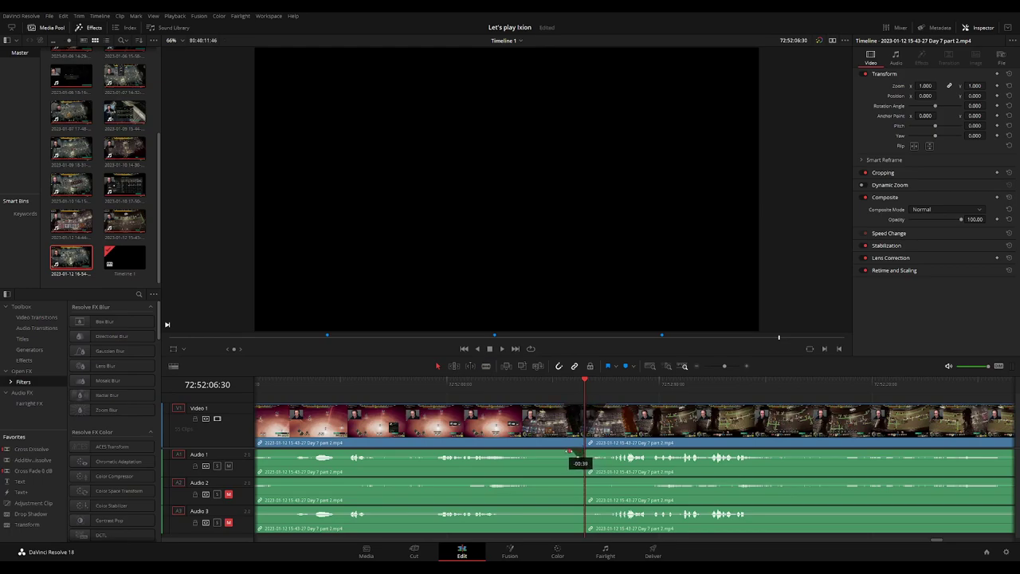
mouse_move(563, 452)
mouse_down()
mouse_move(639, 444)
mouse_move(694, 453)
mouse_up()
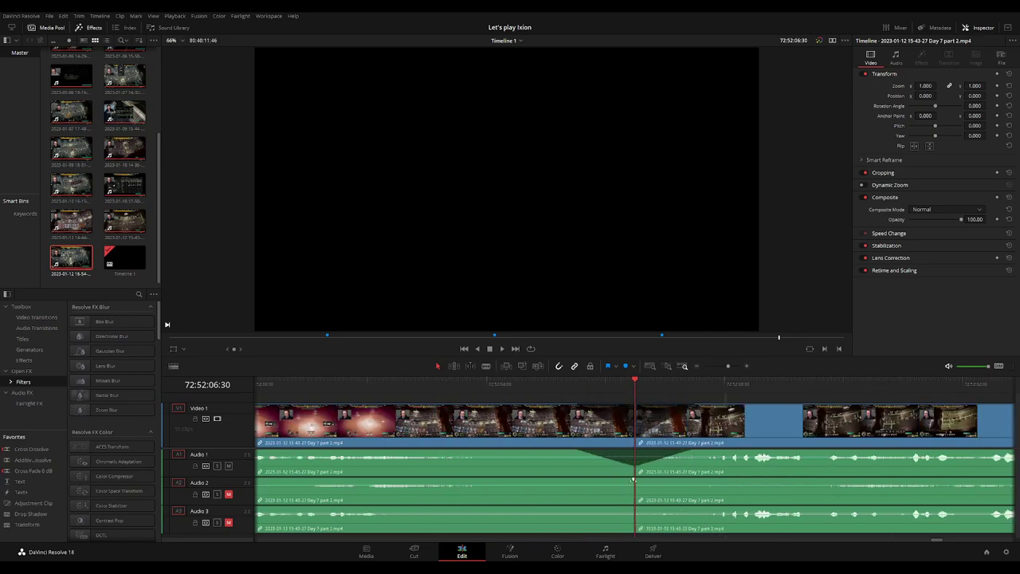
mouse_move(634, 480)
mouse_down()
mouse_move(578, 481)
mouse_move(698, 479)
mouse_up()
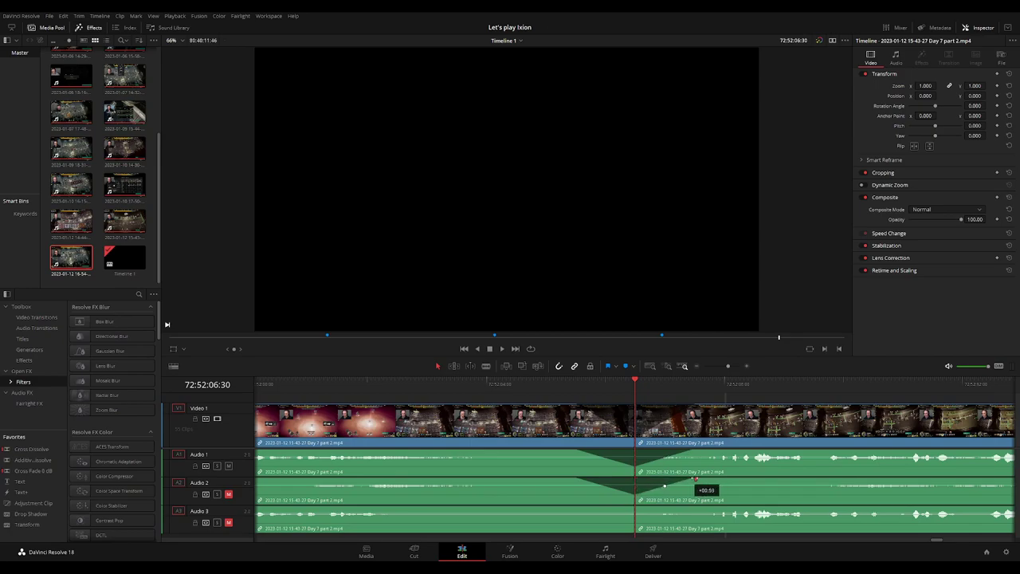
drag(635, 508, 572, 508)
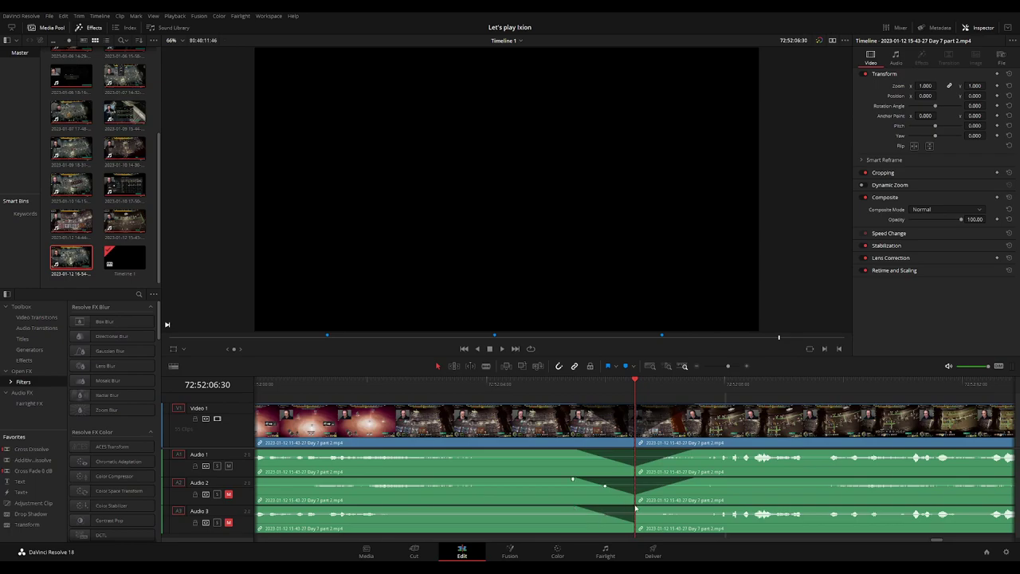
drag(637, 507, 694, 508)
Play back across the new audio fades at the 72:52:06:30 cut
key(space)
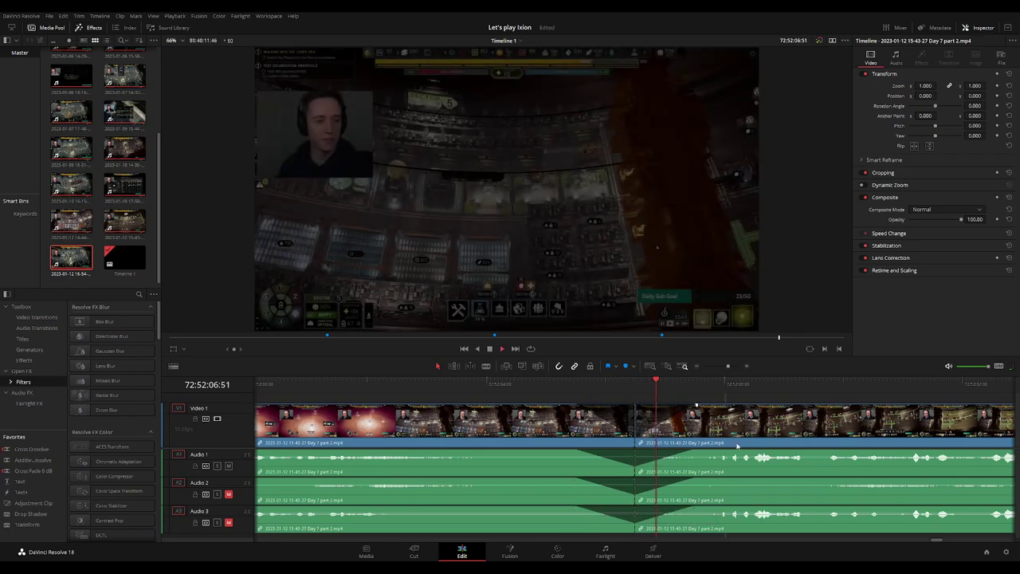
scroll(659, 405, down, 3)
scroll(661, 408, down, 2)
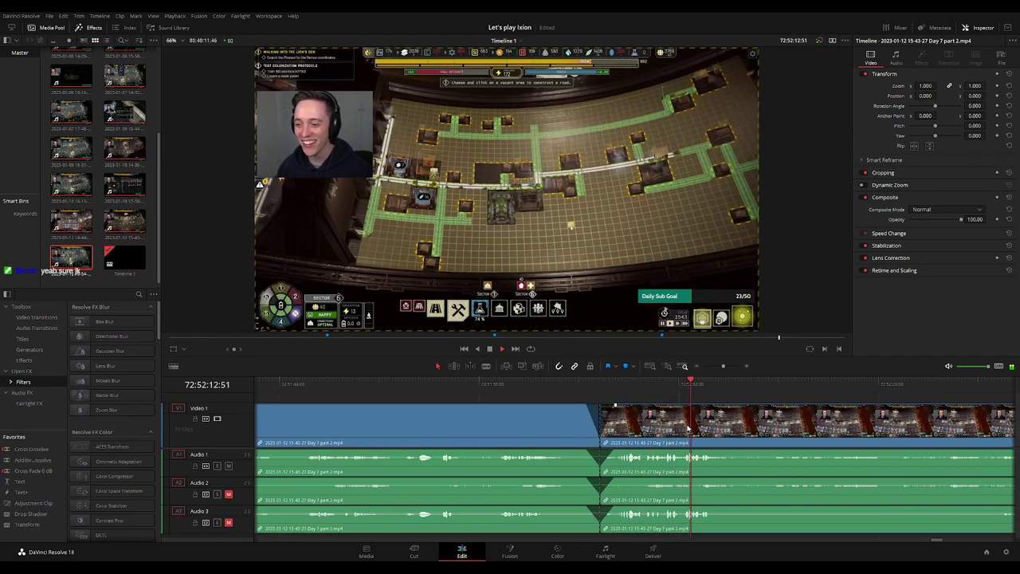
scroll(692, 429, down, 3)
scroll(694, 426, down, 2)
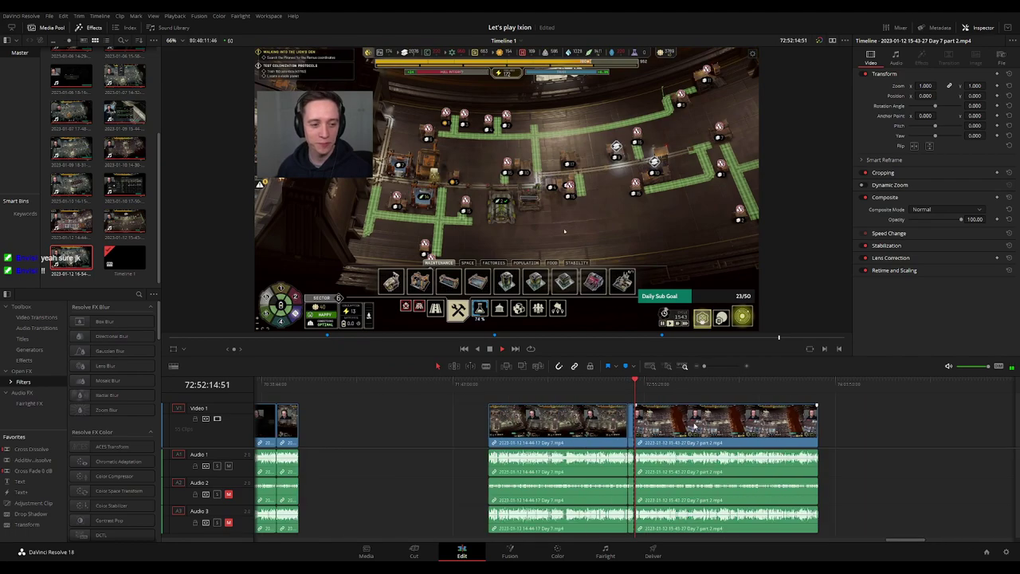
key(space)
scroll(607, 425, down, 2)
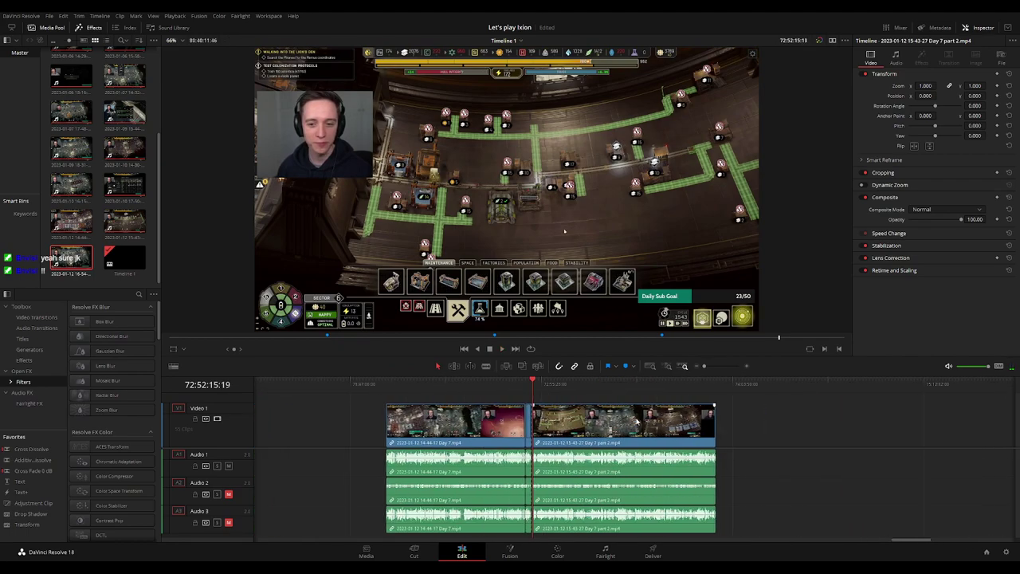
Slide the later part 2 piece right so it starts at 74:00:00:00
mouse_move(691, 425)
mouse_down()
mouse_move(670, 425)
mouse_move(800, 425)
mouse_up()
click(522, 405)
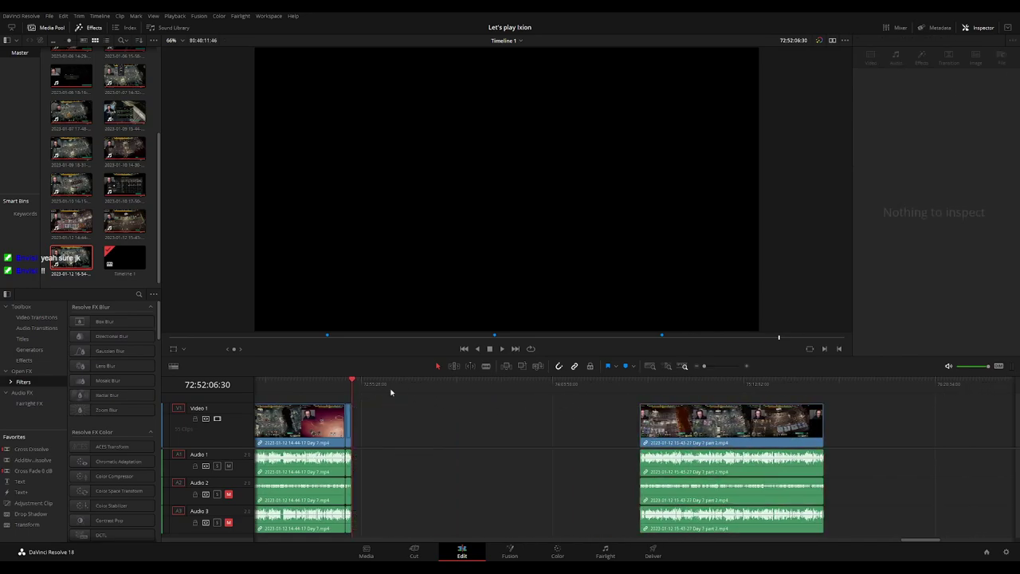
drag(380, 387, 542, 397)
drag(682, 428, 584, 429)
Scrub the moved clip to 74:52:32:30 and blade all tracks there
scroll(717, 421, right, 3)
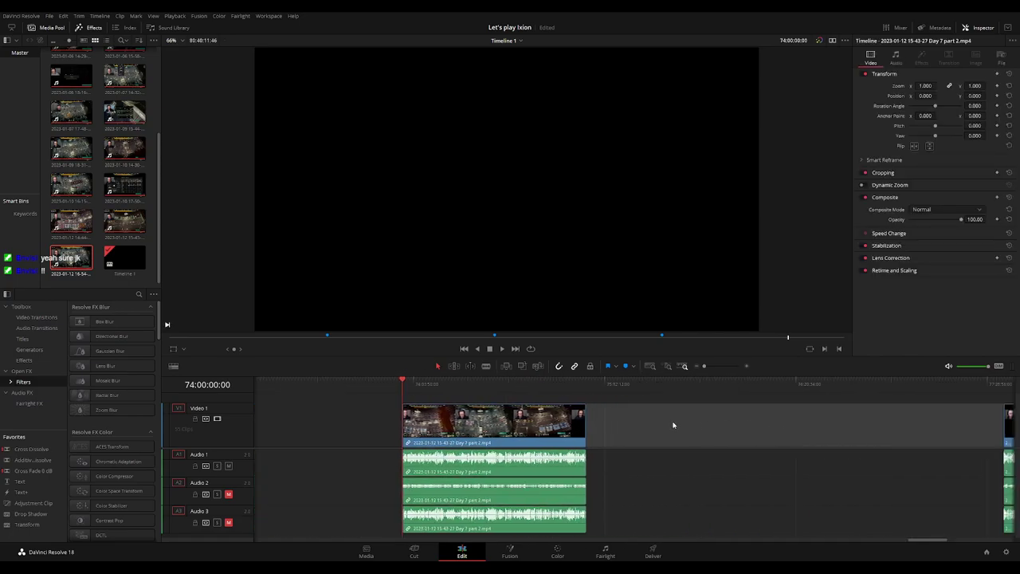
key(space)
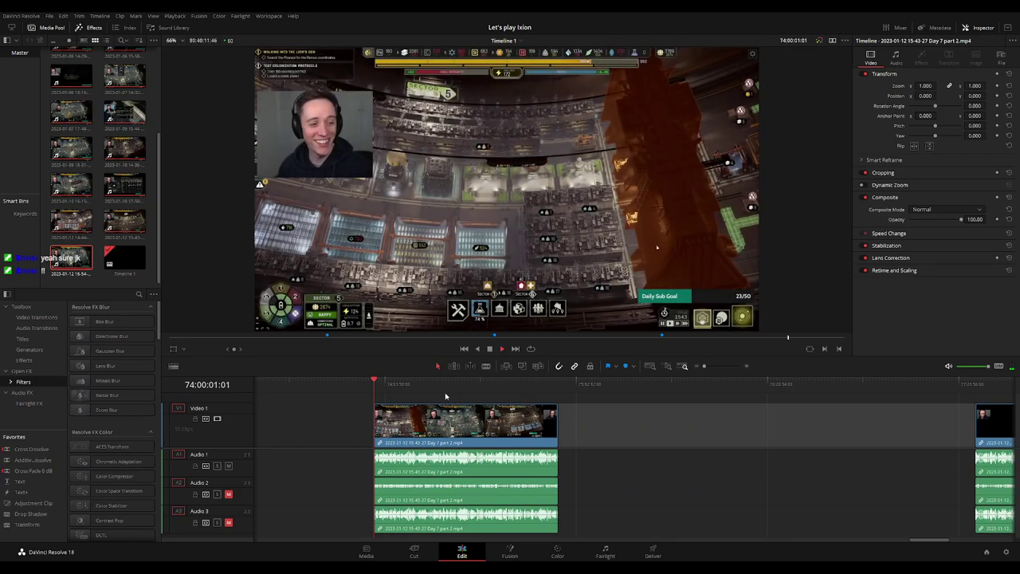
drag(390, 389, 523, 390)
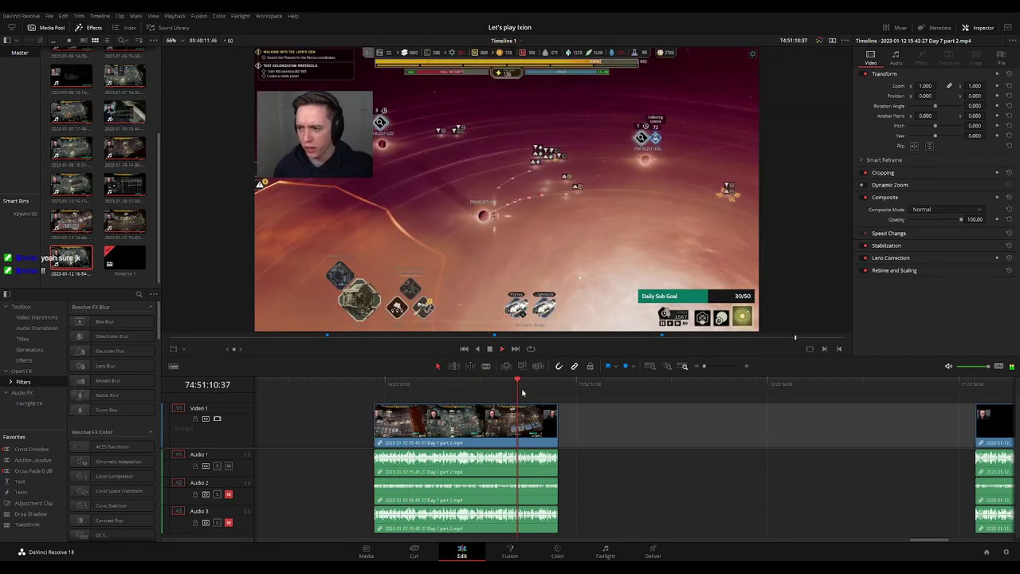
scroll(523, 390, up, 3)
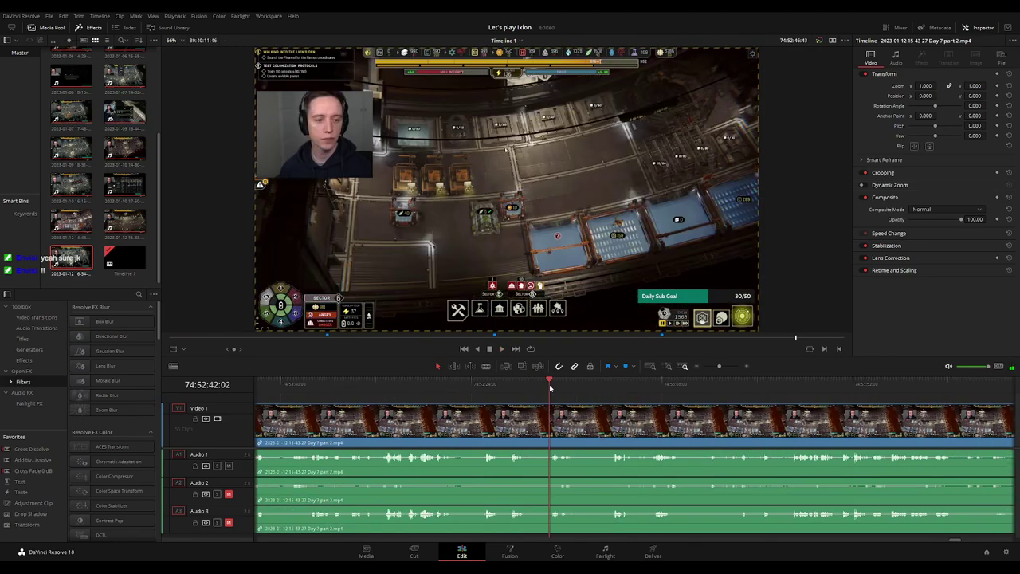
drag(523, 391, 551, 389)
click(484, 389)
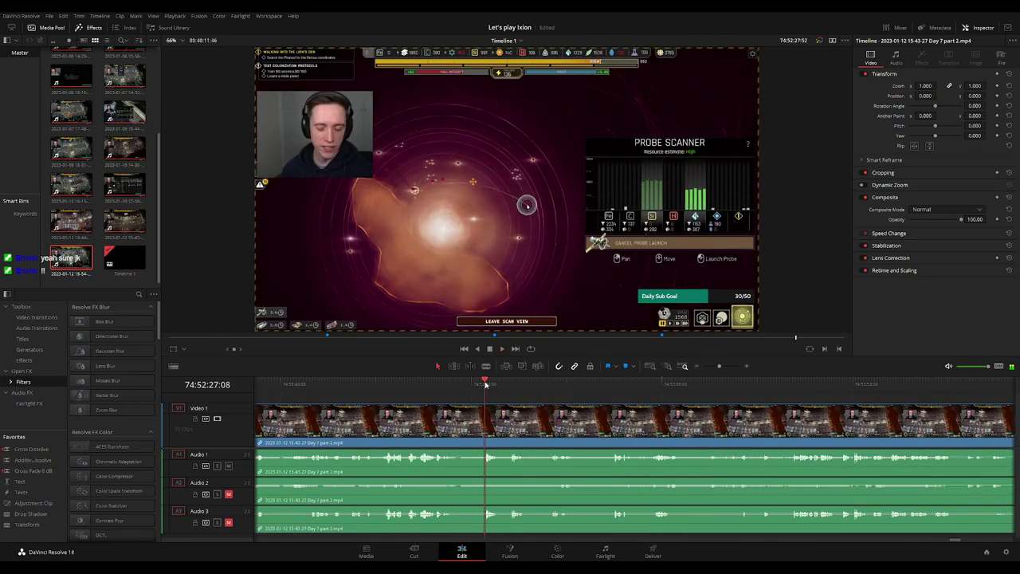
drag(486, 393, 508, 388)
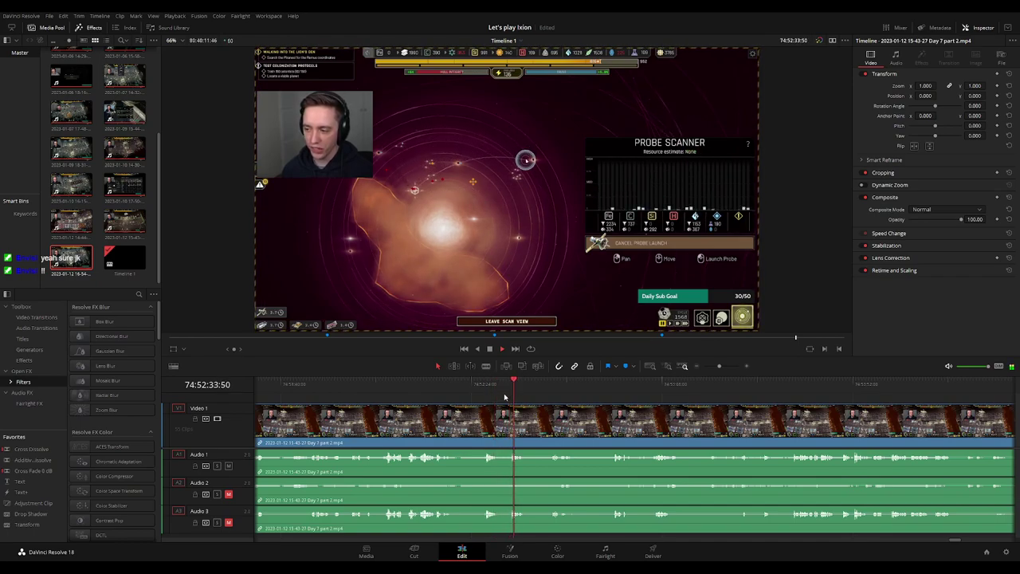
scroll(582, 390, left, 3)
click(575, 387)
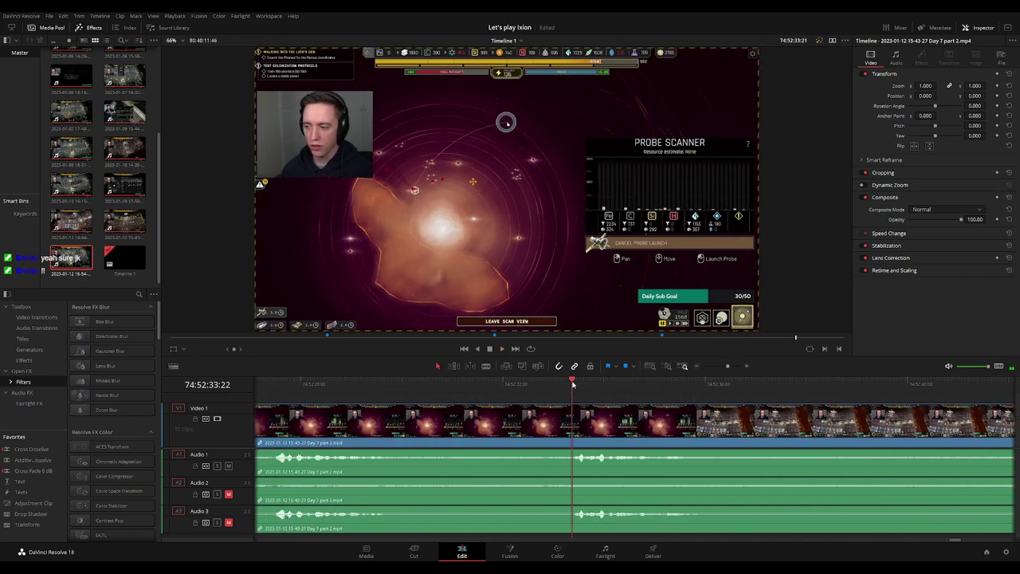
drag(575, 387, 528, 389)
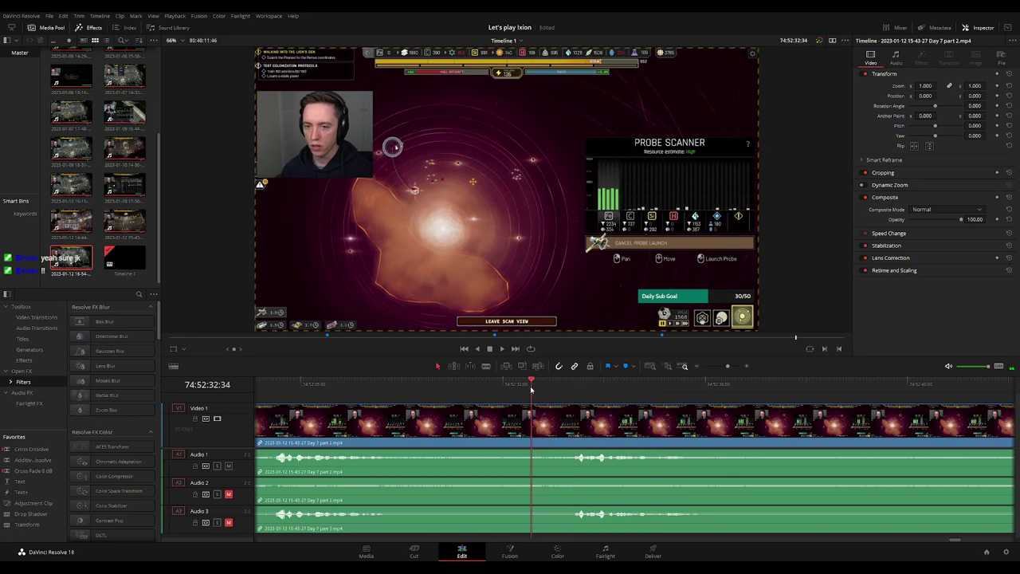
key(b)
click(530, 416)
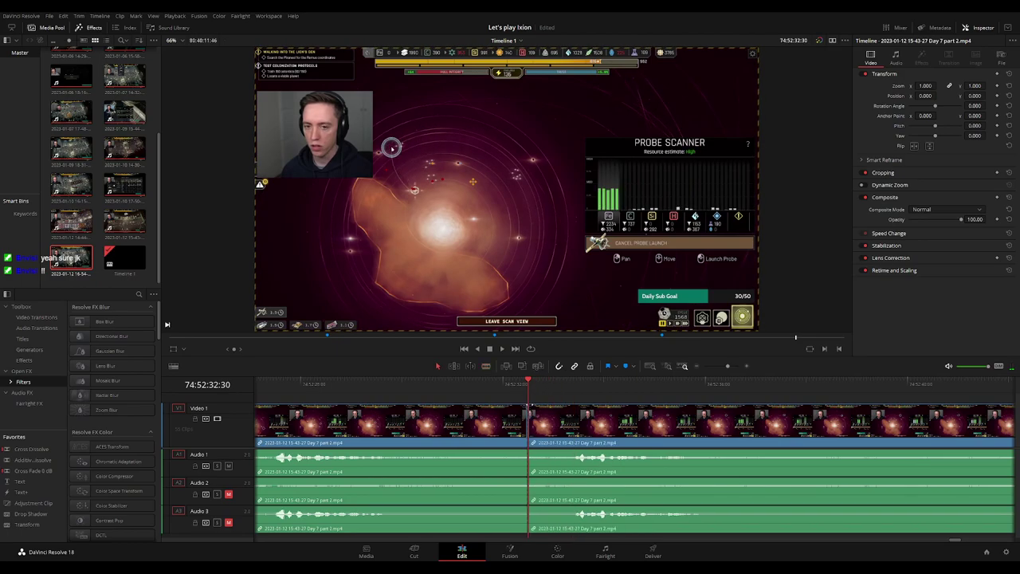
Add fade-outs on Audio 1–3 and a fade-in on Audio 1 at the 74:52:32:30 cut, then play
drag(531, 414, 567, 408)
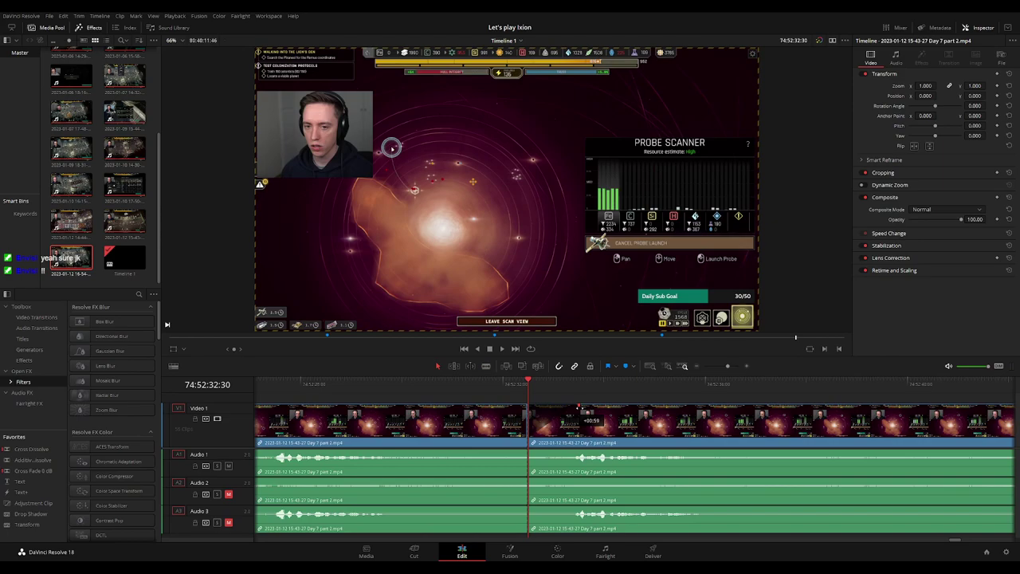
drag(579, 412, 495, 408)
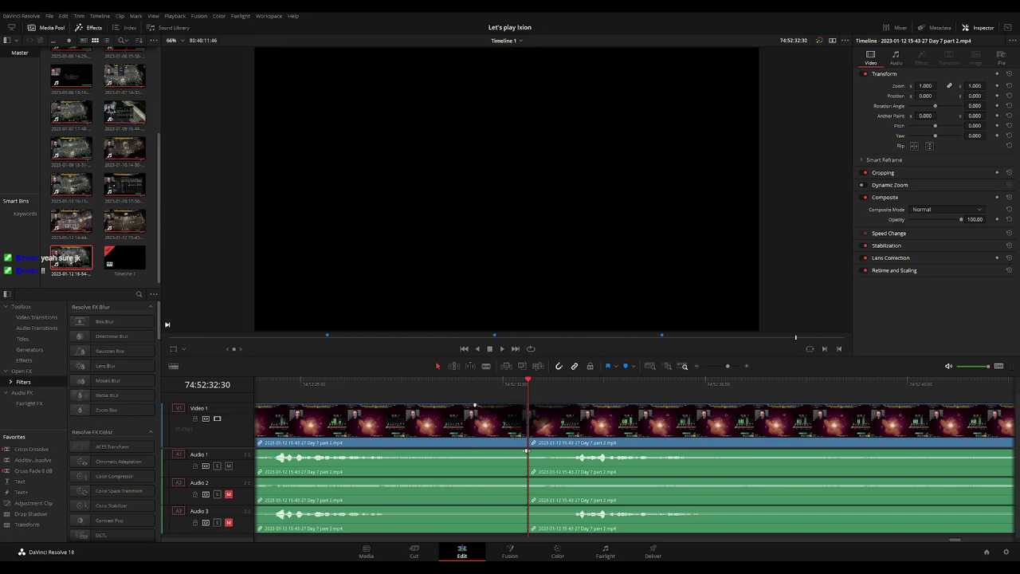
drag(526, 451, 502, 459)
drag(530, 451, 579, 453)
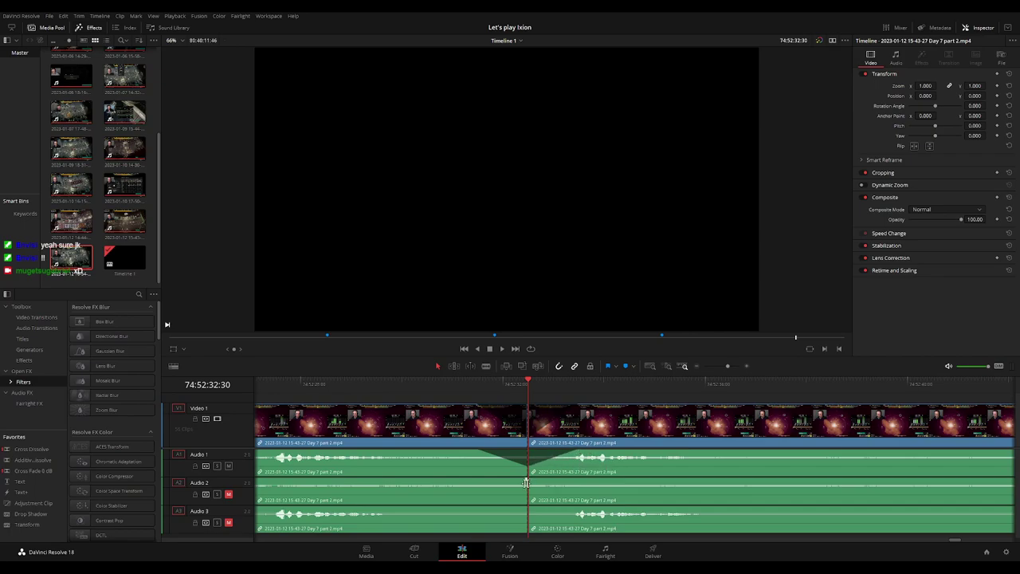
mouse_move(526, 482)
mouse_down()
mouse_move(482, 481)
mouse_move(573, 479)
mouse_up()
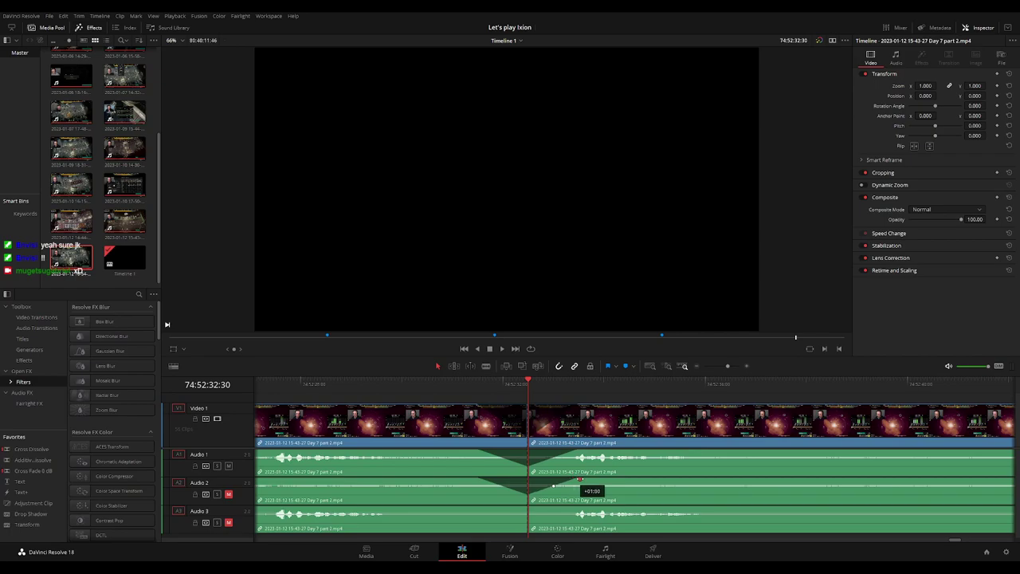
mouse_move(529, 507)
mouse_down()
mouse_move(475, 508)
mouse_move(580, 507)
mouse_up()
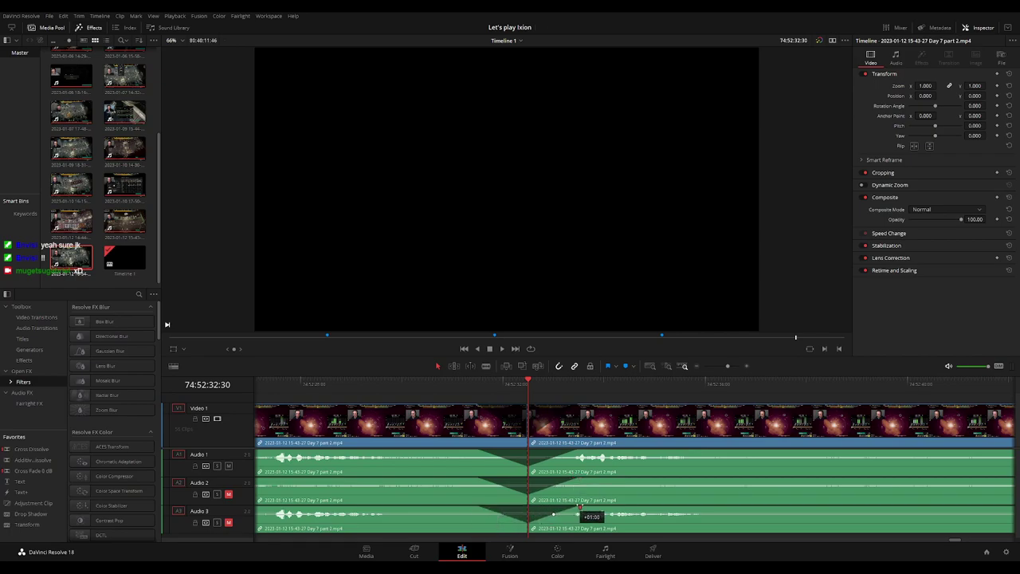
key(space)
key(ctrl+minus)
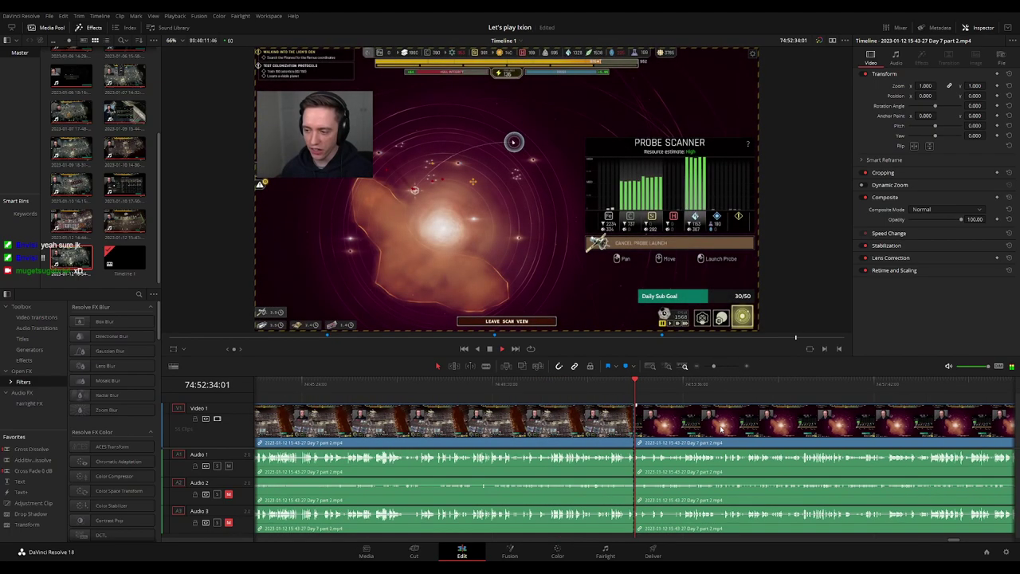
scroll(721, 429, down, 3)
scroll(633, 417, right, 2)
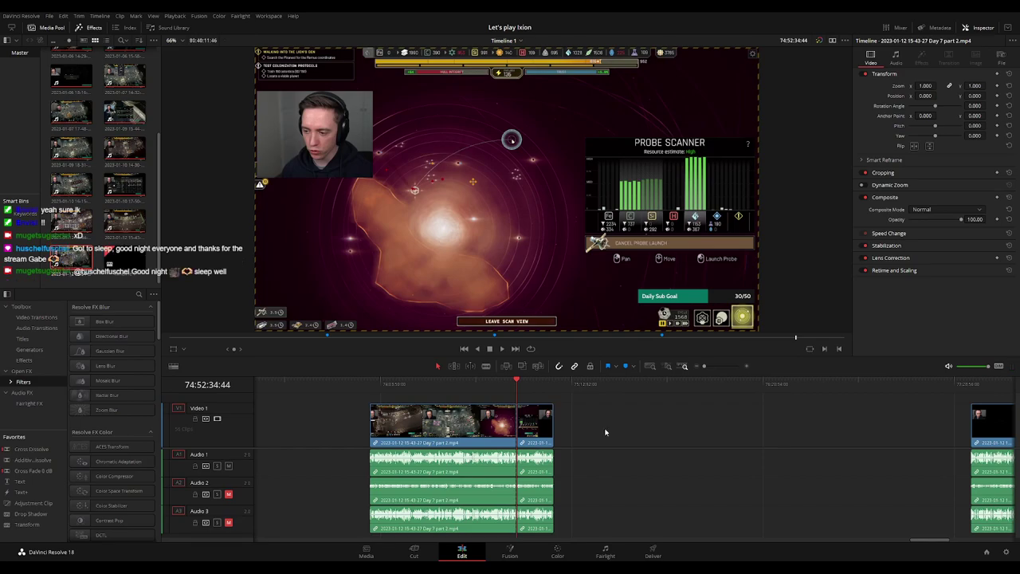
scroll(654, 428, right, 1)
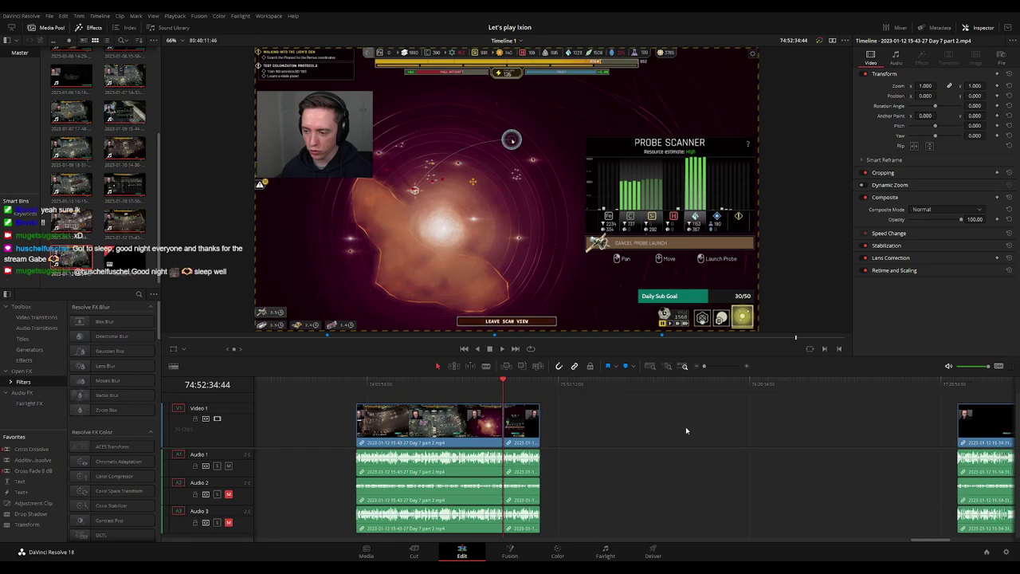
scroll(606, 428, right, 5)
scroll(535, 430, right, 1)
scroll(486, 420, right, 4)
scroll(486, 424, right, 4)
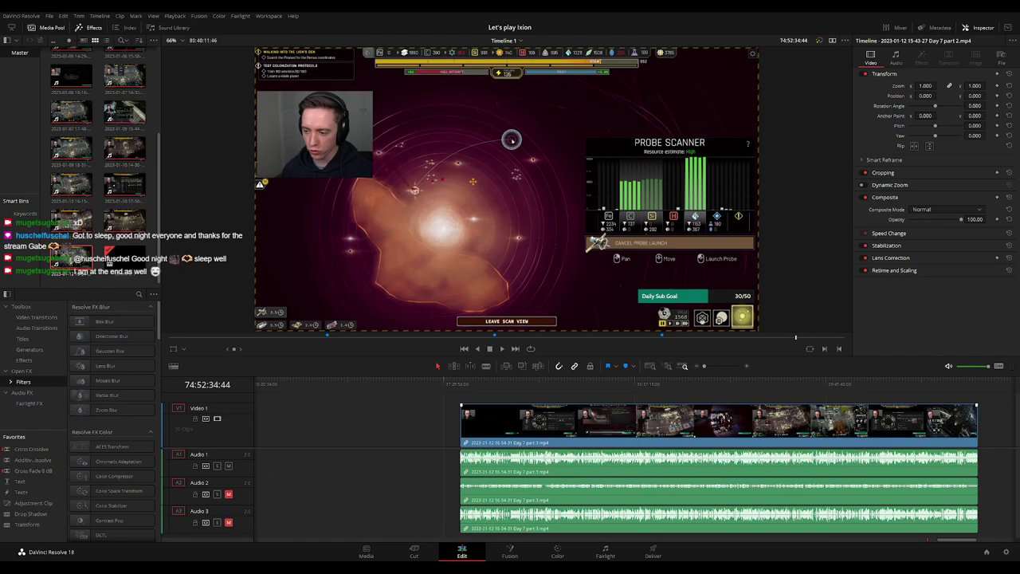
Move the short clip after the earlier cut to start at 76:00:00:00
scroll(380, 430, left, 5)
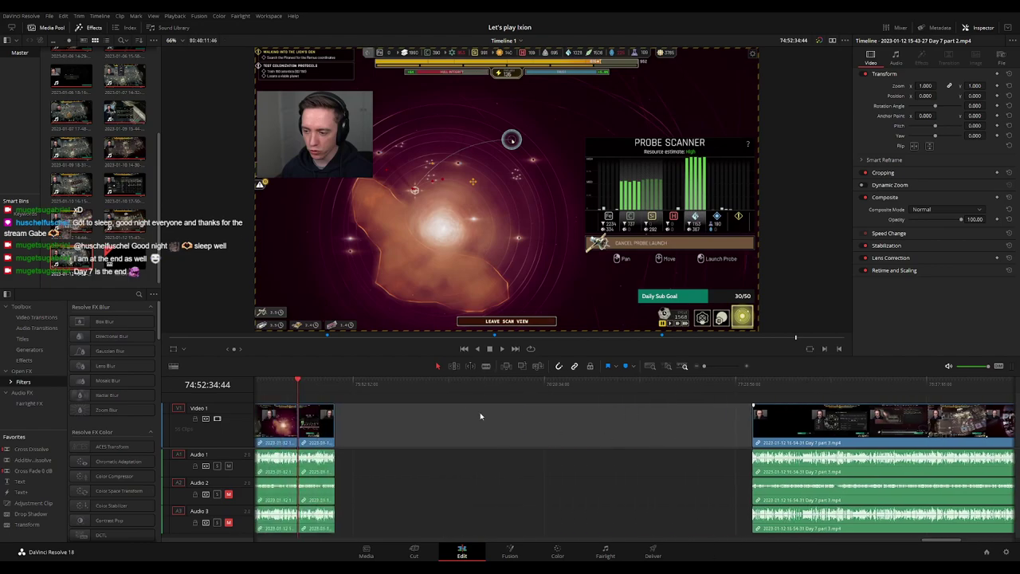
scroll(625, 428, left, 5)
click(351, 388)
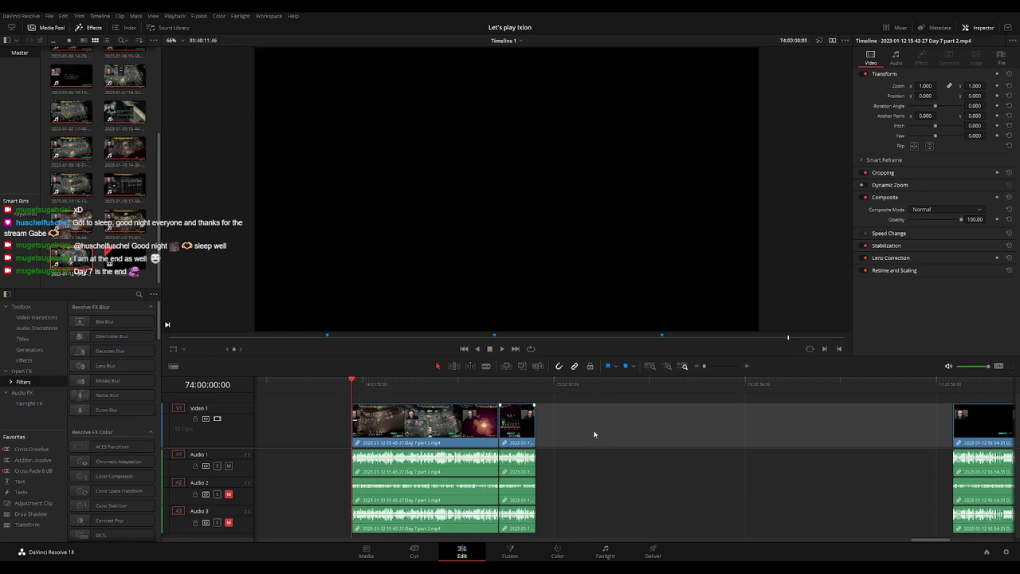
key(Down)
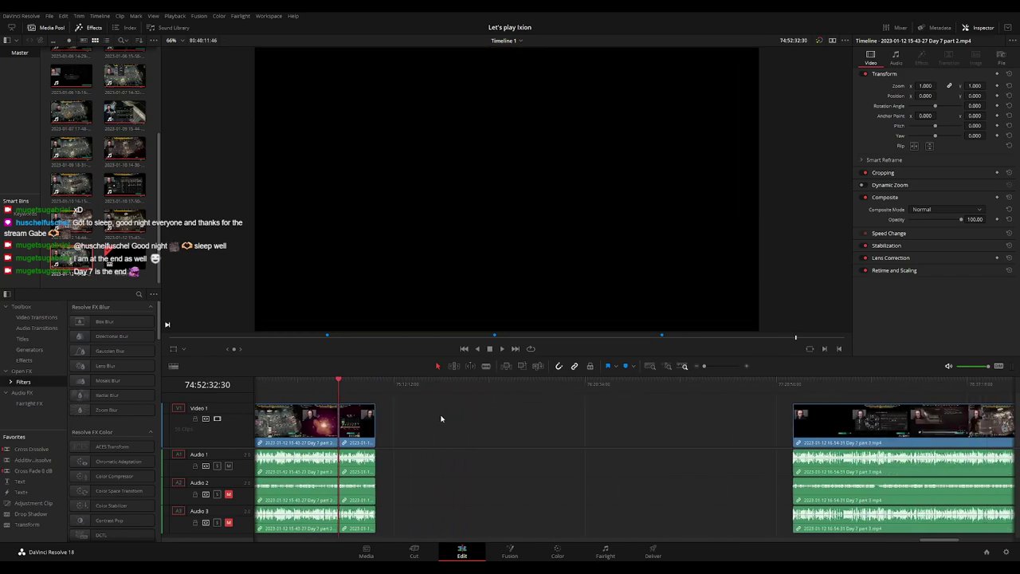
drag(352, 427, 601, 428)
click(457, 415)
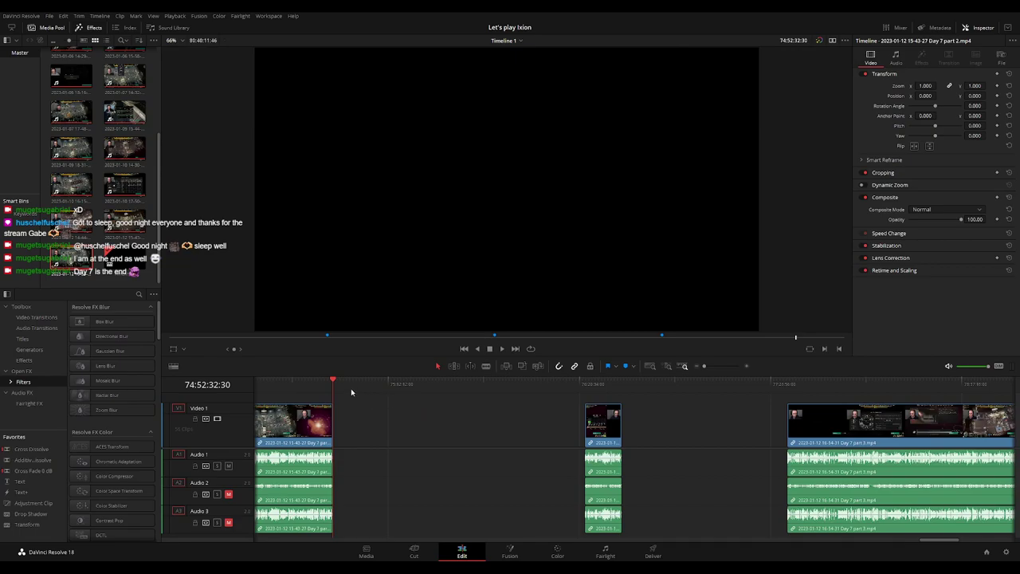
drag(350, 388, 523, 408)
scroll(563, 421, up, 3)
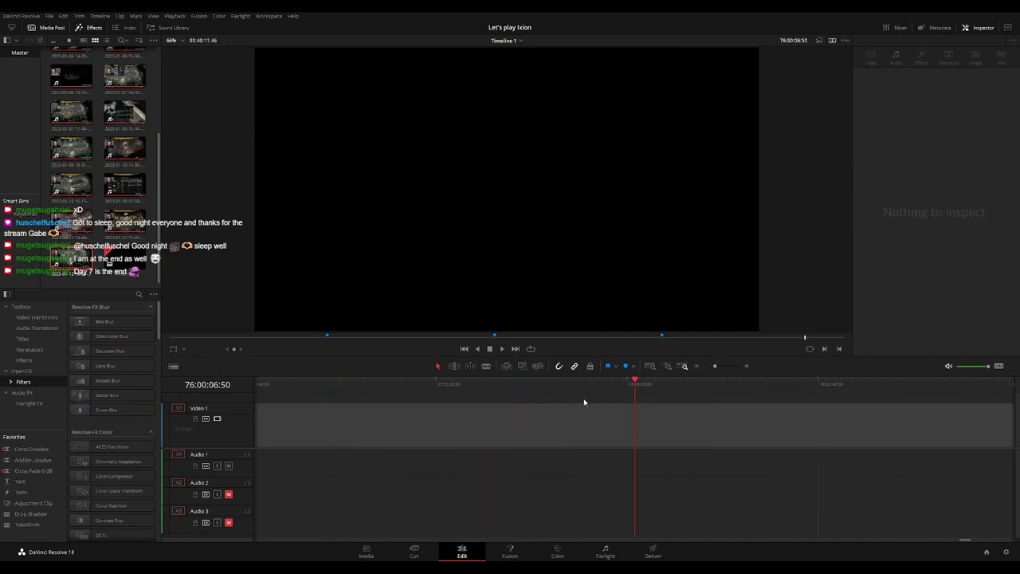
click(627, 388)
drag(749, 437, 686, 436)
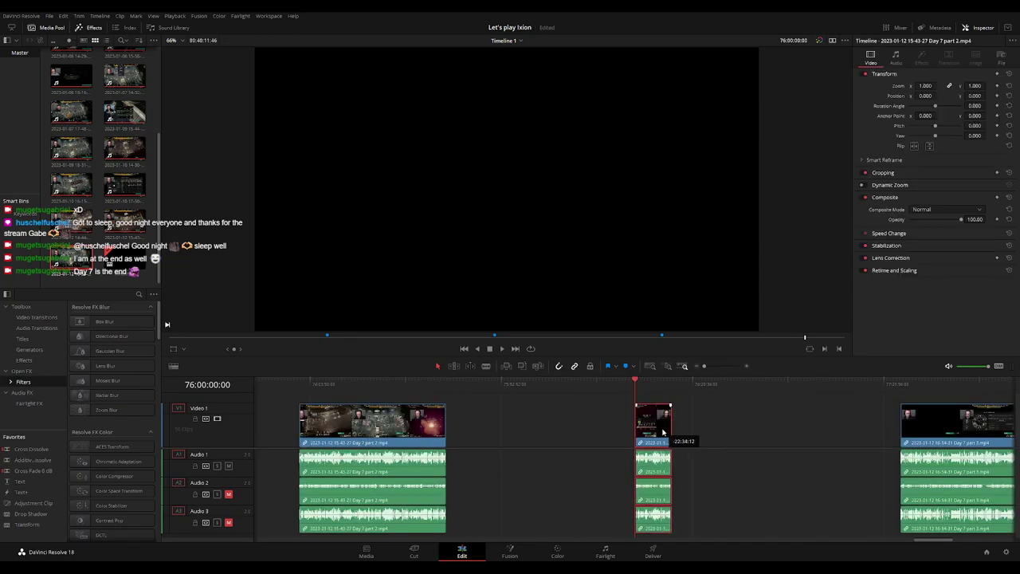
Butt Day 7 part 3 against the short clip, nudge the join earlier, and play it
scroll(777, 427, down, 3)
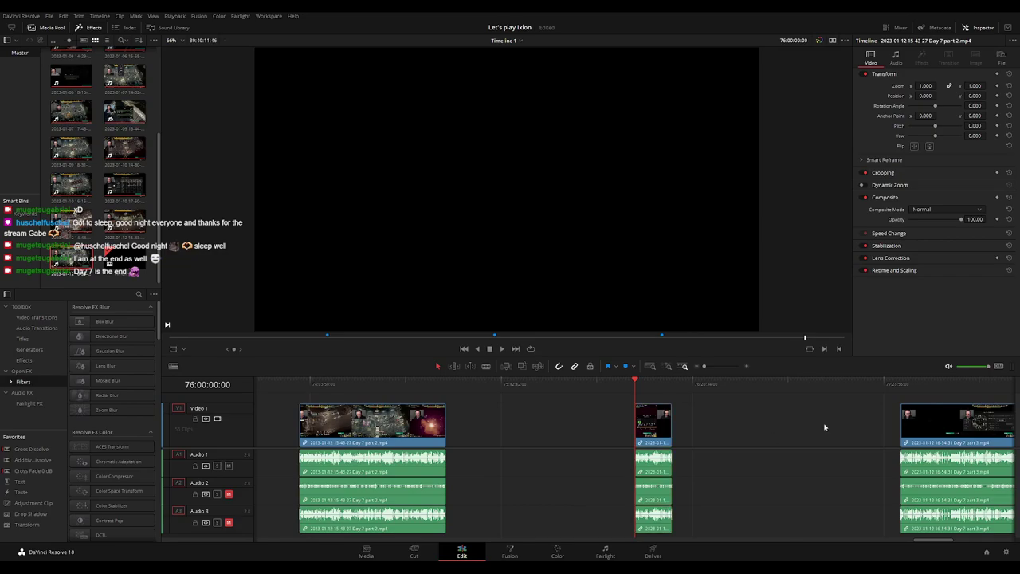
drag(909, 430, 642, 423)
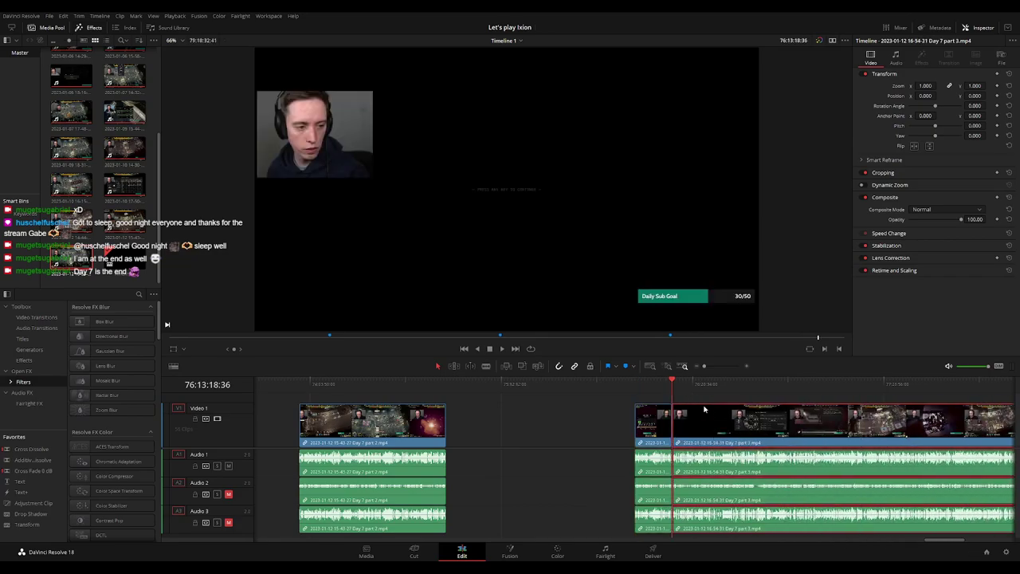
scroll(642, 423, up, 3)
scroll(642, 427, up, 2)
click(634, 429)
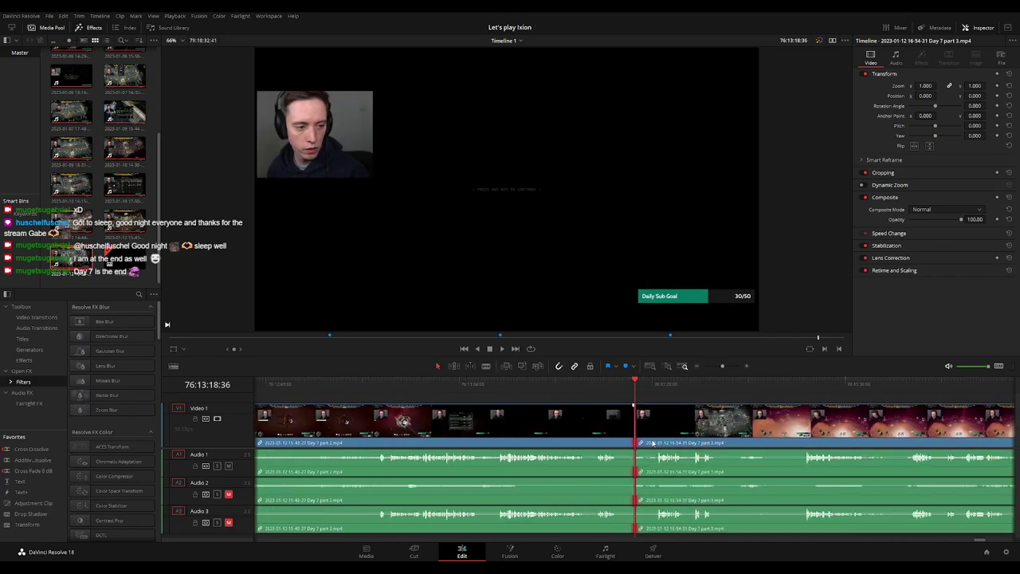
drag(635, 423, 631, 423)
key(slash)
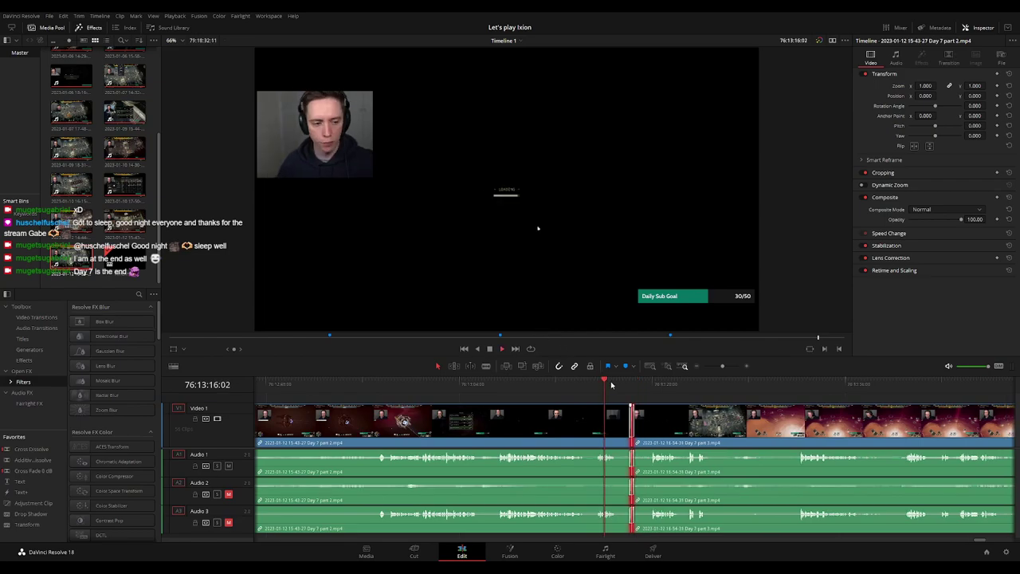
Review the Day 7 part 3 footage from the probe scanner to the observatory event
scroll(606, 405, right, 3)
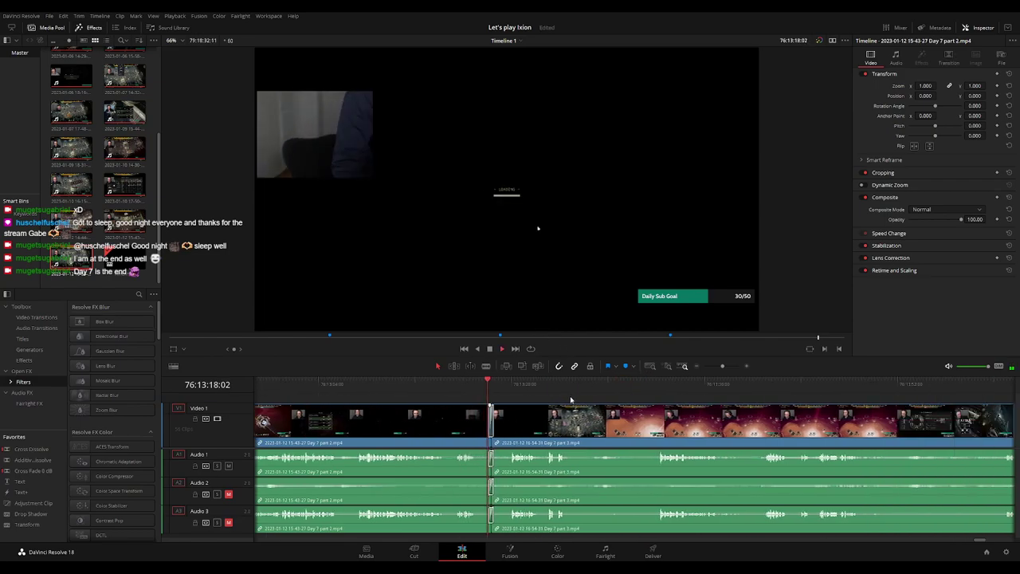
scroll(580, 408, right, 2)
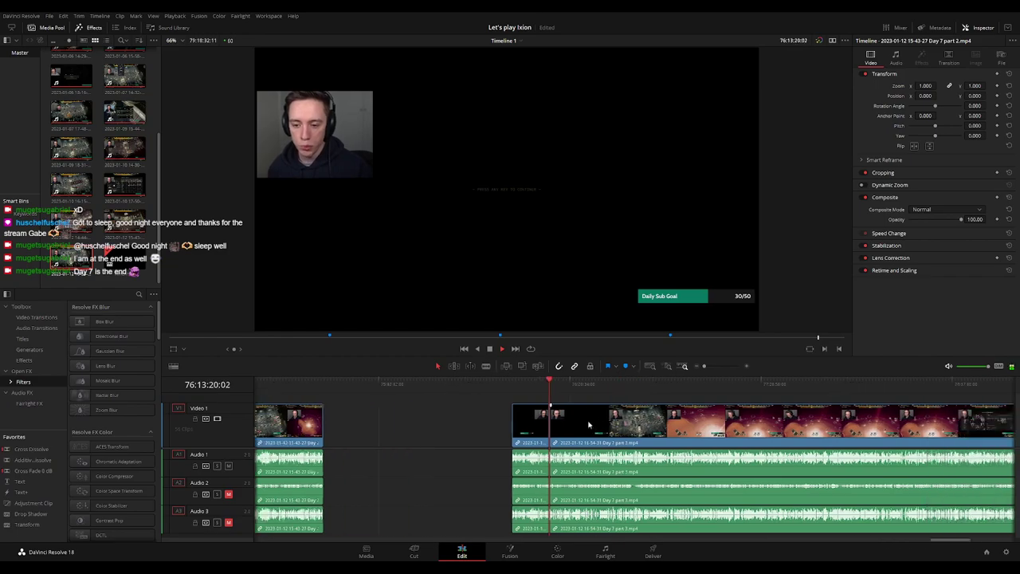
drag(466, 387, 531, 399)
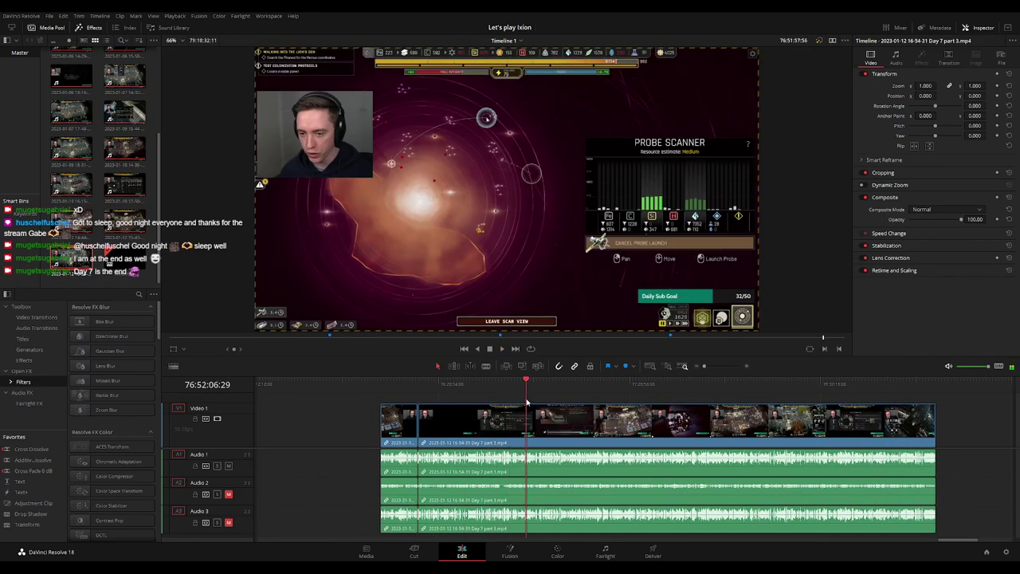
scroll(568, 411, up, 5)
scroll(568, 410, up, 3)
key(space)
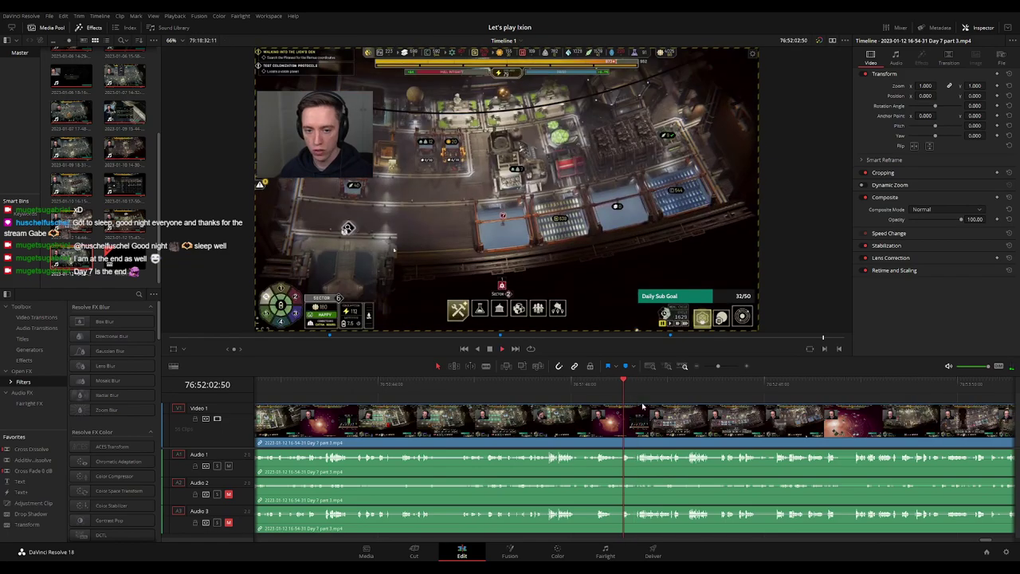
click(430, 384)
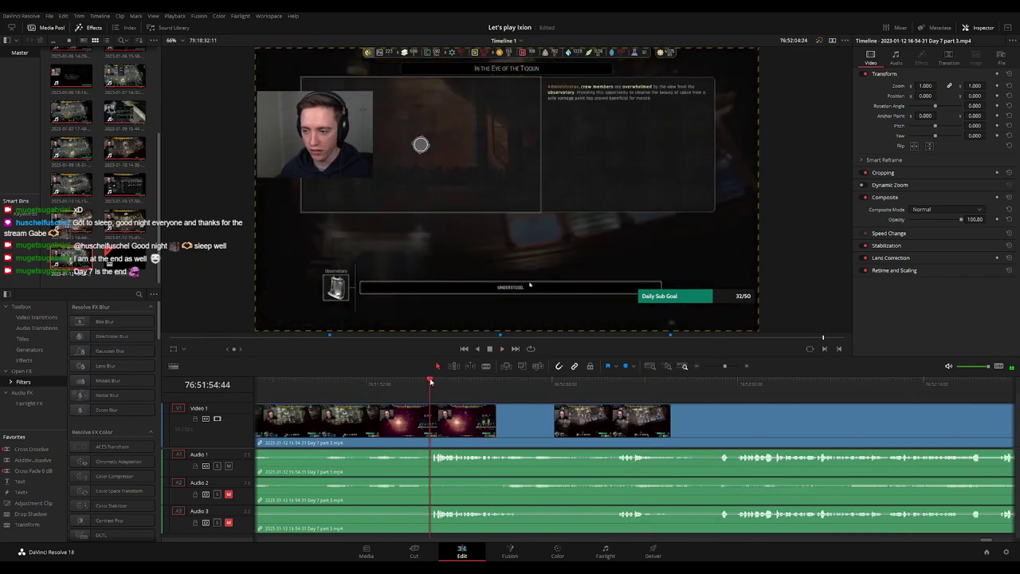
drag(457, 382, 723, 393)
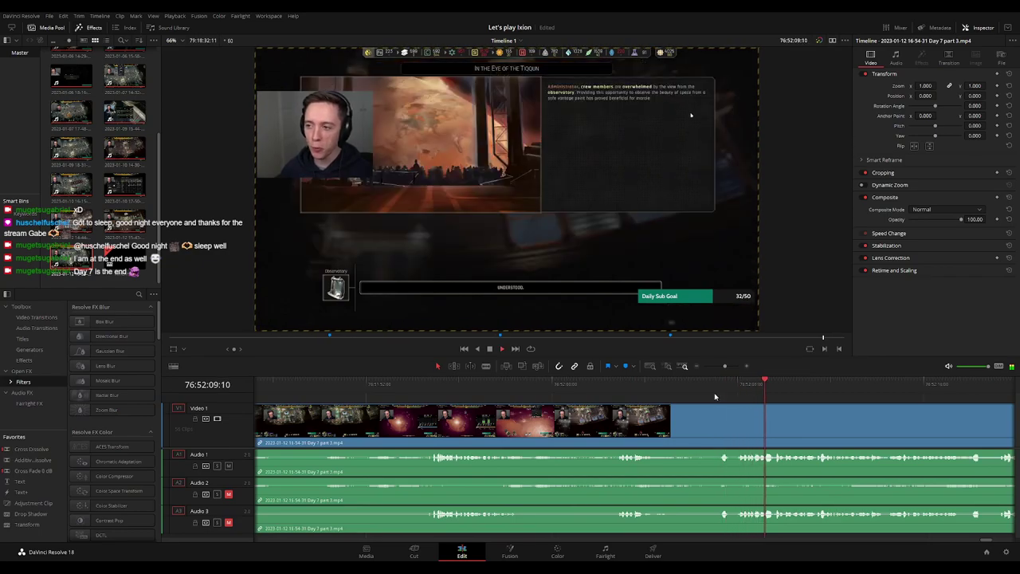
scroll(692, 404, up, 3)
Split all tracks at 76:52:06:30 and adjust the Audio 1 fade at the cut
click(485, 384)
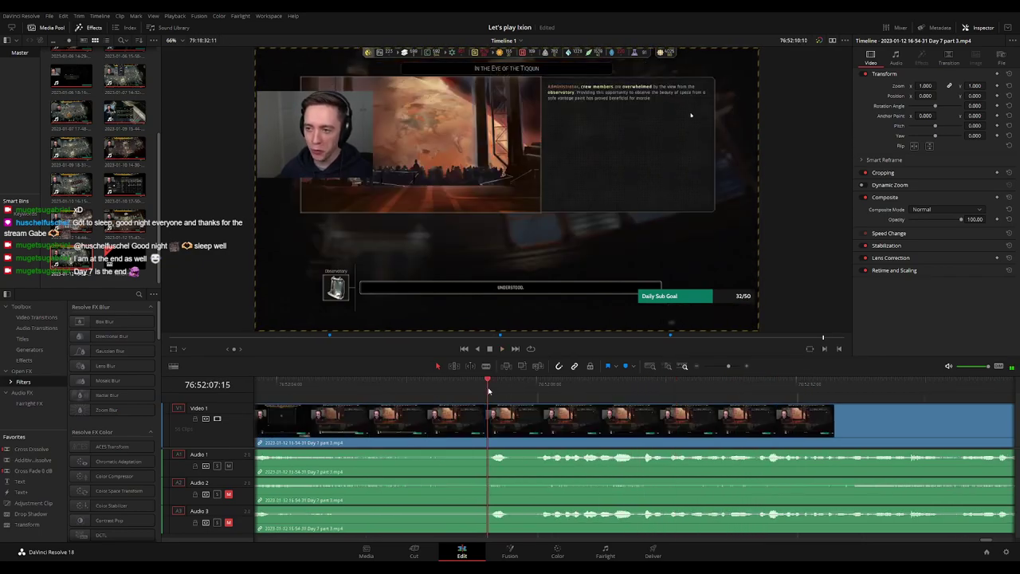
scroll(658, 422, left, 2)
drag(659, 388, 610, 392)
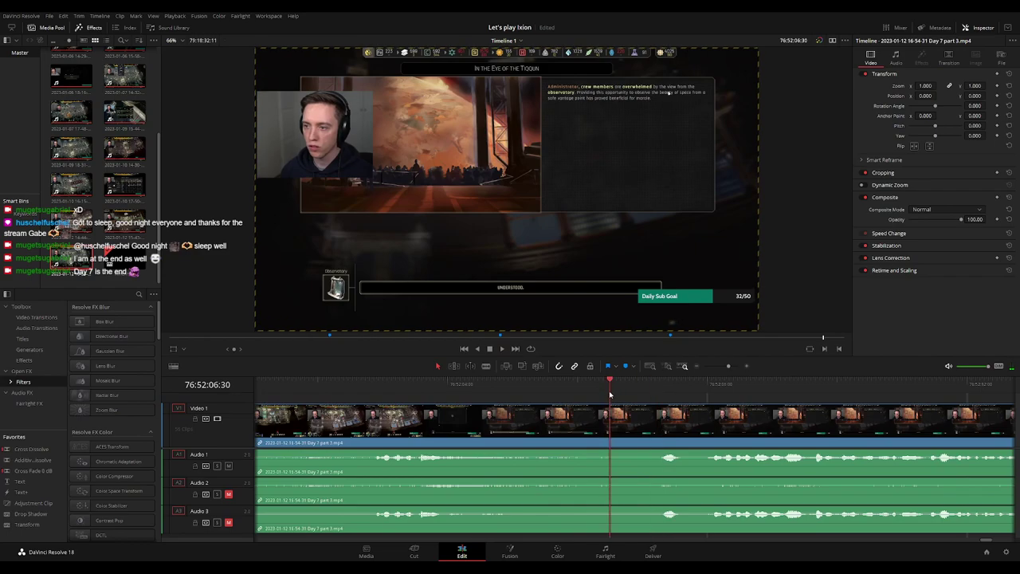
key(ctrl+b)
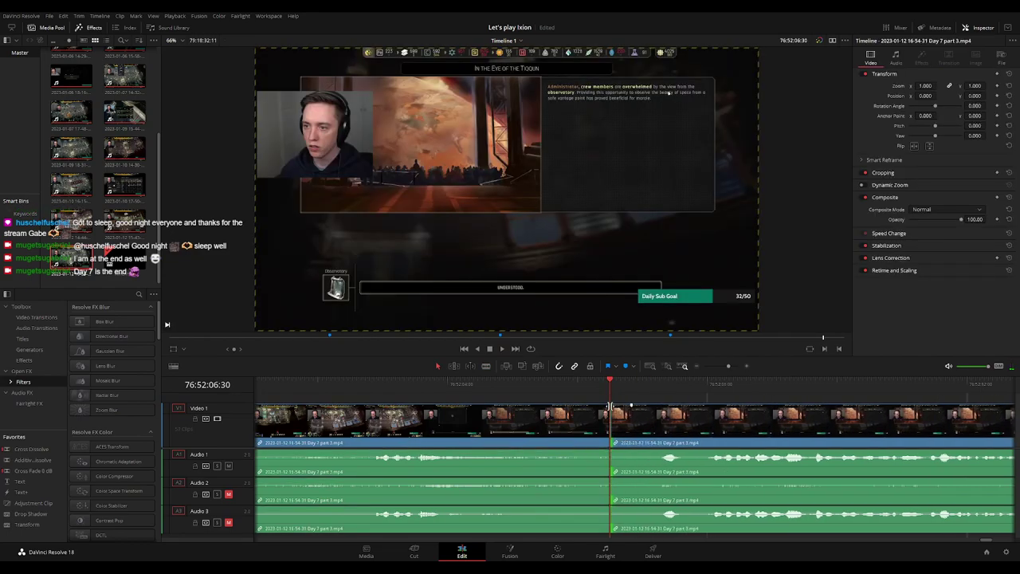
mouse_move(611, 408)
mouse_down()
mouse_move(679, 408)
mouse_move(560, 406)
mouse_up()
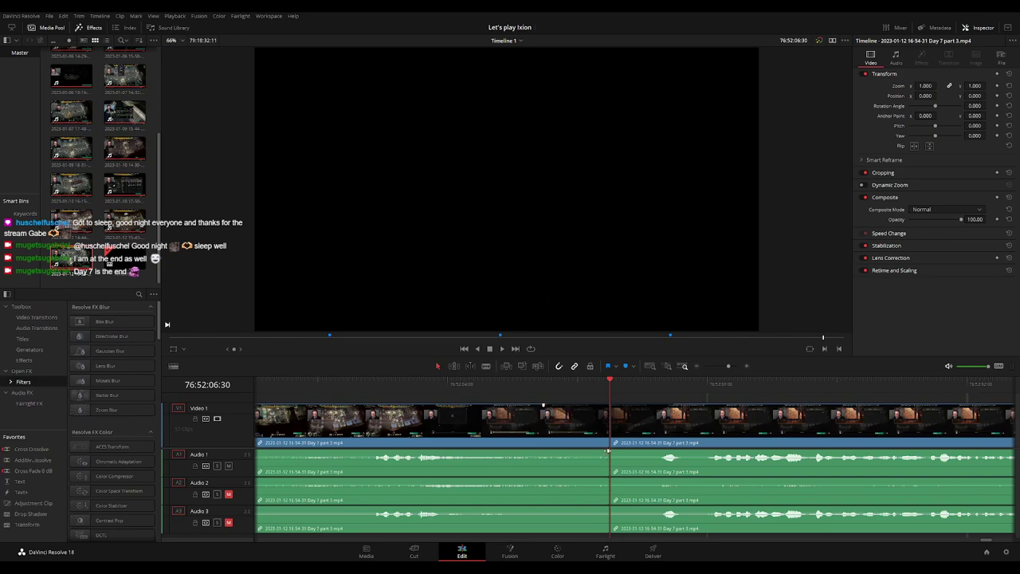
Add fade-outs and fade-ins on Audio 1, 2 and 3 at the 76:52:06:30 cut, then play
drag(608, 451, 542, 451)
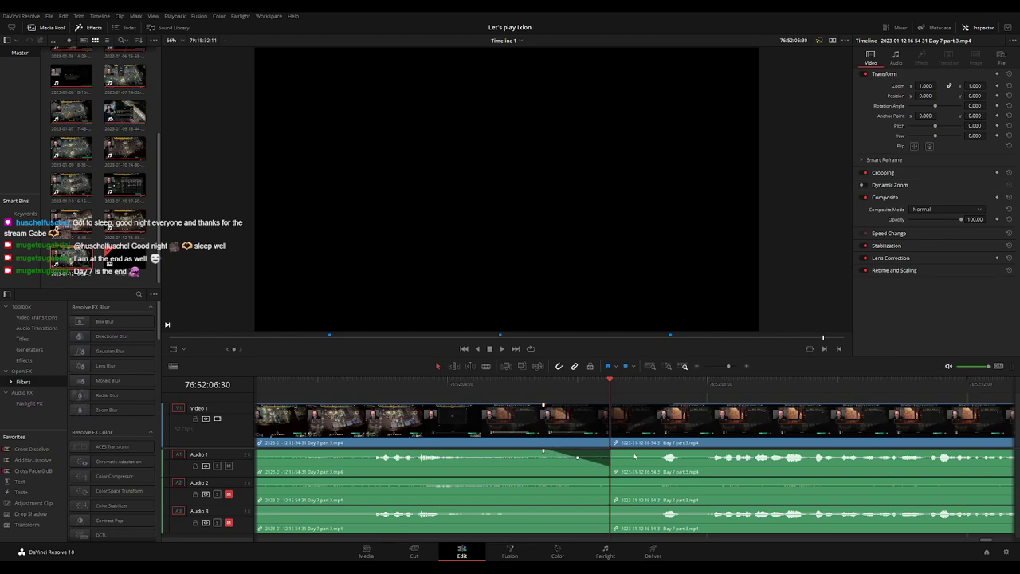
drag(612, 451, 672, 452)
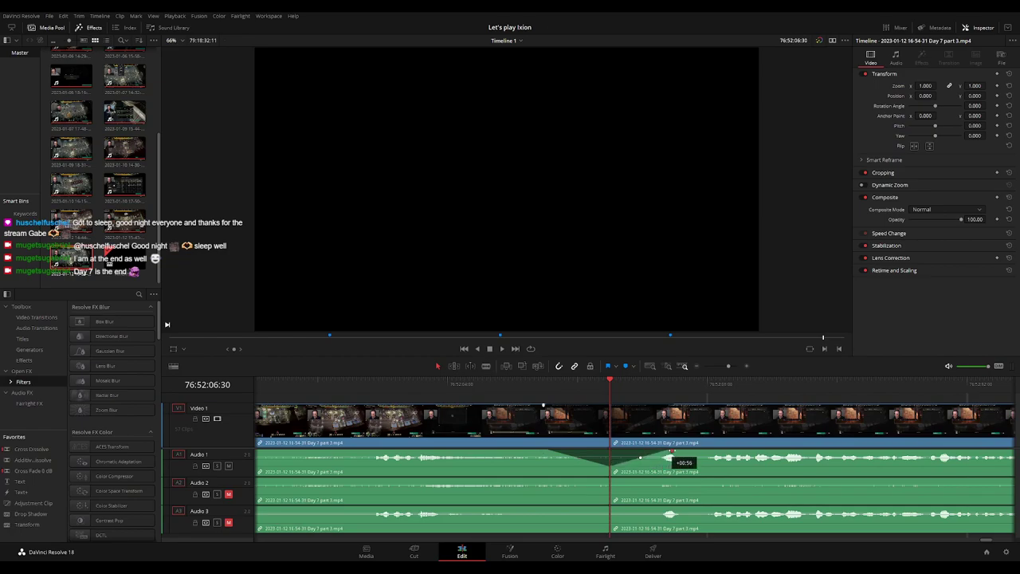
drag(607, 480, 548, 481)
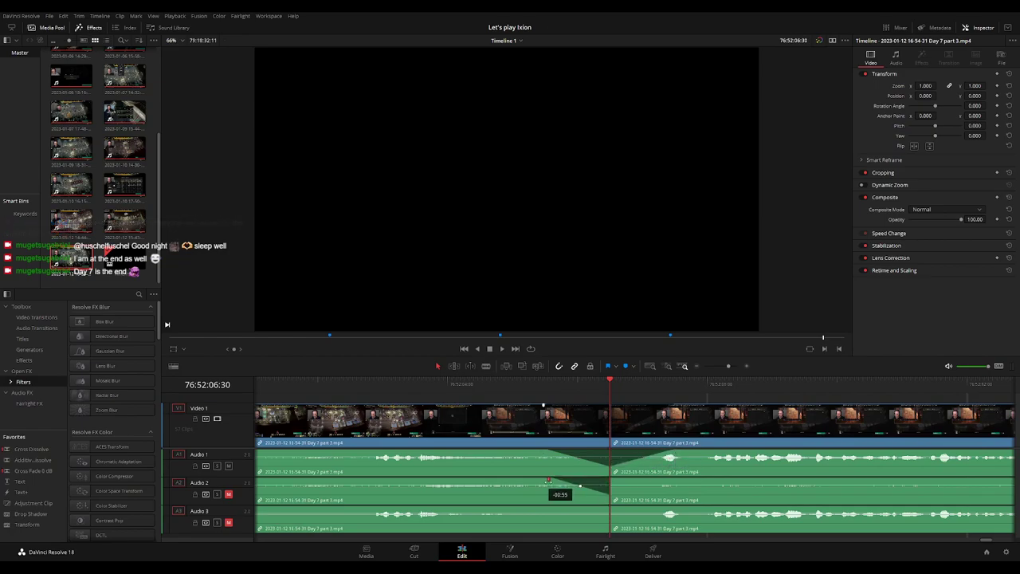
drag(615, 487, 676, 481)
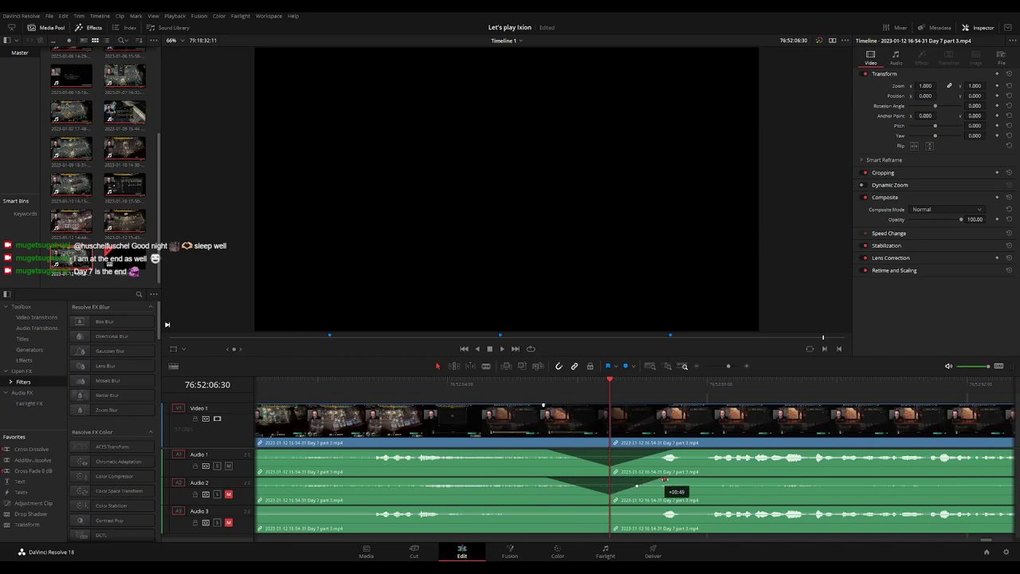
drag(608, 508, 544, 508)
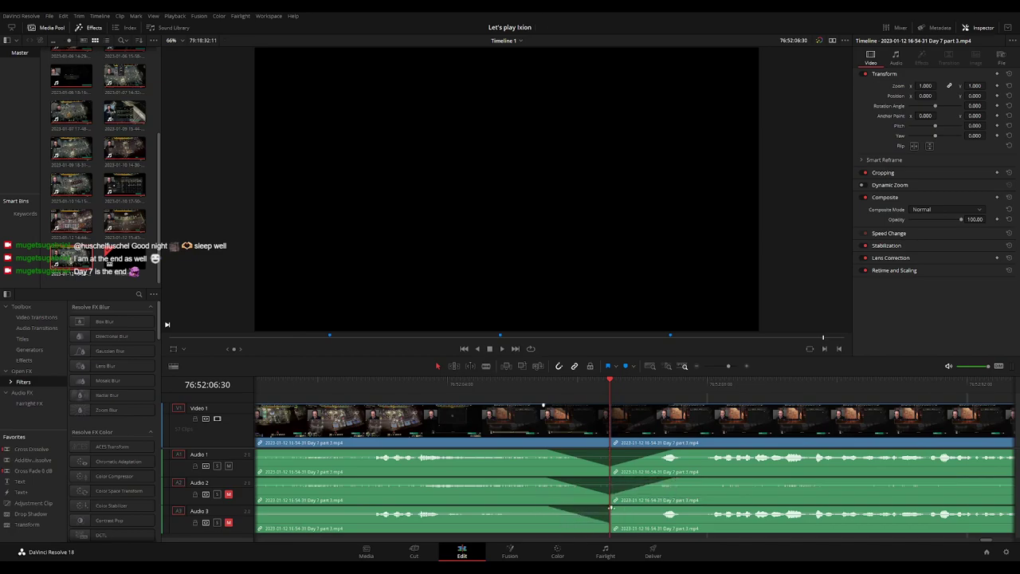
drag(611, 508, 676, 507)
key(space)
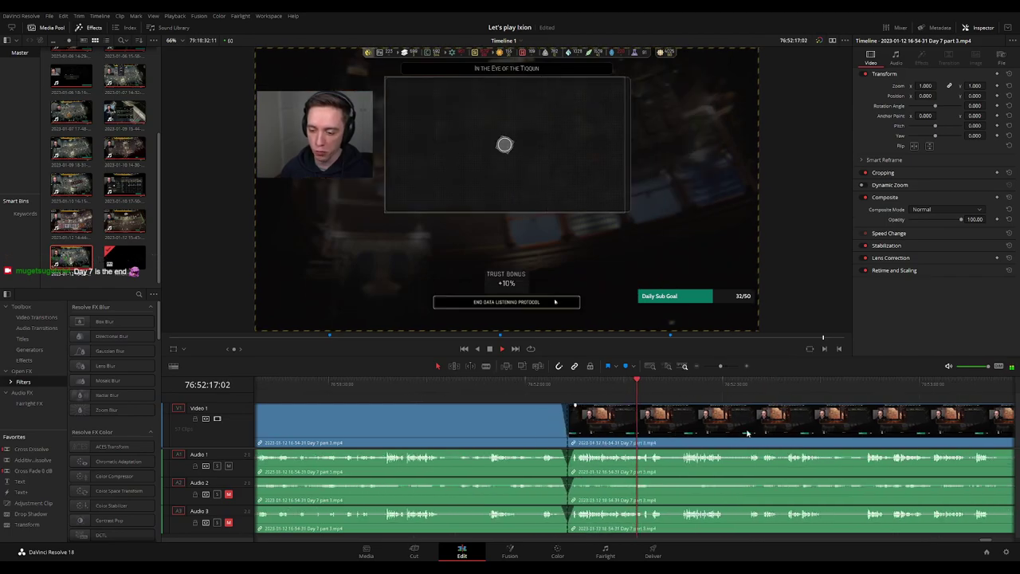
Return the playhead to the 76:52:06:30 cut and take the later footage off the timeline
scroll(748, 432, down, 2)
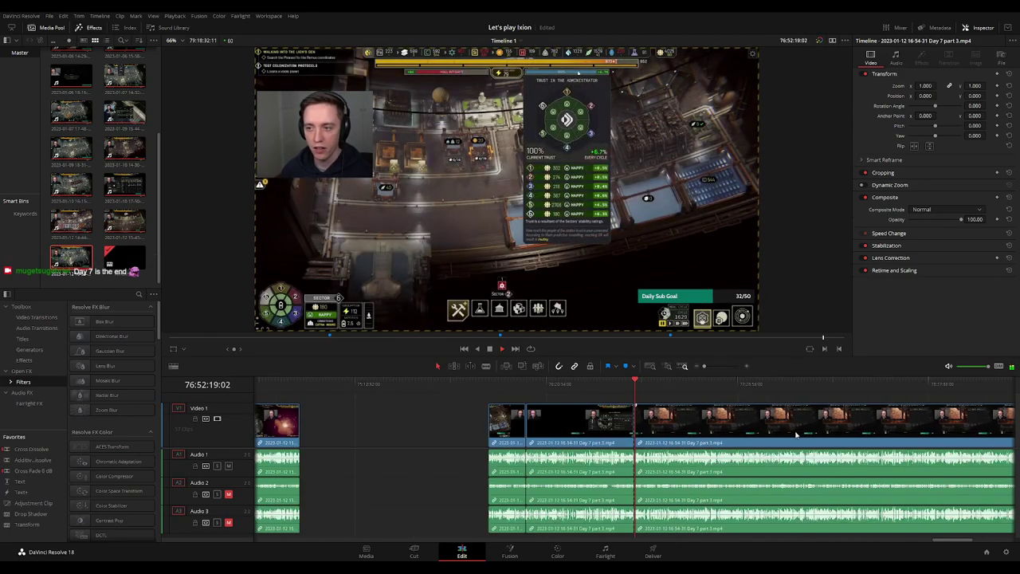
scroll(670, 435, down, 2)
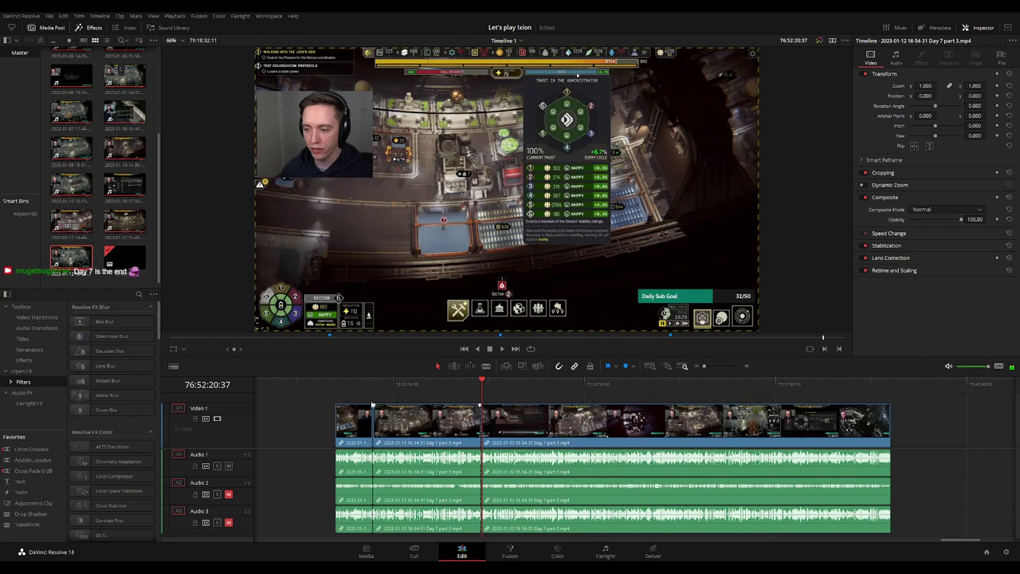
click(338, 389)
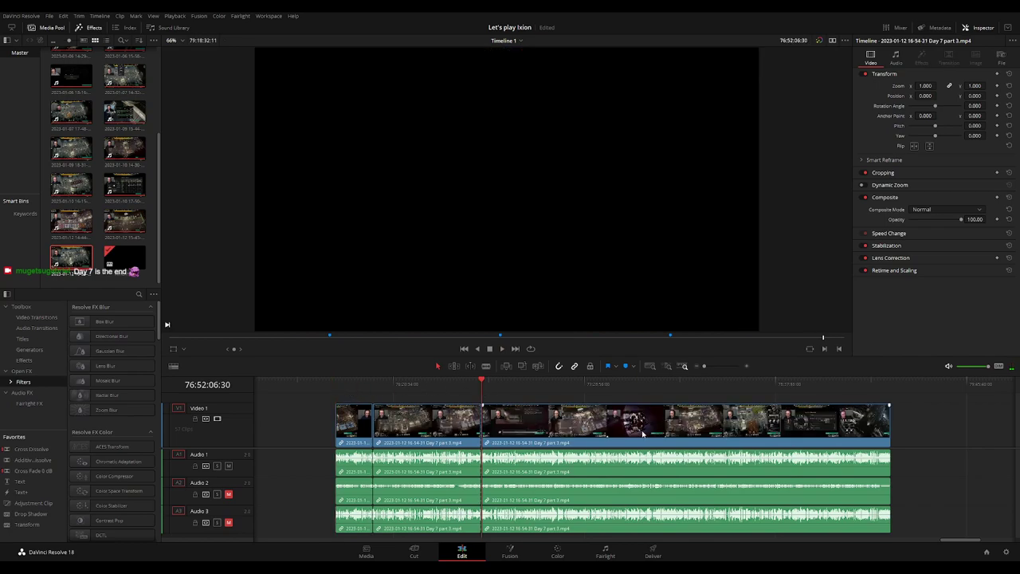
scroll(643, 434, right, 3)
key(ctrl+z)
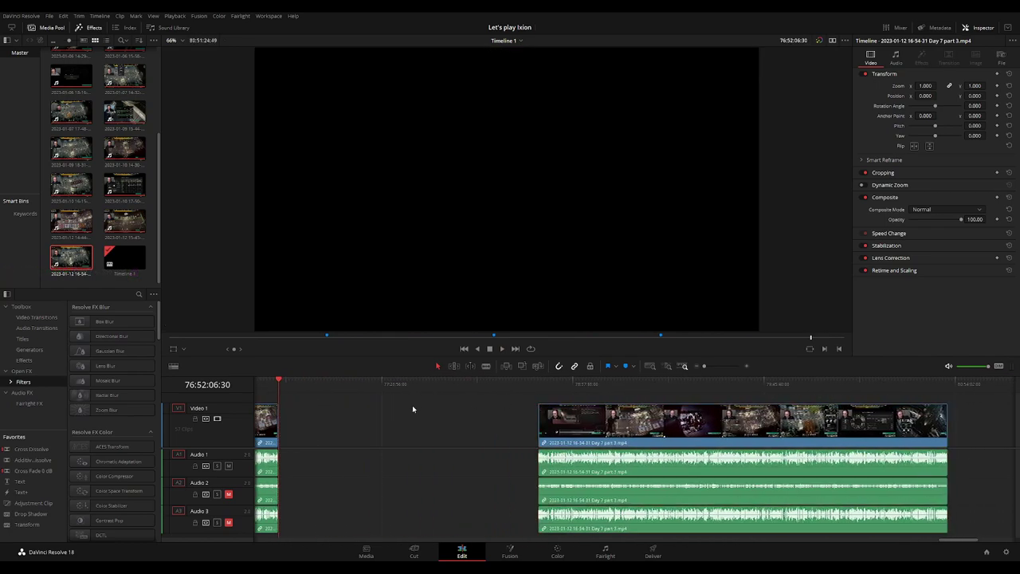
Paste the later footage at 78:00:00:00 and scrub into it to preview
drag(345, 399, 461, 401)
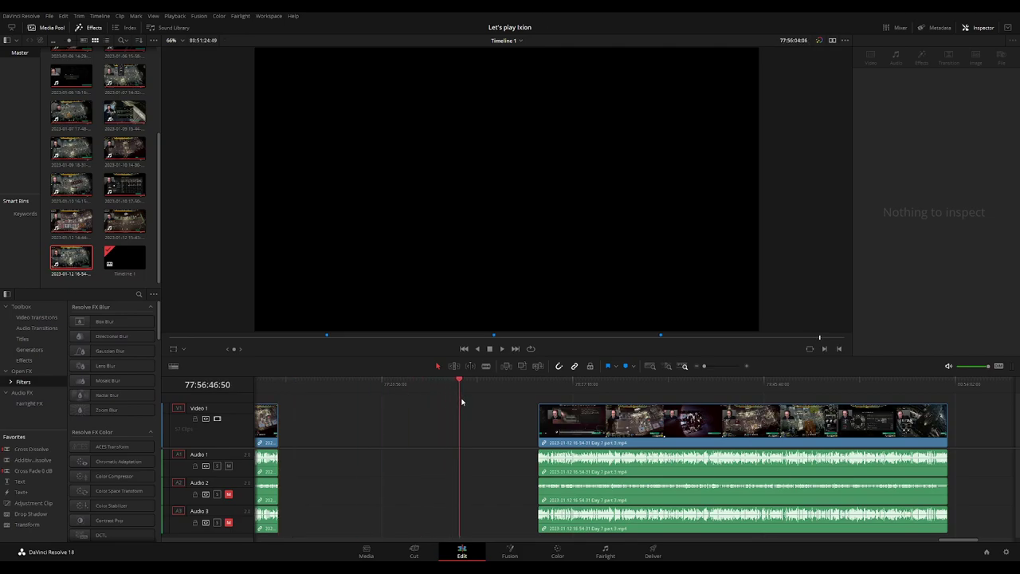
scroll(531, 405, right, 5)
drag(627, 389, 612, 387)
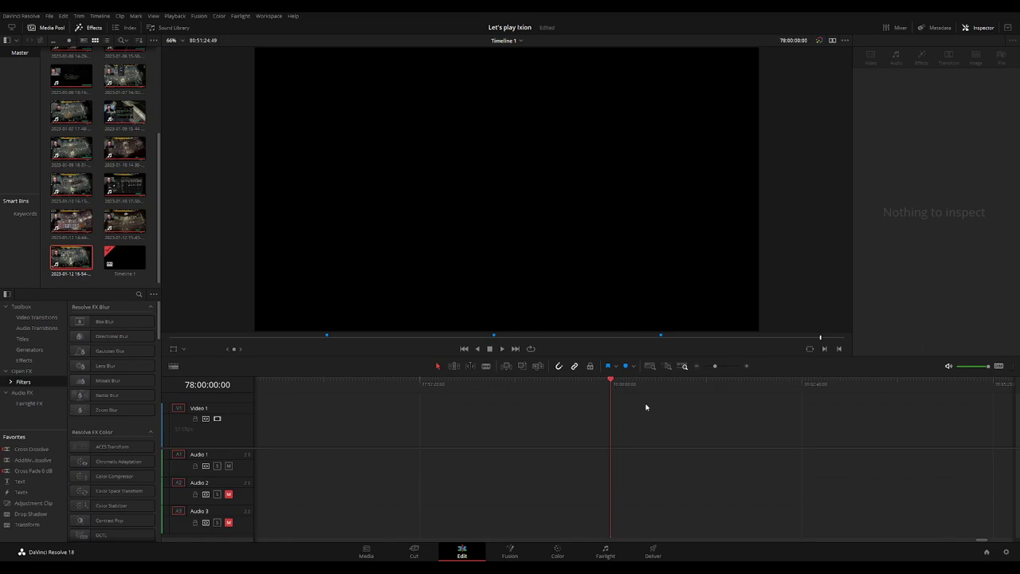
key(ctrl+v)
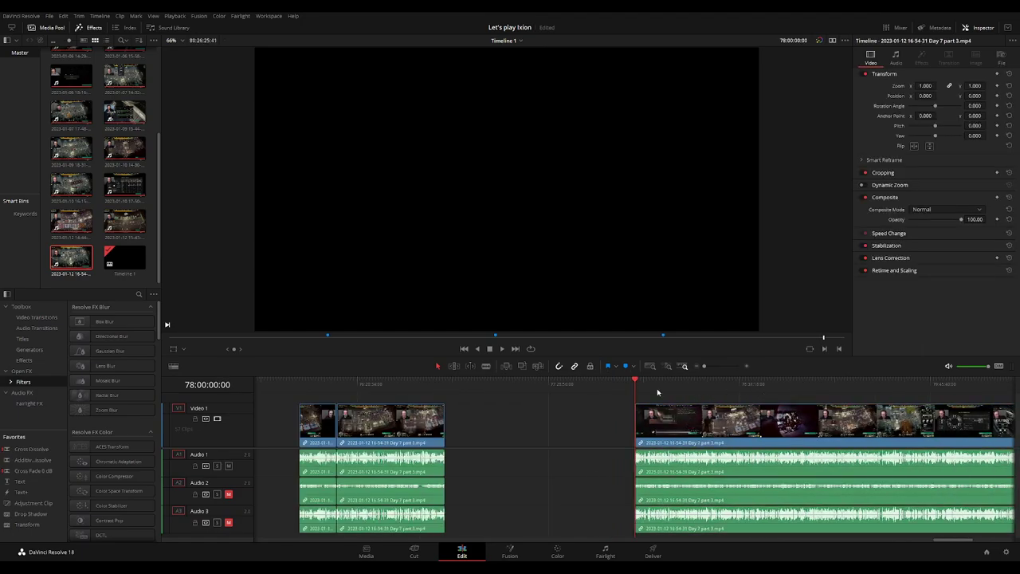
scroll(558, 399, right, 5)
drag(499, 390, 605, 395)
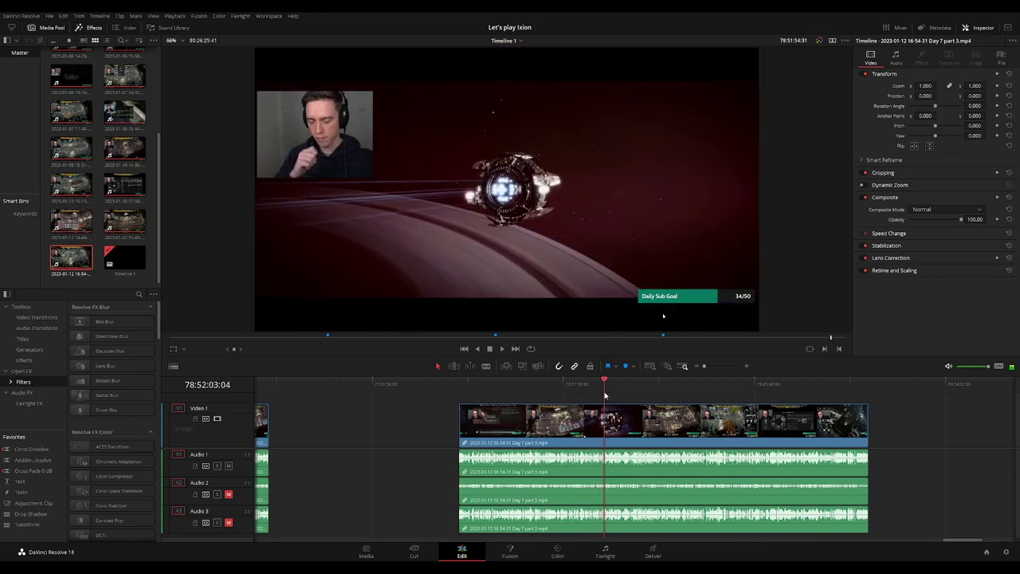
Play the moved footage, then split it at the 78:52:01:00 episode break
key(space)
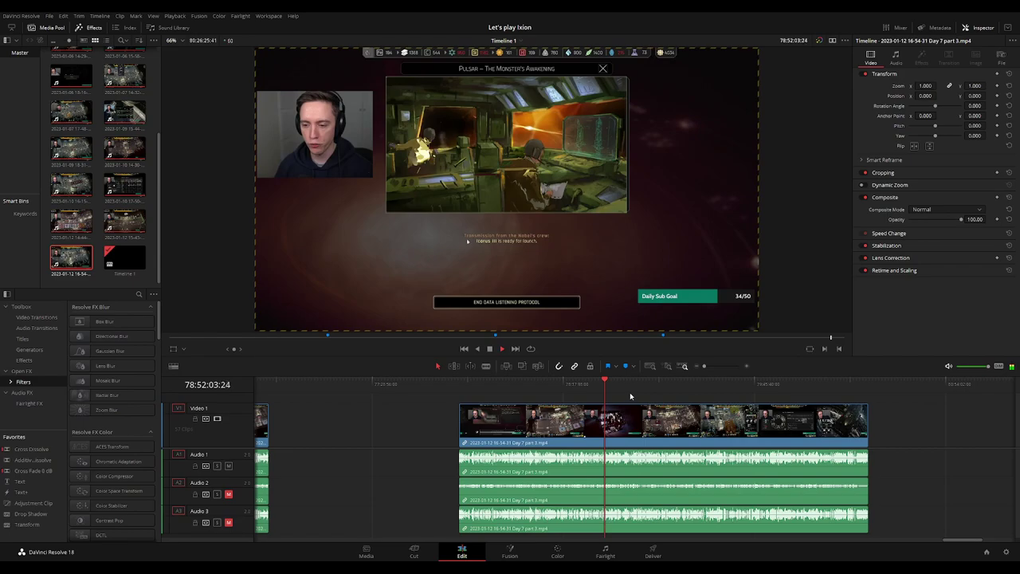
scroll(606, 394, up, 3)
mouse_move(605, 397)
mouse_down()
mouse_move(648, 395)
mouse_move(613, 396)
mouse_up()
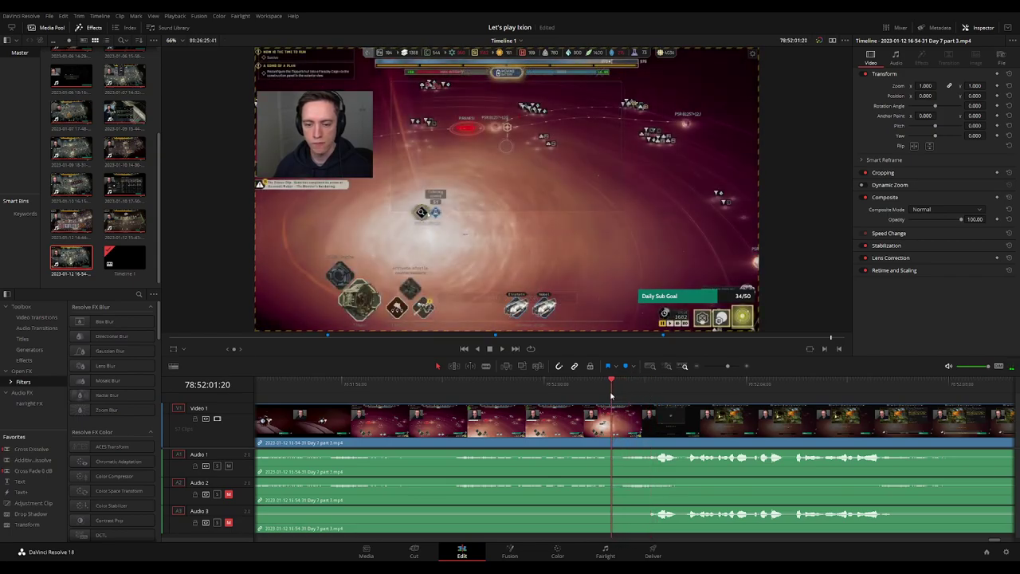
mouse_move(613, 396)
mouse_down()
mouse_move(594, 396)
mouse_move(646, 405)
mouse_move(547, 406)
mouse_up()
key(ctrl+b)
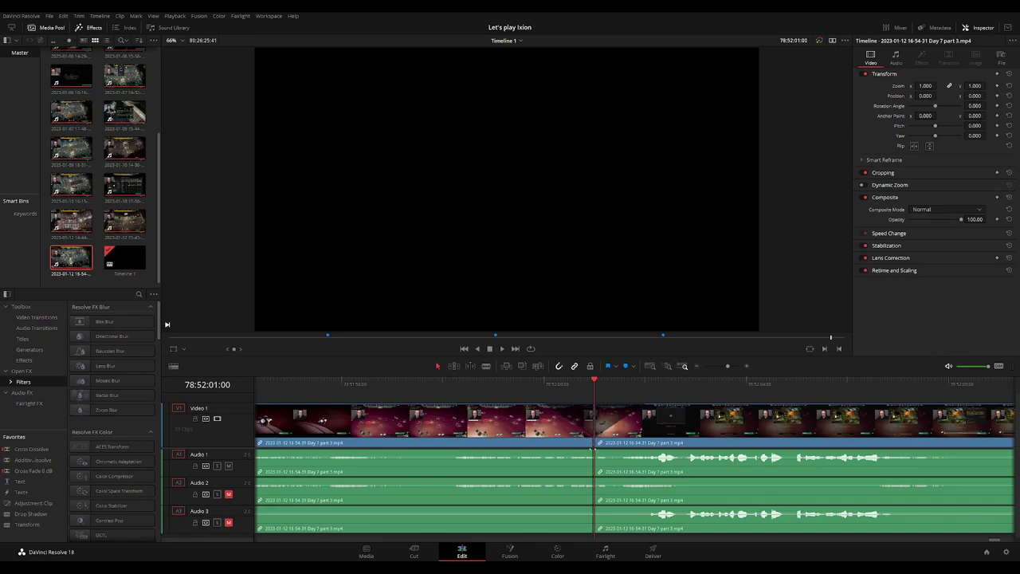
Add fade-out and fade-in ramps on Audio 1, 2 and 3 at the cut, then play to check
mouse_move(592, 450)
mouse_down()
mouse_move(544, 451)
mouse_move(643, 452)
mouse_up()
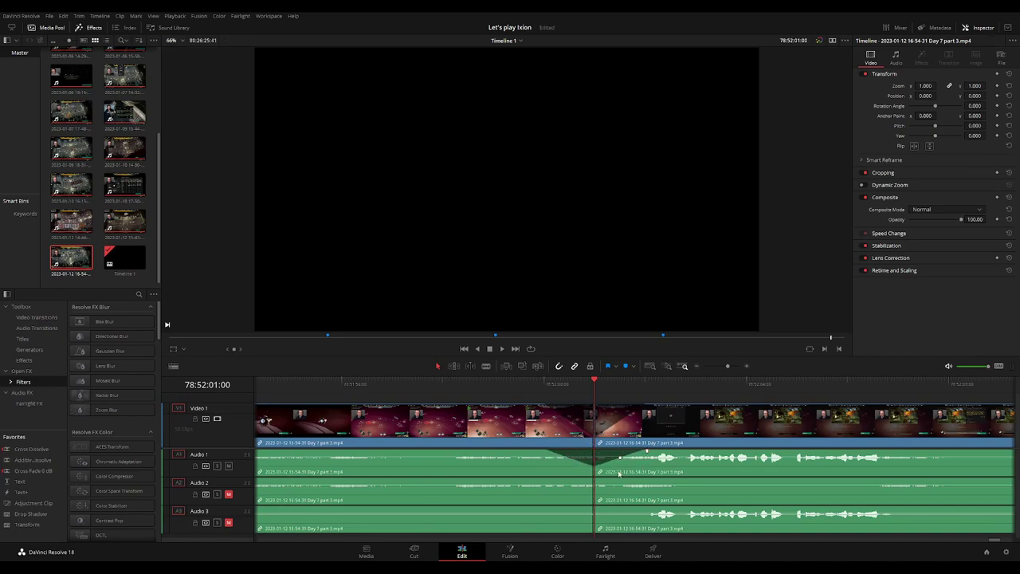
mouse_move(591, 478)
mouse_down()
mouse_move(546, 480)
mouse_move(647, 479)
mouse_up()
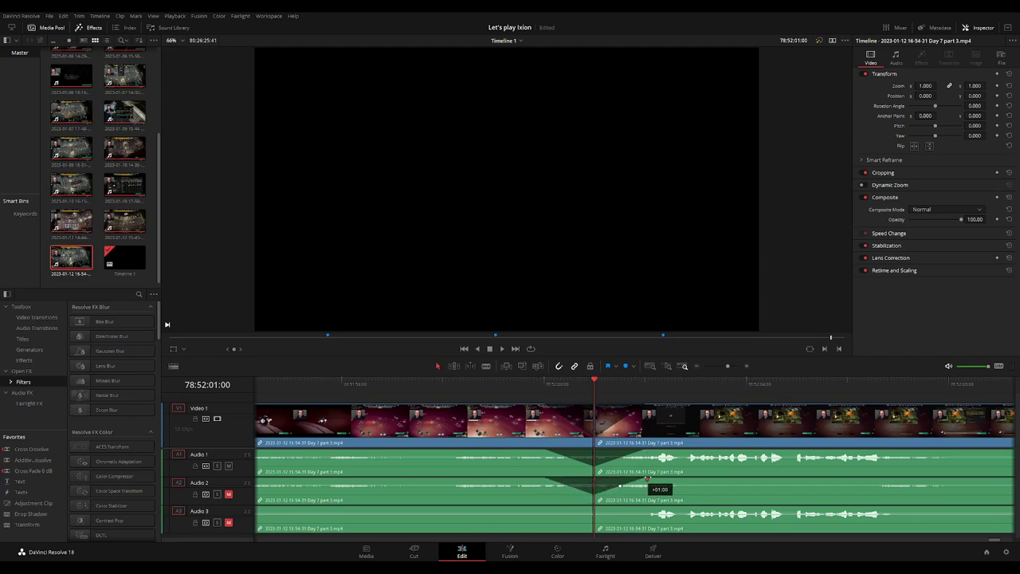
drag(591, 508, 554, 509)
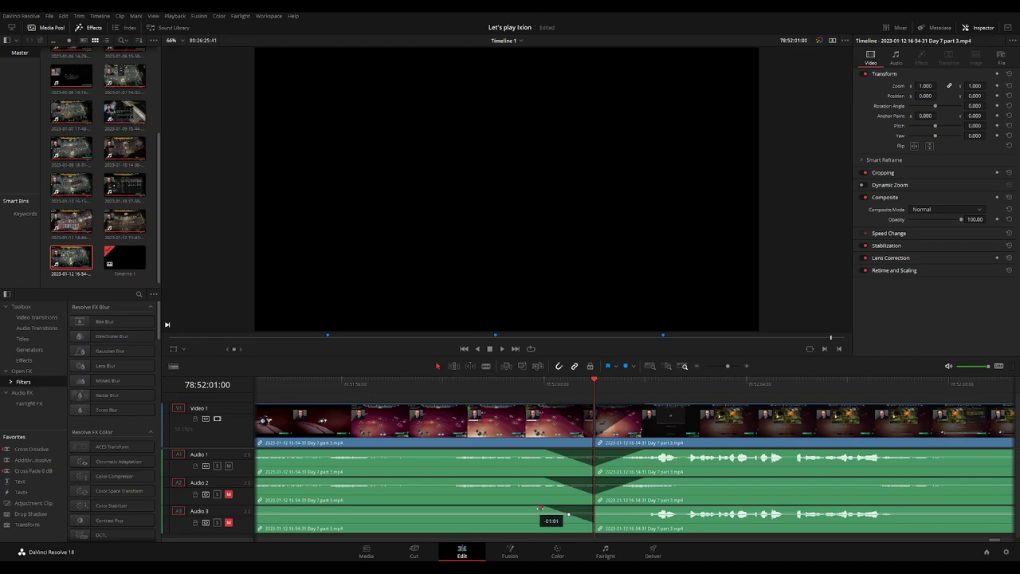
drag(597, 507, 641, 508)
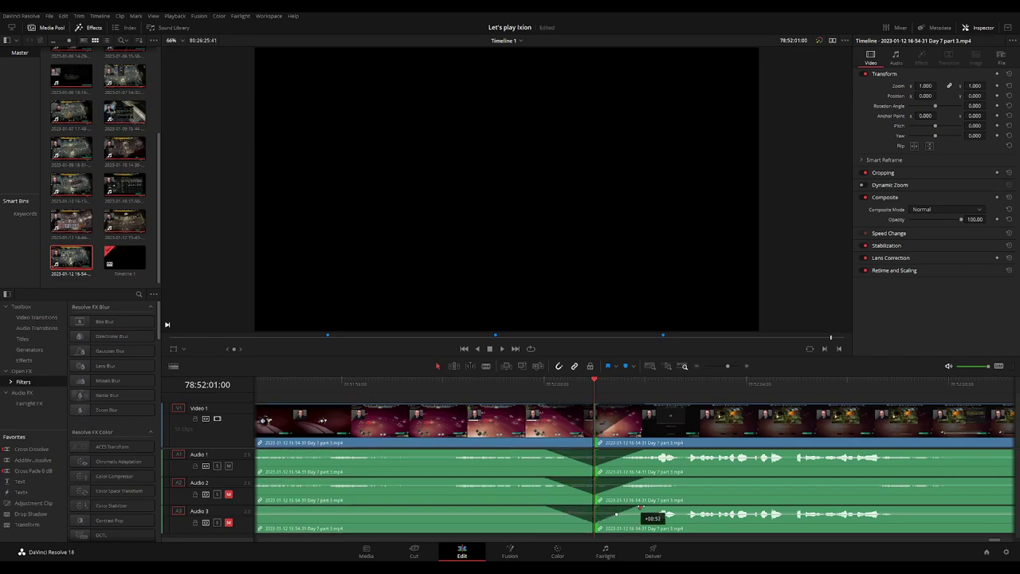
key(space)
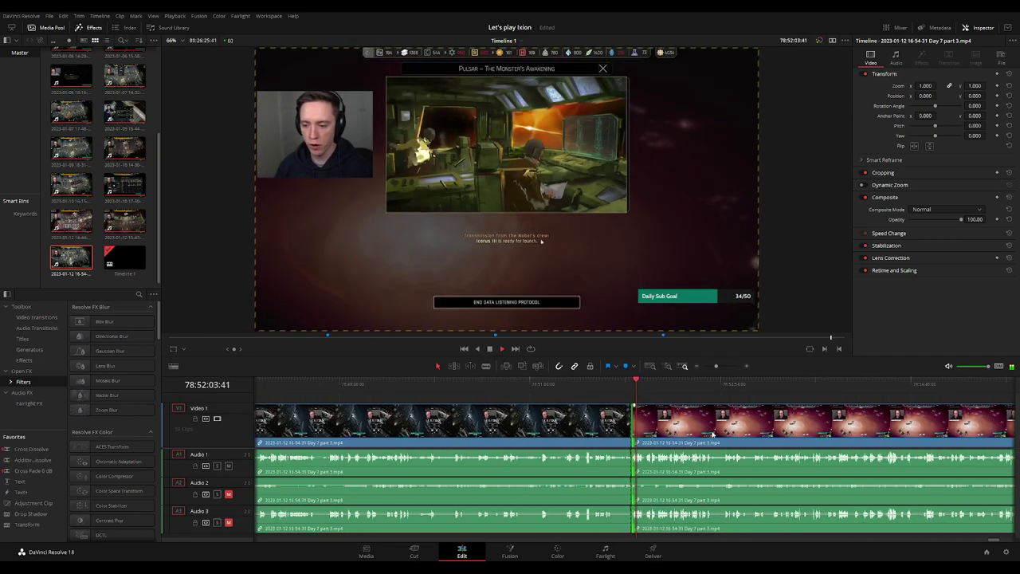
Zoom out and drag the clip after the cut to the right, leaving a gap
key(ctrl+minus)
scroll(740, 444, right, 3)
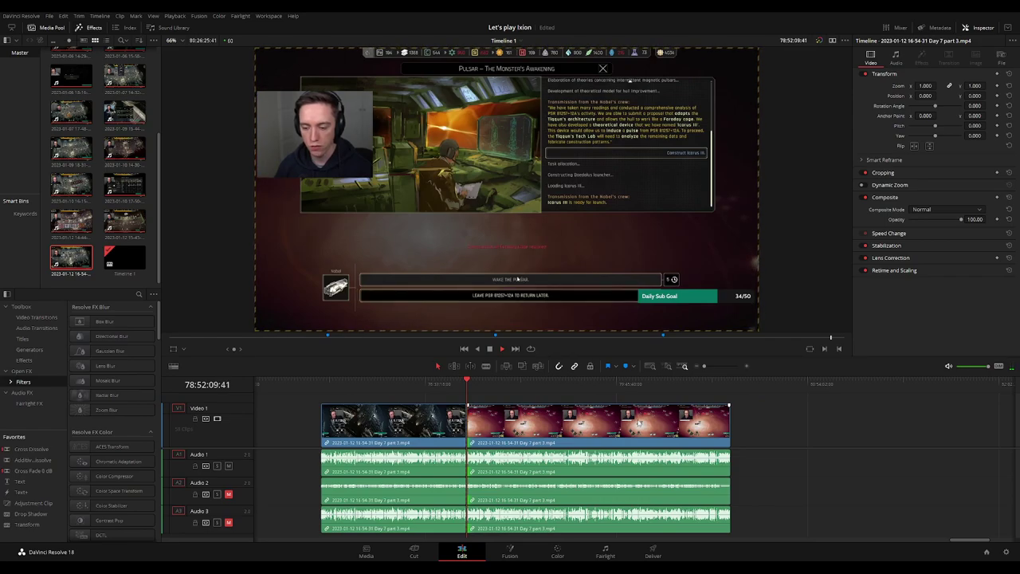
click(321, 386)
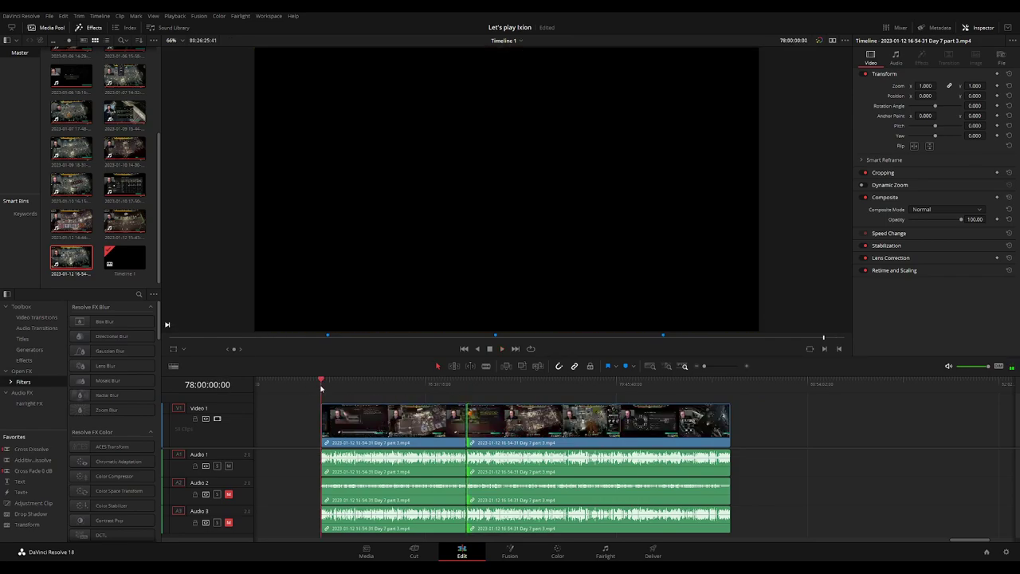
click(469, 387)
scroll(510, 422, right, 2)
drag(431, 422, 713, 423)
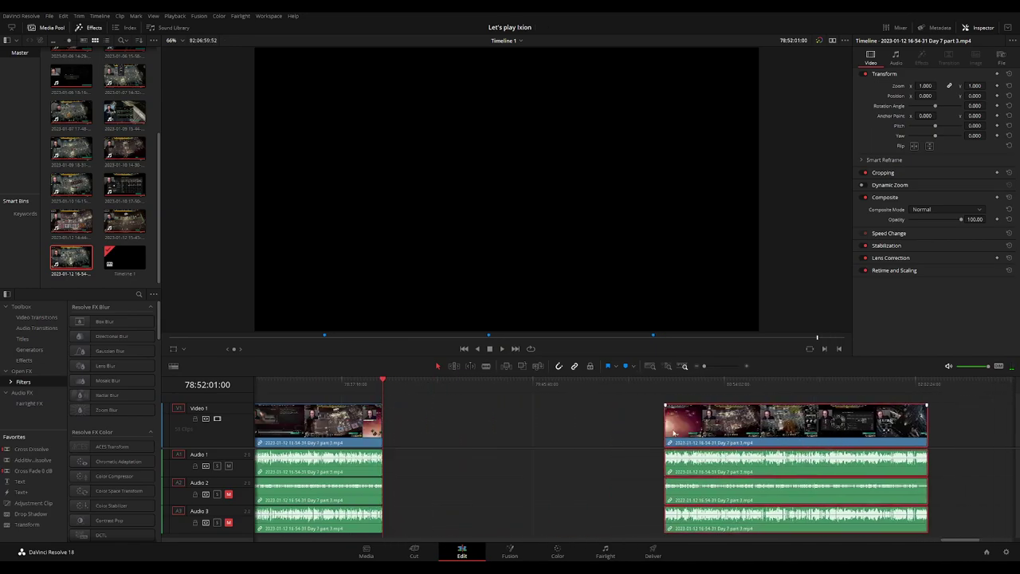
click(553, 432)
Add a '40 episodes' marker at the 78:52:01:00 cut and select the gap
scroll(551, 433, left, 2)
scroll(572, 426, left, 1)
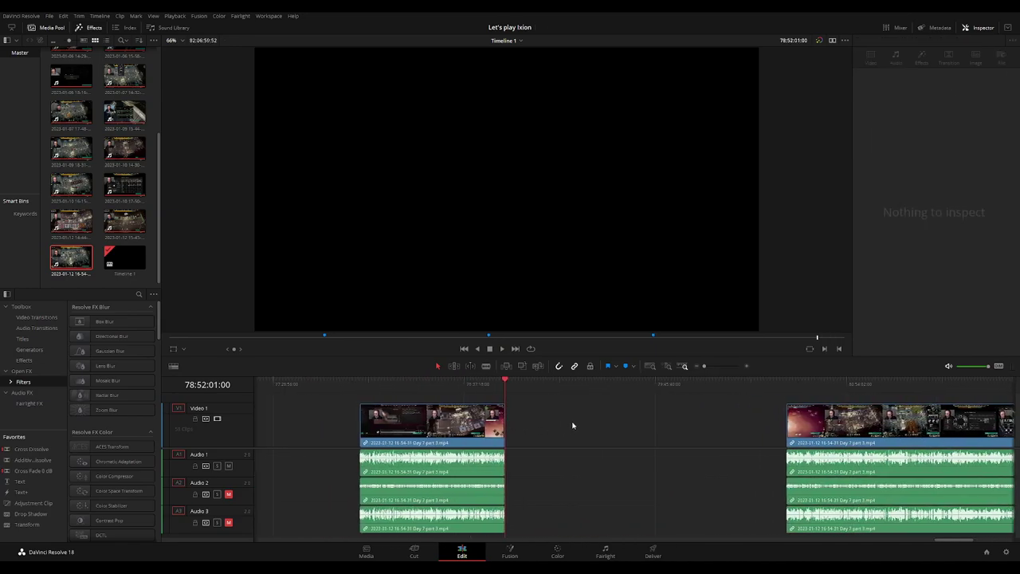
key(m)
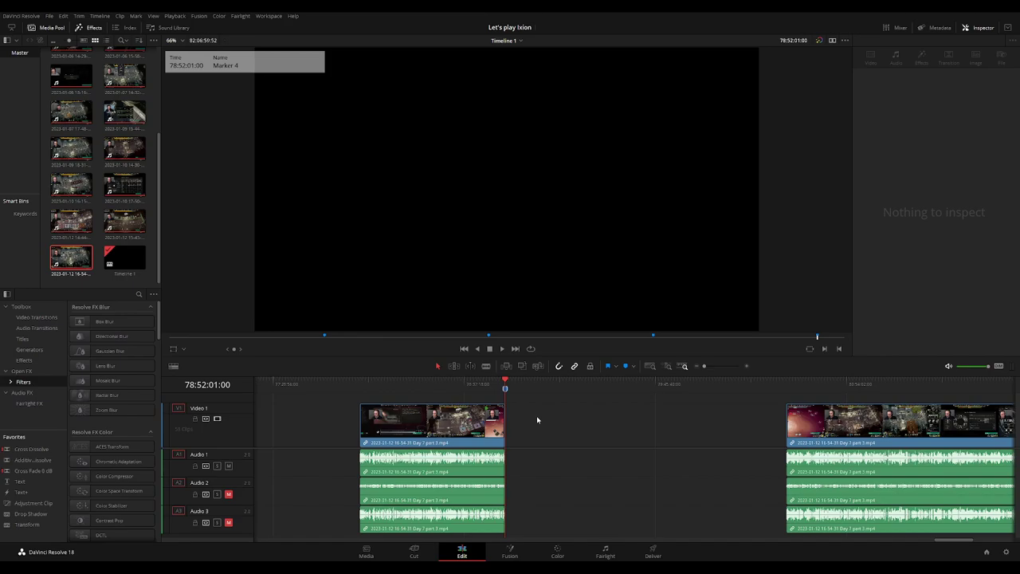
click(537, 420)
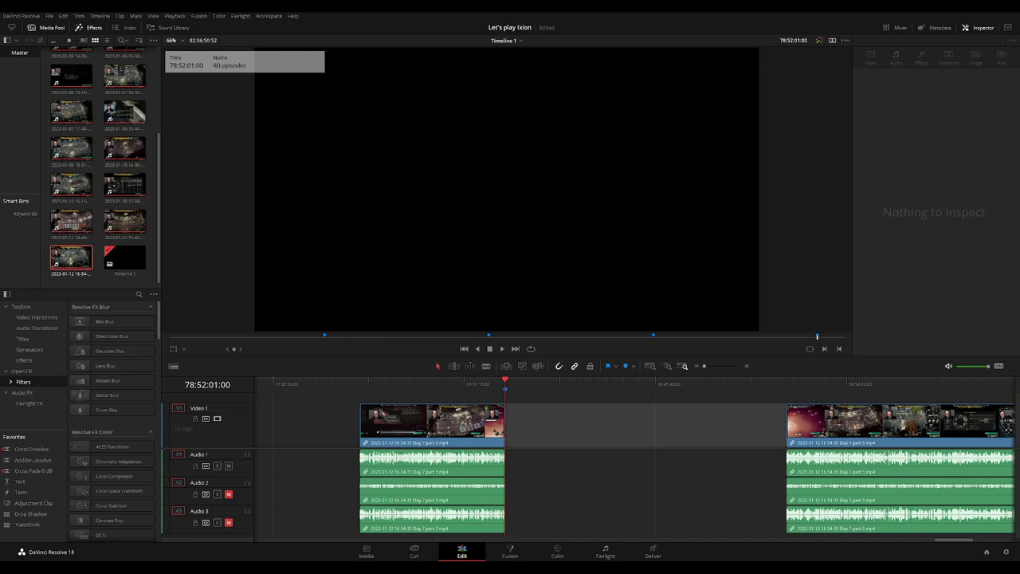
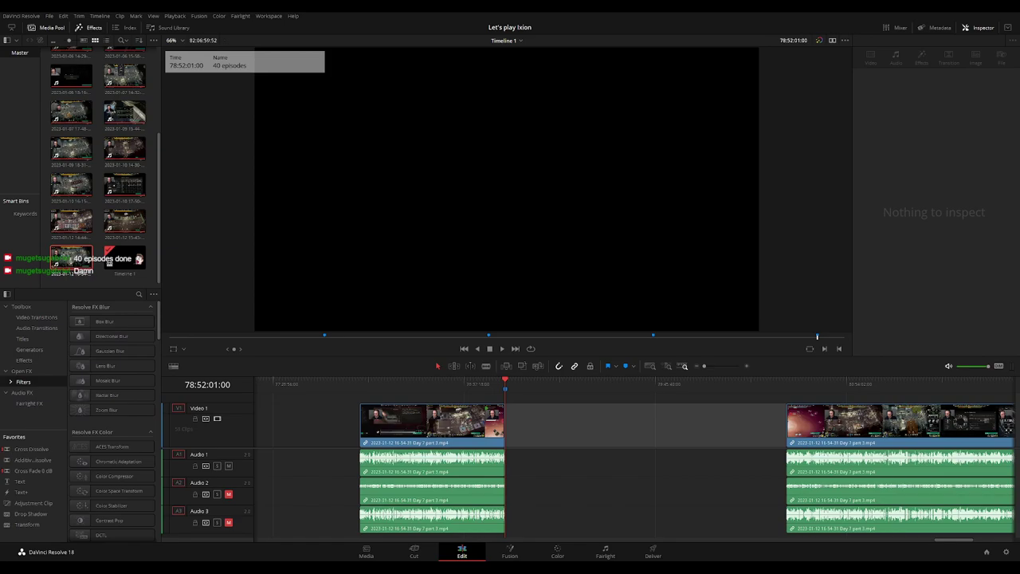
Slide the Day 7 part 3 clip left so it starts at the playhead, 80:00:00:00
click(548, 438)
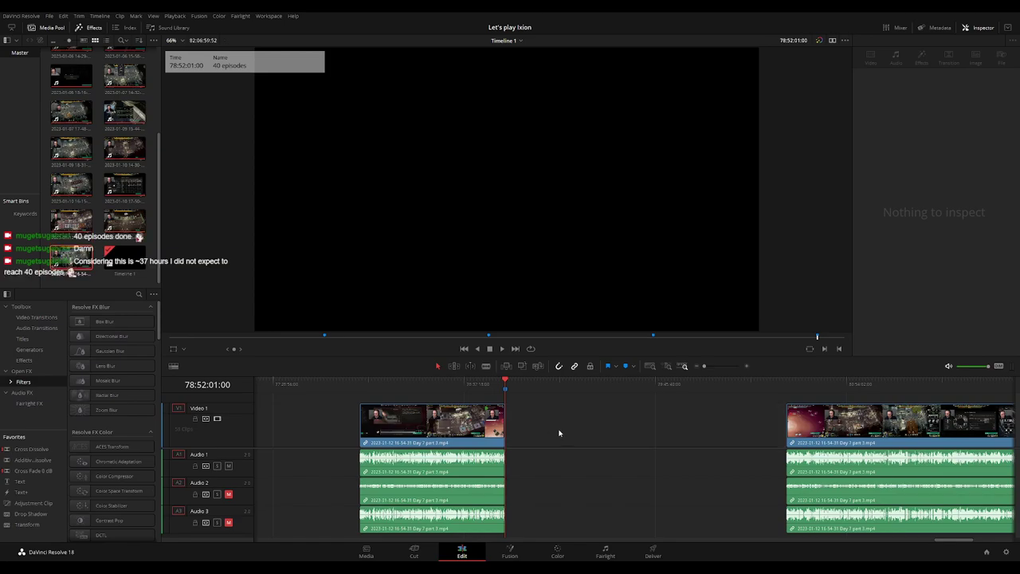
scroll(438, 412, right, 5)
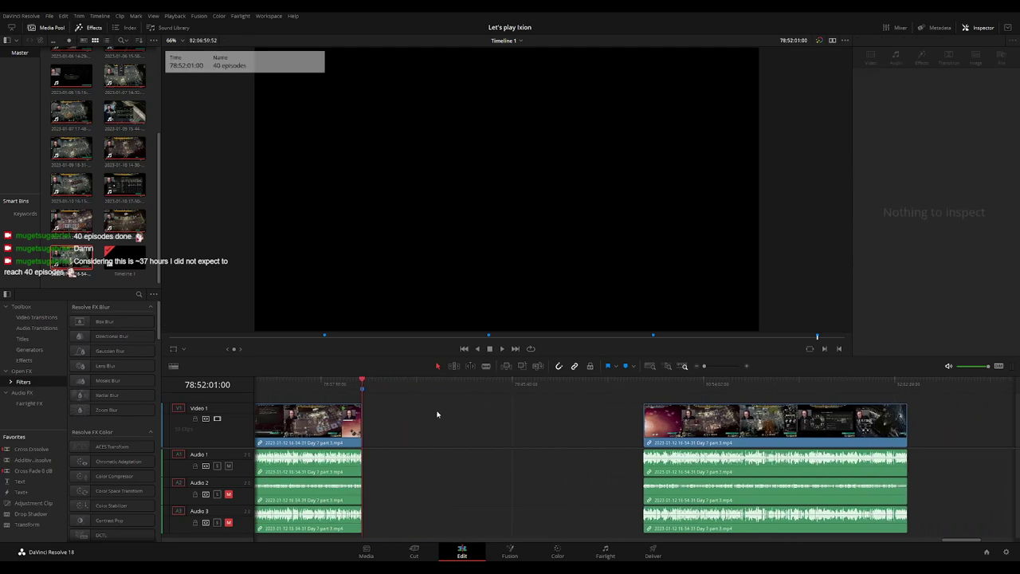
drag(312, 384, 484, 407)
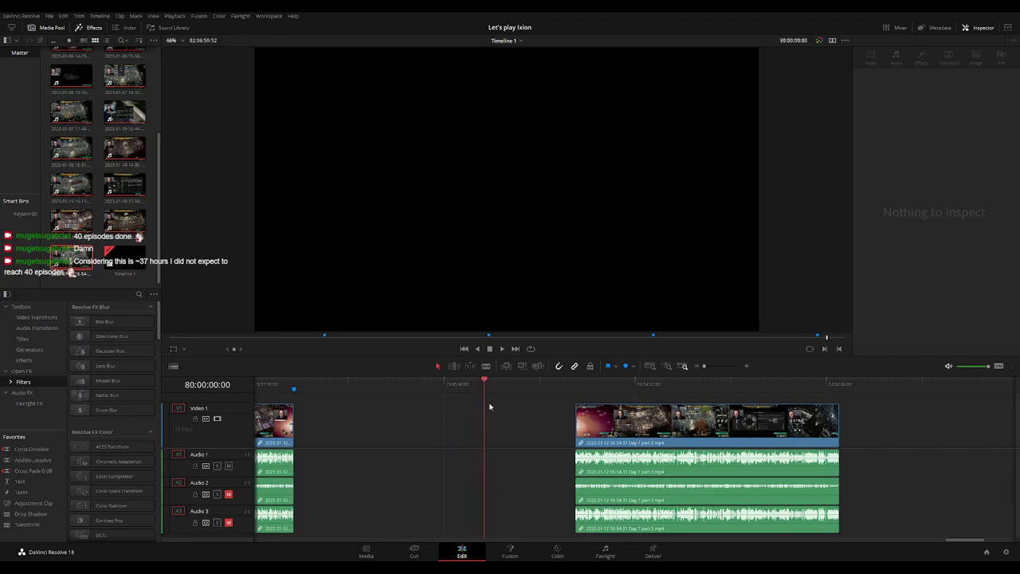
drag(641, 419, 549, 400)
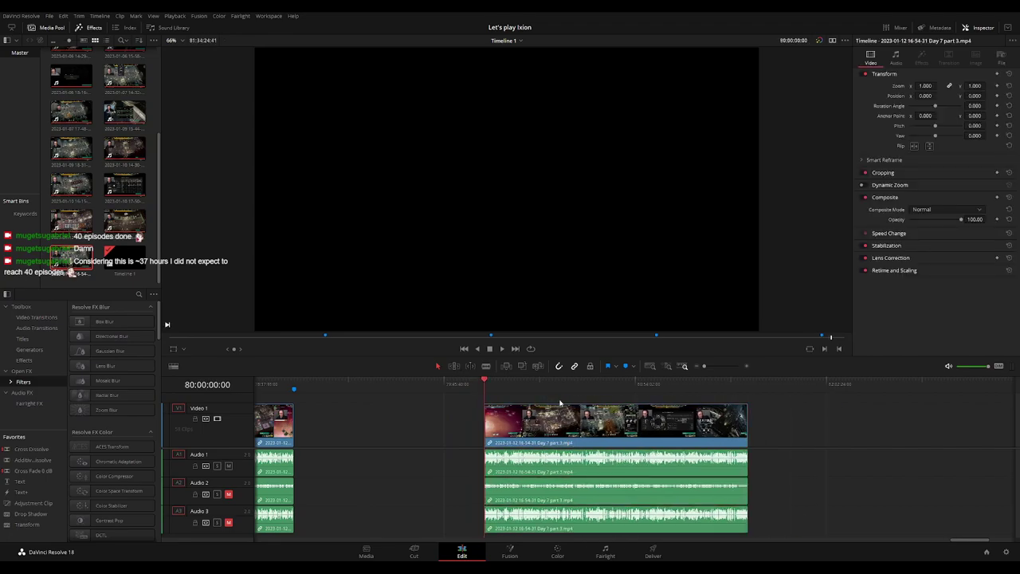
Play and scrub through the zoomed-in Day 7 part 3 footage to find the episode break
key(space)
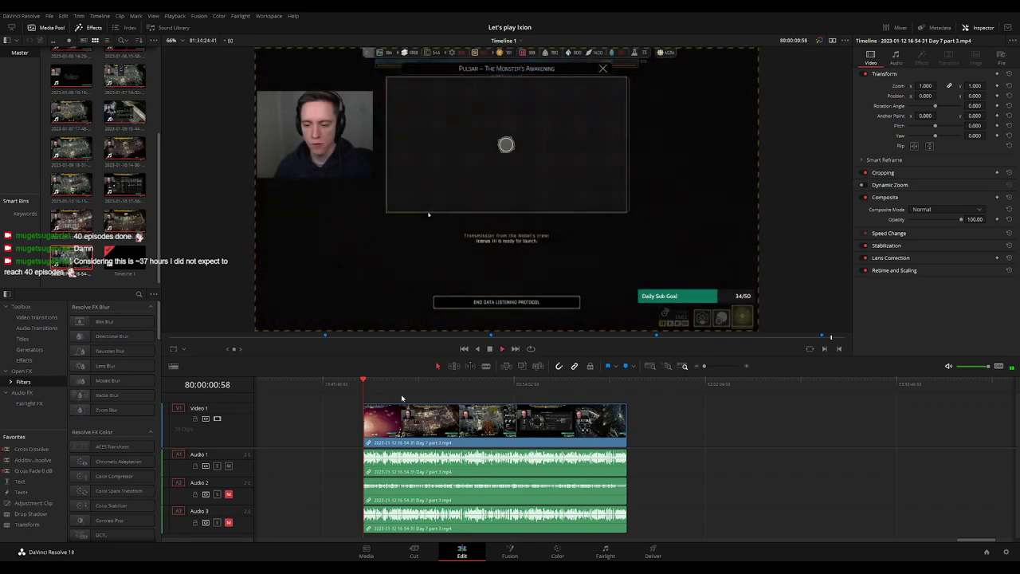
drag(387, 391, 511, 395)
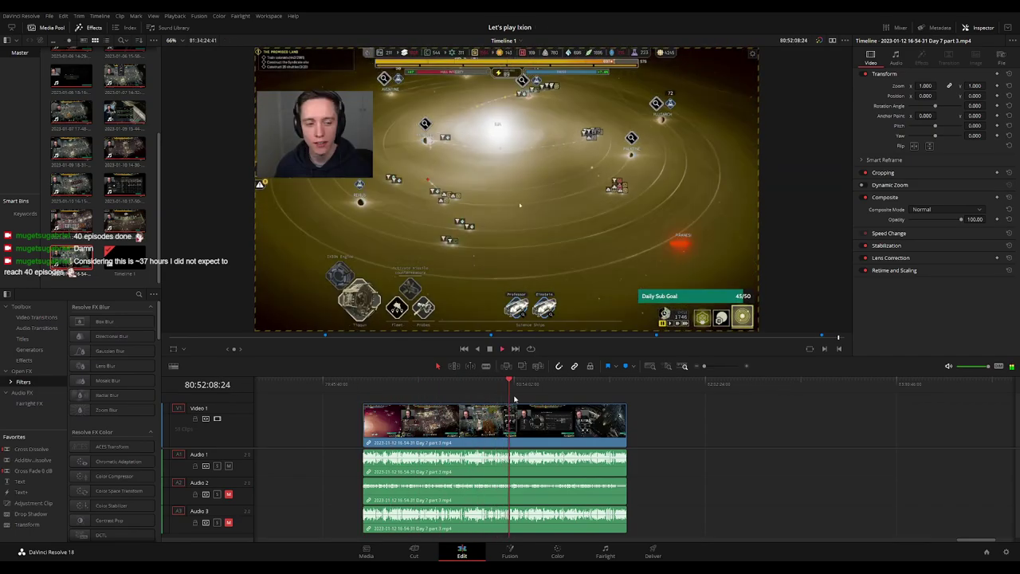
key(ctrl+equal)
drag(510, 395, 659, 391)
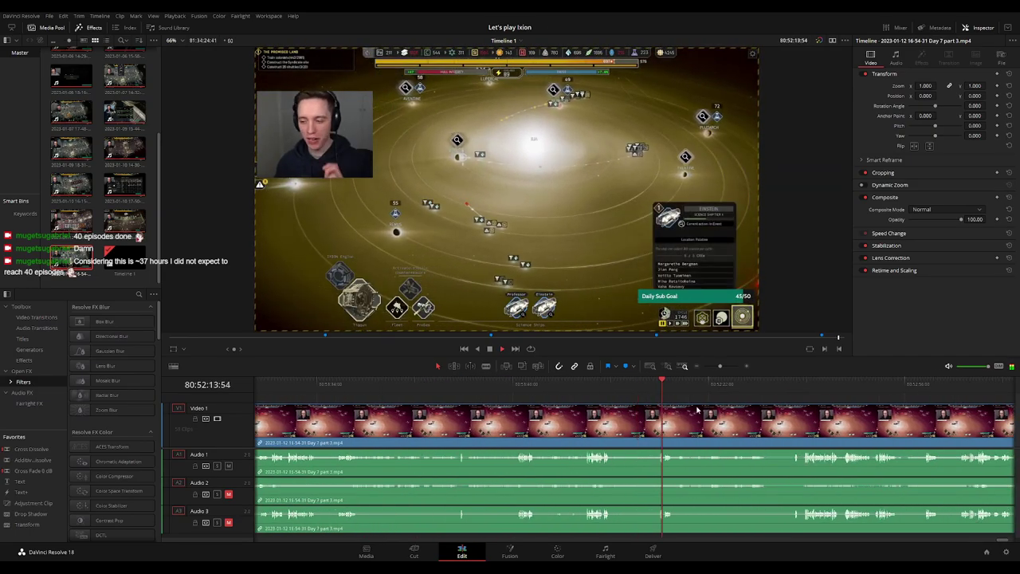
key(ctrl+equal)
key(space)
click(447, 391)
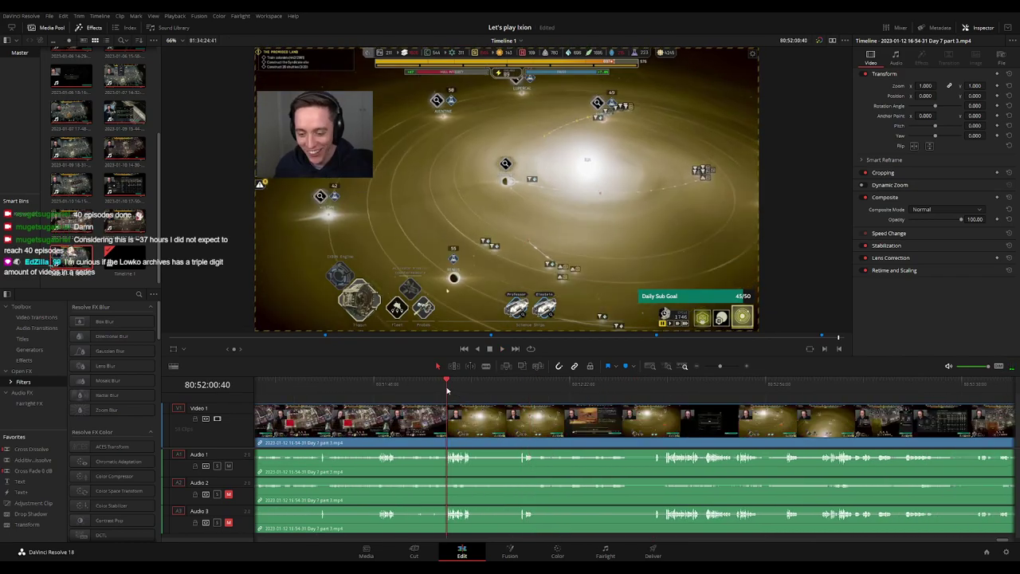
key(space)
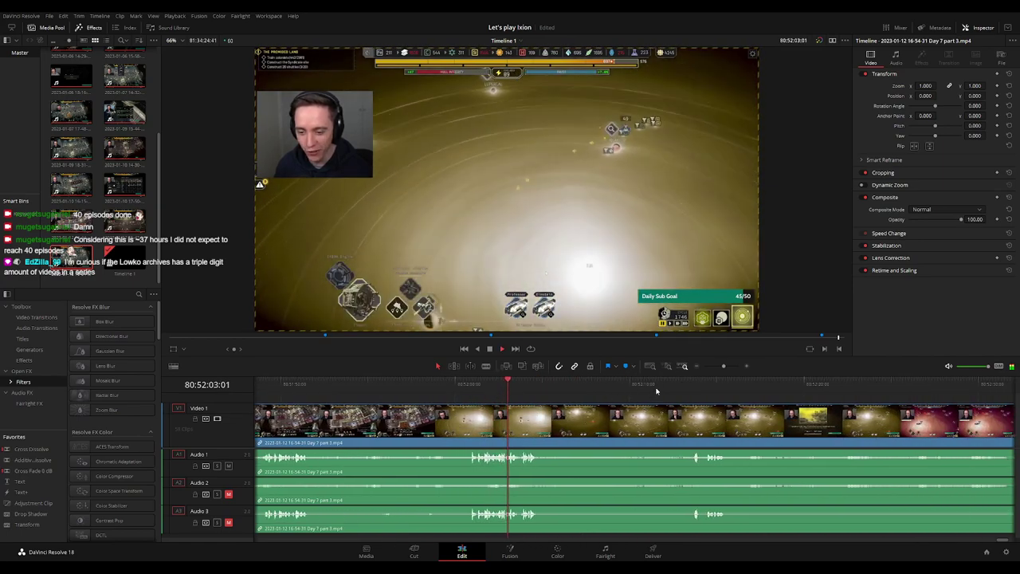
click(695, 385)
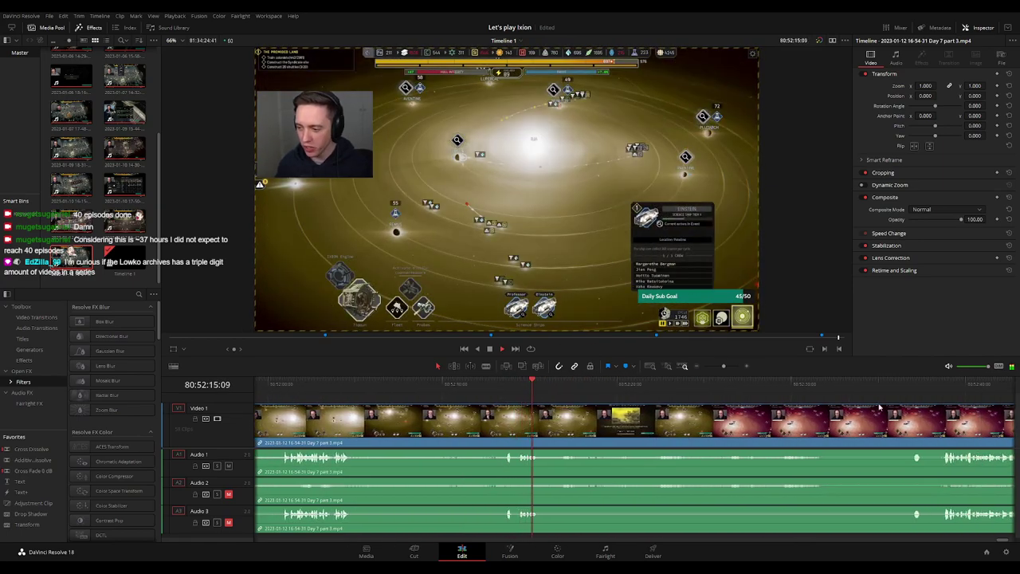
click(910, 391)
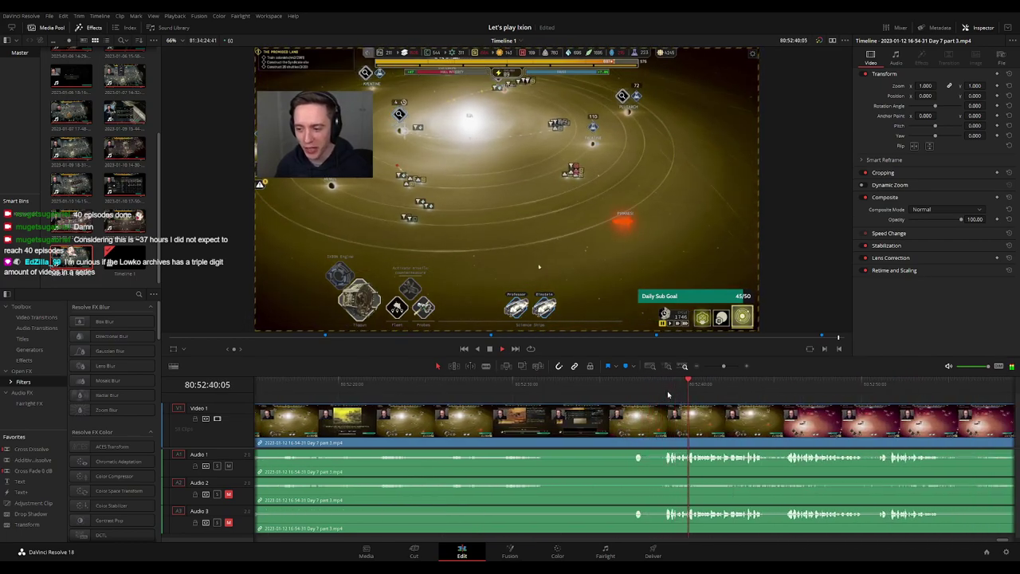
Park the playhead at 80:52:36:30 and blade-cut the clip there
scroll(670, 393, up, 3)
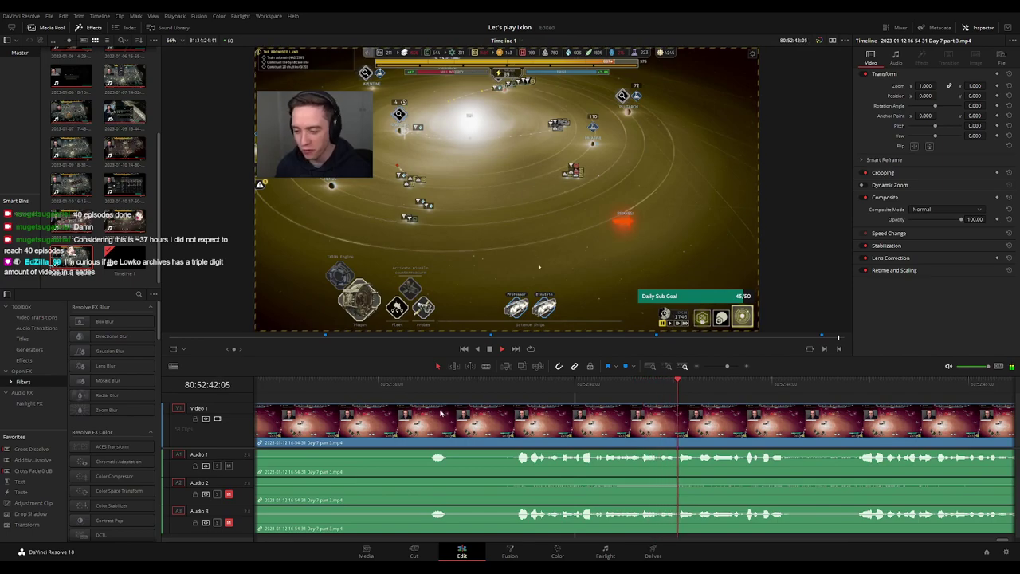
click(430, 394)
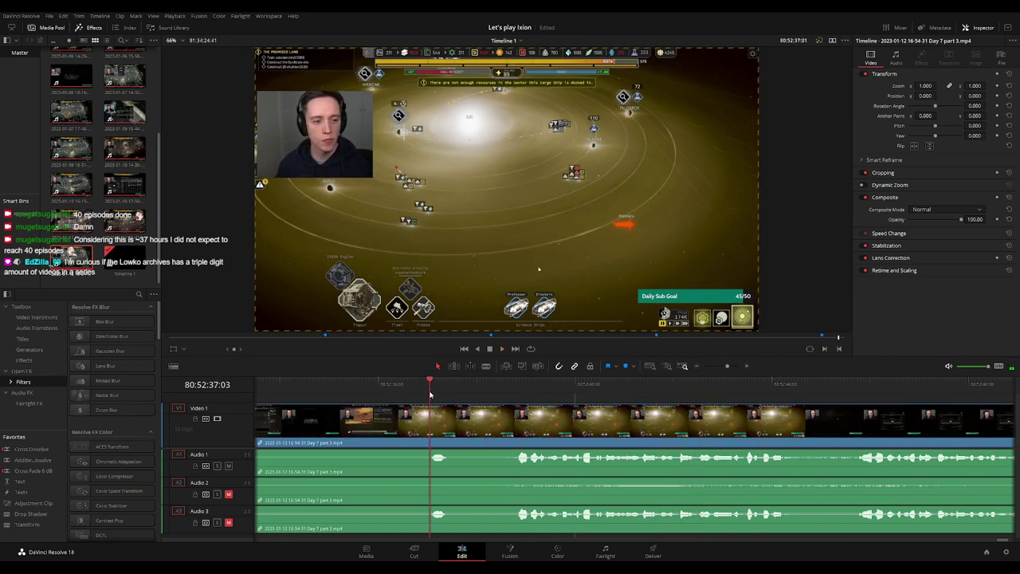
click(409, 397)
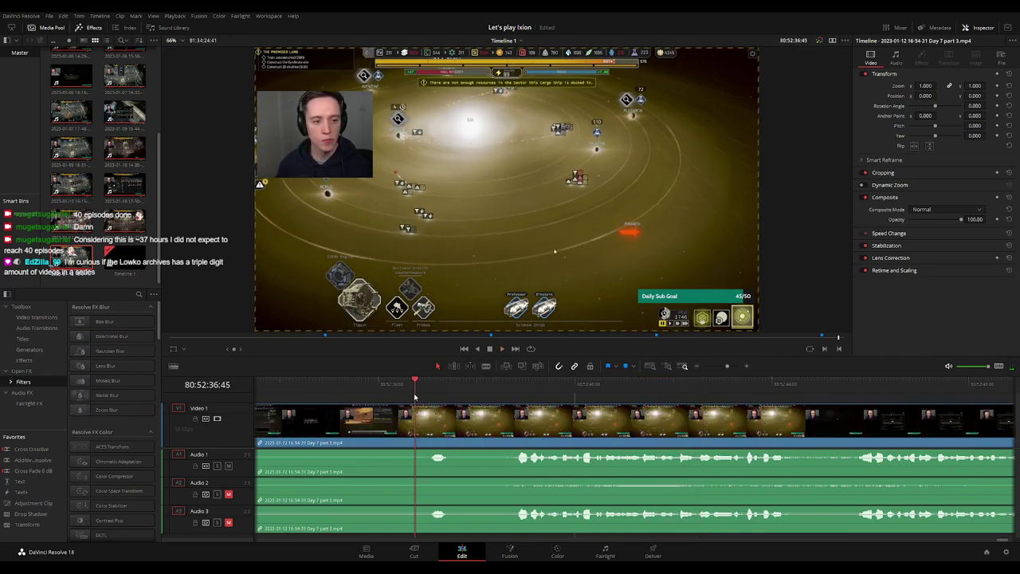
key(b)
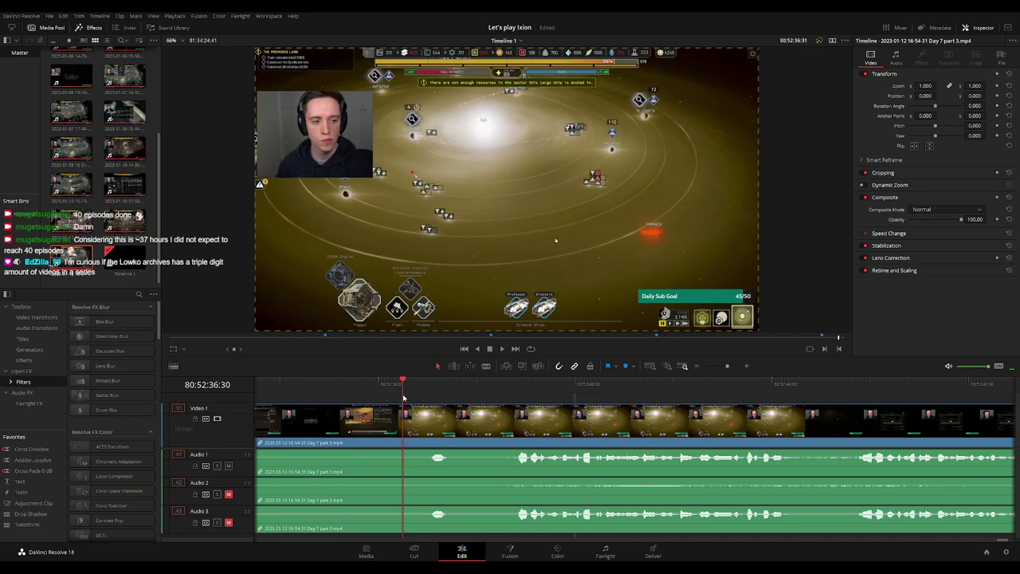
click(405, 423)
Add fade-outs before the 80:52:36:30 cut on the video and on Audio 1, 2 and 3
key(a)
mouse_move(407, 410)
mouse_down()
mouse_move(452, 410)
mouse_move(373, 410)
mouse_up()
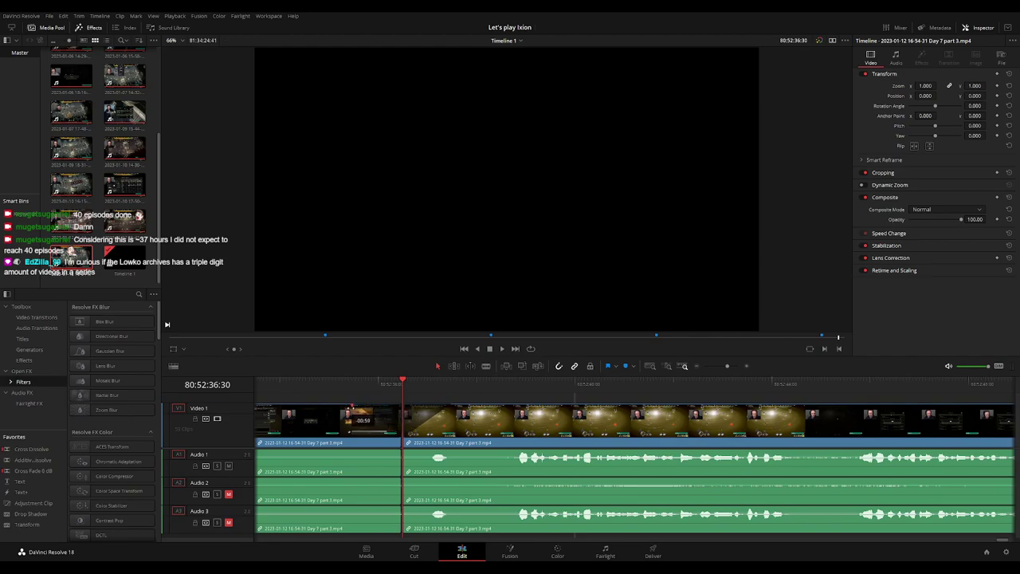
mouse_move(397, 450)
mouse_down()
mouse_move(356, 453)
mouse_move(445, 452)
mouse_up()
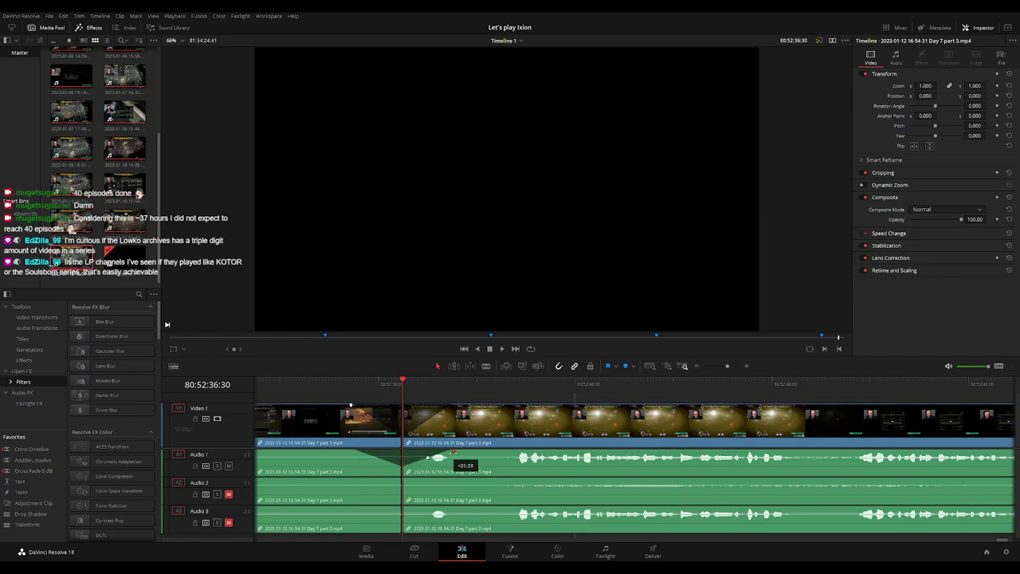
scroll(462, 478, left, 3)
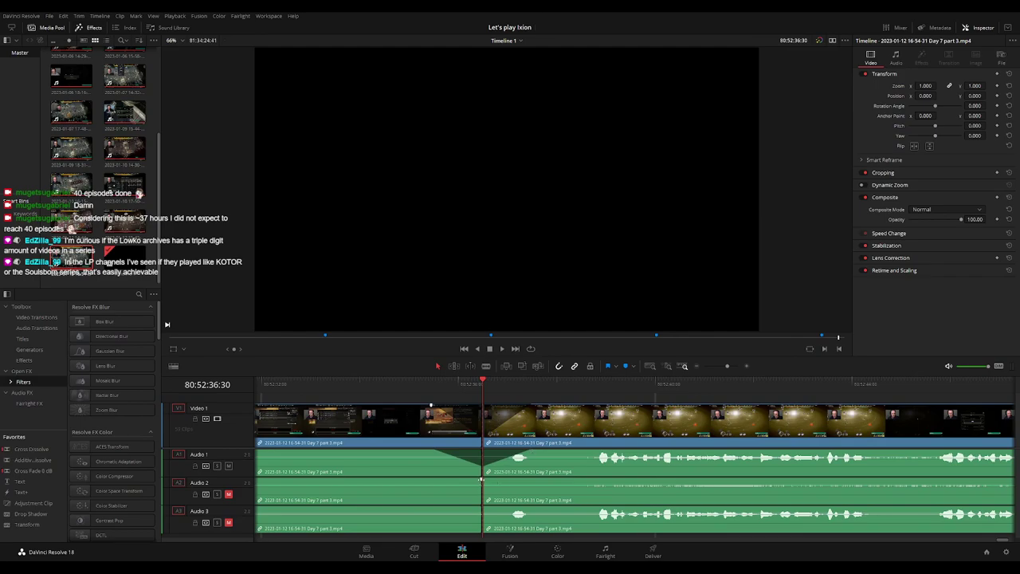
mouse_move(480, 478)
mouse_down()
mouse_move(428, 481)
mouse_move(535, 481)
mouse_up()
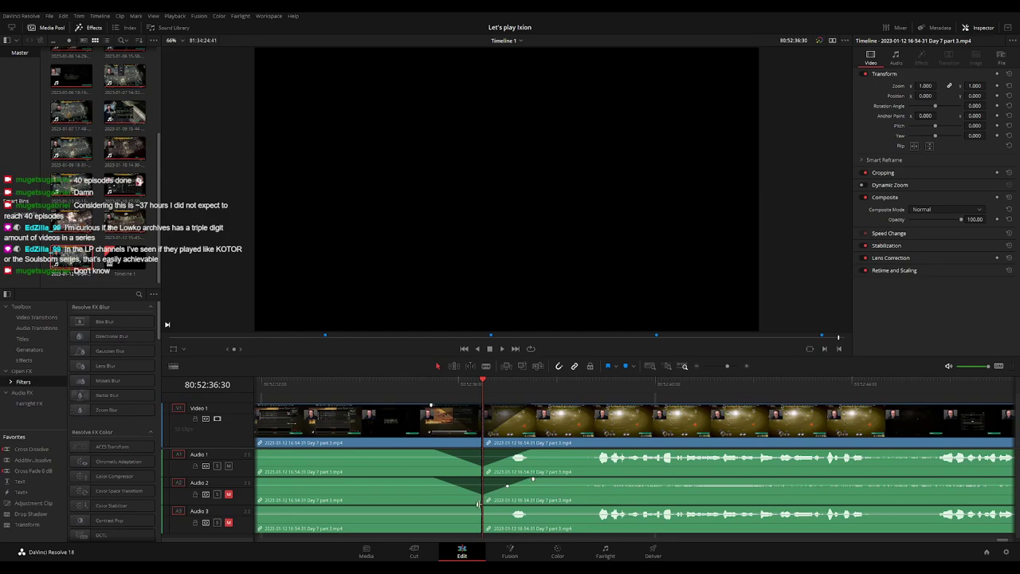
mouse_move(481, 507)
mouse_down()
mouse_move(437, 508)
mouse_move(550, 510)
mouse_up()
Play back the cut to check the new fades
key(space)
scroll(732, 430, down, 3)
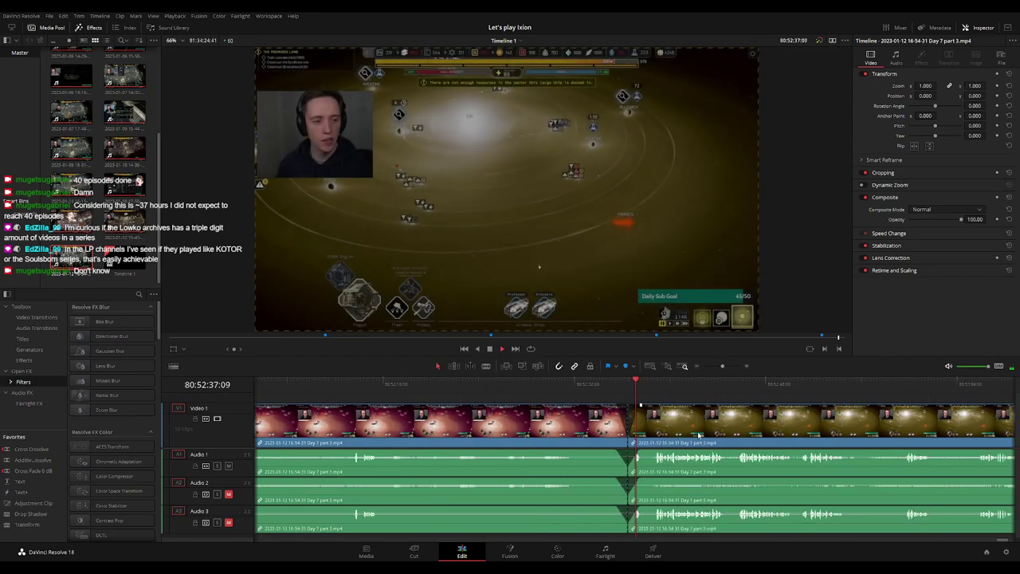
scroll(733, 431, down, 3)
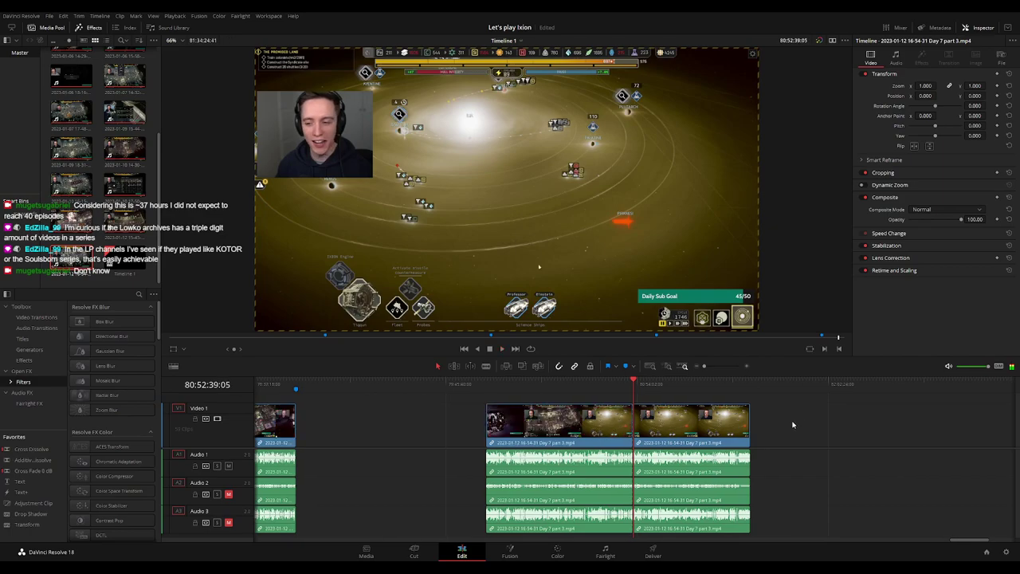
scroll(625, 424, right, 3)
Move the second clip right, leaving a gap after the first clip
click(311, 391)
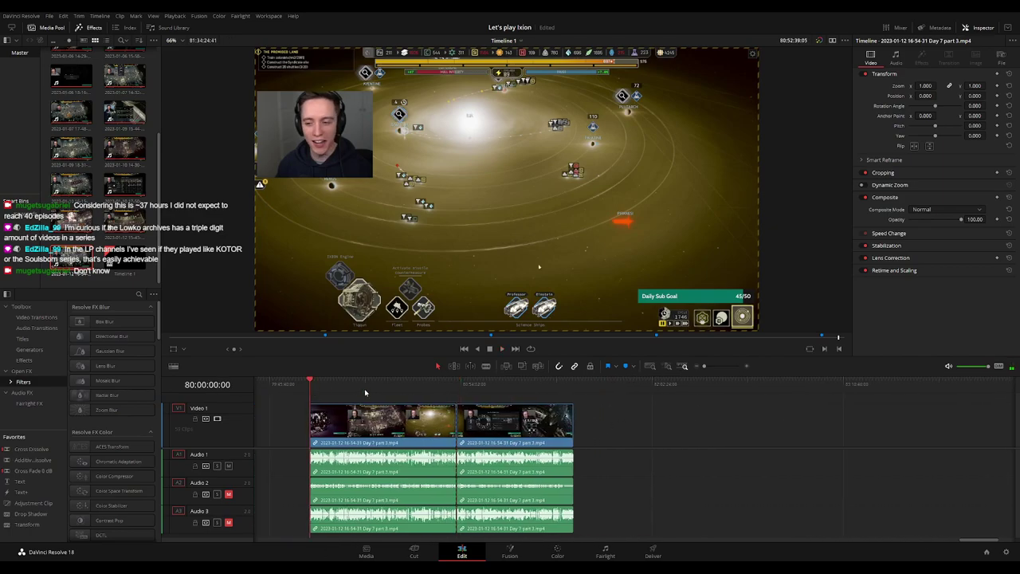
scroll(530, 430, right, 3)
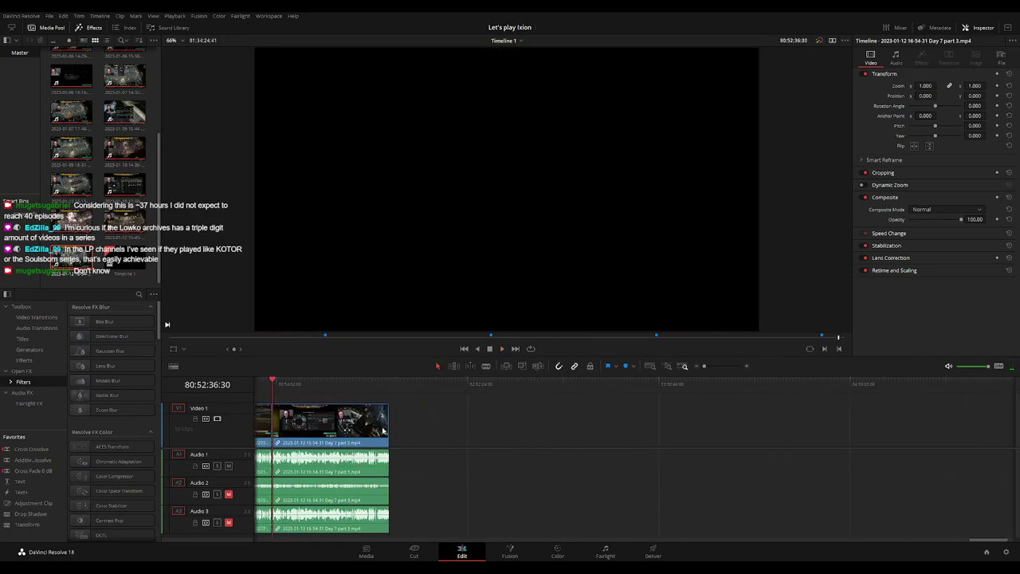
drag(342, 422, 576, 422)
click(395, 436)
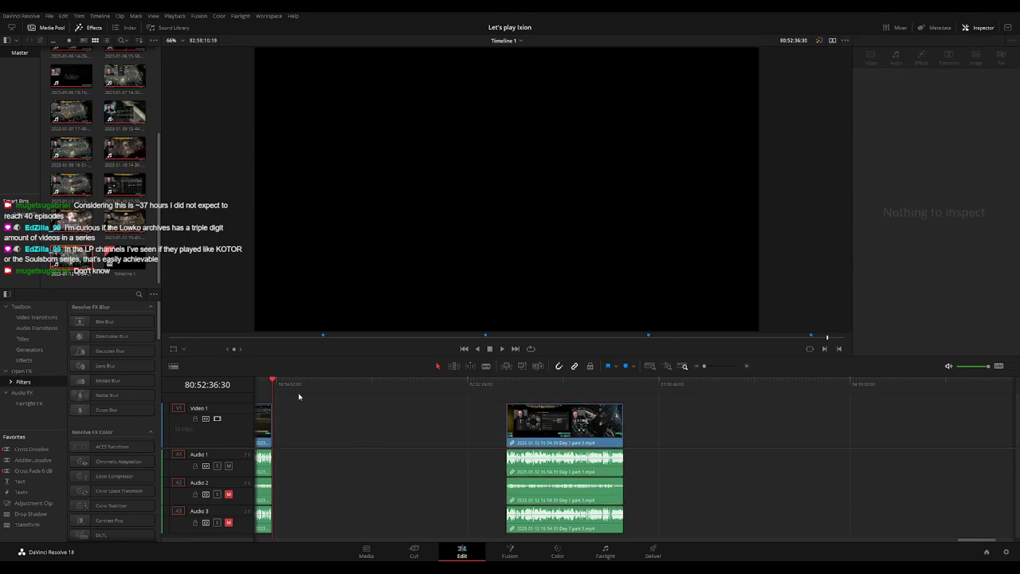
Move the playhead past 82:00:00:00 to the end of the final Day 7 part 3 clip
drag(293, 389, 416, 401)
click(619, 387)
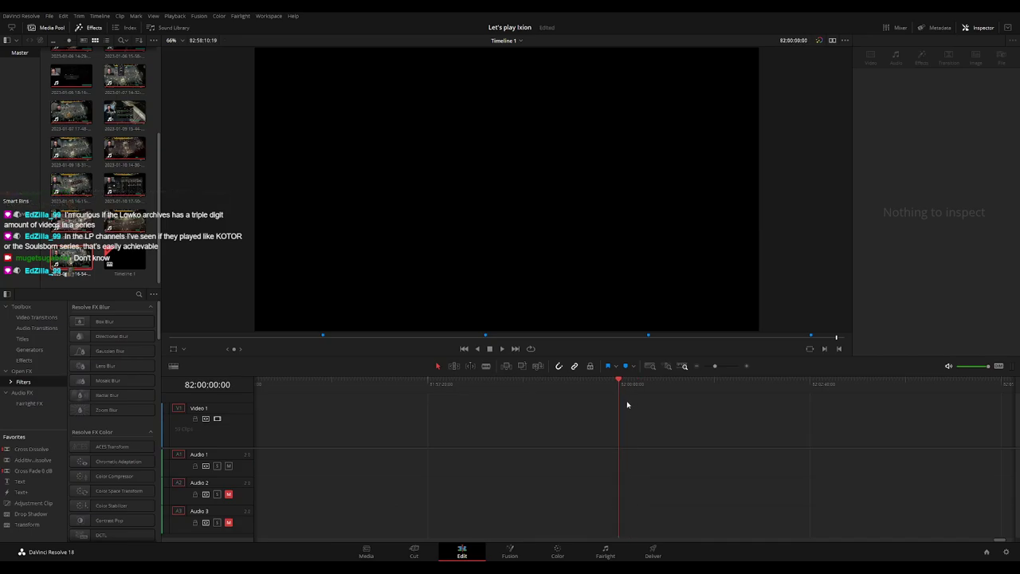
click(668, 431)
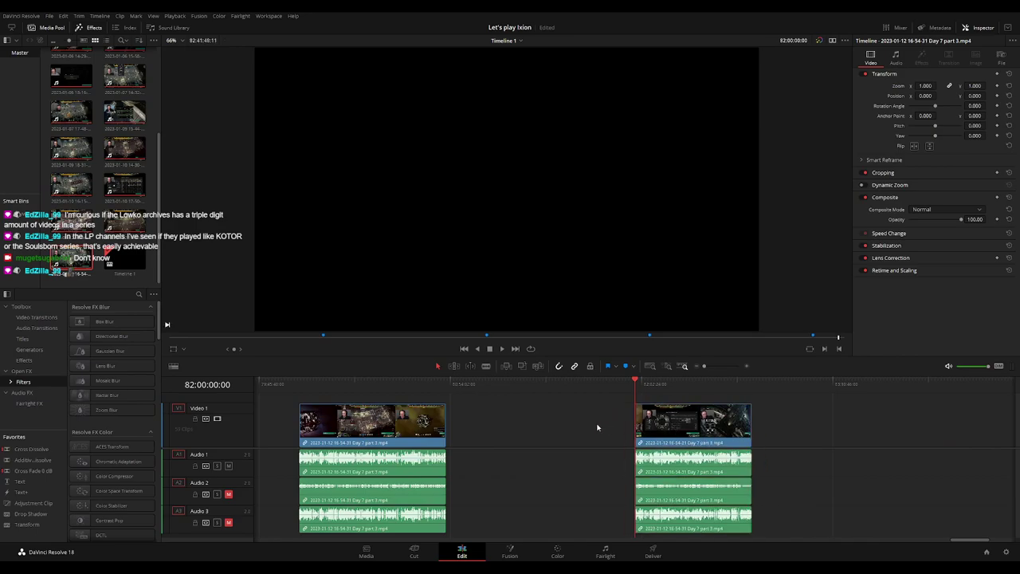
click(558, 427)
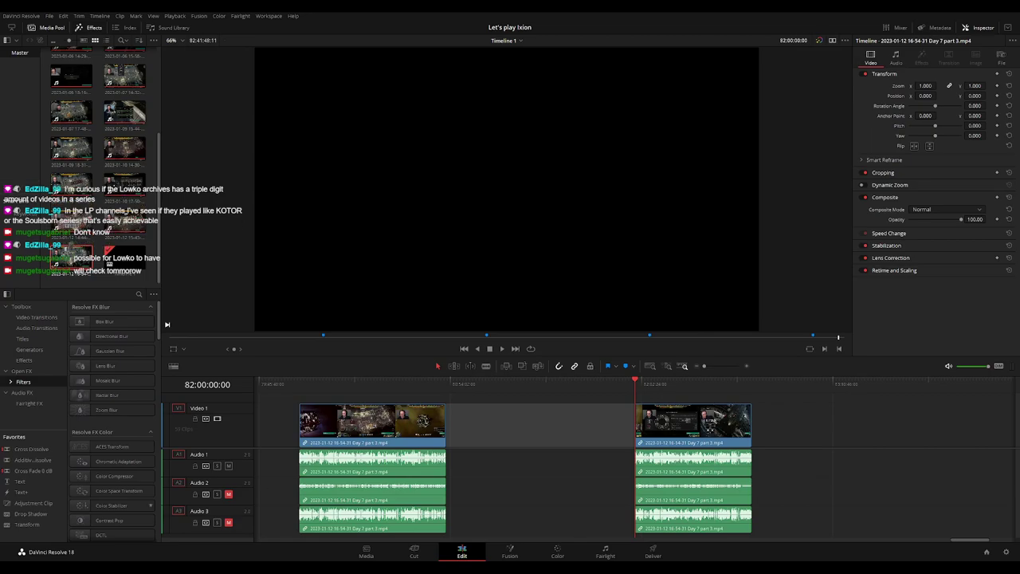
click(750, 415)
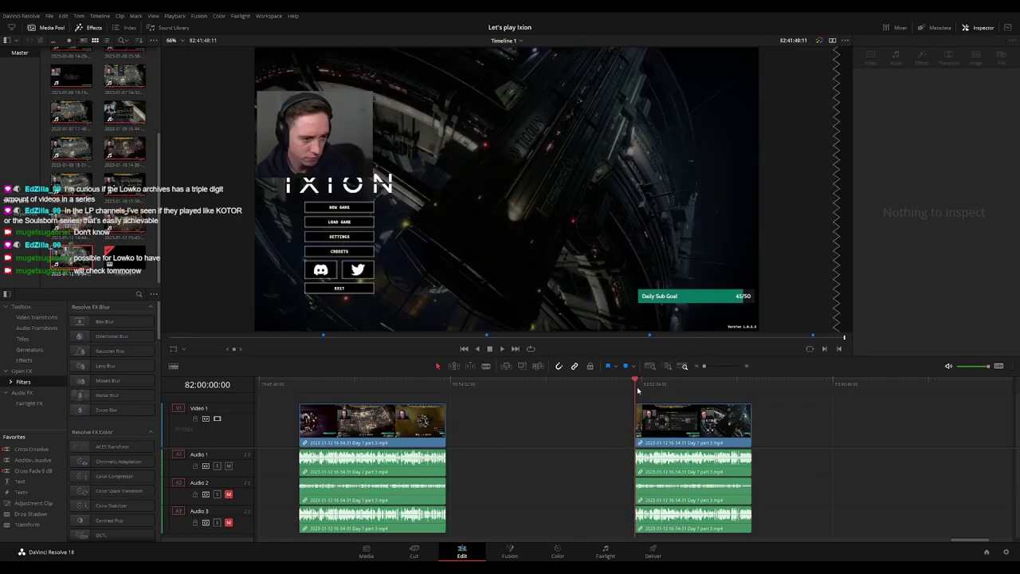
scroll(578, 444, left, 3)
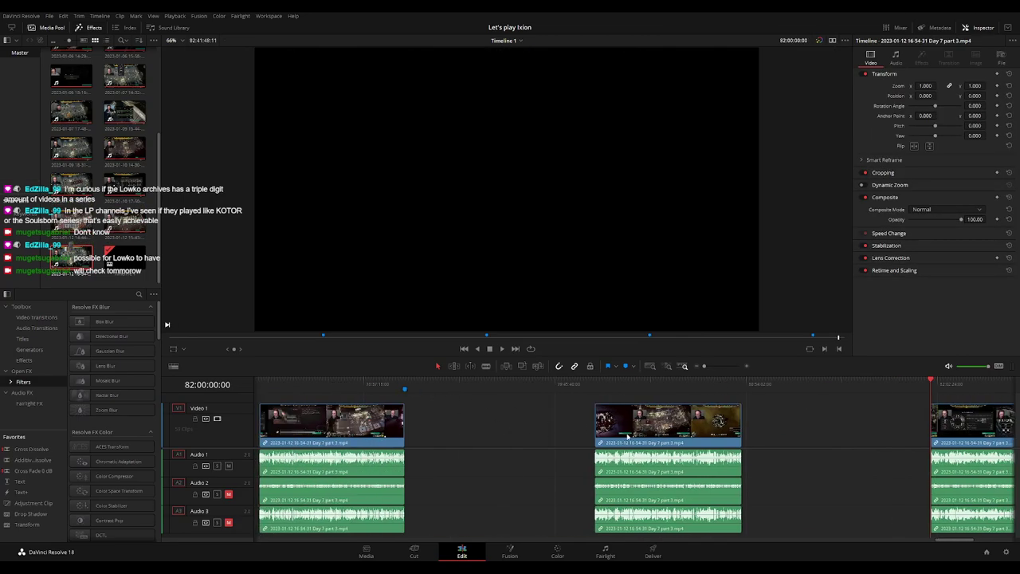
scroll(628, 437, right, 3)
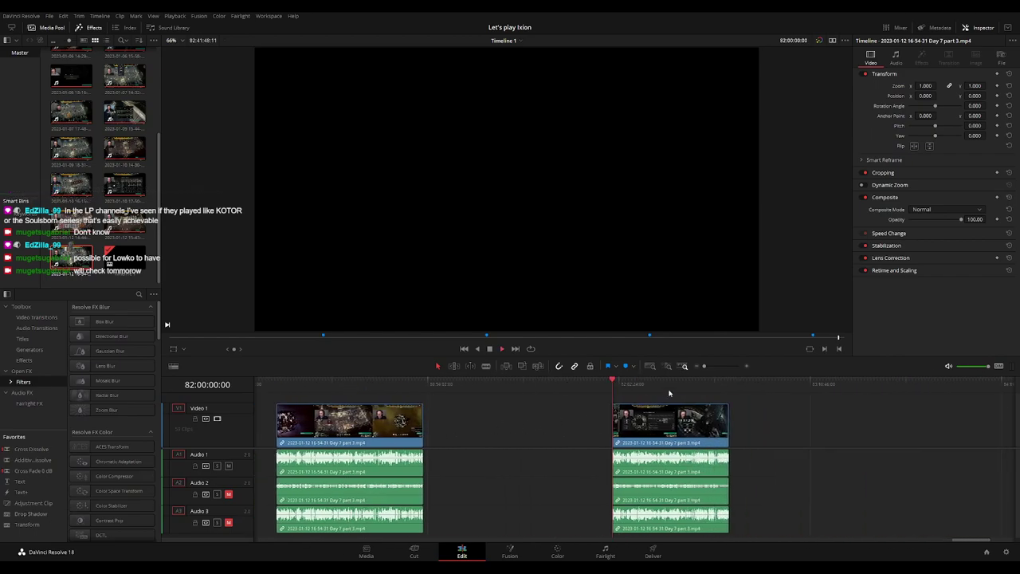
drag(669, 393, 956, 399)
scroll(769, 399, up, 3)
scroll(638, 419, right, 3)
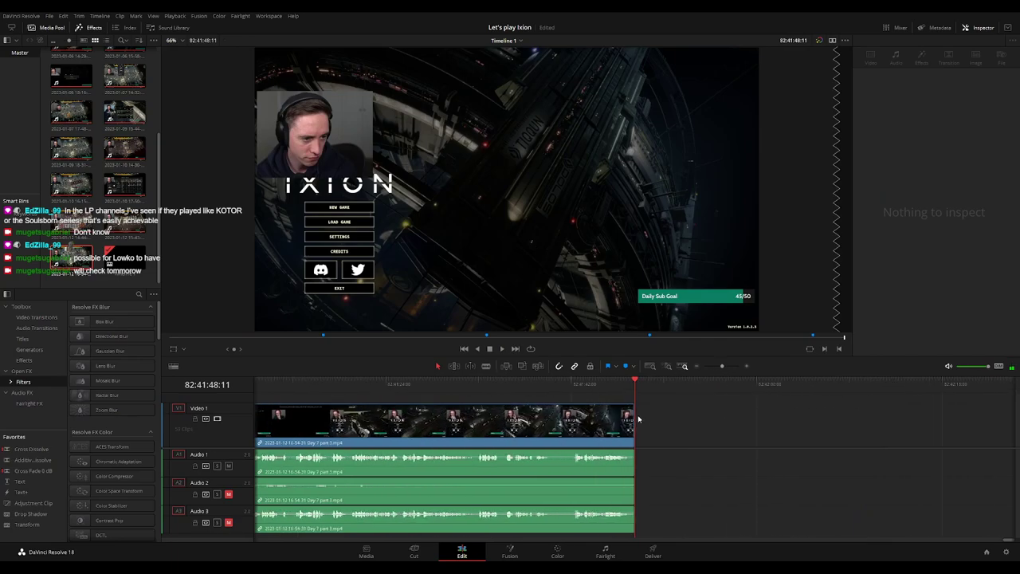
Fade out Audio 1, 2 and 3 over the final second of the last clip
click(590, 394)
key(space)
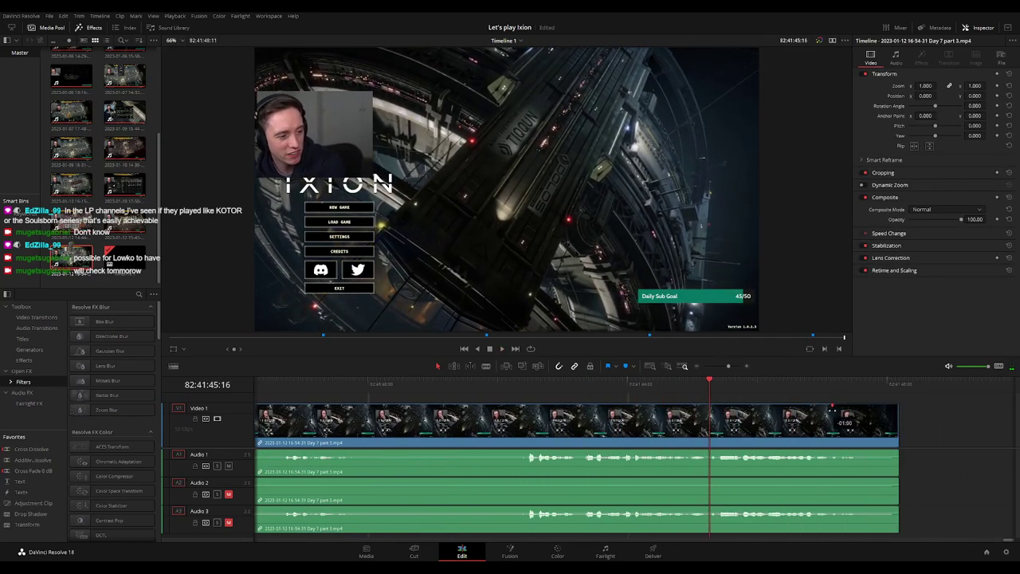
drag(895, 450, 832, 451)
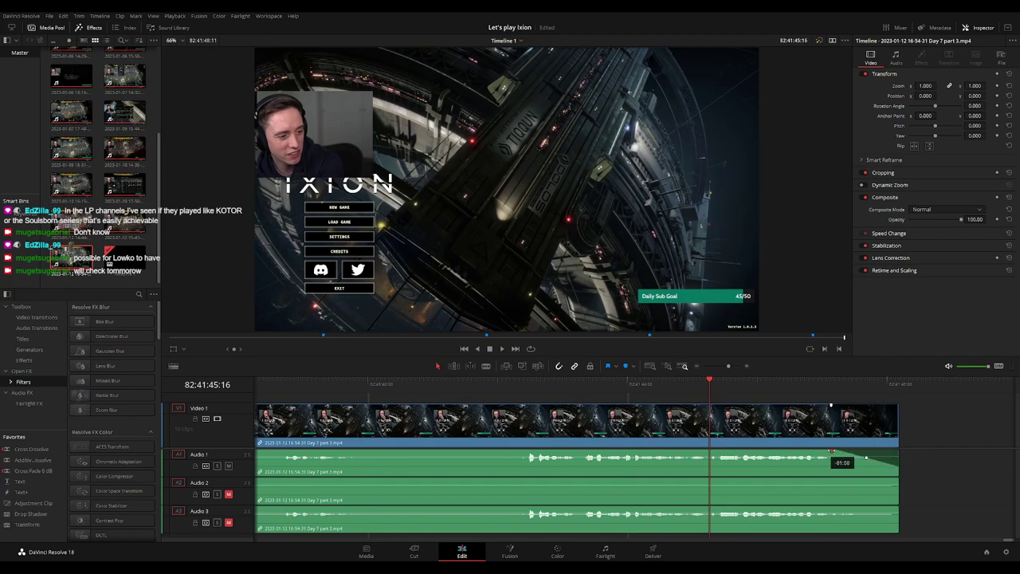
drag(897, 479, 834, 481)
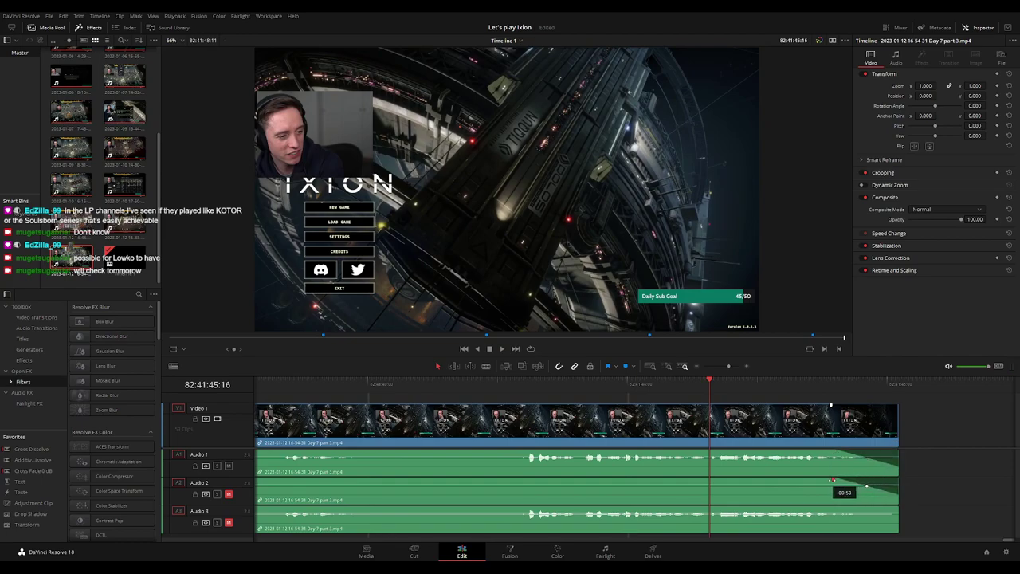
click(895, 507)
drag(895, 507, 835, 508)
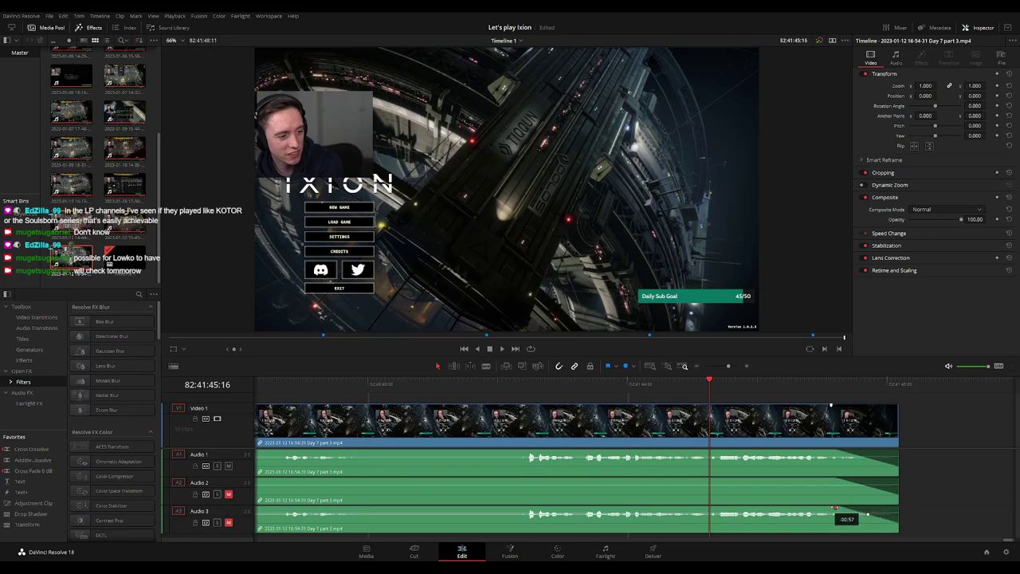
Step back through the credits and IXION logo to the last gameplay before the credits
scroll(659, 433, down, 3)
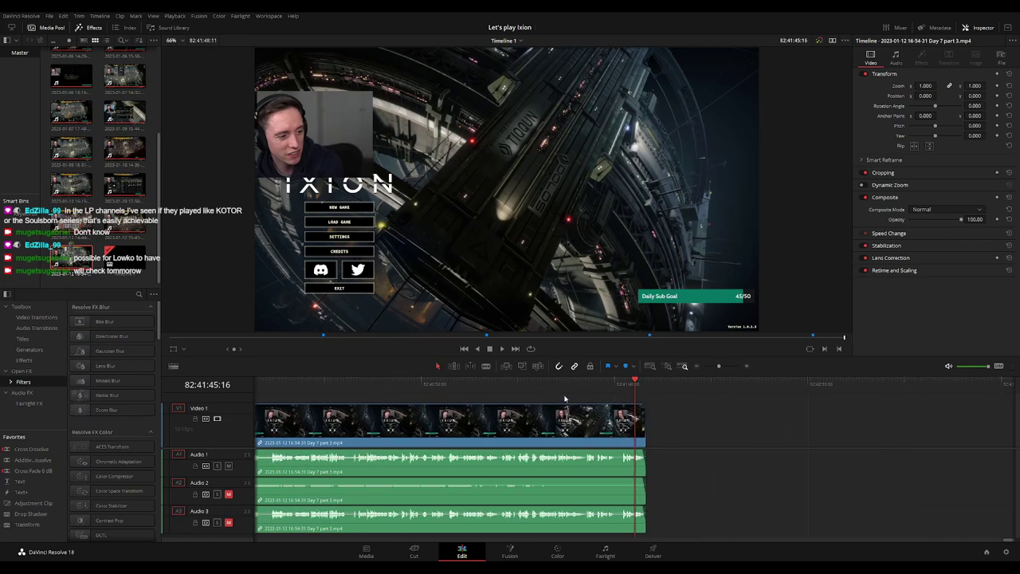
click(522, 396)
click(452, 396)
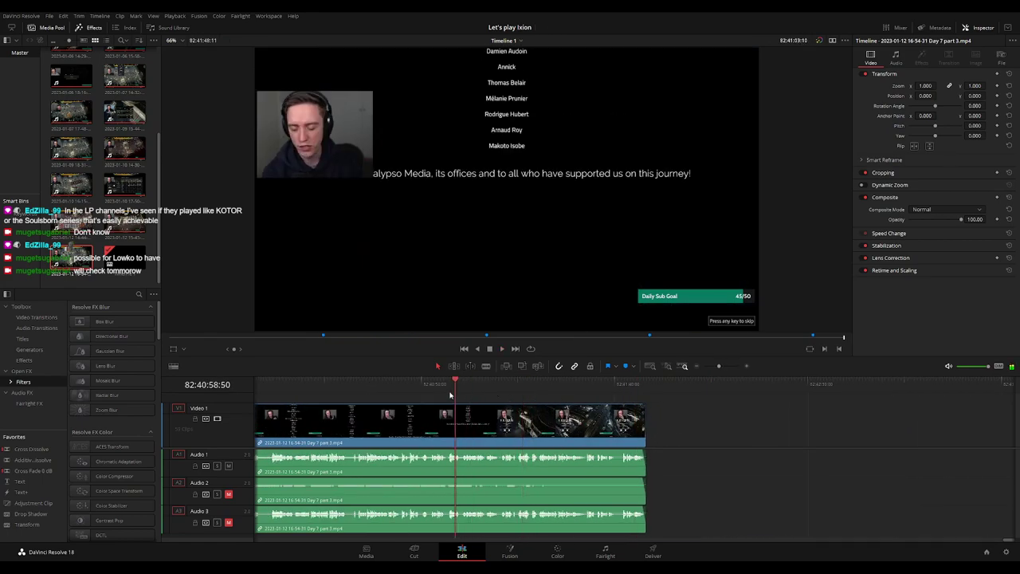
click(330, 395)
scroll(478, 395, up, 3)
click(522, 395)
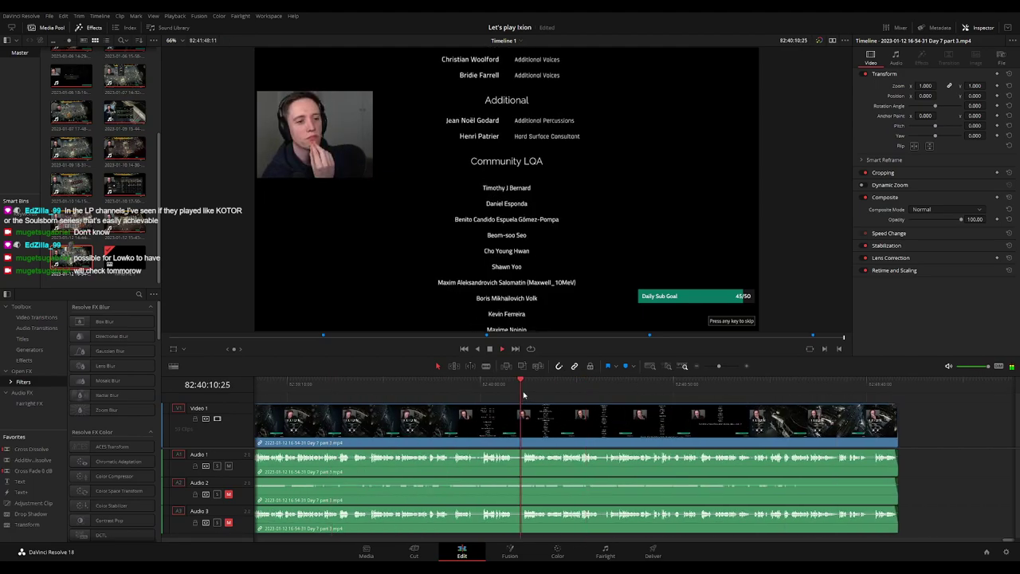
click(494, 395)
scroll(498, 394, up, 2)
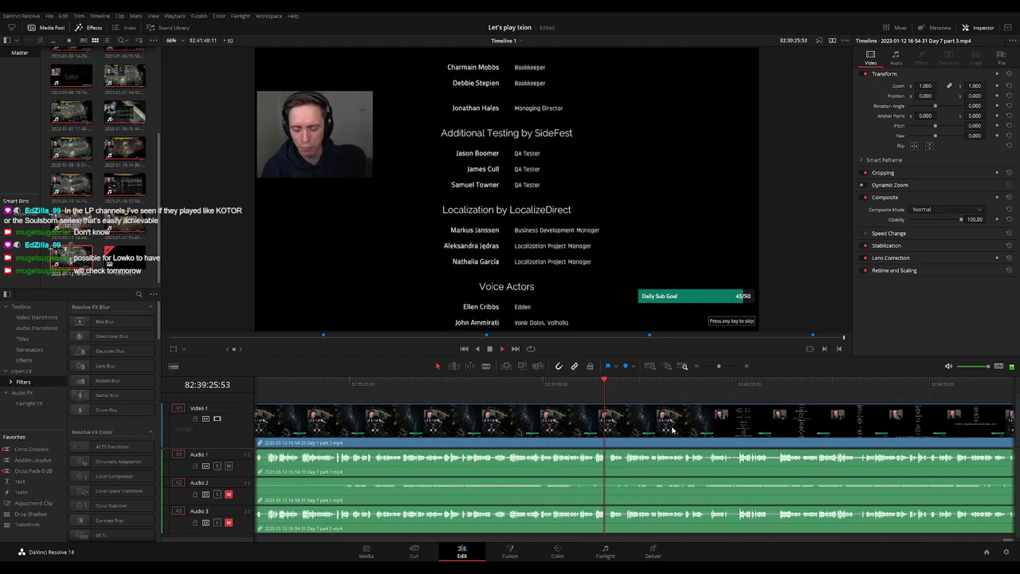
click(498, 394)
click(547, 392)
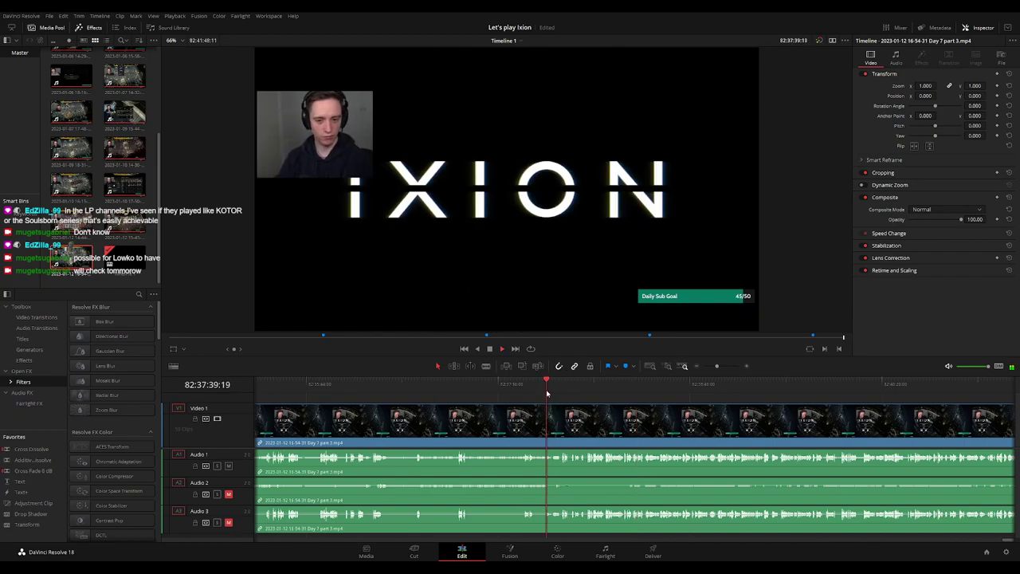
click(471, 392)
click(370, 393)
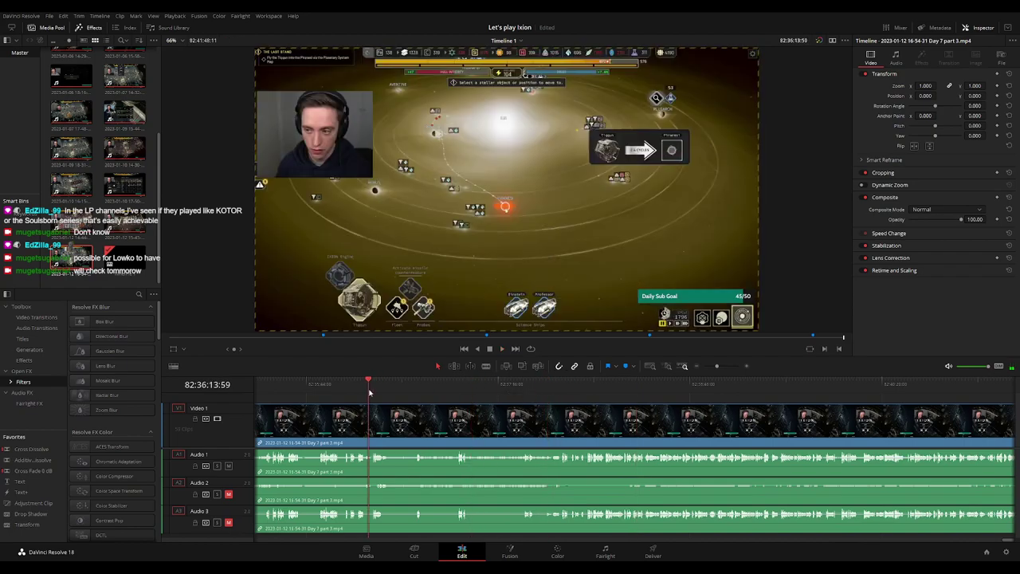
Play the ending from the last gameplay through the paused menu to the end credits
key(space)
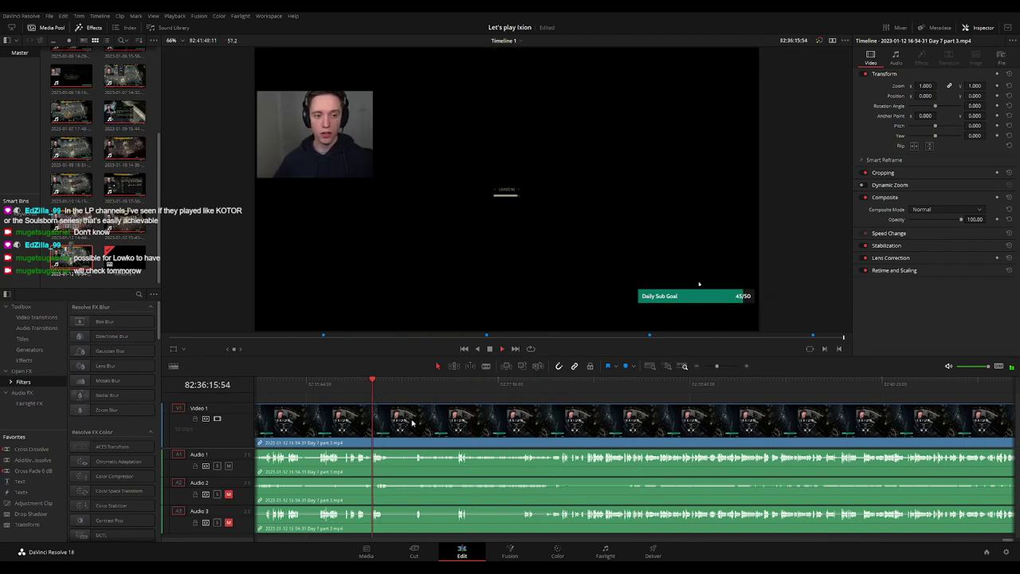
scroll(412, 423, left, 3)
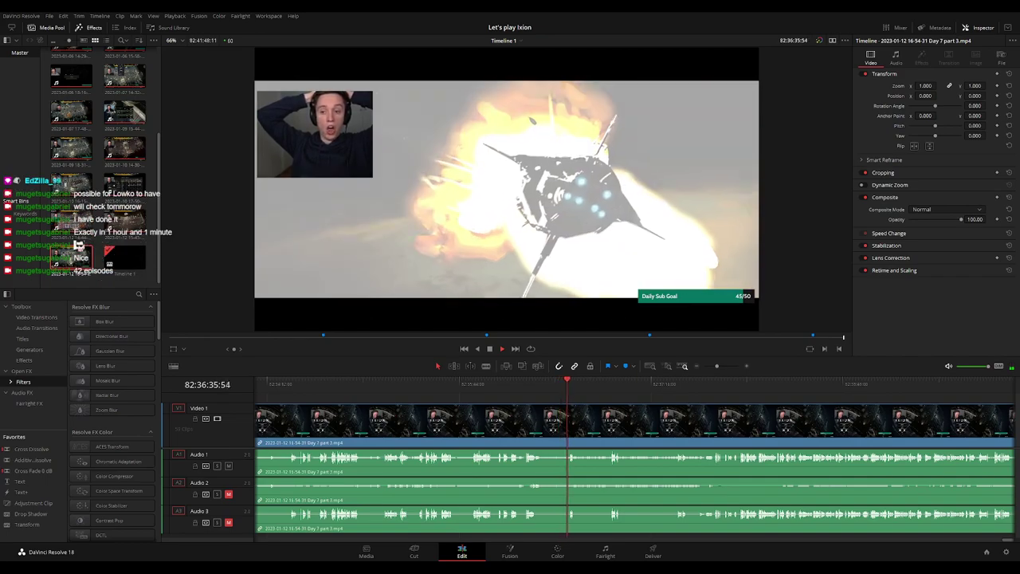
key(ctrl+minus)
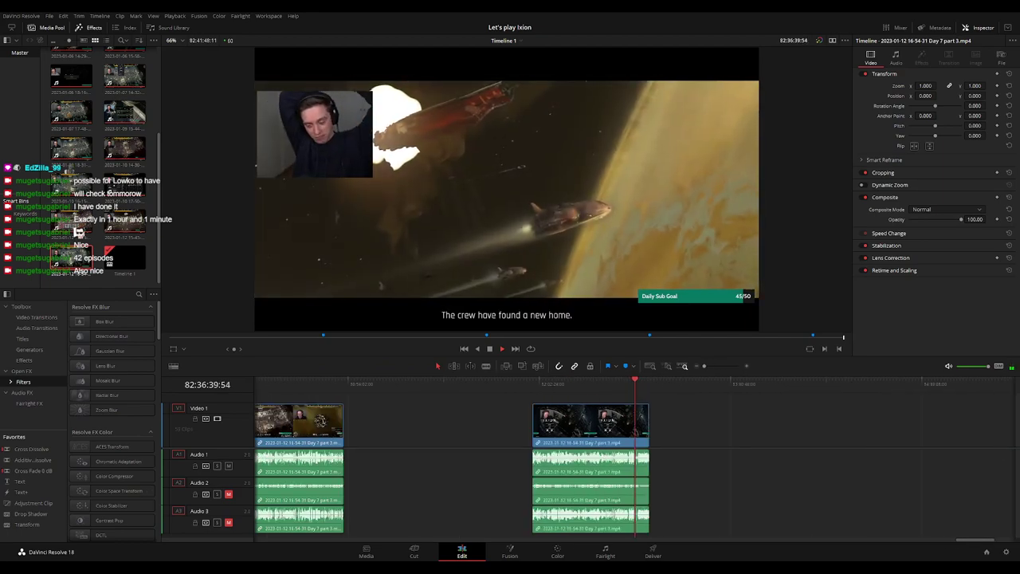
key(ctrl+equal)
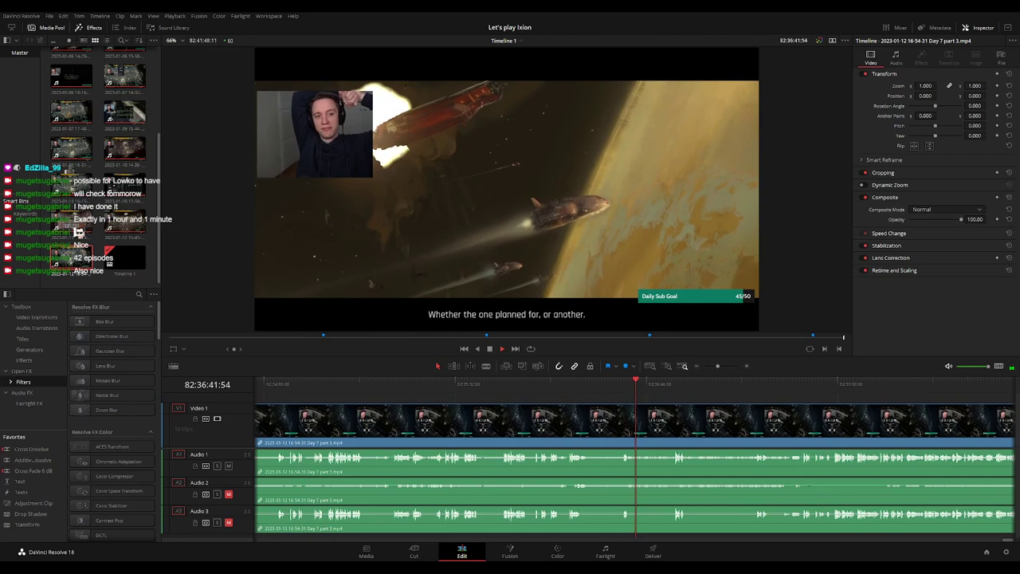
key(ctrl+minus)
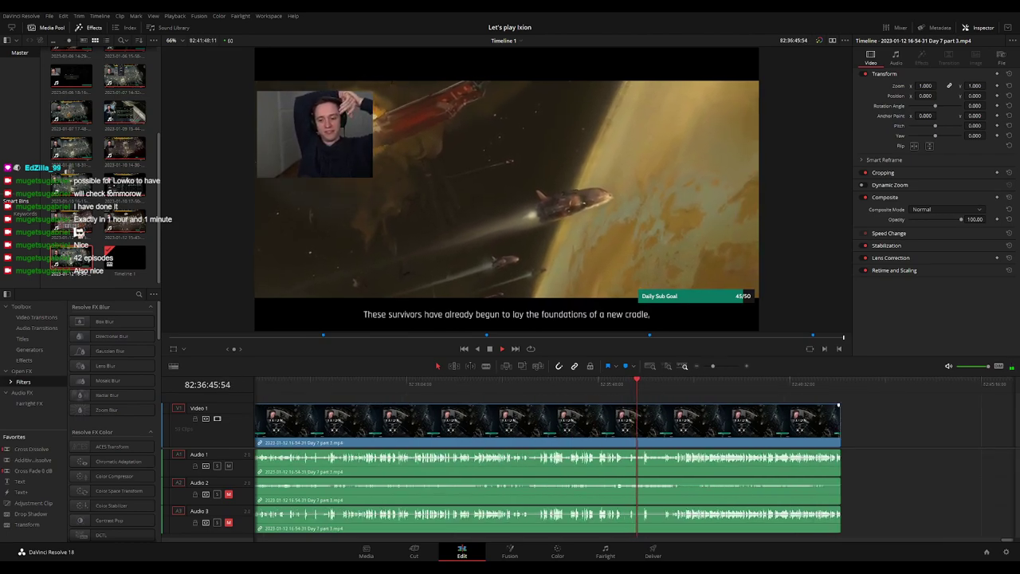
click(607, 385)
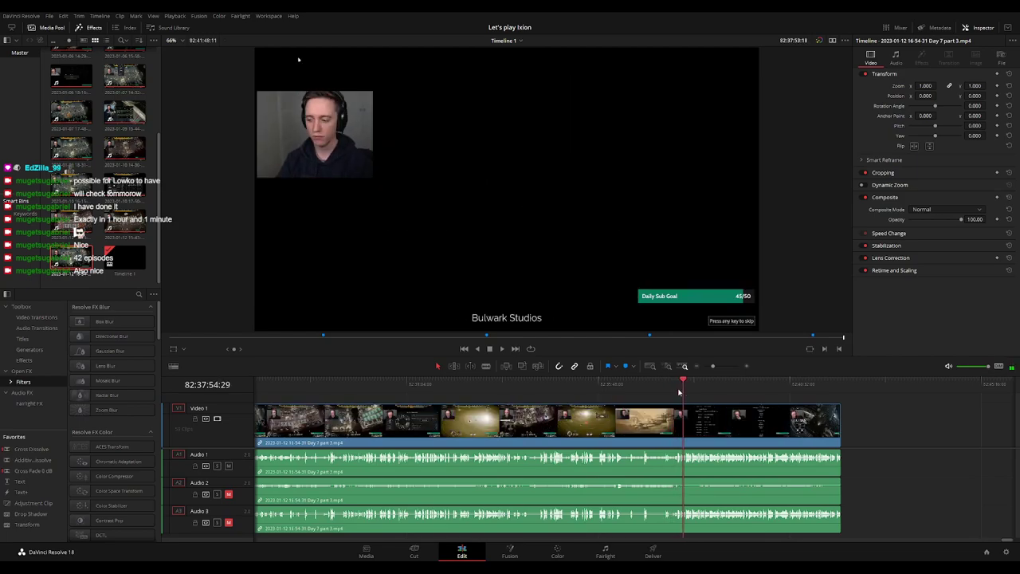
drag(607, 385, 843, 385)
Find the final clip's last frame and add a marker at 82:41:48:11
scroll(758, 419, up, 3)
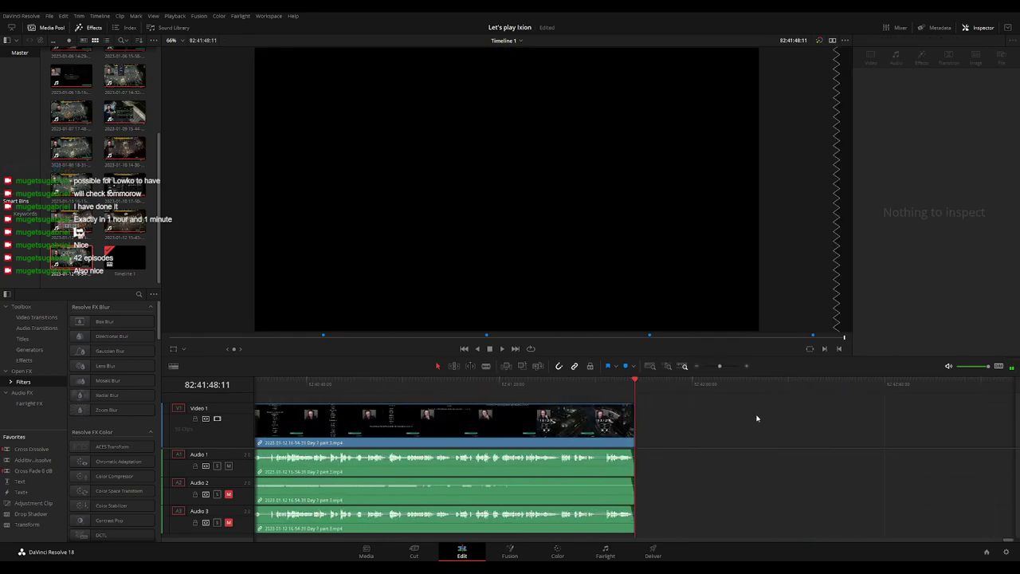
click(605, 392)
key(space)
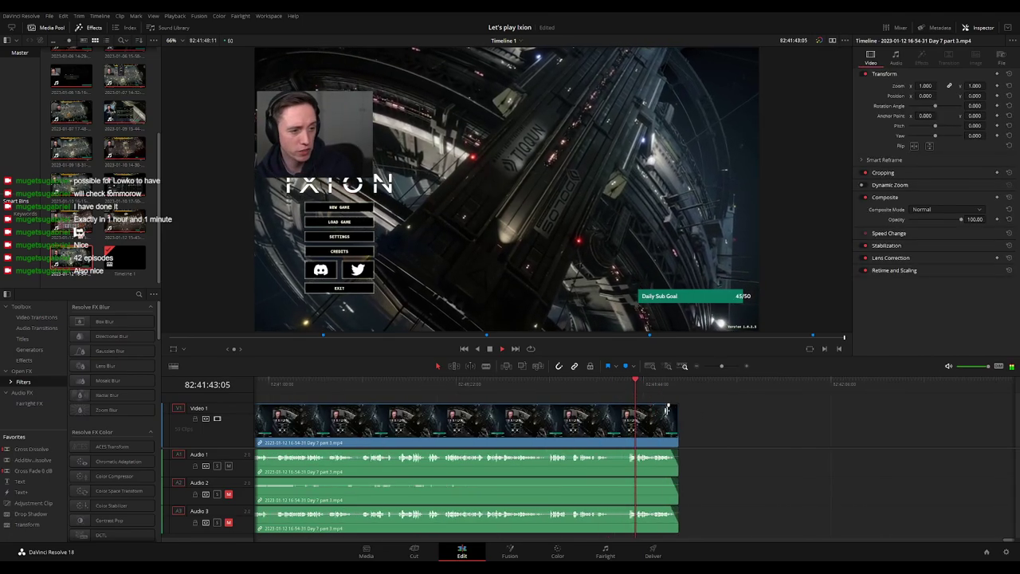
click(558, 391)
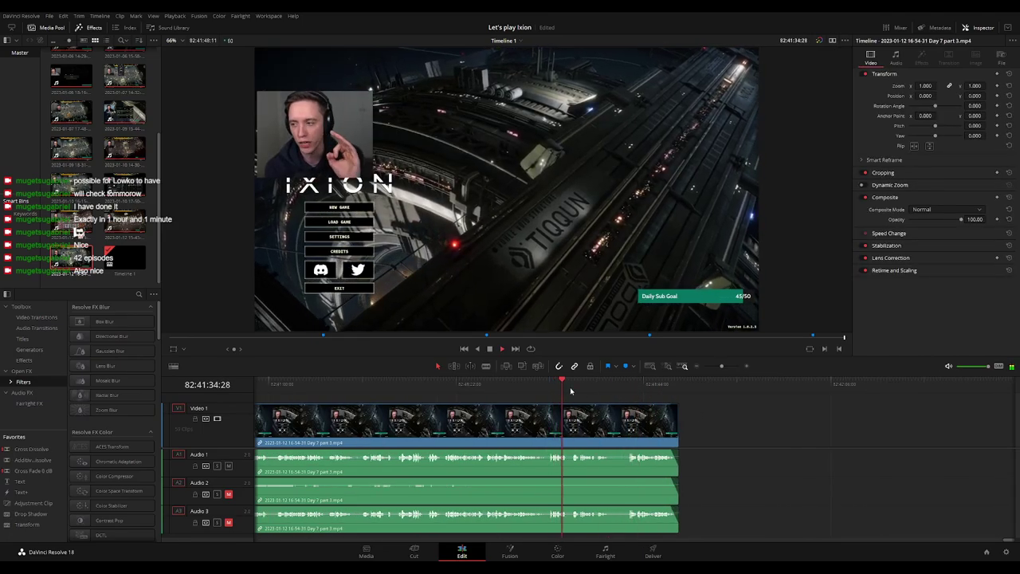
scroll(657, 416, up, 1)
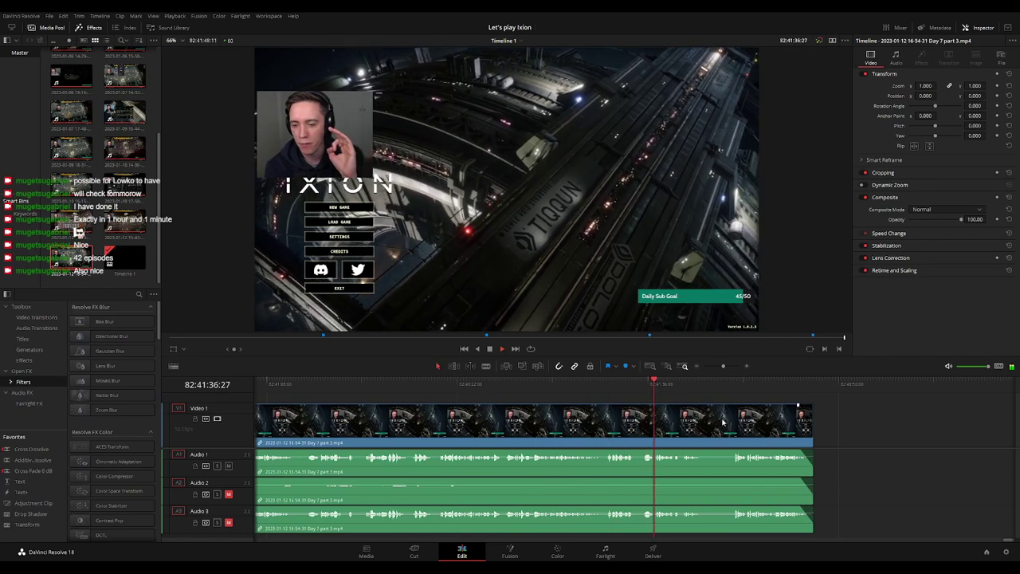
scroll(707, 422, down, 1)
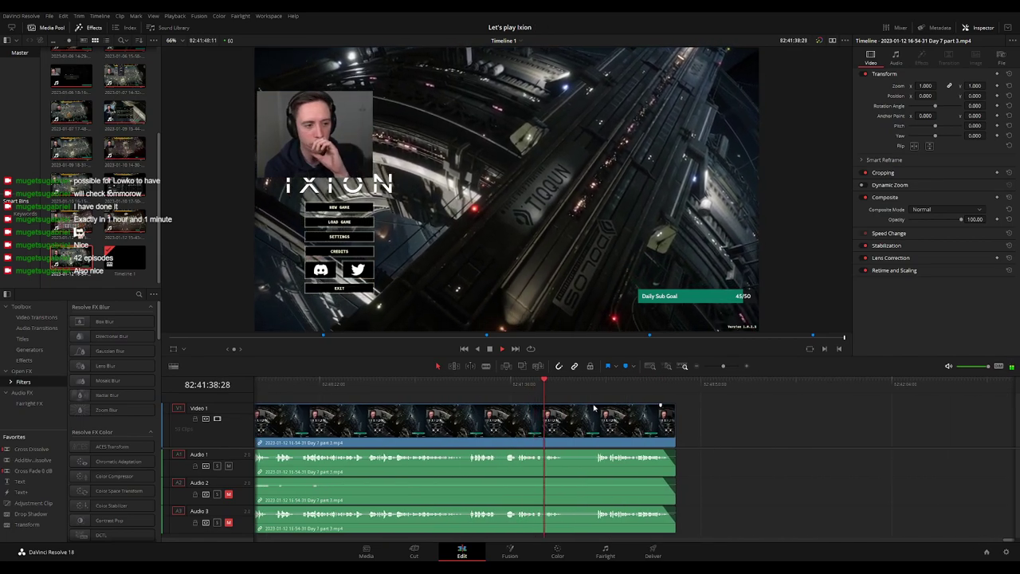
click(648, 387)
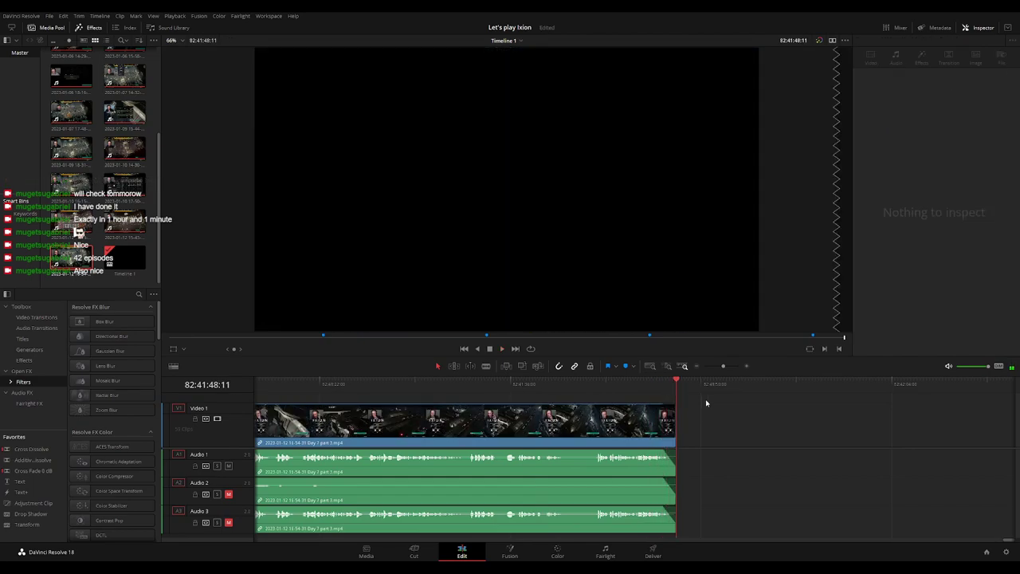
key(m)
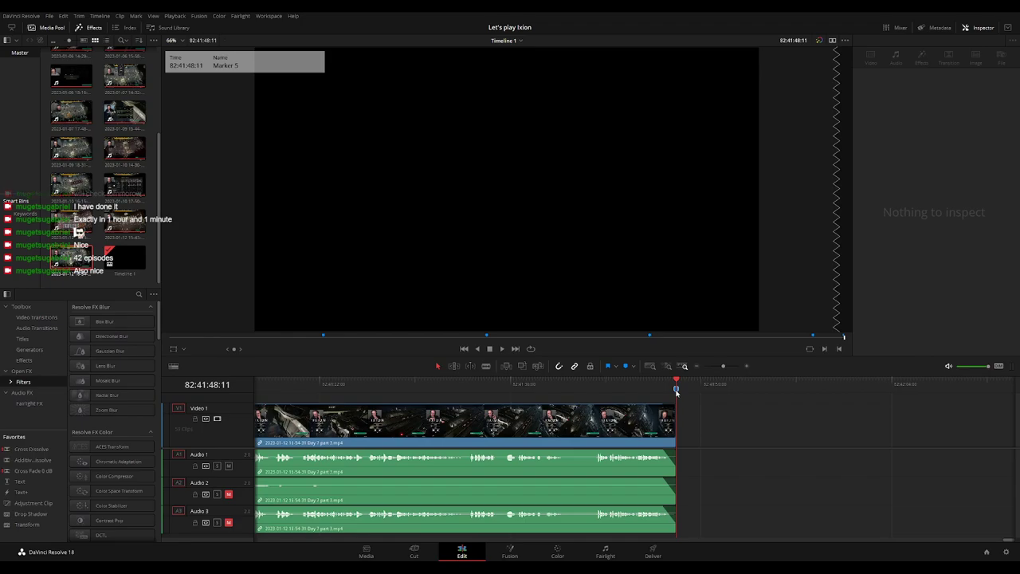
Name the 82:41:48:11 marker '42 episodes' and scroll the timeline to review it
text(42 episodes)
key(Return)
scroll(732, 411, down, 5)
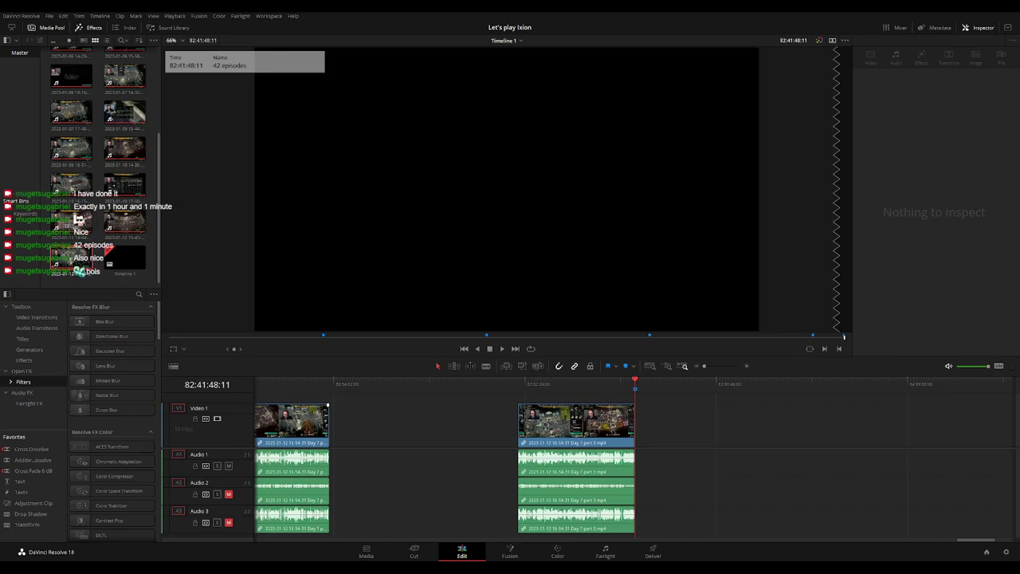
scroll(543, 427, up, 3)
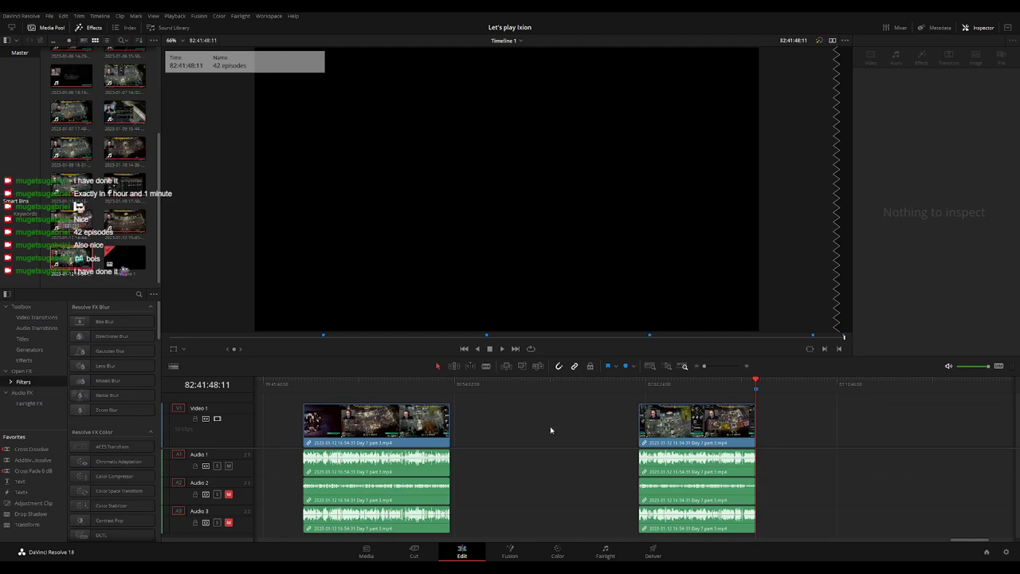
scroll(538, 432, left, 3)
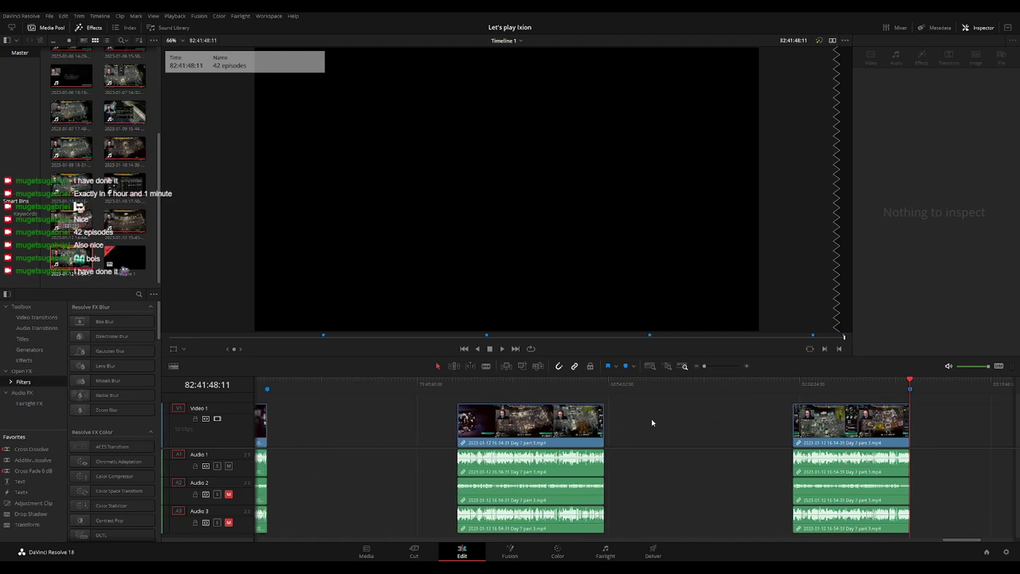
scroll(652, 422, left, 1)
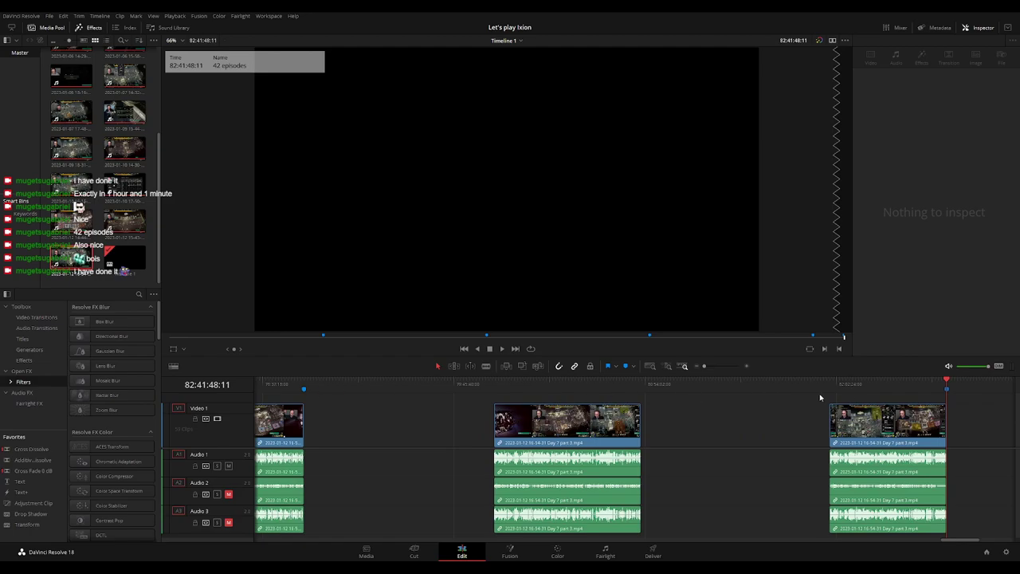
scroll(723, 415, right, 1)
scroll(682, 420, right, 1)
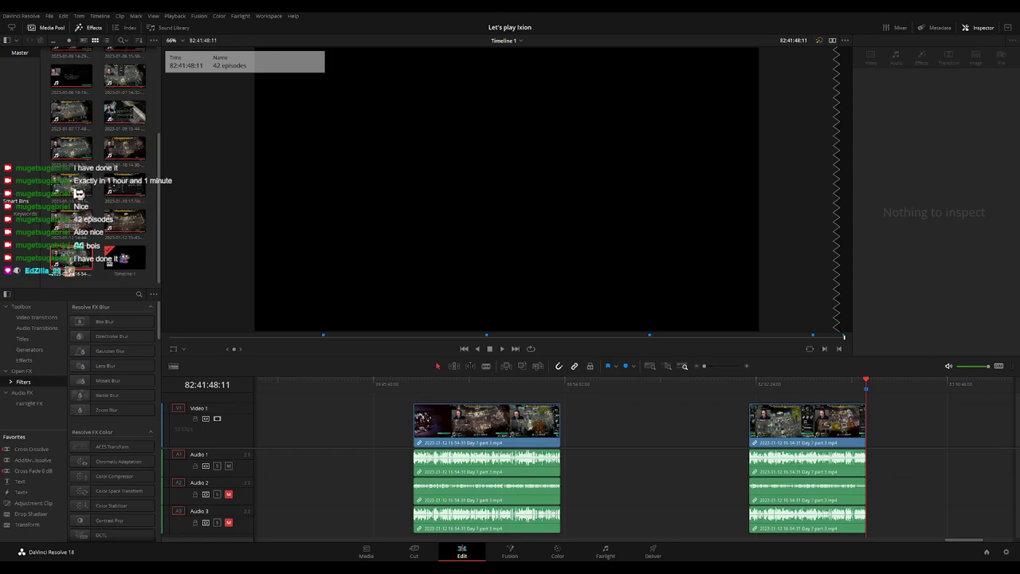
Go to the Deliver page and try a different automatic quality level
click(682, 427)
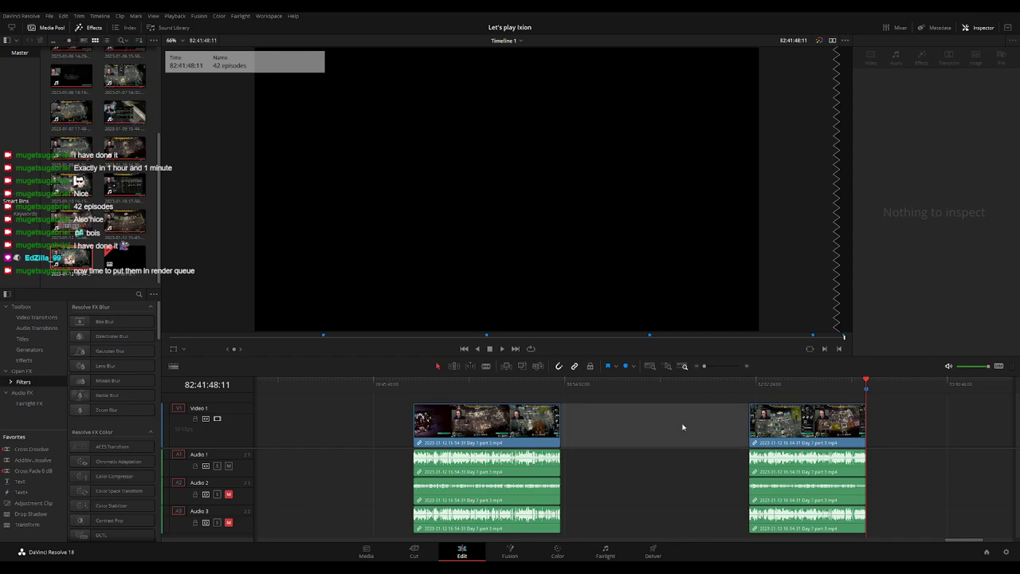
click(652, 550)
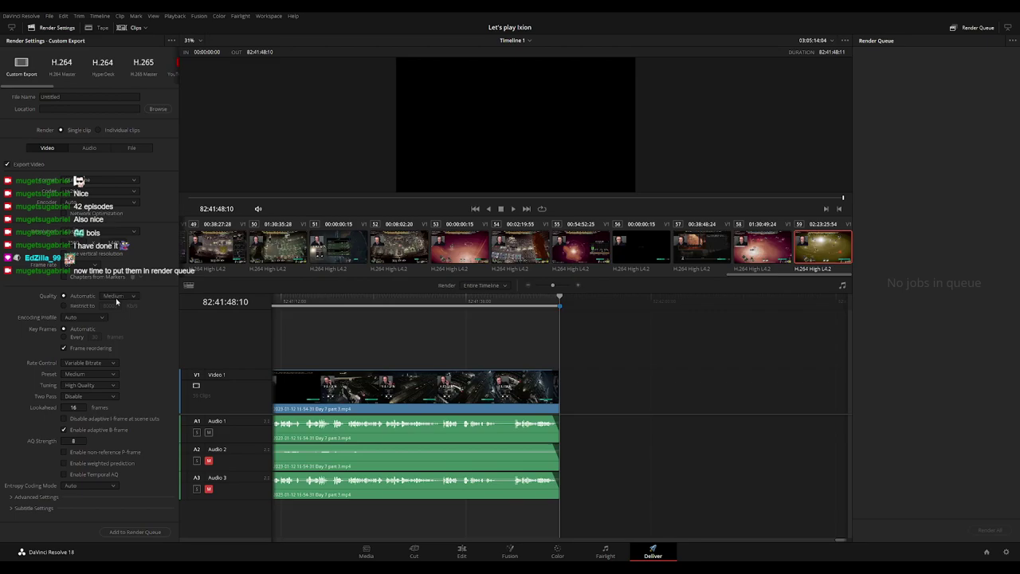
click(116, 296)
click(119, 338)
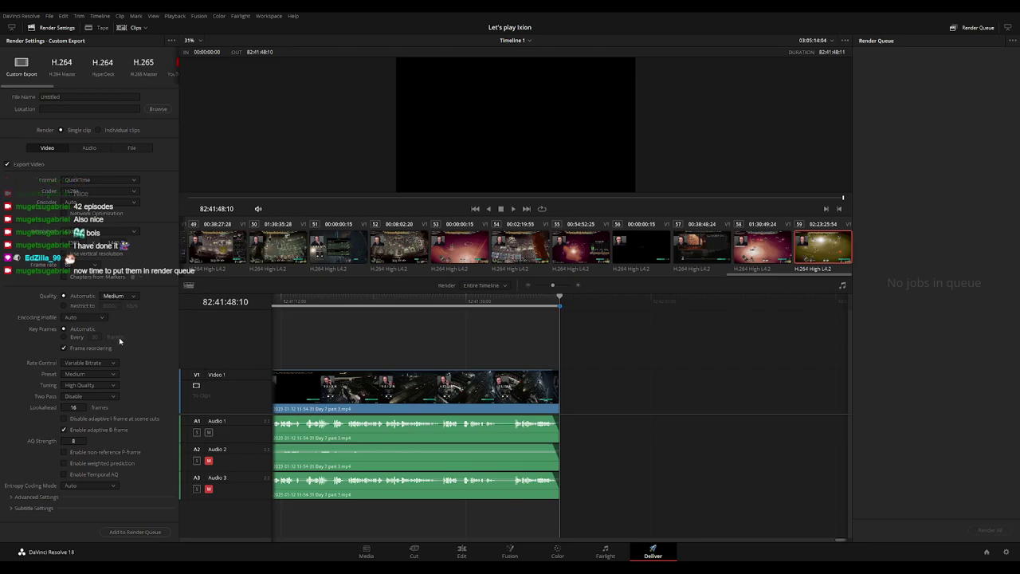
Restrict the render quality to a 15000 Kb/s bitrate
click(64, 306)
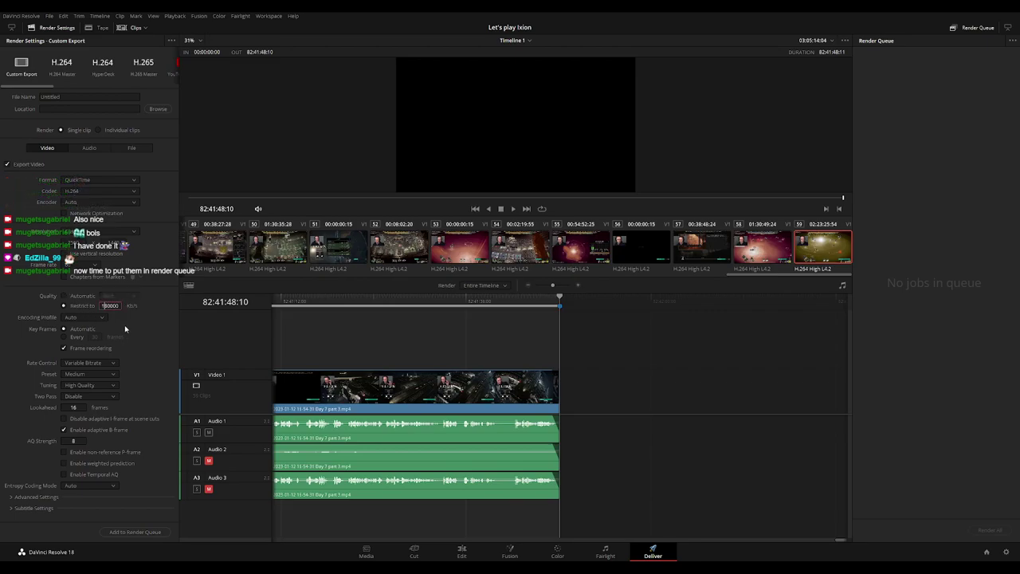
text(1)
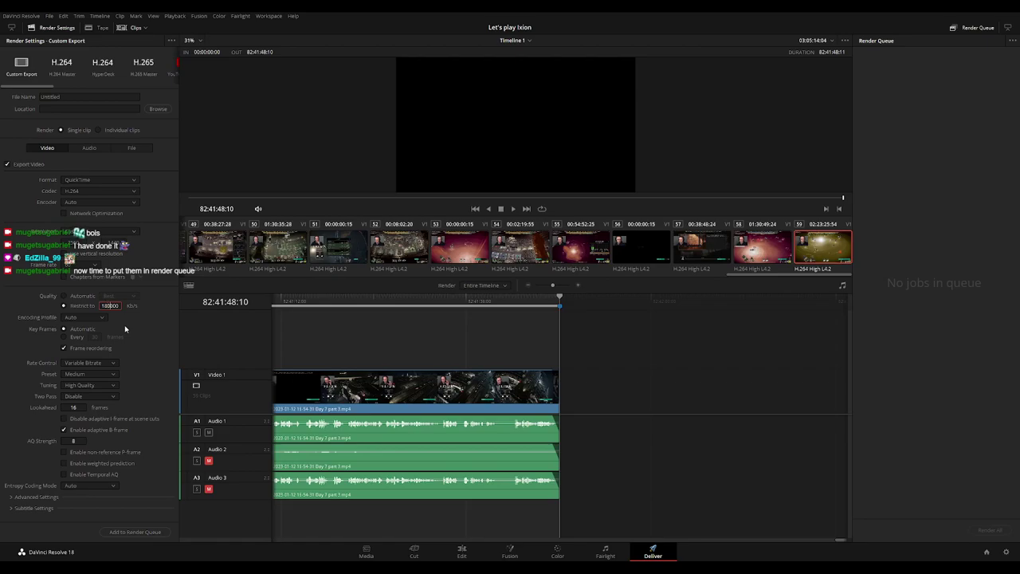
key(Delete)
key(Delete)
text(6)
key(BackSpace)
text(5)
key(Return)
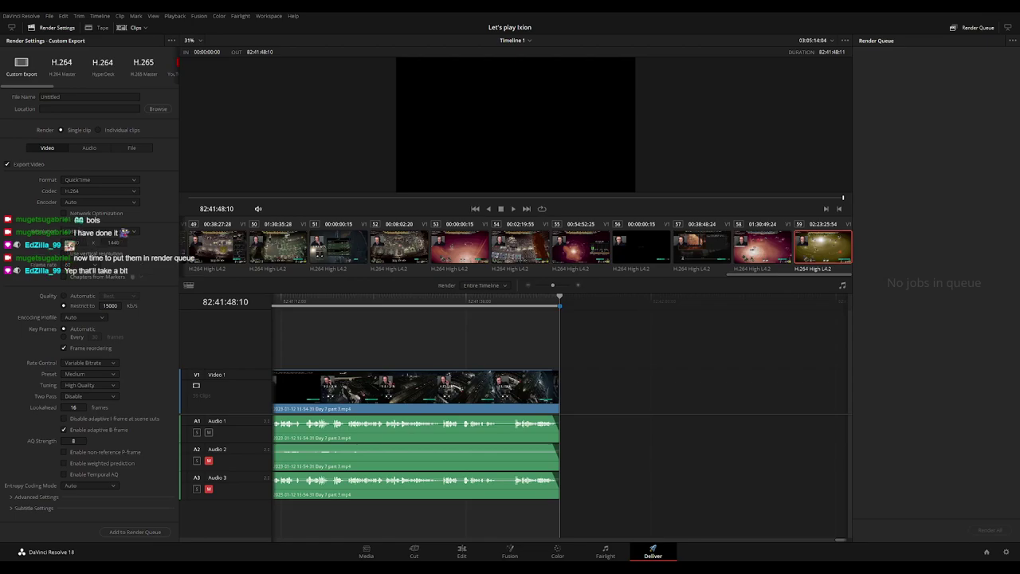
scroll(503, 357, down, 2)
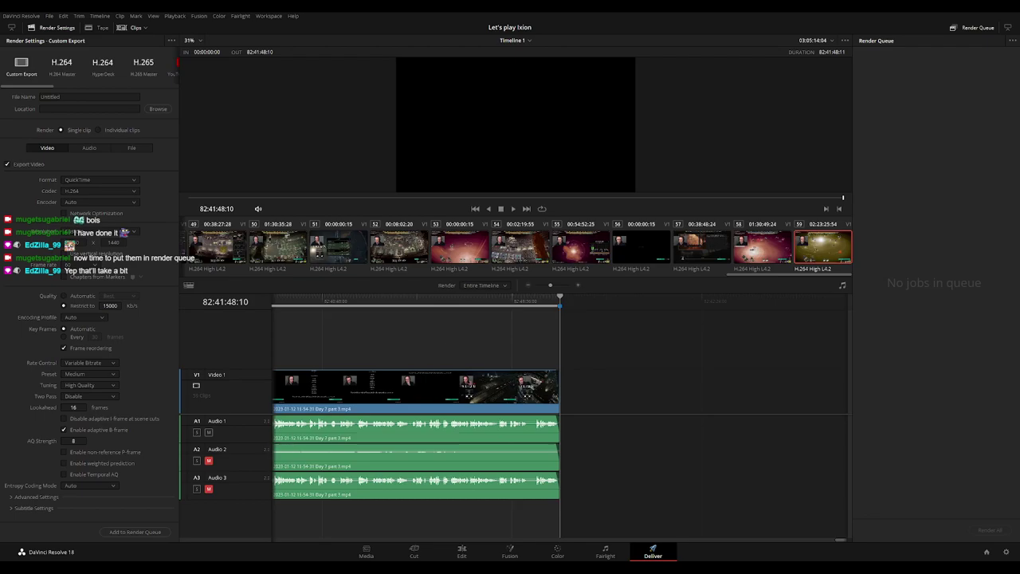
Zoom and pan the timeline to show the last two clips and the gap between them
scroll(451, 353, down, 1)
scroll(452, 353, down, 2)
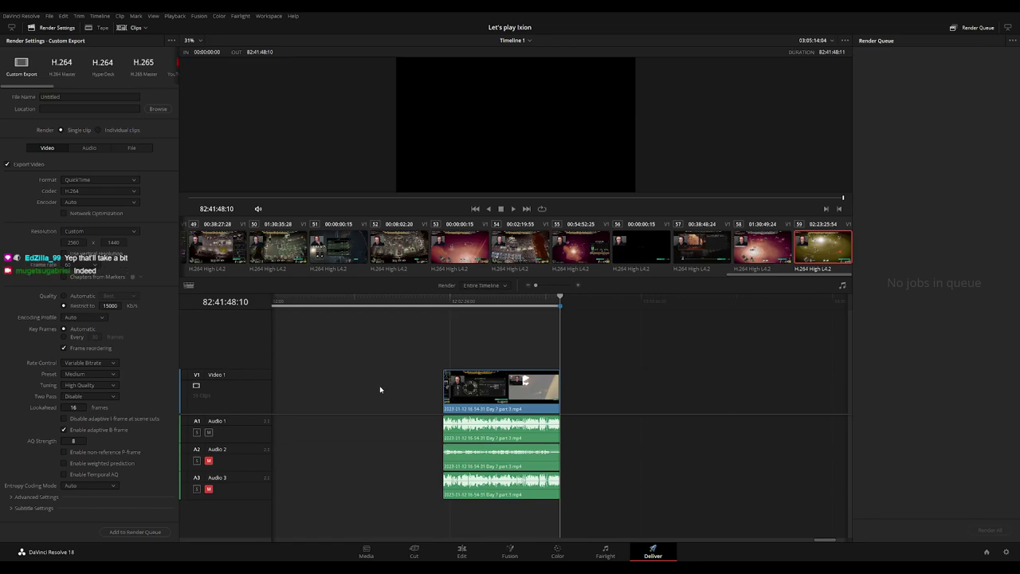
scroll(531, 358, left, 3)
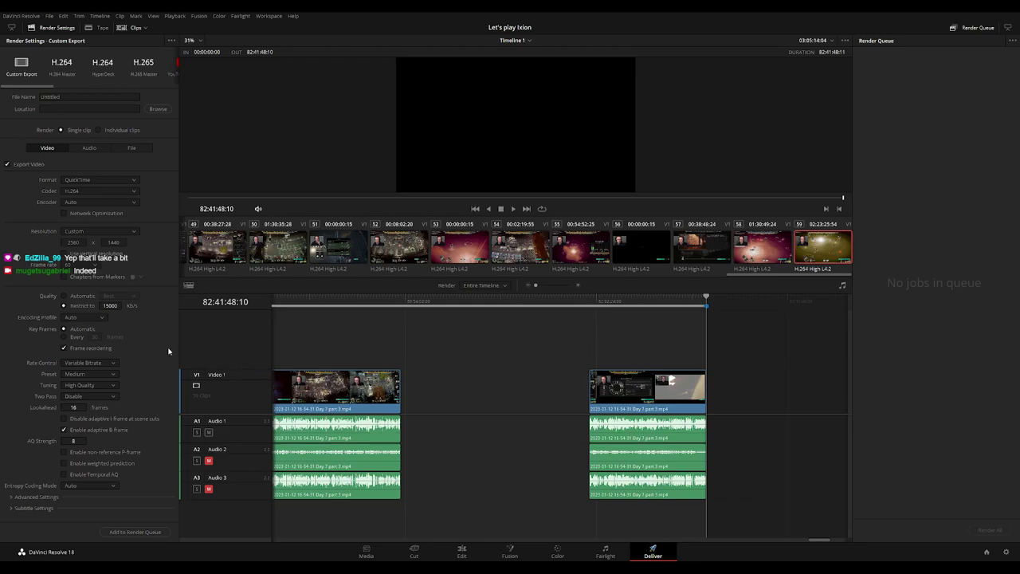
Set the render format to MP4
click(98, 184)
click(107, 238)
scroll(102, 205, down, 1)
Replace the Untitled file name with the pasted 'Let's play Ixion' Ep 1 title
click(110, 96)
key(ctrl+a)
key(ctrl+v)
key(BackSpace)
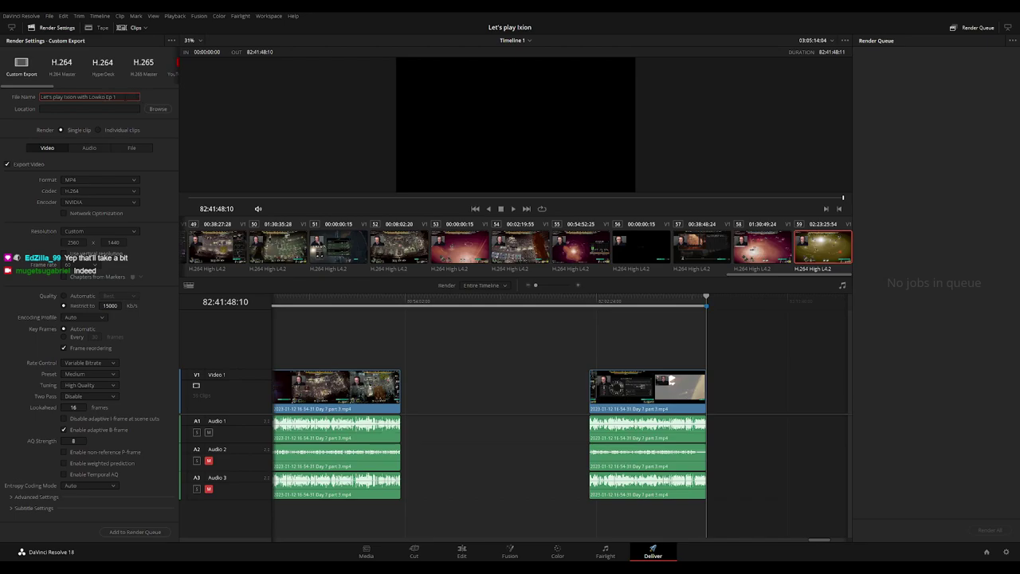
key(Return)
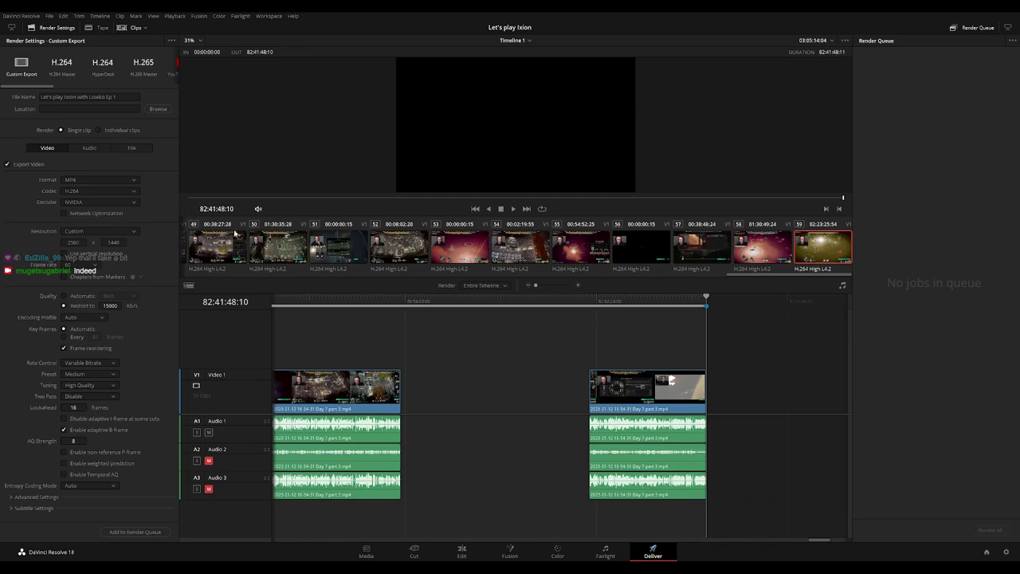
Mark the In point at the timeline start and the Out point at 00:52:12:00
scroll(505, 334, right, 3)
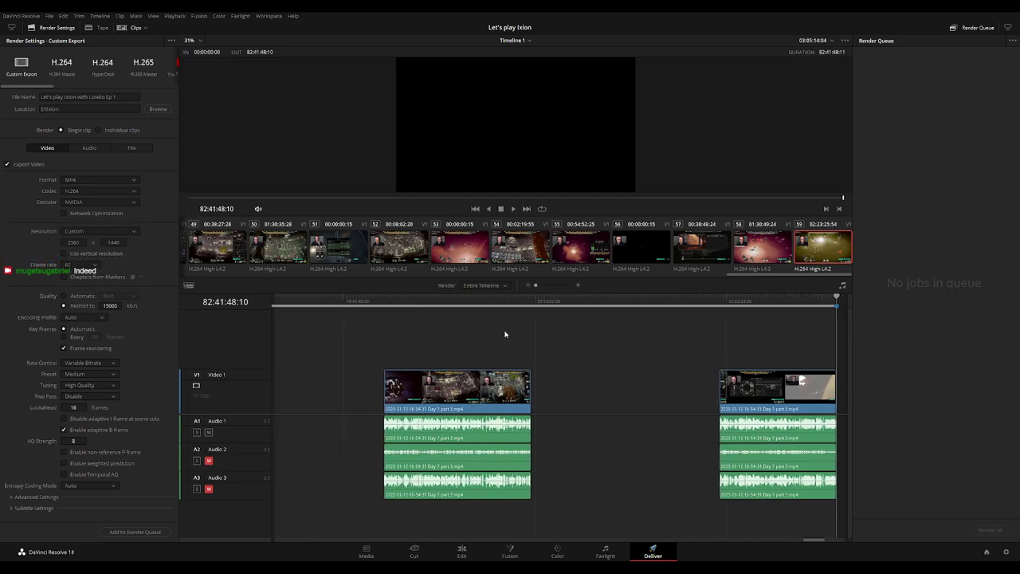
scroll(645, 421, right, 3)
drag(824, 539, 283, 540)
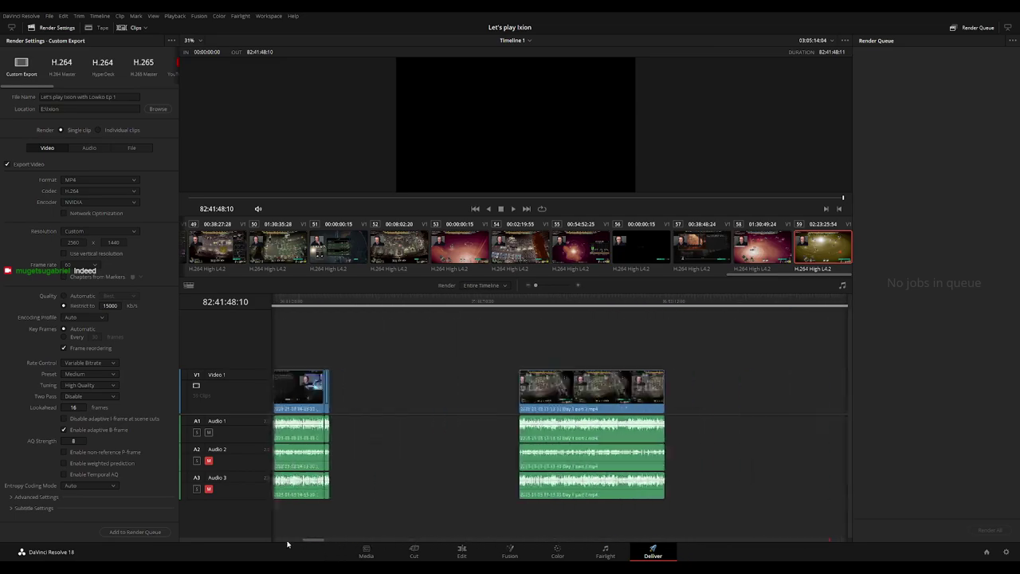
key(Home)
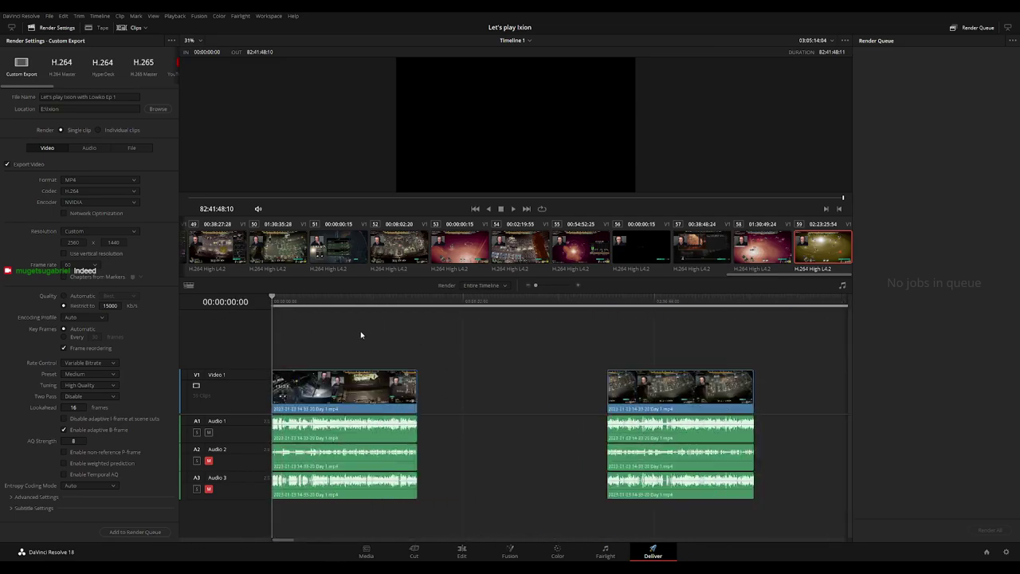
click(320, 329)
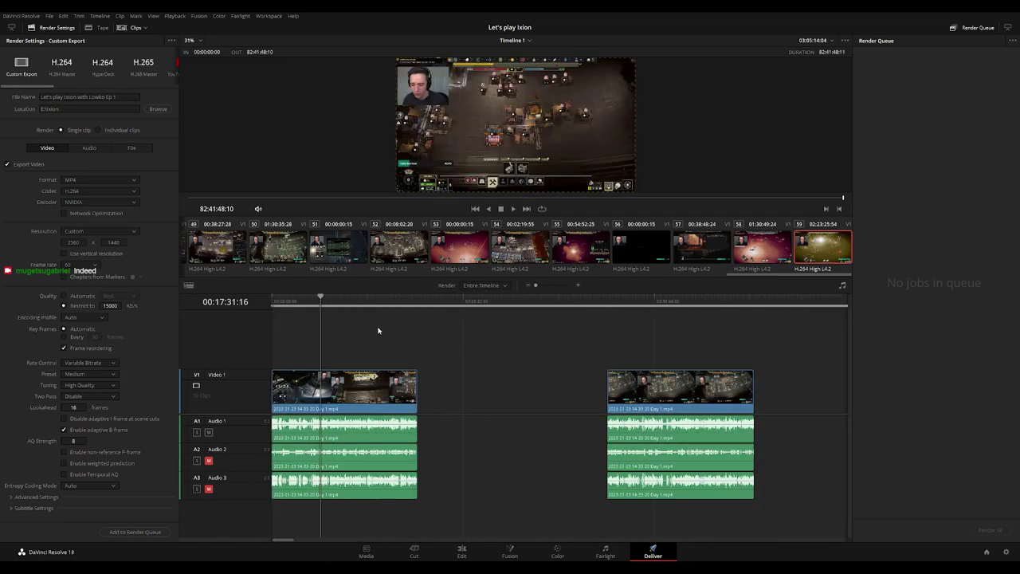
key(Home)
key(i)
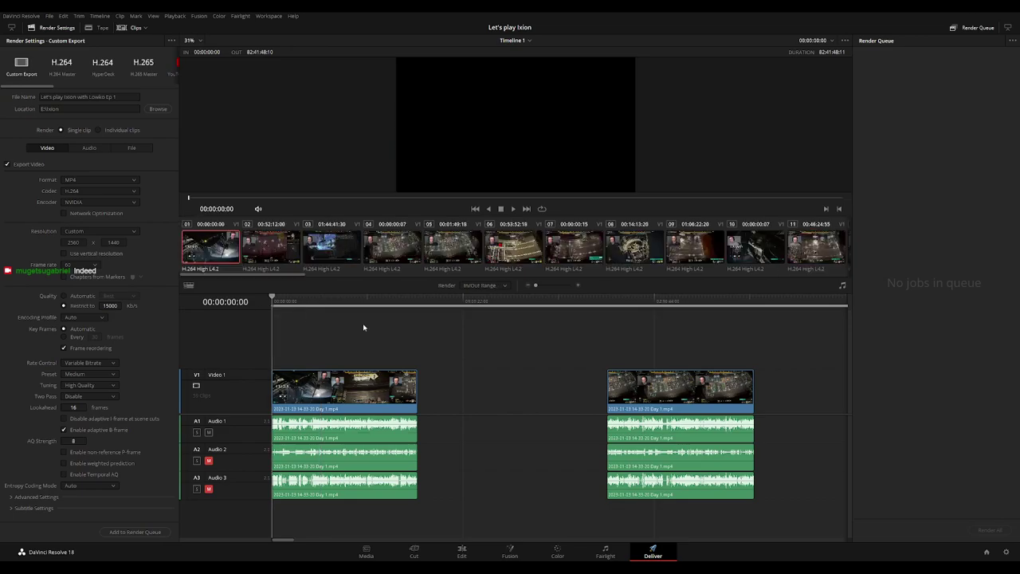
drag(410, 296, 418, 296)
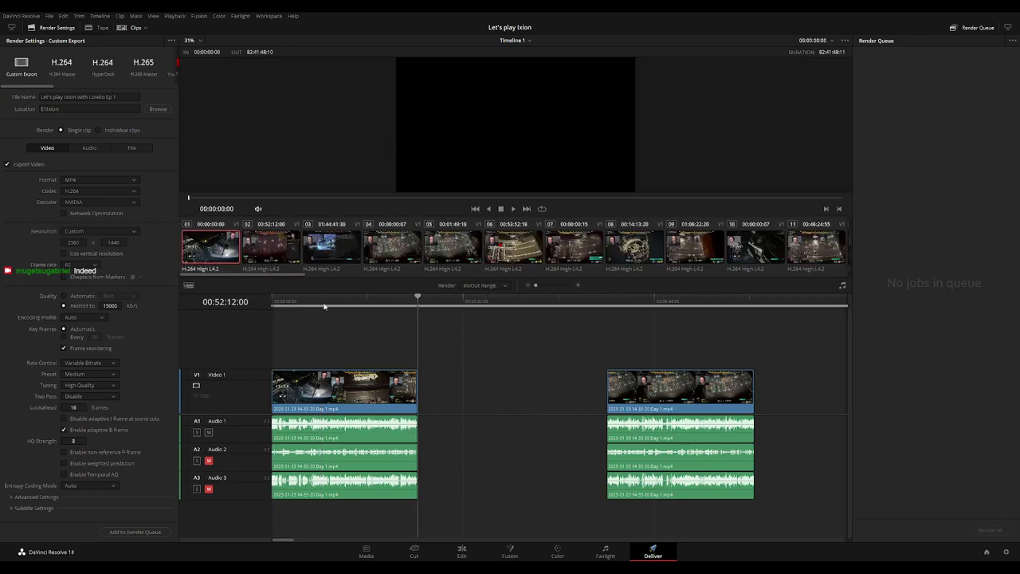
key(o)
key(Home)
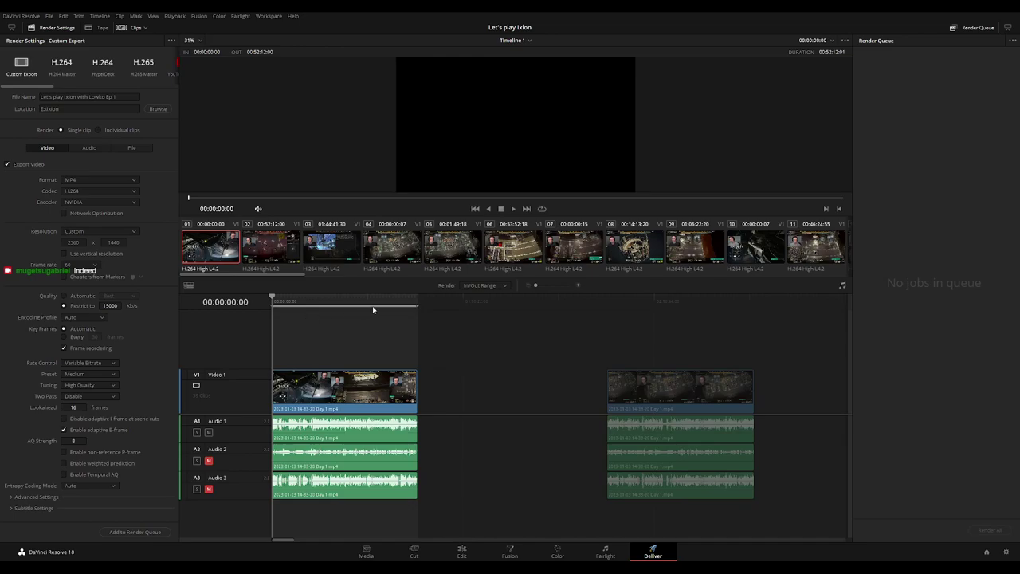
key(shift+o)
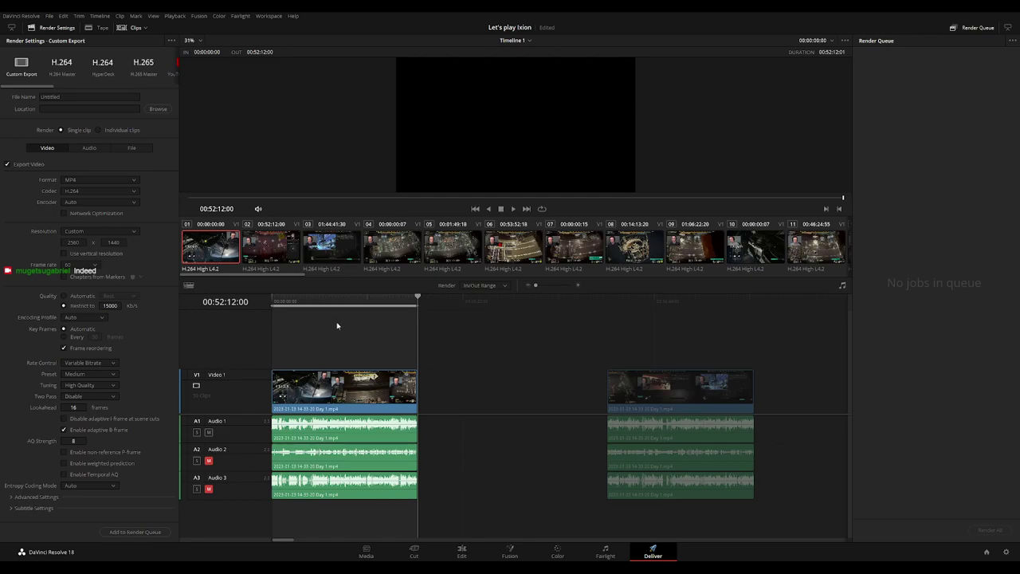
Rename the output file to 'Let's play Ixion with Lowko Ep 1', without the opening bracket
click(273, 299)
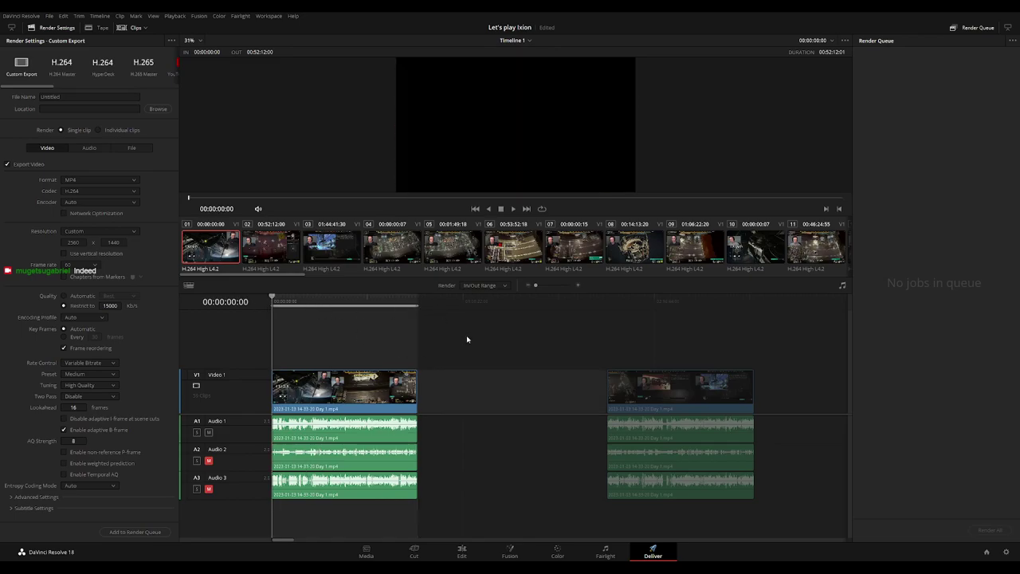
drag(829, 540, 249, 543)
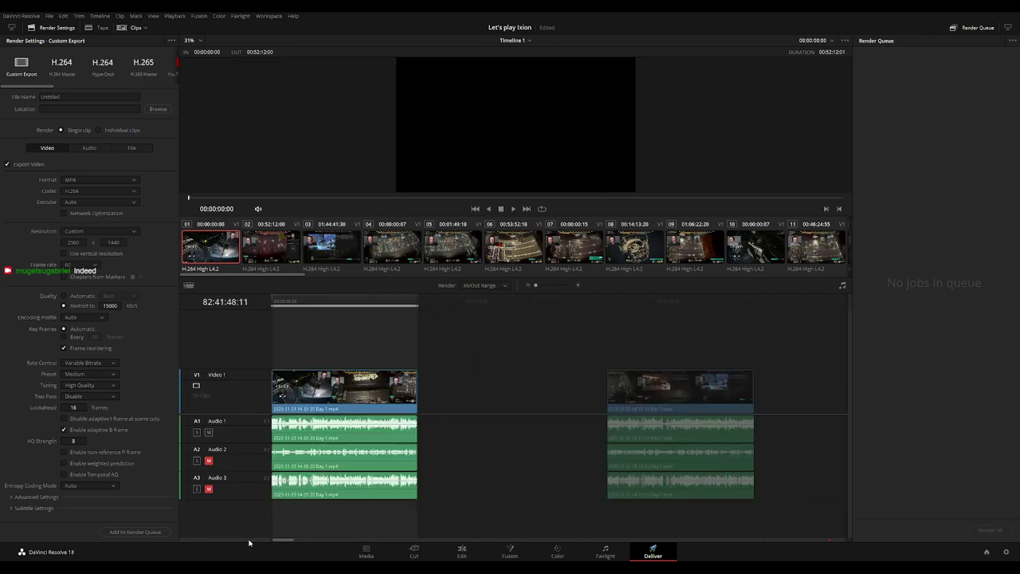
drag(315, 323, 242, 301)
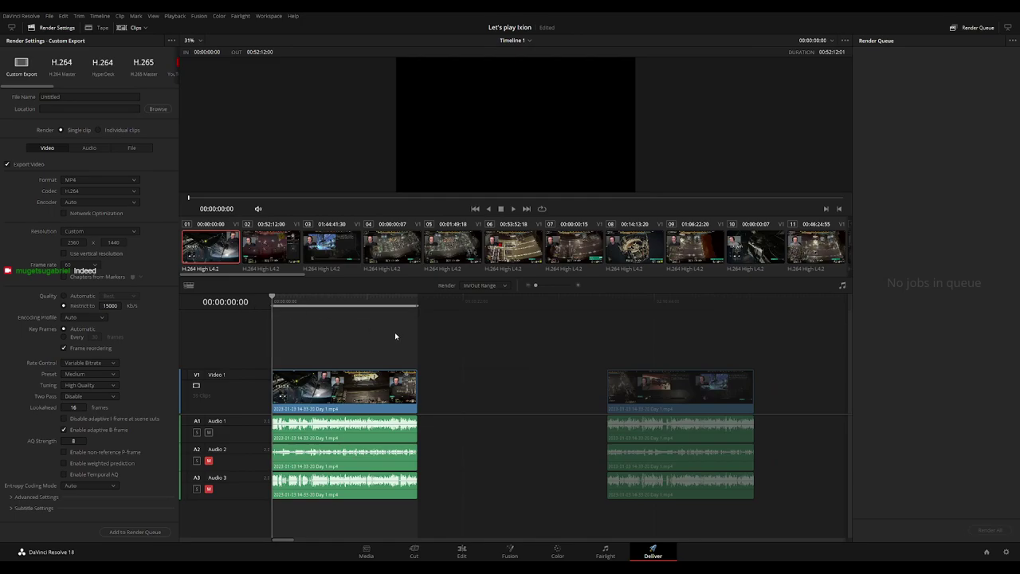
drag(403, 313, 418, 315)
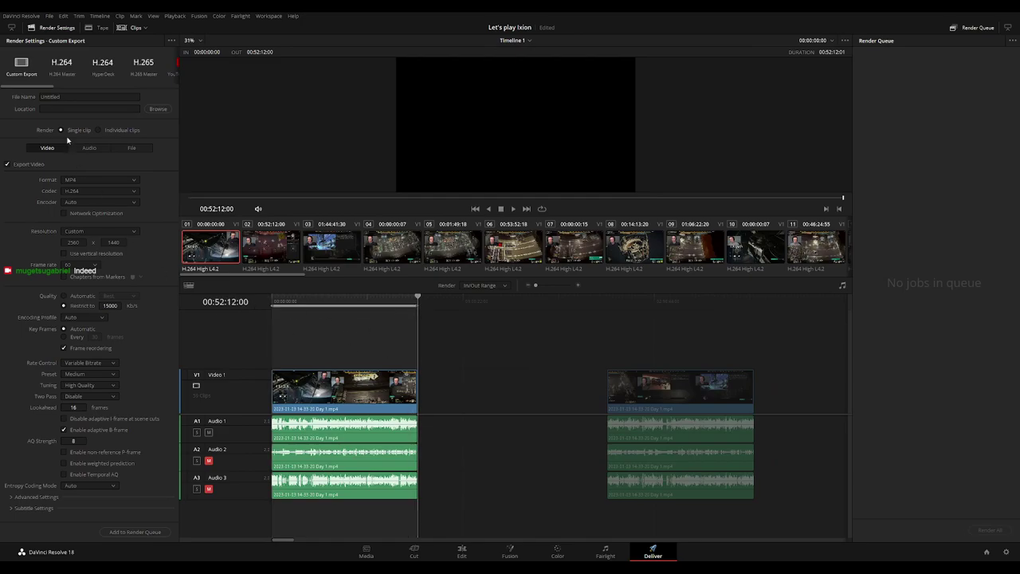
click(79, 97)
key(ctrl+a)
key(BackSpace)
key(ctrl+v)
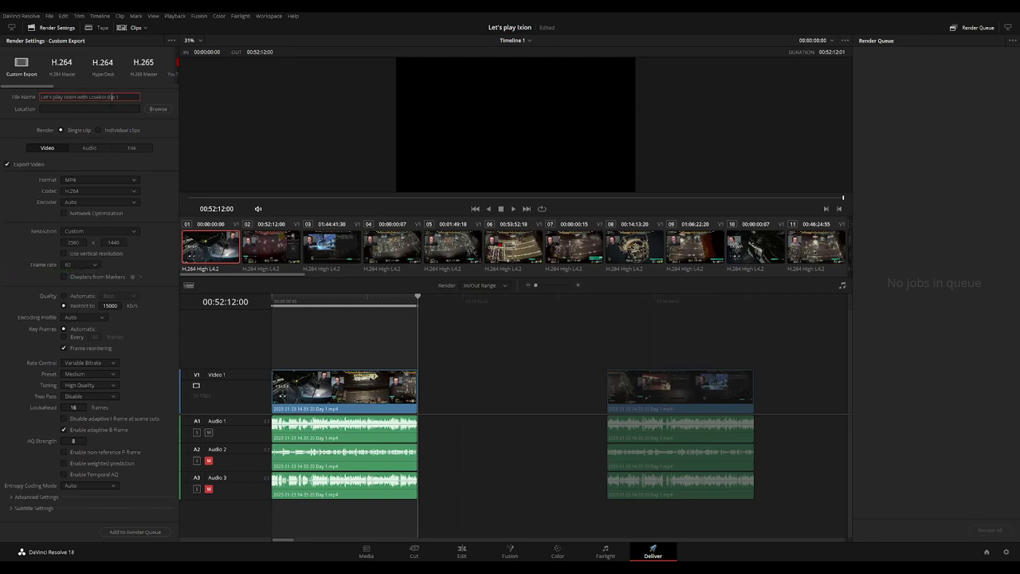
key(BackSpace)
key(Return)
Set the encoder to NVIDIA and add episode 1 to the render queue as Job 1
click(112, 202)
click(112, 213)
drag(277, 301, 272, 302)
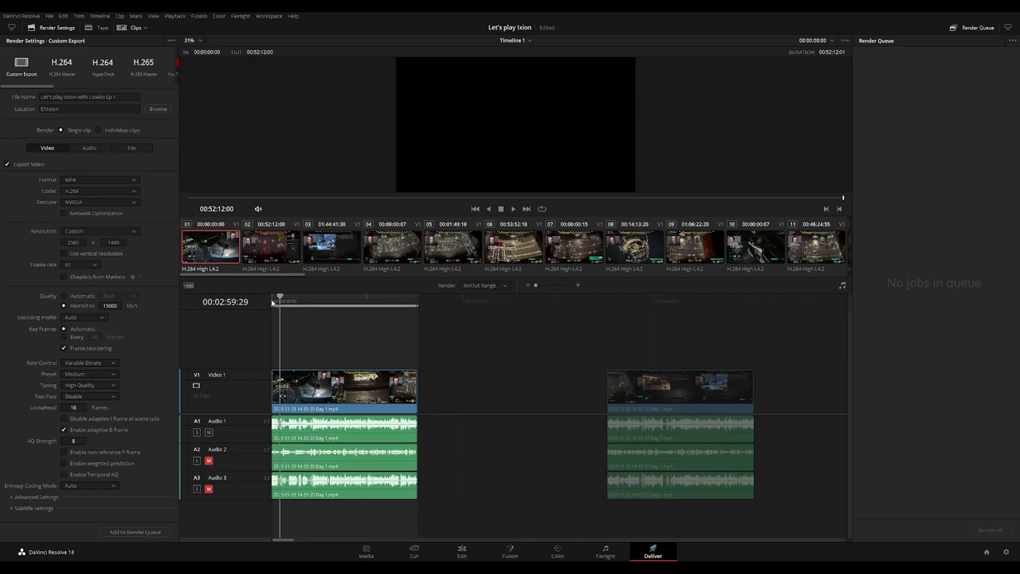
click(414, 301)
click(135, 532)
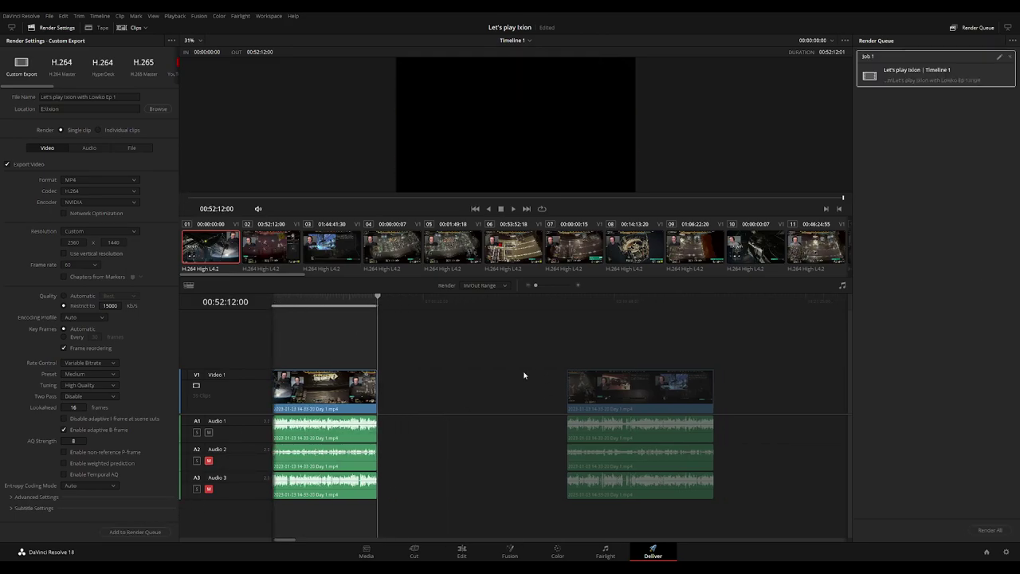
Queue Ep 2 covering 02:00:00:00 to 02:52:29:30
scroll(479, 371, right, 3)
click(478, 303)
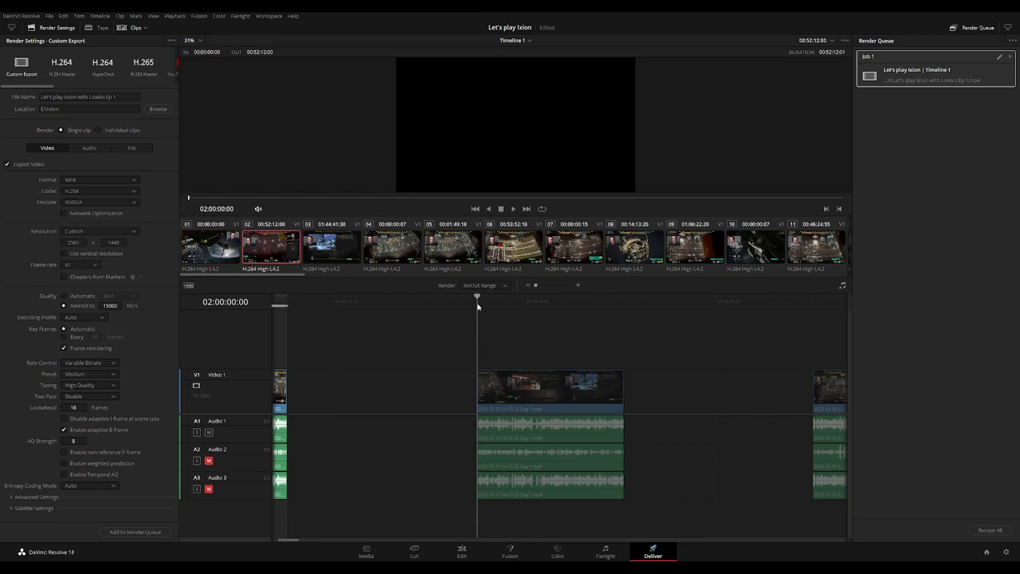
key(o)
click(624, 301)
key(o)
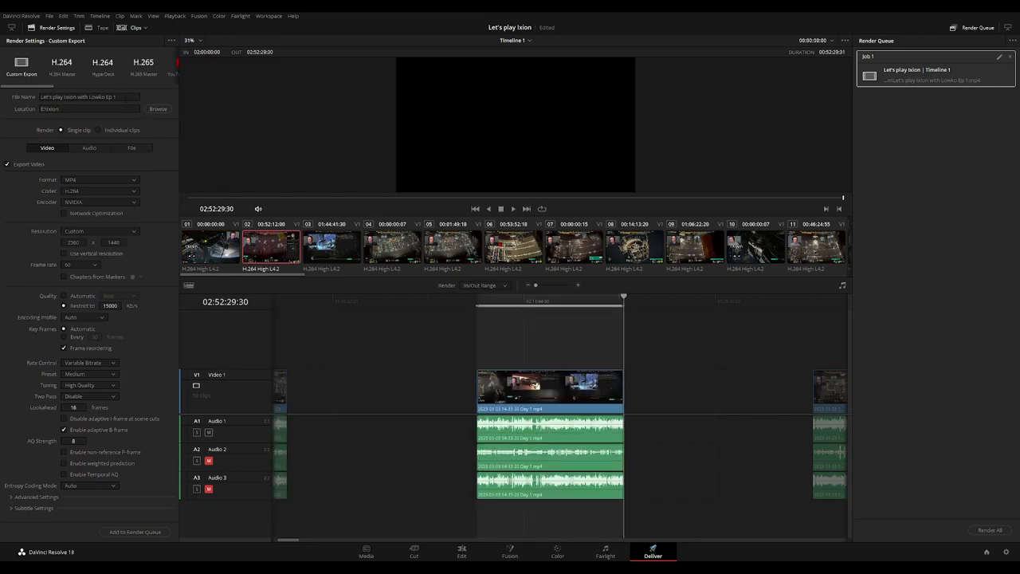
click(116, 97)
key(BackSpace)
text(2)
click(135, 531)
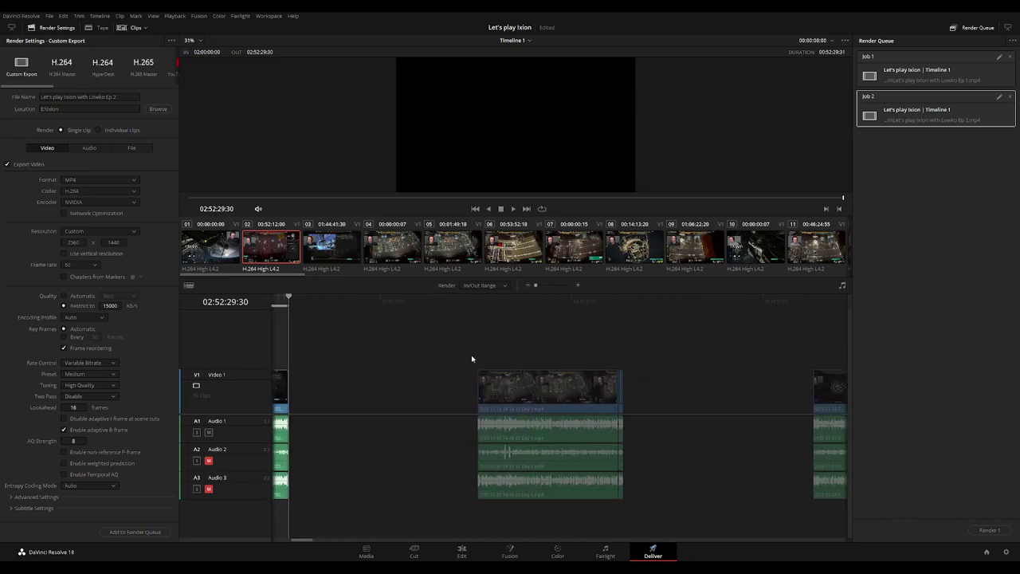
Queue Ep 3 covering 04:00:00:00 to 04:52:08:30
click(477, 306)
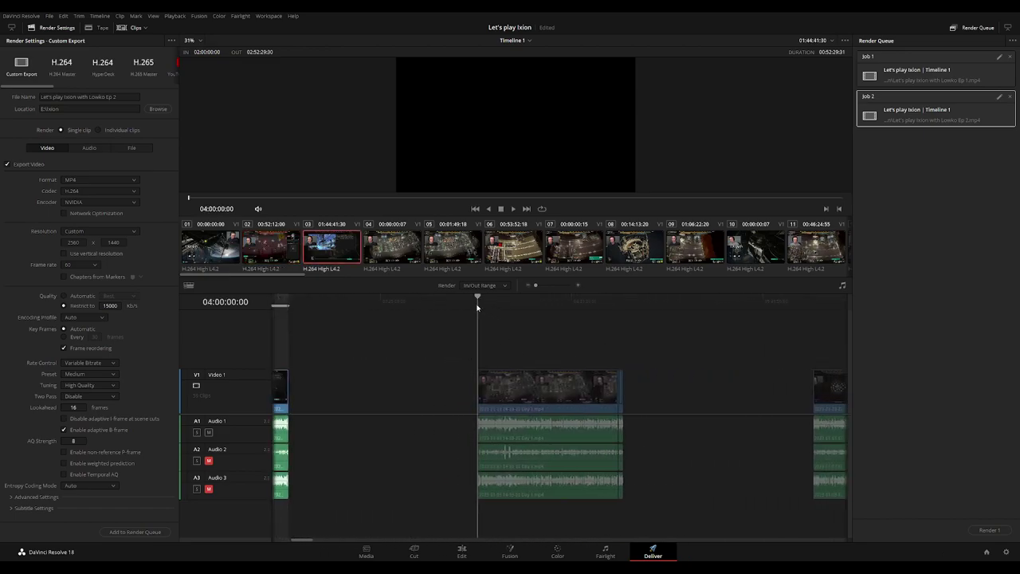
click(626, 307)
click(124, 96)
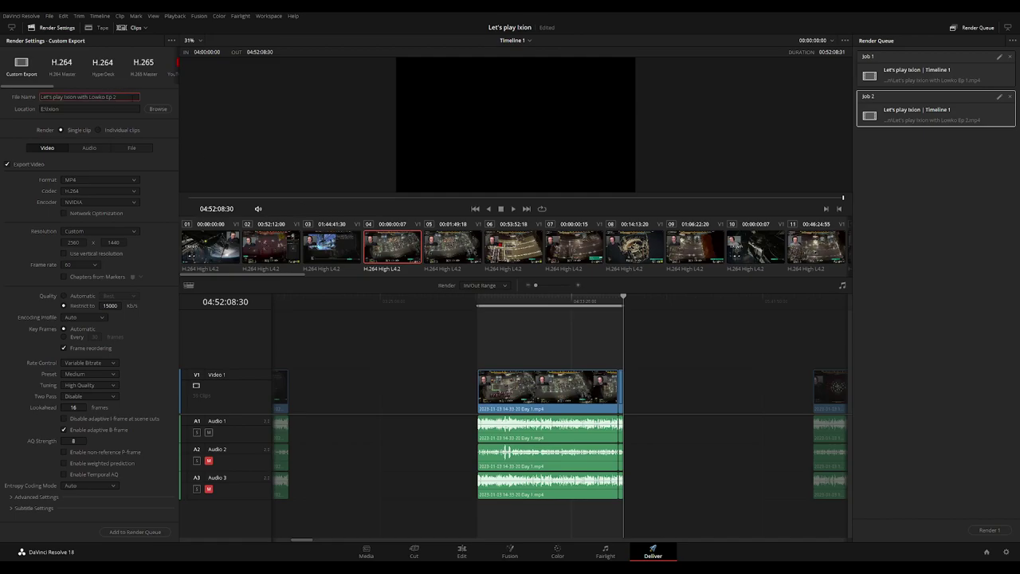
text(3)
click(152, 532)
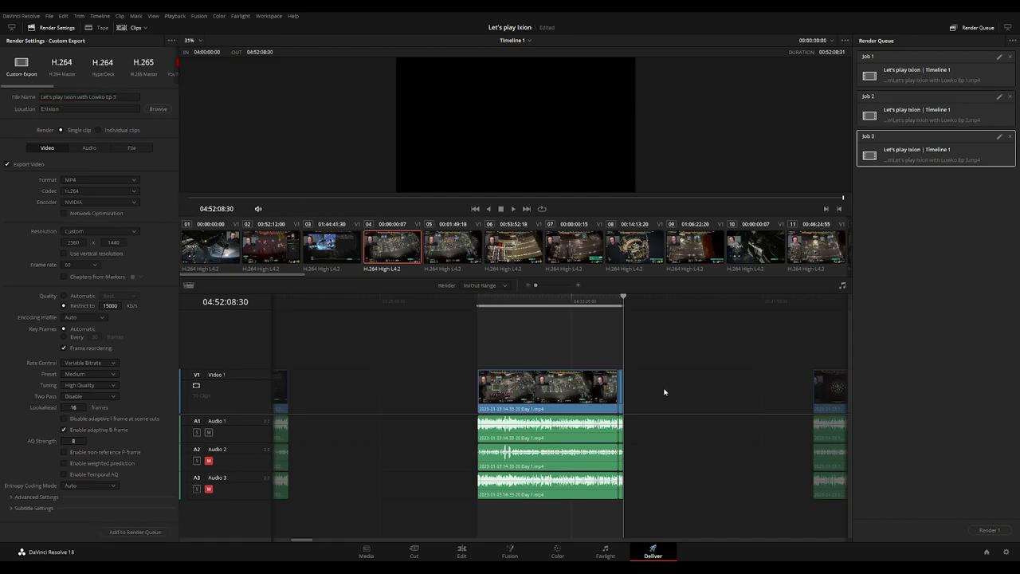
Queue Ep 4 covering 06:00:00:00 to 06:52:03:00
scroll(523, 346, right, 3)
scroll(405, 345, right, 2)
scroll(405, 345, right, 1)
click(488, 308)
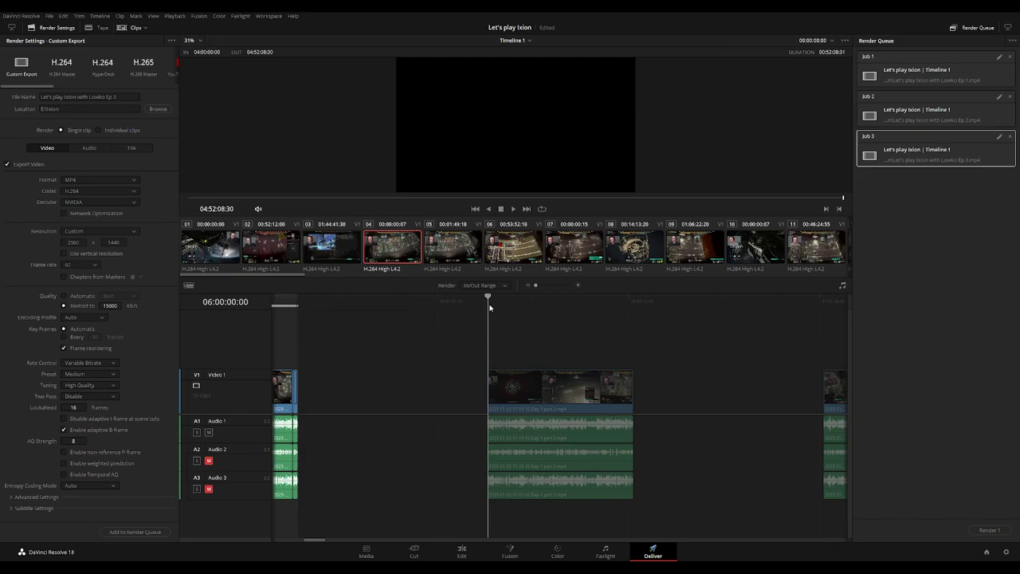
key(i)
click(633, 301)
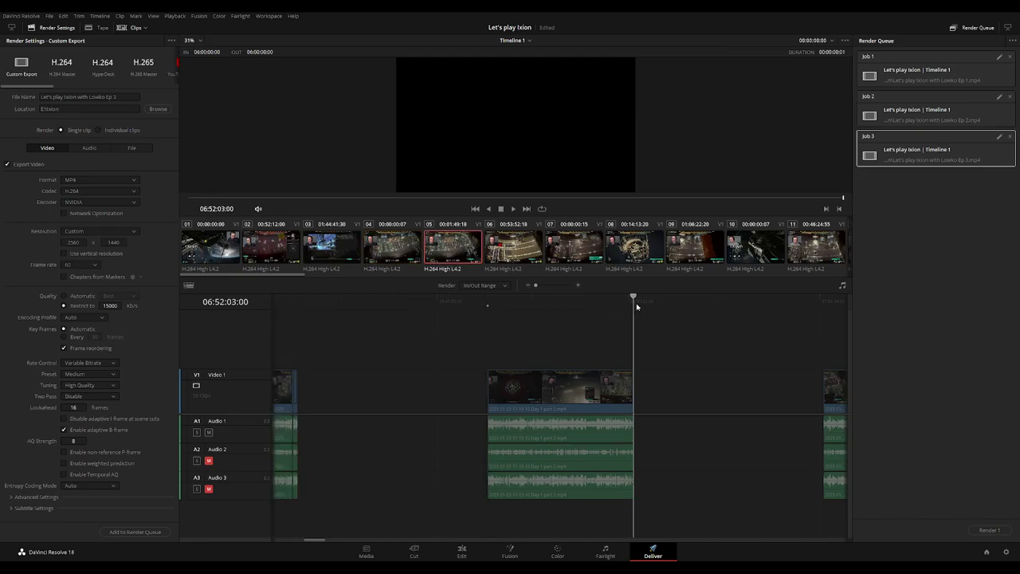
key(o)
click(116, 97)
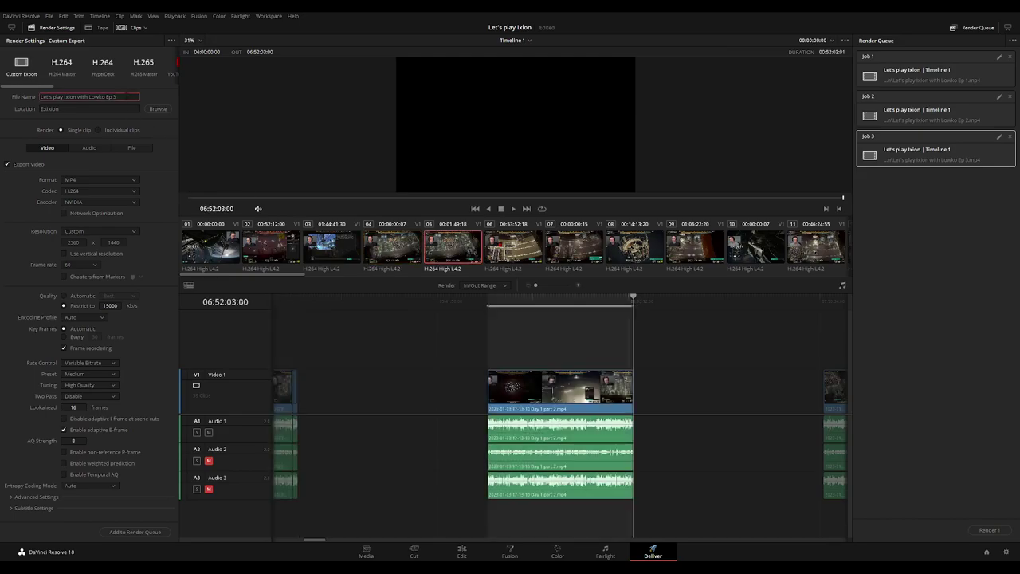
text(4)
click(135, 531)
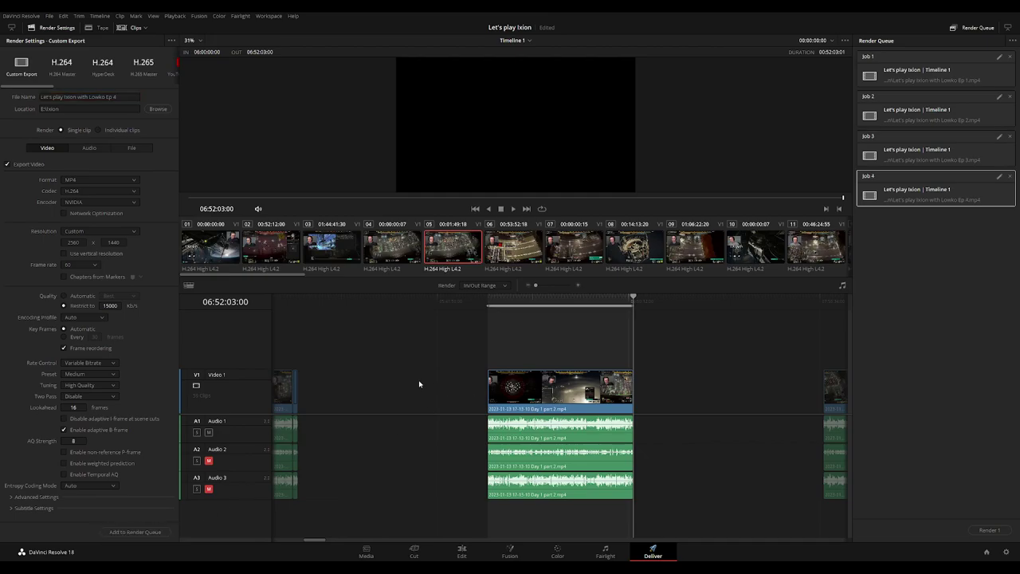
Queue Ep 5 covering 08:00:00:00 to 08:52:07:00
scroll(420, 383, right, 1)
scroll(833, 365, right, 1)
scroll(677, 359, right, 1)
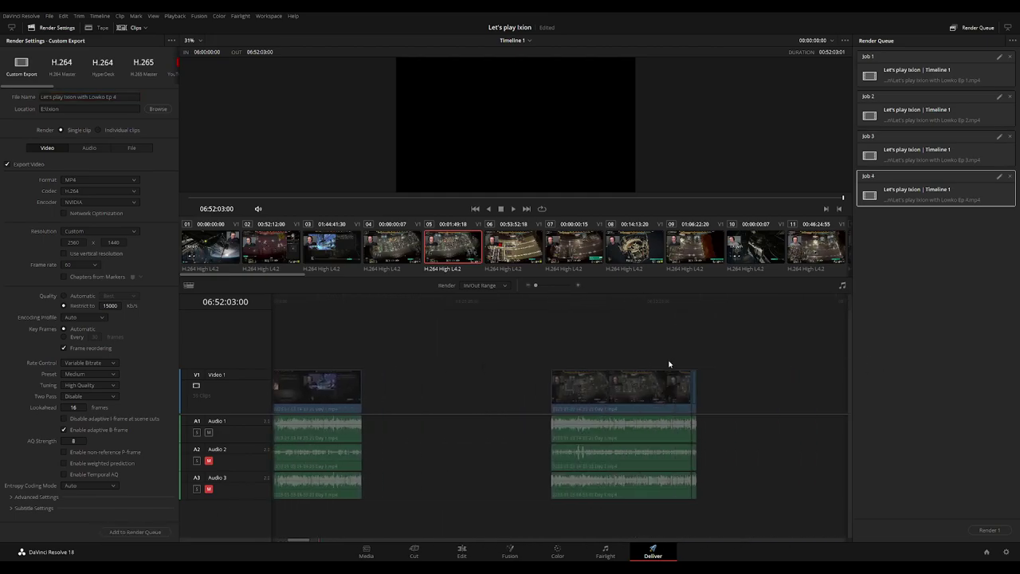
scroll(595, 353, right, 2)
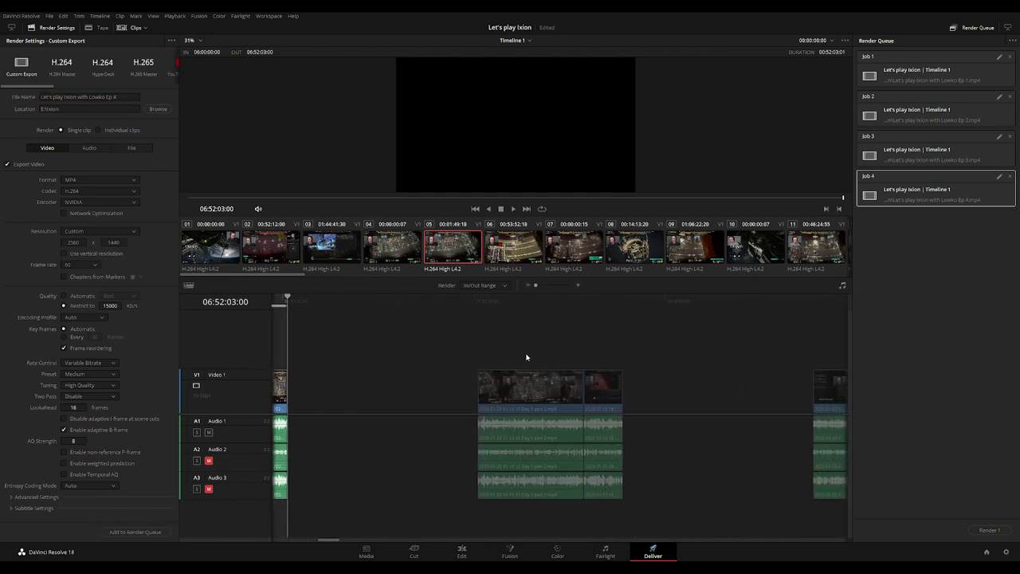
click(476, 303)
click(623, 303)
key(o)
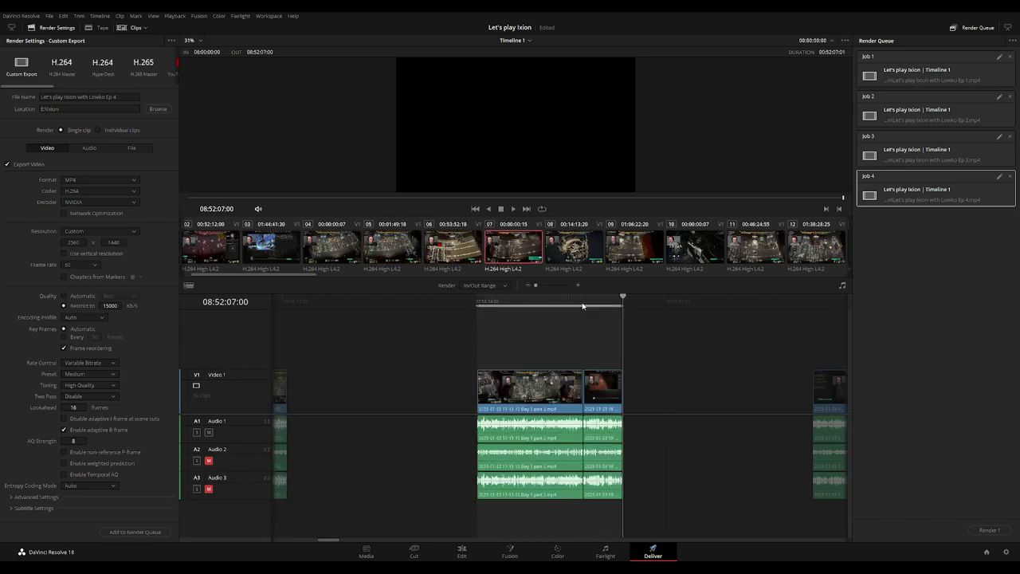
click(116, 96)
text(5)
click(158, 533)
Queue Ep 6 covering 10:00:00:00 to 10:52:09:00
scroll(494, 351, right, 5)
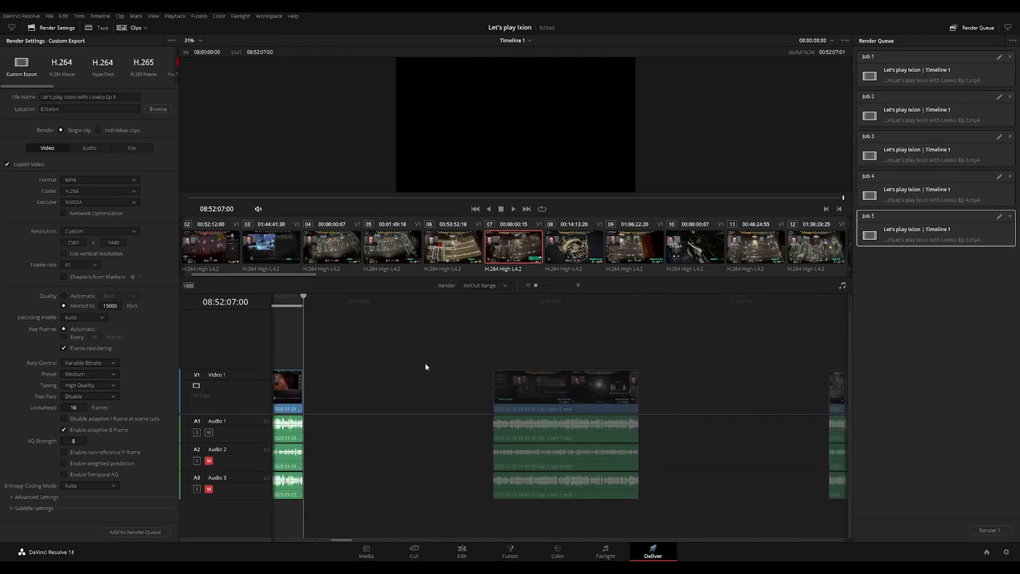
click(484, 303)
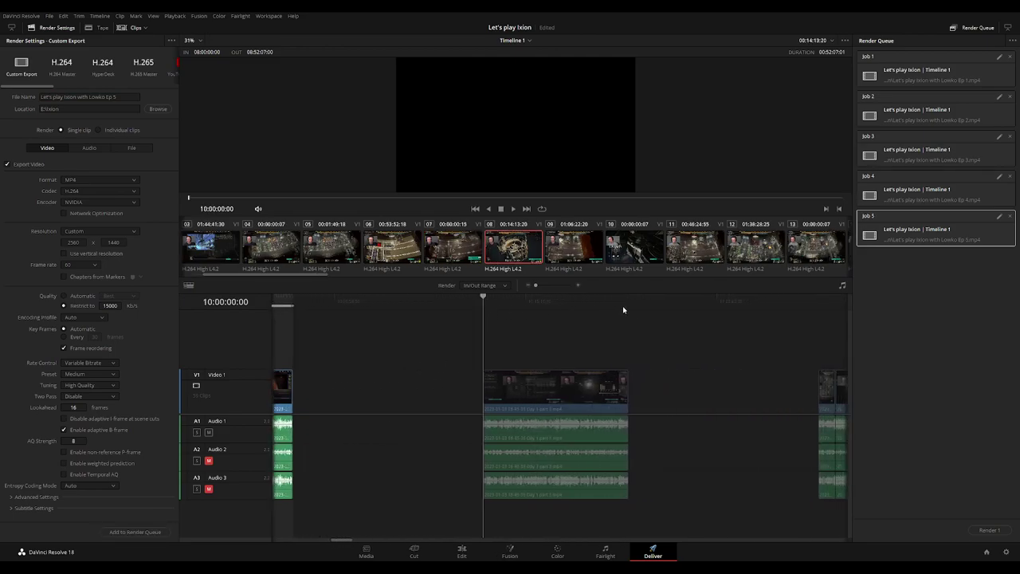
key(i)
key(Down)
key(o)
click(116, 96)
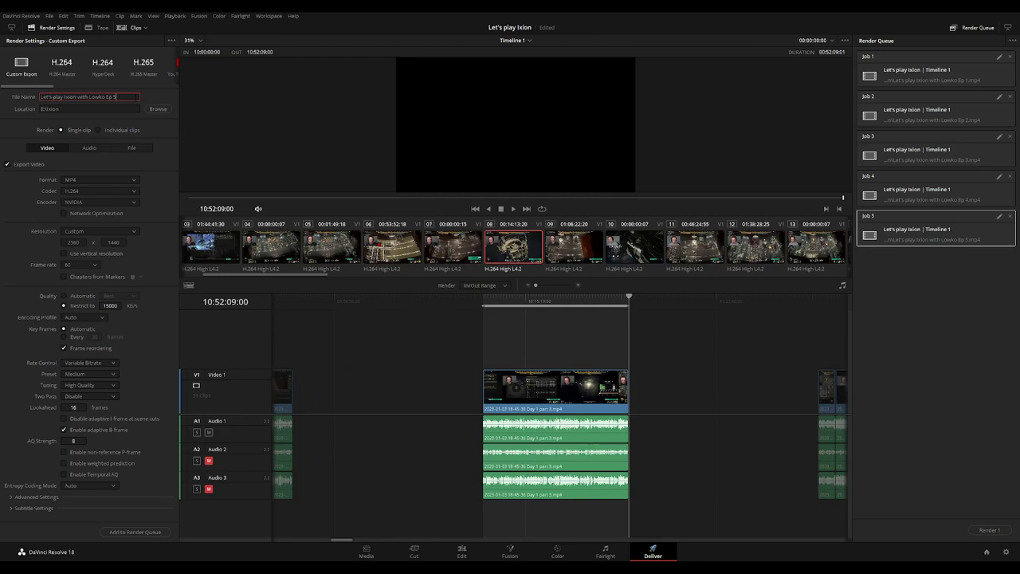
text(6)
click(149, 532)
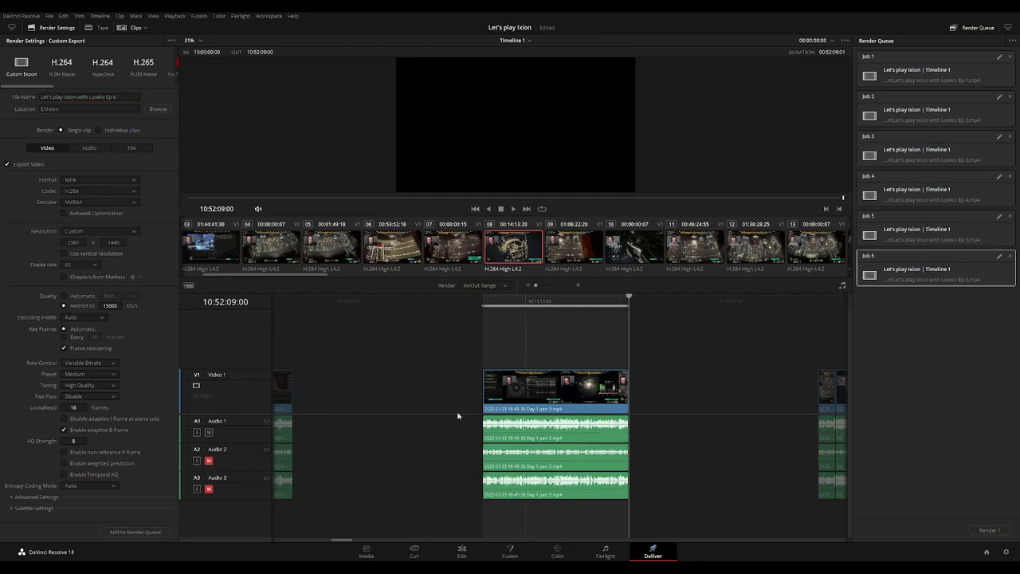
Queue Ep 7 covering 12:00:00:00 to 12:52:26:00
click(476, 307)
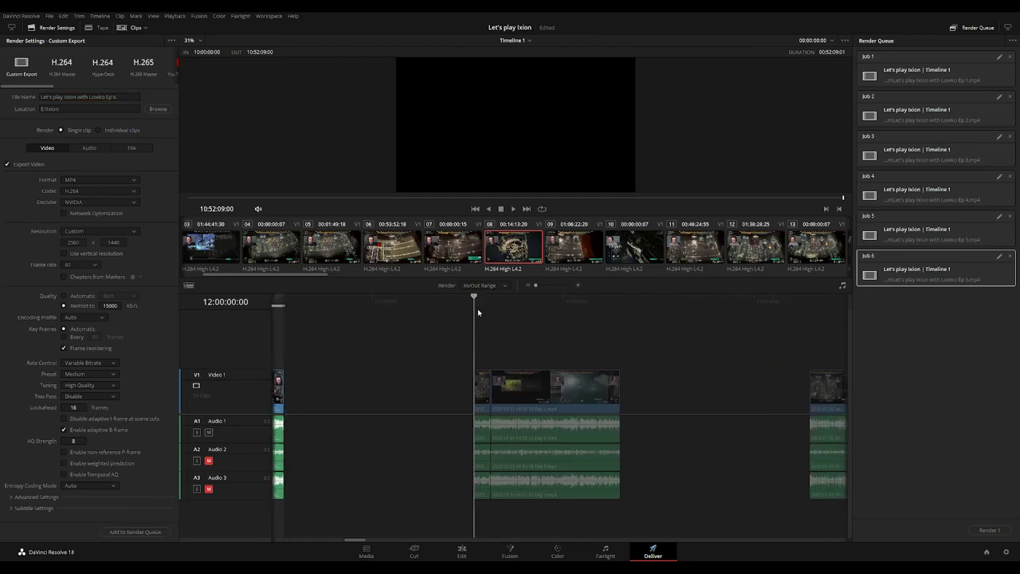
key(i)
key(Down)
key(o)
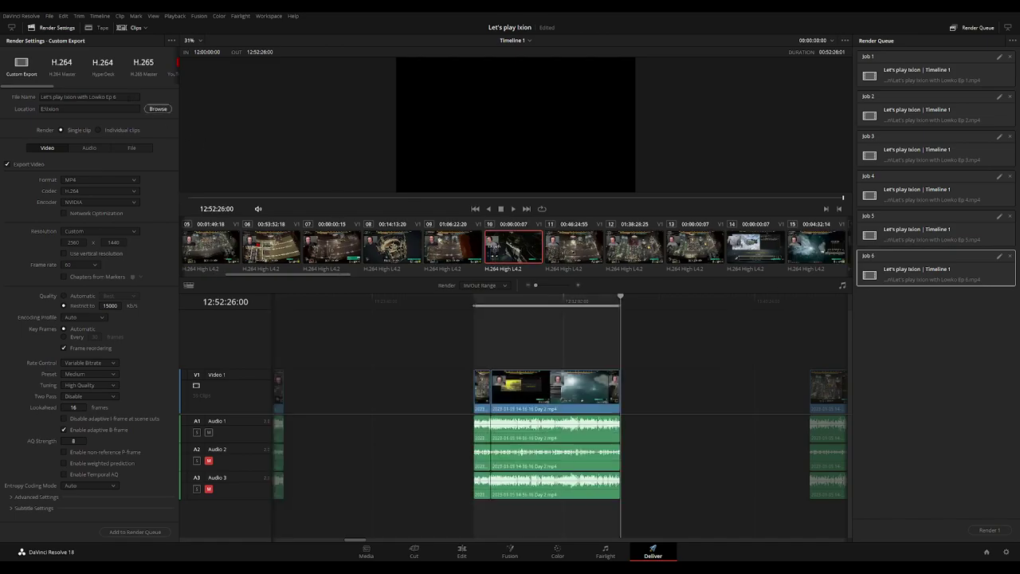
click(116, 97)
text(7)
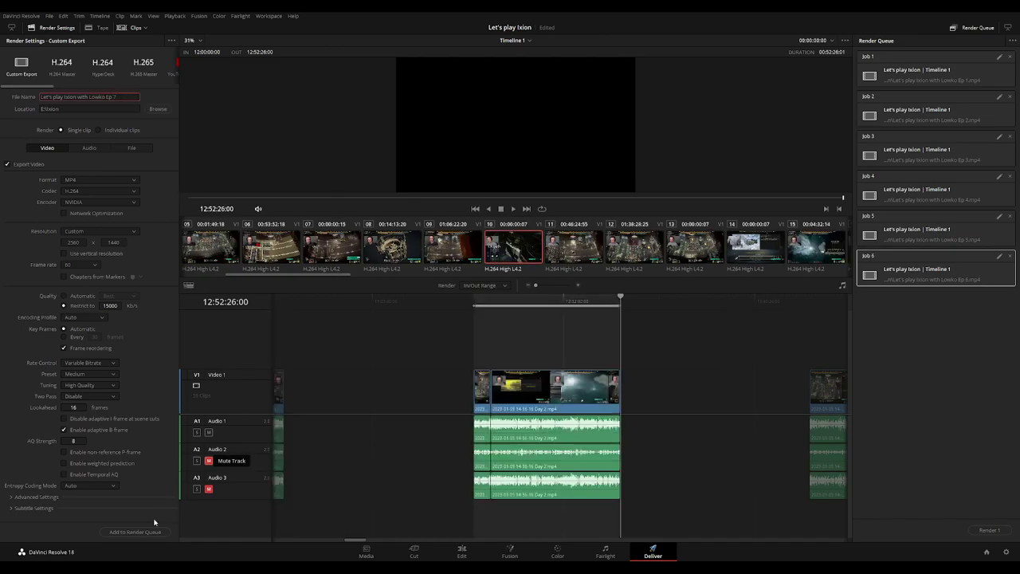
click(148, 532)
key(Down)
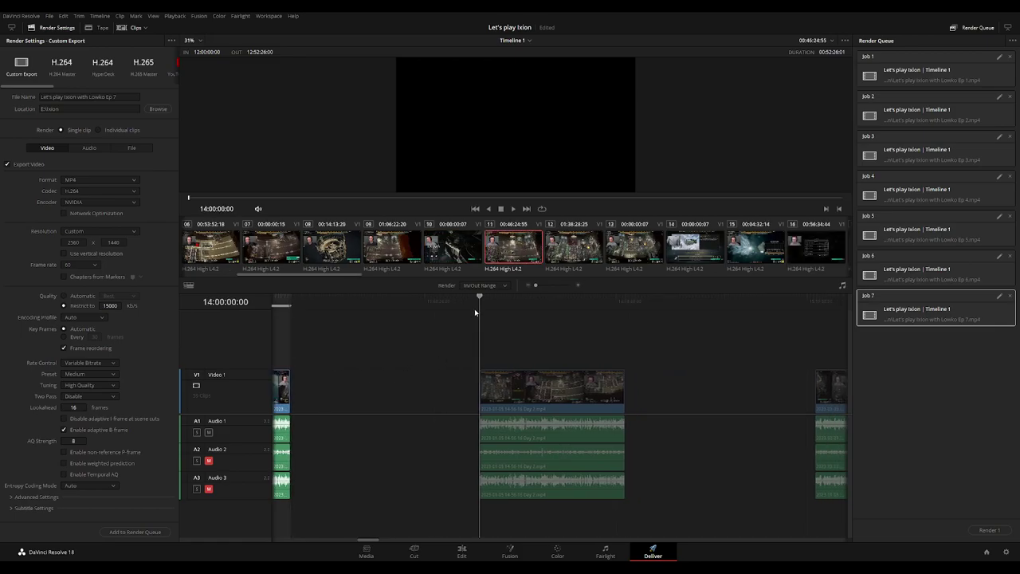
Mark 14:00:00:00 to 14:52:03:30 and rename the output file to Ep 8
key(i)
key(Down)
key(o)
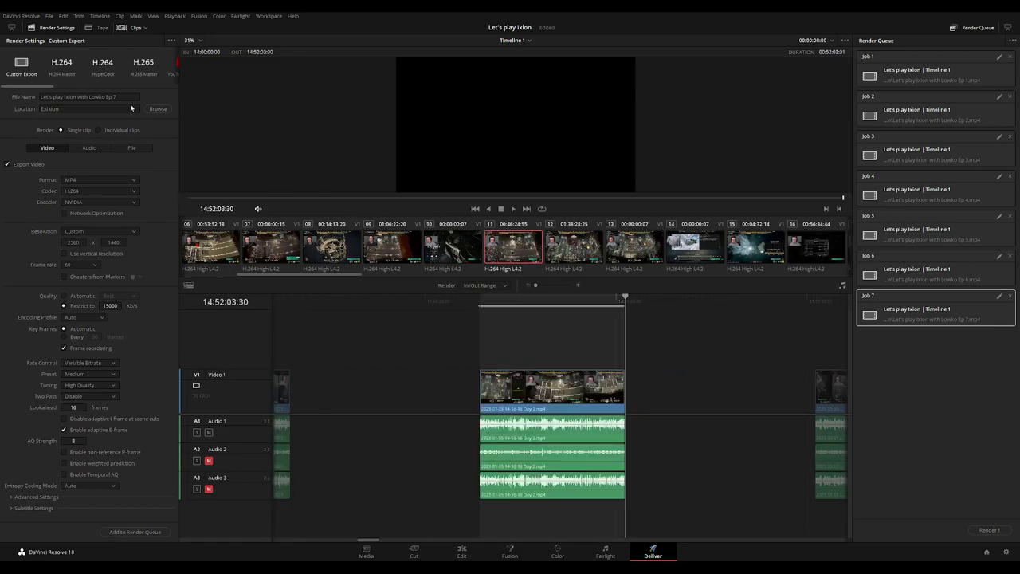
click(127, 97)
text(8)
key(Return)
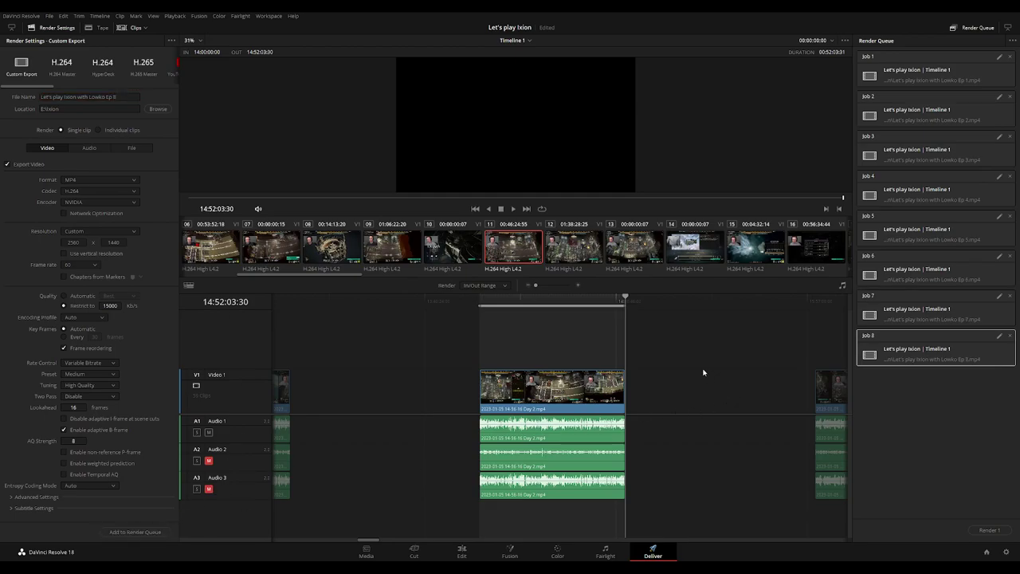
Queue Ep 9 covering 16:00:00:00 to 16:51:58:00
scroll(677, 360, down, 5)
scroll(526, 355, down, 1)
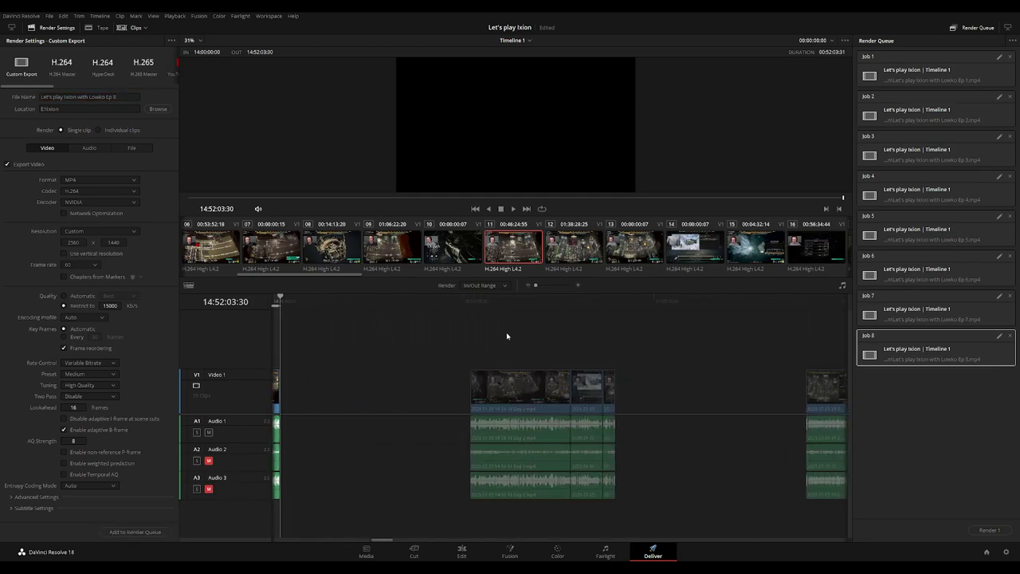
click(473, 303)
key(i)
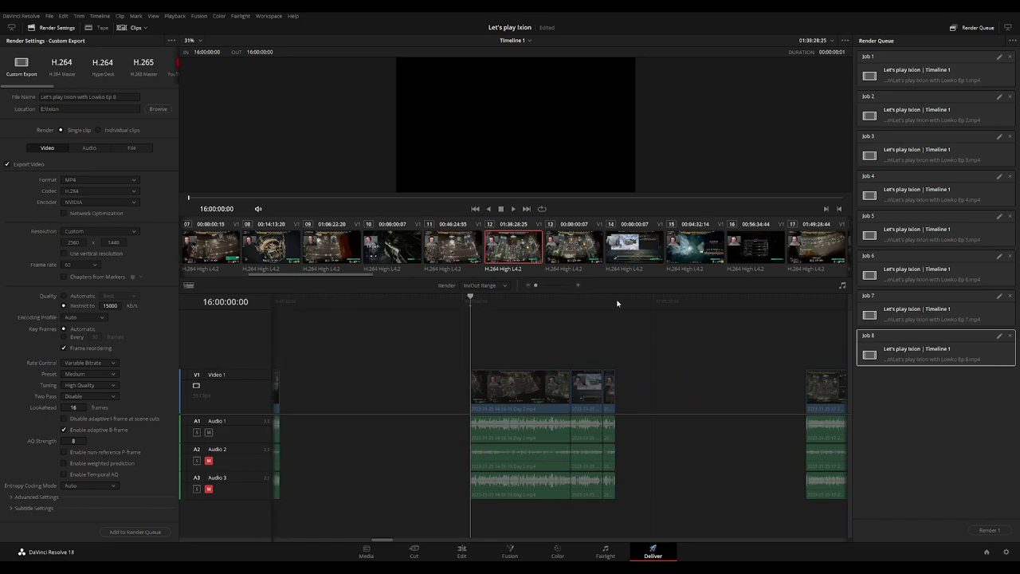
drag(570, 303, 615, 303)
key(o)
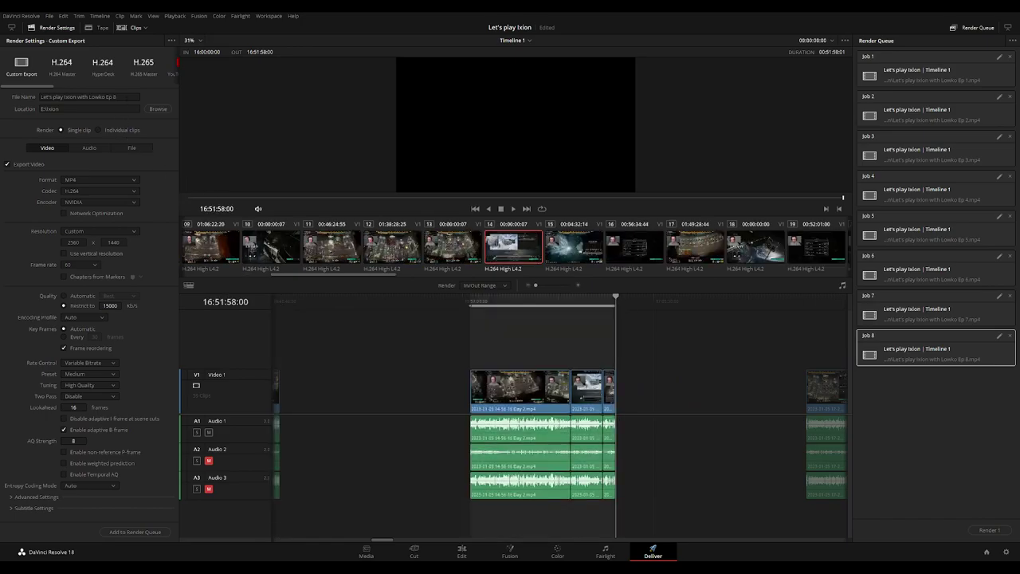
click(114, 96)
click(135, 532)
Queue Ep 10 from 18:00:00:00 to the marker at 18:52:02:30
scroll(545, 382, down, 2)
scroll(381, 370, down, 2)
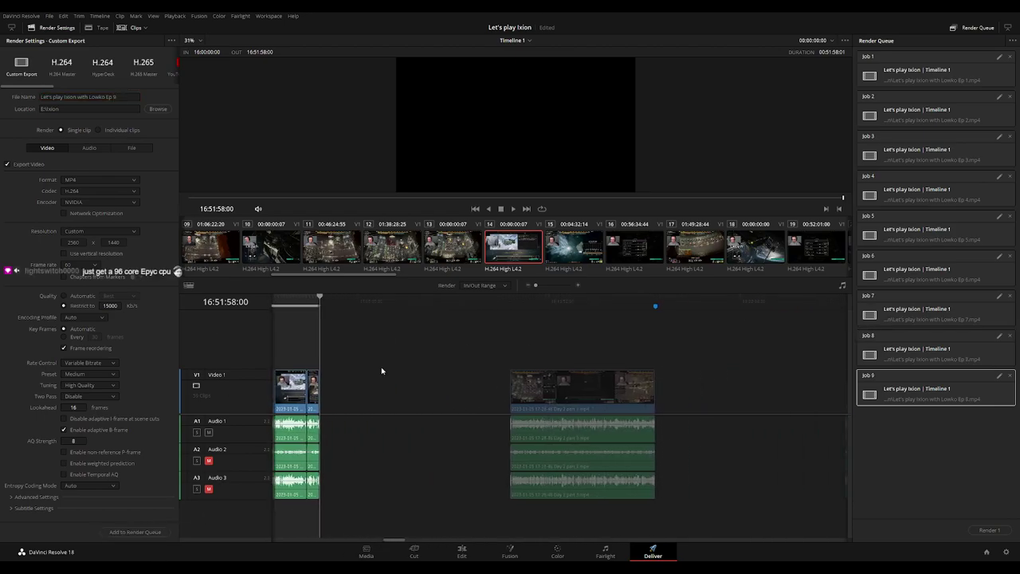
scroll(381, 371, down, 1)
click(497, 307)
key(i)
key(o)
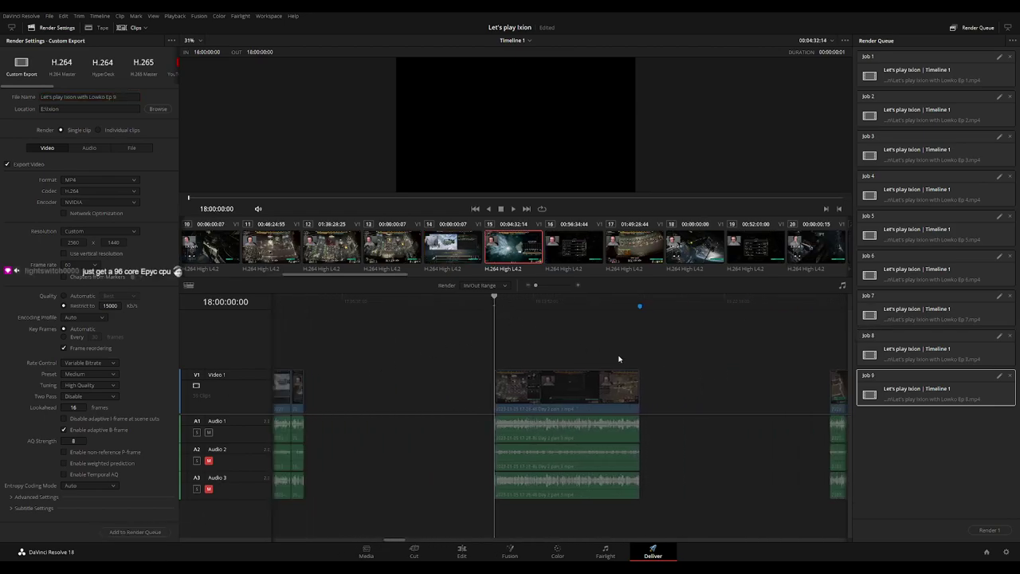
scroll(606, 351, down, 3)
click(521, 301)
key(o)
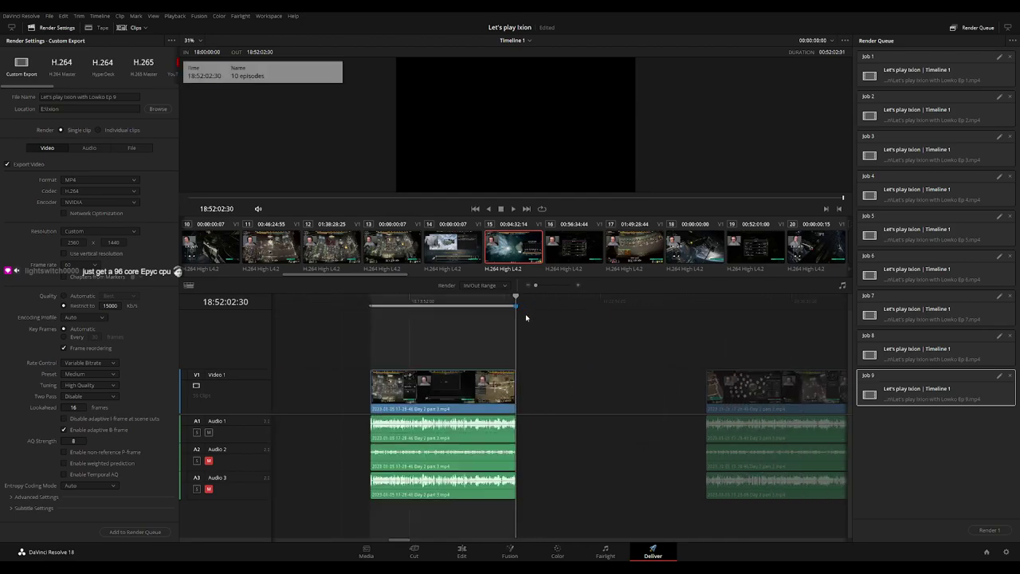
click(117, 96)
text(10)
click(134, 532)
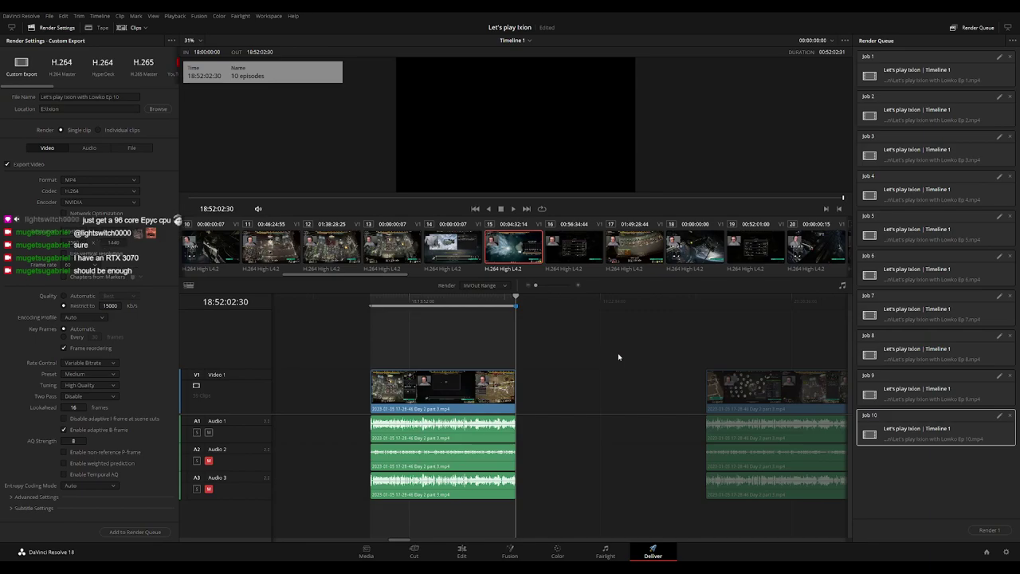
scroll(455, 342, right, 4)
Queue Ep 11 as a render job covering 20:00:00:00 to 20:52:54:00
scroll(449, 342, right, 1)
click(488, 306)
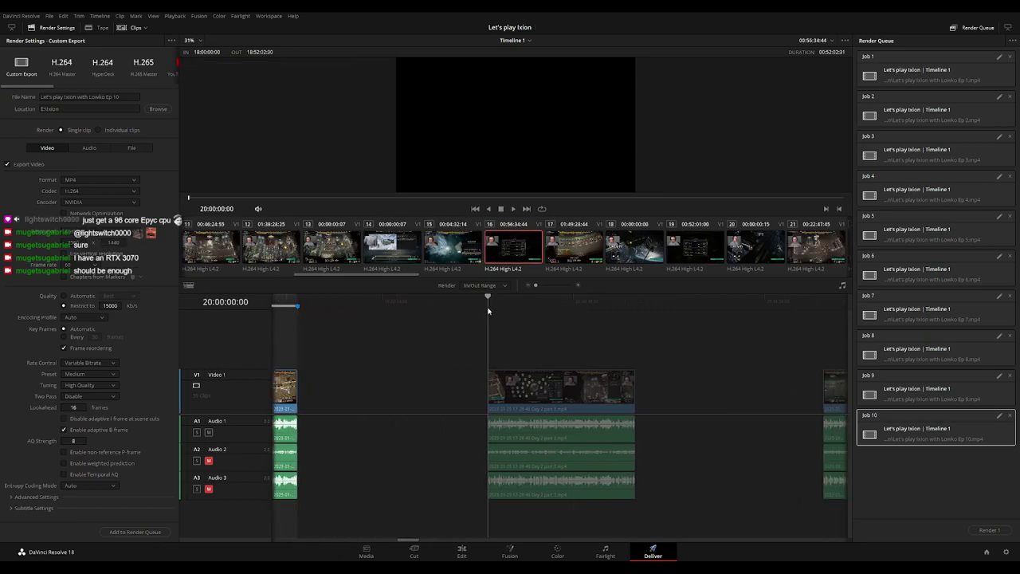
key(i)
click(635, 308)
key(o)
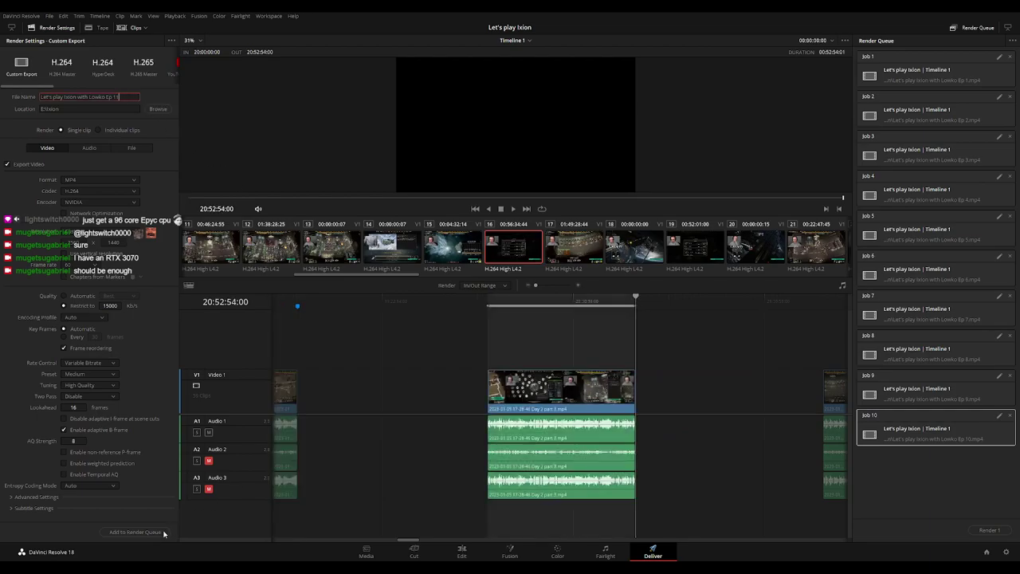
click(136, 532)
Queue Ep 12 as a render job covering 22:00:00:00 to 22:52:36:30
scroll(464, 348, right, 4)
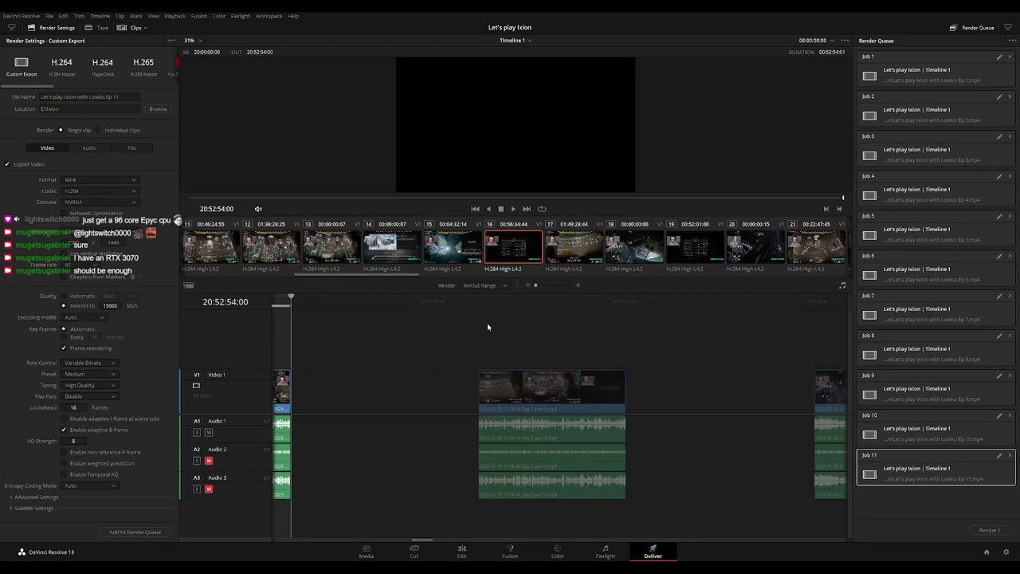
click(479, 302)
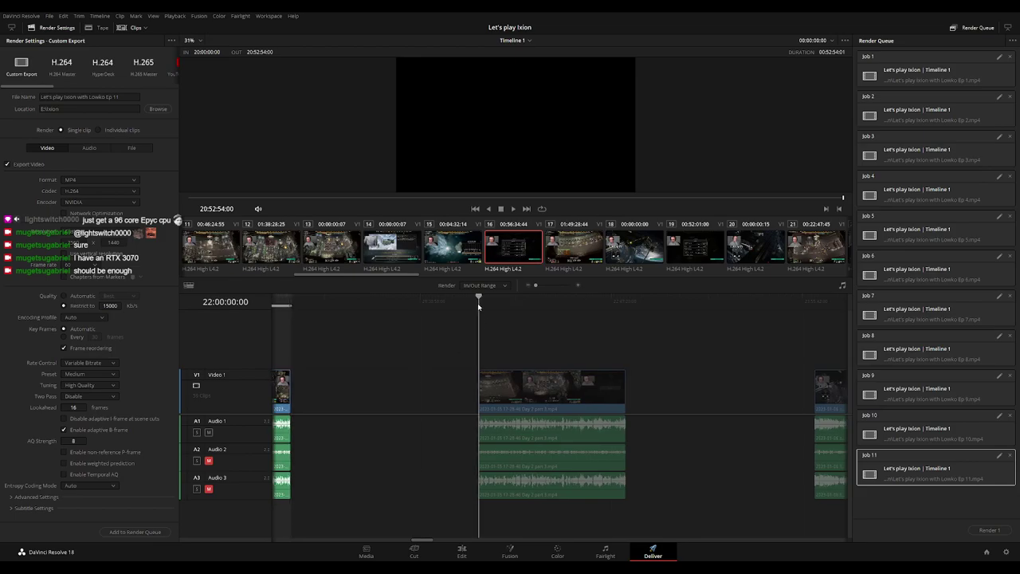
click(626, 302)
key(o)
click(135, 96)
text(2)
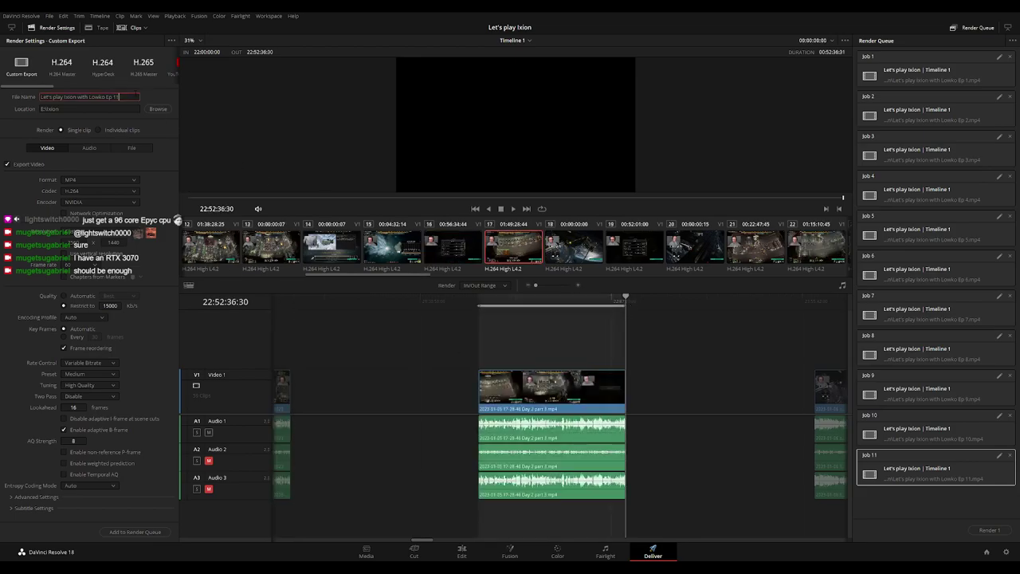
click(135, 532)
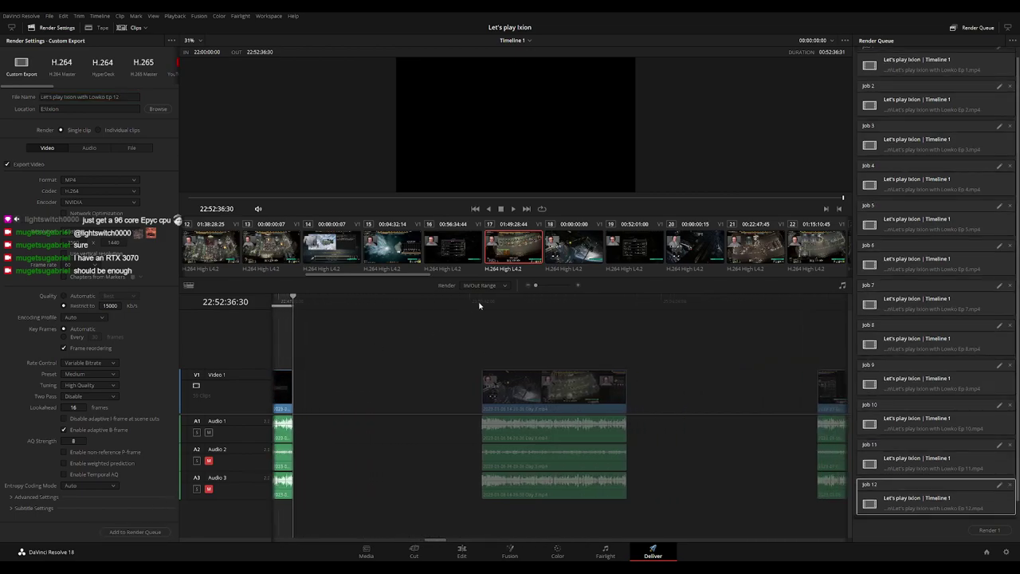
Queue Ep 13 as a render job covering 24:00:00:00 to 24:52:01:00
click(481, 303)
click(636, 301)
click(628, 302)
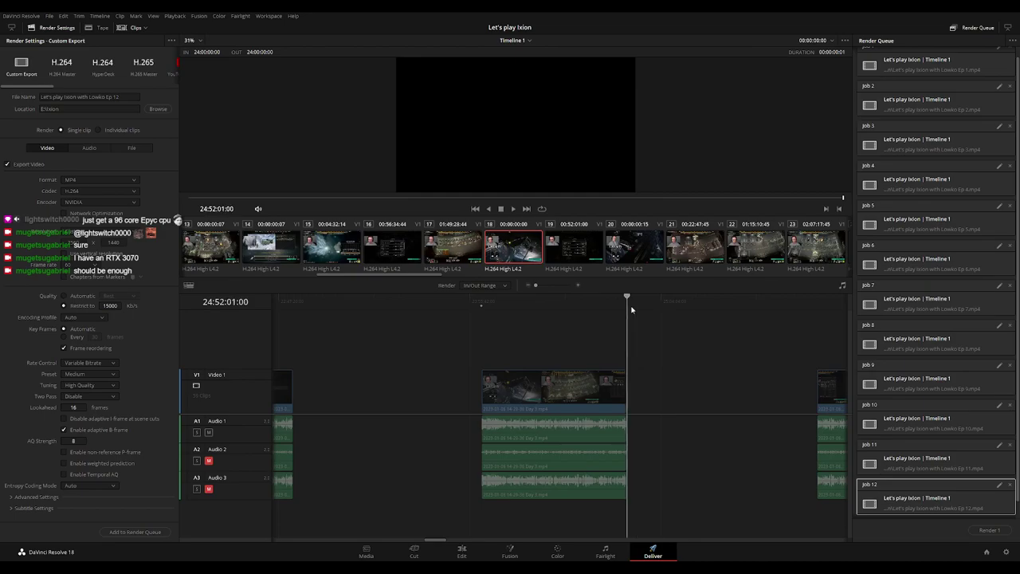
key(x)
click(118, 96)
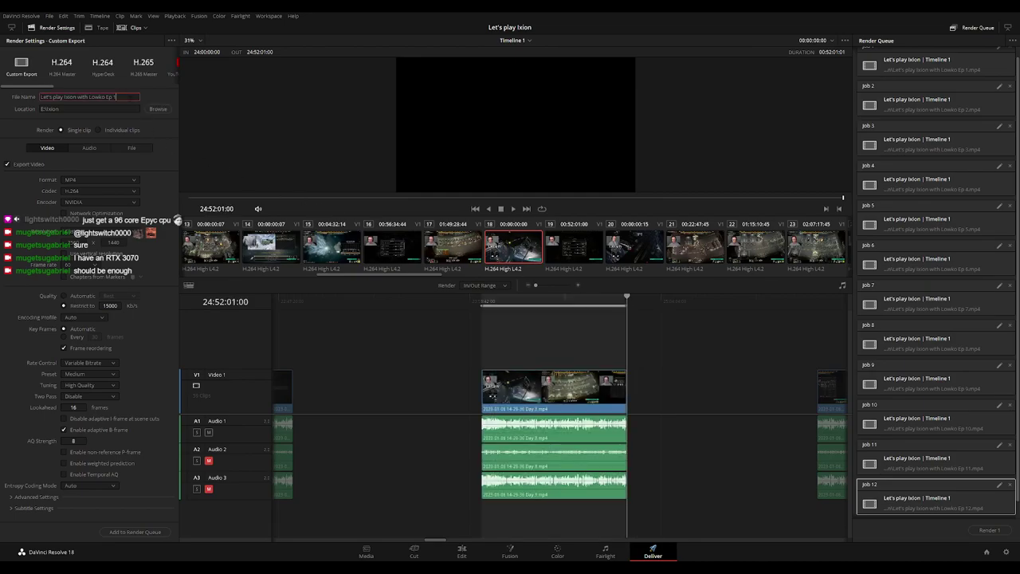
text(3)
click(159, 532)
Queue Ep 14 as a render job covering the clip starting at 26:00:00:00
key(Down)
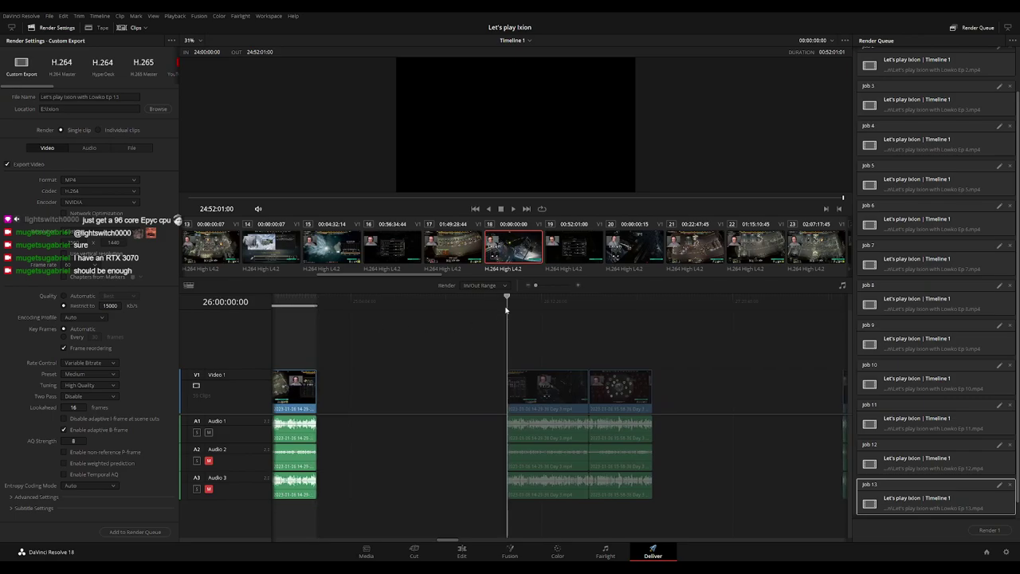
key(i)
click(654, 308)
key(o)
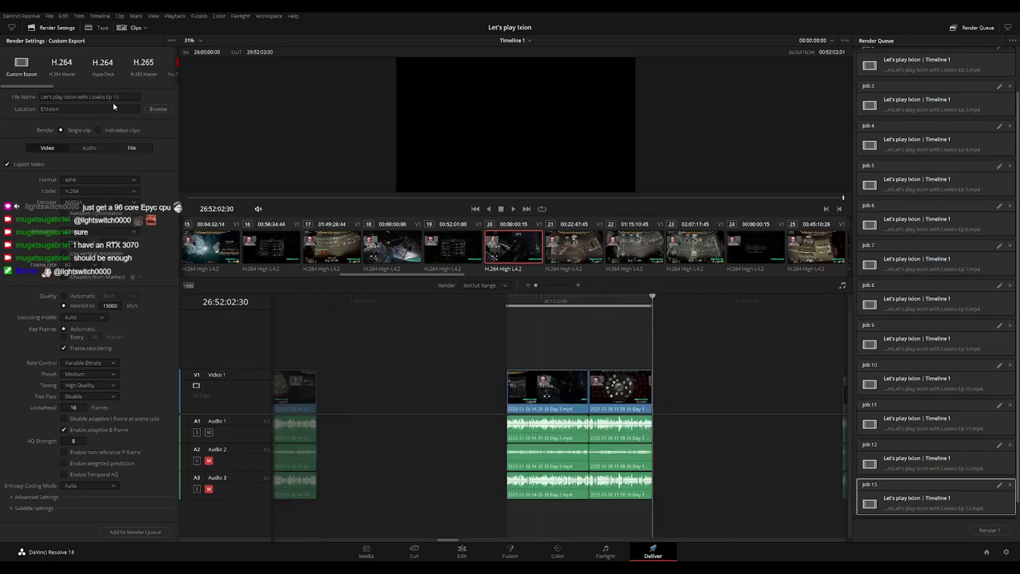
click(114, 97)
click(135, 531)
Queue Ep 15 as a render job covering the clip starting at 28:00:00:00
scroll(597, 369, right, 5)
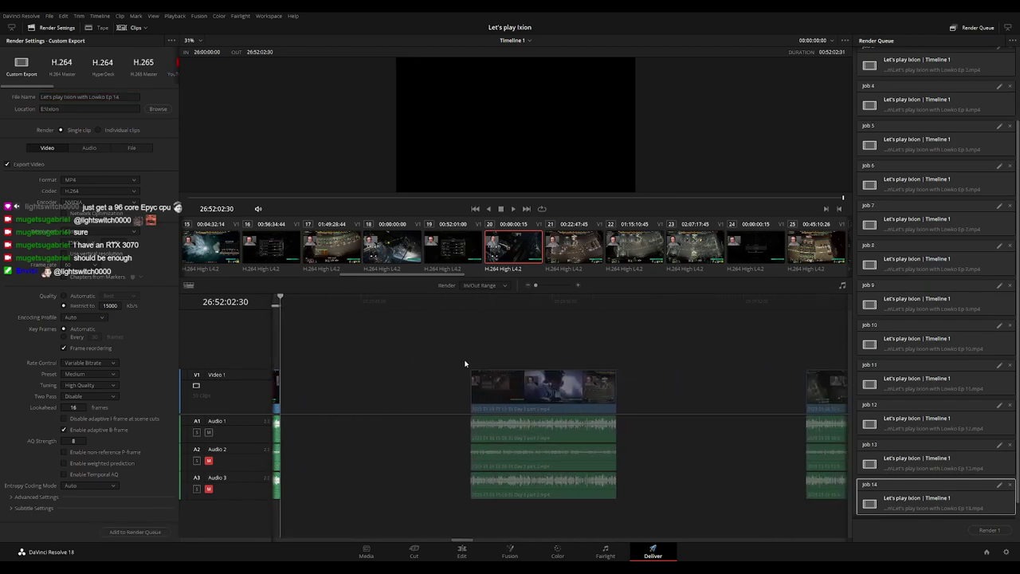
click(467, 307)
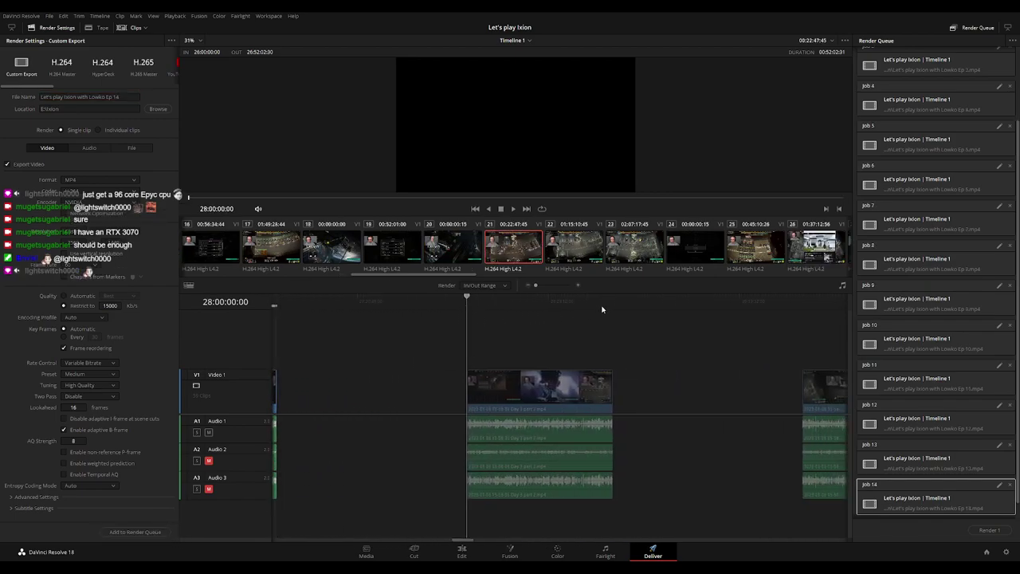
key(Down)
key(o)
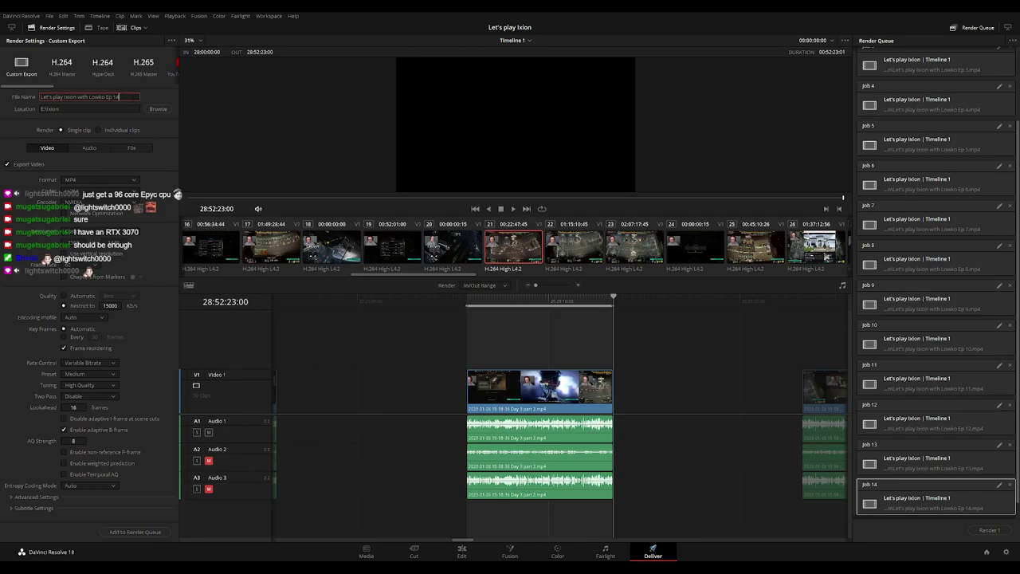
text(5)
click(136, 532)
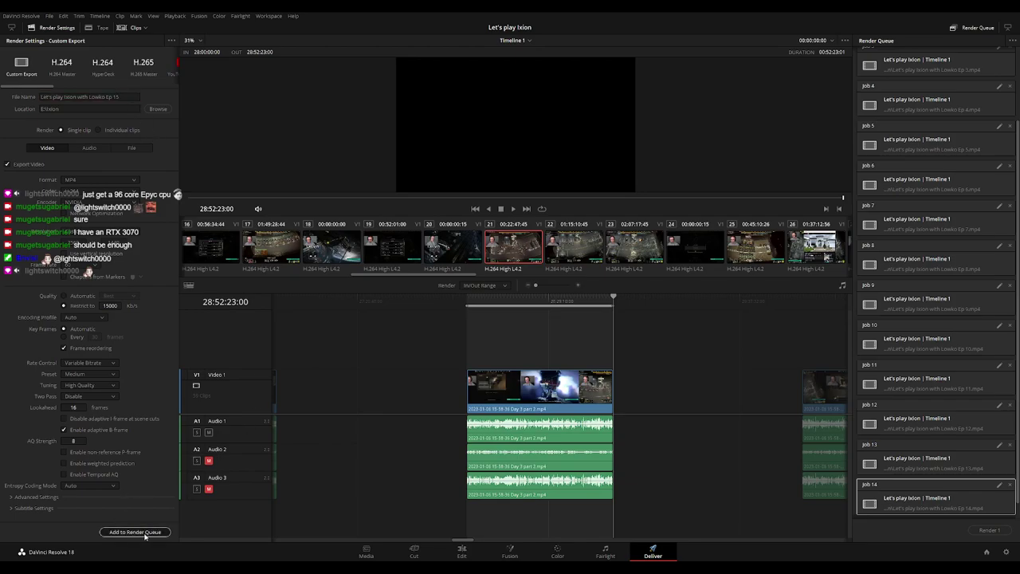
Queue Ep 16 as a render job covering 30:00:00:00 to 30:52:07:00
scroll(403, 381, right, 5)
click(481, 306)
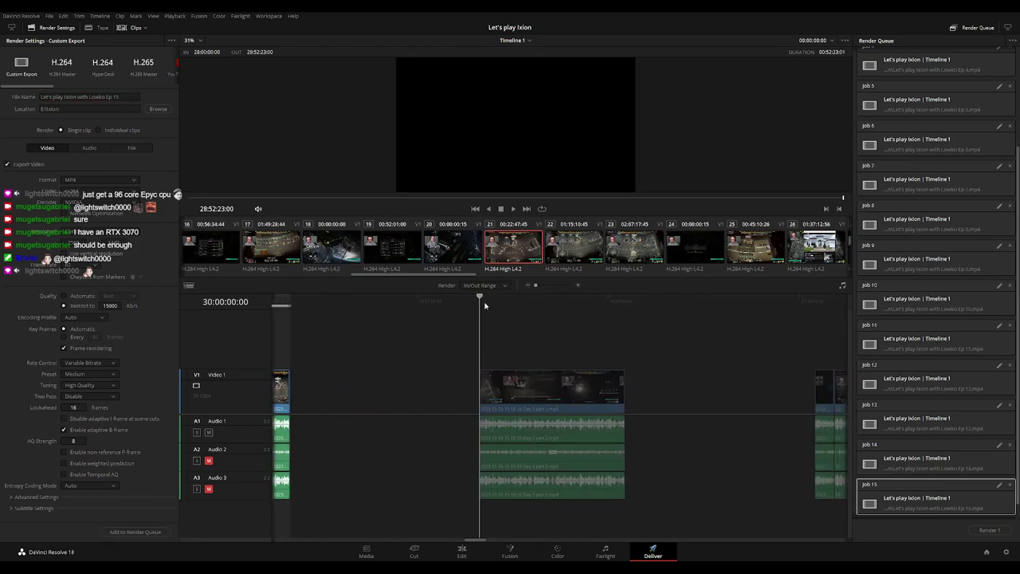
key(i)
key(Down)
key(o)
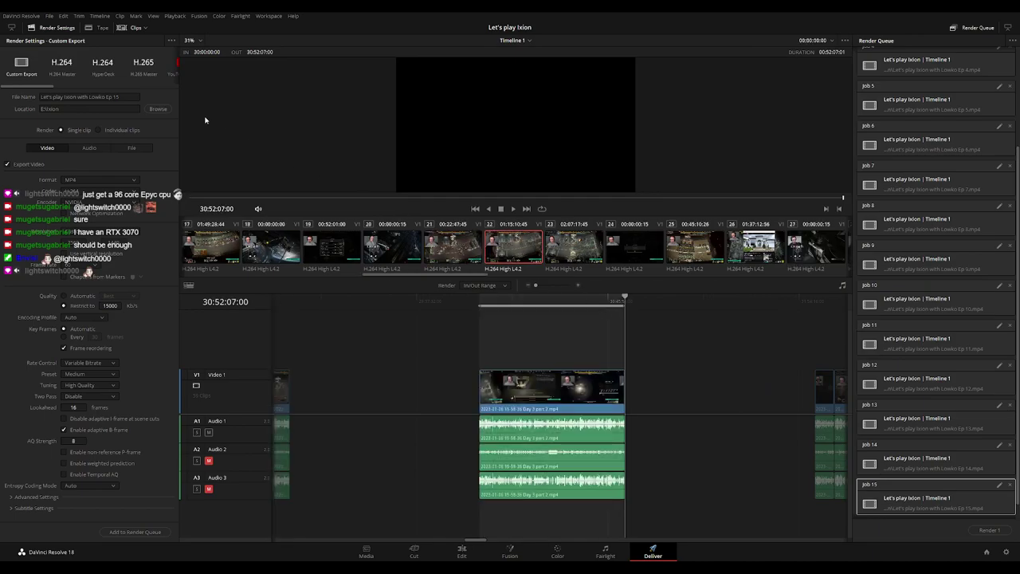
click(89, 97)
text(6)
click(135, 532)
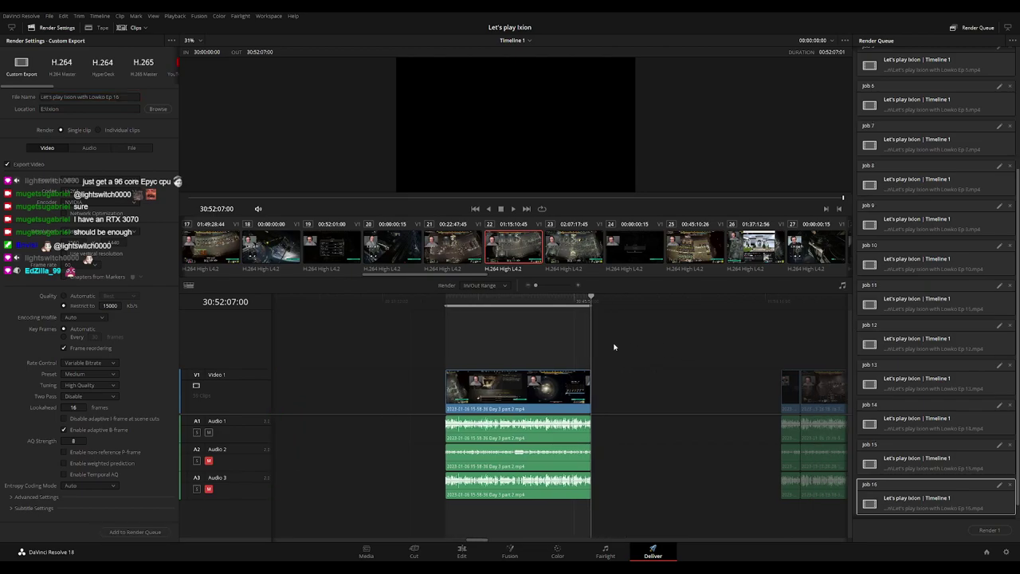
Queue Ep 17 as a render job covering 32:00:00:00 to 32:52:08:00
click(479, 309)
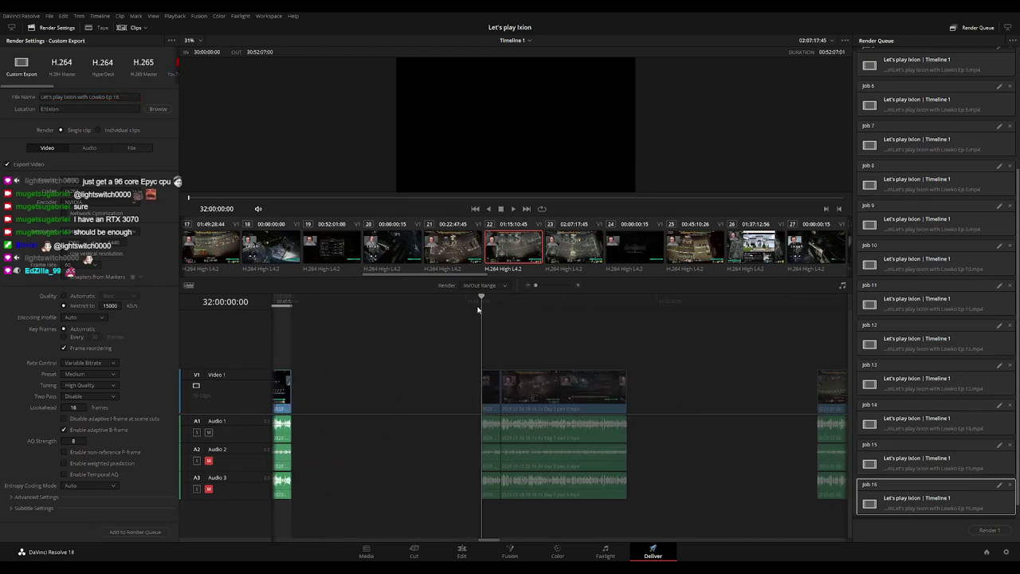
click(628, 299)
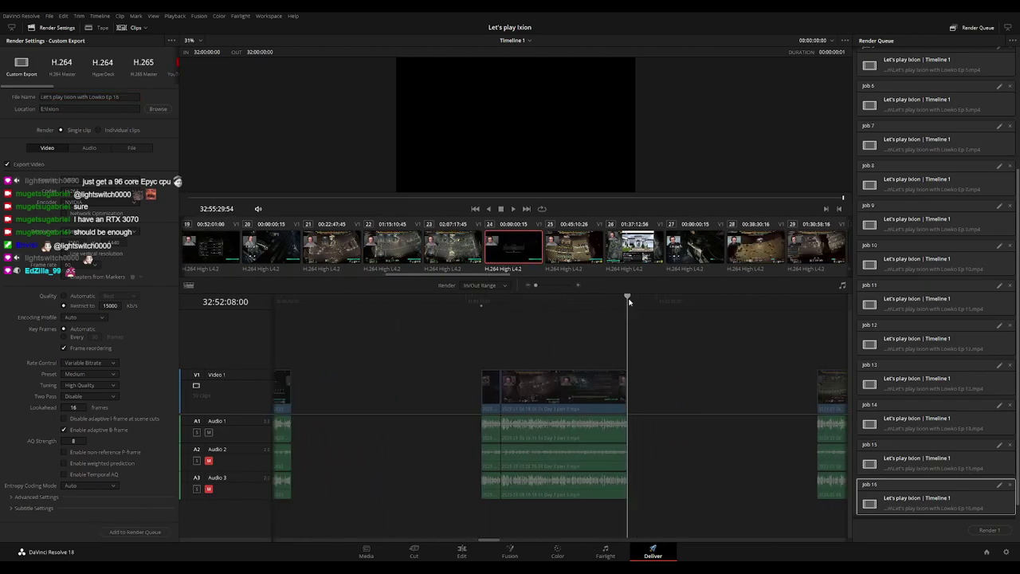
key(o)
click(118, 96)
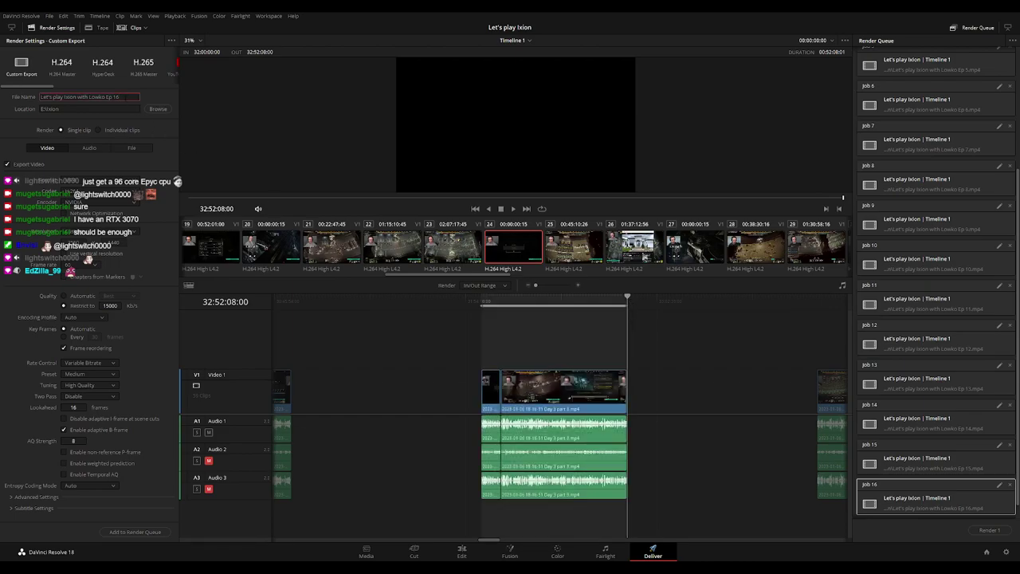
text(7)
click(135, 532)
Queue Ep 18 as a render job covering 34:00:00:00 to 34:52:02:30
scroll(522, 357, right, 5)
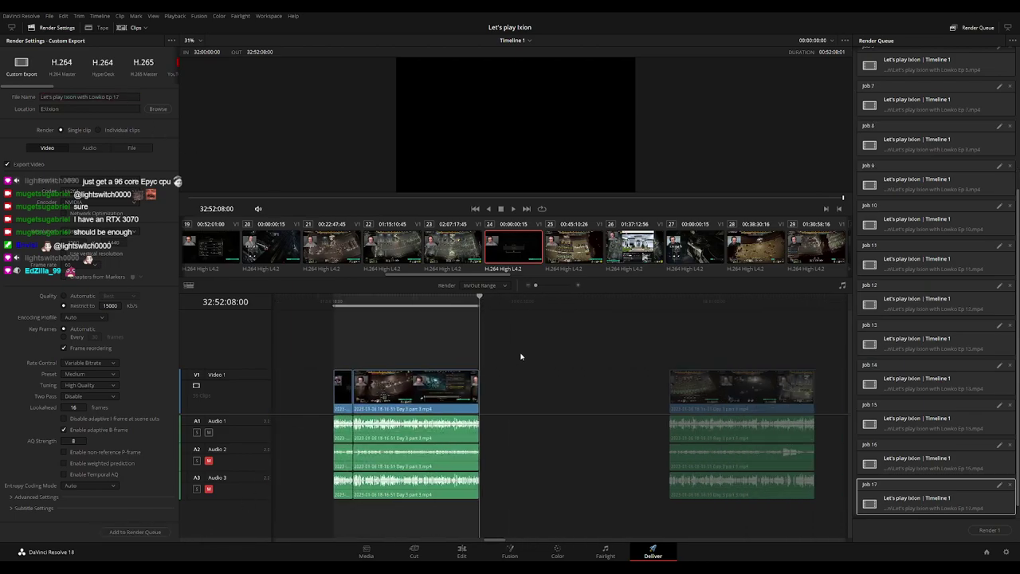
click(473, 299)
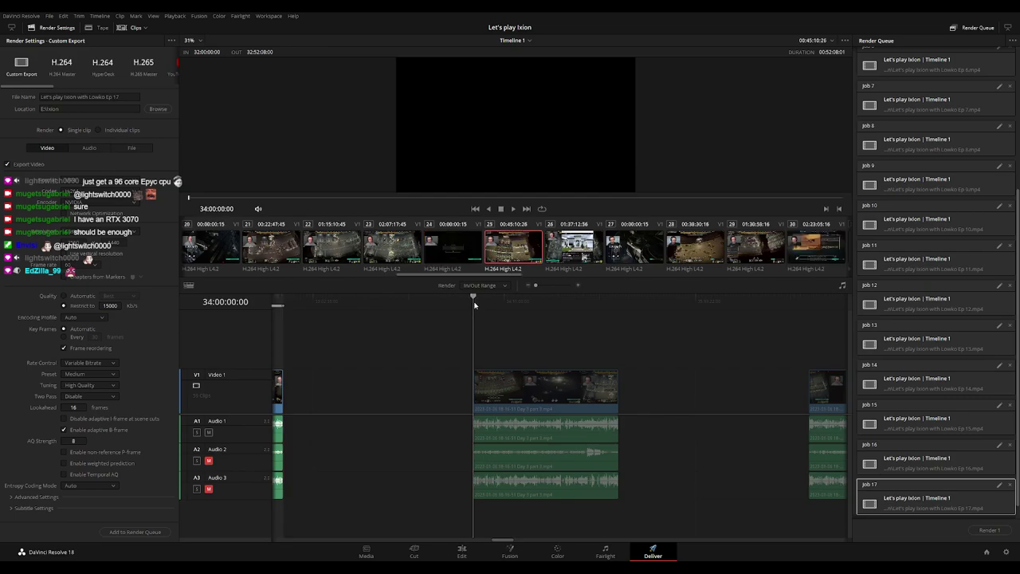
key(i)
click(619, 300)
key(o)
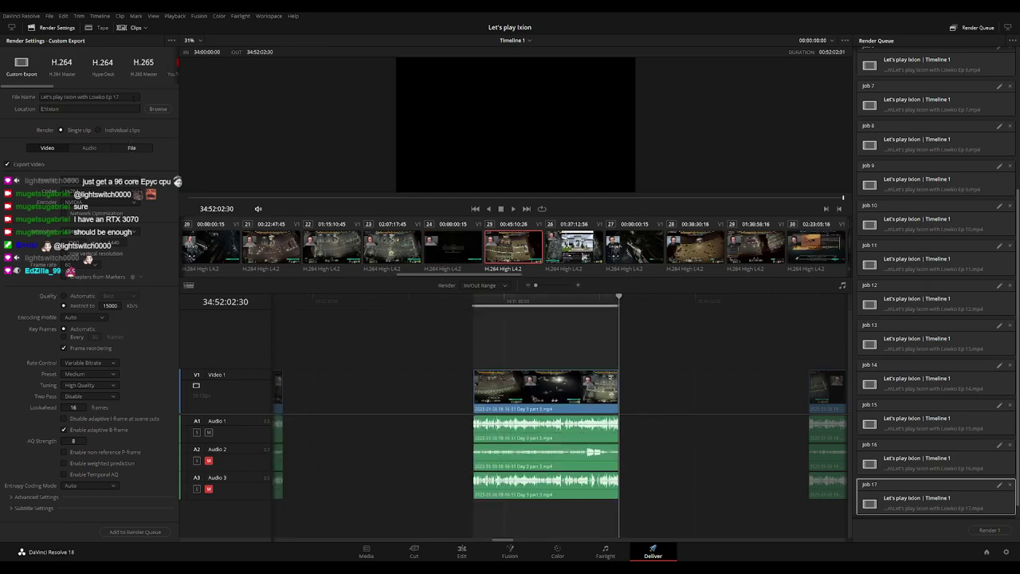
click(120, 97)
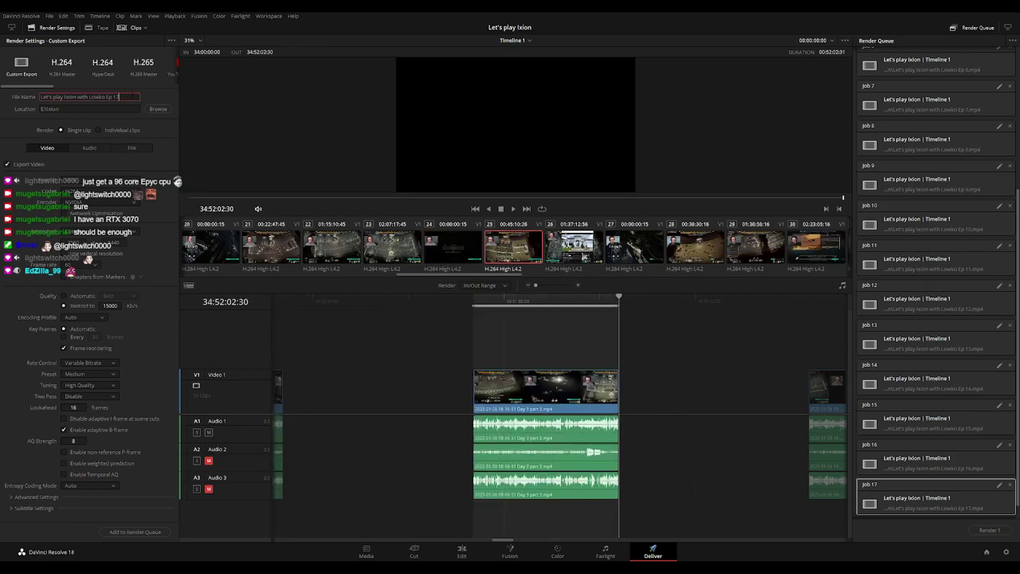
click(139, 532)
Queue Ep 19 as a render job covering 36:00:00:00 to 36:52:20:00
scroll(543, 364, right, 10)
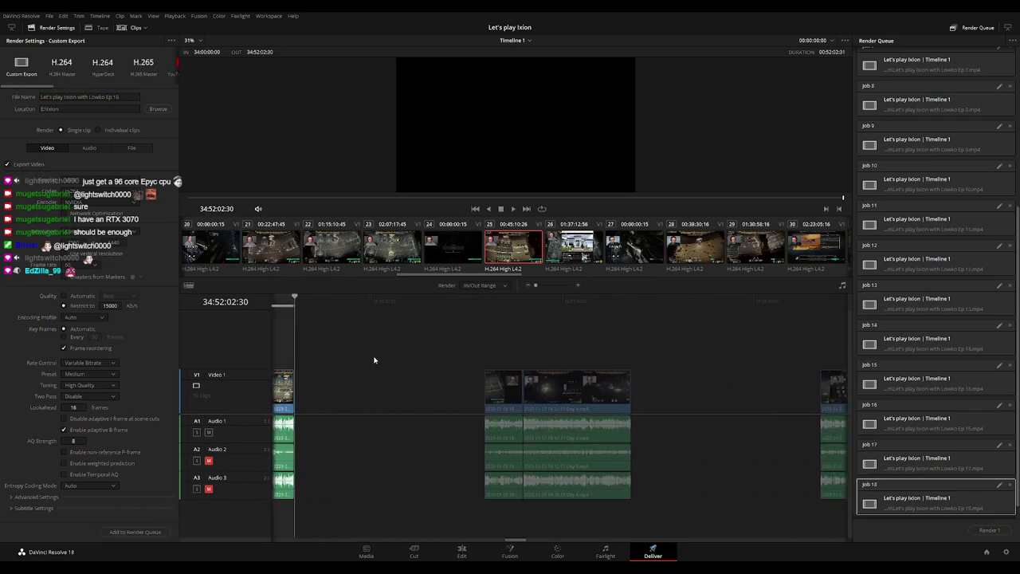
click(480, 309)
key(i)
key(Down)
key(o)
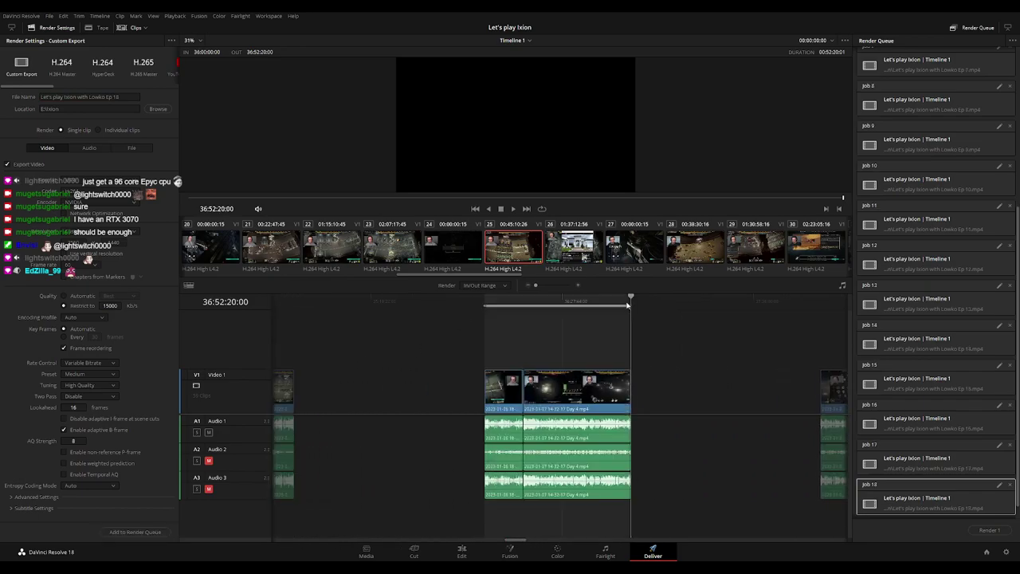
click(130, 99)
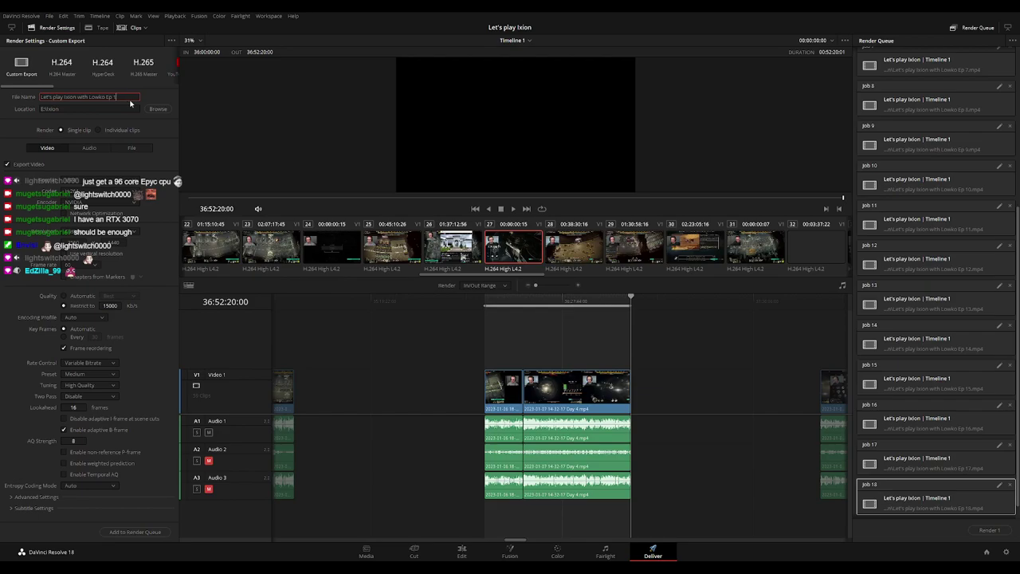
text(9)
click(135, 531)
Queue Ep 20 as a render job covering 38:00:00:00 to 38:52:28:00
scroll(517, 357, right, 3)
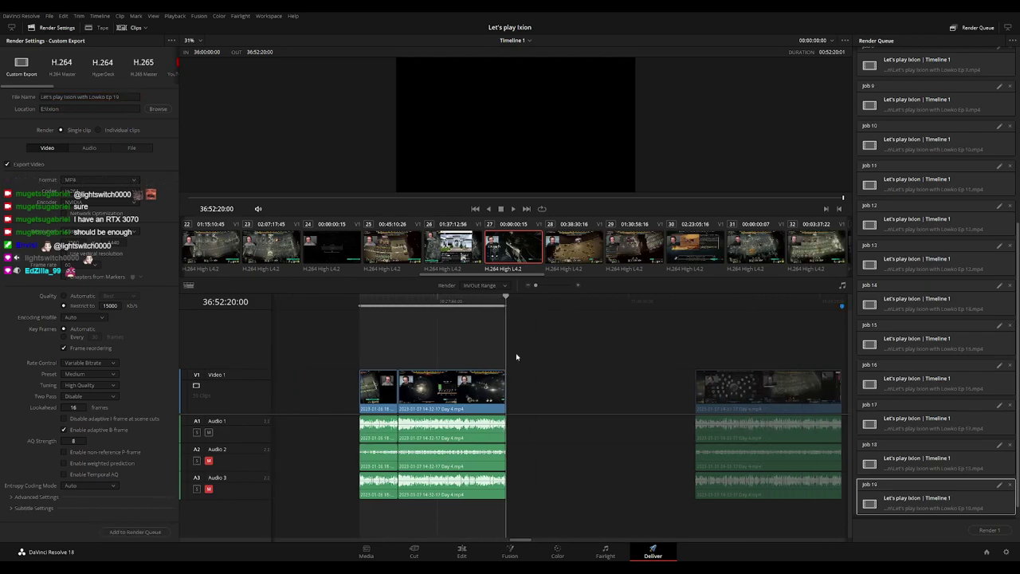
scroll(516, 357, right, 5)
click(478, 301)
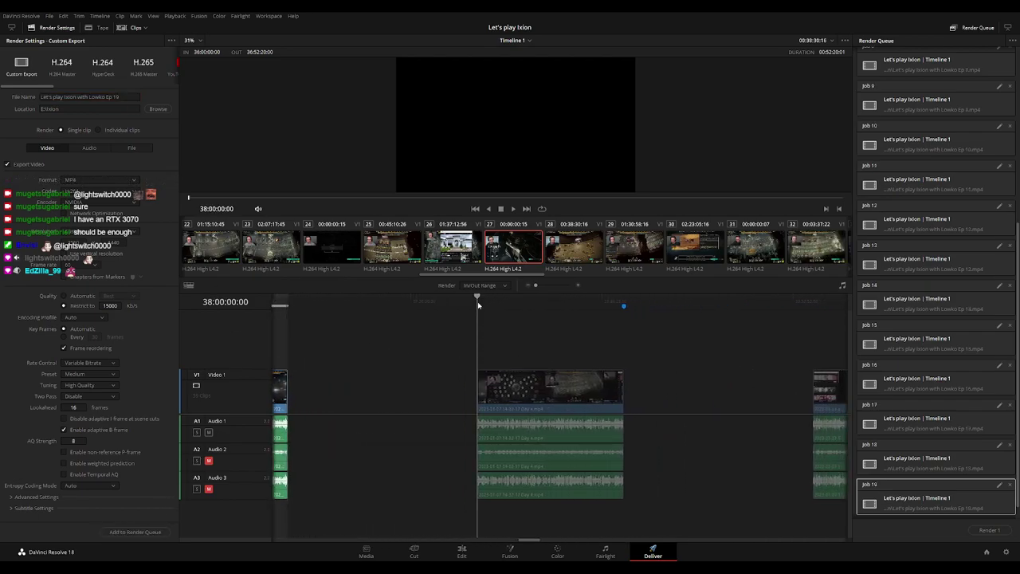
scroll(509, 341, right, 2)
click(543, 306)
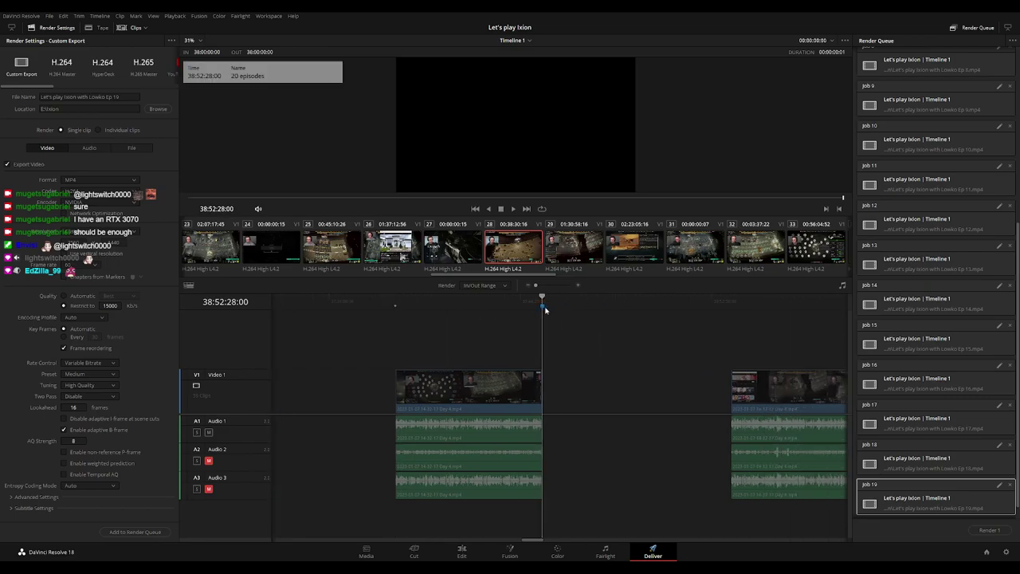
key(o)
click(119, 96)
text(20)
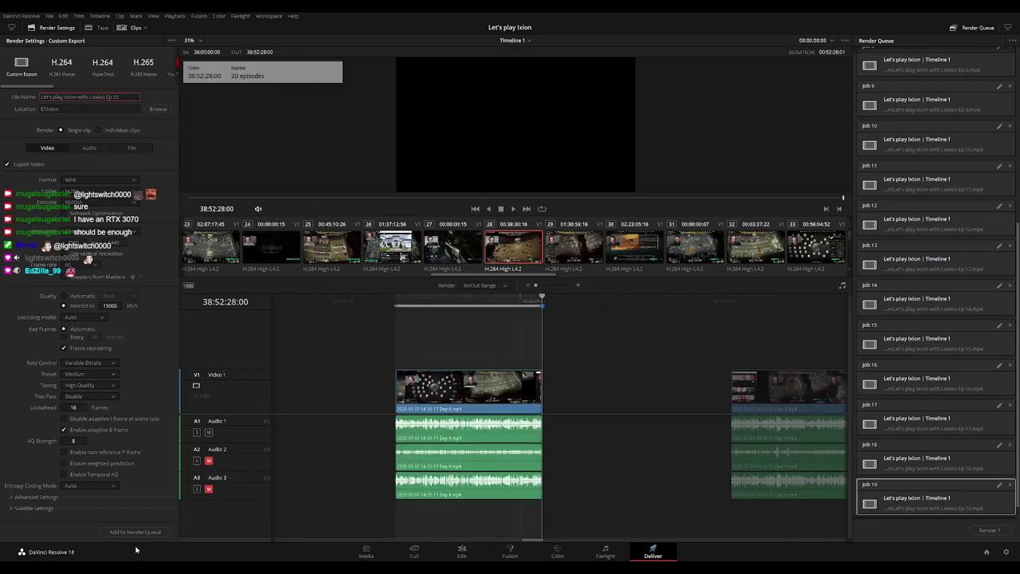
click(136, 532)
Set the in point at 40:00:00:00 for the next episode clip
scroll(478, 351, right, 5)
click(477, 306)
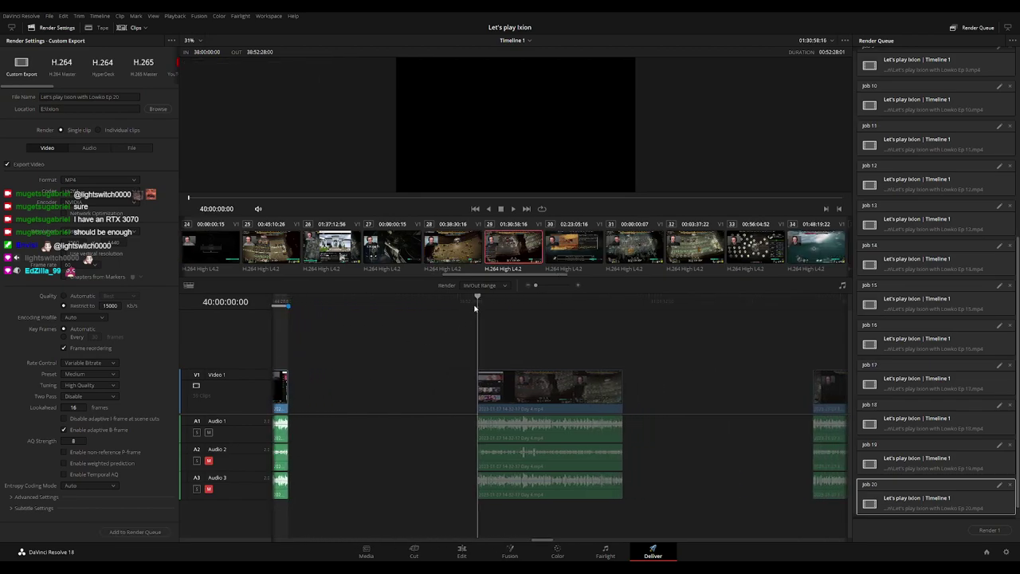
key(i)
key(Down)
Mark the out point at 40:52:07:00 and queue Ep 21 as a render job
key(o)
click(120, 97)
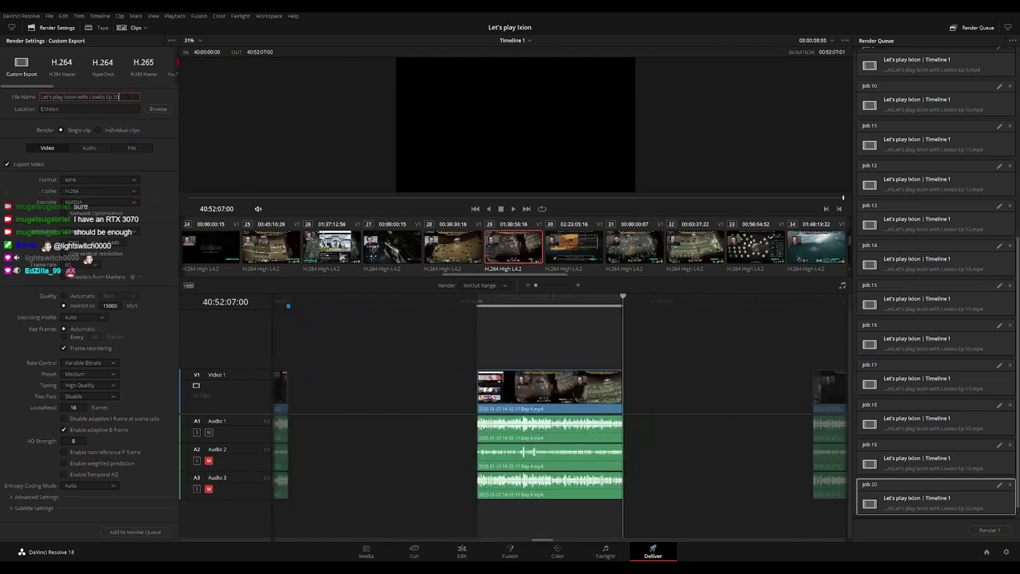
key(BackSpace)
click(146, 532)
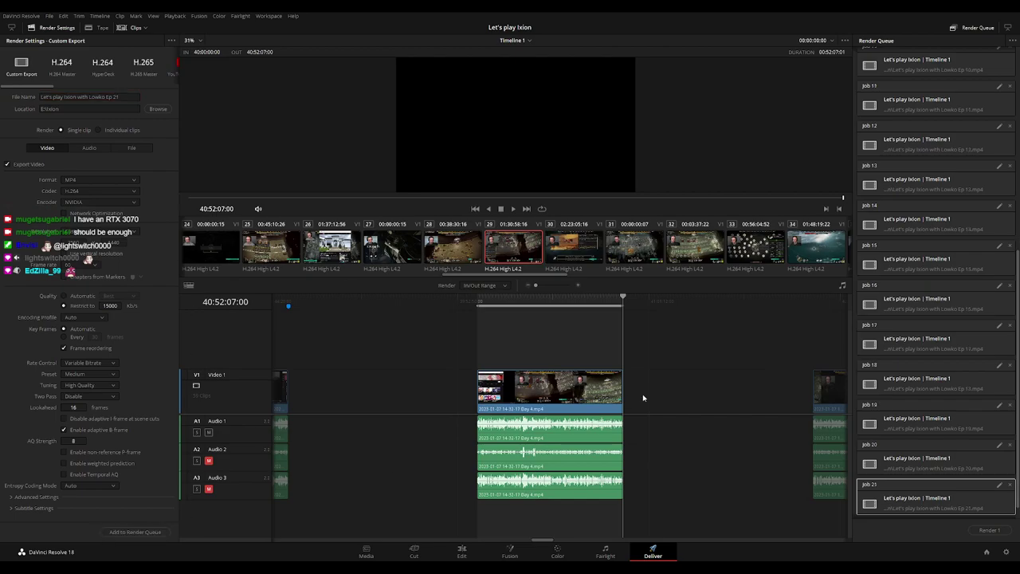
Queue Ep 22 covering 42:00:00:00 to 42:52:37:30 as a render job
scroll(440, 366, right, 5)
click(487, 306)
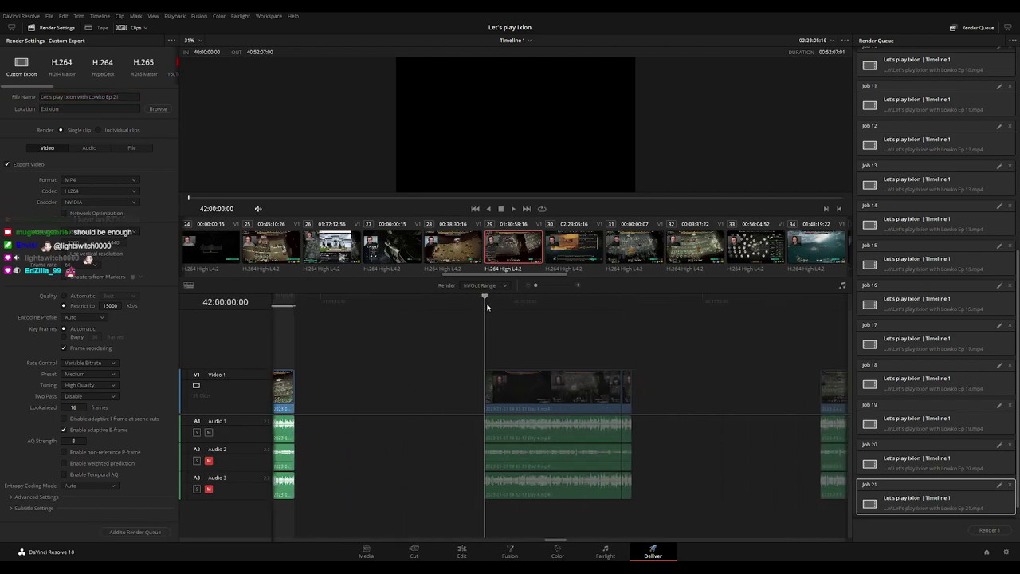
key(i)
key(Down)
key(o)
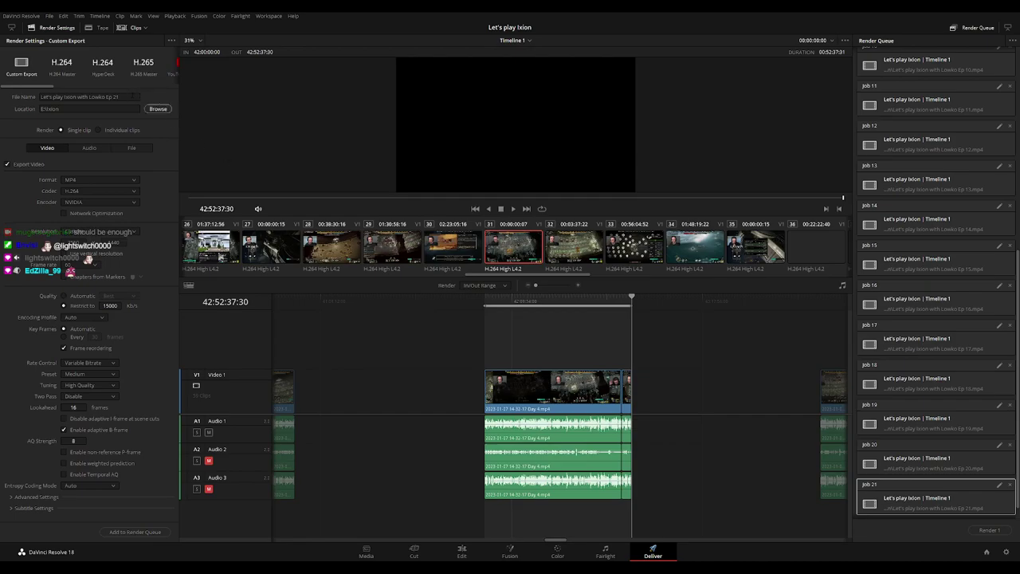
click(120, 96)
key(BackSpace)
text(2)
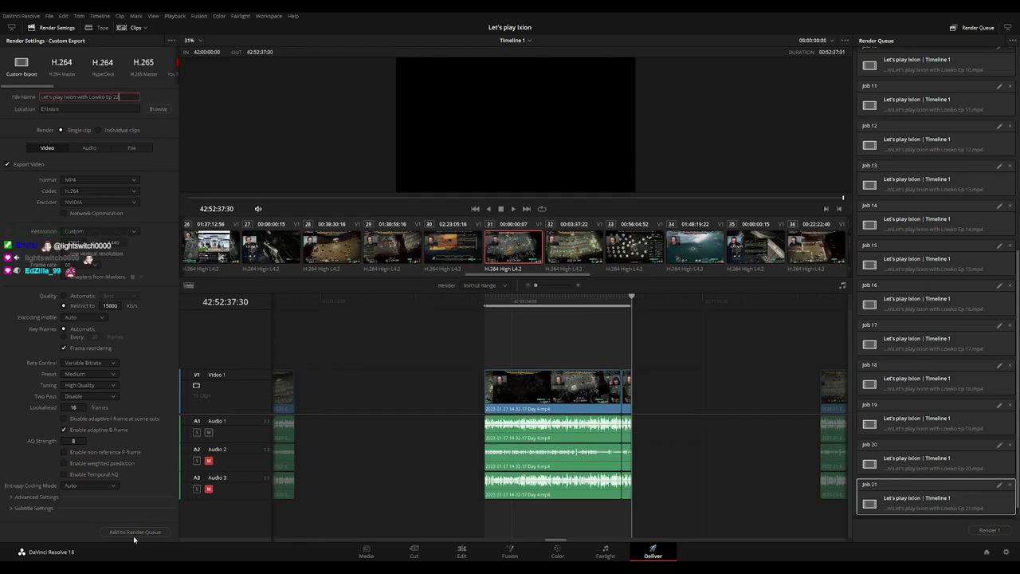
click(134, 531)
Queue Ep 23 covering 44:00:00:00 to 44:52:27:30 as a render job
scroll(345, 358, right, 5)
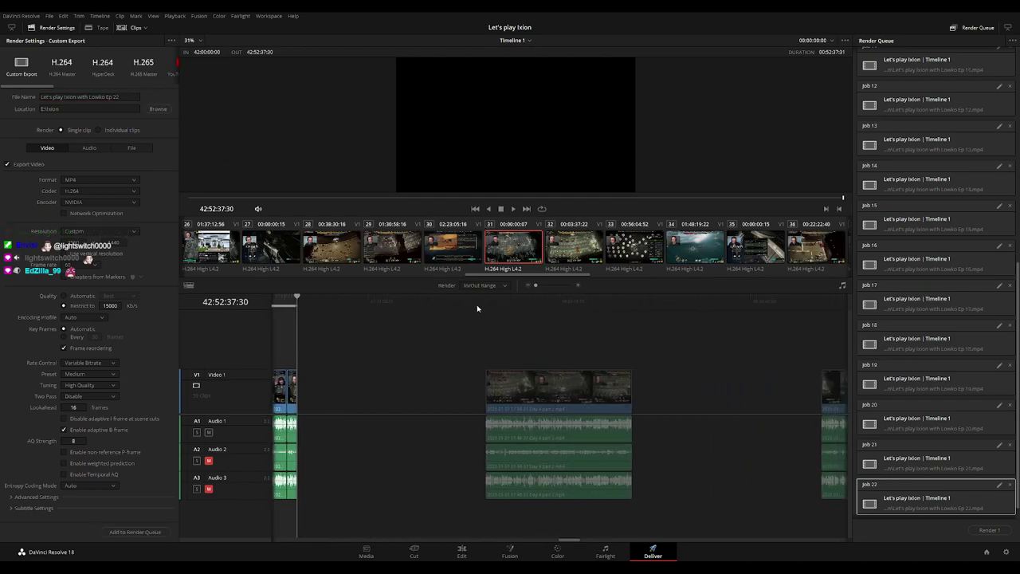
click(486, 306)
key(i)
key(Down)
key(o)
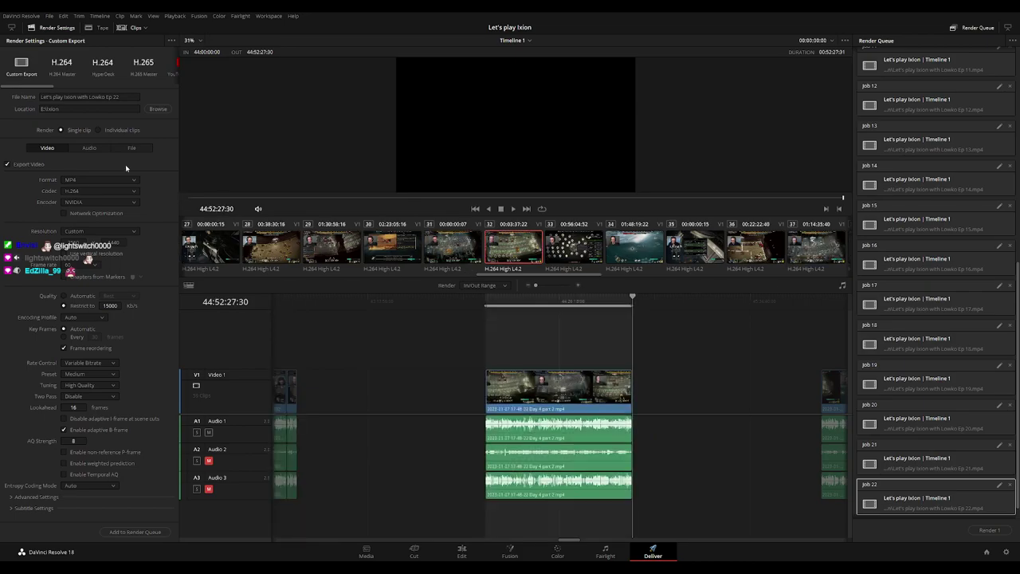
click(120, 96)
click(149, 533)
Queue Ep 24 covering 46:00:00:00 to 46:52:14:30 as a render job
scroll(353, 330, right, 5)
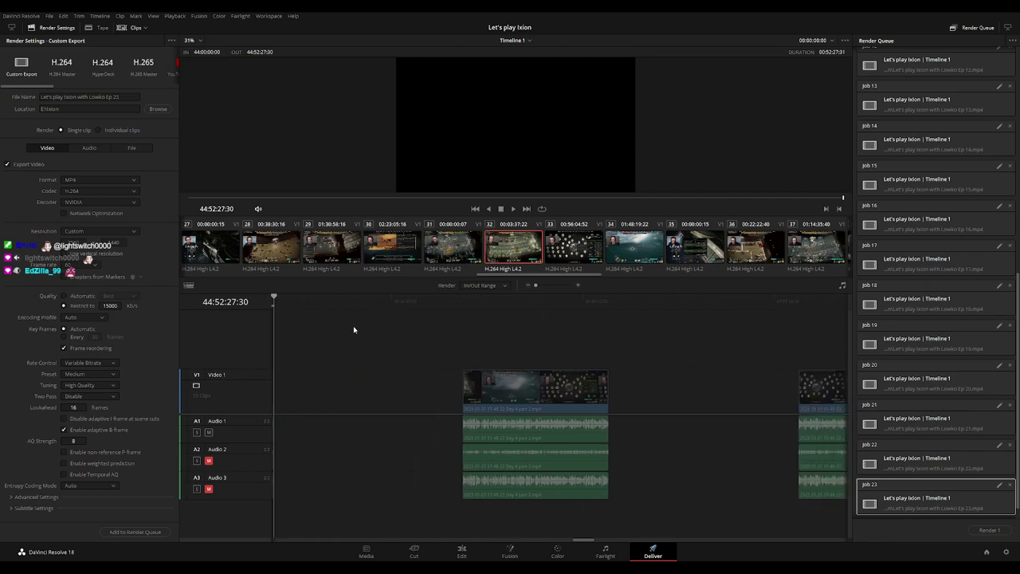
click(485, 307)
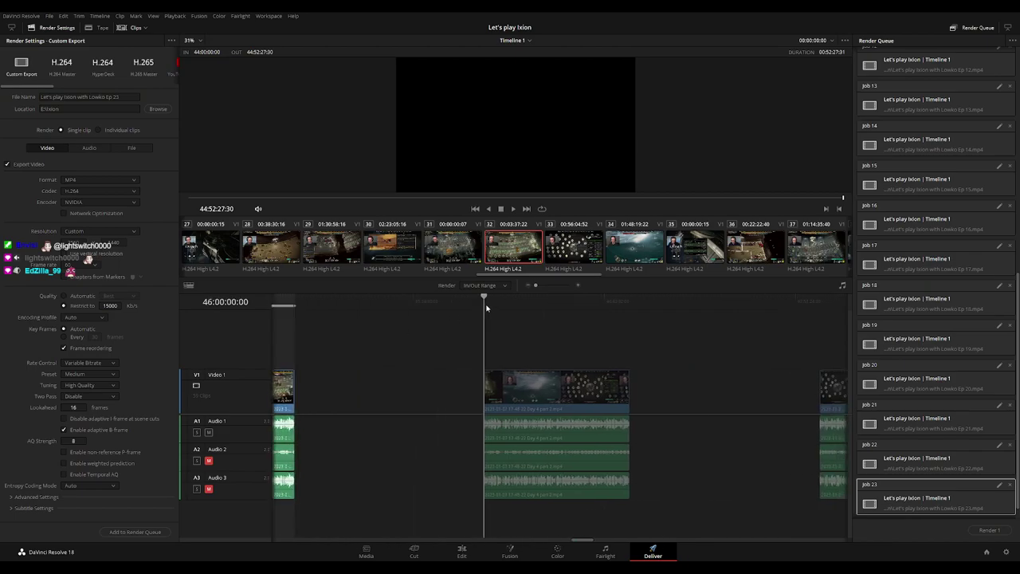
key(i)
key(Down)
key(o)
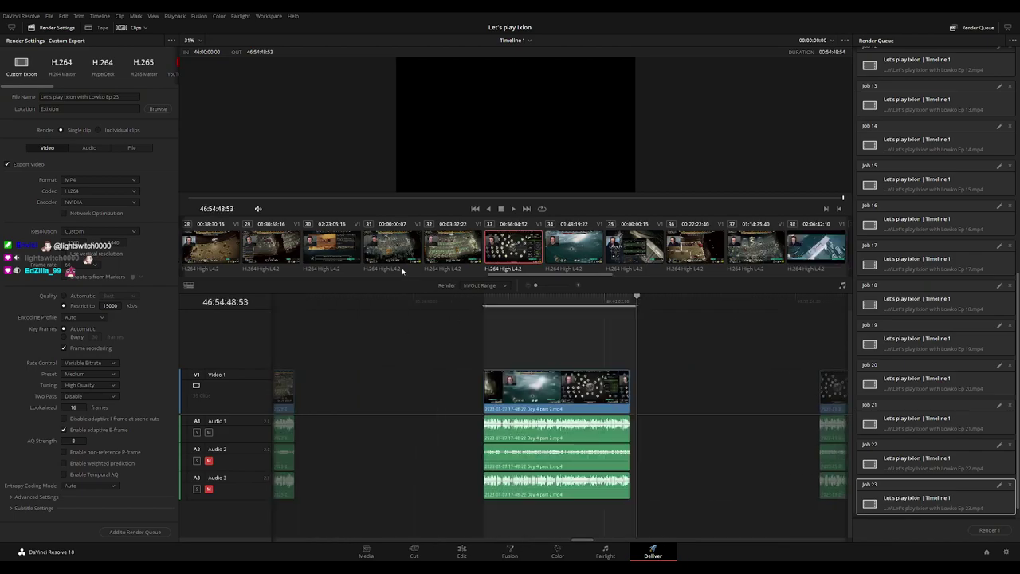
drag(636, 303, 630, 303)
key(o)
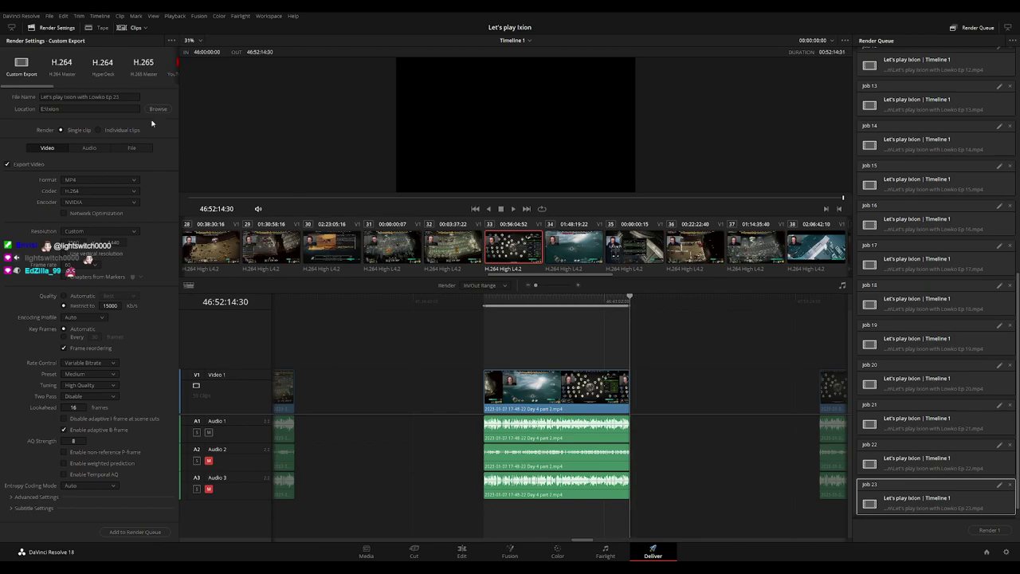
click(128, 96)
text(4)
click(137, 532)
Queue Ep 25 covering 48:00:00:00 to 48:52:29:00 as a render job
scroll(715, 353, right, 3)
click(488, 303)
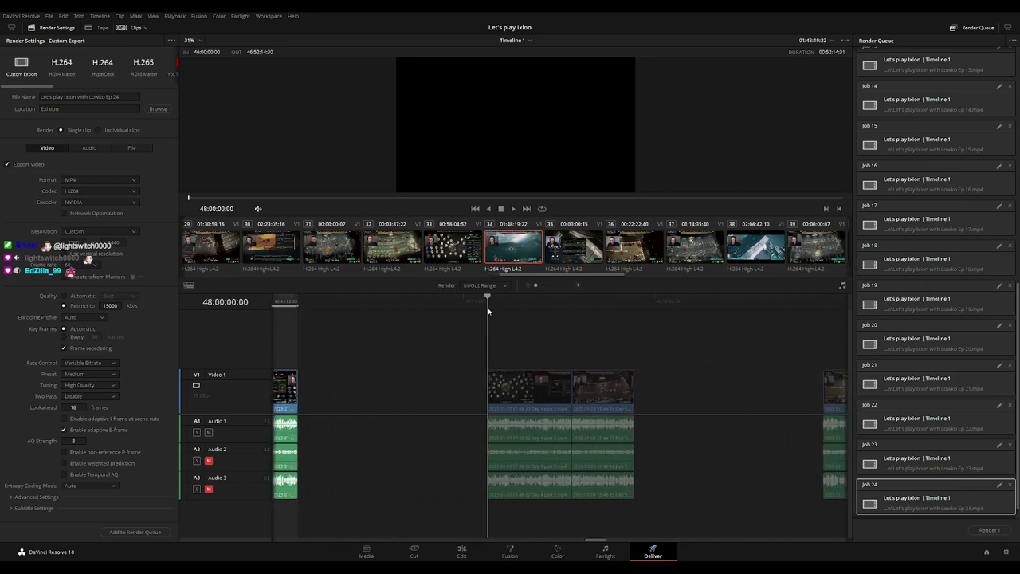
click(635, 303)
key(o)
click(128, 96)
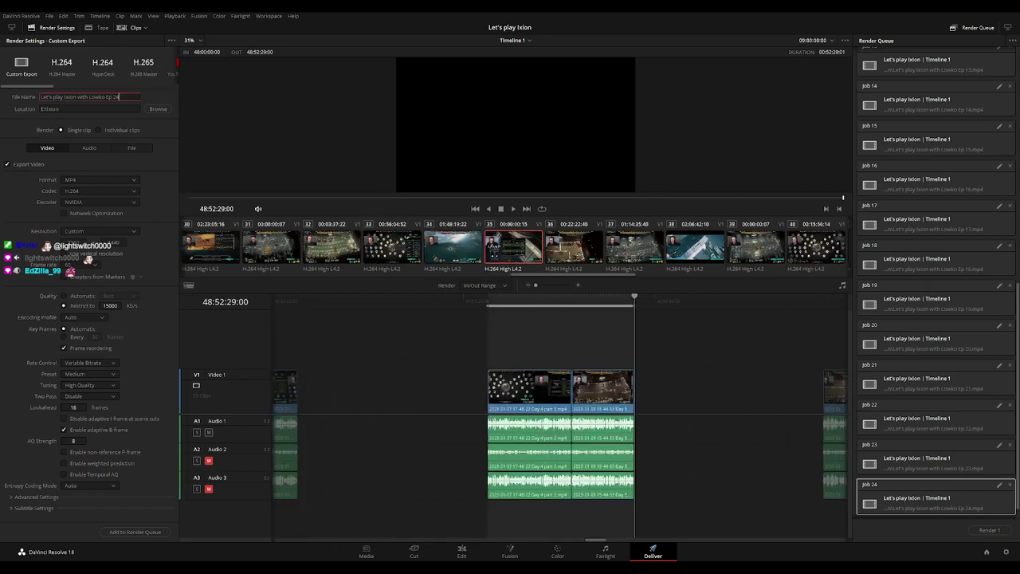
text(5)
click(141, 532)
Queue Ep 26 covering 50:00:00:00 to 50:52:13:00 as a render job
scroll(436, 406, right, 5)
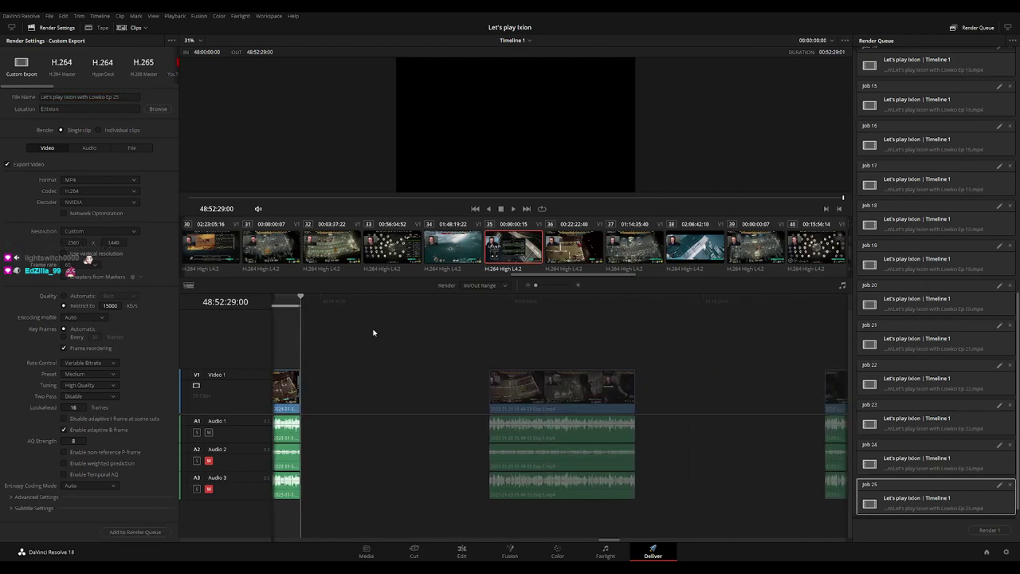
click(488, 304)
key(i)
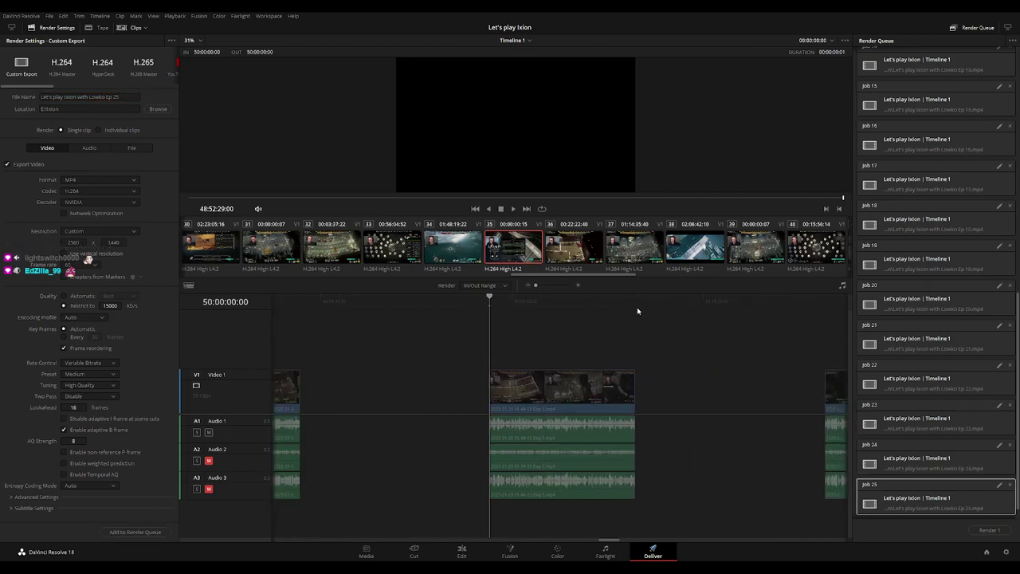
click(636, 306)
key(o)
click(128, 96)
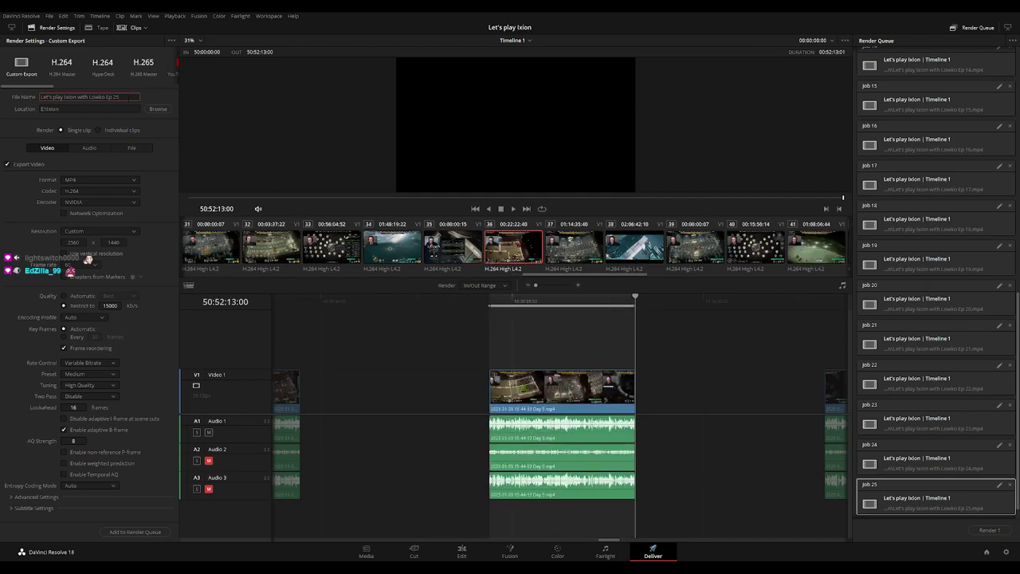
text(6)
click(142, 536)
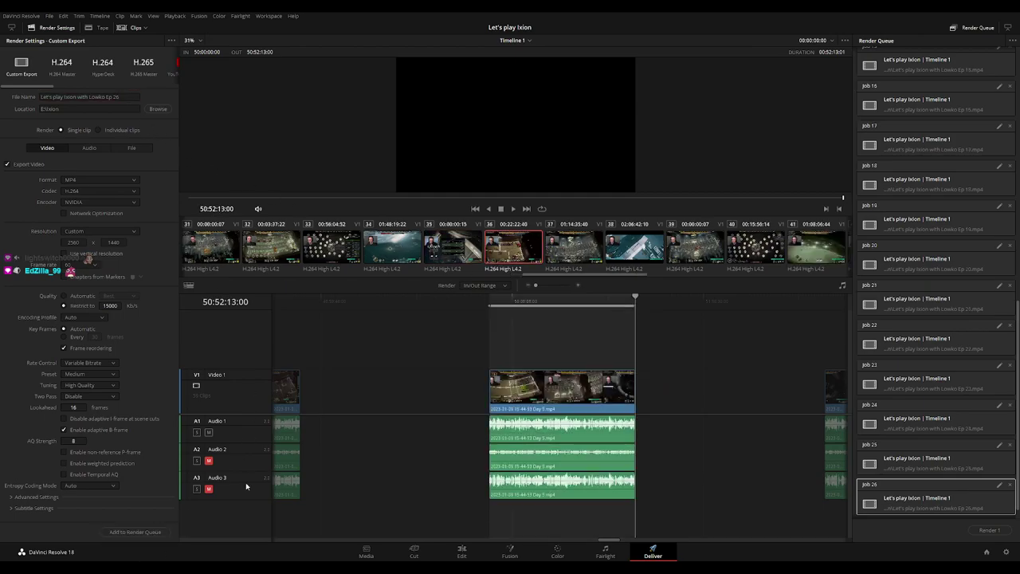
Queue Ep 27 covering 52:00:00:00 to 52:52:06:30 as a render job
scroll(527, 350, right, 5)
scroll(510, 343, right, 1)
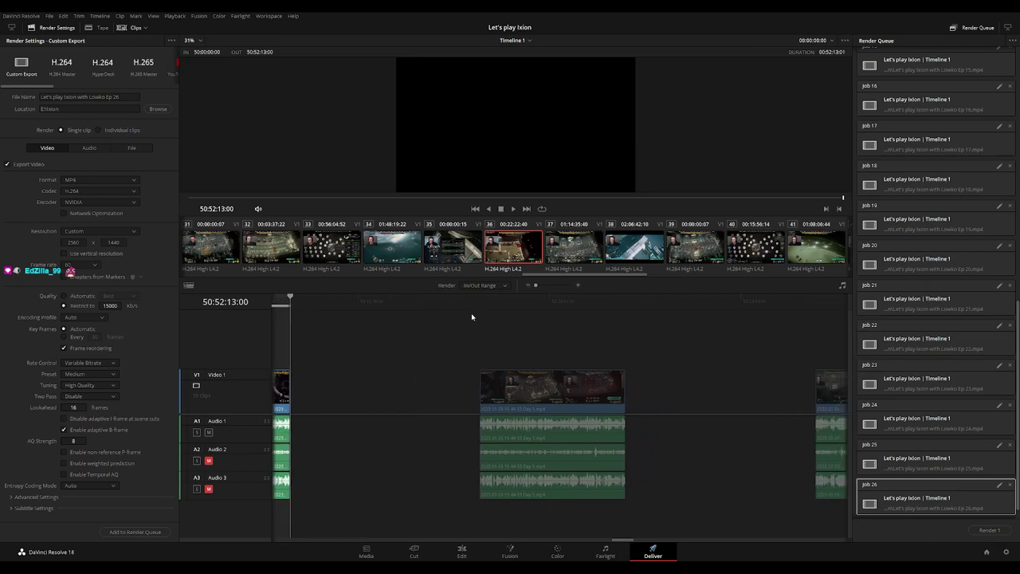
click(479, 304)
key(i)
click(626, 303)
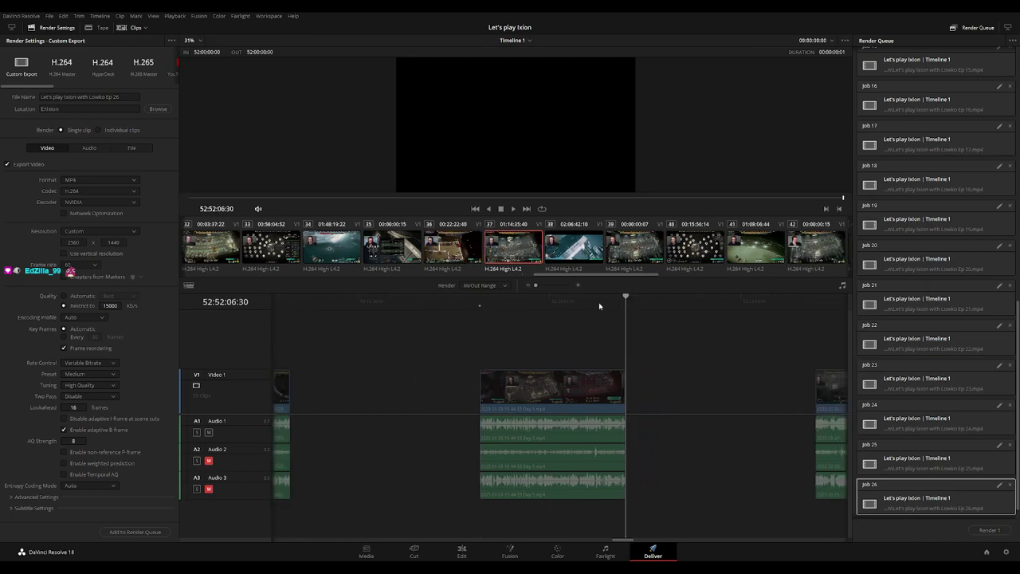
key(o)
click(119, 96)
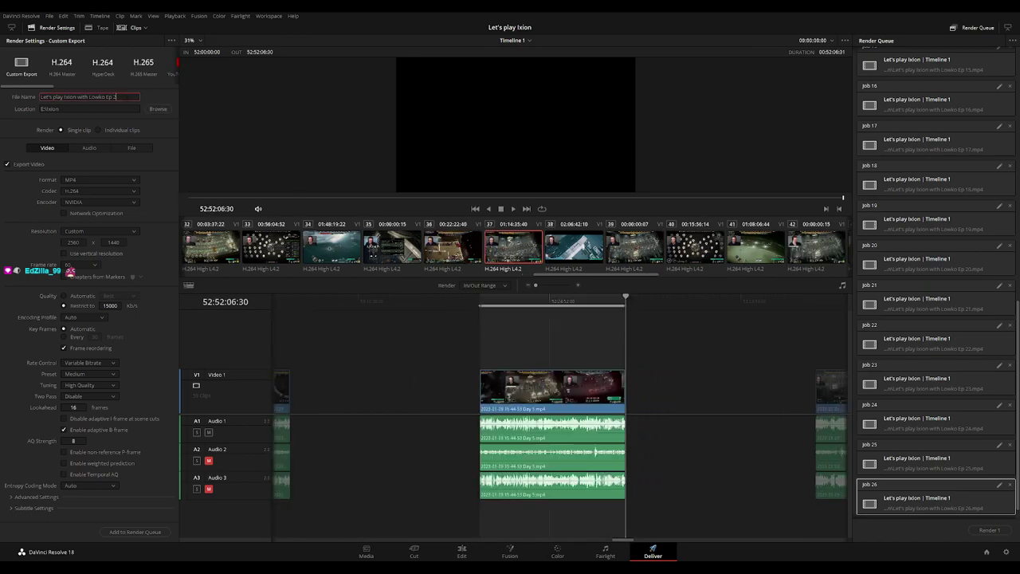
text(7)
click(135, 532)
Queue Ep 28 covering 54:00:00:00 to 54:52:15:30 as a render job
scroll(699, 365, right, 5)
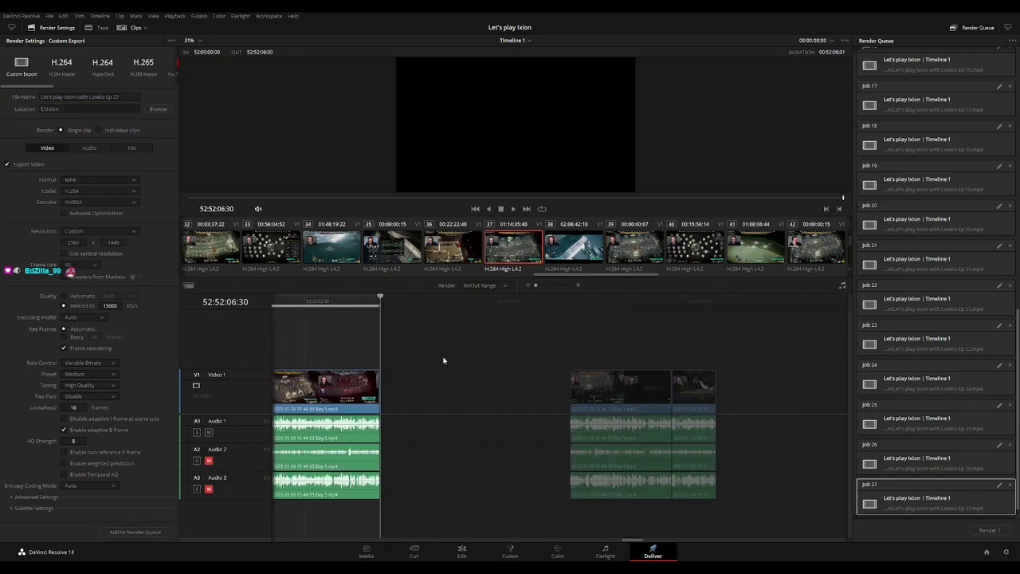
scroll(524, 359, right, 1)
click(471, 303)
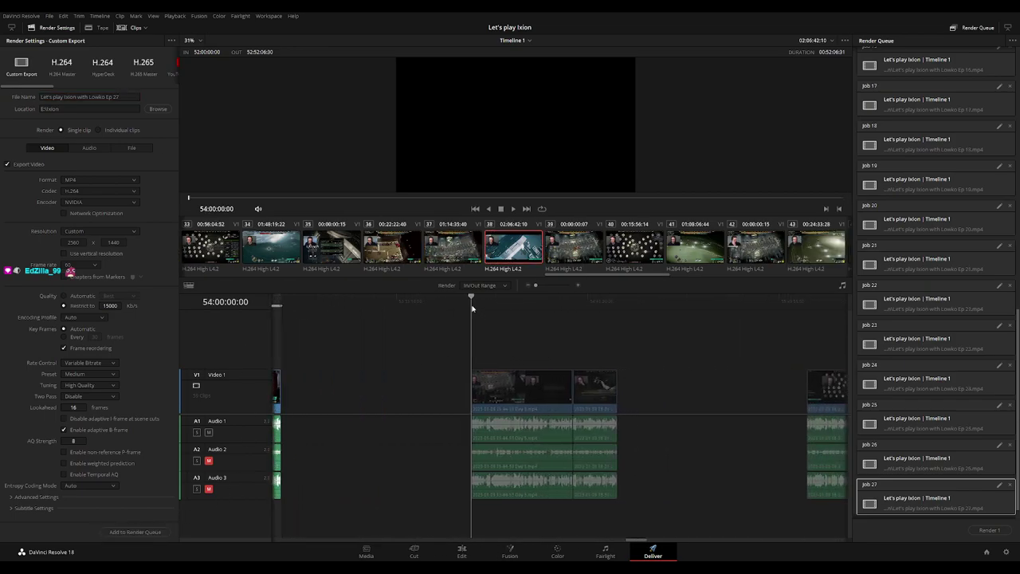
key(i)
click(618, 303)
key(o)
click(119, 96)
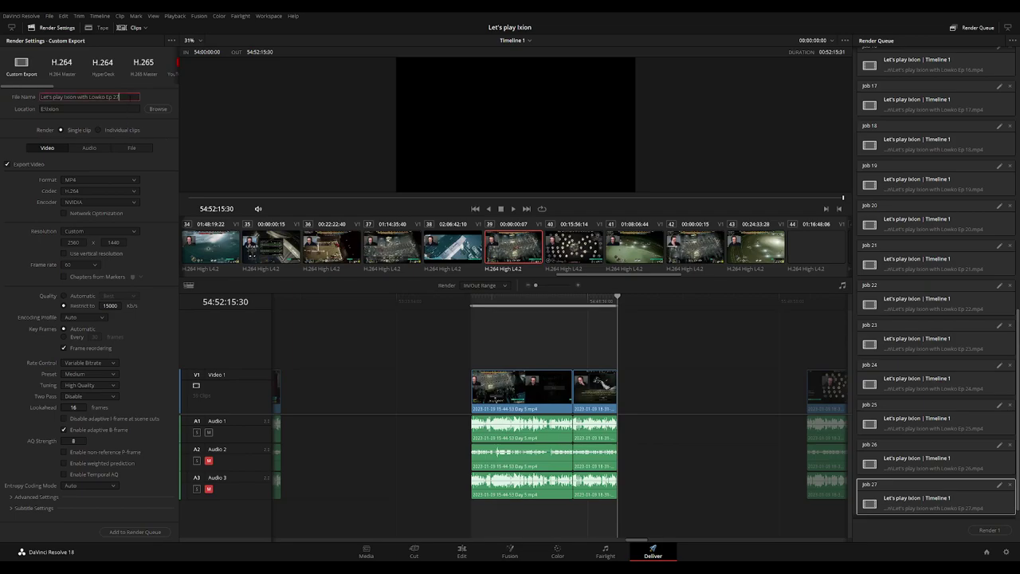
text(8)
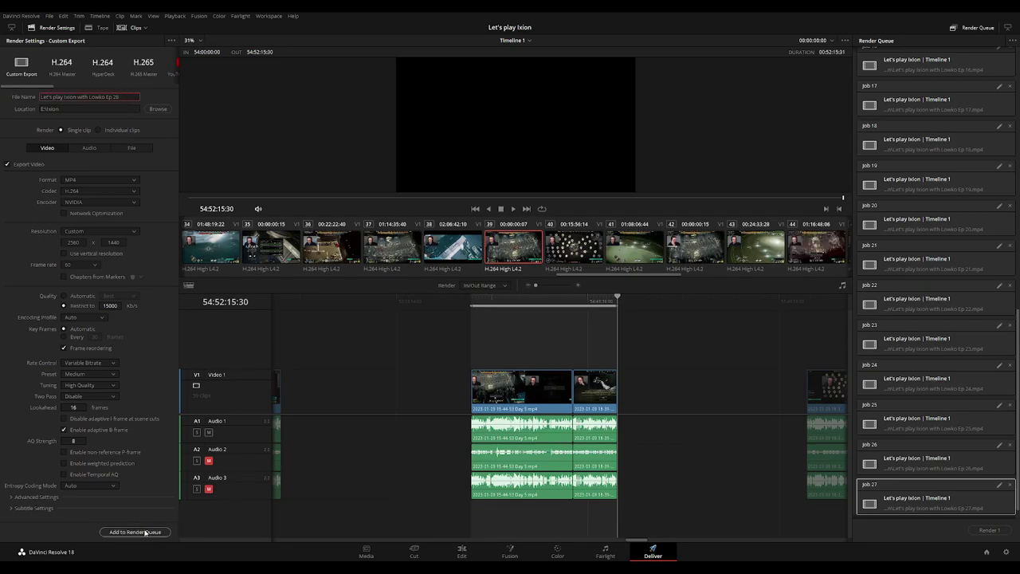
click(135, 532)
Queue Ep 29 covering 56:00:00:00 to 56:52:10:30 as a render job
scroll(571, 364, right, 1)
scroll(563, 360, right, 5)
scroll(479, 356, right, 3)
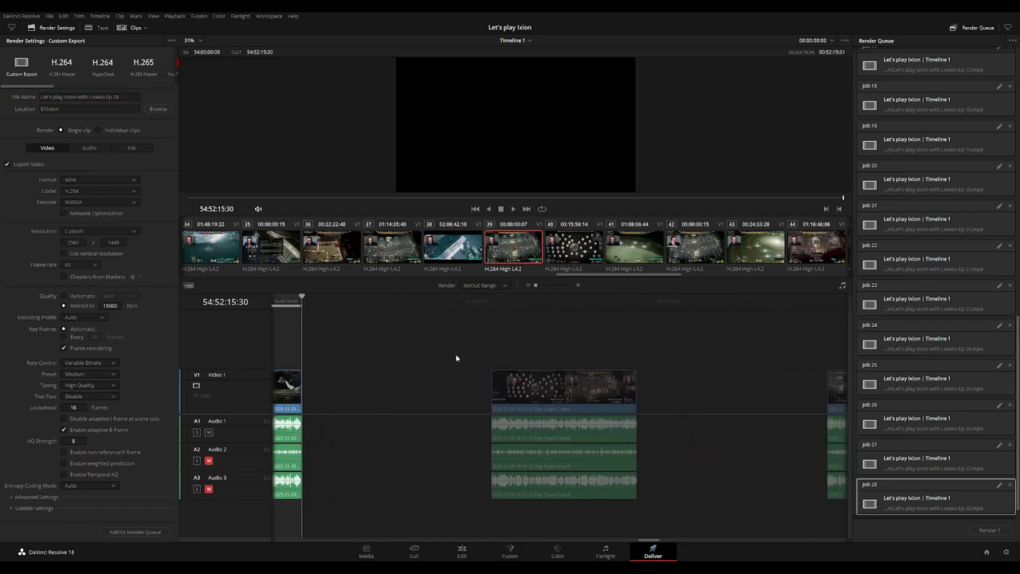
click(479, 303)
key(i)
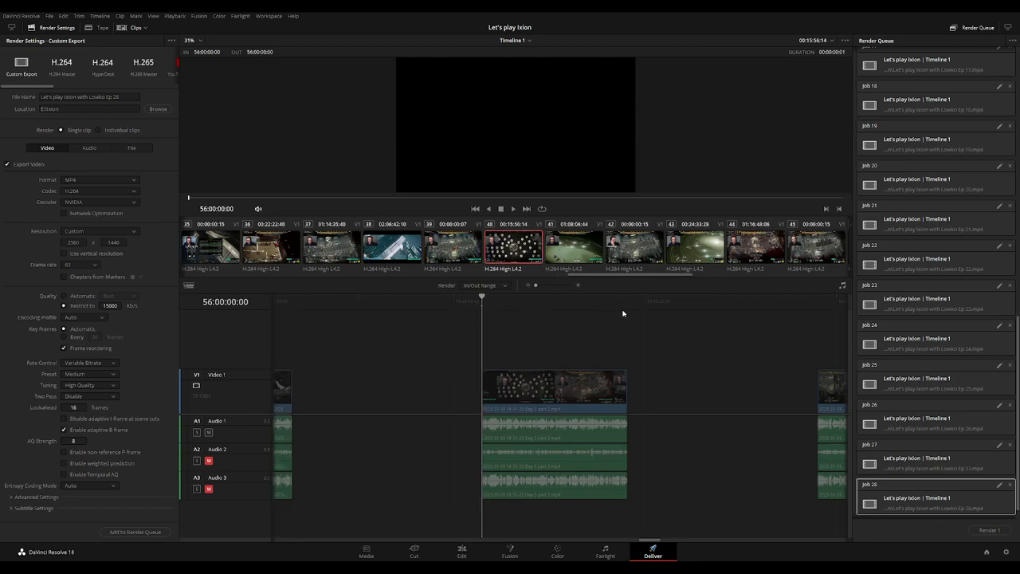
key(Down)
key(o)
click(120, 96)
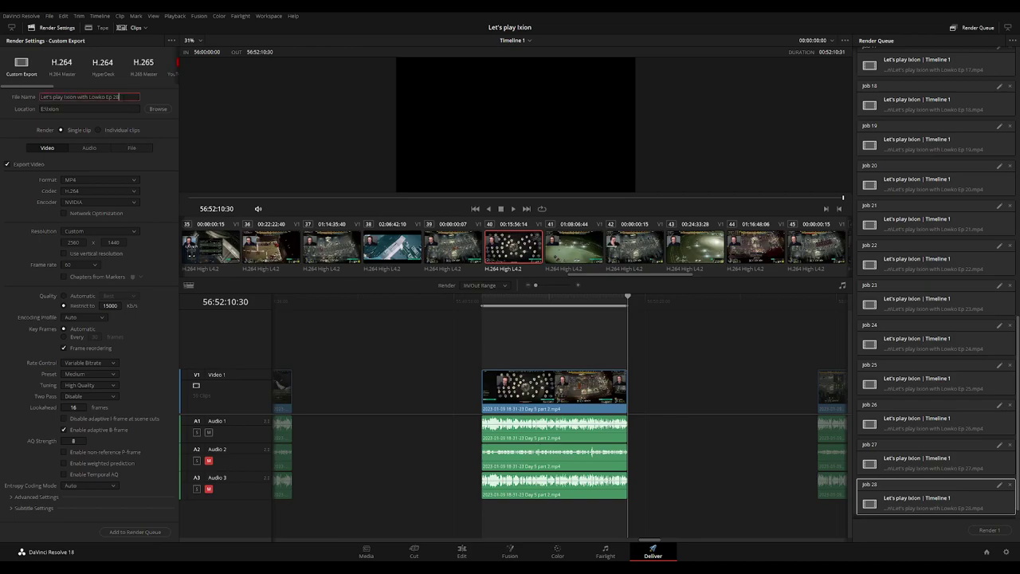
click(136, 532)
Queue Ep 30, ending at 58:52:38:30, as a render job
scroll(532, 365, right, 5)
scroll(531, 365, right, 1)
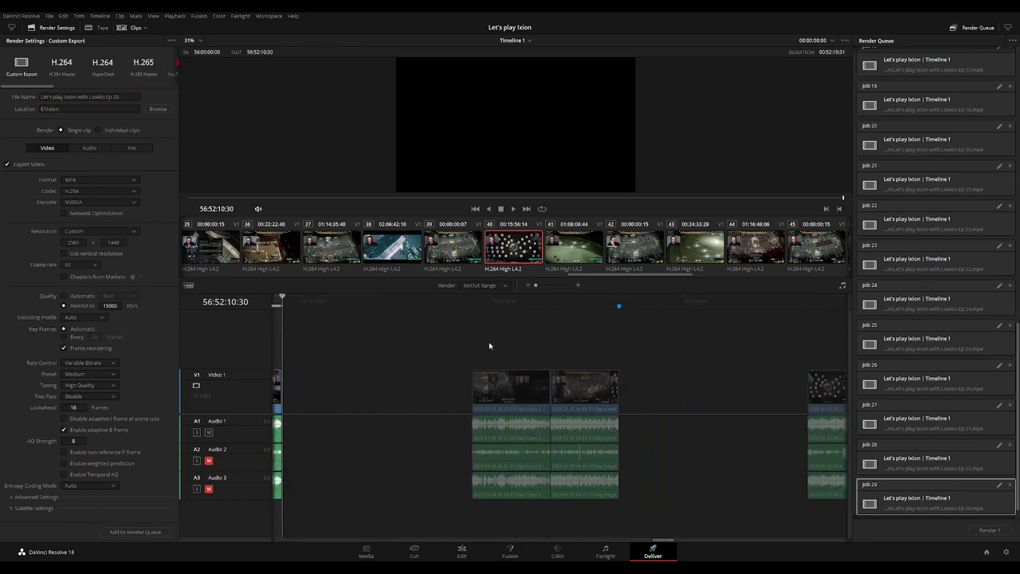
click(472, 305)
click(619, 305)
key(o)
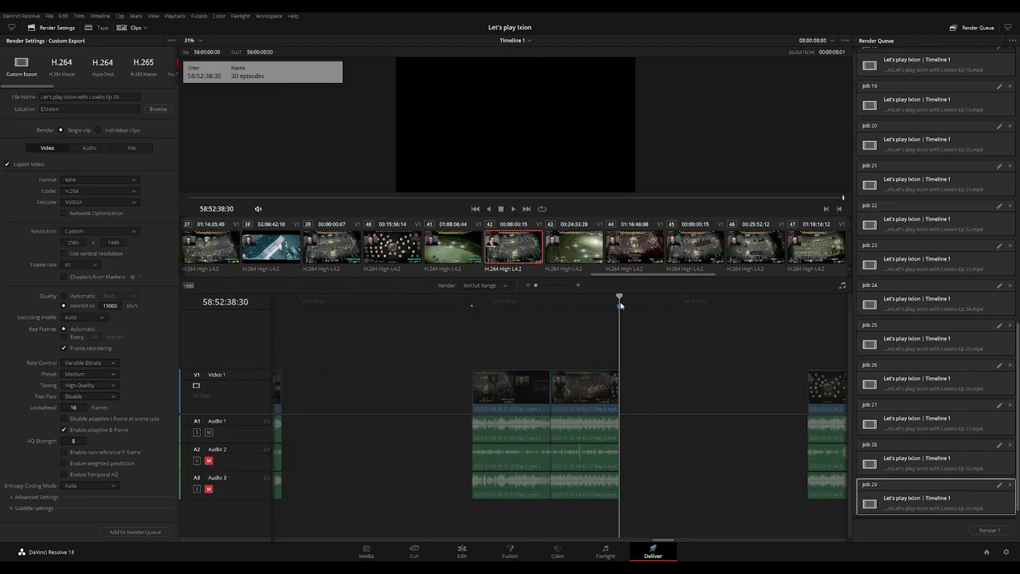
click(119, 96)
text(30)
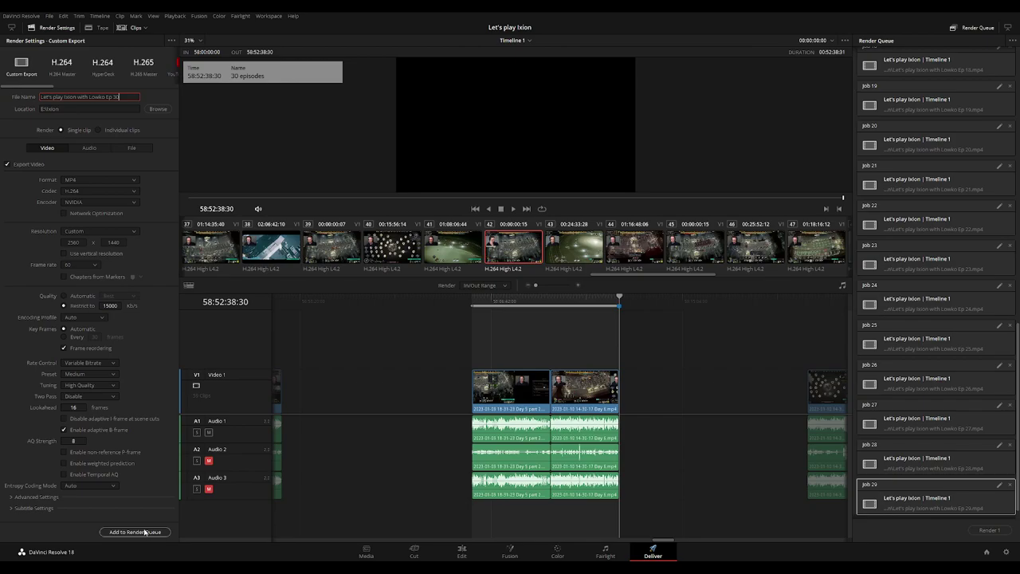
click(136, 532)
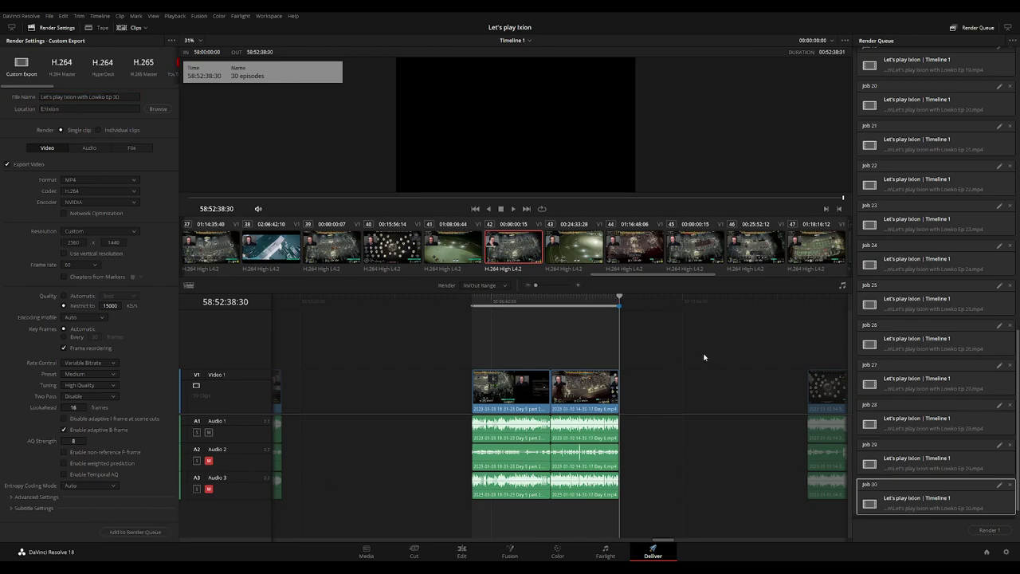
Queue Ep 31 covering 60:00:00:00 to 60:52:14:21 as a render job
scroll(705, 358, right, 5)
click(482, 306)
key(i)
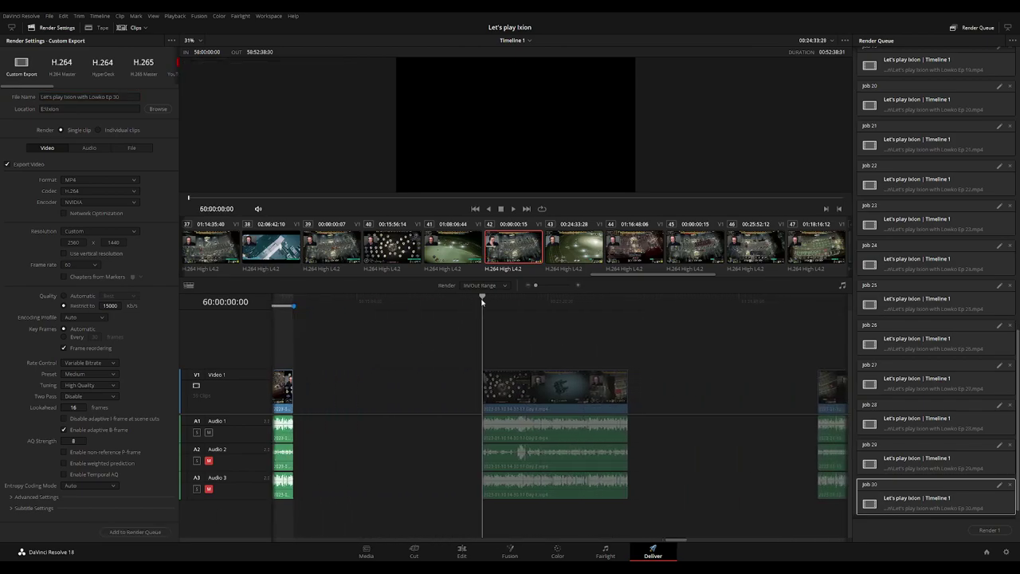
click(628, 305)
key(o)
click(119, 96)
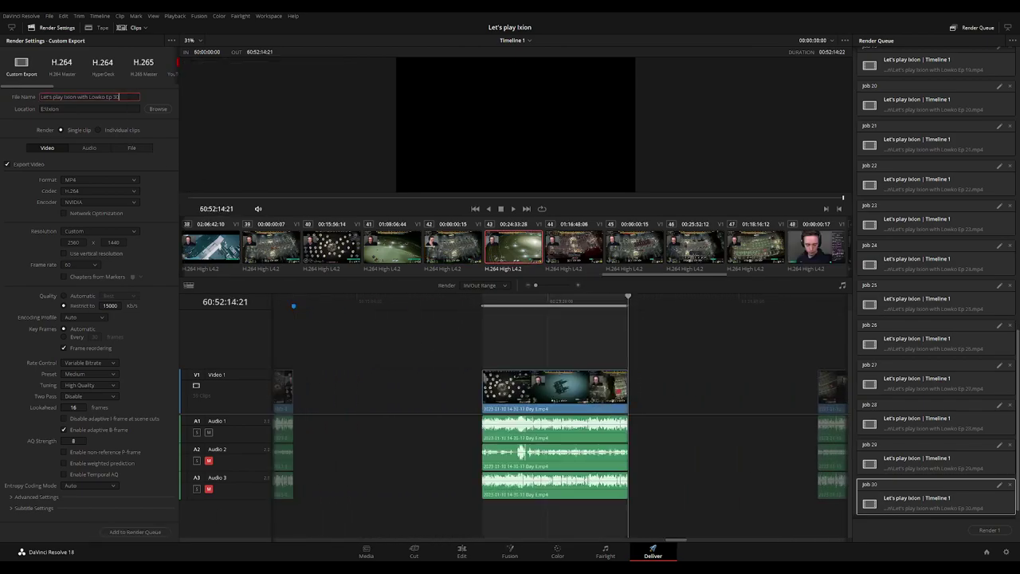
key(BackSpace)
text(1)
click(159, 532)
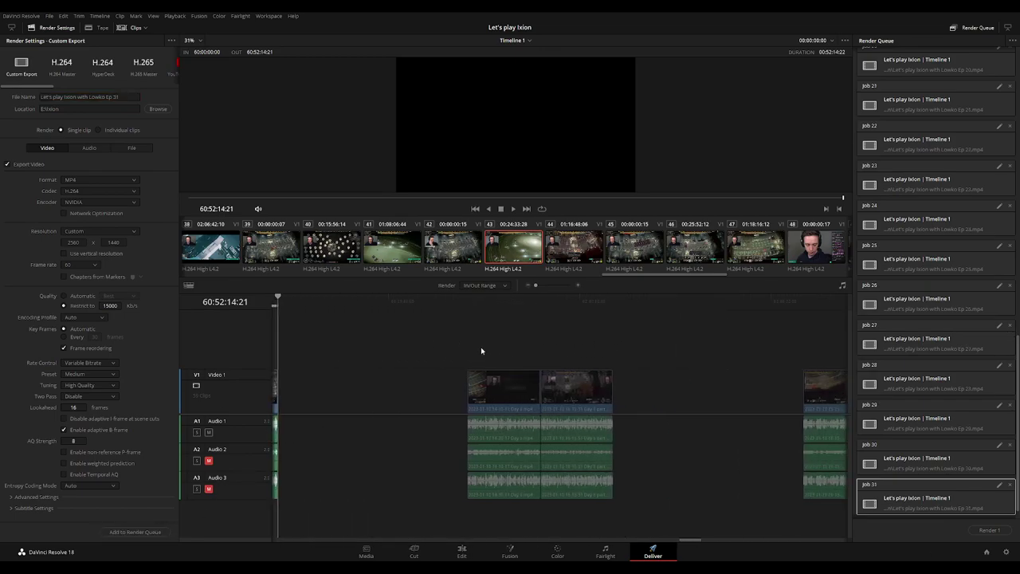
Queue Ep 32 covering 62:00:00:00 to 62:52:01:30 as a render job
click(462, 304)
key(i)
click(609, 307)
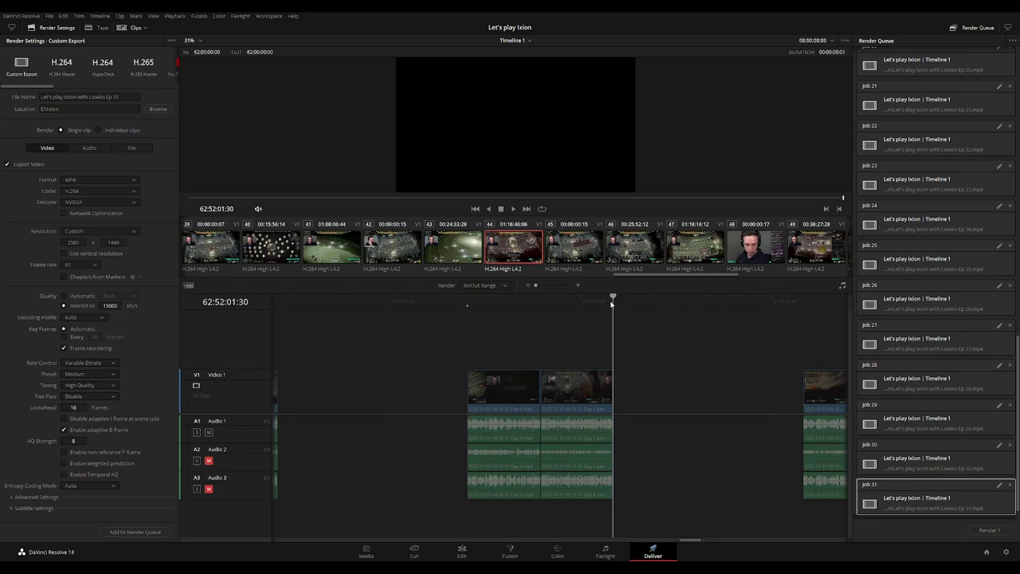
key(o)
click(120, 97)
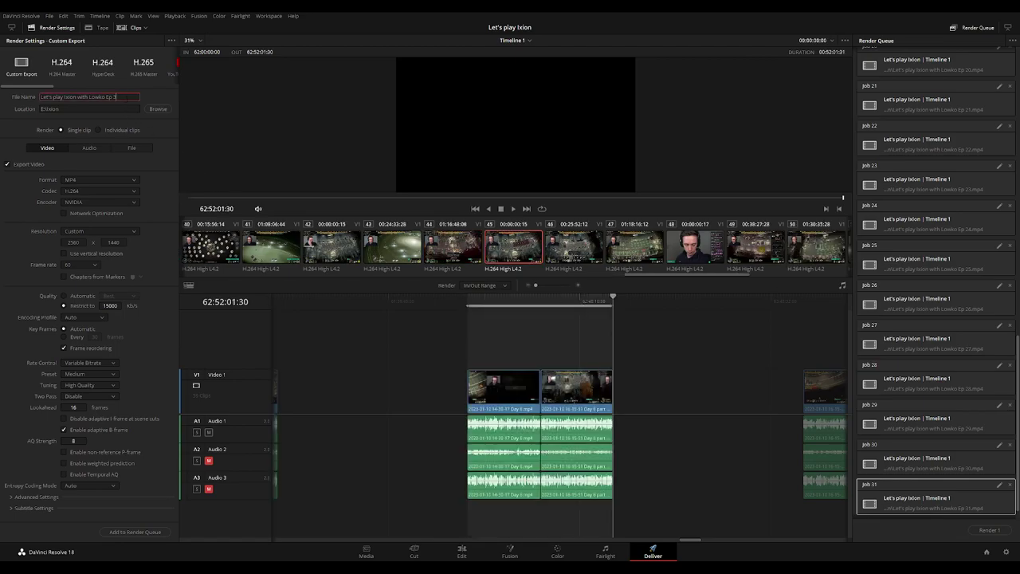
text(2)
click(136, 532)
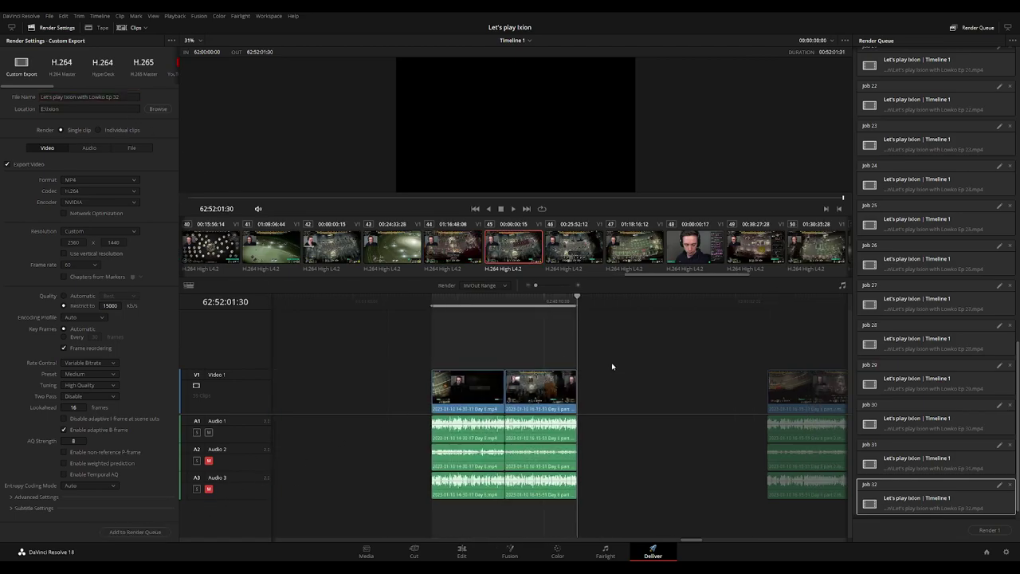
Queue Ep 33 covering 64:00:00:00 to 64:52:24:00 as a render job
scroll(519, 348, right, 5)
key(Down)
key(i)
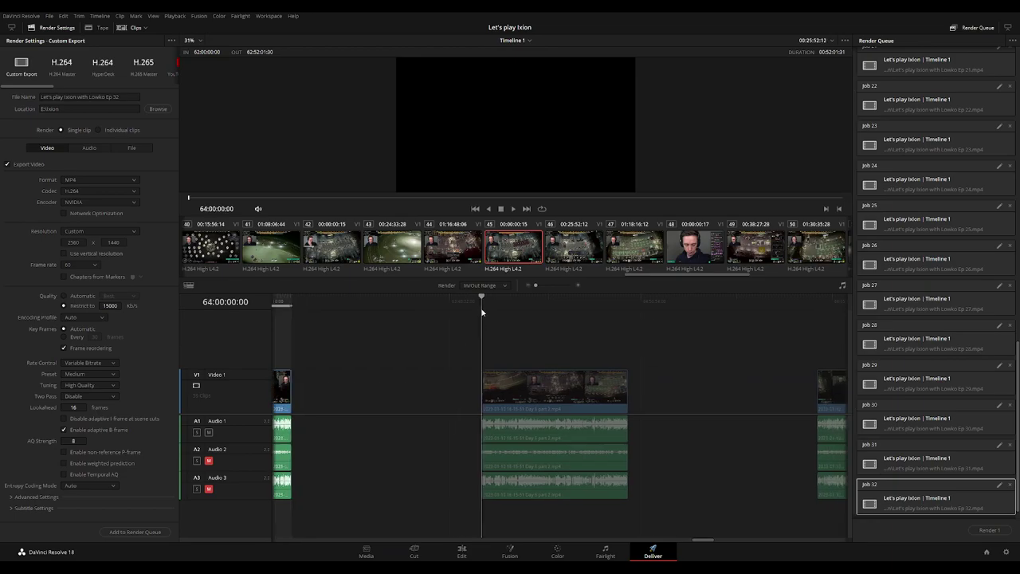
key(Down)
key(o)
click(119, 97)
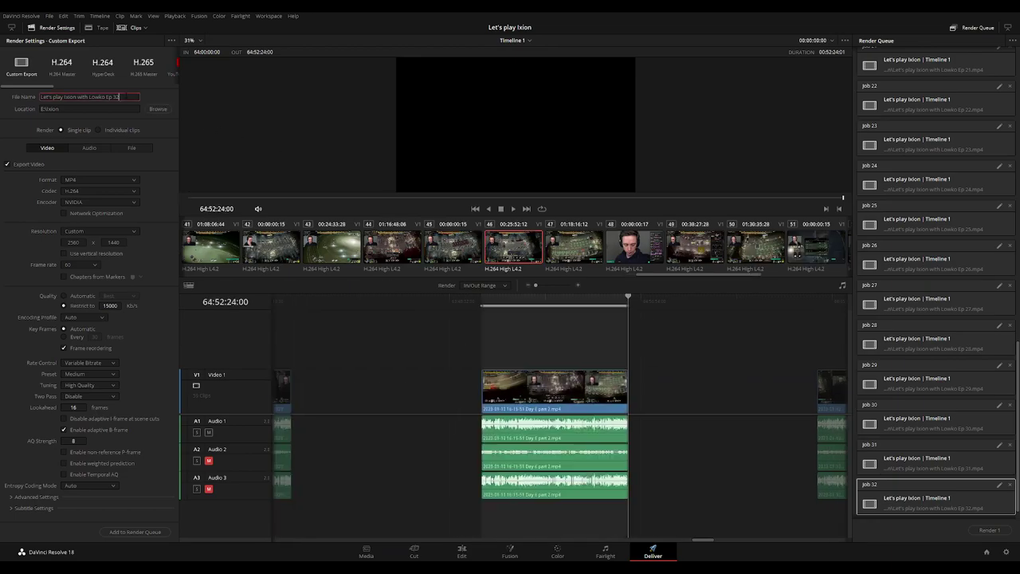
click(158, 533)
Mark the next clip's full range and queue it as Ep 34
click(483, 302)
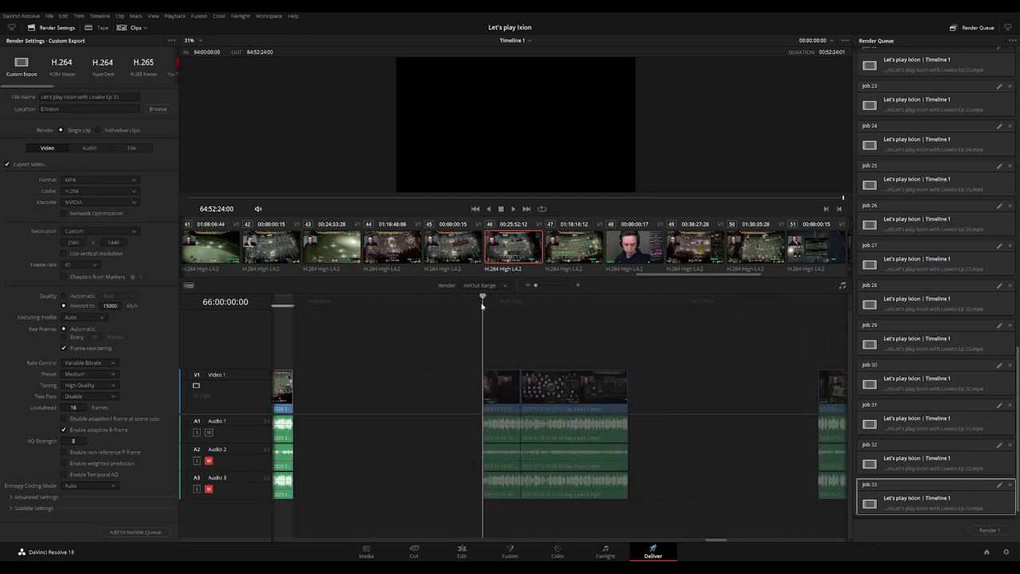
key(i)
click(627, 302)
key(o)
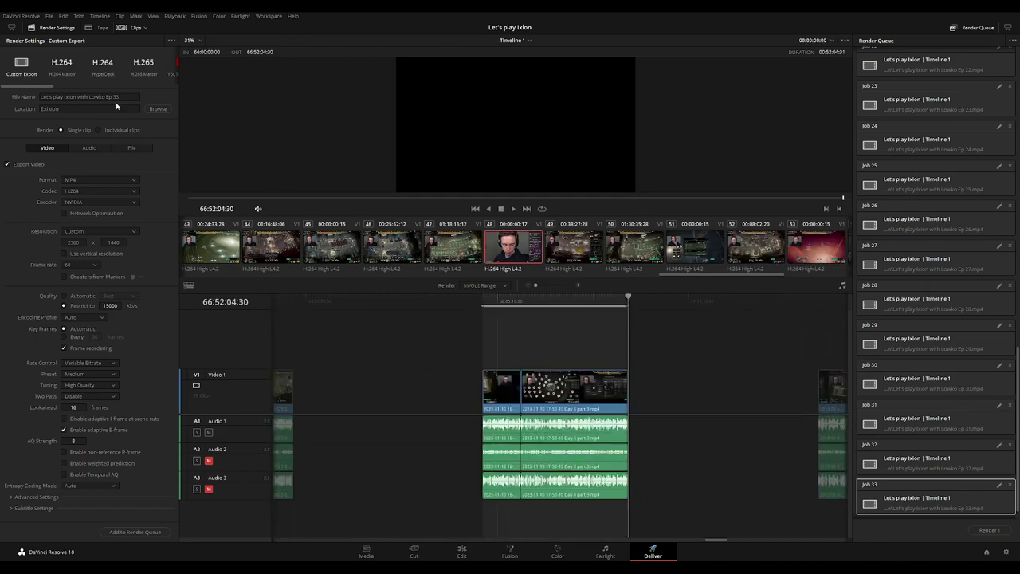
click(116, 99)
key(BackSpace)
text(4)
click(154, 531)
Mark the following clip's full range and queue it as Ep 35, Job 35
scroll(630, 353, right, 5)
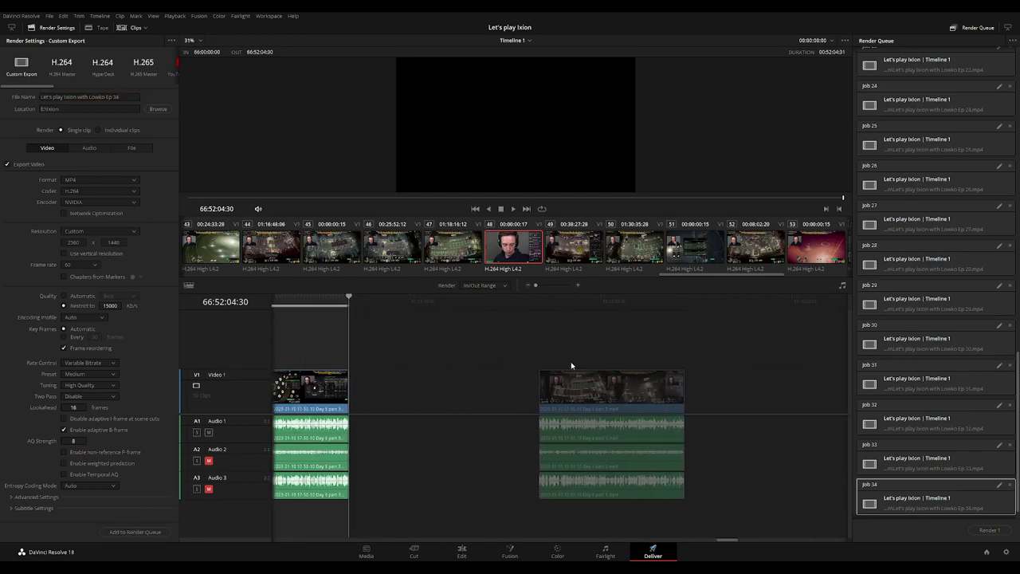
scroll(511, 366, right, 3)
click(473, 309)
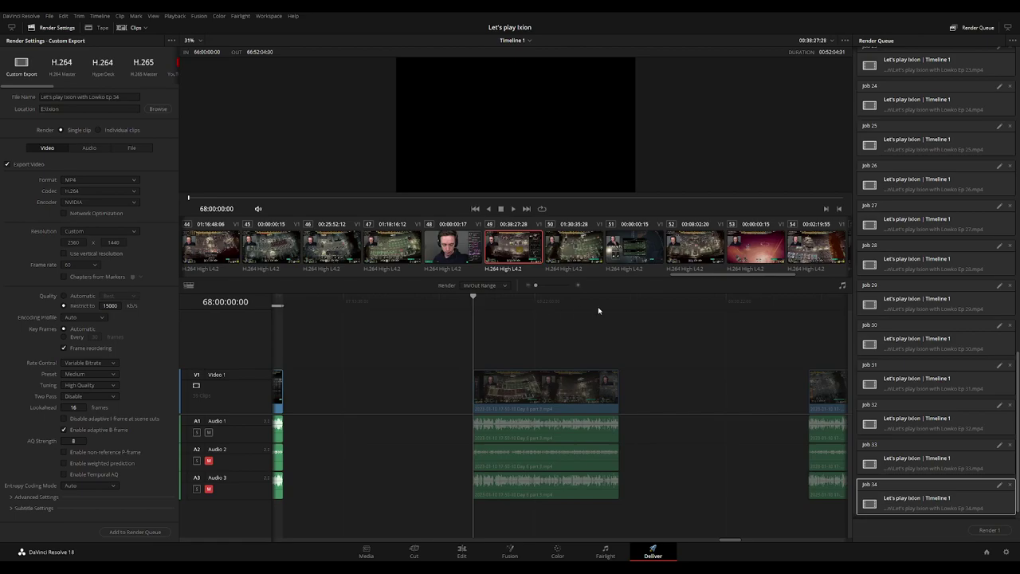
key(i)
key(Down)
key(o)
click(120, 96)
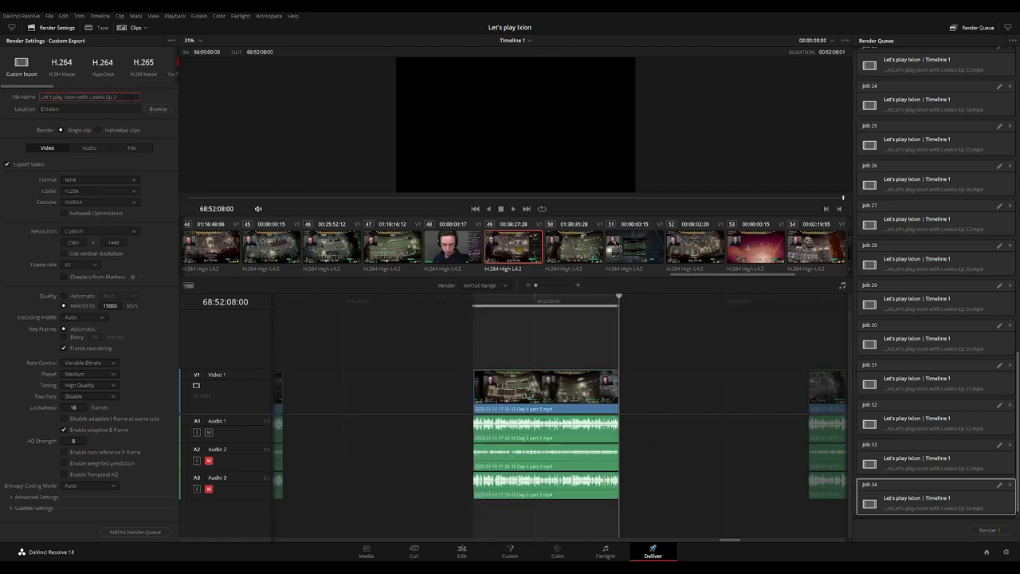
click(136, 531)
scroll(512, 358, right, 10)
scroll(511, 358, right, 2)
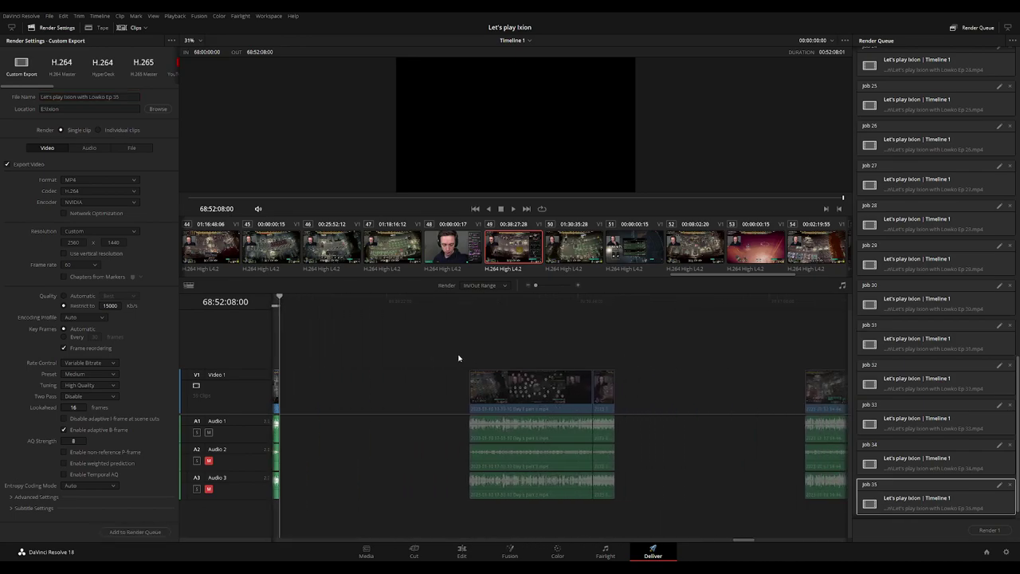
Mark the next clip with its out point at 70:52:11:00 and queue it as Ep 36
click(465, 307)
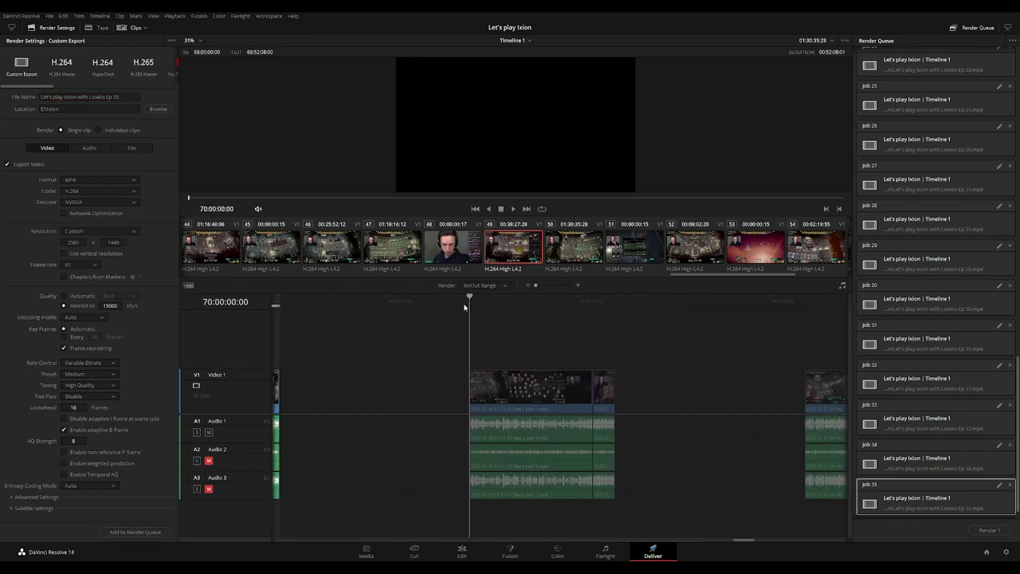
click(614, 311)
key(x)
click(127, 96)
text(6)
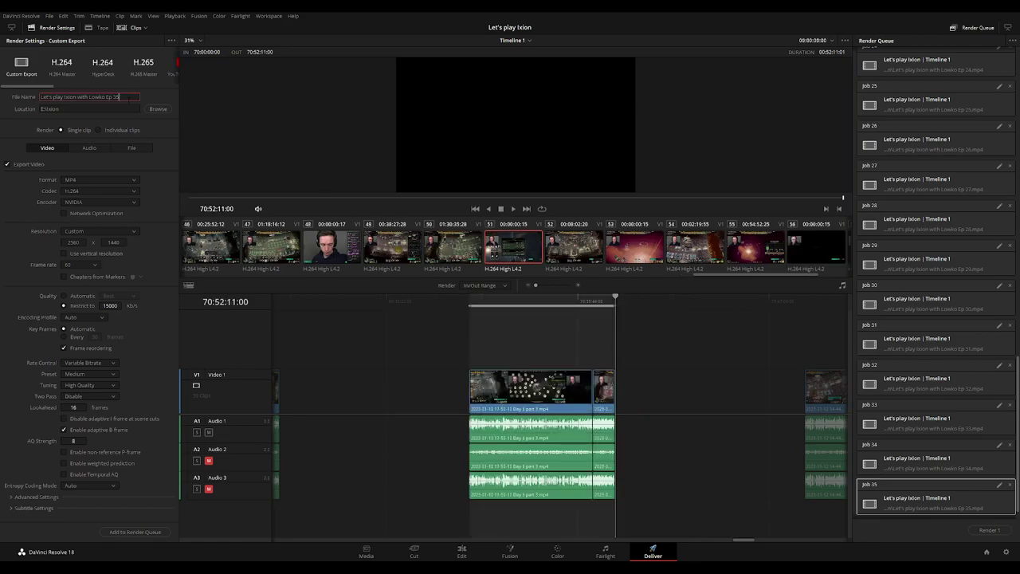
click(136, 531)
Mark the 72:00:00:00–72:52:06:30 range and queue it as Ep 37
scroll(510, 358, right, 5)
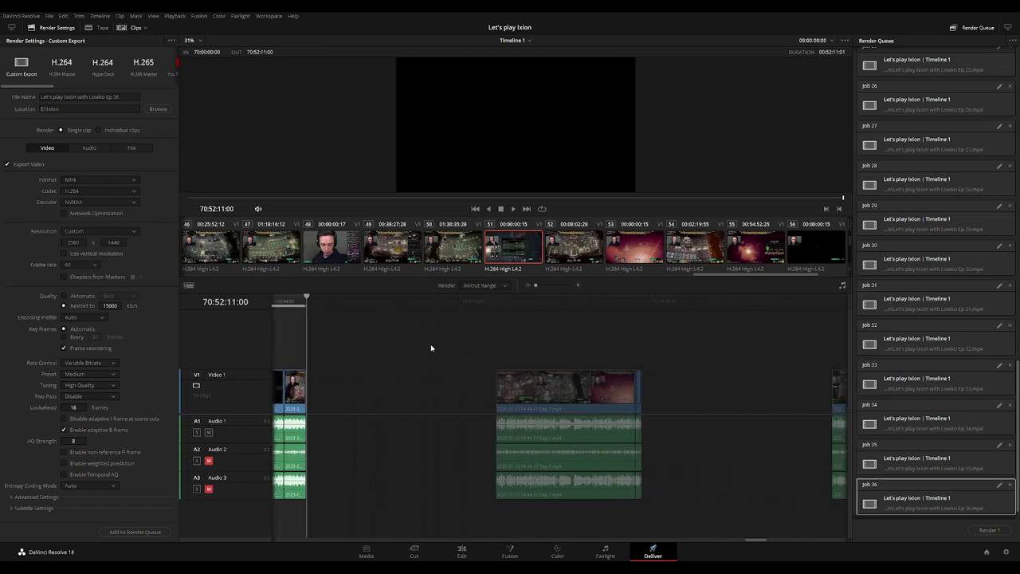
click(488, 303)
click(497, 303)
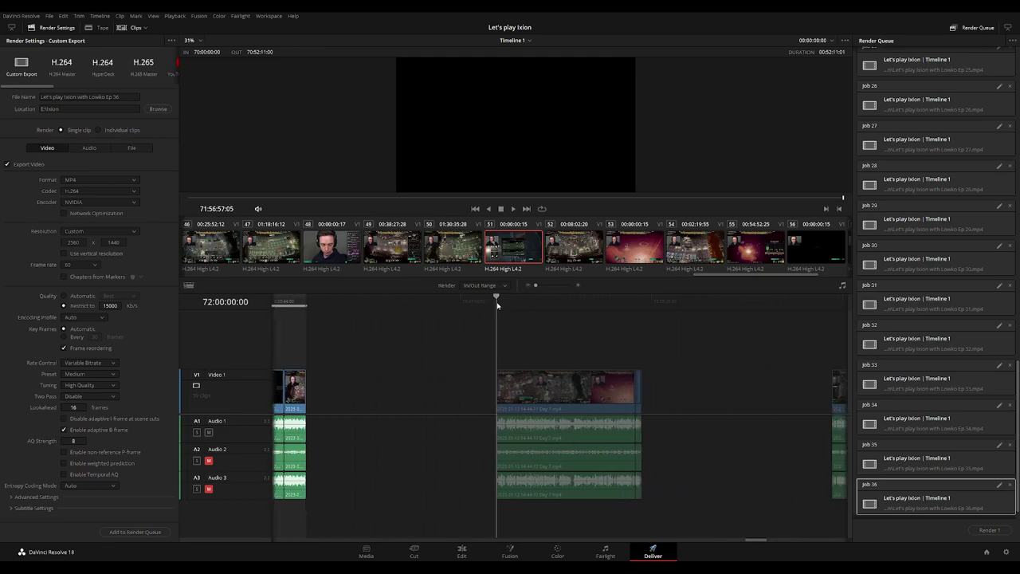
key(i)
key(Down)
key(o)
click(119, 96)
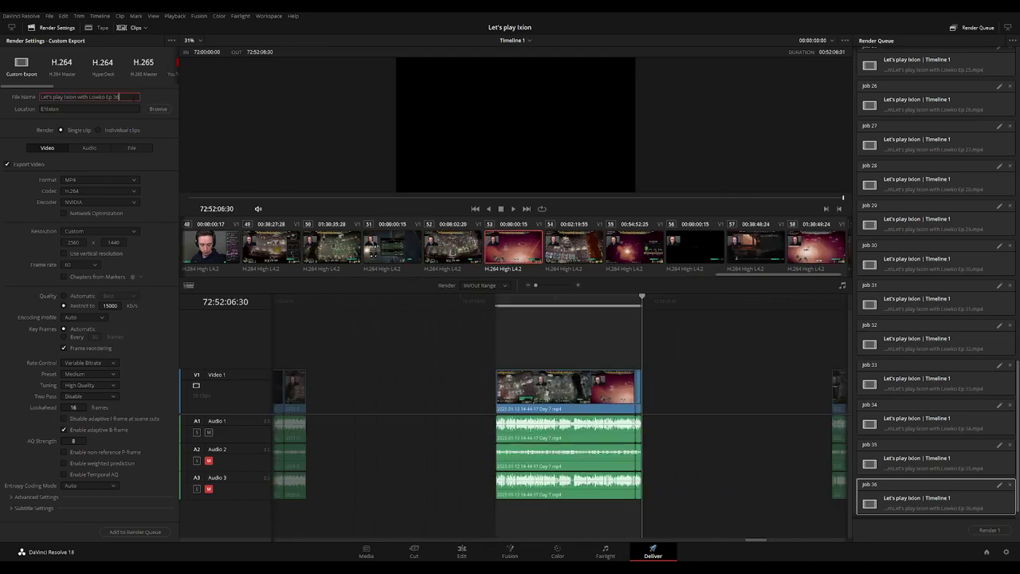
click(135, 532)
Mark the next clip ending at 74:52:32:30 and queue it as Ep 38
click(485, 310)
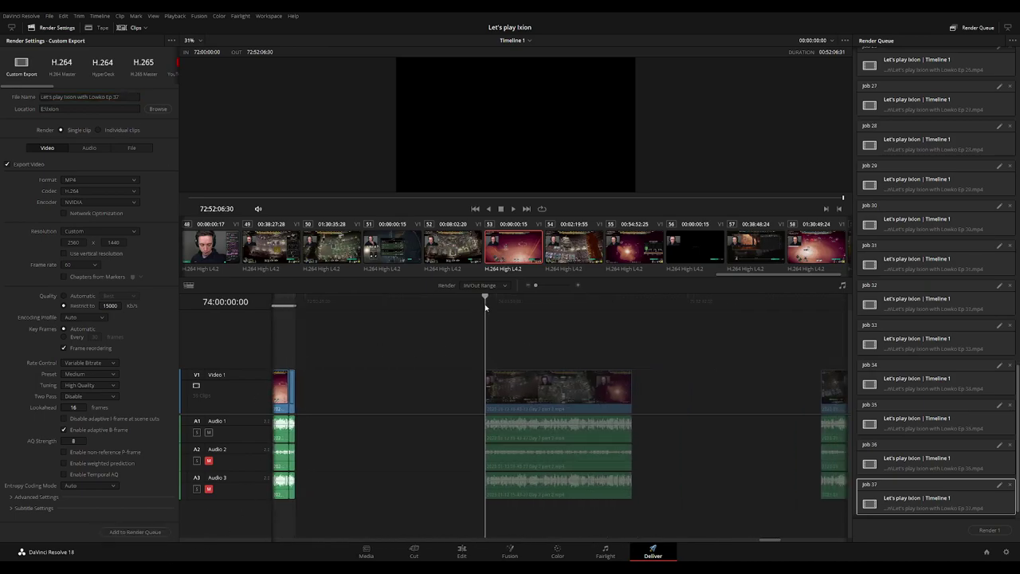
click(632, 311)
key(o)
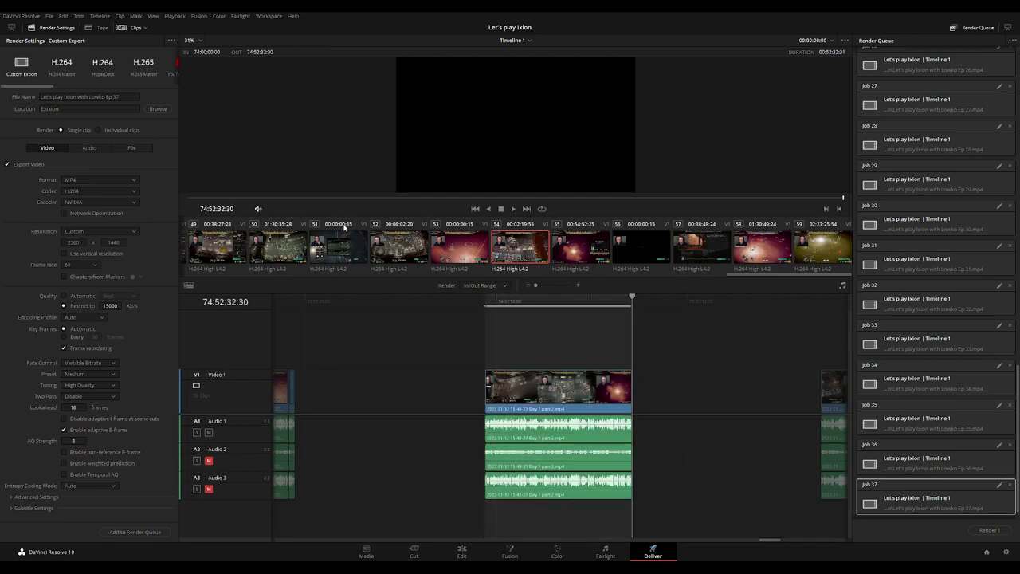
click(119, 97)
text(8)
click(150, 532)
Mark the Day 7 clip from start to end and queue it as Ep 39
scroll(471, 355, right, 10)
click(468, 301)
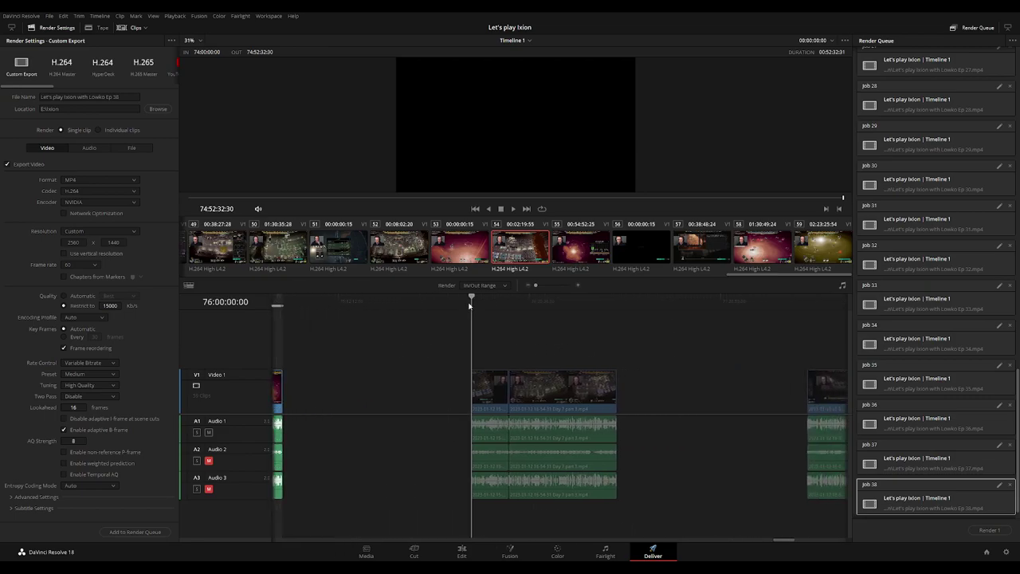
key(i)
key(Down)
key(o)
click(87, 97)
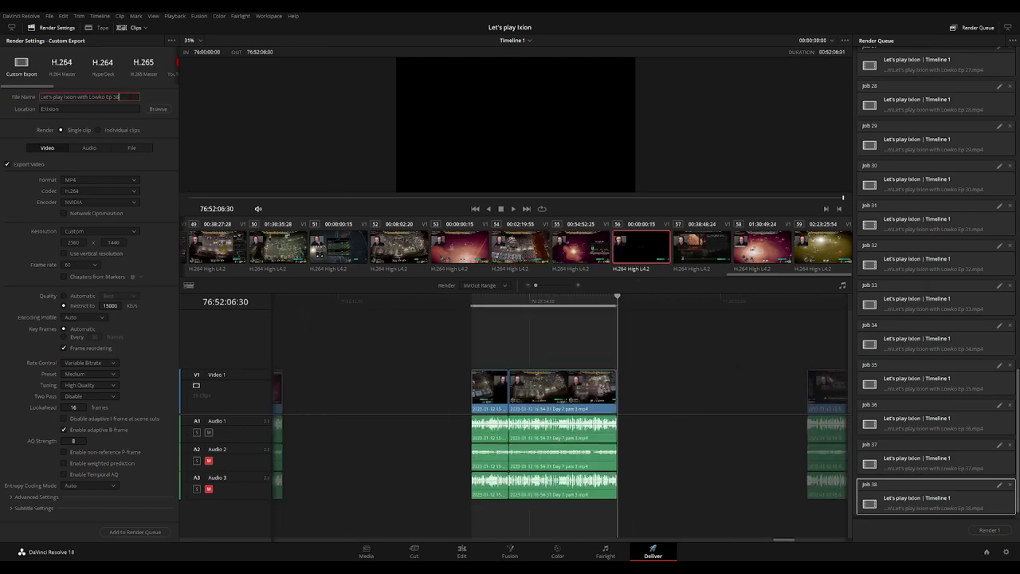
text(9)
click(136, 532)
Mark the clip from 78:00:00:00 to 78:52:01:00 and queue it as Ep 40
scroll(561, 351, right, 6)
scroll(561, 351, right, 3)
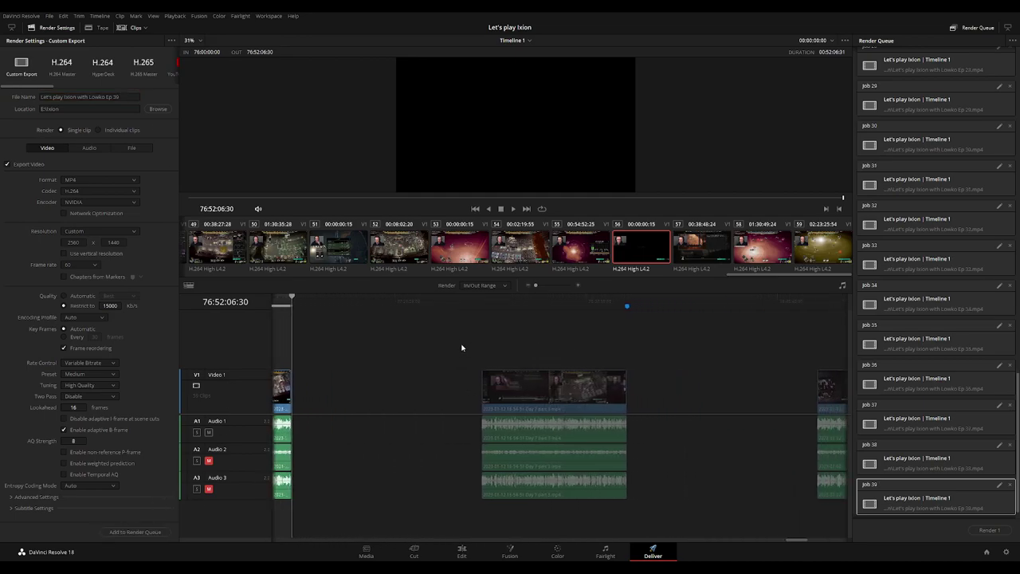
click(483, 312)
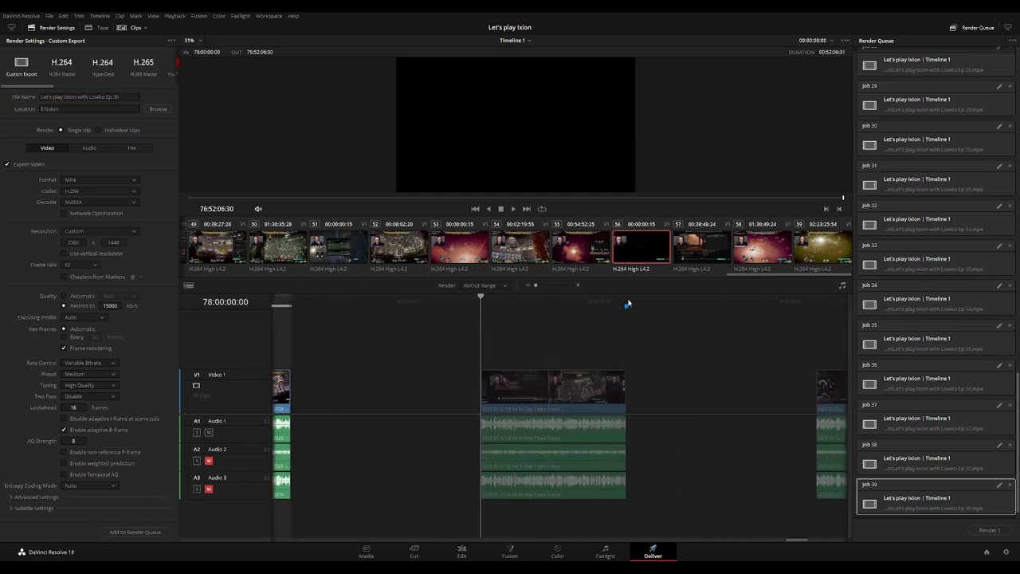
key(x)
click(626, 306)
click(112, 97)
text(40)
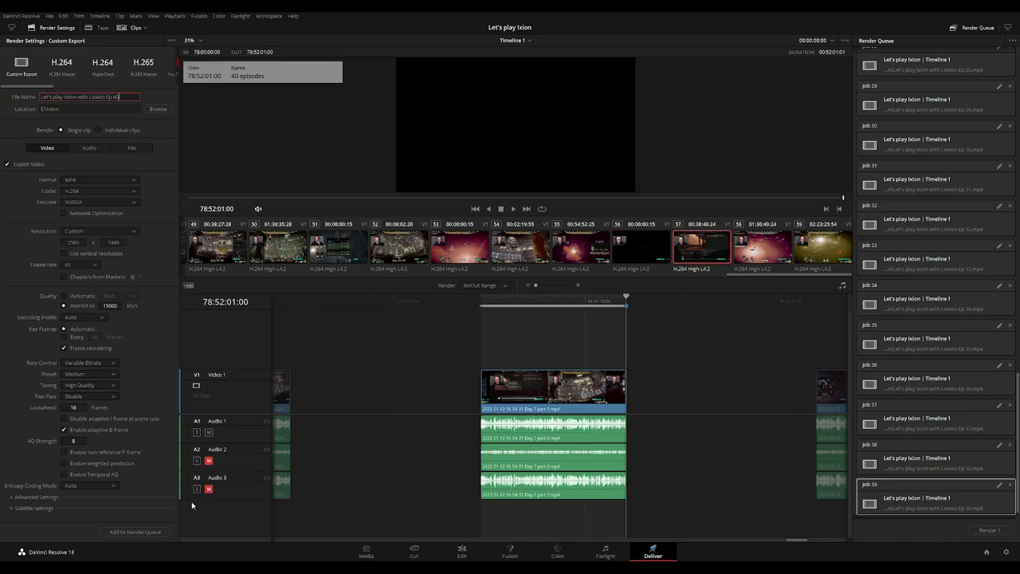
click(135, 532)
Mark the next clip ending at 80:52:36:31 and queue it as Ep 41
scroll(461, 359, right, 9)
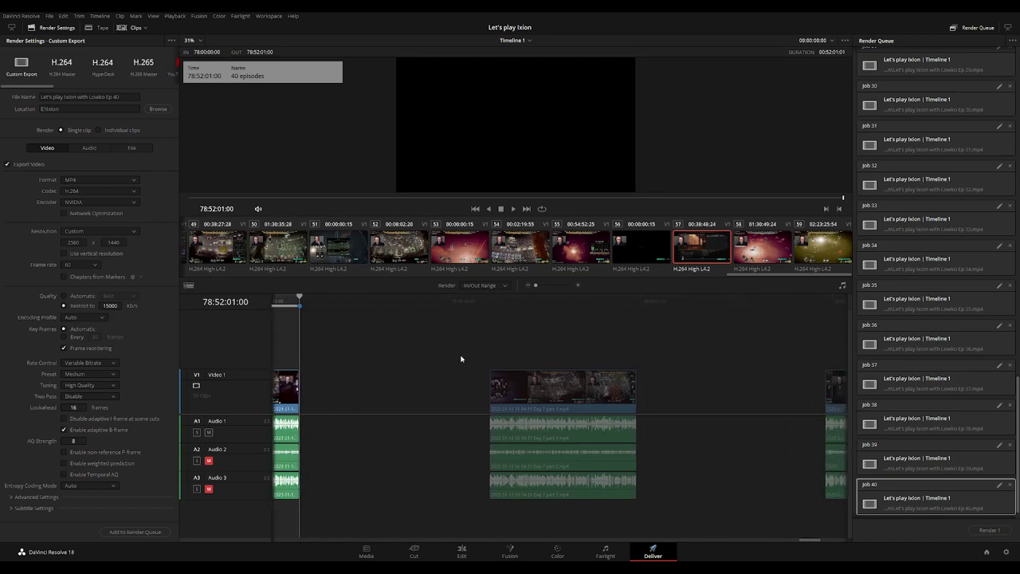
click(491, 303)
key(x)
click(635, 301)
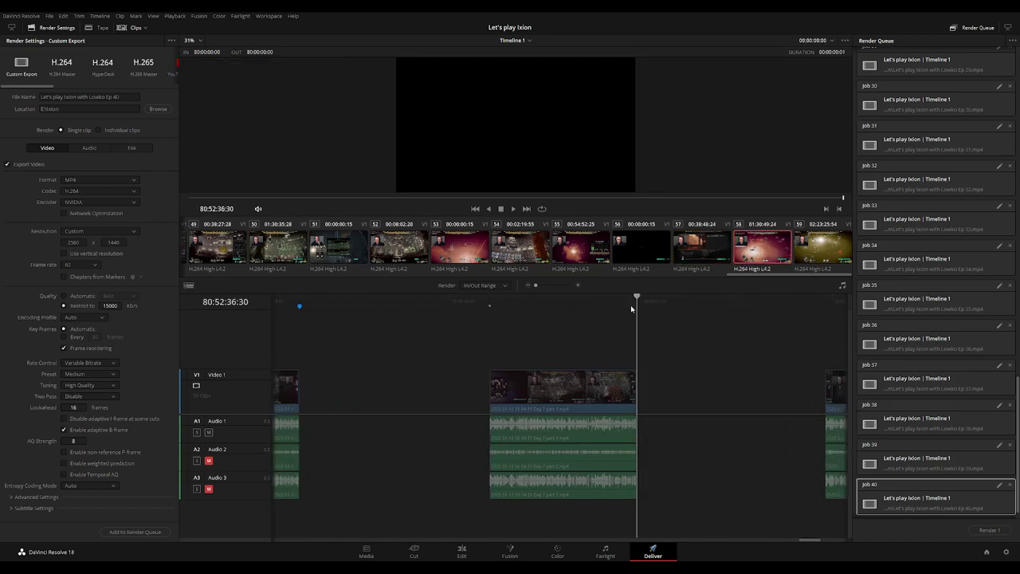
scroll(545, 347, right, 4)
scroll(492, 346, right, 2)
scroll(492, 346, left, 1)
click(111, 96)
text(1)
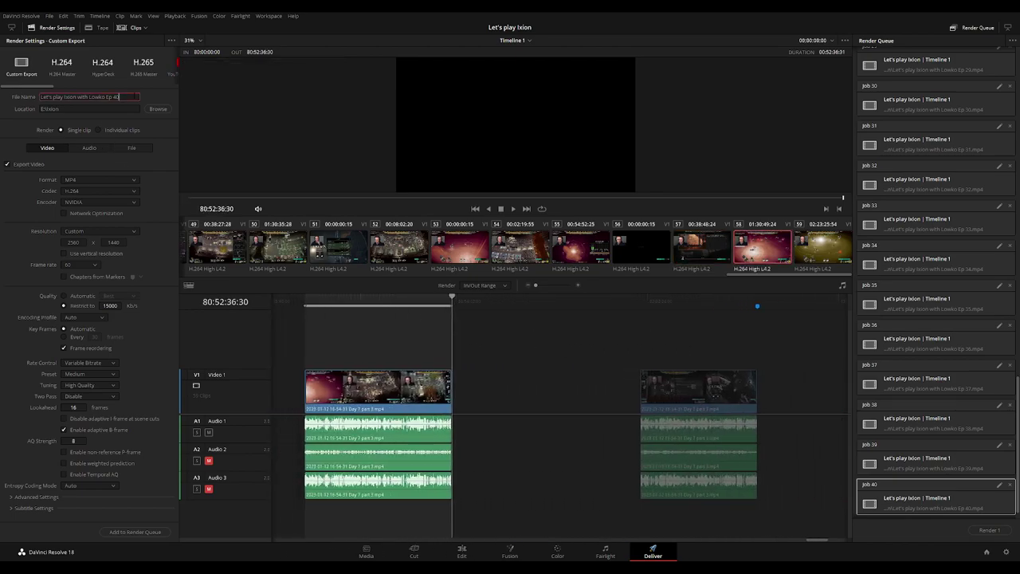
click(134, 532)
Queue the last clip, 82:00:00:00 to 82:41:48:11, as Ep 42, then deselect it in the queue
scroll(515, 364, right, 4)
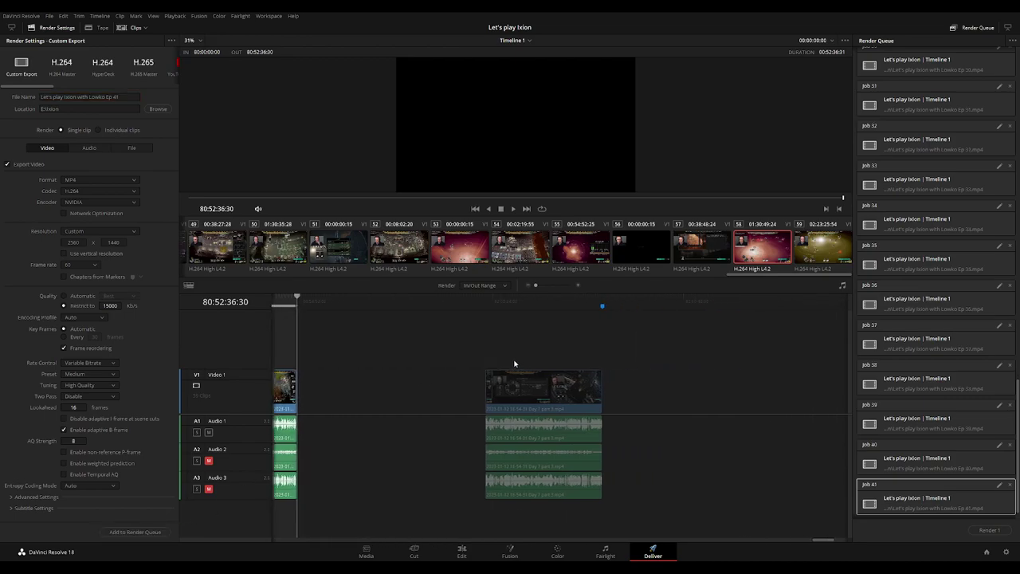
click(482, 306)
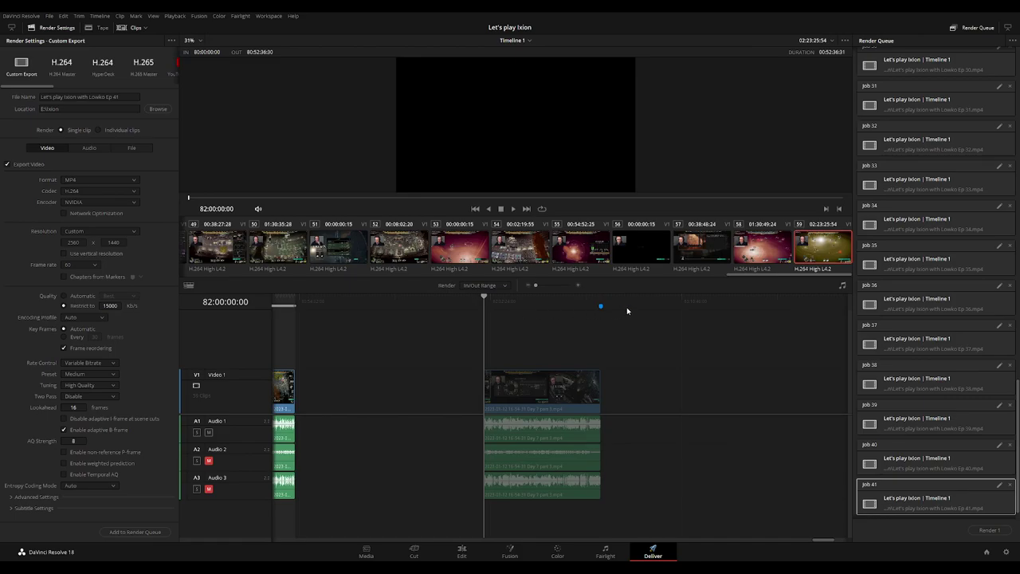
drag(608, 306, 600, 306)
key(o)
click(112, 97)
text(2)
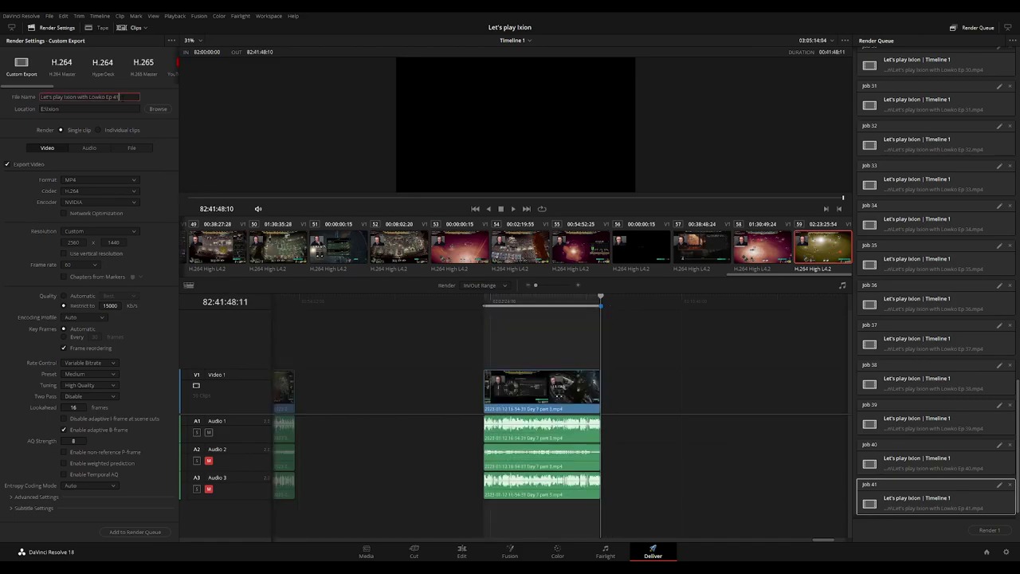
click(135, 532)
scroll(914, 501, down, 1)
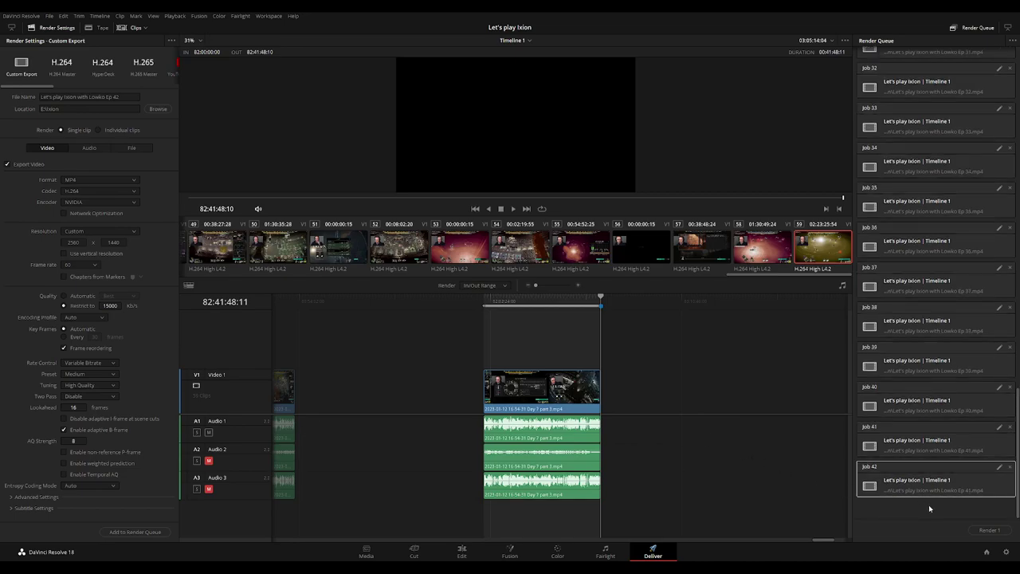
click(930, 512)
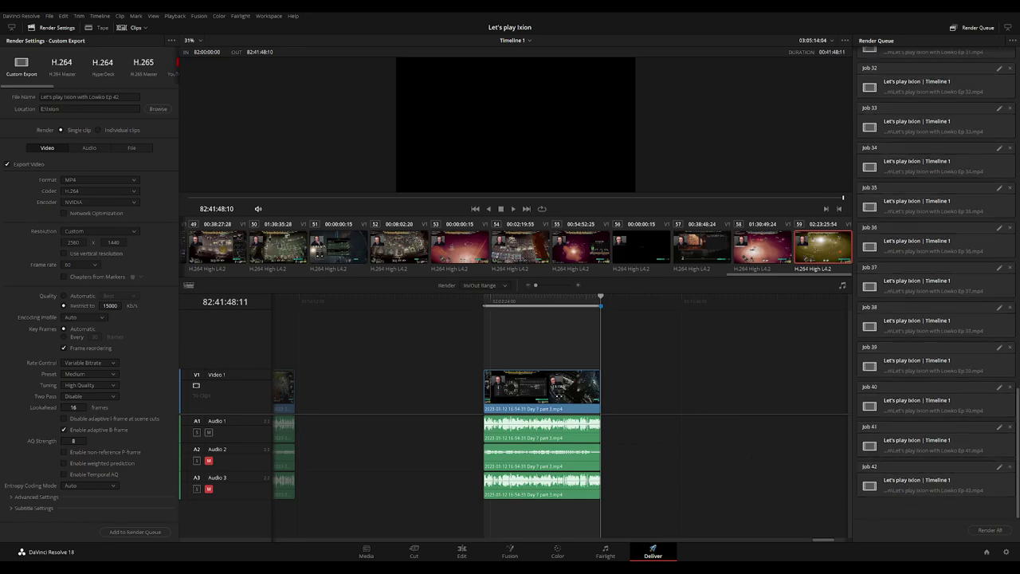